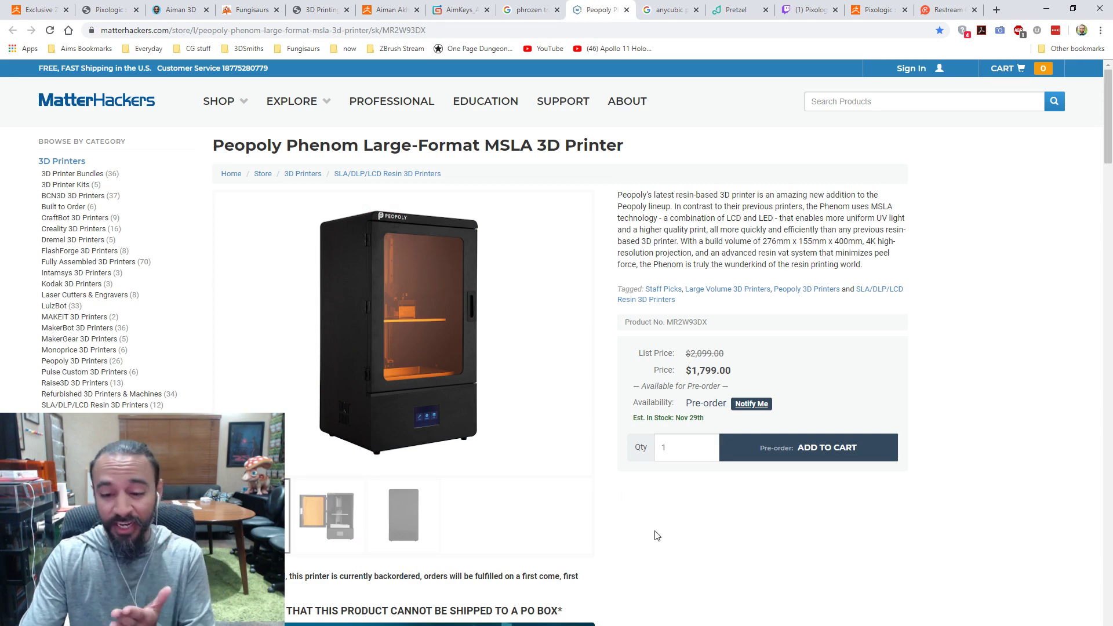
Check the Phrozen Transform search results, and replace the Peopoly Phenom page with the Formlabs home page, formlabs.com
{"action": "left_click", "coordinate": [539, 10]}
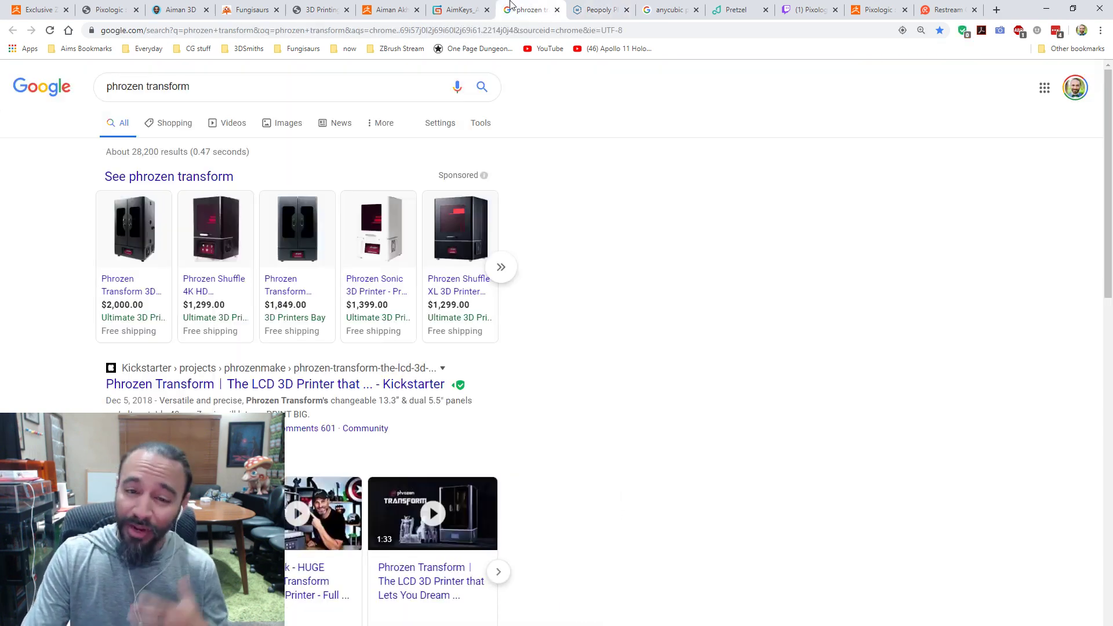
{"action": "left_click", "coordinate": [596, 9]}
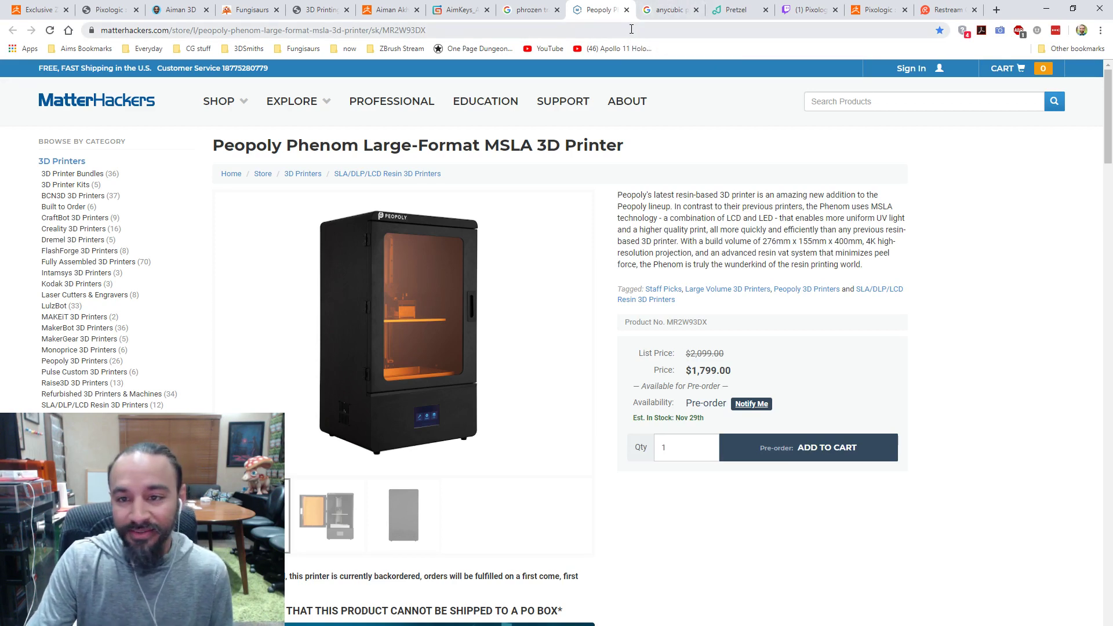
{"action": "left_click", "coordinate": [638, 28]}
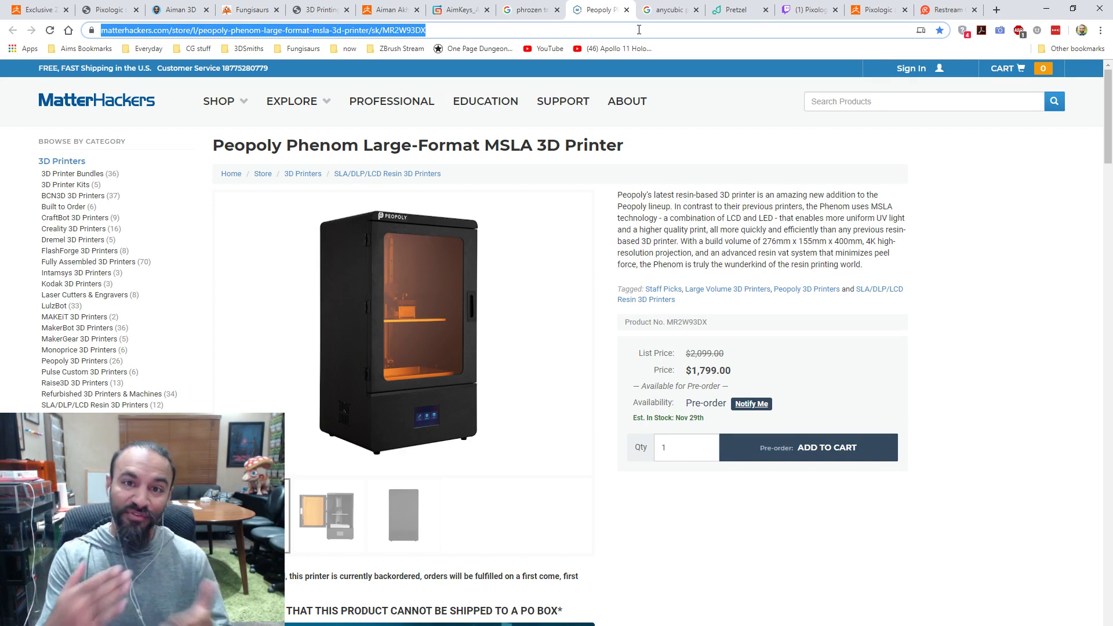
{"action": "type", "text": "form"}
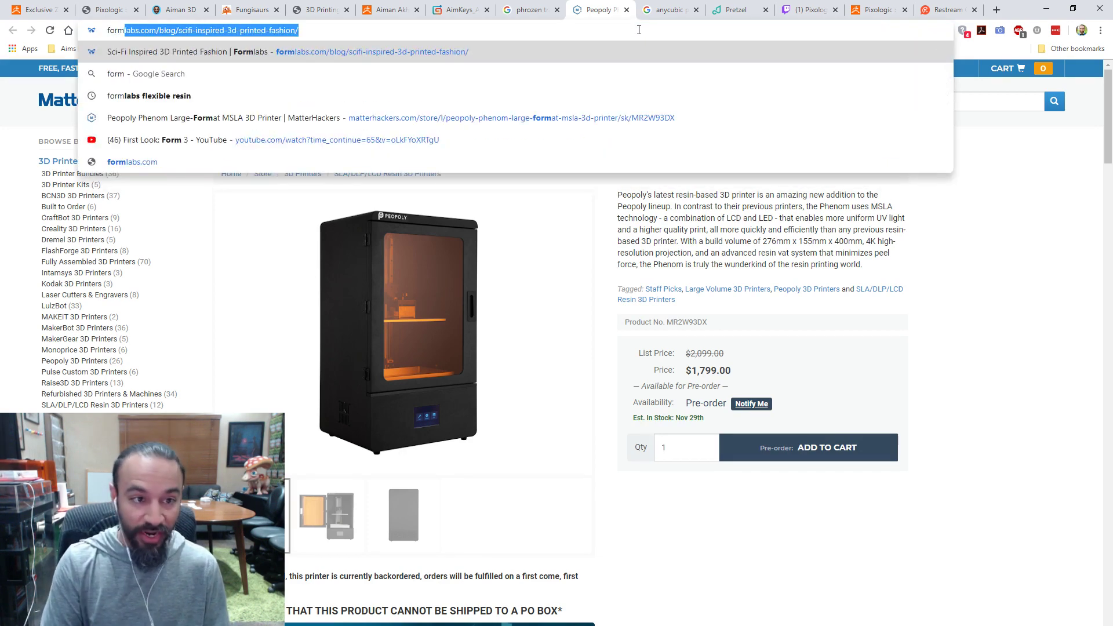
{"action": "key", "text": "Right"}
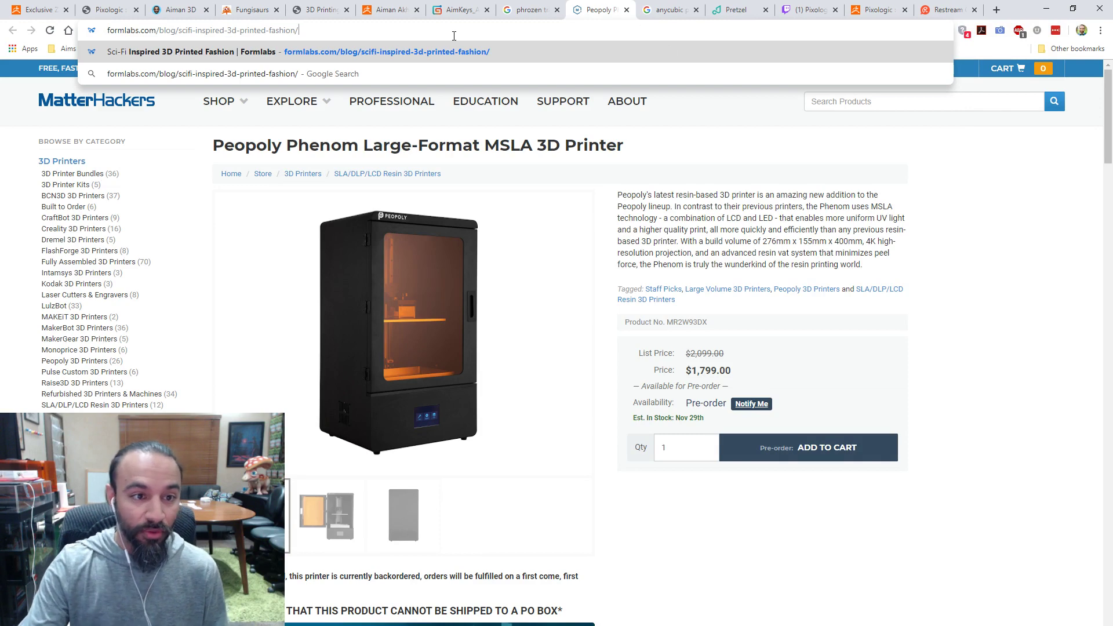
{"action": "left_click_drag", "start_coordinate": [157, 32], "coordinate": [493, 43]}
{"action": "key", "text": "BackSpace"}
{"action": "key", "text": "Return"}
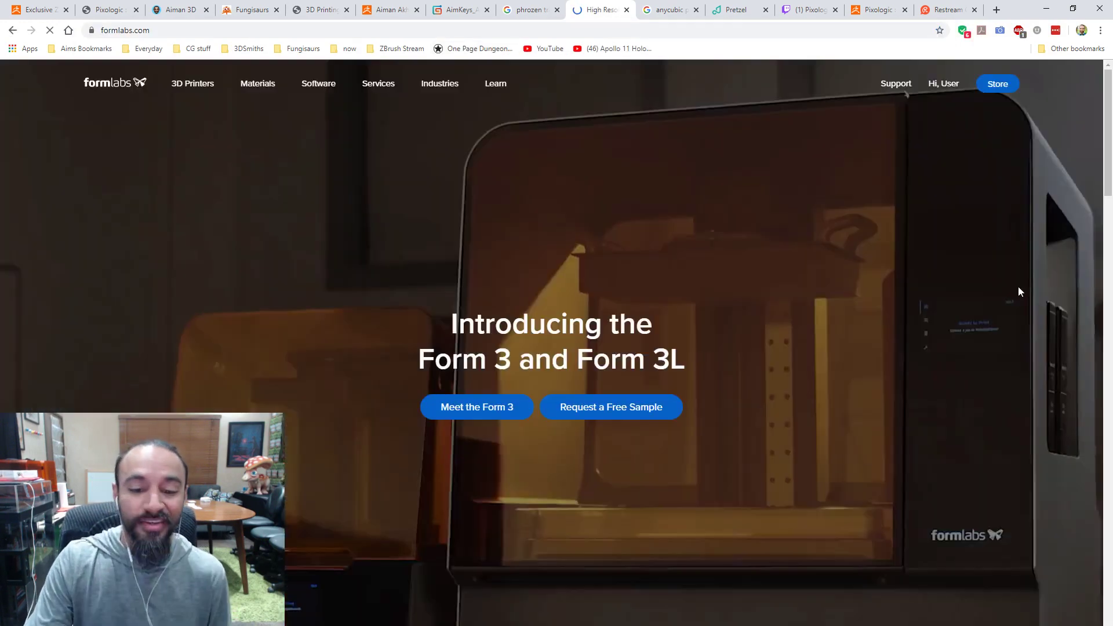
Look through the Formlabs home page down to the Form 3 and Form 3L printers
{"action": "scroll", "coordinate": [921, 302], "scroll_direction": "down", "scroll_amount": 2}
{"action": "scroll", "coordinate": [958, 302], "scroll_direction": "up", "scroll_amount": 2}
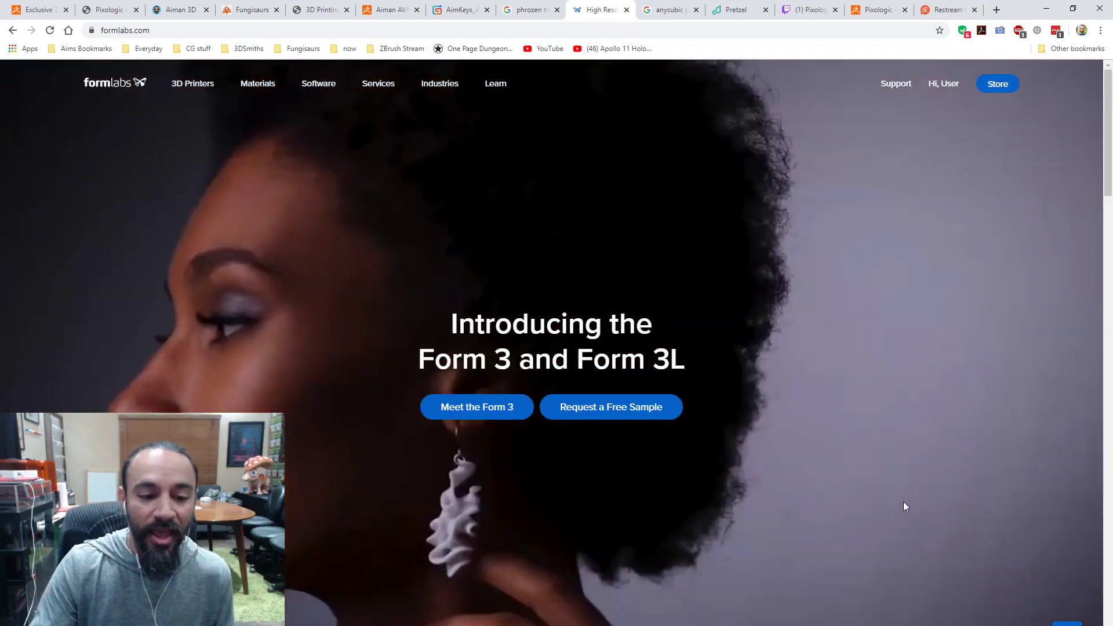
{"action": "scroll", "coordinate": [905, 409], "scroll_direction": "down", "scroll_amount": 15}
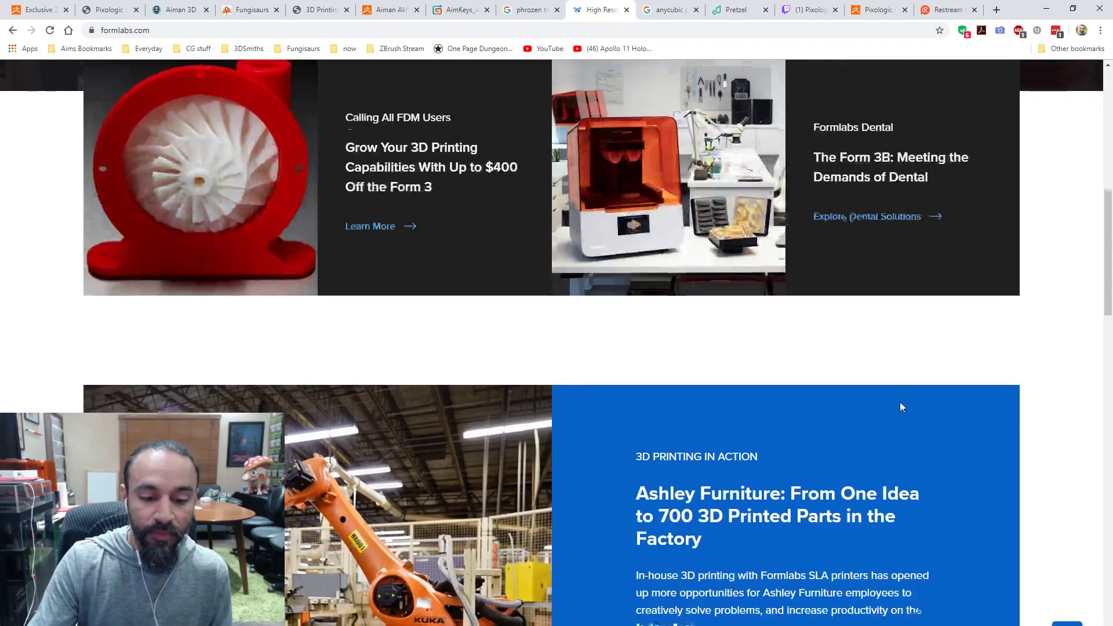
{"action": "scroll", "coordinate": [901, 408], "scroll_direction": "down", "scroll_amount": 12}
{"action": "scroll", "coordinate": [900, 409], "scroll_direction": "up", "scroll_amount": 5}
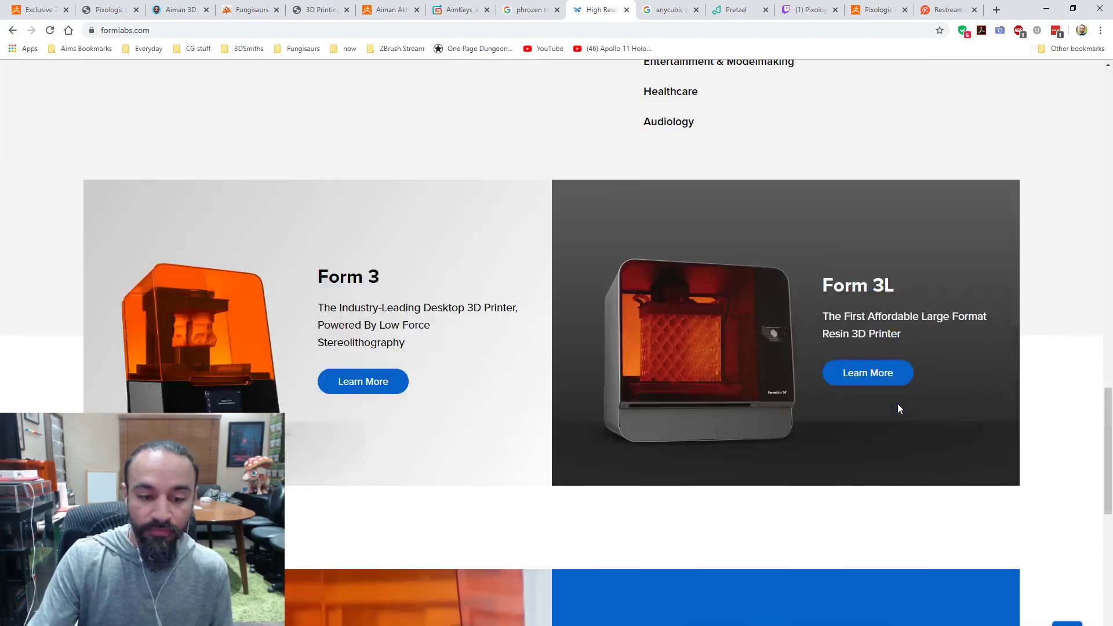
Replace the Anycubic Photon build volume search with a Google search for "creality cr 10"
{"action": "left_click", "coordinate": [654, 6]}
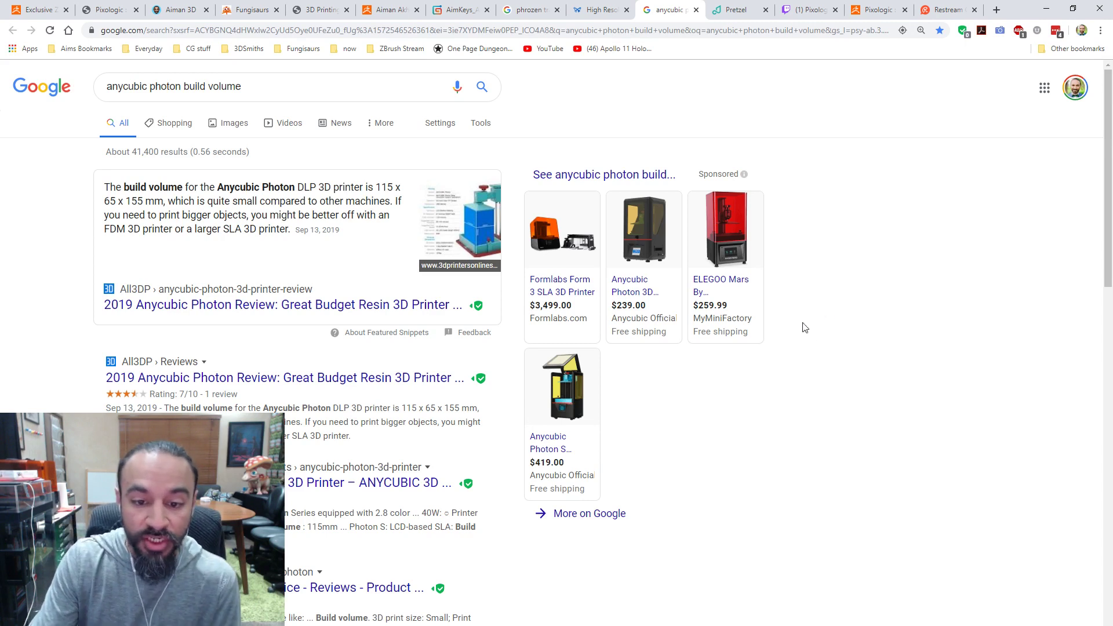
{"action": "mouse_move", "coordinate": [648, 299]}
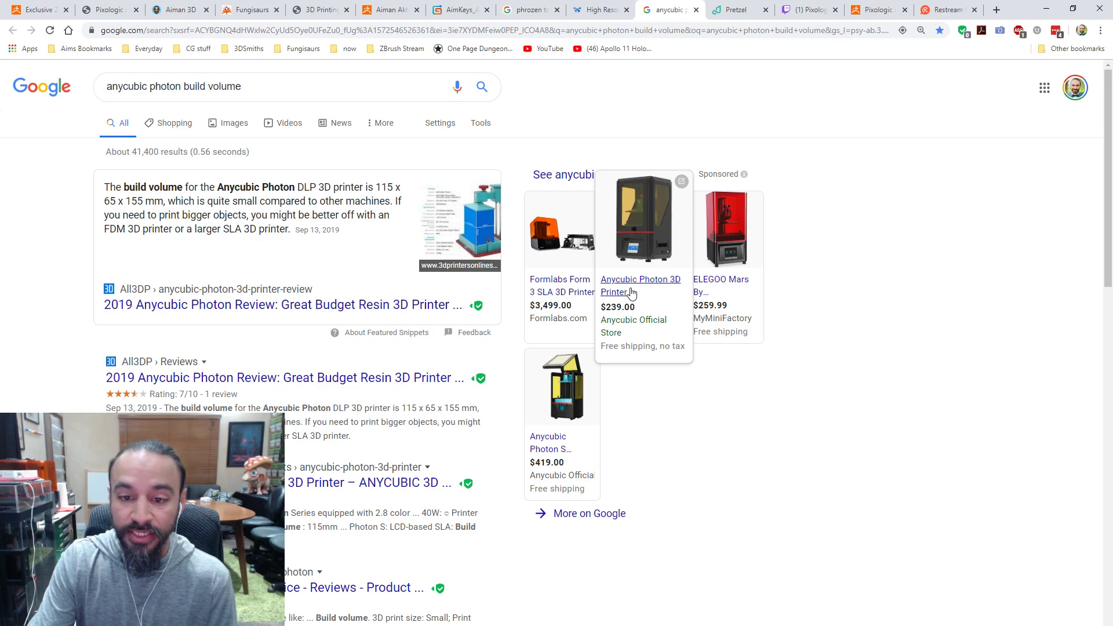
{"action": "left_click", "coordinate": [85, 97]}
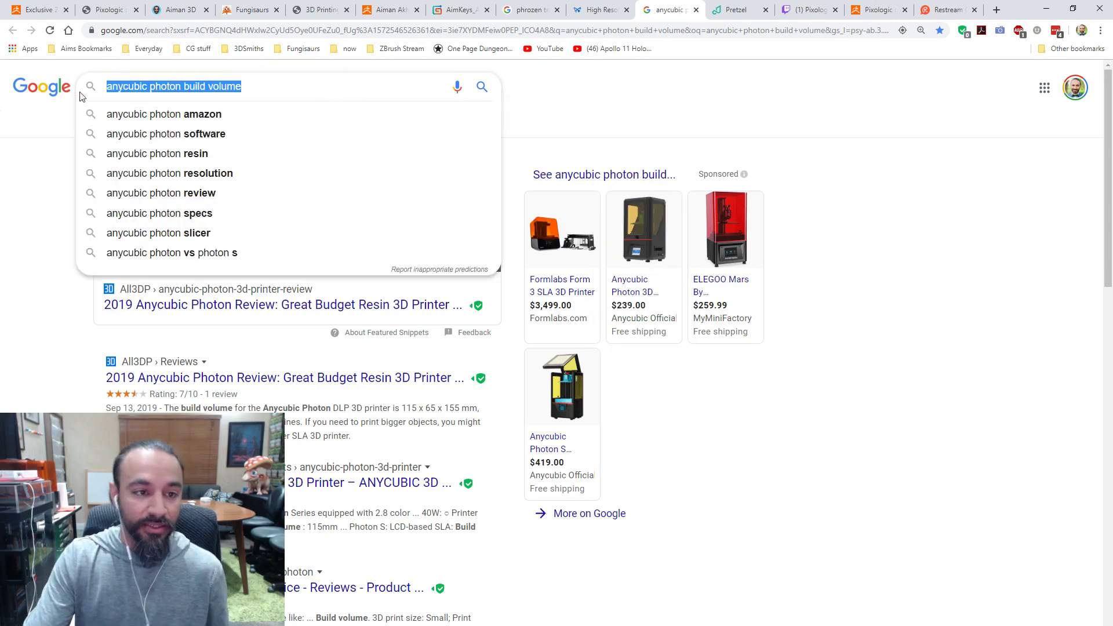
{"action": "type", "text": "crealit"}
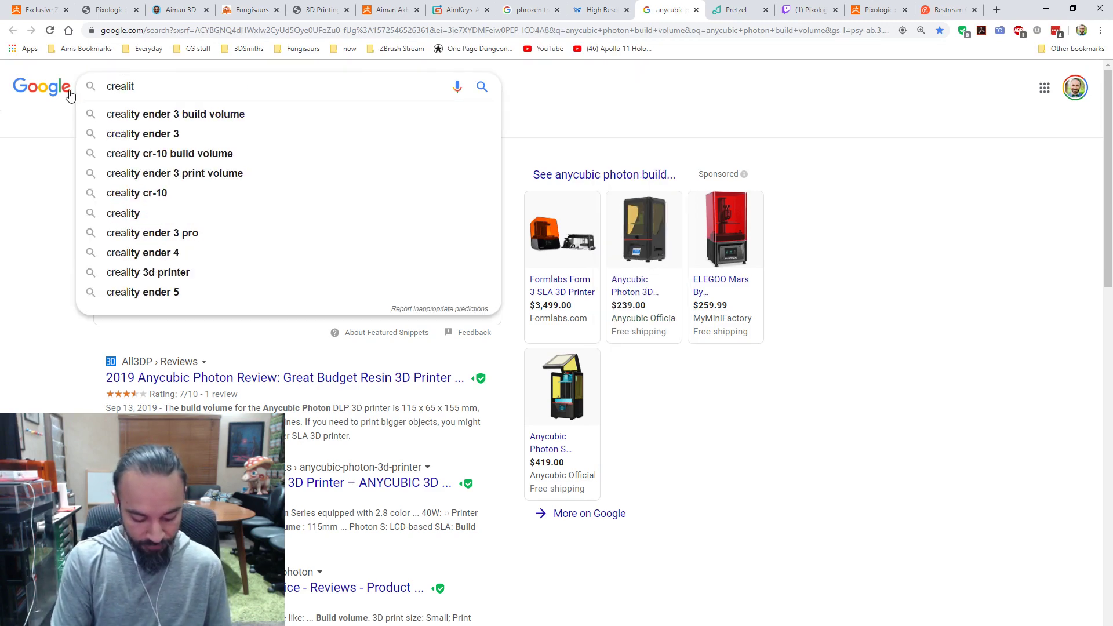
{"action": "type", "text": "y cr 10"}
{"action": "key", "text": "Return"}
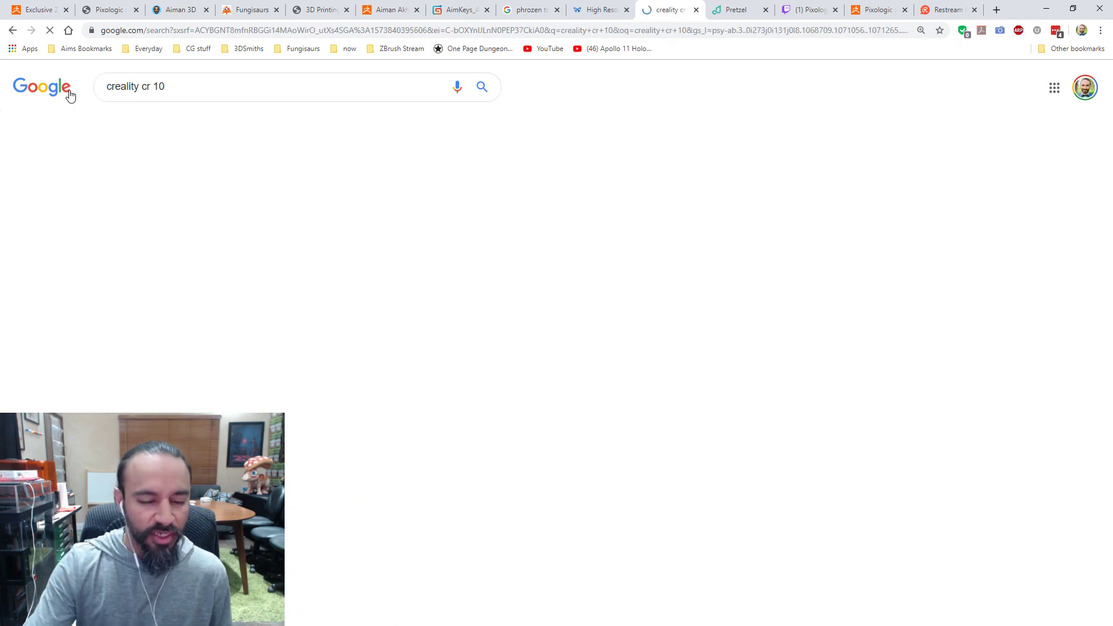
{"action": "mouse_move", "coordinate": [136, 255]}
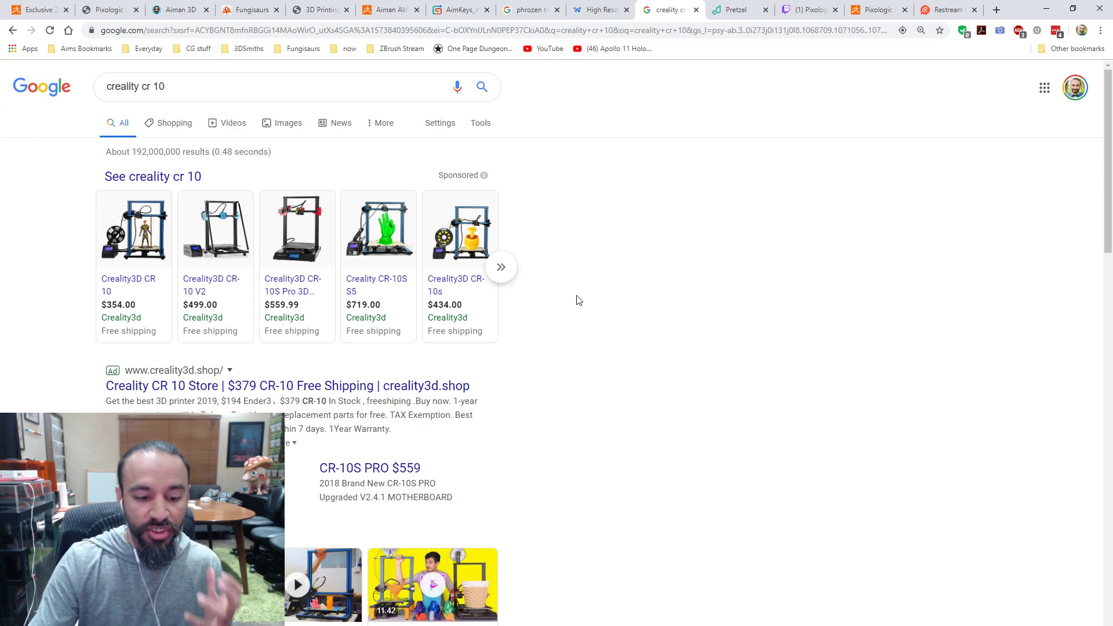
Open the first CR-10 review video from the search results and skim ahead through it in several jumps
{"action": "scroll", "coordinate": [588, 294], "scroll_direction": "down", "scroll_amount": 3}
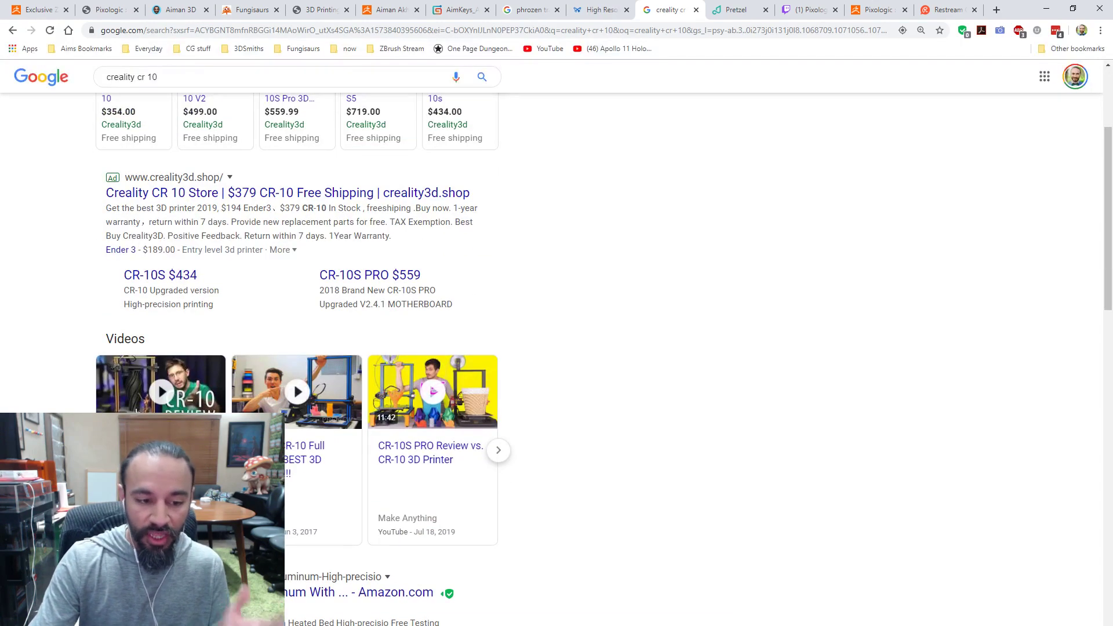
{"action": "left_click", "coordinate": [179, 382]}
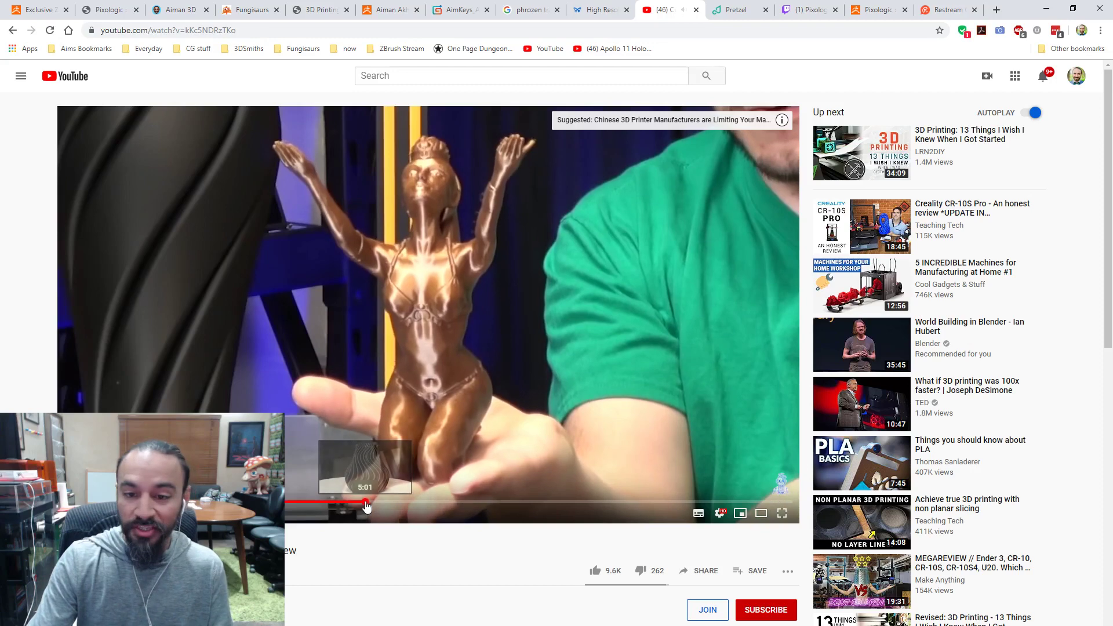
{"action": "left_click", "coordinate": [366, 501]}
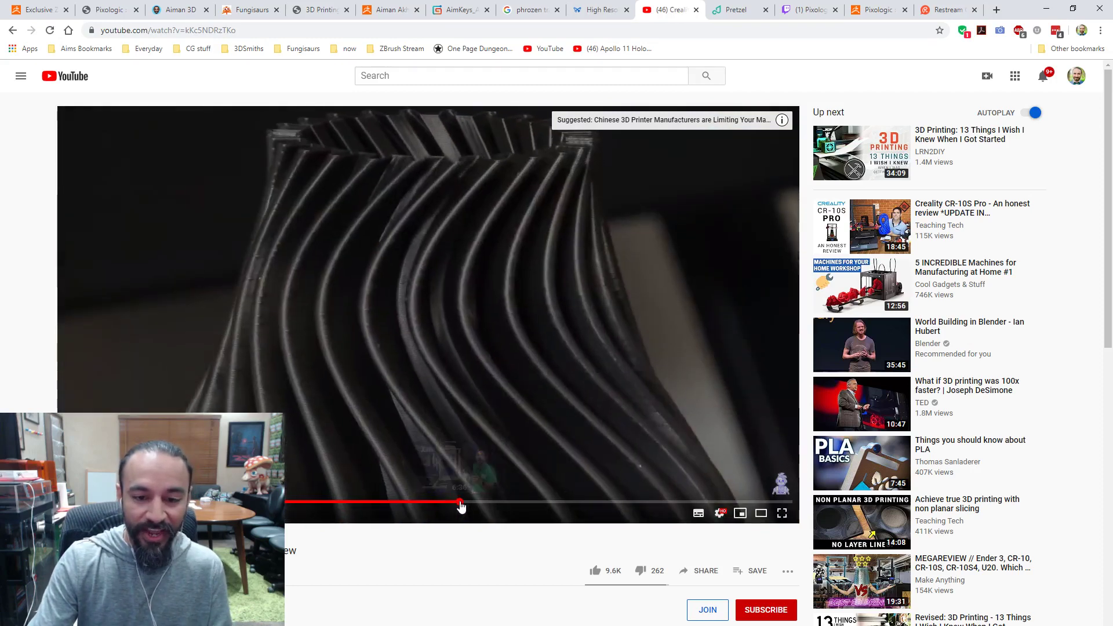
{"action": "left_click", "coordinate": [460, 502]}
{"action": "left_click", "coordinate": [551, 502]}
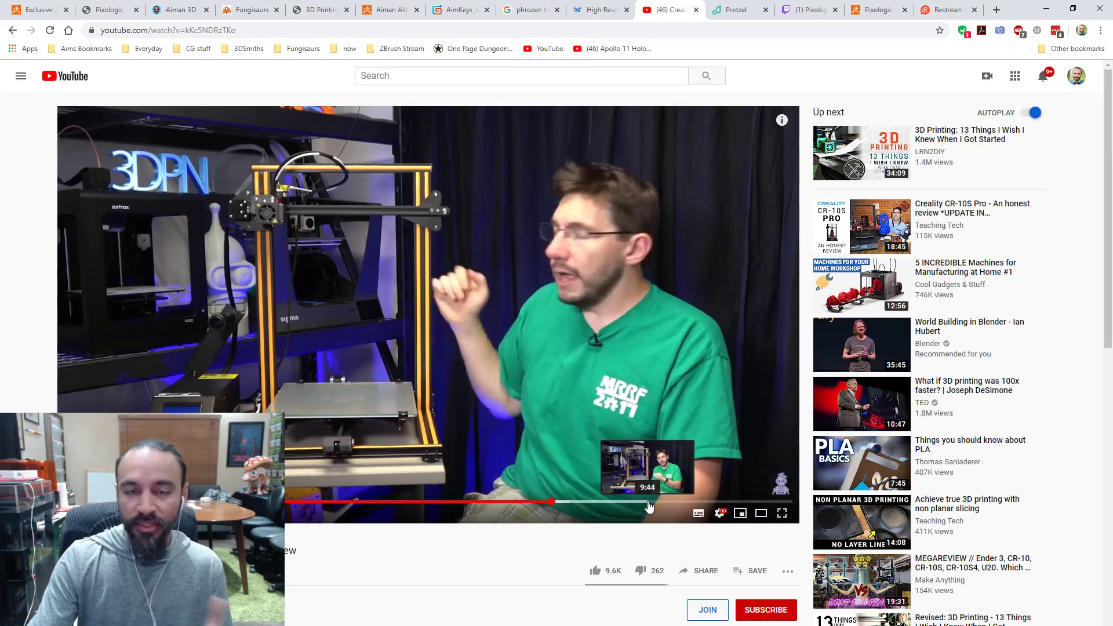
{"action": "left_click", "coordinate": [648, 502]}
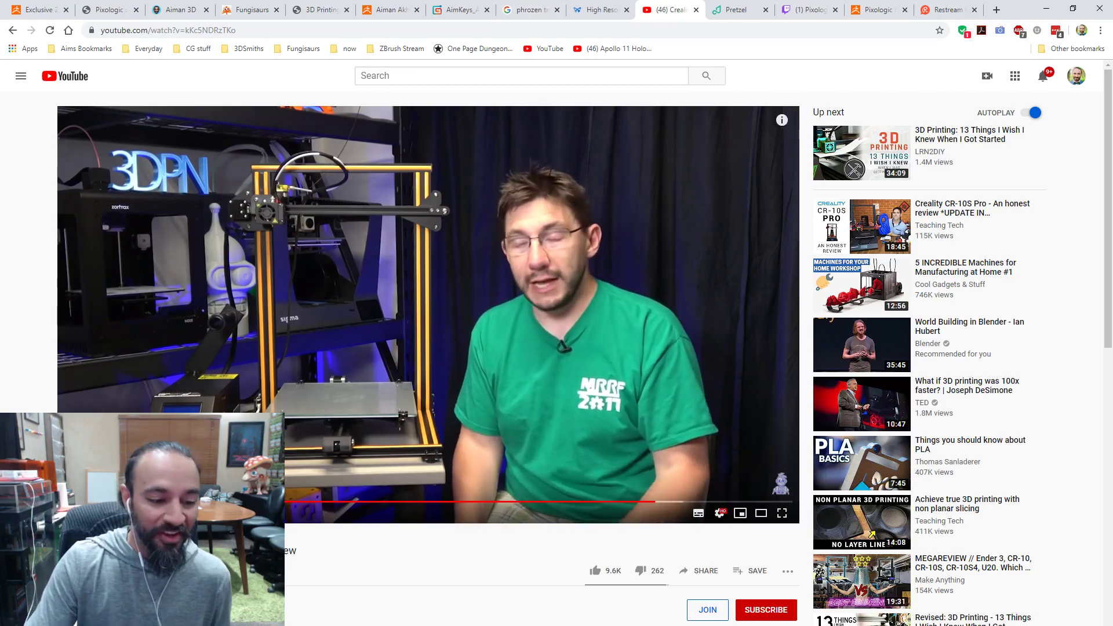
Close the Formlabs, Creality CR-10 video and Phrozen Transform pages
{"action": "left_click", "coordinate": [626, 10]}
{"action": "left_click", "coordinate": [626, 10]}
{"action": "left_click", "coordinate": [557, 10]}
{"action": "mouse_move", "coordinate": [633, 490]}
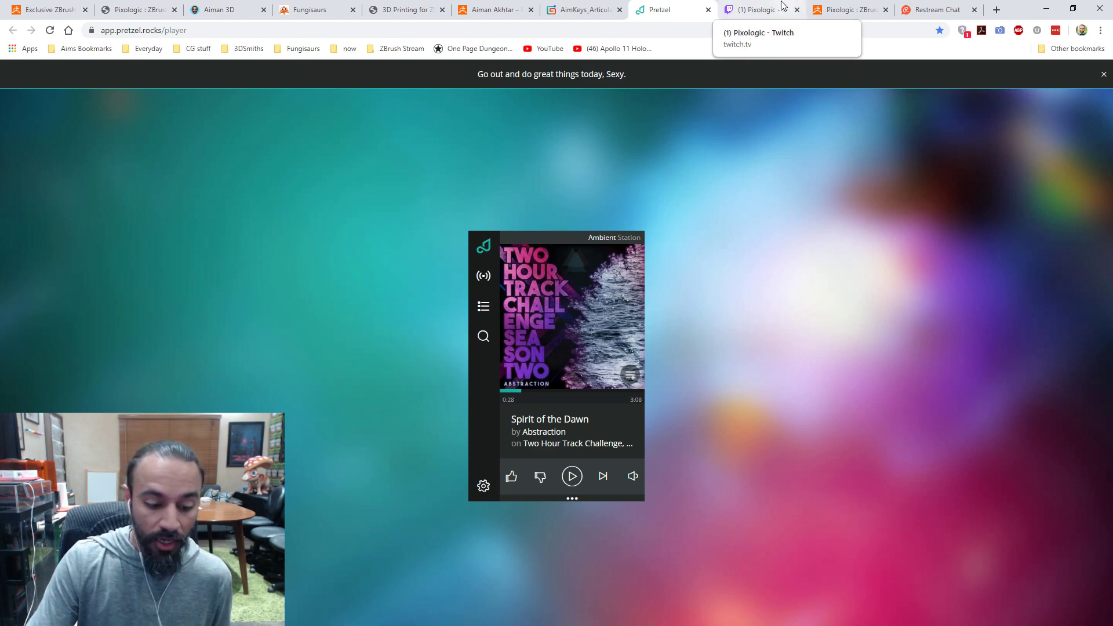
Check the Pixologic Twitch stream, the Pixologic page and the Restream chat for viewer messages
{"action": "left_click", "coordinate": [764, 9]}
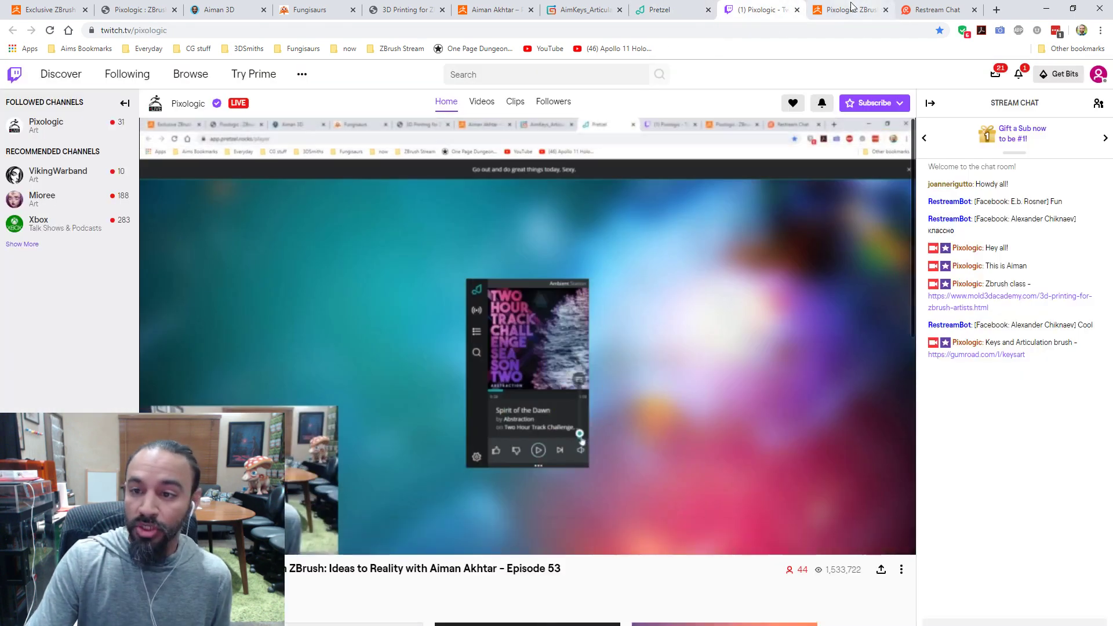
{"action": "left_click", "coordinate": [850, 9]}
{"action": "left_click", "coordinate": [936, 9]}
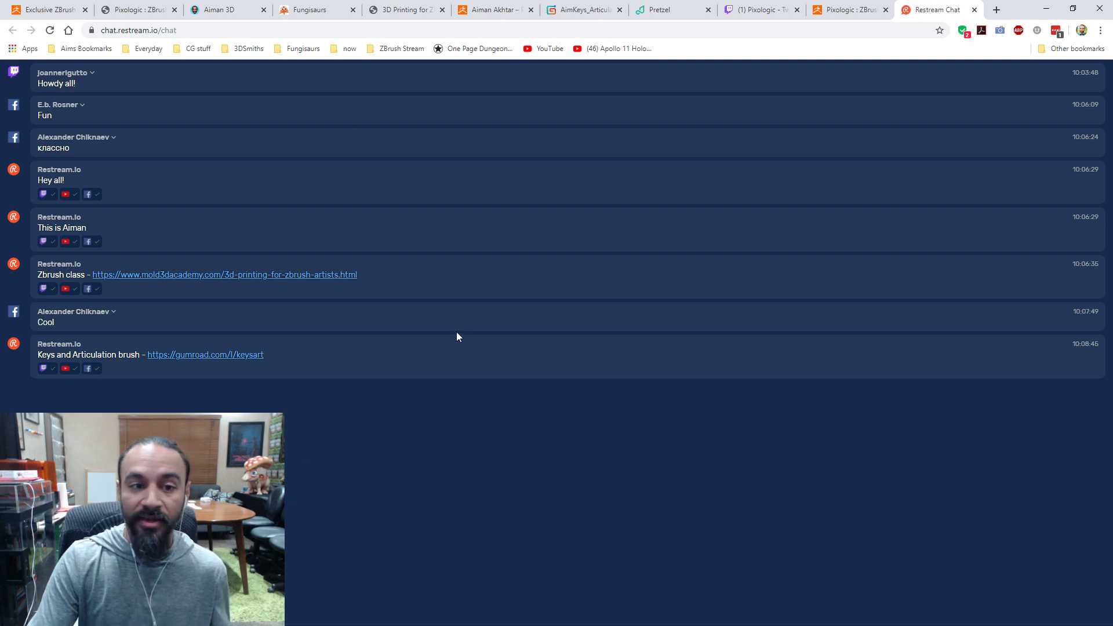
Take the browser out of full size, minimize it, and switch to ZBrush with the Darkwing6 sculpt
{"action": "double_click", "coordinate": [1015, 14]}
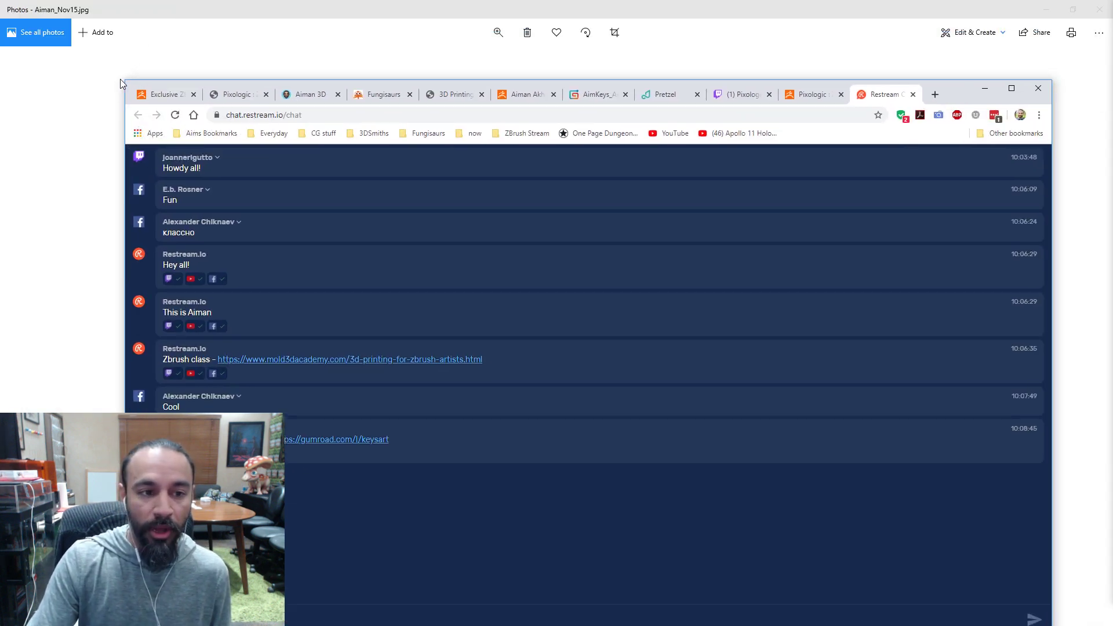
{"action": "left_click_drag", "start_coordinate": [124, 79], "coordinate": [622, 187]}
{"action": "left_click", "coordinate": [985, 193]}
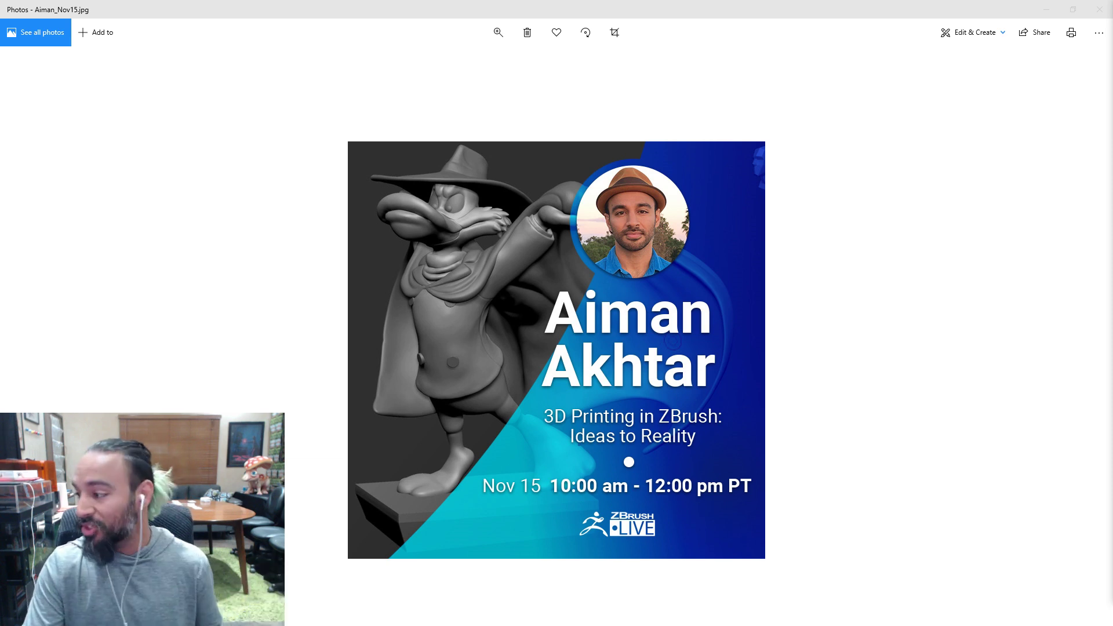
{"action": "mouse_move", "coordinate": [875, 625]}
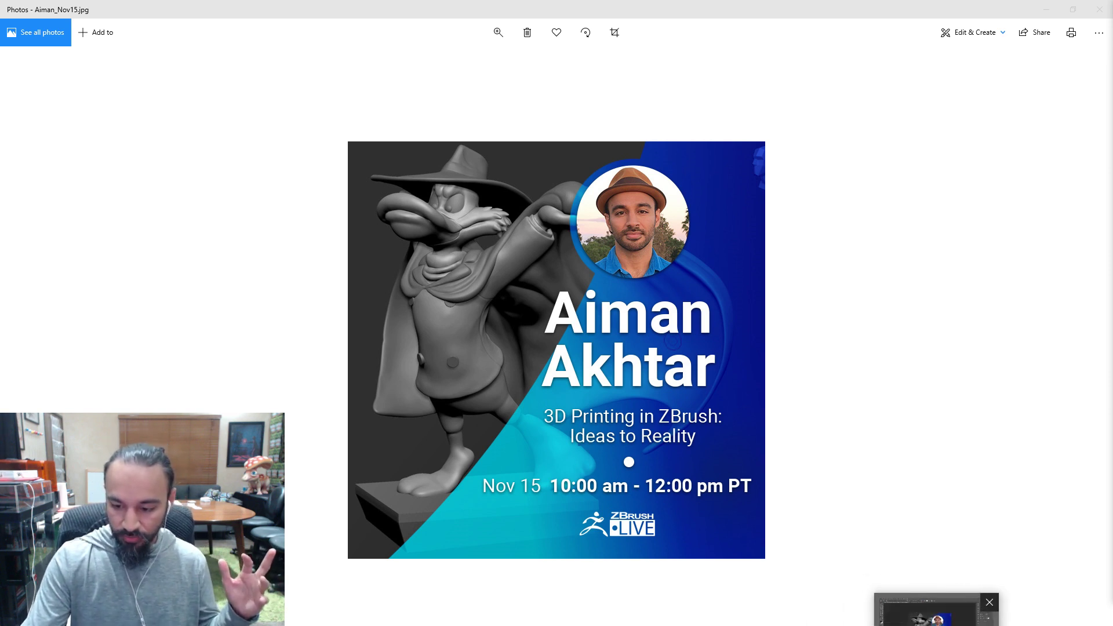
{"action": "left_click", "coordinate": [872, 613]}
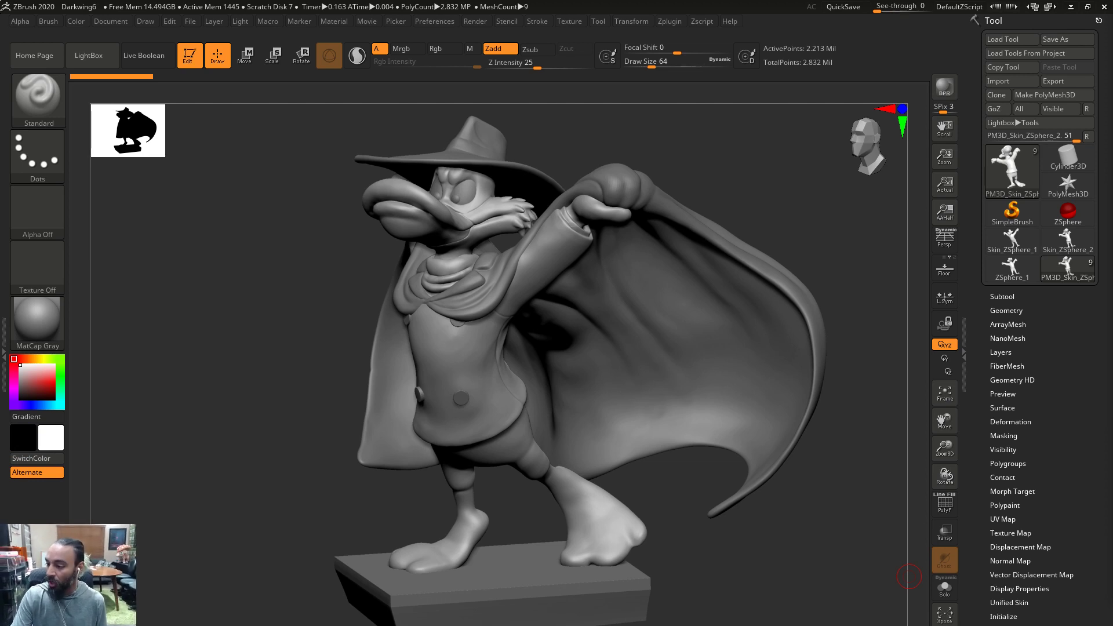
Examine the caped duck figure on its base from the front, both sides and low angles
{"action": "mouse_move", "coordinate": [818, 517]}
{"action": "left_mouse_down"}
{"action": "mouse_move", "coordinate": [780, 561]}
{"action": "mouse_move", "coordinate": [541, 583]}
{"action": "mouse_move", "coordinate": [775, 555]}
{"action": "mouse_move", "coordinate": [741, 560]}
{"action": "mouse_move", "coordinate": [802, 579]}
{"action": "mouse_move", "coordinate": [654, 585]}
{"action": "left_mouse_up"}
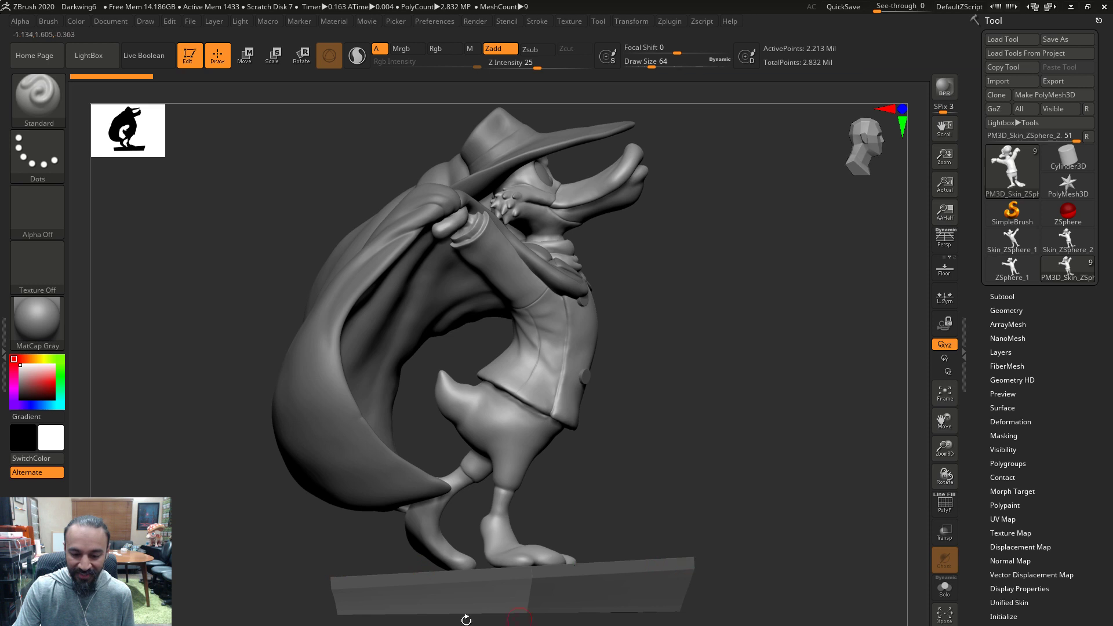
{"action": "mouse_move", "coordinate": [790, 533]}
{"action": "left_mouse_down"}
{"action": "mouse_move", "coordinate": [708, 541]}
{"action": "mouse_move", "coordinate": [775, 537]}
{"action": "mouse_move", "coordinate": [768, 593]}
{"action": "mouse_move", "coordinate": [748, 566]}
{"action": "mouse_move", "coordinate": [727, 597]}
{"action": "mouse_move", "coordinate": [723, 582]}
{"action": "mouse_move", "coordinate": [661, 586]}
{"action": "mouse_move", "coordinate": [730, 579]}
{"action": "mouse_move", "coordinate": [648, 586]}
{"action": "mouse_move", "coordinate": [695, 574]}
{"action": "mouse_move", "coordinate": [527, 573]}
{"action": "left_mouse_up"}
{"action": "mouse_move", "coordinate": [623, 555]}
{"action": "left_mouse_down"}
{"action": "mouse_move", "coordinate": [729, 552]}
{"action": "mouse_move", "coordinate": [737, 565]}
{"action": "mouse_move", "coordinate": [639, 448]}
{"action": "mouse_move", "coordinate": [673, 459]}
{"action": "mouse_move", "coordinate": [670, 430]}
{"action": "left_mouse_up"}
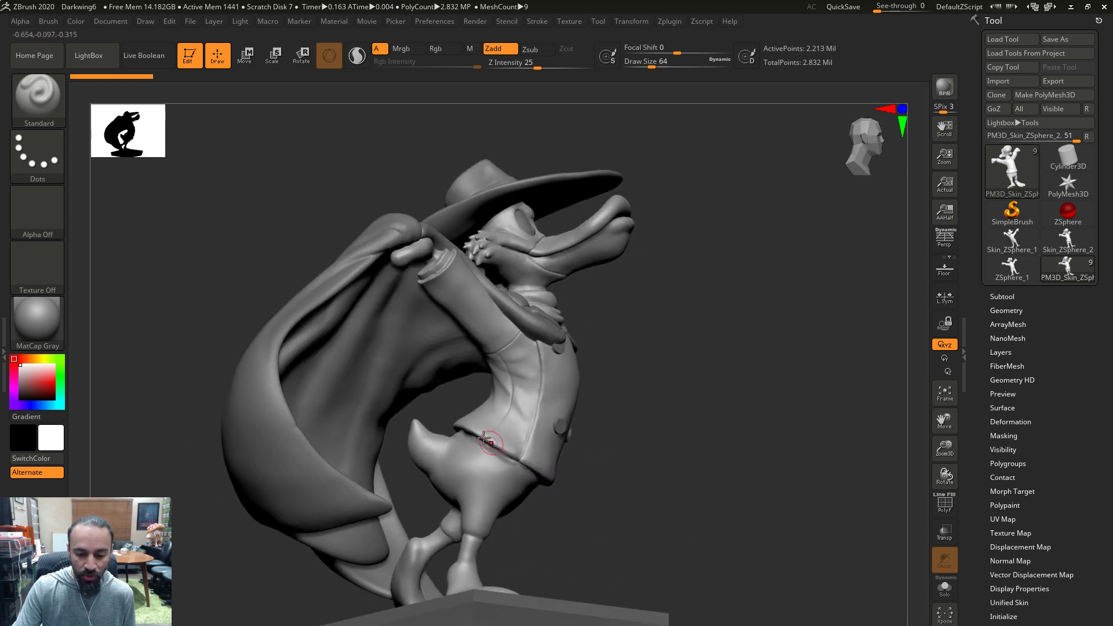
{"action": "left_click_drag", "start_coordinate": [668, 490], "coordinate": [454, 470]}
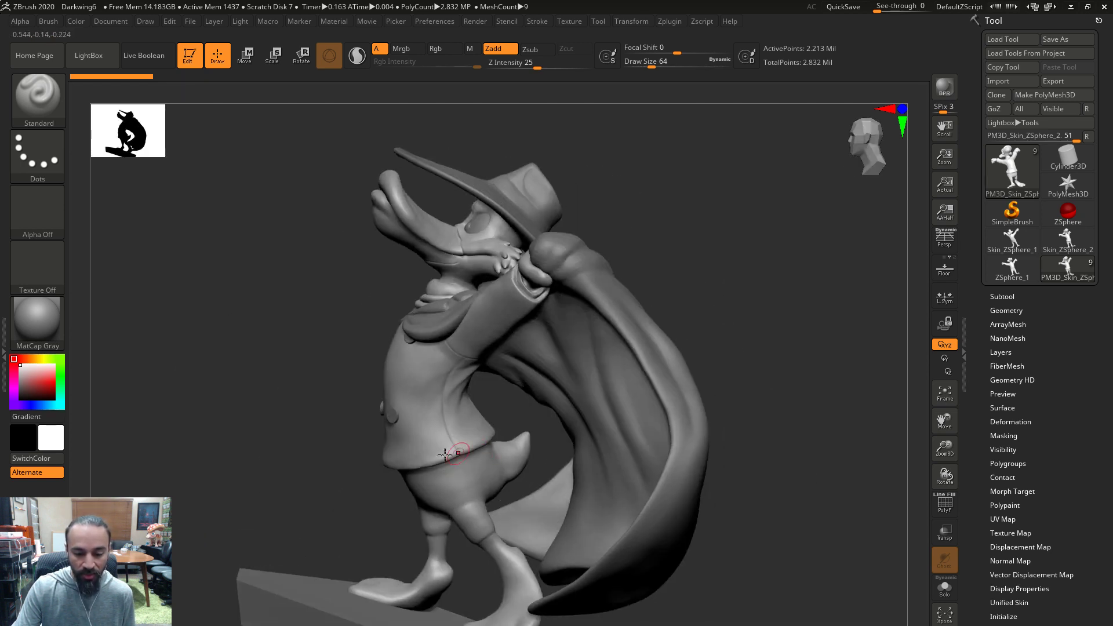
{"action": "left_click_drag", "start_coordinate": [360, 467], "coordinate": [383, 458]}
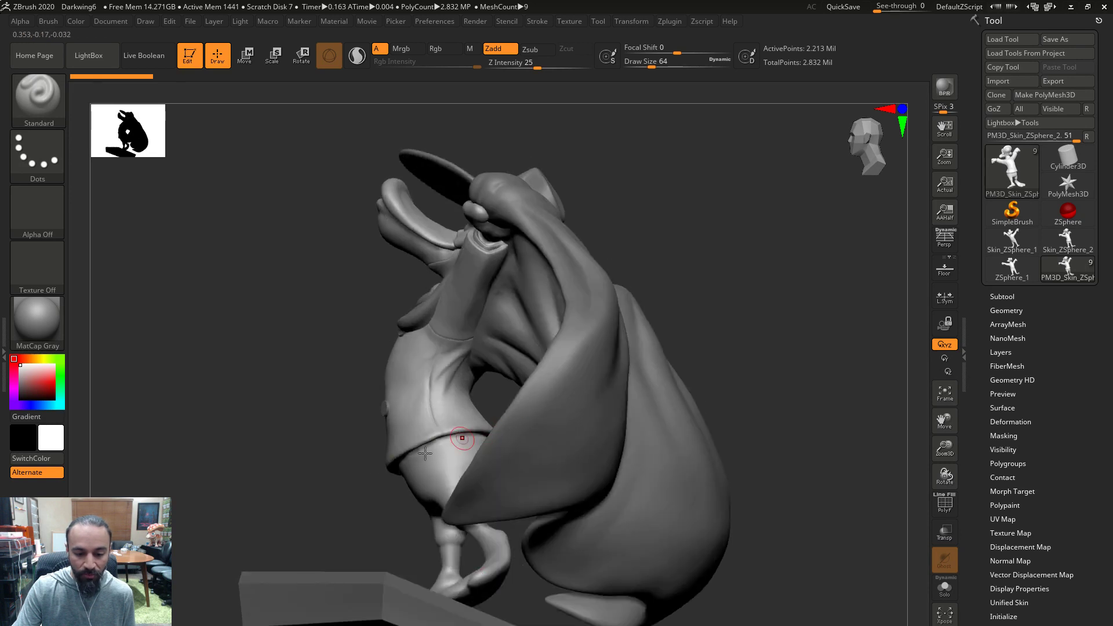
{"action": "left_click_drag", "start_coordinate": [354, 508], "coordinate": [406, 550]}
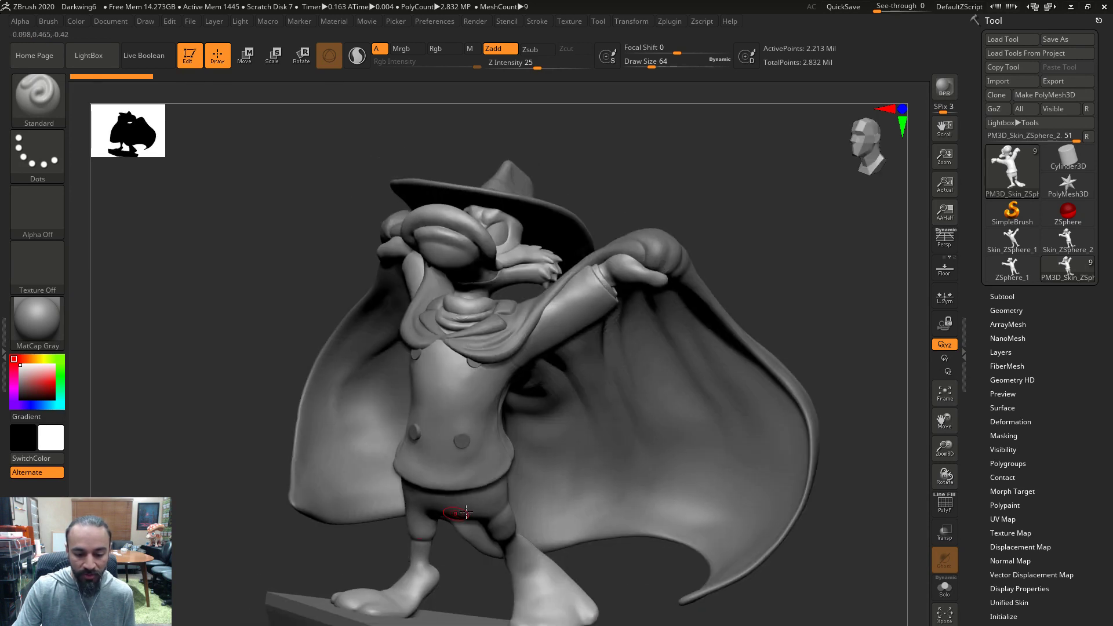
{"action": "left_click_drag", "start_coordinate": [657, 600], "coordinate": [421, 625]}
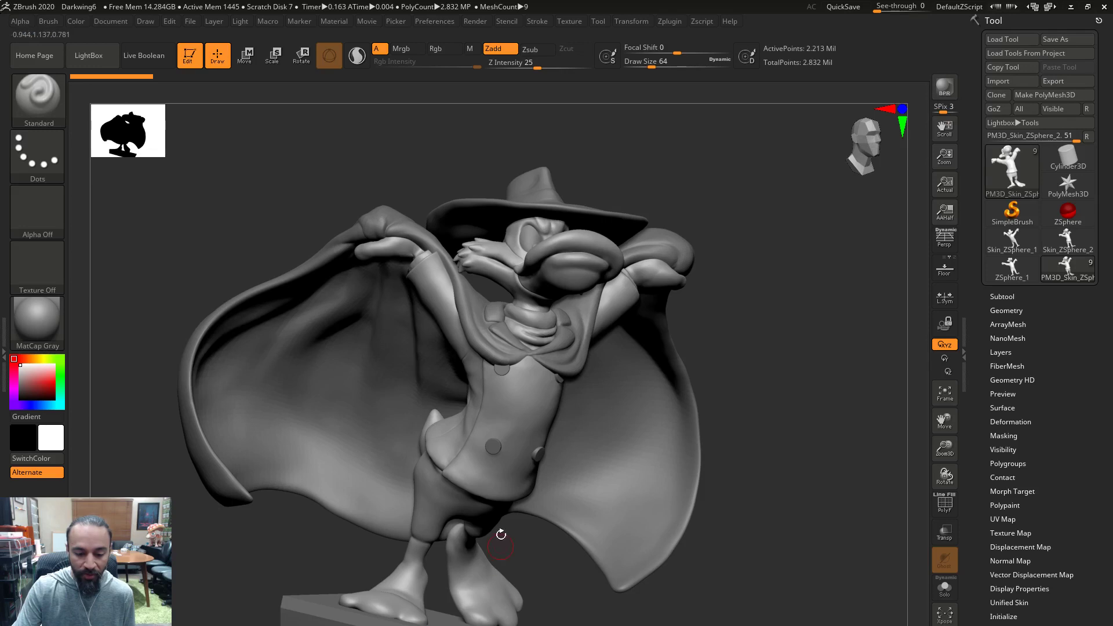
{"action": "left_click_drag", "start_coordinate": [840, 484], "coordinate": [510, 348]}
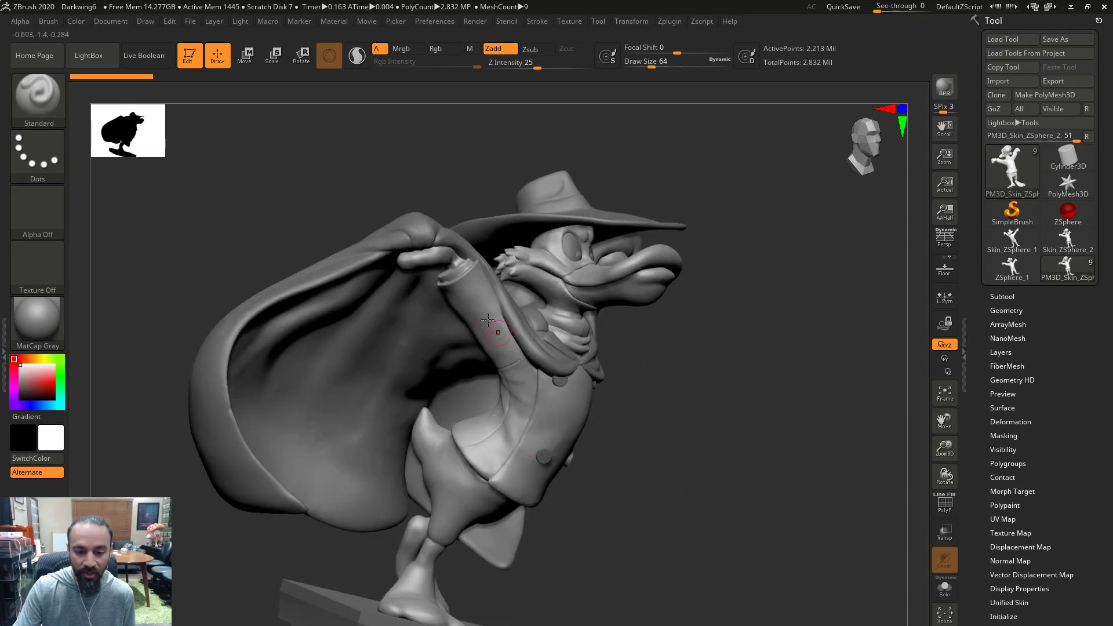
{"action": "left_click_drag", "start_coordinate": [703, 356], "coordinate": [499, 355]}
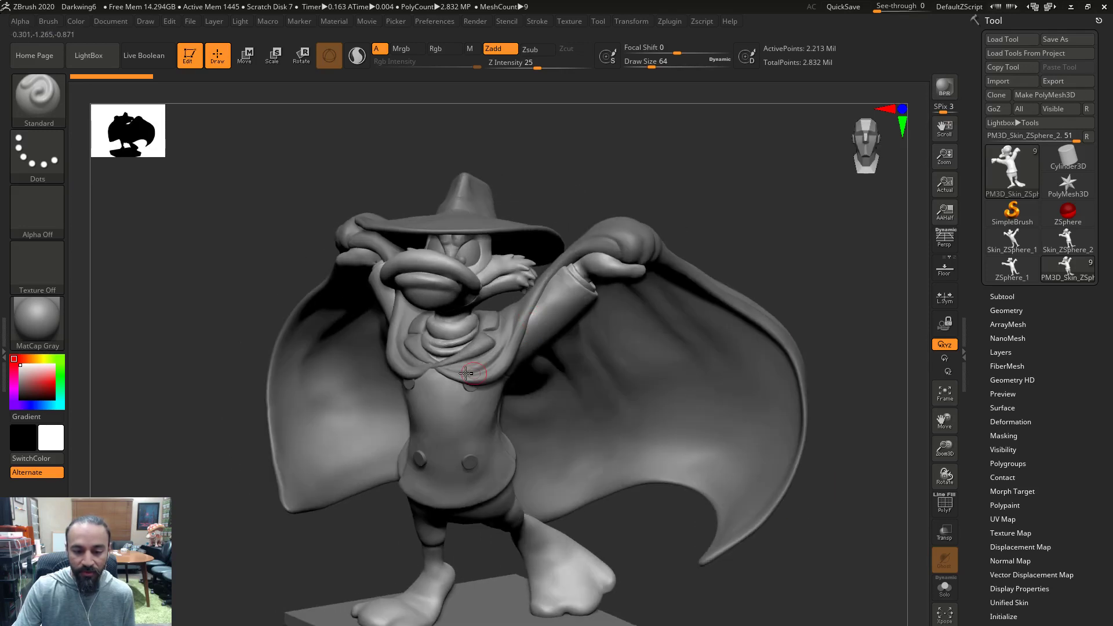
Examine the caped duck sculpt and its base from above, in side profile and from upside-down angles
{"action": "left_click_drag", "start_coordinate": [737, 207], "coordinate": [708, 335]}
{"action": "left_click_drag", "start_coordinate": [819, 503], "coordinate": [748, 395]}
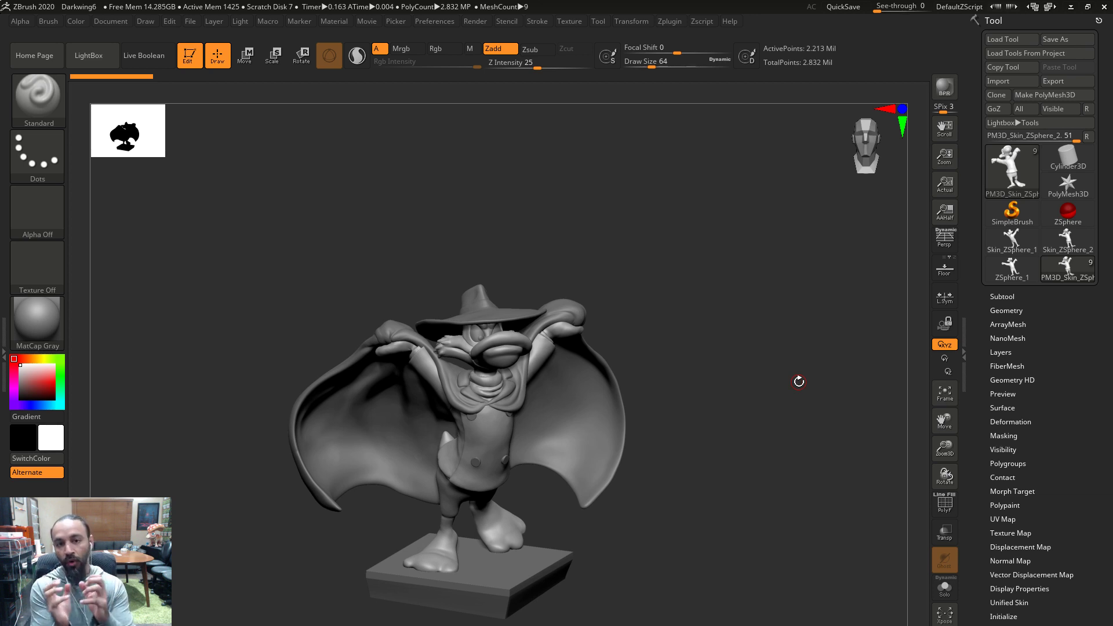
{"action": "left_click_drag", "start_coordinate": [785, 437], "coordinate": [775, 497]}
{"action": "left_click_drag", "start_coordinate": [536, 592], "coordinate": [461, 619]}
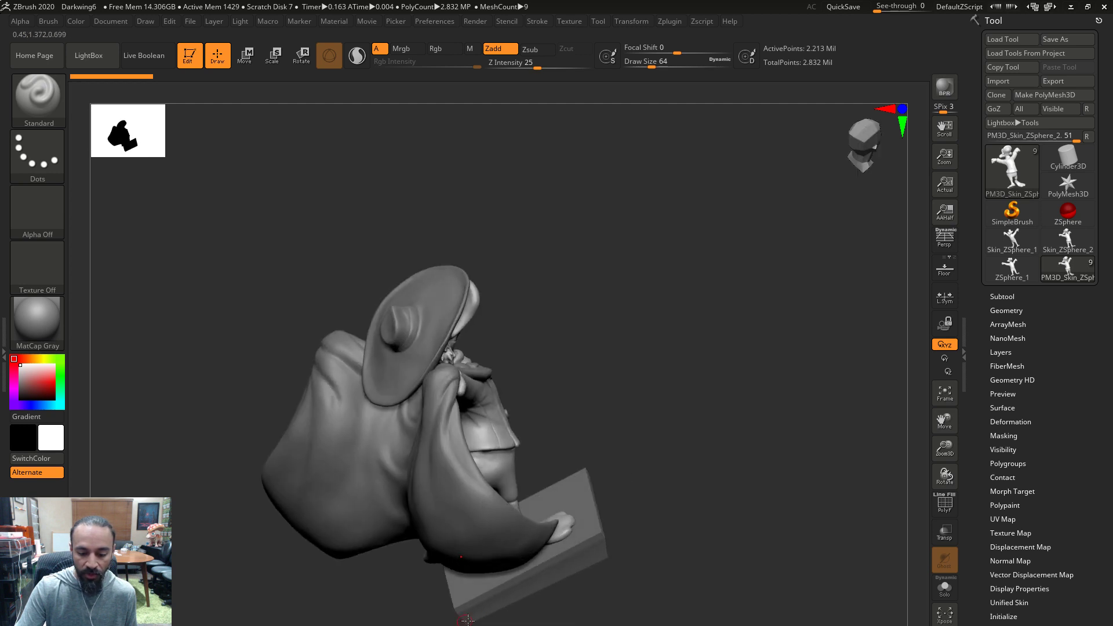
{"action": "left_click_drag", "start_coordinate": [641, 547], "coordinate": [485, 607]}
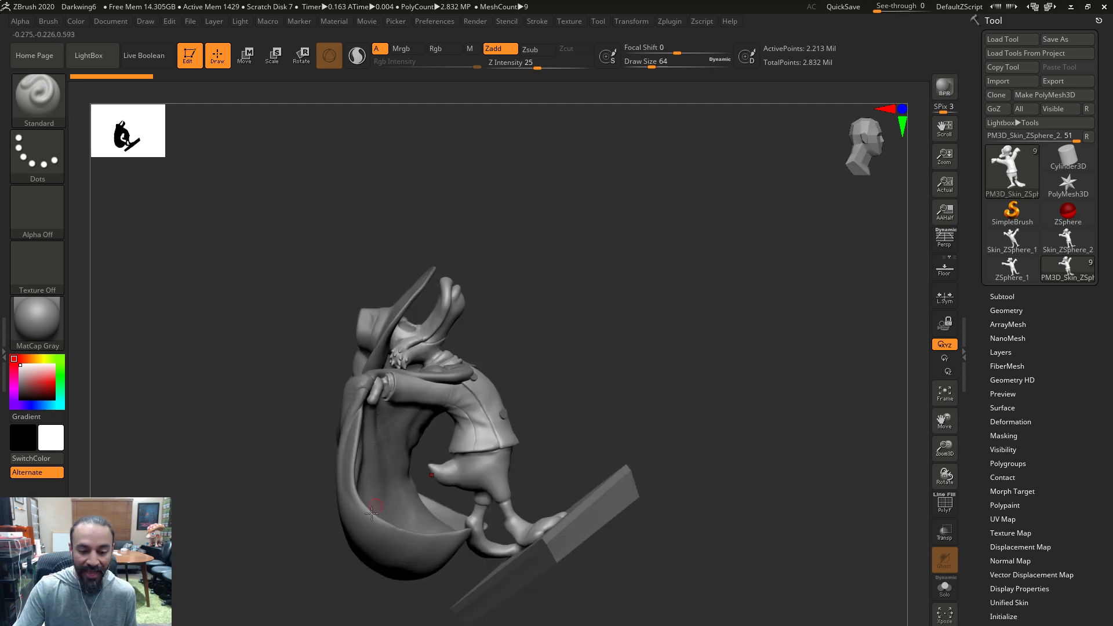
{"action": "left_click_drag", "start_coordinate": [599, 318], "coordinate": [618, 352], "text": "alt"}
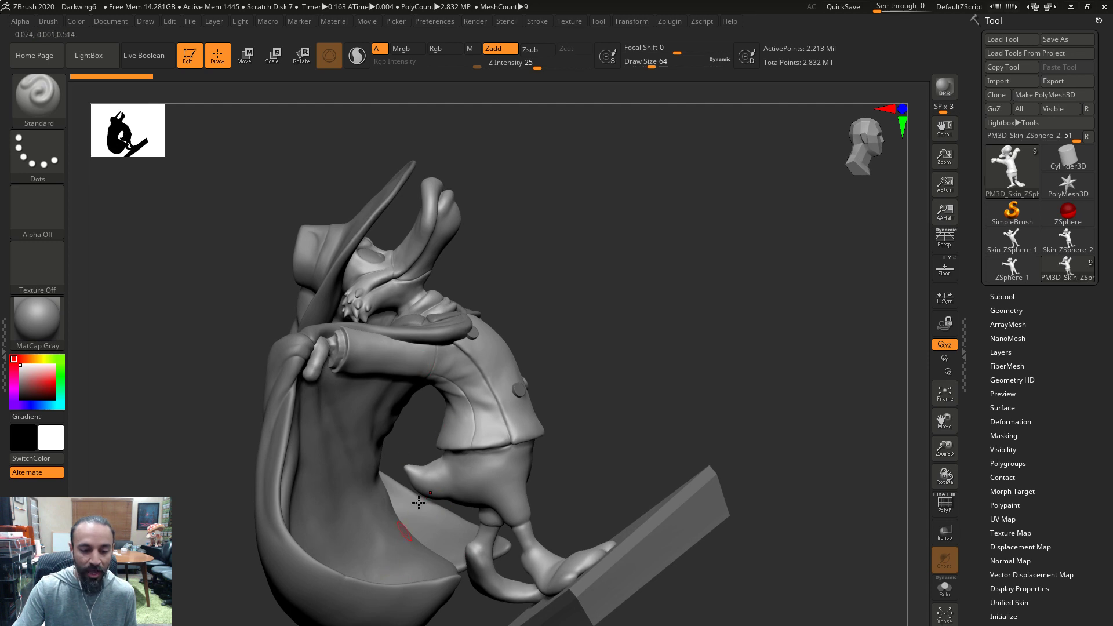
{"action": "left_click_drag", "start_coordinate": [684, 306], "coordinate": [534, 467]}
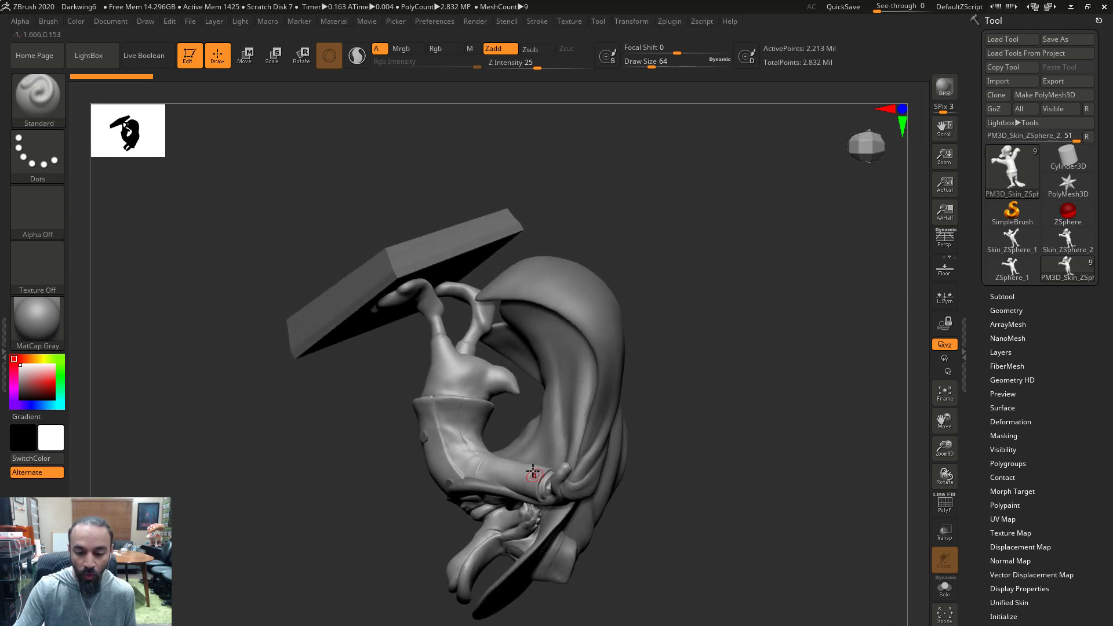
{"action": "left_click_drag", "start_coordinate": [586, 621], "coordinate": [522, 528]}
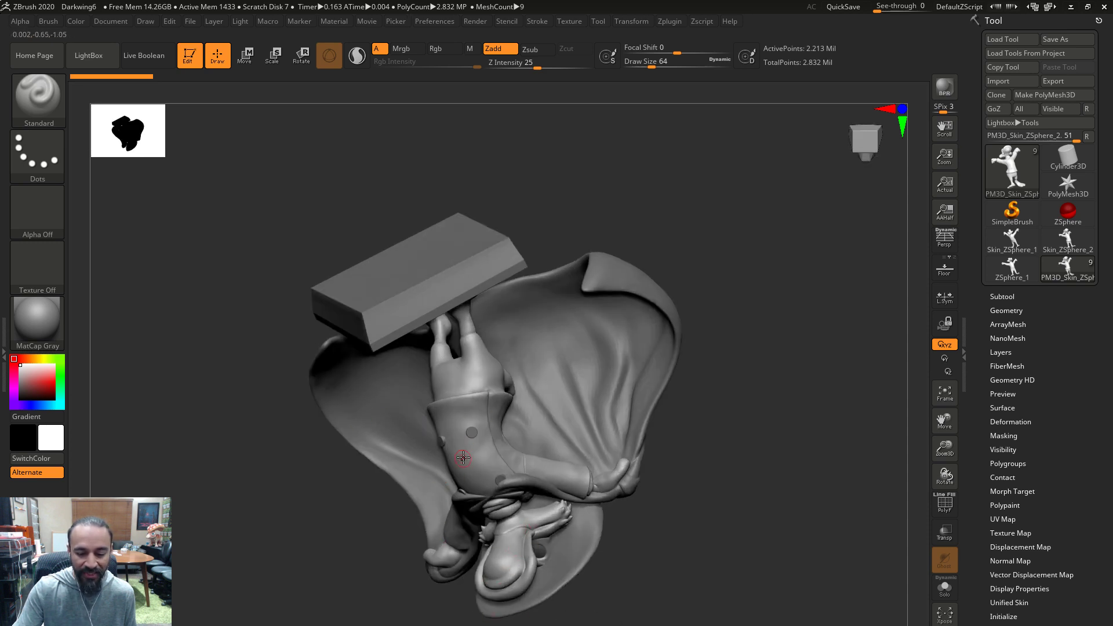
Turn the duck sculpt upright and inspect it from the front and at three-quarter angles with the whole base in view
{"action": "left_click_drag", "start_coordinate": [731, 453], "coordinate": [794, 613]}
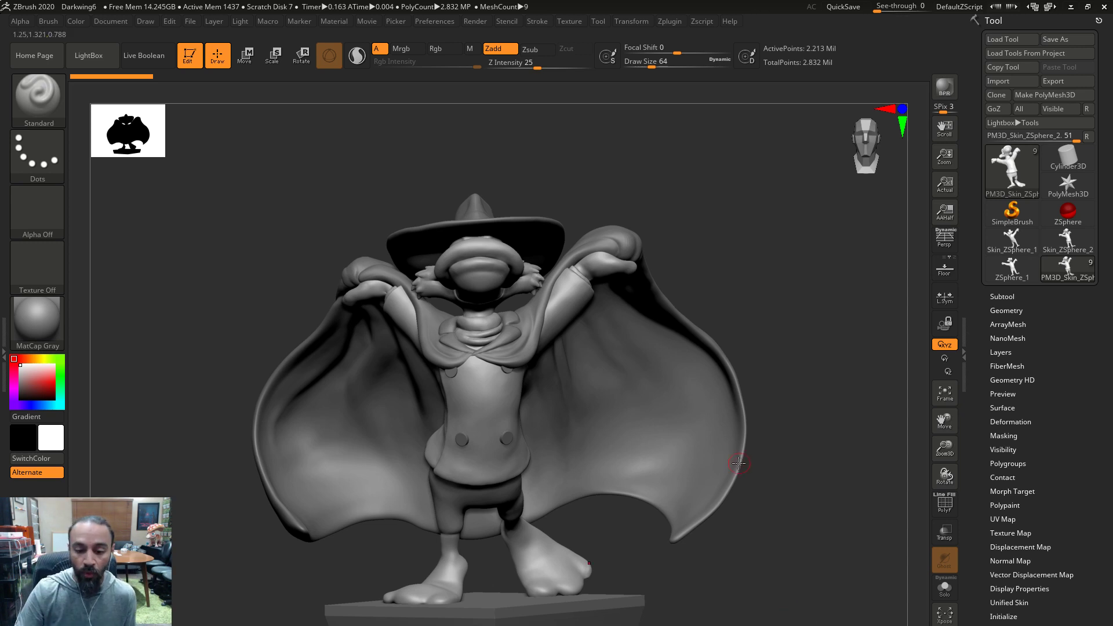
{"action": "left_click_drag", "start_coordinate": [788, 574], "coordinate": [781, 546]}
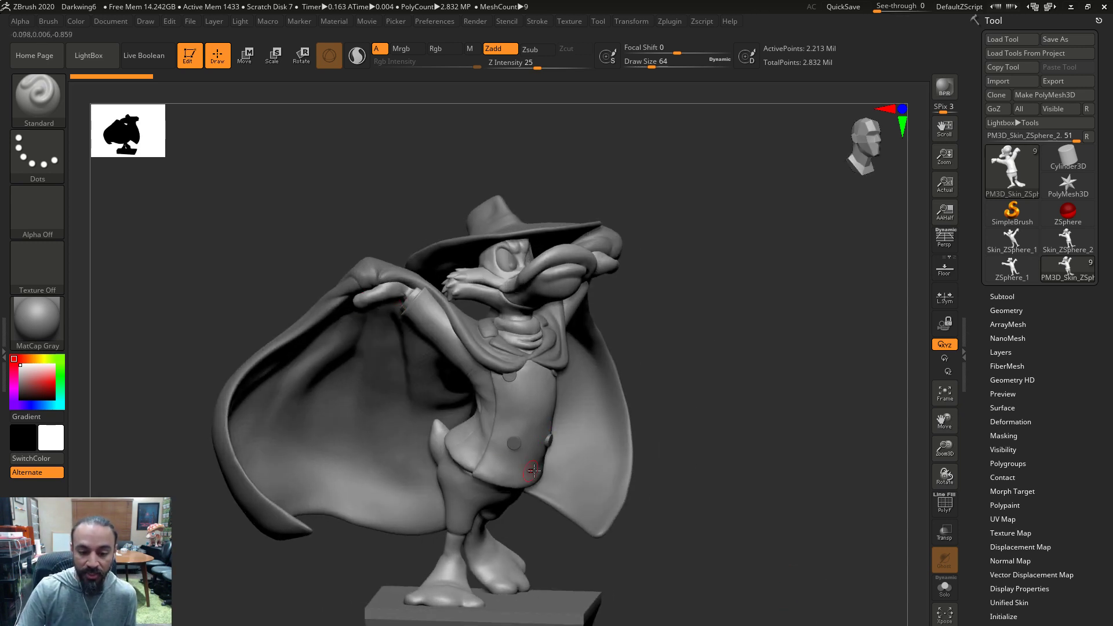
{"action": "left_click_drag", "start_coordinate": [700, 527], "coordinate": [696, 529]}
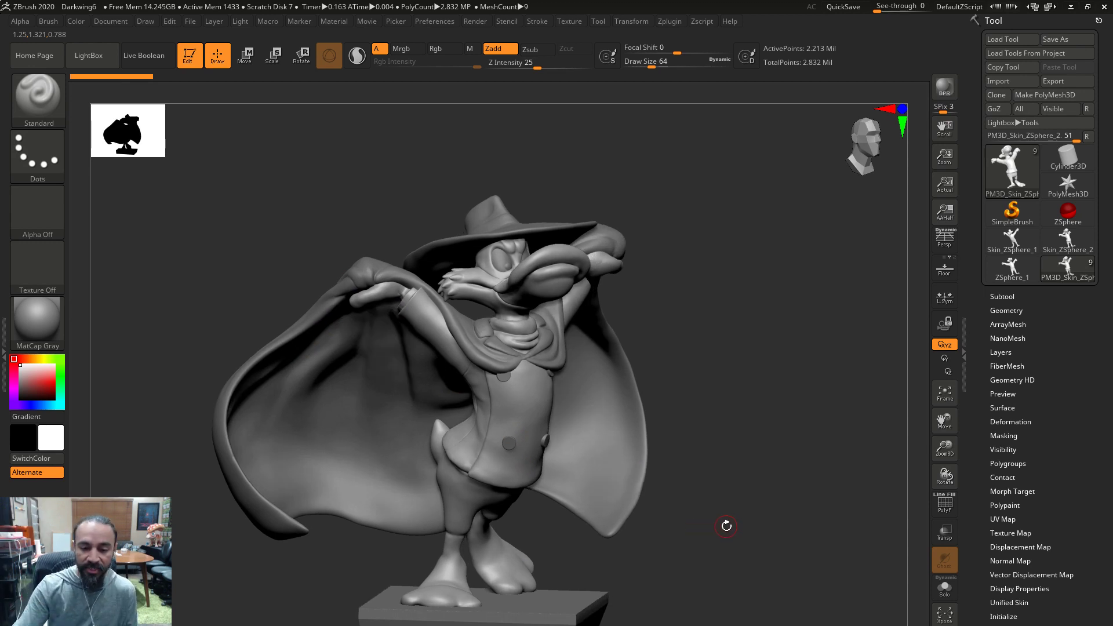
{"action": "left_click_drag", "start_coordinate": [705, 529], "coordinate": [701, 532]}
{"action": "left_click_drag", "start_coordinate": [755, 559], "coordinate": [768, 590]}
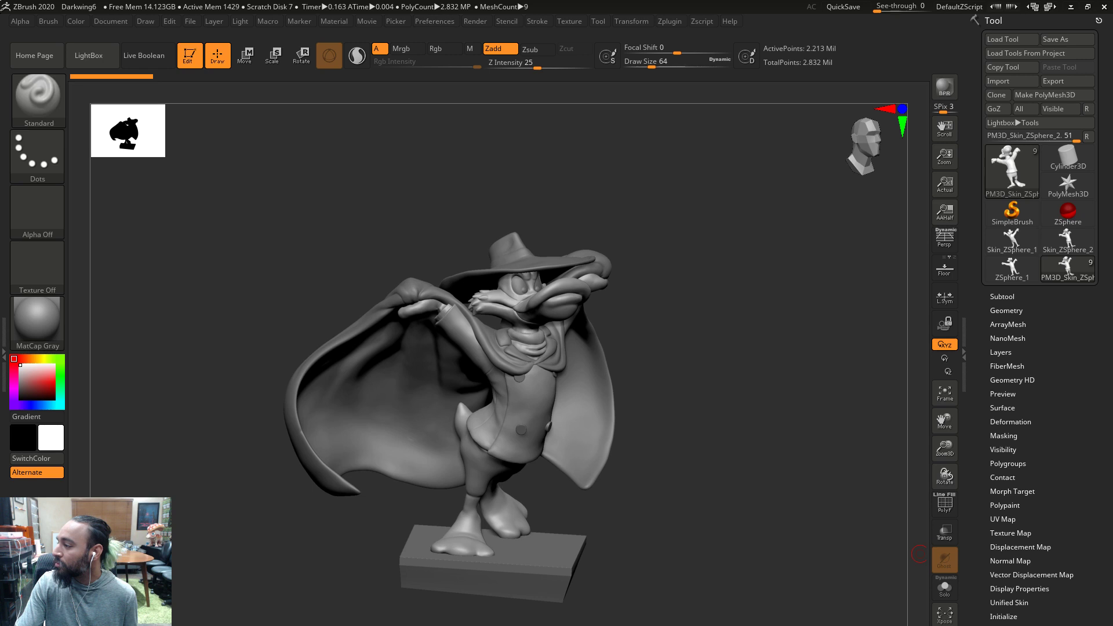
Show the AimKeys_Articulation_V1 Gumroad product page over ZBrush, and move its browser window back off the screen
{"action": "left_click_drag", "start_coordinate": [1112, 189], "coordinate": [366, 60]}
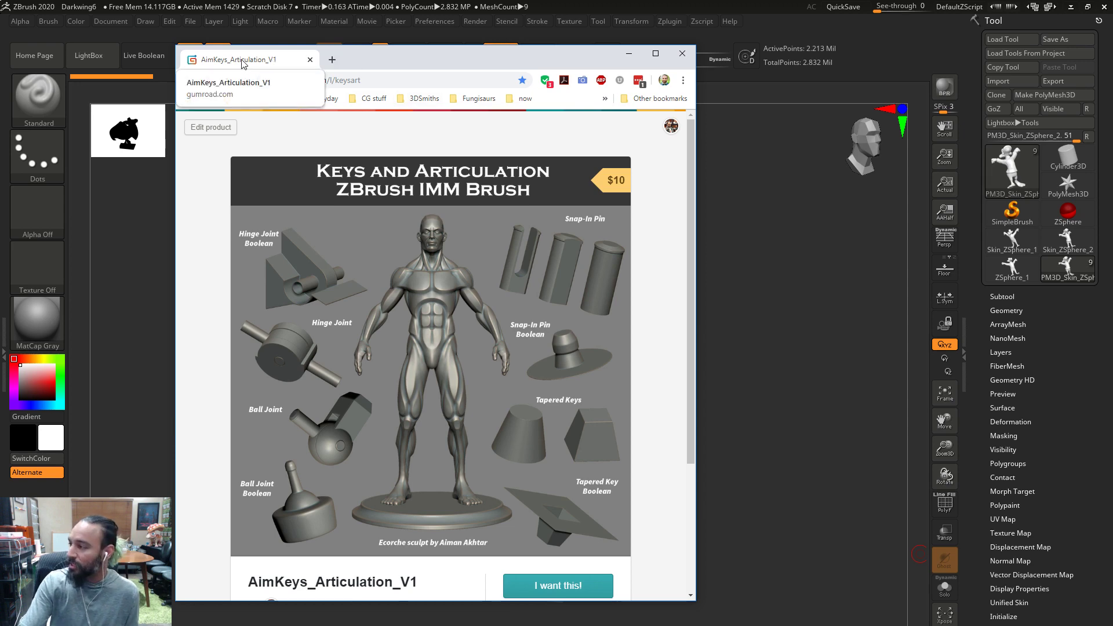
{"action": "left_click_drag", "start_coordinate": [243, 65], "coordinate": [0, 64]}
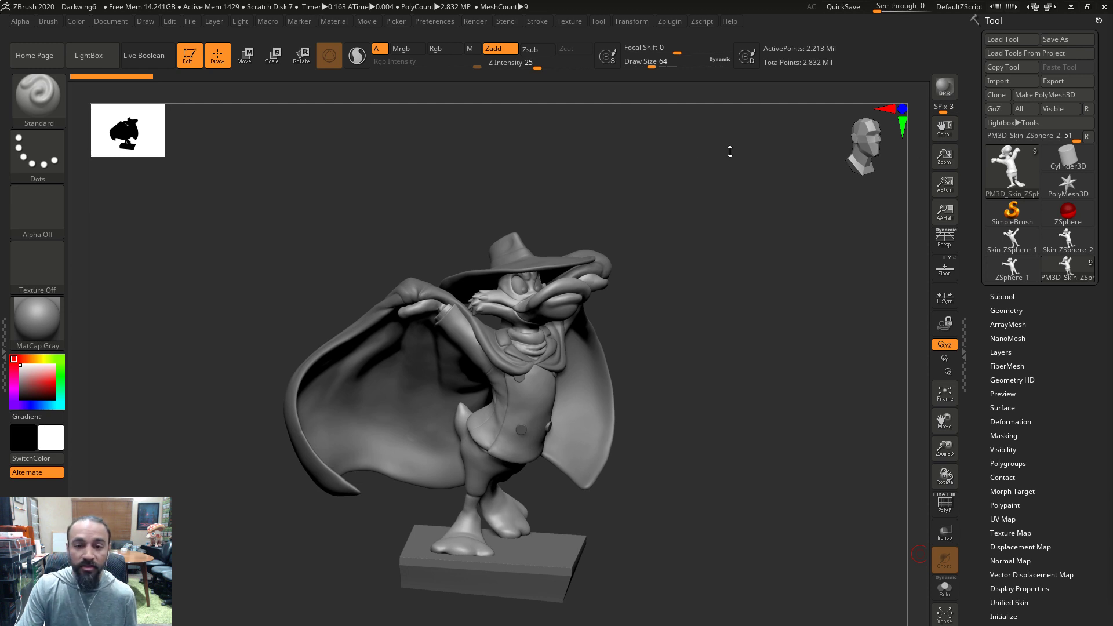
Load the saved custom hotkeys file from the Desktop folder through the ZBrush hotkey preferences
{"action": "left_click_drag", "start_coordinate": [646, 169], "coordinate": [653, 203]}
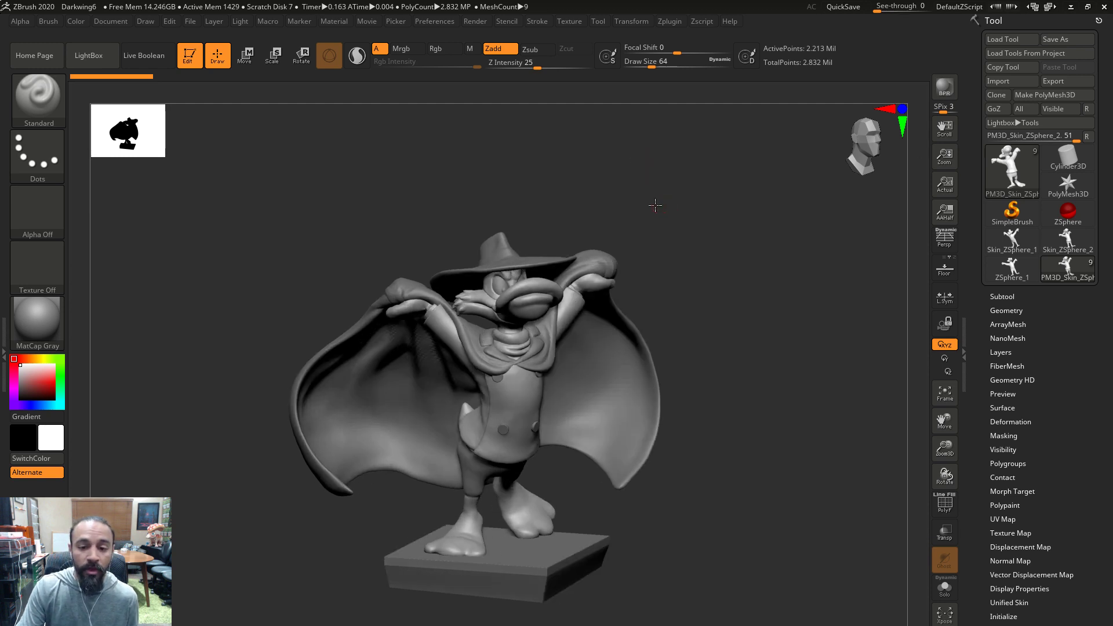
{"action": "left_click", "coordinate": [464, 20]}
{"action": "mouse_move", "coordinate": [441, 16]}
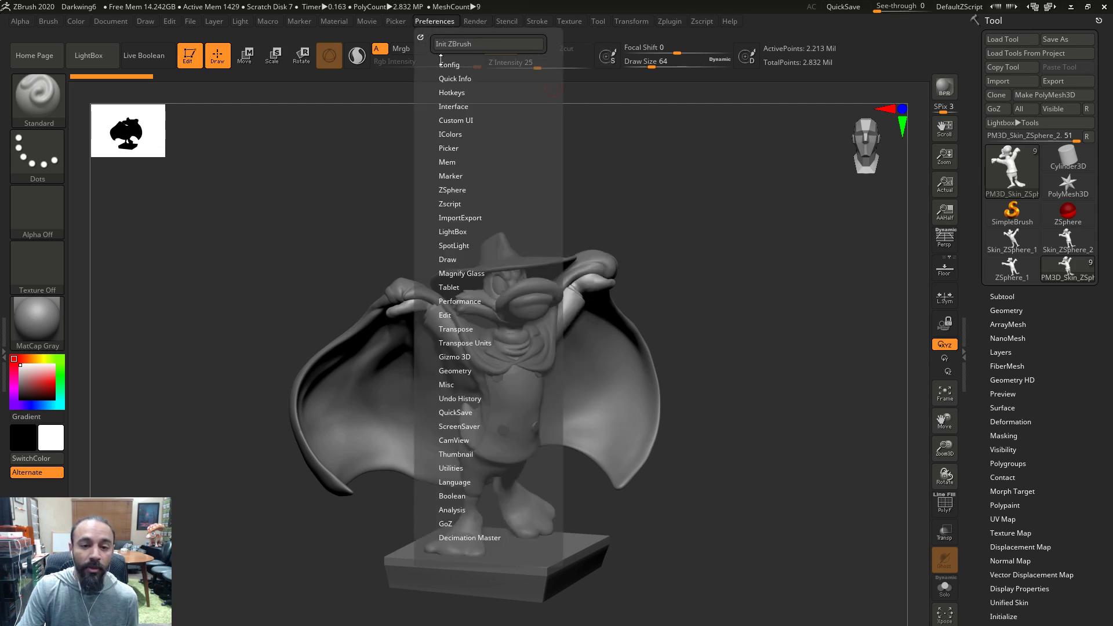
{"action": "left_click", "coordinate": [451, 93]}
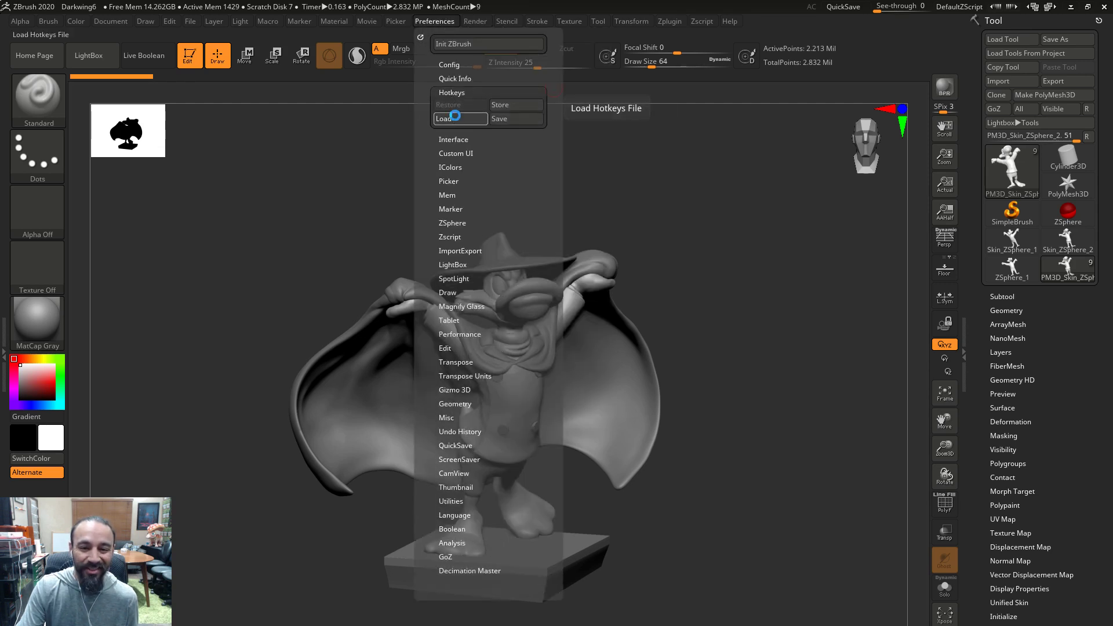
{"action": "left_click", "coordinate": [457, 119]}
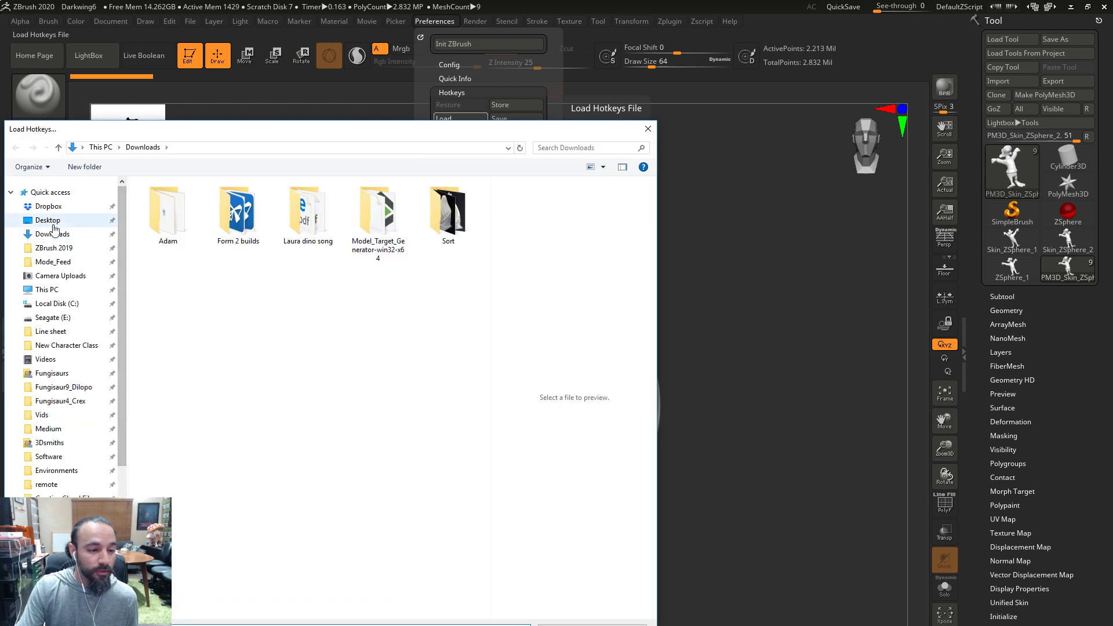
{"action": "left_click", "coordinate": [47, 220]}
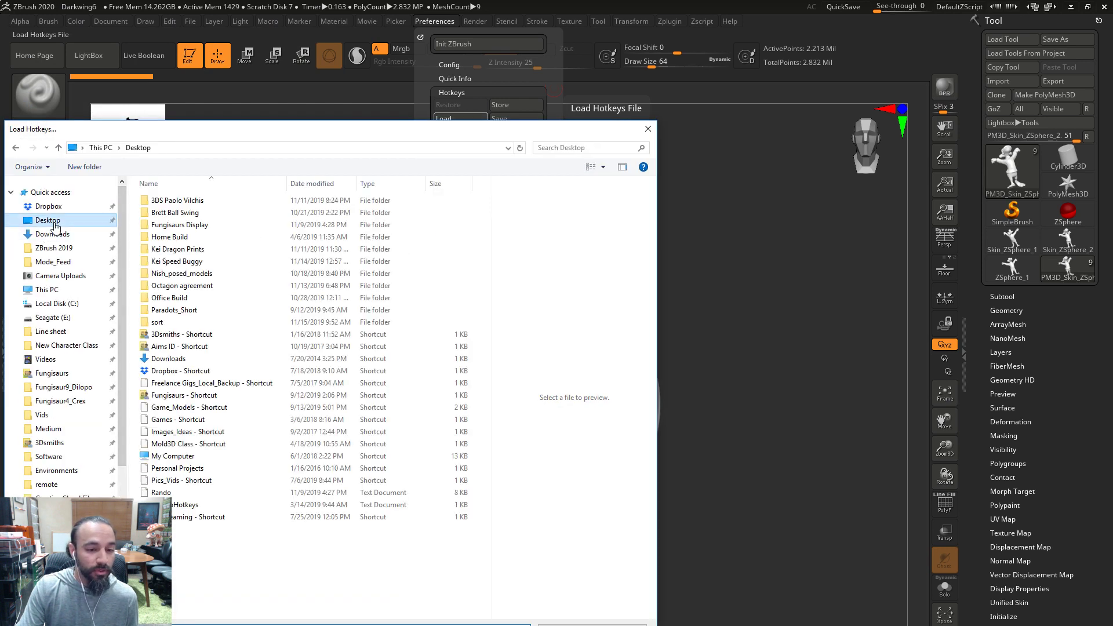
{"action": "left_click", "coordinate": [174, 505]}
{"action": "left_click", "coordinate": [562, 625]}
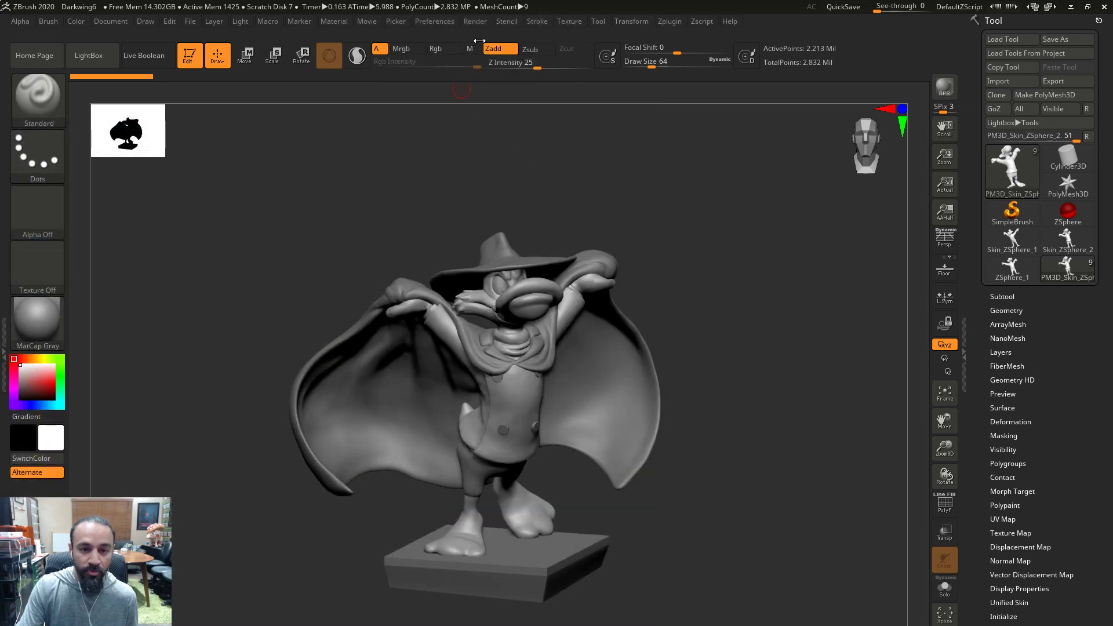
Set the brush draw size to 90
{"action": "mouse_move", "coordinate": [770, 357]}
{"action": "left_mouse_down"}
{"action": "mouse_move", "coordinate": [736, 365]}
{"action": "mouse_move", "coordinate": [753, 378]}
{"action": "mouse_move", "coordinate": [775, 373]}
{"action": "left_mouse_up"}
{"action": "key", "text": "s"}
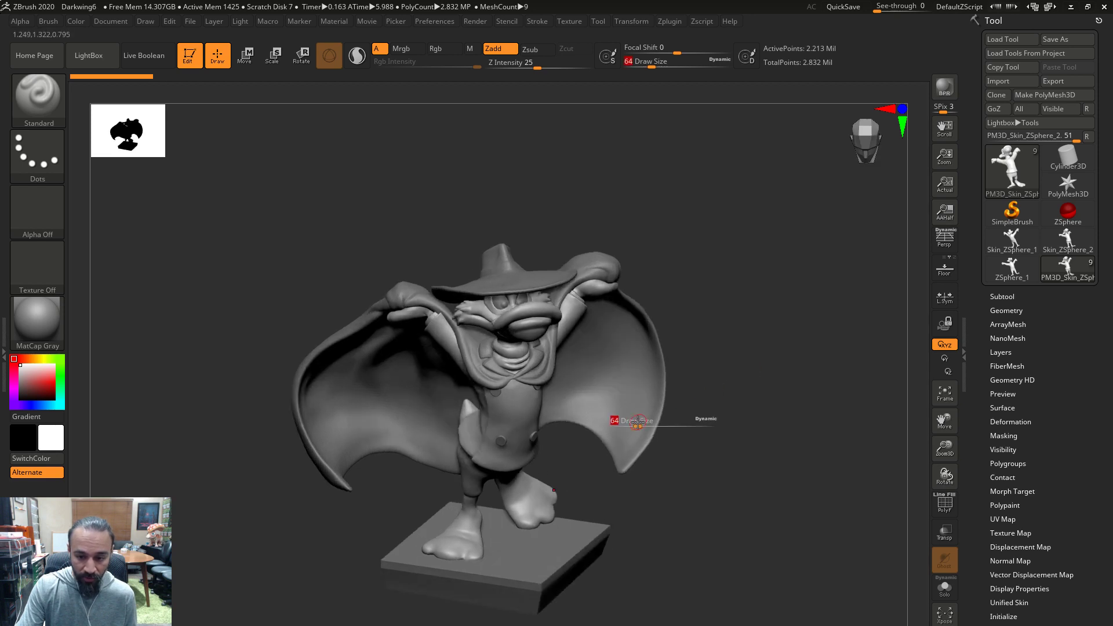
{"action": "left_click_drag", "start_coordinate": [649, 422], "coordinate": [640, 423]}
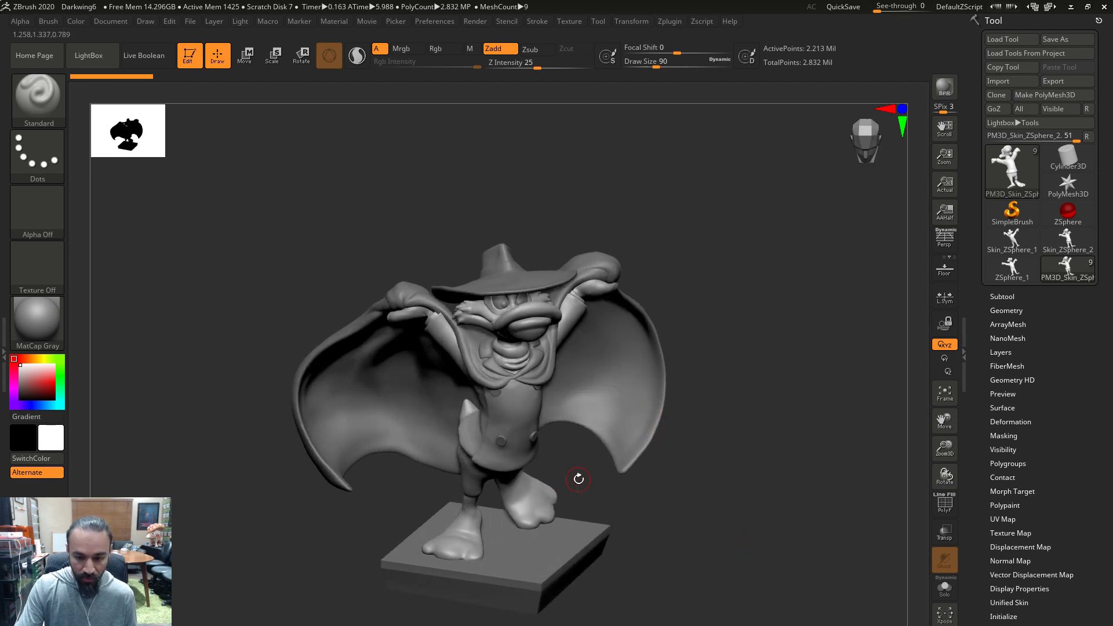
Test the brush hotkeys by switching to the Move brush, to Clay, and back to Move
{"action": "key", "text": "b"}
{"action": "key", "text": "m"}
{"action": "key", "text": "v"}
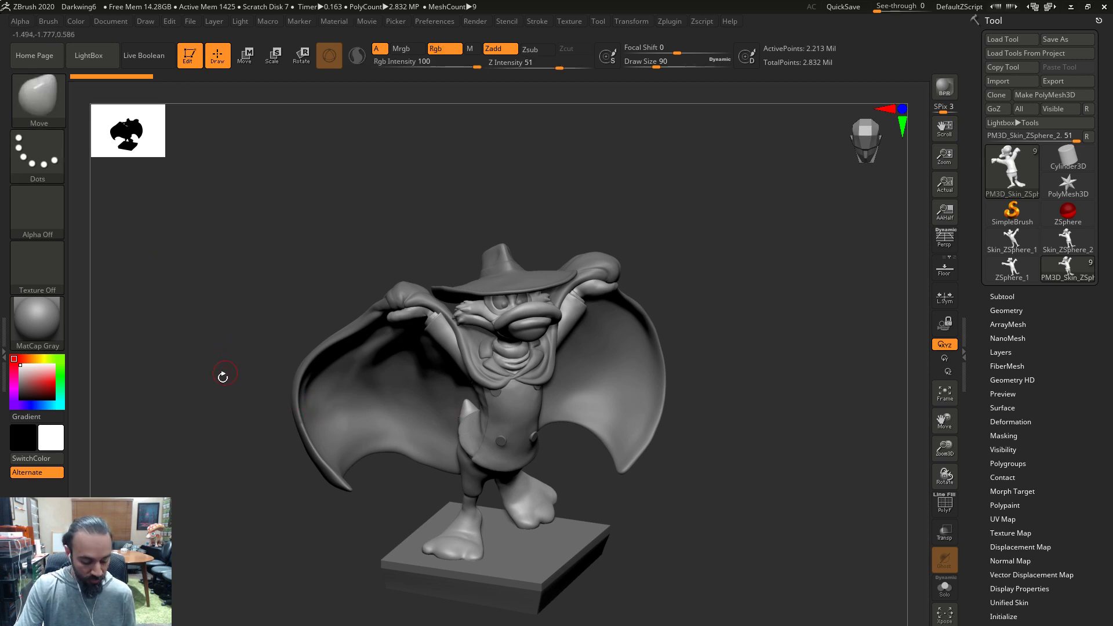
{"action": "key", "text": "b"}
{"action": "key", "text": "c"}
{"action": "key", "text": "b"}
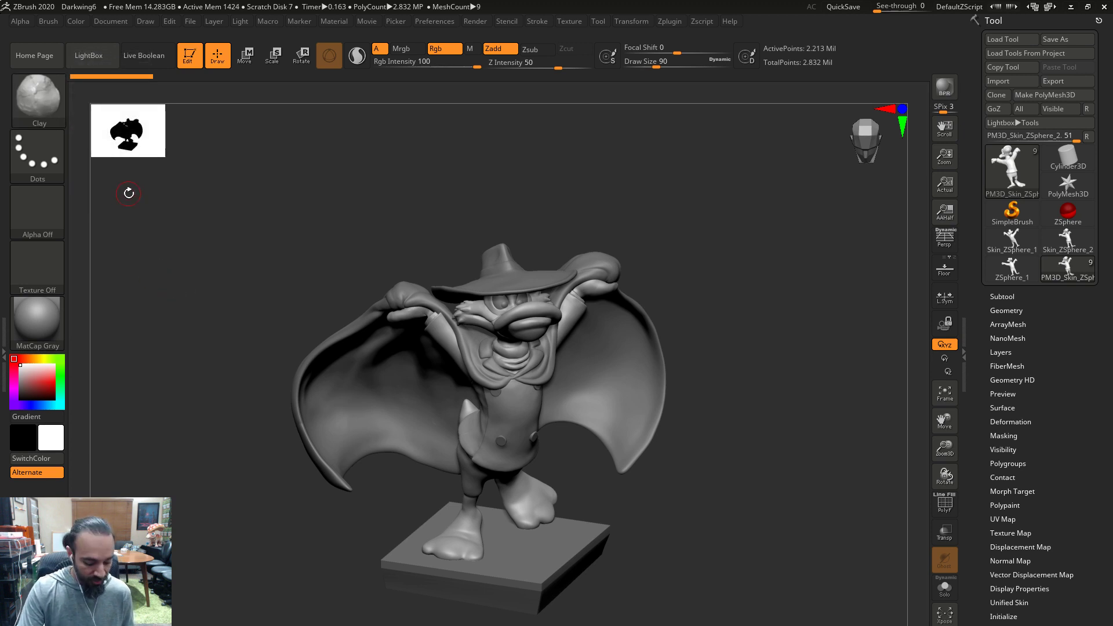
{"action": "left_click_drag", "start_coordinate": [230, 246], "coordinate": [233, 246]}
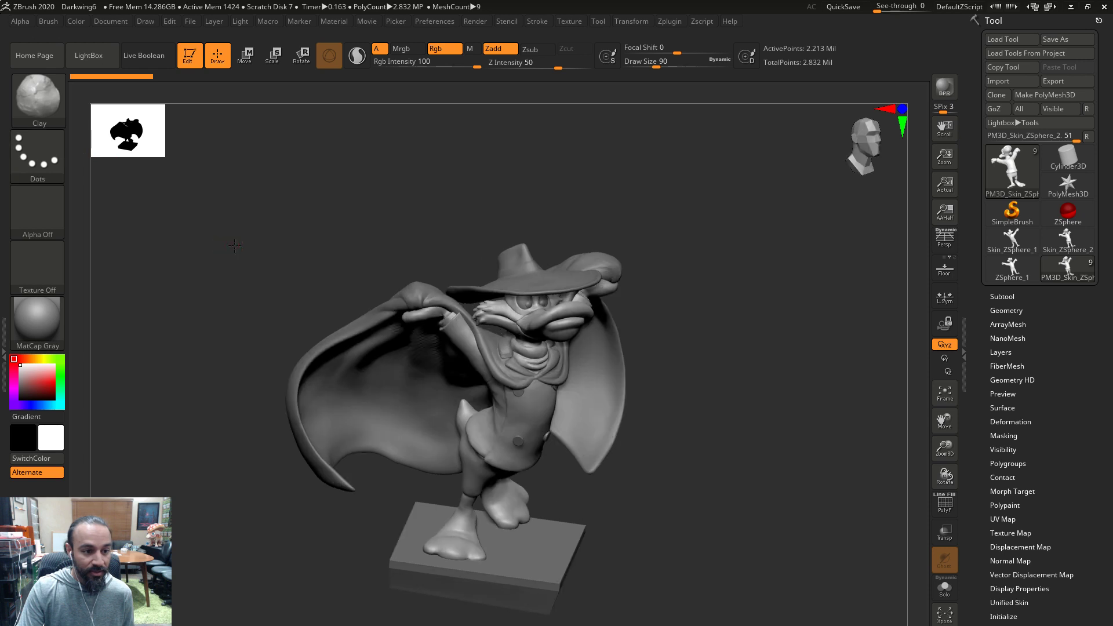
{"action": "key", "text": "b"}
{"action": "key", "text": "m"}
{"action": "key", "text": "v"}
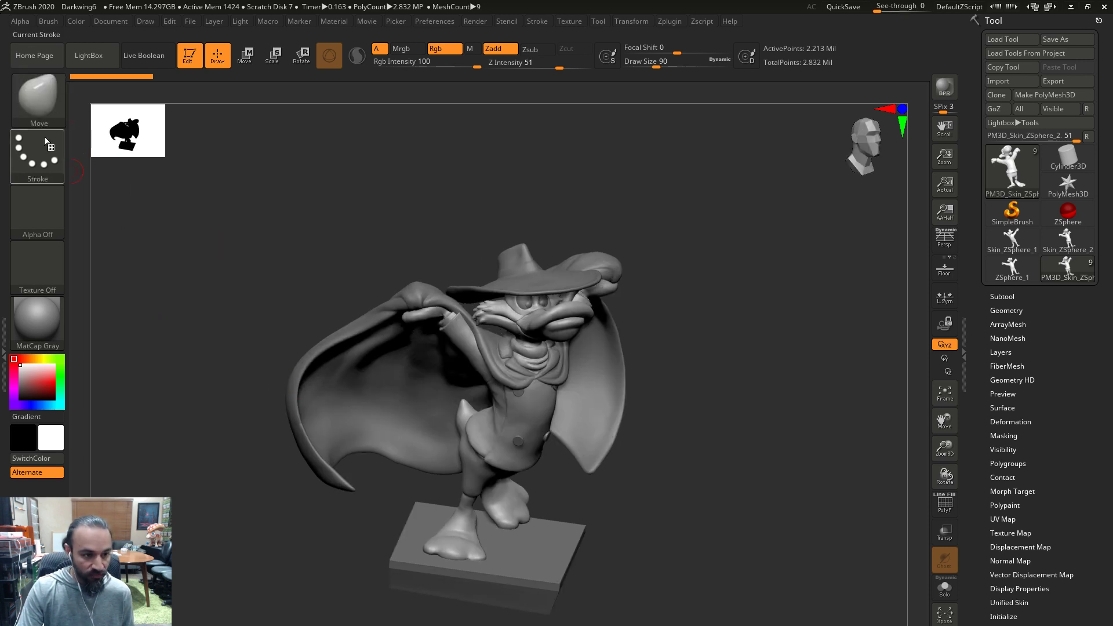
Try the hotkeys for the Standard and Inflat brushes, ending with Inflat active
{"action": "key", "text": "b"}
{"action": "key", "text": "s"}
{"action": "key", "text": "t"}
{"action": "left_click_drag", "start_coordinate": [273, 151], "coordinate": [188, 176]}
{"action": "key", "text": "shift"}
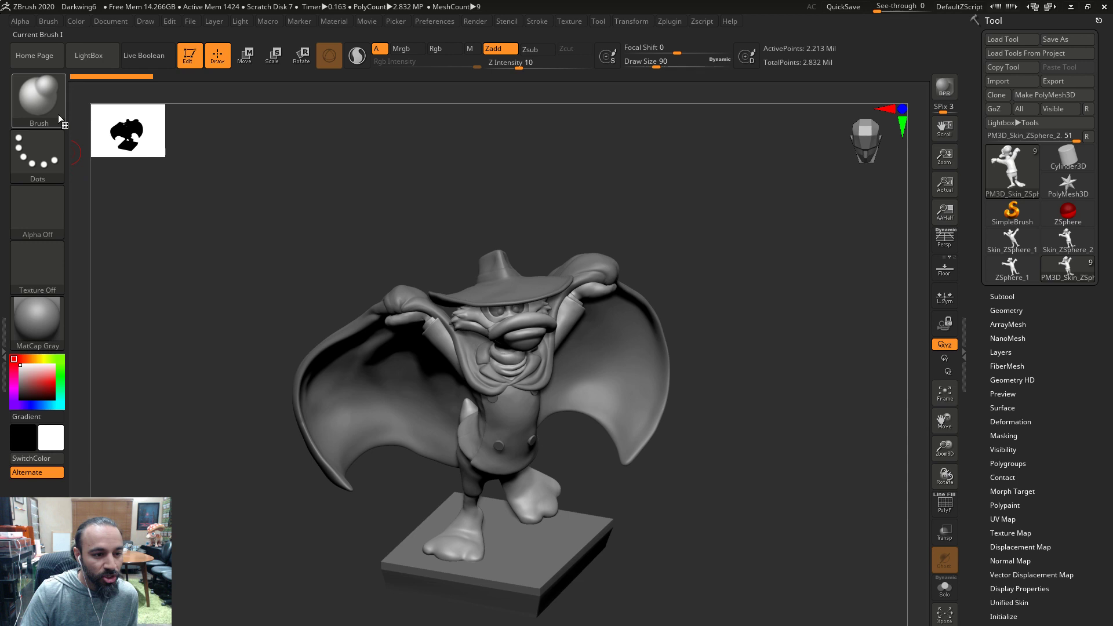
{"action": "left_click_drag", "start_coordinate": [215, 244], "coordinate": [221, 243]}
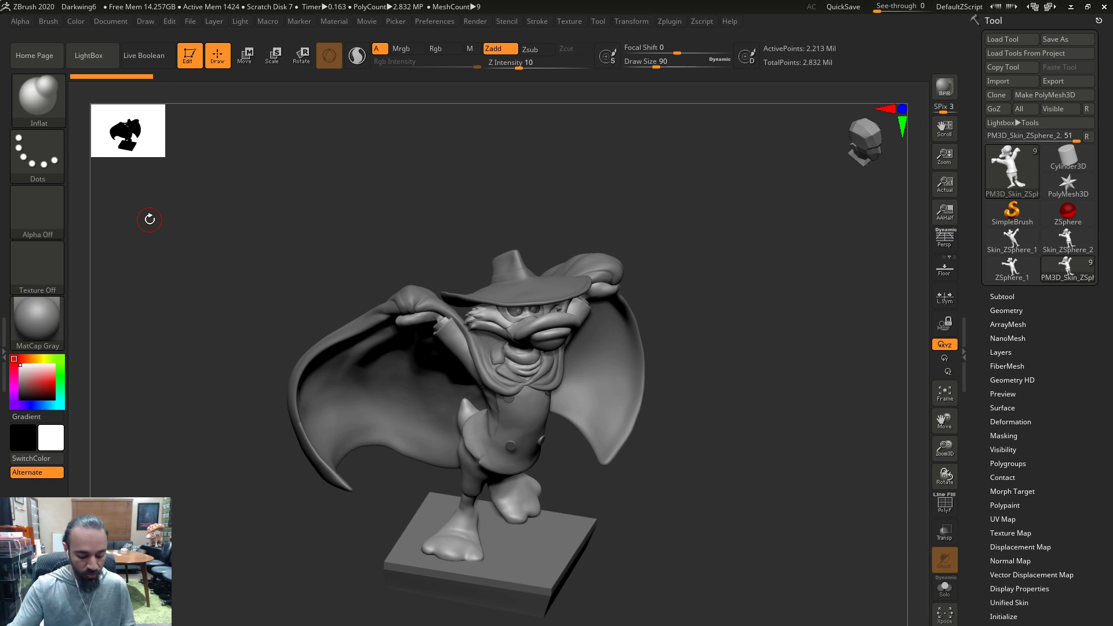
{"action": "left_click_drag", "start_coordinate": [196, 215], "coordinate": [192, 209]}
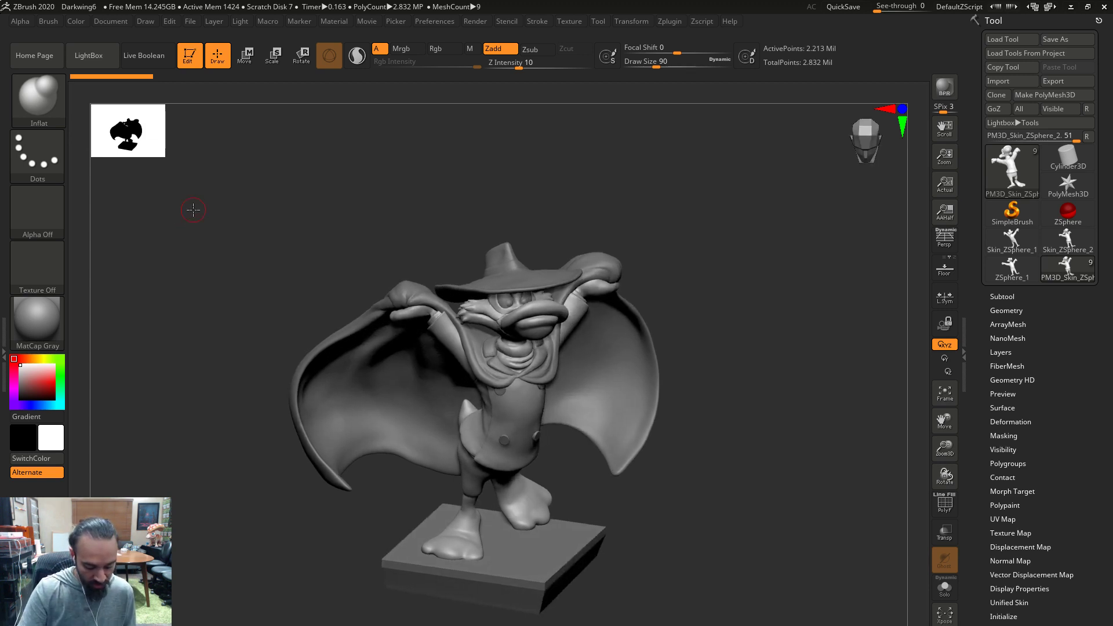
Test the hotkeys for the MaskPen and ClayTubes brushes, dismiss the masking note, and return to the Standard brush
{"action": "key", "text": "1"}
{"action": "key", "text": "2"}
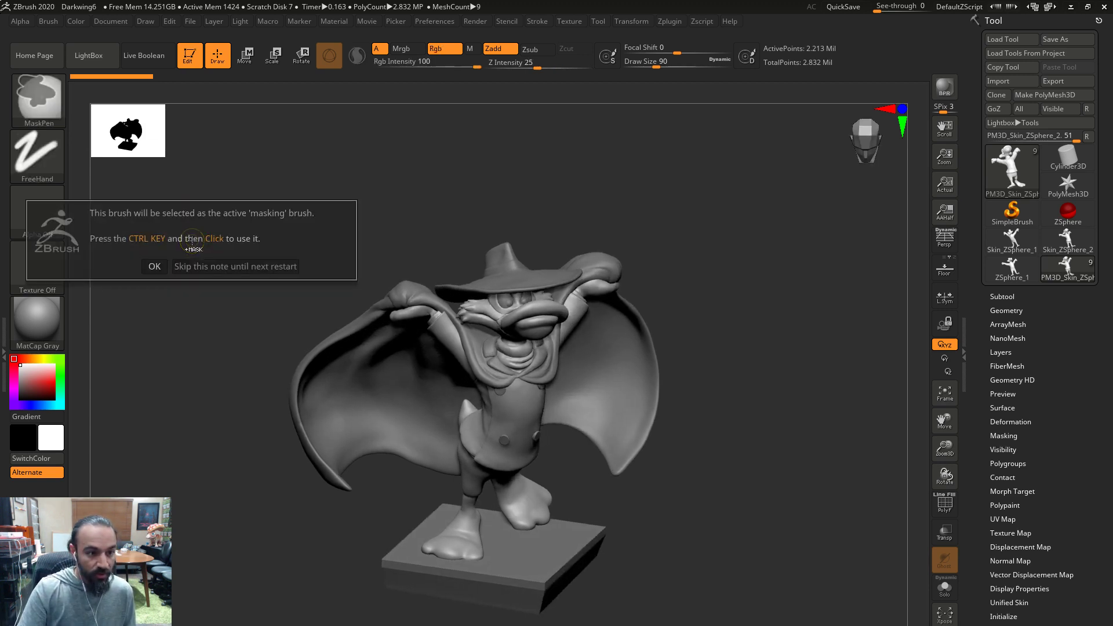
{"action": "left_click", "coordinate": [155, 266]}
{"action": "key", "text": "1"}
{"action": "left_click_drag", "start_coordinate": [214, 221], "coordinate": [207, 223]}
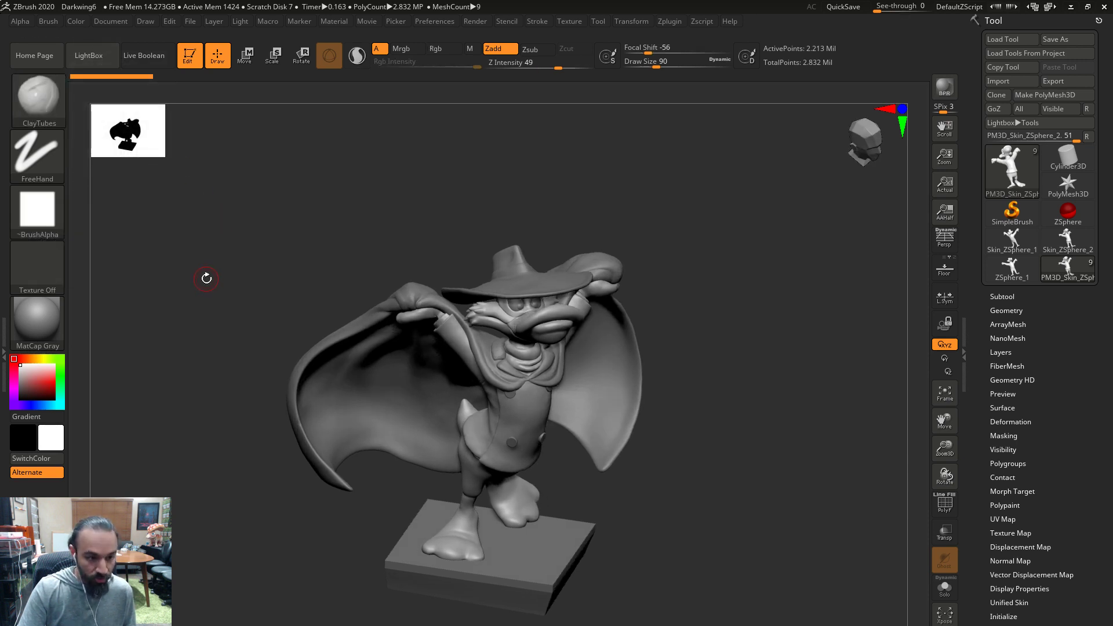
{"action": "key", "text": "ctrl"}
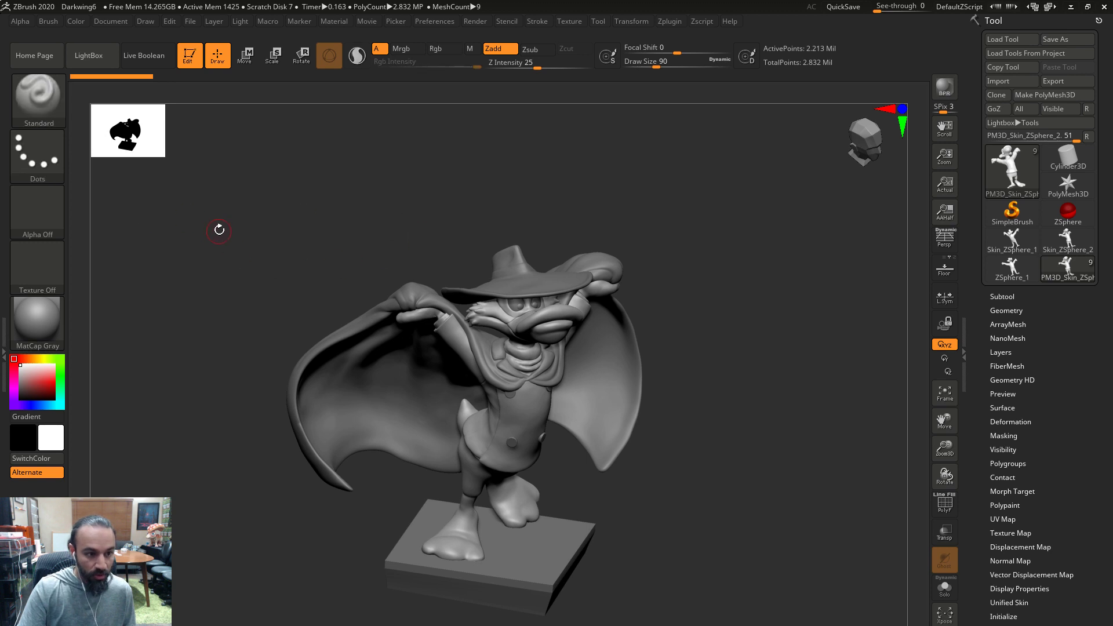
Look through the full library of 3D sculpting brushes and close it with the Standard brush still active
{"action": "left_click_drag", "start_coordinate": [219, 229], "coordinate": [226, 238]}
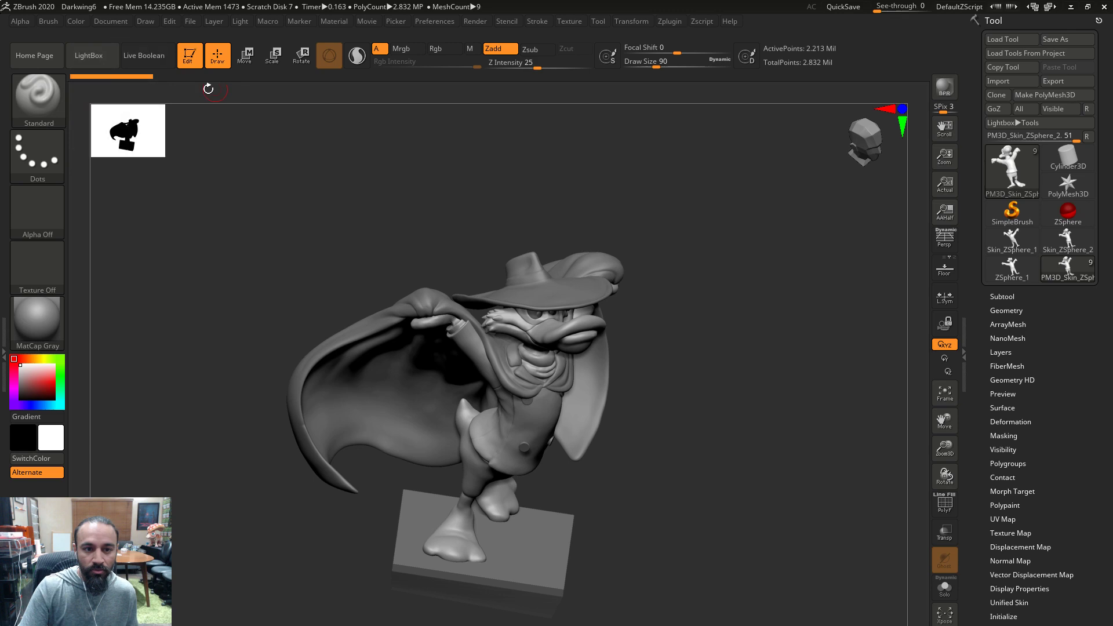
{"action": "left_click", "coordinate": [22, 99]}
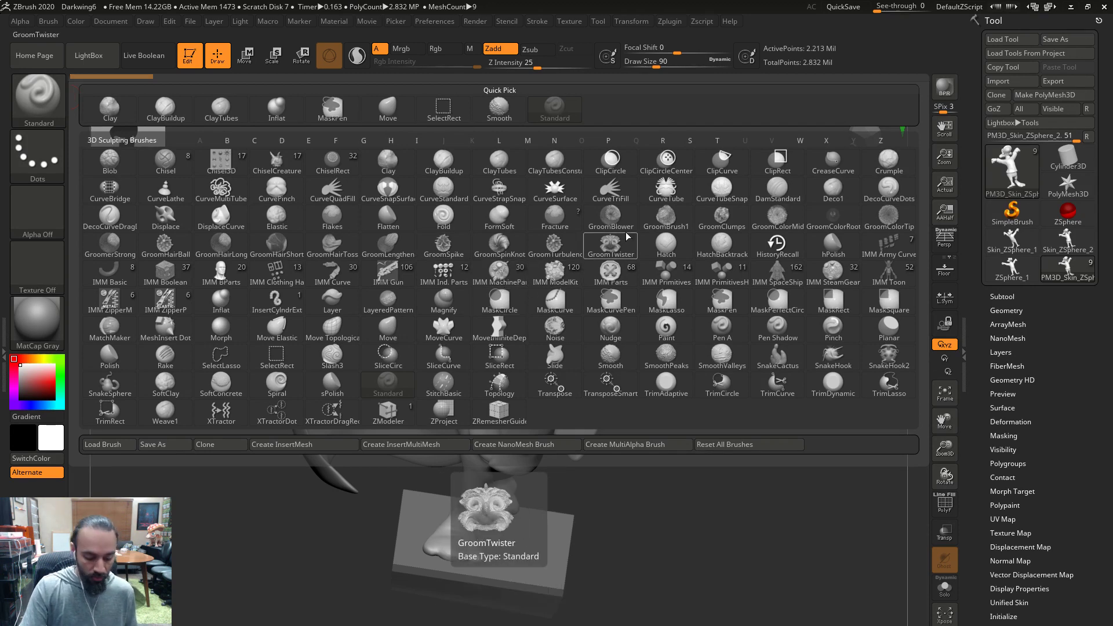
{"action": "key", "text": "d"}
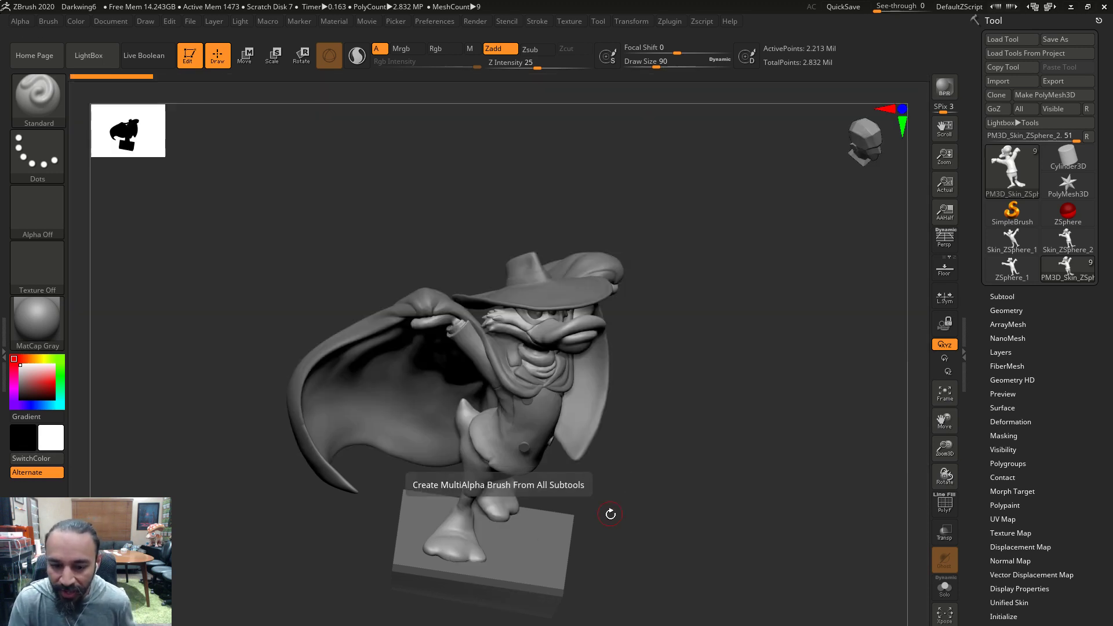
{"action": "left_click_drag", "start_coordinate": [687, 459], "coordinate": [646, 461]}
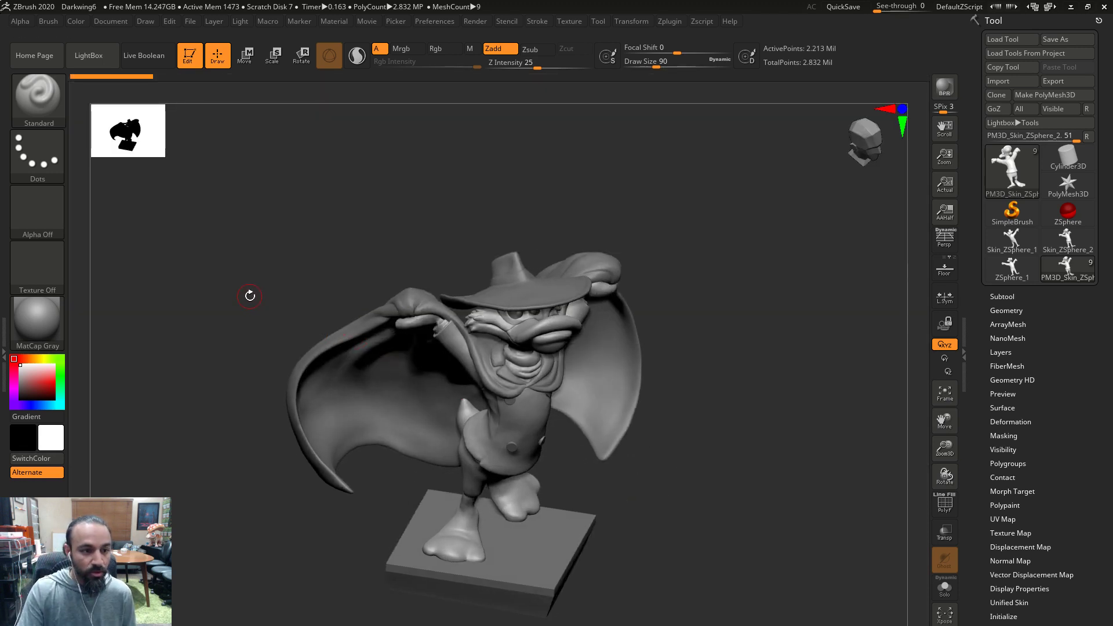
Set the Standard brush's draw size to 167
{"action": "key", "text": "s"}
{"action": "mouse_move", "coordinate": [280, 289]}
{"action": "left_mouse_down"}
{"action": "mouse_move", "coordinate": [297, 288]}
{"action": "mouse_move", "coordinate": [290, 260]}
{"action": "mouse_move", "coordinate": [311, 260]}
{"action": "left_mouse_up"}
{"action": "key", "text": "s"}
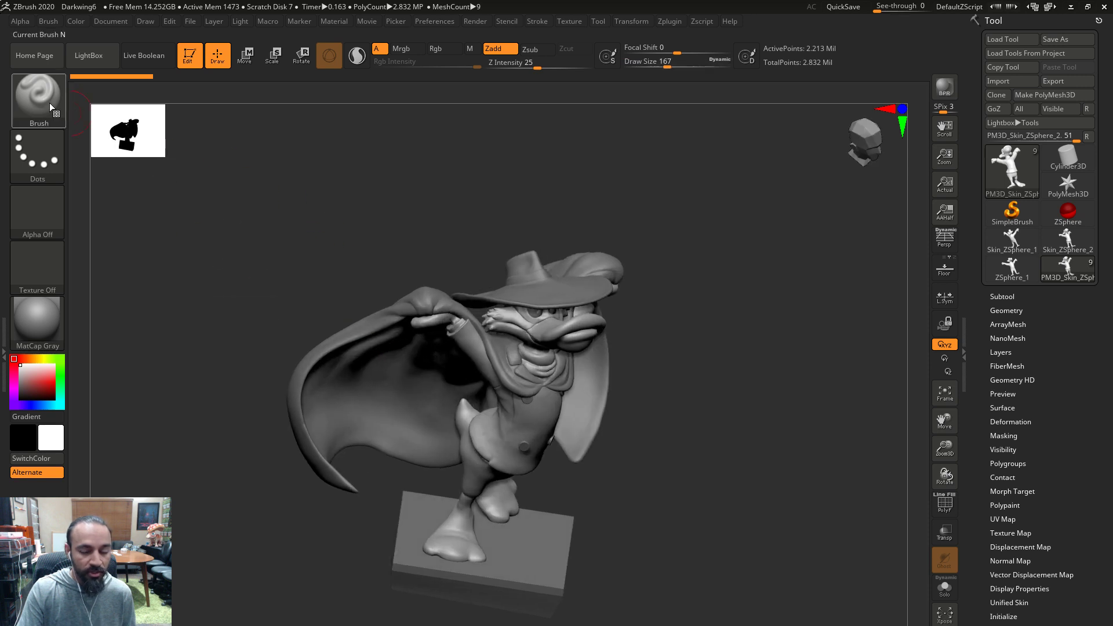
Select the DamStandard brush, look up its assigned hotkey in the brush library, and try it
{"action": "left_click", "coordinate": [50, 103]}
{"action": "left_click", "coordinate": [781, 198]}
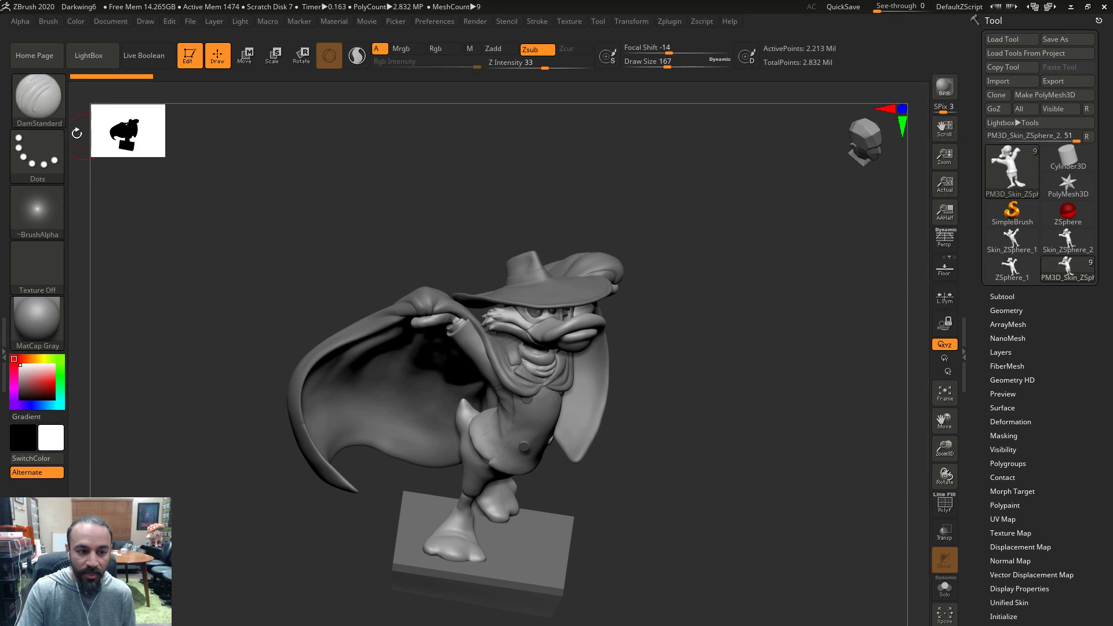
{"action": "left_click", "coordinate": [47, 111]}
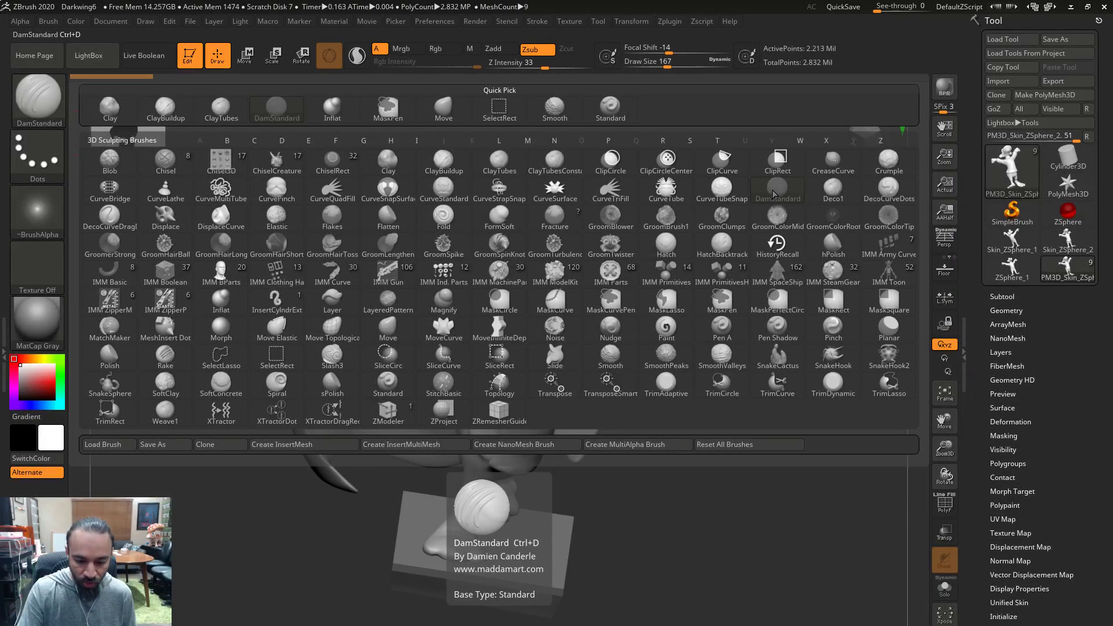
{"action": "key", "text": "m"}
{"action": "key", "text": "v"}
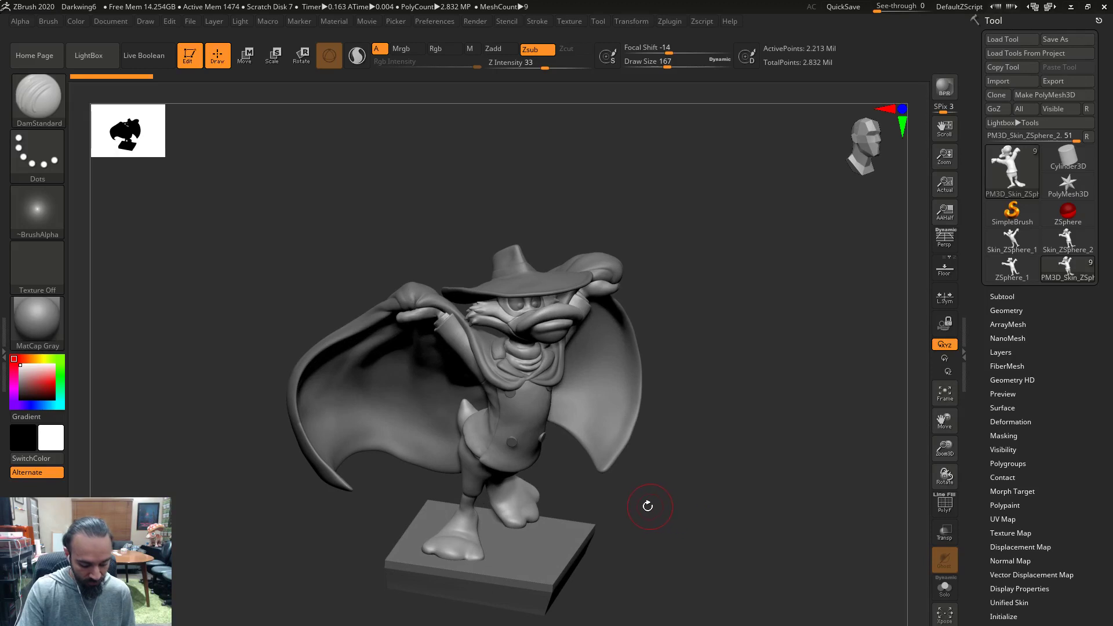
{"action": "key", "text": "ctrl+d"}
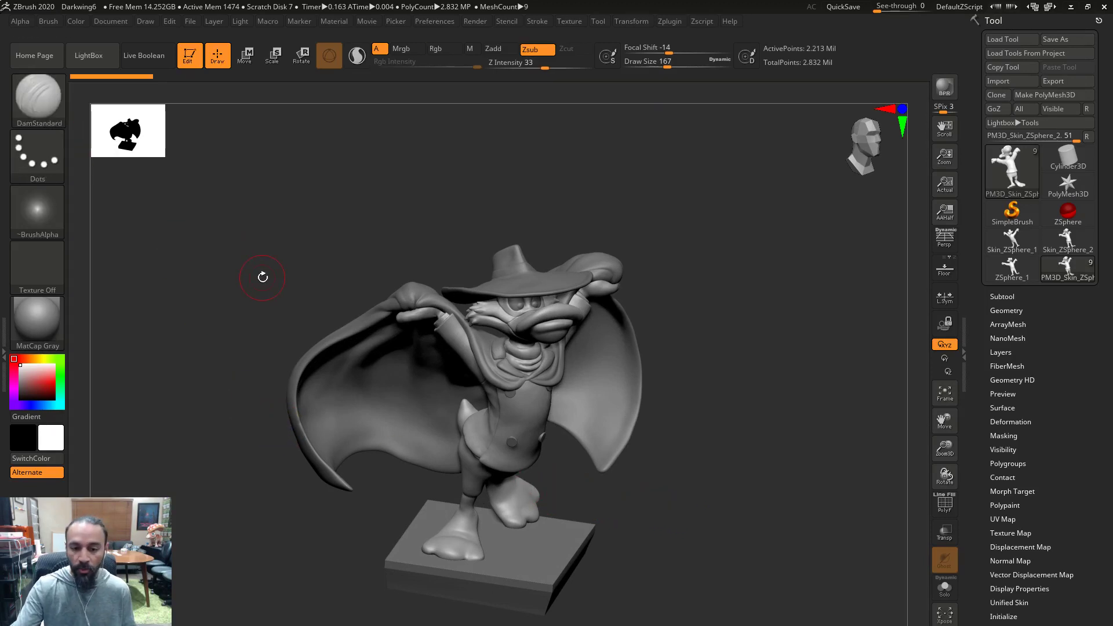
Store the current hotkeys as the startup hotkeys in the preferences and dismiss the notice
{"action": "left_click", "coordinate": [444, 22]}
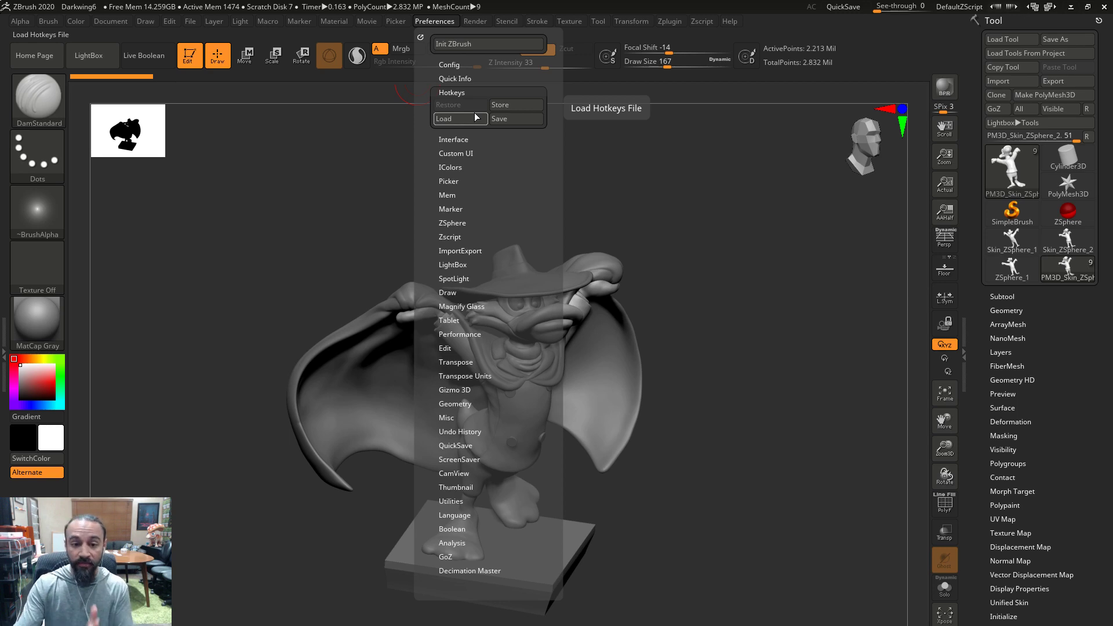
{"action": "left_click", "coordinate": [495, 117]}
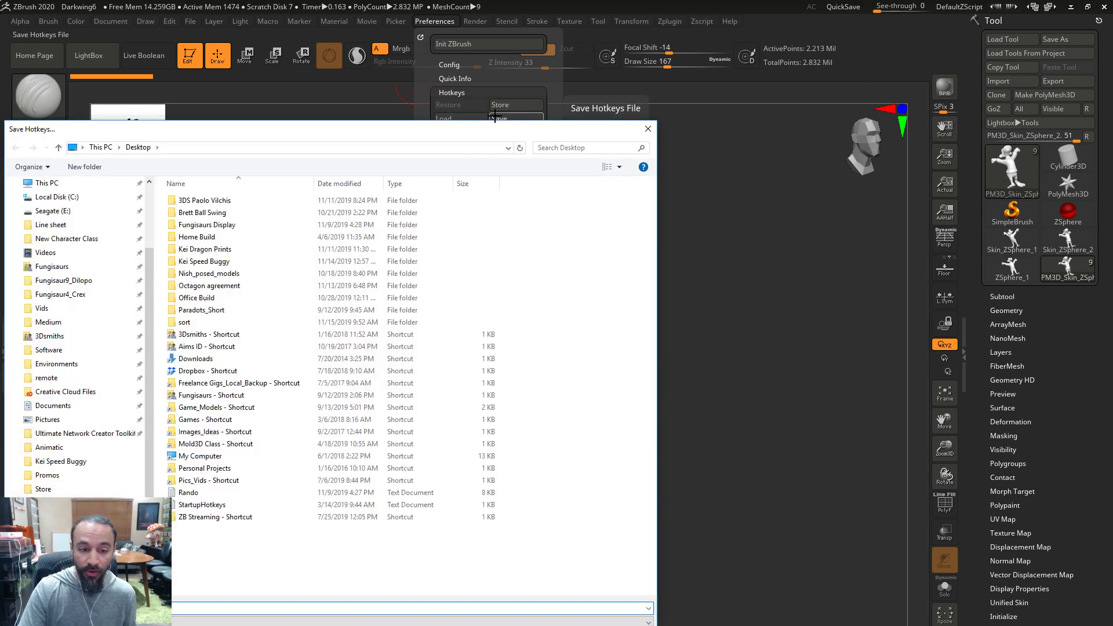
{"action": "key", "text": "Escape"}
{"action": "left_click", "coordinate": [434, 22]}
{"action": "left_click", "coordinate": [506, 107]}
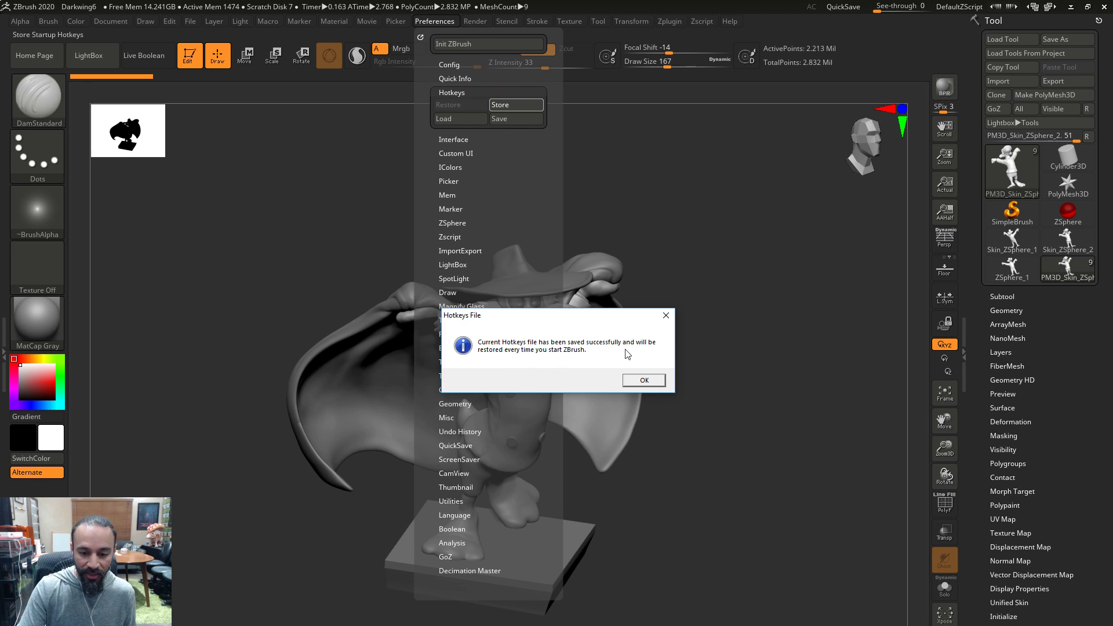
{"action": "left_click", "coordinate": [643, 380]}
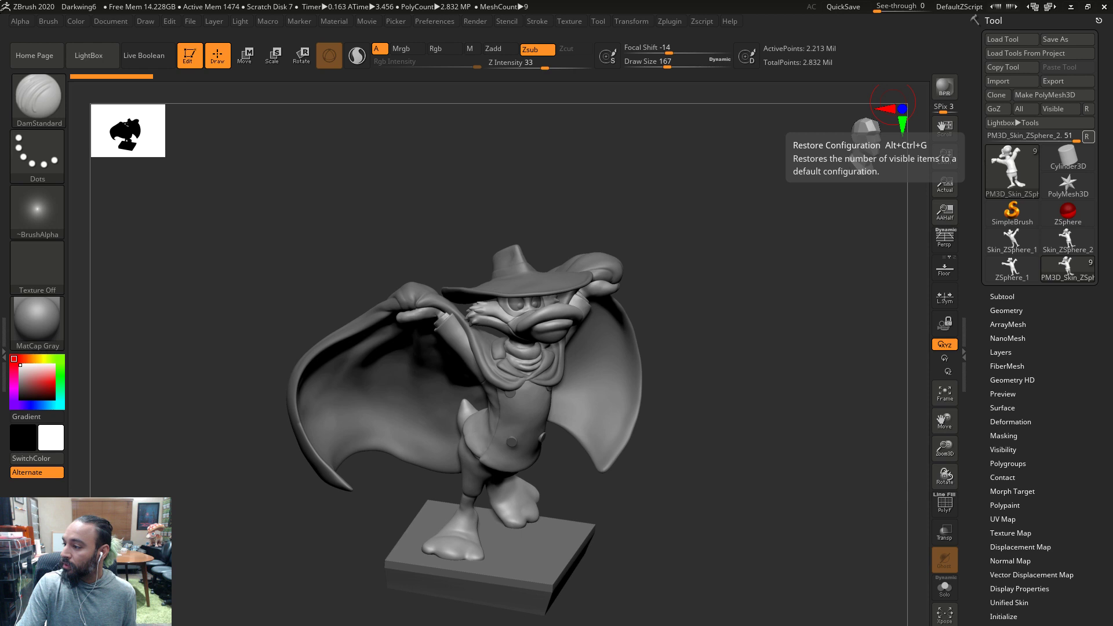
Switch to File Explorer and open the Materials folder inside ZStartup of the ZBrush 2020 installation
{"action": "left_click_drag", "start_coordinate": [1112, 79], "coordinate": [460, 110]}
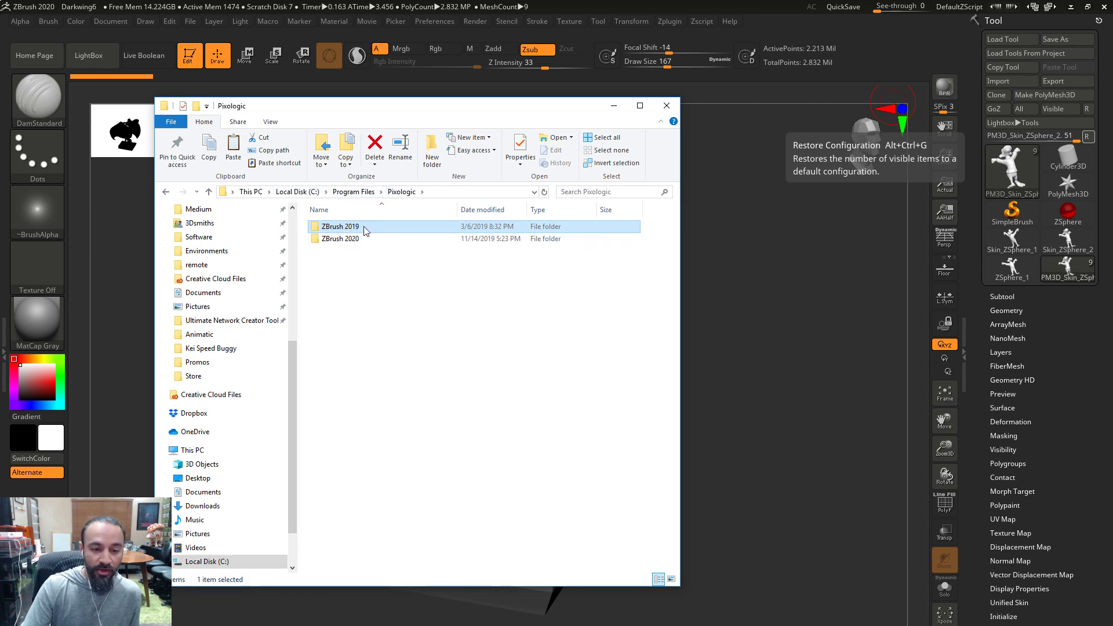
{"action": "left_click", "coordinate": [349, 240]}
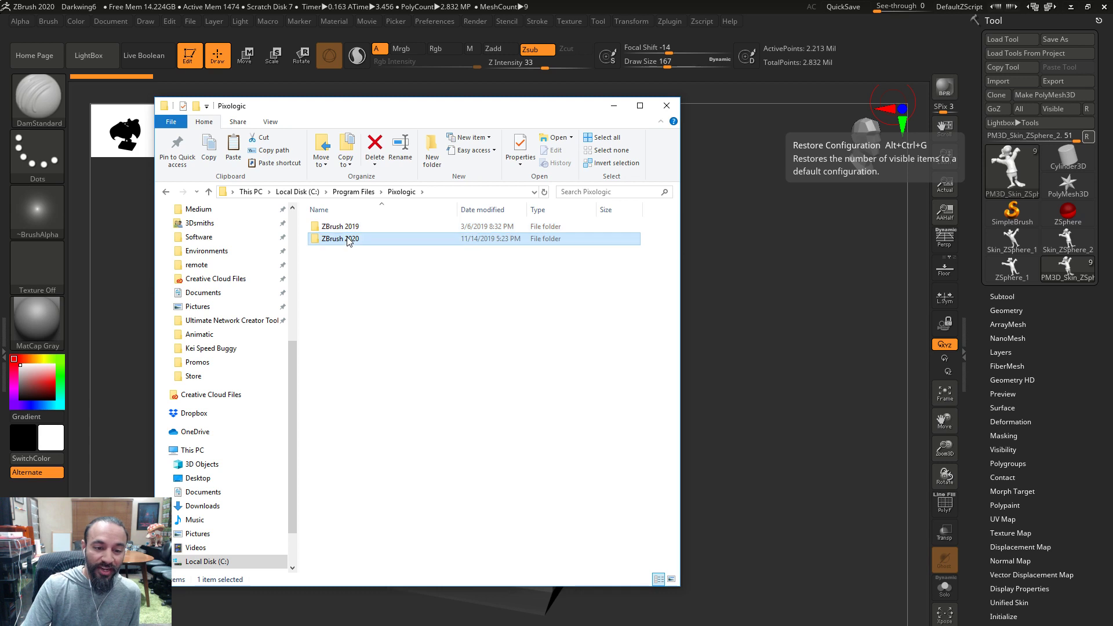
{"action": "double_click", "coordinate": [355, 246]}
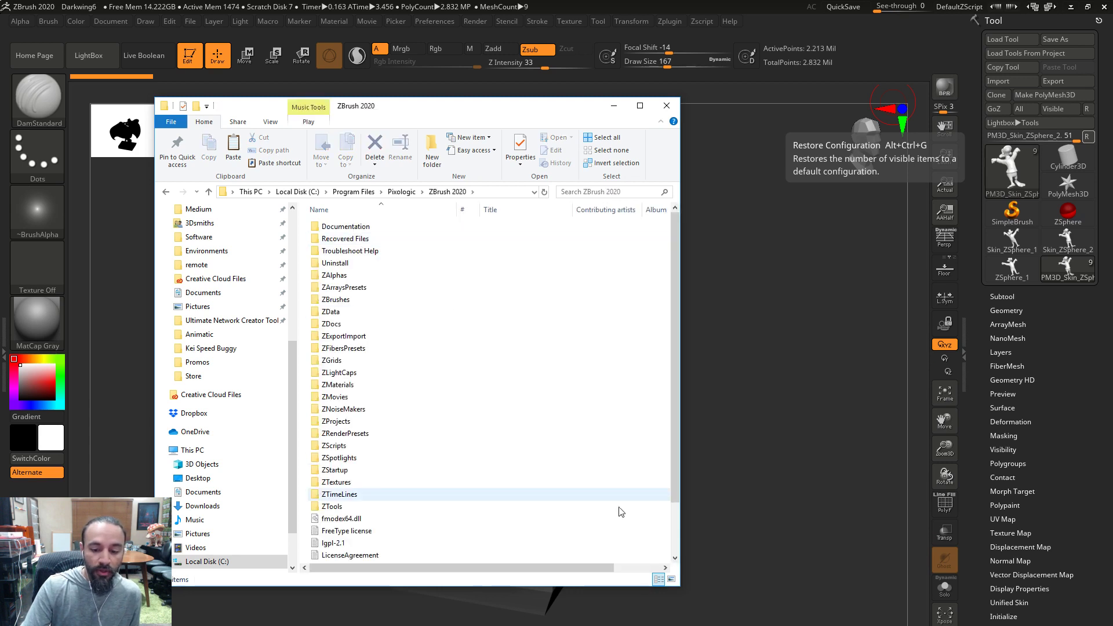
{"action": "left_click_drag", "start_coordinate": [681, 589], "coordinate": [886, 625]}
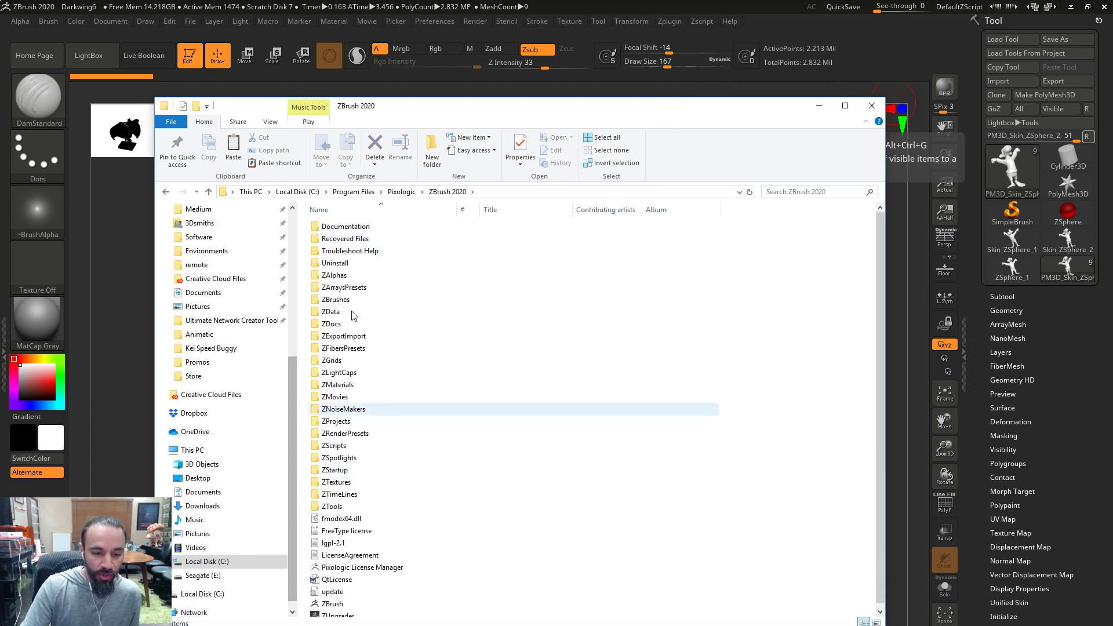
{"action": "double_click", "coordinate": [337, 470]}
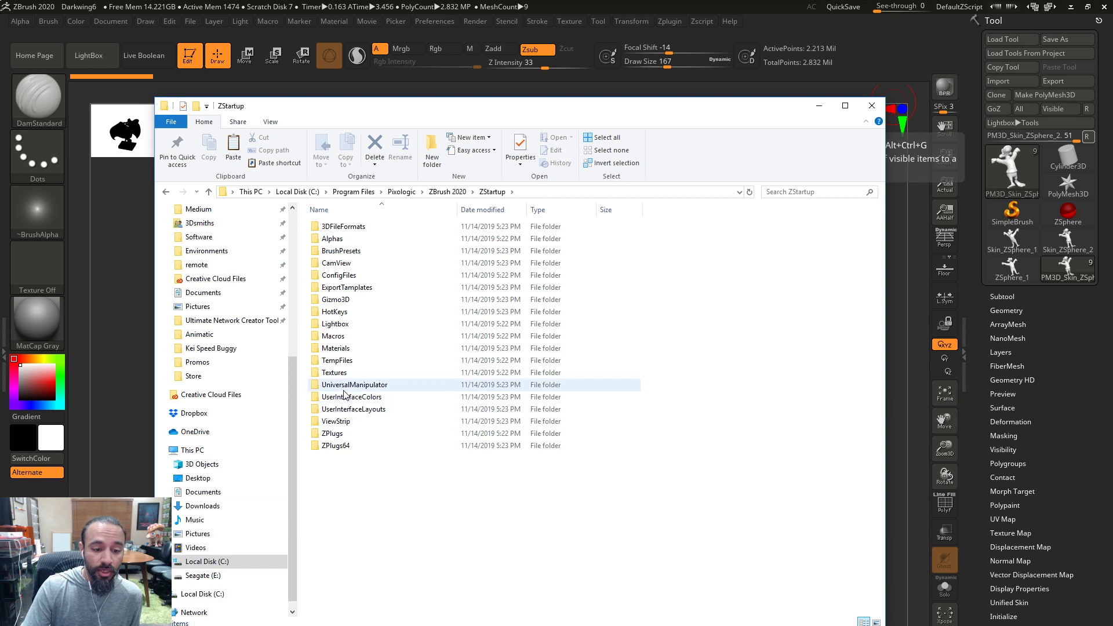
{"action": "double_click", "coordinate": [335, 349]}
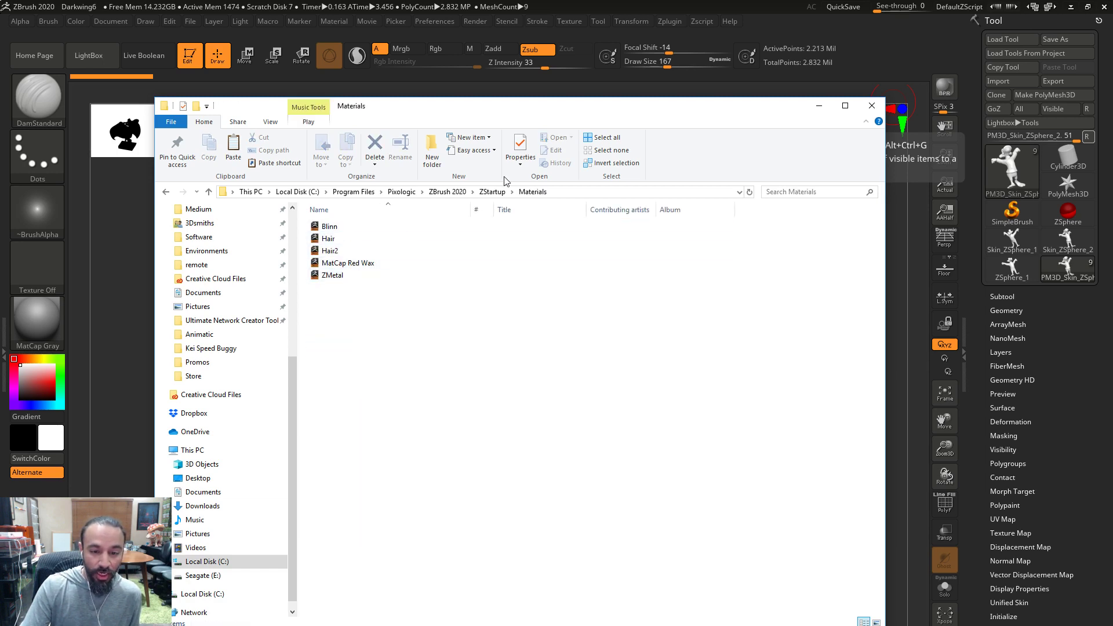
Look at the Materials folder inside ZBrush 2019's ZStartup folder and move the Explorer window out of view
{"action": "left_click", "coordinate": [402, 192]}
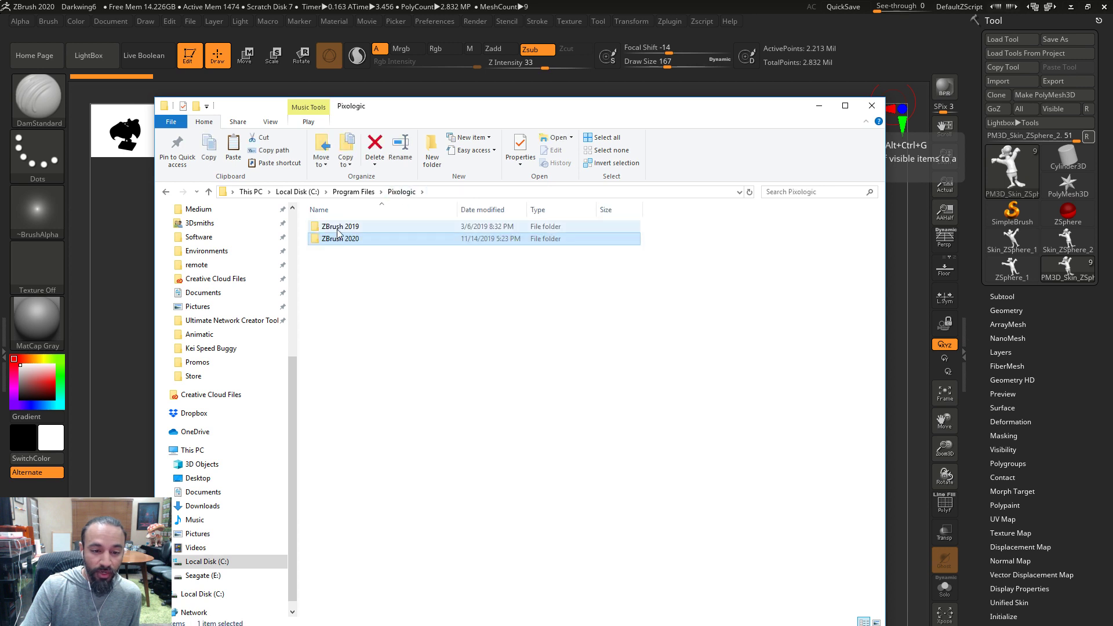
{"action": "double_click", "coordinate": [337, 228]}
{"action": "double_click", "coordinate": [348, 463]}
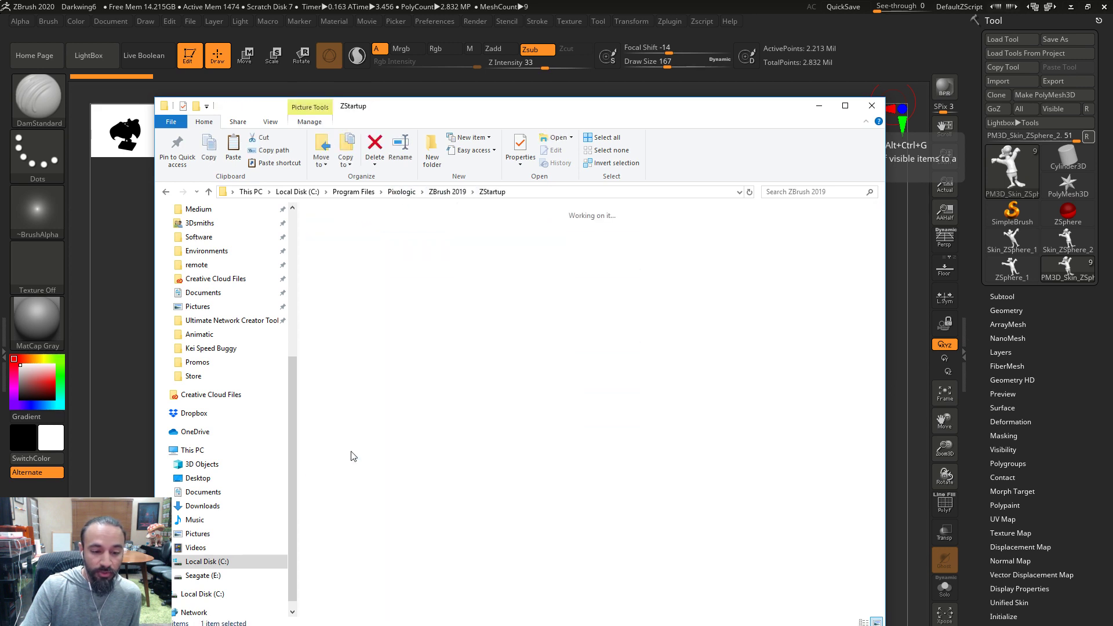
{"action": "left_click", "coordinate": [837, 246]}
{"action": "double_click", "coordinate": [837, 246]}
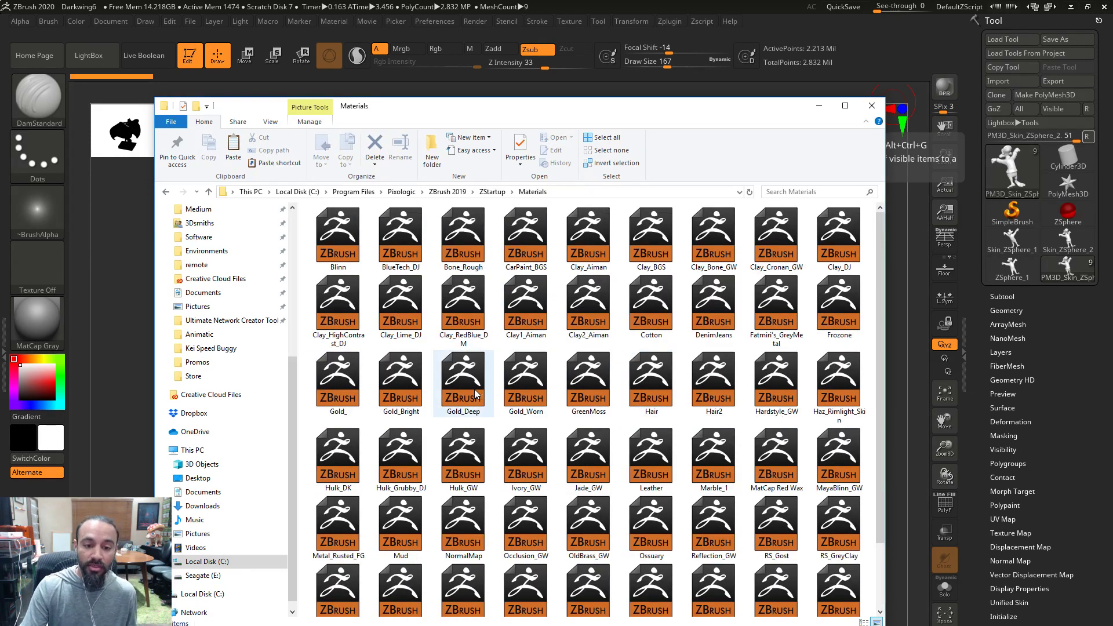
{"action": "left_click_drag", "start_coordinate": [562, 110], "coordinate": [1112, 110]}
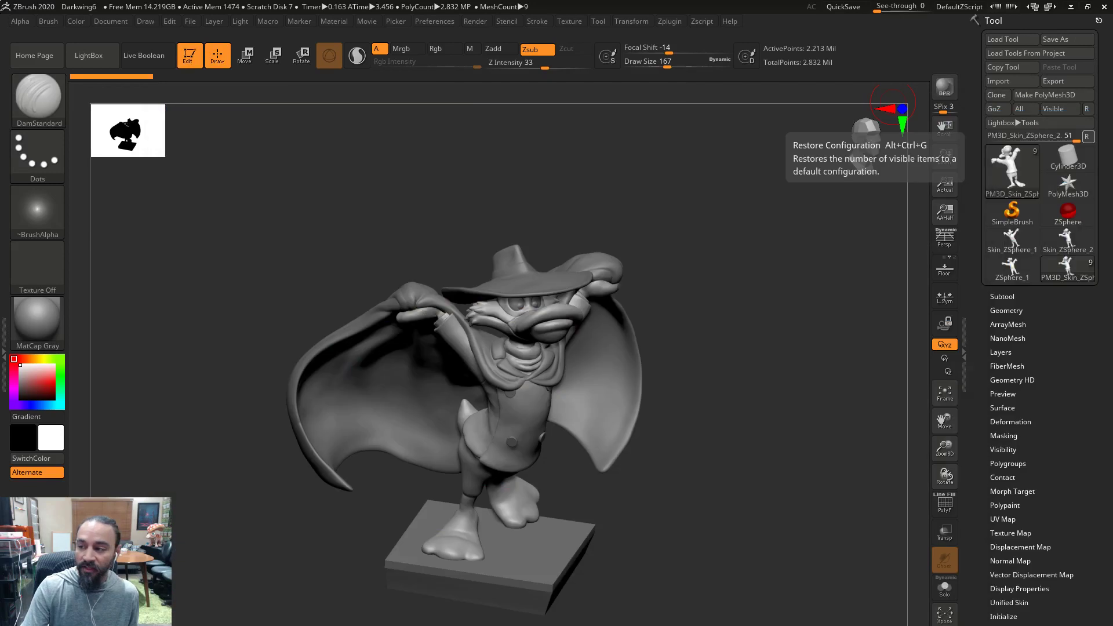
Copy all material files, from Blinn to the last one, from the ZBrush 2019 Materials folder
{"action": "left_click", "coordinate": [36, 313]}
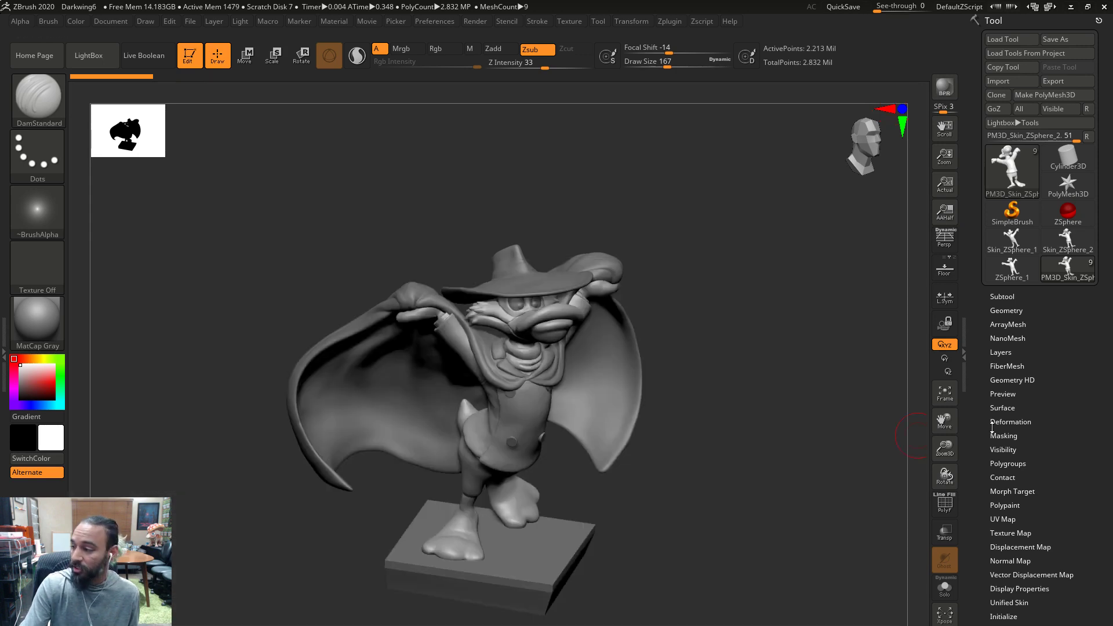
{"action": "left_click_drag", "start_coordinate": [1112, 75], "coordinate": [406, 75]}
{"action": "left_click", "coordinate": [295, 231]}
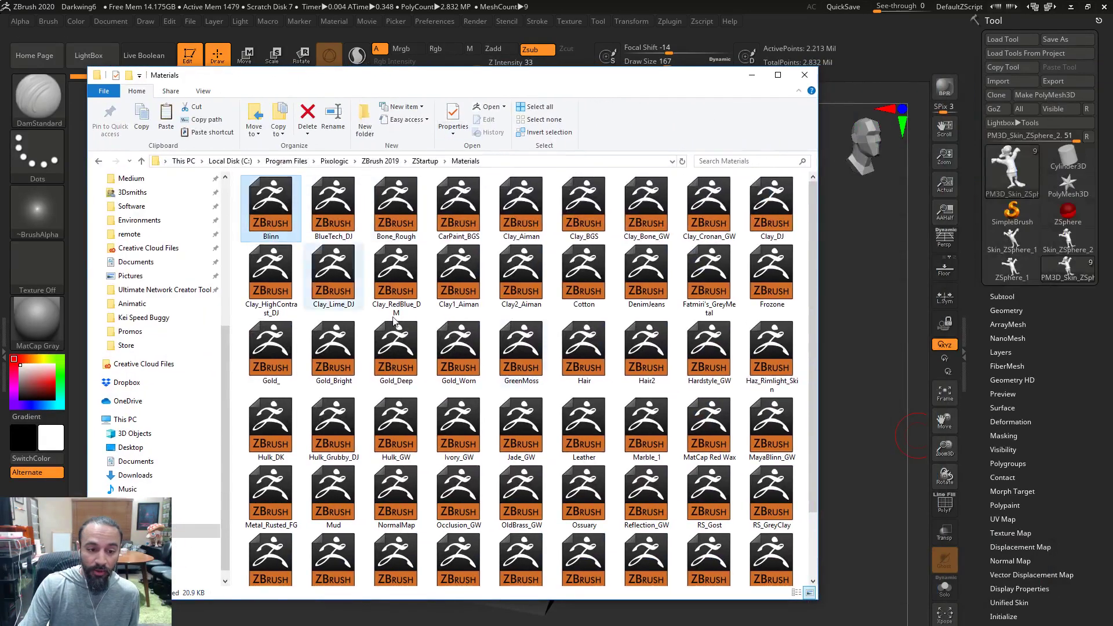
{"action": "scroll", "coordinate": [644, 429], "scroll_direction": "down", "scroll_amount": 2}
{"action": "left_click", "coordinate": [334, 545], "text": "shift"}
{"action": "right_click", "coordinate": [336, 545]}
{"action": "left_click", "coordinate": [259, 479]}
Go back to the Pixologic folder and open ZBrush 2020's ZStartup Materials folder
{"action": "left_click", "coordinate": [334, 161]}
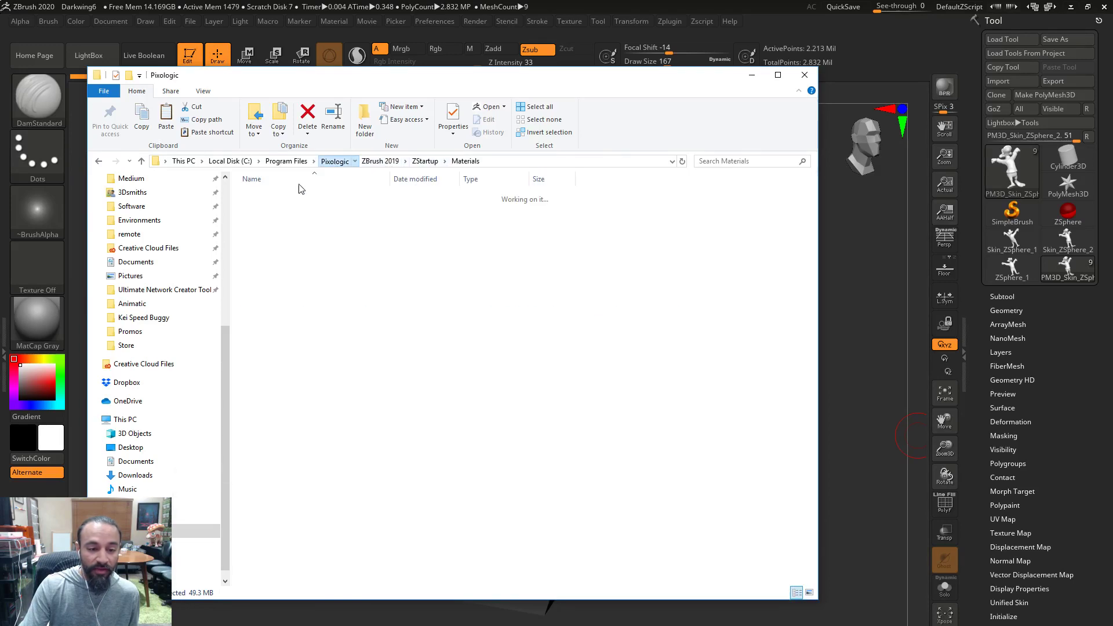
{"action": "double_click", "coordinate": [275, 209]}
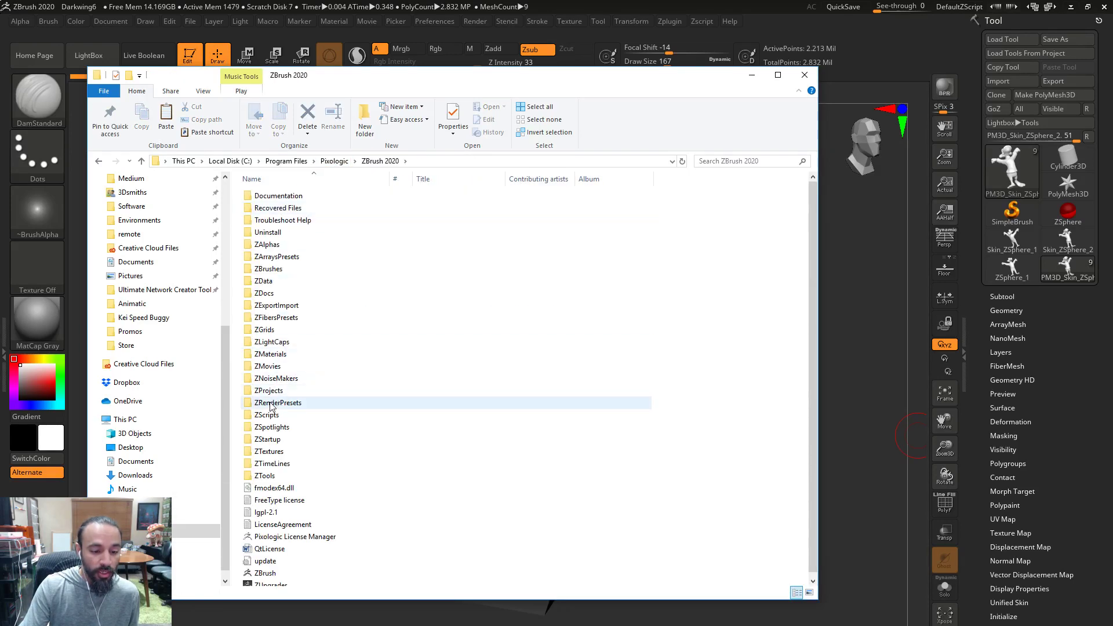
{"action": "double_click", "coordinate": [267, 440]}
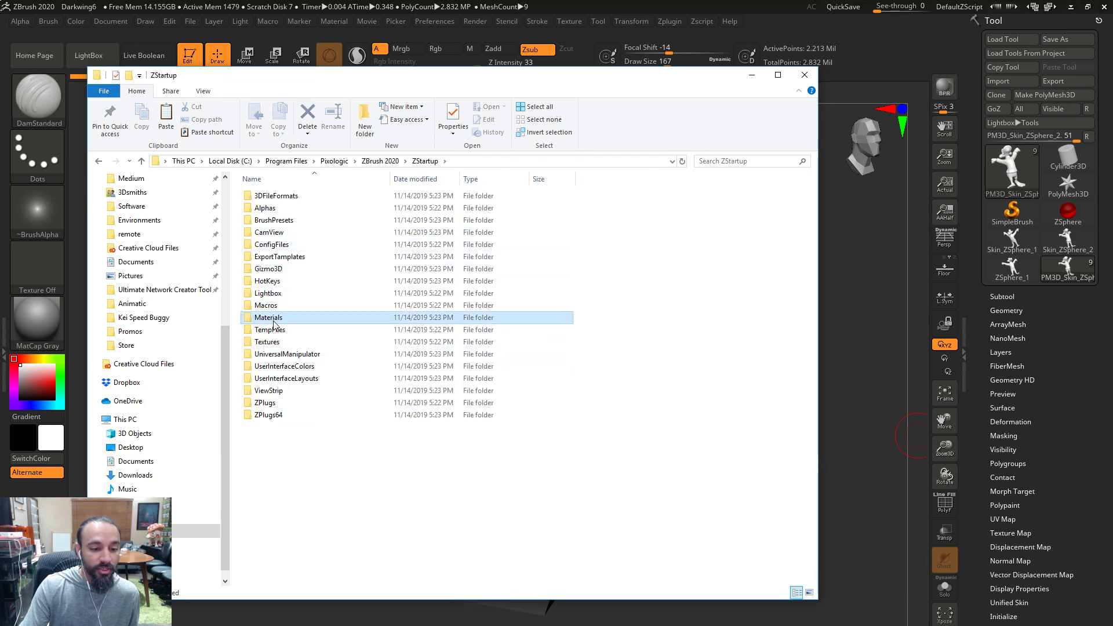
{"action": "double_click", "coordinate": [274, 322]}
Paste the copied materials into the ZBrush 2020 Materials folder, review the file list, and move the window aside
{"action": "right_click", "coordinate": [266, 330]}
{"action": "left_click", "coordinate": [224, 405]}
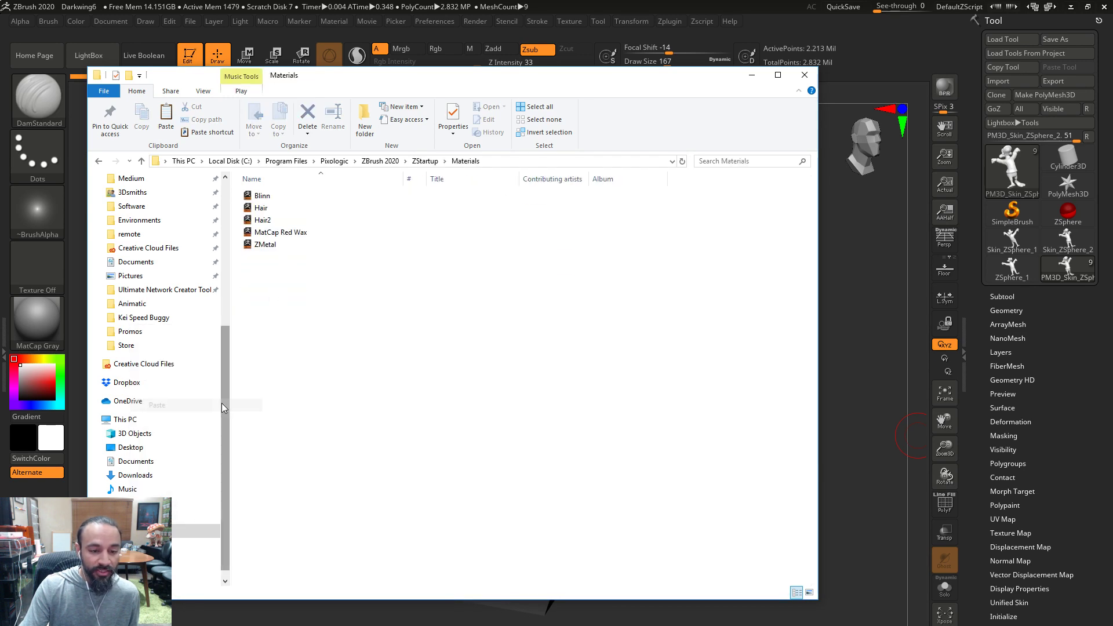
{"action": "left_click", "coordinate": [221, 248]}
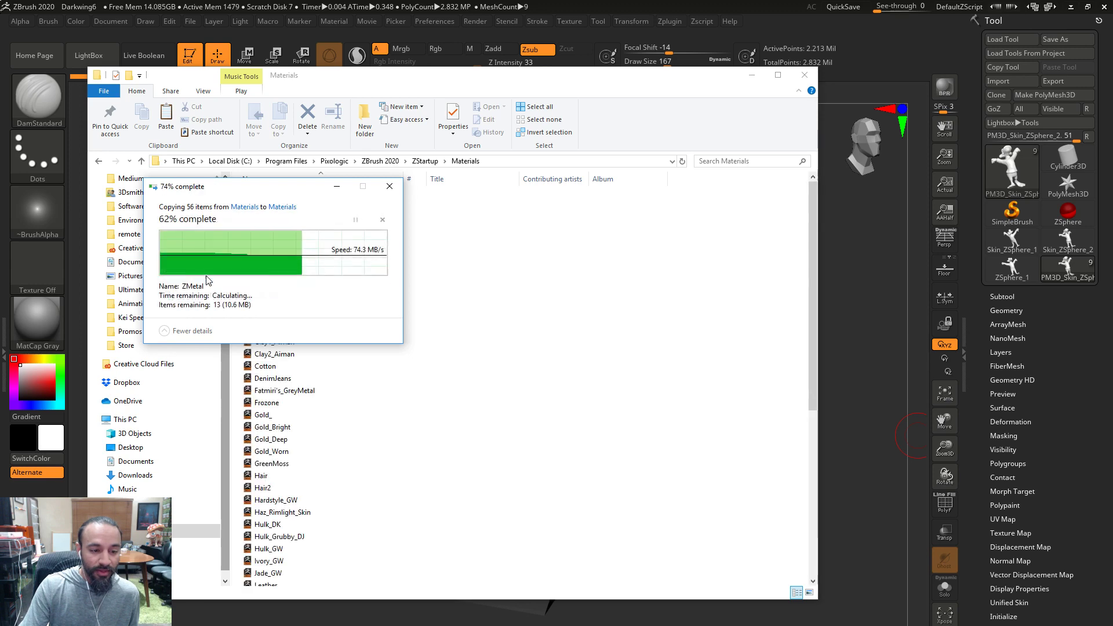
{"action": "scroll", "coordinate": [768, 423], "scroll_direction": "down", "scroll_amount": 8}
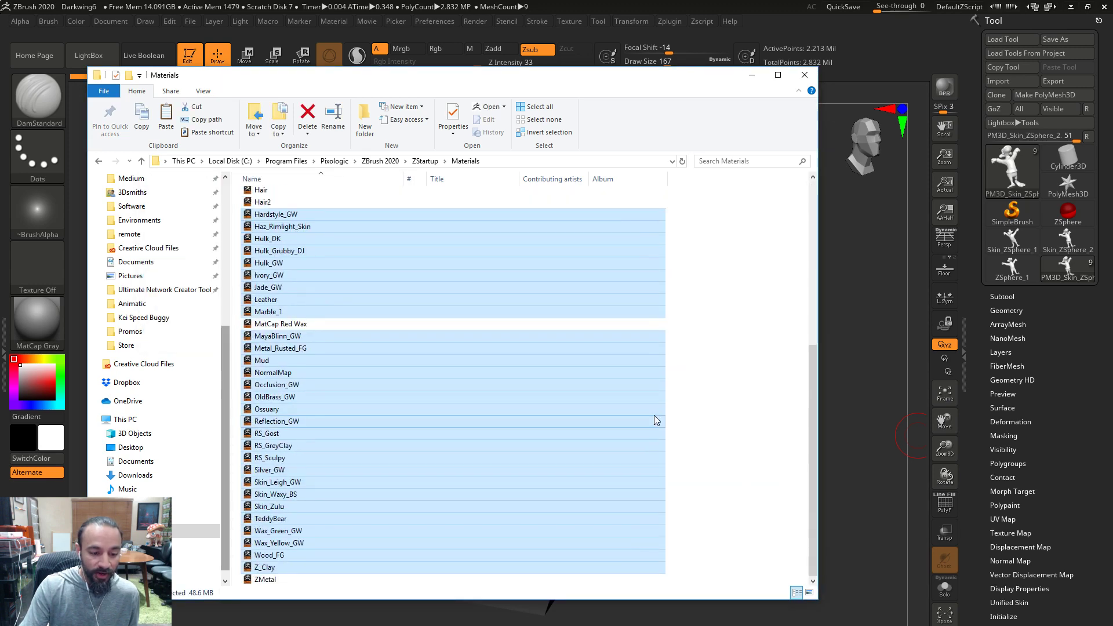
{"action": "scroll", "coordinate": [704, 435], "scroll_direction": "up", "scroll_amount": 8}
{"action": "left_click", "coordinate": [721, 400]}
{"action": "scroll", "coordinate": [547, 342], "scroll_direction": "down", "scroll_amount": 8}
{"action": "scroll", "coordinate": [487, 452], "scroll_direction": "up", "scroll_amount": 8}
{"action": "left_click_drag", "start_coordinate": [472, 75], "coordinate": [784, 518]}
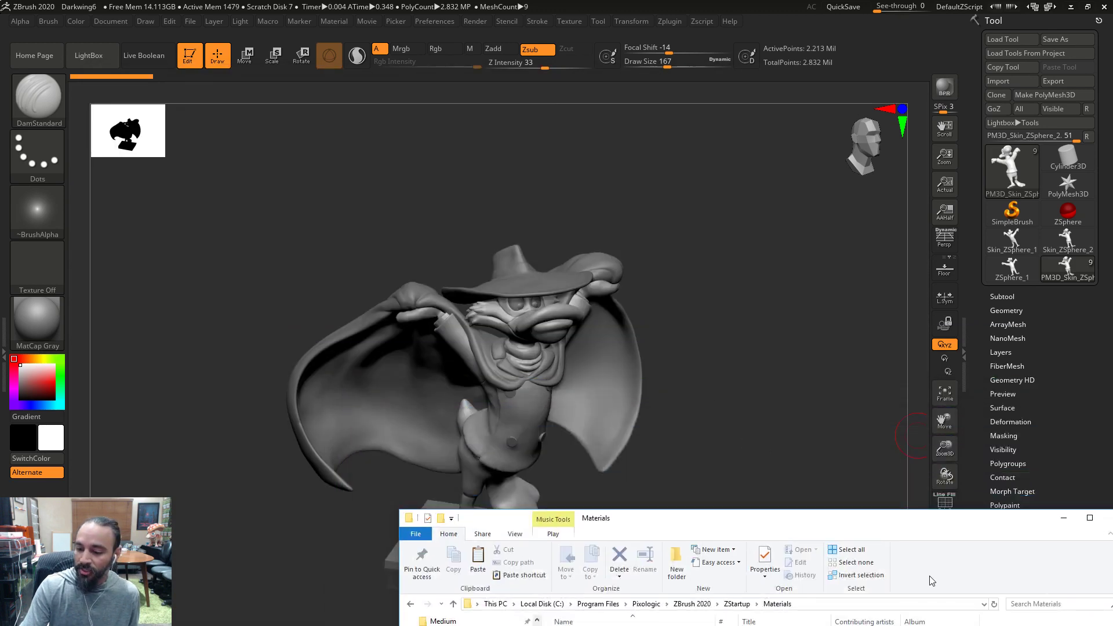
Read the StartupHotkeys file in ZBrush 2019's ZStartup HotKeys folder in Notepad, and close it
{"action": "left_click_drag", "start_coordinate": [859, 527], "coordinate": [654, 108]}
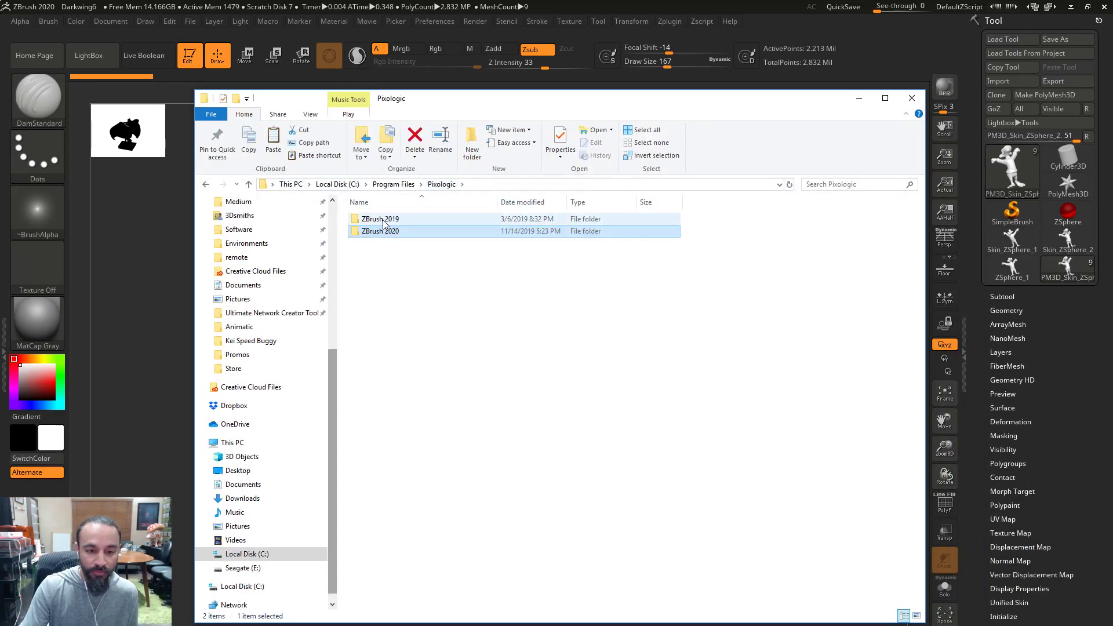
{"action": "double_click", "coordinate": [374, 220]}
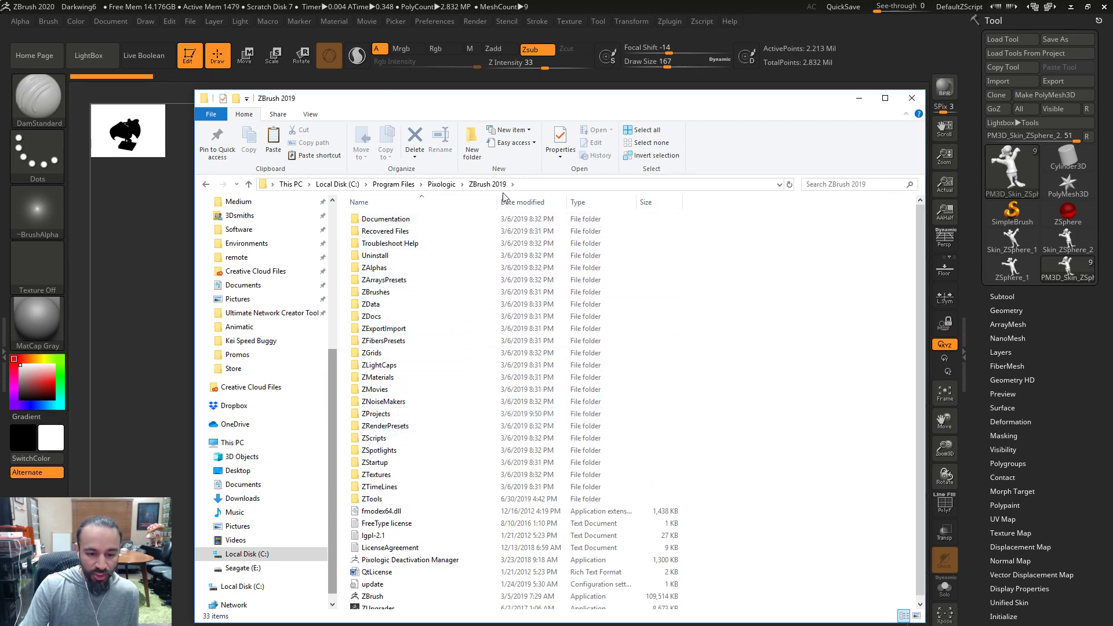
{"action": "double_click", "coordinate": [379, 462]}
{"action": "double_click", "coordinate": [712, 254]}
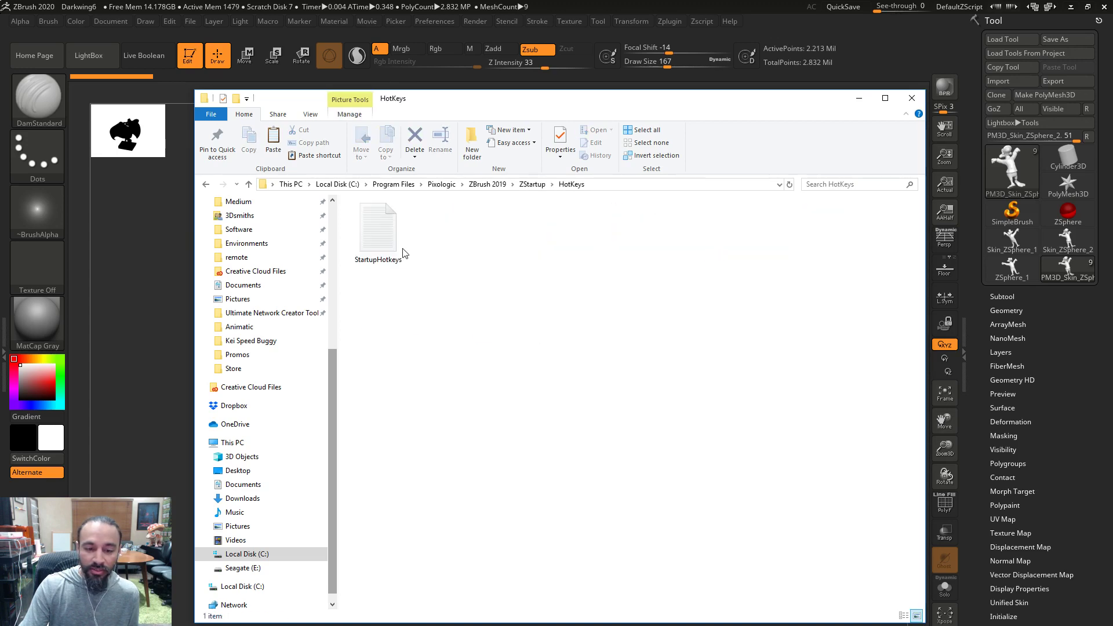
{"action": "double_click", "coordinate": [372, 239]}
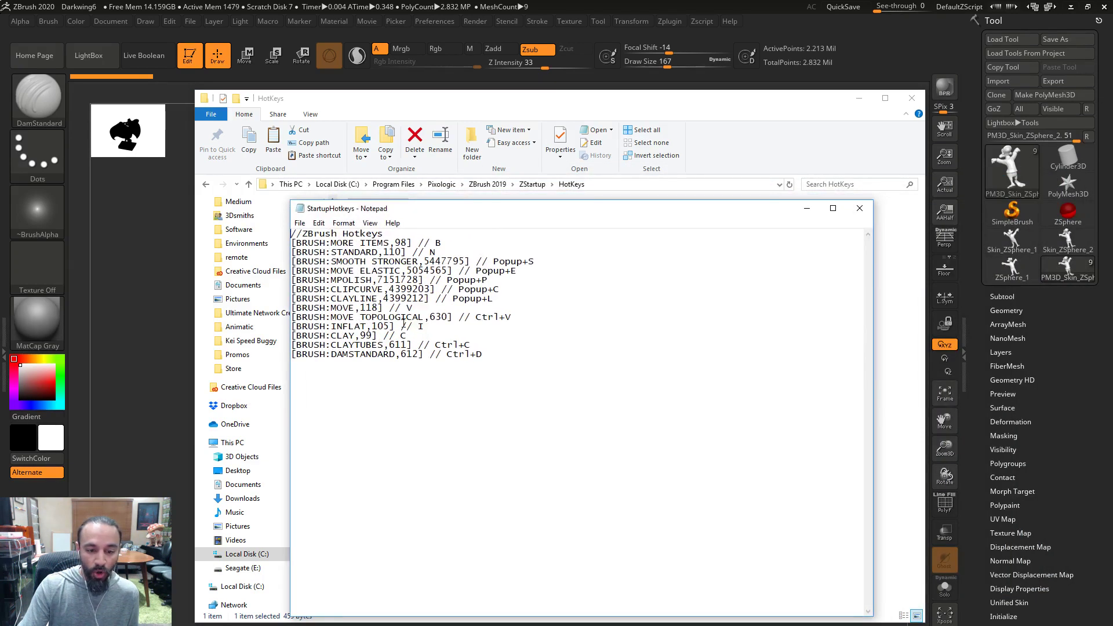
{"action": "left_click", "coordinate": [860, 208]}
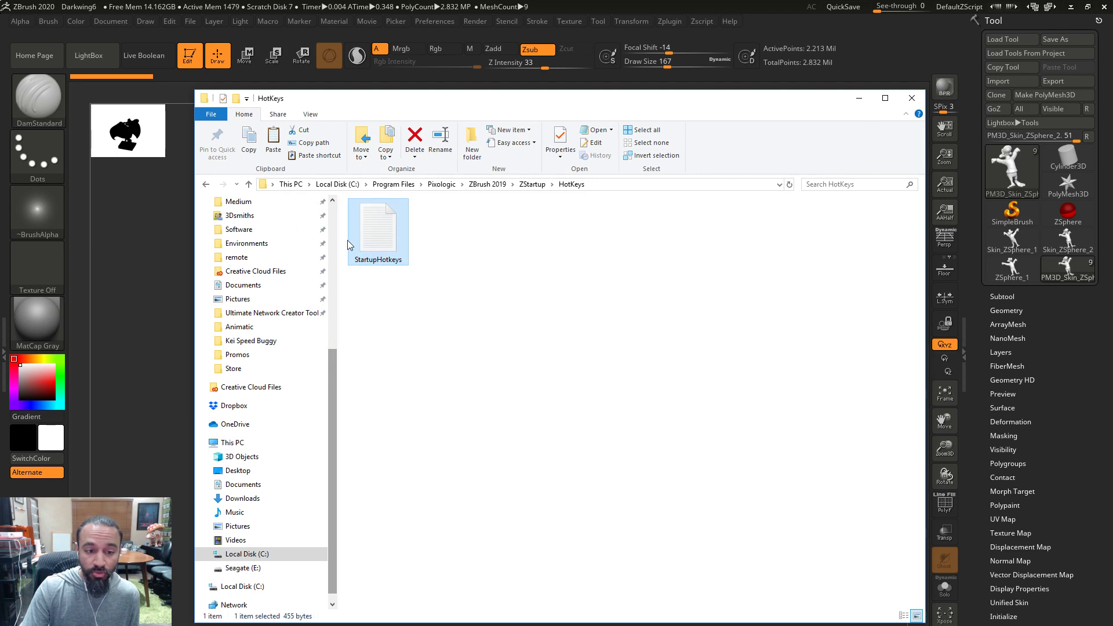
Return to ZBrush 2019's ZStartup folder and open its ConfigFiles folder
{"action": "left_click", "coordinate": [205, 185]}
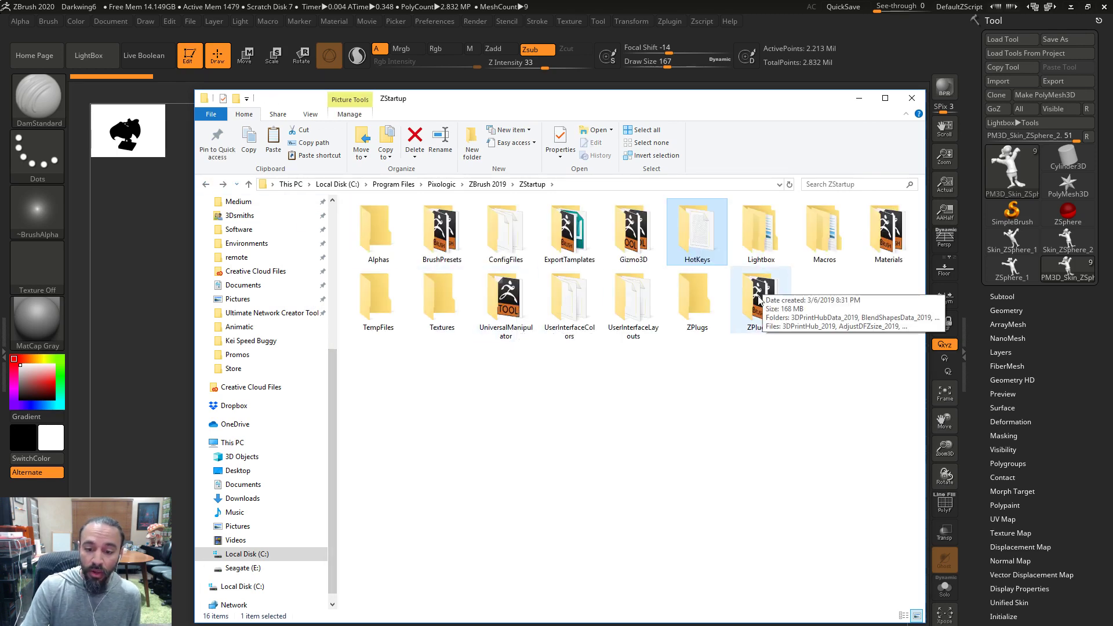
{"action": "left_click", "coordinate": [714, 379]}
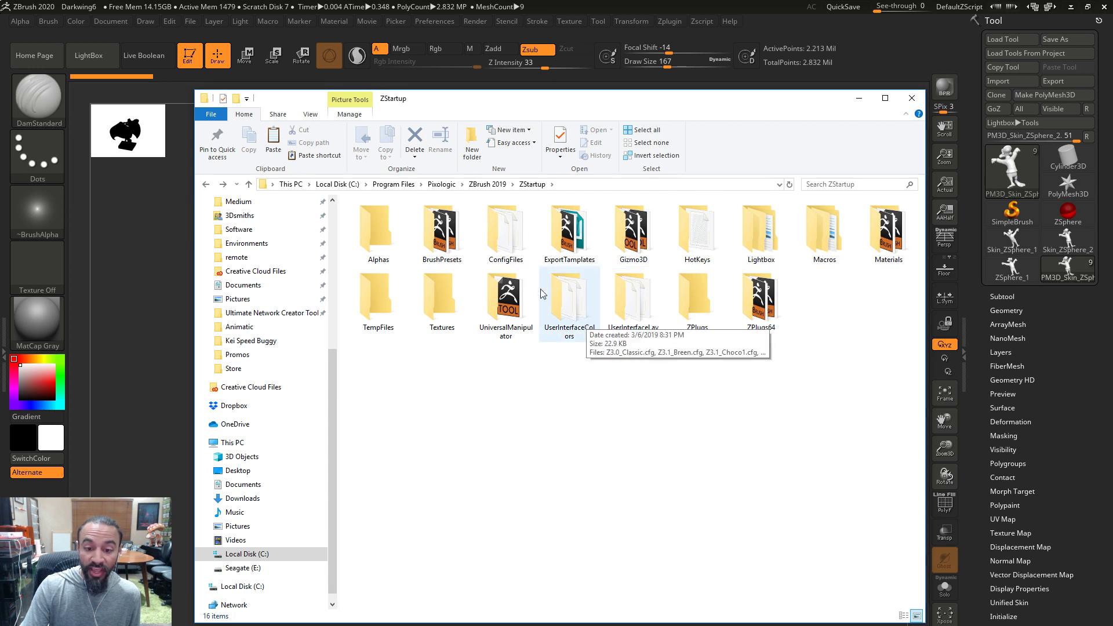
{"action": "double_click", "coordinate": [506, 232]}
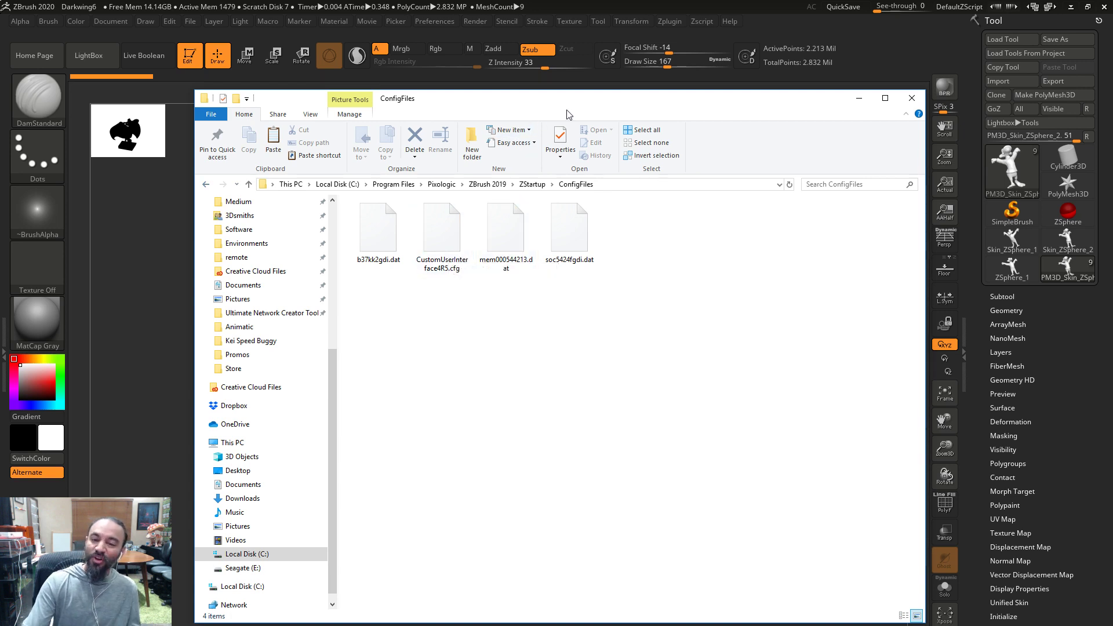
Copy CustomUserInterface4R5.cfg from the ConfigFiles folder, go back to the ZBrush 2019 folder, and switch to ZBrush 2020
{"action": "left_click", "coordinate": [430, 225]}
{"action": "right_click", "coordinate": [430, 225]}
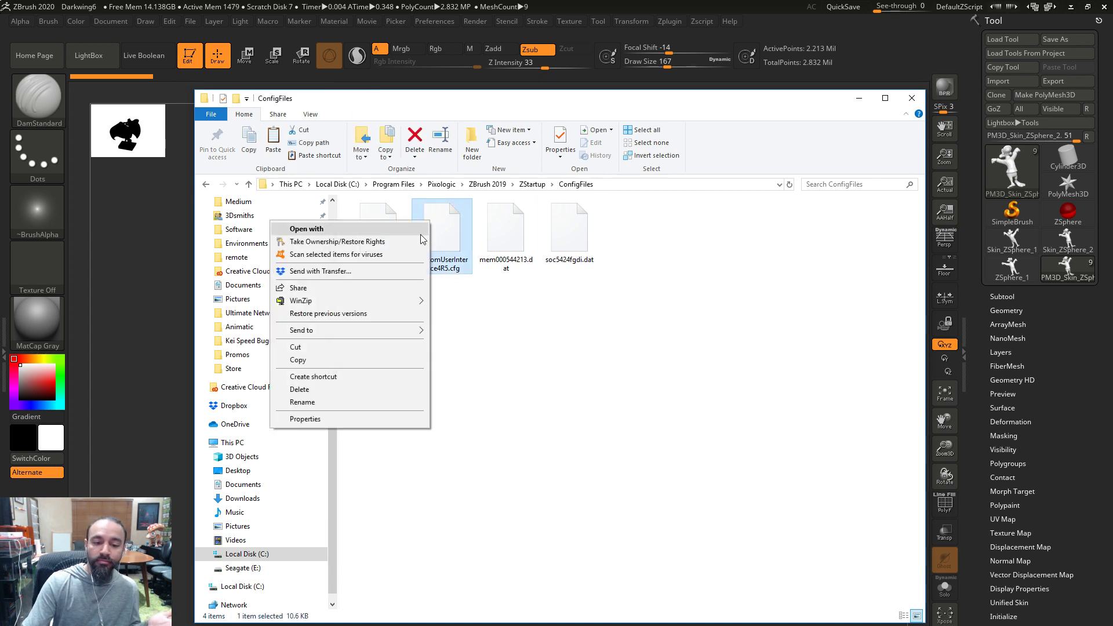
{"action": "left_click", "coordinate": [337, 360]}
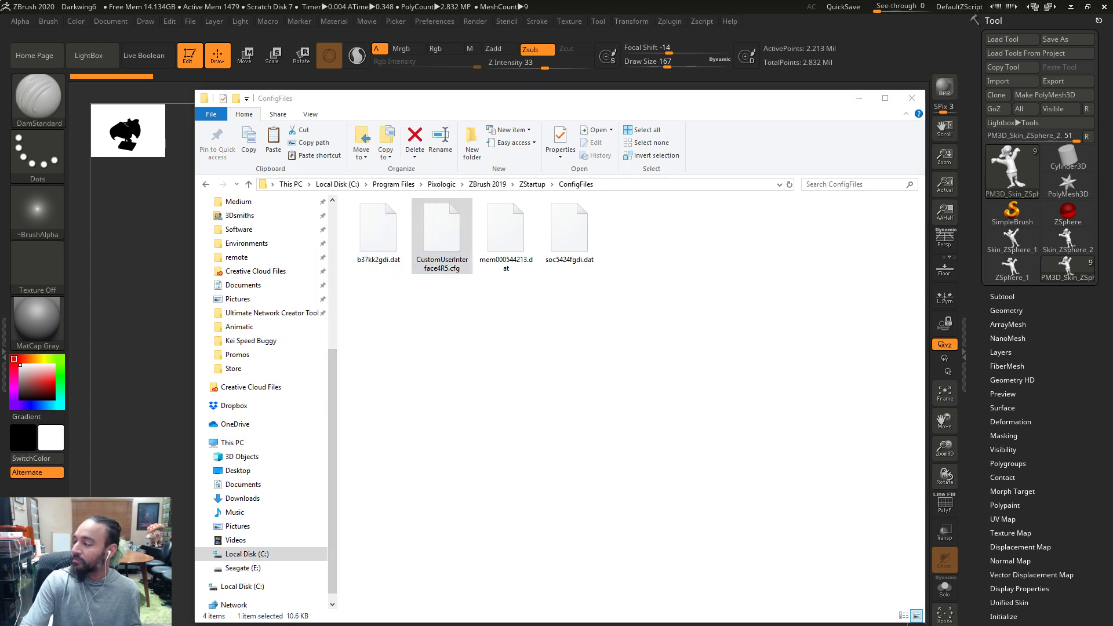
{"action": "left_click", "coordinate": [486, 185]}
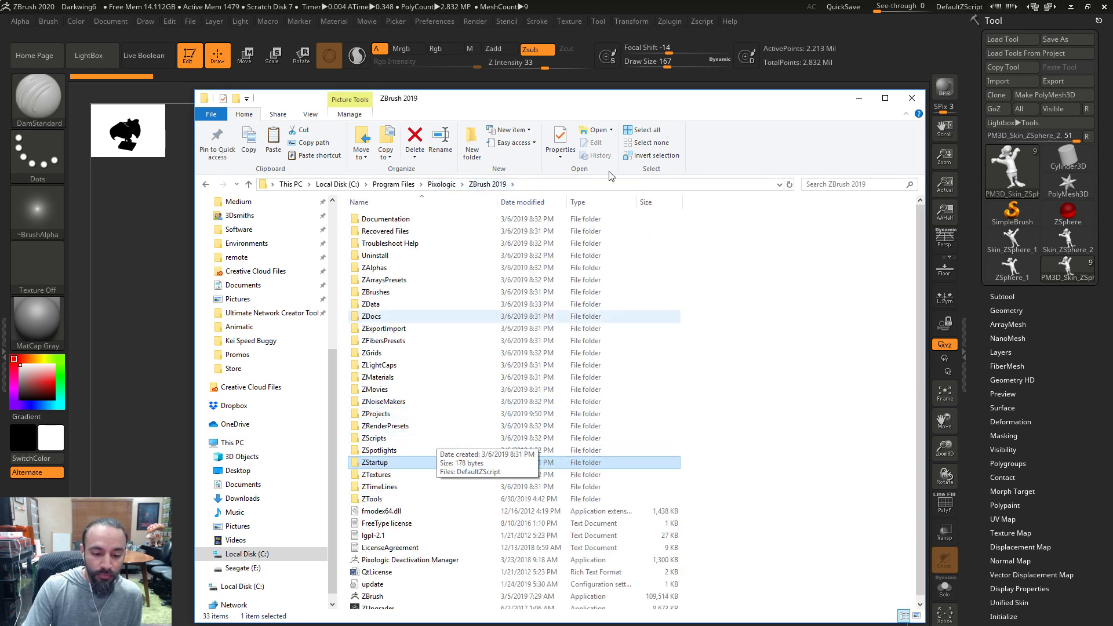
{"action": "key", "text": "alt+Tab"}
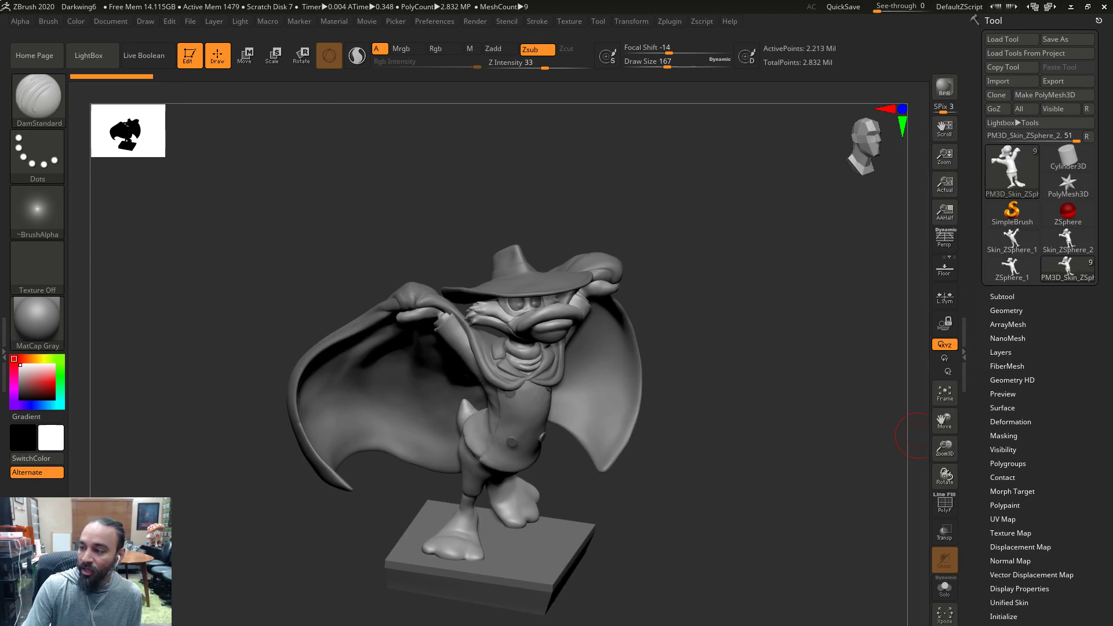
Load the custom user interface from the CustomUserInterface4R5.cfg file on the Desktop
{"action": "left_click", "coordinate": [436, 22]}
{"action": "left_click", "coordinate": [464, 64]}
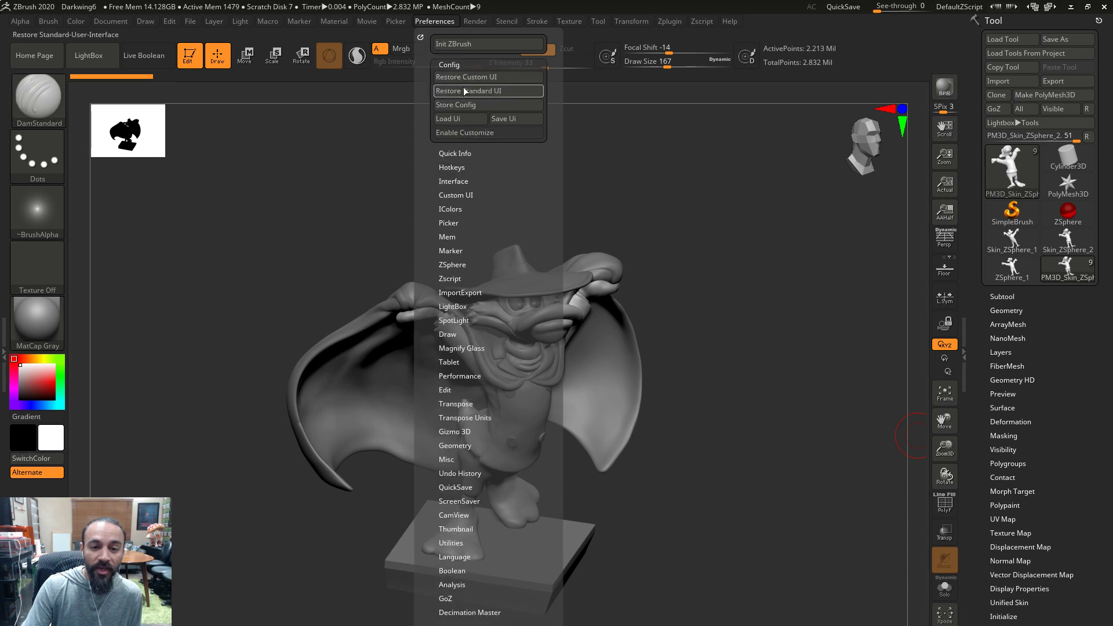
{"action": "left_click", "coordinate": [458, 116]}
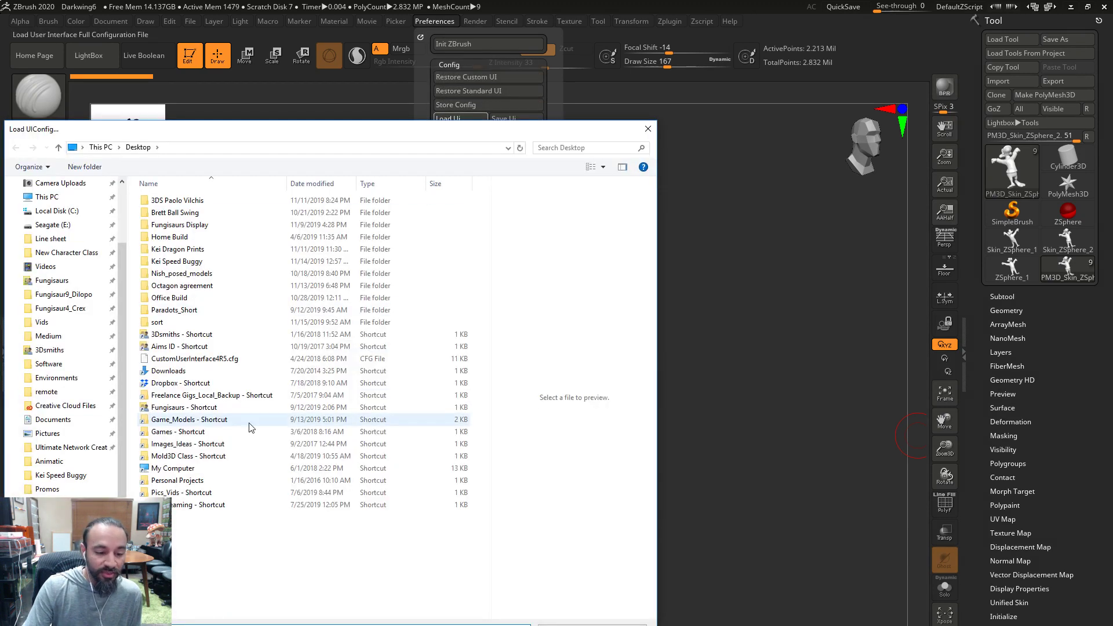
{"action": "left_click", "coordinate": [195, 358]}
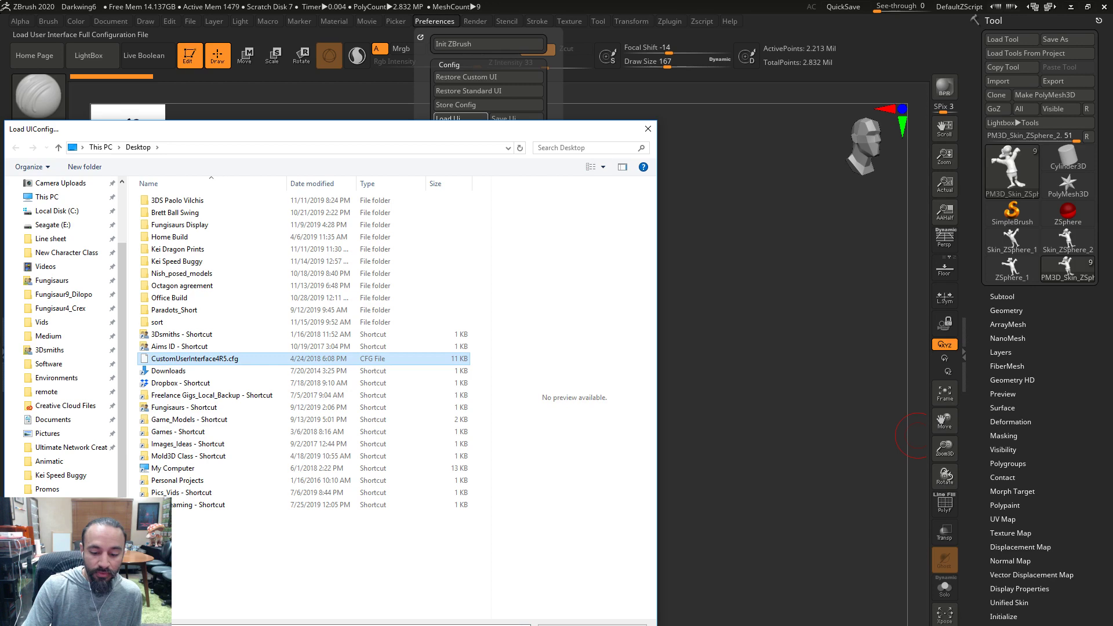
{"action": "double_click", "coordinate": [450, 358]}
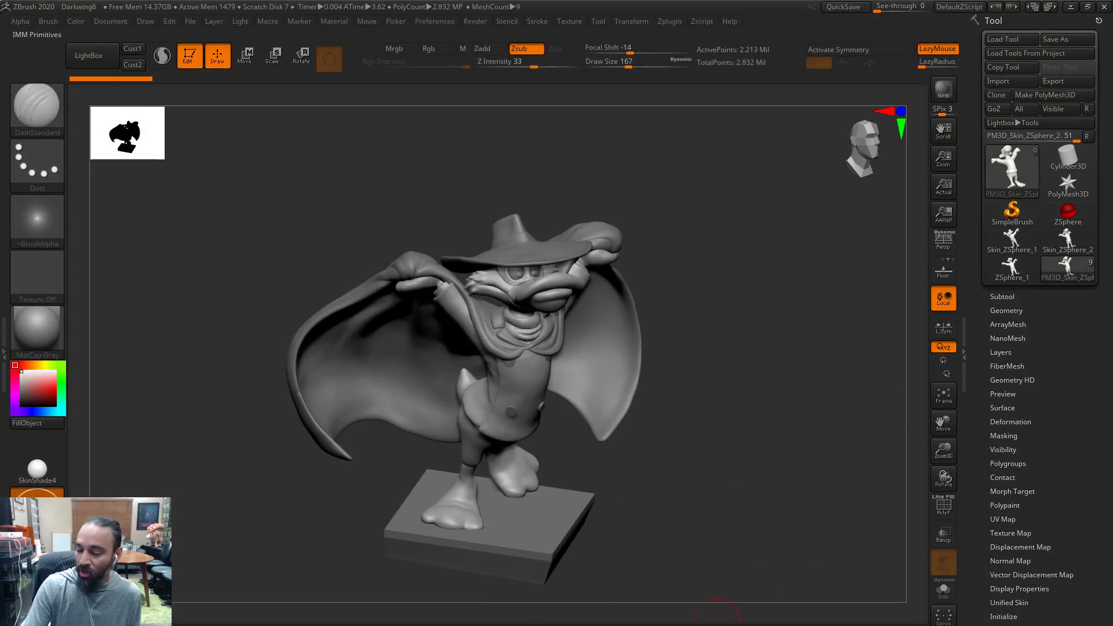
Restore the ZBrush window from maximized, move it to the screen's upper-left corner, and enlarge it to nearly fill the screen
{"action": "left_click", "coordinate": [1088, 7]}
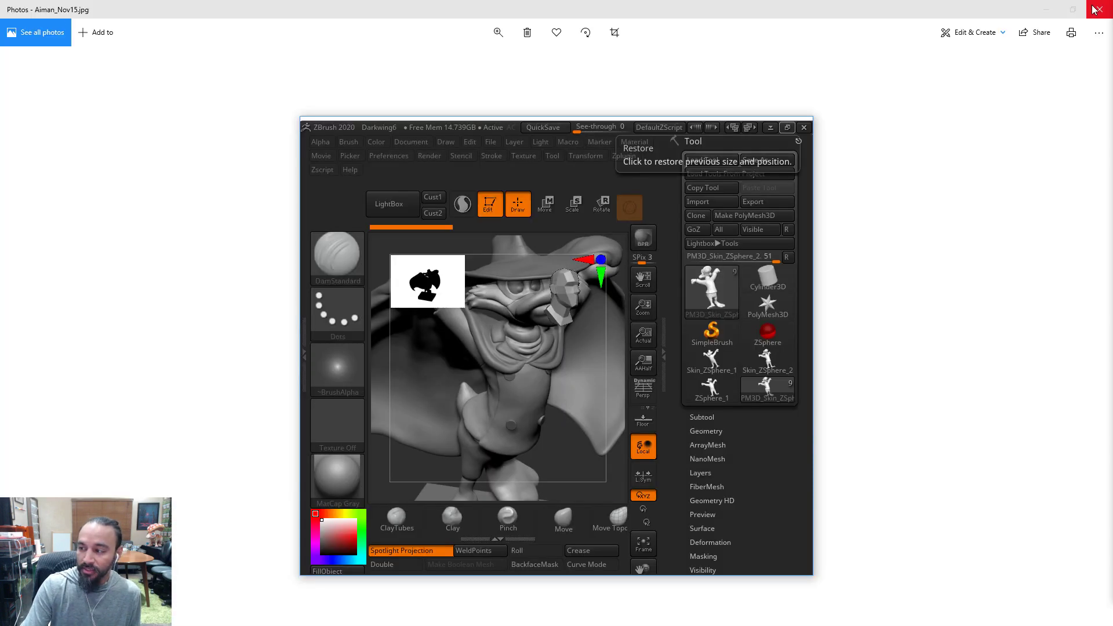
{"action": "left_click_drag", "start_coordinate": [301, 116], "coordinate": [22, 18]}
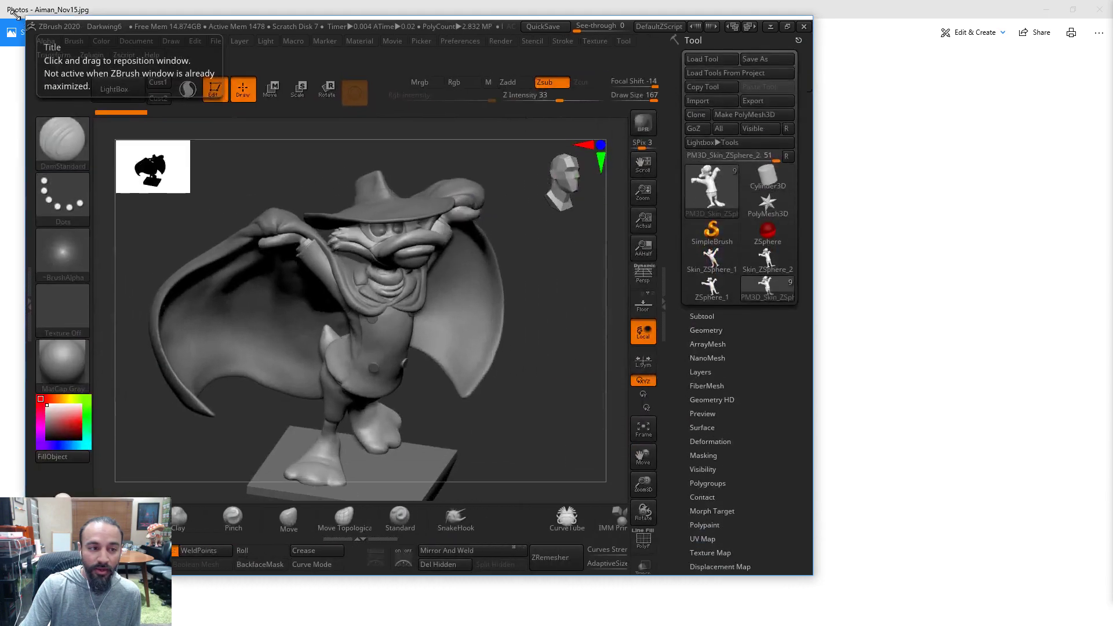
{"action": "left_click_drag", "start_coordinate": [815, 576], "coordinate": [1102, 619]}
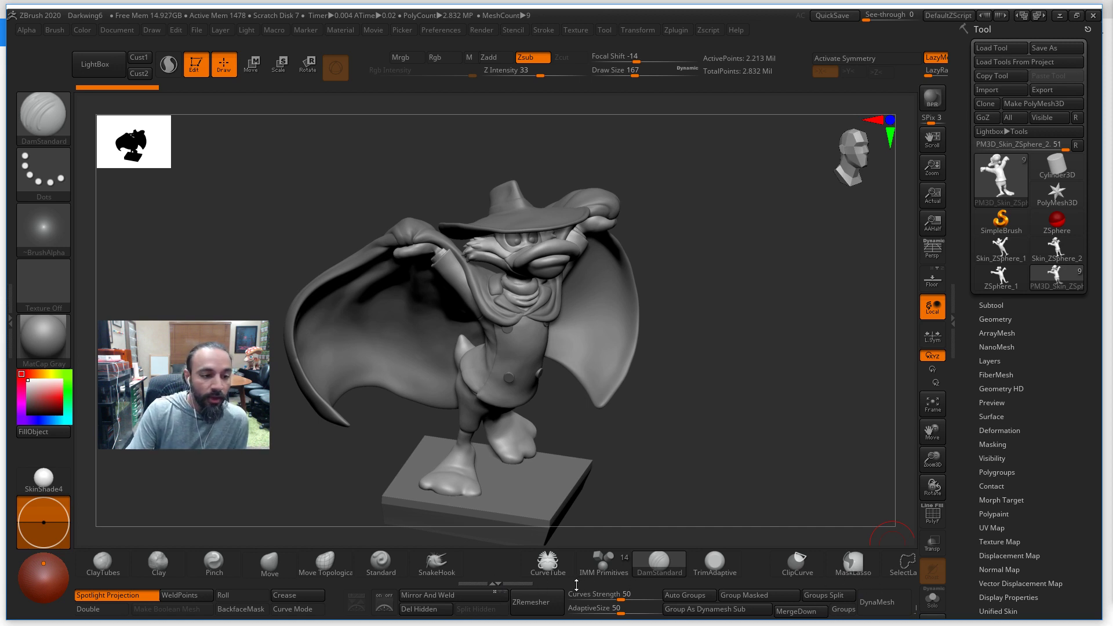
Apply the Flat Color material and check the sculpt's silhouette from the front and side, switching between the cape and body subtools
{"action": "mouse_move", "coordinate": [786, 339]}
{"action": "left_mouse_down"}
{"action": "mouse_move", "coordinate": [743, 335]}
{"action": "mouse_move", "coordinate": [790, 335]}
{"action": "mouse_move", "coordinate": [765, 339]}
{"action": "left_mouse_up"}
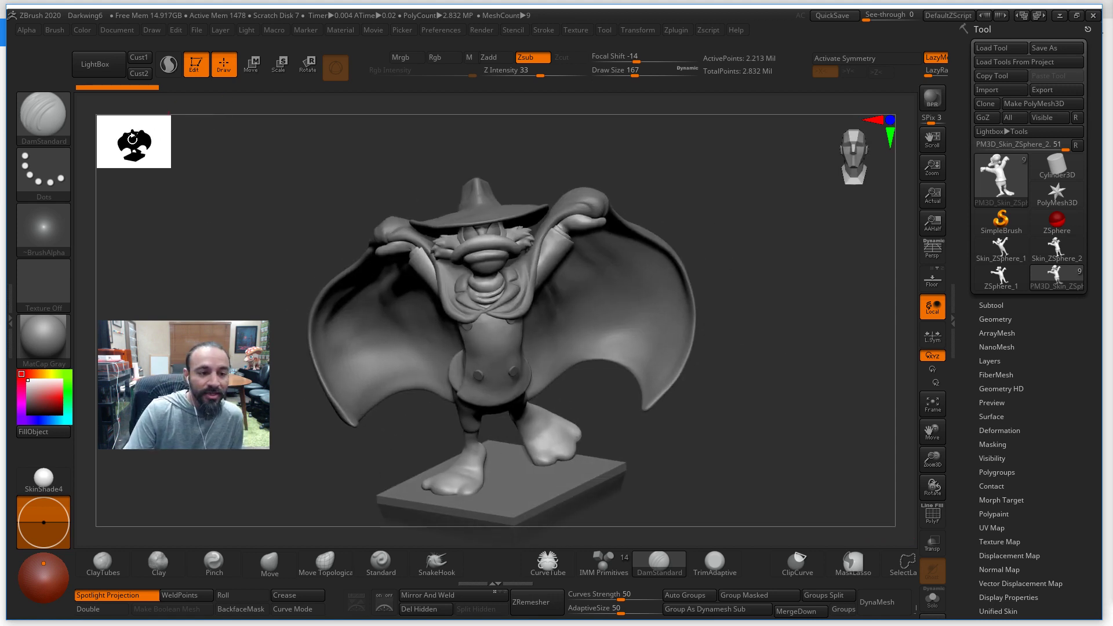
{"action": "mouse_move", "coordinate": [172, 229]}
{"action": "left_mouse_down"}
{"action": "mouse_move", "coordinate": [244, 248]}
{"action": "mouse_move", "coordinate": [228, 231]}
{"action": "mouse_move", "coordinate": [181, 234]}
{"action": "left_mouse_up"}
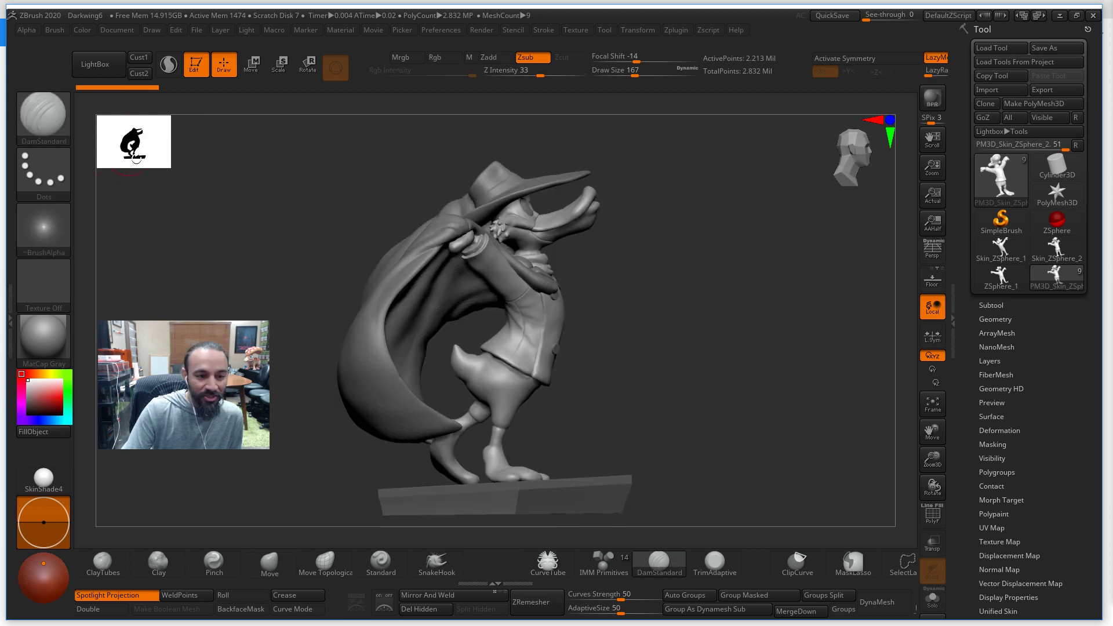
{"action": "left_click", "coordinate": [49, 344]}
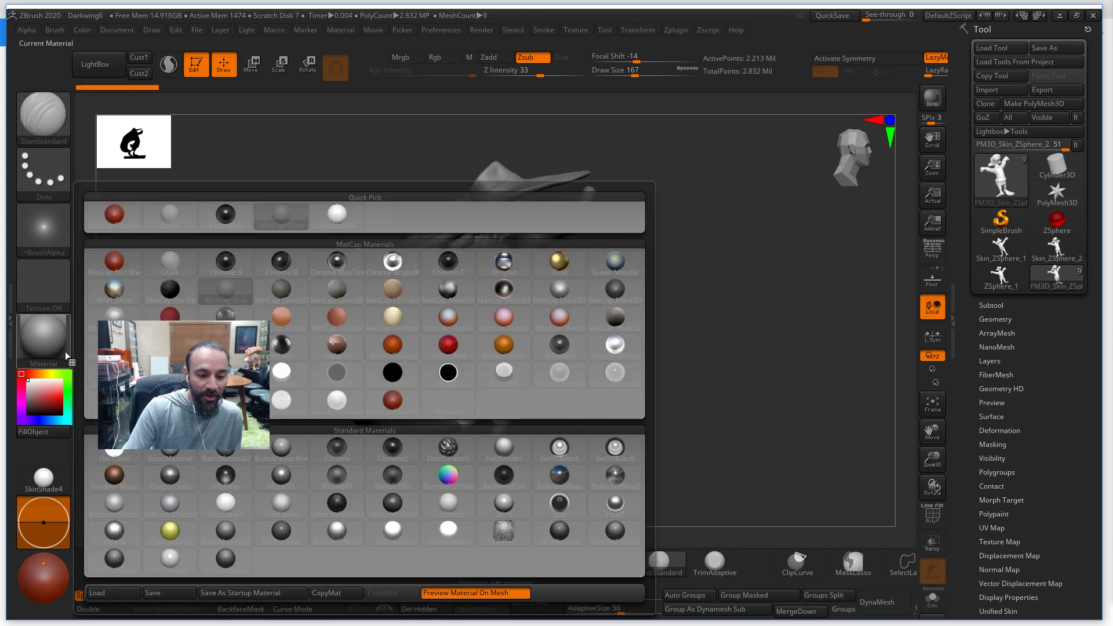
{"action": "left_click", "coordinate": [118, 458]}
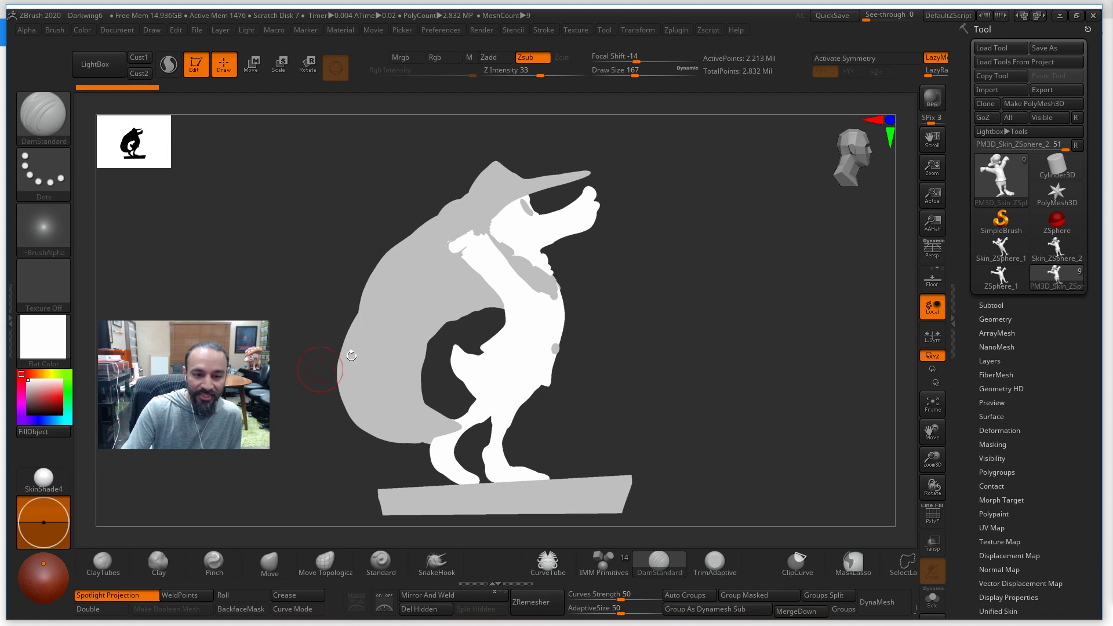
{"action": "left_click_drag", "start_coordinate": [663, 343], "coordinate": [858, 388]}
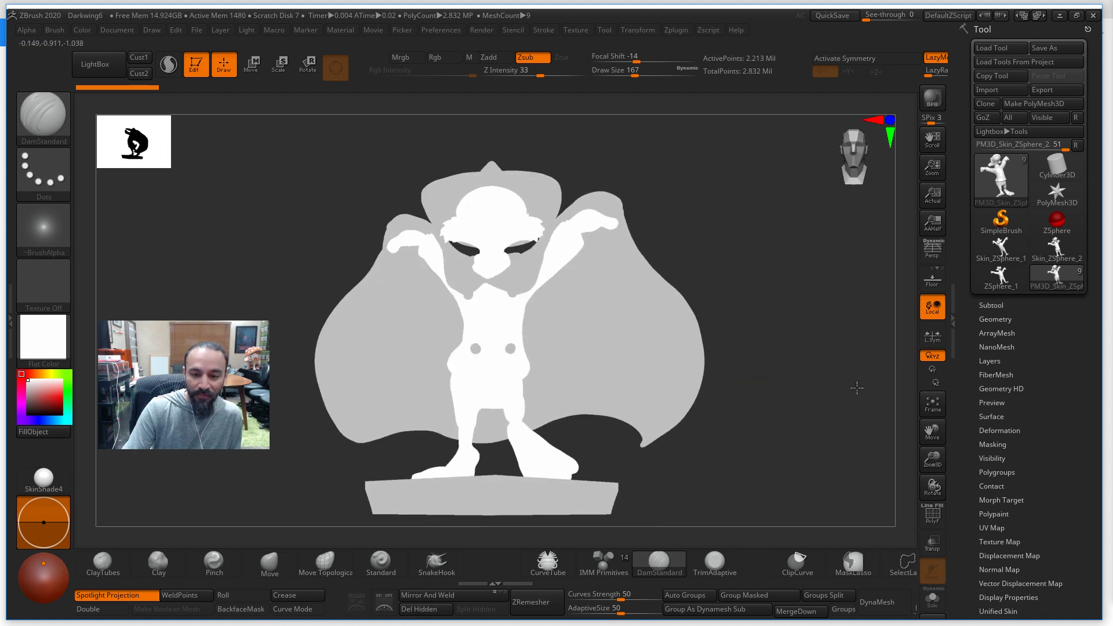
{"action": "left_click", "coordinate": [506, 267], "text": "alt"}
{"action": "left_click_drag", "start_coordinate": [821, 343], "coordinate": [525, 200]}
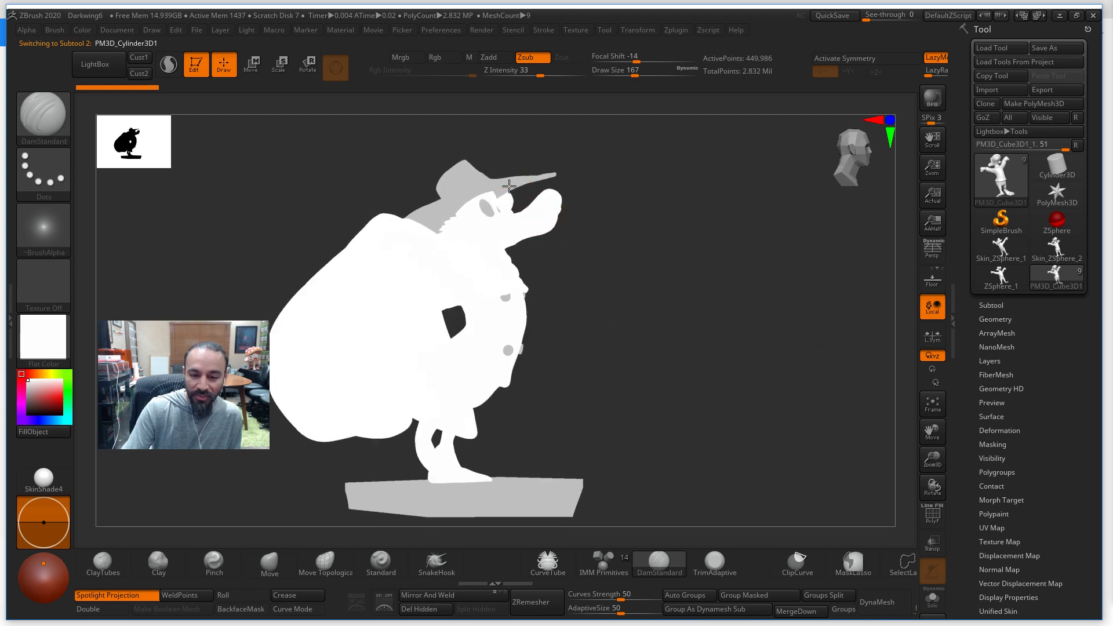
{"action": "left_click", "coordinate": [498, 254], "text": "alt"}
{"action": "left_click_drag", "start_coordinate": [553, 324], "coordinate": [573, 348]}
Apply the SkinShade4 material to the sculpt and check its shading from another angle
{"action": "left_click", "coordinate": [48, 342]}
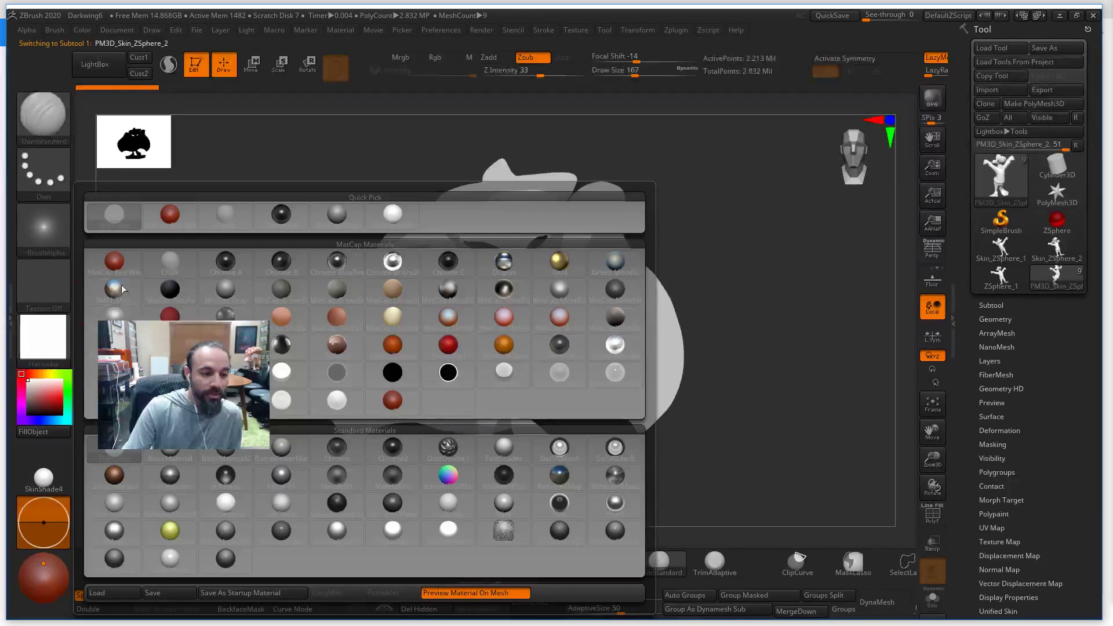
{"action": "left_click", "coordinate": [52, 478]}
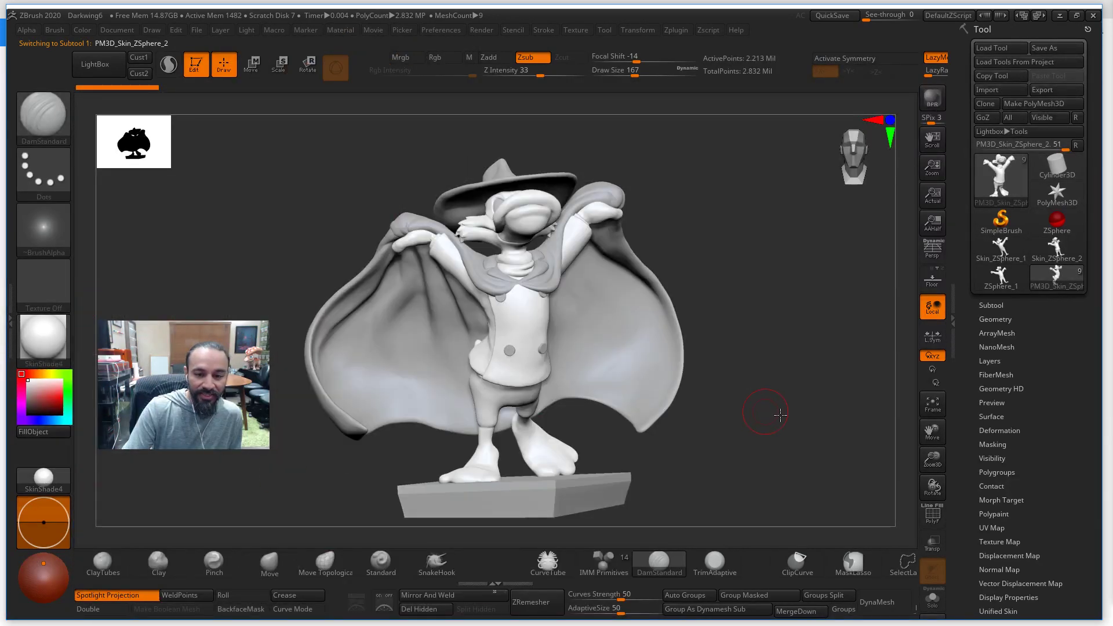
{"action": "left_click_drag", "start_coordinate": [757, 409], "coordinate": [171, 220]}
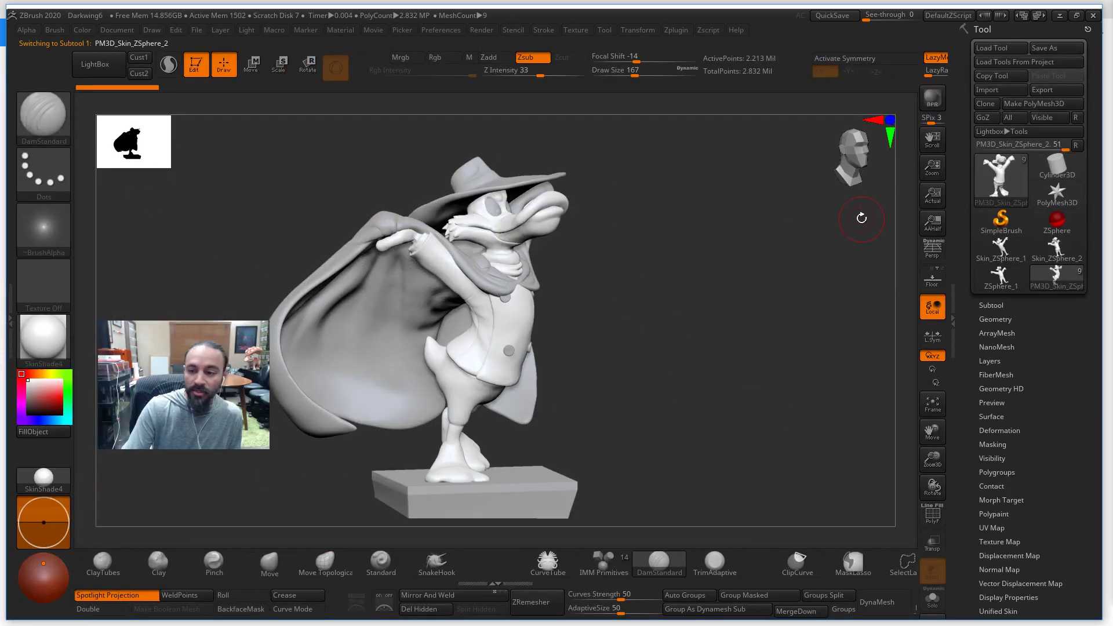
Examine the sculpt in the side, top, back and front views by snapping the camera to the axes
{"action": "left_click_drag", "start_coordinate": [820, 218], "coordinate": [873, 123]}
{"action": "left_click", "coordinate": [877, 117]}
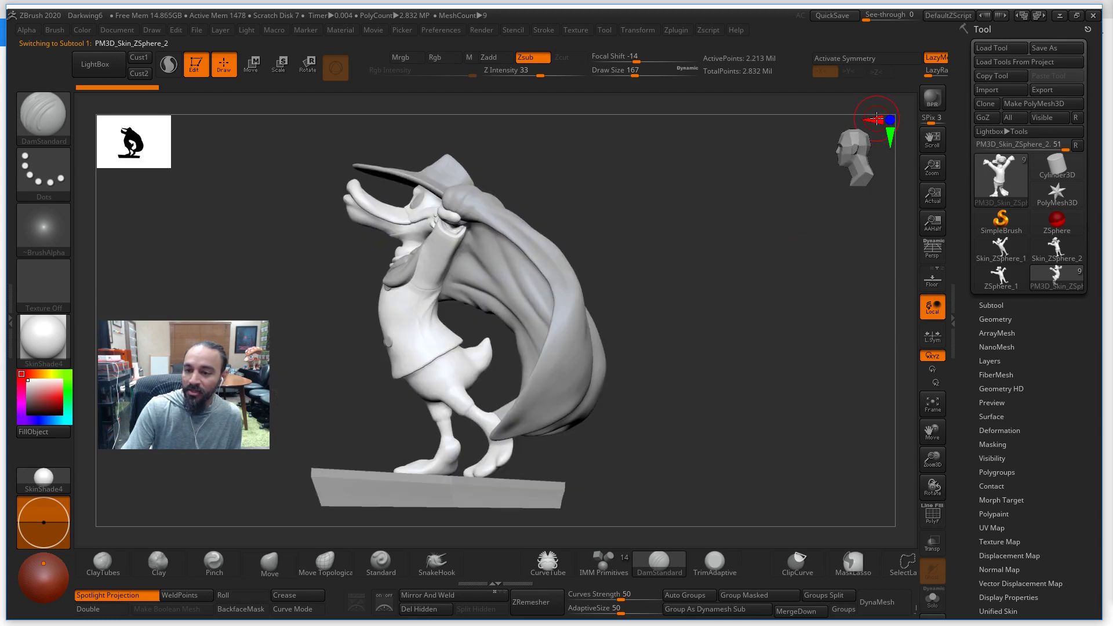
{"action": "left_click", "coordinate": [890, 137]}
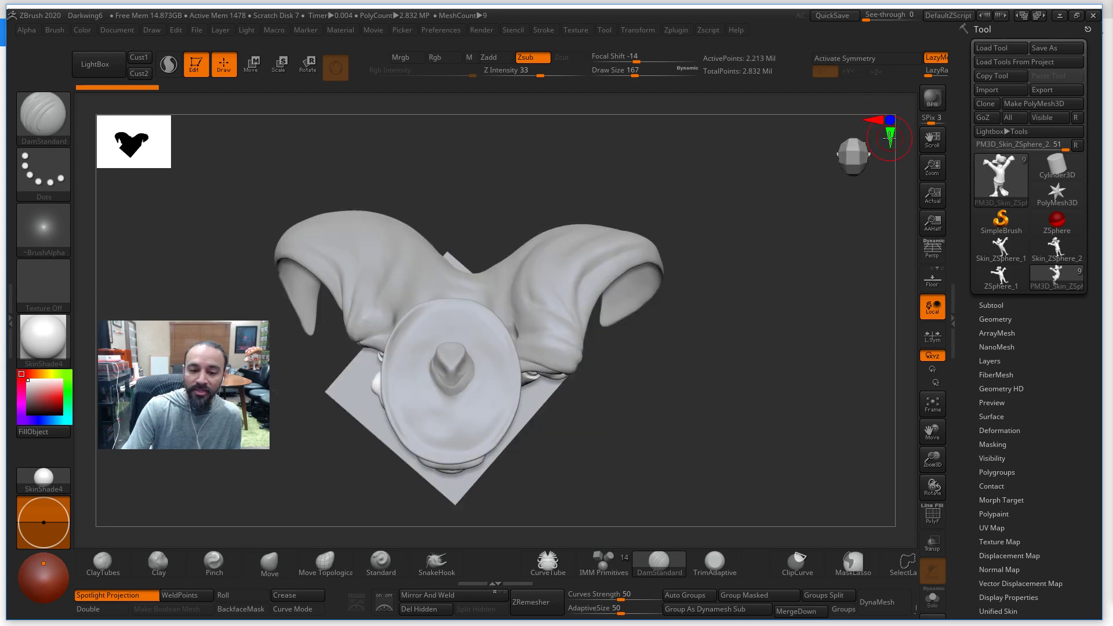
{"action": "left_click", "coordinate": [891, 119]}
{"action": "left_click", "coordinate": [891, 120]}
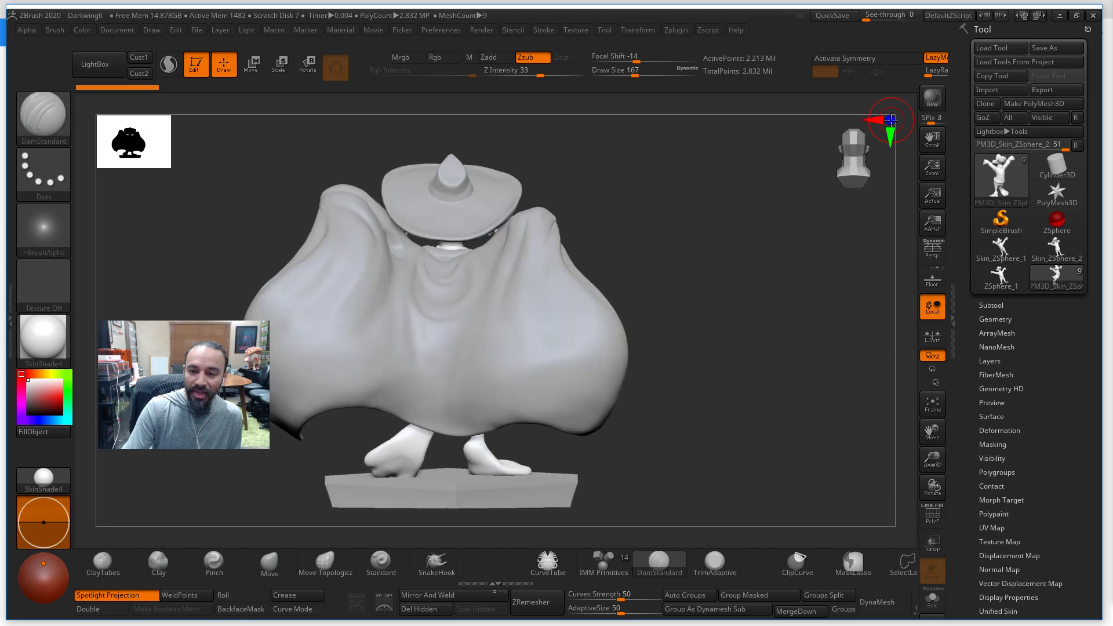
{"action": "left_click", "coordinate": [891, 139]}
{"action": "left_click", "coordinate": [874, 120]}
{"action": "left_click", "coordinate": [890, 119]}
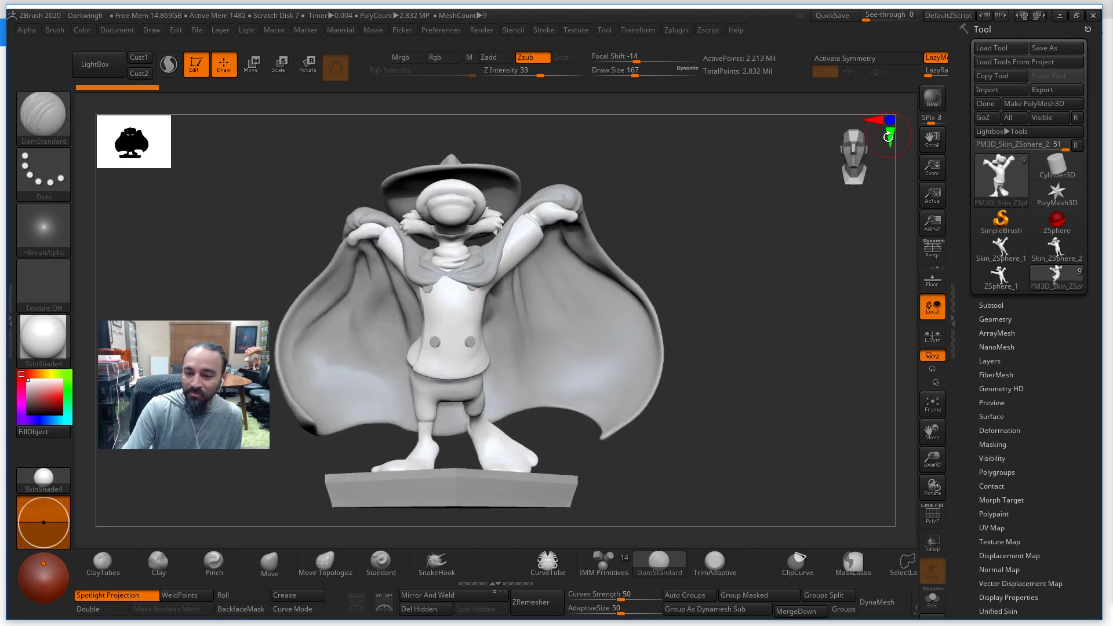
{"action": "left_click", "coordinate": [889, 134]}
{"action": "left_click", "coordinate": [887, 122]}
{"action": "left_click", "coordinate": [891, 135]}
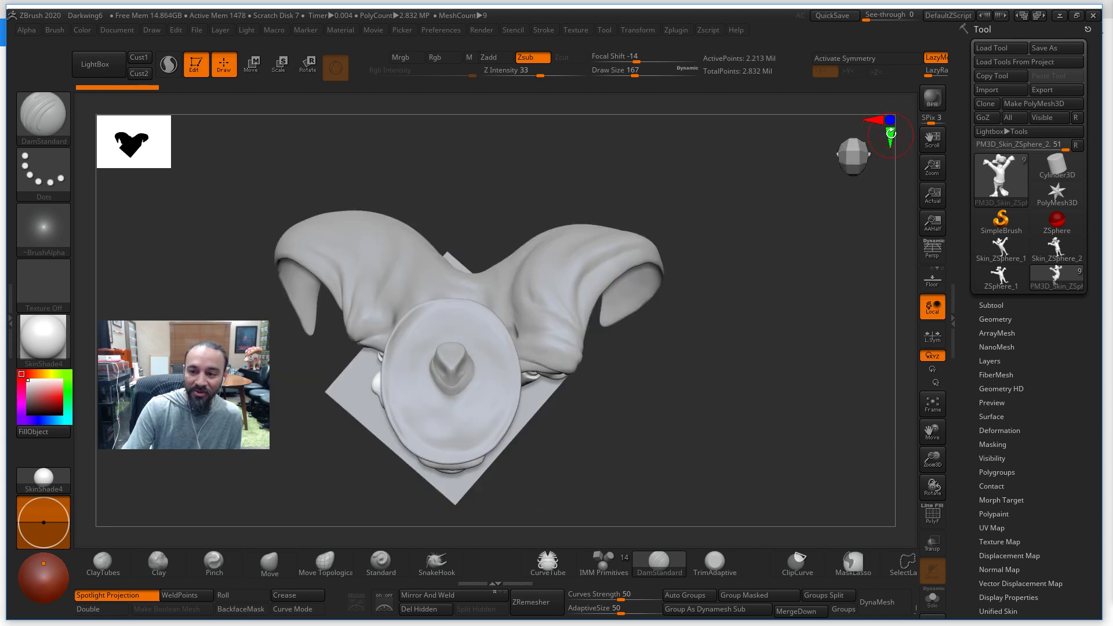
{"action": "left_click", "coordinate": [891, 122]}
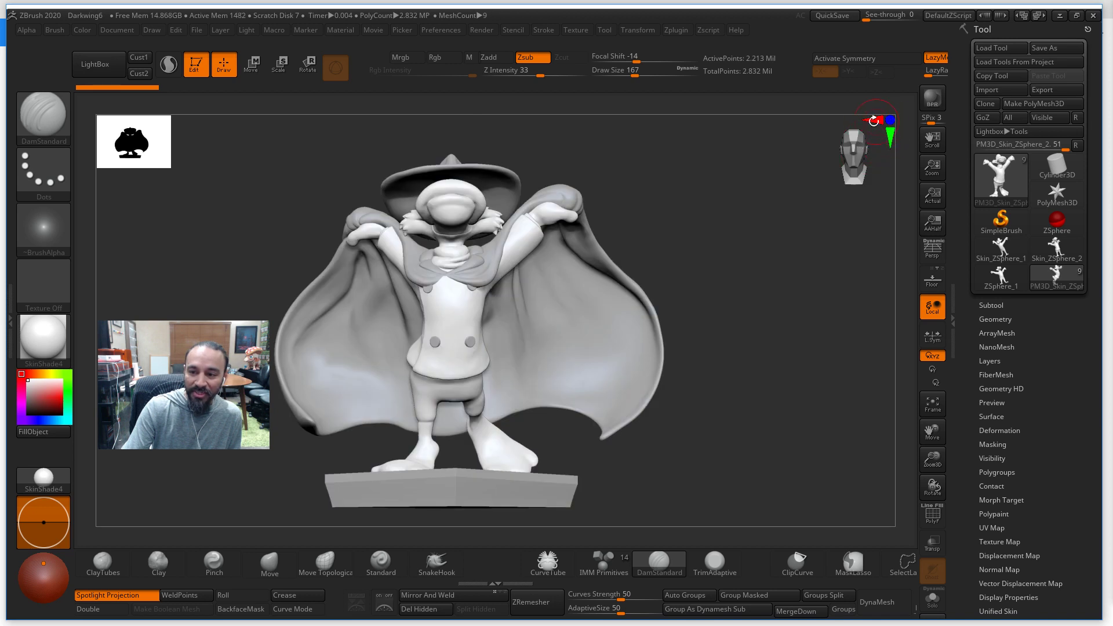
{"action": "left_click", "coordinate": [868, 120]}
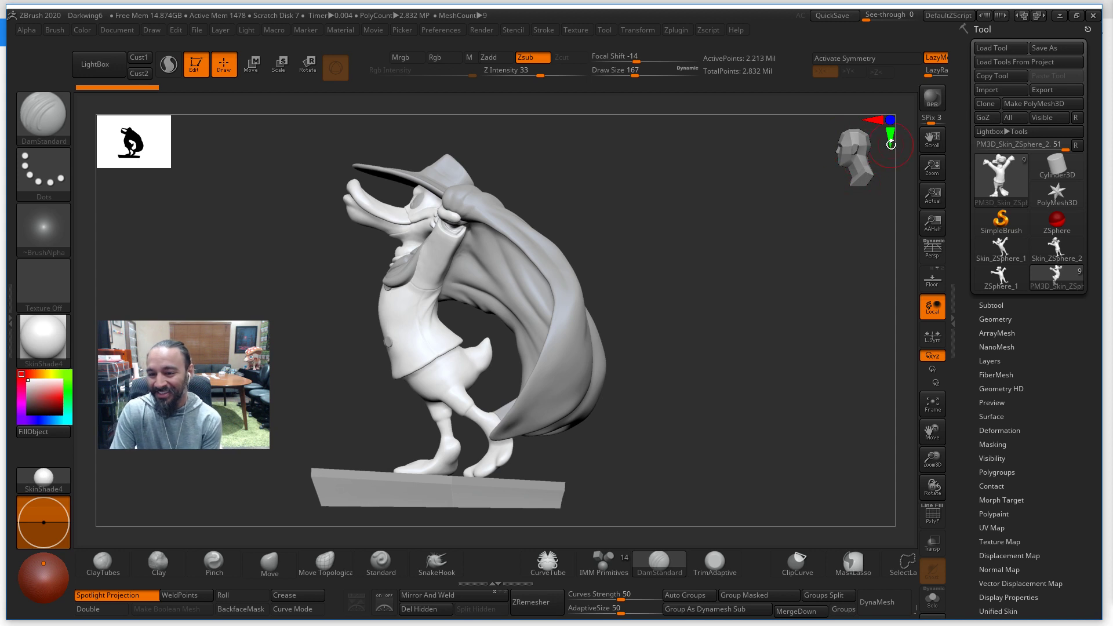
{"action": "left_click", "coordinate": [889, 143]}
{"action": "left_click", "coordinate": [874, 120]}
{"action": "left_click", "coordinate": [860, 158]}
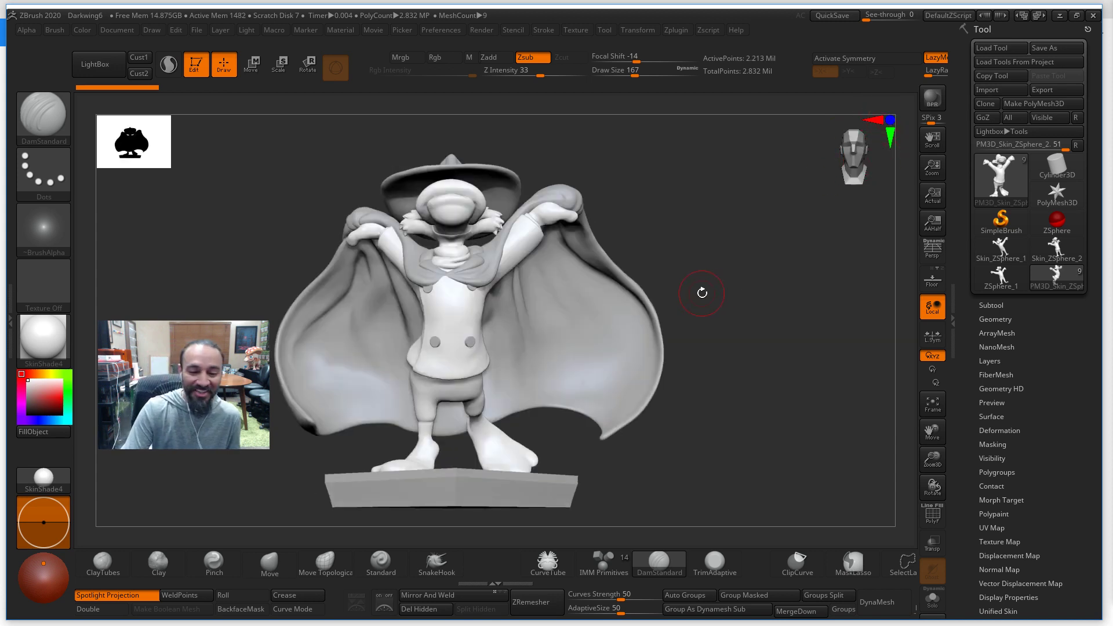
Store the current interface configuration as the startup default and acknowledge the message
{"action": "mouse_move", "coordinate": [1057, 277]}
{"action": "left_click_drag", "start_coordinate": [753, 472], "coordinate": [642, 124]}
{"action": "left_click", "coordinate": [426, 31]}
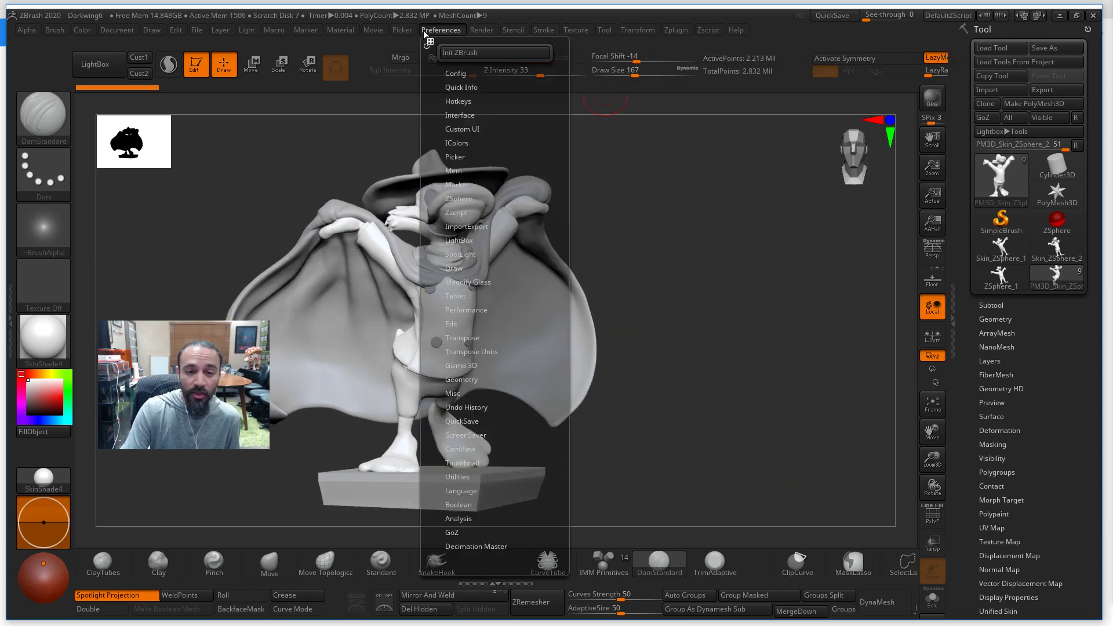
{"action": "left_click", "coordinate": [453, 74]}
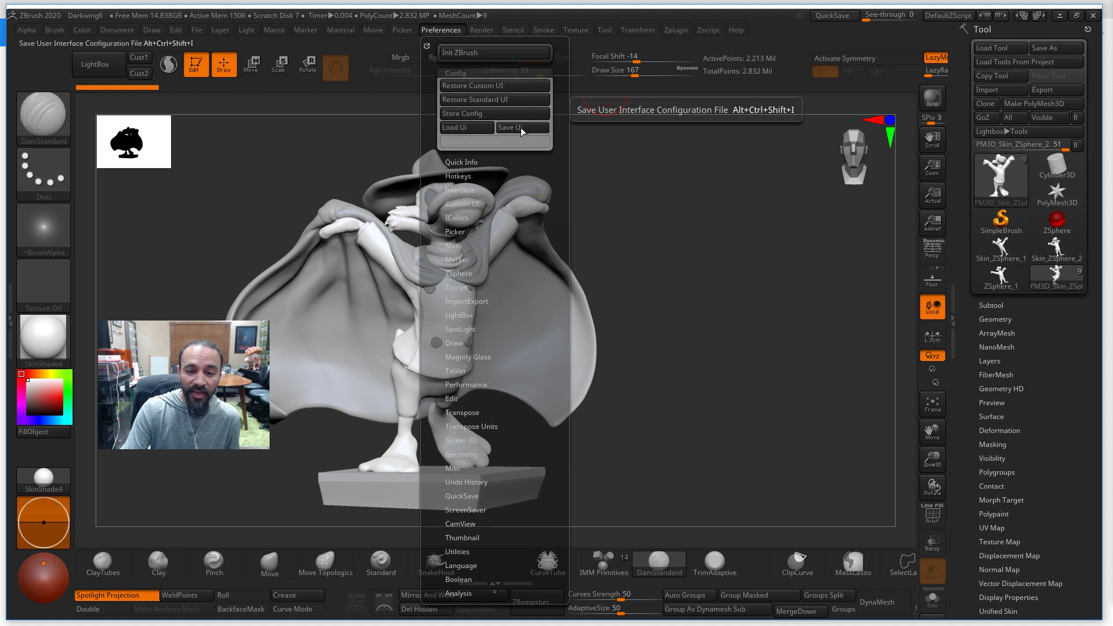
{"action": "left_click", "coordinate": [490, 115]}
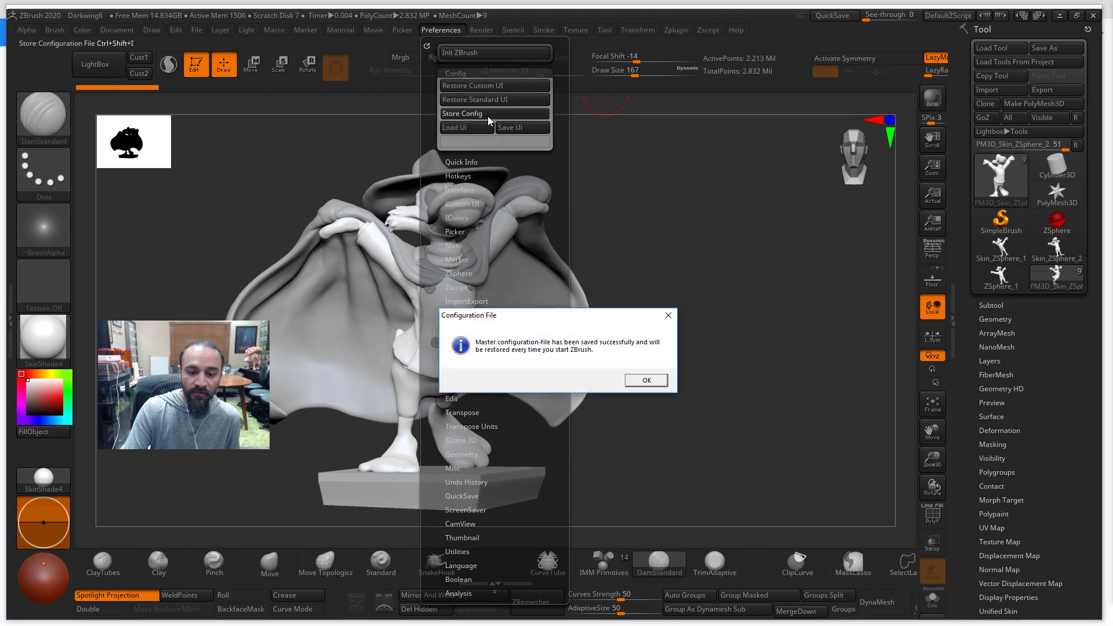
{"action": "left_click", "coordinate": [656, 386]}
Close ZBrush without saving the changes to the project
{"action": "left_click_drag", "start_coordinate": [684, 490], "coordinate": [732, 505]}
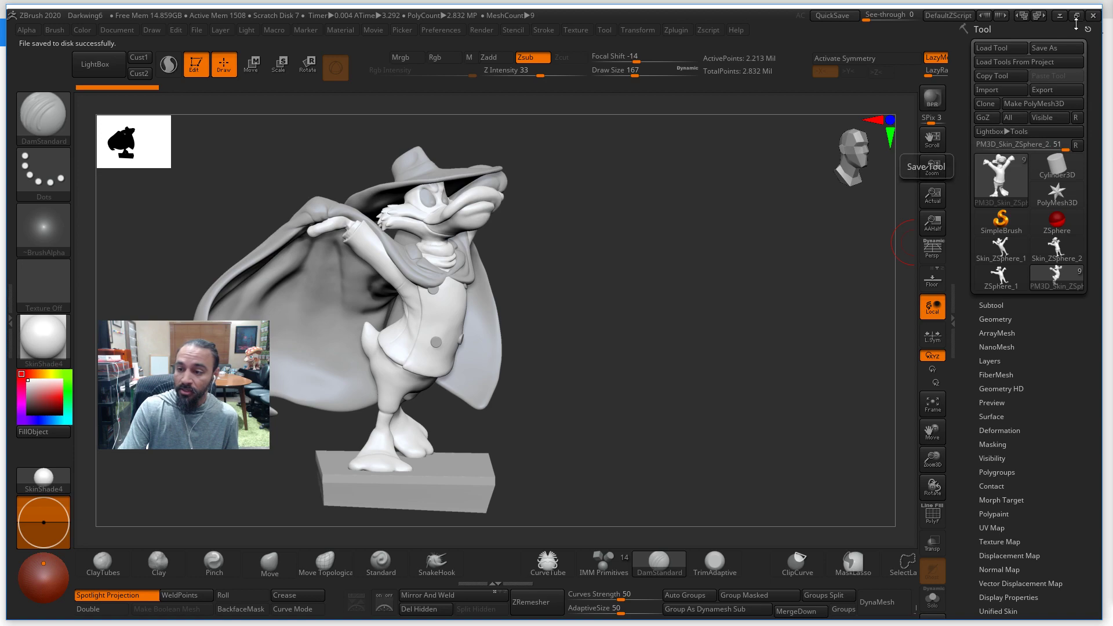
{"action": "left_click", "coordinate": [1092, 15]}
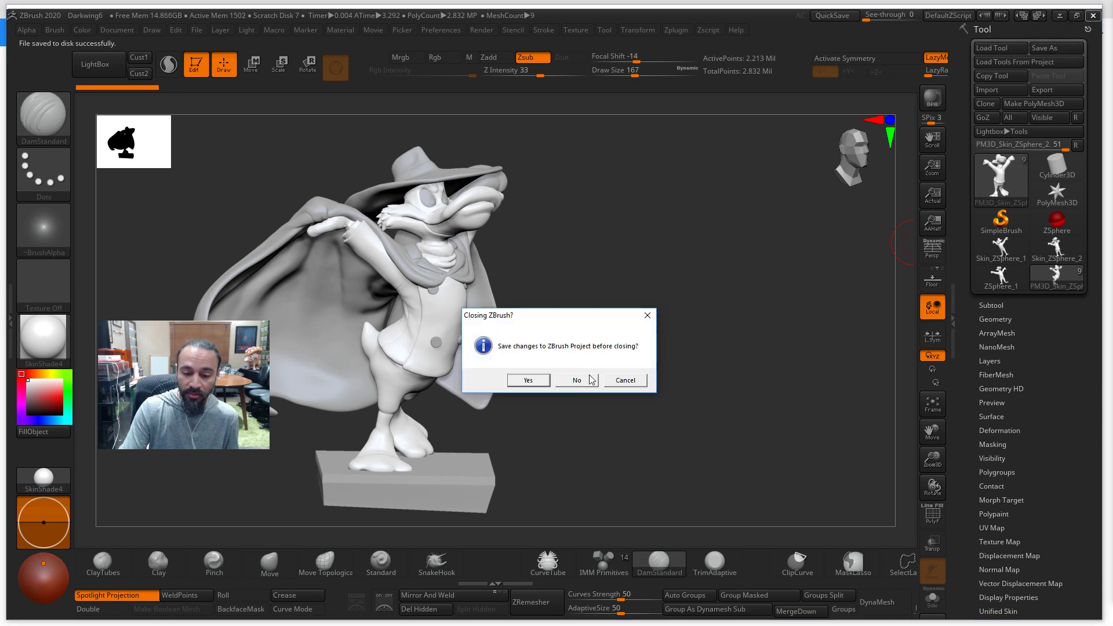
{"action": "left_click", "coordinate": [590, 380]}
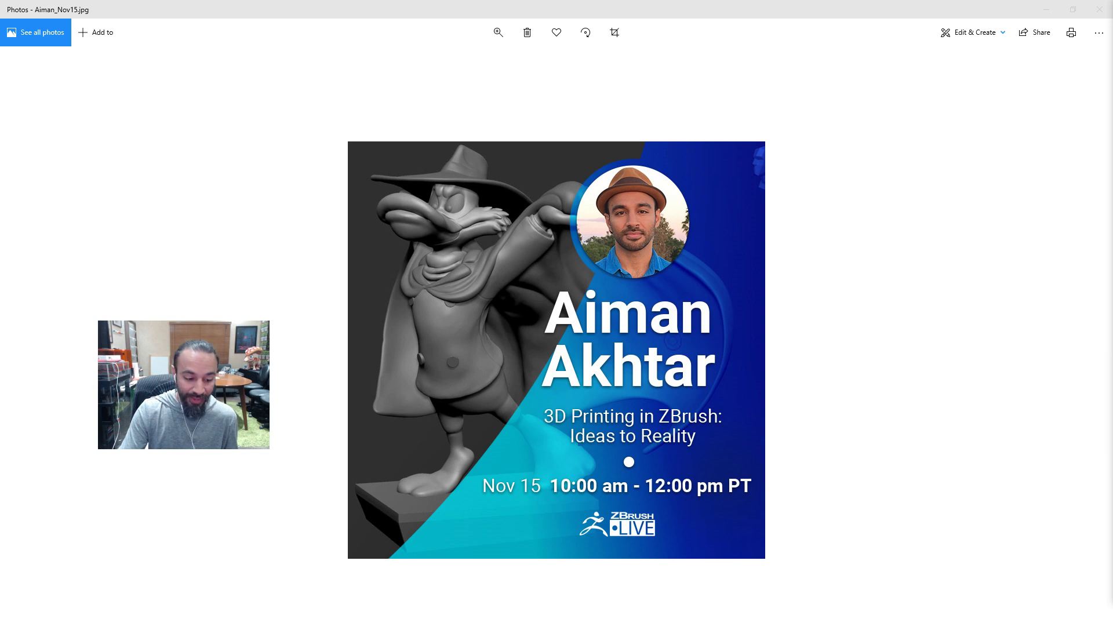
Search the computer for ZBrush and pin ZBrush 2020 to the taskbar
{"action": "key", "text": "super"}
{"action": "type", "text": "zbrus"}
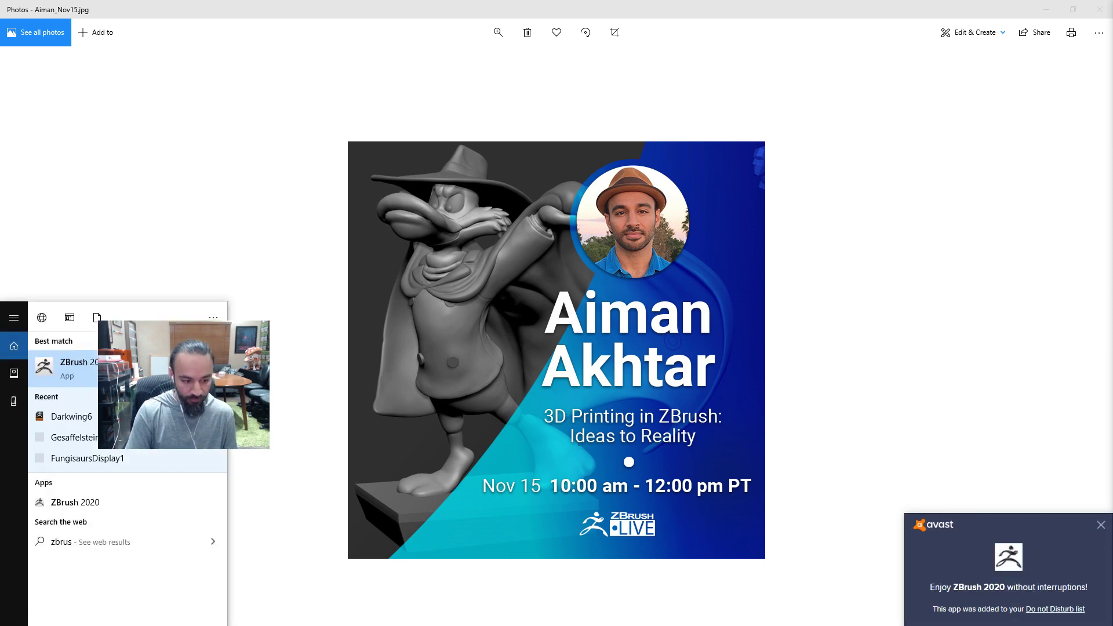
{"action": "type", "text": "h"}
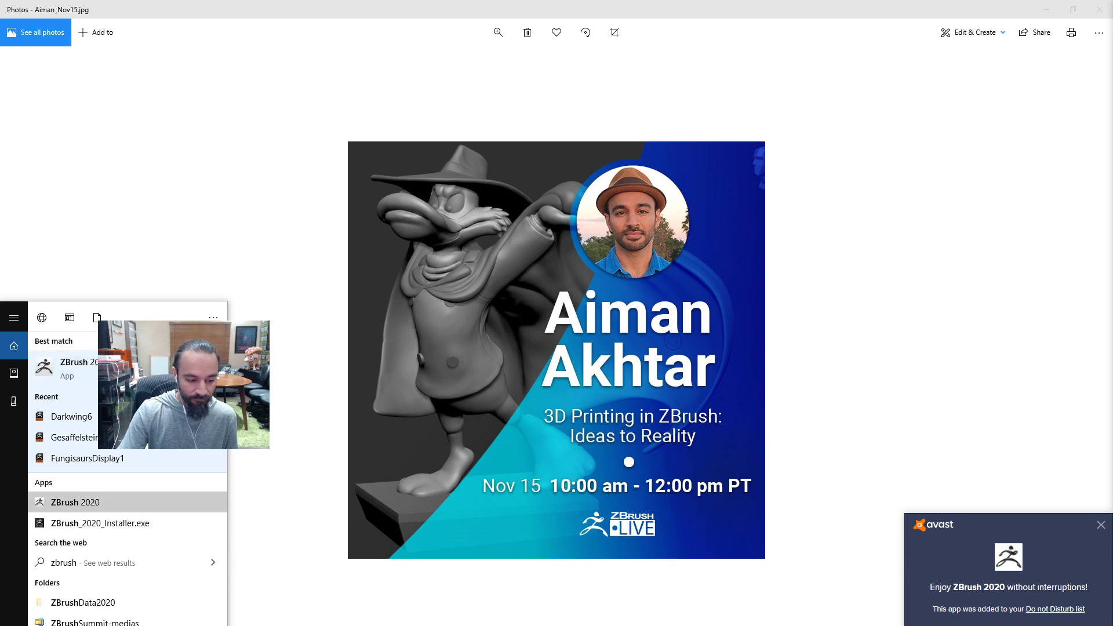
{"action": "right_click", "coordinate": [90, 509]}
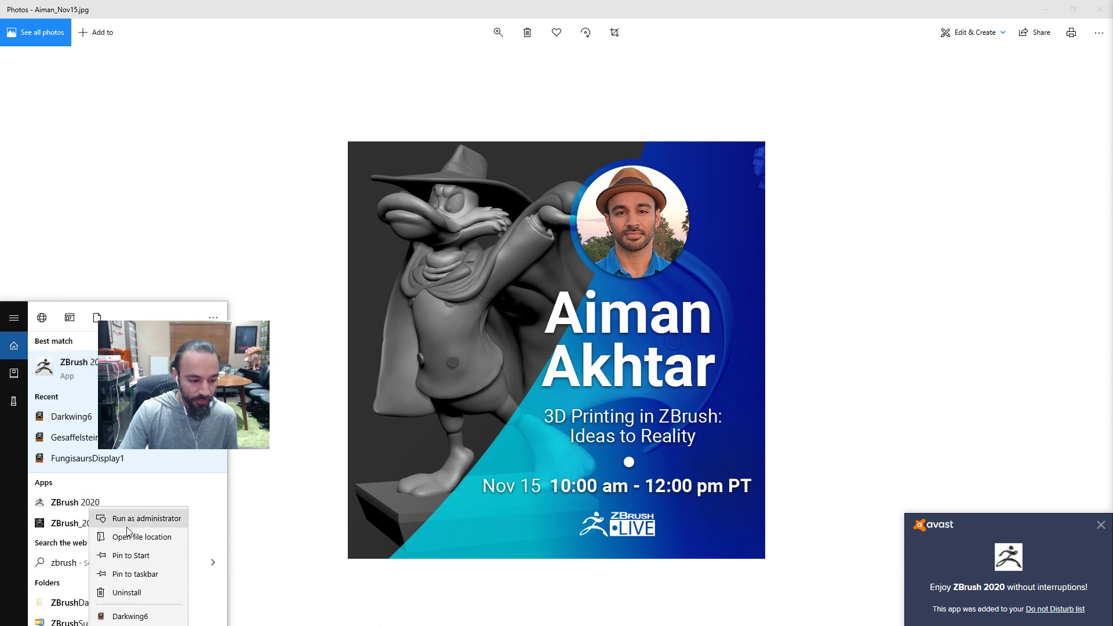
{"action": "left_click", "coordinate": [139, 574]}
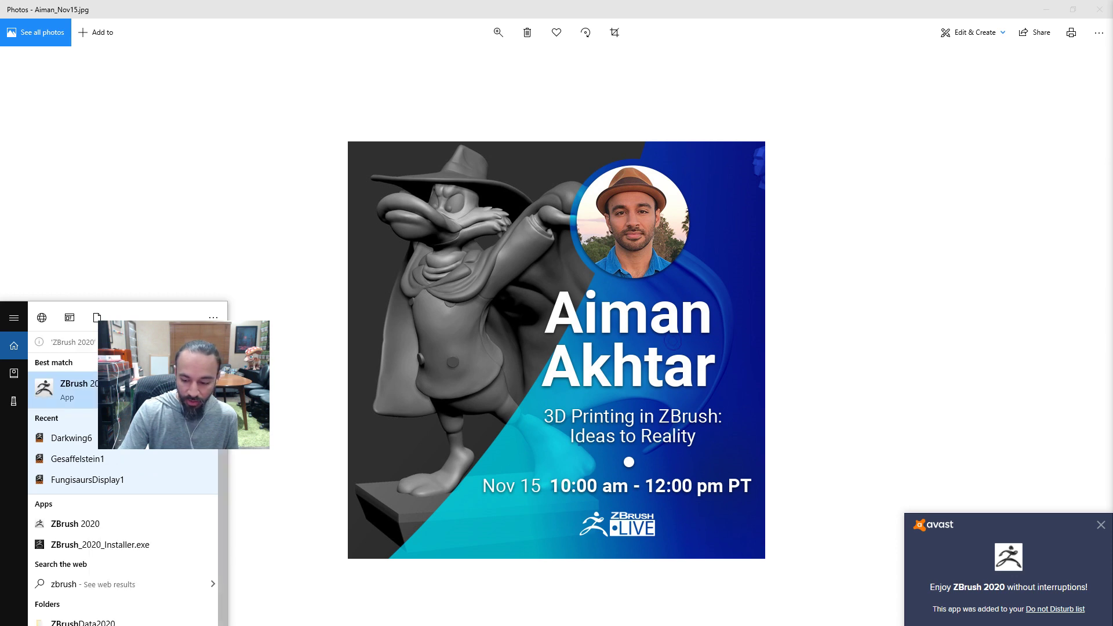
{"action": "key", "text": "Escape"}
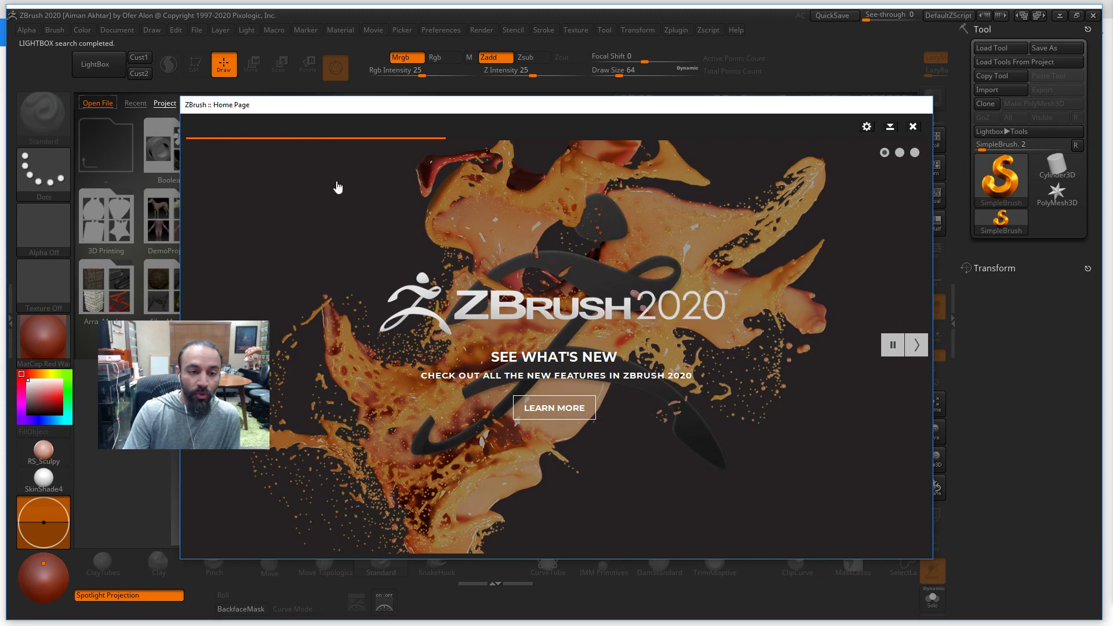
Open the page on what's new in ZBrush 2020 from the home page and hide LightBox
{"action": "left_click", "coordinate": [548, 413]}
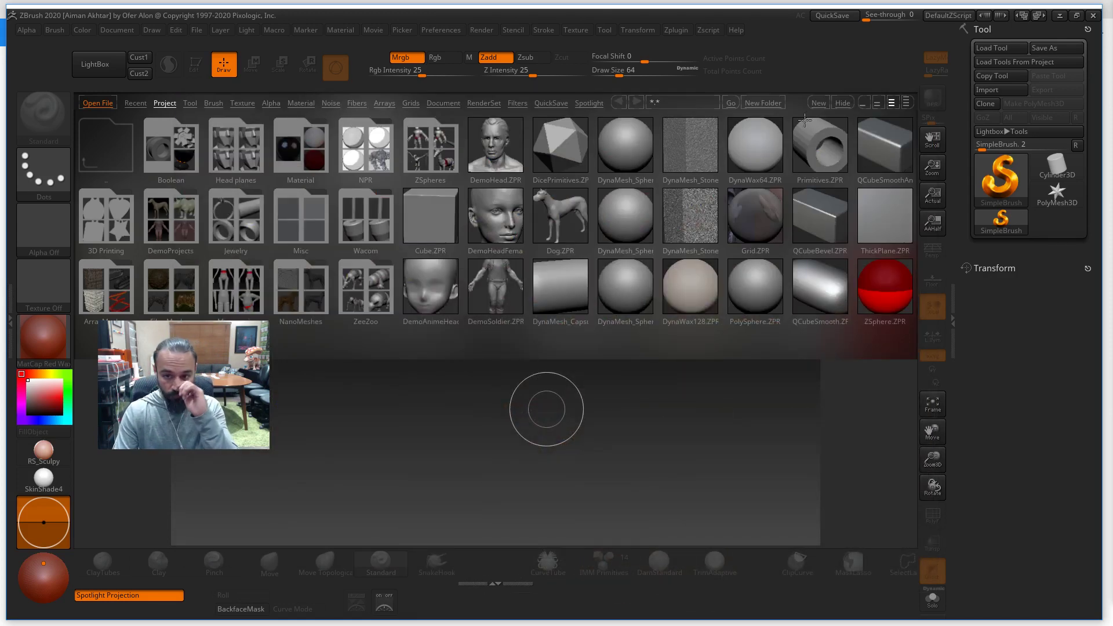
{"action": "left_click", "coordinate": [833, 103]}
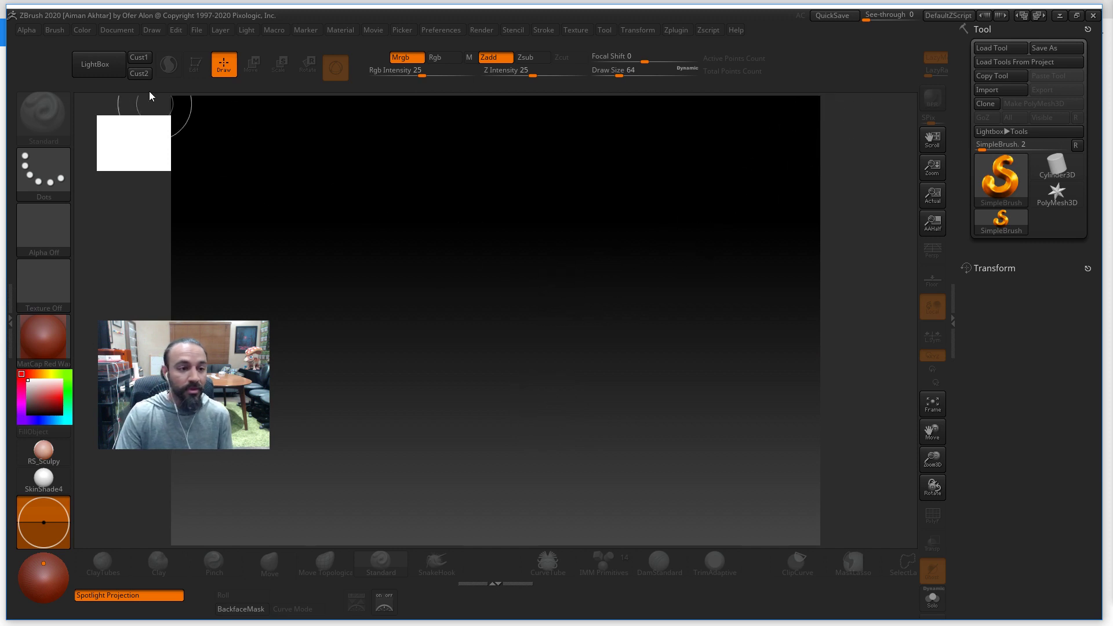
Set the empty document's background gradient range to 0 and make RS_Sculpy the current material
{"action": "left_click", "coordinate": [122, 31]}
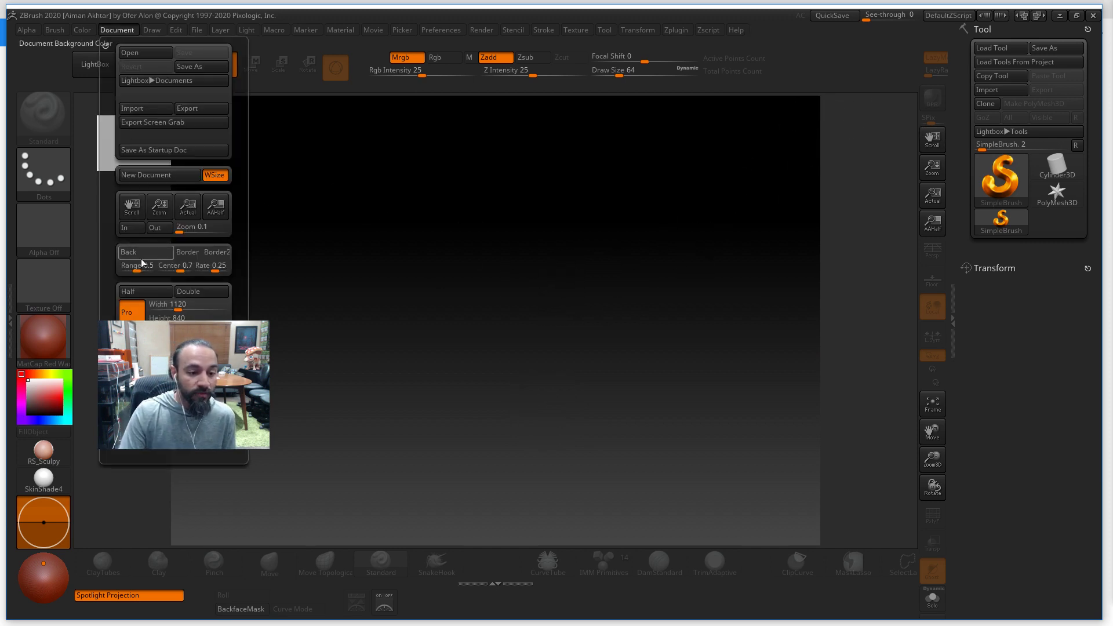
{"action": "left_click_drag", "start_coordinate": [136, 268], "coordinate": [114, 271]}
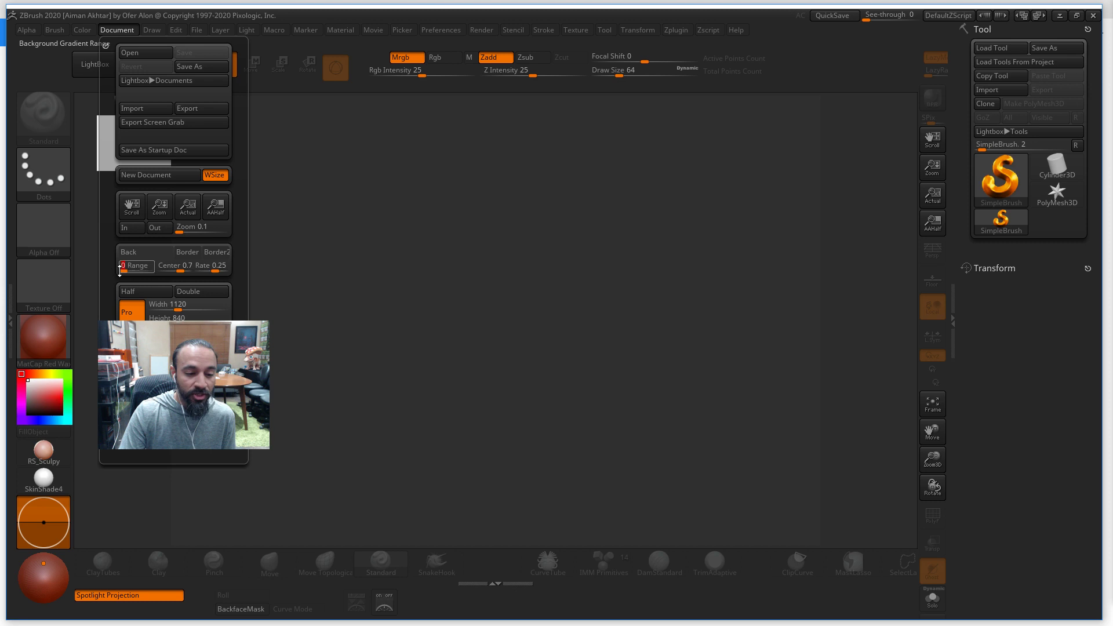
{"action": "left_click", "coordinate": [929, 224]}
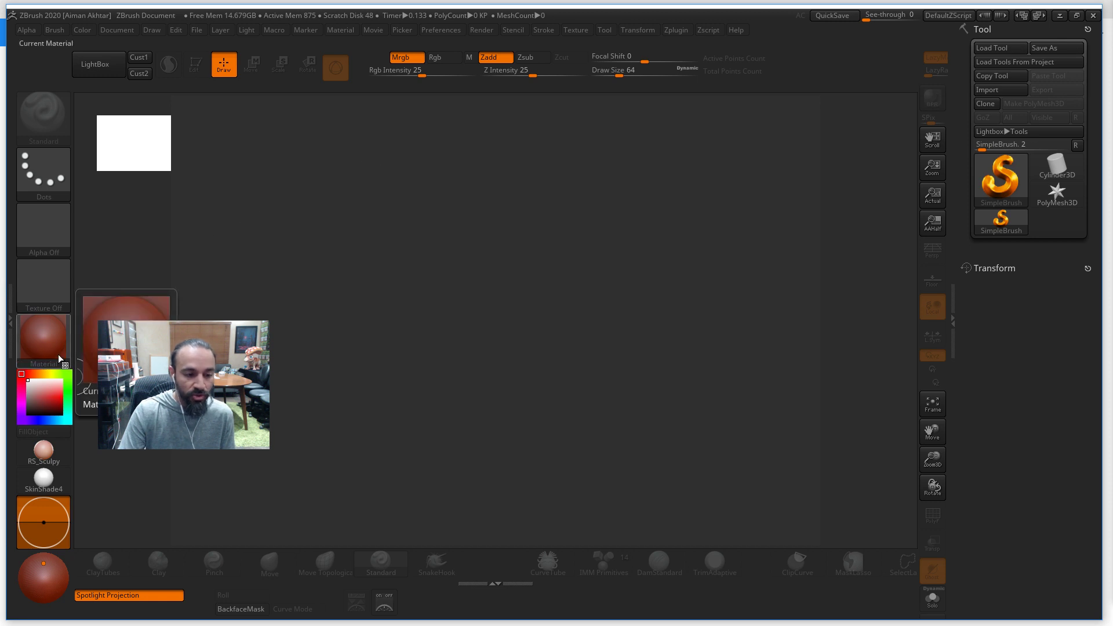
{"action": "left_click", "coordinate": [44, 450]}
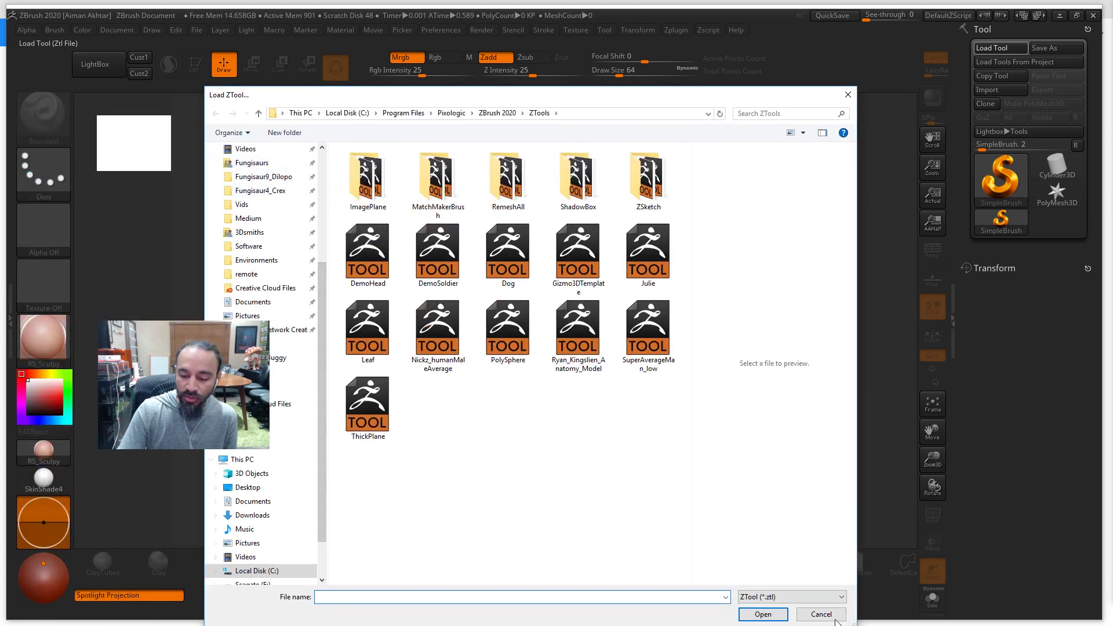
Dismiss the tool loading dialog and open the Darkwing6 project from the Downloads folder without saving the current project
{"action": "left_click", "coordinate": [835, 618]}
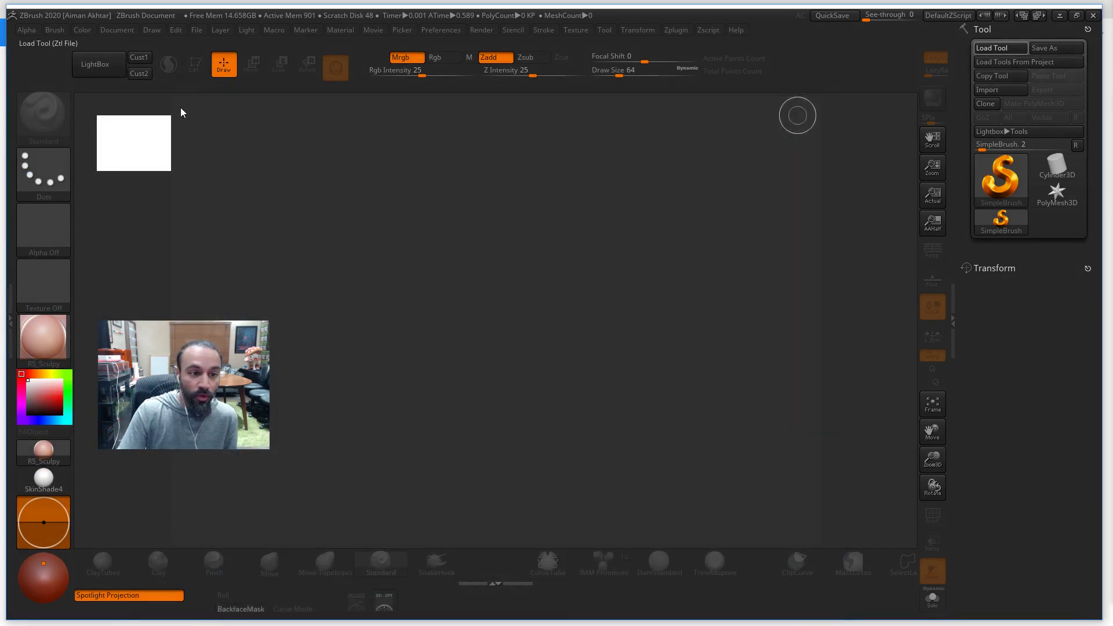
{"action": "left_click", "coordinate": [116, 29]}
{"action": "left_click", "coordinate": [196, 30]}
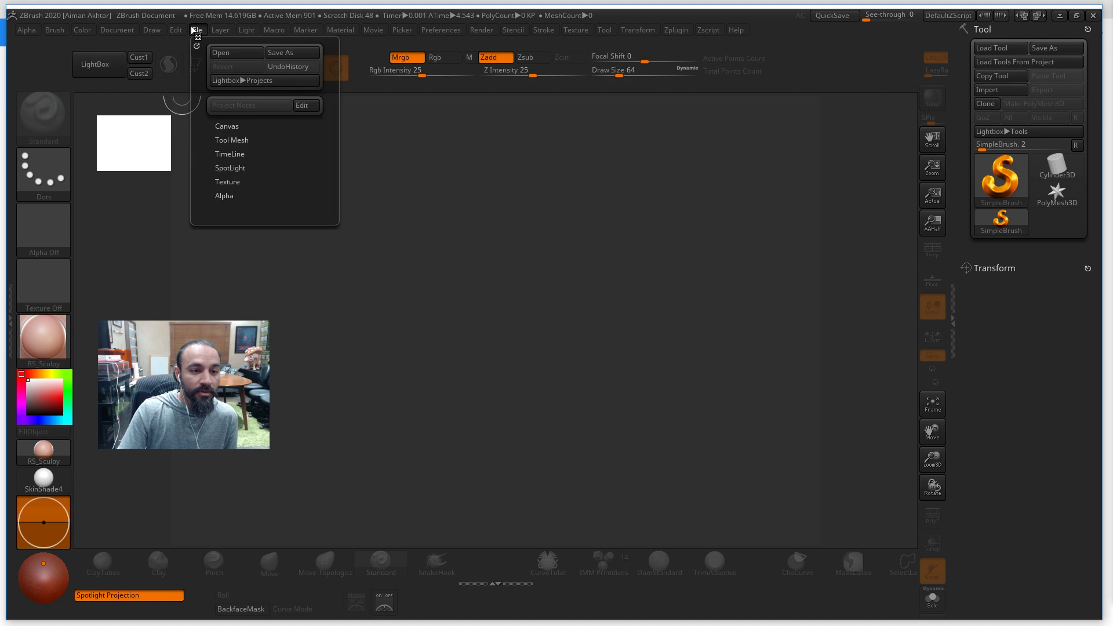
{"action": "left_click", "coordinate": [220, 53]}
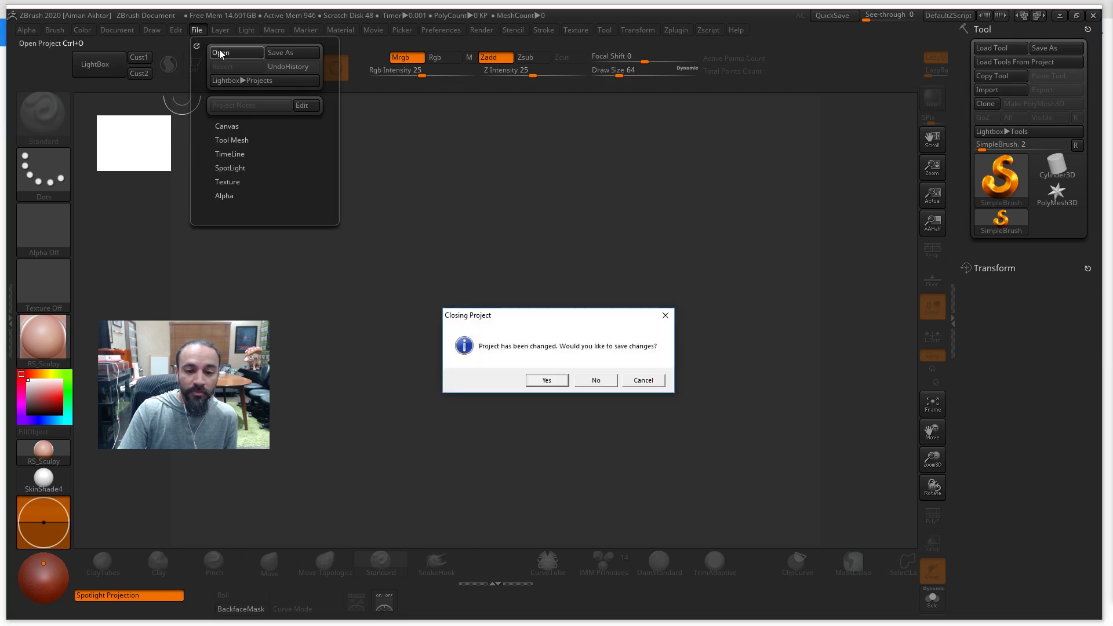
{"action": "left_click", "coordinate": [596, 381]}
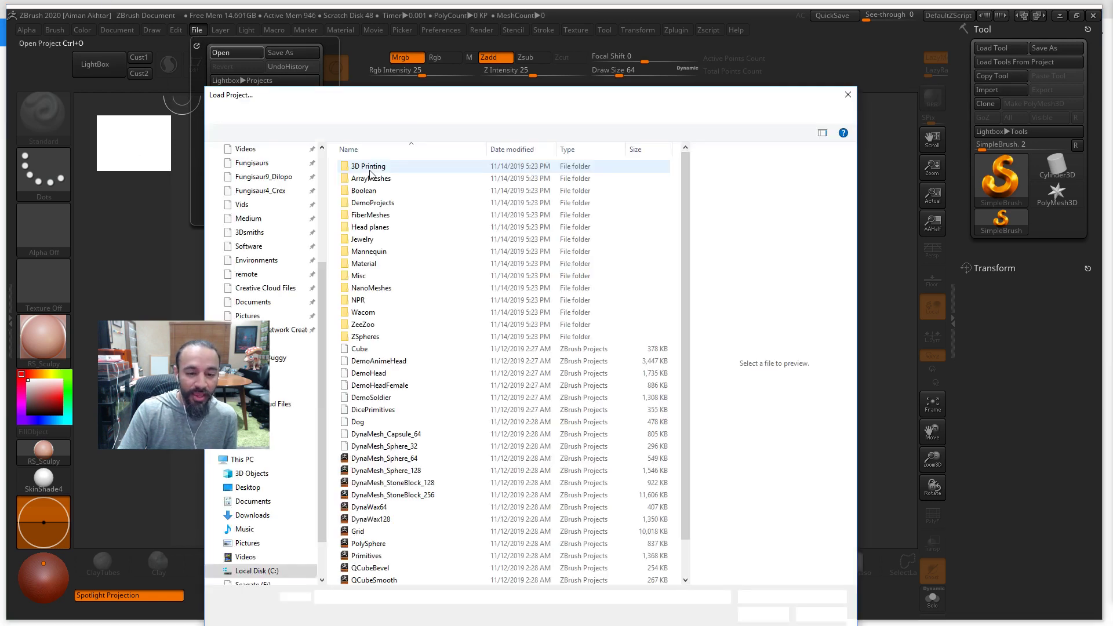
{"action": "scroll", "coordinate": [323, 174], "scroll_direction": "up", "scroll_amount": 4}
{"action": "left_click", "coordinate": [252, 200]}
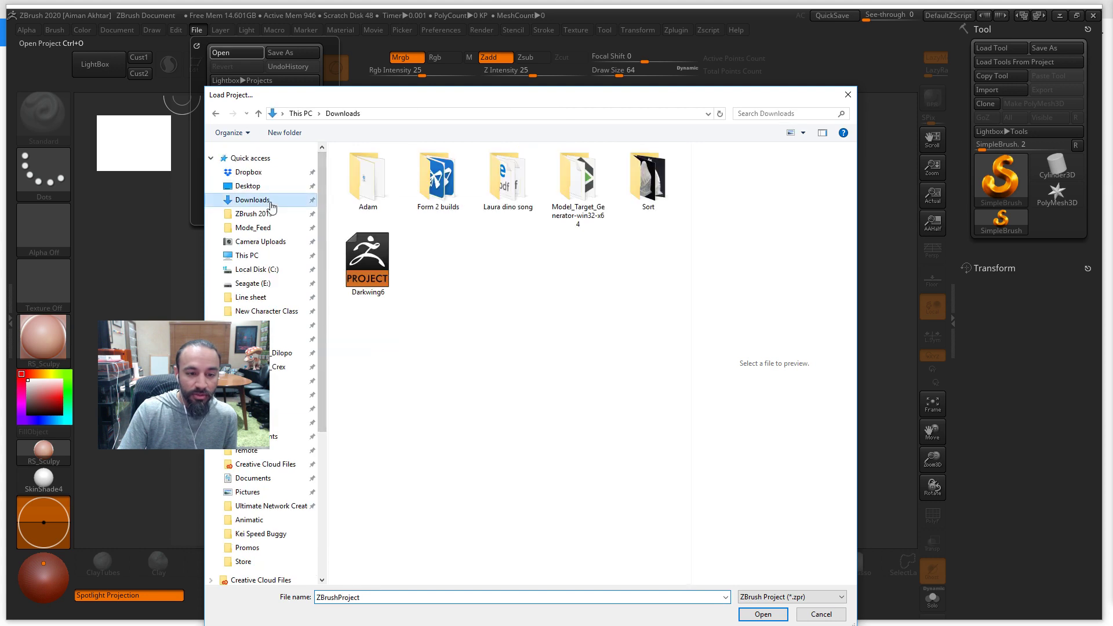
{"action": "left_click", "coordinate": [377, 272]}
{"action": "left_click", "coordinate": [770, 615]}
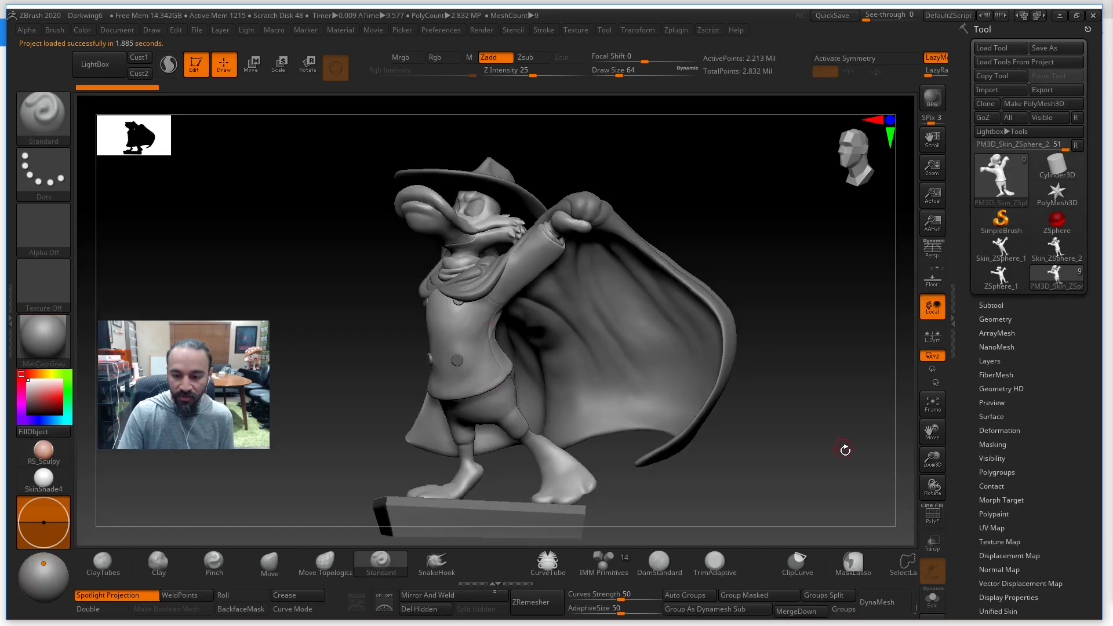
Frame the whole caped duck sculpt and set the document's background gradient range to 0
{"action": "left_click_drag", "start_coordinate": [845, 450], "coordinate": [1009, 608]}
{"action": "left_click_drag", "start_coordinate": [773, 434], "coordinate": [570, 366], "text": "alt"}
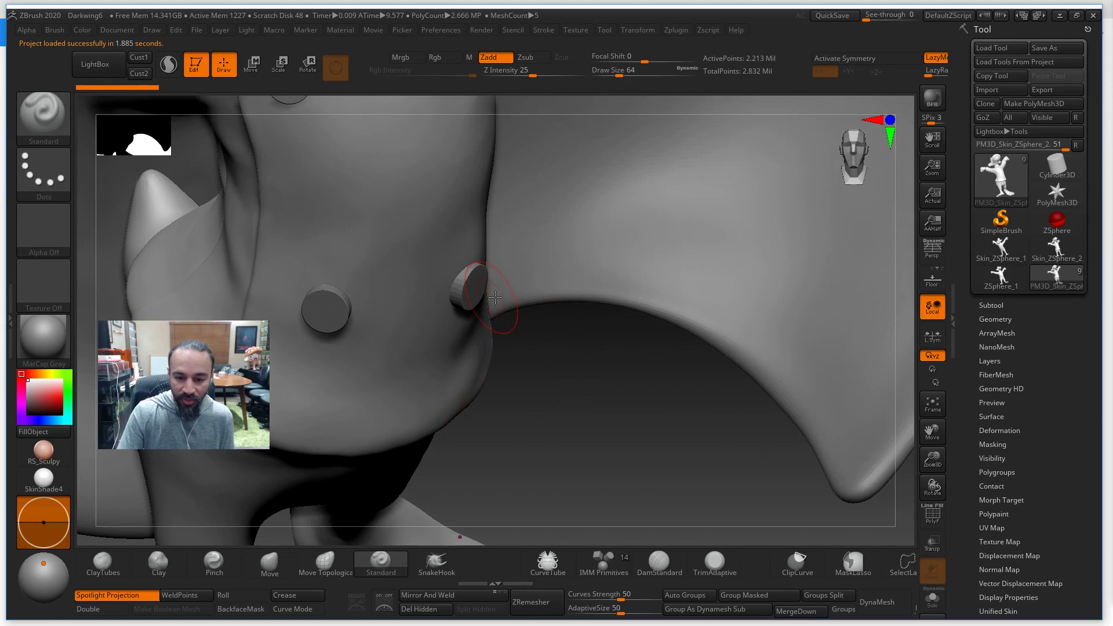
{"action": "key", "text": "f"}
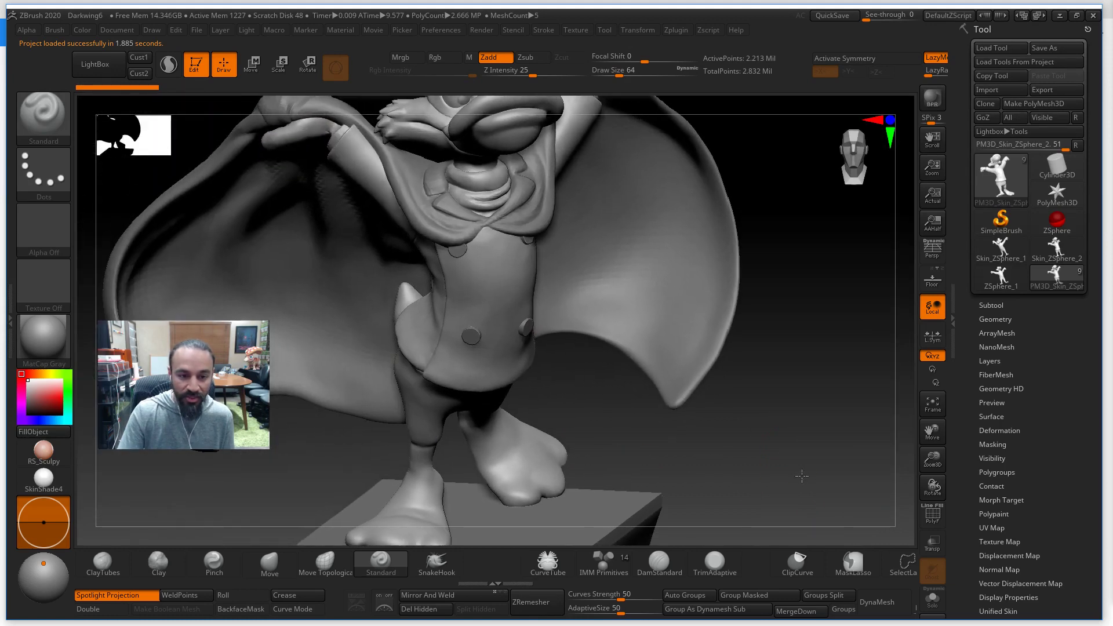
{"action": "left_click", "coordinate": [112, 30]}
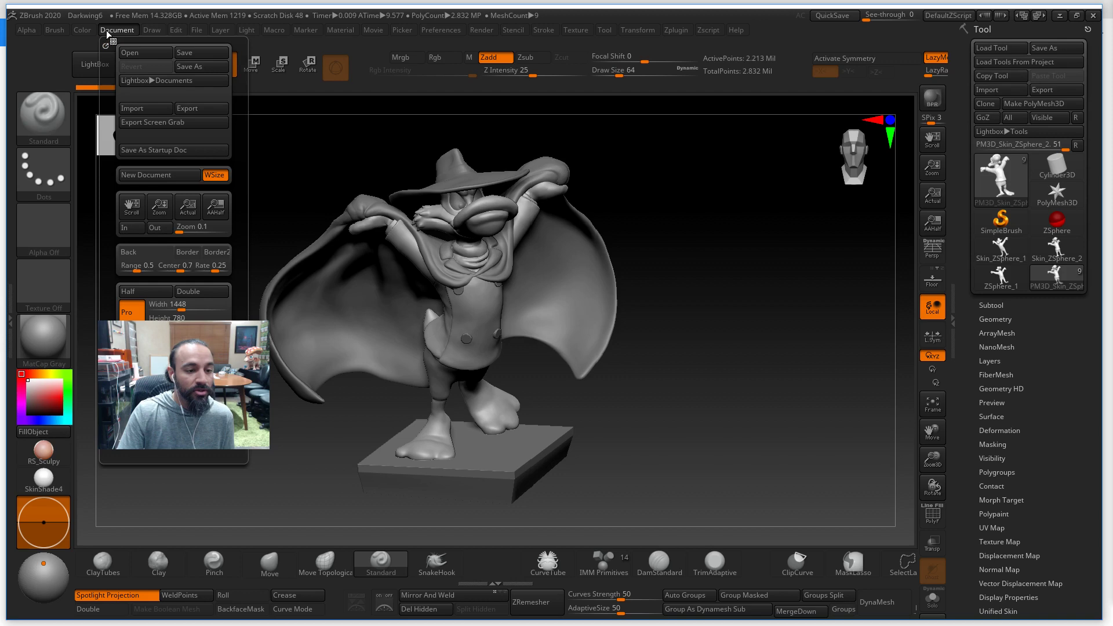
{"action": "left_click_drag", "start_coordinate": [153, 276], "coordinate": [119, 271]}
Double the document size, display it at AAHalf, and redraw the sculpt in Edit mode on a cleared canvas
{"action": "left_click", "coordinate": [189, 292]}
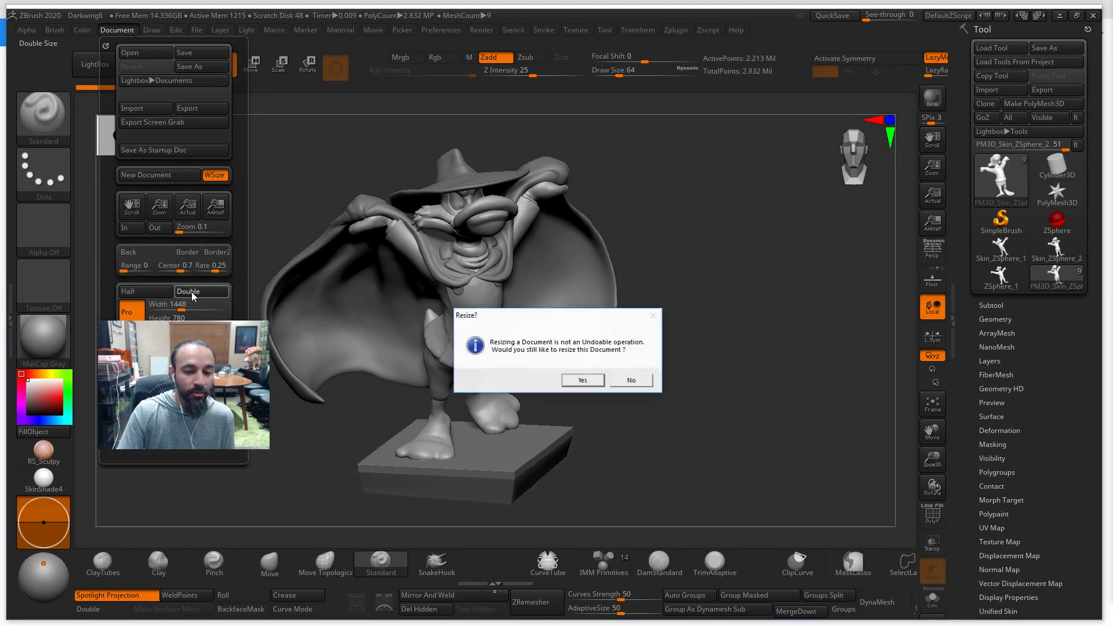
{"action": "left_click", "coordinate": [583, 380]}
{"action": "left_click", "coordinate": [932, 223]}
{"action": "key", "text": "ctrl+n"}
{"action": "left_click_drag", "start_coordinate": [539, 329], "coordinate": [559, 522]}
{"action": "left_click", "coordinate": [196, 64]}
Apply the RS_Sculpy material to the sculpt and check its shading from the side and front
{"action": "left_click_drag", "start_coordinate": [812, 406], "coordinate": [703, 462]}
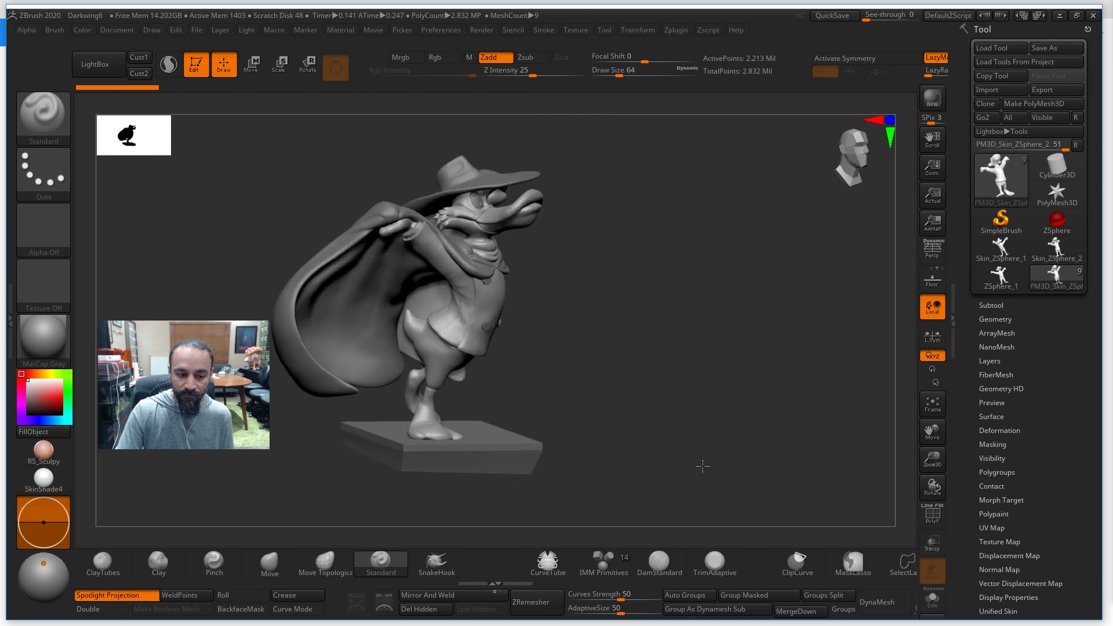
{"action": "left_click", "coordinate": [61, 471]}
{"action": "left_click_drag", "start_coordinate": [572, 443], "coordinate": [649, 434]}
{"action": "left_click", "coordinate": [44, 450]}
{"action": "left_click_drag", "start_coordinate": [680, 487], "coordinate": [701, 496]}
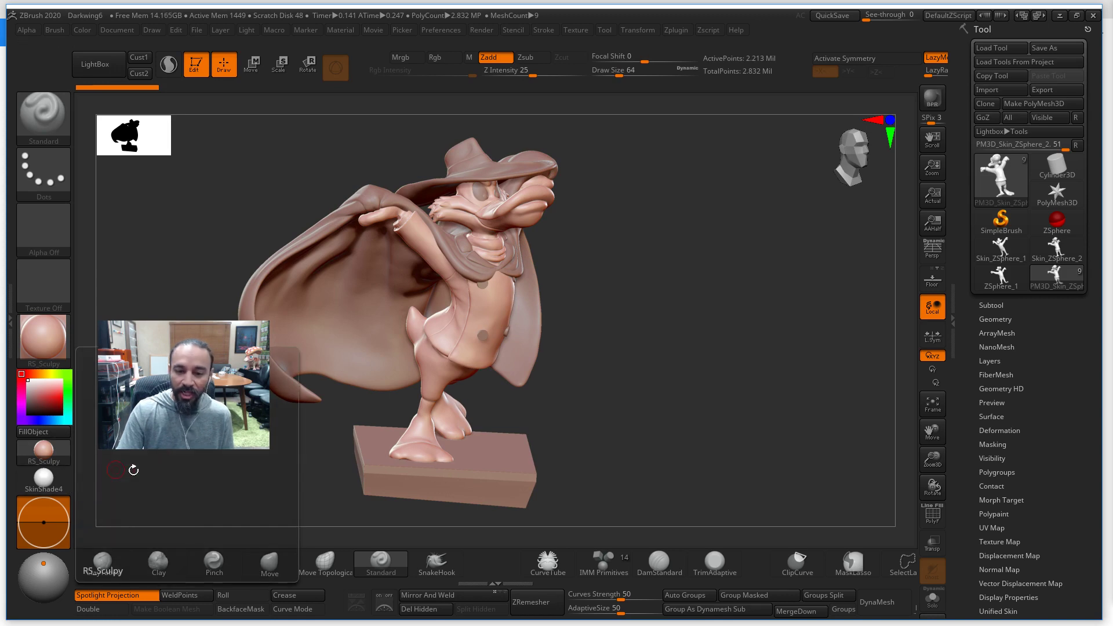
{"action": "left_click_drag", "start_coordinate": [235, 480], "coordinate": [458, 504]}
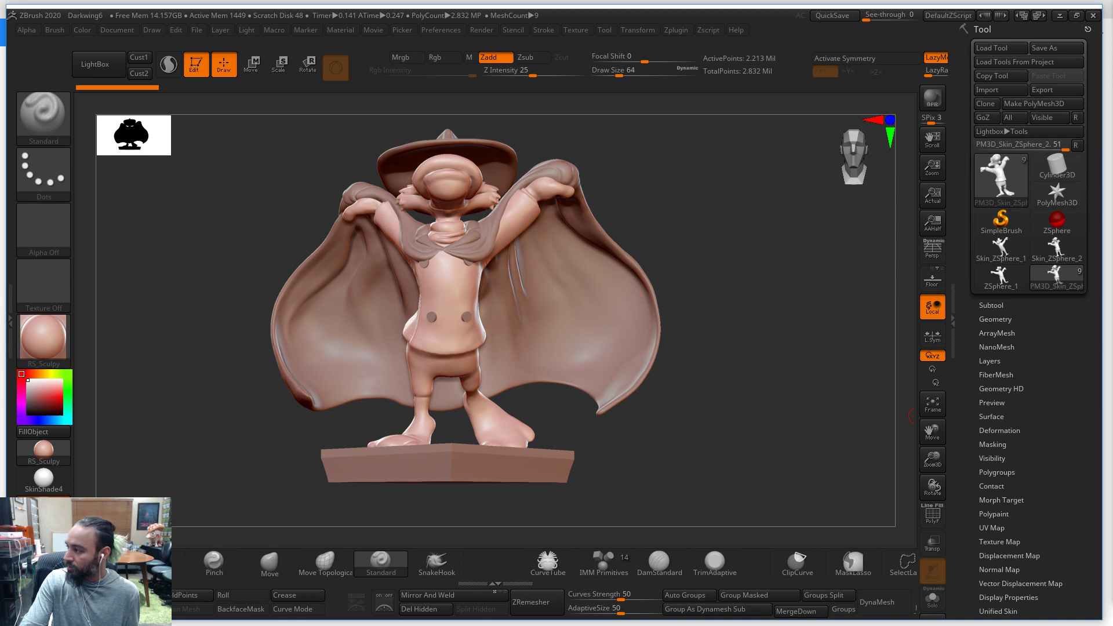
Bring up the Pixologic ZBrush 2020 features page in a maximized browser window and read its introduction
{"action": "left_click_drag", "start_coordinate": [1112, 108], "coordinate": [645, 59]}
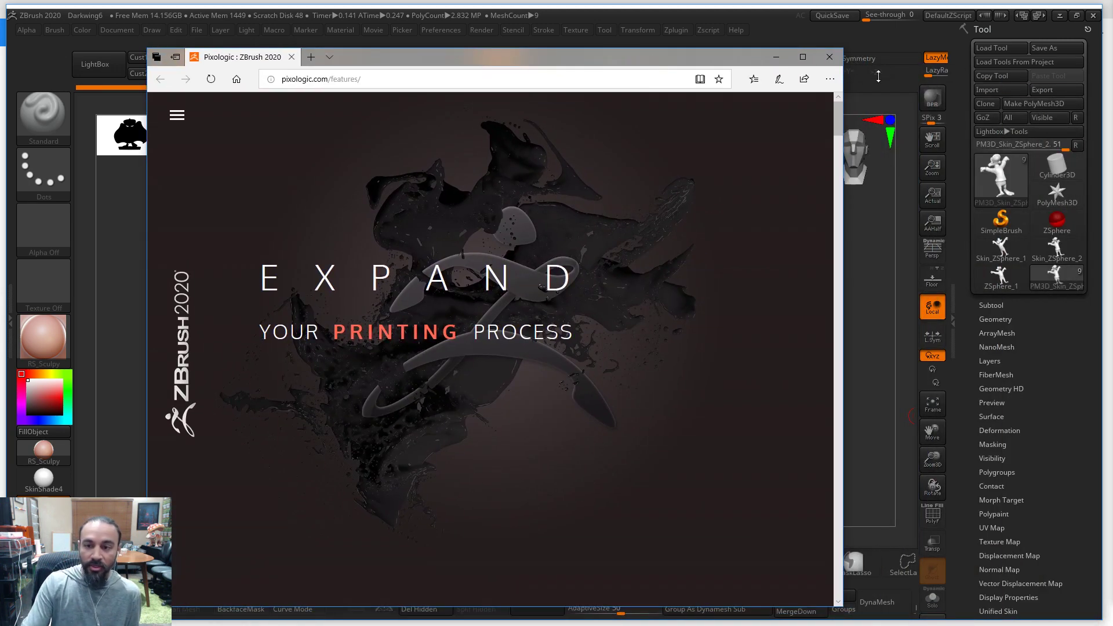
{"action": "left_click", "coordinate": [803, 57]}
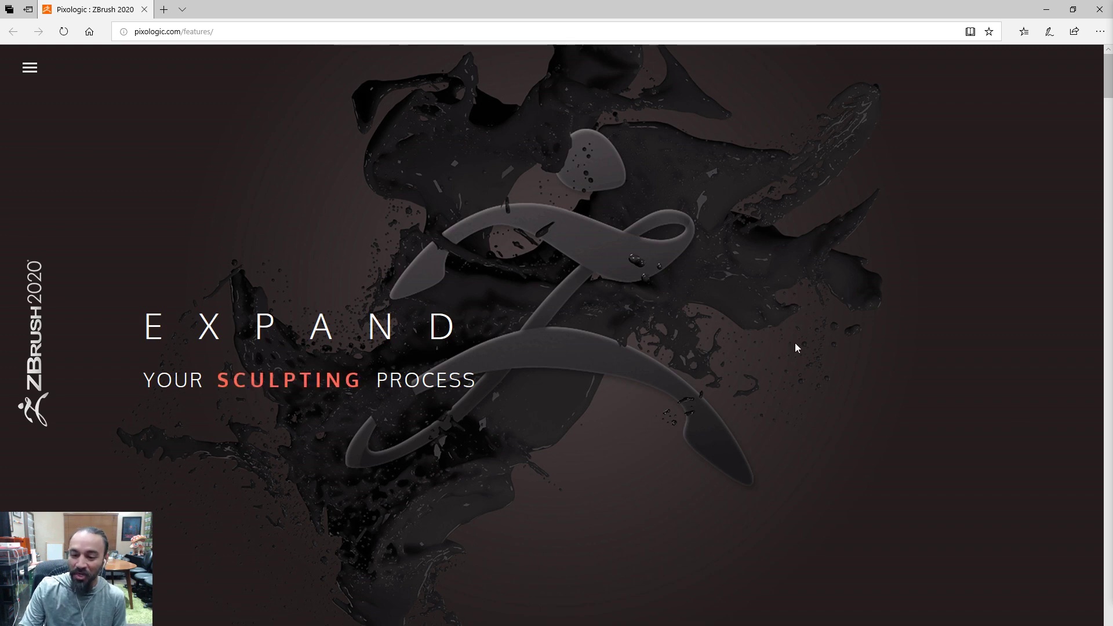
{"action": "scroll", "coordinate": [858, 288], "scroll_direction": "down", "scroll_amount": 2}
{"action": "scroll", "coordinate": [857, 289], "scroll_direction": "down", "scroll_amount": 1}
{"action": "scroll", "coordinate": [858, 288], "scroll_direction": "up", "scroll_amount": 3}
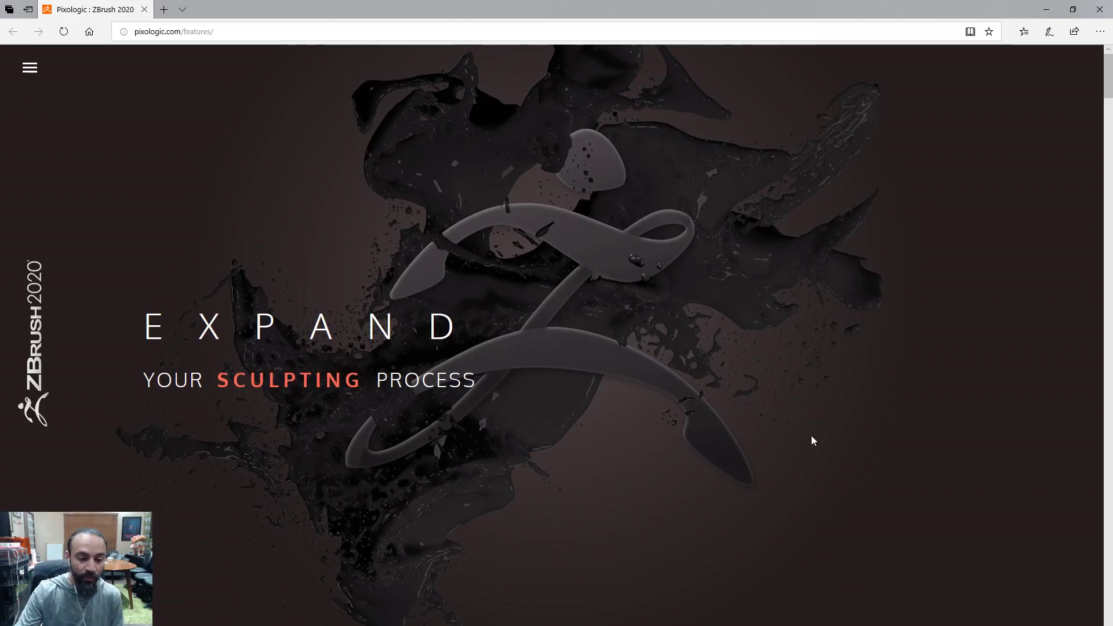
{"action": "scroll", "coordinate": [819, 422], "scroll_direction": "down", "scroll_amount": 8}
{"action": "scroll", "coordinate": [822, 423], "scroll_direction": "up", "scroll_amount": 2}
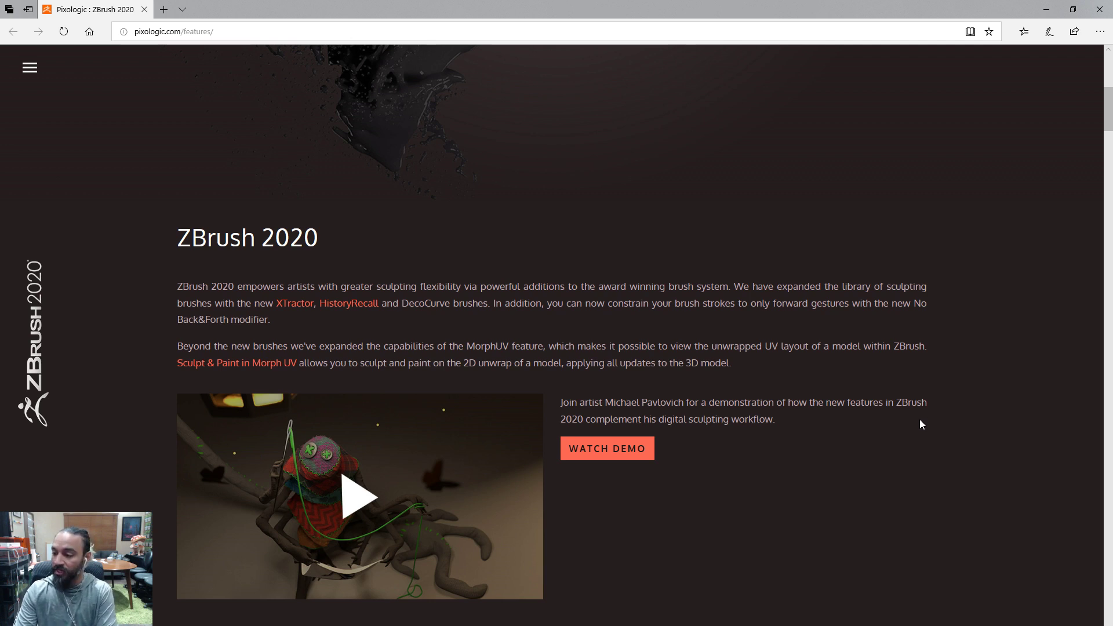
Examine the Sculpt & Paint in Morph UV section and its jacket demonstration on the features page
{"action": "scroll", "coordinate": [983, 385], "scroll_direction": "down", "scroll_amount": 10}
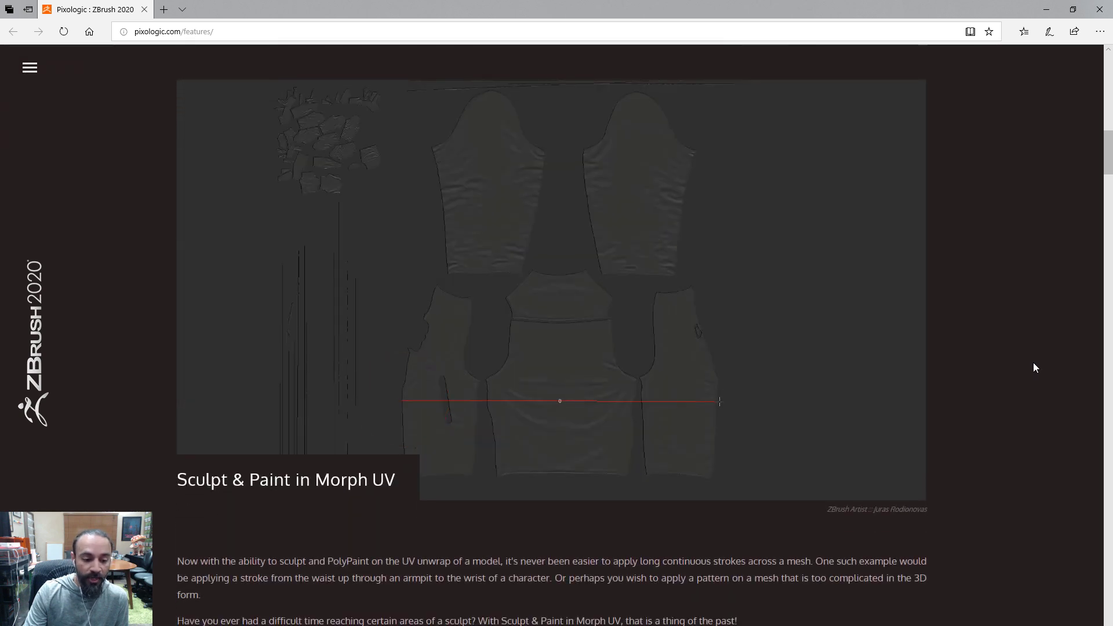
{"action": "scroll", "coordinate": [1033, 368], "scroll_direction": "up", "scroll_amount": 3}
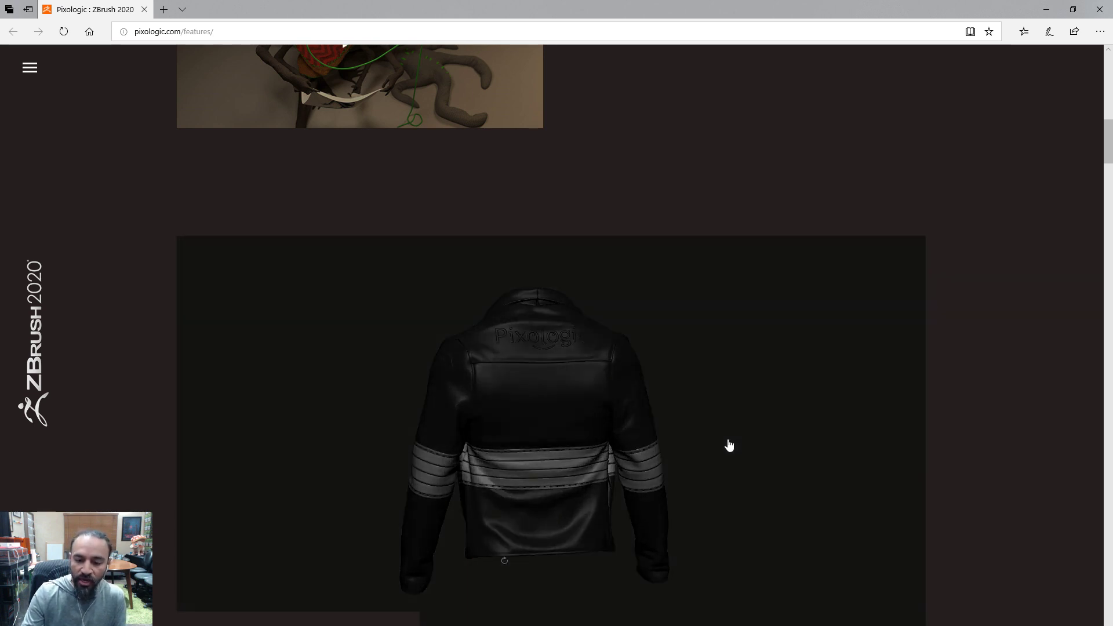
{"action": "scroll", "coordinate": [812, 445], "scroll_direction": "down", "scroll_amount": 3}
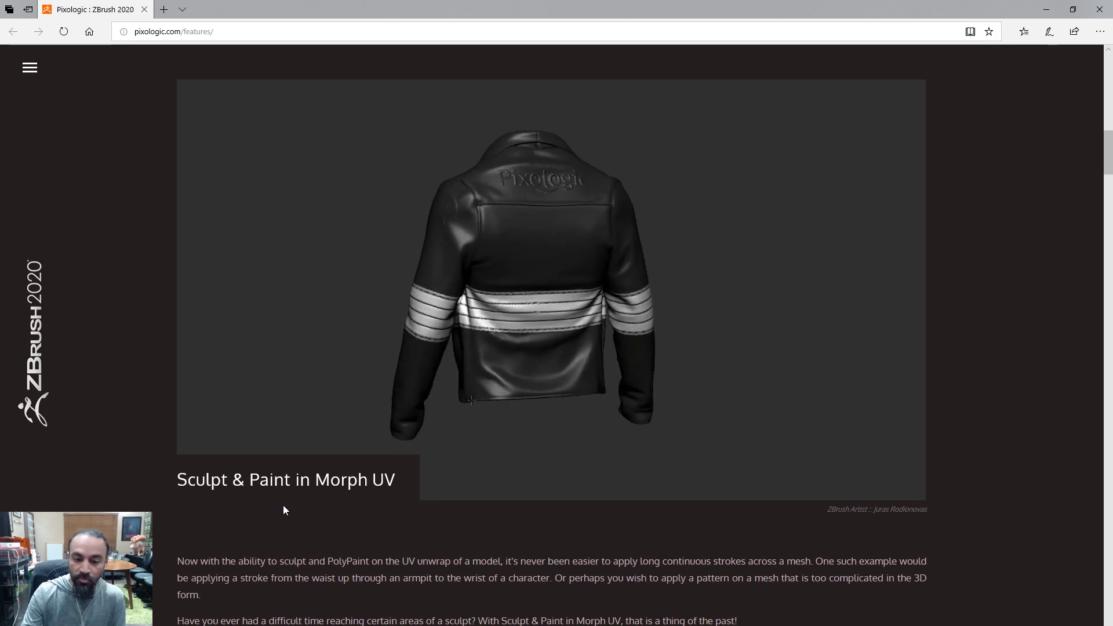
{"action": "scroll", "coordinate": [653, 325], "scroll_direction": "up", "scroll_amount": 3}
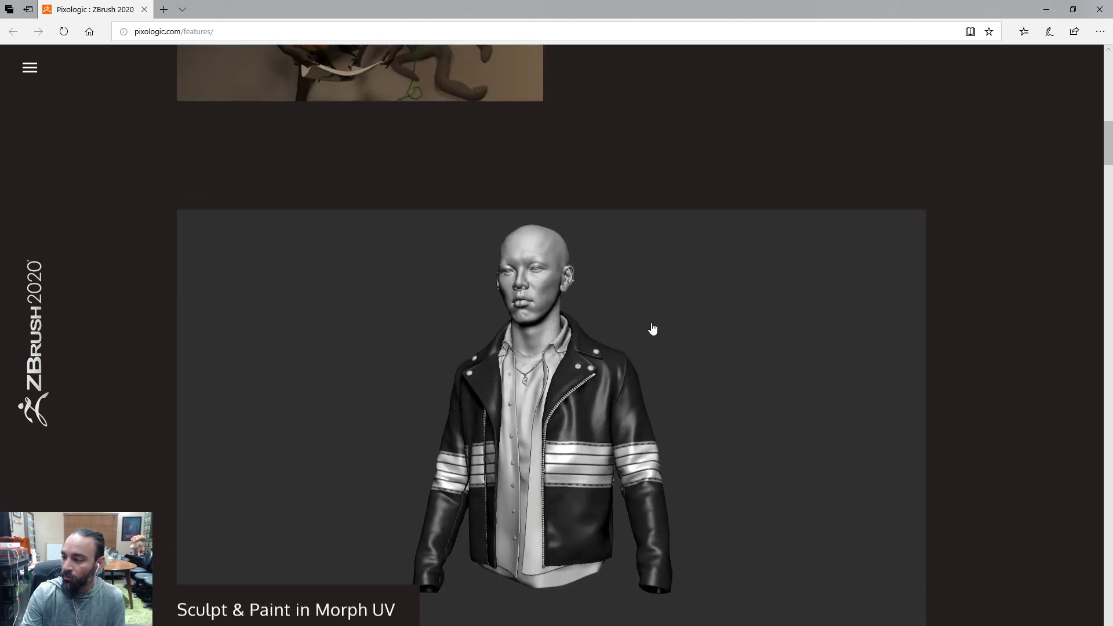
Reread the Sculpt & Paint in Morph UV description and follow its UV-unwrap demonstration clip on the features page
{"action": "scroll", "coordinate": [654, 328], "scroll_direction": "down", "scroll_amount": 3}
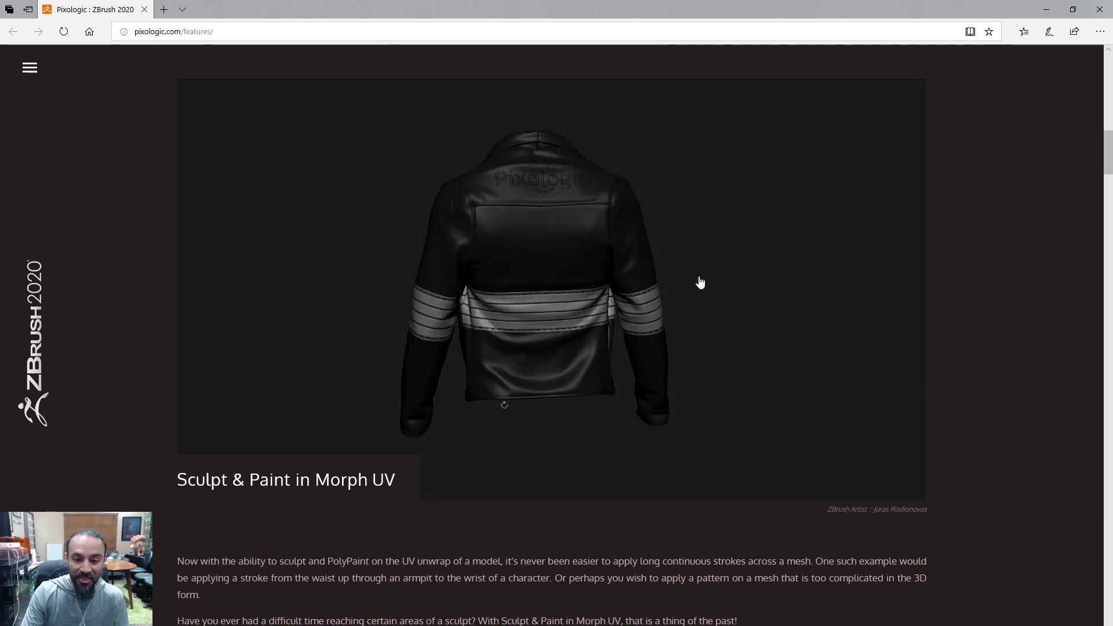
{"action": "scroll", "coordinate": [771, 336], "scroll_direction": "down", "scroll_amount": 3}
{"action": "scroll", "coordinate": [888, 330], "scroll_direction": "down", "scroll_amount": 9}
{"action": "scroll", "coordinate": [888, 331], "scroll_direction": "up", "scroll_amount": 12}
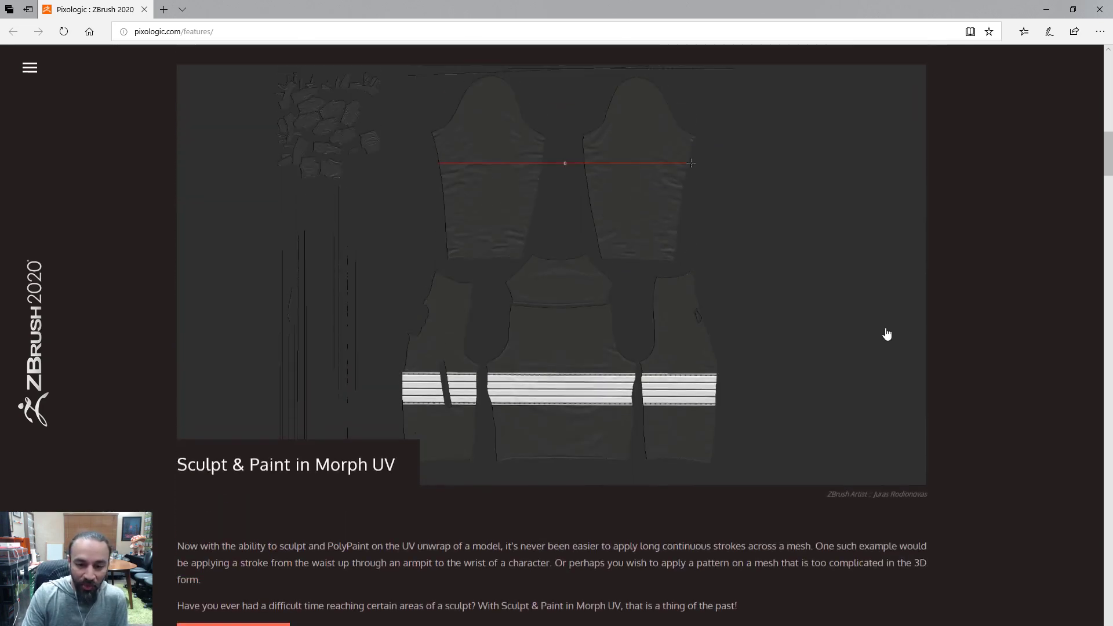
{"action": "scroll", "coordinate": [956, 343], "scroll_direction": "down", "scroll_amount": 10}
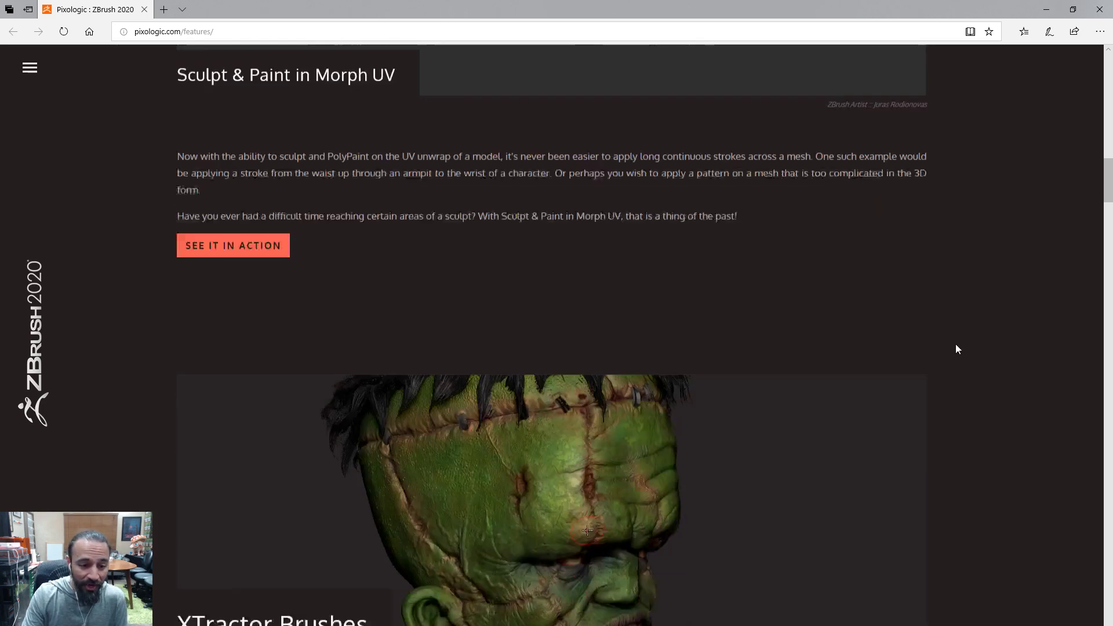
{"action": "scroll", "coordinate": [956, 348], "scroll_direction": "up", "scroll_amount": 5}
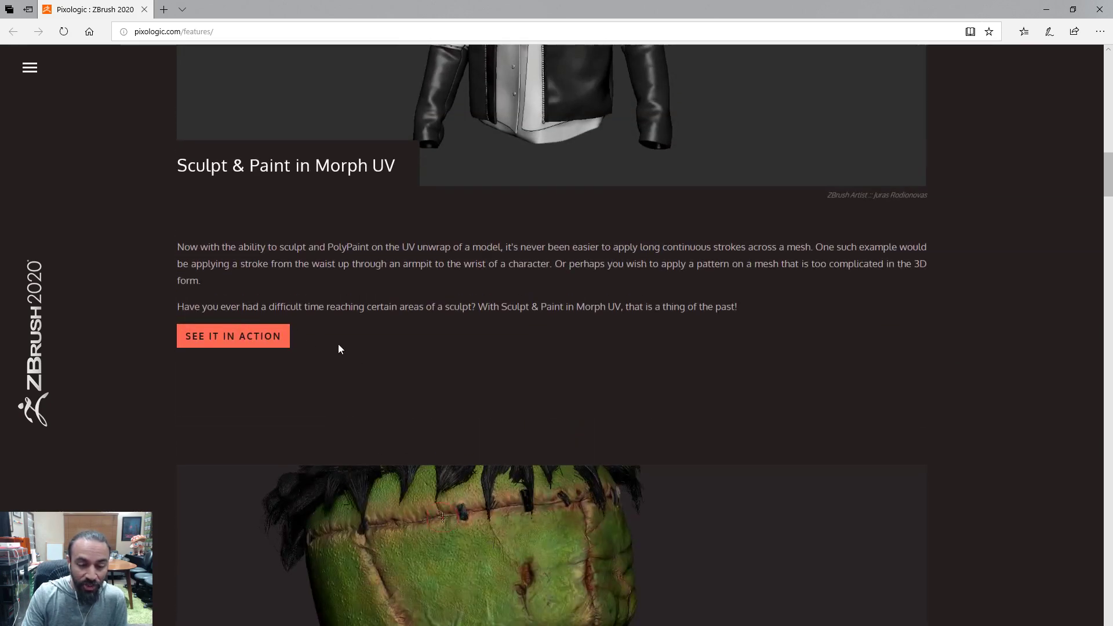
{"action": "scroll", "coordinate": [340, 348], "scroll_direction": "up", "scroll_amount": 5}
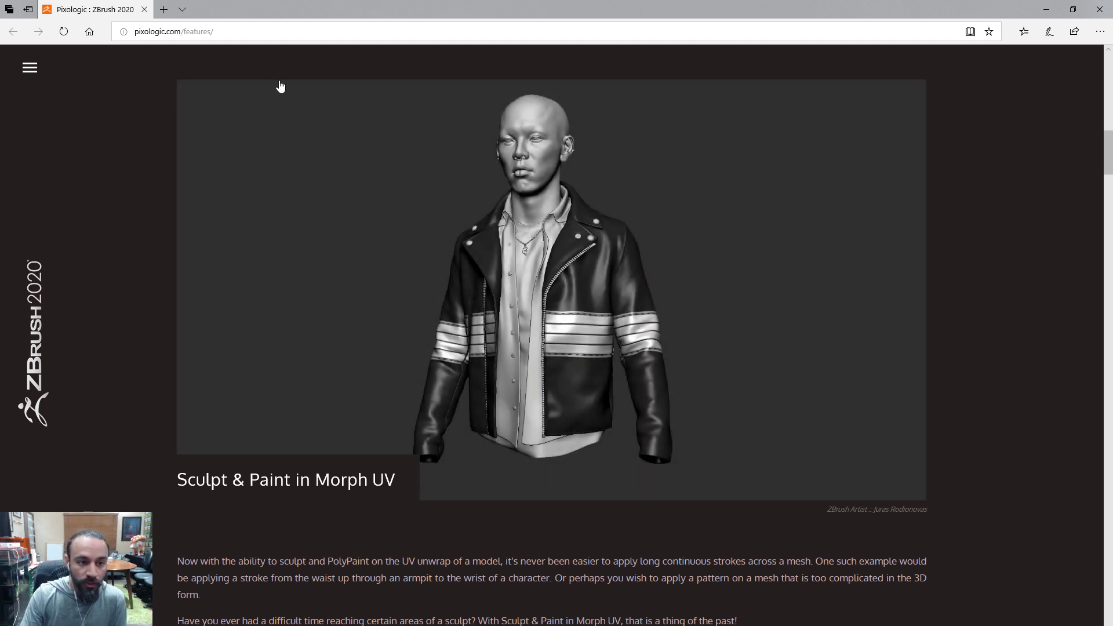
{"action": "left_click", "coordinate": [257, 31]}
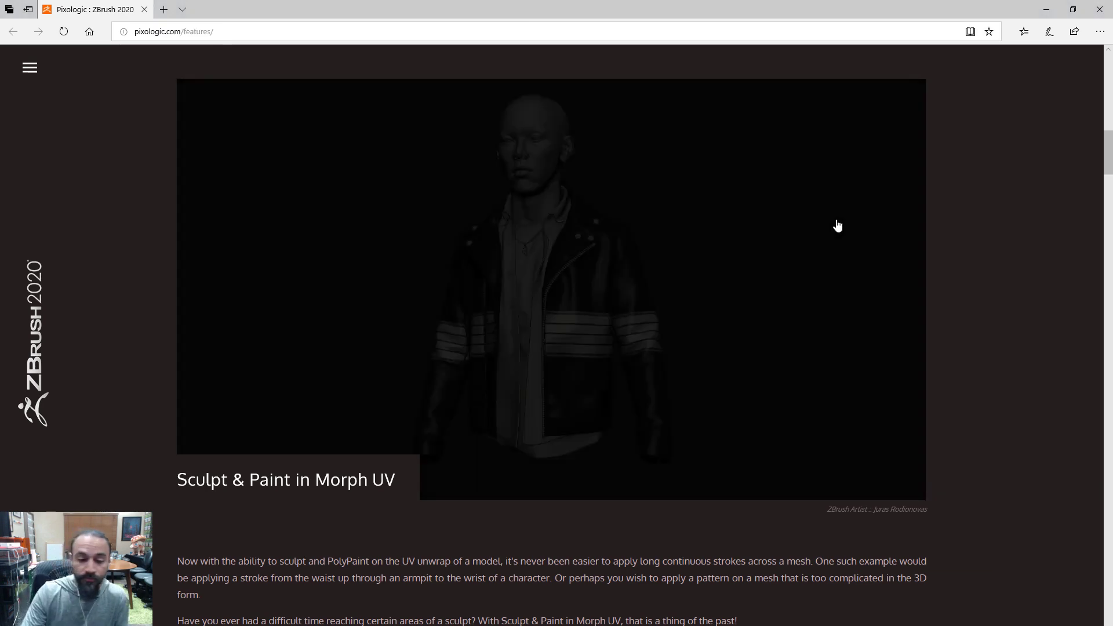
Read the XTractor Brushes and HistoryRecall sections and try the HistoryRecall before-and-after image comparison
{"action": "scroll", "coordinate": [983, 214], "scroll_direction": "down", "scroll_amount": 8}
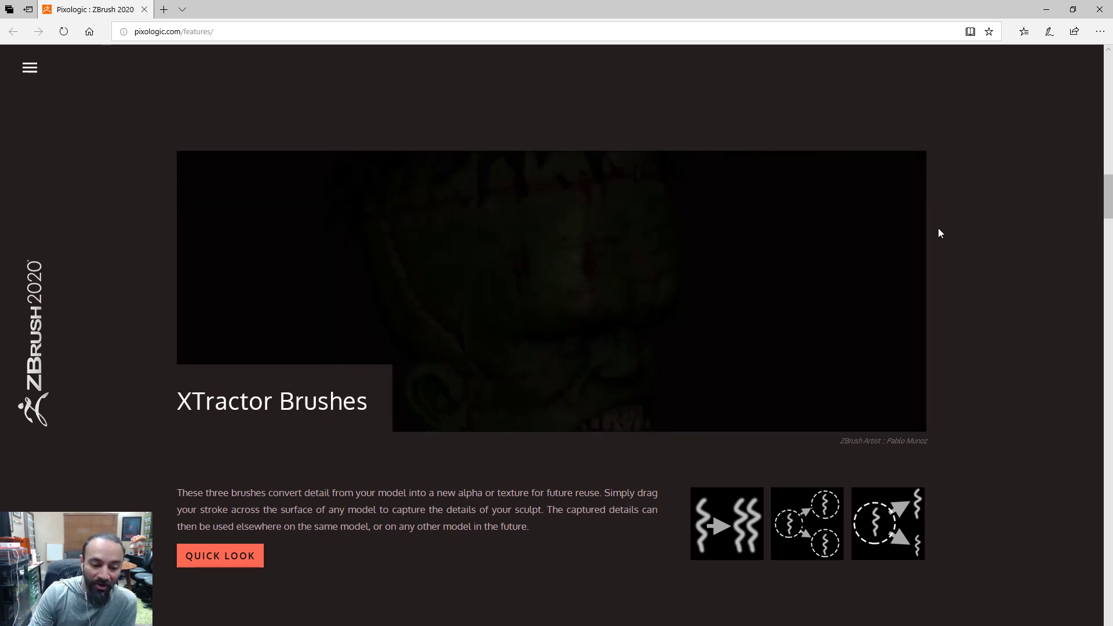
{"action": "scroll", "coordinate": [936, 238], "scroll_direction": "down", "scroll_amount": 8}
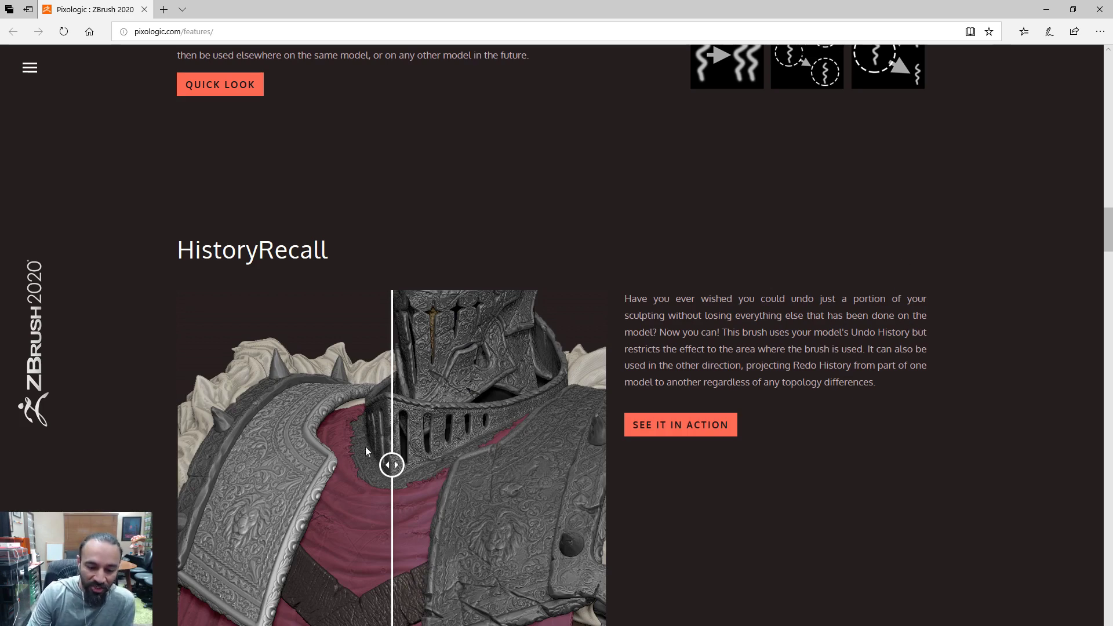
{"action": "scroll", "coordinate": [968, 397], "scroll_direction": "down", "scroll_amount": 3}
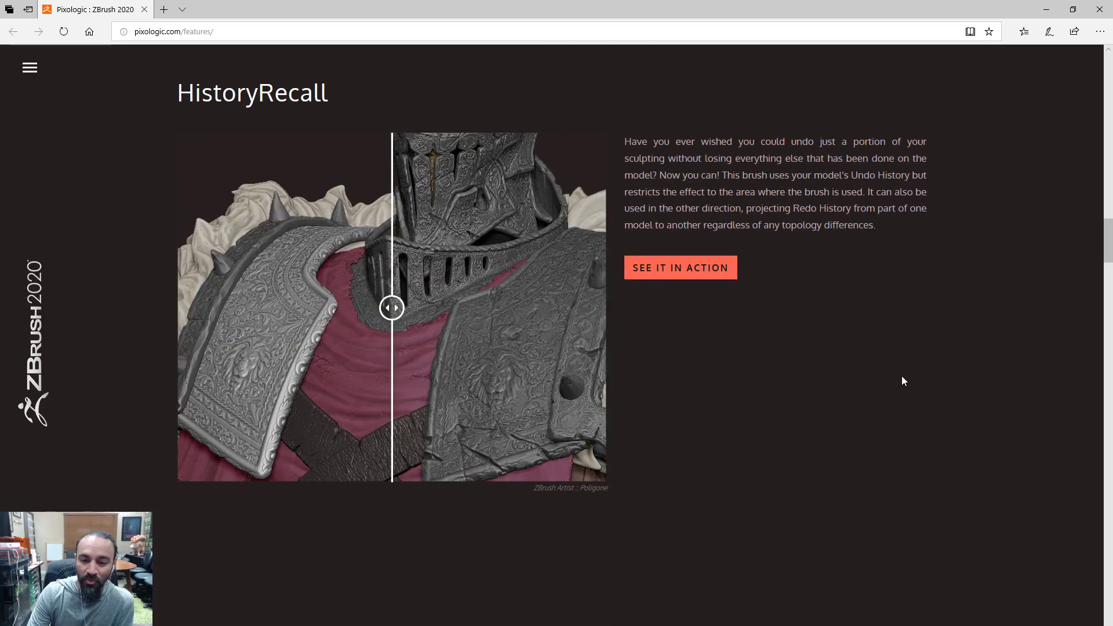
{"action": "left_click_drag", "start_coordinate": [392, 308], "coordinate": [382, 378]}
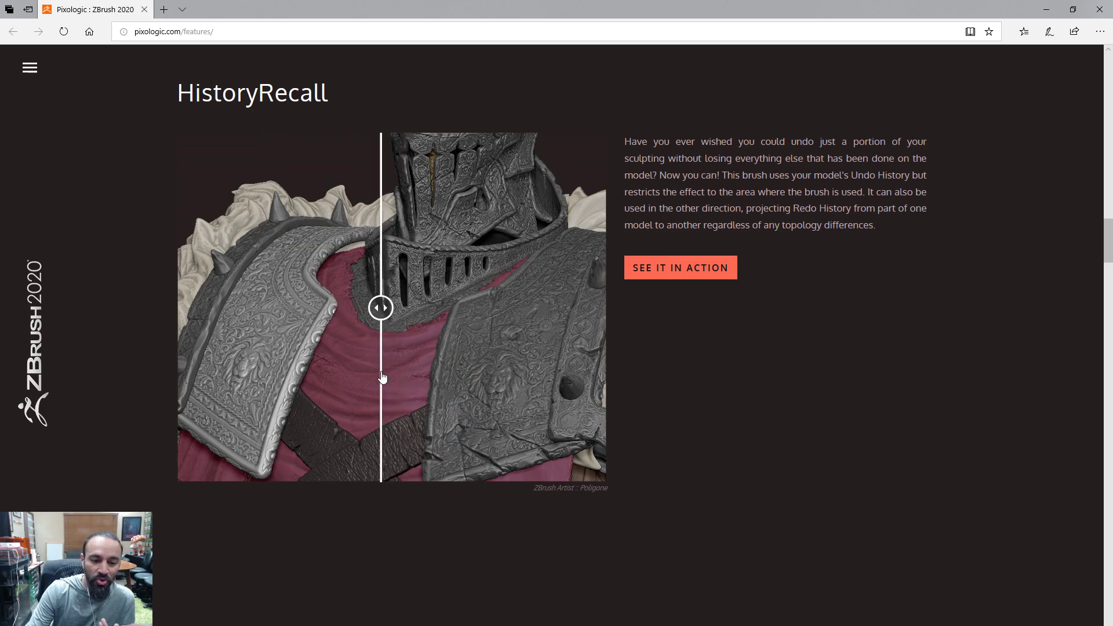
{"action": "left_click_drag", "start_coordinate": [380, 308], "coordinate": [379, 341]}
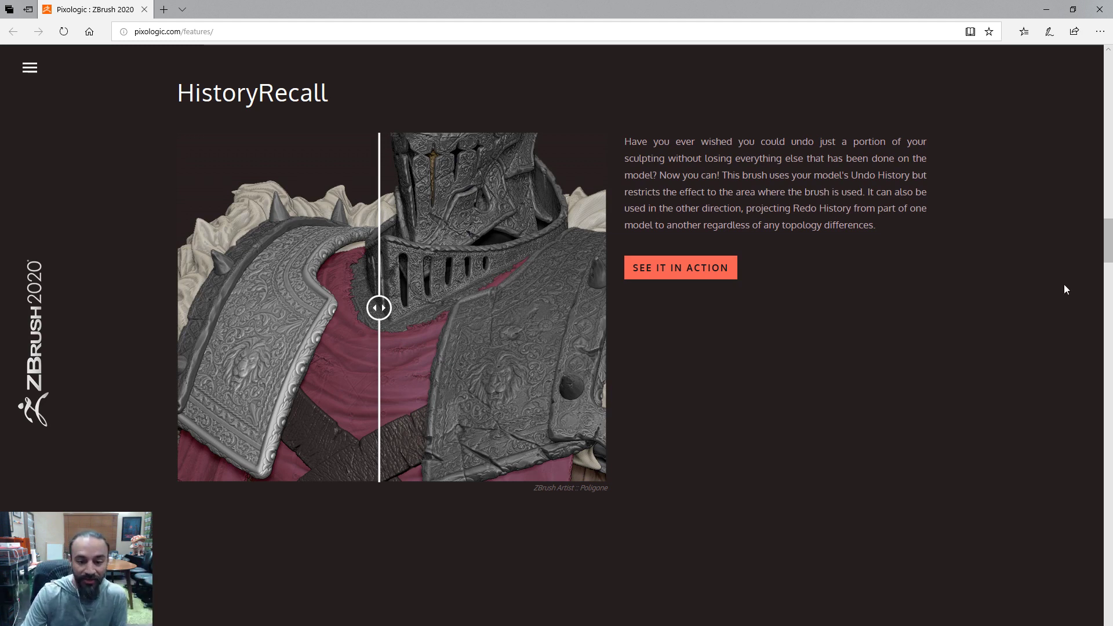
Read the Move Infinite Depth section of the features page
{"action": "scroll", "coordinate": [872, 377], "scroll_direction": "down", "scroll_amount": 8}
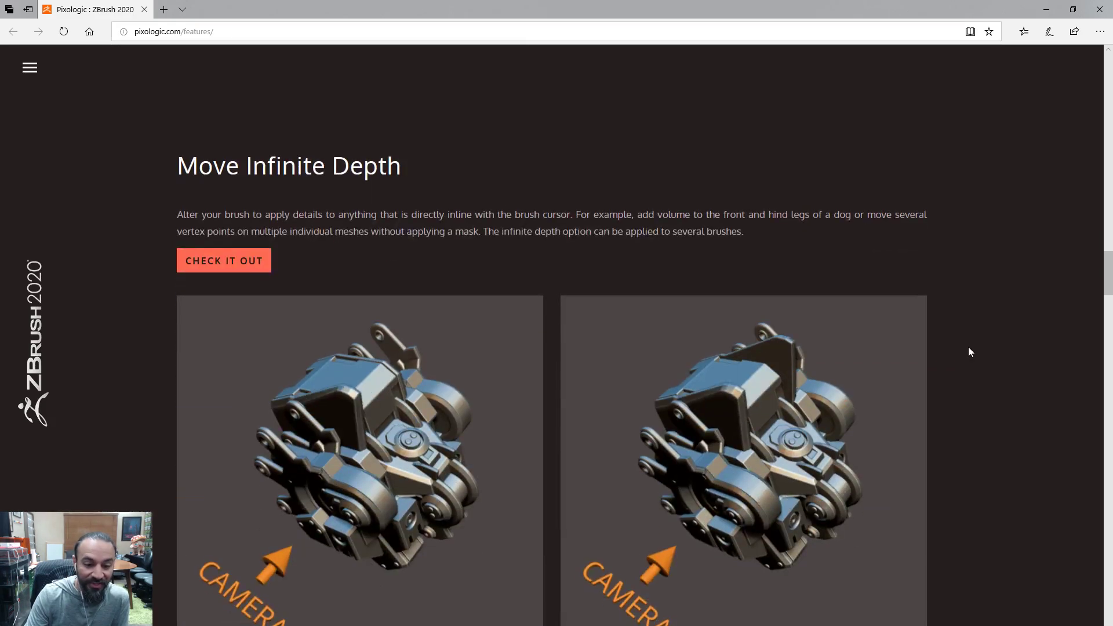
{"action": "scroll", "coordinate": [968, 339], "scroll_direction": "down", "scroll_amount": 3}
{"action": "scroll", "coordinate": [955, 342], "scroll_direction": "up", "scroll_amount": 3}
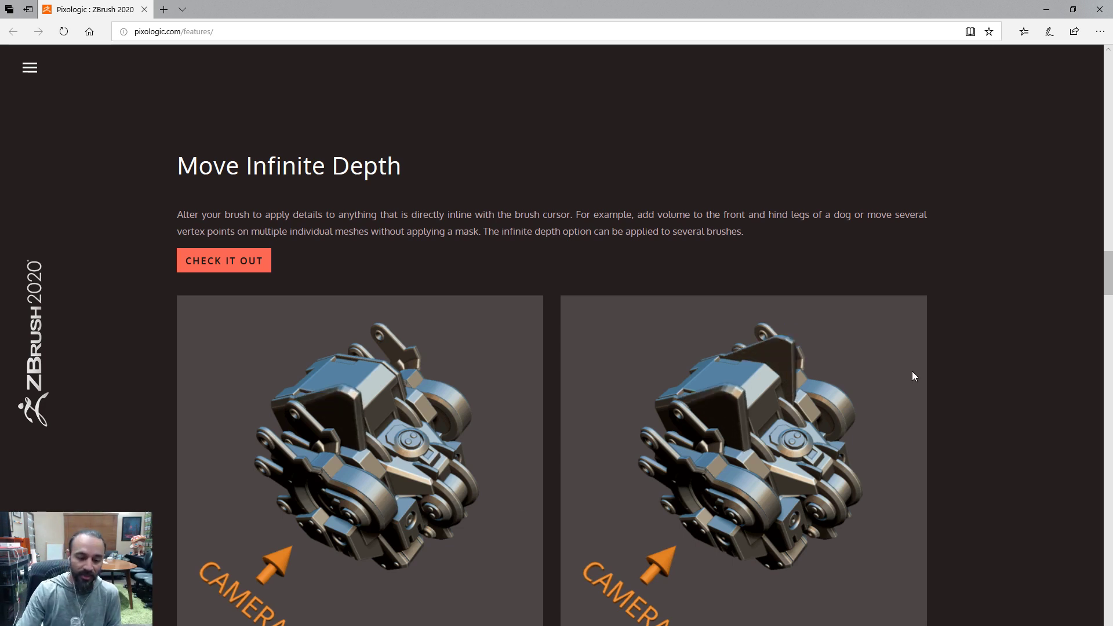
Switch to ZBrush and select the MoveInfiniteDepth sculpting brush
{"action": "key", "text": "alt+Tab"}
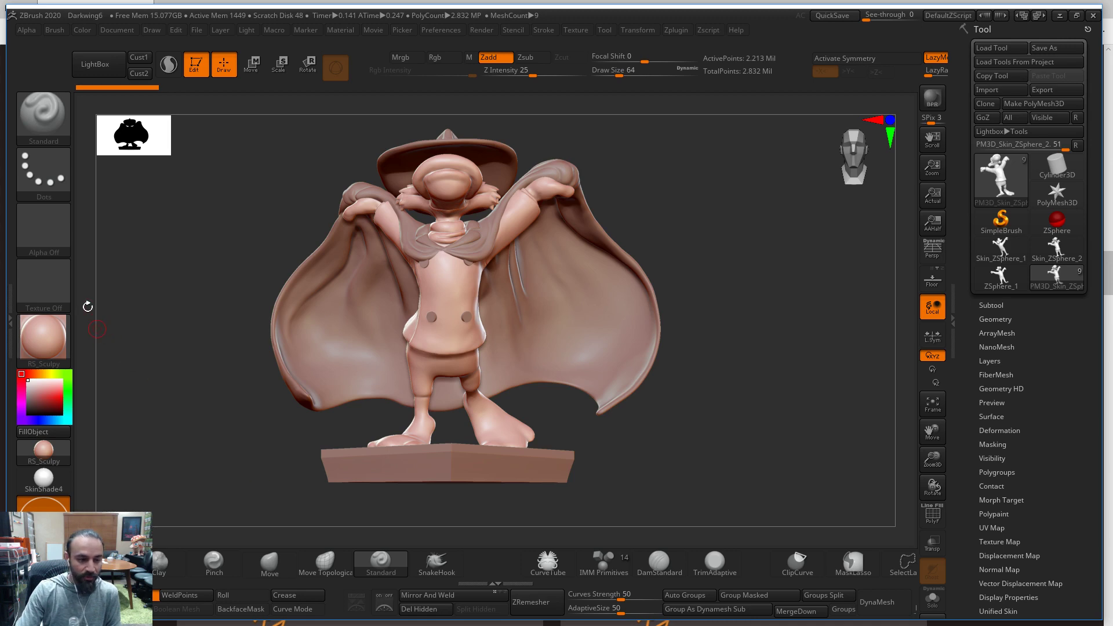
{"action": "left_click_drag", "start_coordinate": [120, 200], "coordinate": [148, 221]}
{"action": "key", "text": "b"}
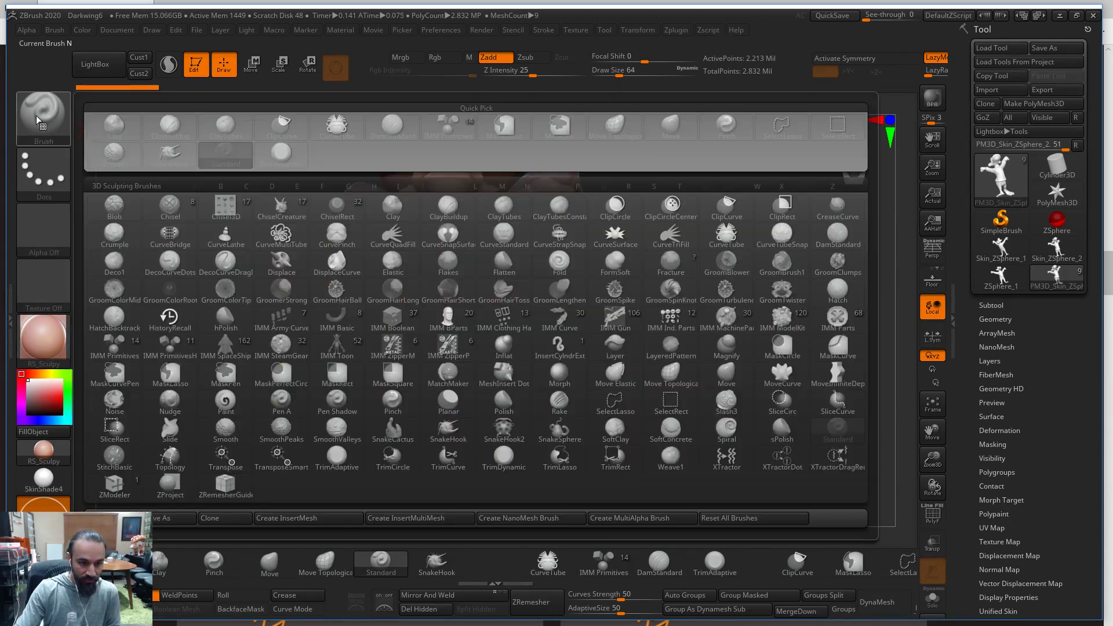
{"action": "key", "text": "m"}
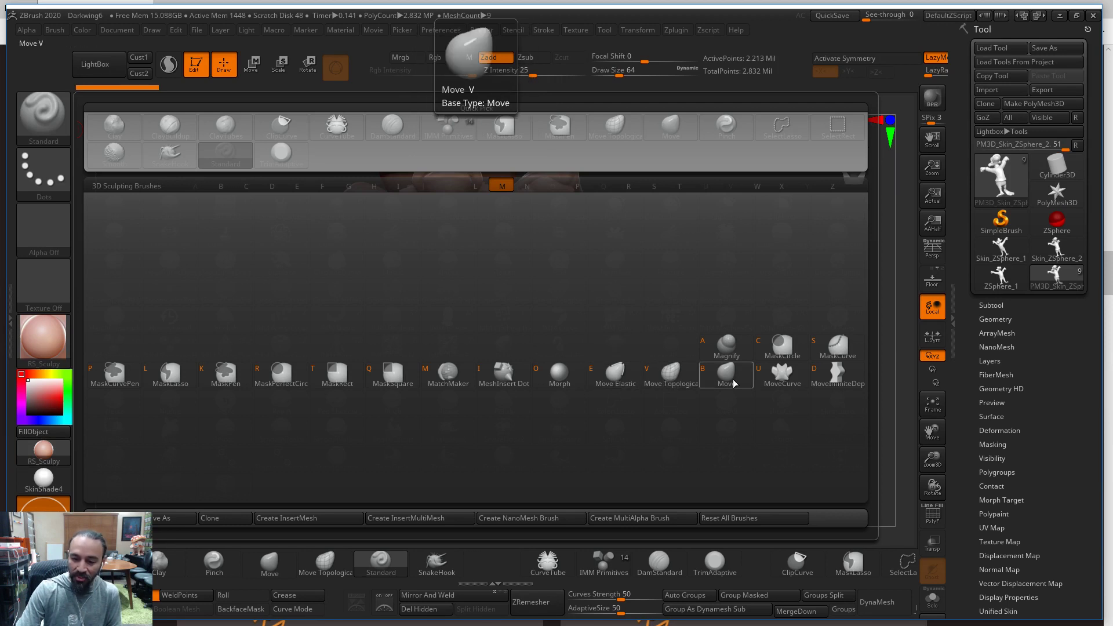
{"action": "left_click", "coordinate": [832, 381]}
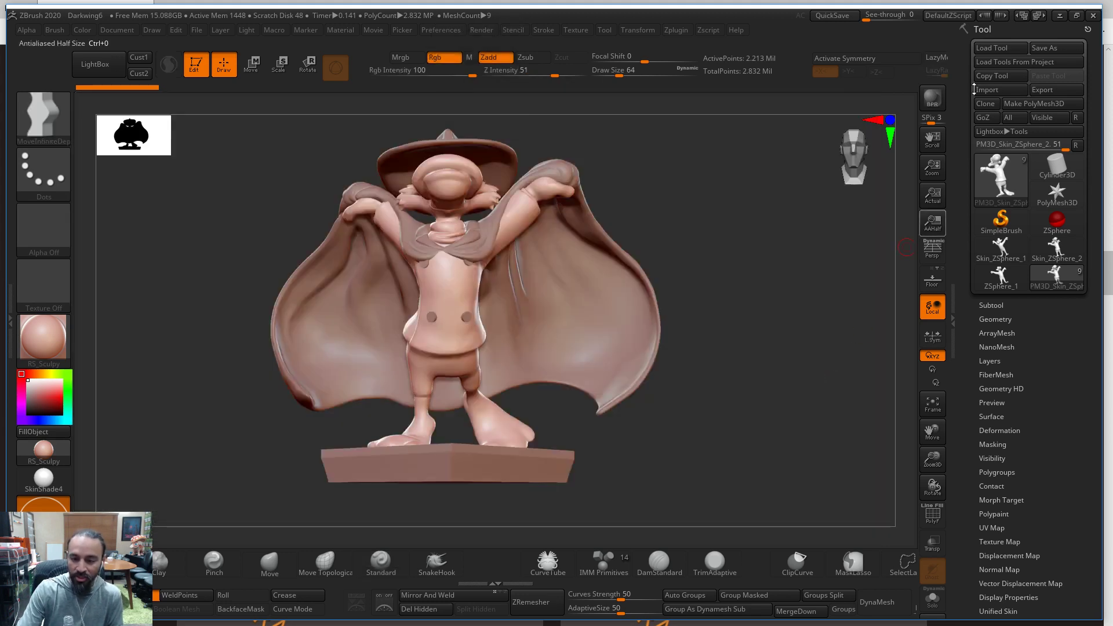
Return to the browser and compare the two camera demonstrations of Move Infinite Depth
{"action": "left_click", "coordinate": [1060, 16]}
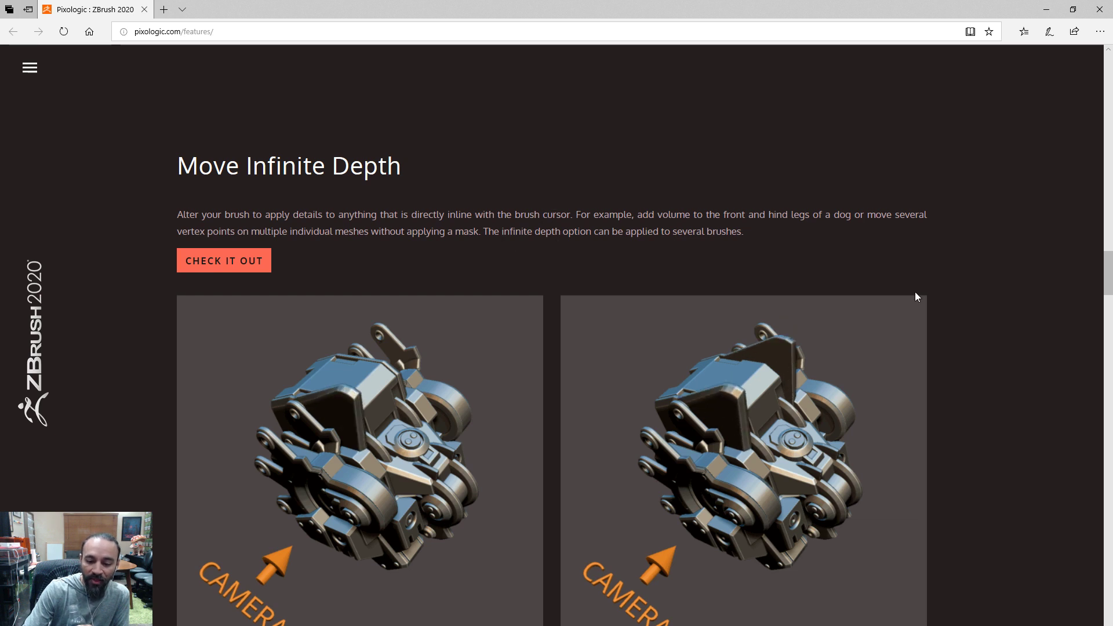
{"action": "scroll", "coordinate": [916, 295], "scroll_direction": "down", "scroll_amount": 3}
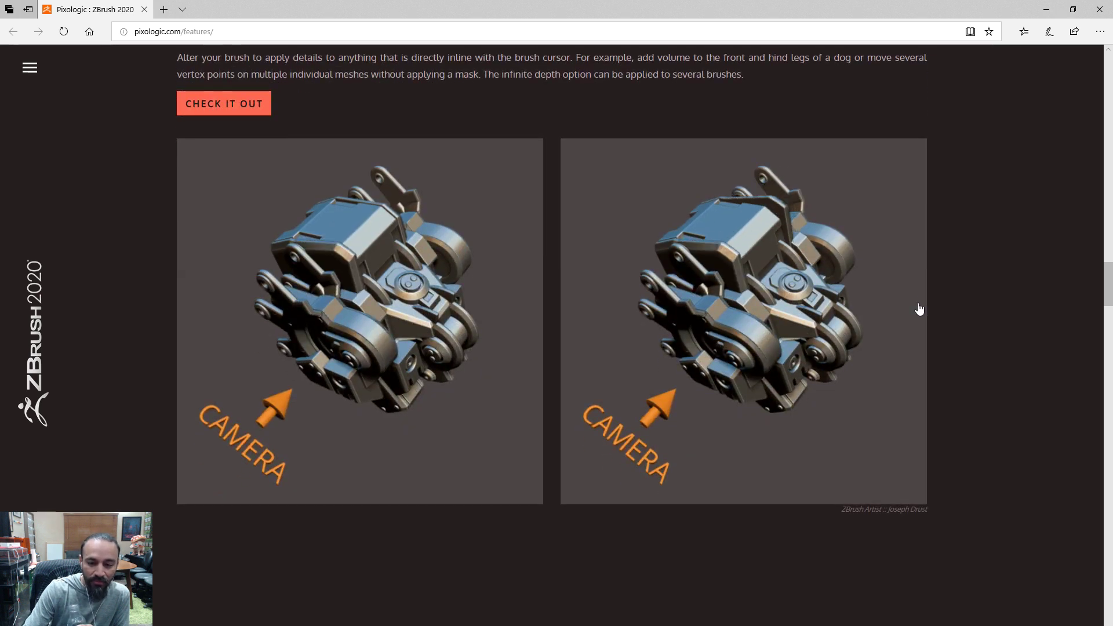
{"action": "scroll", "coordinate": [927, 311], "scroll_direction": "up", "scroll_amount": 3}
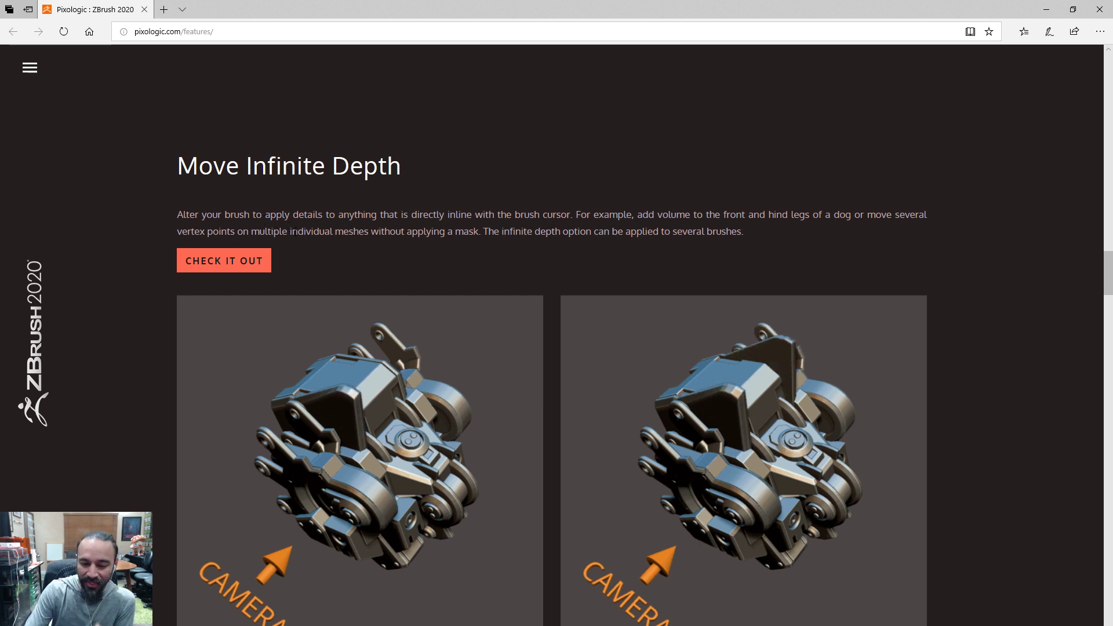
Switch back to ZBrush, turn the sculpt to a side view and expand its subtool list
{"action": "key", "text": "alt+Tab"}
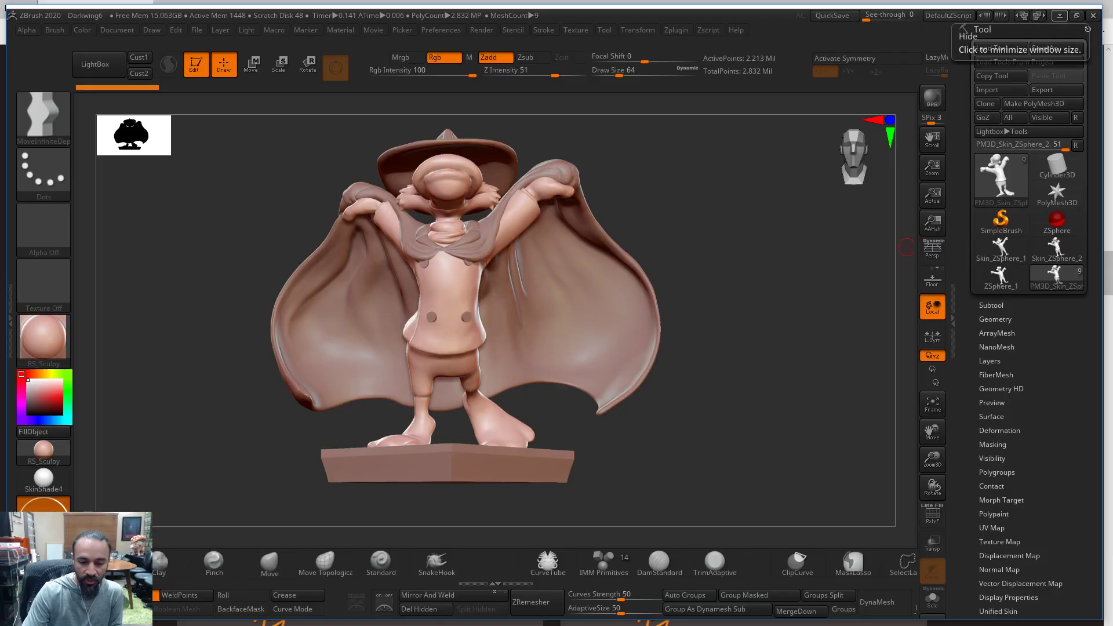
{"action": "left_click_drag", "start_coordinate": [744, 396], "coordinate": [899, 352]}
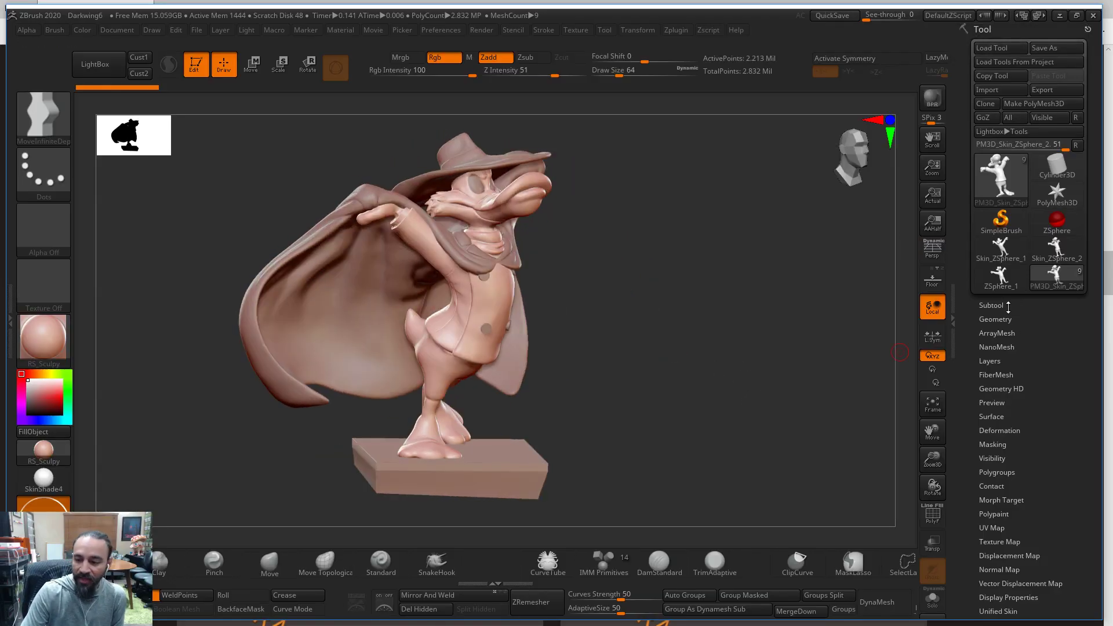
{"action": "left_click", "coordinate": [992, 305]}
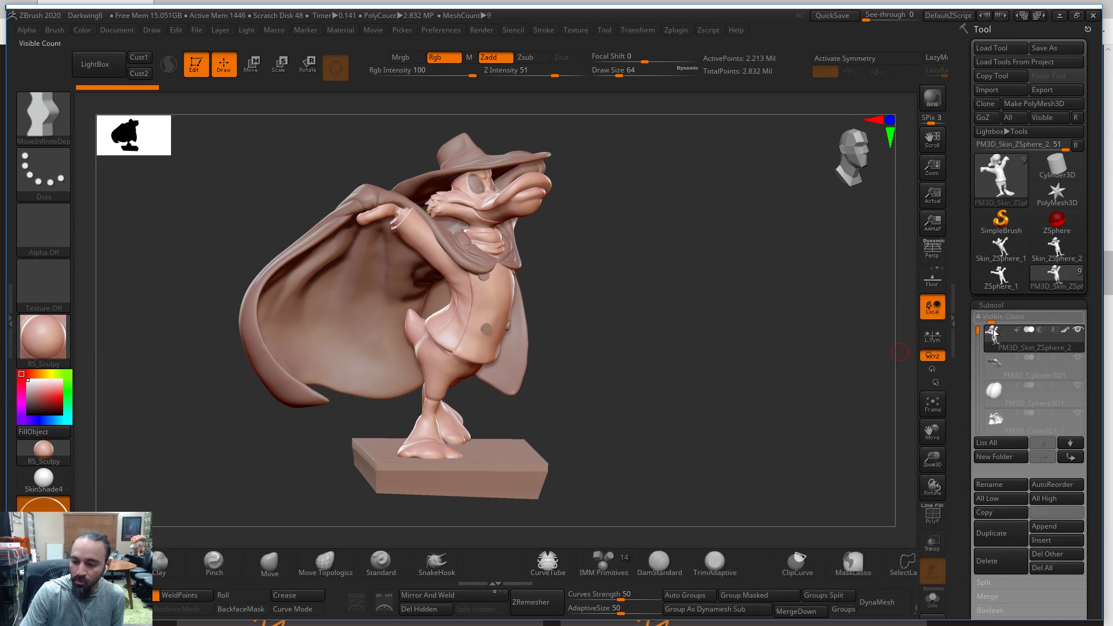
{"action": "mouse_move", "coordinate": [994, 334]}
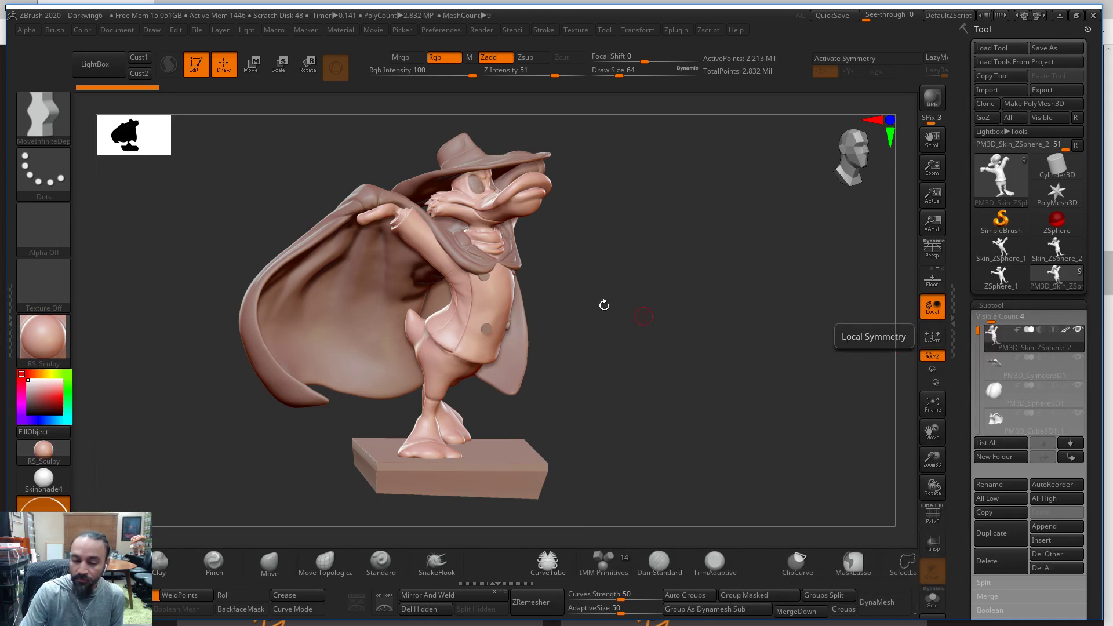
Enlarge the draw size to about 358, try pulling the duck's chest forward from the side, and undo the stroke
{"action": "key", "text": "s"}
{"action": "left_click", "coordinate": [523, 314]}
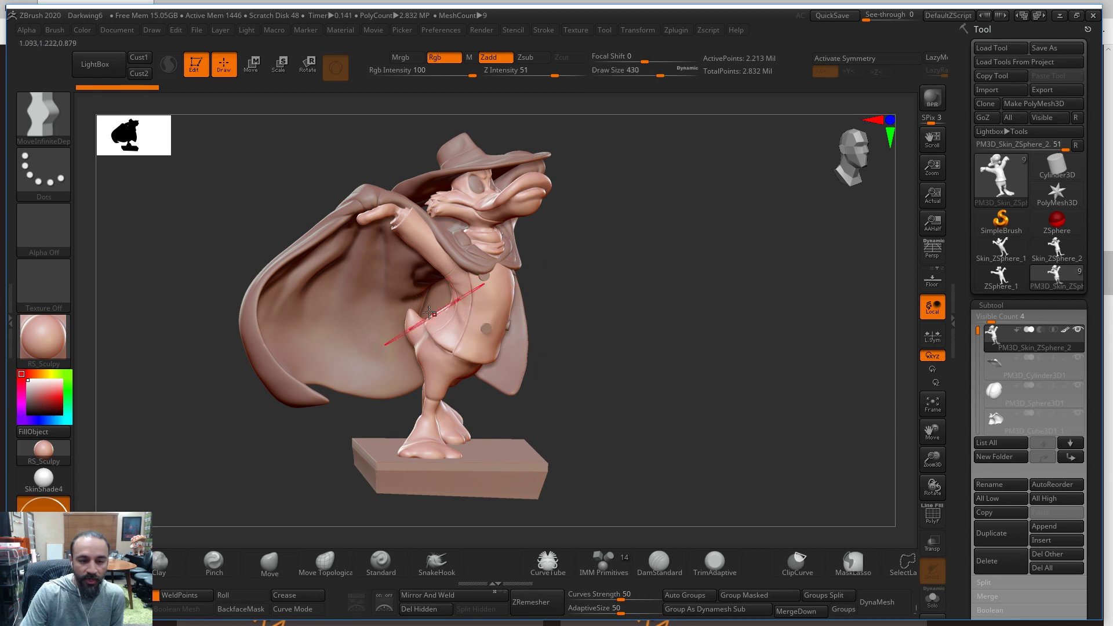
{"action": "left_click_drag", "start_coordinate": [505, 293], "coordinate": [577, 294]}
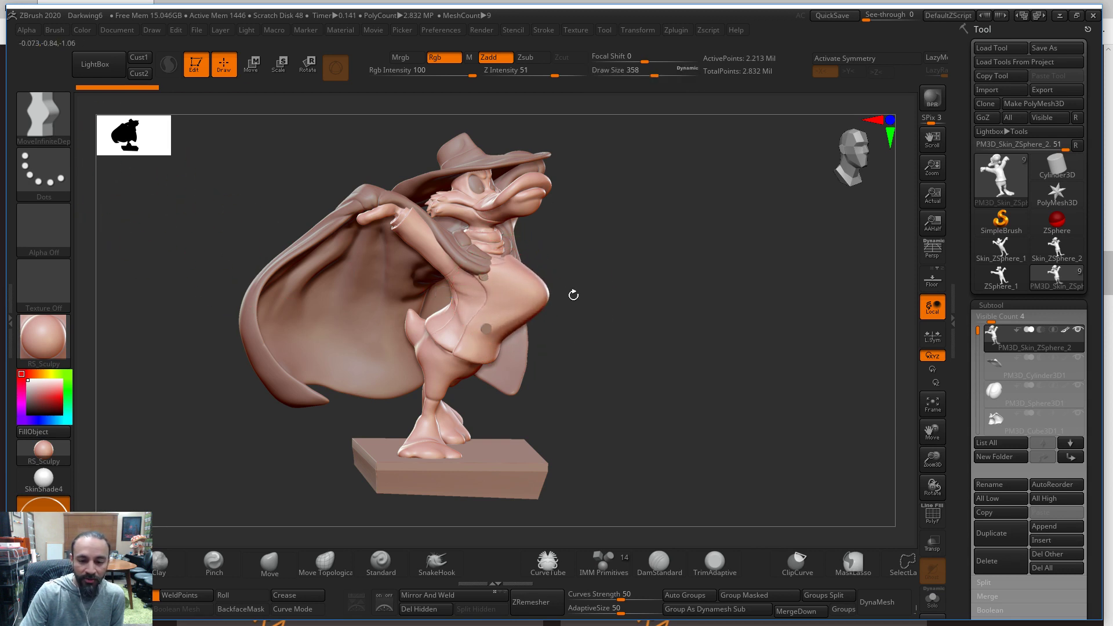
{"action": "key", "text": "ctrl+z"}
Try moving the duck's tail and legs with the infinite depth brush and undo the strokes
{"action": "left_click_drag", "start_coordinate": [549, 261], "coordinate": [397, 330]}
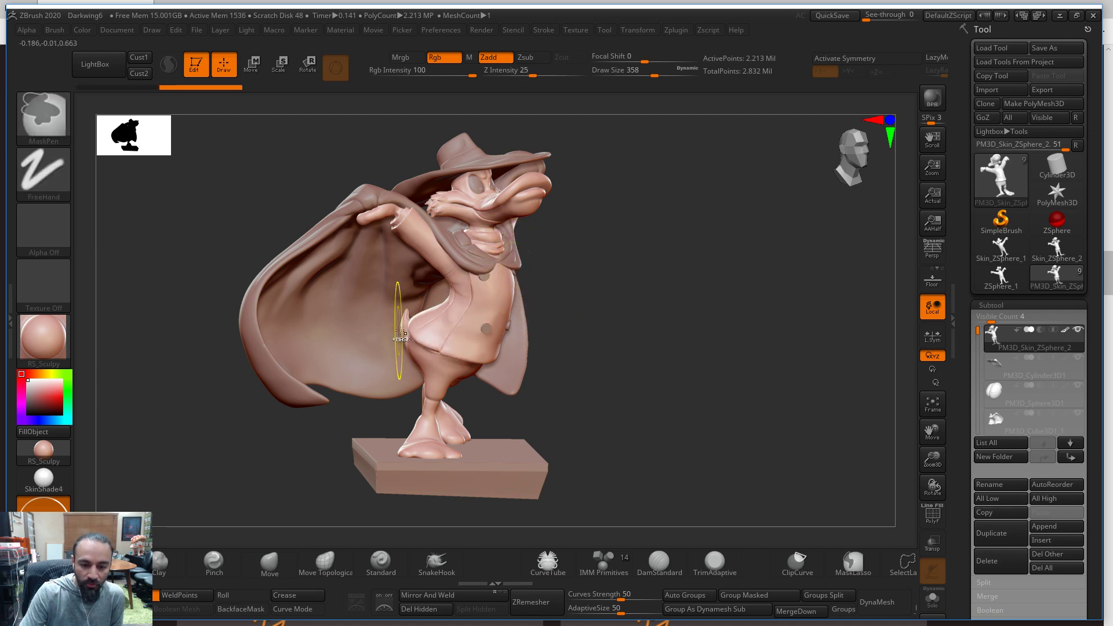
{"action": "key", "text": "ctrl+z"}
{"action": "left_click_drag", "start_coordinate": [432, 399], "coordinate": [516, 401]}
{"action": "key", "text": "ctrl+z"}
{"action": "key", "text": "ctrl+z"}
{"action": "key", "text": "ctrl+z"}
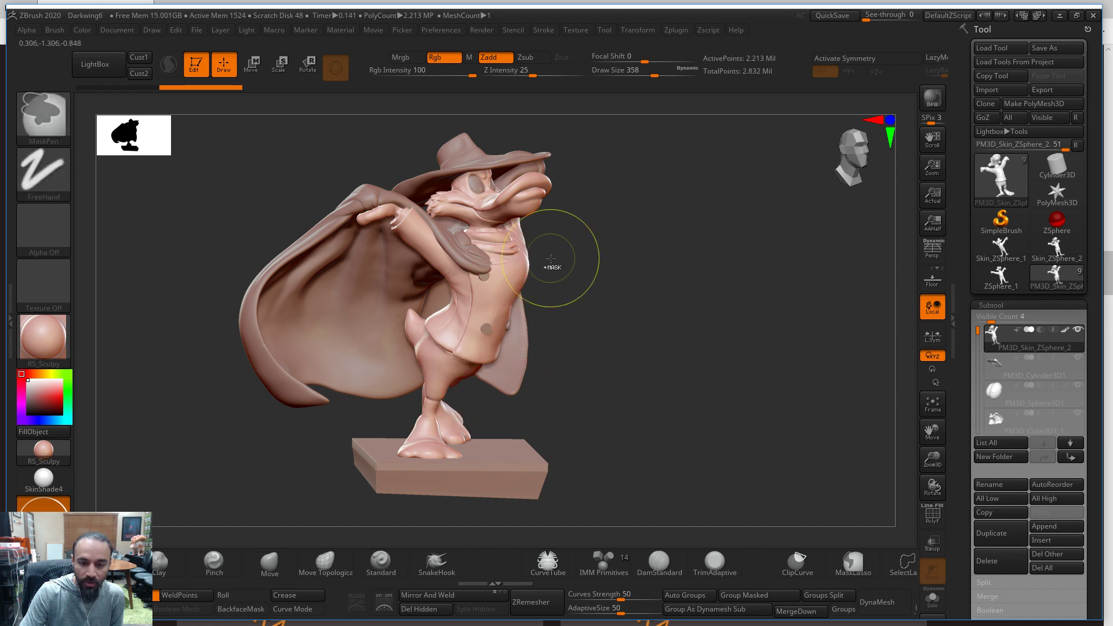
Try reshaping the upper chest and collar with the infinite depth brush, inspect the opposite side, and undo the changes
{"action": "left_click_drag", "start_coordinate": [608, 310], "coordinate": [497, 263]}
{"action": "left_click_drag", "start_coordinate": [482, 206], "coordinate": [541, 202]}
{"action": "key", "text": "ctrl+z"}
{"action": "key", "text": "ctrl+z"}
{"action": "key", "text": "ctrl+z"}
{"action": "key", "text": "ctrl+z"}
{"action": "key", "text": "ctrl+z"}
{"action": "key", "text": "ctrl+z"}
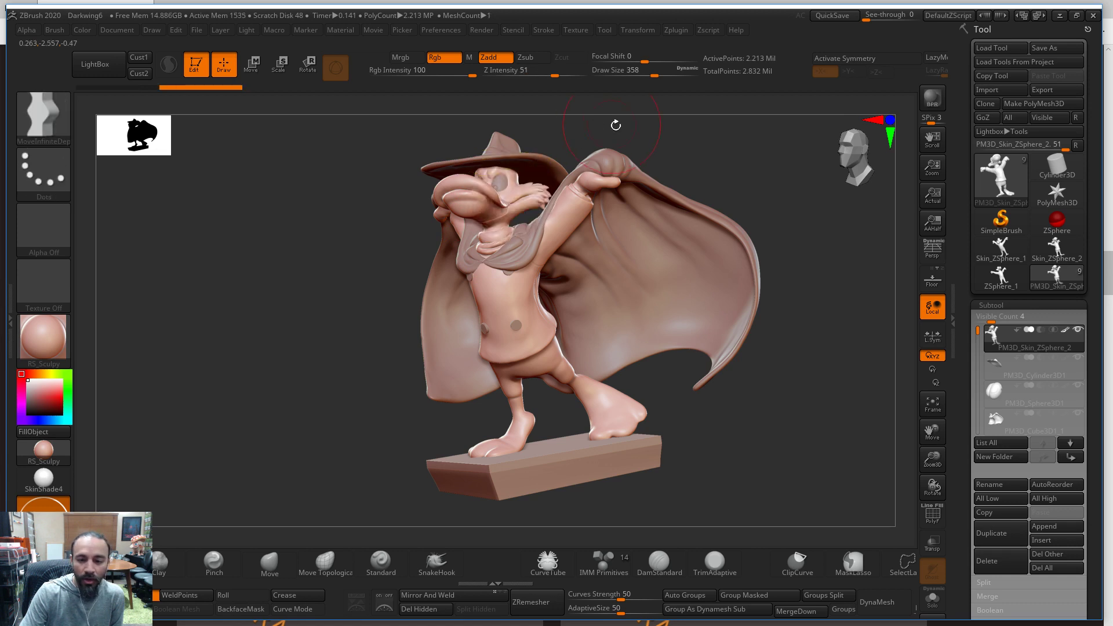
Test the infinite depth brush on the raised hand and wrist in a close side view and revert the changes
{"action": "left_click_drag", "start_coordinate": [611, 122], "coordinate": [666, 129]}
{"action": "left_click_drag", "start_coordinate": [693, 166], "coordinate": [695, 228], "text": "alt"}
{"action": "key", "text": "ctrl+shift+z"}
{"action": "key", "text": "ctrl+shift+z"}
{"action": "key", "text": "ctrl+shift+z"}
{"action": "key", "text": "ctrl+shift+z"}
{"action": "key", "text": "ctrl+shift+z"}
{"action": "key", "text": "ctrl+shift+z"}
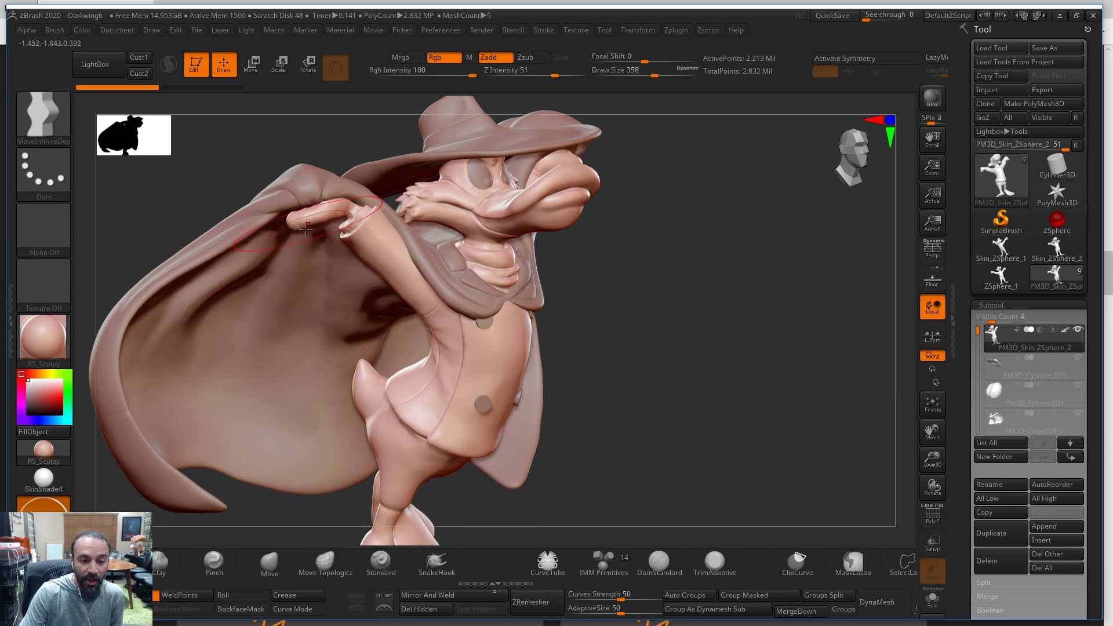
Reduce the draw size to about 257 and try pulling the sleeve cuff and cheek feathers, reverting the test strokes
{"action": "key", "text": "s"}
{"action": "left_click", "coordinate": [400, 268]}
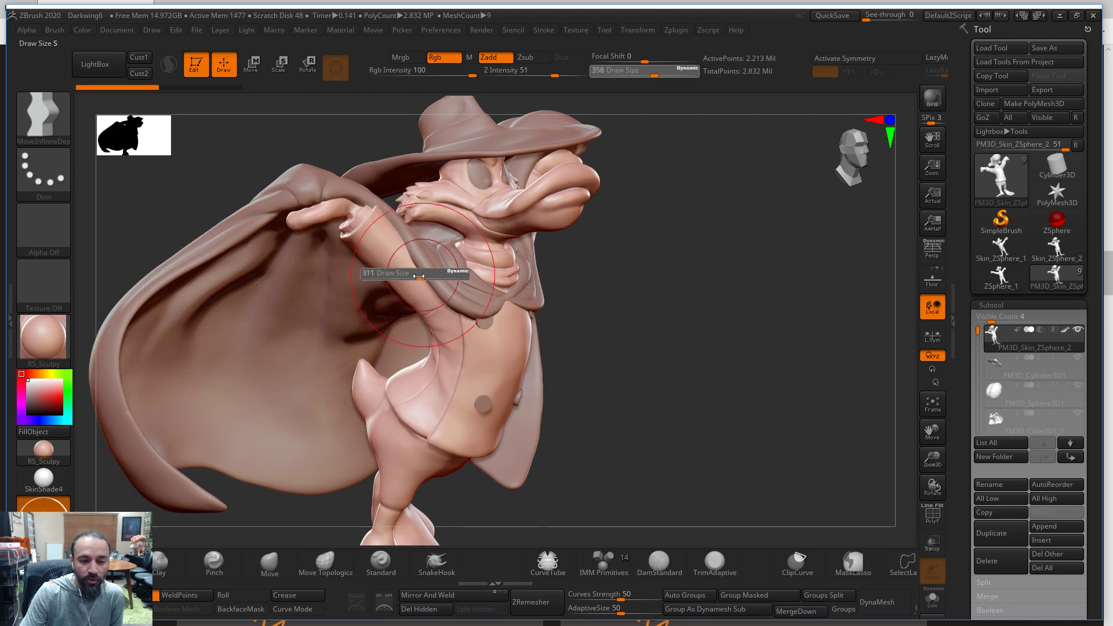
{"action": "key", "text": "ctrl+z"}
{"action": "key", "text": "ctrl+shift+z"}
{"action": "key", "text": "ctrl+shift+z"}
{"action": "key", "text": "ctrl+shift+z"}
{"action": "key", "text": "ctrl+shift+z"}
{"action": "key", "text": "ctrl+shift+z"}
{"action": "key", "text": "ctrl+shift+z"}
{"action": "key", "text": "ctrl+shift+z"}
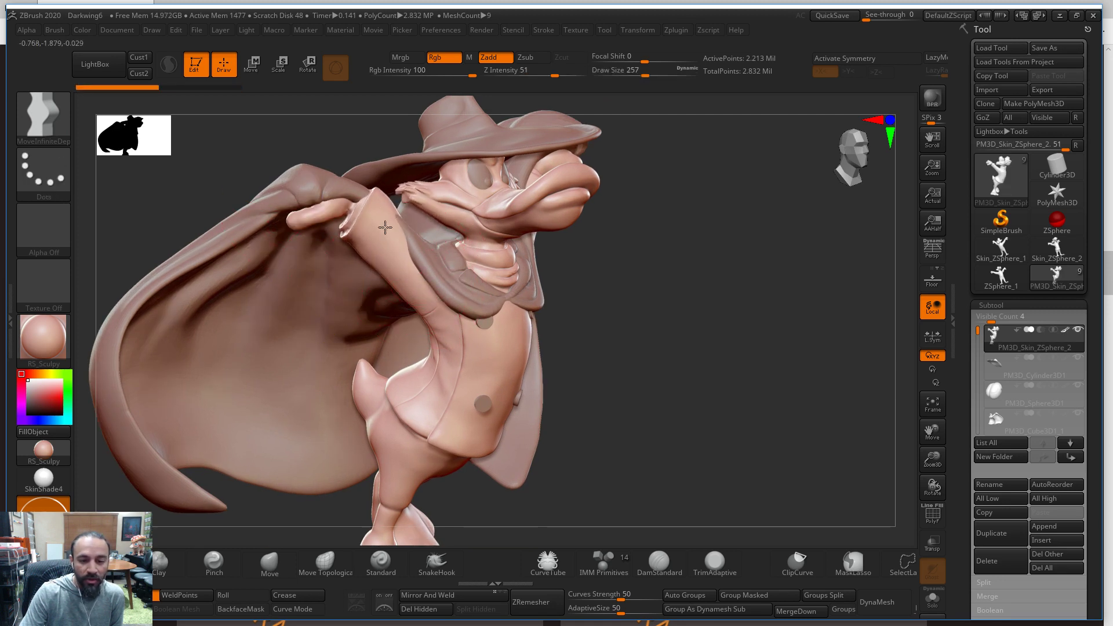
{"action": "key", "text": "ctrl+shift+z"}
{"action": "key", "text": "ctrl+shift+z"}
{"action": "key", "text": "ctrl+shift+z"}
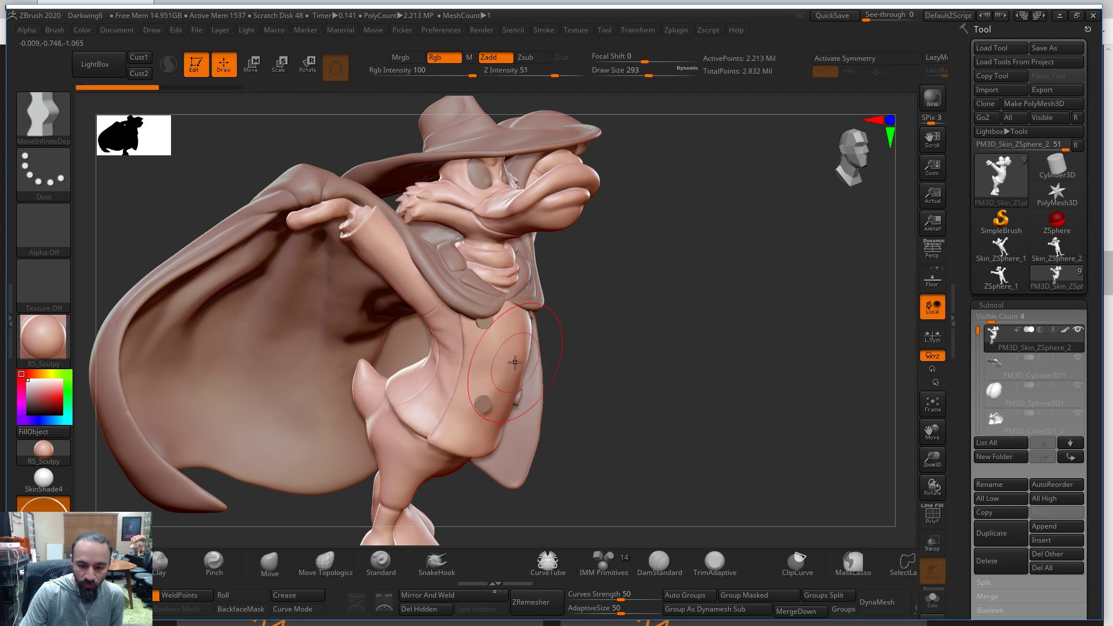
Set the draw size to 94, try pulling a small bump out of the vest's chest, and undo it
{"action": "key", "text": "ctrl+z"}
{"action": "key", "text": "ctrl+z"}
{"action": "key", "text": "ctrl+z"}
{"action": "key", "text": "ctrl+z"}
{"action": "key", "text": "ctrl+shift+z"}
{"action": "left_click_drag", "start_coordinate": [676, 405], "coordinate": [719, 408]}
{"action": "key", "text": "ctrl+z"}
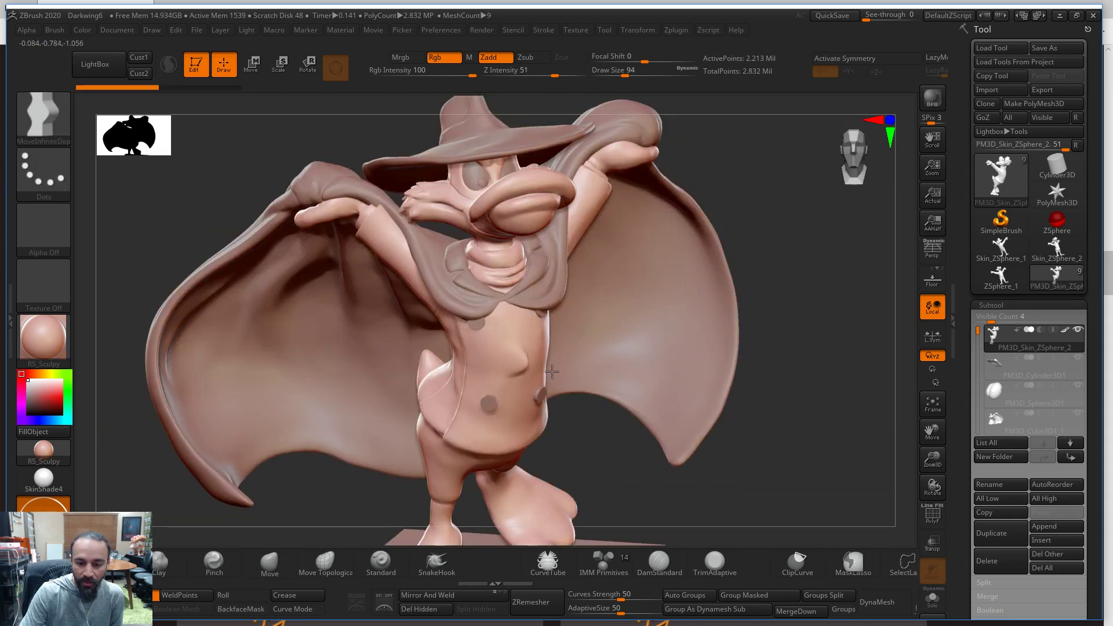
{"action": "key", "text": "ctrl+shift+z"}
{"action": "left_click_drag", "start_coordinate": [628, 497], "coordinate": [512, 358]}
{"action": "key", "text": "ctrl+z"}
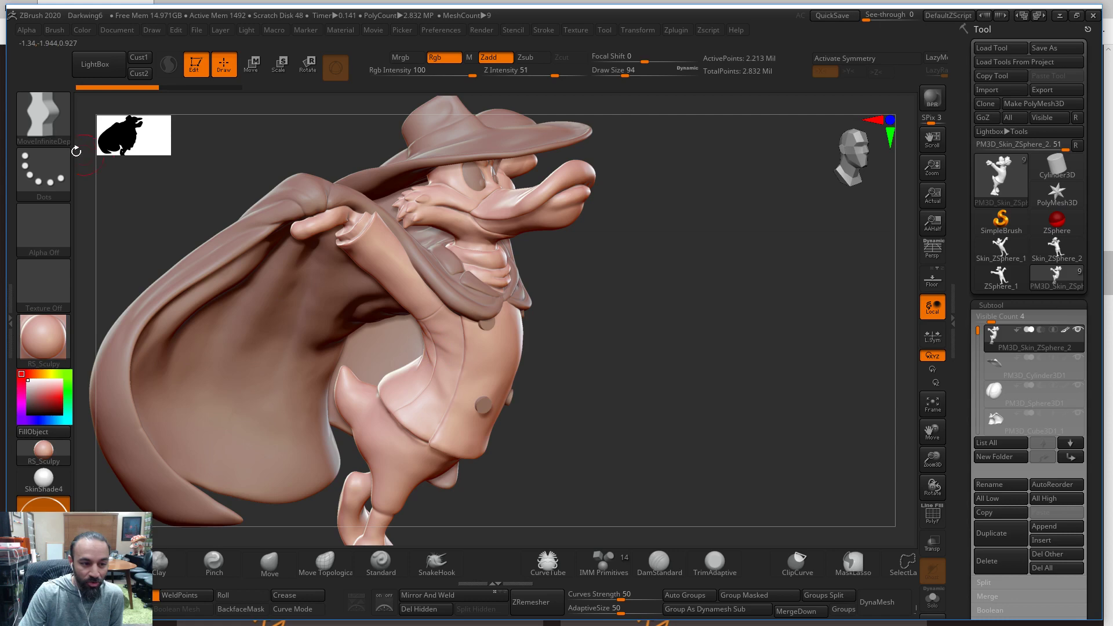
Switch to the Move brush at draw size 124, pull a spike out of the vest's chest, inspect it and undo it
{"action": "left_click", "coordinate": [50, 128]}
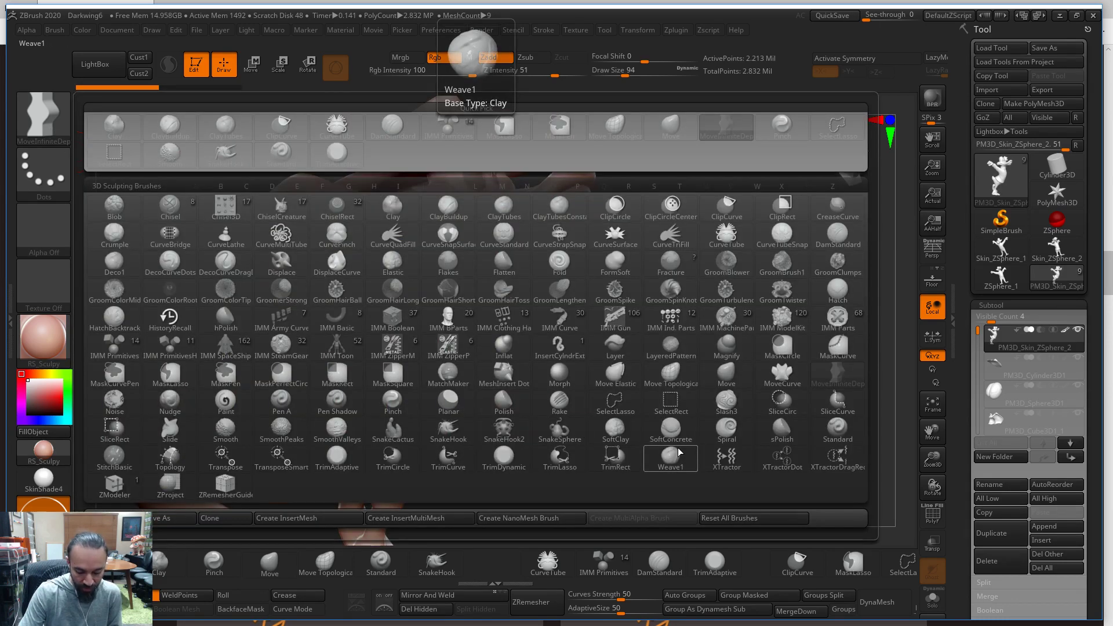
{"action": "left_click", "coordinate": [732, 381]}
{"action": "key", "text": "s"}
{"action": "left_click_drag", "start_coordinate": [500, 358], "coordinate": [504, 358]}
{"action": "left_click_drag", "start_coordinate": [598, 372], "coordinate": [603, 374]}
{"action": "mouse_move", "coordinate": [683, 428]}
{"action": "left_mouse_down"}
{"action": "mouse_move", "coordinate": [618, 442]}
{"action": "mouse_move", "coordinate": [579, 423]}
{"action": "left_mouse_up"}
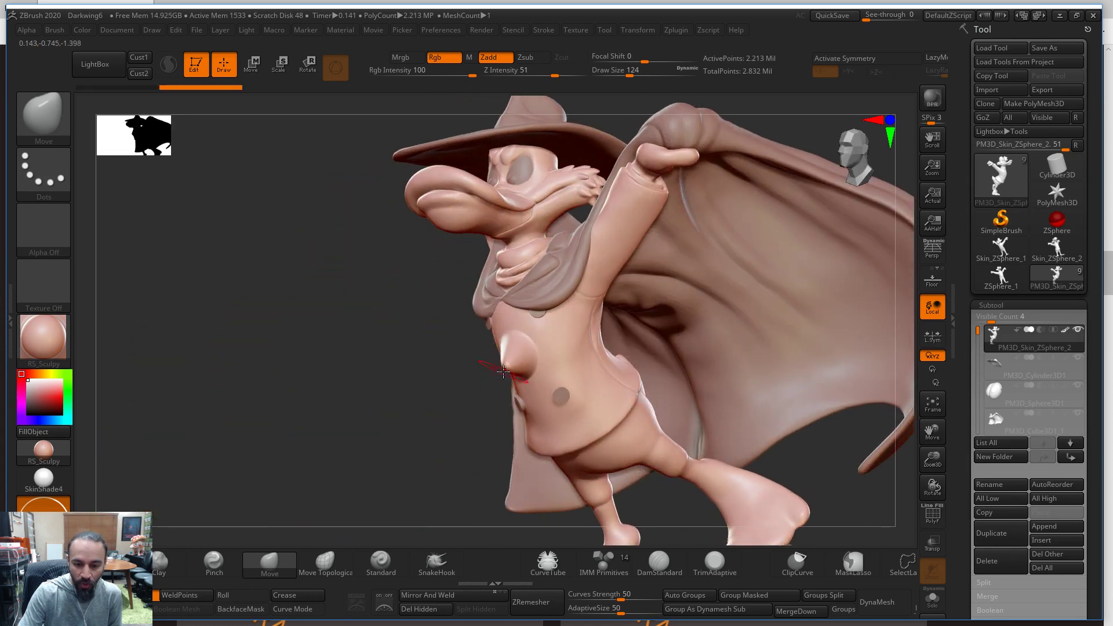
{"action": "left_click_drag", "start_coordinate": [421, 394], "coordinate": [467, 390]}
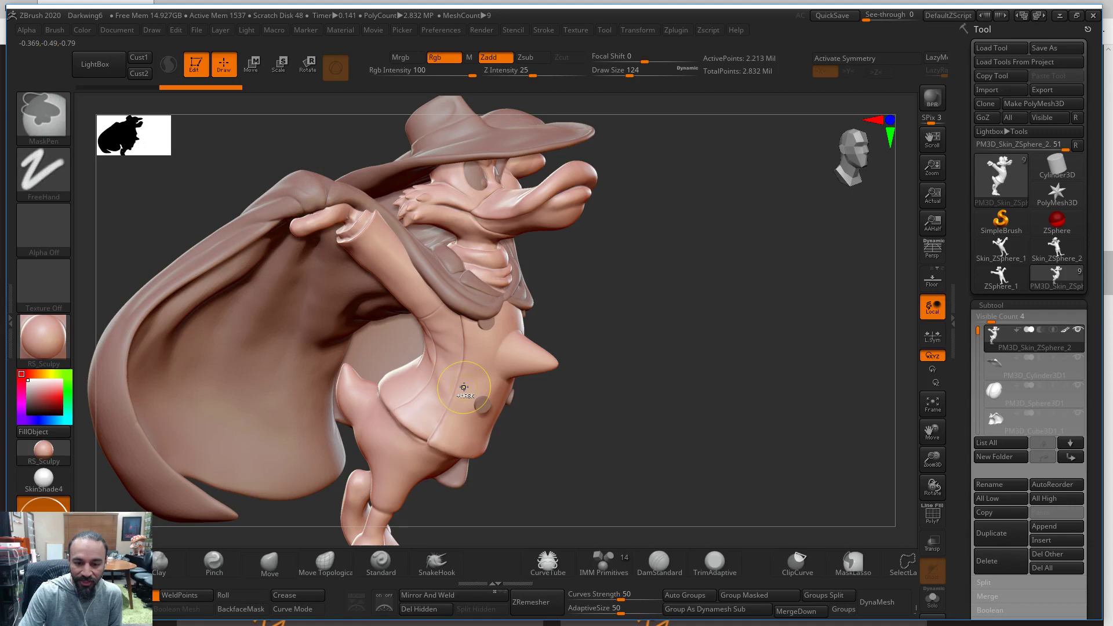
{"action": "key", "text": "ctrl+z"}
Switch to the MoveInfiniteDepth brush at draw size 104 and try pulling a spike from the vest's chest, inspecting it from the side
{"action": "key", "text": "b"}
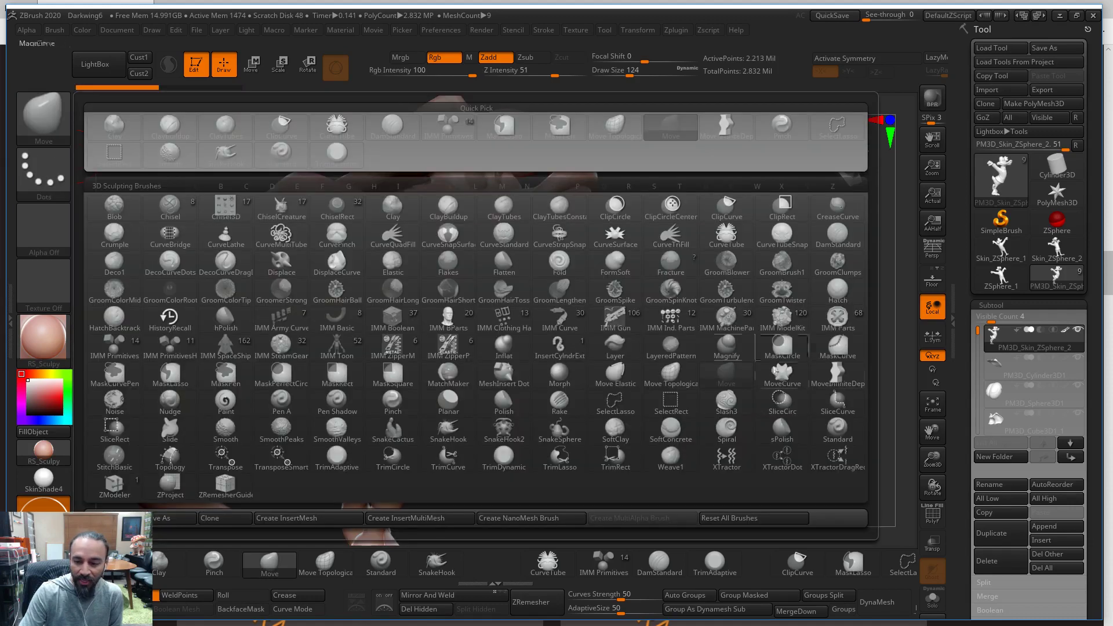
{"action": "left_click", "coordinate": [839, 378]}
{"action": "left_click_drag", "start_coordinate": [581, 369], "coordinate": [525, 358]}
{"action": "key", "text": "s"}
{"action": "left_click", "coordinate": [506, 357]}
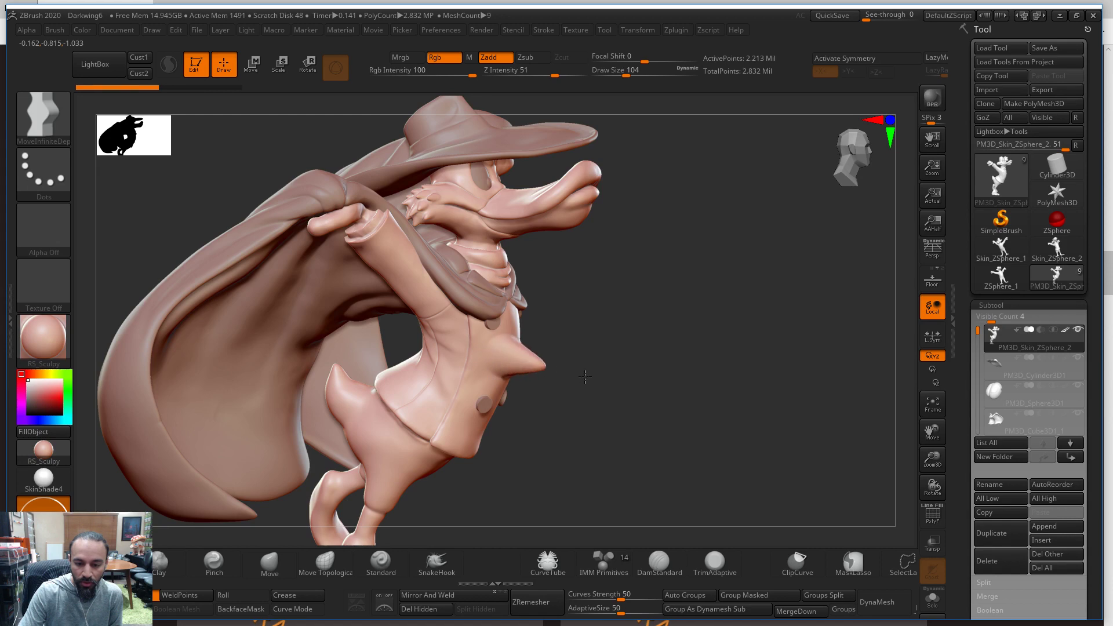
{"action": "mouse_move", "coordinate": [684, 441]}
{"action": "left_mouse_down"}
{"action": "mouse_move", "coordinate": [626, 443]}
{"action": "mouse_move", "coordinate": [410, 390]}
{"action": "mouse_move", "coordinate": [484, 394]}
{"action": "mouse_move", "coordinate": [519, 361]}
{"action": "left_mouse_up"}
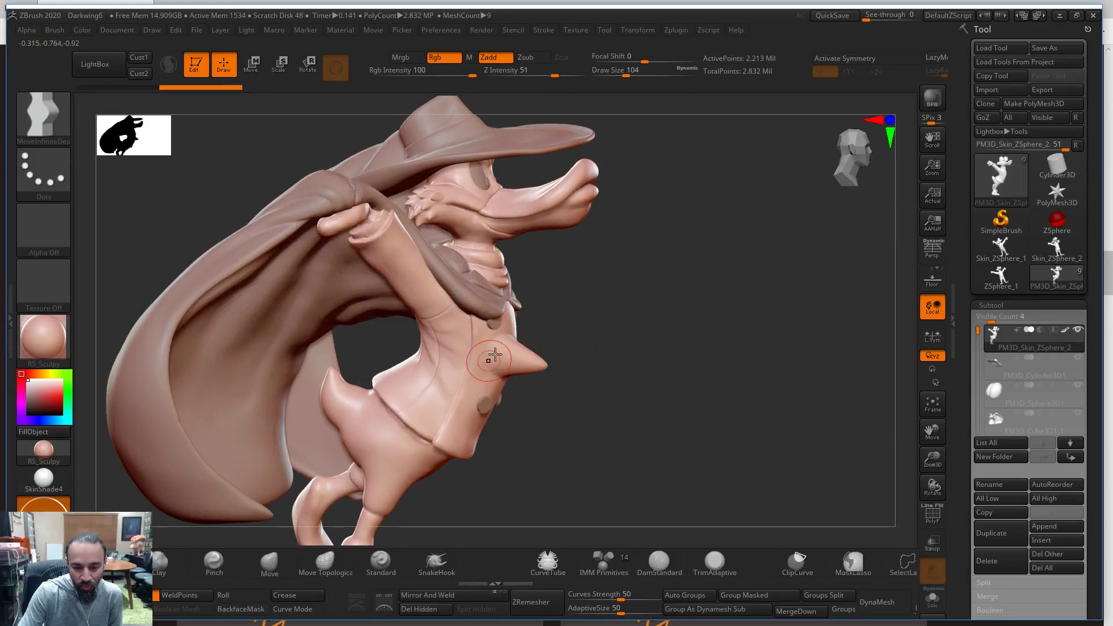
{"action": "mouse_move", "coordinate": [638, 398]}
{"action": "left_mouse_down"}
{"action": "mouse_move", "coordinate": [514, 372]}
{"action": "mouse_move", "coordinate": [491, 356]}
{"action": "mouse_move", "coordinate": [539, 346]}
{"action": "left_mouse_up"}
Try pulling the scarf collar and the arm behind it with the infinite depth brush, inspect the deformation and undo it
{"action": "left_click_drag", "start_coordinate": [424, 379], "coordinate": [583, 360]}
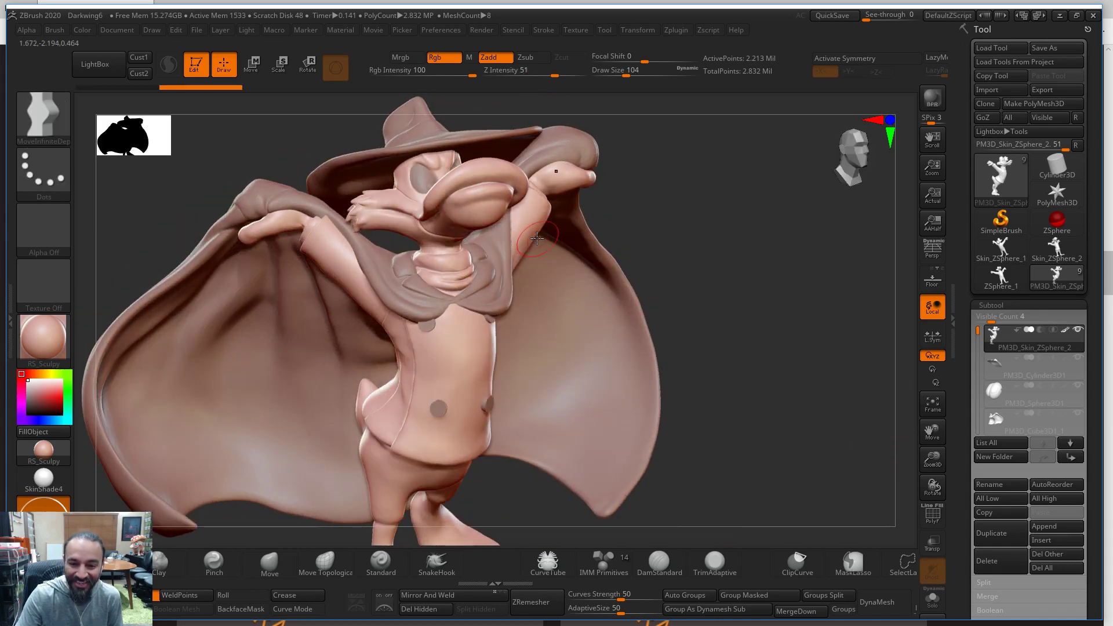
{"action": "left_click_drag", "start_coordinate": [731, 248], "coordinate": [645, 276]}
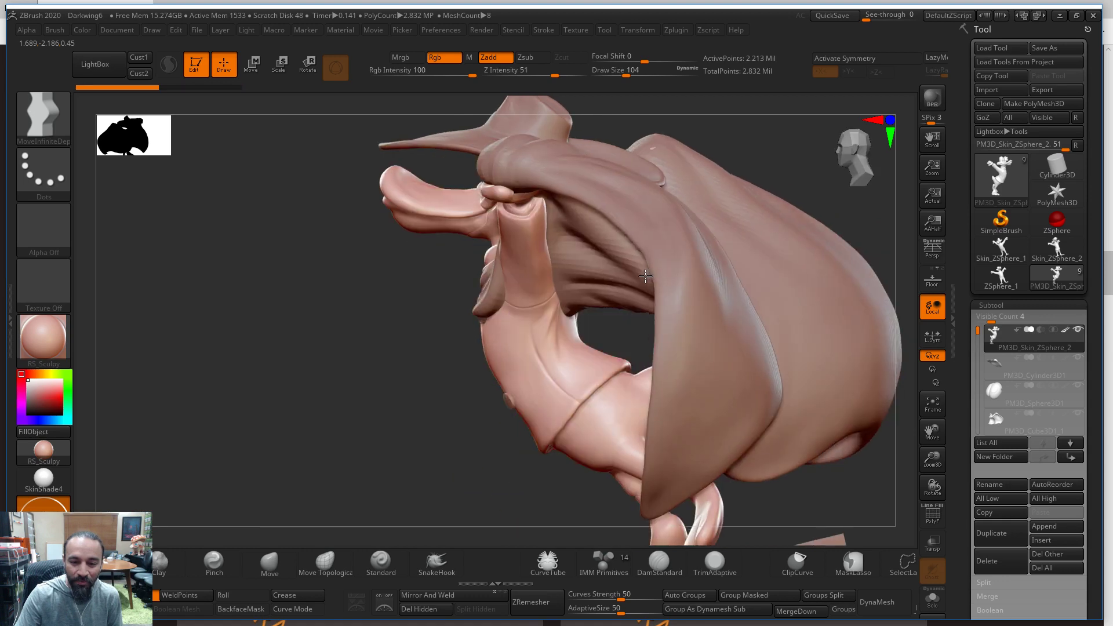
{"action": "left_click_drag", "start_coordinate": [523, 237], "coordinate": [369, 257]}
{"action": "left_click_drag", "start_coordinate": [448, 304], "coordinate": [452, 237]}
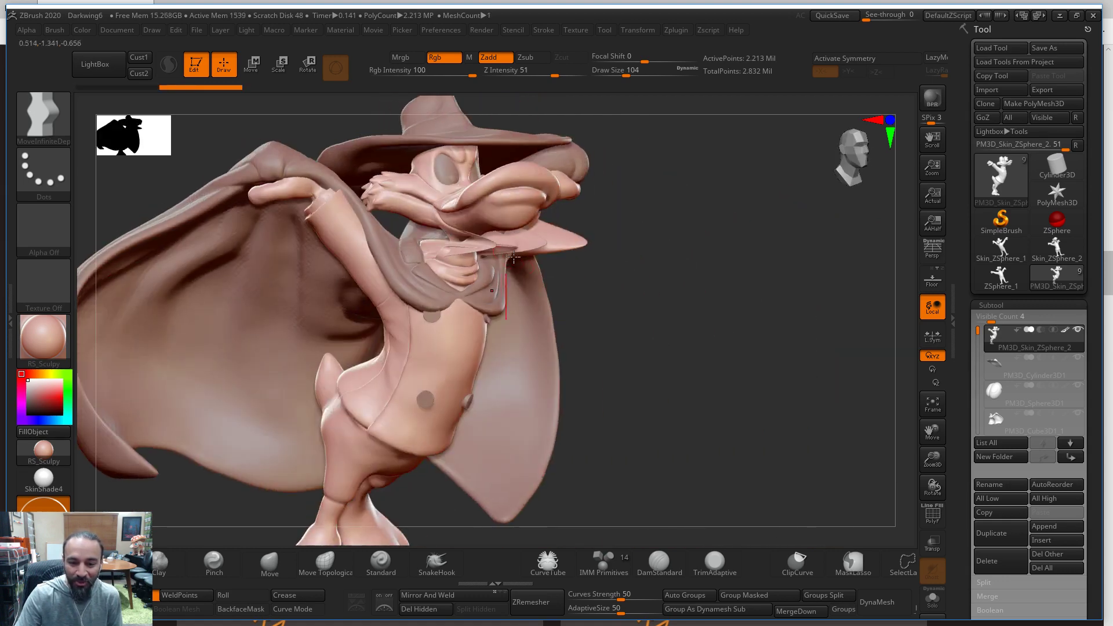
{"action": "left_click_drag", "start_coordinate": [721, 288], "coordinate": [372, 263]}
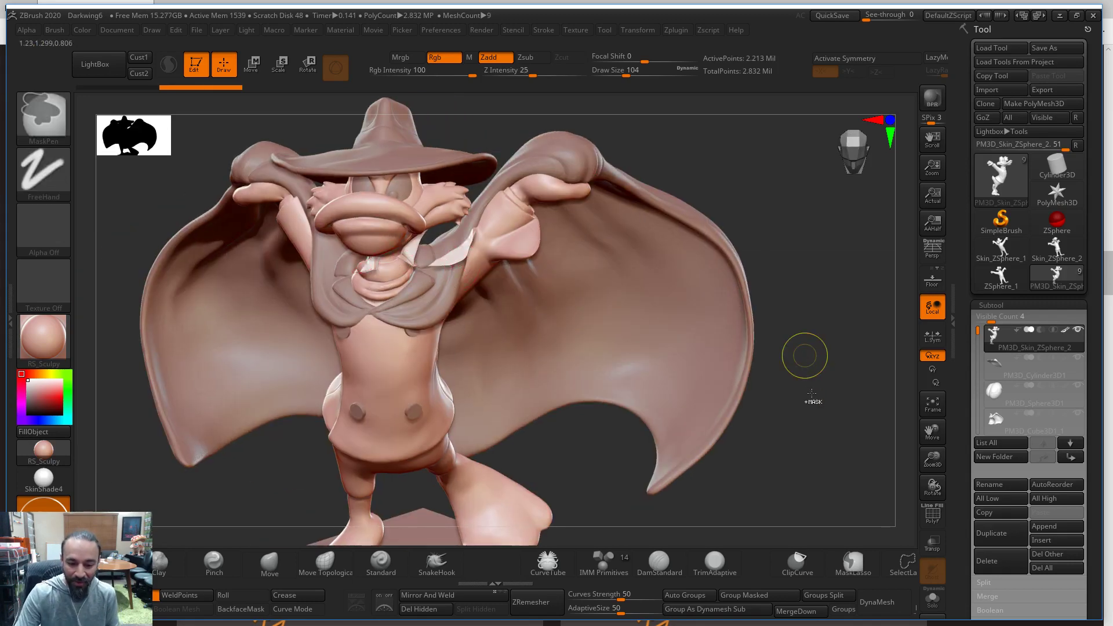
{"action": "key", "text": "ctrl+z"}
Try pulling the beak, raised sleeve and foot with the infinite depth brush, inspect the figure from several sides and undo the strokes
{"action": "mouse_move", "coordinate": [814, 447]}
{"action": "left_mouse_down"}
{"action": "mouse_move", "coordinate": [733, 315]}
{"action": "mouse_move", "coordinate": [751, 290]}
{"action": "mouse_move", "coordinate": [738, 341]}
{"action": "mouse_move", "coordinate": [550, 315]}
{"action": "left_mouse_up"}
{"action": "mouse_move", "coordinate": [388, 151]}
{"action": "left_mouse_down"}
{"action": "mouse_move", "coordinate": [447, 298]}
{"action": "mouse_move", "coordinate": [578, 367]}
{"action": "mouse_move", "coordinate": [665, 482]}
{"action": "mouse_move", "coordinate": [703, 460]}
{"action": "mouse_move", "coordinate": [690, 494]}
{"action": "mouse_move", "coordinate": [493, 438]}
{"action": "left_mouse_up"}
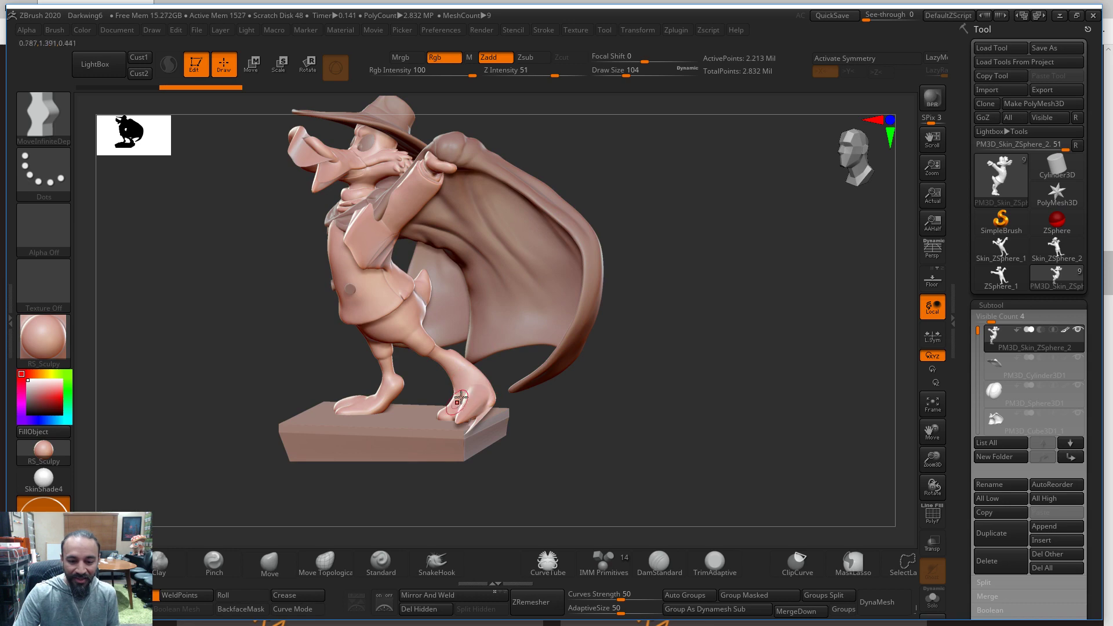
{"action": "left_click_drag", "start_coordinate": [628, 460], "coordinate": [370, 215]}
{"action": "mouse_move", "coordinate": [566, 165]}
{"action": "left_mouse_down"}
{"action": "mouse_move", "coordinate": [693, 176]}
{"action": "mouse_move", "coordinate": [782, 168]}
{"action": "mouse_move", "coordinate": [666, 179]}
{"action": "mouse_move", "coordinate": [673, 202]}
{"action": "left_mouse_up"}
{"action": "key", "text": "ctrl"}
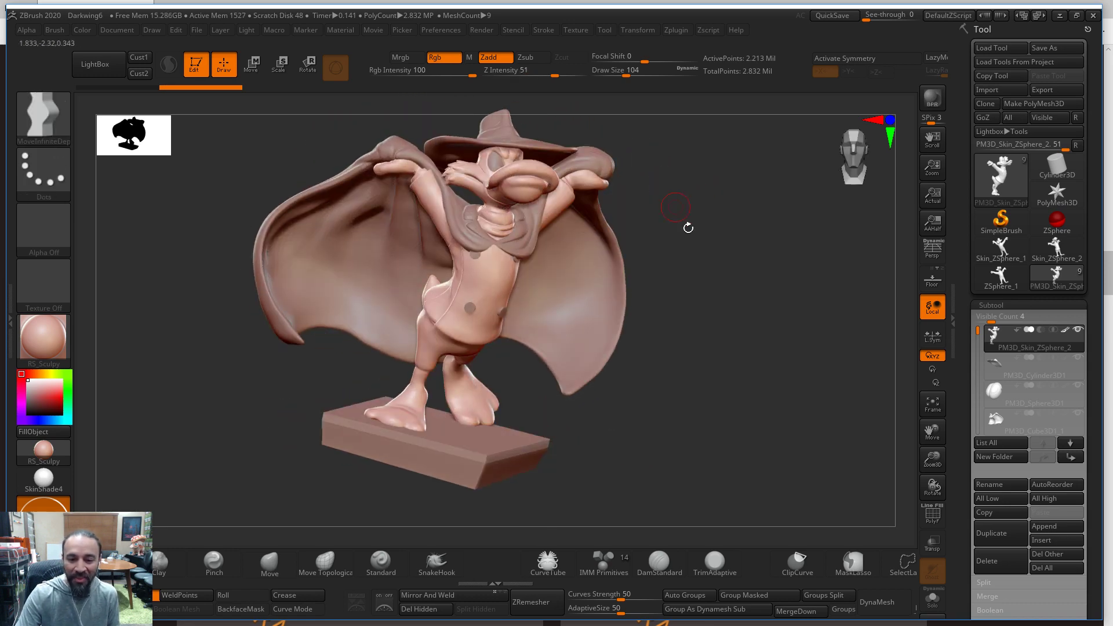
{"action": "left_click_drag", "start_coordinate": [754, 398], "coordinate": [800, 409]}
{"action": "mouse_move", "coordinate": [1034, 394]}
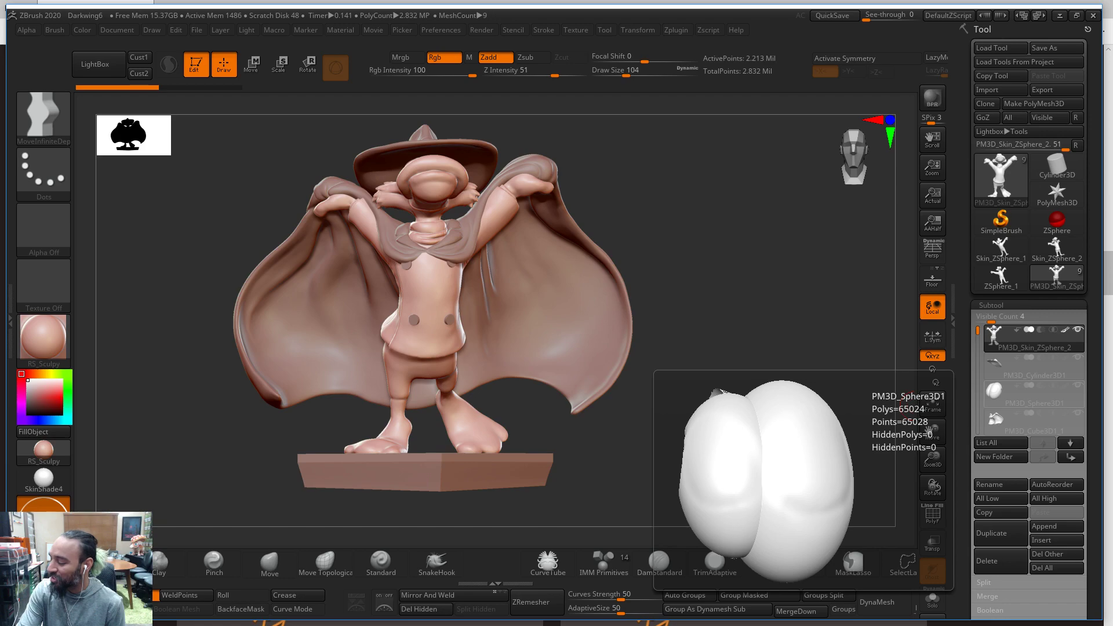
Switch to the Pixologic features page and read the Move Infinite Depth and Texture and PolyPaint Adjust by Color sections
{"action": "key", "text": "alt+Tab"}
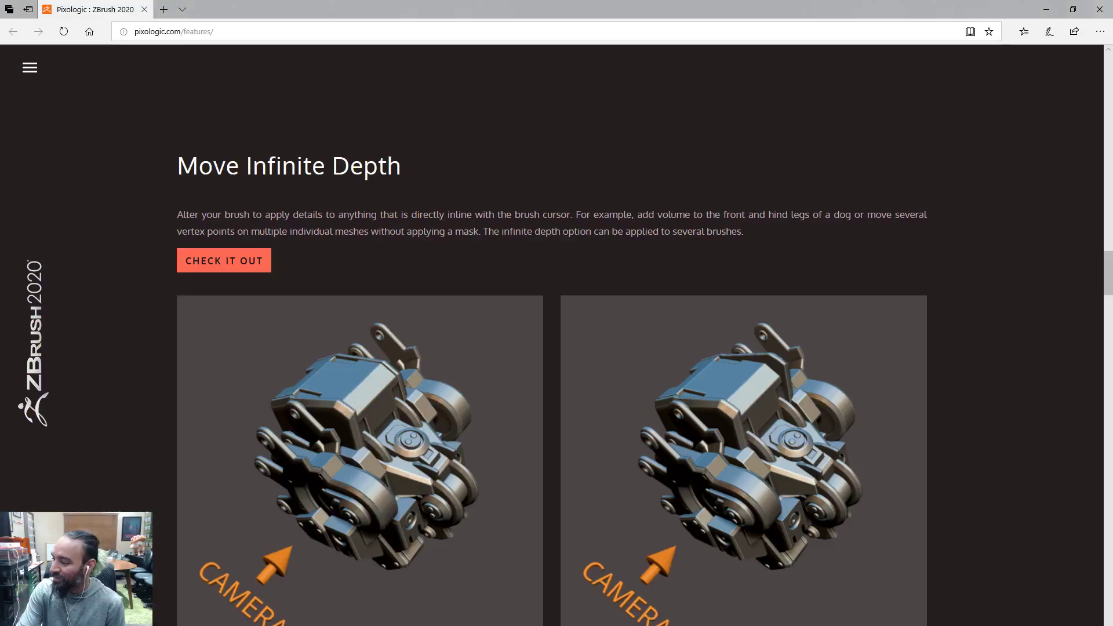
{"action": "scroll", "coordinate": [945, 351], "scroll_direction": "down", "scroll_amount": 3}
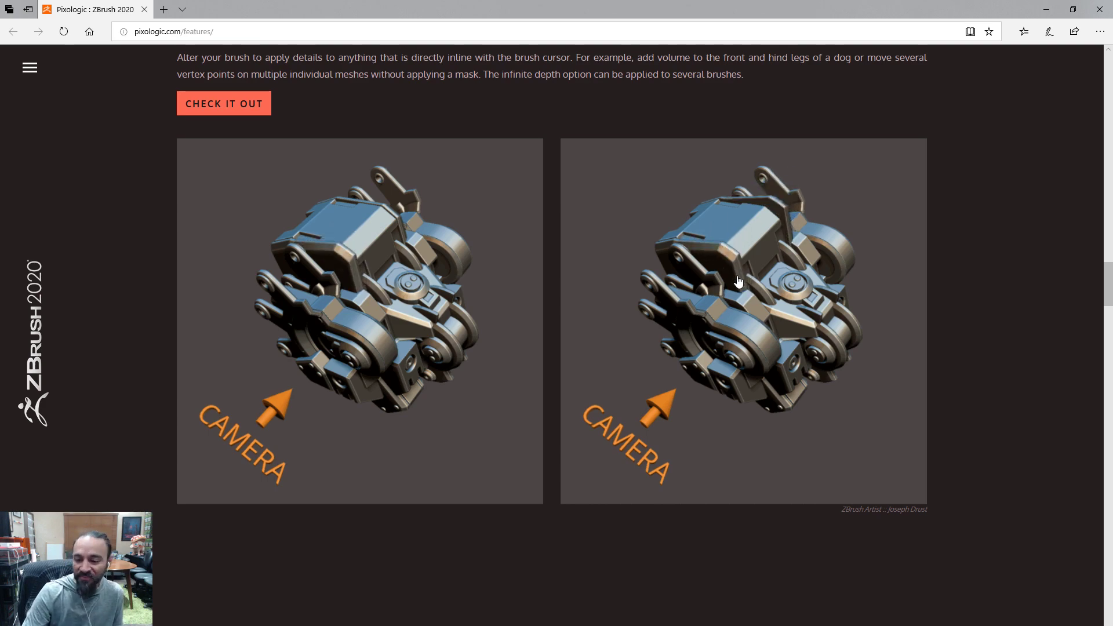
{"action": "scroll", "coordinate": [879, 457], "scroll_direction": "down", "scroll_amount": 6}
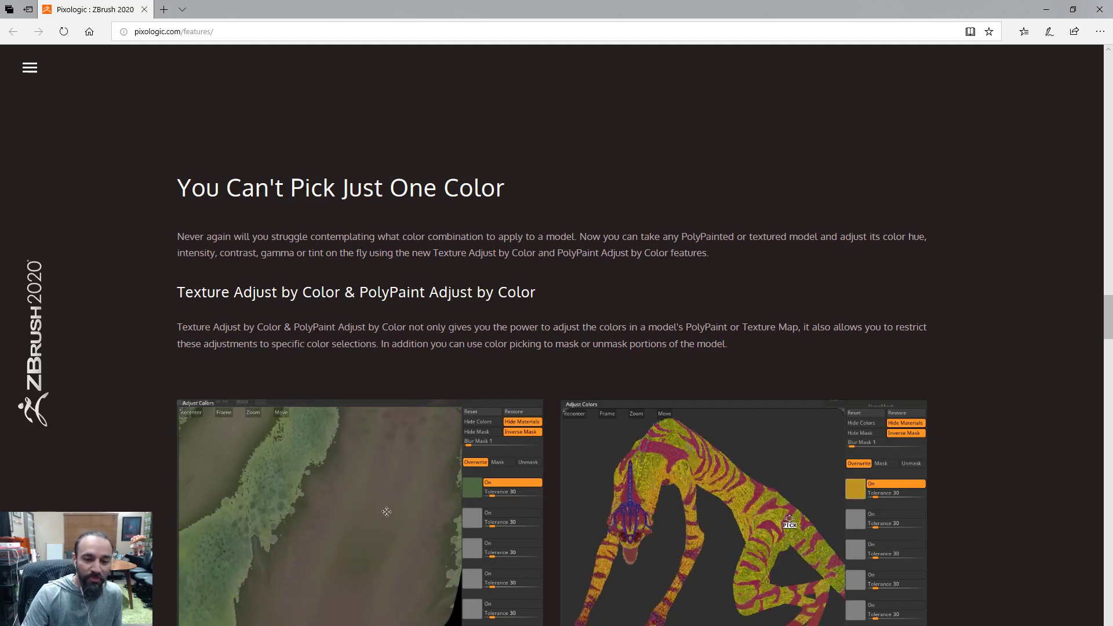
{"action": "scroll", "coordinate": [338, 208], "scroll_direction": "down", "scroll_amount": 3}
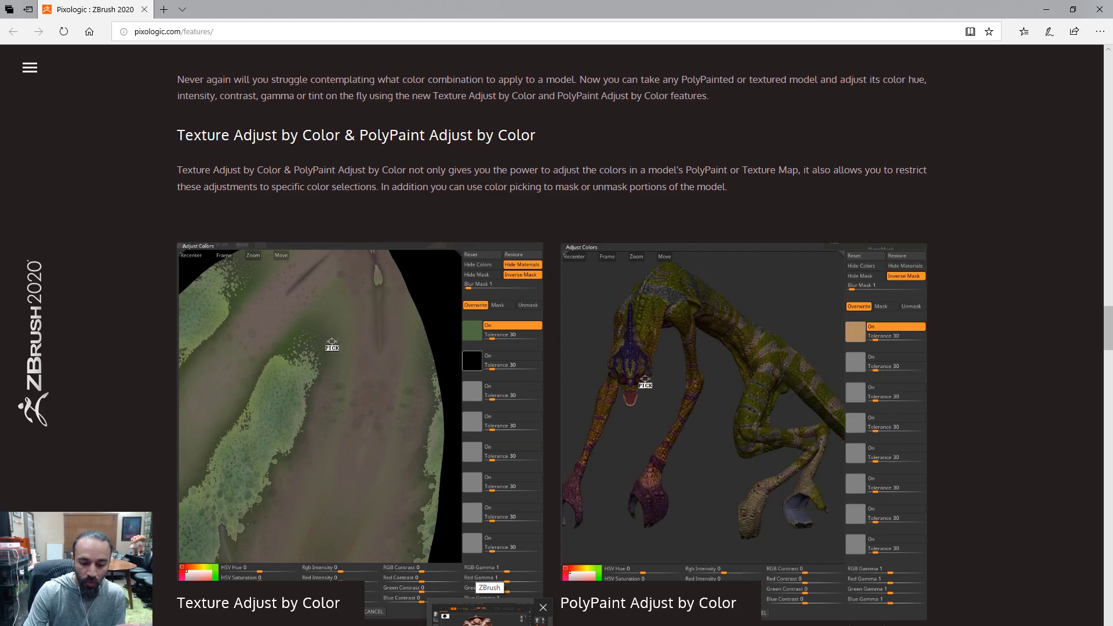
Return to ZBrush, make SimpleBrush the active tool and clear the caped duck from the canvas
{"action": "left_click", "coordinate": [490, 614]}
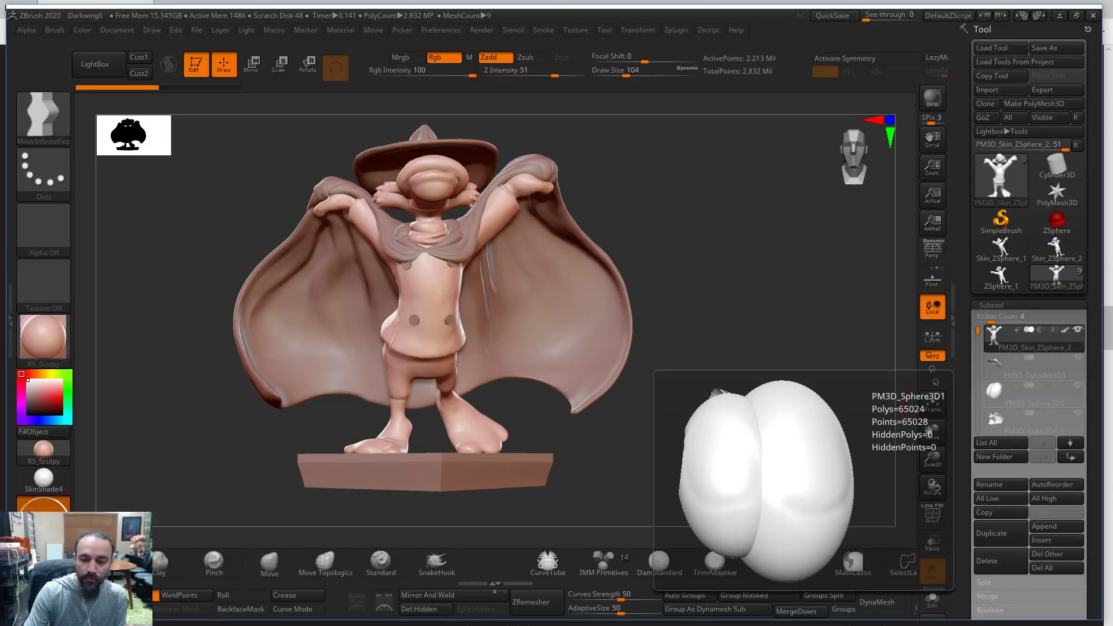
{"action": "left_click", "coordinate": [1003, 222]}
{"action": "left_click", "coordinate": [623, 213]}
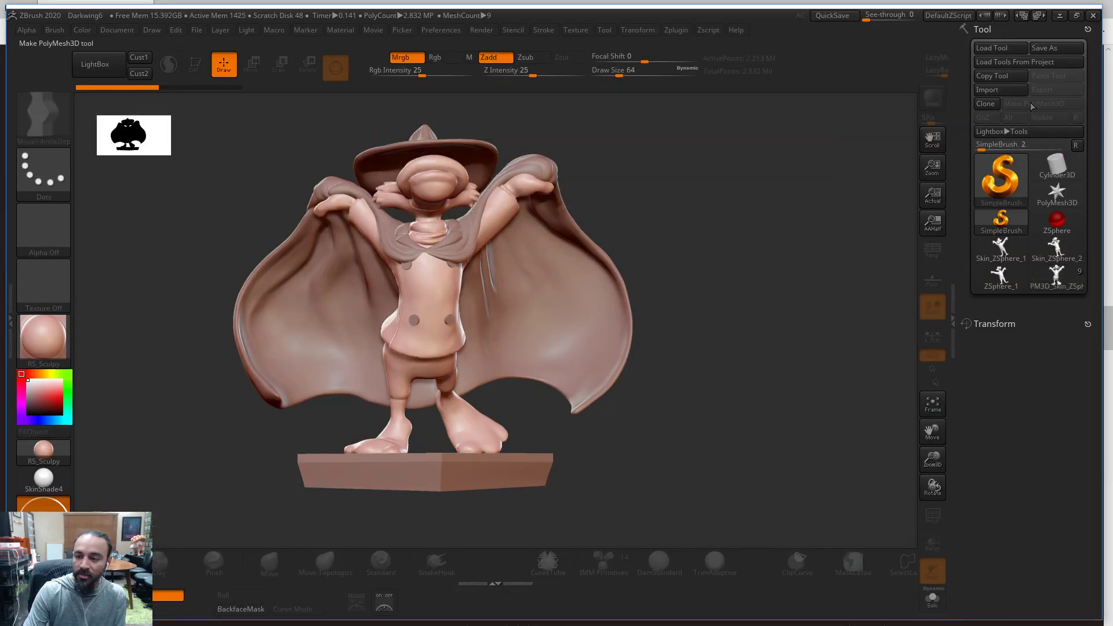
{"action": "key", "text": "ctrl+n"}
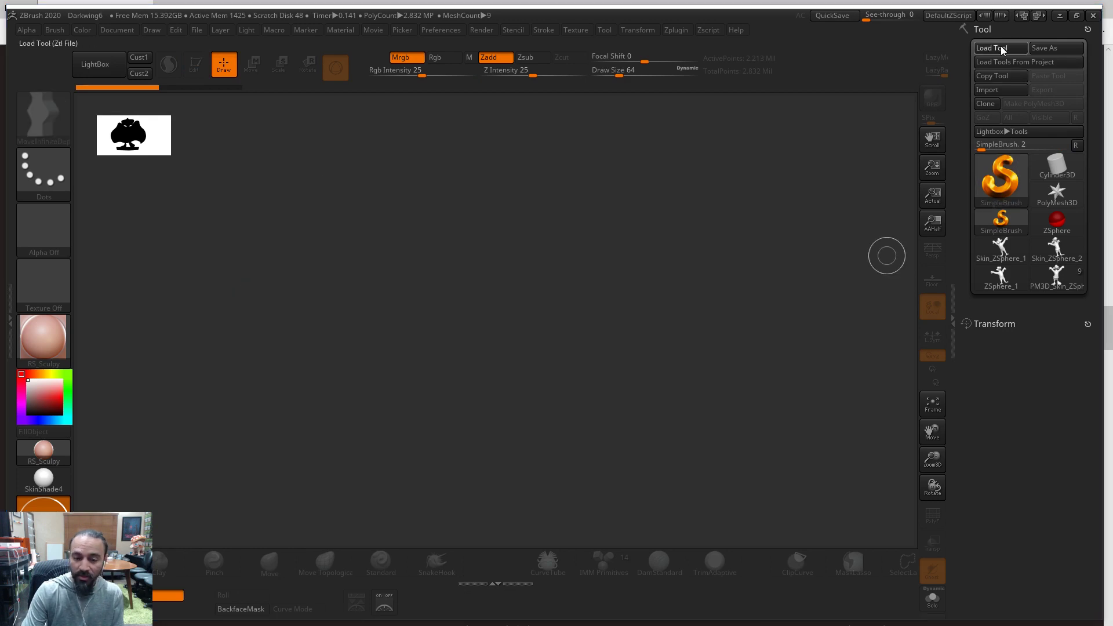
Browse LightBox's project, document and tool collections for a model to test the color adjustment on
{"action": "left_click", "coordinate": [977, 49]}
{"action": "left_click", "coordinate": [825, 616]}
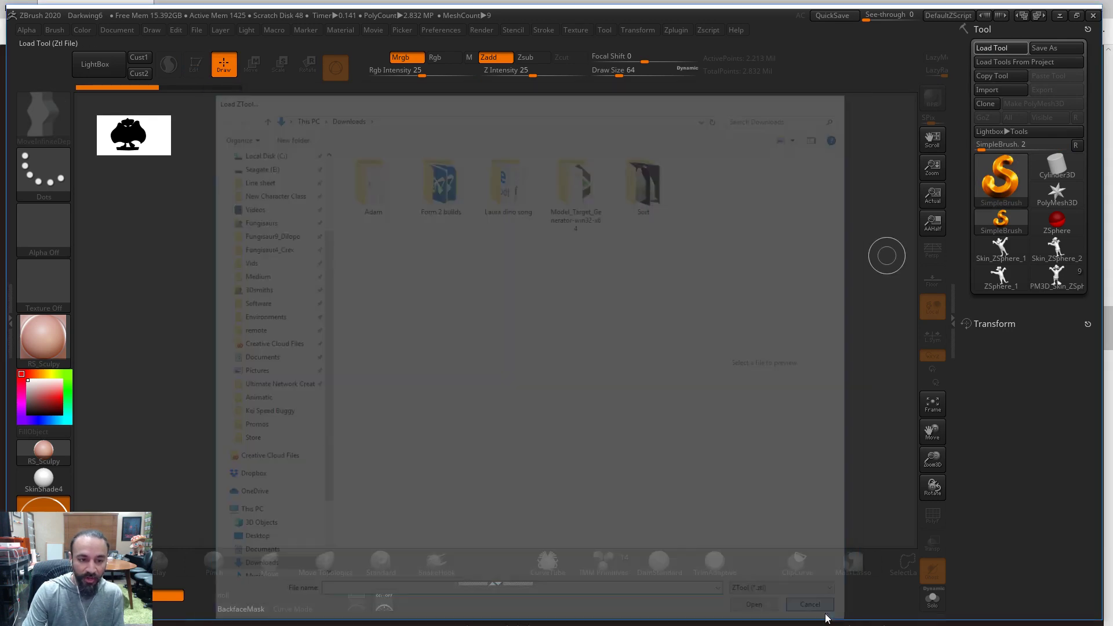
{"action": "left_click", "coordinate": [81, 77]}
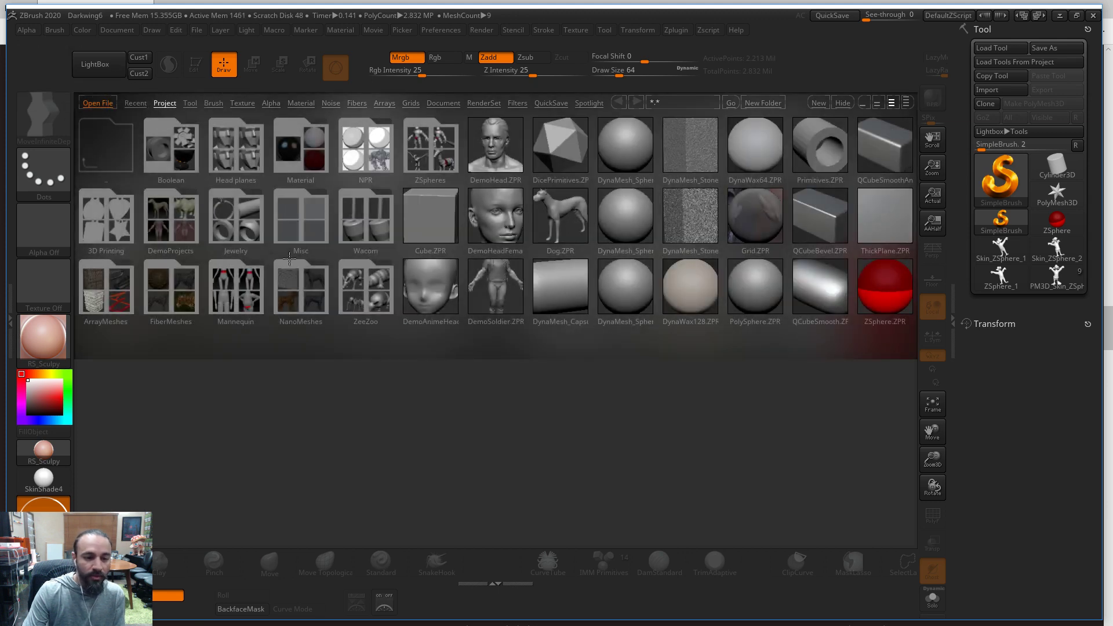
{"action": "left_click", "coordinate": [188, 103]}
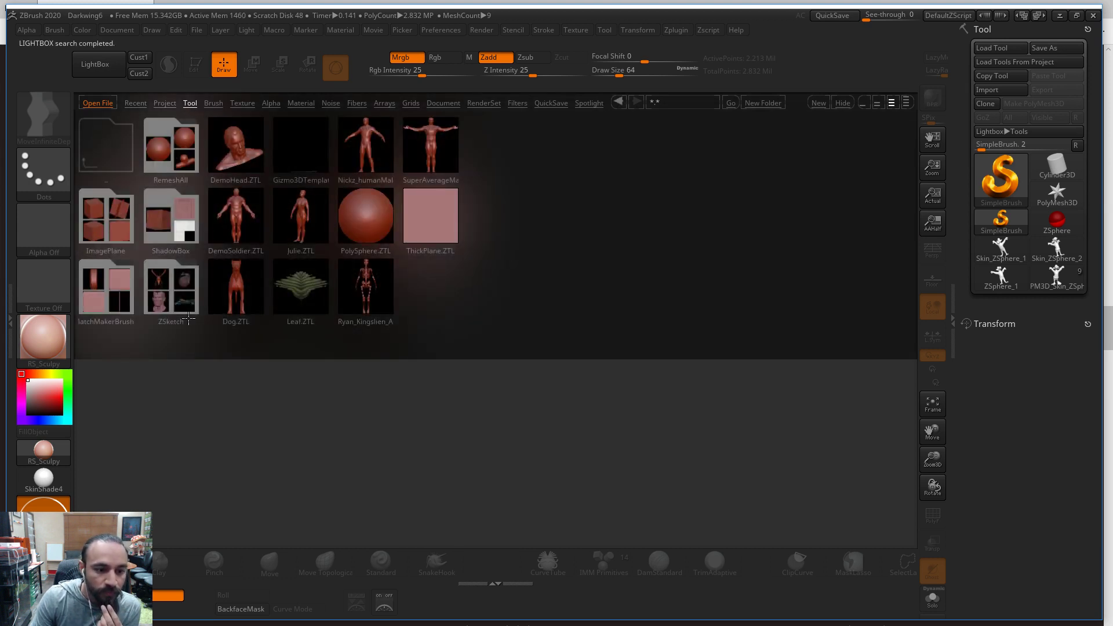
{"action": "left_click", "coordinate": [166, 103]}
{"action": "left_click", "coordinate": [430, 104]}
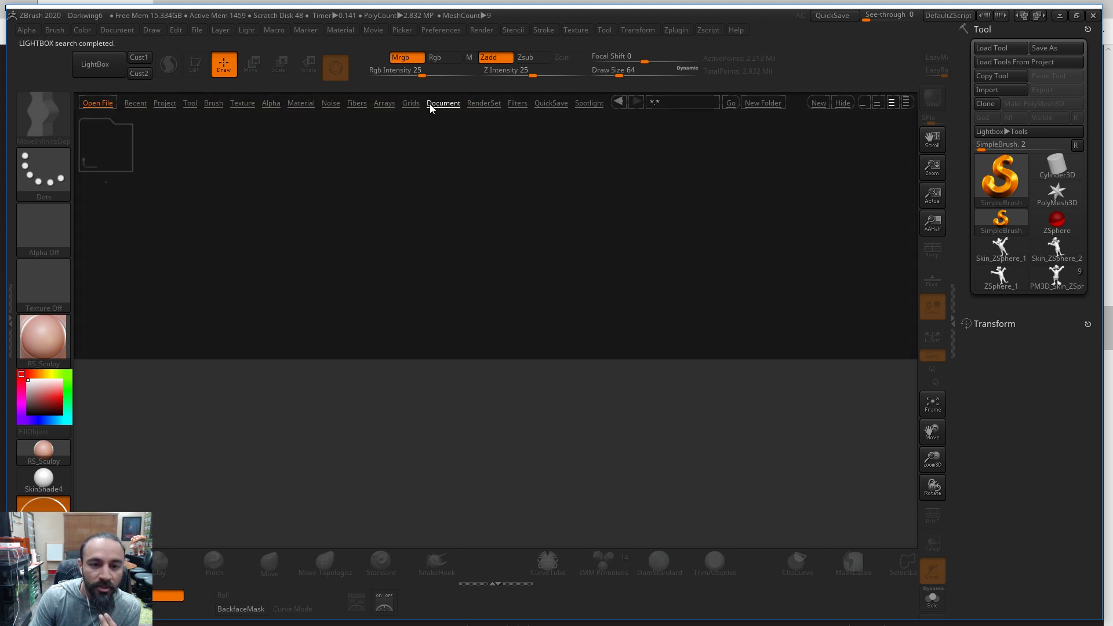
{"action": "left_click", "coordinate": [191, 103]}
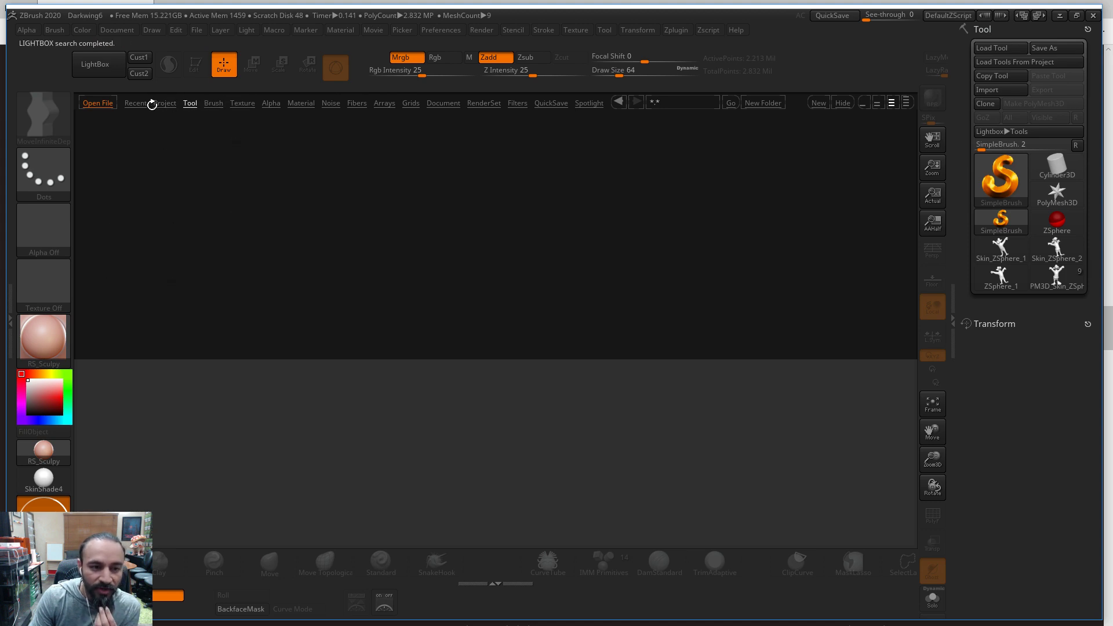
{"action": "left_click", "coordinate": [190, 103]}
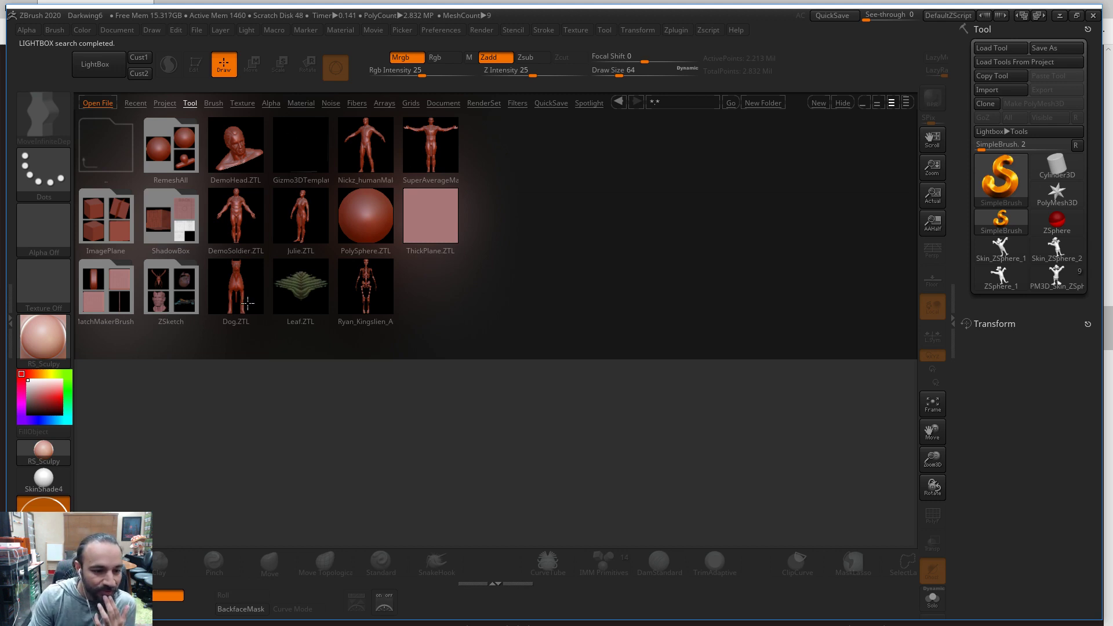
Load the Fungisaur9_V1_D tool from the Fungisaur9_Dilopo folder, place it on the canvas and enter Edit mode
{"action": "left_click", "coordinate": [1014, 49]}
{"action": "scroll", "coordinate": [316, 175], "scroll_direction": "up", "scroll_amount": 3}
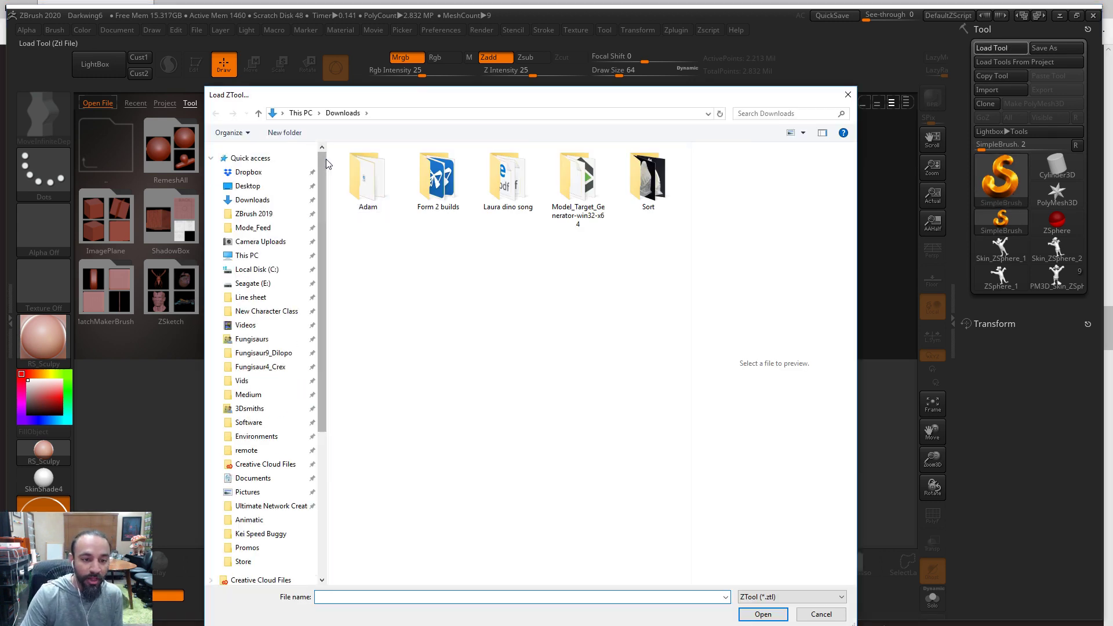
{"action": "left_click", "coordinate": [252, 339]}
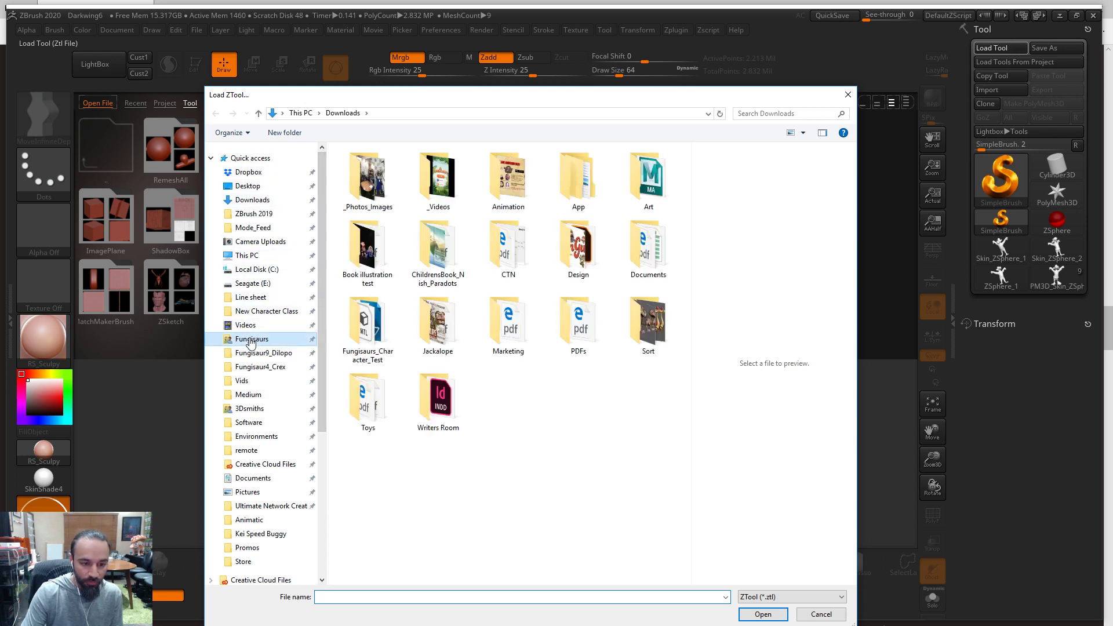
{"action": "left_click", "coordinate": [251, 352]}
{"action": "left_click", "coordinate": [577, 193]}
{"action": "left_click", "coordinate": [763, 614]}
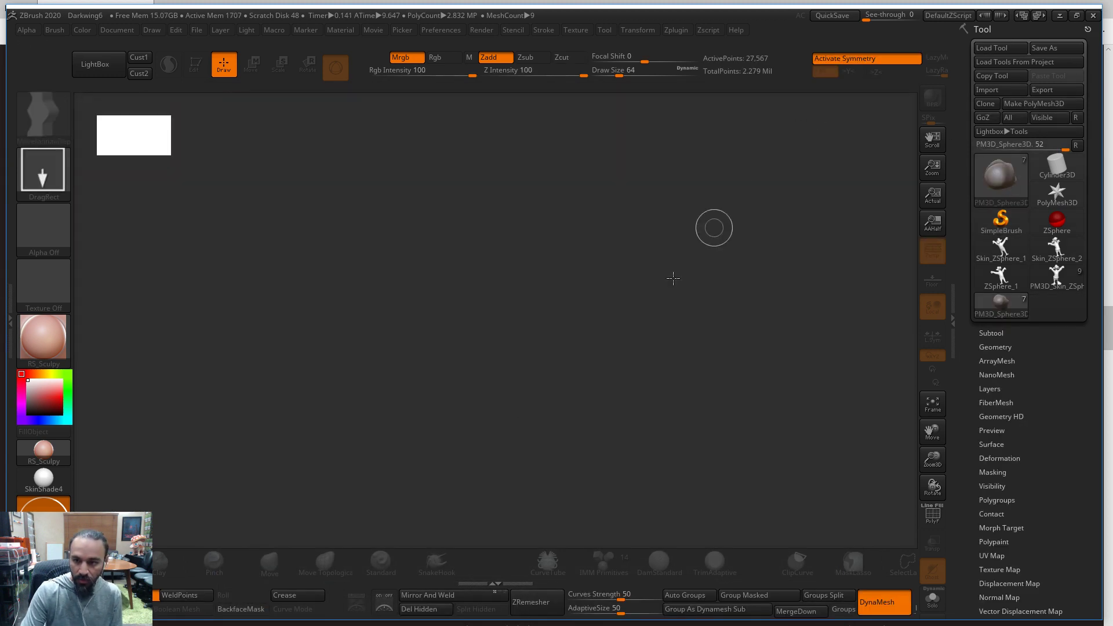
{"action": "left_click_drag", "start_coordinate": [512, 387], "coordinate": [517, 470]}
{"action": "left_click", "coordinate": [194, 66]}
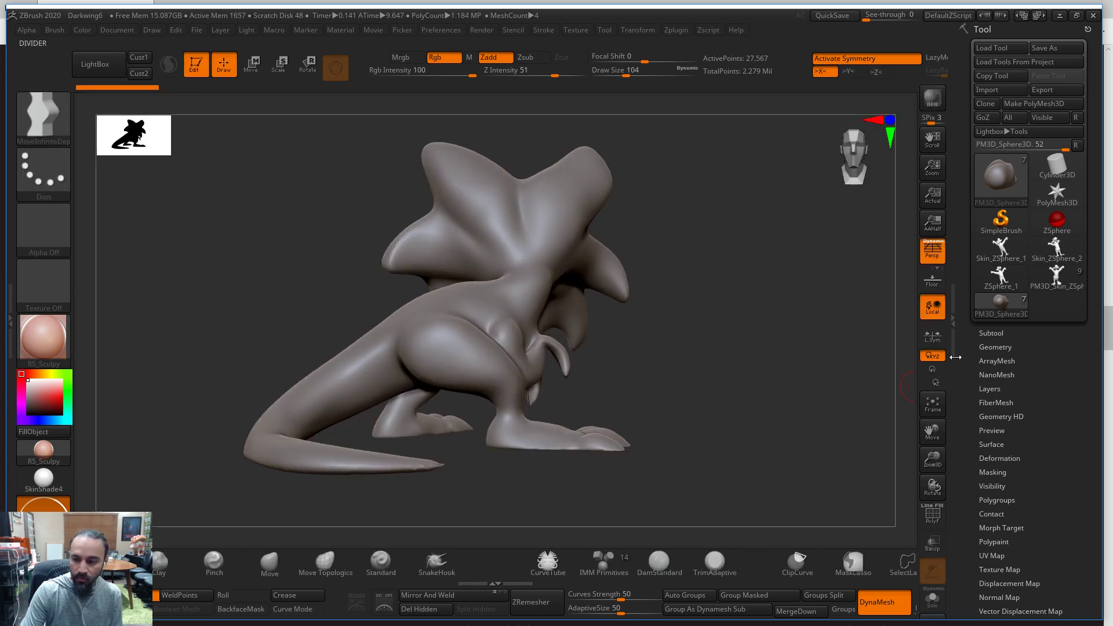
Expand the creature's subtool list and inspect the model from the front
{"action": "left_click", "coordinate": [990, 332]}
{"action": "left_click_drag", "start_coordinate": [819, 422], "coordinate": [719, 407]}
{"action": "left_click_drag", "start_coordinate": [977, 407], "coordinate": [976, 331]}
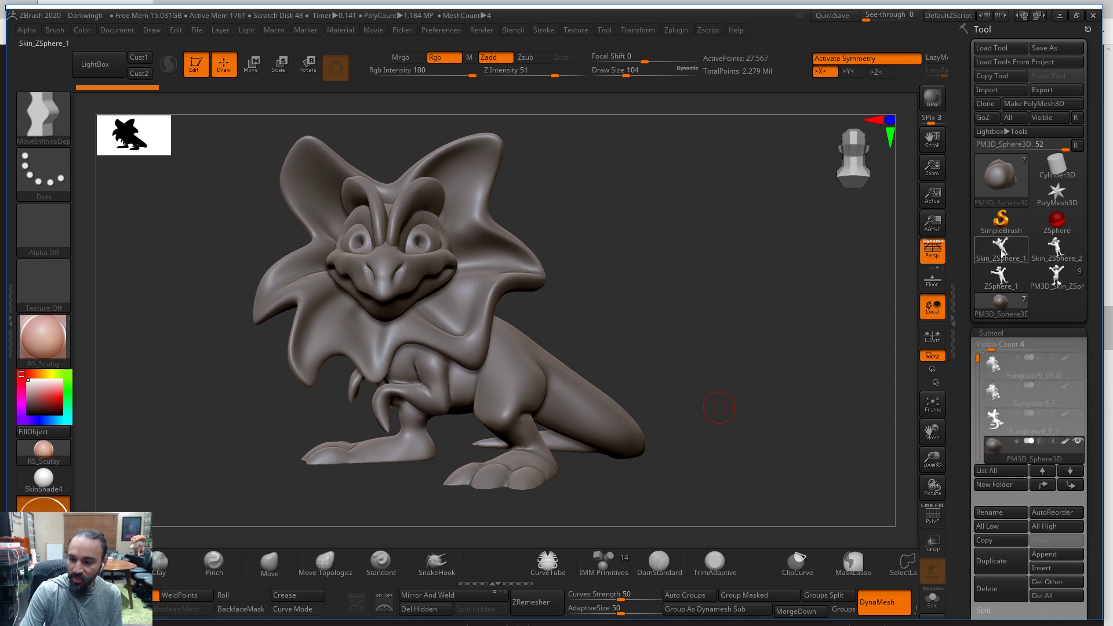
Make SimpleBrush the active tool and browse the load dialog to the Fungisaurs > Art > 3D Assets folder
{"action": "left_click", "coordinate": [1001, 221]}
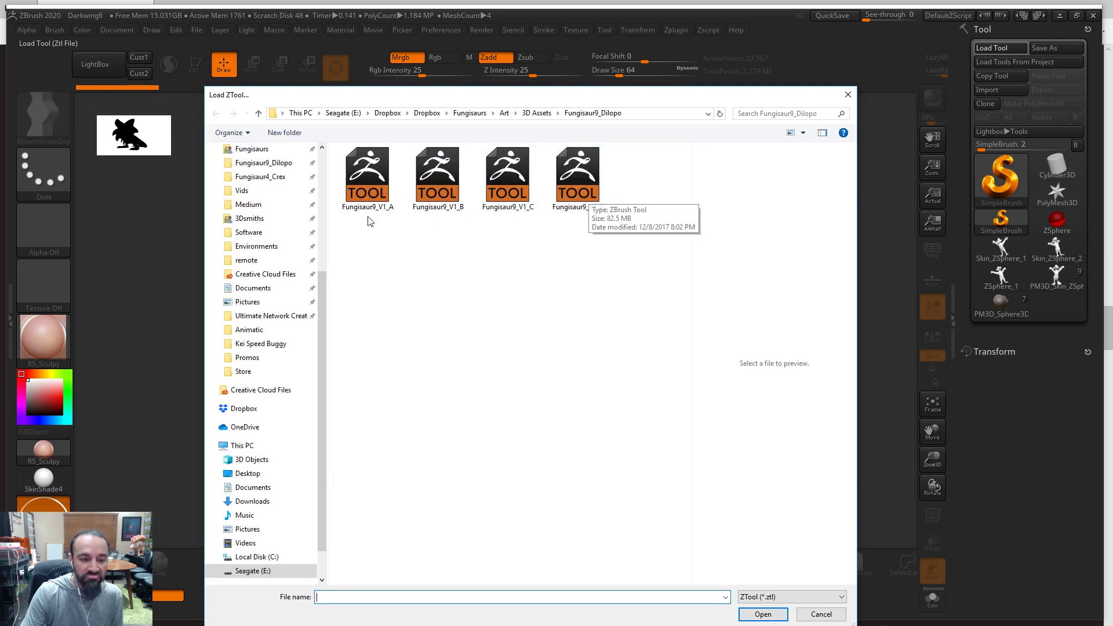
{"action": "scroll", "coordinate": [289, 336], "scroll_direction": "up", "scroll_amount": 4}
{"action": "scroll", "coordinate": [290, 336], "scroll_direction": "up", "scroll_amount": 2}
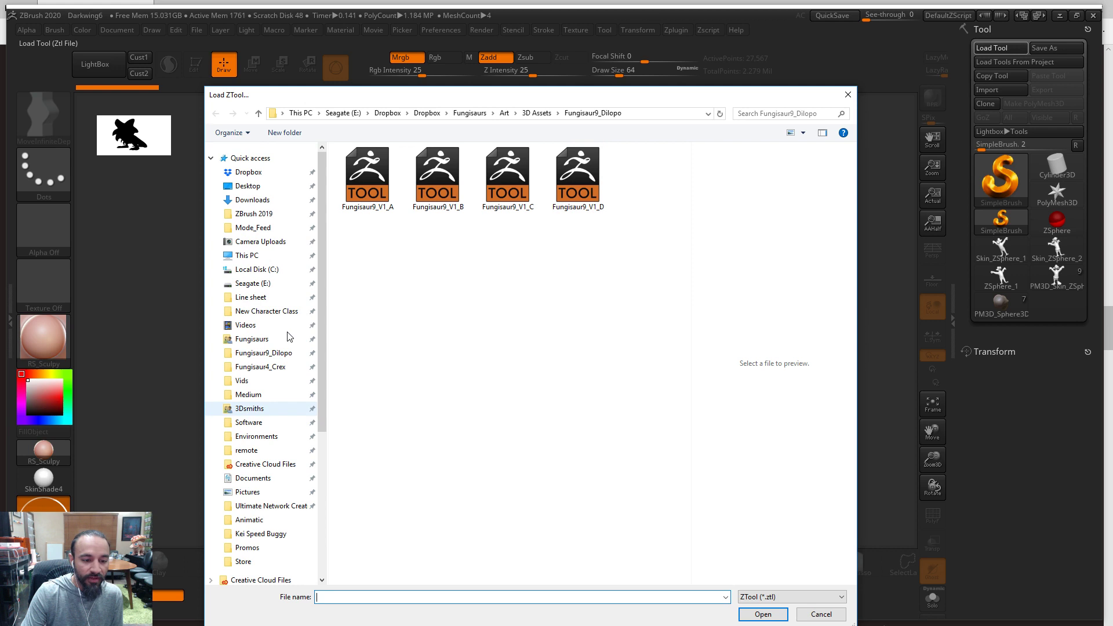
{"action": "left_click", "coordinate": [290, 367]}
{"action": "left_click", "coordinate": [255, 339]}
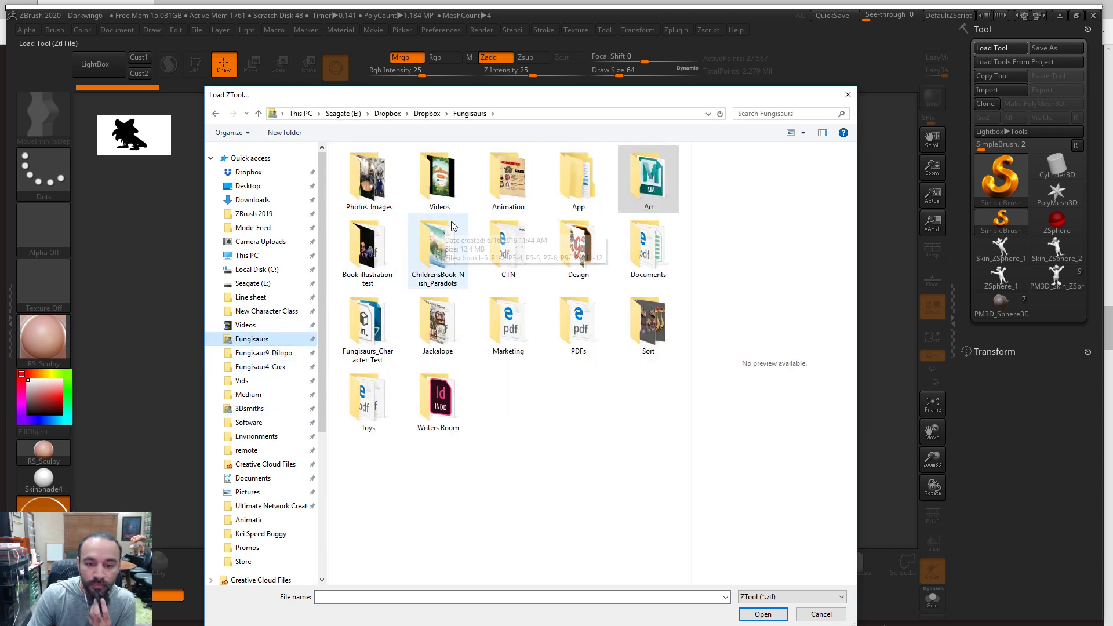
{"action": "double_click", "coordinate": [635, 183]}
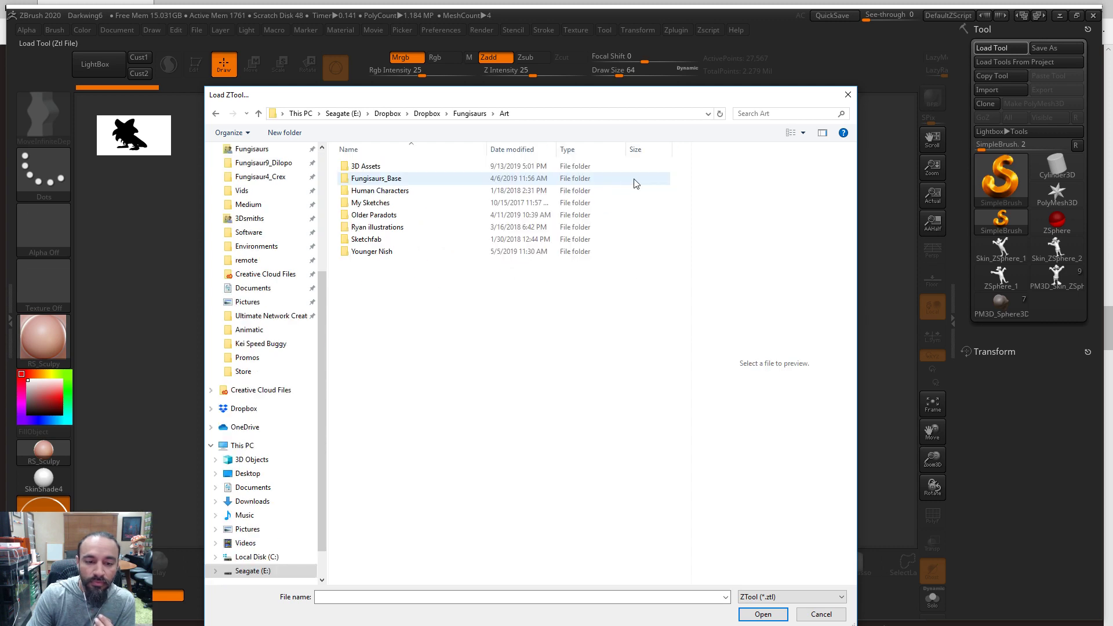
{"action": "double_click", "coordinate": [371, 168]}
{"action": "double_click", "coordinate": [373, 169]}
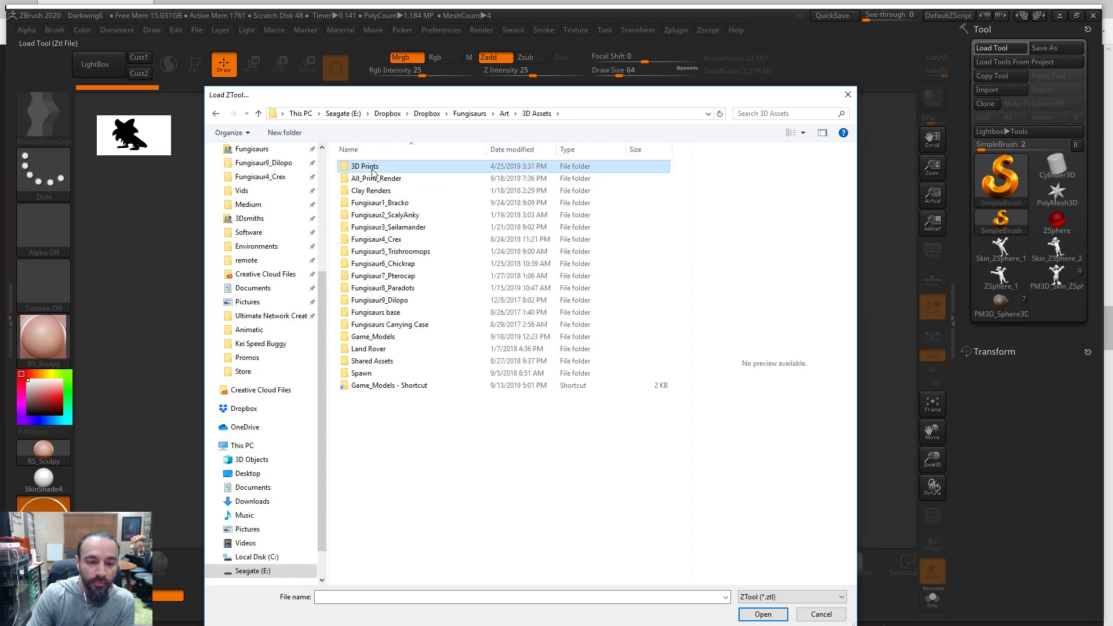
Load the Fungisaur8_v2_B tool from the Fungisaur8_Paradots folder
{"action": "left_click", "coordinate": [539, 114]}
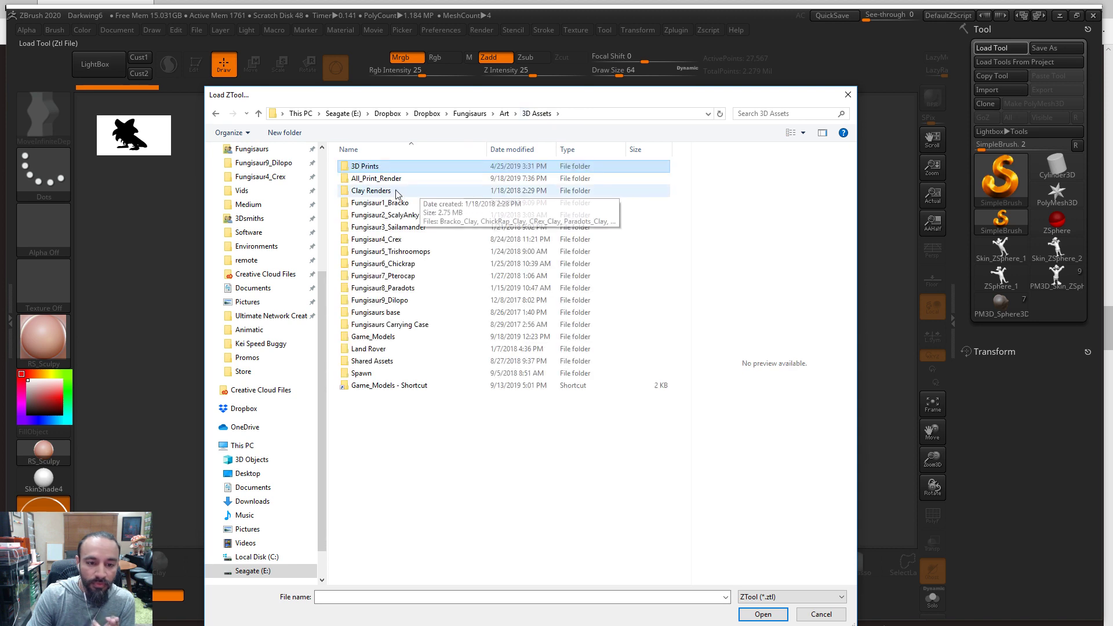
{"action": "left_click", "coordinate": [404, 290]}
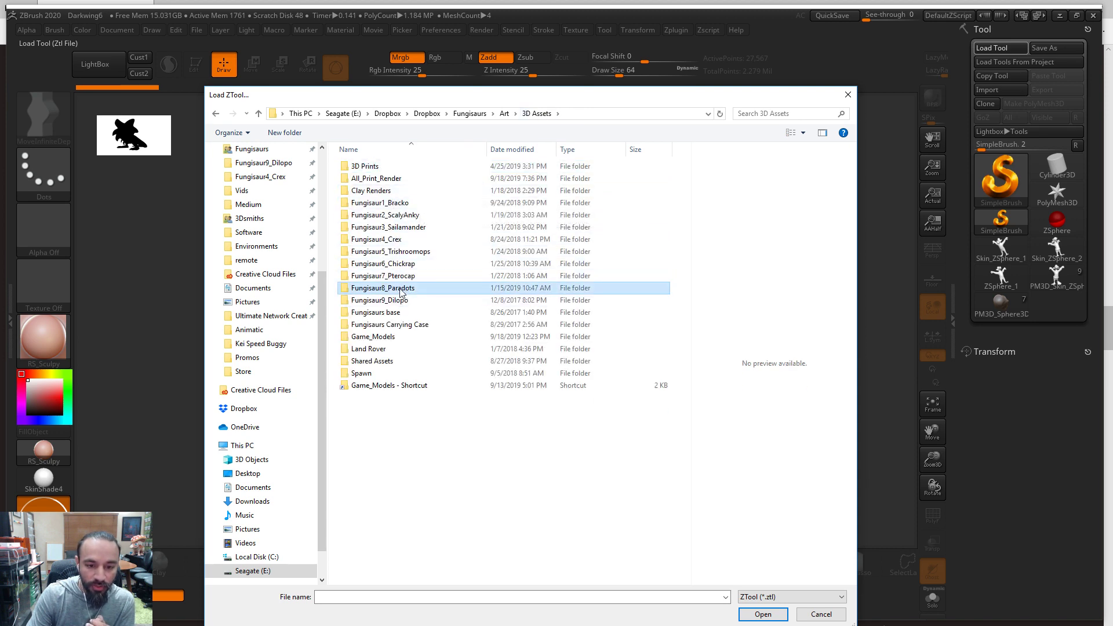
{"action": "double_click", "coordinate": [386, 290]}
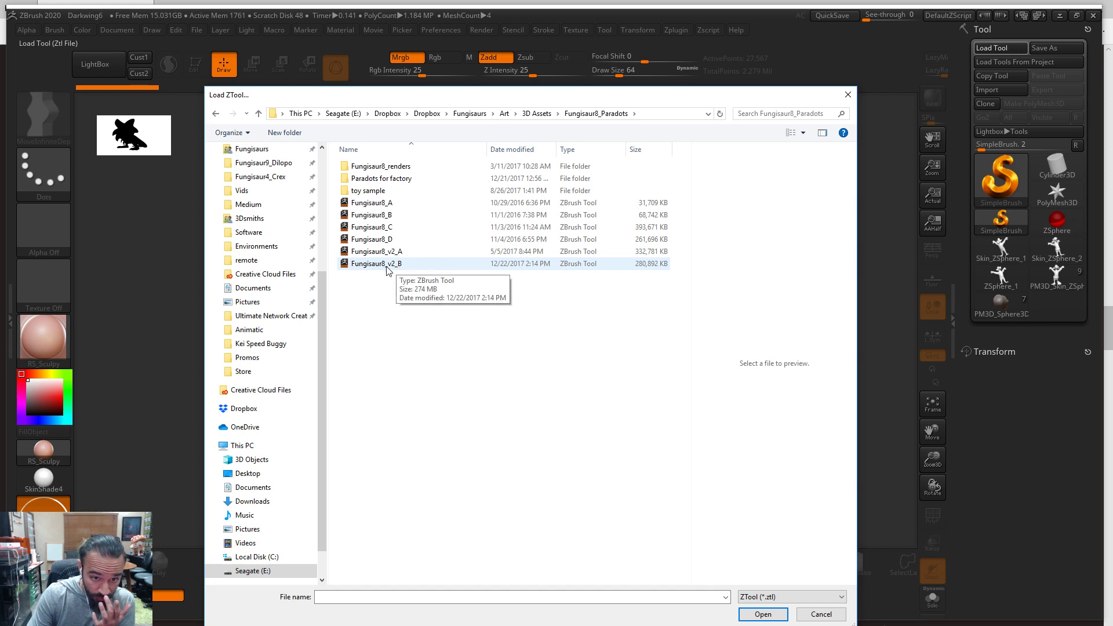
{"action": "left_click", "coordinate": [388, 269]}
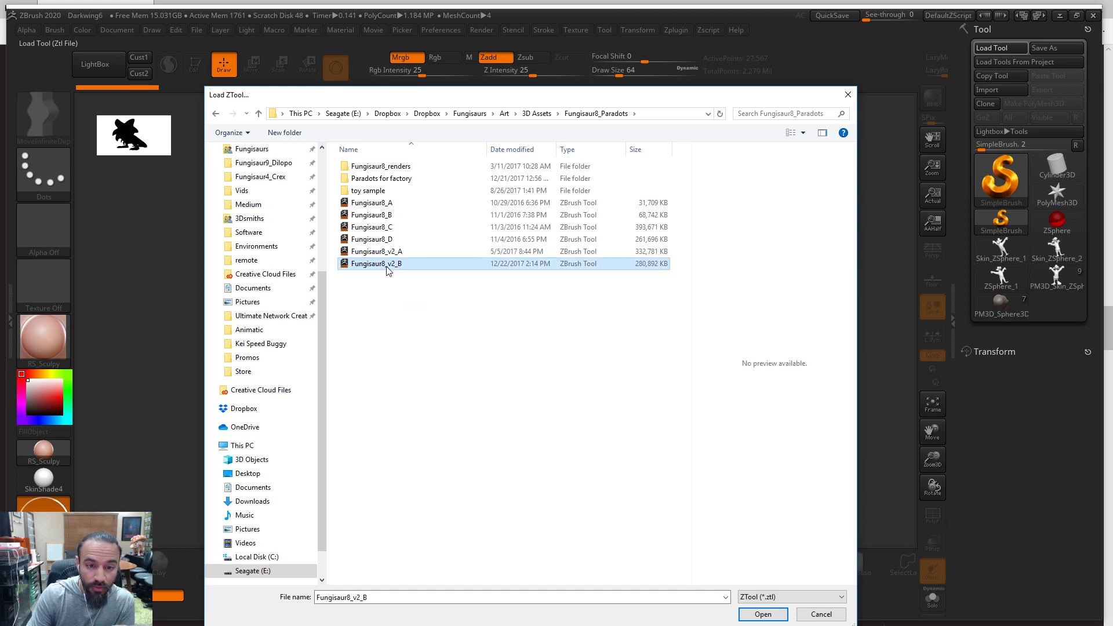
{"action": "left_click", "coordinate": [763, 614]}
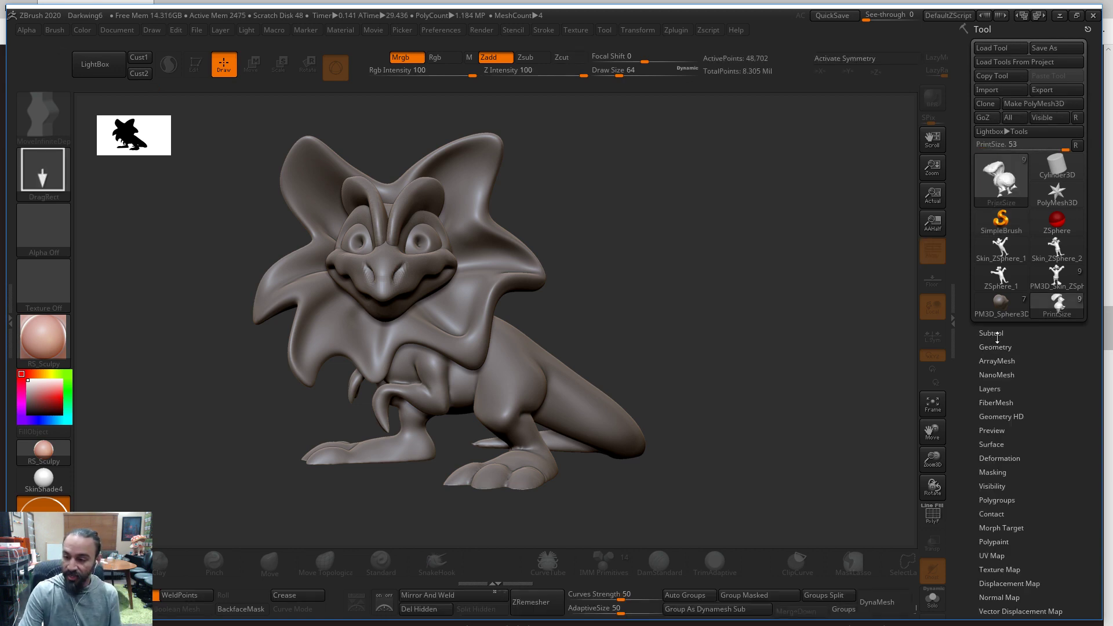
Clear the old creature from the canvas, make Merged_Fungisaur8_B2_4 the active subtool, place it on the canvas and enter Edit mode
{"action": "left_click", "coordinate": [983, 347]}
{"action": "key", "text": "ctrl+n"}
{"action": "left_click", "coordinate": [994, 402]}
{"action": "left_click_drag", "start_coordinate": [638, 350], "coordinate": [771, 446]}
{"action": "left_click", "coordinate": [196, 64]}
{"action": "key", "text": "ctrl+n"}
{"action": "left_click_drag", "start_coordinate": [486, 422], "coordinate": [632, 428]}
{"action": "left_click_drag", "start_coordinate": [407, 409], "coordinate": [406, 450], "text": "alt"}
Fill the creature with the SkinShade4 material, using the Standard brush set to material only with Zadd off
{"action": "left_click", "coordinate": [44, 478]}
{"action": "left_click_drag", "start_coordinate": [487, 508], "coordinate": [623, 530]}
{"action": "left_click_drag", "start_coordinate": [653, 474], "coordinate": [860, 480], "text": "alt"}
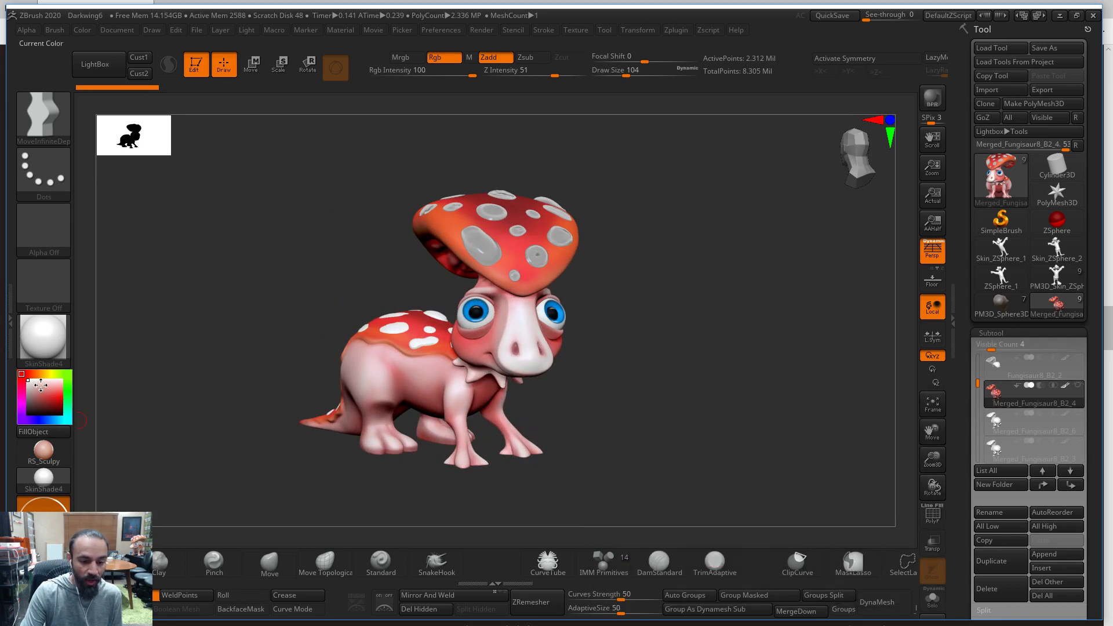
{"action": "left_click_drag", "start_coordinate": [203, 355], "coordinate": [423, 341]}
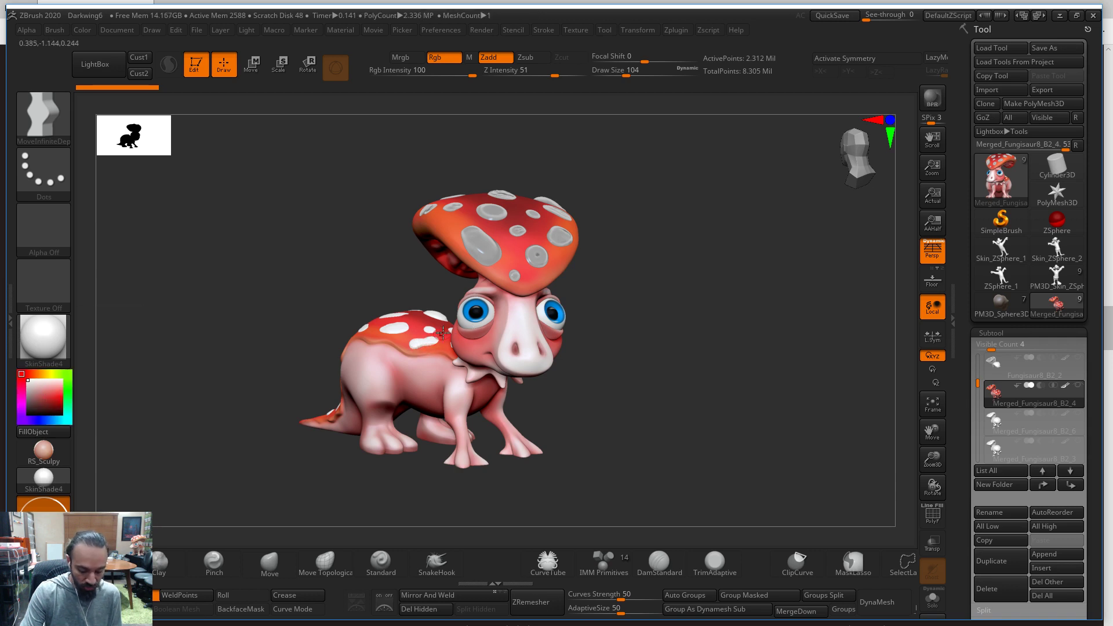
{"action": "key", "text": "b"}
{"action": "key", "text": "s"}
{"action": "key", "text": "t"}
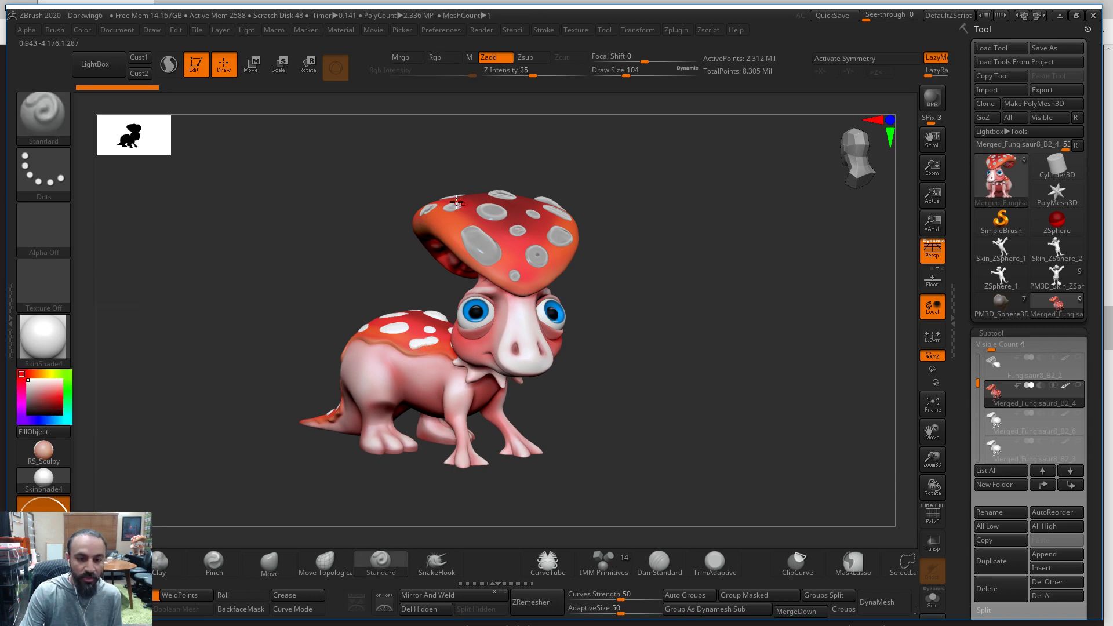
{"action": "left_click", "coordinate": [469, 57]}
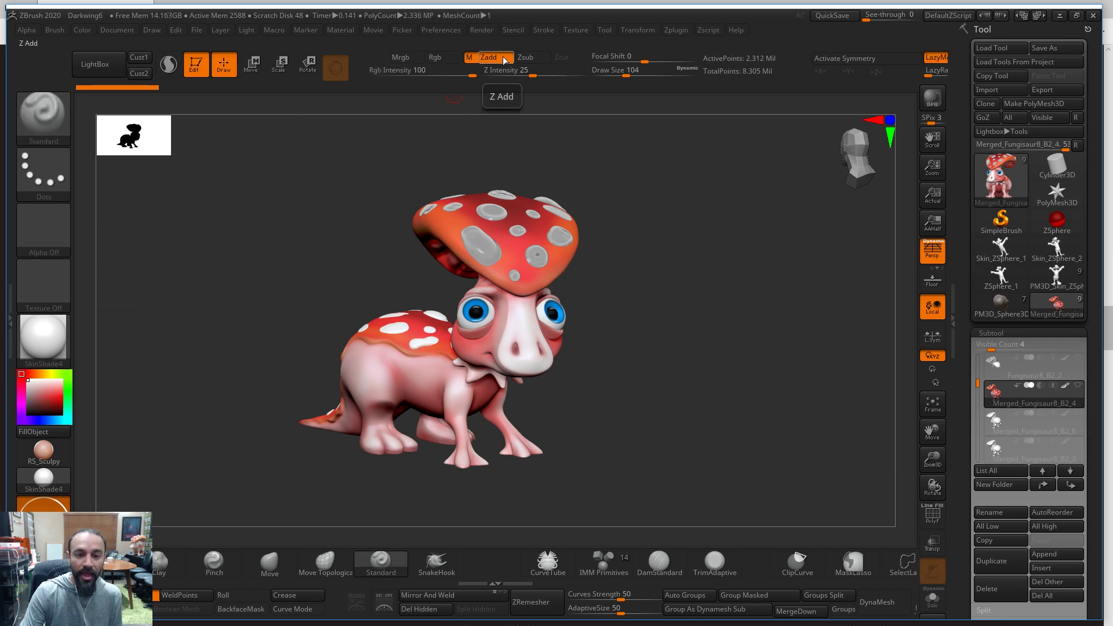
{"action": "left_click", "coordinate": [88, 31]}
{"action": "left_click", "coordinate": [109, 277]}
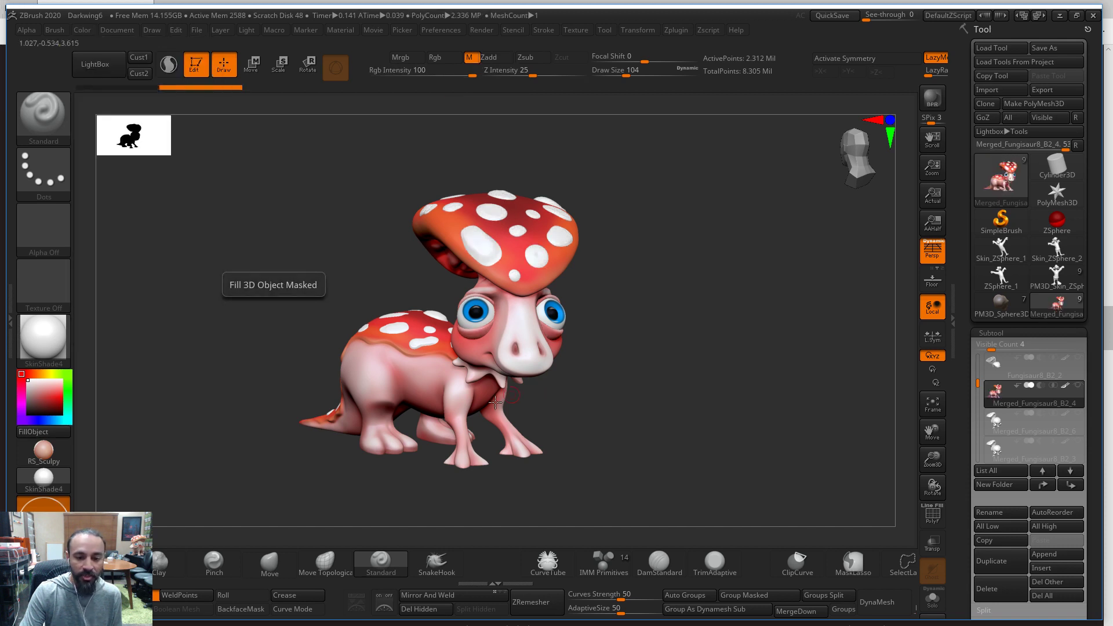
Inspect the creature from the side and front, switching the PolyFrame display on and off again
{"action": "left_click_drag", "start_coordinate": [669, 313], "coordinate": [96, 389]}
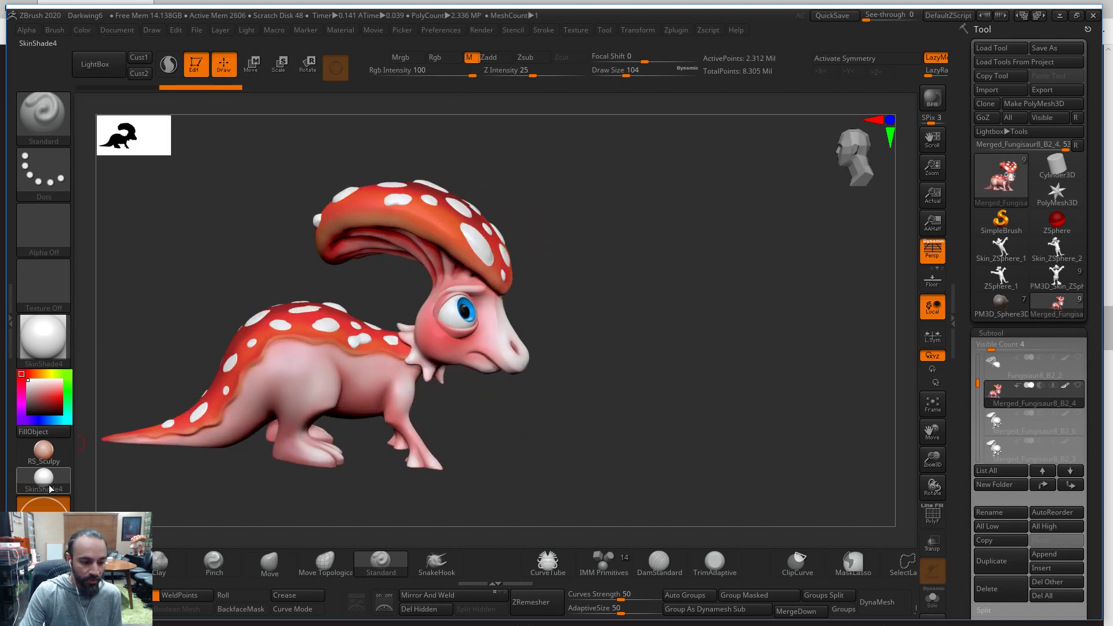
{"action": "left_click_drag", "start_coordinate": [676, 398], "coordinate": [598, 341]}
{"action": "key", "text": "shift+f"}
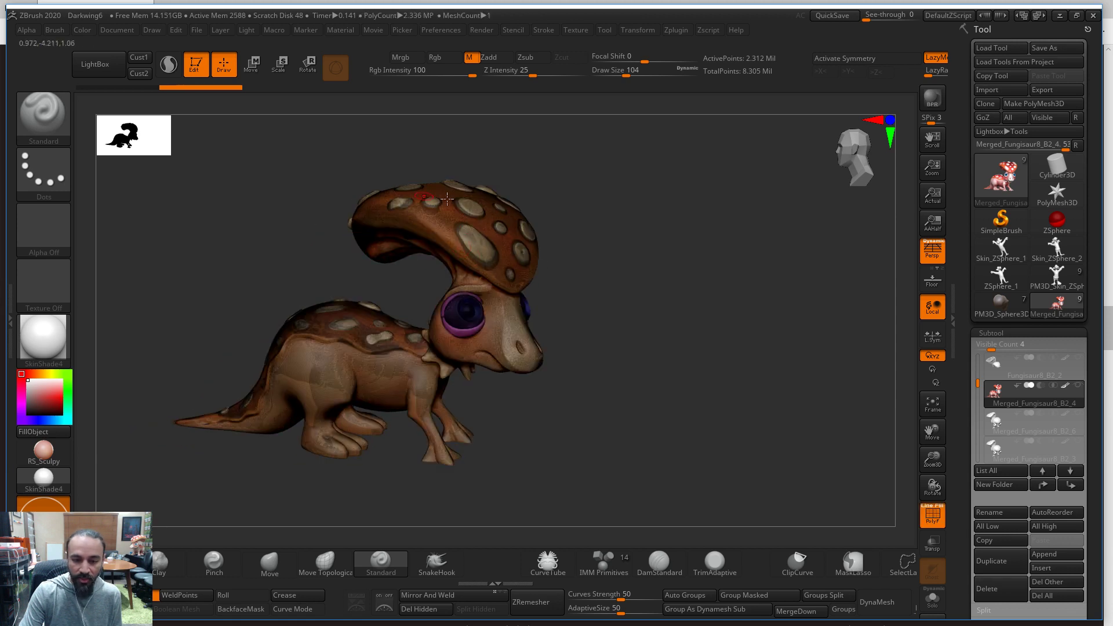
{"action": "left_click", "coordinate": [933, 518]}
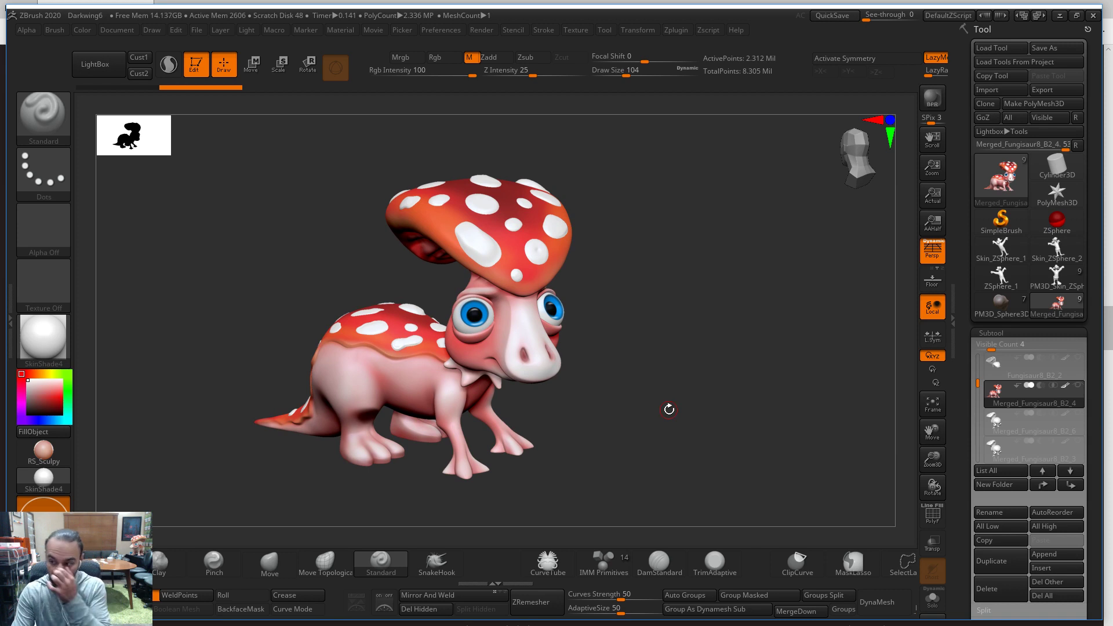
{"action": "left_click_drag", "start_coordinate": [607, 370], "coordinate": [591, 354]}
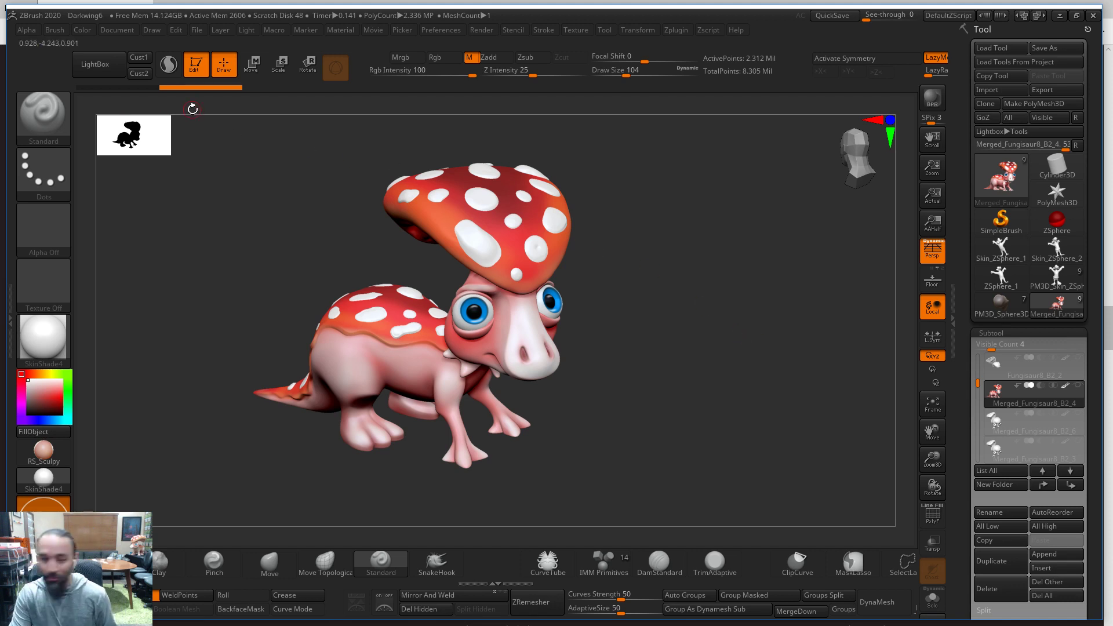
Browse the DemoProjects folder among LightBox's projects, then close LightBox and view the creature
{"action": "left_click", "coordinate": [97, 71]}
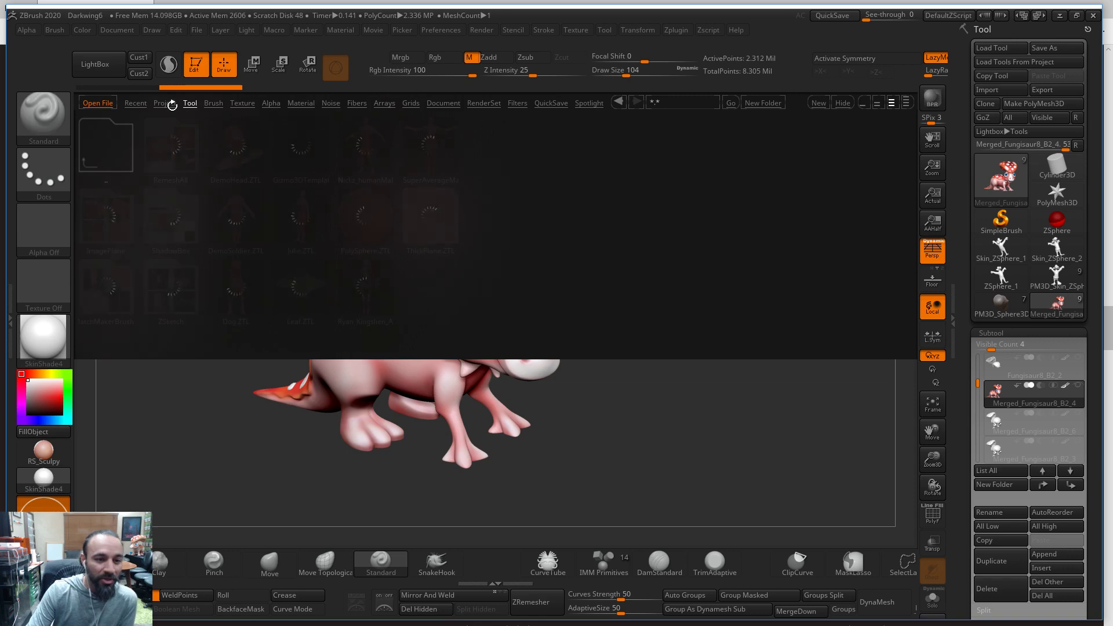
{"action": "left_click", "coordinate": [165, 103]}
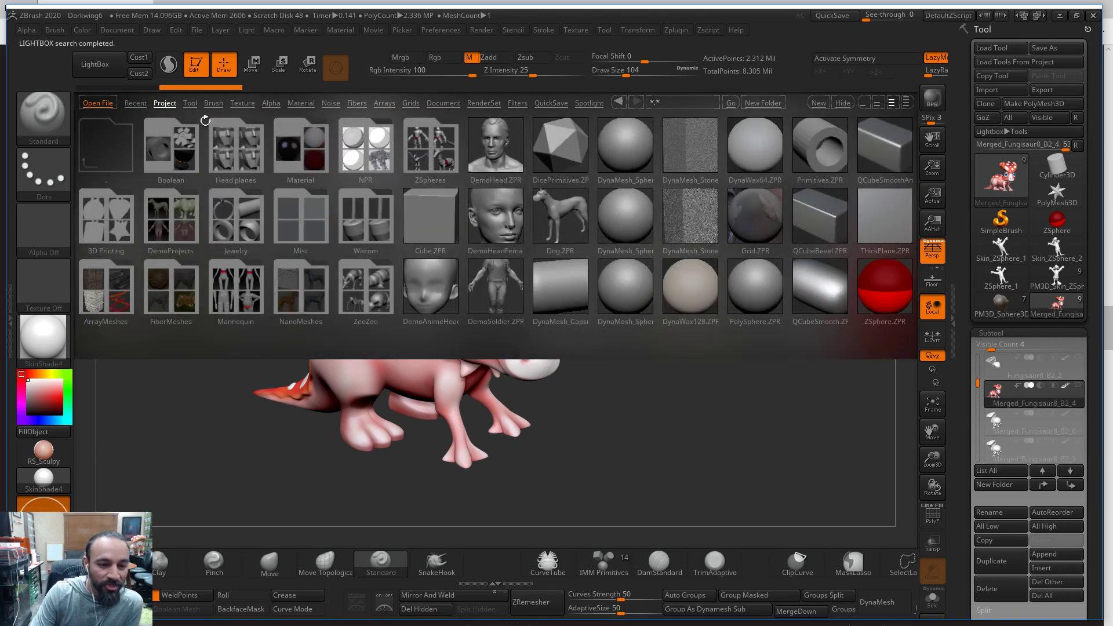
{"action": "left_click", "coordinate": [171, 223]}
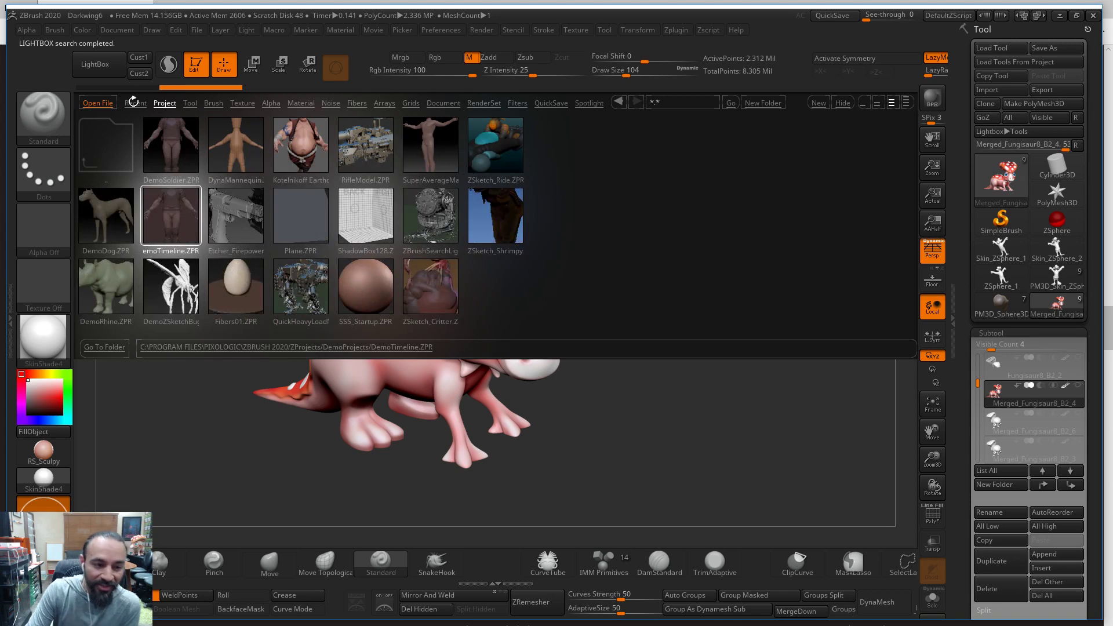
{"action": "left_click_drag", "start_coordinate": [804, 341], "coordinate": [798, 344]}
{"action": "left_click_drag", "start_coordinate": [733, 358], "coordinate": [454, 354]}
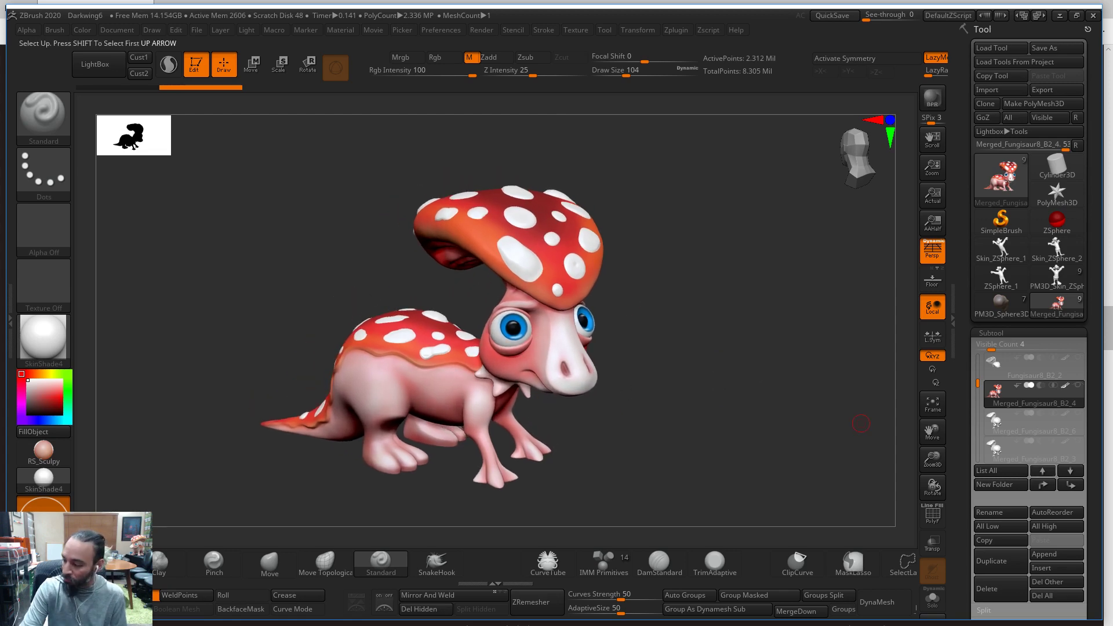
Switch to the Pixologic features page in the browser, watch the PolyPaint Adjust by Color demo and close the video
{"action": "key", "text": "alt+Tab"}
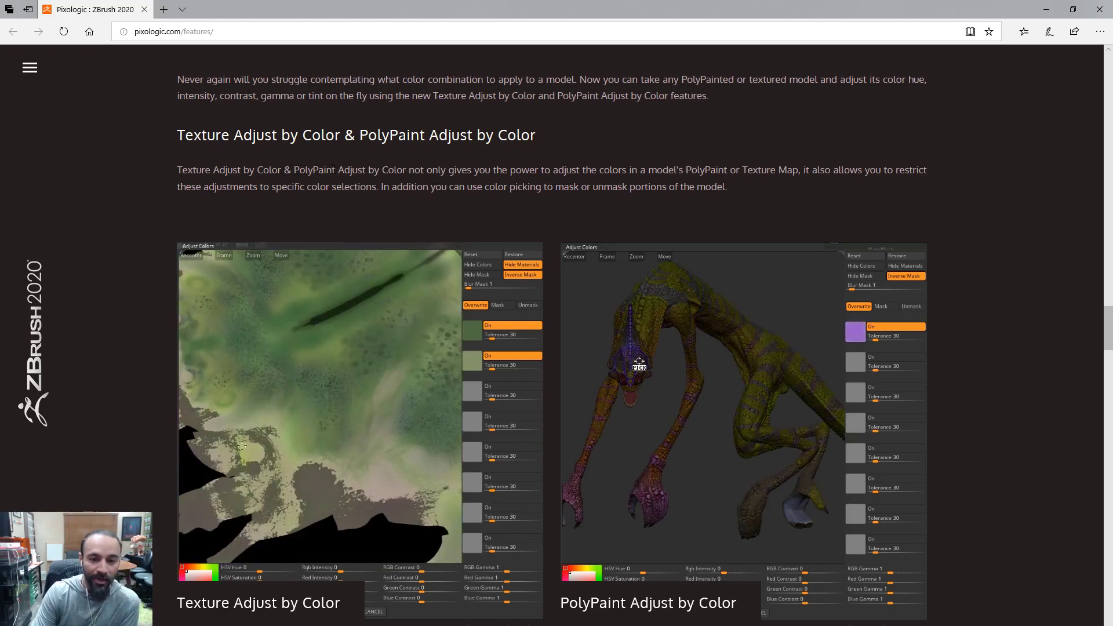
{"action": "scroll", "coordinate": [348, 159], "scroll_direction": "down", "scroll_amount": 1}
{"action": "scroll", "coordinate": [347, 163], "scroll_direction": "down", "scroll_amount": 1}
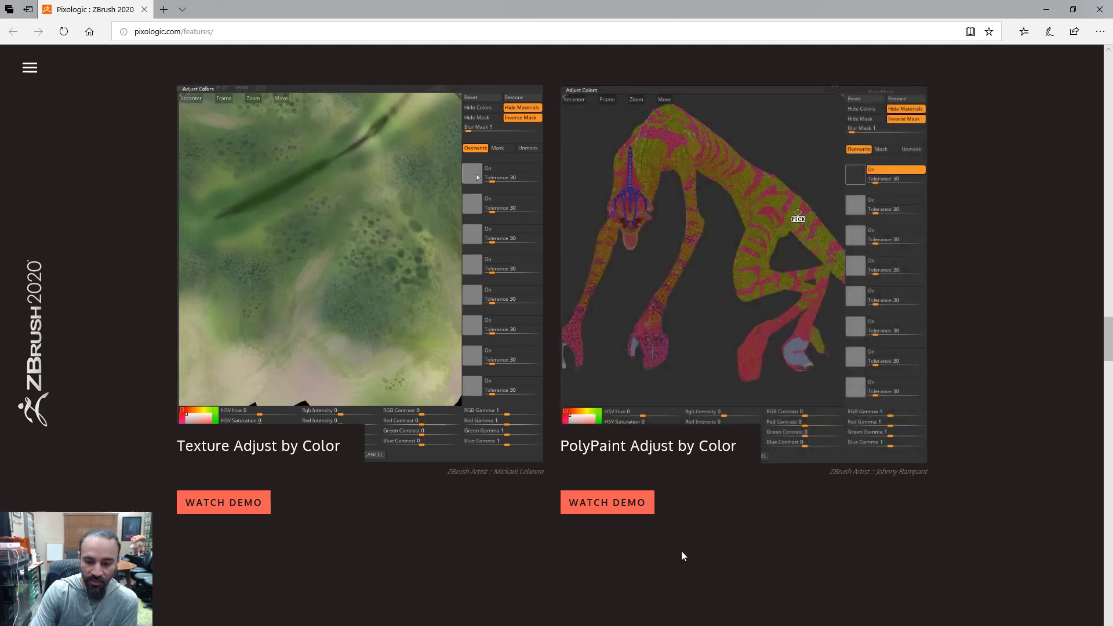
{"action": "left_click", "coordinate": [637, 502]}
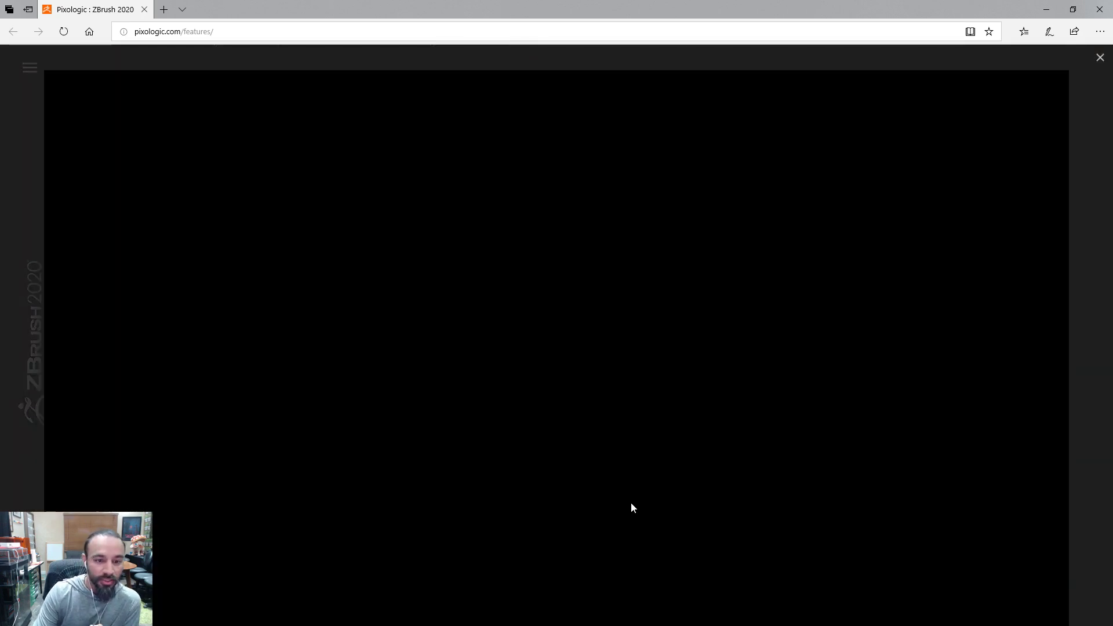
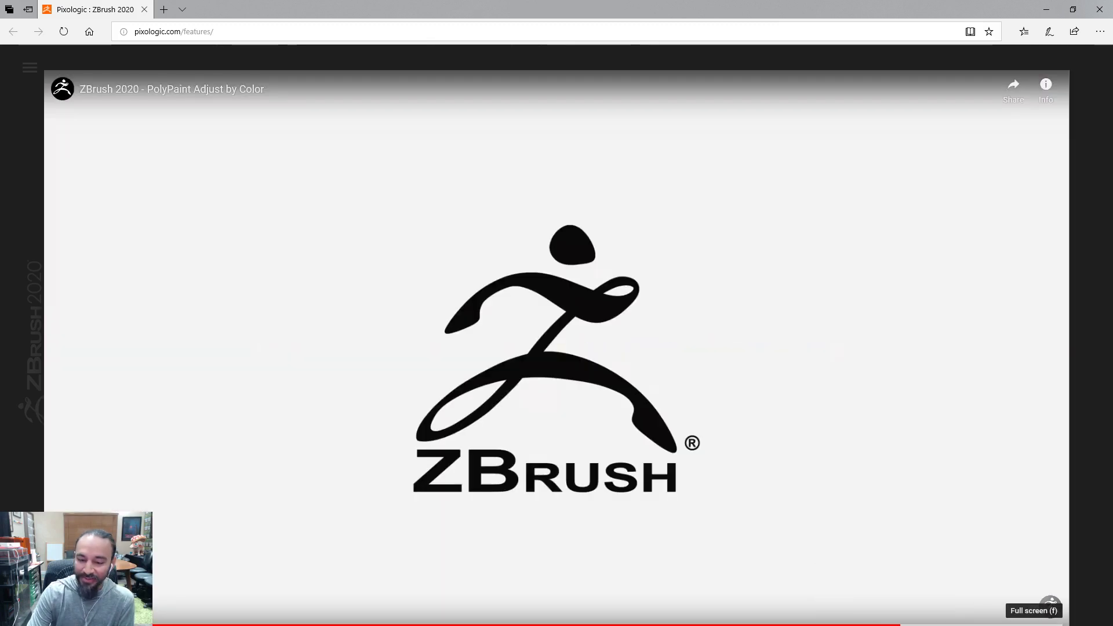
{"action": "left_click", "coordinate": [1050, 605]}
{"action": "key", "text": "Escape"}
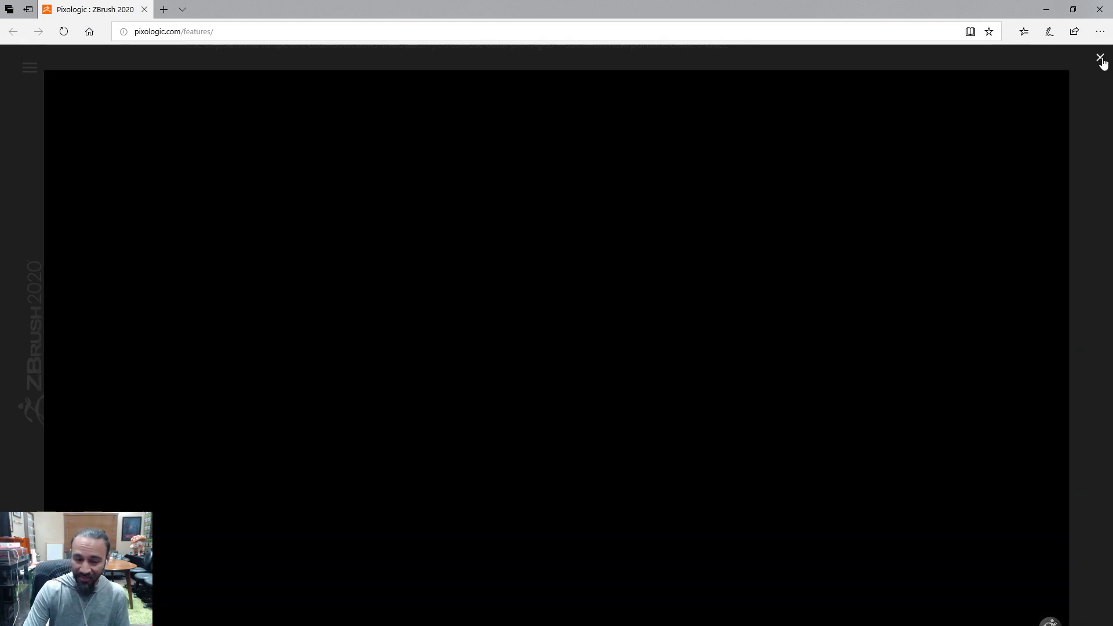
{"action": "left_click", "coordinate": [1100, 59]}
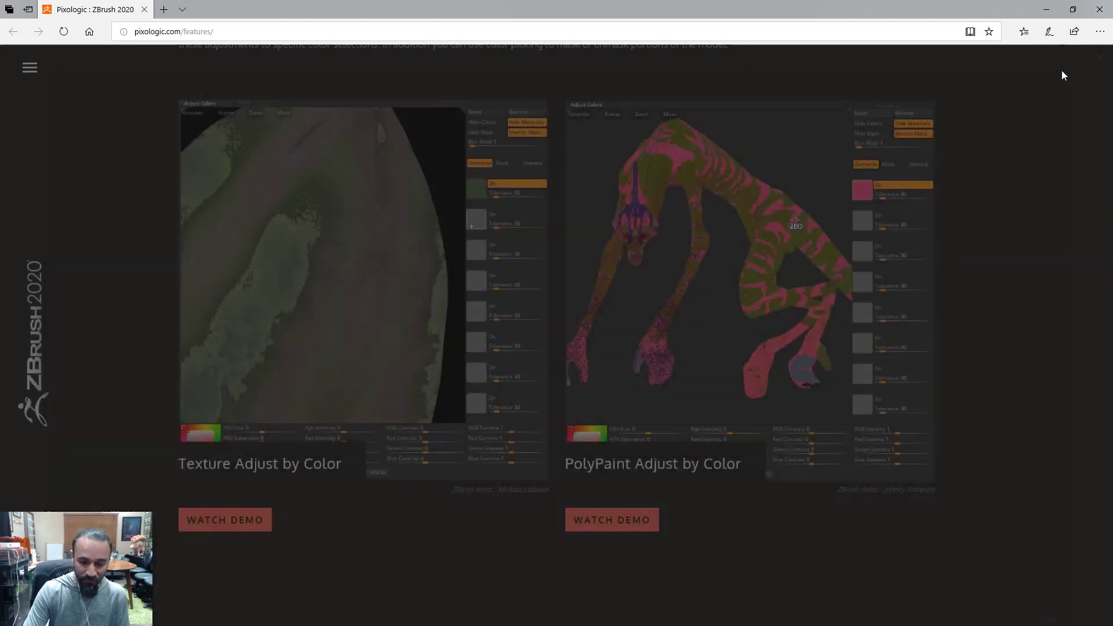
{"action": "scroll", "coordinate": [1020, 340], "scroll_direction": "up", "scroll_amount": 3}
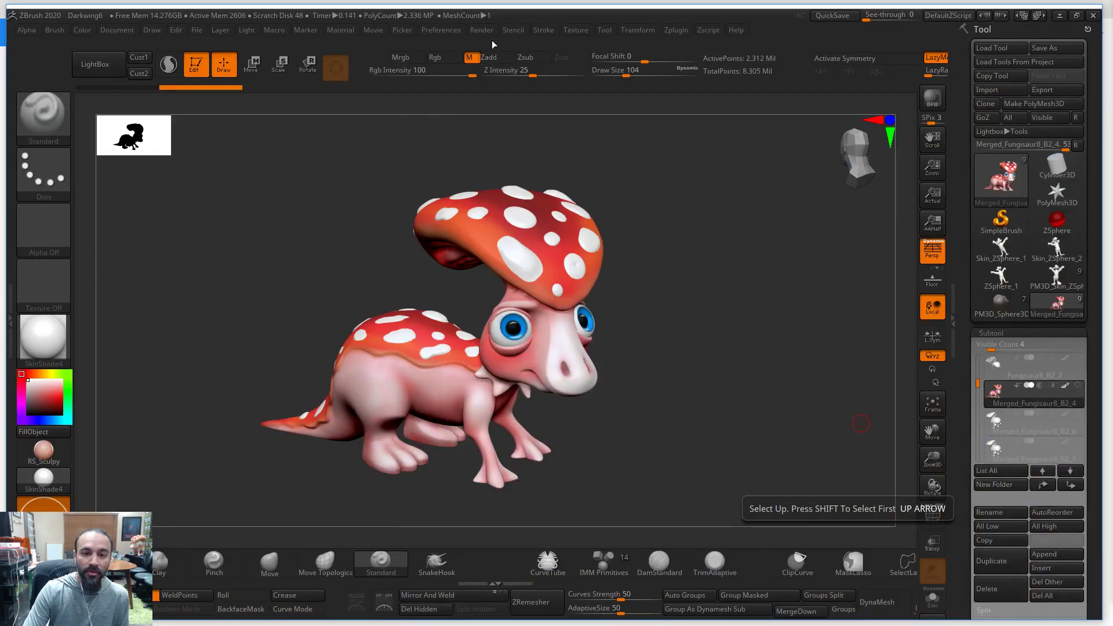
Return to ZBrush and look through the preferences and texture commands for the color adjustment feature
{"action": "left_click", "coordinate": [467, 29]}
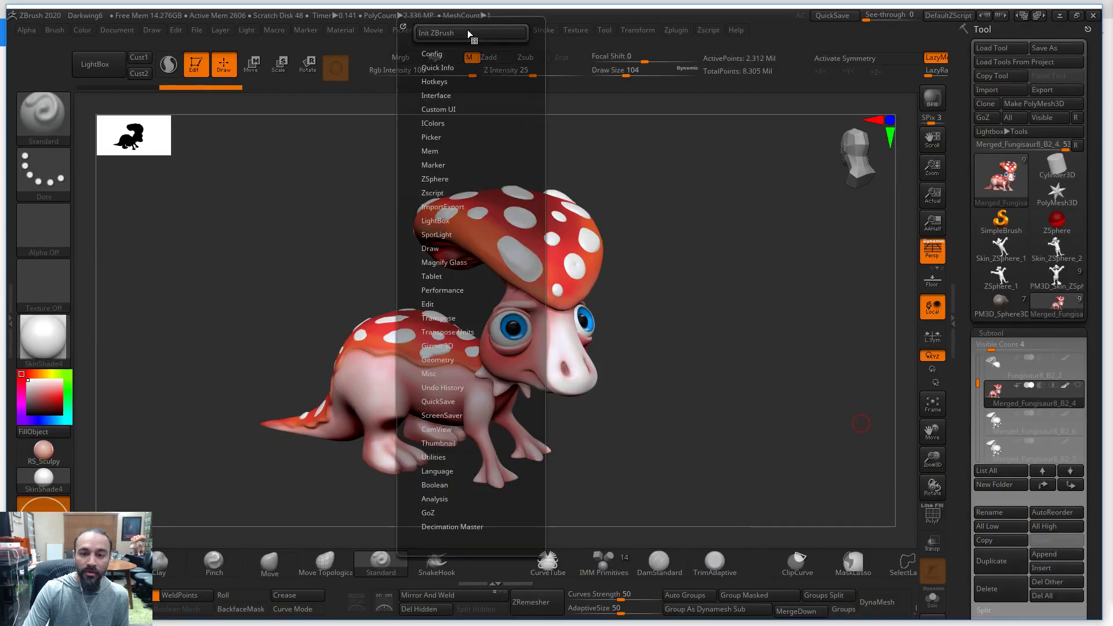
{"action": "left_click", "coordinate": [577, 29]}
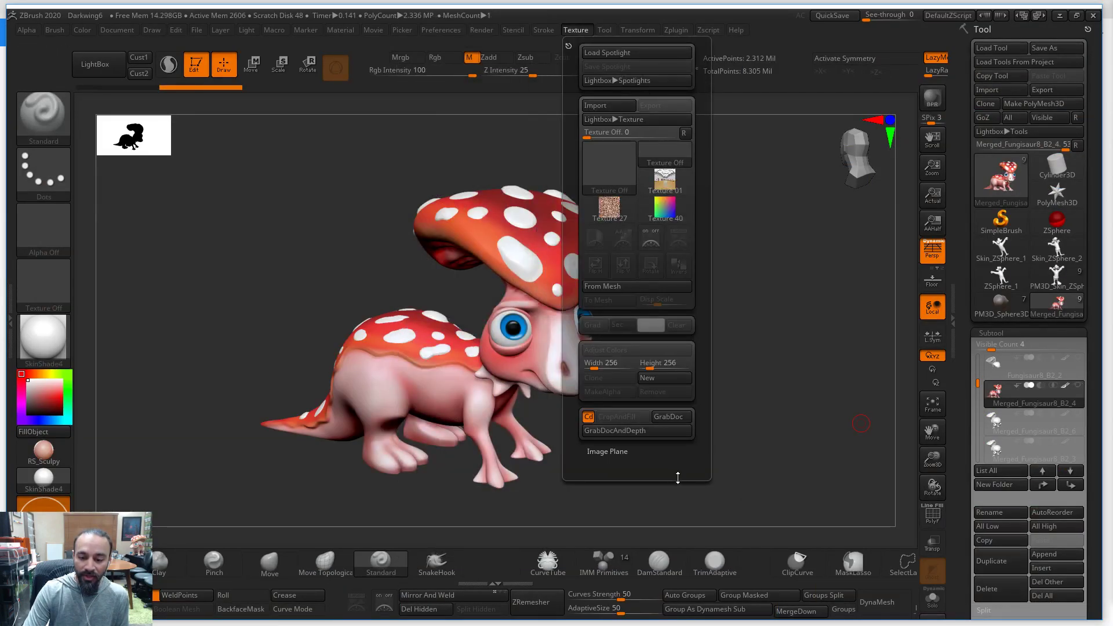
{"action": "left_click_drag", "start_coordinate": [690, 462], "coordinate": [683, 428]}
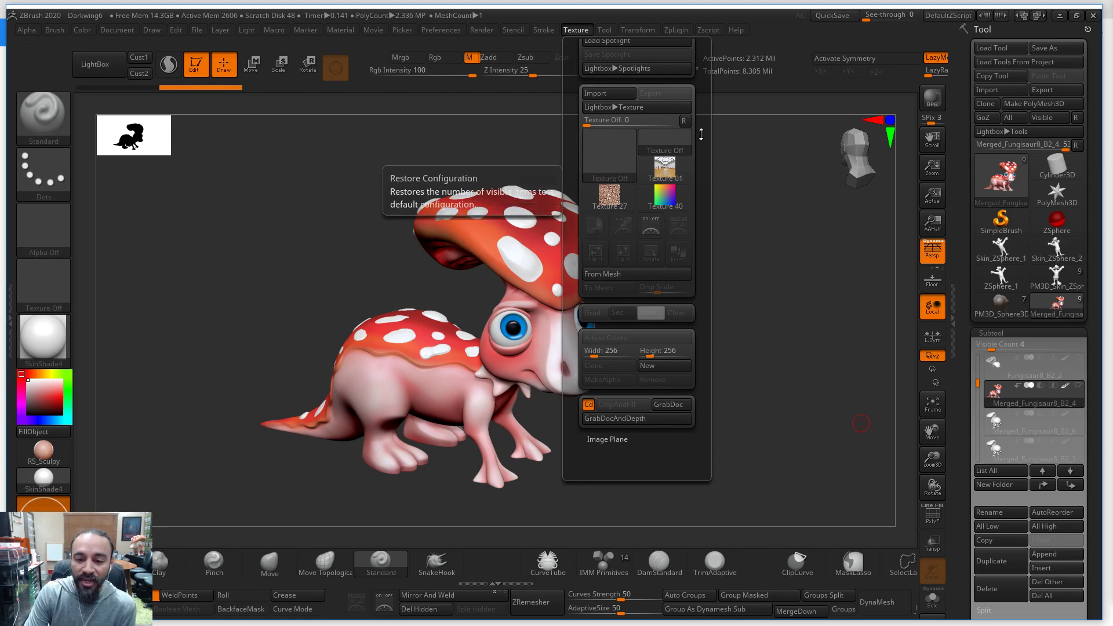
Open Adjust Colors for the creature's polypaint and turn the preview model toward the front
{"action": "scroll", "coordinate": [1090, 361], "scroll_direction": "down", "scroll_amount": 12}
{"action": "scroll", "coordinate": [1038, 429], "scroll_direction": "down", "scroll_amount": 1}
{"action": "left_click", "coordinate": [993, 455]}
{"action": "scroll", "coordinate": [1065, 407], "scroll_direction": "down", "scroll_amount": 1}
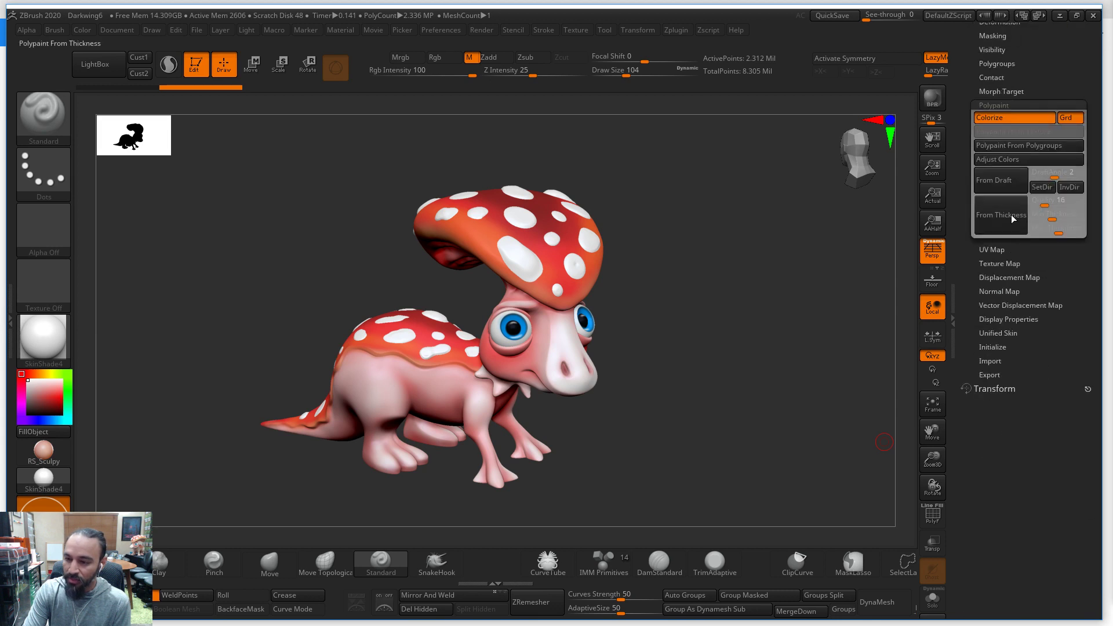
{"action": "left_click", "coordinate": [1006, 159]}
{"action": "left_click_drag", "start_coordinate": [711, 353], "coordinate": [843, 453]}
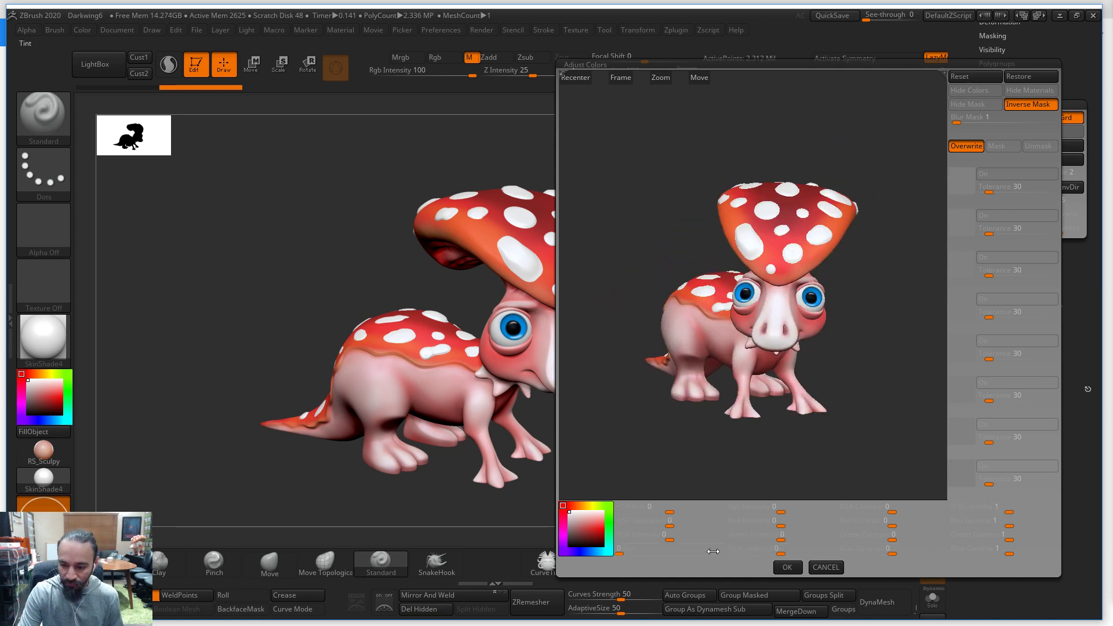
Cancel Adjust Colors and check the Custom UI section of the preferences
{"action": "left_click", "coordinate": [825, 567]}
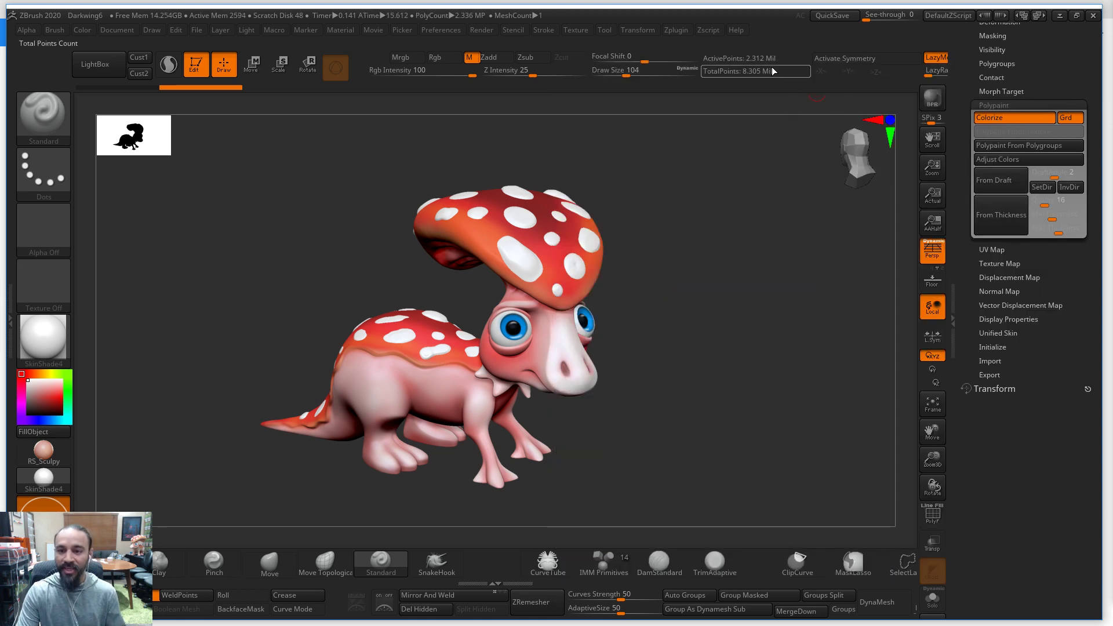
{"action": "scroll", "coordinate": [1072, 181], "scroll_direction": "up", "scroll_amount": 5}
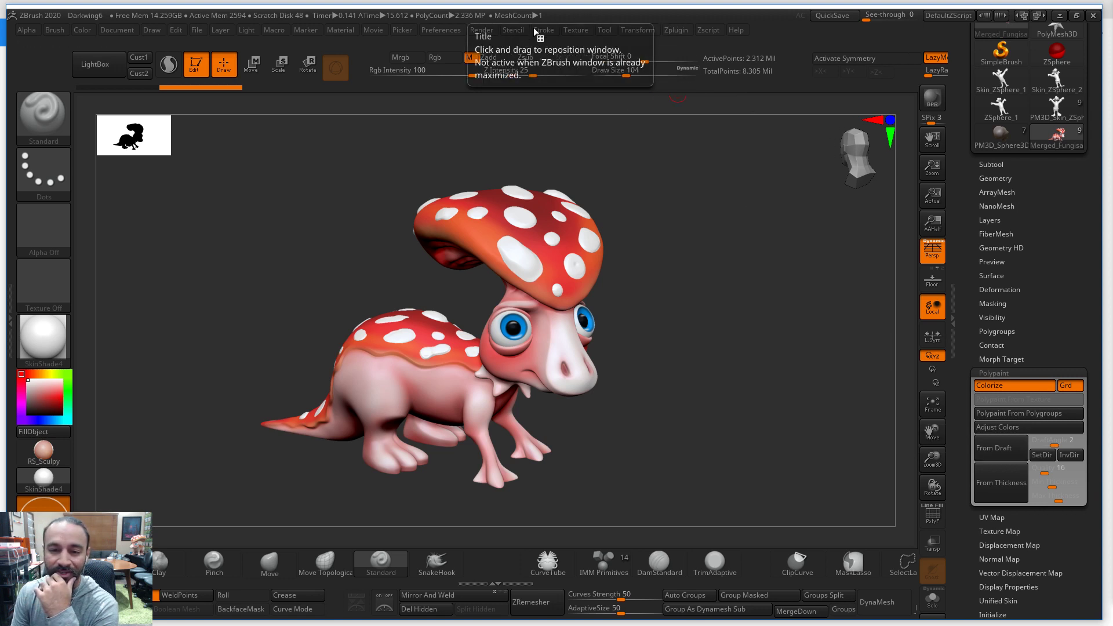
{"action": "left_click", "coordinate": [452, 32]}
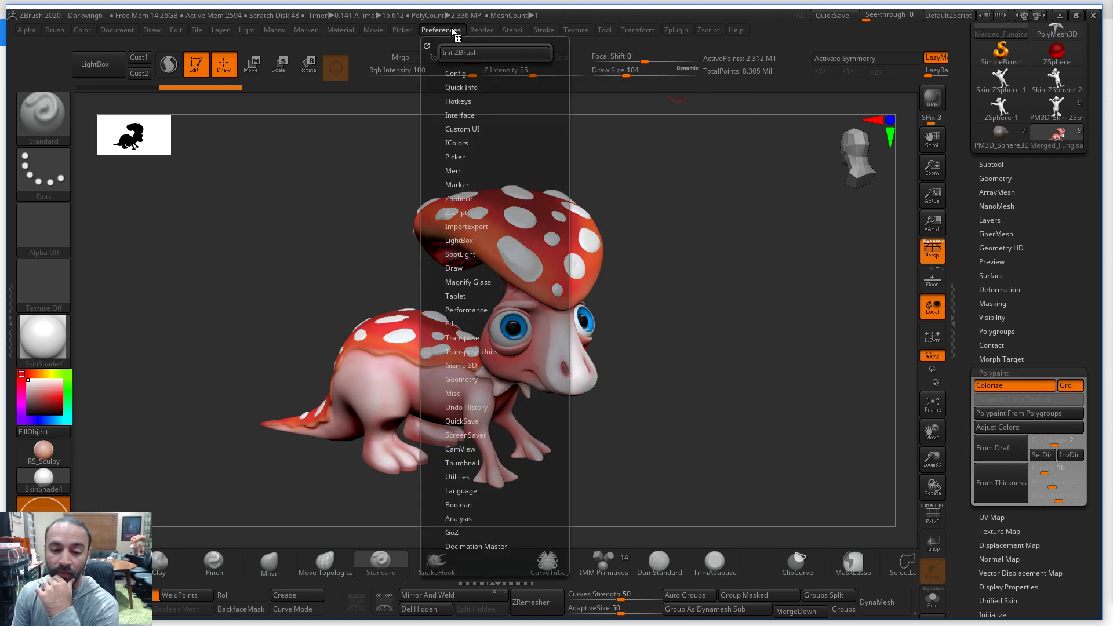
{"action": "left_click", "coordinate": [462, 130]}
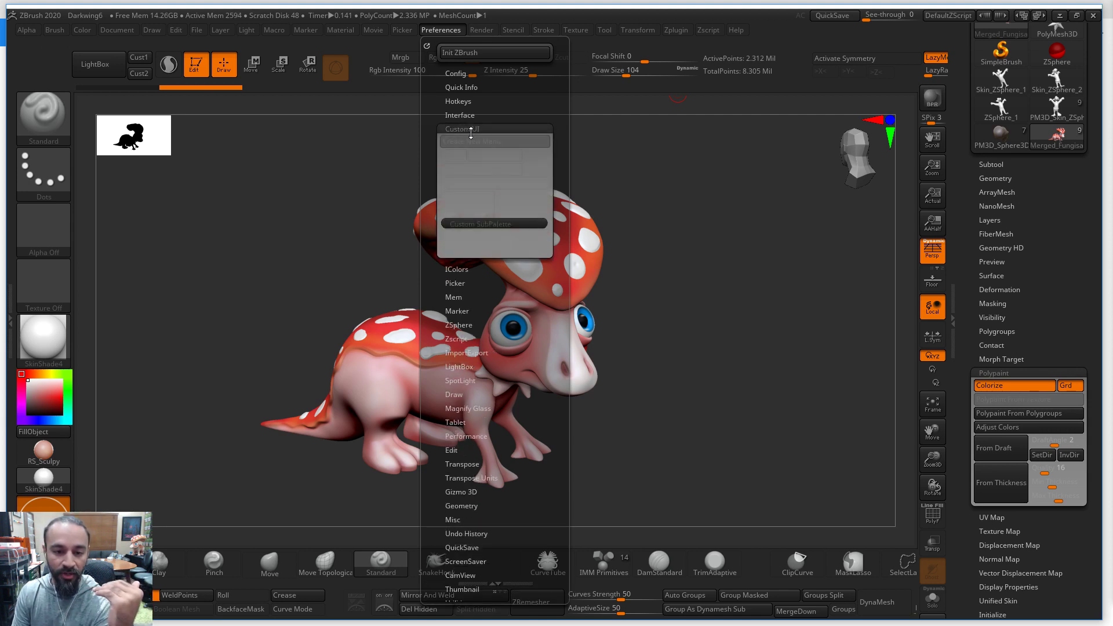
{"action": "left_click", "coordinate": [476, 130]}
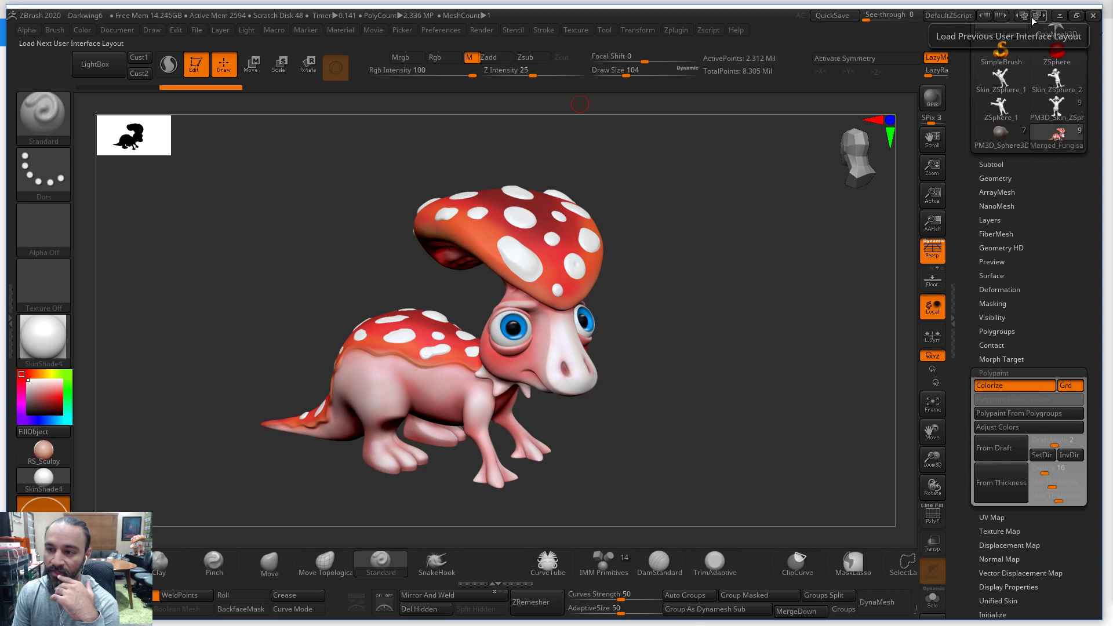
Cycle through the saved user interface color schemes and settle on Z3.1_Gray09
{"action": "left_click", "coordinate": [1002, 21]}
{"action": "left_click", "coordinate": [1001, 21]}
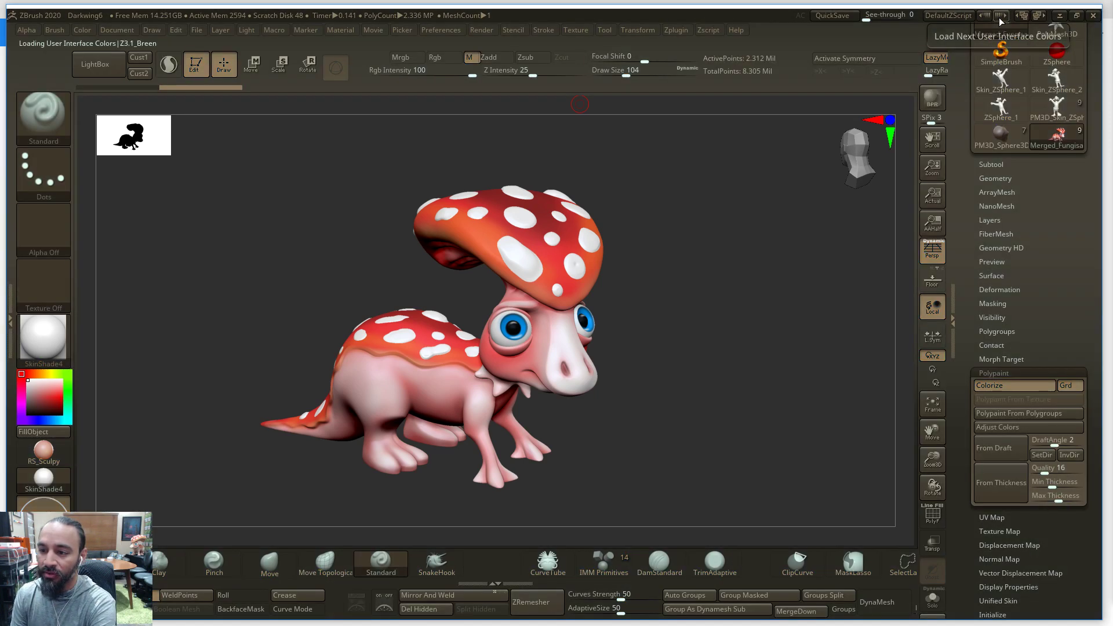
{"action": "left_click", "coordinate": [1002, 21]}
{"action": "left_click", "coordinate": [1001, 21]}
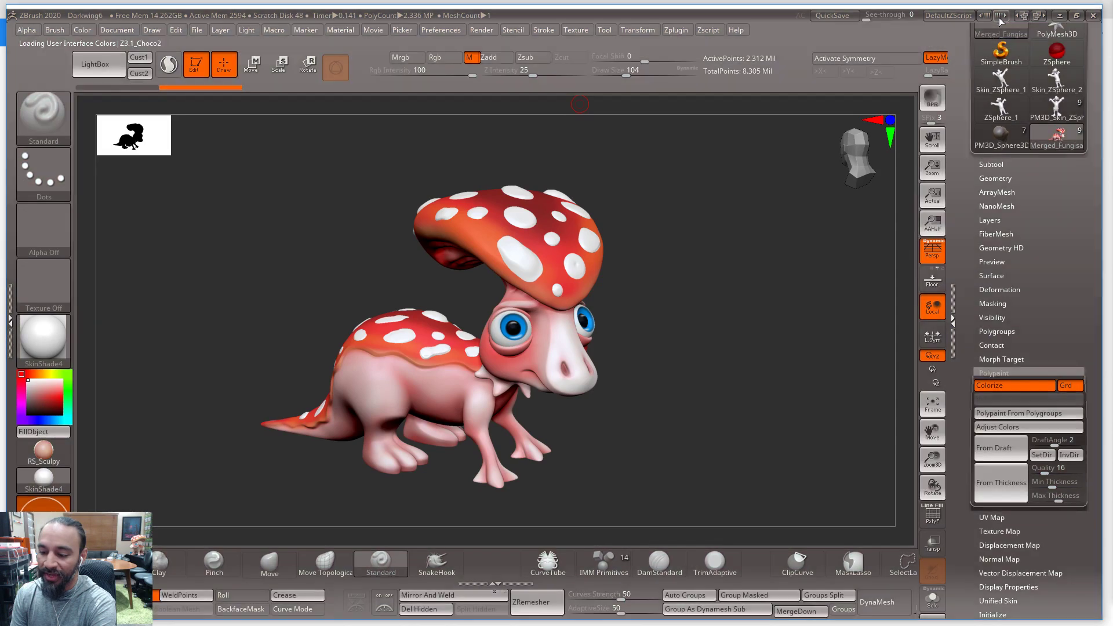
{"action": "left_click", "coordinate": [1001, 21]}
{"action": "left_click", "coordinate": [1002, 21]}
{"action": "left_click", "coordinate": [1002, 21]}
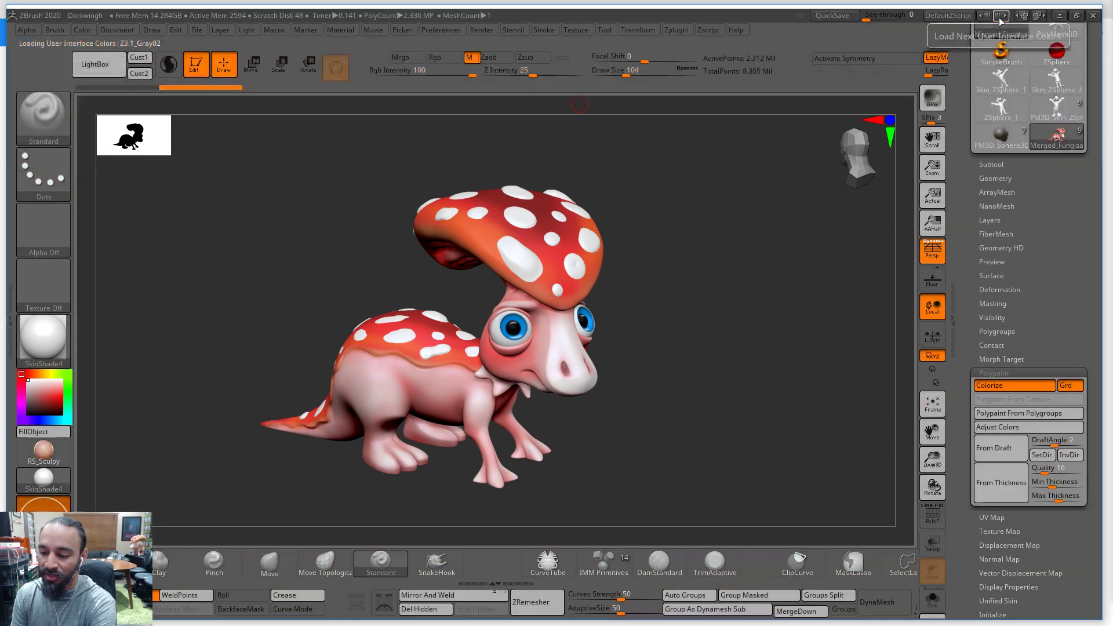
{"action": "left_click", "coordinate": [1002, 21]}
{"action": "left_click", "coordinate": [1001, 21]}
{"action": "left_click", "coordinate": [1001, 21]}
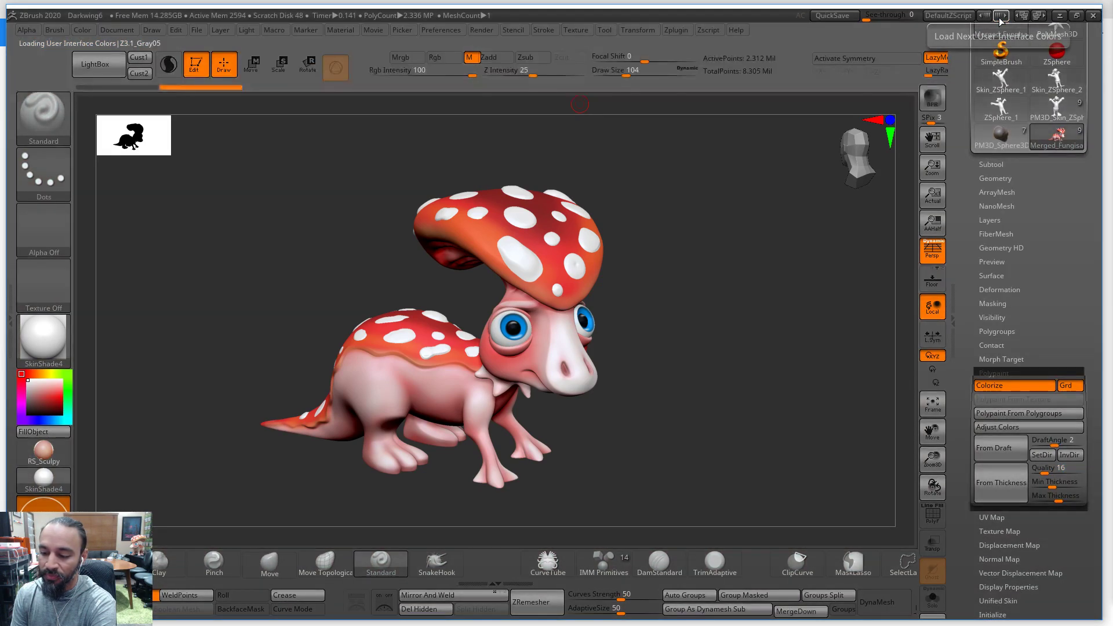
{"action": "left_click", "coordinate": [1001, 21]}
{"action": "left_click", "coordinate": [1001, 21]}
{"action": "left_click", "coordinate": [1001, 21]}
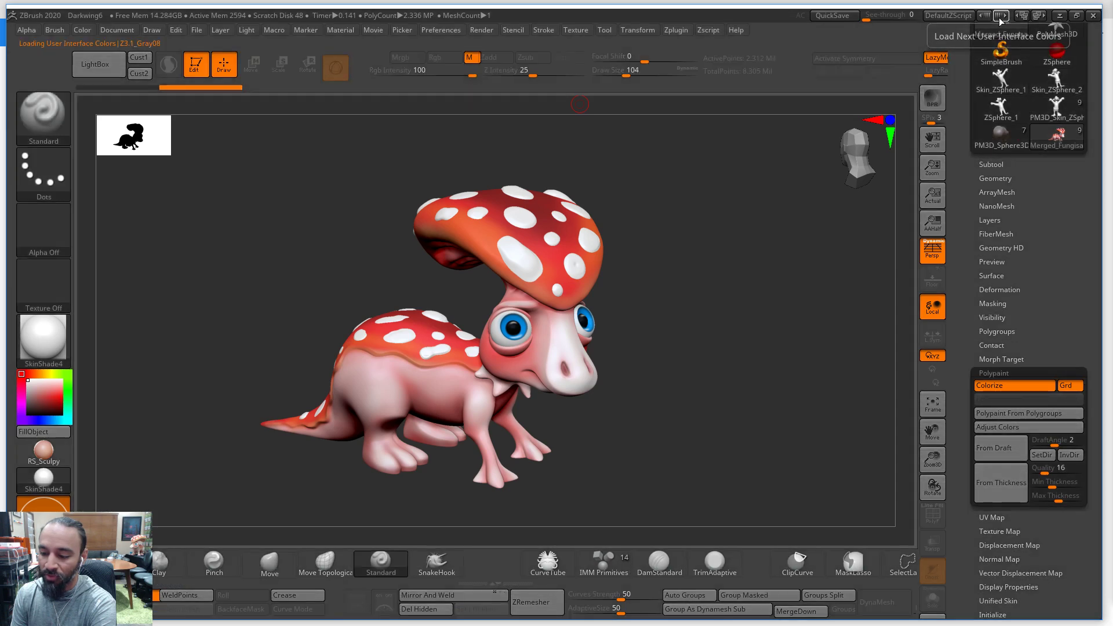
{"action": "left_click", "coordinate": [1001, 21]}
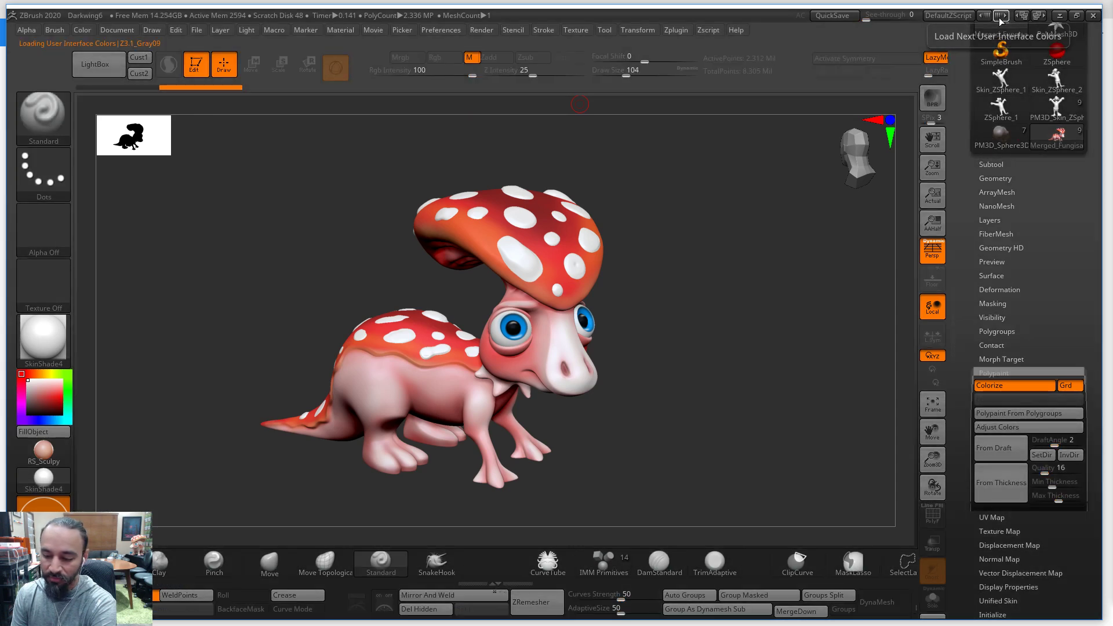
Reopen Adjust Colors for the creature's polypaint and turn the preview model to a three-quarter view
{"action": "left_click", "coordinate": [1029, 427]}
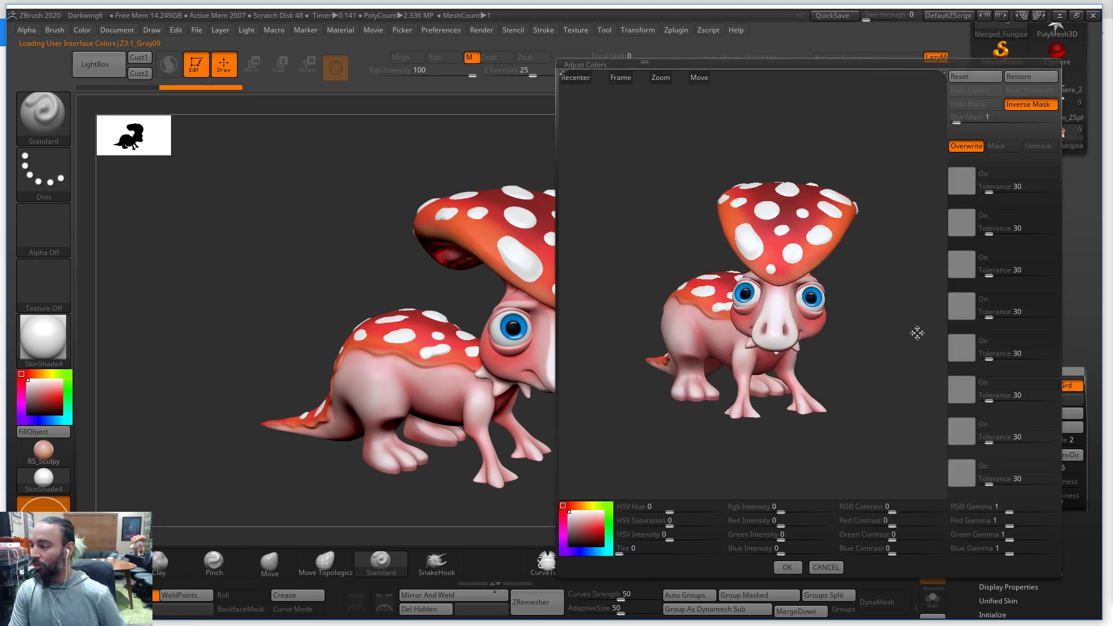
{"action": "left_click", "coordinate": [741, 506]}
{"action": "left_click", "coordinate": [750, 529]}
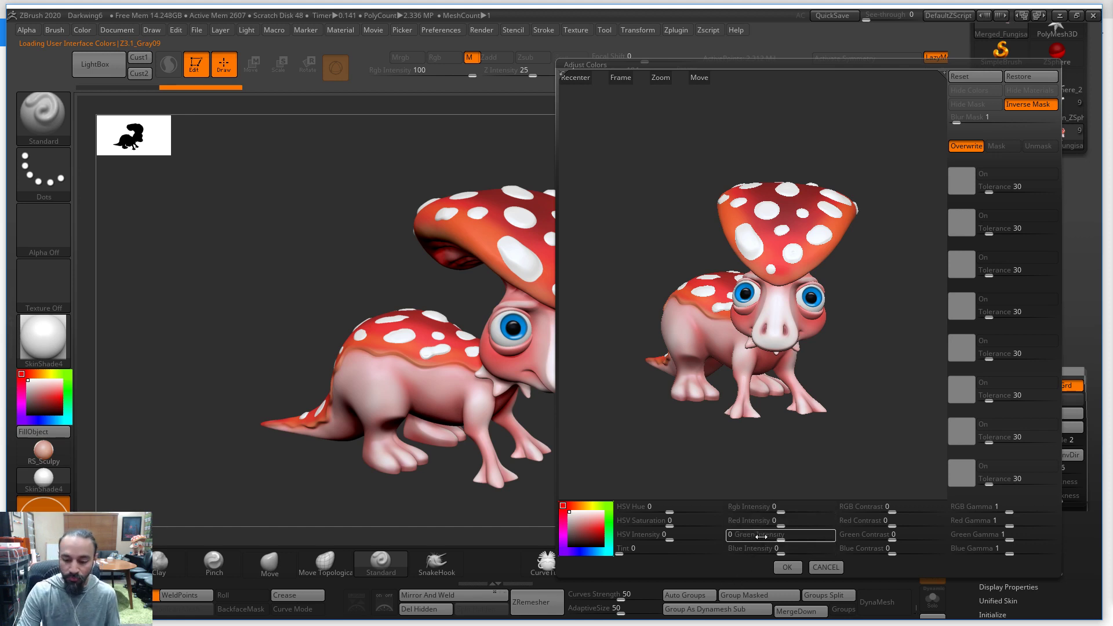
{"action": "mouse_move", "coordinate": [771, 452]}
{"action": "left_mouse_down"}
{"action": "mouse_move", "coordinate": [790, 452]}
{"action": "mouse_move", "coordinate": [775, 456]}
{"action": "left_mouse_up"}
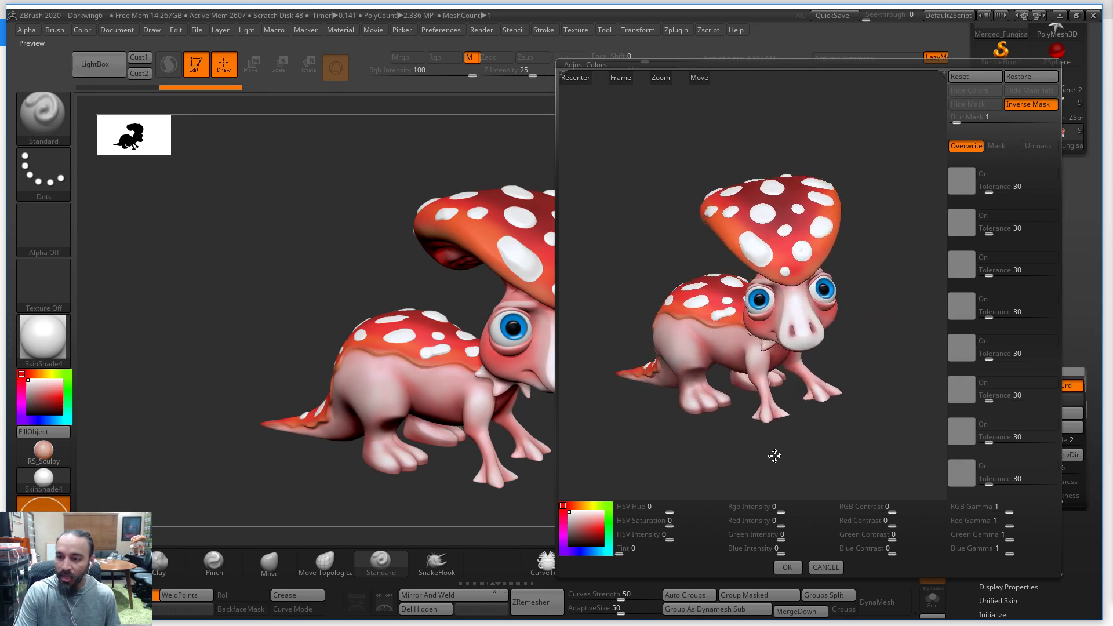
Try the HSV Hue, Saturation and Intensity adjustments on the preview and return each of them to 0
{"action": "left_click_drag", "start_coordinate": [685, 509], "coordinate": [673, 533]}
{"action": "mouse_move", "coordinate": [832, 430]}
{"action": "left_mouse_down"}
{"action": "mouse_move", "coordinate": [849, 425]}
{"action": "mouse_move", "coordinate": [827, 428]}
{"action": "left_mouse_up"}
{"action": "mouse_move", "coordinate": [778, 510]}
{"action": "left_mouse_down"}
{"action": "mouse_move", "coordinate": [771, 499]}
{"action": "mouse_move", "coordinate": [785, 500]}
{"action": "left_mouse_up"}
{"action": "left_click", "coordinate": [693, 510]}
{"action": "type", "text": "0"}
{"action": "left_click", "coordinate": [681, 523]}
{"action": "type", "text": "0"}
{"action": "left_click", "coordinate": [681, 535]}
{"action": "type", "text": "0"}
Try the RGB, Red, Green and Blue Intensity adjustments, including Blue Intensity at 1, and reset them to 0
{"action": "left_click_drag", "start_coordinate": [787, 505], "coordinate": [814, 521]}
{"action": "left_click", "coordinate": [791, 512]}
{"action": "type", "text": "0"}
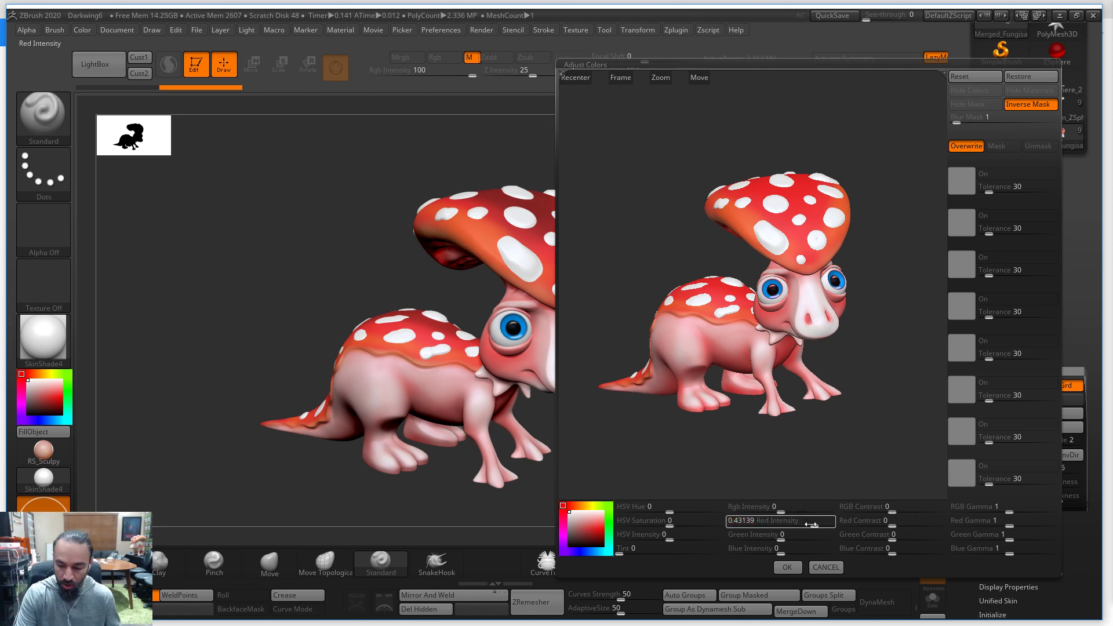
{"action": "left_click", "coordinate": [781, 521]}
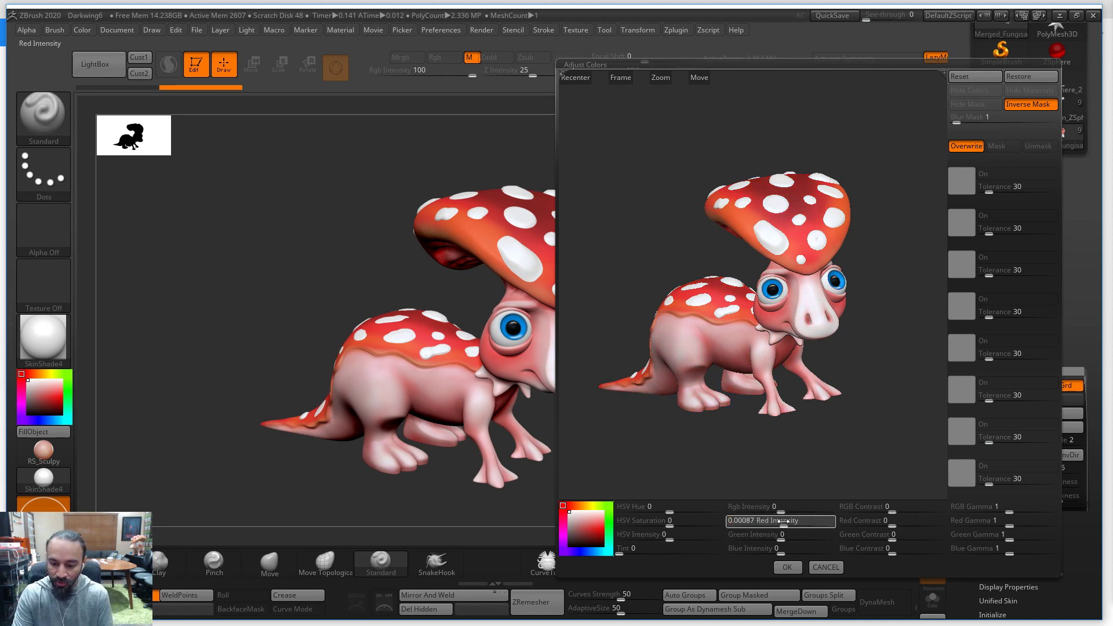
{"action": "left_click_drag", "start_coordinate": [784, 548], "coordinate": [835, 547]}
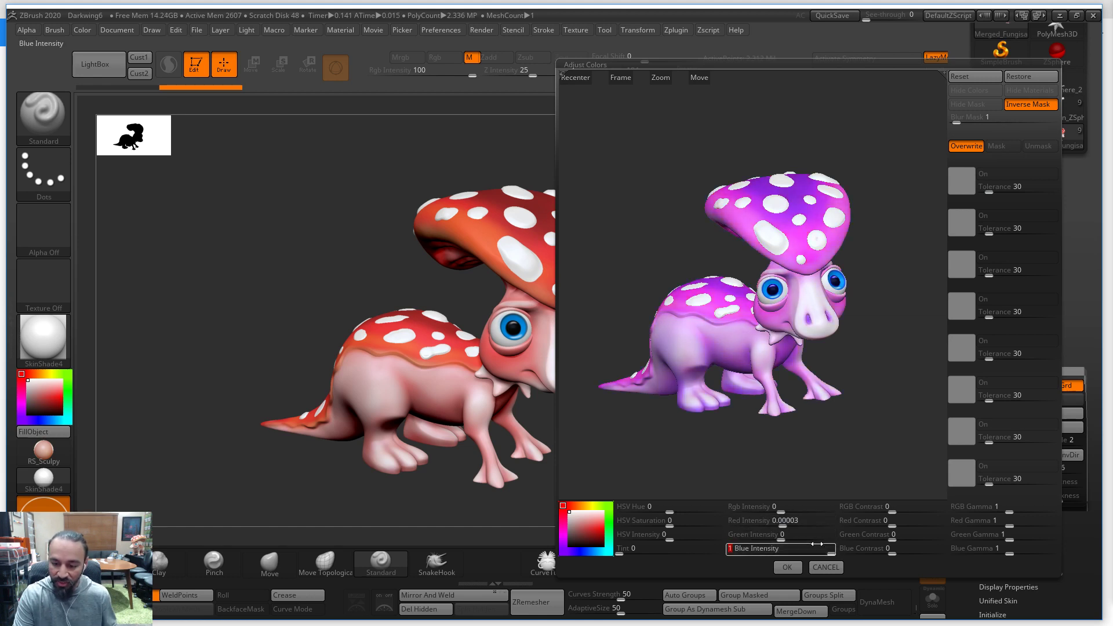
{"action": "left_click", "coordinate": [782, 548]}
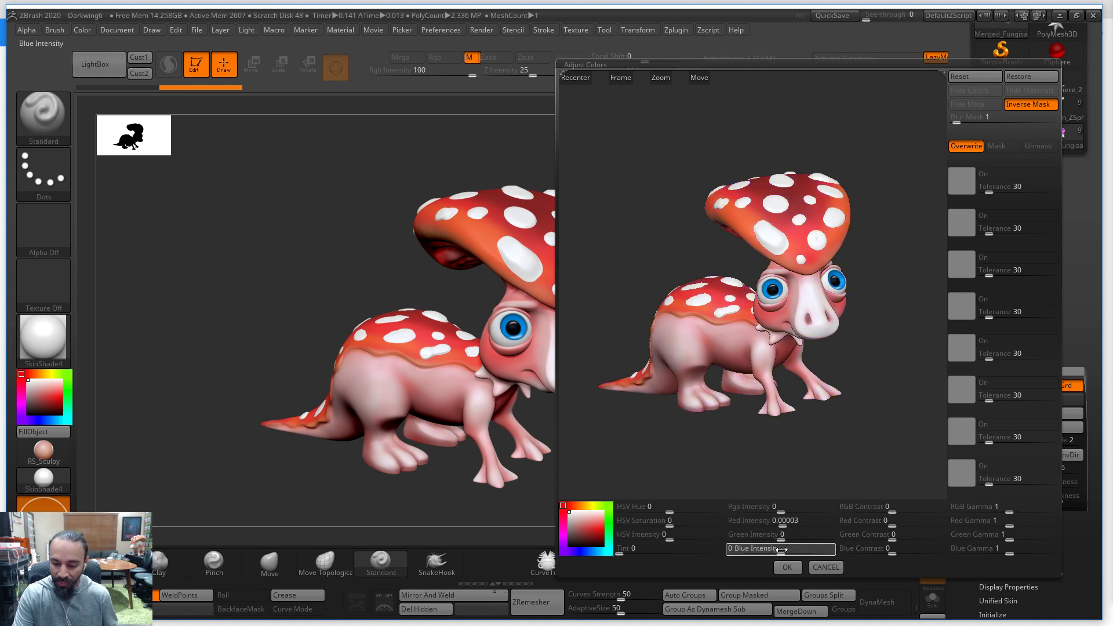
{"action": "mouse_move", "coordinate": [782, 534]}
{"action": "left_mouse_down"}
{"action": "mouse_move", "coordinate": [816, 541]}
{"action": "mouse_move", "coordinate": [780, 537]}
{"action": "left_mouse_up"}
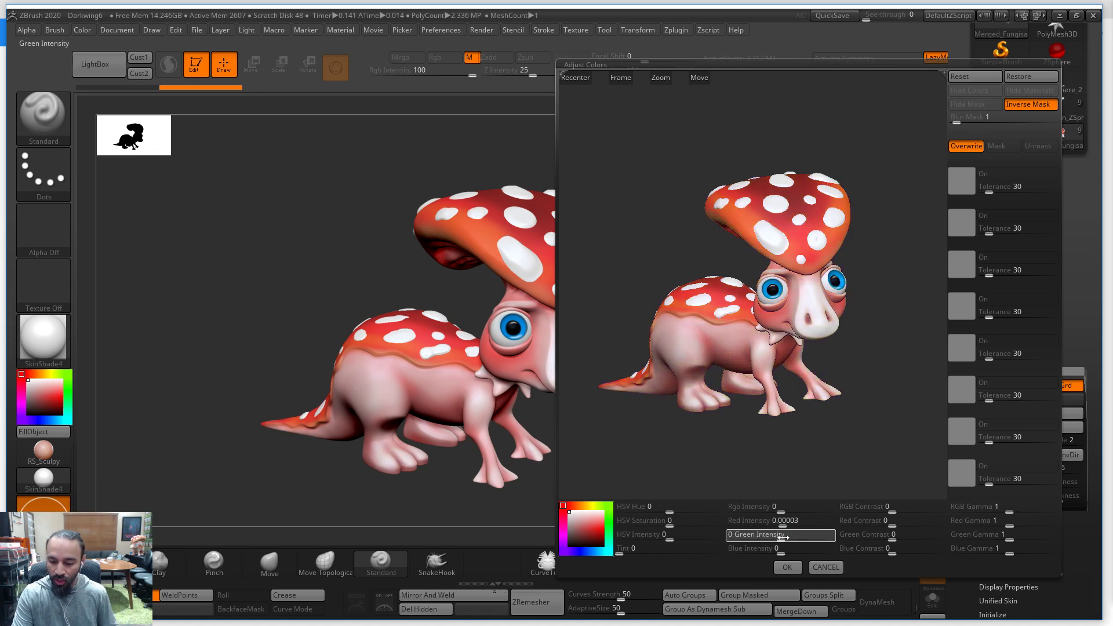
{"action": "left_click", "coordinate": [782, 536]}
{"action": "type", "text": "0"}
{"action": "left_click", "coordinate": [780, 521]}
{"action": "type", "text": "0"}
Try the RGB and Red Contrast adjustments and an RGB Gamma of 0.01, and restore RGB Gamma to 1
{"action": "left_click", "coordinate": [885, 506]}
{"action": "mouse_move", "coordinate": [891, 507]}
{"action": "left_mouse_down"}
{"action": "mouse_move", "coordinate": [919, 507]}
{"action": "mouse_move", "coordinate": [860, 510]}
{"action": "mouse_move", "coordinate": [902, 509]}
{"action": "mouse_move", "coordinate": [888, 509]}
{"action": "mouse_move", "coordinate": [891, 525]}
{"action": "mouse_move", "coordinate": [869, 526]}
{"action": "mouse_move", "coordinate": [884, 529]}
{"action": "mouse_move", "coordinate": [862, 529]}
{"action": "mouse_move", "coordinate": [917, 525]}
{"action": "mouse_move", "coordinate": [906, 523]}
{"action": "left_mouse_up"}
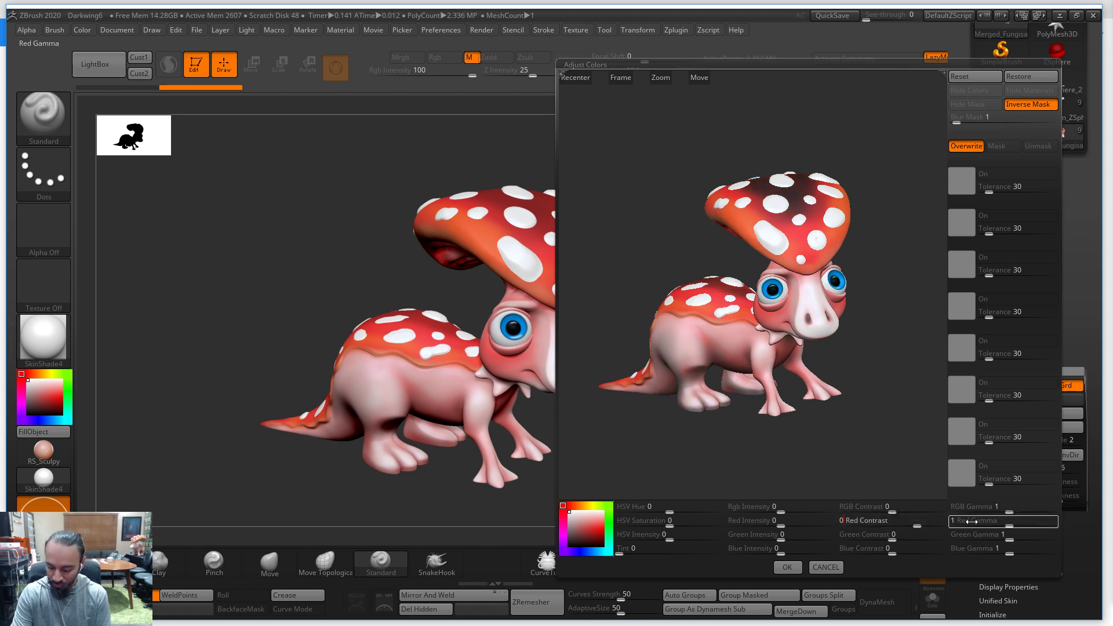
{"action": "mouse_move", "coordinate": [1010, 508]}
{"action": "left_mouse_down"}
{"action": "mouse_move", "coordinate": [1026, 508]}
{"action": "mouse_move", "coordinate": [953, 507]}
{"action": "left_mouse_up"}
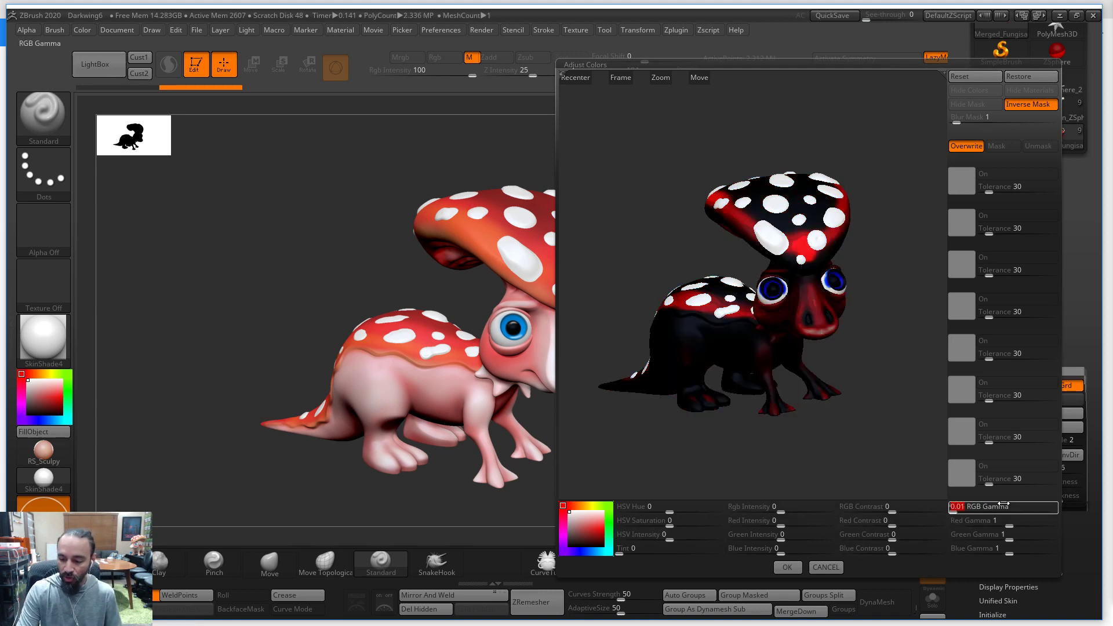
{"action": "type", "text": "1"}
{"action": "key", "text": "Return"}
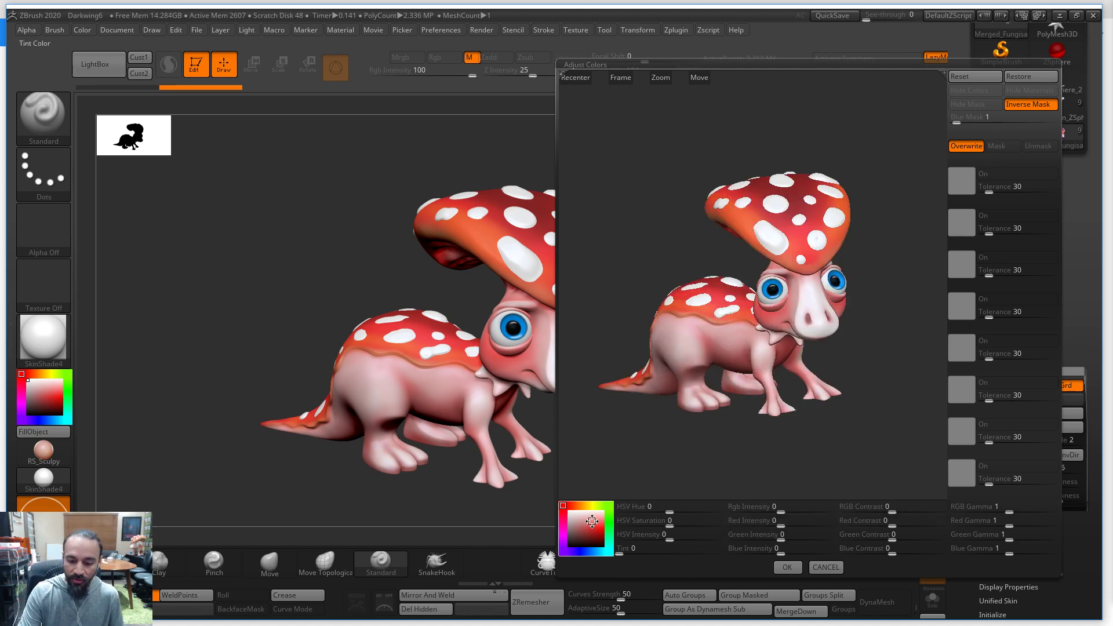
Preview green, magenta and yellow tints on the creature at a Tint strength of about 0.59, and reset Tint to 0
{"action": "left_click", "coordinate": [606, 507]}
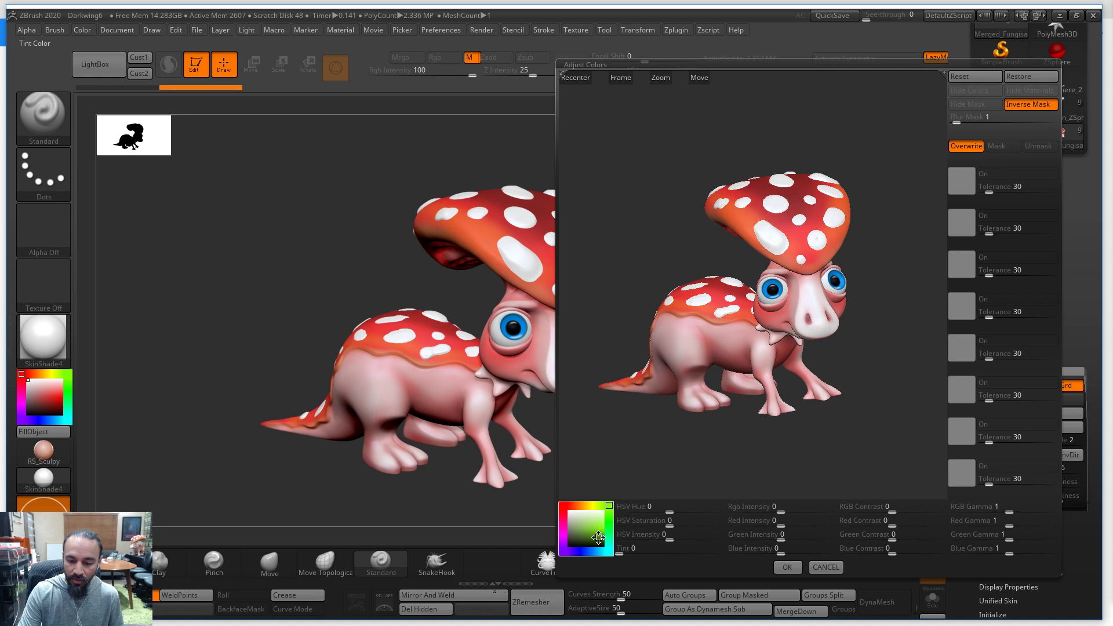
{"action": "left_click", "coordinate": [617, 545]}
{"action": "left_click_drag", "start_coordinate": [619, 551], "coordinate": [694, 550]}
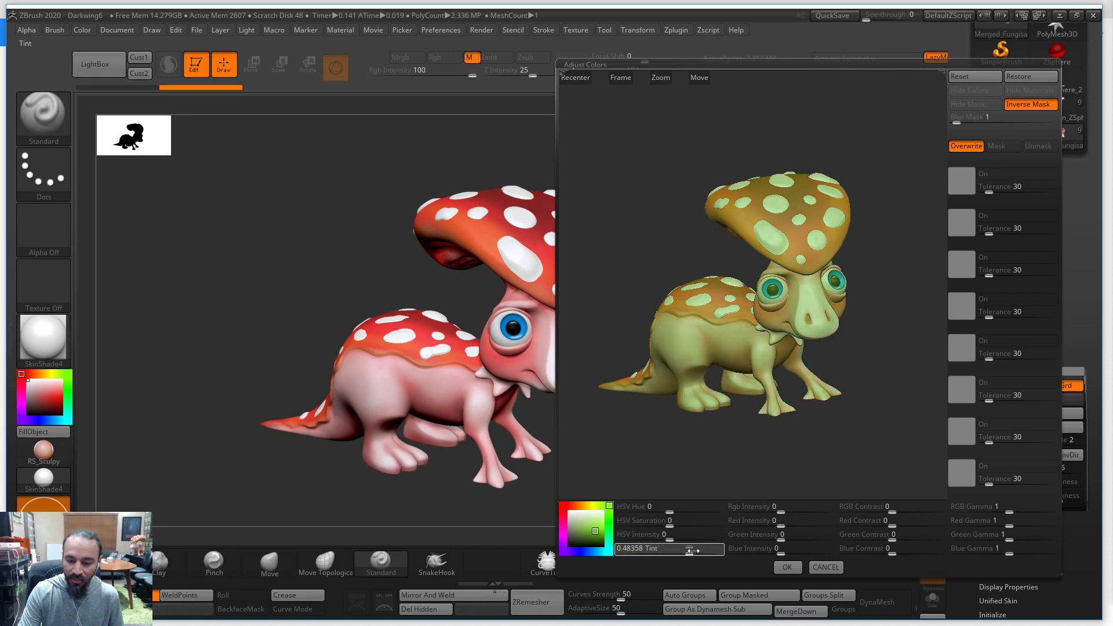
{"action": "left_click", "coordinate": [610, 549]}
{"action": "left_click_drag", "start_coordinate": [590, 552], "coordinate": [563, 534]}
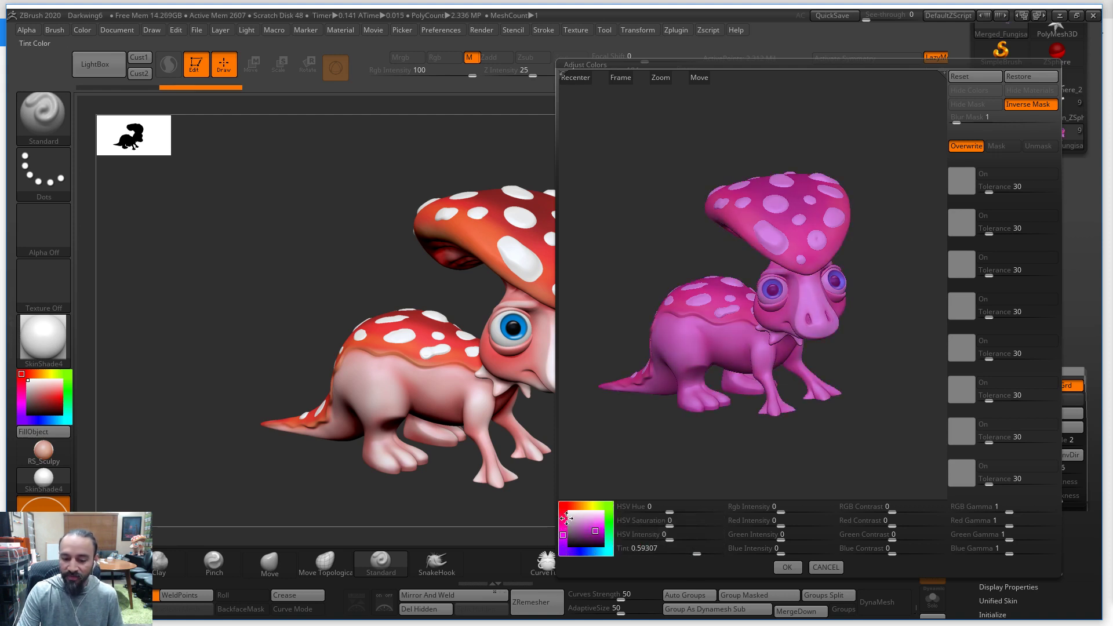
{"action": "left_click", "coordinate": [595, 505]}
{"action": "left_click", "coordinate": [638, 552]}
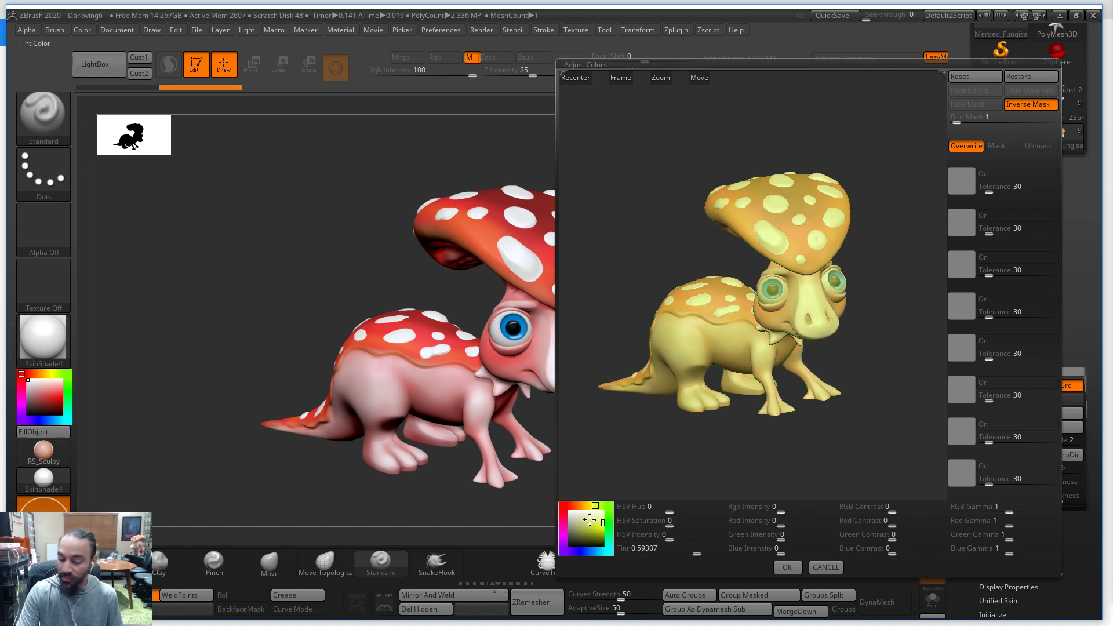
{"action": "left_click", "coordinate": [986, 549]}
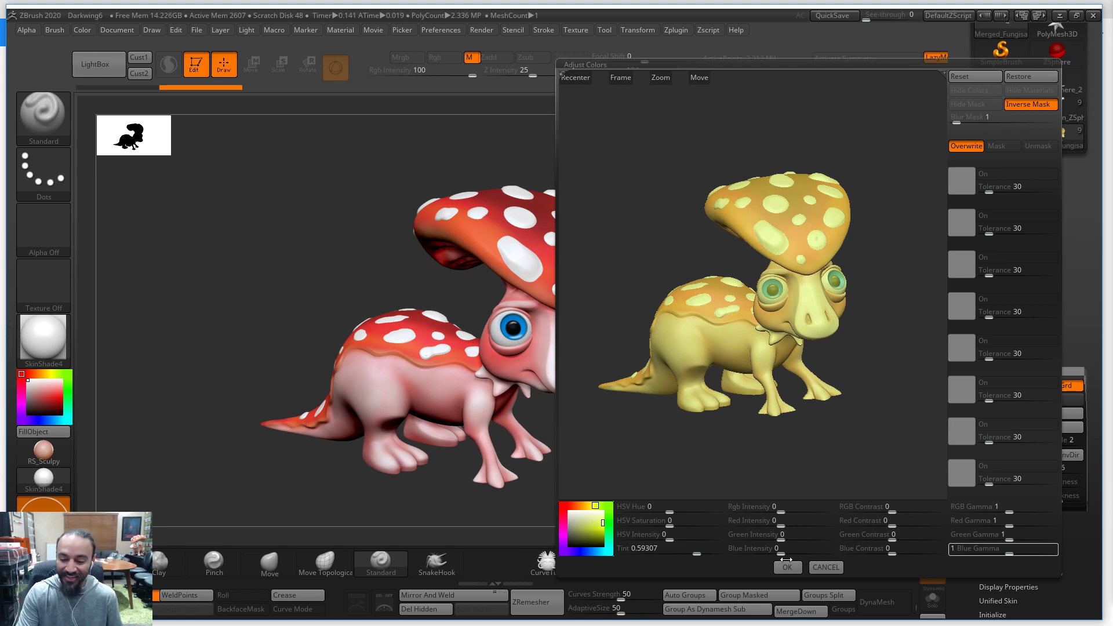
{"action": "left_click", "coordinate": [653, 548]}
{"action": "type", "text": "0"}
{"action": "key", "text": "Return"}
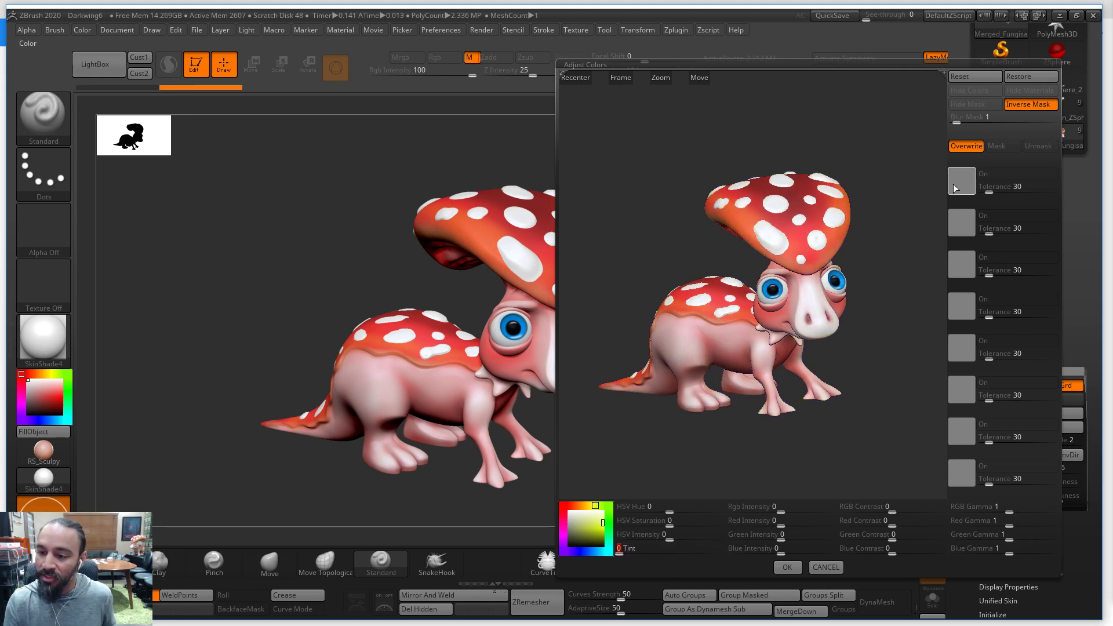
Pick the dark red of the mushroom cap as the first color to adjust
{"action": "left_click_drag", "start_coordinate": [953, 183], "coordinate": [787, 215]}
{"action": "mouse_move", "coordinate": [956, 187]}
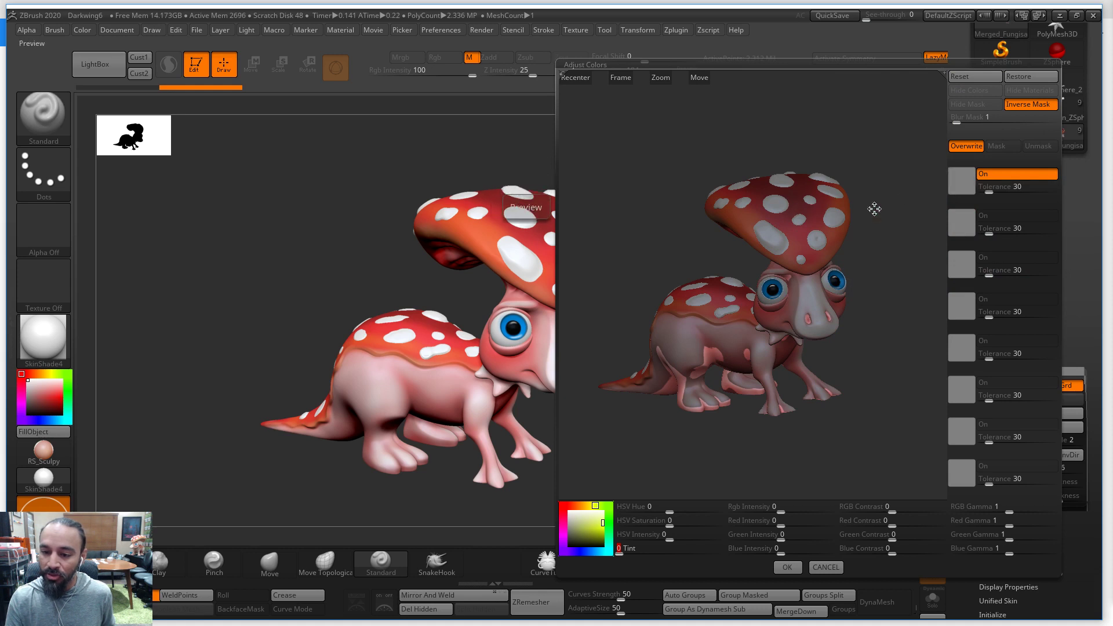
{"action": "left_click_drag", "start_coordinate": [966, 189], "coordinate": [800, 211]}
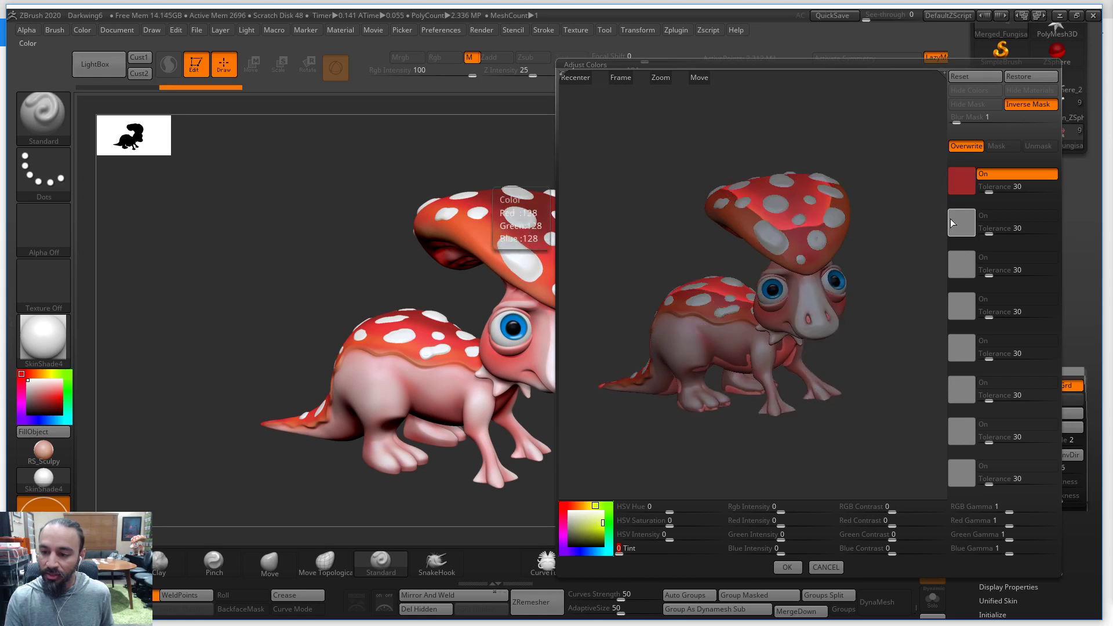
{"action": "left_click", "coordinate": [989, 179]}
{"action": "left_click_drag", "start_coordinate": [963, 184], "coordinate": [800, 183]}
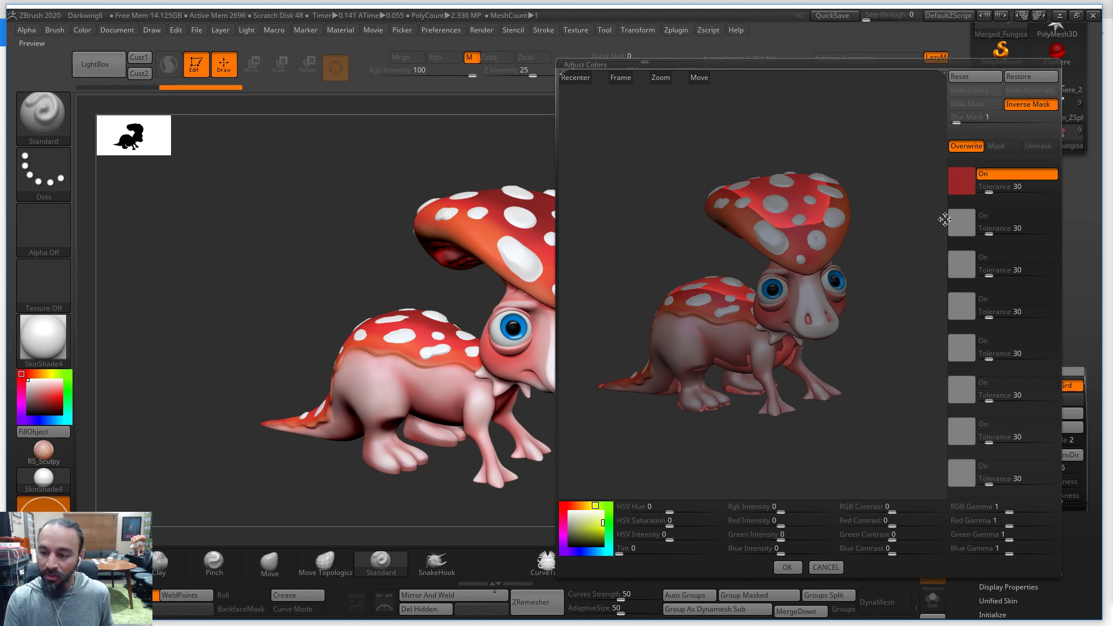
Pick the lighter orange-red near the cap's lower edge as the second color to adjust
{"action": "left_click_drag", "start_coordinate": [965, 229], "coordinate": [859, 239]}
{"action": "left_click", "coordinate": [842, 241]}
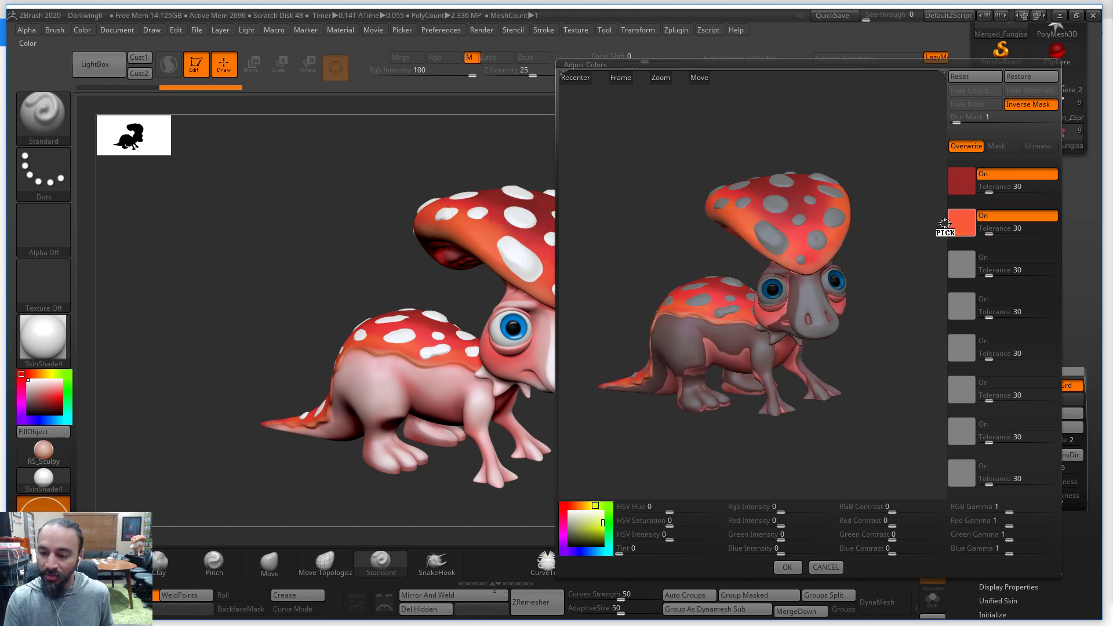
{"action": "left_click", "coordinate": [813, 259]}
{"action": "left_click_drag", "start_coordinate": [814, 259], "coordinate": [821, 260]}
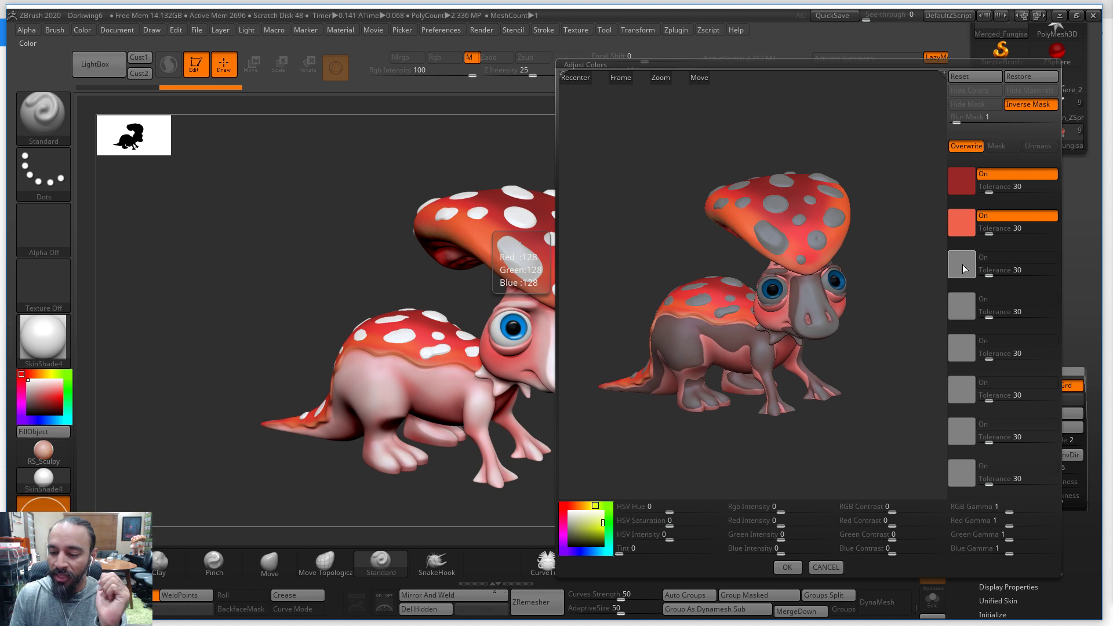
Pick the blue of the eye as the third color to adjust and the white of a cap spot as the fourth
{"action": "left_click", "coordinate": [962, 265]}
{"action": "left_click", "coordinate": [839, 280]}
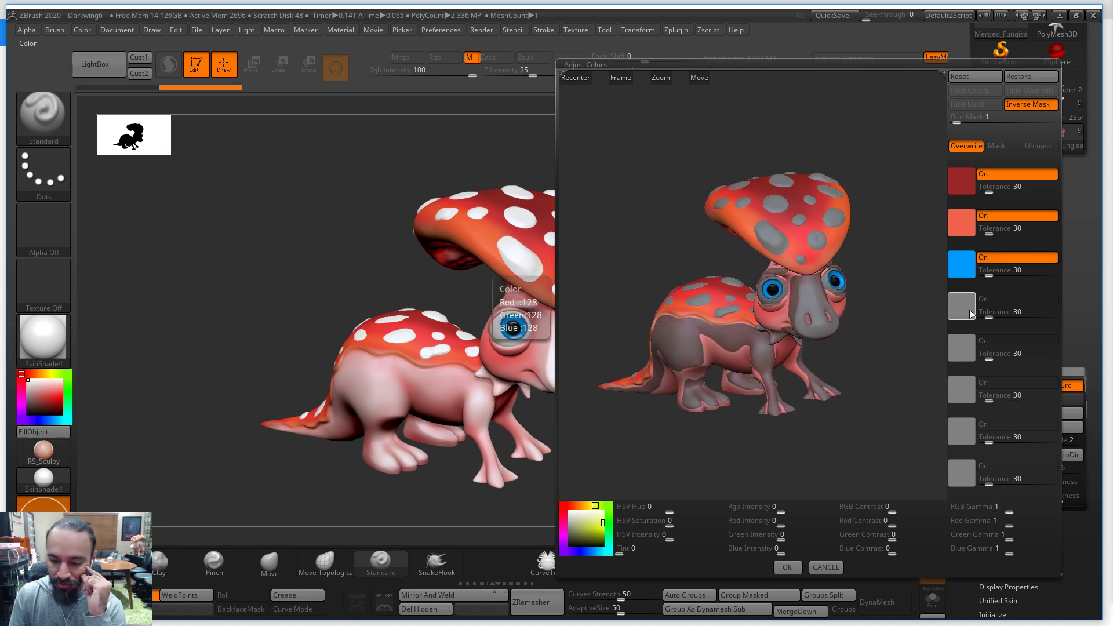
{"action": "left_click", "coordinate": [956, 311]}
{"action": "left_click", "coordinate": [776, 242]}
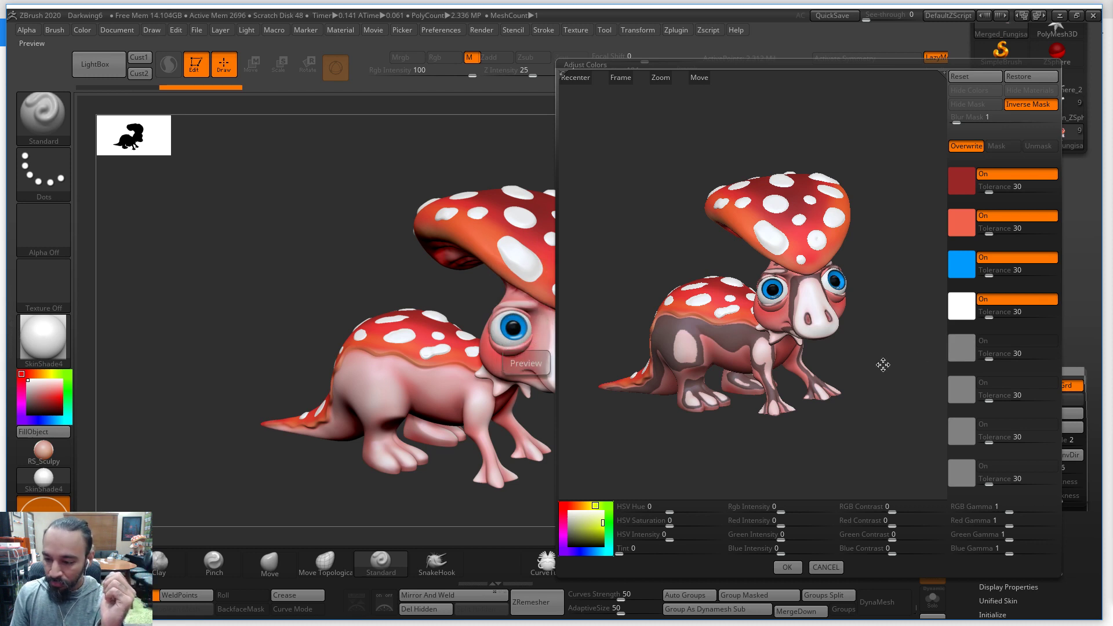
Set the eye blue's tolerance to 53 and pick the pink of the body skin as the fifth color to adjust
{"action": "left_click", "coordinate": [991, 317]}
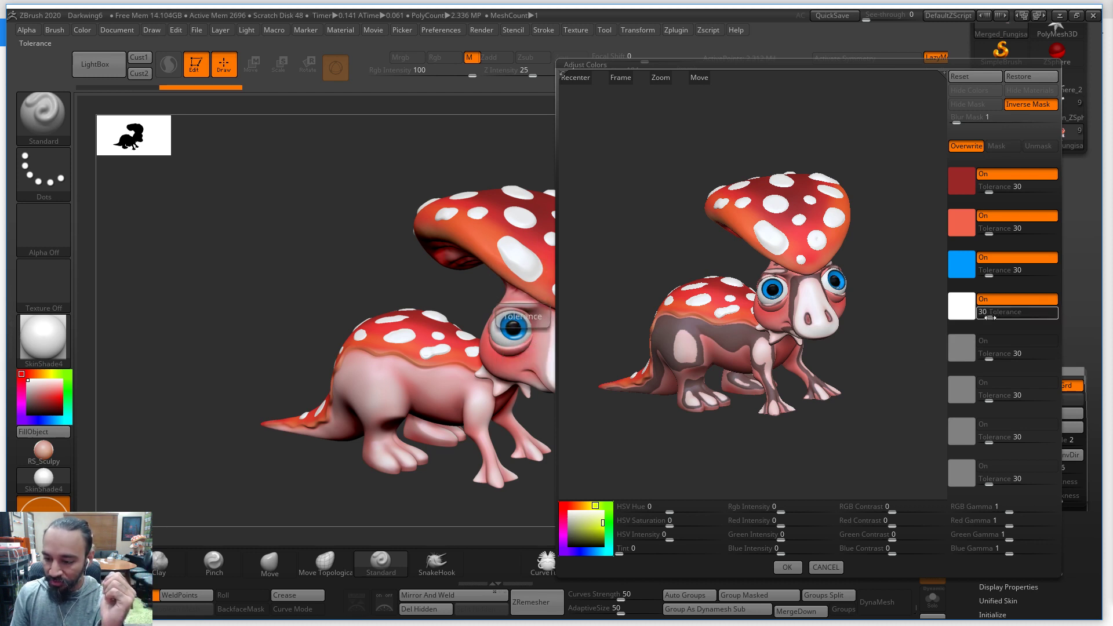
{"action": "mouse_move", "coordinate": [988, 317]}
{"action": "left_mouse_down"}
{"action": "mouse_move", "coordinate": [1022, 307]}
{"action": "mouse_move", "coordinate": [973, 314]}
{"action": "mouse_move", "coordinate": [989, 312]}
{"action": "left_mouse_up"}
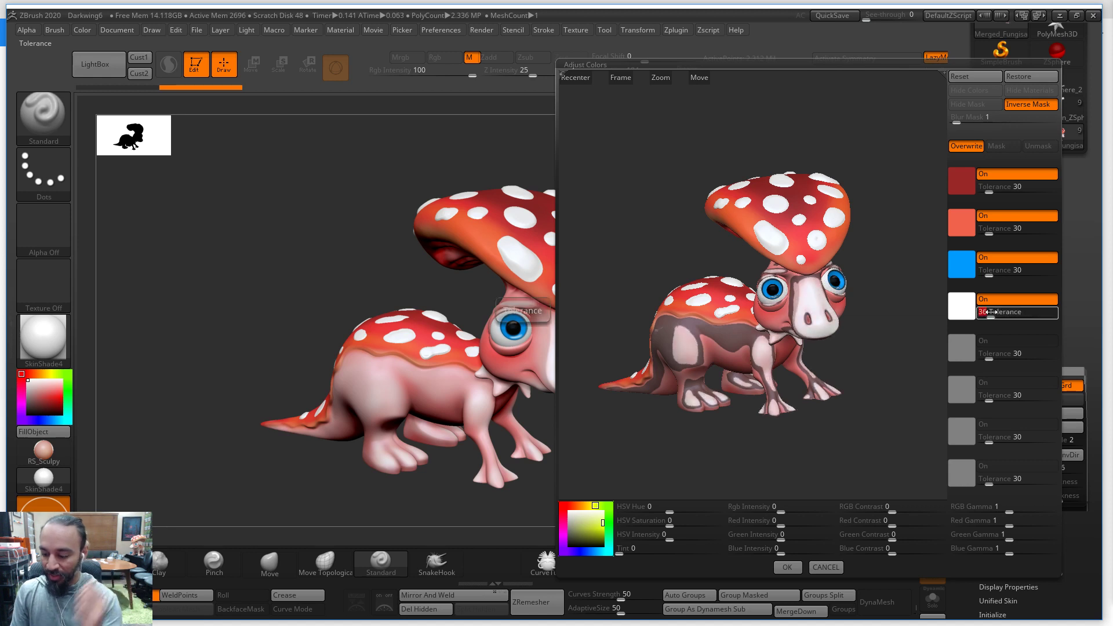
{"action": "left_click_drag", "start_coordinate": [989, 271], "coordinate": [991, 274]}
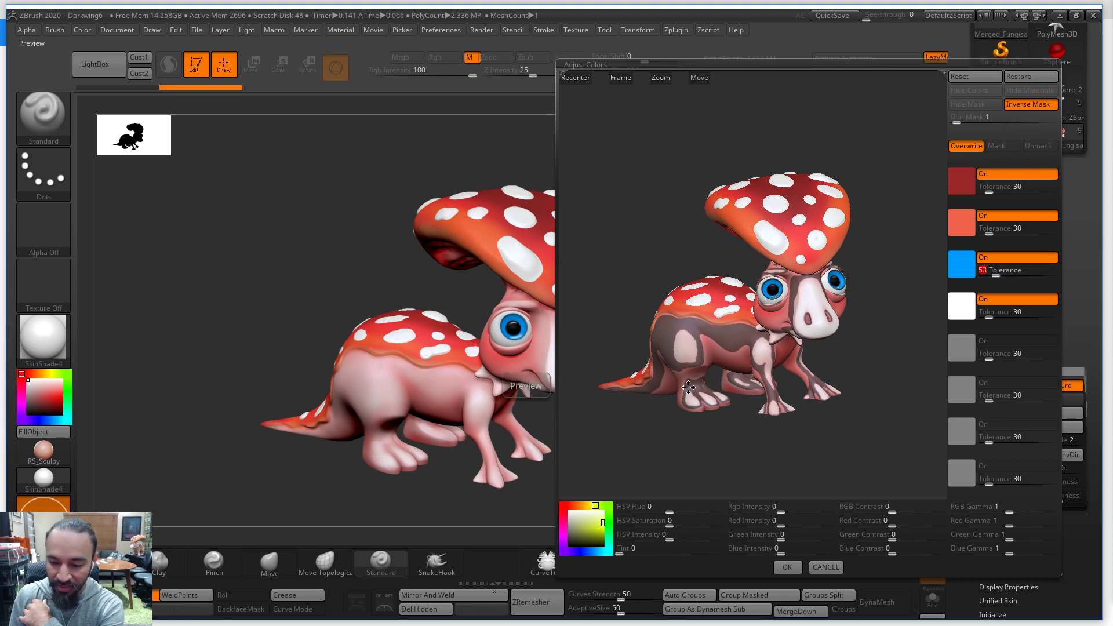
{"action": "left_click_drag", "start_coordinate": [962, 344], "coordinate": [692, 327]}
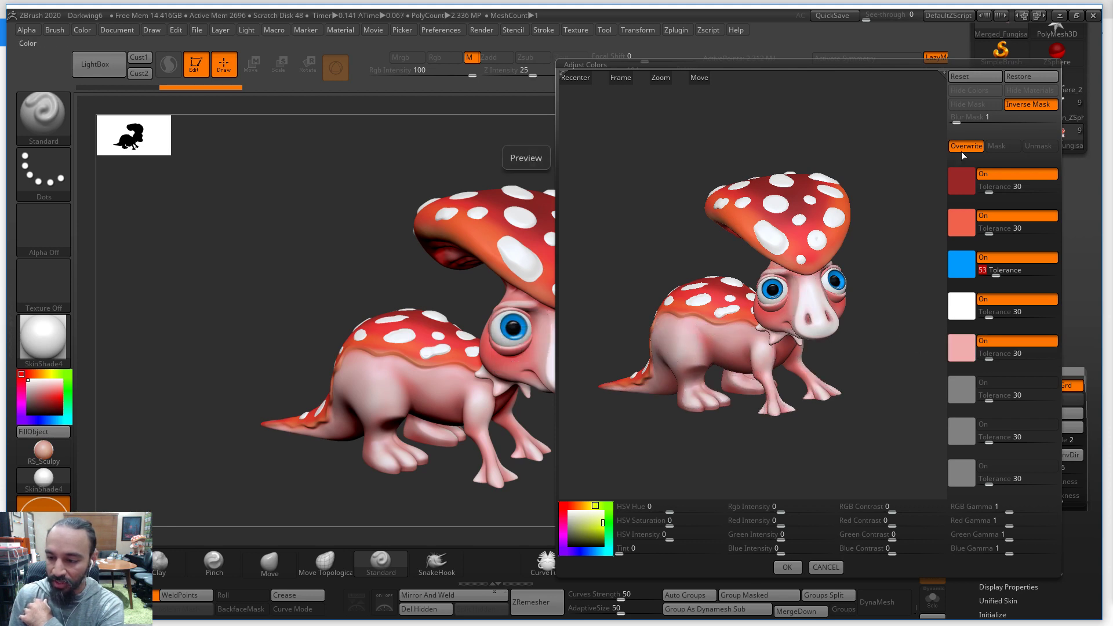
{"action": "left_click_drag", "start_coordinate": [880, 333], "coordinate": [894, 355]}
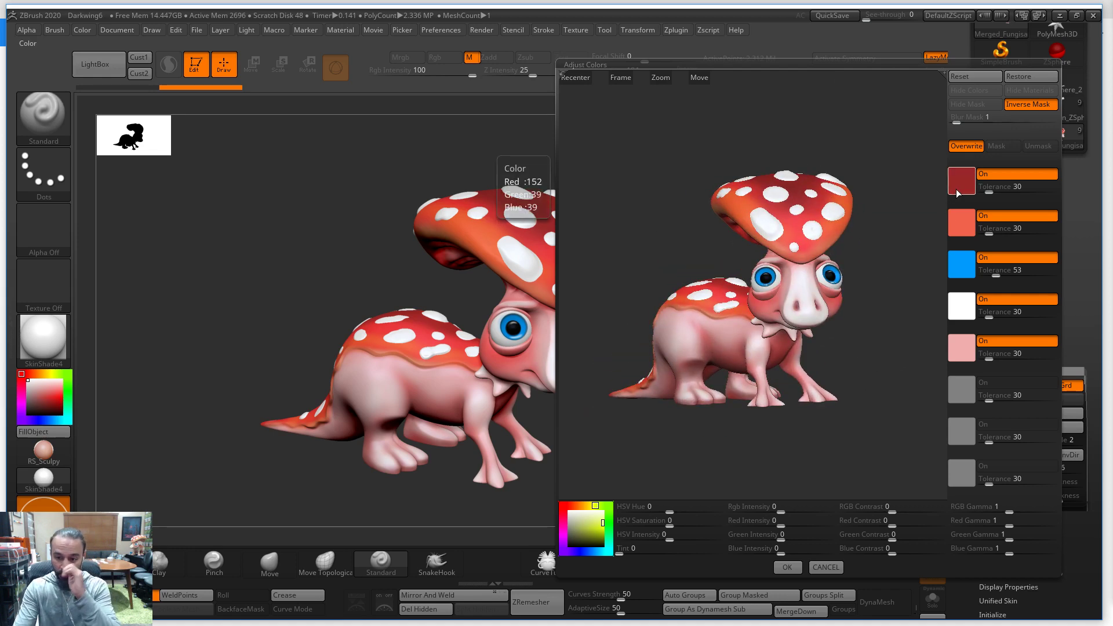
{"action": "left_click_drag", "start_coordinate": [911, 234], "coordinate": [909, 261]}
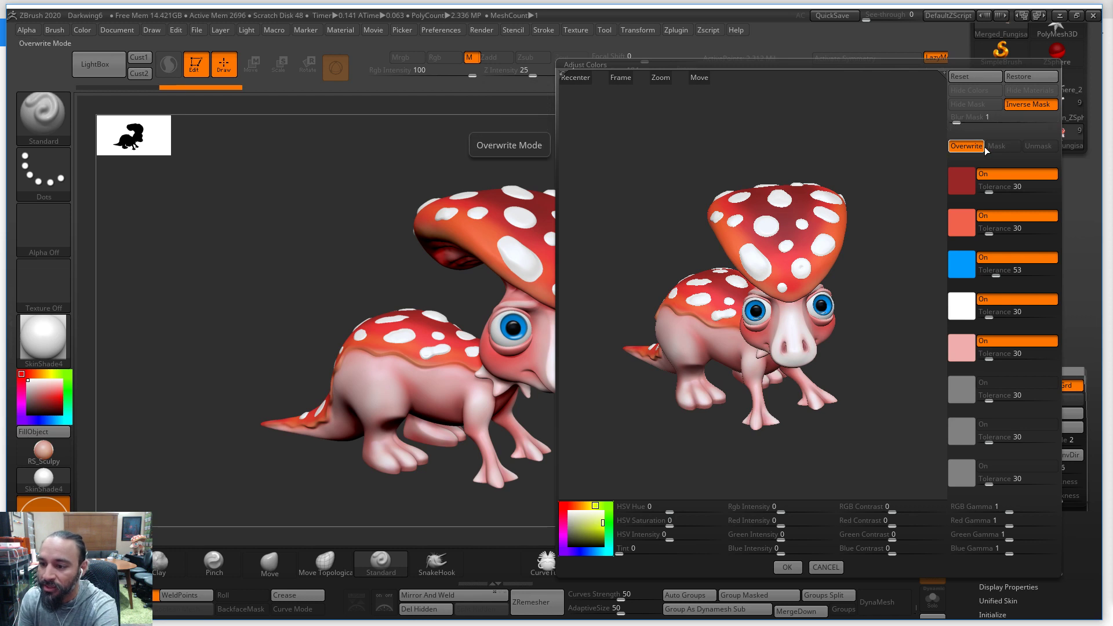
Toggle the first color off and on, and re-pick the dark red of the mushroom cap for it
{"action": "left_click", "coordinate": [1001, 189]}
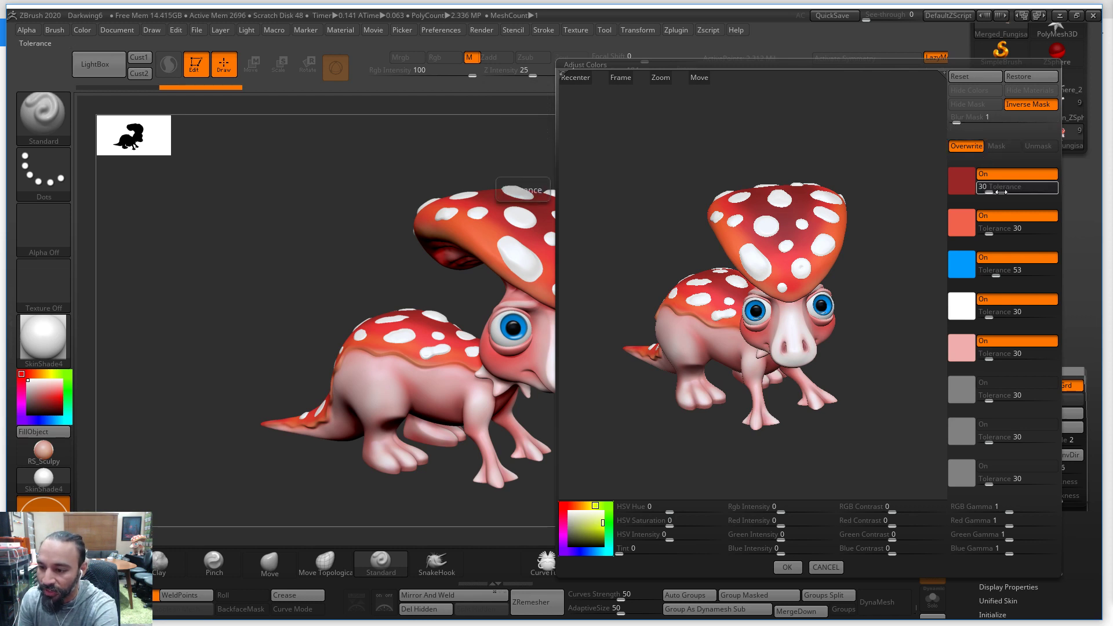
{"action": "left_click", "coordinate": [963, 181]}
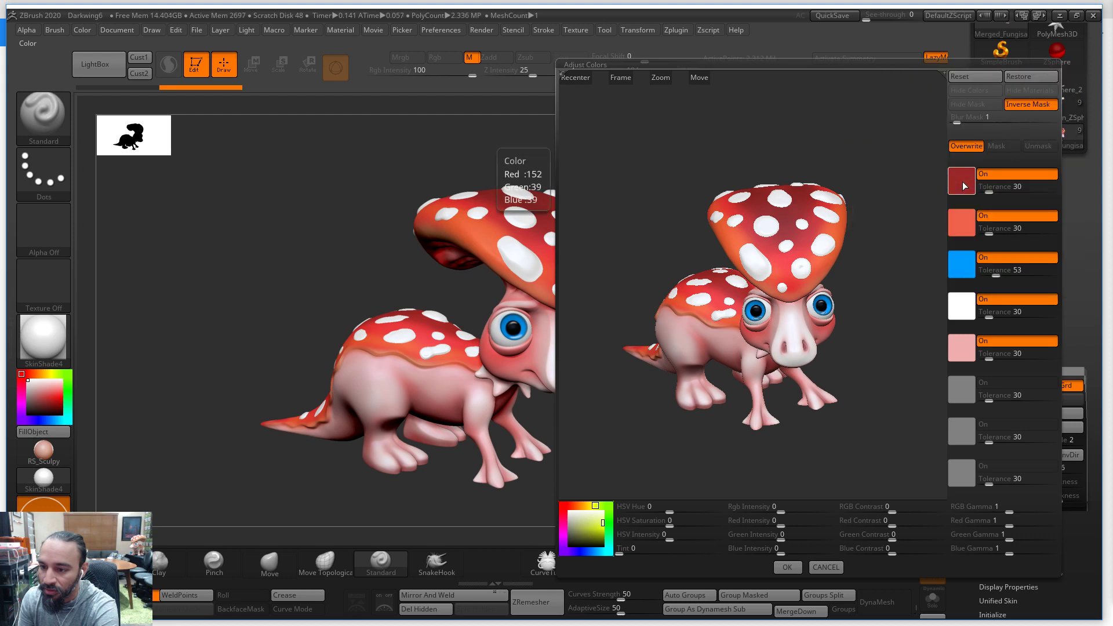
{"action": "left_click", "coordinate": [955, 186]}
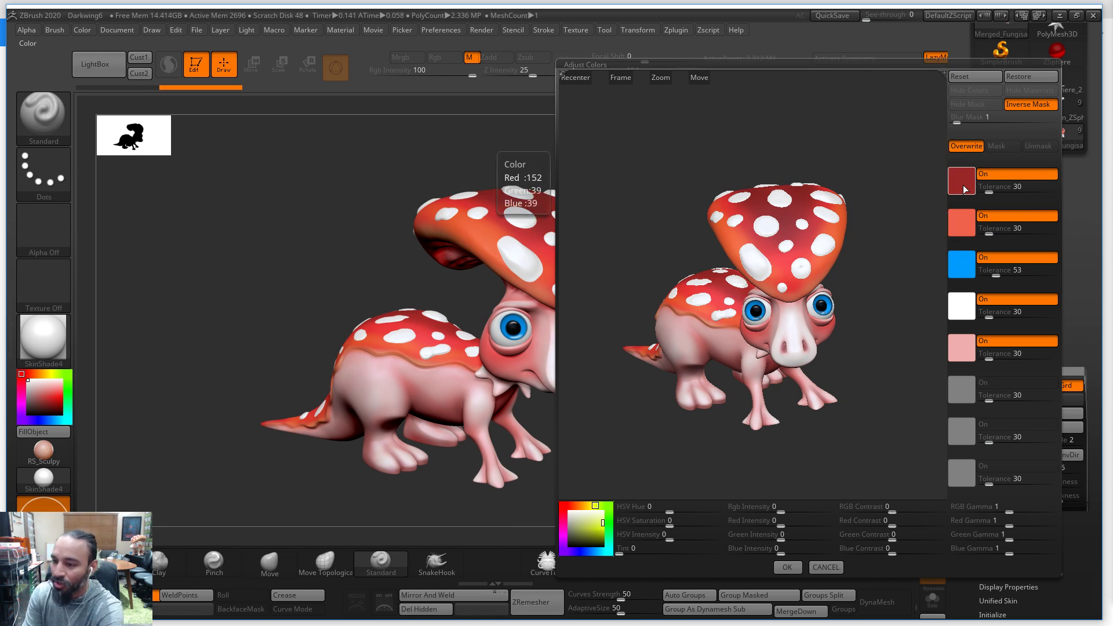
{"action": "left_click", "coordinate": [988, 188]}
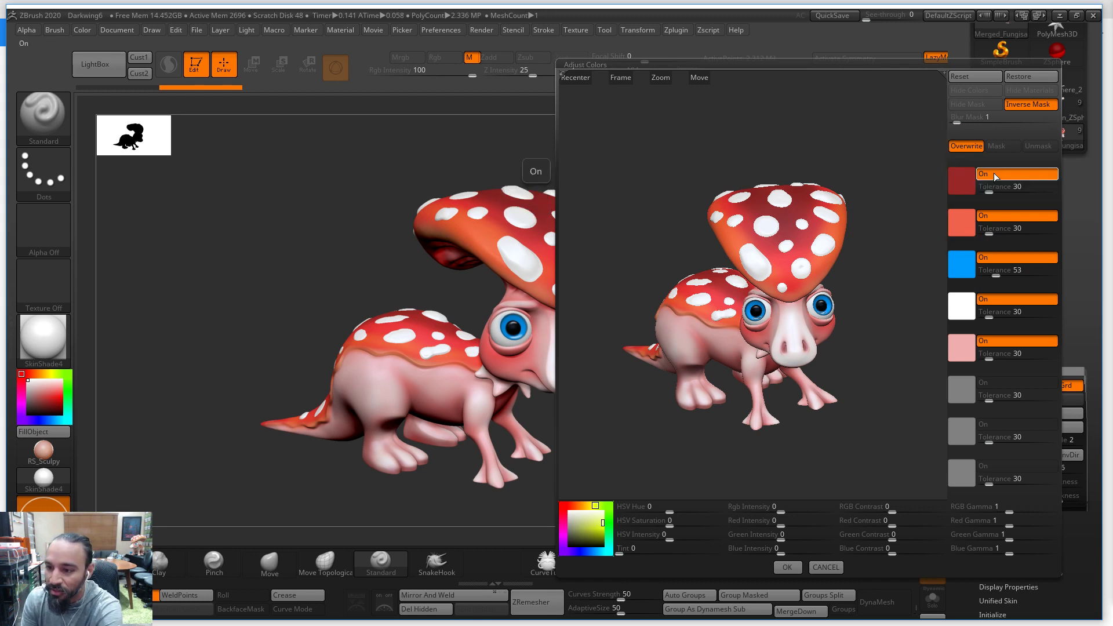
{"action": "left_click", "coordinate": [994, 173]}
{"action": "left_click", "coordinate": [993, 173]}
{"action": "left_click", "coordinate": [967, 179]}
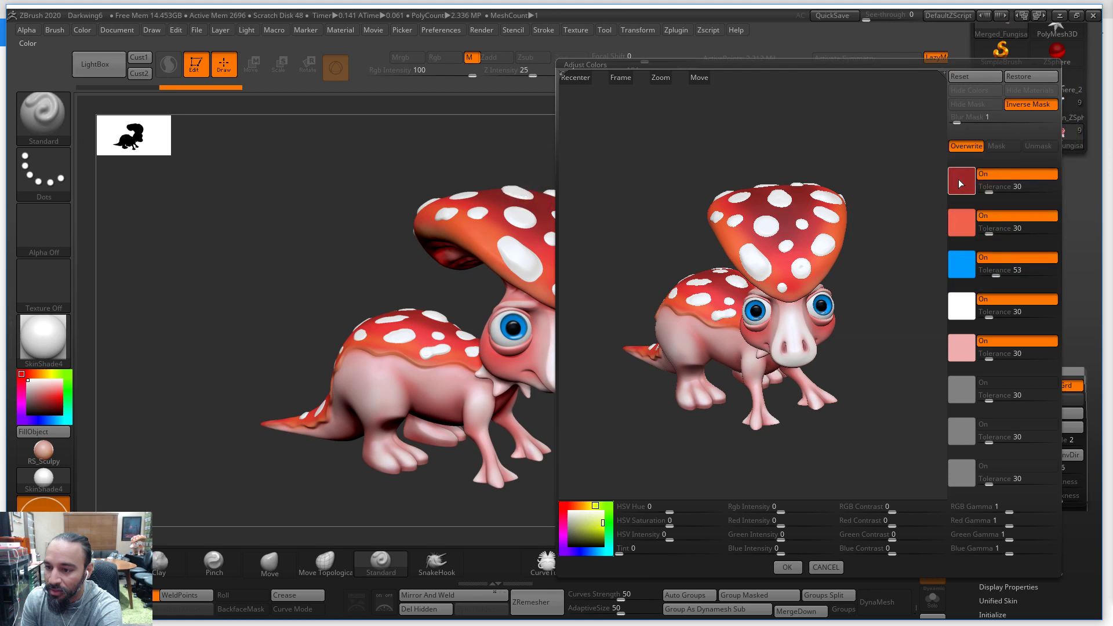
{"action": "mouse_move", "coordinate": [958, 179]}
{"action": "left_mouse_down"}
{"action": "mouse_move", "coordinate": [874, 180]}
{"action": "mouse_move", "coordinate": [835, 203]}
{"action": "mouse_move", "coordinate": [801, 203]}
{"action": "left_mouse_up"}
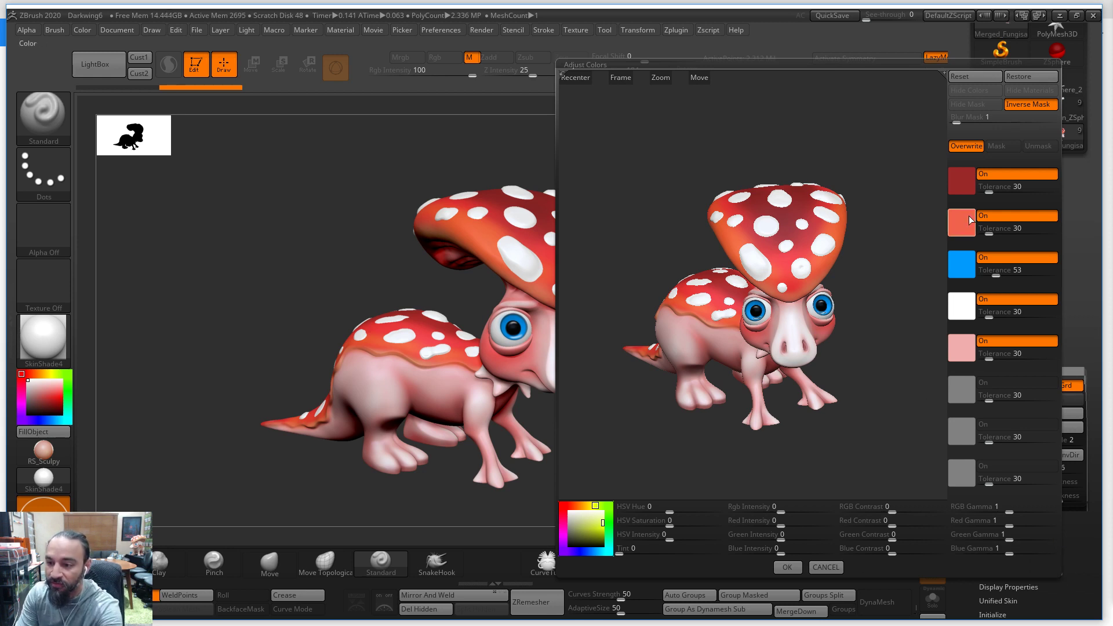
{"action": "left_click", "coordinate": [1014, 186]}
{"action": "mouse_move", "coordinate": [951, 189]}
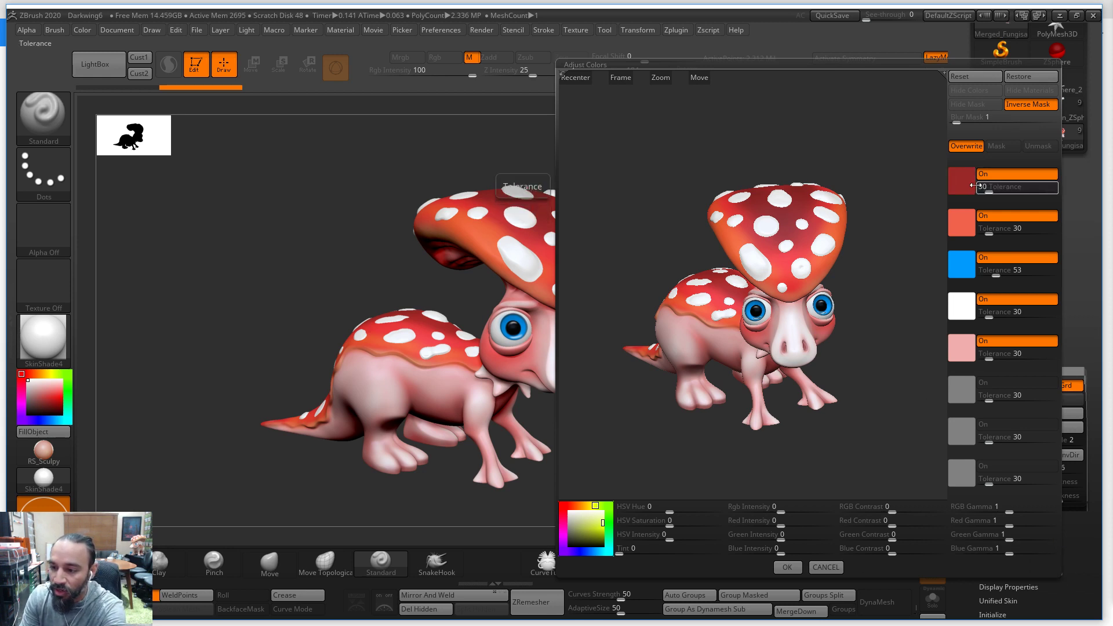
Deselect the second to fifth colors so only the dark red is targeted, and shift its HSV Hue to 0.15141
{"action": "left_click", "coordinate": [1009, 217]}
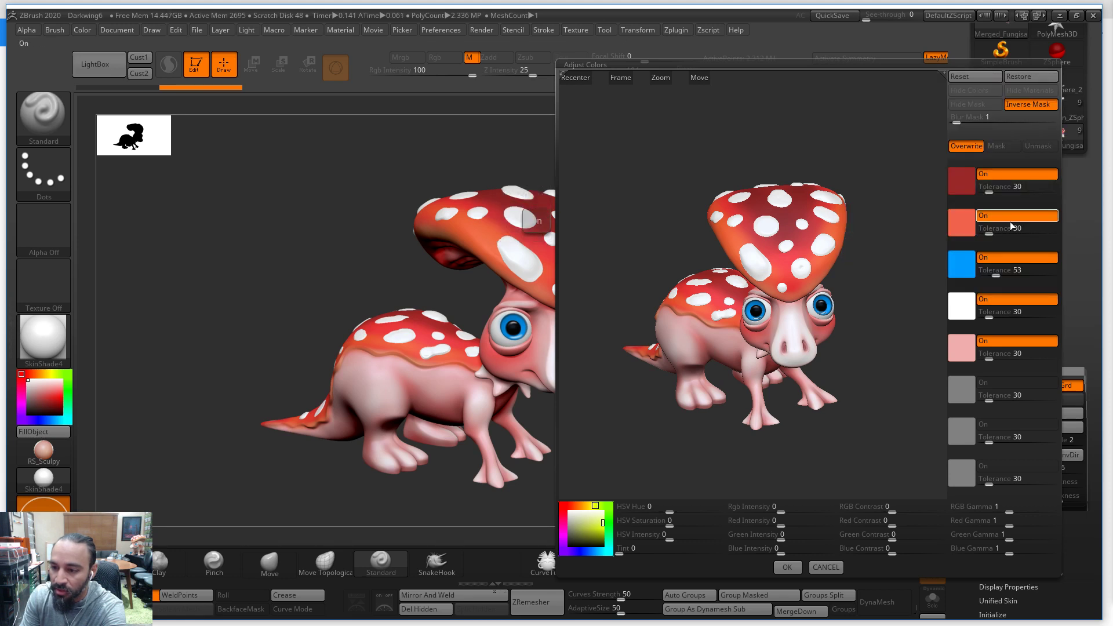
{"action": "left_click", "coordinate": [1007, 260]}
{"action": "left_click", "coordinate": [1000, 300]}
{"action": "left_click", "coordinate": [1002, 344]}
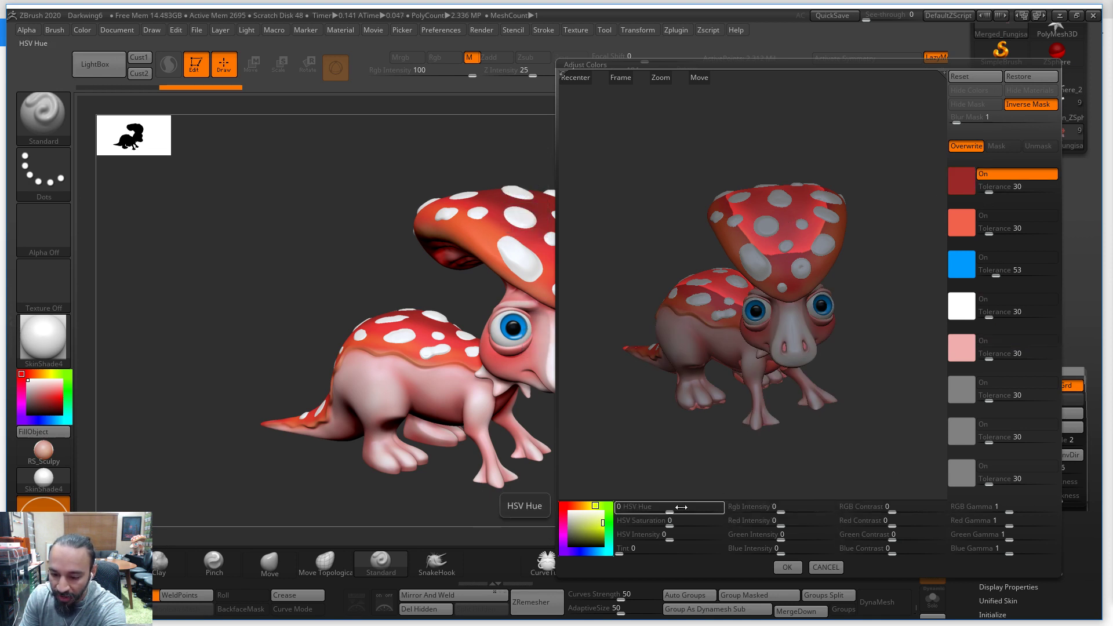
{"action": "left_click_drag", "start_coordinate": [672, 509], "coordinate": [701, 509]}
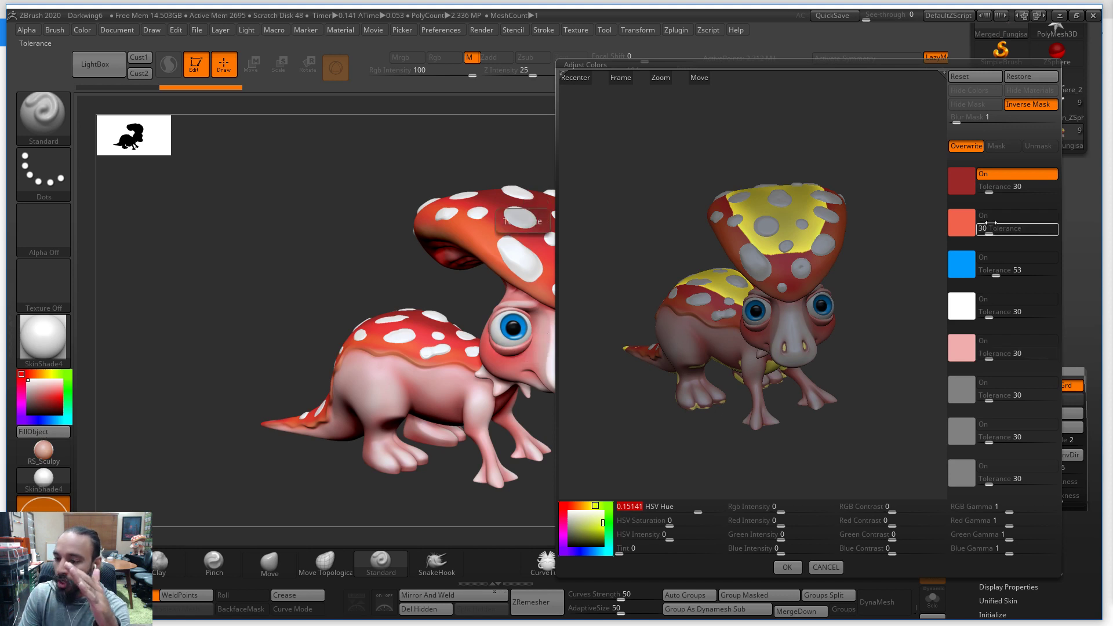
Set the dark red's tolerance to 26 and toggle that color off and on to compare the preview
{"action": "mouse_move", "coordinate": [988, 187]}
{"action": "left_mouse_down"}
{"action": "mouse_move", "coordinate": [977, 190]}
{"action": "mouse_move", "coordinate": [988, 188]}
{"action": "left_mouse_up"}
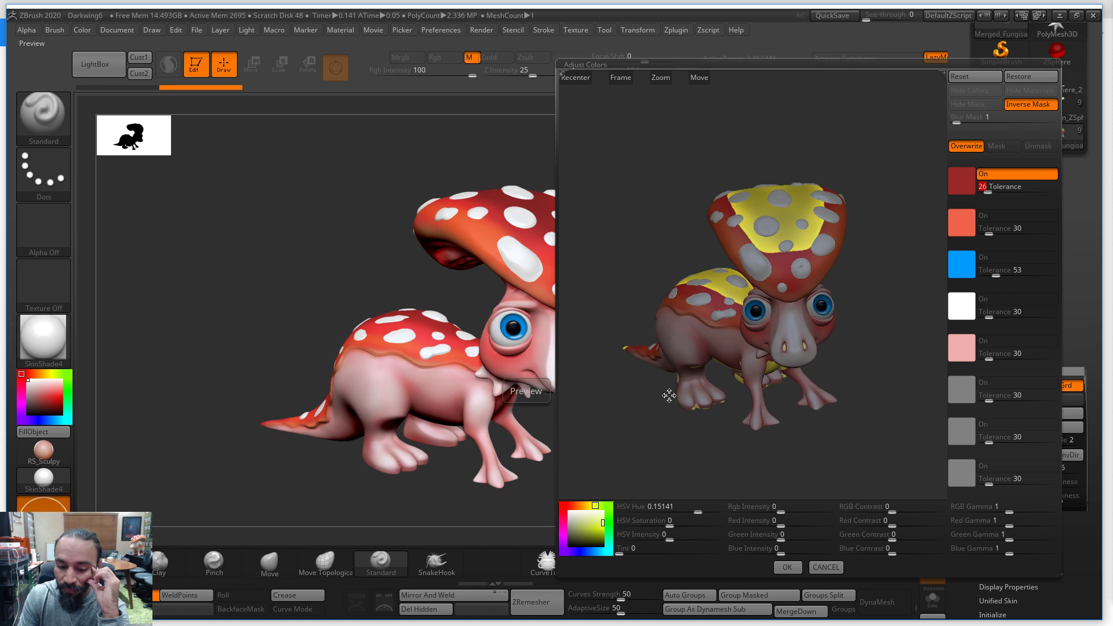
{"action": "left_click", "coordinate": [1005, 175]}
{"action": "left_click", "coordinate": [1004, 175]}
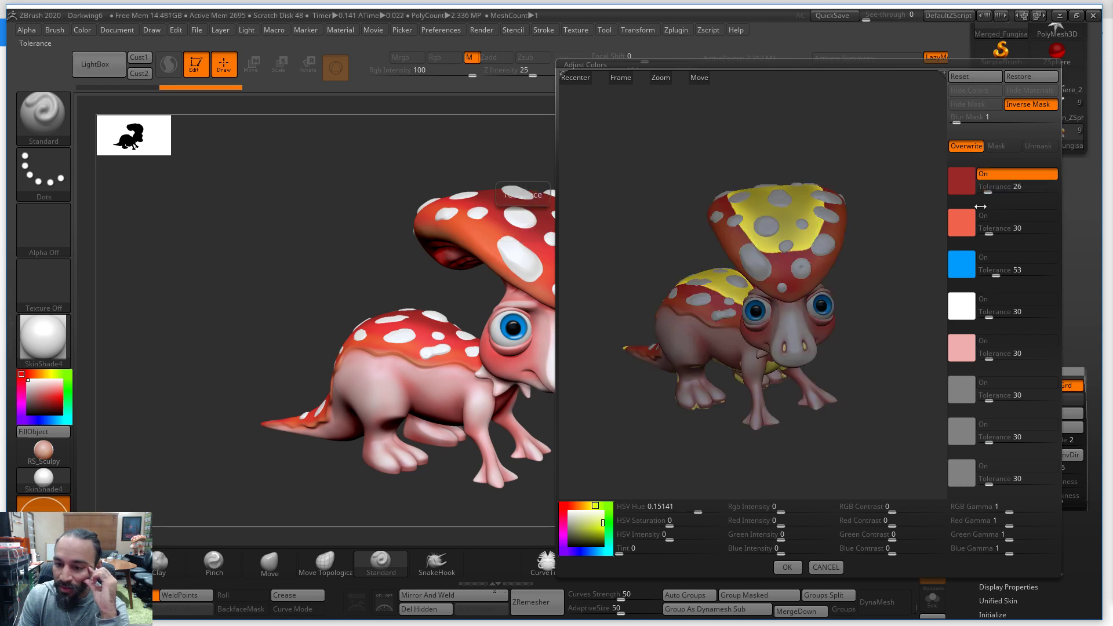
Preview the hue shift with the lighter orange-red also selected, and deselect that color again
{"action": "left_click", "coordinate": [1004, 215]}
{"action": "left_click", "coordinate": [1004, 215]}
{"action": "left_click", "coordinate": [1003, 215]}
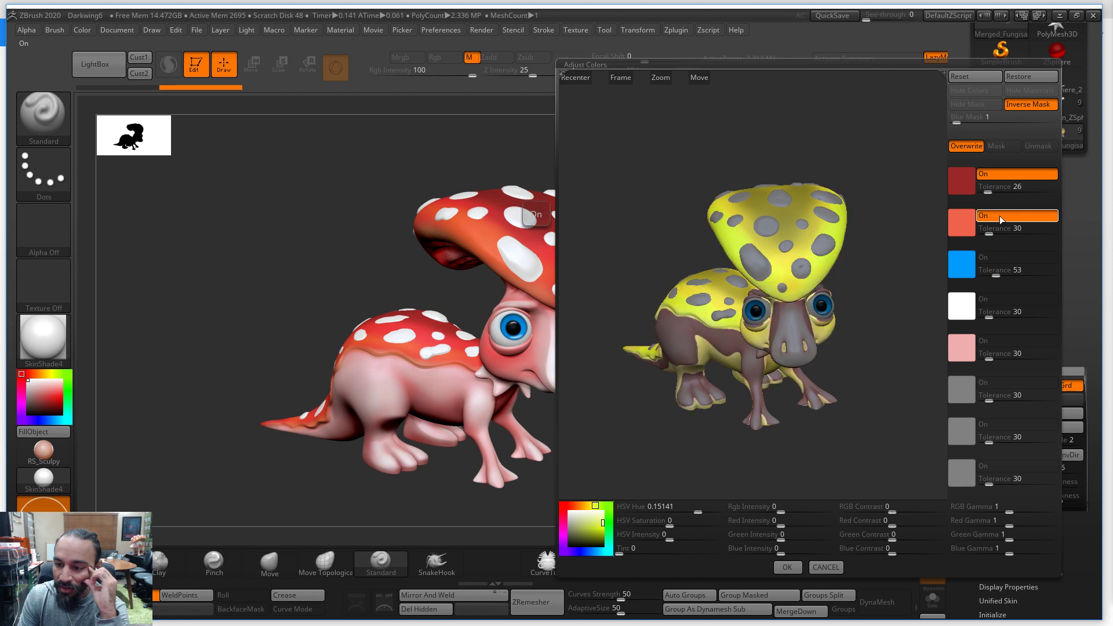
{"action": "left_click", "coordinate": [1001, 217]}
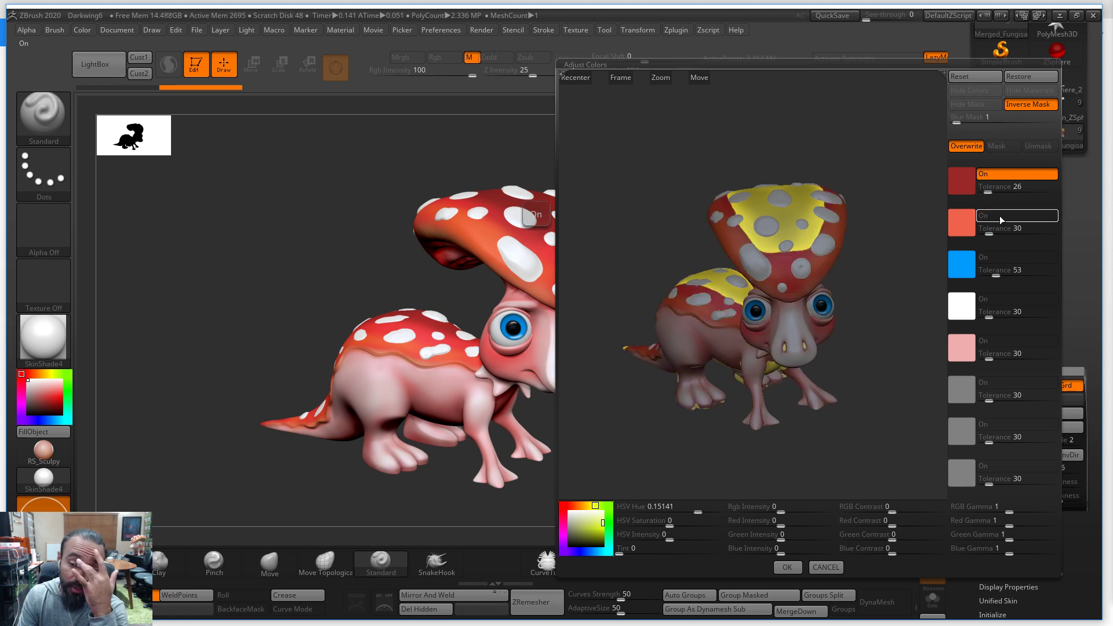
Turn off Inverse Mask, toggle the orange-red and dark red selections to compare the unselected areas' hue shift, and turn Inverse Mask back on
{"action": "left_click", "coordinate": [1042, 107]}
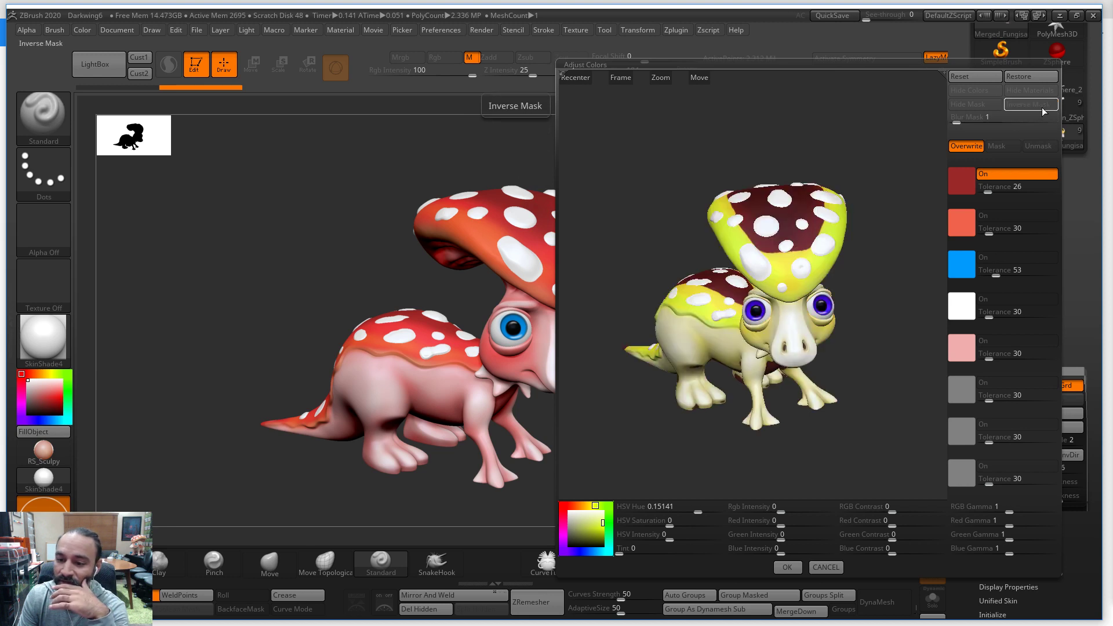
{"action": "left_click", "coordinate": [1015, 217]}
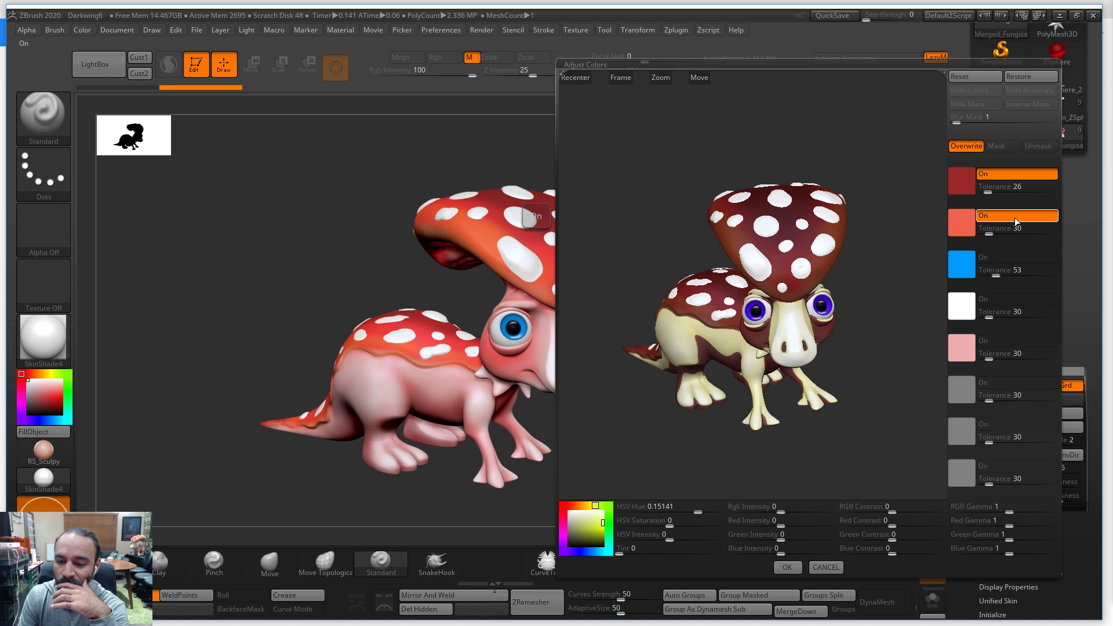
{"action": "left_click", "coordinate": [1015, 217]}
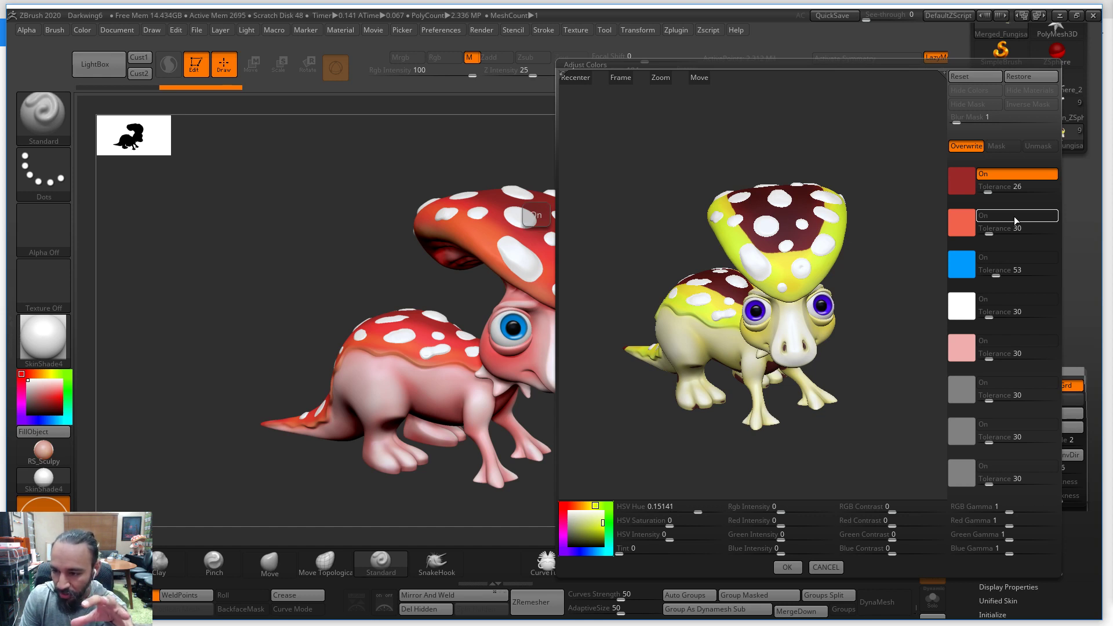
{"action": "left_click", "coordinate": [1014, 217]}
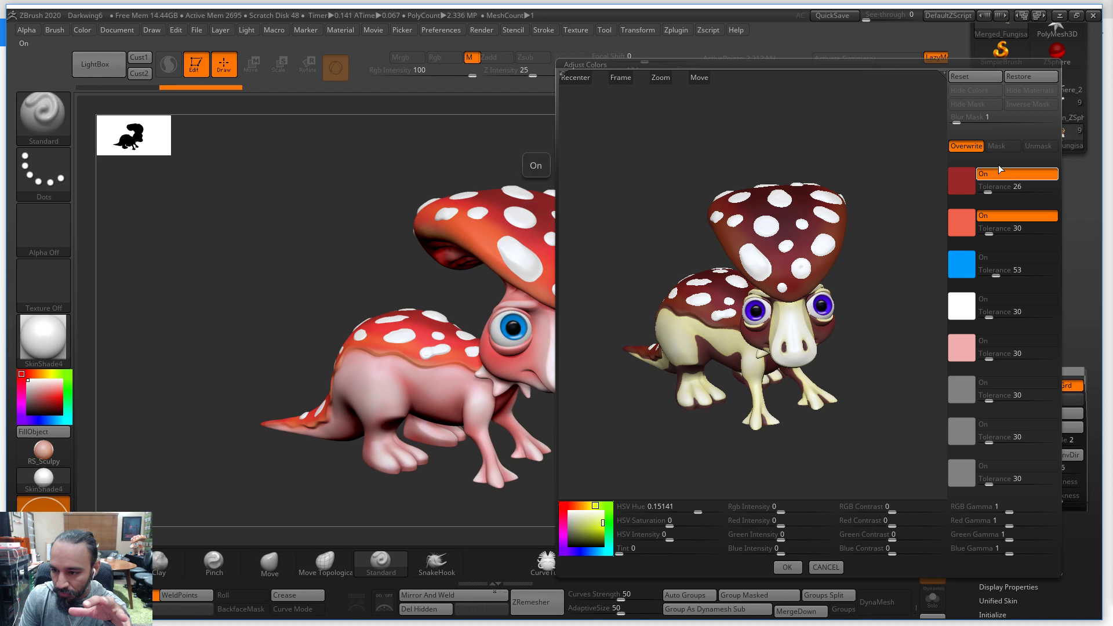
{"action": "left_click", "coordinate": [1004, 216]}
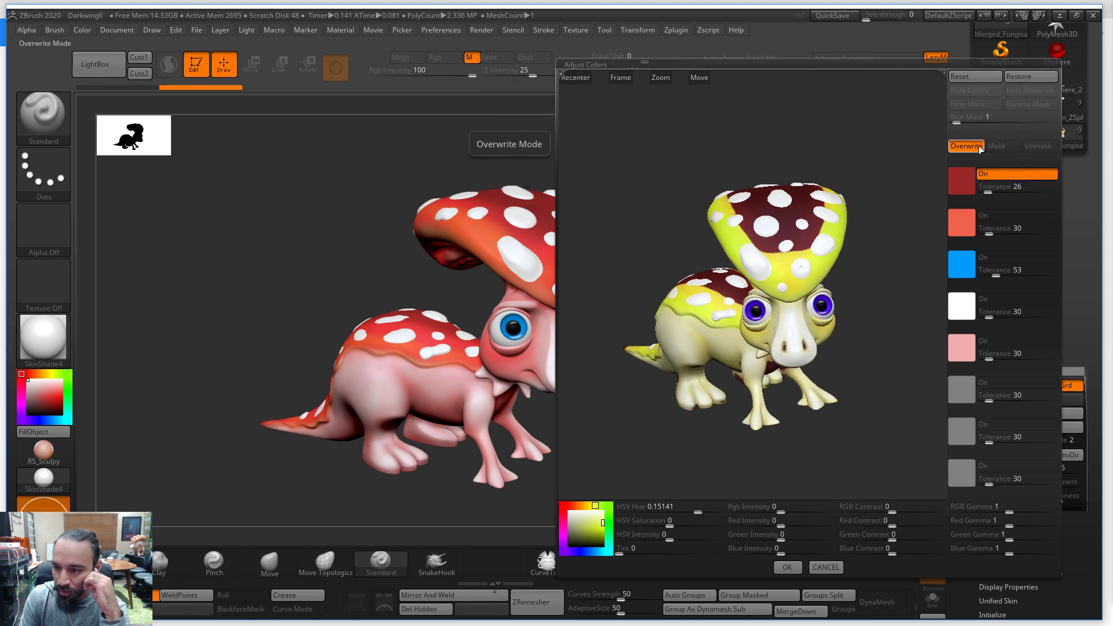
{"action": "left_click", "coordinate": [988, 174]}
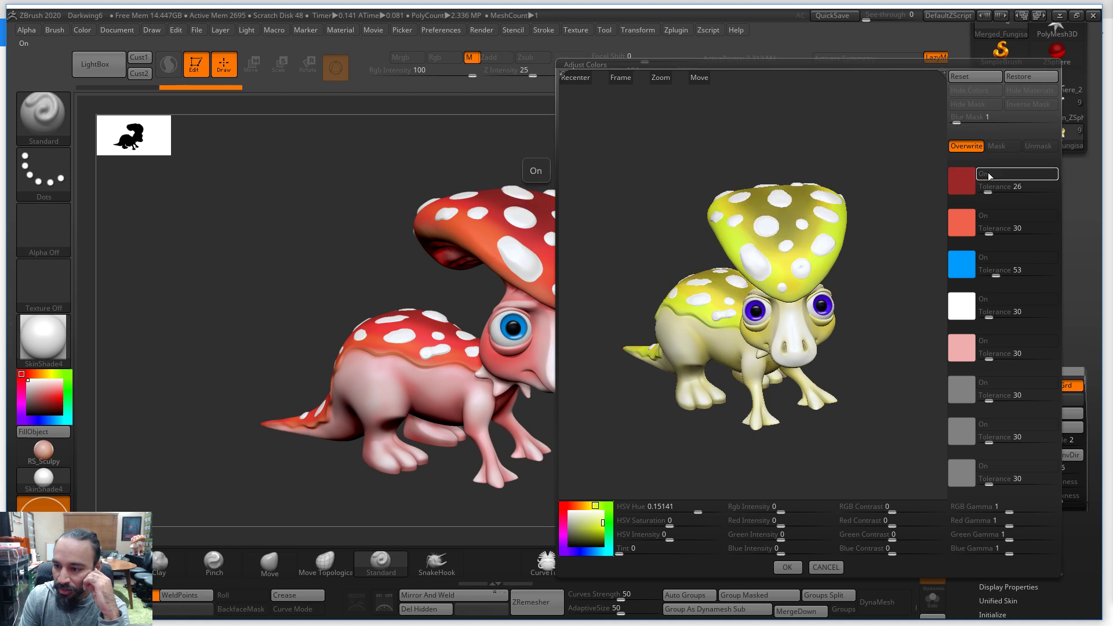
{"action": "left_click", "coordinate": [995, 172]}
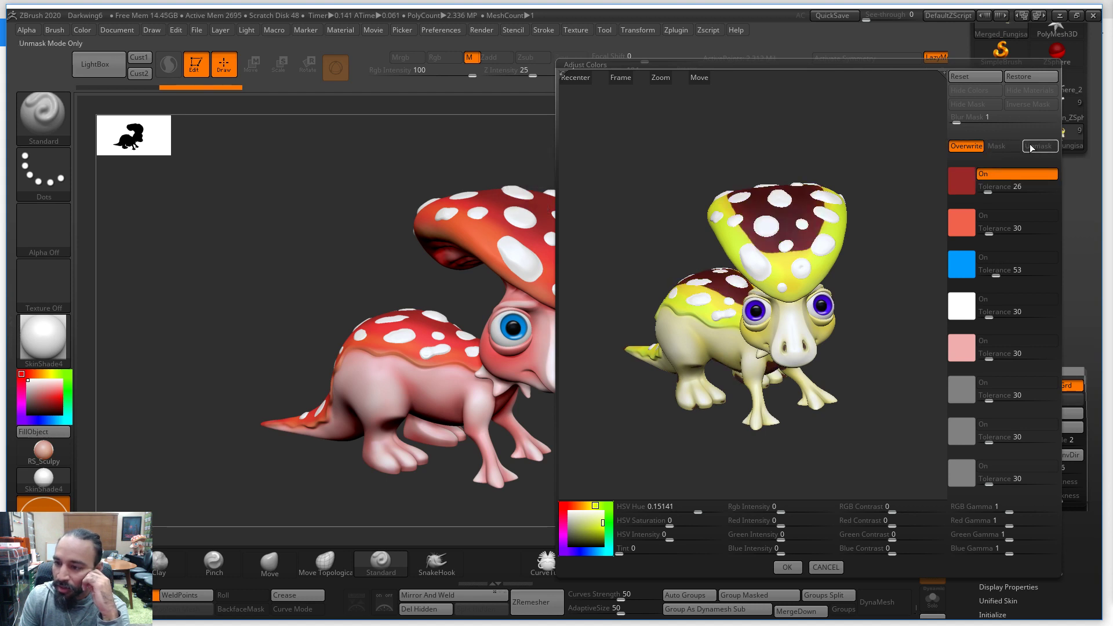
{"action": "left_click", "coordinate": [1030, 105]}
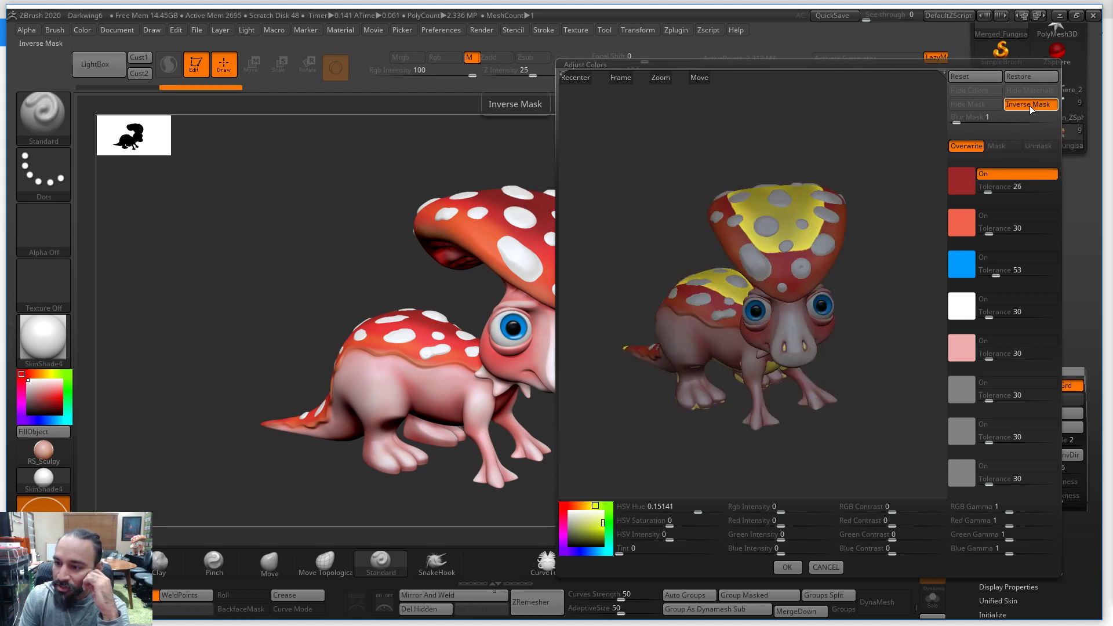
Switch the masking mode to Mask, preview the orange-red selection alone, and return to targeting only the dark red
{"action": "left_click", "coordinate": [999, 147]}
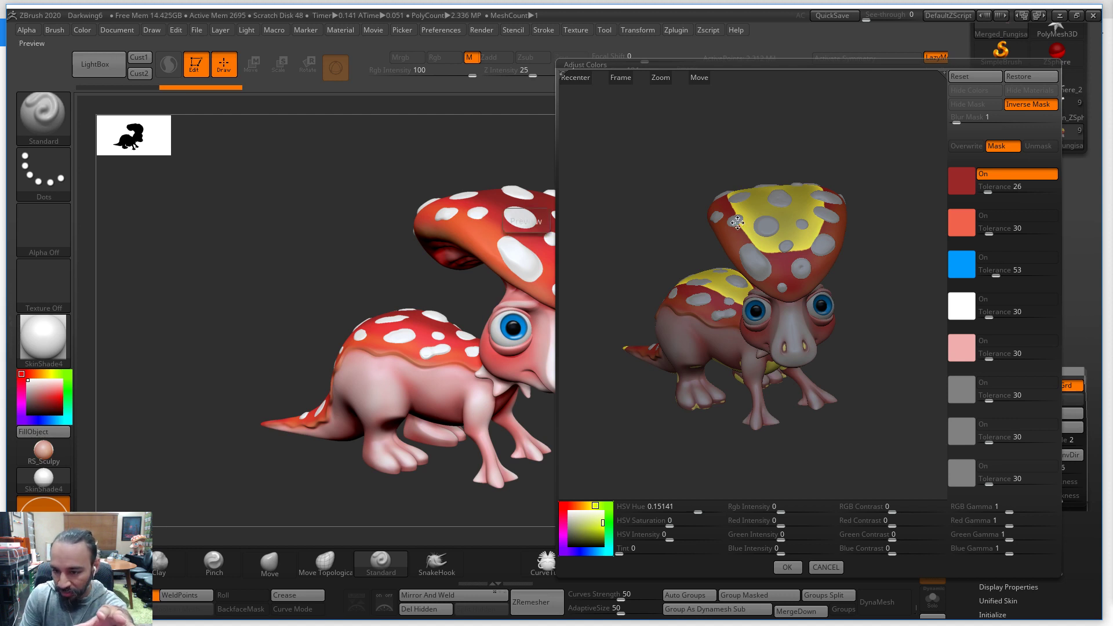
{"action": "left_click", "coordinate": [990, 175]}
{"action": "left_click", "coordinate": [988, 214]}
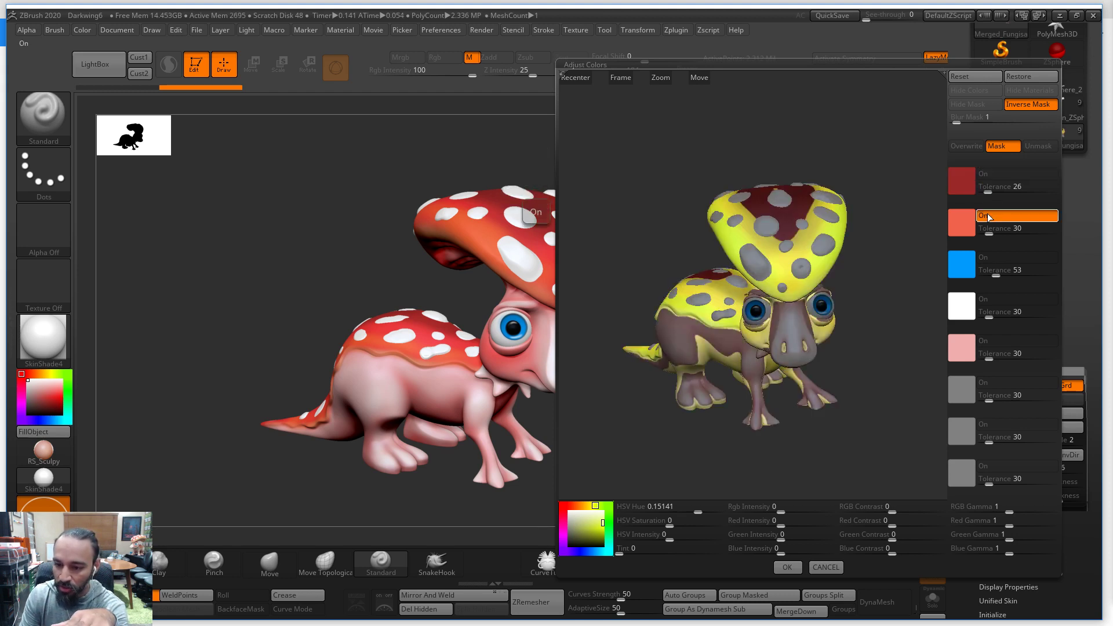
{"action": "left_click", "coordinate": [1003, 185]}
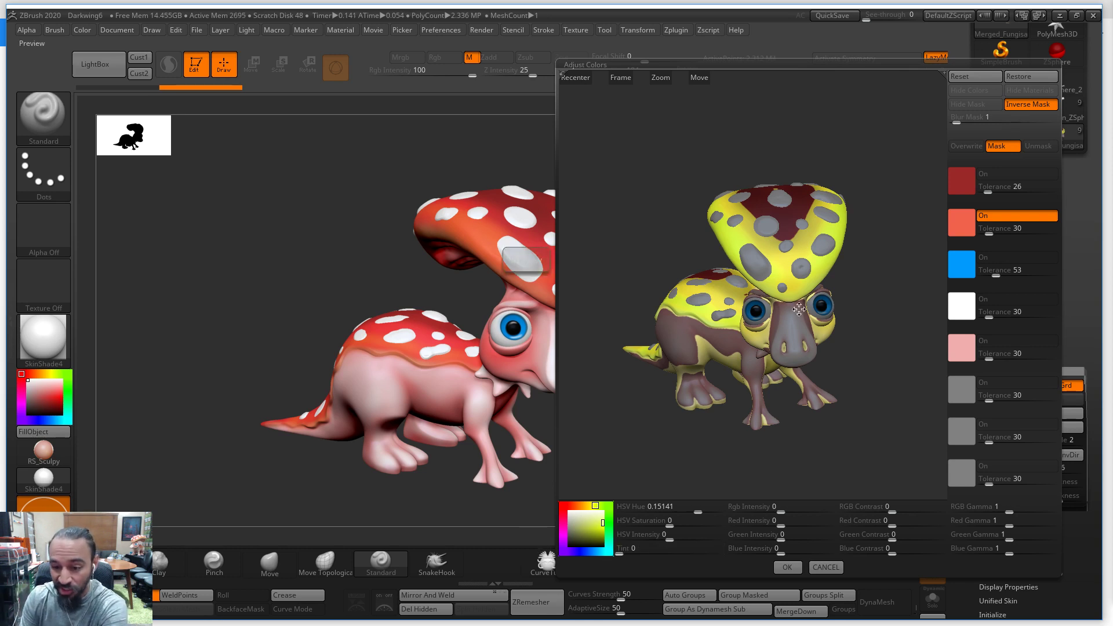
{"action": "left_click", "coordinate": [1009, 174]}
{"action": "left_click", "coordinate": [1018, 215]}
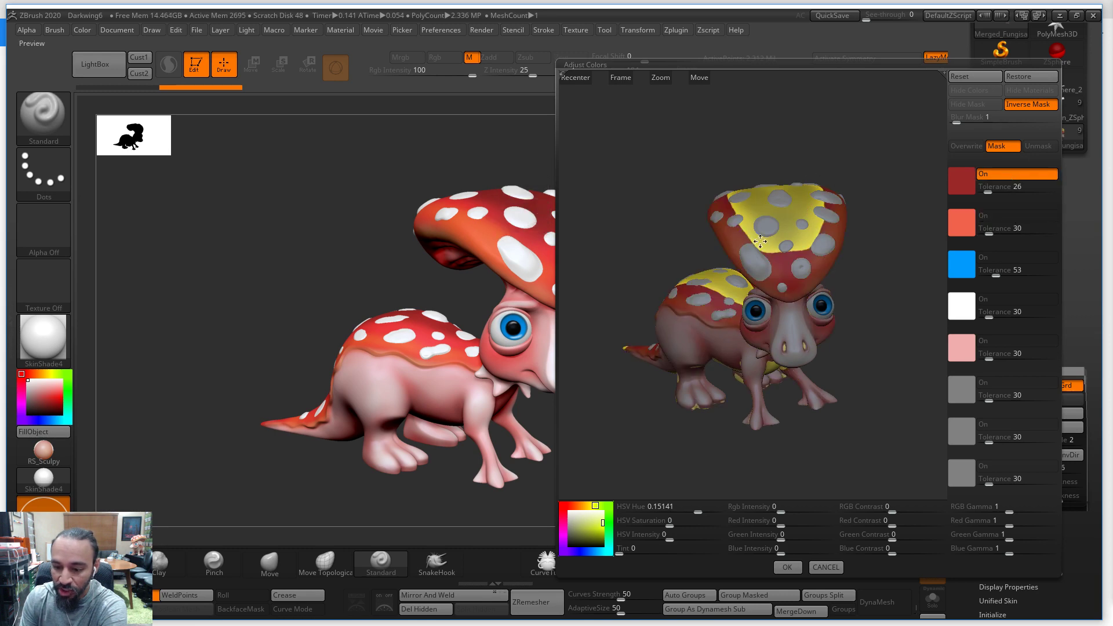
Apply the color adjustment to the creature and clear its mask
{"action": "left_click", "coordinate": [787, 567]}
{"action": "left_click_drag", "start_coordinate": [780, 368], "coordinate": [699, 376]}
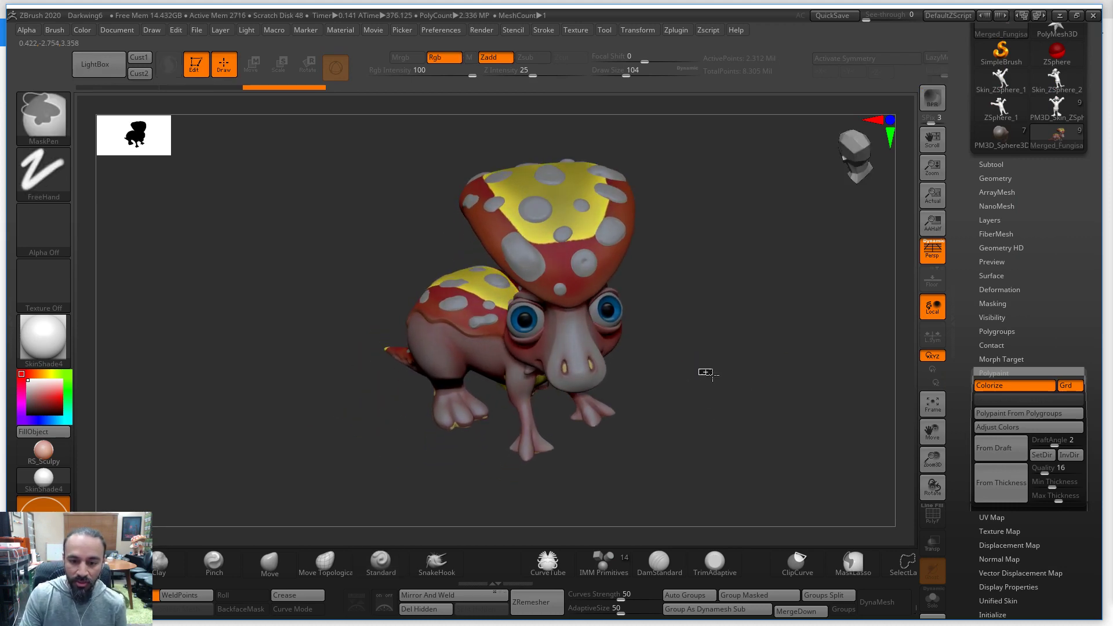
{"action": "left_click", "coordinate": [707, 373], "text": "ctrl"}
{"action": "mouse_move", "coordinate": [696, 415]}
{"action": "left_mouse_down"}
{"action": "mouse_move", "coordinate": [762, 412]}
{"action": "mouse_move", "coordinate": [742, 454]}
{"action": "mouse_move", "coordinate": [668, 446]}
{"action": "mouse_move", "coordinate": [696, 424]}
{"action": "left_mouse_up"}
Reopen Adjust Colors for the recolored creature and cancel without making changes
{"action": "left_click", "coordinate": [1005, 429]}
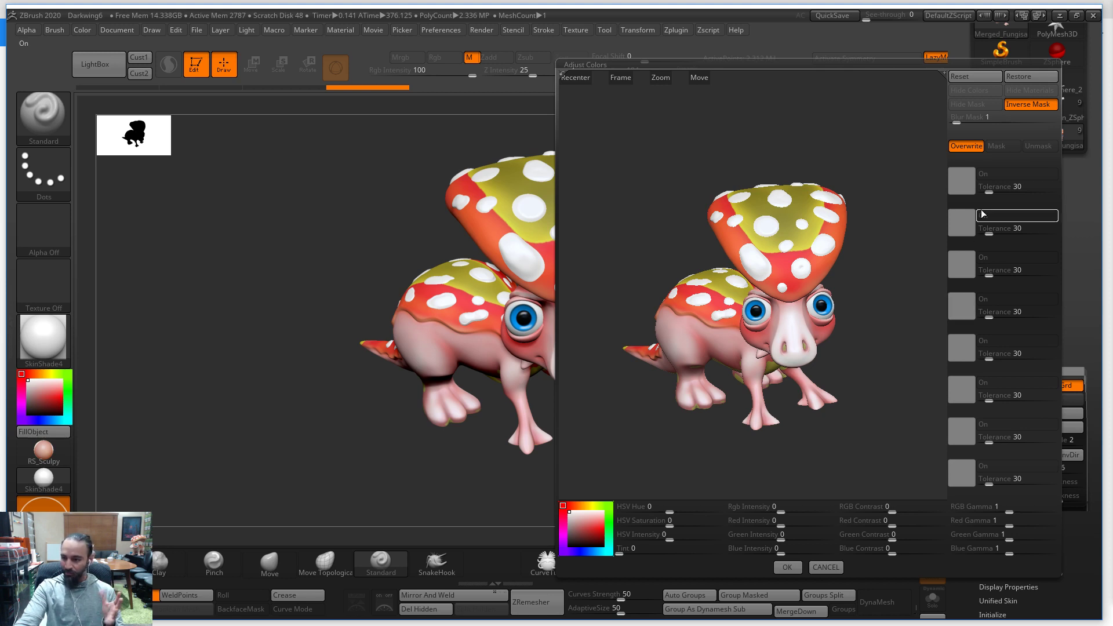
{"action": "left_click", "coordinate": [837, 573]}
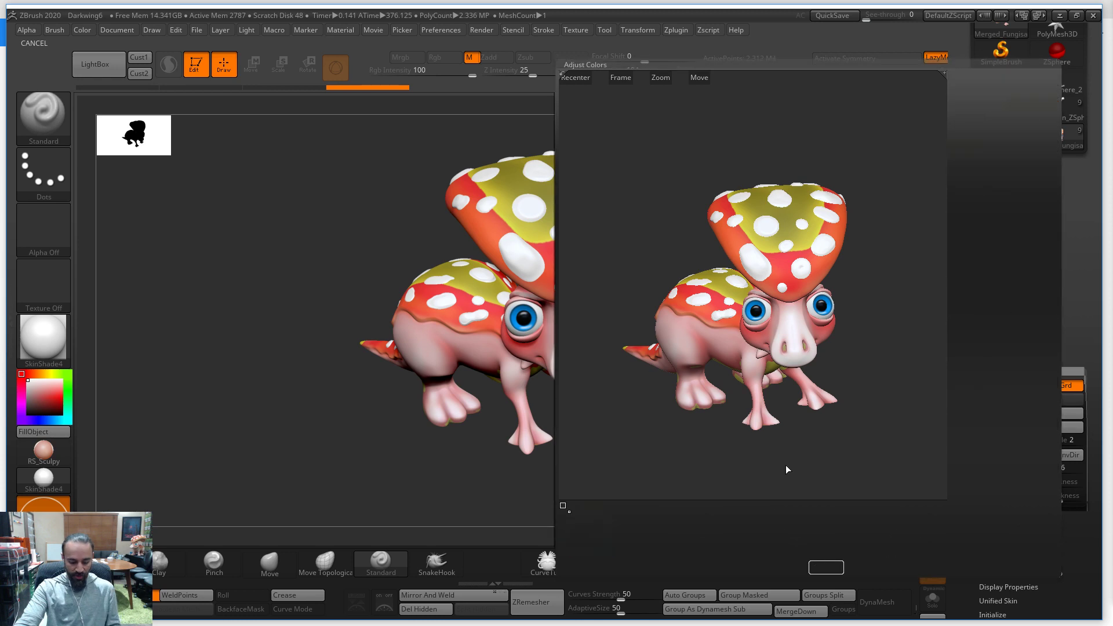
Undo the recent recolouring of the creature's cap and back
{"action": "key", "text": "ctrl+z"}
{"action": "key", "text": "ctrl+z"}
{"action": "key", "text": "ctrl+z"}
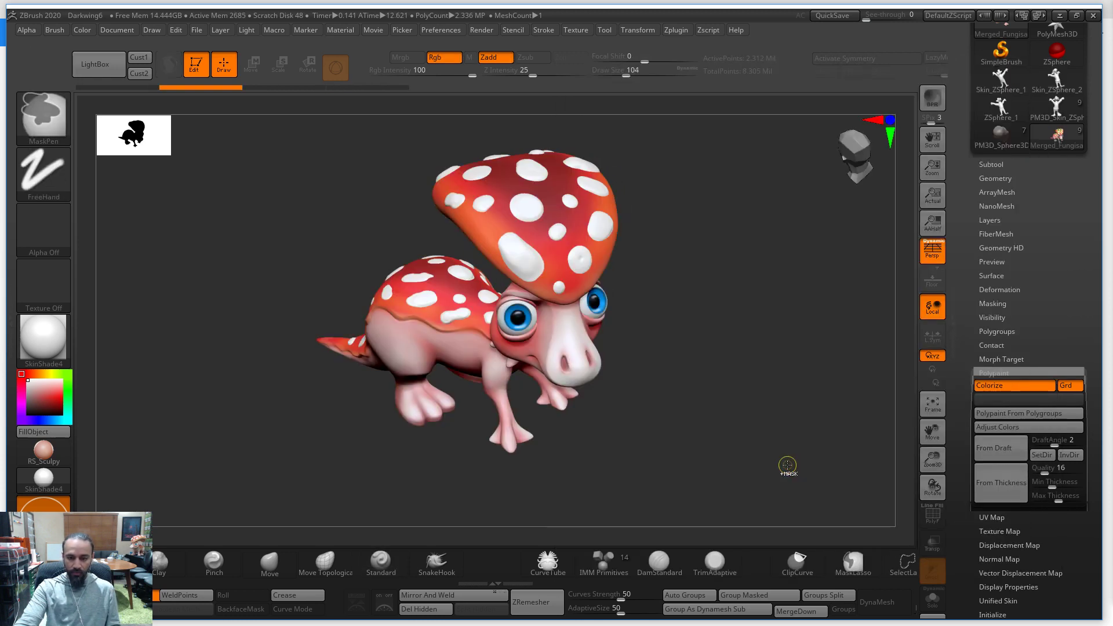
Start adjusting the polypaint colors and sample the dark red, the orange-red and the white from the model as three color selections
{"action": "left_click", "coordinate": [1009, 427]}
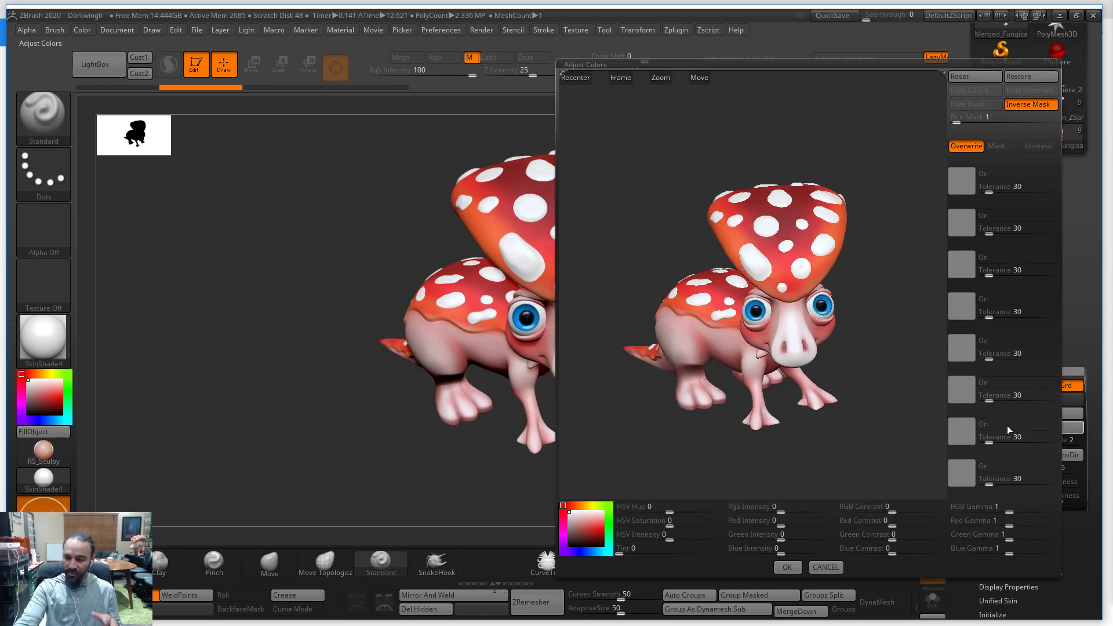
{"action": "left_click", "coordinate": [967, 182]}
{"action": "left_click_drag", "start_coordinate": [967, 180], "coordinate": [779, 277]}
{"action": "left_click_drag", "start_coordinate": [963, 265], "coordinate": [820, 250]}
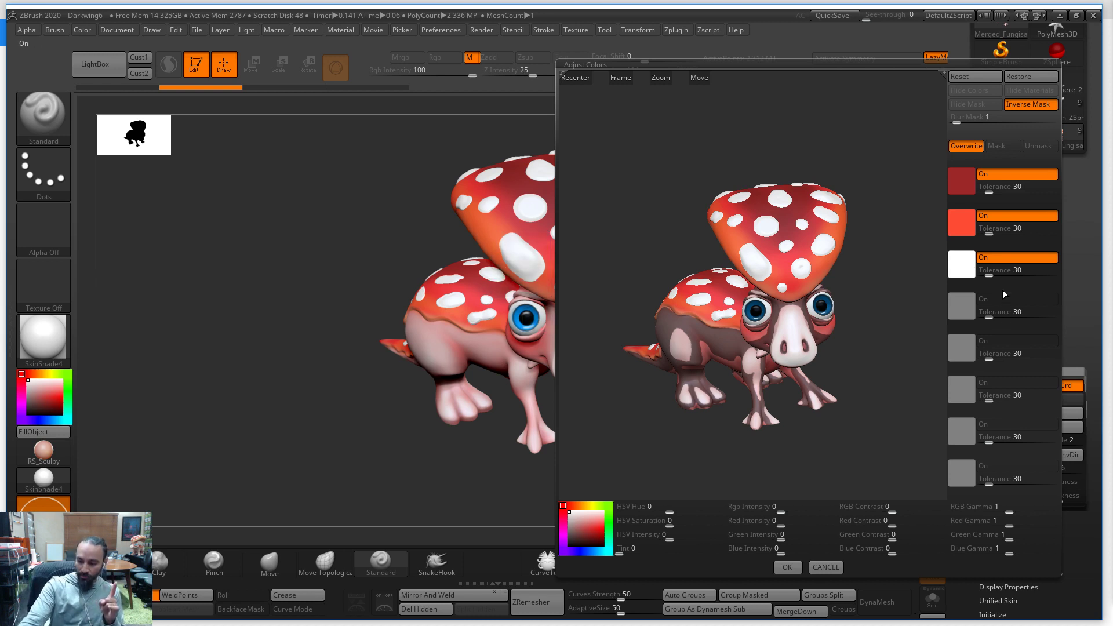
Turn off the dark red and orange-red selections so only the white selection is active
{"action": "left_click", "coordinate": [979, 228]}
{"action": "left_click", "coordinate": [997, 215]}
{"action": "left_click", "coordinate": [1002, 174]}
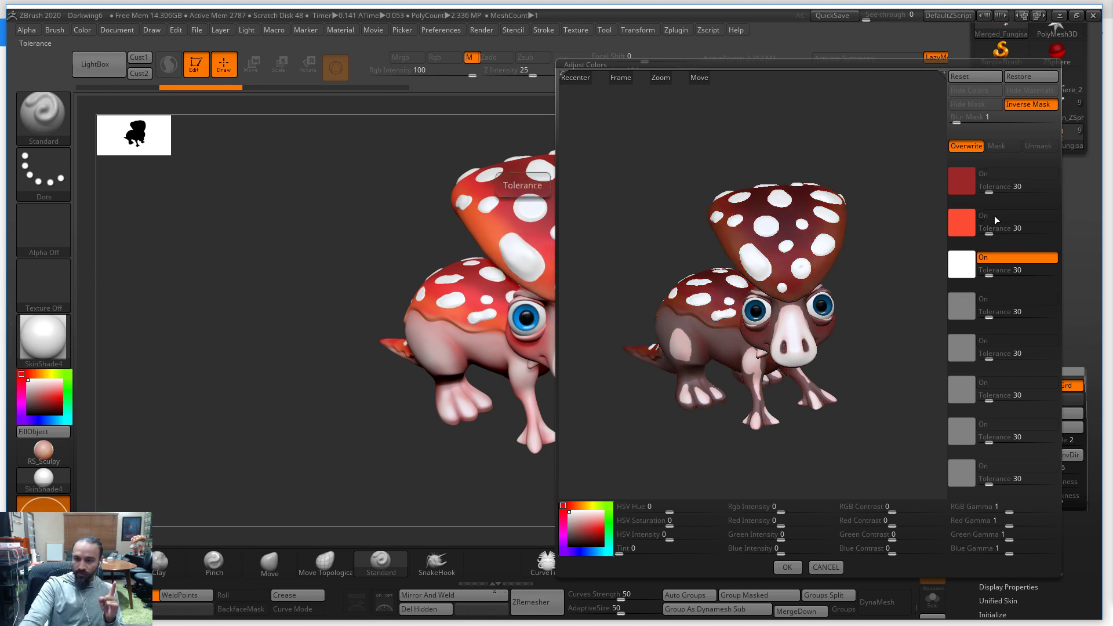
Try a yellow-green tint of 0.78332 with HSV Saturation 0.31599 on the white areas, and cancel the color adjustment
{"action": "left_click", "coordinate": [619, 506]}
{"action": "left_click", "coordinate": [611, 508]}
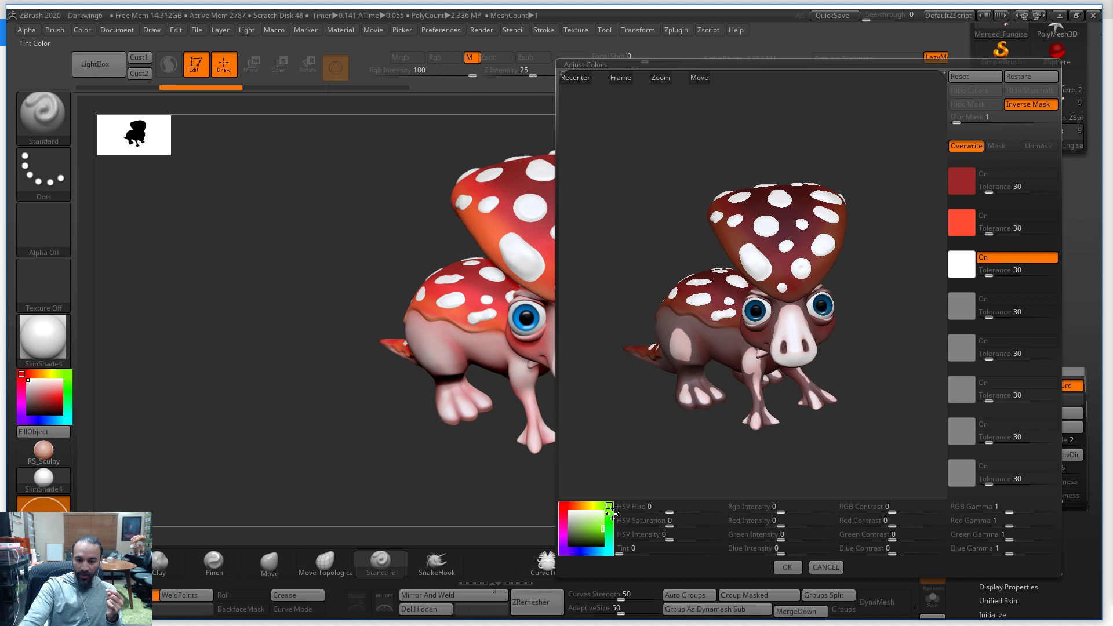
{"action": "left_click_drag", "start_coordinate": [619, 548], "coordinate": [709, 552]}
{"action": "left_click_drag", "start_coordinate": [672, 521], "coordinate": [698, 527]}
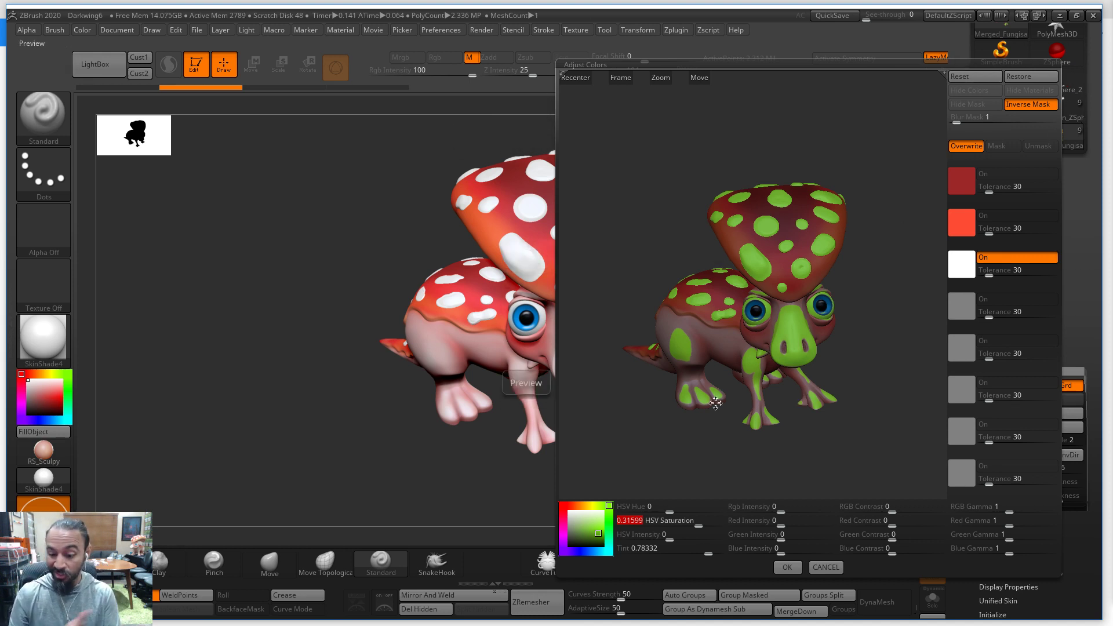
{"action": "left_click", "coordinate": [827, 568]}
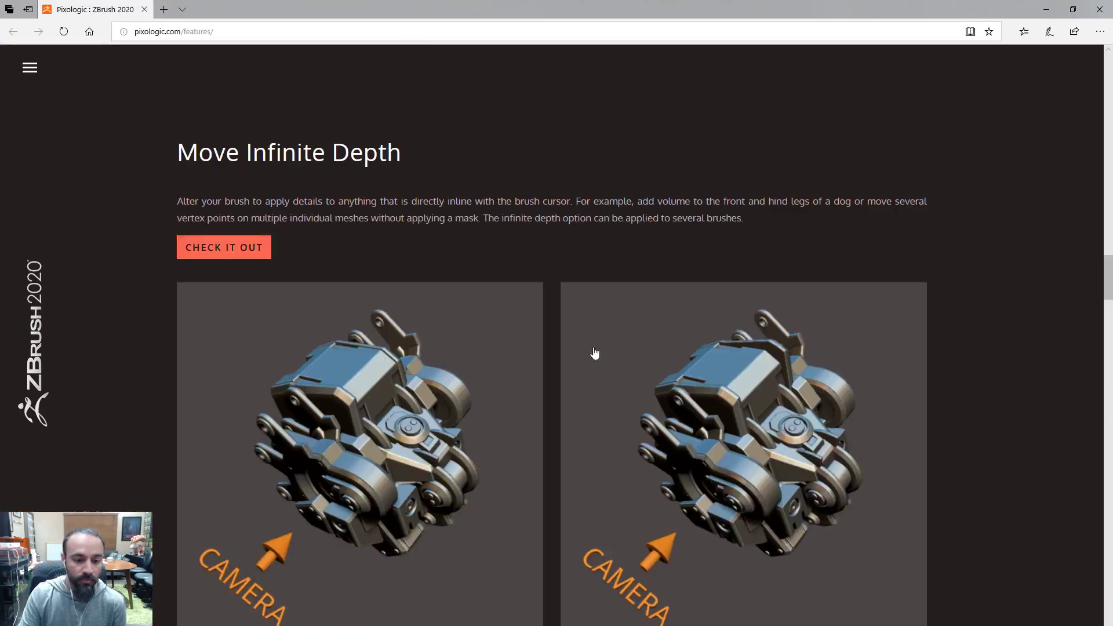
Switch to the browser's ZBrush 2020 features page and review the Texture Adjust by Color and PolyPaint Adjust by Color section
{"action": "scroll", "coordinate": [693, 383], "scroll_direction": "down", "scroll_amount": 5}
{"action": "scroll", "coordinate": [695, 383], "scroll_direction": "down", "scroll_amount": 10}
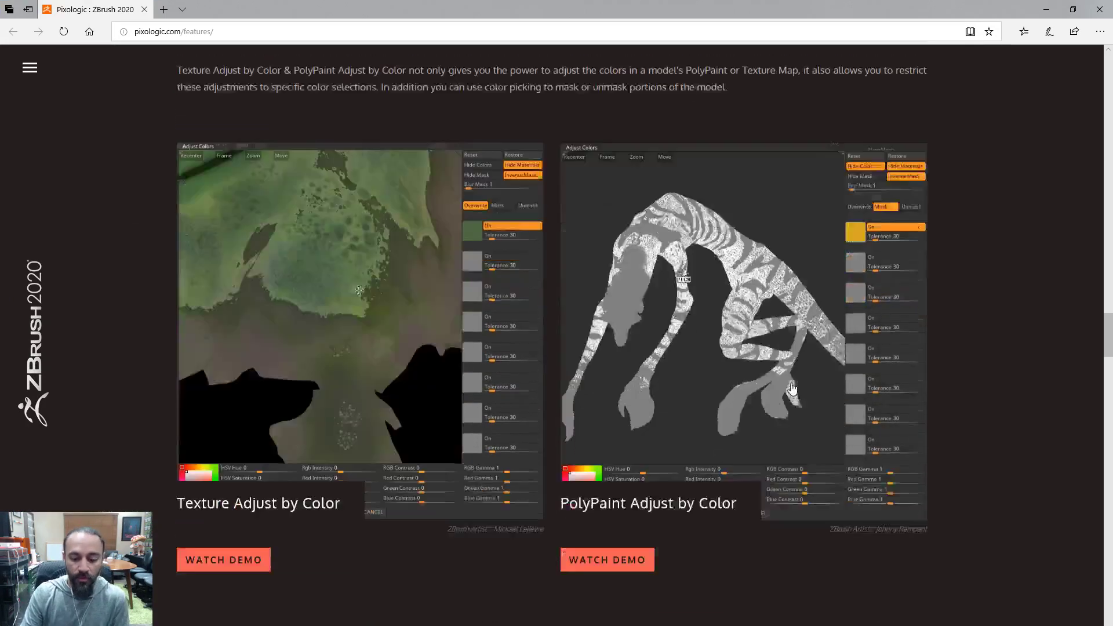
{"action": "scroll", "coordinate": [704, 410], "scroll_direction": "up", "scroll_amount": 3}
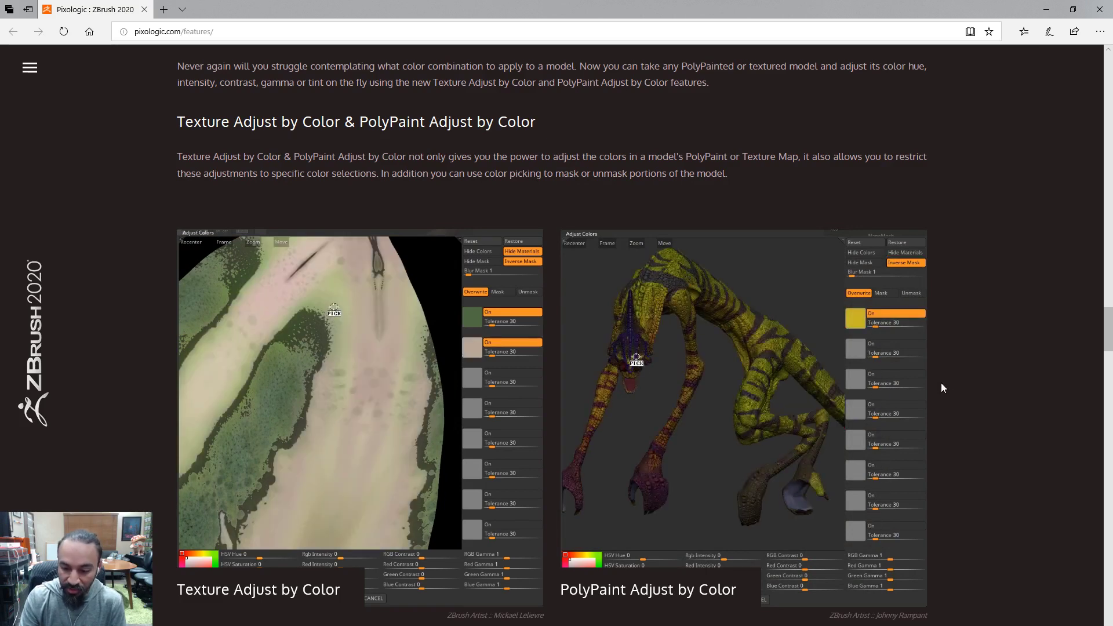
Read the Ready, Set, Analyze & Print section down to the Wall Thickness feature
{"action": "scroll", "coordinate": [961, 376], "scroll_direction": "down", "scroll_amount": 10}
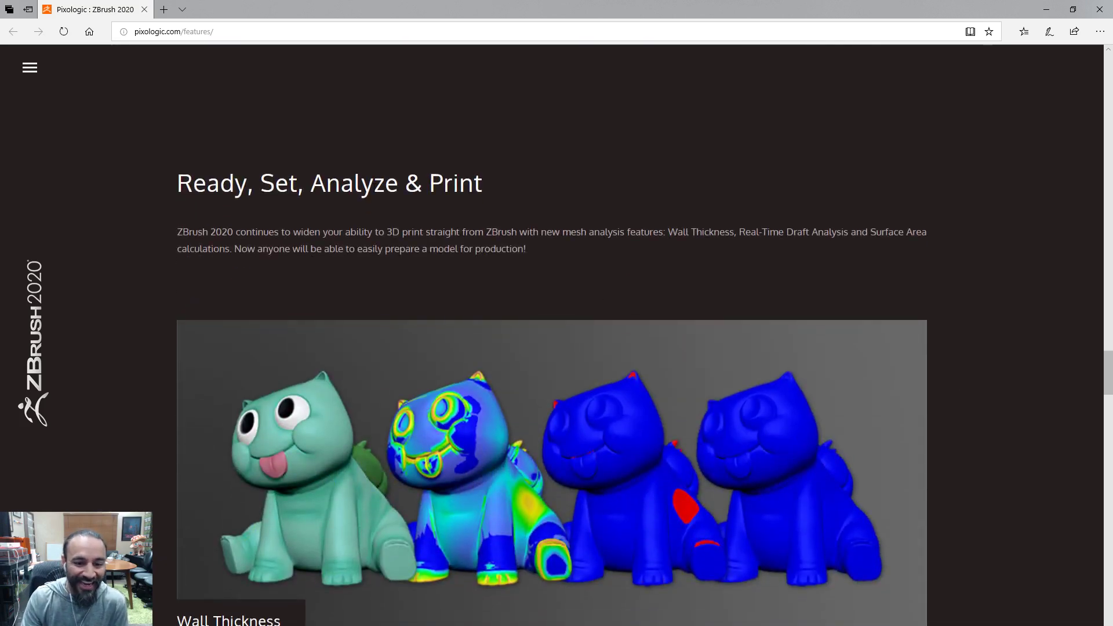
{"action": "scroll", "coordinate": [232, 200], "scroll_direction": "down", "scroll_amount": 3}
{"action": "scroll", "coordinate": [213, 208], "scroll_direction": "up", "scroll_amount": 3}
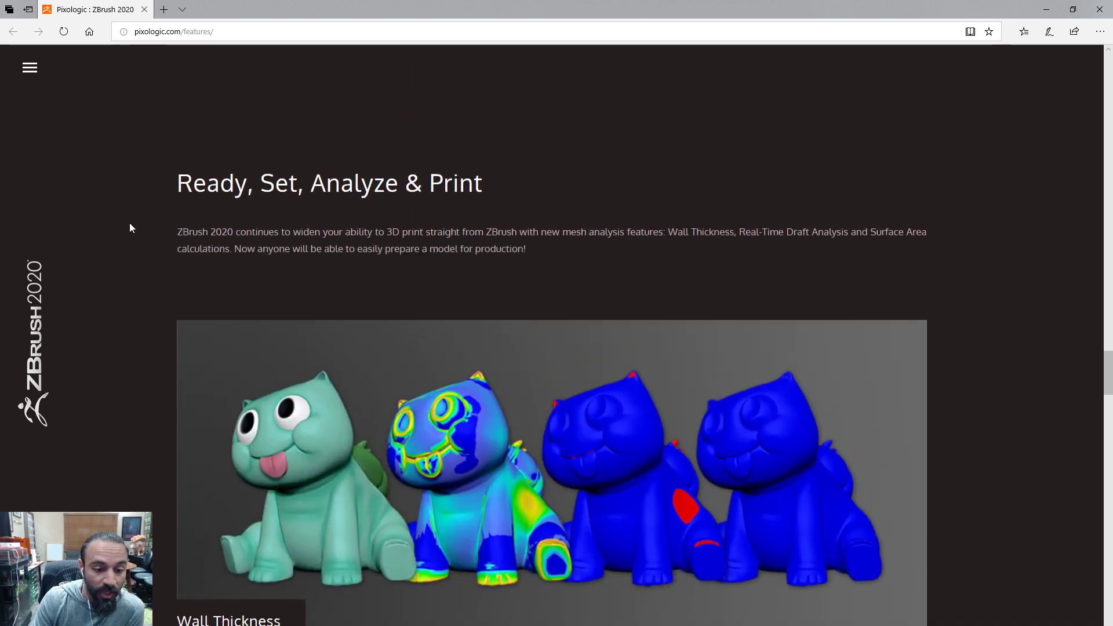
{"action": "scroll", "coordinate": [129, 223], "scroll_direction": "down", "scroll_amount": 3}
{"action": "scroll", "coordinate": [128, 222], "scroll_direction": "up", "scroll_amount": 3}
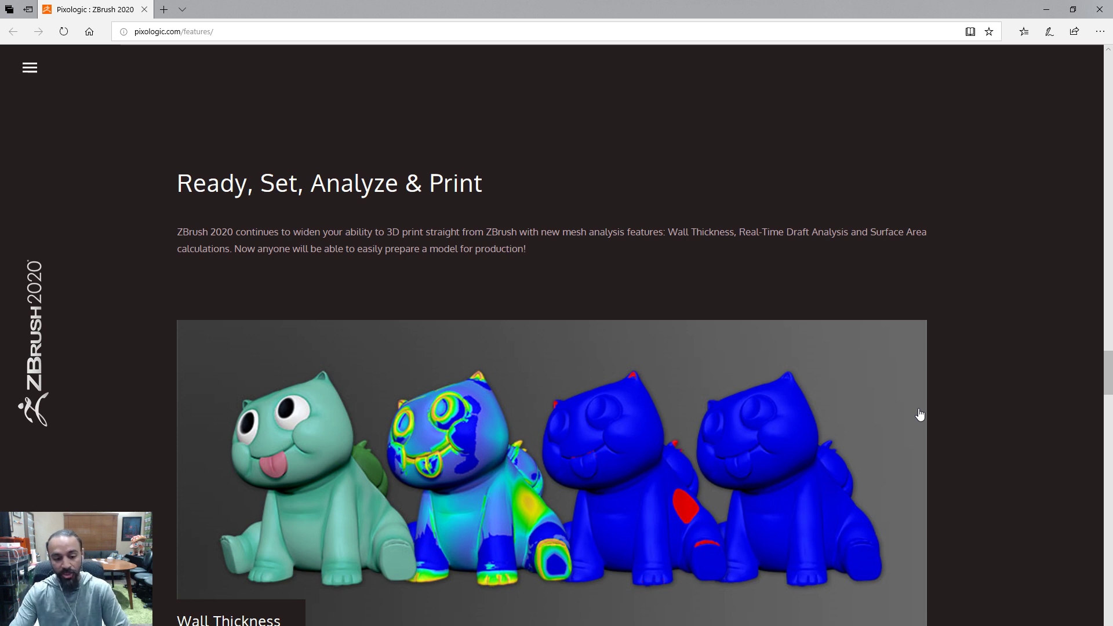
{"action": "scroll", "coordinate": [984, 408], "scroll_direction": "down", "scroll_amount": 3}
{"action": "scroll", "coordinate": [591, 488], "scroll_direction": "down", "scroll_amount": 3}
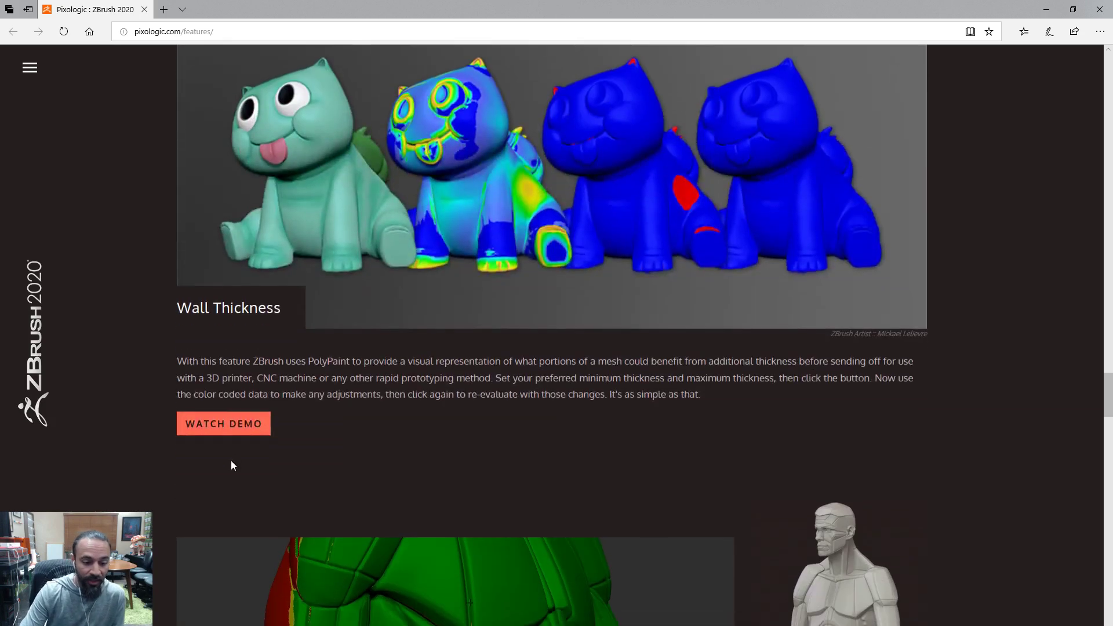
Play the Wall Thickness demo video, view it full screen briefly, and close the player
{"action": "left_click", "coordinate": [229, 423]}
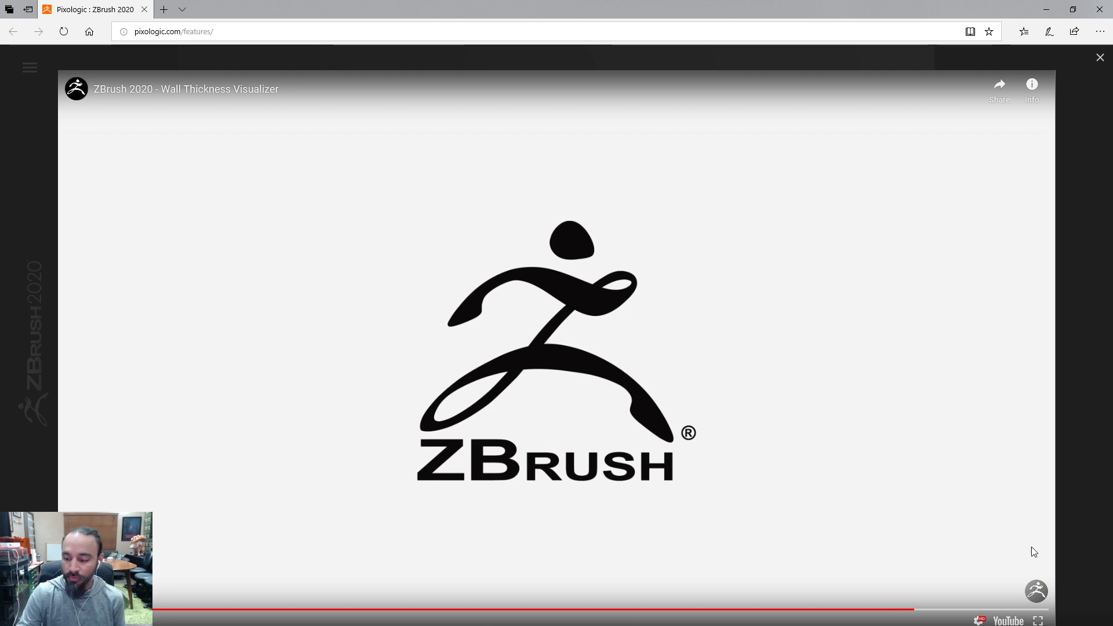
{"action": "left_click", "coordinate": [1038, 619]}
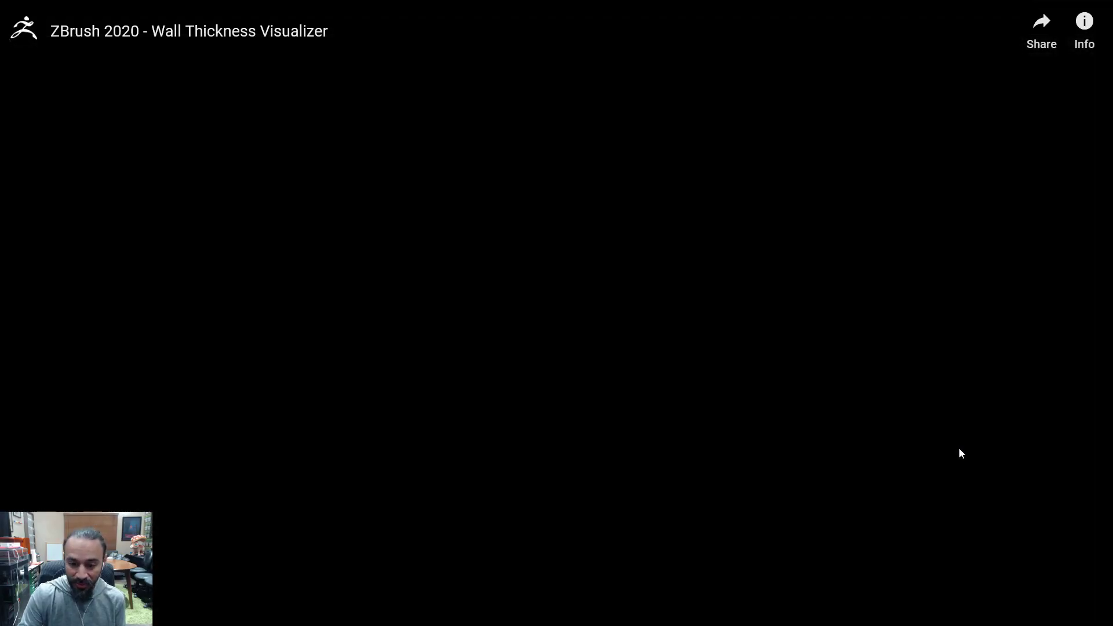
{"action": "key", "text": "Escape"}
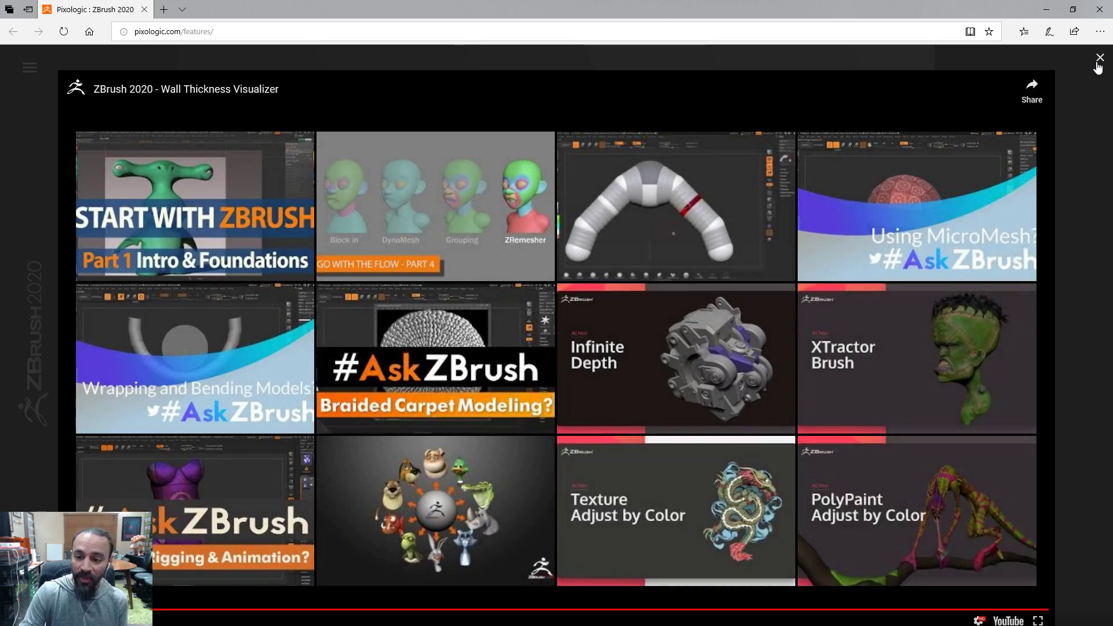
{"action": "left_click", "coordinate": [1080, 92]}
Review the Wall Thickness, Real-Time Draft Analysis and Calculate Surface Area descriptions on the features page
{"action": "scroll", "coordinate": [373, 256], "scroll_direction": "up", "scroll_amount": 2}
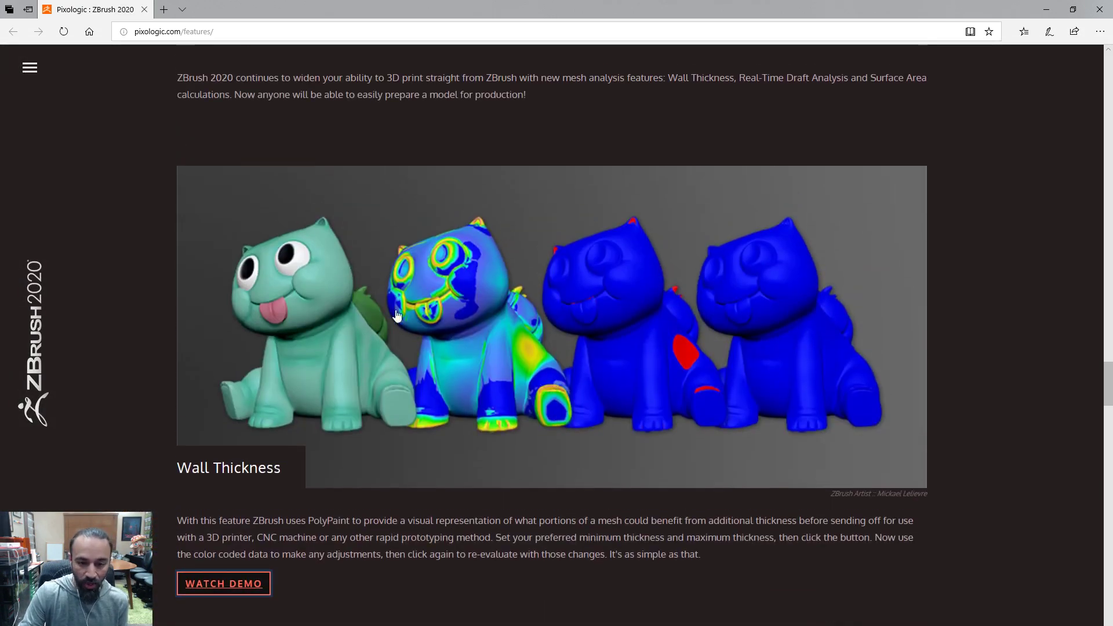
{"action": "scroll", "coordinate": [954, 352], "scroll_direction": "down", "scroll_amount": 2}
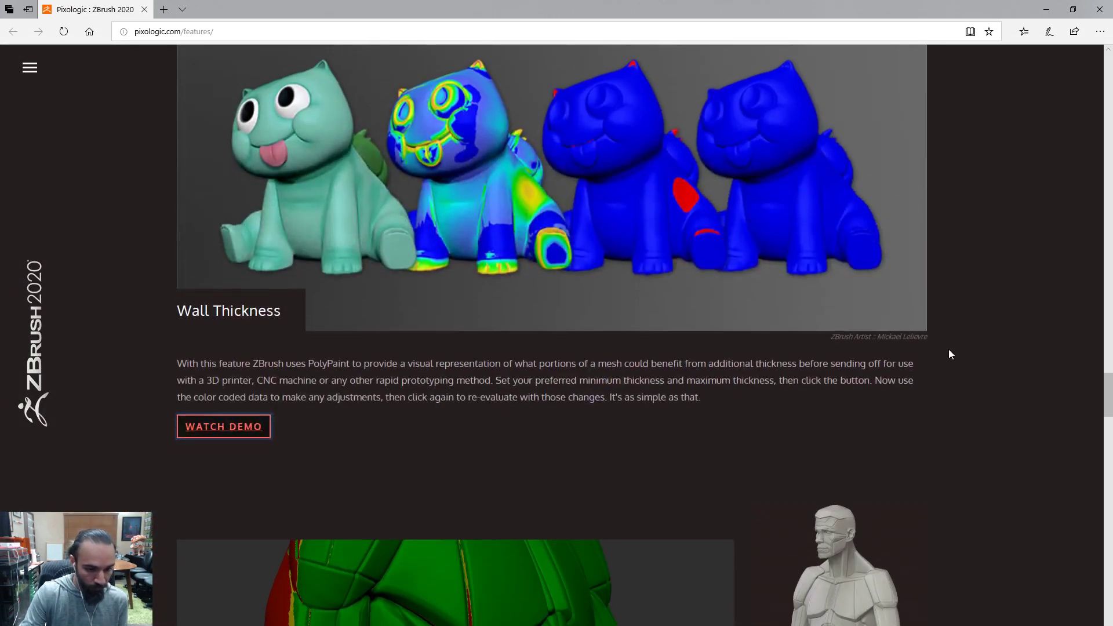
{"action": "scroll", "coordinate": [941, 358], "scroll_direction": "up", "scroll_amount": 3}
{"action": "scroll", "coordinate": [933, 358], "scroll_direction": "down", "scroll_amount": 8}
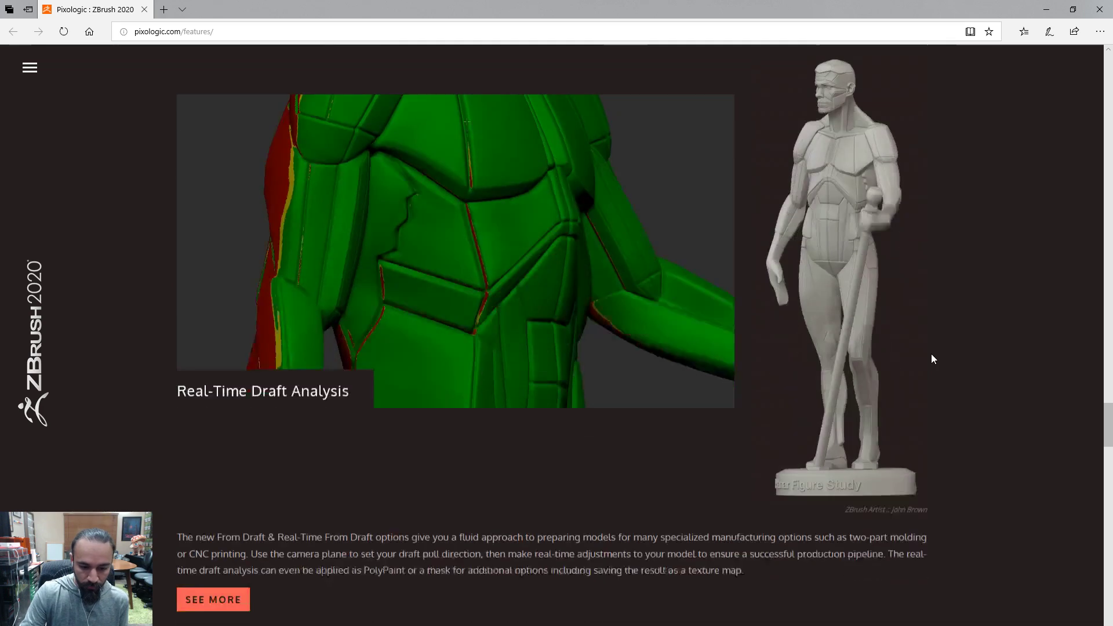
{"action": "scroll", "coordinate": [933, 358], "scroll_direction": "up", "scroll_amount": 3}
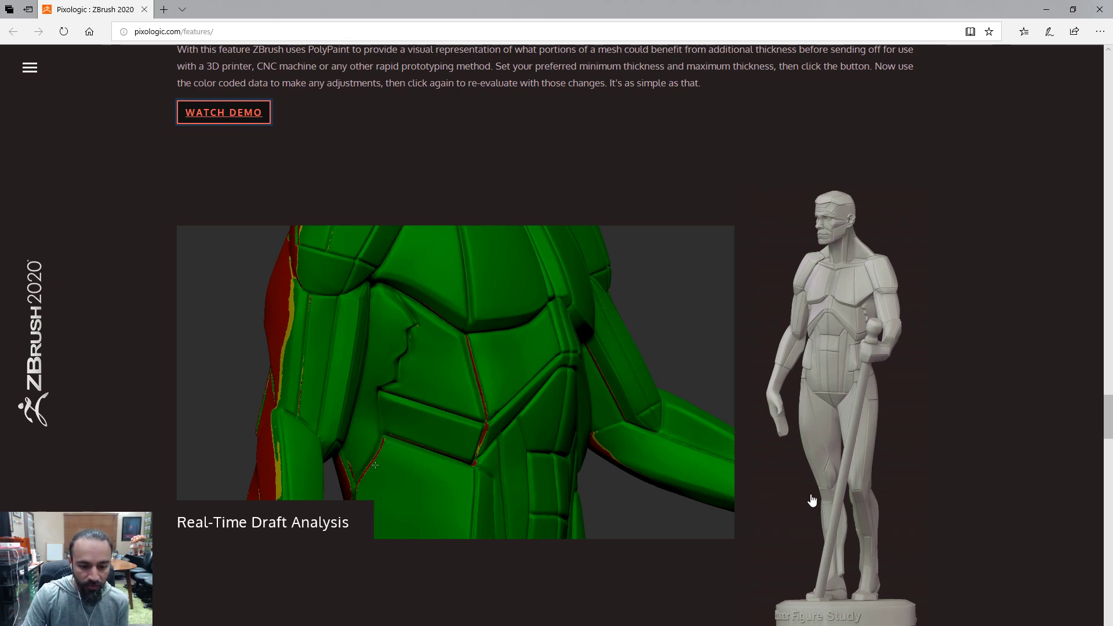
{"action": "scroll", "coordinate": [812, 494], "scroll_direction": "down", "scroll_amount": 15}
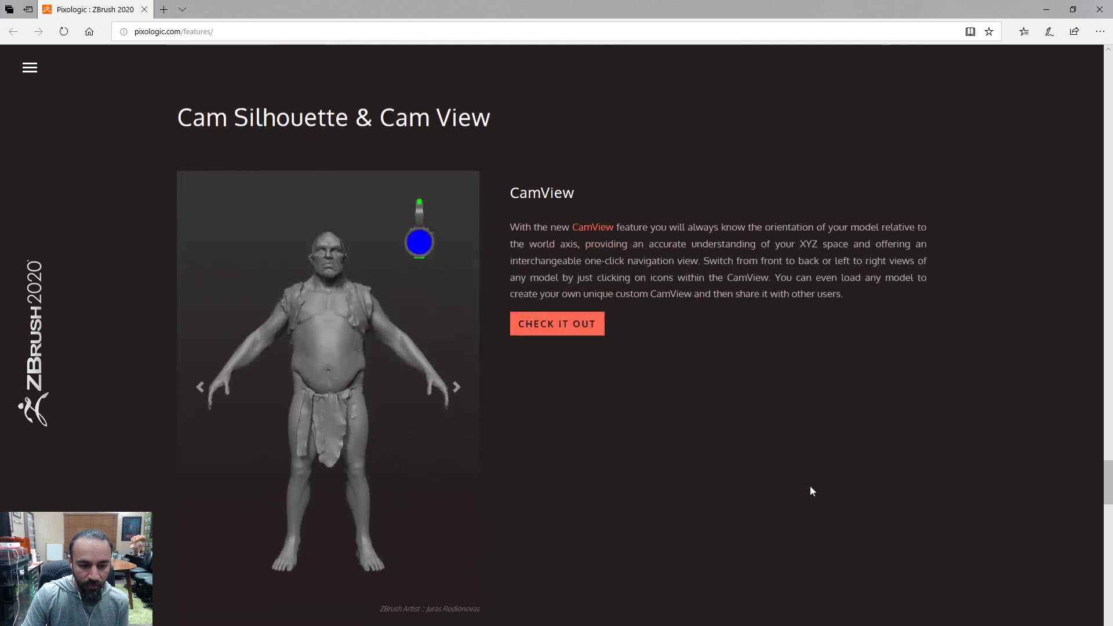
{"action": "scroll", "coordinate": [810, 491], "scroll_direction": "up", "scroll_amount": 12}
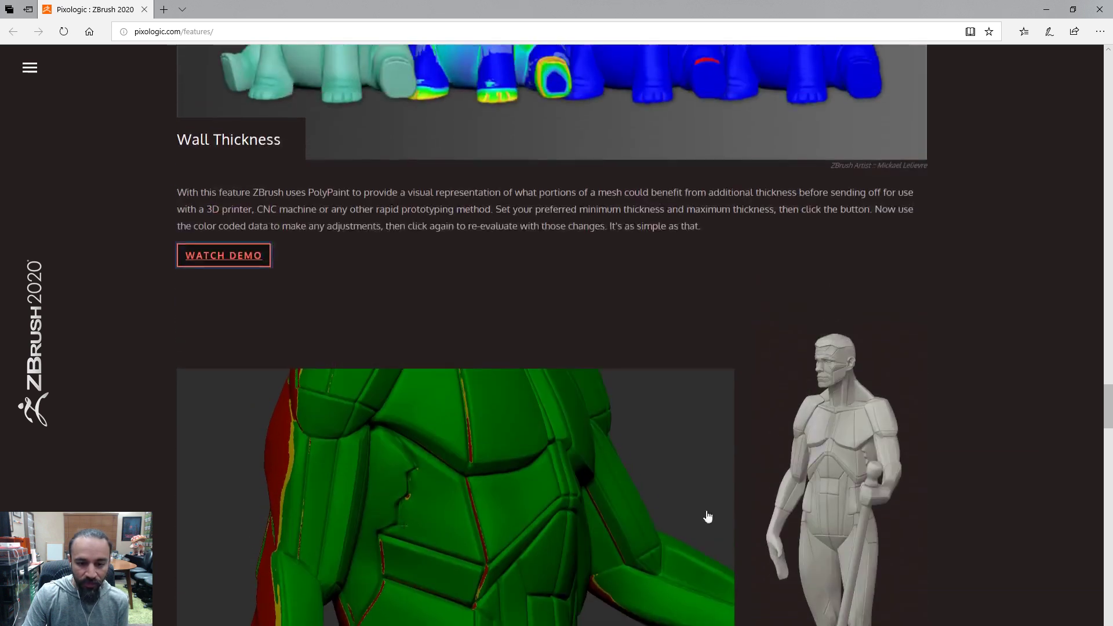
{"action": "scroll", "coordinate": [758, 509], "scroll_direction": "down", "scroll_amount": 2}
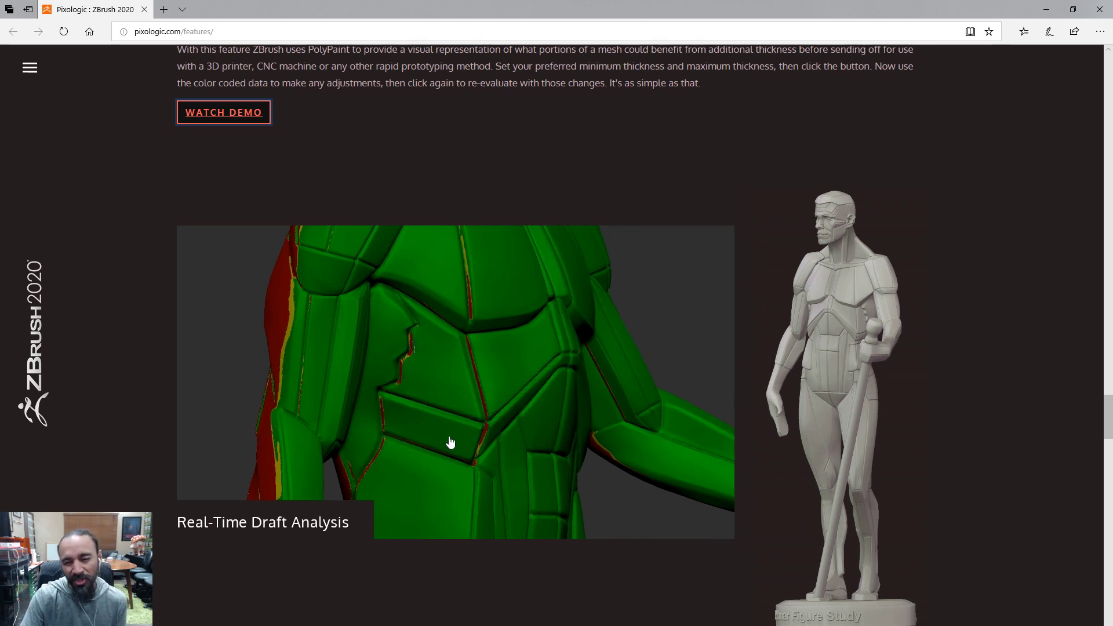
{"action": "scroll", "coordinate": [891, 384], "scroll_direction": "down", "scroll_amount": 10}
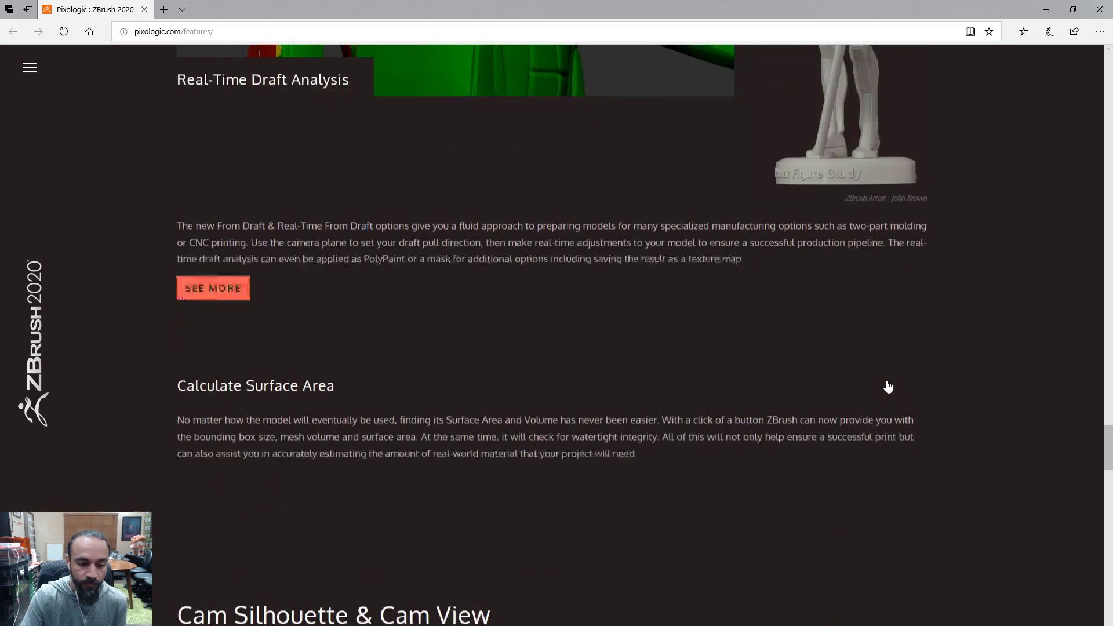
{"action": "scroll", "coordinate": [885, 380], "scroll_direction": "up", "scroll_amount": 1}
{"action": "scroll", "coordinate": [884, 388], "scroll_direction": "up", "scroll_amount": 2}
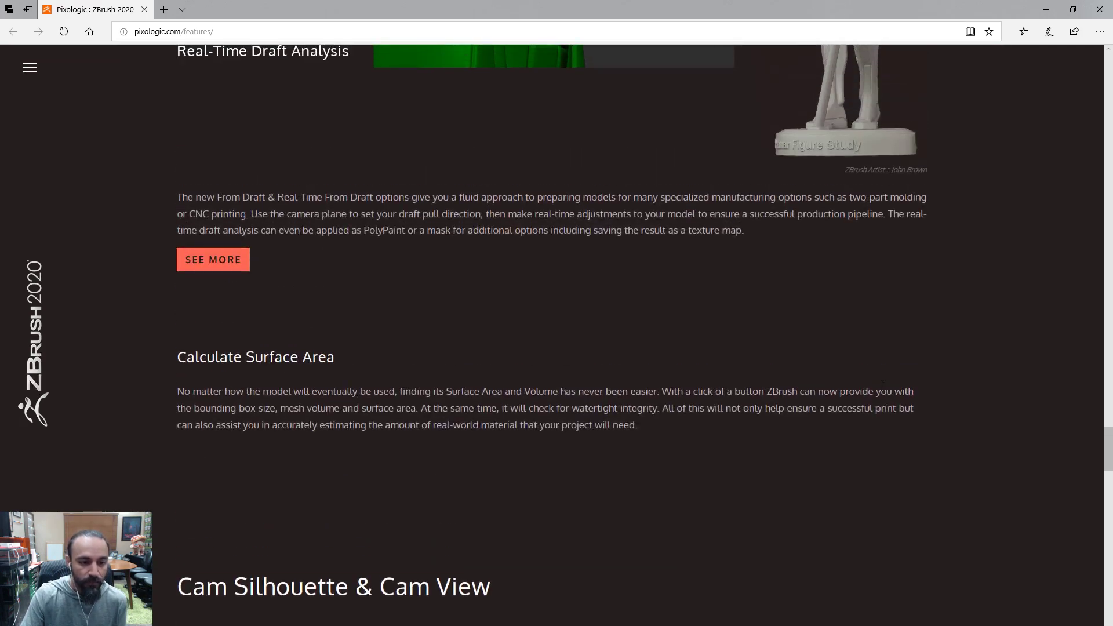
Play the Real-Time Draft Analysis video, dismiss its suggested videos, and close the player
{"action": "scroll", "coordinate": [879, 387], "scroll_direction": "up", "scroll_amount": 5}
{"action": "left_click", "coordinate": [204, 572]}
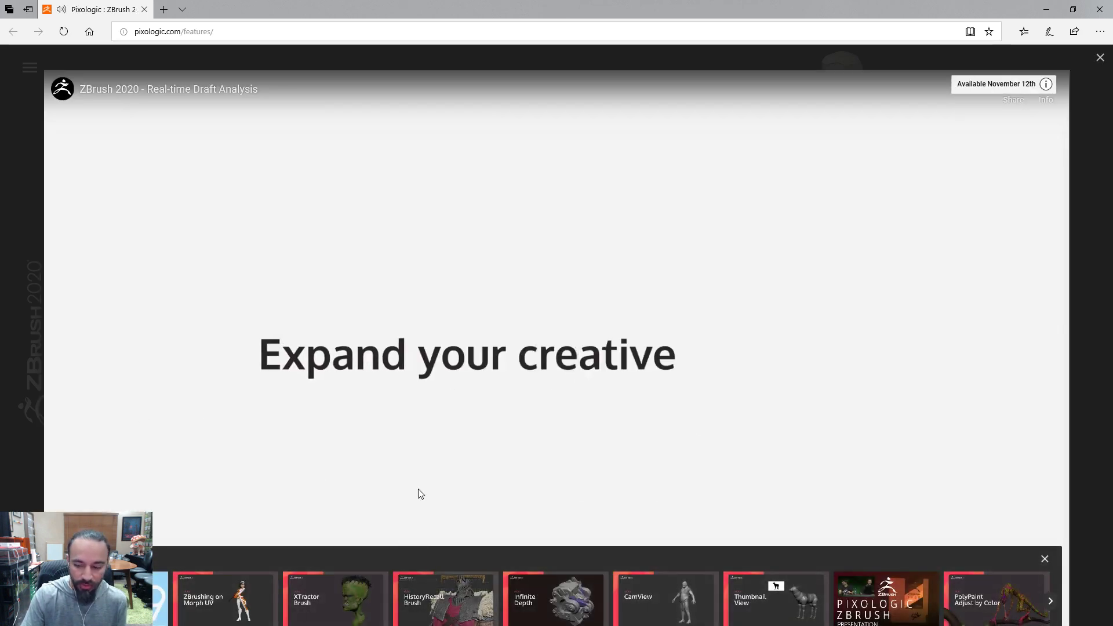
{"action": "left_click", "coordinate": [1045, 559]}
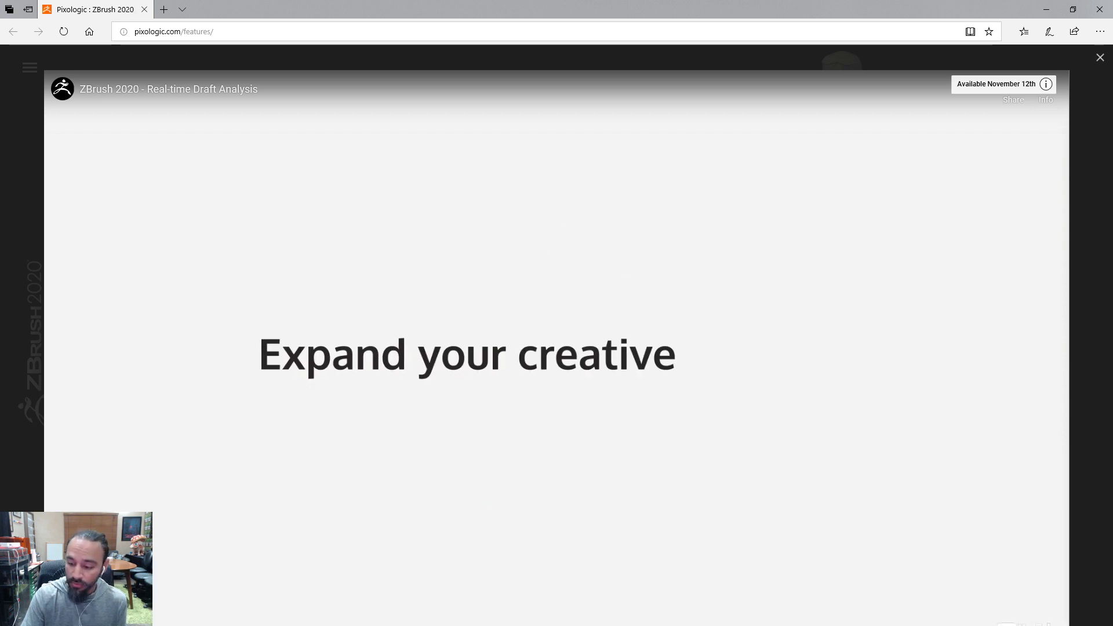
{"action": "left_click", "coordinate": [786, 548]}
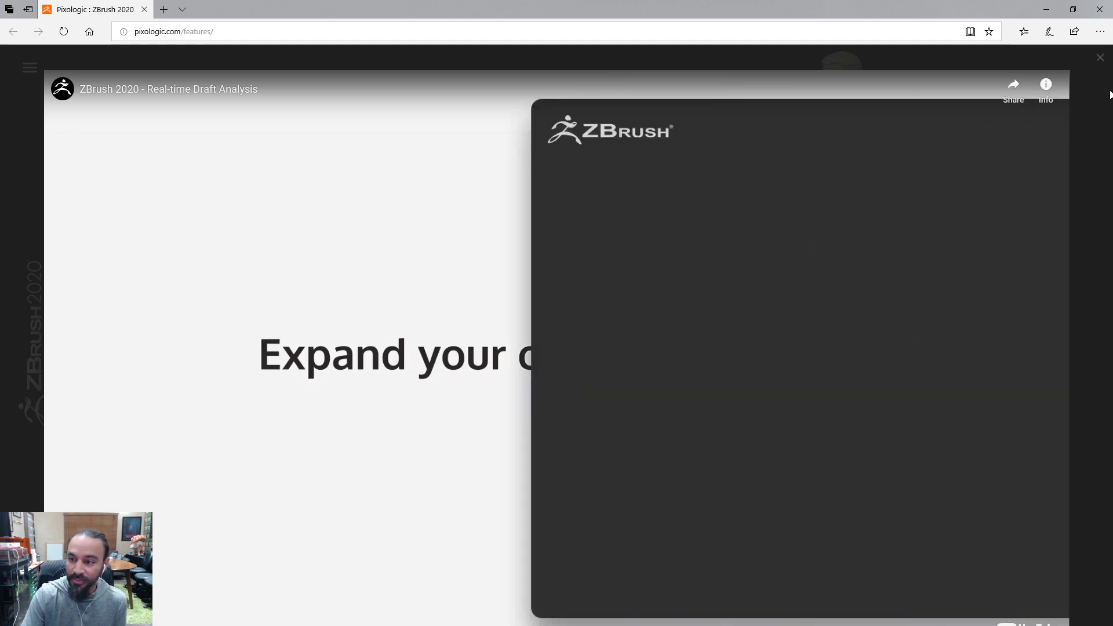
{"action": "left_click", "coordinate": [1099, 58]}
Read the Calculate Surface Area text and examine the CamView feature with its rotating model example
{"action": "scroll", "coordinate": [487, 272], "scroll_direction": "down", "scroll_amount": 5}
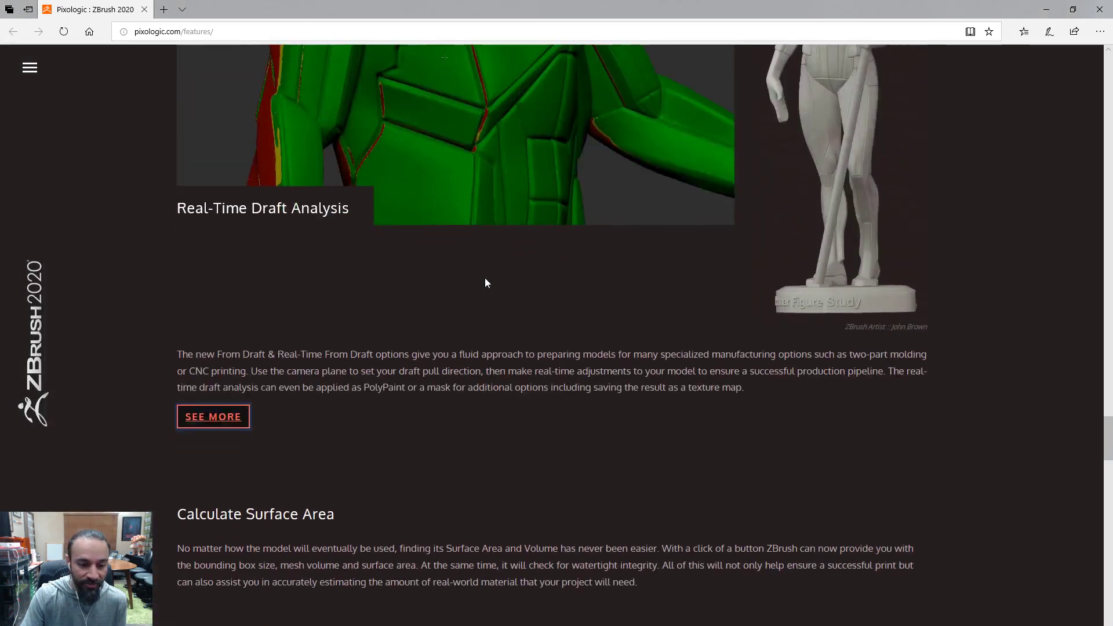
{"action": "scroll", "coordinate": [284, 372], "scroll_direction": "down", "scroll_amount": 3}
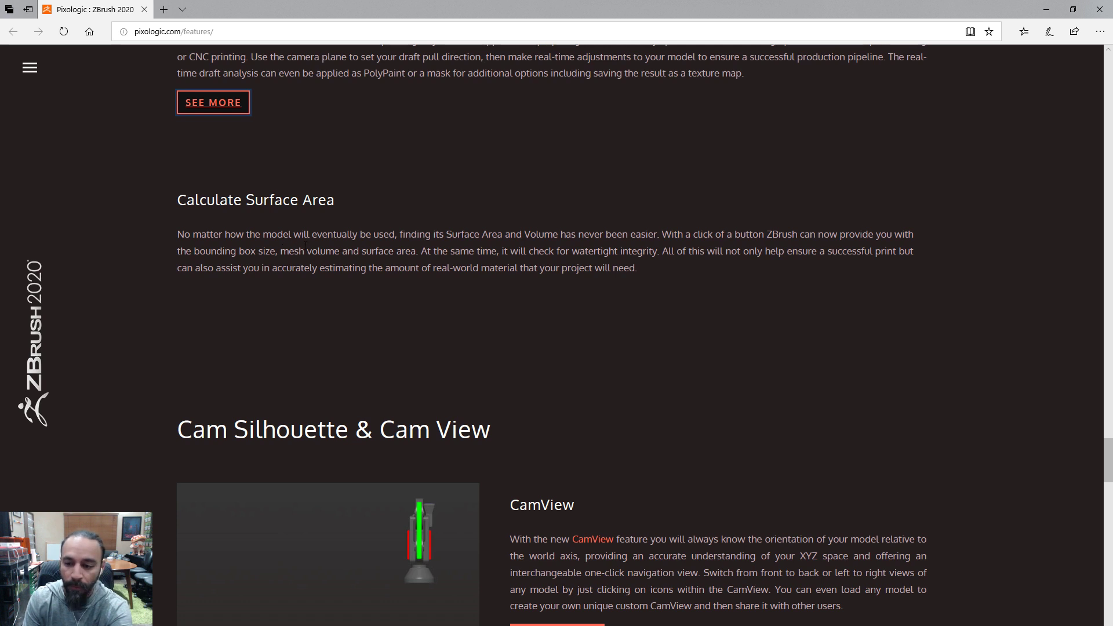
{"action": "scroll", "coordinate": [223, 253], "scroll_direction": "down", "scroll_amount": 3}
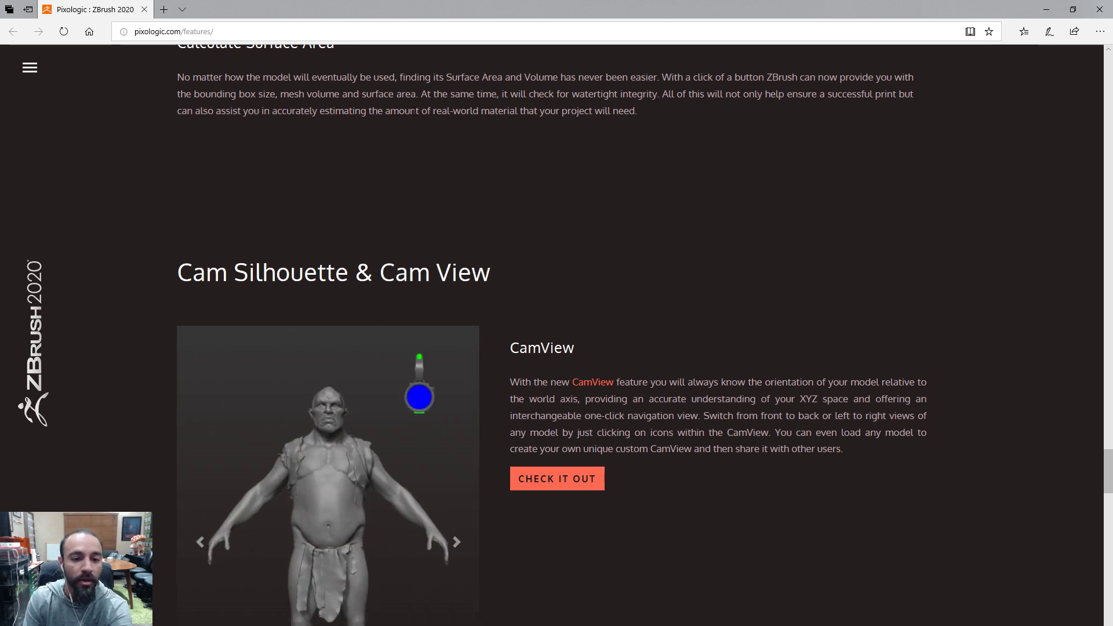
{"action": "scroll", "coordinate": [605, 135], "scroll_direction": "down", "scroll_amount": 3}
{"action": "scroll", "coordinate": [624, 139], "scroll_direction": "up", "scroll_amount": 2}
{"action": "scroll", "coordinate": [625, 139], "scroll_direction": "down", "scroll_amount": 2}
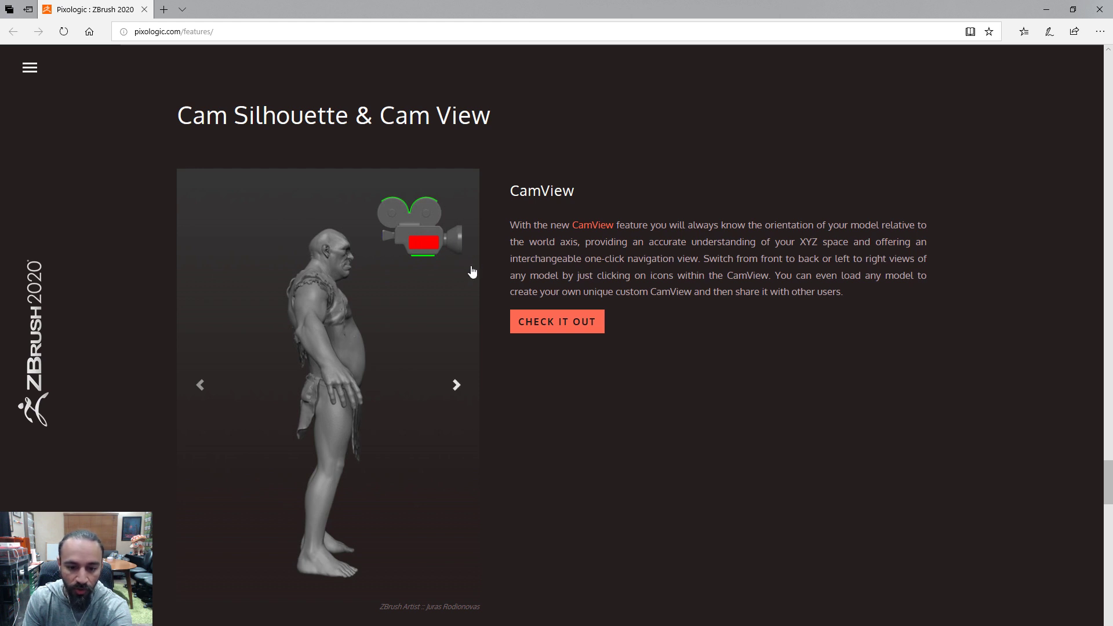
Examine the Real-Time Silhouette View section and the ZeeZoo mannequins on the features page
{"action": "scroll", "coordinate": [432, 267], "scroll_direction": "down", "scroll_amount": 9}
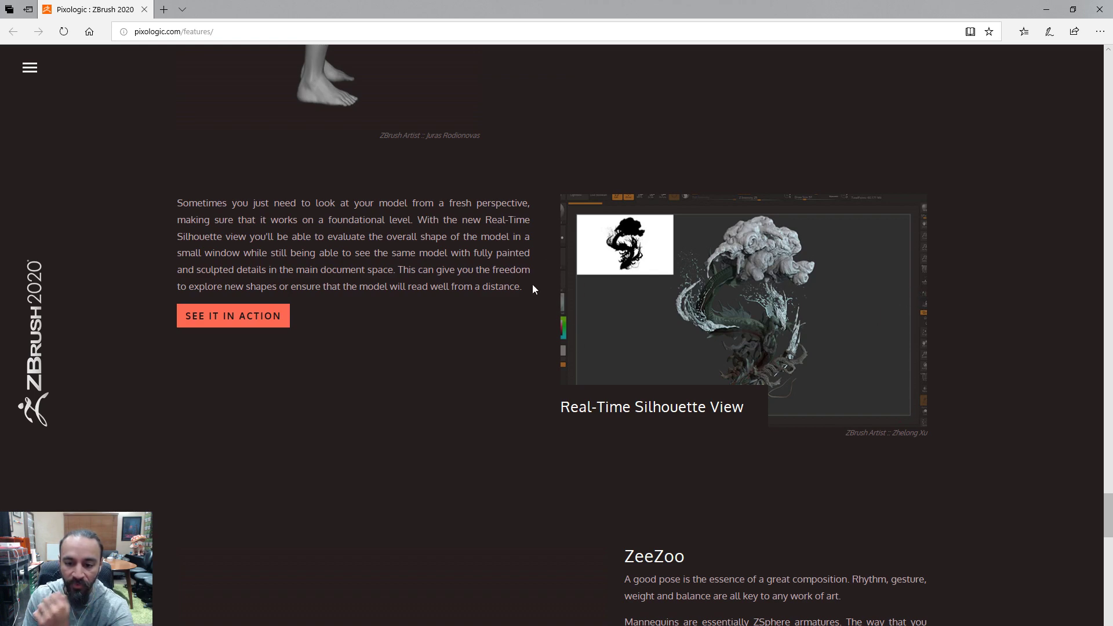
{"action": "scroll", "coordinate": [917, 349], "scroll_direction": "down", "scroll_amount": 8}
{"action": "scroll", "coordinate": [917, 349], "scroll_direction": "up", "scroll_amount": 3}
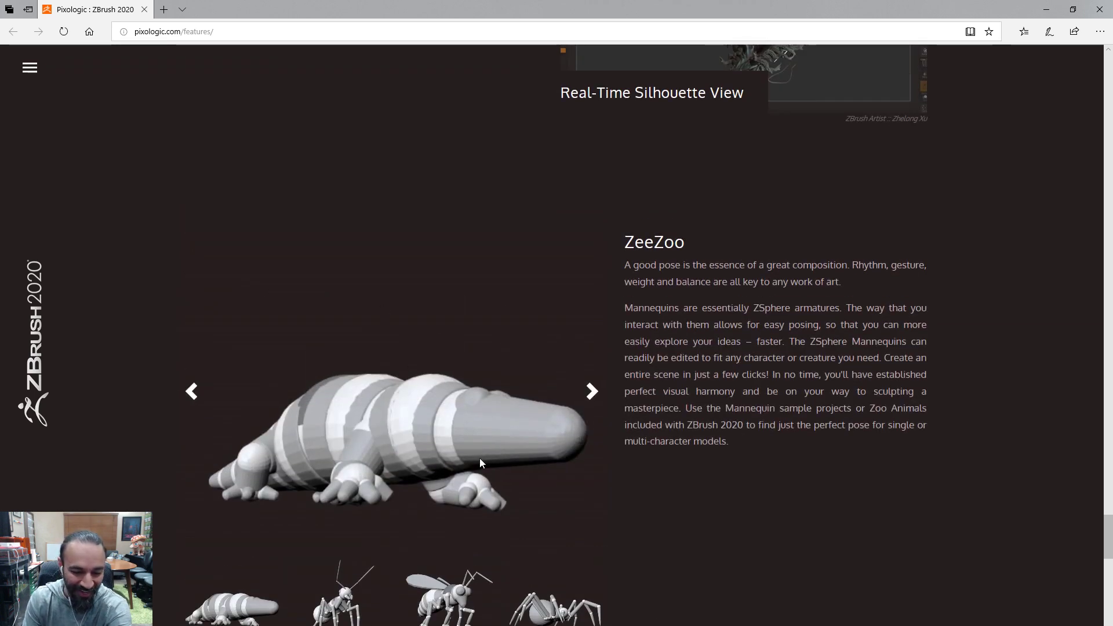
{"action": "scroll", "coordinate": [478, 481], "scroll_direction": "down", "scroll_amount": 3}
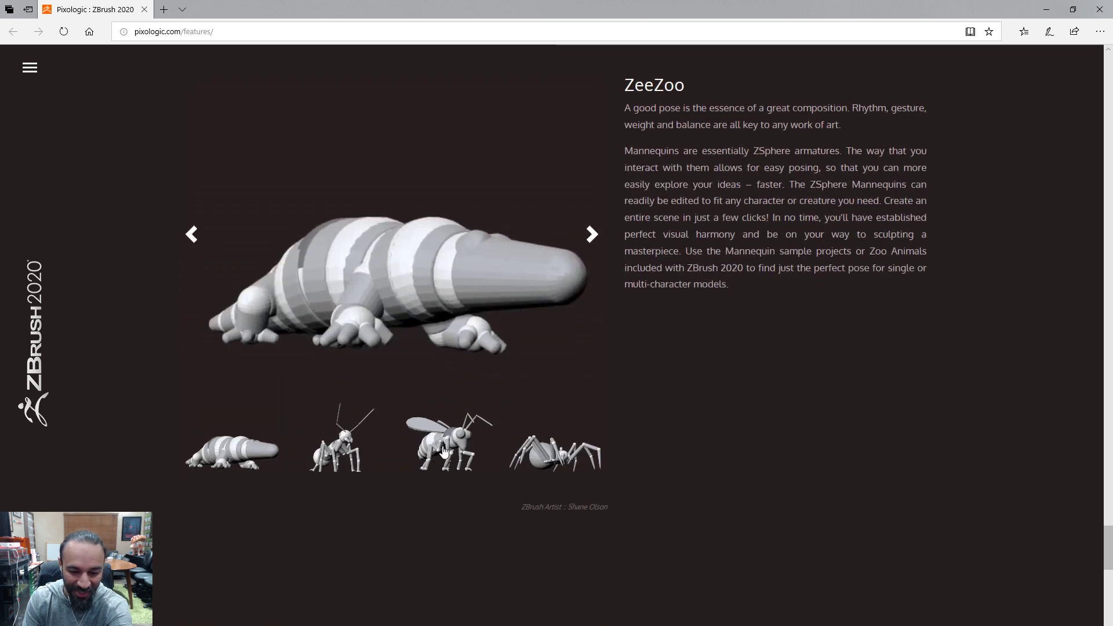
Look over the Release Notes section and return to the Wall Thickness section of the features page
{"action": "scroll", "coordinate": [459, 432], "scroll_direction": "down", "scroll_amount": 9}
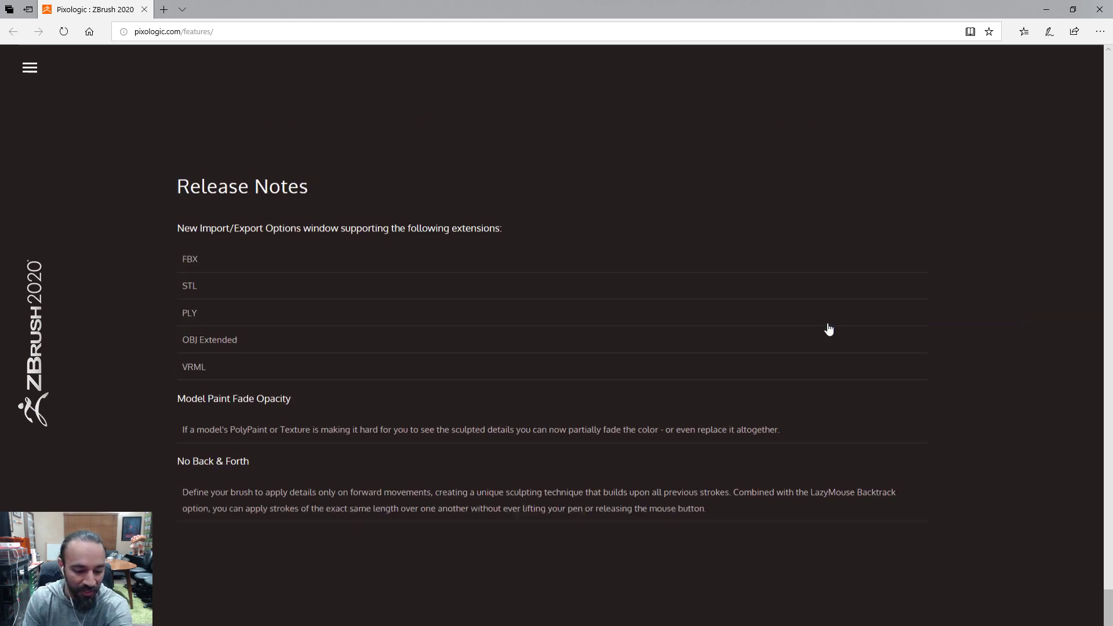
{"action": "scroll", "coordinate": [829, 322], "scroll_direction": "down", "scroll_amount": 5}
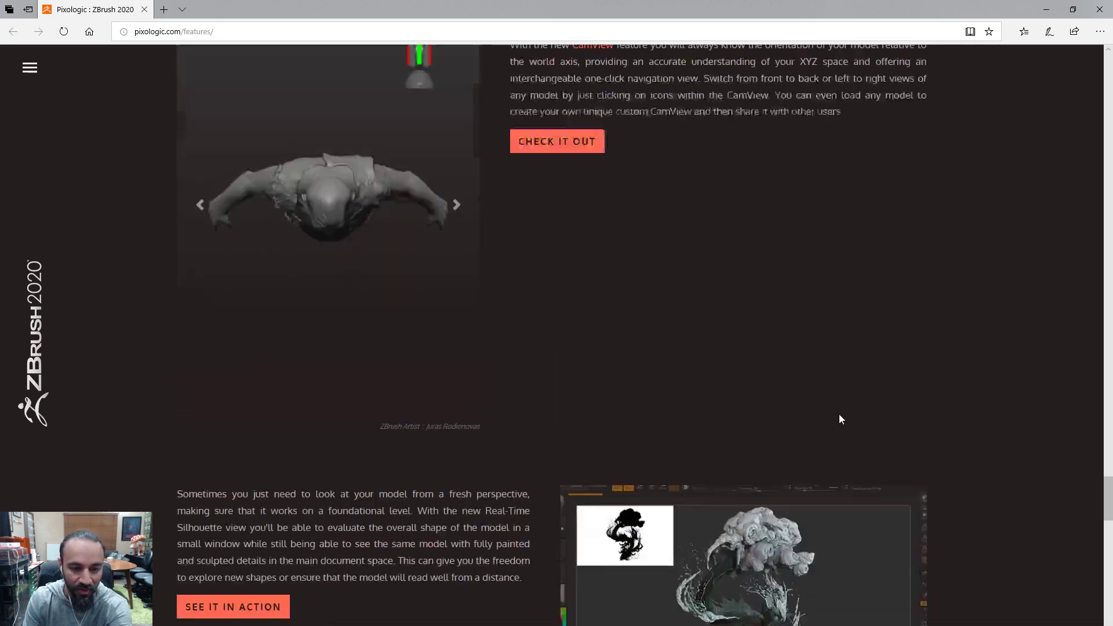
{"action": "scroll", "coordinate": [840, 414], "scroll_direction": "up", "scroll_amount": 20}
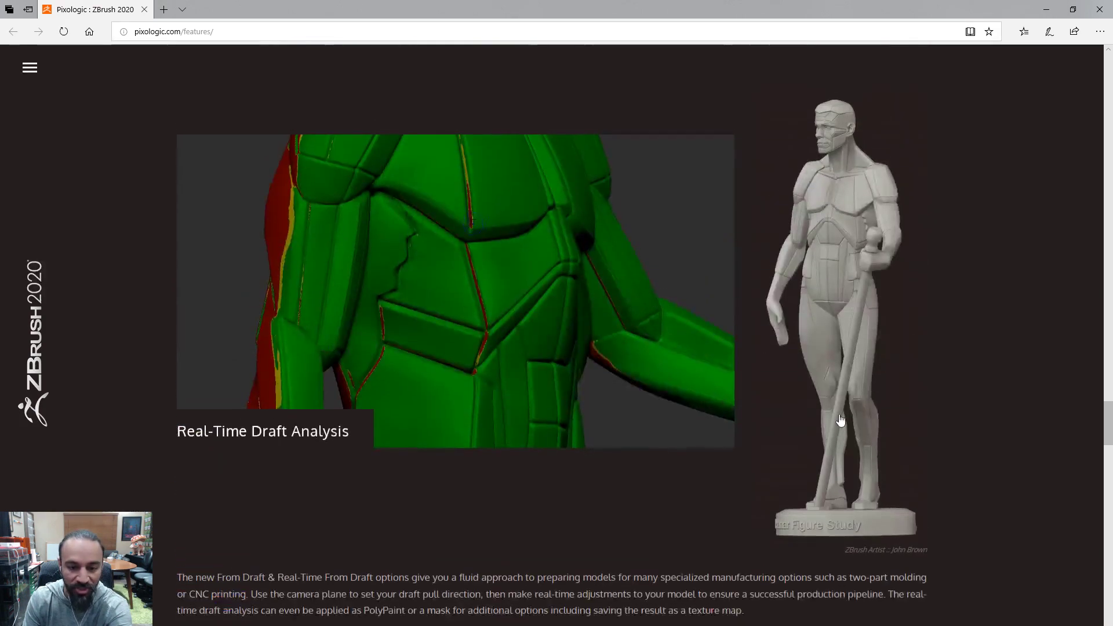
{"action": "scroll", "coordinate": [841, 420], "scroll_direction": "up", "scroll_amount": 4}
{"action": "scroll", "coordinate": [469, 280], "scroll_direction": "down", "scroll_amount": 15}
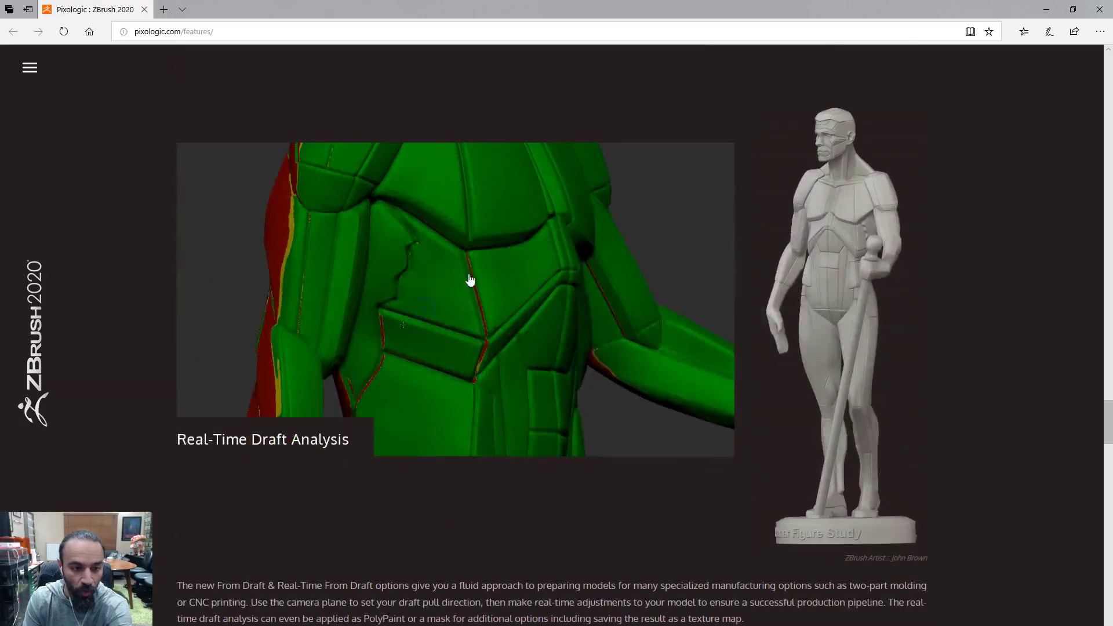
{"action": "scroll", "coordinate": [389, 336], "scroll_direction": "down", "scroll_amount": 5}
{"action": "scroll", "coordinate": [385, 330], "scroll_direction": "down", "scroll_amount": 5}
{"action": "scroll", "coordinate": [374, 329], "scroll_direction": "up", "scroll_amount": 12}
{"action": "scroll", "coordinate": [271, 327], "scroll_direction": "up", "scroll_amount": 3}
Open the Wall Thickness demo video, skip through its closing part and close the player
{"action": "left_click", "coordinate": [247, 348]}
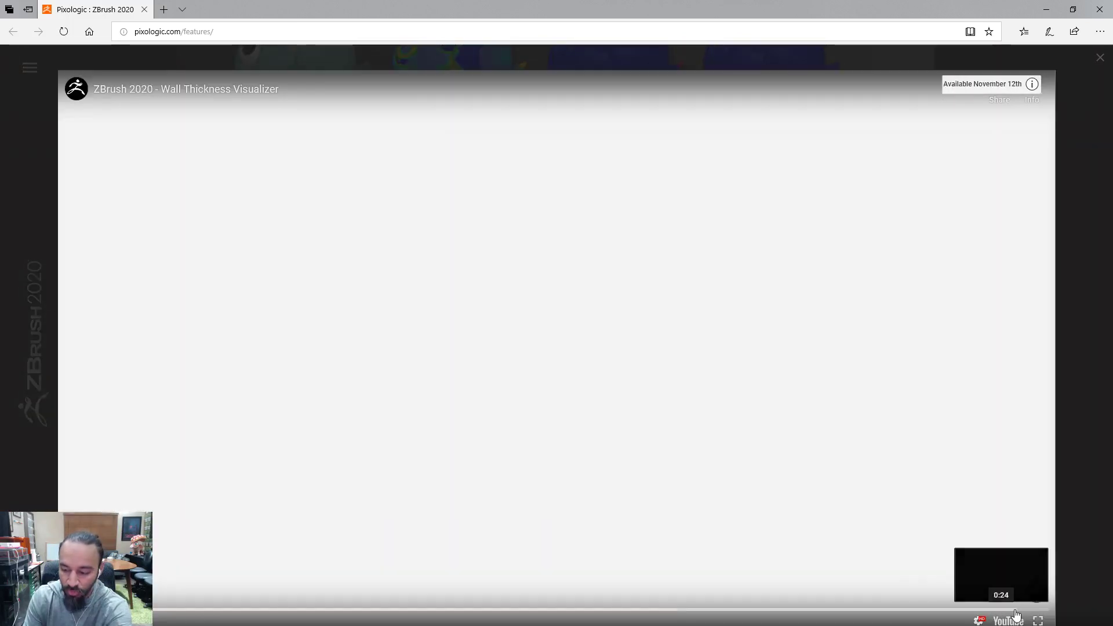
{"action": "left_click", "coordinate": [1013, 610]}
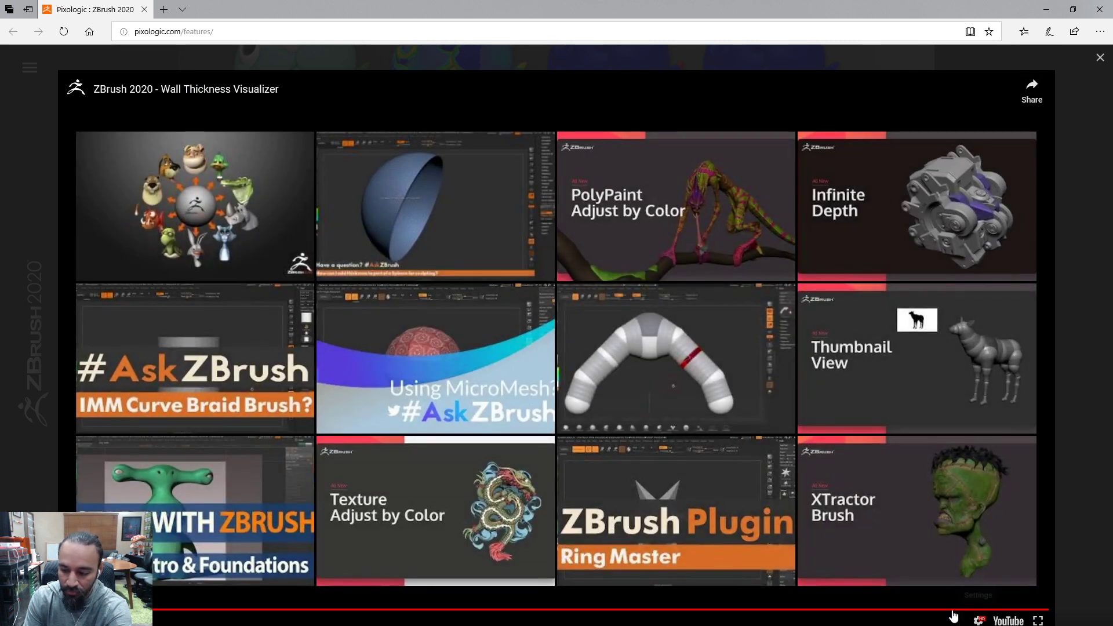
{"action": "left_click", "coordinate": [952, 609]}
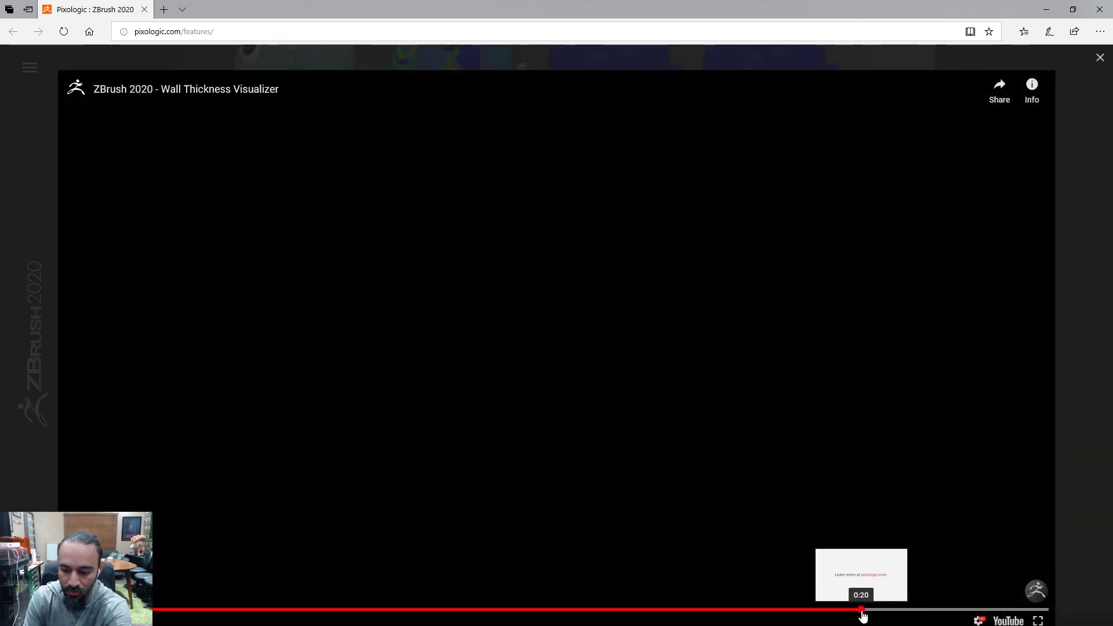
{"action": "left_click", "coordinate": [866, 610]}
{"action": "left_click", "coordinate": [835, 610]}
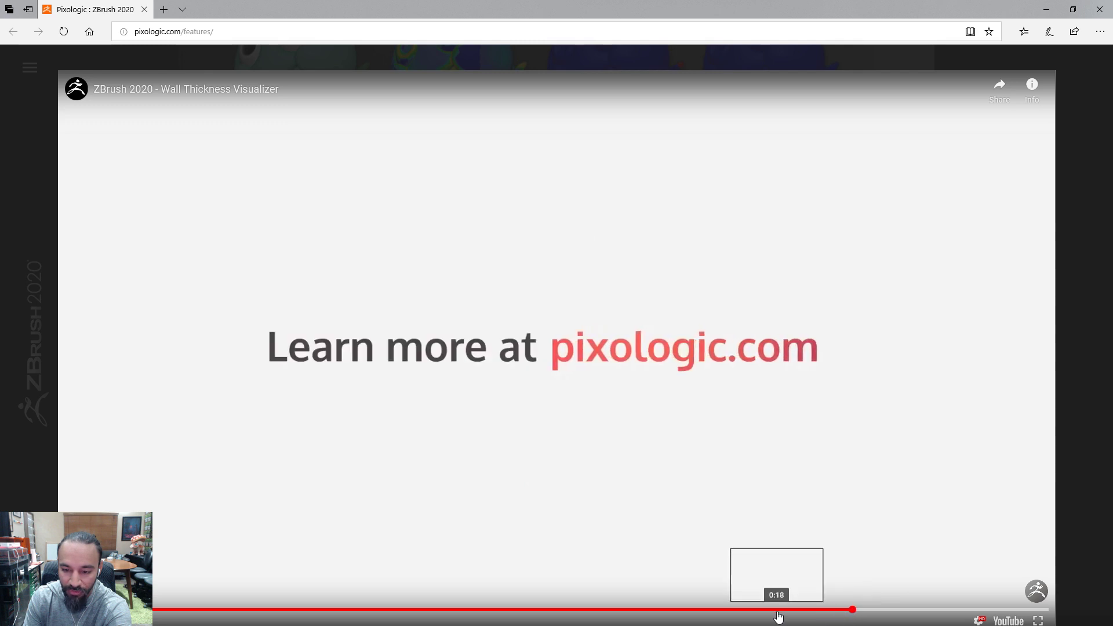
{"action": "left_click", "coordinate": [1084, 250]}
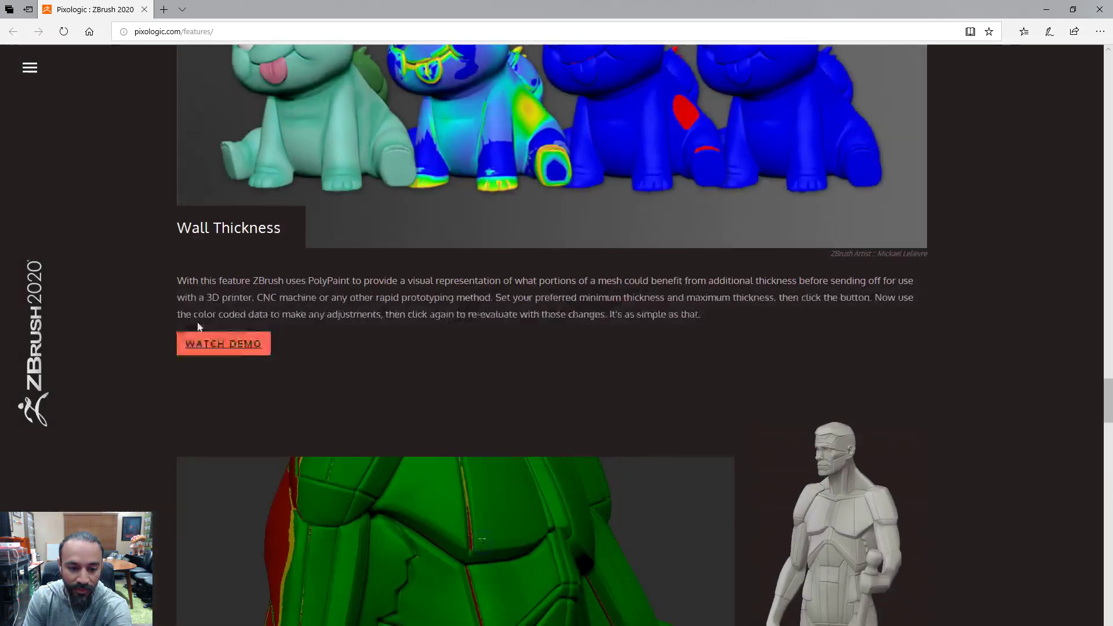
Switch to ZBrush, load the caped duck figure as the active tool and view it from several sides
{"action": "left_click", "coordinate": [1101, 16]}
{"action": "left_click_drag", "start_coordinate": [740, 513], "coordinate": [740, 484]}
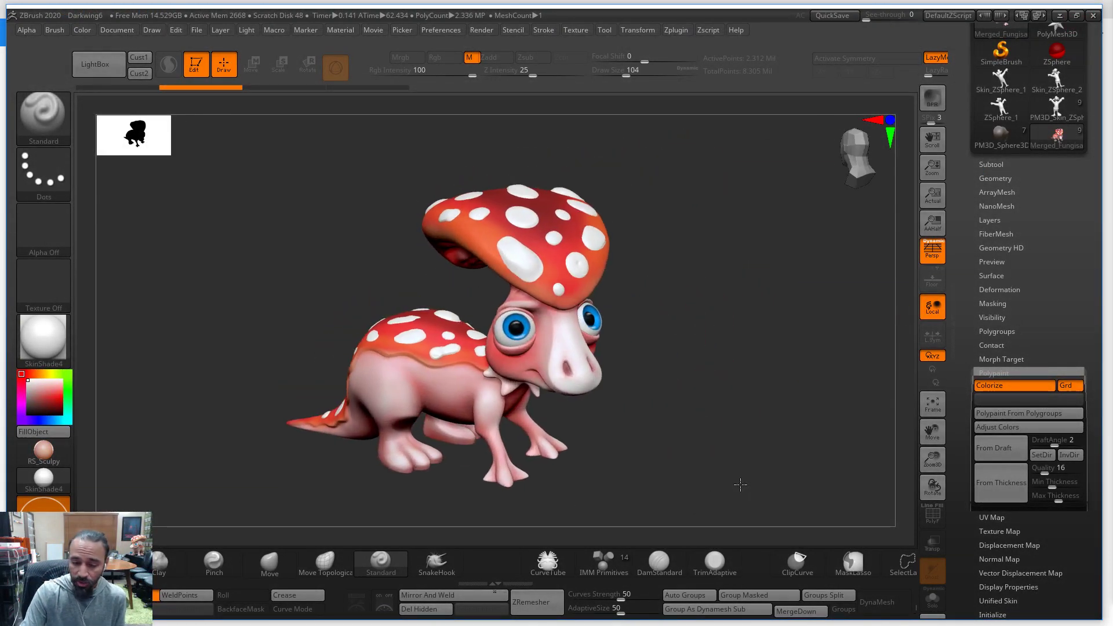
{"action": "left_click_drag", "start_coordinate": [1085, 185], "coordinate": [1084, 200]}
{"action": "left_click", "coordinate": [1057, 123]}
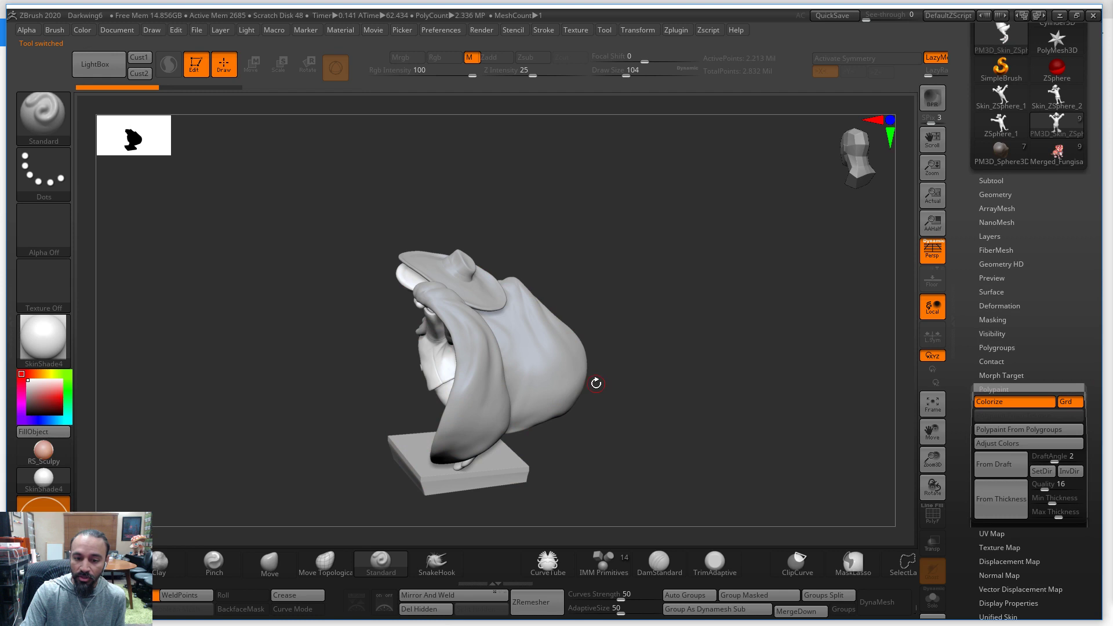
{"action": "left_click_drag", "start_coordinate": [629, 414], "coordinate": [680, 465]}
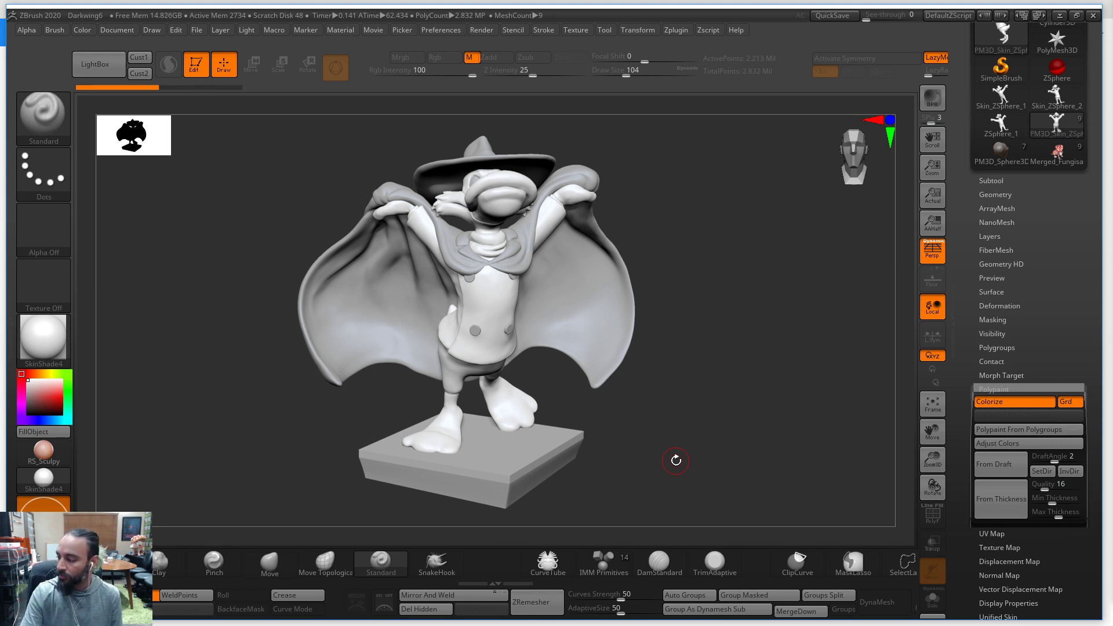
{"action": "left_click_drag", "start_coordinate": [681, 461], "coordinate": [735, 454]}
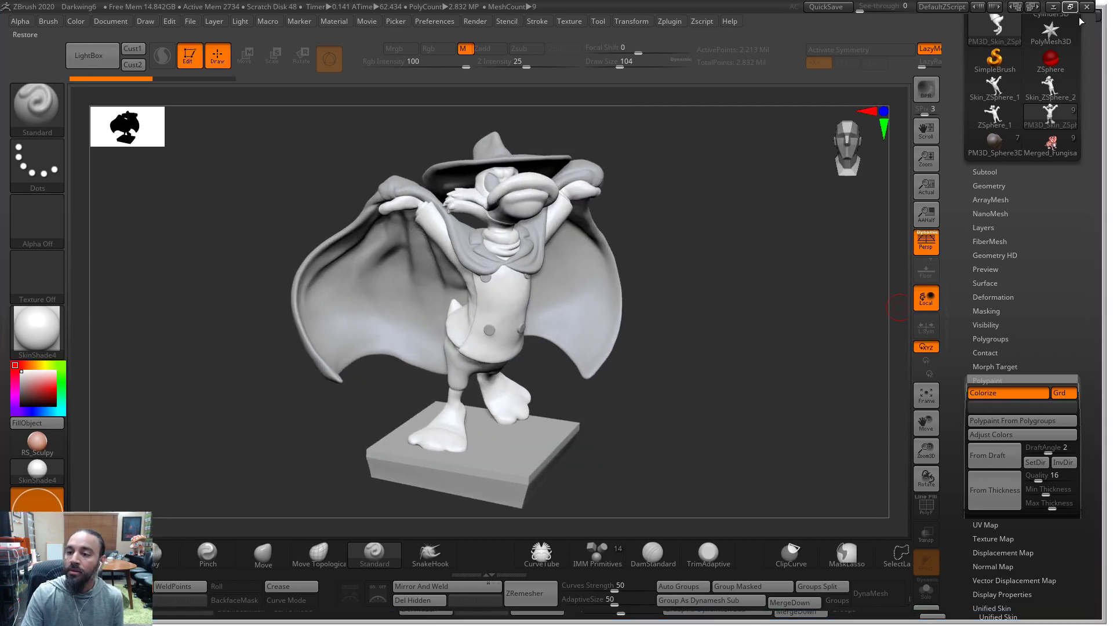
{"action": "left_click_drag", "start_coordinate": [637, 405], "coordinate": [927, 87]}
Cycle through the user interface color presets until Z3.1_Gray25 is loaded
{"action": "left_click", "coordinate": [1012, 6]}
{"action": "left_click", "coordinate": [1013, 6]}
{"action": "left_click", "coordinate": [1012, 7]}
{"action": "left_click", "coordinate": [1012, 7]}
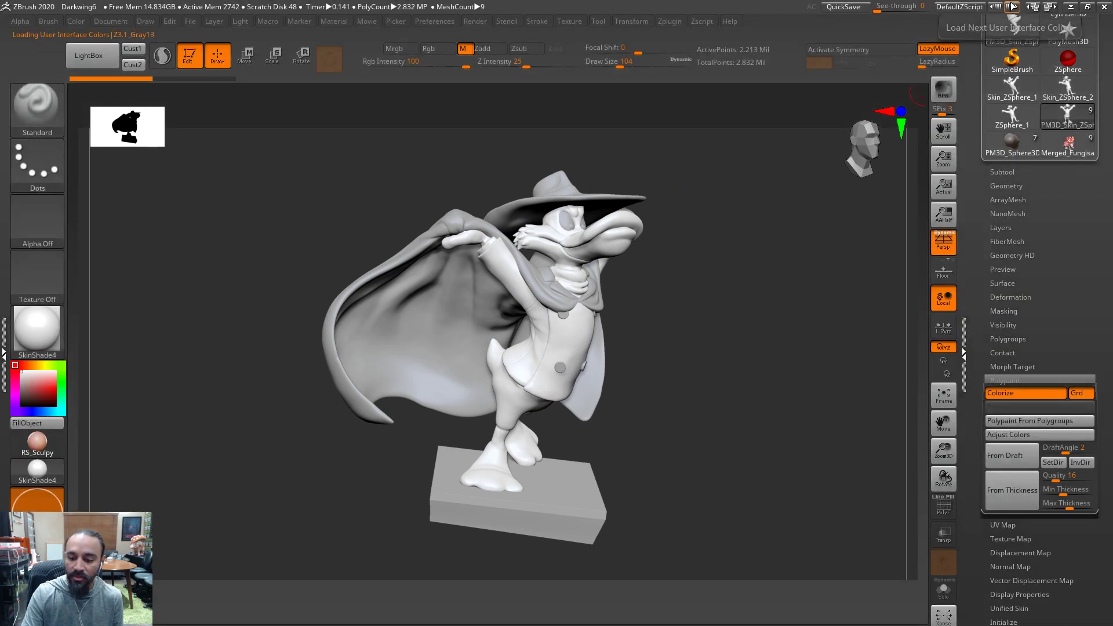
{"action": "left_click", "coordinate": [1012, 6]}
{"action": "left_click", "coordinate": [1012, 7]}
{"action": "left_click", "coordinate": [1012, 6]}
{"action": "left_click", "coordinate": [1012, 7]}
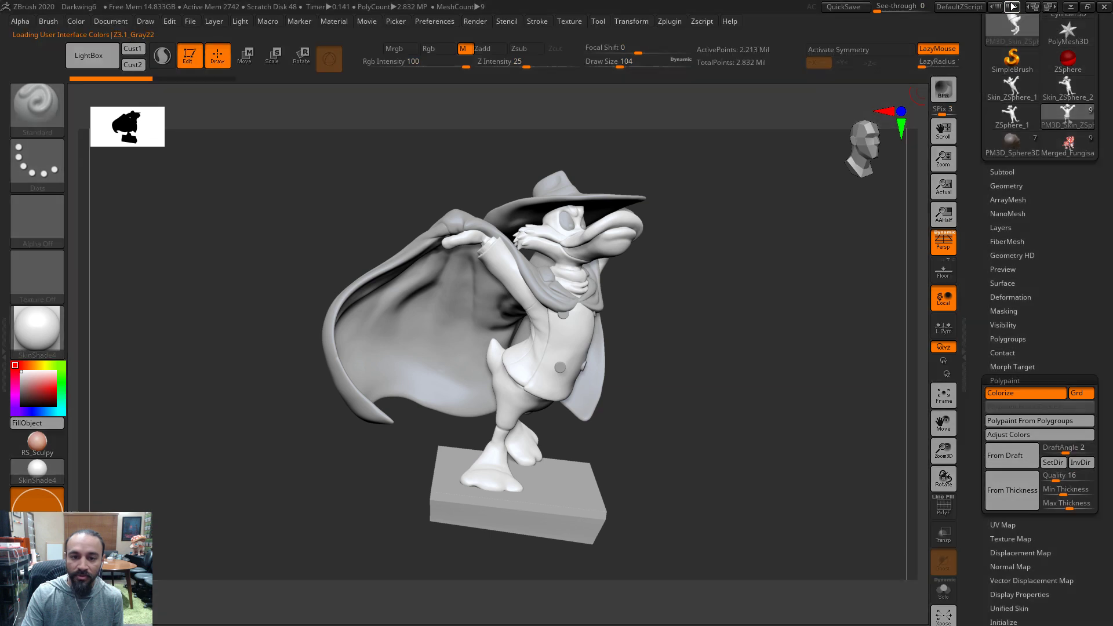
{"action": "left_click", "coordinate": [1013, 6]}
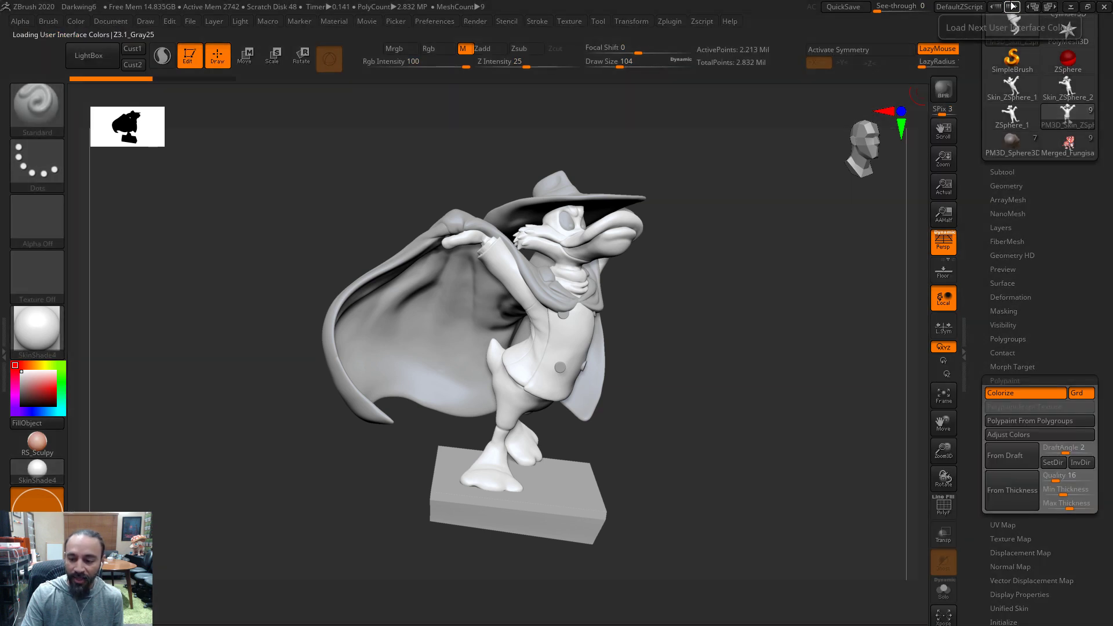
Apply the RS_Sculpy material to the duck figure
{"action": "left_click_drag", "start_coordinate": [750, 443], "coordinate": [740, 499]}
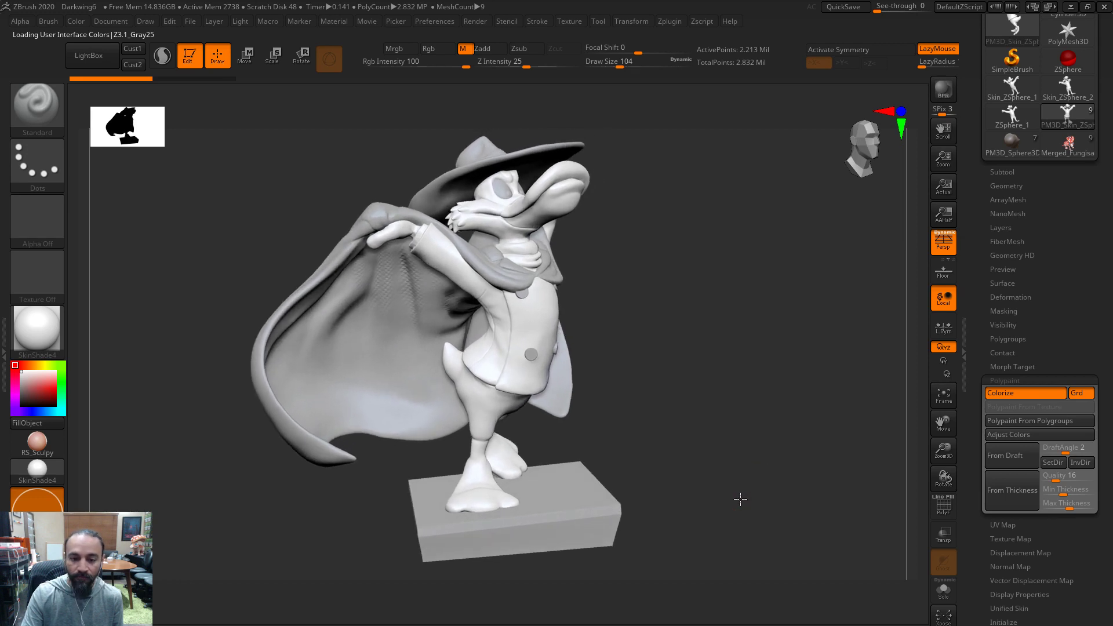
{"action": "left_click", "coordinate": [37, 441]}
{"action": "left_click_drag", "start_coordinate": [768, 405], "coordinate": [731, 408]}
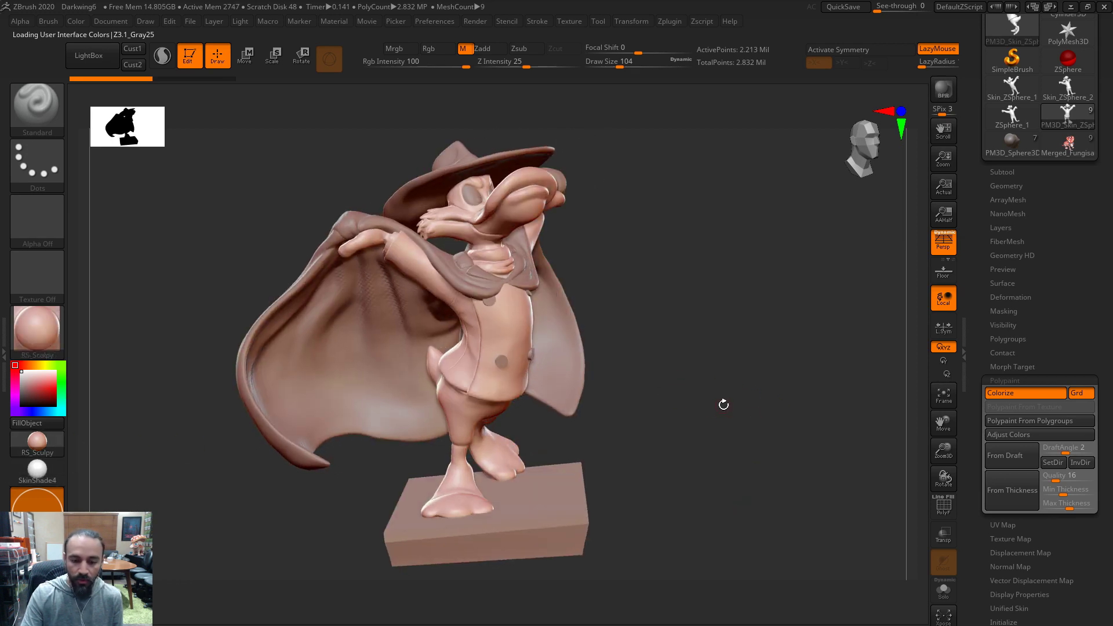
Display the subtool list, select the hat and examine the figure with its cape hidden
{"action": "left_click", "coordinate": [328, 375], "text": "alt"}
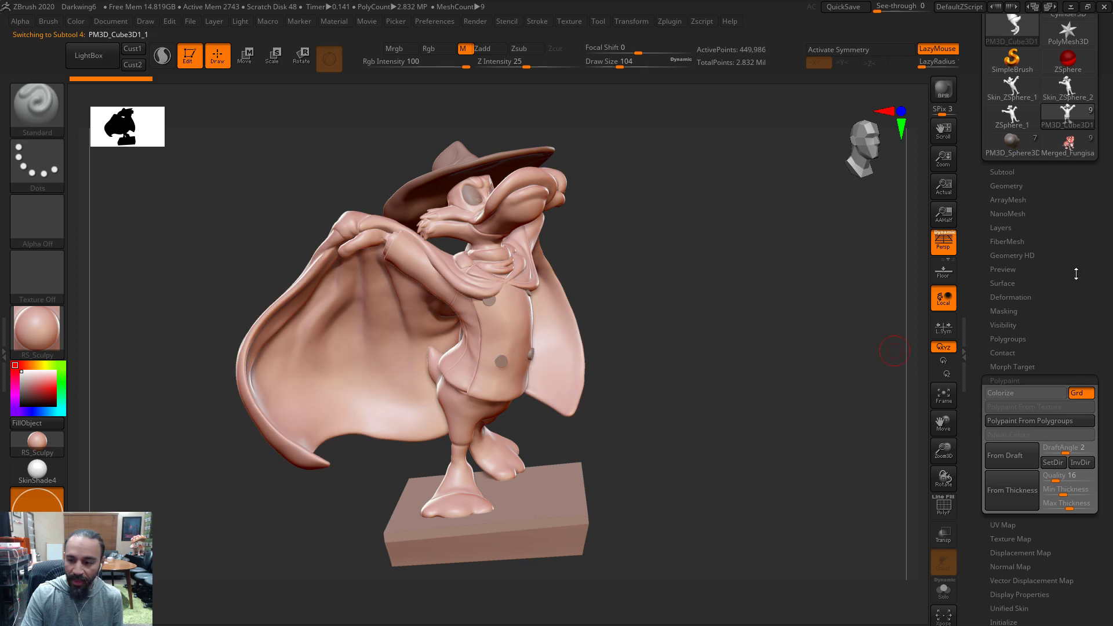
{"action": "left_click", "coordinate": [1003, 172]}
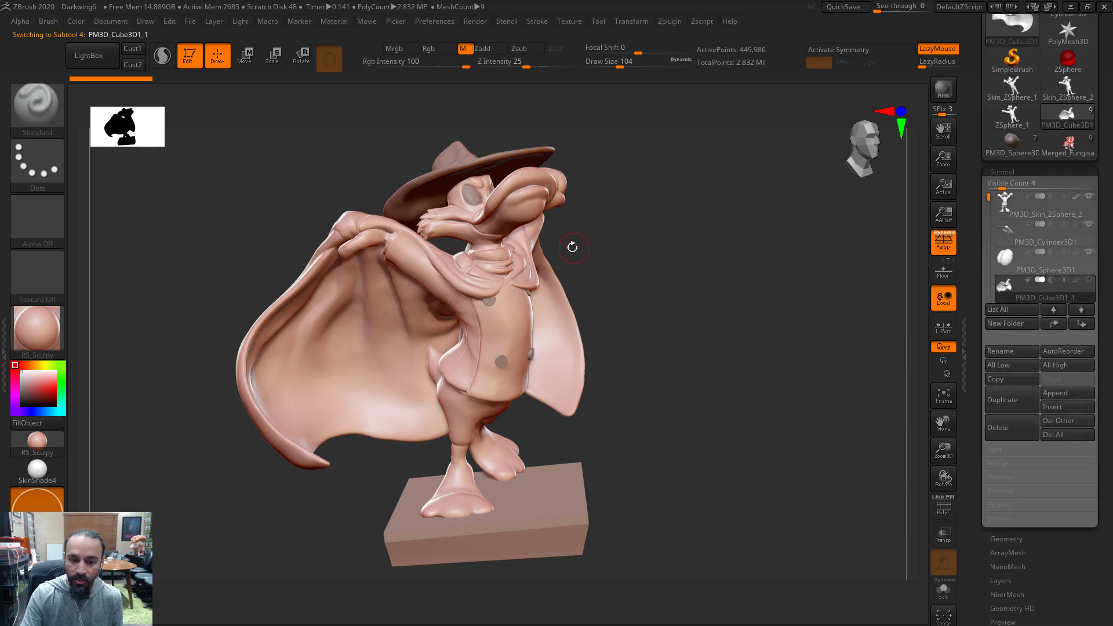
{"action": "left_click", "coordinate": [500, 175], "text": "alt"}
{"action": "left_click_drag", "start_coordinate": [695, 322], "coordinate": [776, 317]}
{"action": "mouse_move", "coordinate": [1011, 236]}
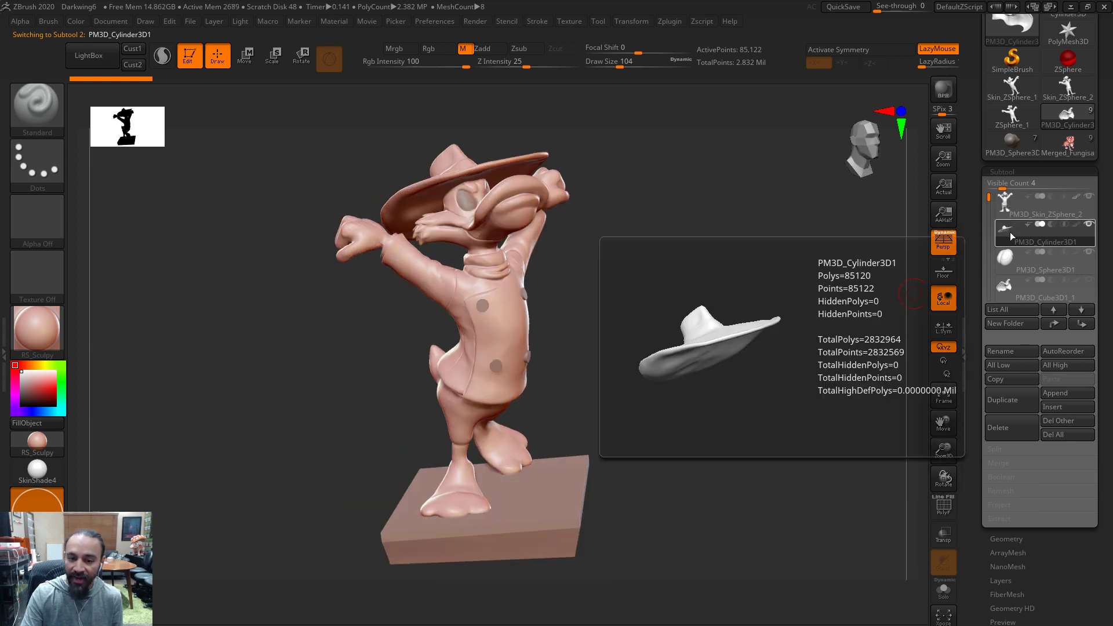
{"action": "mouse_move", "coordinate": [611, 251]}
{"action": "left_mouse_down", "text": "alt"}
{"action": "mouse_move", "coordinate": [641, 377]}
{"action": "mouse_move", "coordinate": [721, 383]}
{"action": "mouse_move", "coordinate": [666, 385]}
{"action": "left_mouse_up", "text": "alt"}
{"action": "left_click_drag", "start_coordinate": [819, 426], "coordinate": [770, 402]}
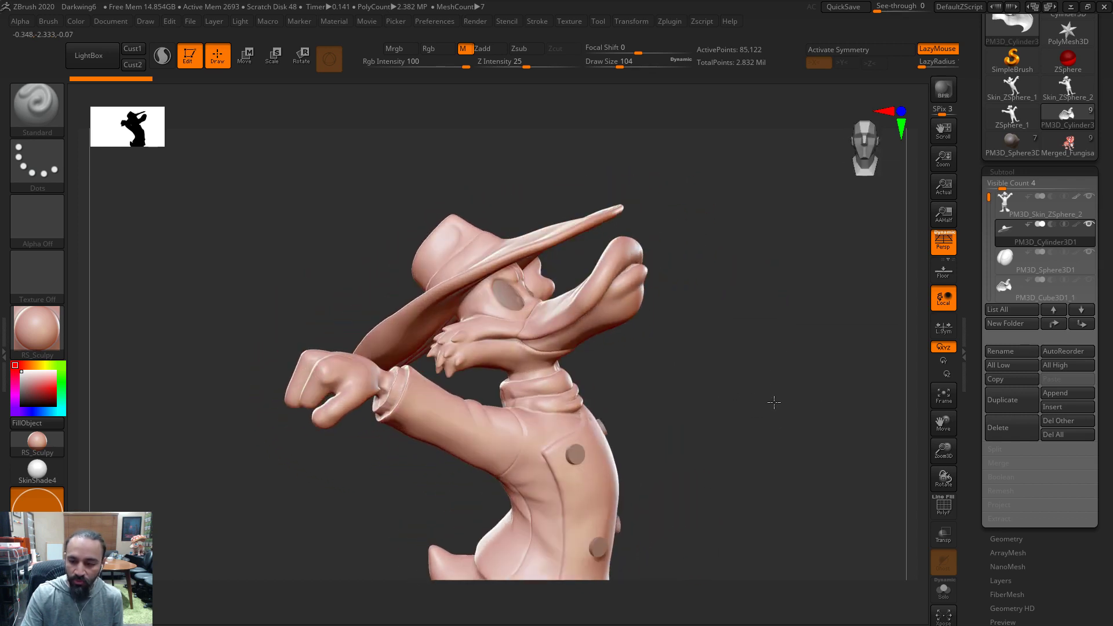
Select the cape subtool and isolate it with Solo to inspect it
{"action": "left_click", "coordinate": [1003, 284]}
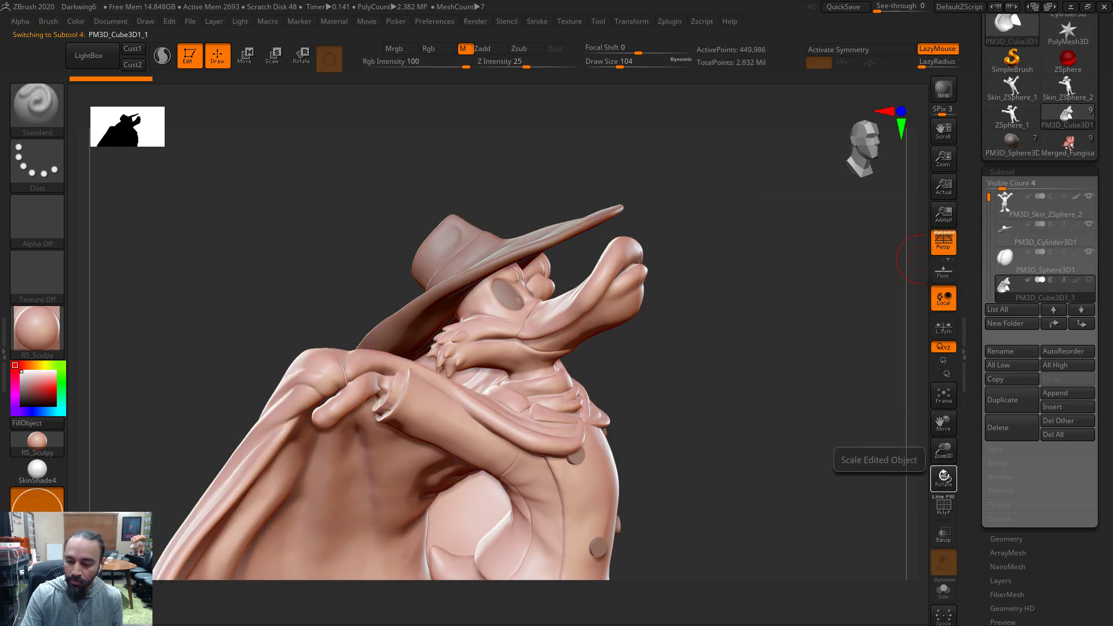
{"action": "left_click", "coordinate": [943, 590]}
{"action": "left_click_drag", "start_coordinate": [698, 438], "coordinate": [589, 391]}
{"action": "left_click_drag", "start_coordinate": [605, 345], "coordinate": [654, 345]}
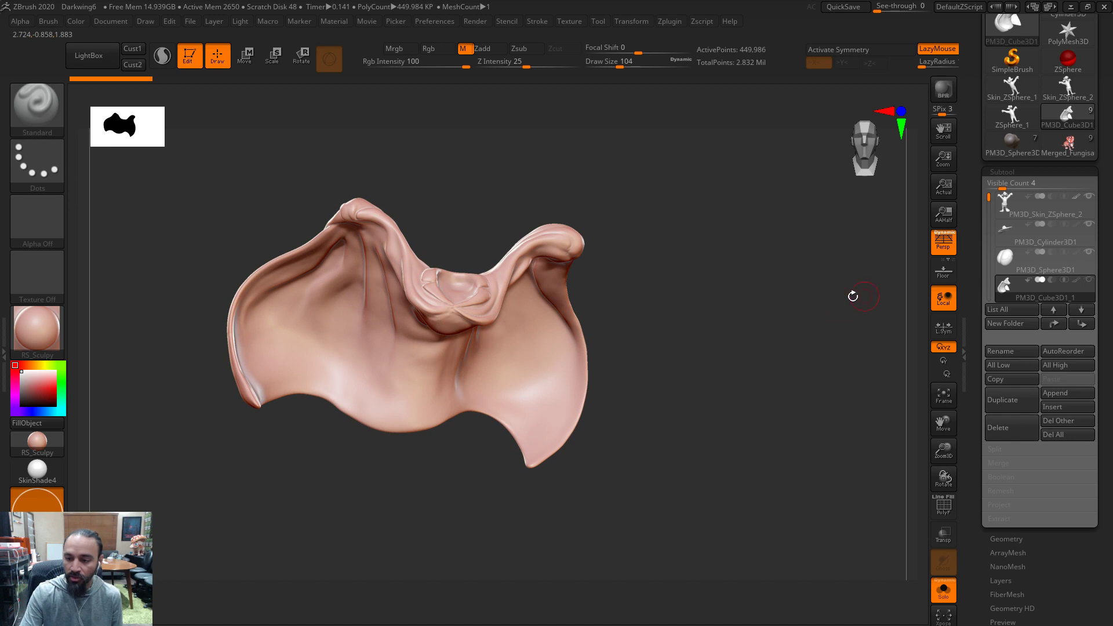
Inspect the eyes subtool in isolation and make the duck's body the active subtool
{"action": "left_click", "coordinate": [1007, 264]}
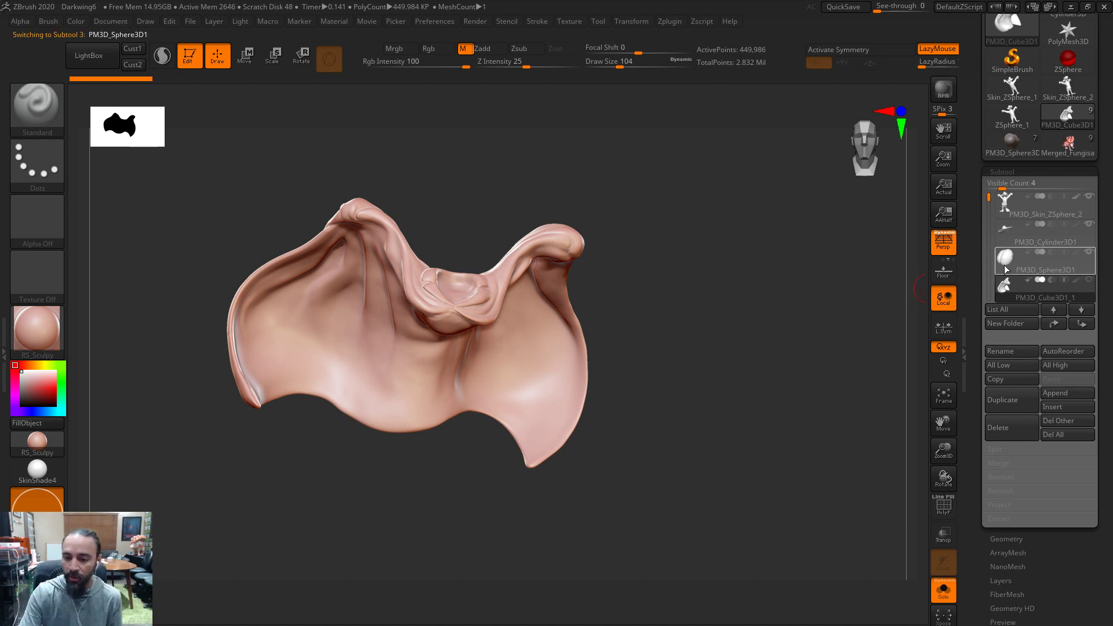
{"action": "mouse_move", "coordinate": [659, 398]}
{"action": "left_mouse_down"}
{"action": "mouse_move", "coordinate": [701, 412]}
{"action": "mouse_move", "coordinate": [730, 390]}
{"action": "mouse_move", "coordinate": [659, 401]}
{"action": "left_mouse_up"}
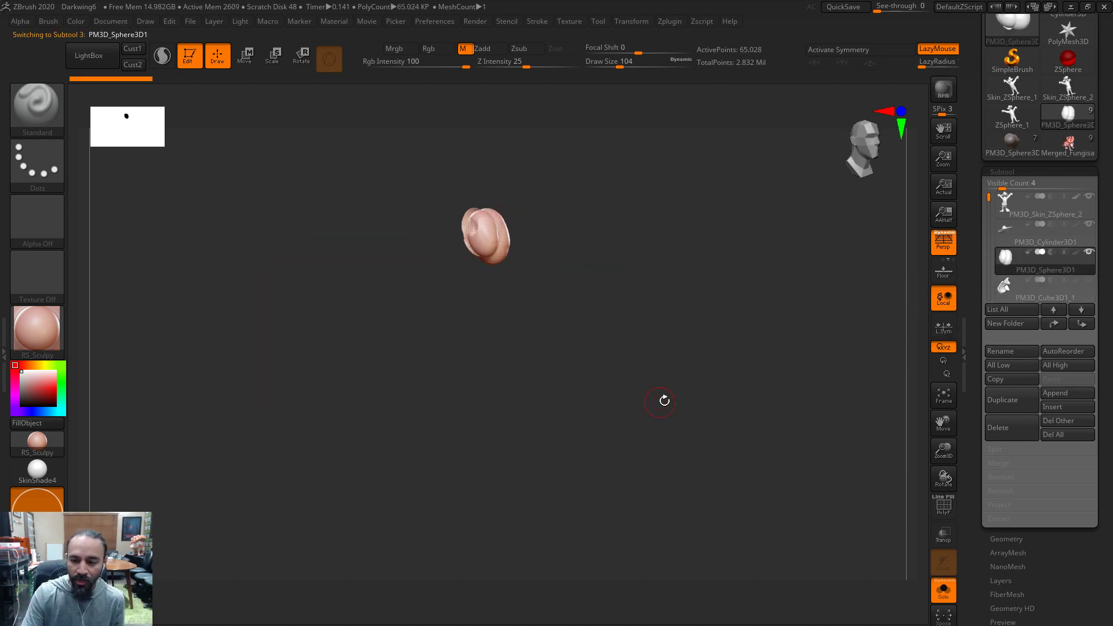
{"action": "left_click_drag", "start_coordinate": [736, 295], "coordinate": [700, 316]}
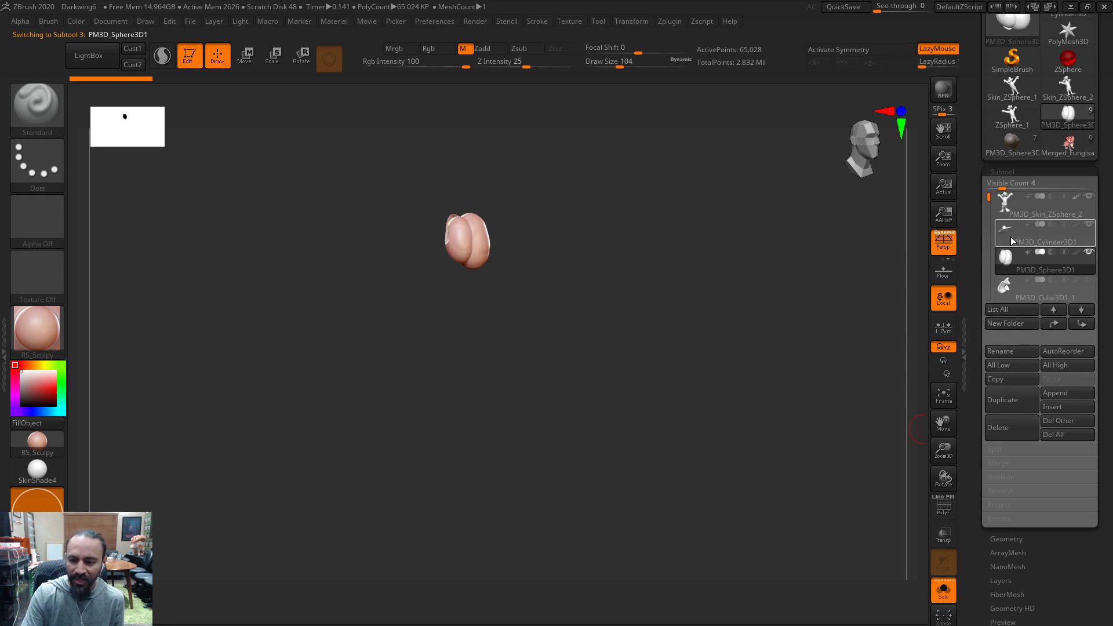
{"action": "left_click", "coordinate": [1007, 206]}
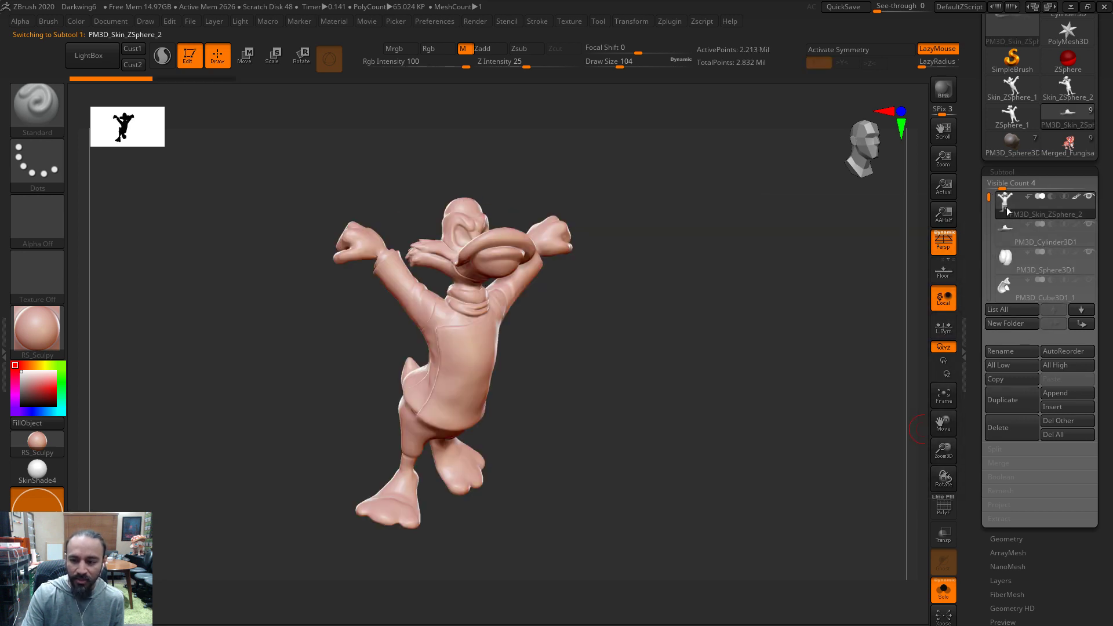
{"action": "left_click", "coordinate": [1008, 259]}
{"action": "left_click", "coordinate": [1014, 200]}
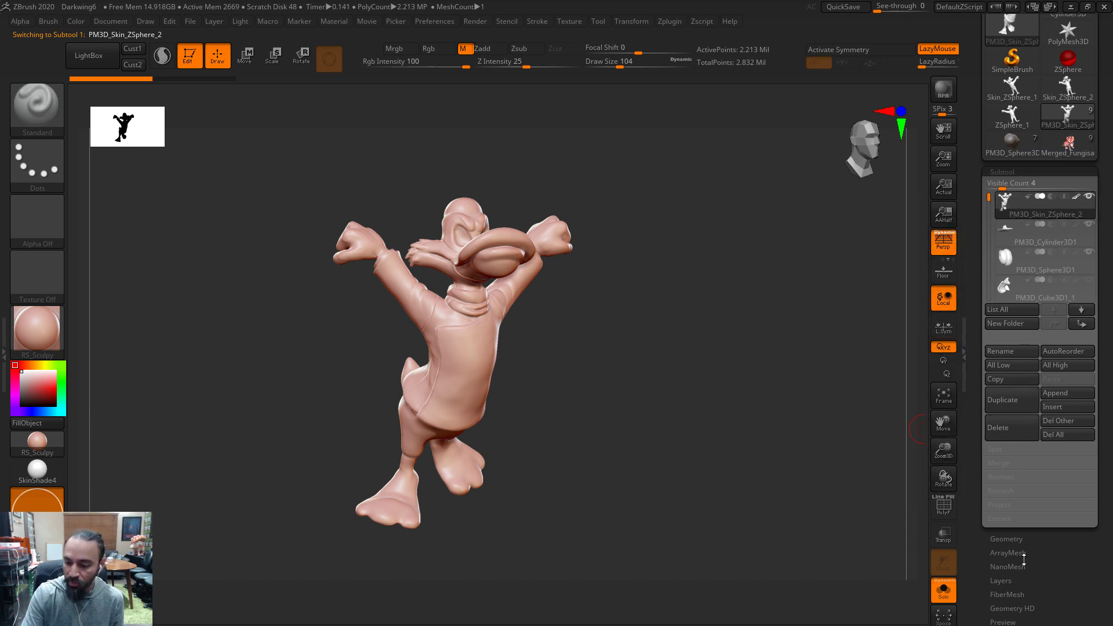
Delete the body's lower subdivision levels and return to the subtool list
{"action": "left_click", "coordinate": [1021, 539]}
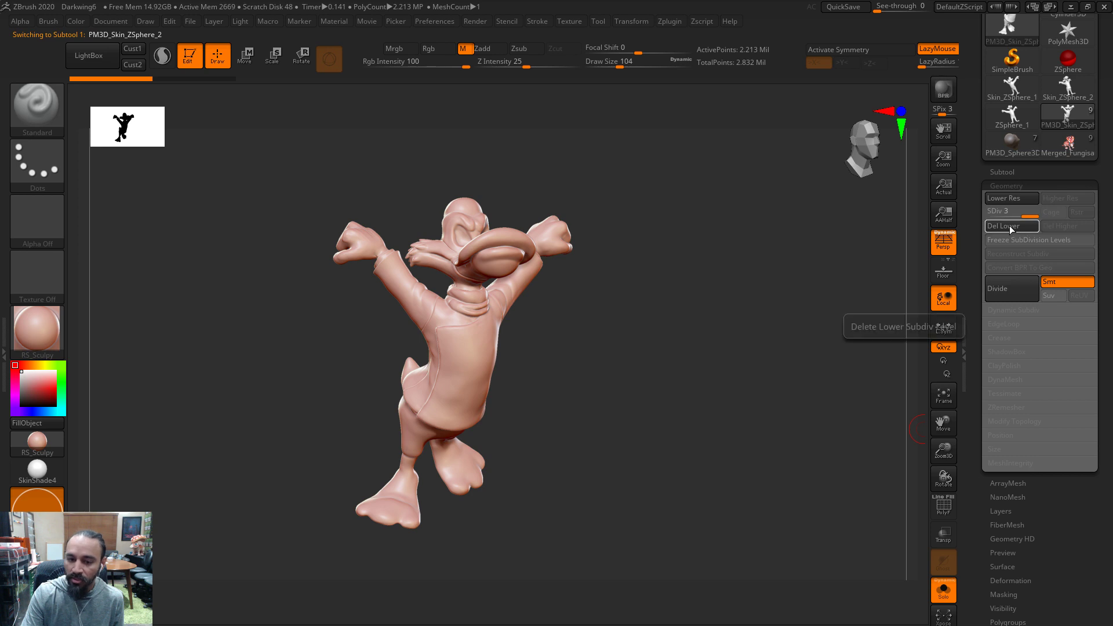
{"action": "left_click", "coordinate": [1002, 171]}
{"action": "mouse_move", "coordinate": [1014, 219]}
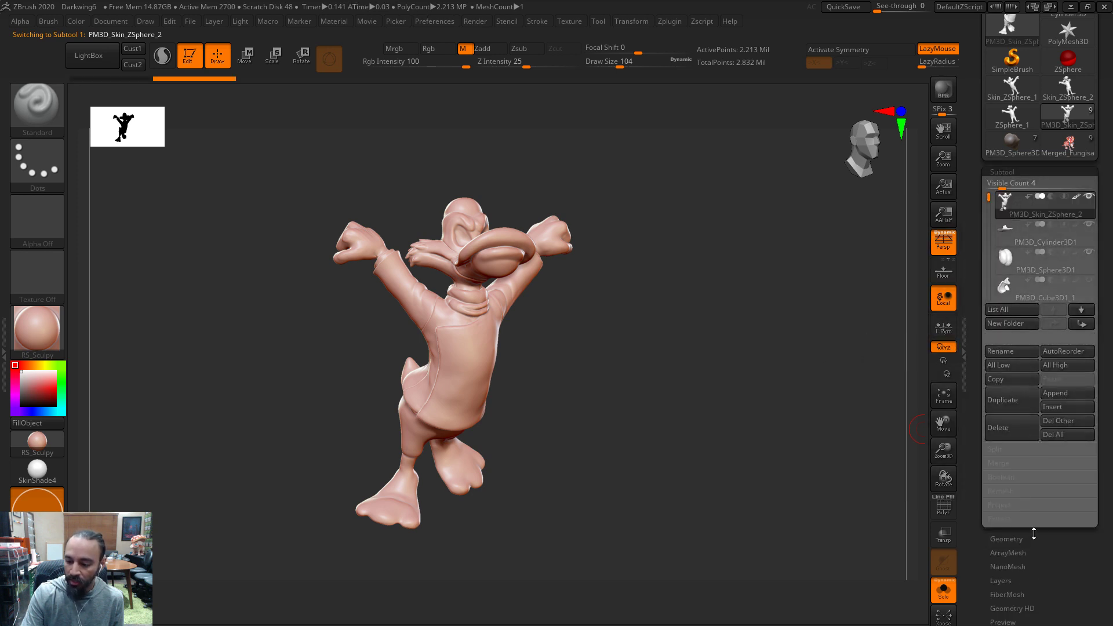
Merge the hat and the eyes down into the body subtool, permanently accepting the non-undoable warning
{"action": "left_click", "coordinate": [1008, 461]}
{"action": "left_click", "coordinate": [1011, 476]}
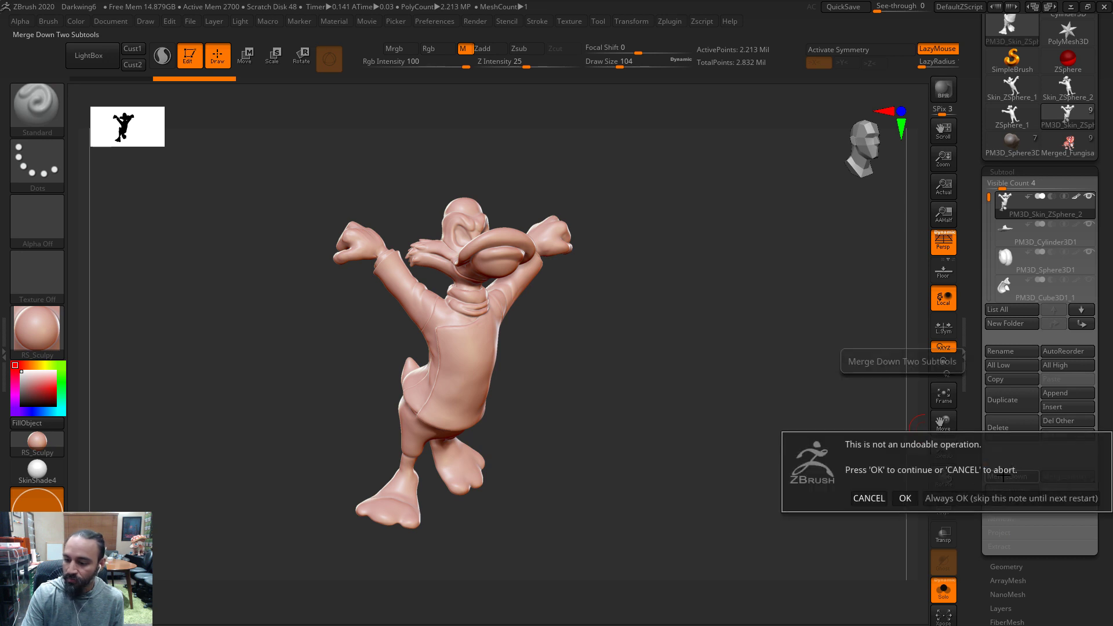
{"action": "left_click", "coordinate": [940, 497]}
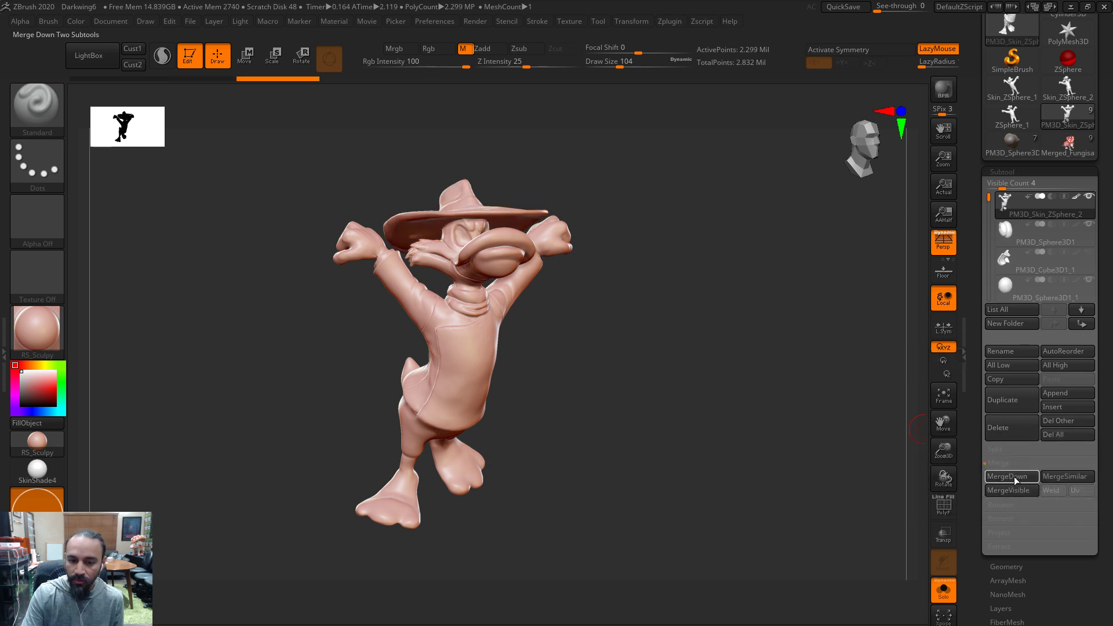
{"action": "left_click", "coordinate": [1014, 477]}
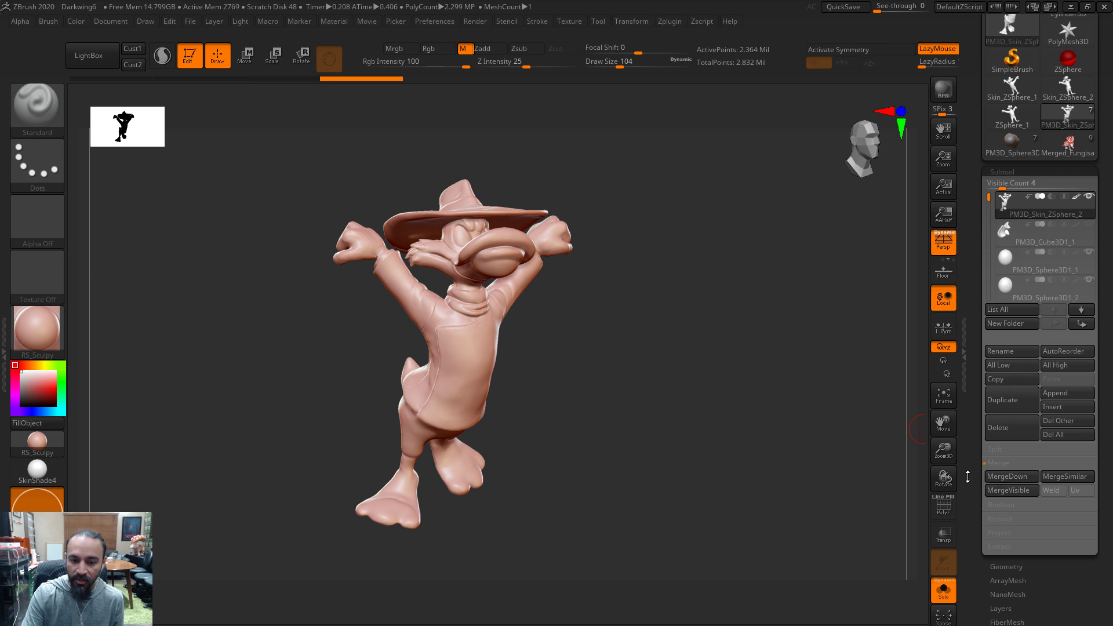
{"action": "left_click_drag", "start_coordinate": [702, 325], "coordinate": [765, 364]}
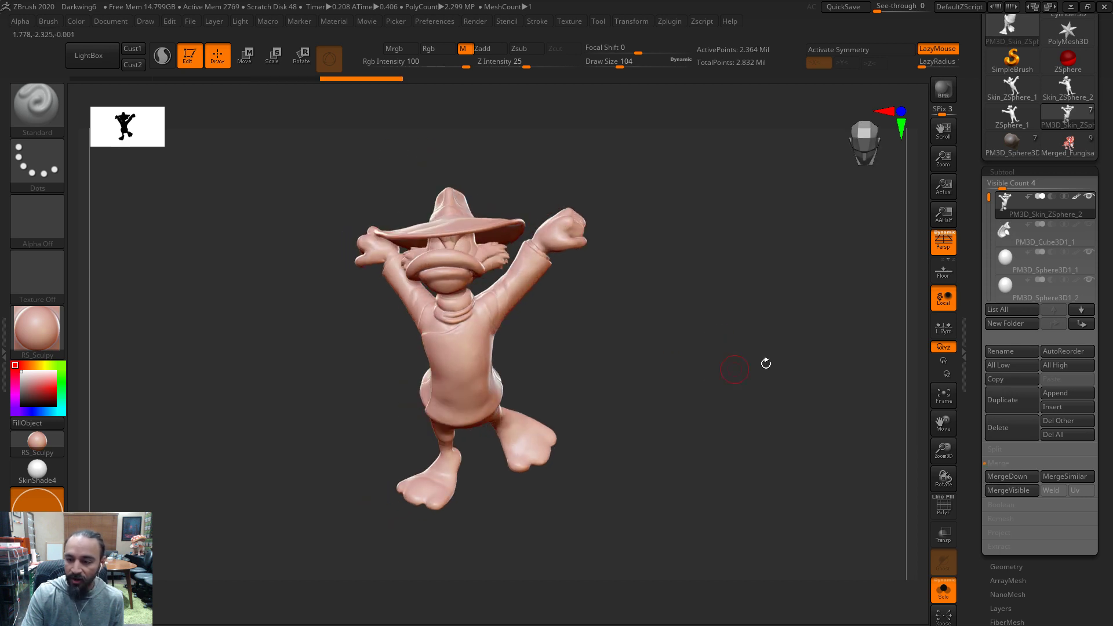
Exit Solo so all subtools show, and move the body subtool below the cape in the subtool order
{"action": "left_click", "coordinate": [1007, 262]}
{"action": "mouse_move", "coordinate": [1005, 289]}
{"action": "left_click", "coordinate": [1013, 203]}
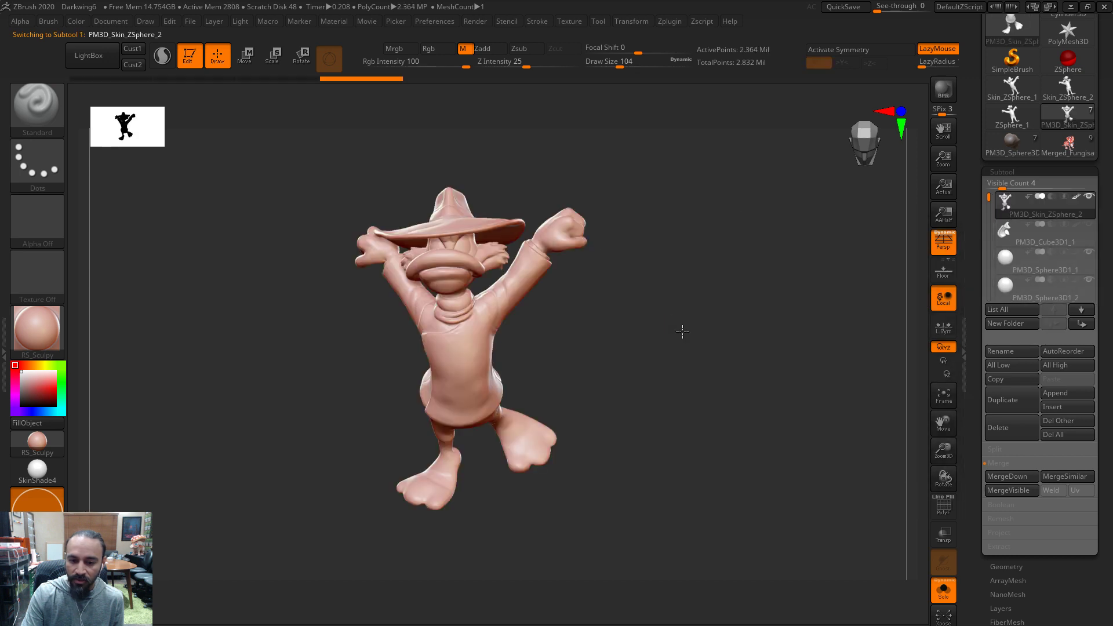
{"action": "left_click", "coordinate": [943, 590]}
{"action": "left_click_drag", "start_coordinate": [819, 531], "coordinate": [379, 272]}
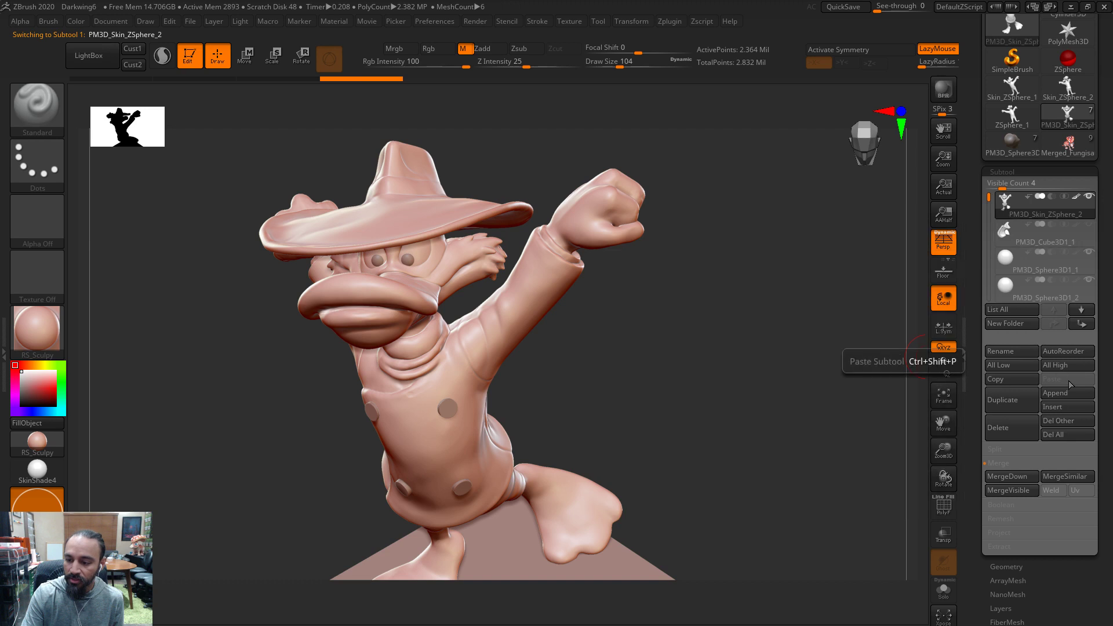
{"action": "left_click", "coordinate": [1086, 325]}
Merge the sphere and cylinder subtools below the body down into it, leaving the cape and the platform separate
{"action": "left_click", "coordinate": [1011, 476]}
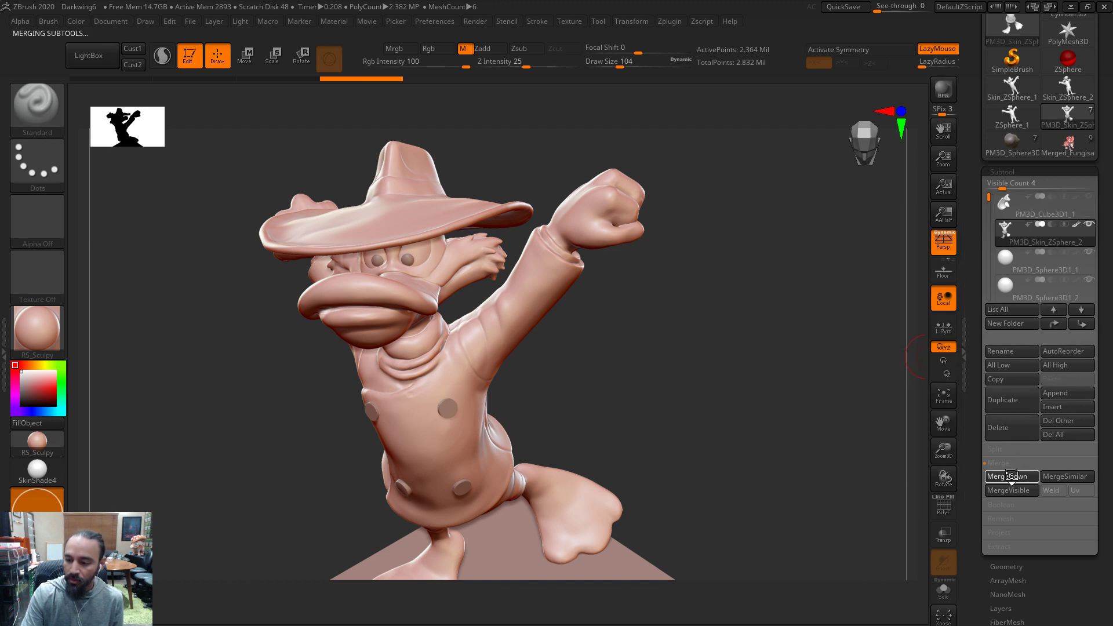
{"action": "left_click", "coordinate": [1016, 475]}
{"action": "left_click", "coordinate": [1013, 474]}
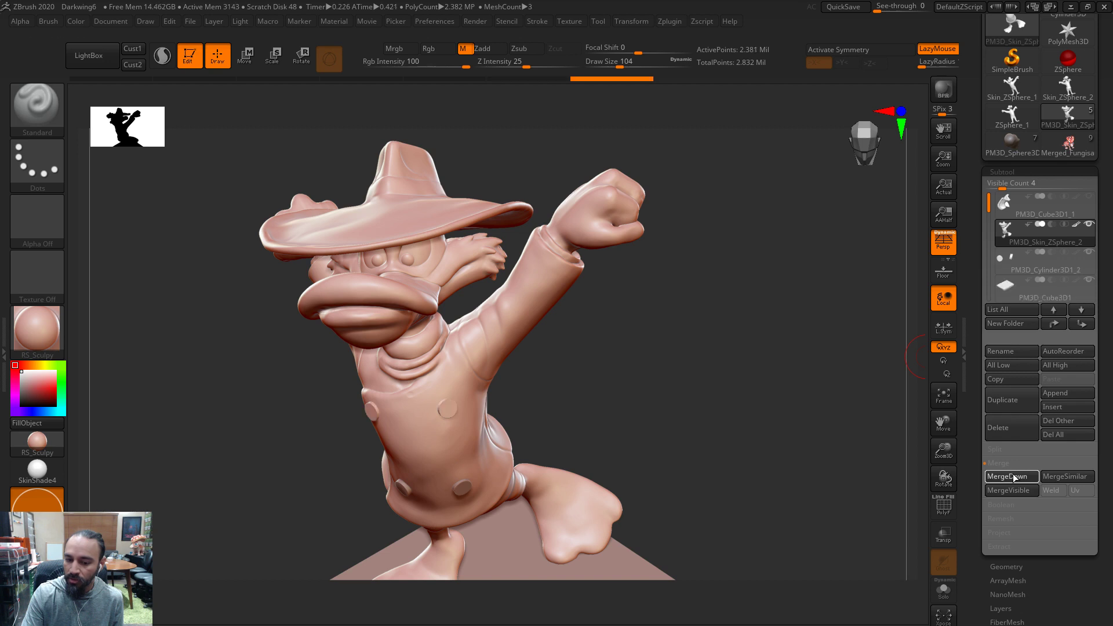
{"action": "left_click", "coordinate": [1014, 475]}
Rename the platform subtool PM3D_Cube3D1 as Base
{"action": "left_click", "coordinate": [1010, 266]}
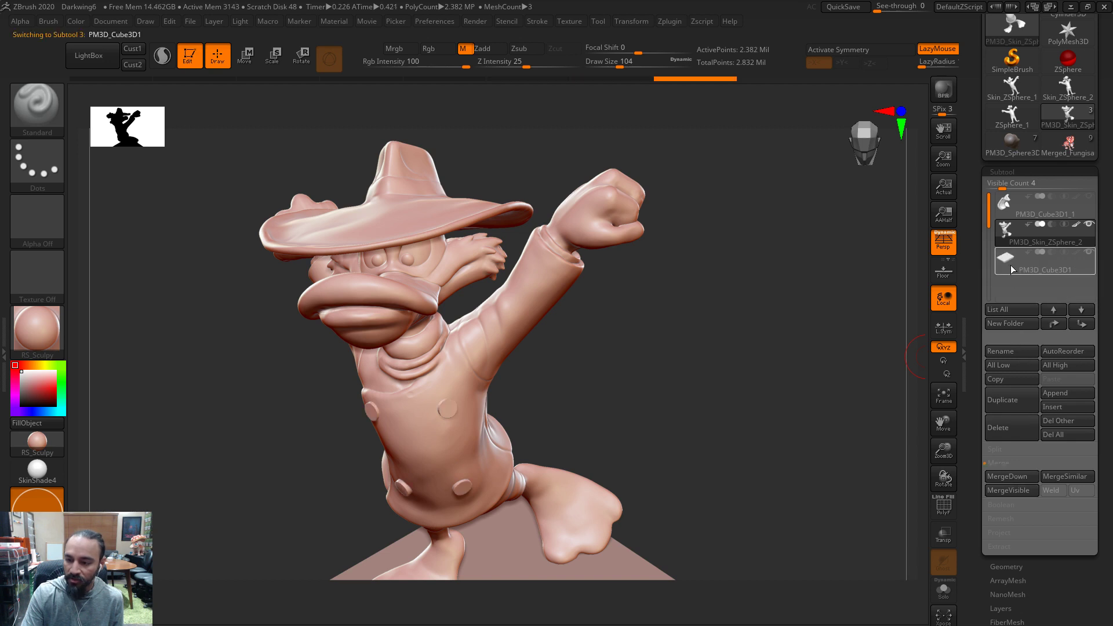
{"action": "left_click", "coordinate": [1015, 352]}
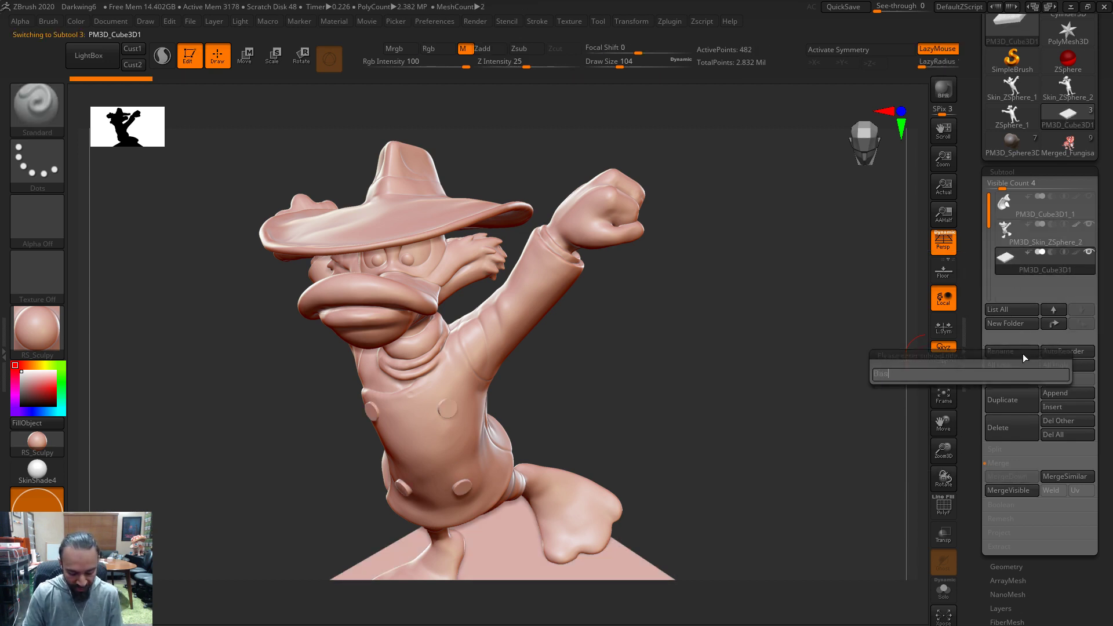
{"action": "type", "text": "Base"}
{"action": "key", "text": "Return"}
Rename the merged duck subtool PM3D_Skin_ZSphere_2 as Body
{"action": "left_click", "coordinate": [1015, 231]}
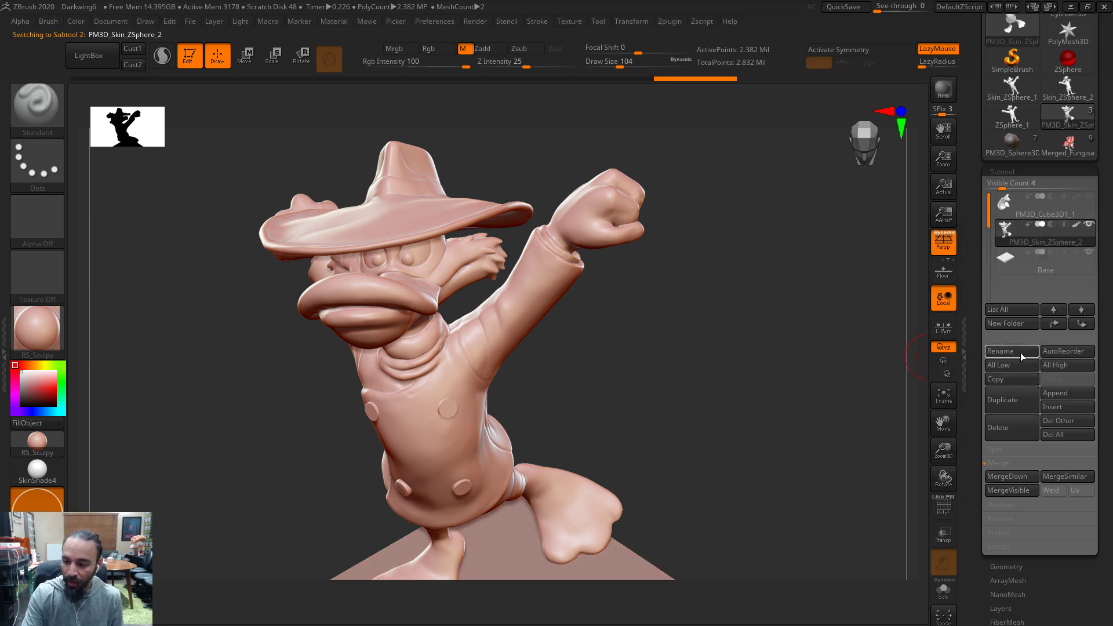
{"action": "left_click", "coordinate": [1020, 353]}
{"action": "type", "text": "Body"}
{"action": "key", "text": "Return"}
Rename the subtool PM3D_Cube3D1_1 as Cape
{"action": "key", "text": "Up"}
{"action": "left_click", "coordinate": [1015, 353]}
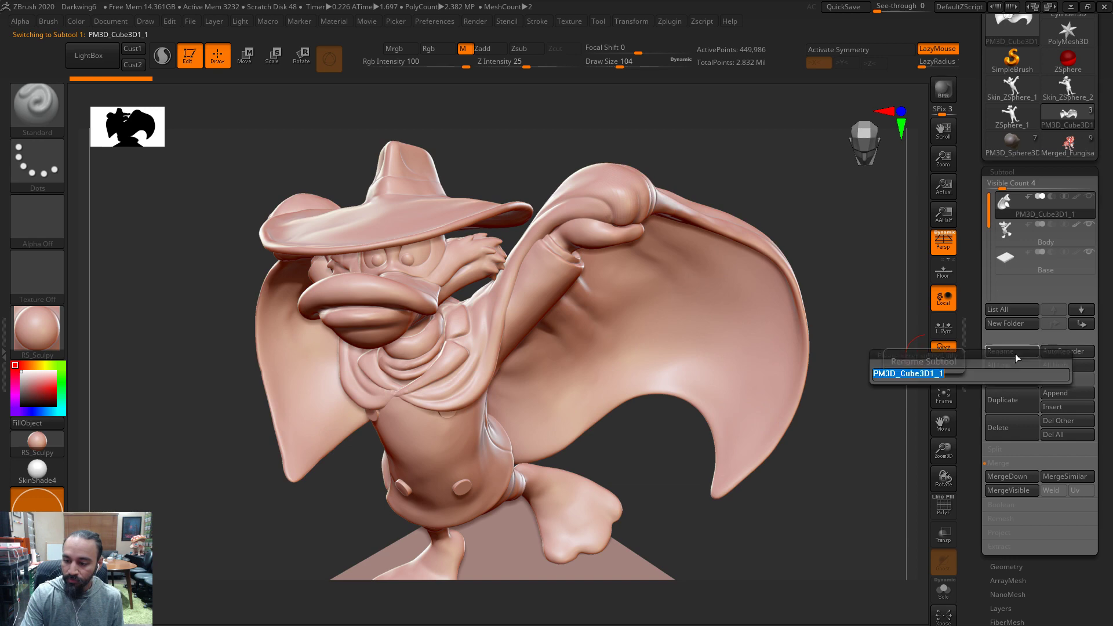
{"action": "key", "text": "BackSpace"}
{"action": "type", "text": "Cape"}
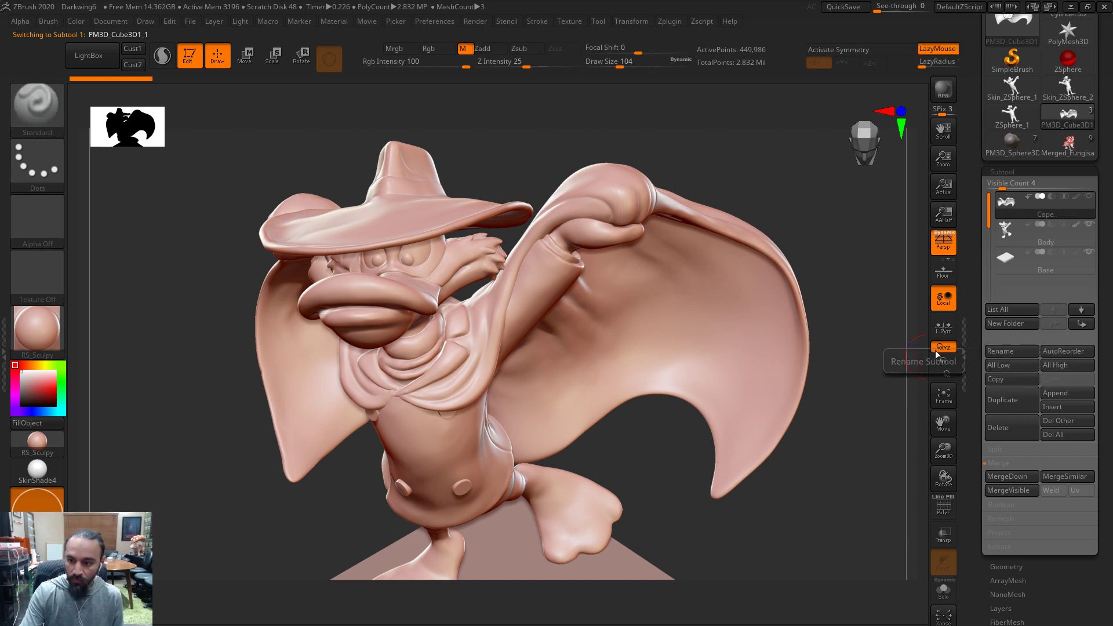
{"action": "key", "text": "Return"}
Switch to the SkinShade4 material and clear the stray model copies from the canvas
{"action": "left_click_drag", "start_coordinate": [869, 452], "coordinate": [86, 415]}
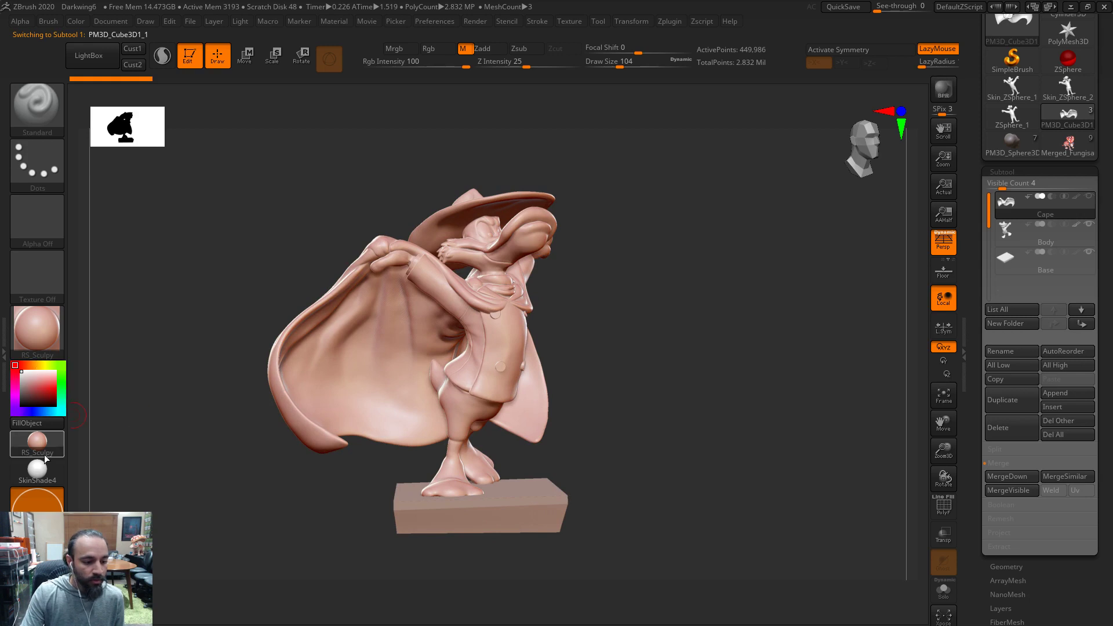
{"action": "left_click", "coordinate": [40, 480]}
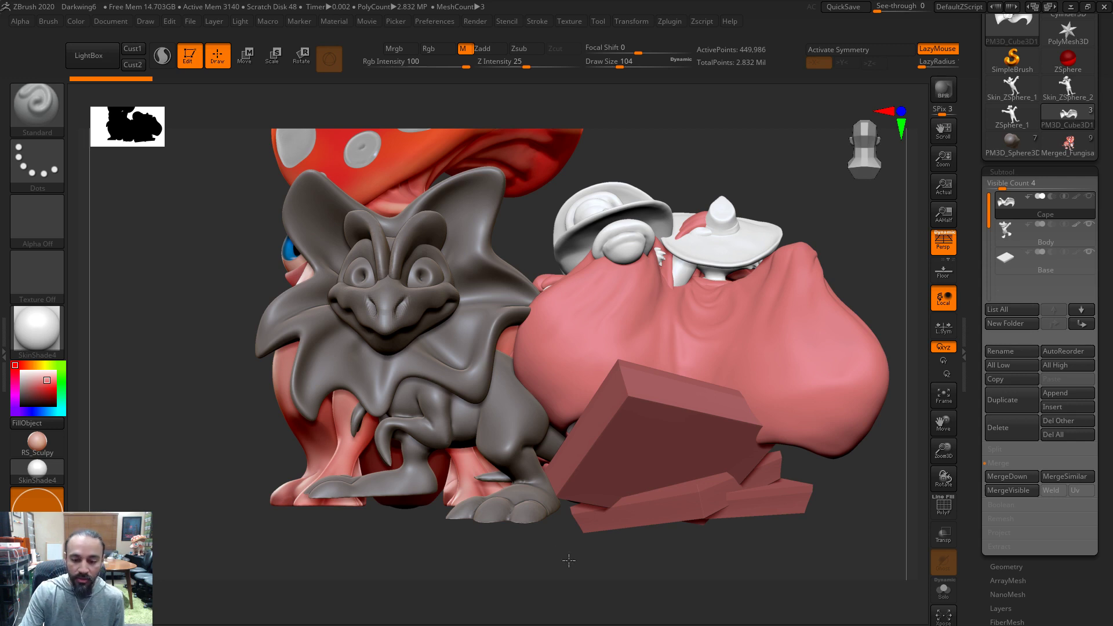
{"action": "left_click_drag", "start_coordinate": [791, 568], "coordinate": [755, 534]}
{"action": "key", "text": "ctrl+n"}
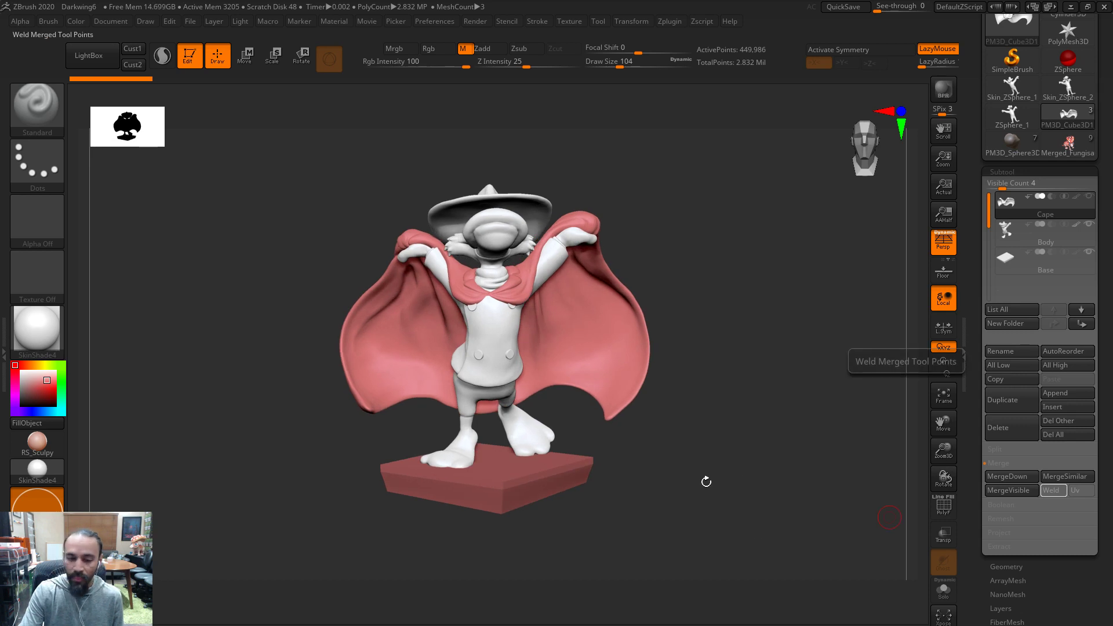
{"action": "left_click_drag", "start_coordinate": [703, 484], "coordinate": [734, 486]}
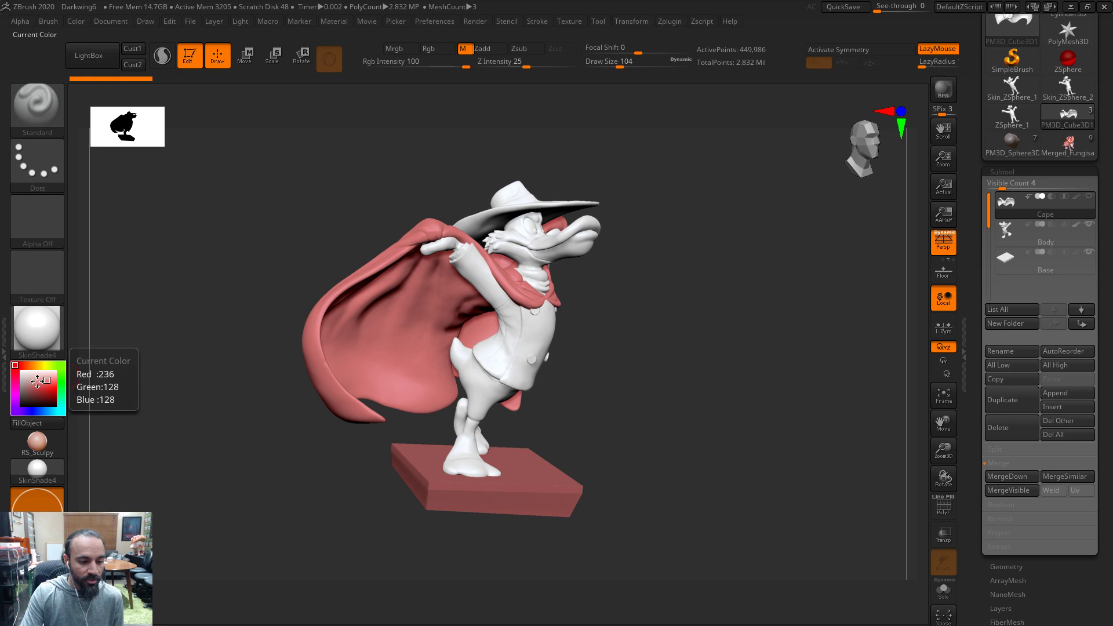
Enable Mrgb and fill the cape with the SkinShade4 material and the light red colour 236, 128, 128
{"action": "left_click", "coordinate": [408, 52]}
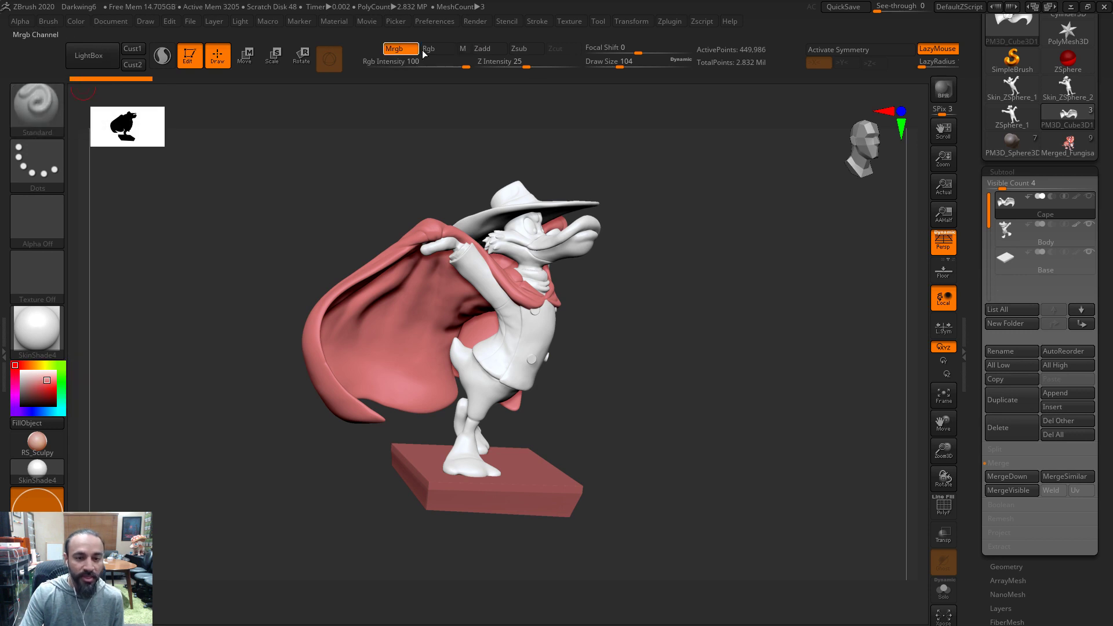
{"action": "left_click", "coordinate": [85, 22]}
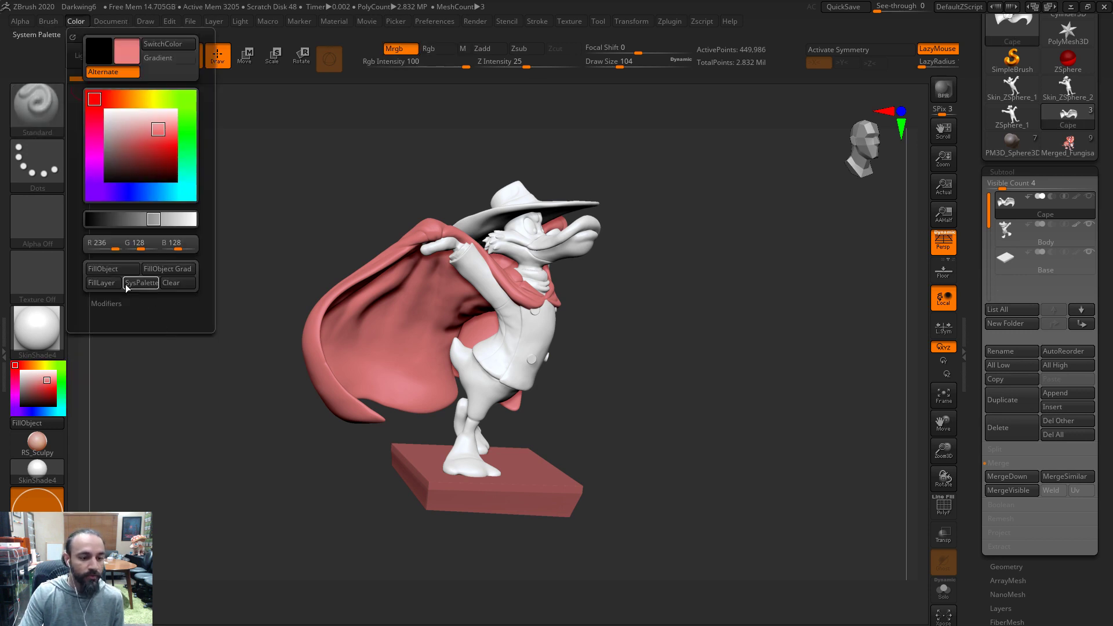
{"action": "left_click", "coordinate": [120, 266]}
Make the base the active subtool and fill it with light green, 182, 236, 128
{"action": "left_click", "coordinate": [500, 479], "text": "alt"}
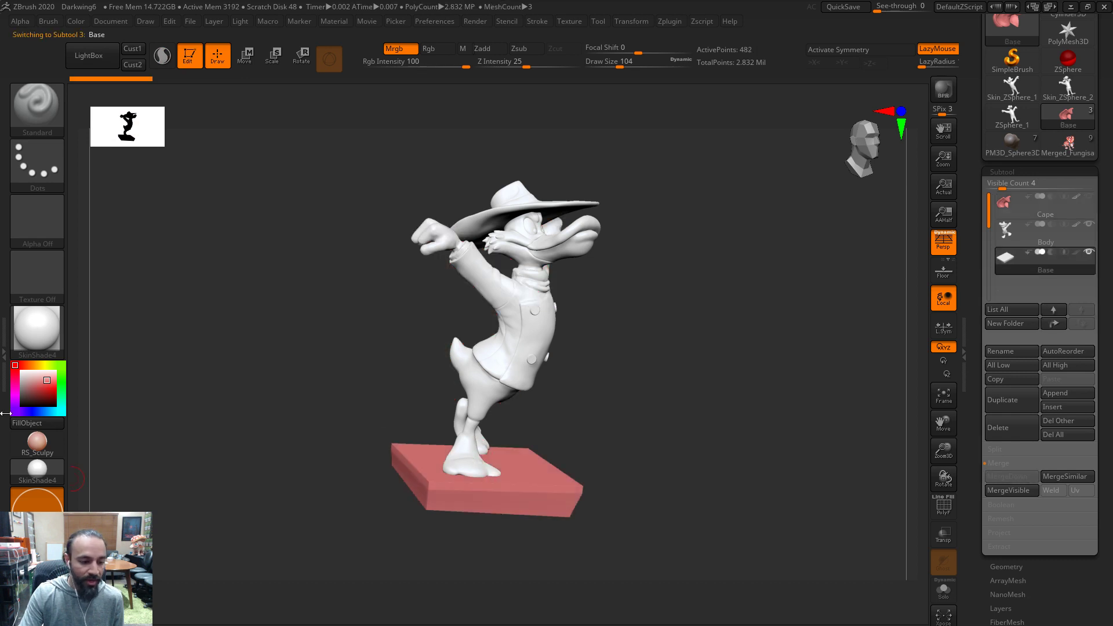
{"action": "left_click_drag", "start_coordinate": [61, 394], "coordinate": [61, 366]}
{"action": "left_click", "coordinate": [28, 423]}
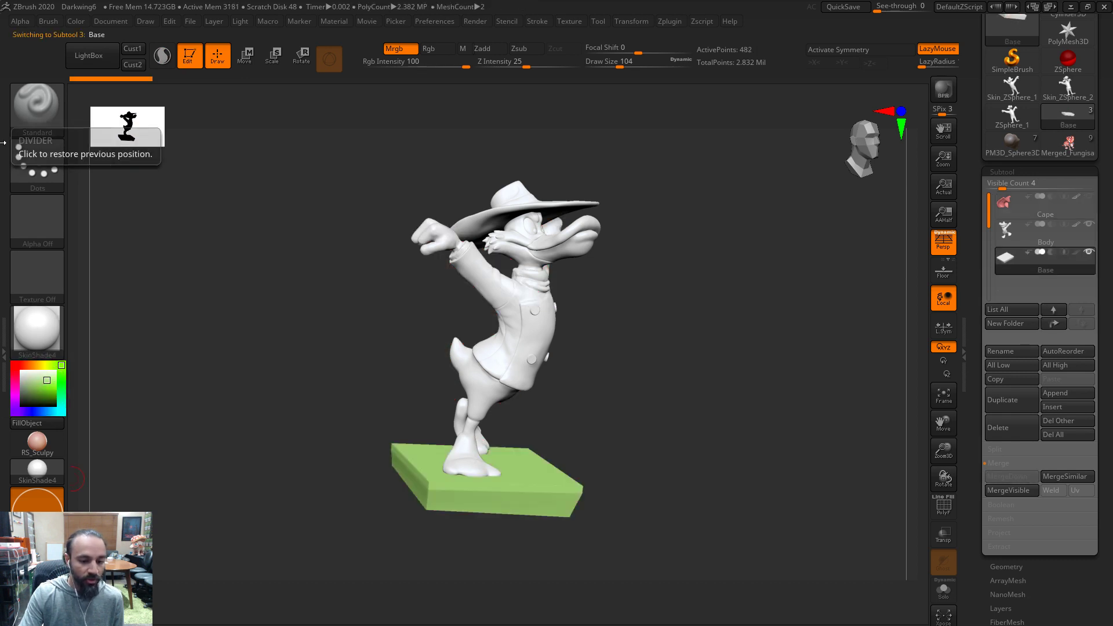
{"action": "left_click", "coordinate": [78, 22]}
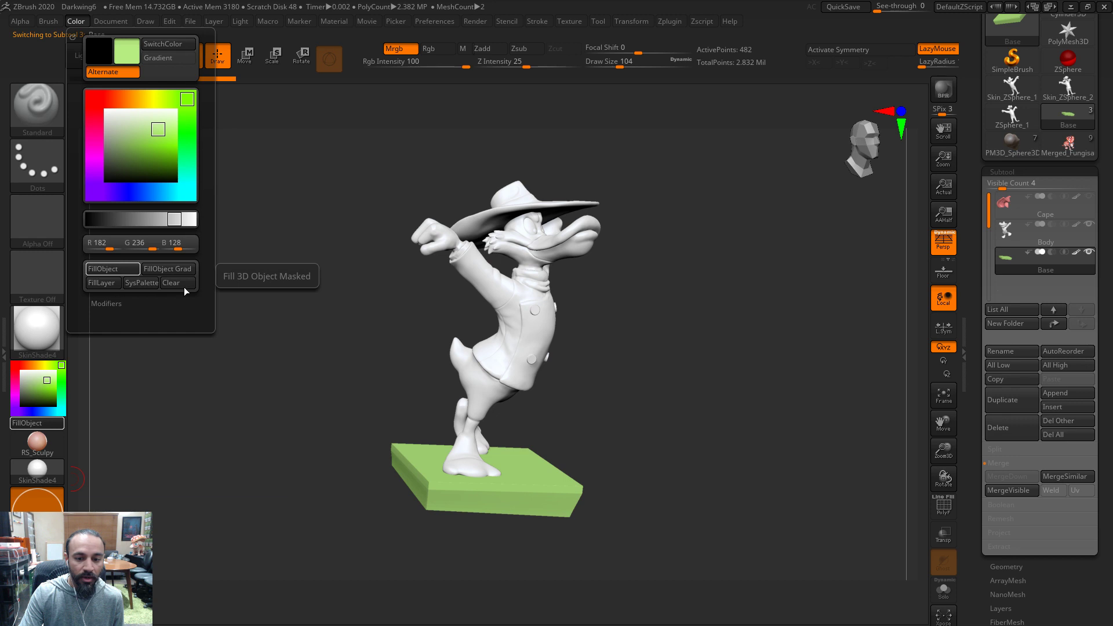
Fill the body subtool with a blue-violet colour and show the cape again
{"action": "left_click", "coordinate": [1006, 232]}
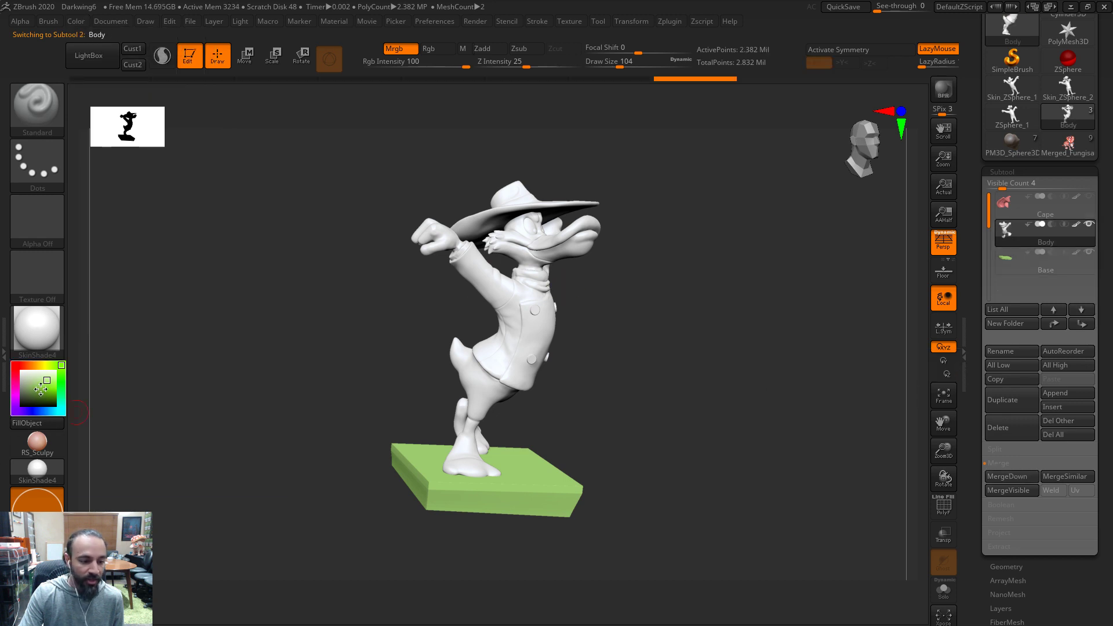
{"action": "left_click_drag", "start_coordinate": [38, 411], "coordinate": [28, 412]}
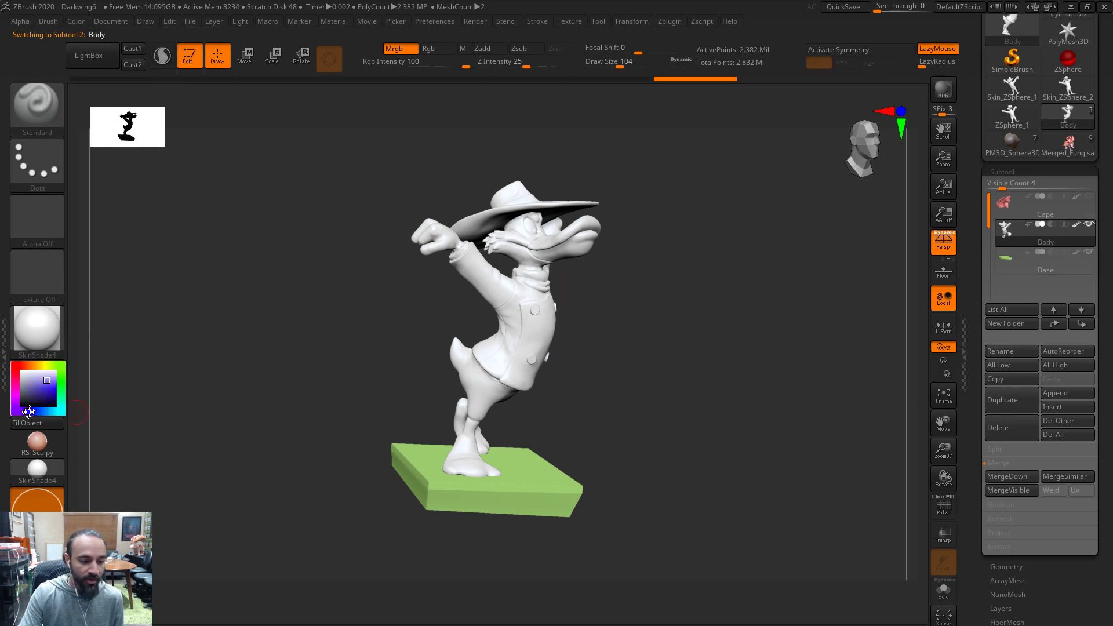
{"action": "left_click", "coordinate": [80, 21]}
{"action": "left_click", "coordinate": [105, 270]}
{"action": "left_click", "coordinate": [1089, 197]}
{"action": "left_click_drag", "start_coordinate": [671, 440], "coordinate": [654, 474]}
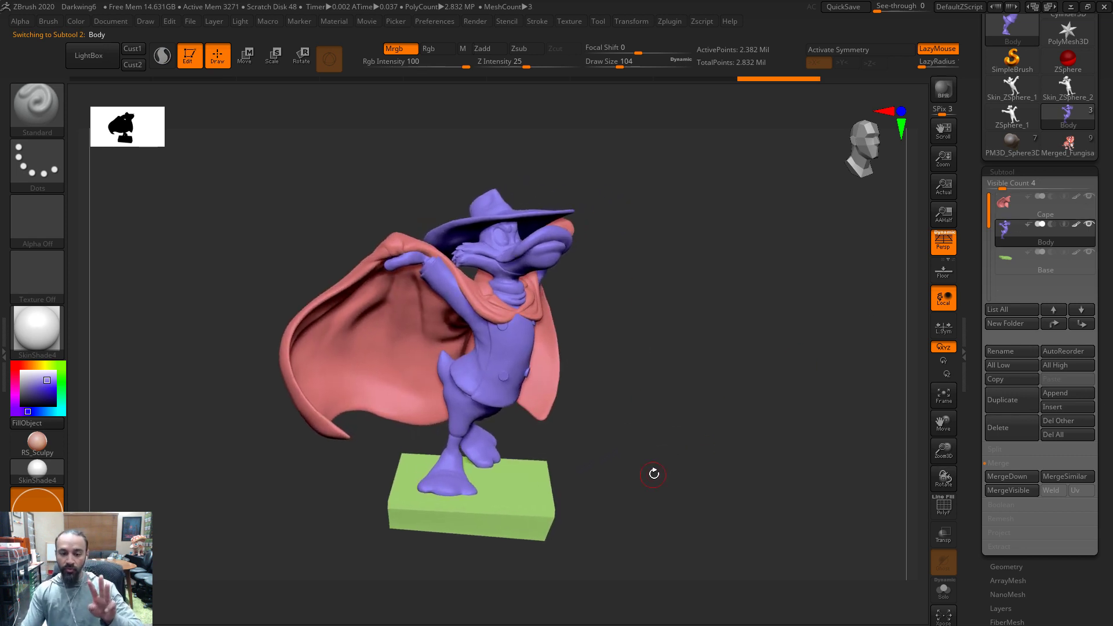
{"action": "left_click_drag", "start_coordinate": [648, 483], "coordinate": [508, 282]}
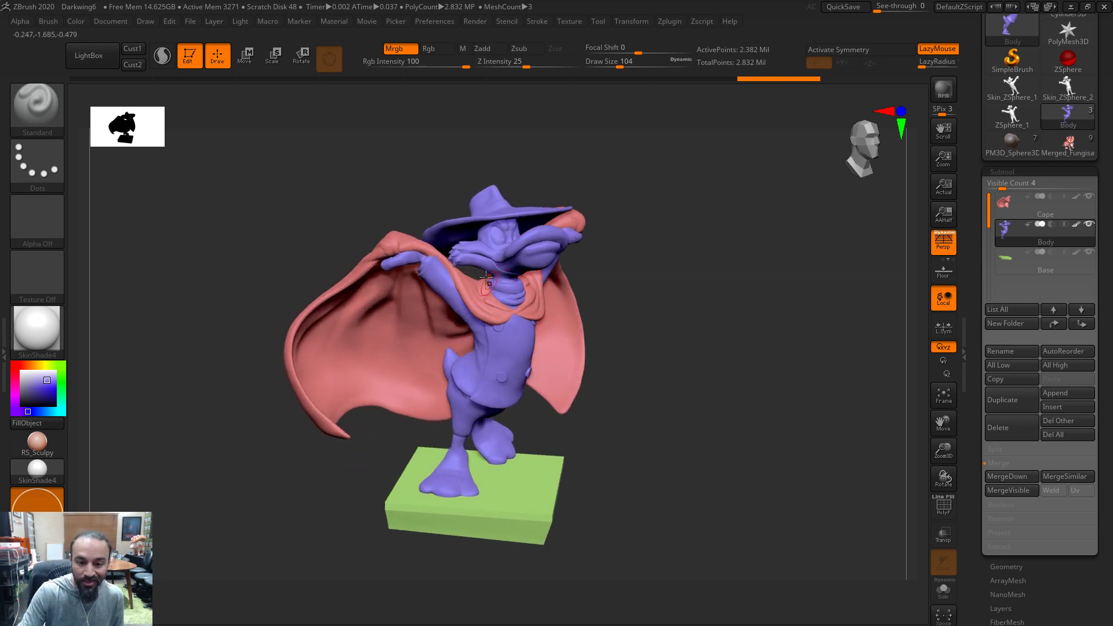
Make the cape the active subtool and choose the Move brush with a draw size of 187
{"action": "left_click_drag", "start_coordinate": [697, 300], "coordinate": [536, 218]}
{"action": "left_click", "coordinate": [725, 225], "text": "alt"}
{"action": "mouse_move", "coordinate": [726, 226]}
{"action": "left_mouse_down"}
{"action": "mouse_move", "coordinate": [718, 340]}
{"action": "mouse_move", "coordinate": [731, 363]}
{"action": "mouse_move", "coordinate": [777, 353]}
{"action": "mouse_move", "coordinate": [782, 380]}
{"action": "left_mouse_up"}
{"action": "key", "text": "b"}
{"action": "key", "text": "m"}
{"action": "key", "text": "v"}
{"action": "key", "text": "s"}
{"action": "mouse_move", "coordinate": [426, 365]}
{"action": "left_mouse_down"}
{"action": "mouse_move", "coordinate": [446, 364]}
{"action": "mouse_move", "coordinate": [438, 348]}
{"action": "left_mouse_up"}
{"action": "key", "text": "s"}
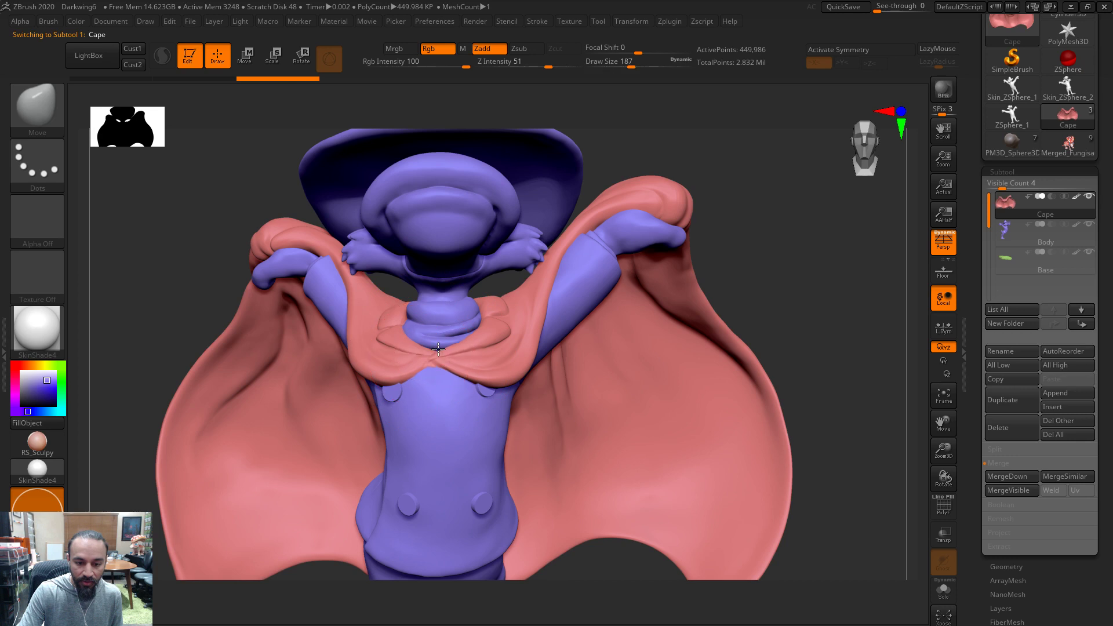
Adjust the cape's front collar edge around the upper coat buttons with the Move brush, enlarging the draw size to 262
{"action": "left_click_drag", "start_coordinate": [780, 327], "coordinate": [701, 290]}
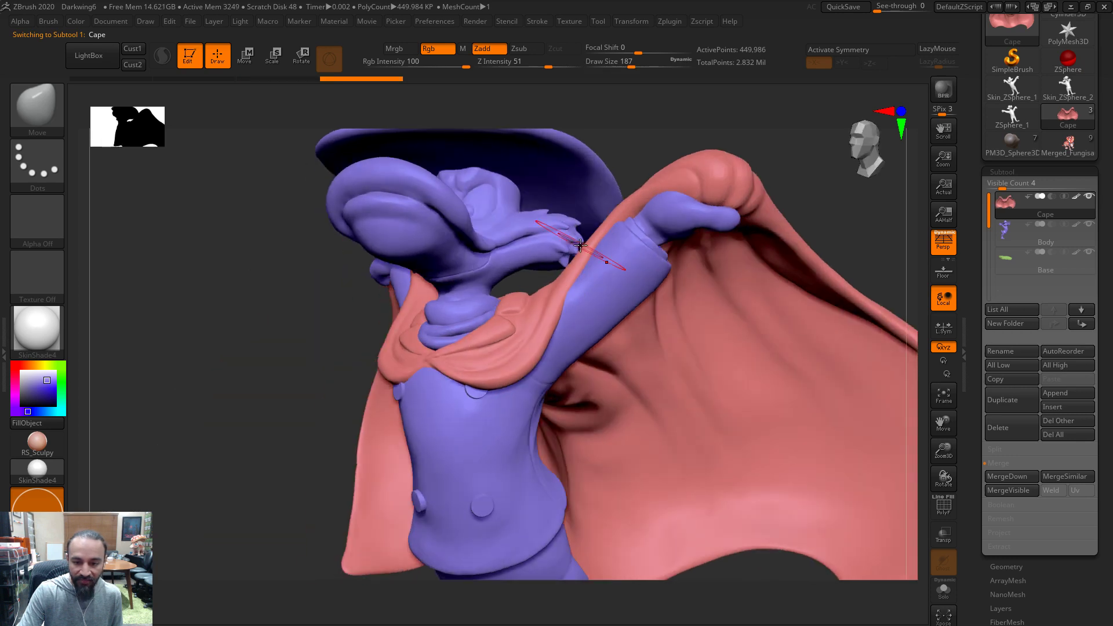
{"action": "mouse_move", "coordinate": [271, 365]}
{"action": "left_mouse_down"}
{"action": "mouse_move", "coordinate": [621, 410]}
{"action": "mouse_move", "coordinate": [441, 414]}
{"action": "mouse_move", "coordinate": [413, 400]}
{"action": "left_mouse_up"}
{"action": "key", "text": "s"}
{"action": "key", "text": "s"}
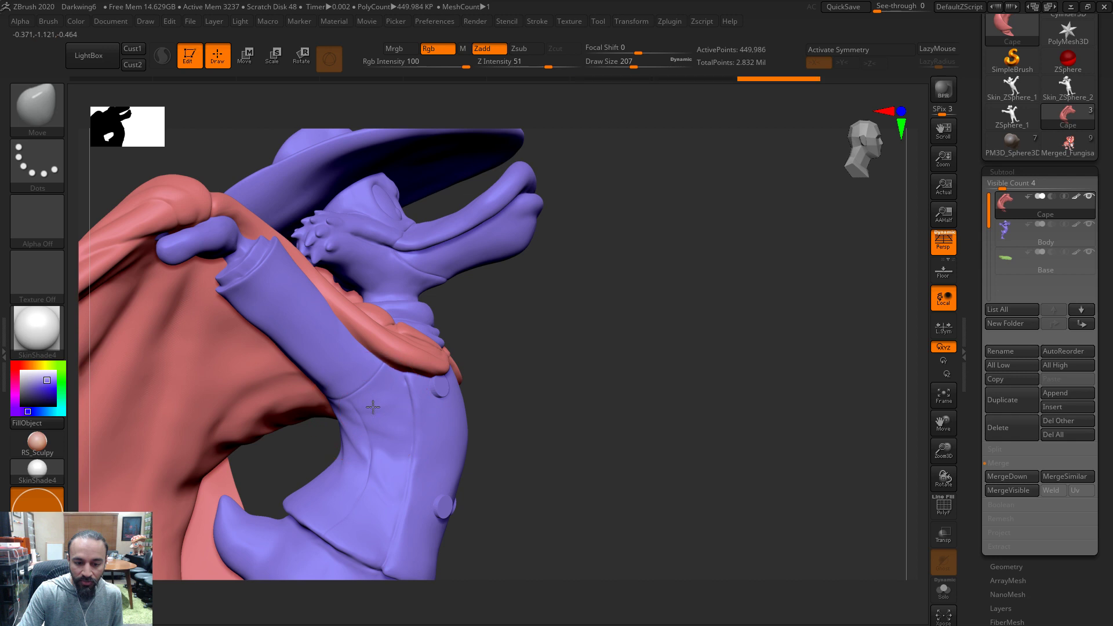
{"action": "left_click_drag", "start_coordinate": [643, 411], "coordinate": [365, 417]}
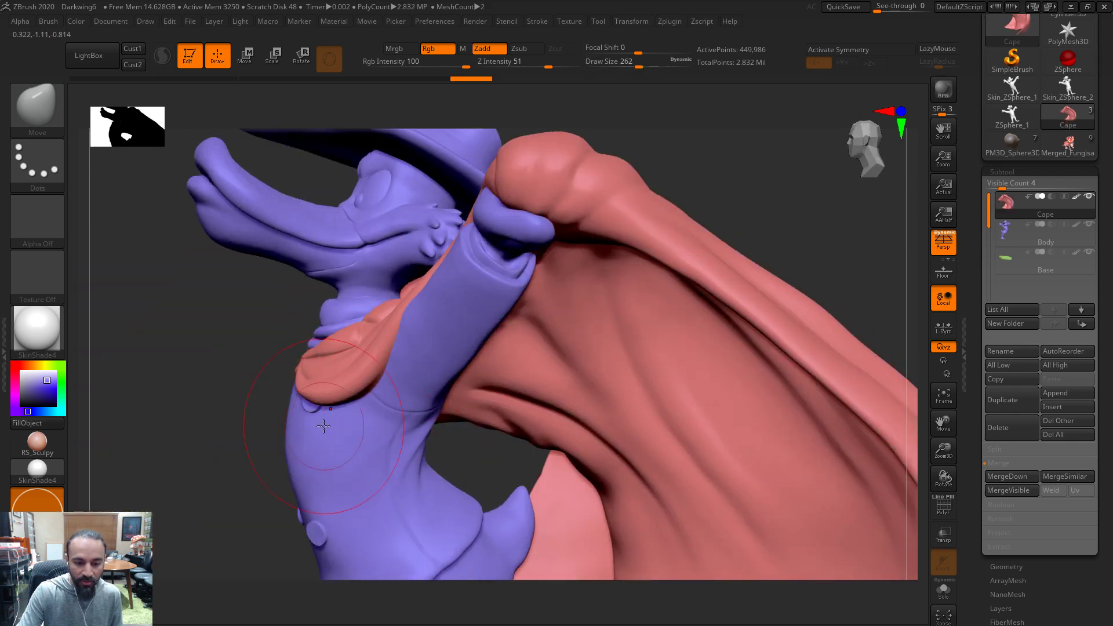
{"action": "left_click_drag", "start_coordinate": [236, 442], "coordinate": [249, 455]}
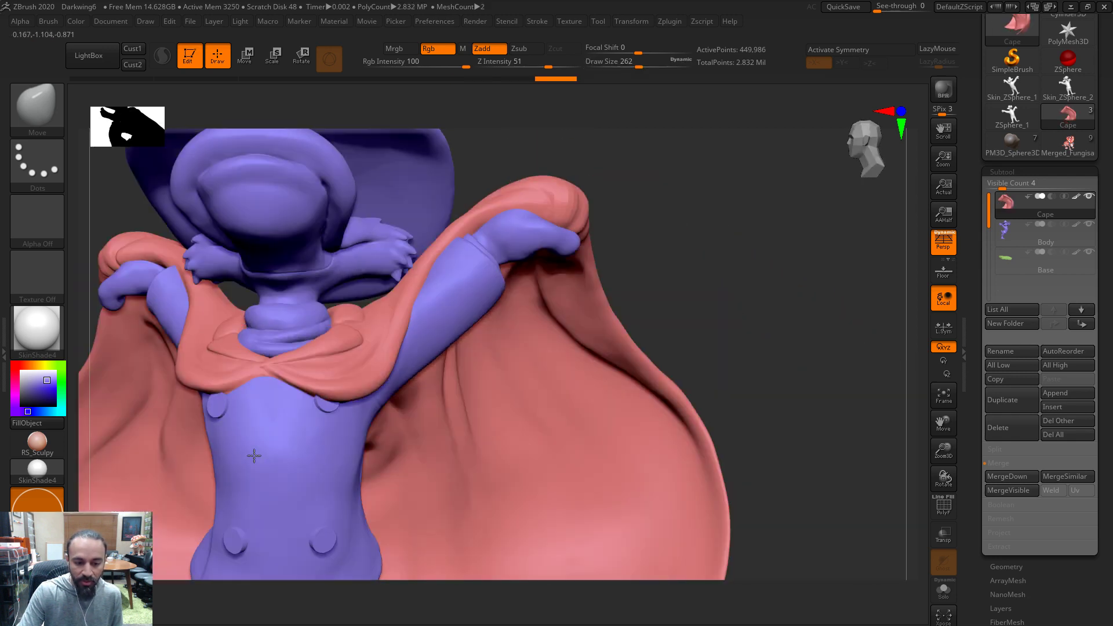
Readjust the brush size, make the body the active subtool and bring the upper coat button into view
{"action": "key", "text": "s"}
{"action": "left_click_drag", "start_coordinate": [347, 424], "coordinate": [330, 423]}
{"action": "left_click", "coordinate": [329, 423], "text": "alt"}
{"action": "mouse_move", "coordinate": [757, 285]}
{"action": "left_mouse_down"}
{"action": "mouse_move", "coordinate": [775, 285]}
{"action": "mouse_move", "coordinate": [249, 300]}
{"action": "left_mouse_up"}
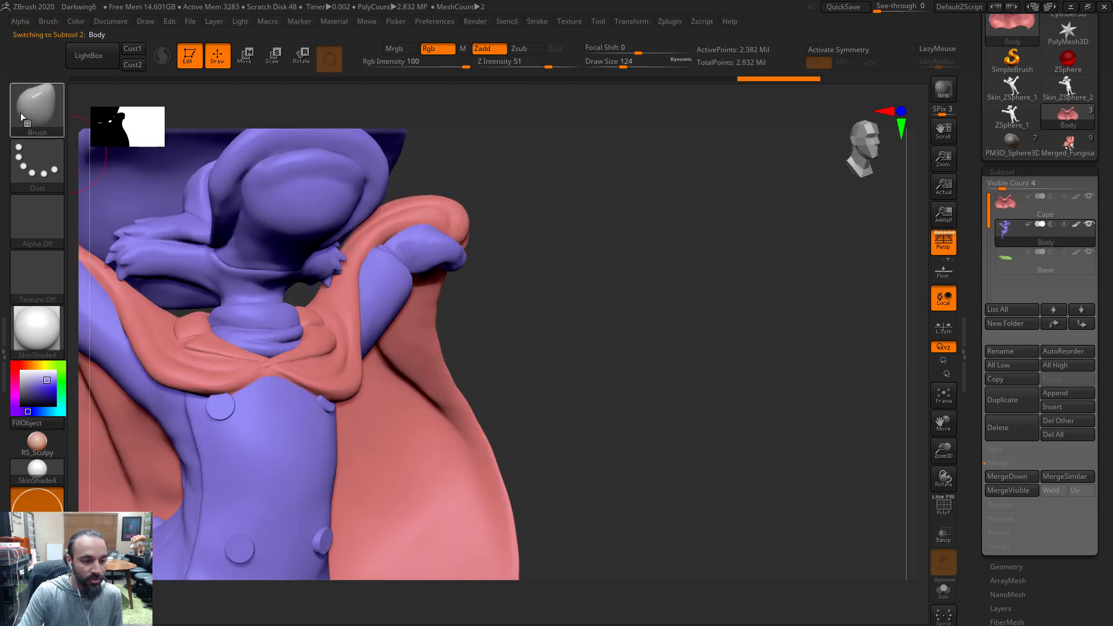
{"action": "key", "text": "b"}
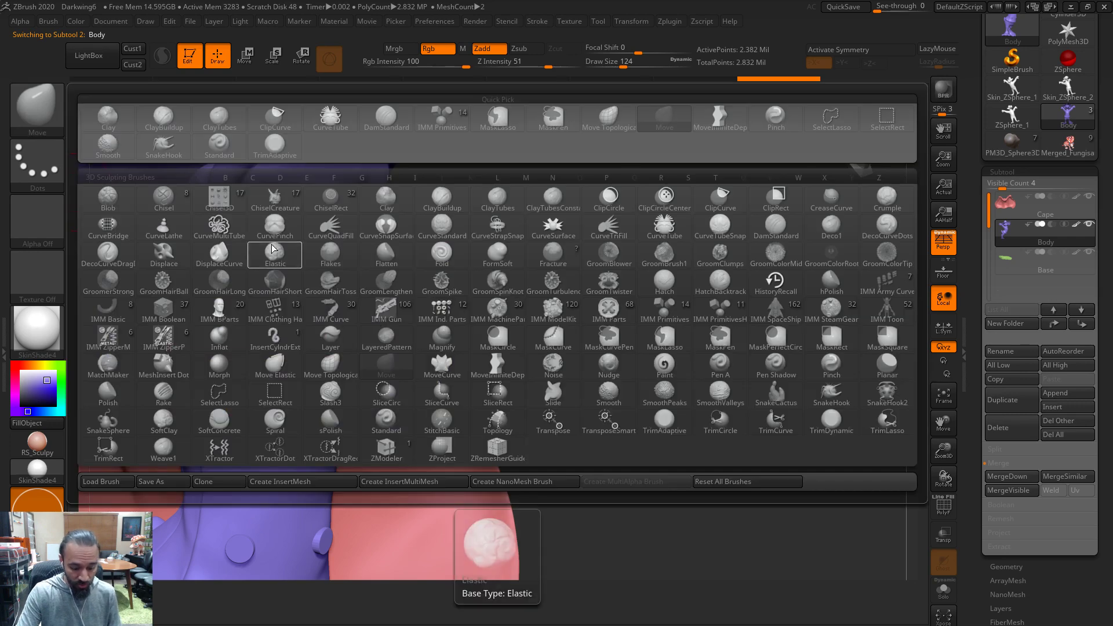
{"action": "key", "text": "m"}
{"action": "key", "text": "l"}
{"action": "left_click", "coordinate": [234, 269]}
Choose the Move Topological brush and set its draw size to 217 at the upper coat button
{"action": "key", "text": "b"}
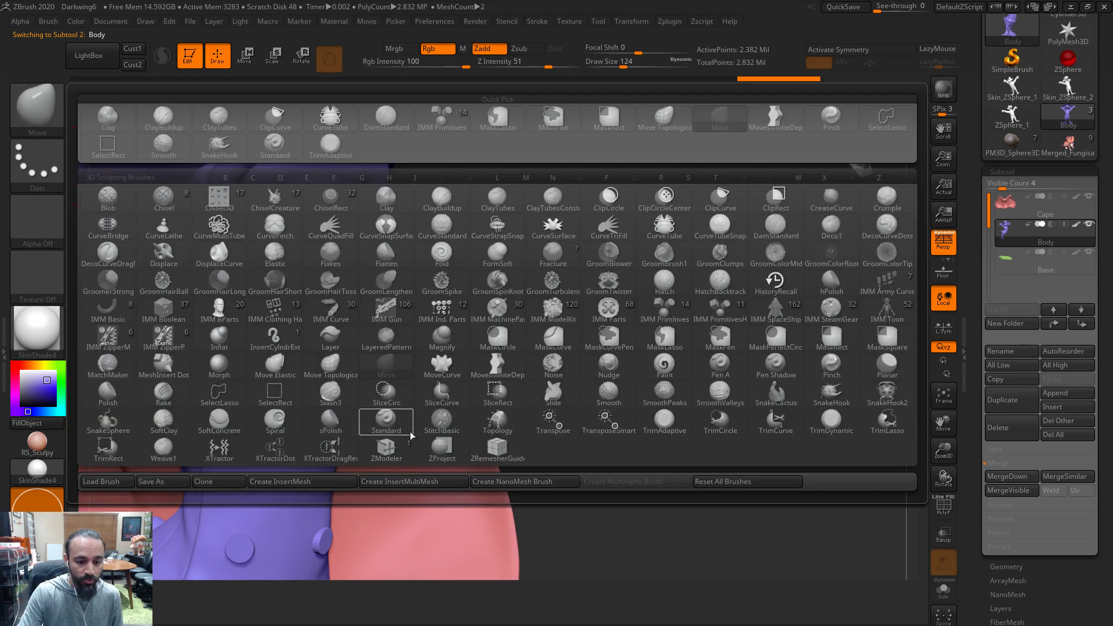
{"action": "key", "text": "m"}
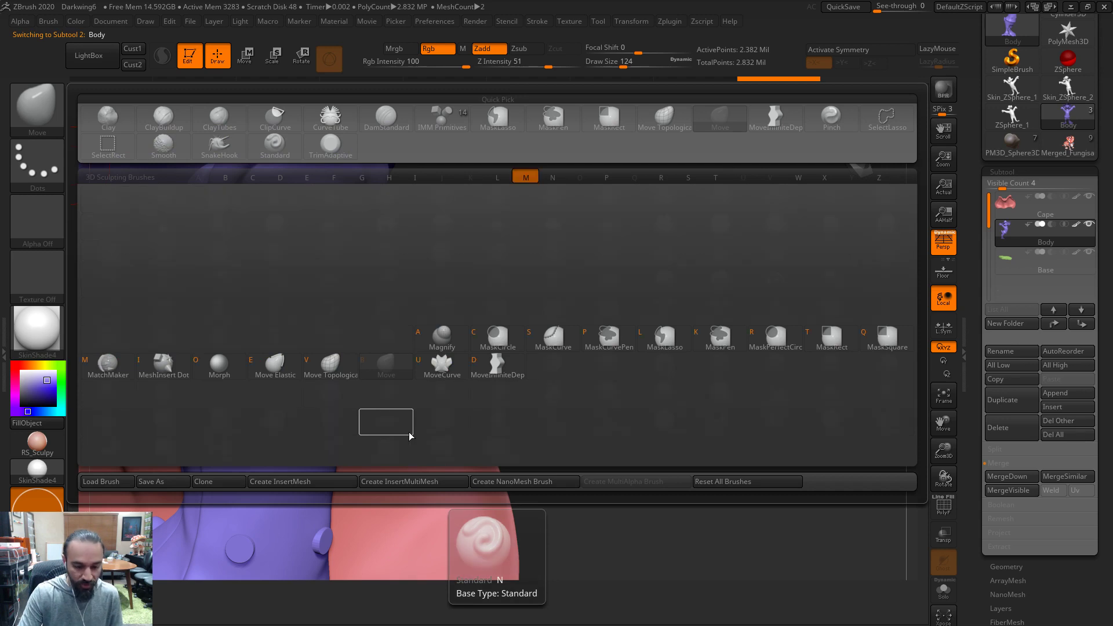
{"action": "left_click", "coordinate": [323, 369]}
{"action": "mouse_move", "coordinate": [595, 397]}
{"action": "left_mouse_down"}
{"action": "mouse_move", "coordinate": [455, 404]}
{"action": "mouse_move", "coordinate": [462, 416]}
{"action": "left_mouse_up"}
{"action": "key", "text": "s"}
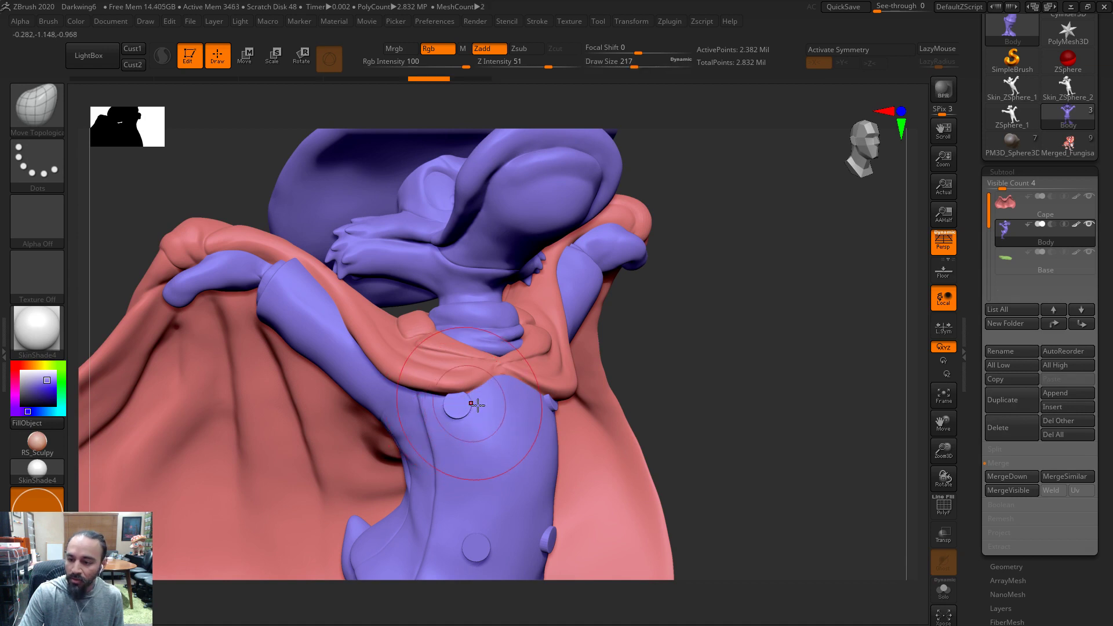
Switch to the Transpose line in Move mode and mask the coat buttons, leaving the rest of the body unmasked
{"action": "left_click_drag", "start_coordinate": [781, 393], "coordinate": [508, 400]}
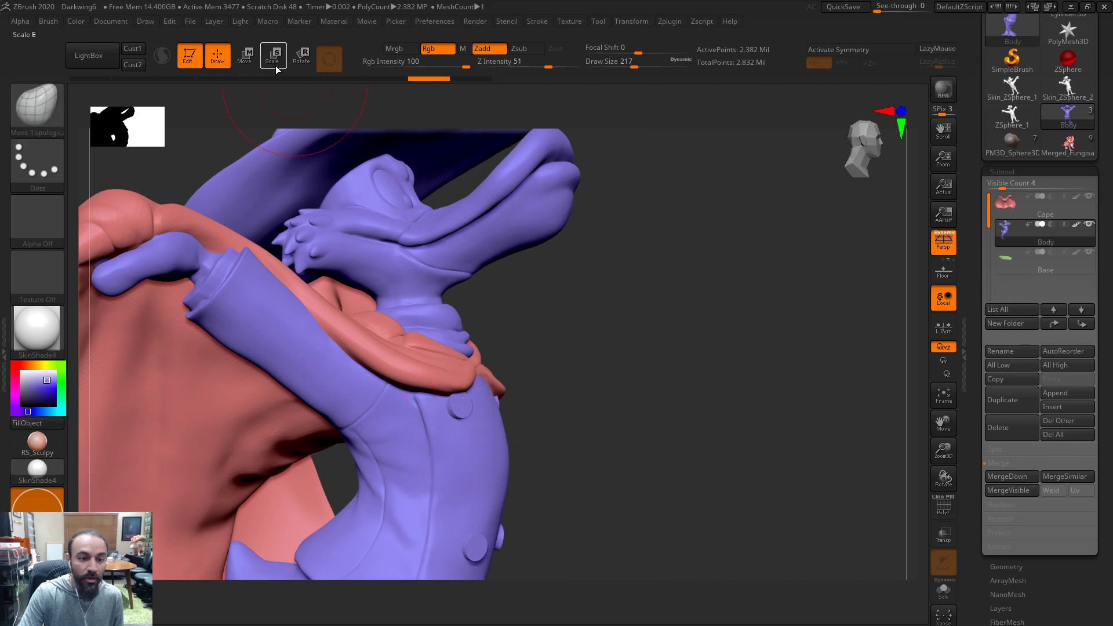
{"action": "key", "text": "w"}
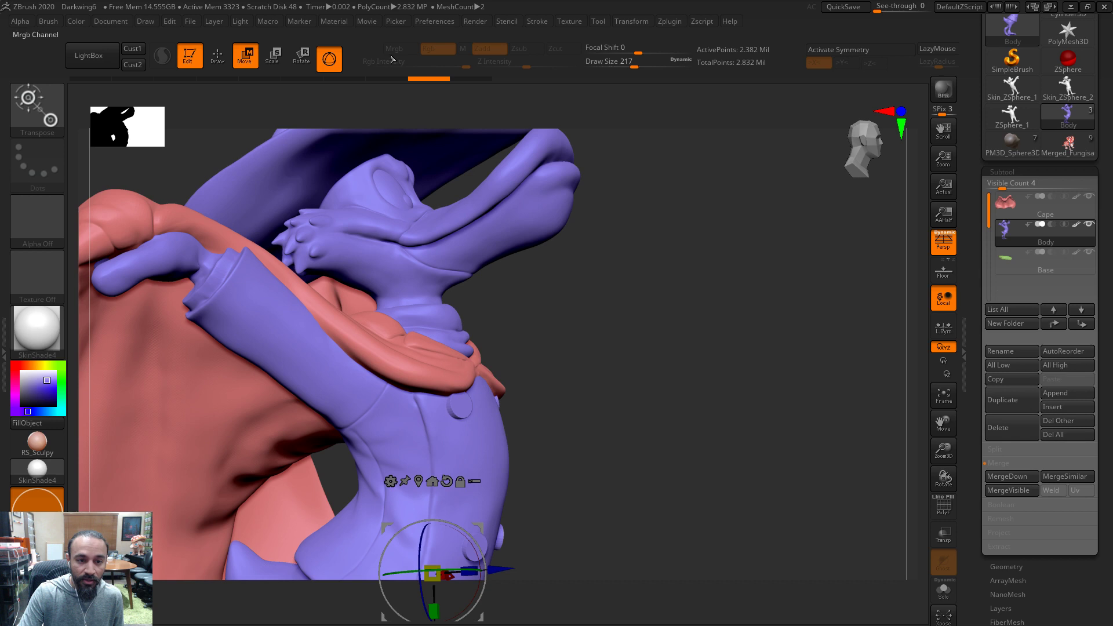
{"action": "left_click", "coordinate": [329, 58]}
{"action": "left_click_drag", "start_coordinate": [687, 383], "coordinate": [400, 424]}
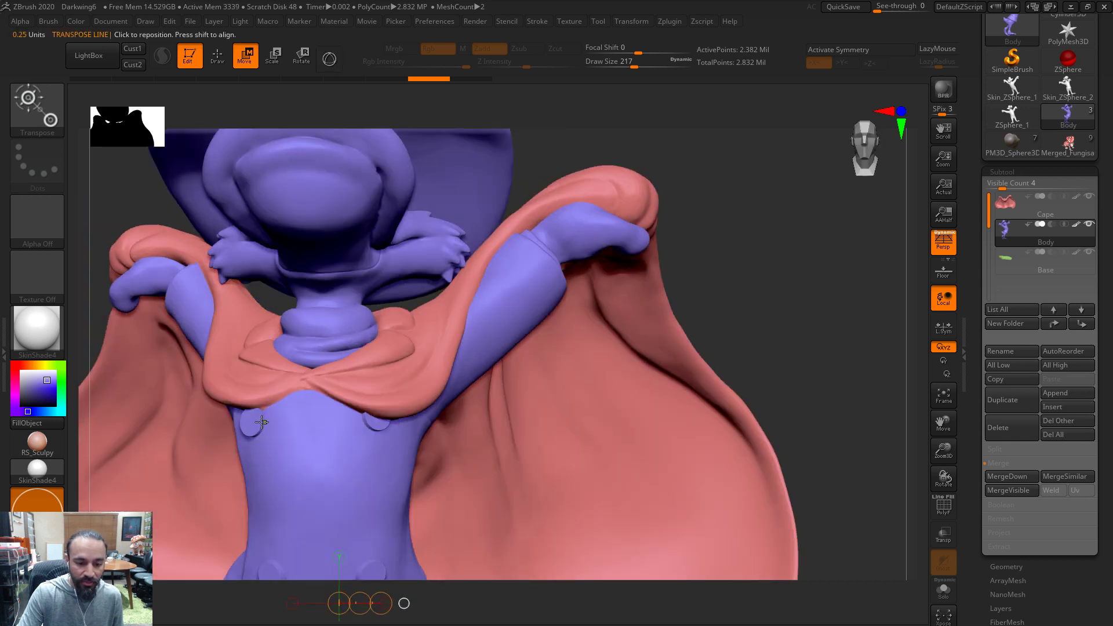
{"action": "left_click", "coordinate": [391, 426], "text": "ctrl"}
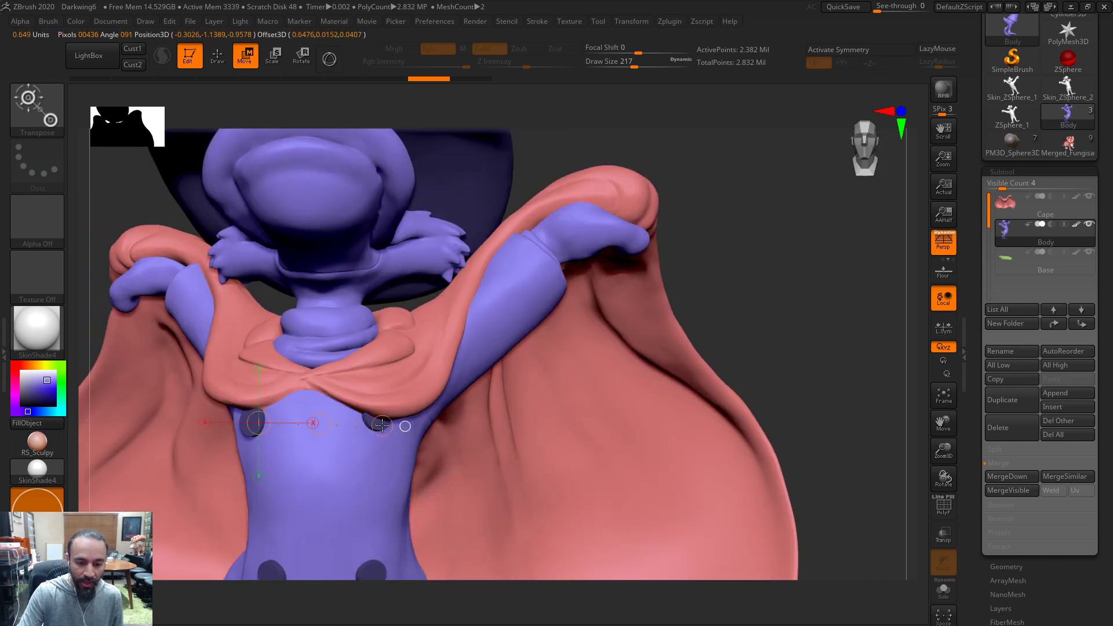
Mask everything except the upper coat button on the figure's right side and reposition it beneath the cape's collar
{"action": "left_click_drag", "start_coordinate": [868, 212], "coordinate": [445, 324]}
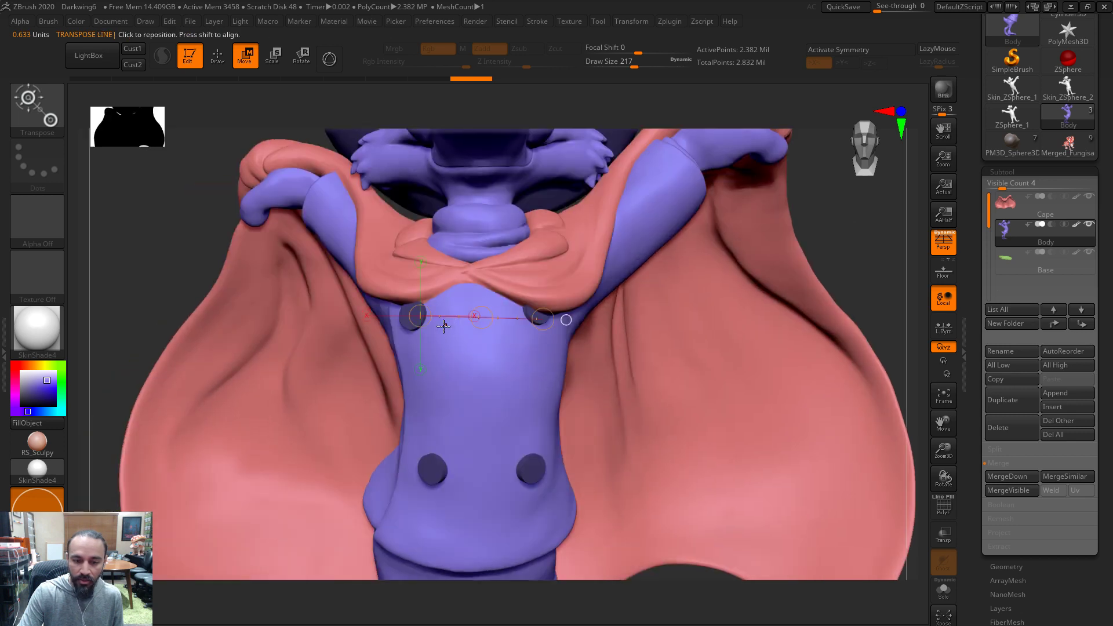
{"action": "left_click", "coordinate": [535, 294], "text": "ctrl"}
{"action": "left_click_drag", "start_coordinate": [409, 322], "coordinate": [539, 313]}
{"action": "left_click_drag", "start_coordinate": [430, 311], "coordinate": [435, 253]}
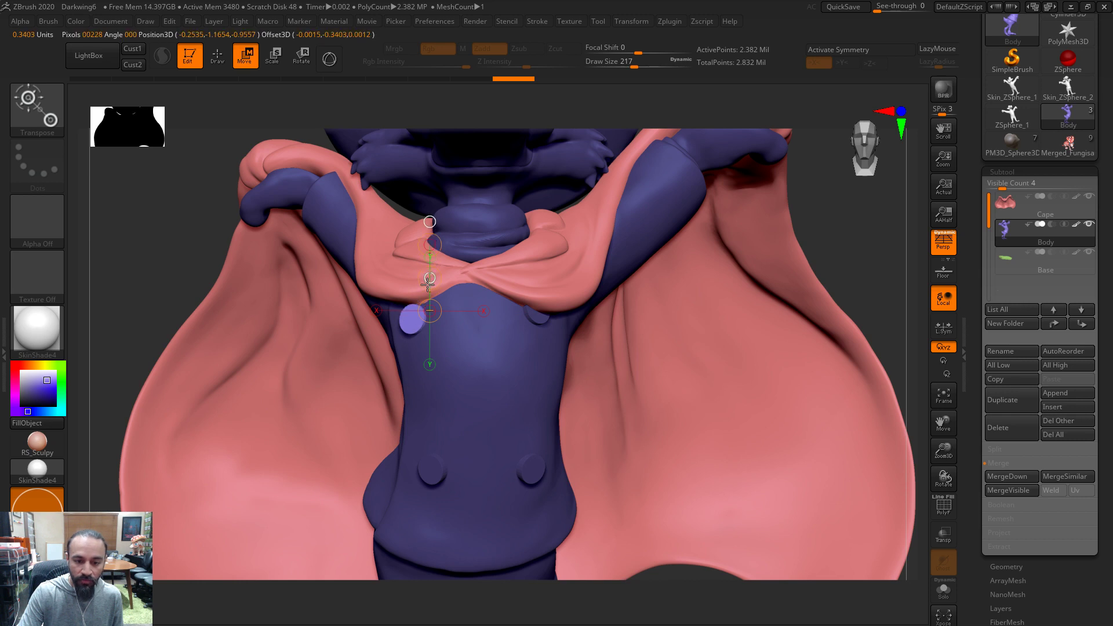
Mask everything except the upper coat button on the figure's left side and adjust its position from the front and side
{"action": "left_click_drag", "start_coordinate": [881, 254], "coordinate": [641, 278]}
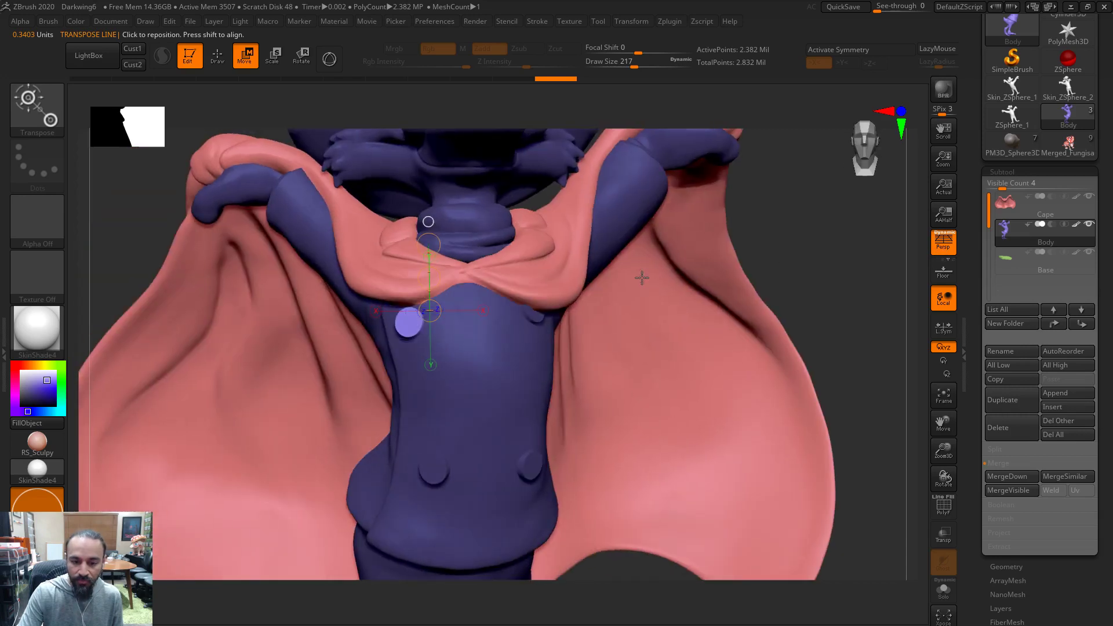
{"action": "left_click", "coordinate": [534, 312], "text": "ctrl"}
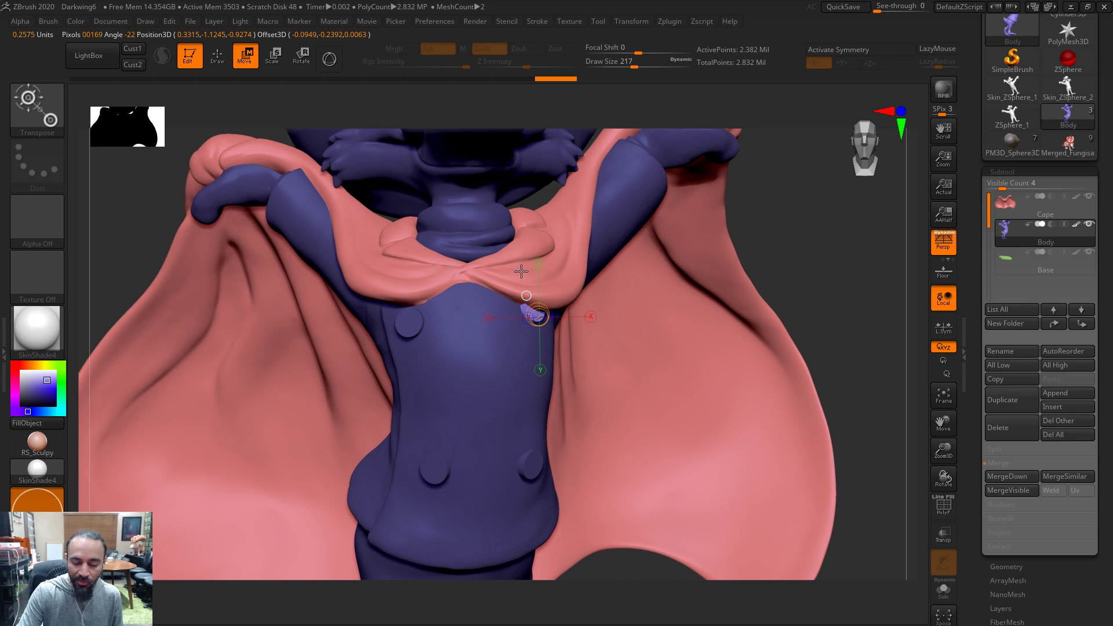
{"action": "right_click_drag", "start_coordinate": [665, 273], "coordinate": [671, 251]}
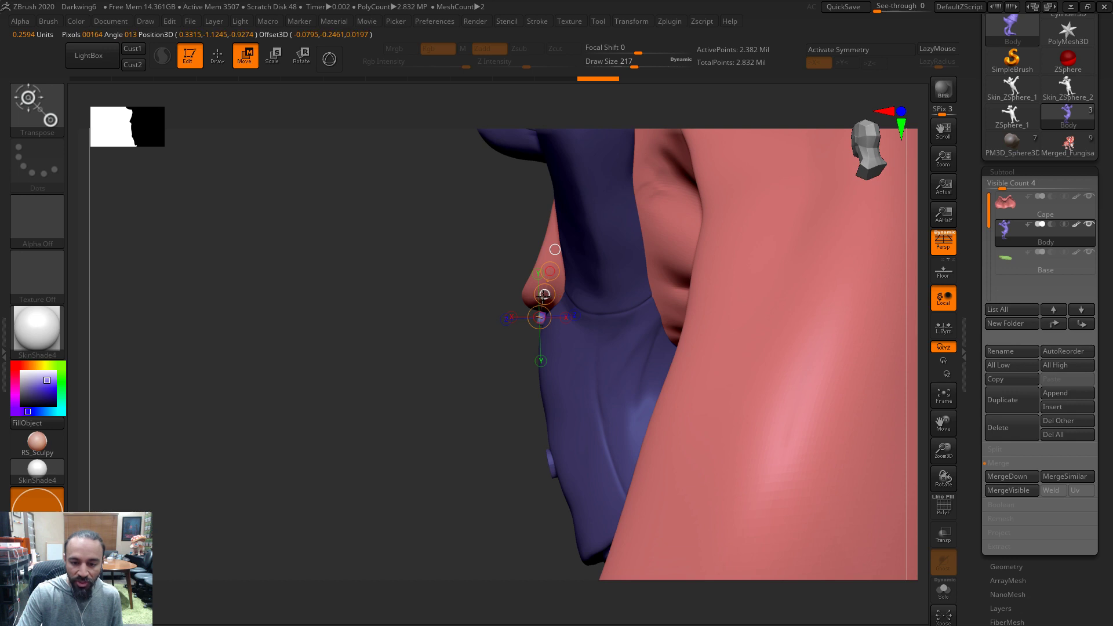
{"action": "right_click_drag", "start_coordinate": [543, 295], "coordinate": [415, 314]}
Isolate the upper button on the figure's right side again with a mask and fine-tune its placement to match its opposite
{"action": "left_click", "coordinate": [448, 318], "text": "ctrl"}
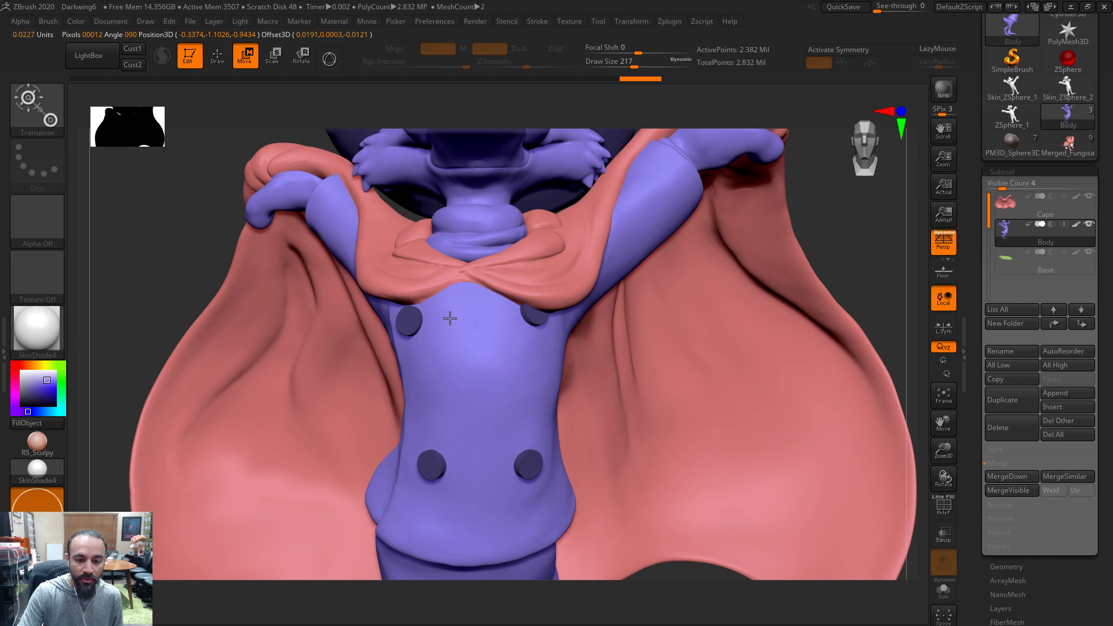
{"action": "left_click_drag", "start_coordinate": [454, 318], "coordinate": [529, 357], "text": "ctrl"}
{"action": "left_click_drag", "start_coordinate": [412, 332], "coordinate": [428, 325], "text": "ctrl"}
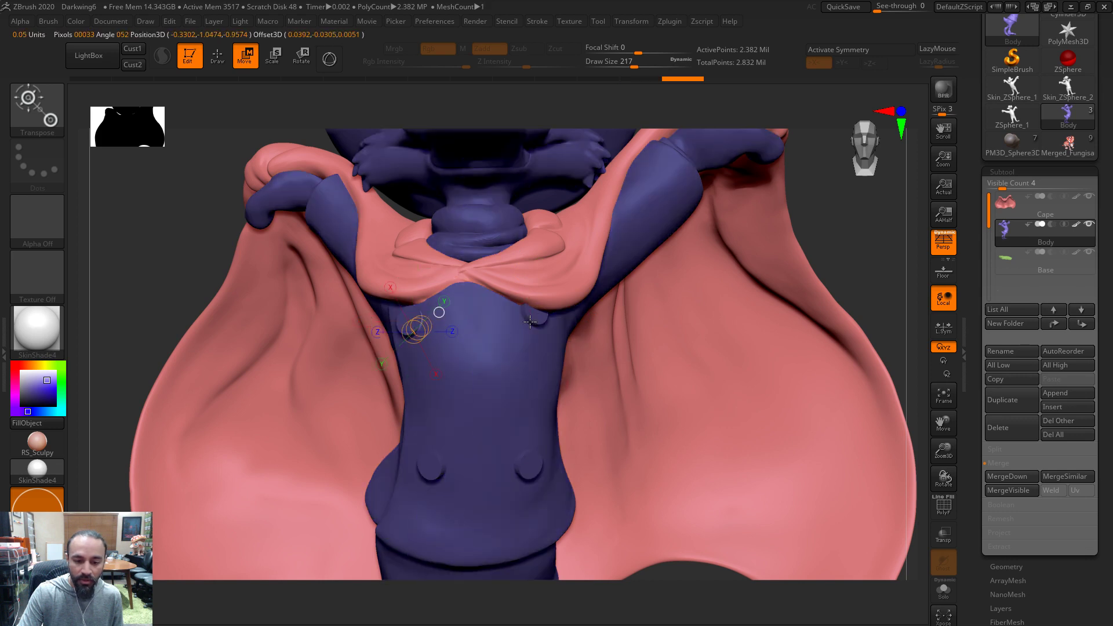
{"action": "left_click_drag", "start_coordinate": [531, 320], "coordinate": [477, 324]}
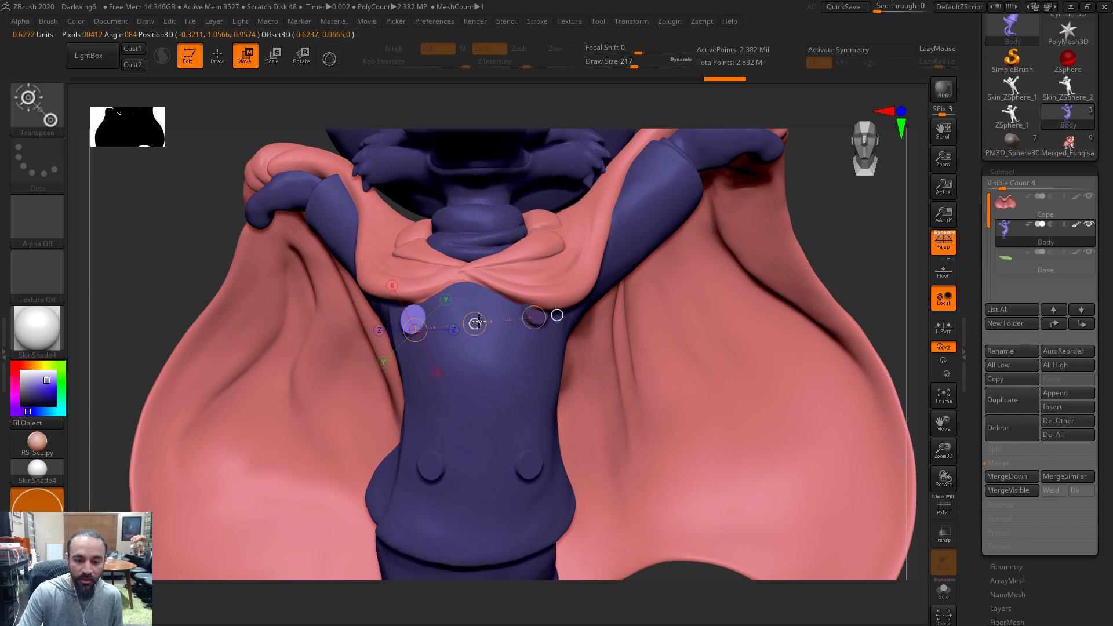
Make the cape the active subtool, return to Draw mode and choose the DamStandard brush
{"action": "left_click", "coordinate": [541, 298], "text": "alt"}
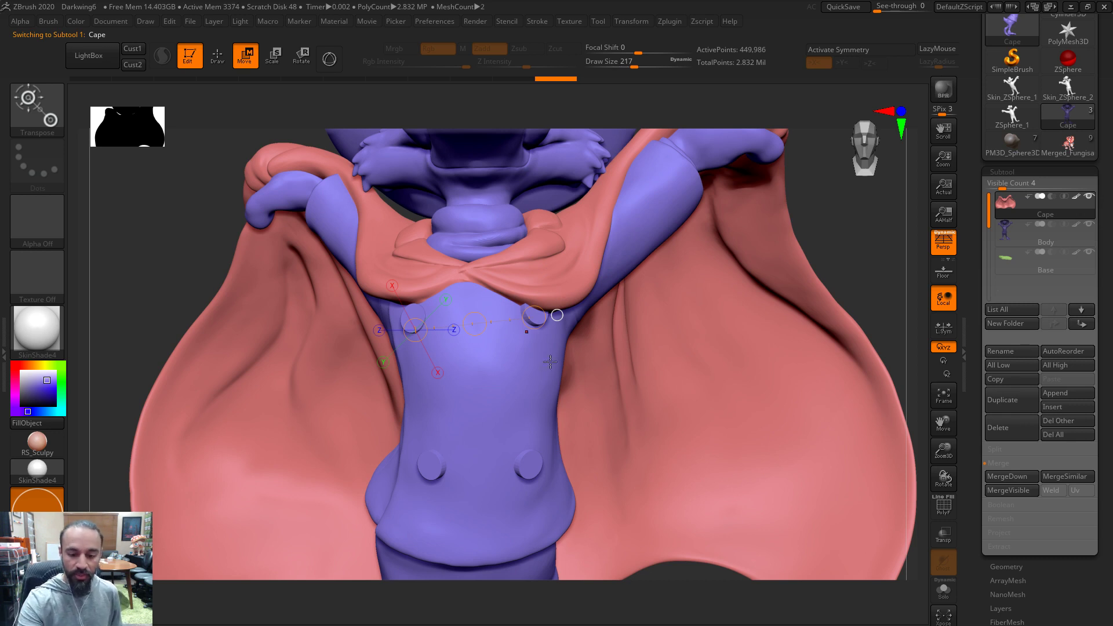
{"action": "key", "text": "q"}
{"action": "key", "text": "s"}
{"action": "left_click_drag", "start_coordinate": [506, 316], "coordinate": [492, 318]}
{"action": "key", "text": "b"}
{"action": "key", "text": "d"}
{"action": "key", "text": "s"}
{"action": "key", "text": "s"}
{"action": "left_click", "coordinate": [442, 297]}
Refine the cape collar's lower edge across the chest and along the arm with DamStandard at a draw size of 97
{"action": "mouse_move", "coordinate": [406, 301]}
{"action": "left_mouse_down"}
{"action": "mouse_move", "coordinate": [472, 293]}
{"action": "mouse_move", "coordinate": [539, 313]}
{"action": "left_mouse_up"}
{"action": "left_click_drag", "start_coordinate": [867, 239], "coordinate": [830, 233]}
{"action": "left_click_drag", "start_coordinate": [581, 291], "coordinate": [557, 307]}
{"action": "left_click_drag", "start_coordinate": [835, 233], "coordinate": [713, 238]}
{"action": "key", "text": "s"}
{"action": "mouse_move", "coordinate": [551, 322]}
{"action": "left_mouse_down"}
{"action": "mouse_move", "coordinate": [540, 315]}
{"action": "mouse_move", "coordinate": [534, 326]}
{"action": "left_mouse_up"}
{"action": "left_click_drag", "start_coordinate": [301, 457], "coordinate": [464, 455]}
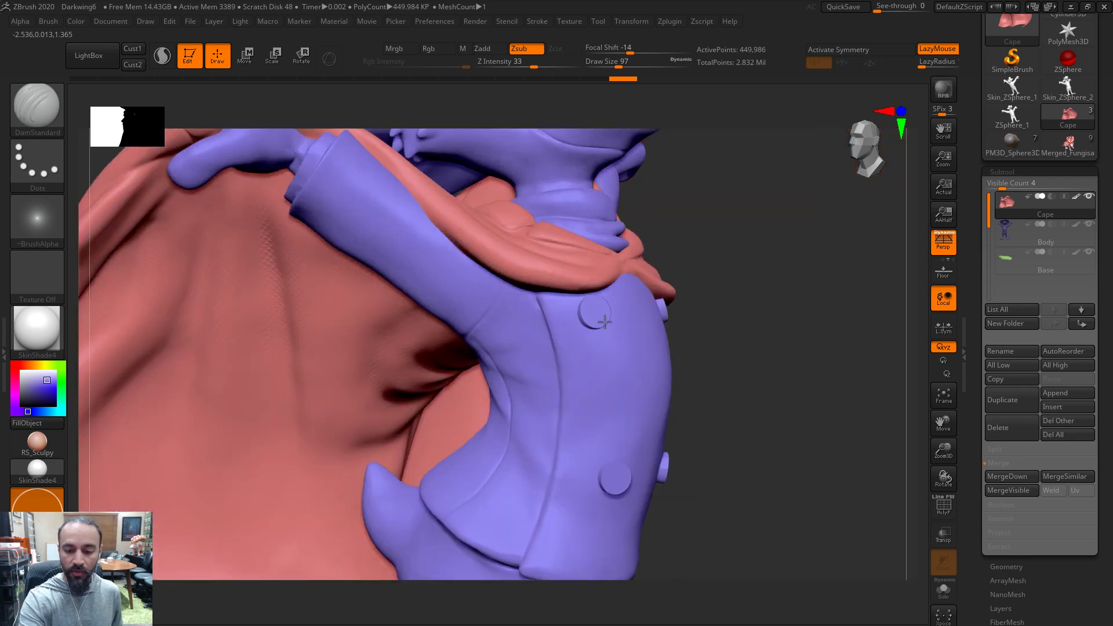
{"action": "left_click_drag", "start_coordinate": [521, 294], "coordinate": [517, 291]}
{"action": "left_click_drag", "start_coordinate": [409, 200], "coordinate": [444, 241]}
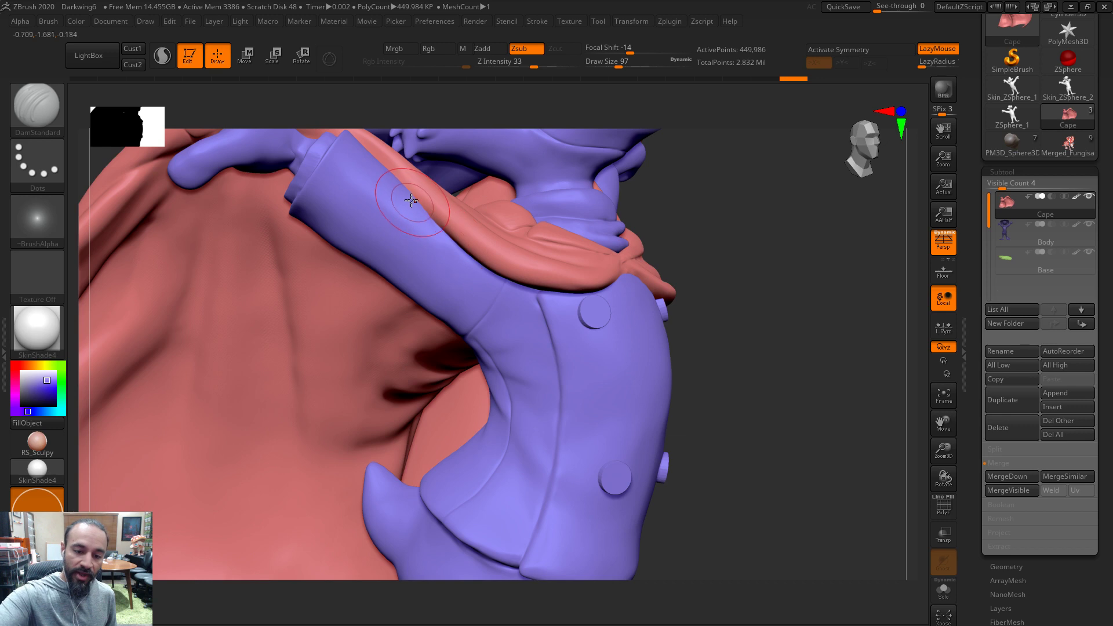
{"action": "mouse_move", "coordinate": [408, 200]}
{"action": "left_mouse_down"}
{"action": "mouse_move", "coordinate": [434, 237]}
{"action": "mouse_move", "coordinate": [604, 333]}
{"action": "mouse_move", "coordinate": [629, 291]}
{"action": "left_mouse_up"}
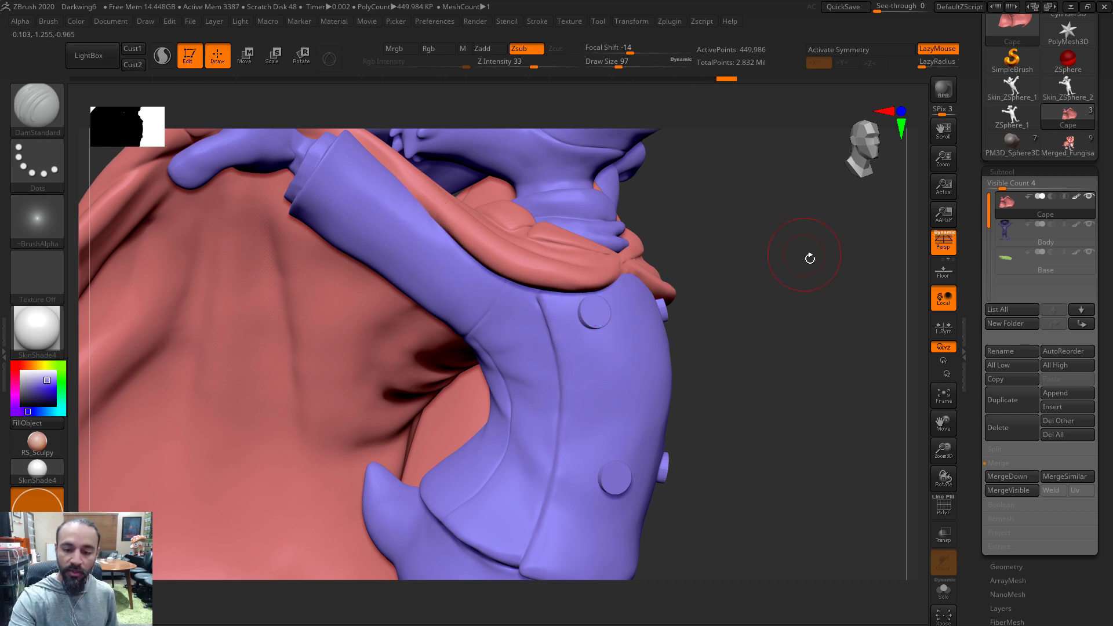
Make the body the active subtool and crease the coat's armhole seam under the arm with DamStandard at draw size 68
{"action": "key", "text": "f"}
{"action": "left_click_drag", "start_coordinate": [758, 321], "coordinate": [820, 306]}
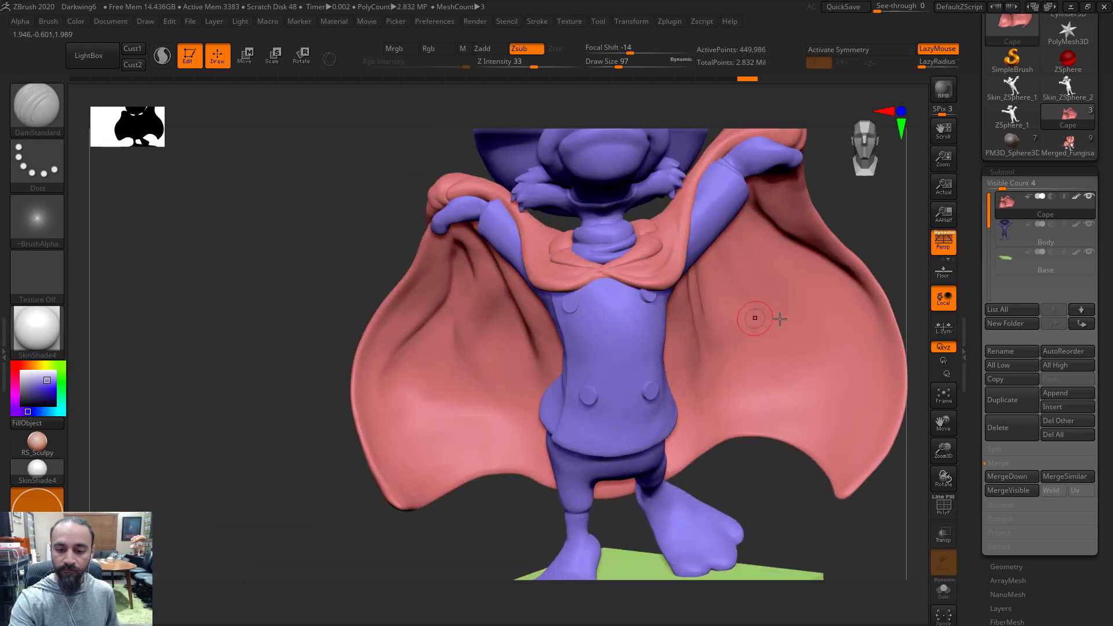
{"action": "left_click_drag", "start_coordinate": [874, 223], "coordinate": [495, 399]}
{"action": "mouse_move", "coordinate": [685, 360]}
{"action": "left_mouse_down"}
{"action": "mouse_move", "coordinate": [728, 326]}
{"action": "mouse_move", "coordinate": [721, 330]}
{"action": "mouse_move", "coordinate": [755, 360]}
{"action": "left_mouse_up"}
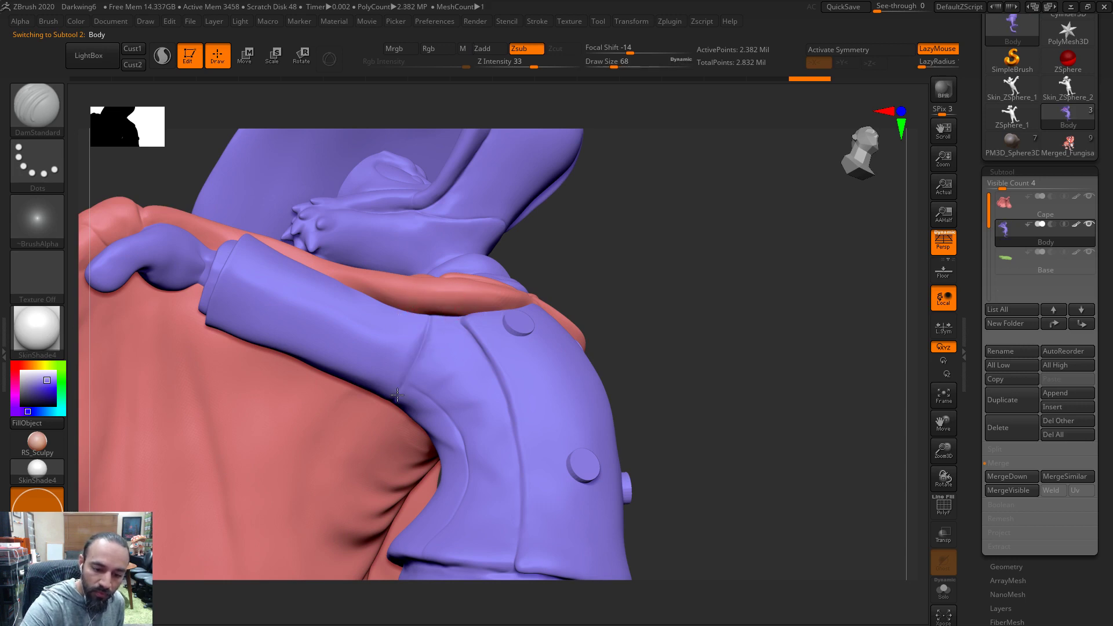
{"action": "left_click_drag", "start_coordinate": [656, 212], "coordinate": [400, 389]}
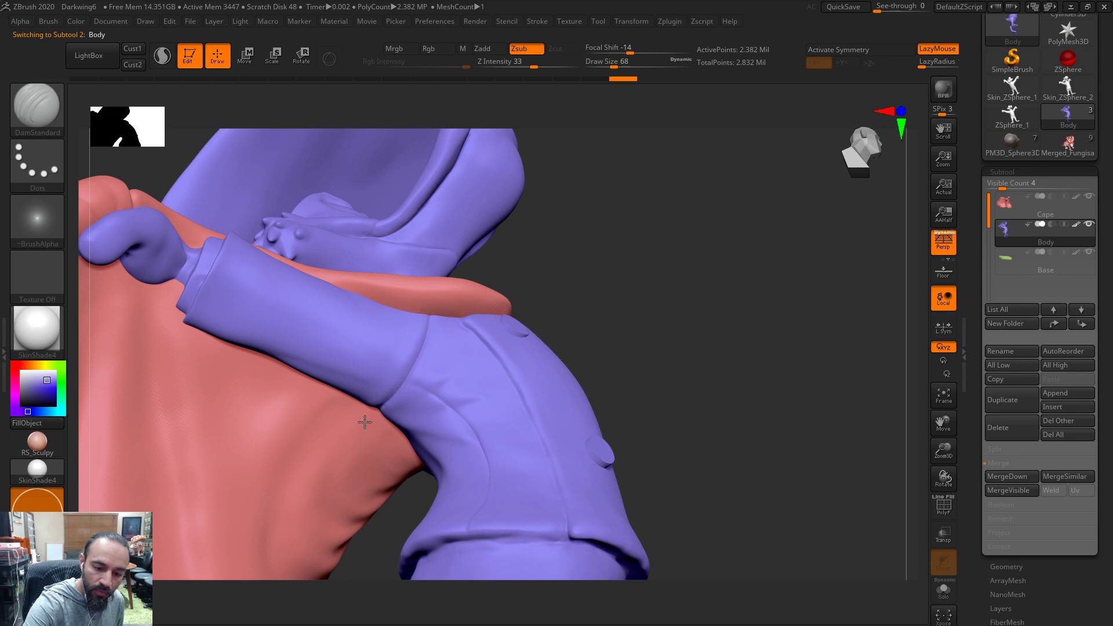
Reduce the draw size to 51 and carve the coat's armhole and side seams on the figure's right side
{"action": "left_click_drag", "start_coordinate": [637, 248], "coordinate": [586, 250]}
{"action": "mouse_move", "coordinate": [627, 281]}
{"action": "left_mouse_down"}
{"action": "mouse_move", "coordinate": [609, 278]}
{"action": "mouse_move", "coordinate": [638, 308]}
{"action": "mouse_move", "coordinate": [658, 303]}
{"action": "mouse_move", "coordinate": [649, 307]}
{"action": "left_mouse_up"}
{"action": "key", "text": "bracketleft"}
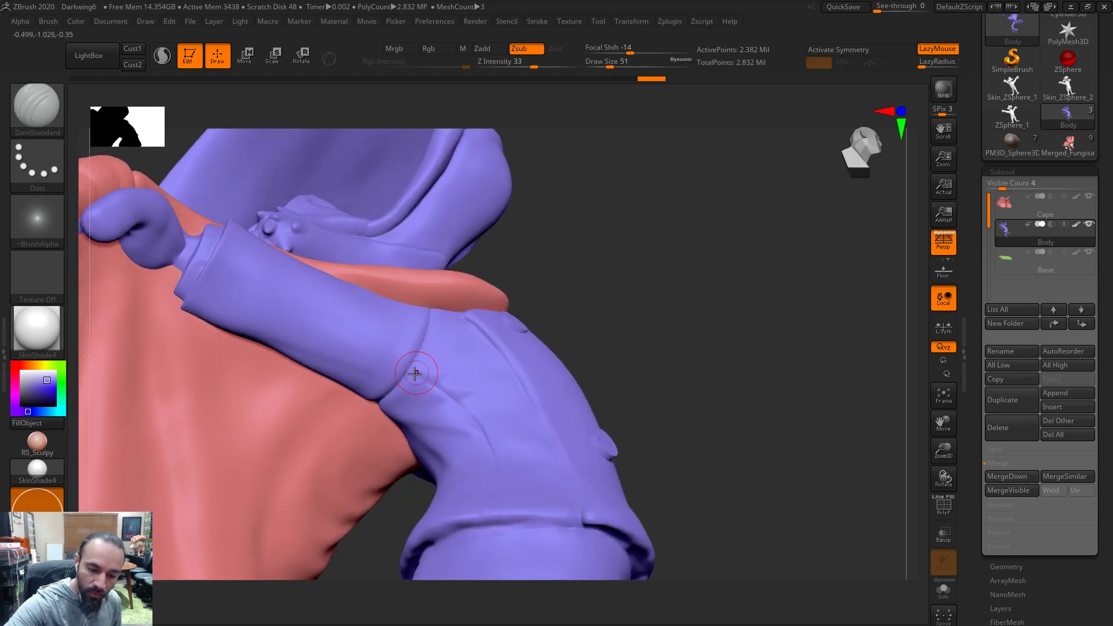
{"action": "left_click_drag", "start_coordinate": [609, 261], "coordinate": [621, 289]}
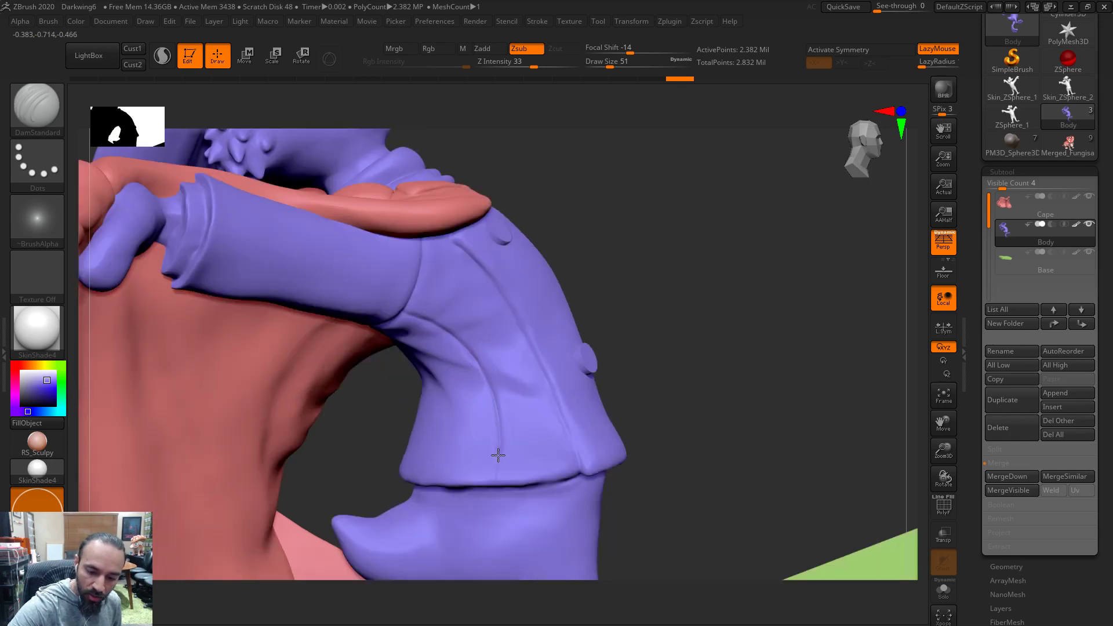
Carve the armhole and side seams on the figure's left side of the coat with the same DamStandard brush
{"action": "left_click_drag", "start_coordinate": [661, 286], "coordinate": [564, 196]}
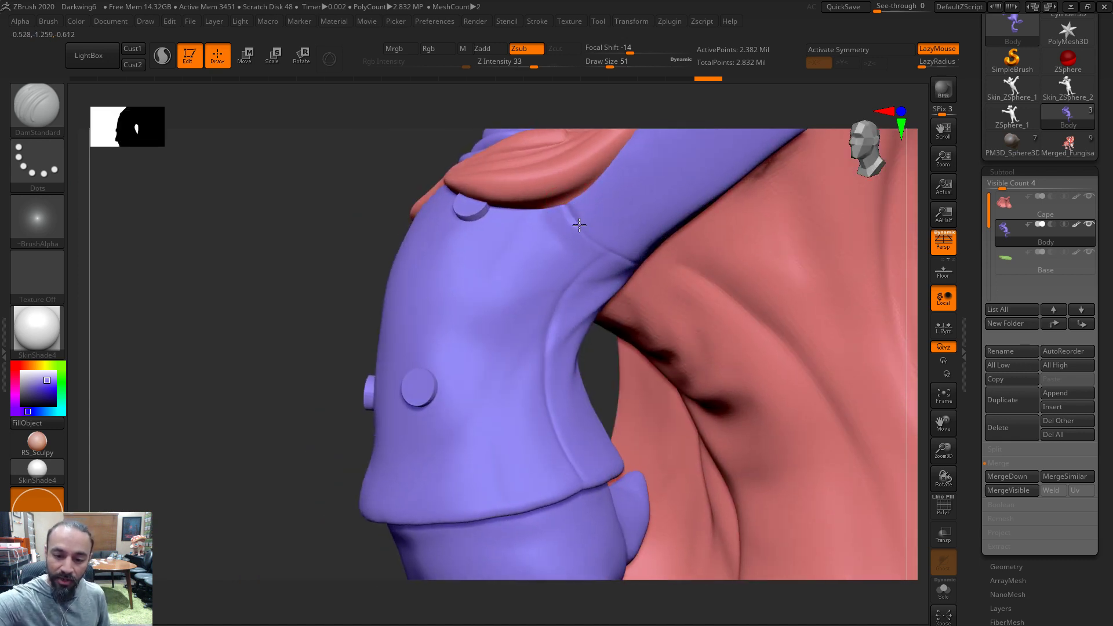
{"action": "left_click_drag", "start_coordinate": [924, 249], "coordinate": [628, 255]}
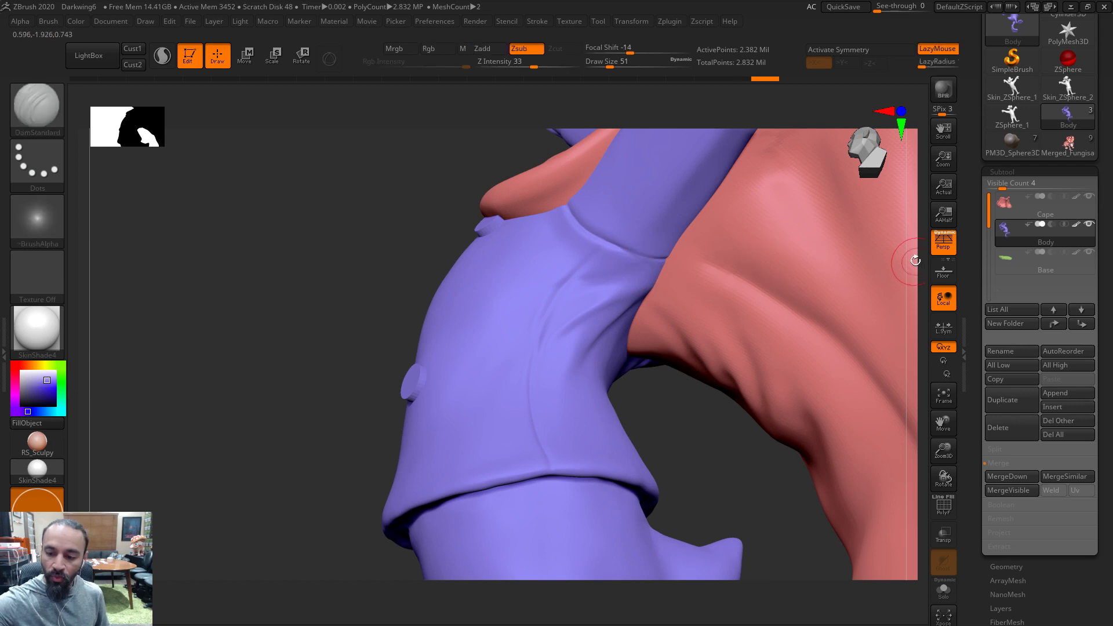
{"action": "left_click_drag", "start_coordinate": [711, 241], "coordinate": [608, 246]}
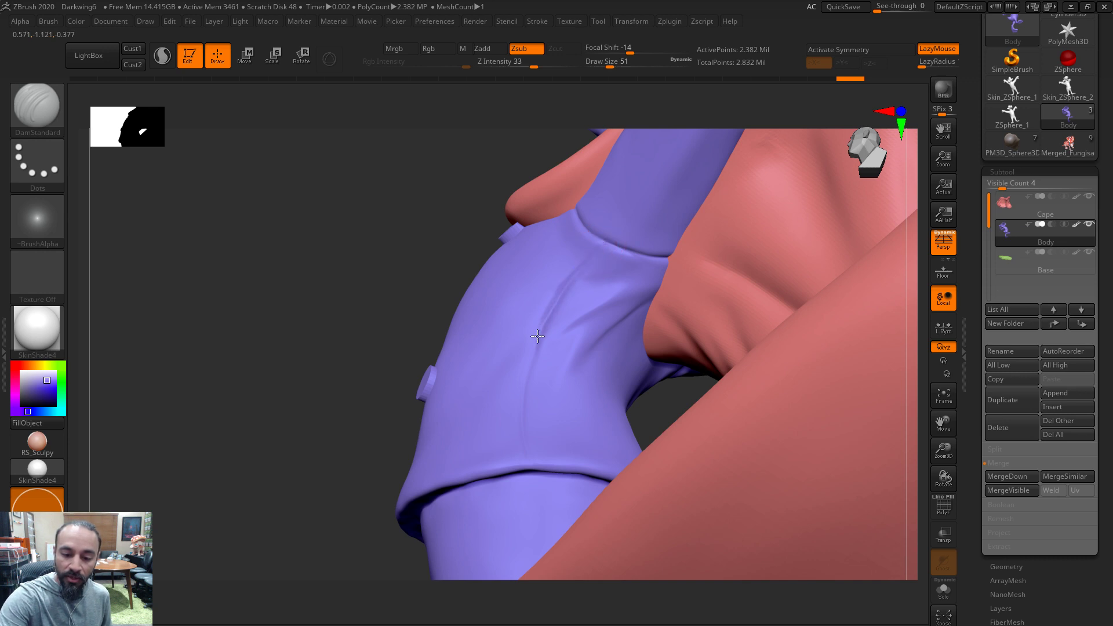
Set the draw size to 68 and deepen the crease beneath the coat's front hem
{"action": "left_click_drag", "start_coordinate": [325, 393], "coordinate": [897, 390]}
{"action": "left_click_drag", "start_coordinate": [899, 348], "coordinate": [888, 323]}
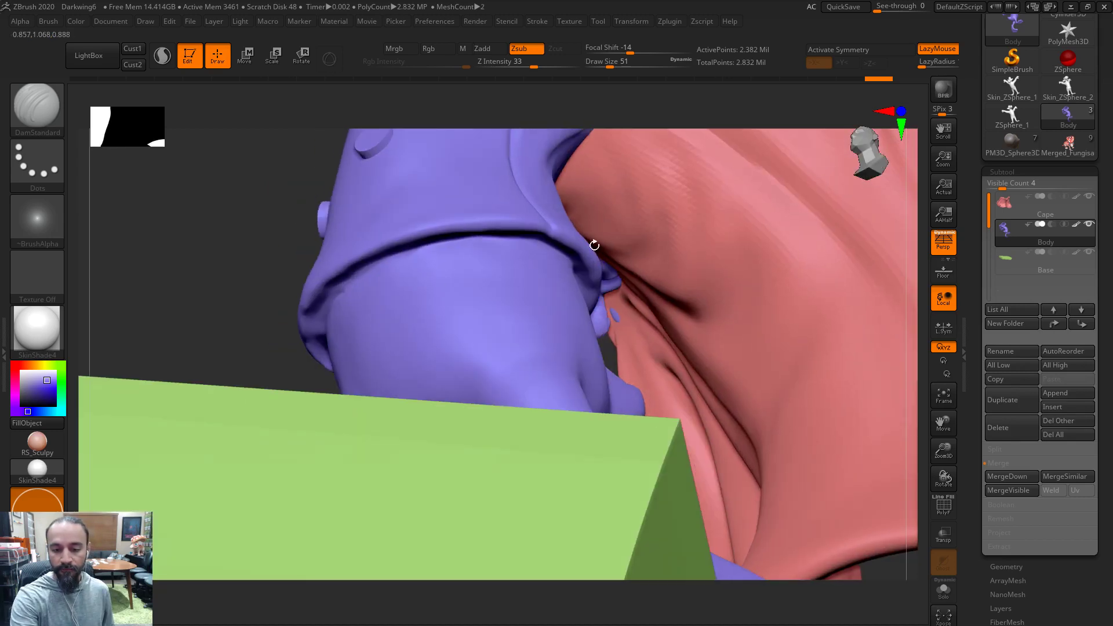
{"action": "left_click_drag", "start_coordinate": [625, 249], "coordinate": [630, 248]}
{"action": "key", "text": "s"}
{"action": "left_click_drag", "start_coordinate": [515, 242], "coordinate": [519, 242]}
{"action": "left_click_drag", "start_coordinate": [376, 258], "coordinate": [357, 271]}
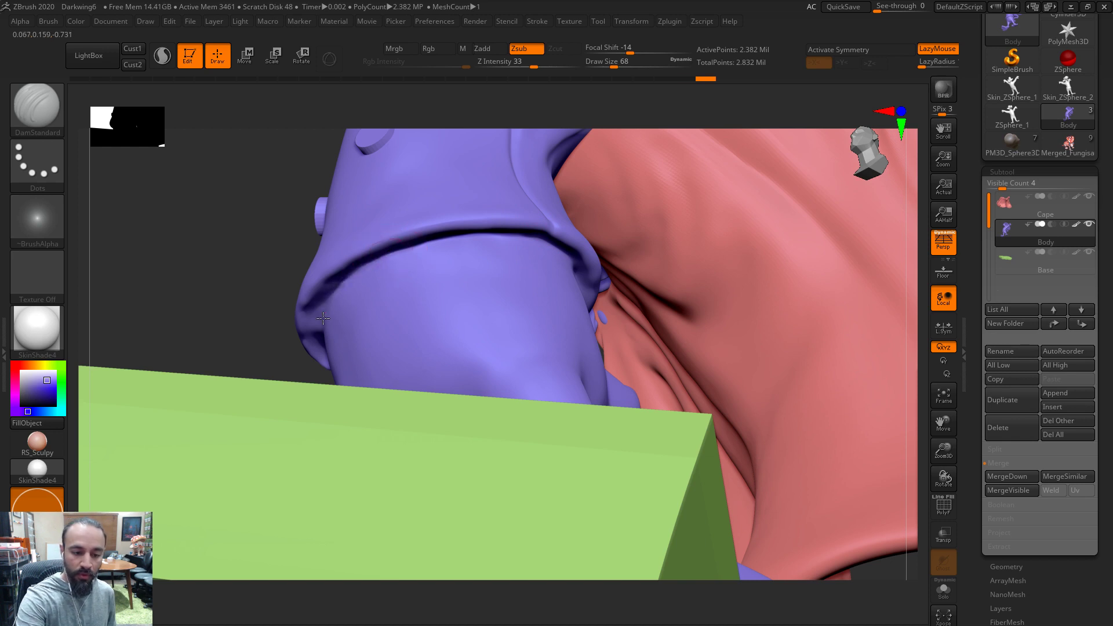
{"action": "left_click_drag", "start_coordinate": [261, 268], "coordinate": [285, 273]}
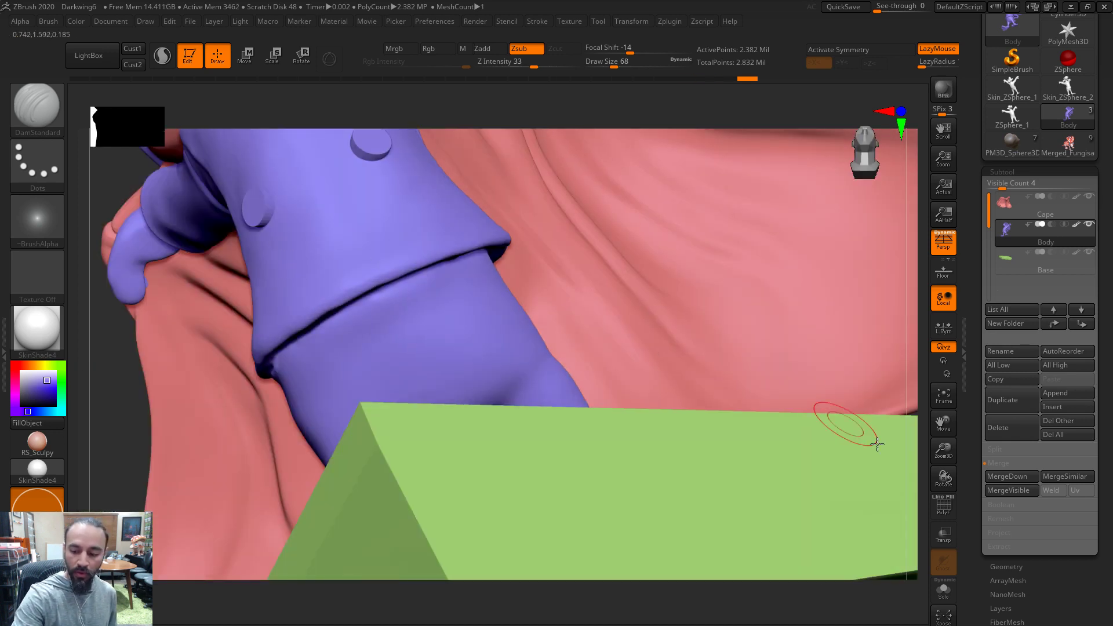
Show only the body with Solo and deepen the crease under the coat's front hem down to its corner
{"action": "left_click", "coordinate": [944, 590]}
{"action": "left_click_drag", "start_coordinate": [798, 287], "coordinate": [383, 293]}
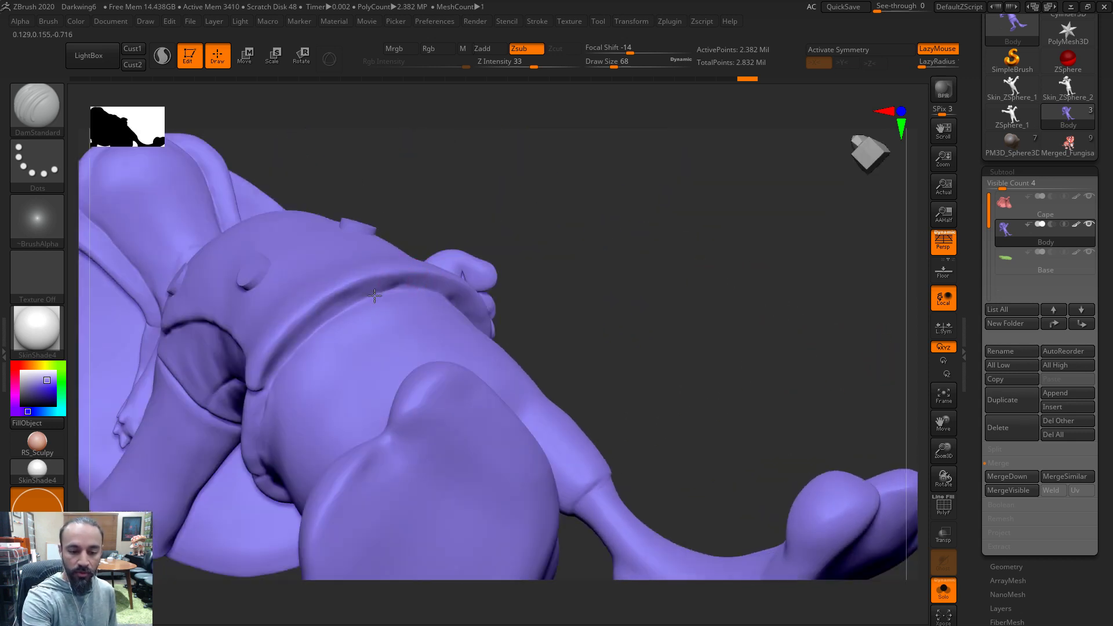
{"action": "left_click_drag", "start_coordinate": [284, 361], "coordinate": [274, 381]}
Carve the crease under the coat's side hem from the front flap around the hip toward the tail
{"action": "left_click_drag", "start_coordinate": [724, 182], "coordinate": [442, 335]}
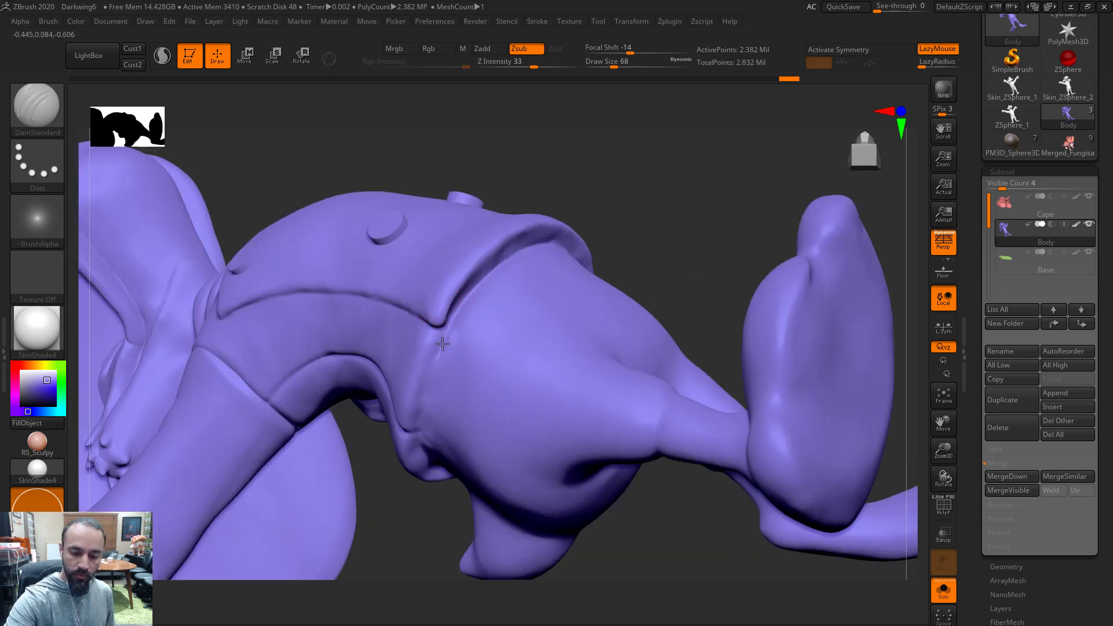
{"action": "left_click_drag", "start_coordinate": [686, 140], "coordinate": [427, 363]}
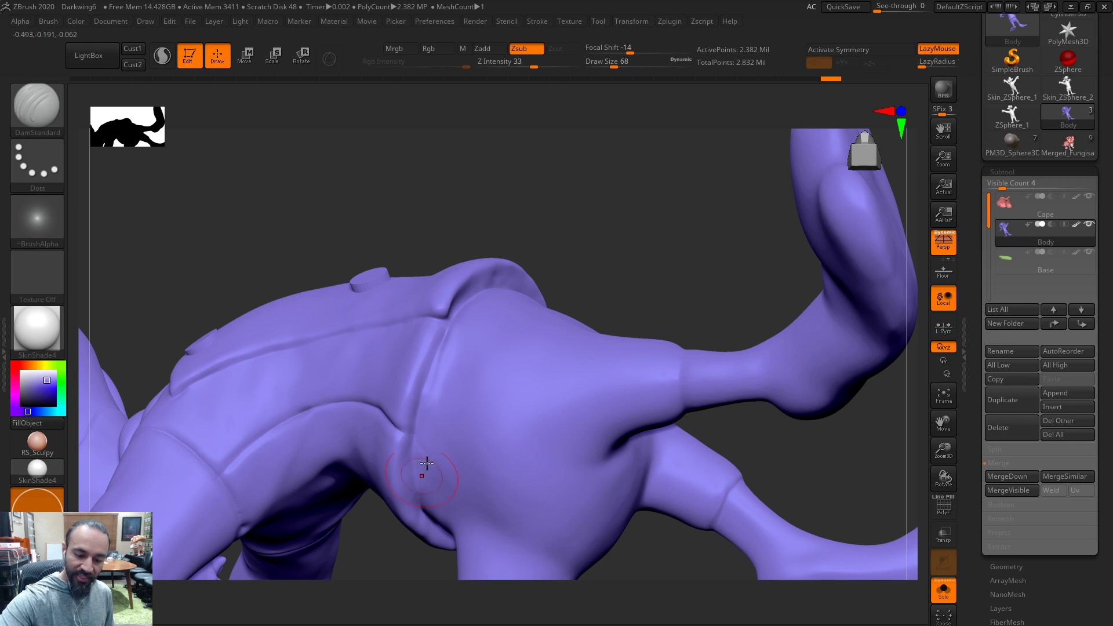
{"action": "left_click_drag", "start_coordinate": [609, 189], "coordinate": [597, 209]}
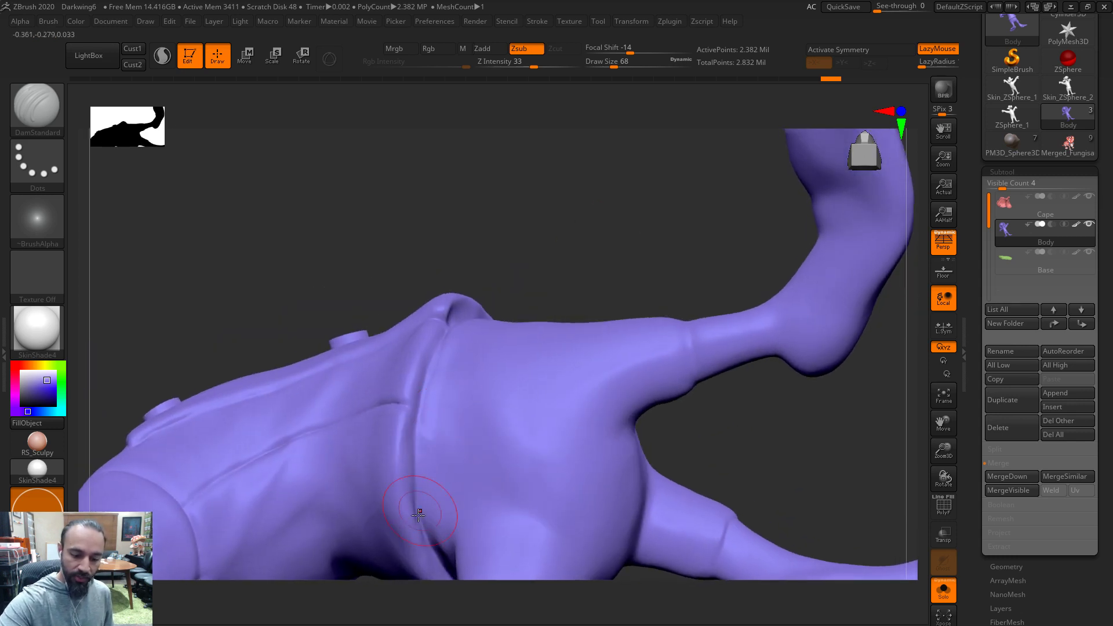
{"action": "left_click_drag", "start_coordinate": [548, 160], "coordinate": [566, 149]}
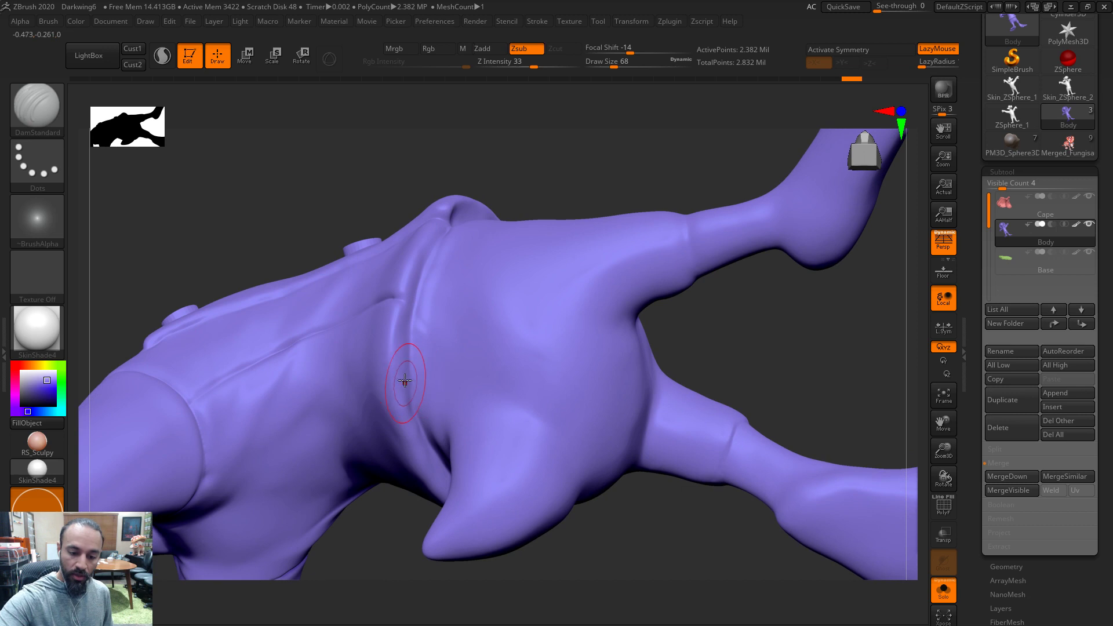
{"action": "left_click_drag", "start_coordinate": [423, 424], "coordinate": [411, 369]}
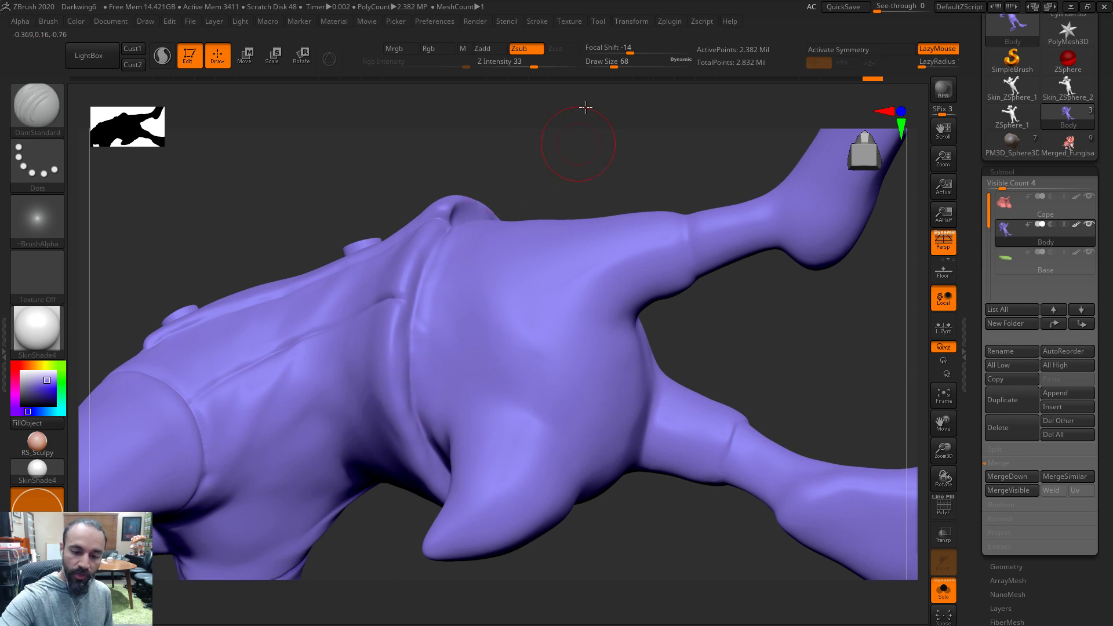
Deepen the crease beneath the coat's back hem around the tail on the isolated body, and turn Solo off
{"action": "left_click_drag", "start_coordinate": [584, 120], "coordinate": [661, 293]}
{"action": "left_click_drag", "start_coordinate": [728, 363], "coordinate": [721, 349]}
{"action": "left_click_drag", "start_coordinate": [568, 119], "coordinate": [622, 516]}
{"action": "left_click_drag", "start_coordinate": [537, 429], "coordinate": [399, 337]}
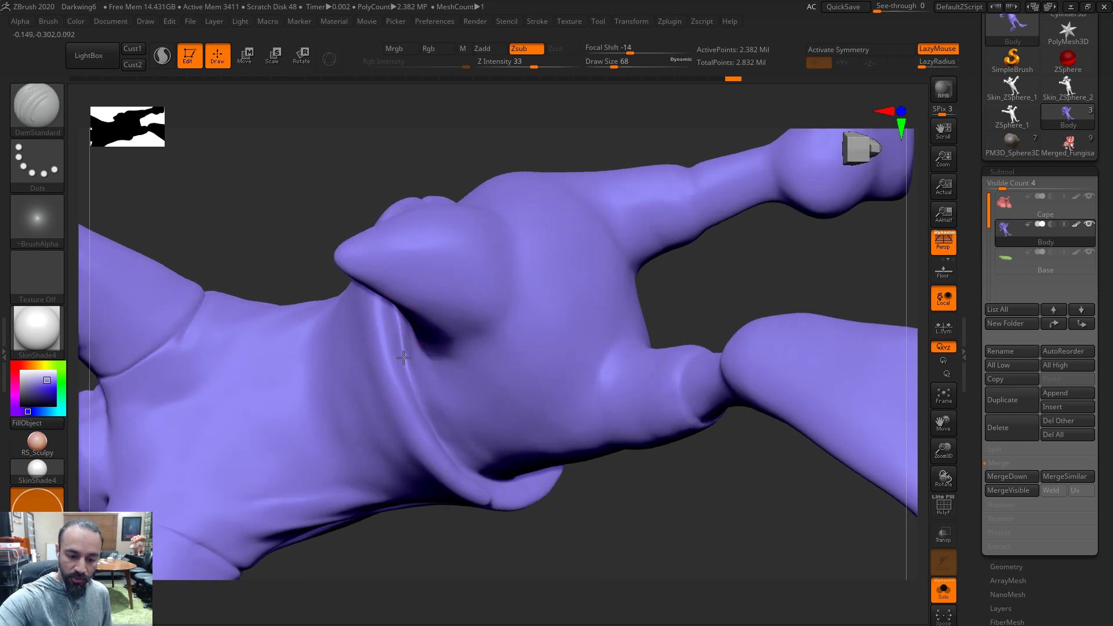
{"action": "left_click_drag", "start_coordinate": [576, 518], "coordinate": [437, 432]}
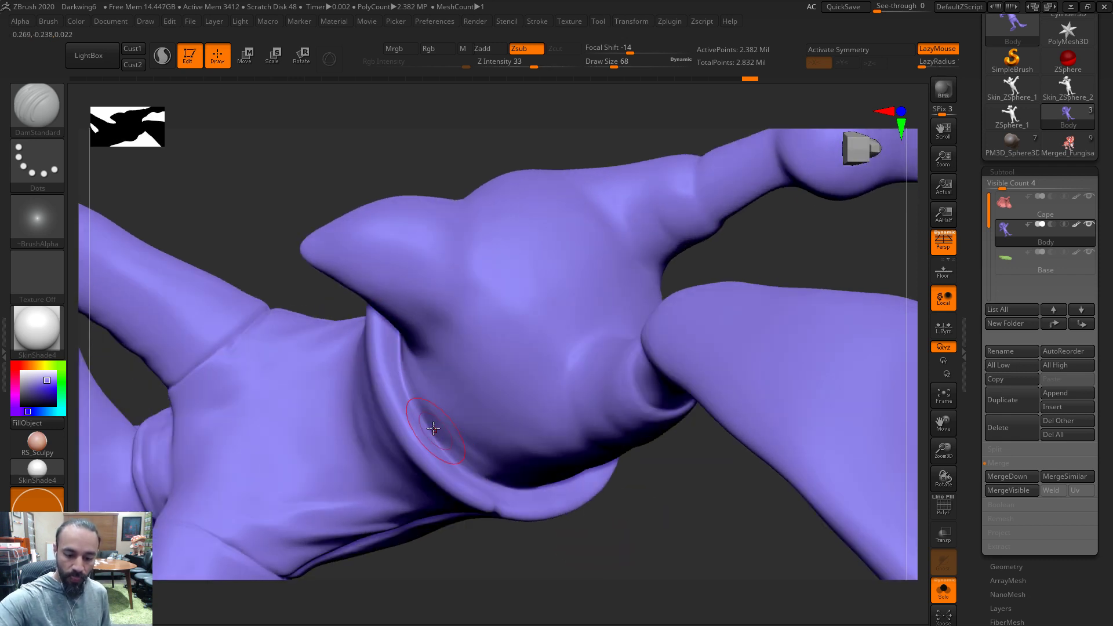
{"action": "left_click_drag", "start_coordinate": [492, 483], "coordinate": [496, 487]}
{"action": "mouse_move", "coordinate": [625, 512]}
{"action": "left_mouse_down", "text": "alt"}
{"action": "mouse_move", "coordinate": [592, 514]}
{"action": "mouse_move", "coordinate": [698, 367]}
{"action": "left_mouse_up", "text": "alt"}
{"action": "left_click_drag", "start_coordinate": [726, 428], "coordinate": [709, 485]}
{"action": "mouse_move", "coordinate": [632, 513]}
{"action": "left_mouse_down"}
{"action": "mouse_move", "coordinate": [661, 433]}
{"action": "mouse_move", "coordinate": [414, 371]}
{"action": "left_mouse_up"}
{"action": "left_click_drag", "start_coordinate": [556, 426], "coordinate": [422, 348]}
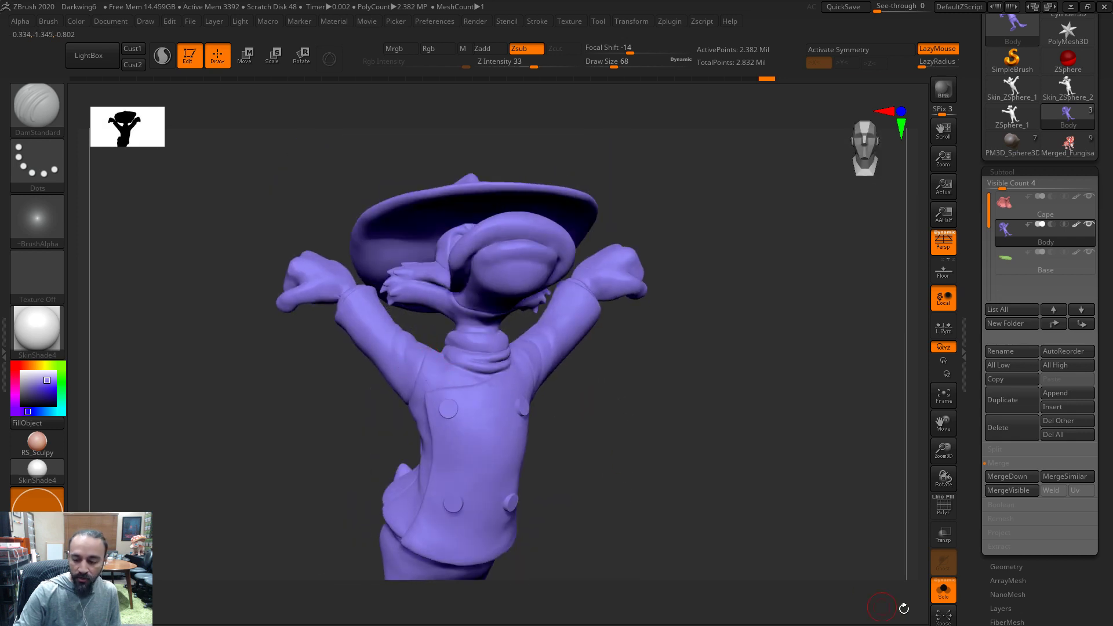
{"action": "left_click", "coordinate": [944, 589]}
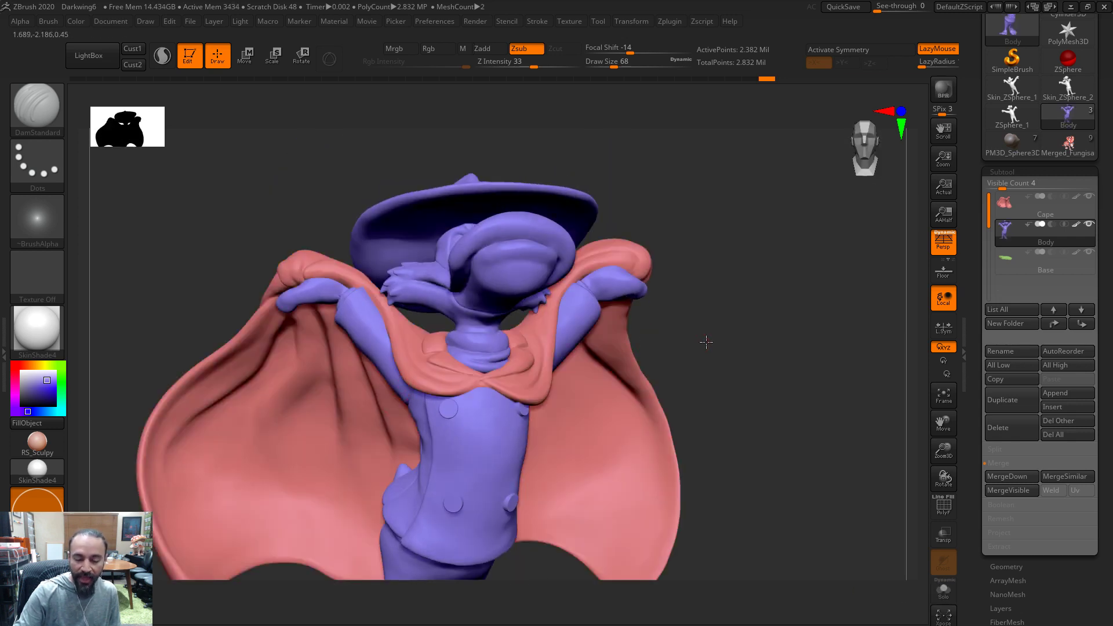
{"action": "left_click_drag", "start_coordinate": [704, 342], "coordinate": [420, 325]}
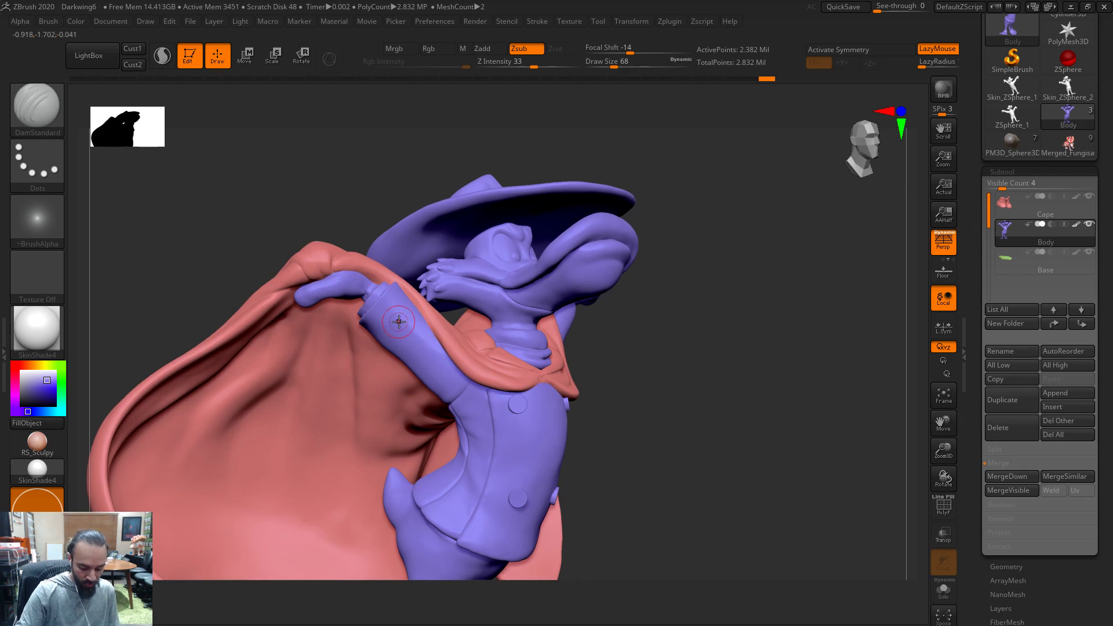
Switch to the Standard brush at draw size 192 and choose magenta as the paint colour
{"action": "key", "text": "b"}
{"action": "key", "text": "s"}
{"action": "key", "text": "t"}
{"action": "key", "text": "s"}
{"action": "left_click_drag", "start_coordinate": [508, 274], "coordinate": [521, 274]}
{"action": "left_click_drag", "start_coordinate": [11, 381], "coordinate": [15, 392]}
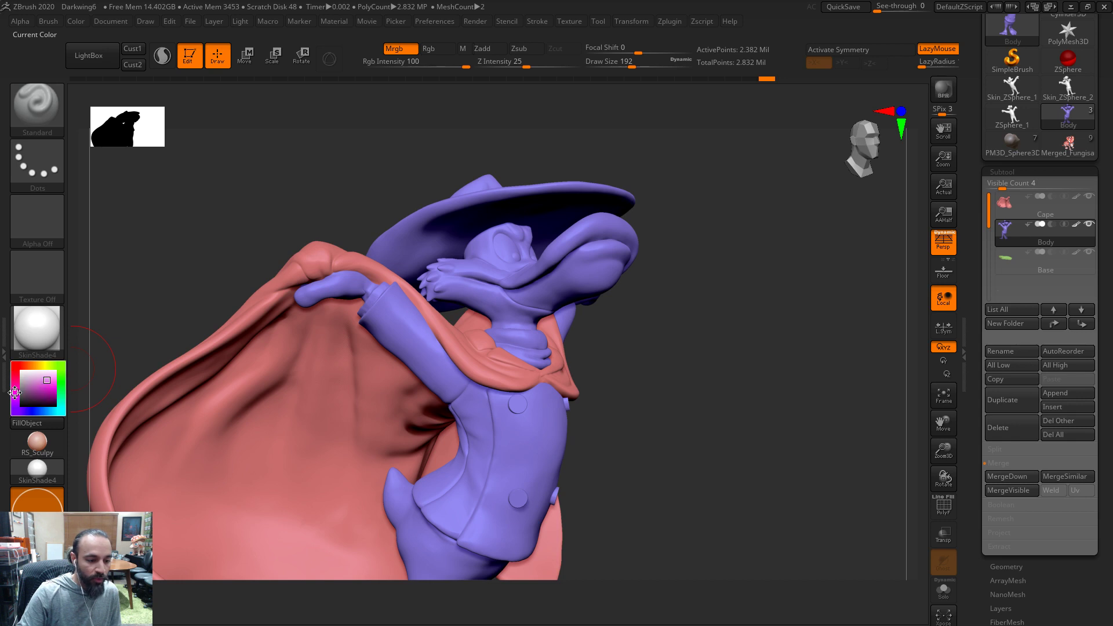
{"action": "left_click", "coordinate": [51, 386]}
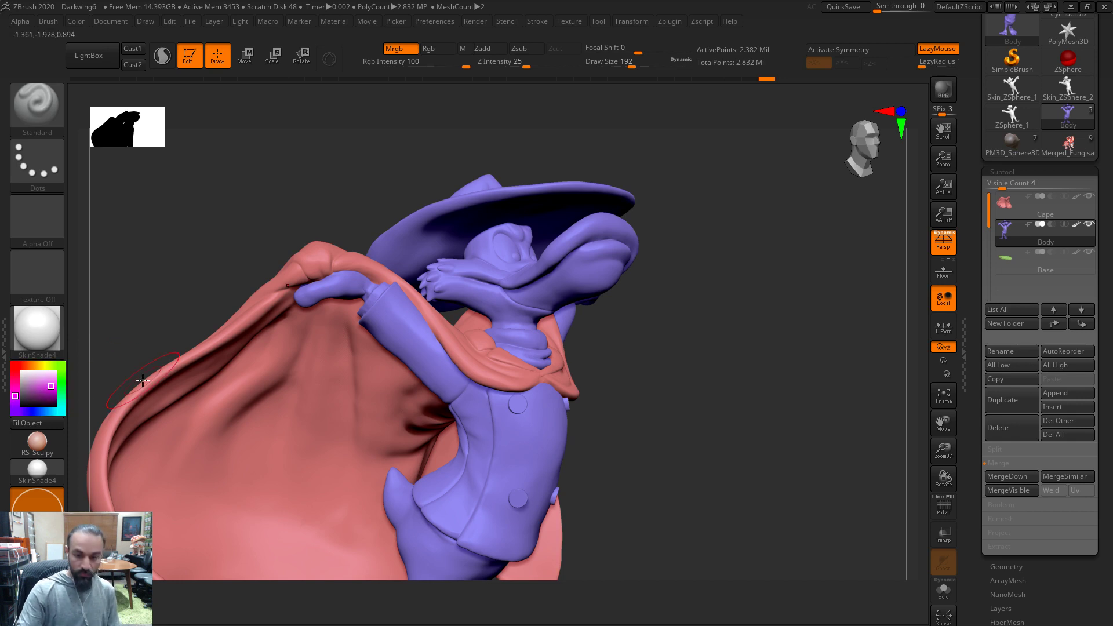
Set the draw size to 239 and paint the face and the hat magenta from the front and side
{"action": "key", "text": "s"}
{"action": "mouse_move", "coordinate": [554, 283]}
{"action": "left_mouse_down"}
{"action": "mouse_move", "coordinate": [573, 272]}
{"action": "mouse_move", "coordinate": [580, 244]}
{"action": "mouse_move", "coordinate": [498, 279]}
{"action": "mouse_move", "coordinate": [423, 249]}
{"action": "mouse_move", "coordinate": [489, 199]}
{"action": "left_mouse_up"}
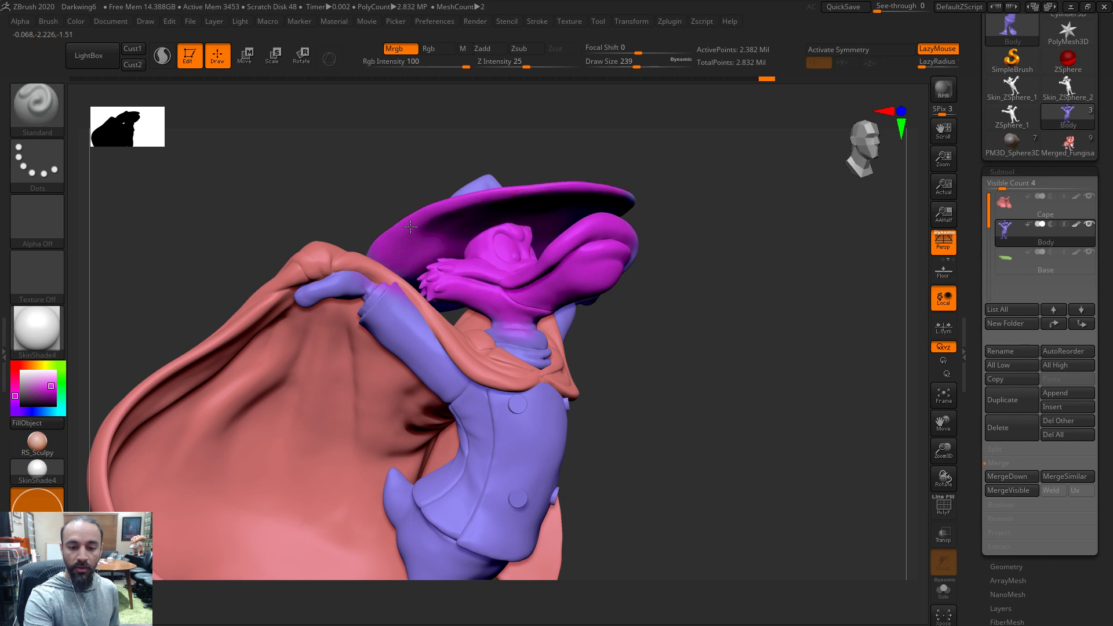
{"action": "mouse_move", "coordinate": [777, 258]}
{"action": "left_mouse_down"}
{"action": "mouse_move", "coordinate": [324, 272]}
{"action": "mouse_move", "coordinate": [359, 203]}
{"action": "left_mouse_up"}
Isolate the body with Solo and paint the back of the head, the hat brim and the neck scarf magenta
{"action": "left_click", "coordinate": [943, 590]}
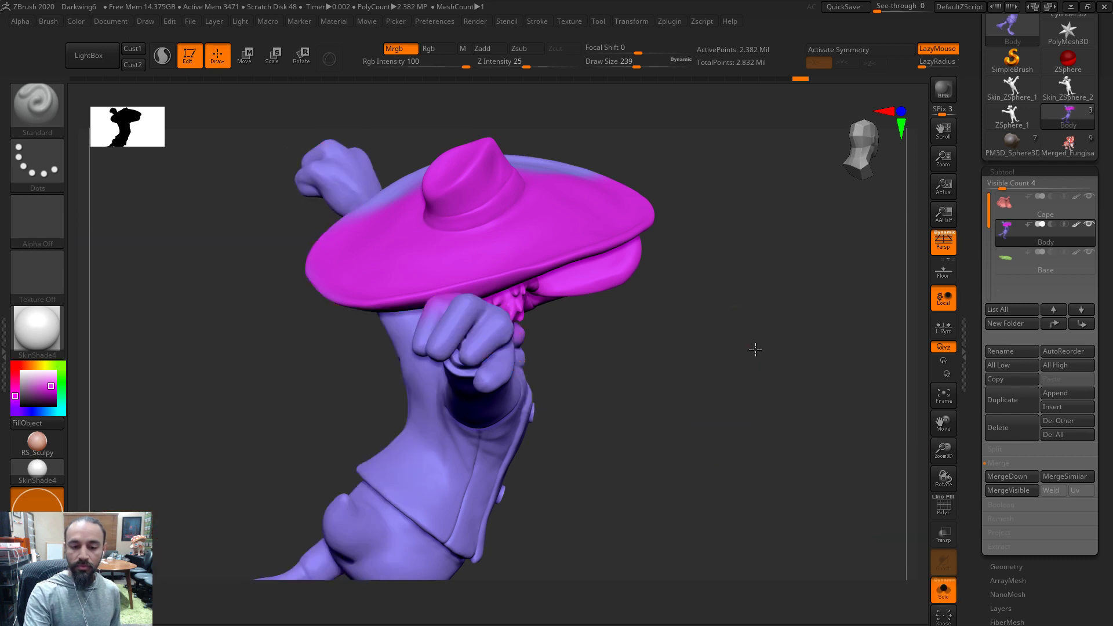
{"action": "left_click_drag", "start_coordinate": [753, 348], "coordinate": [550, 261]}
{"action": "left_click_drag", "start_coordinate": [444, 288], "coordinate": [438, 224]}
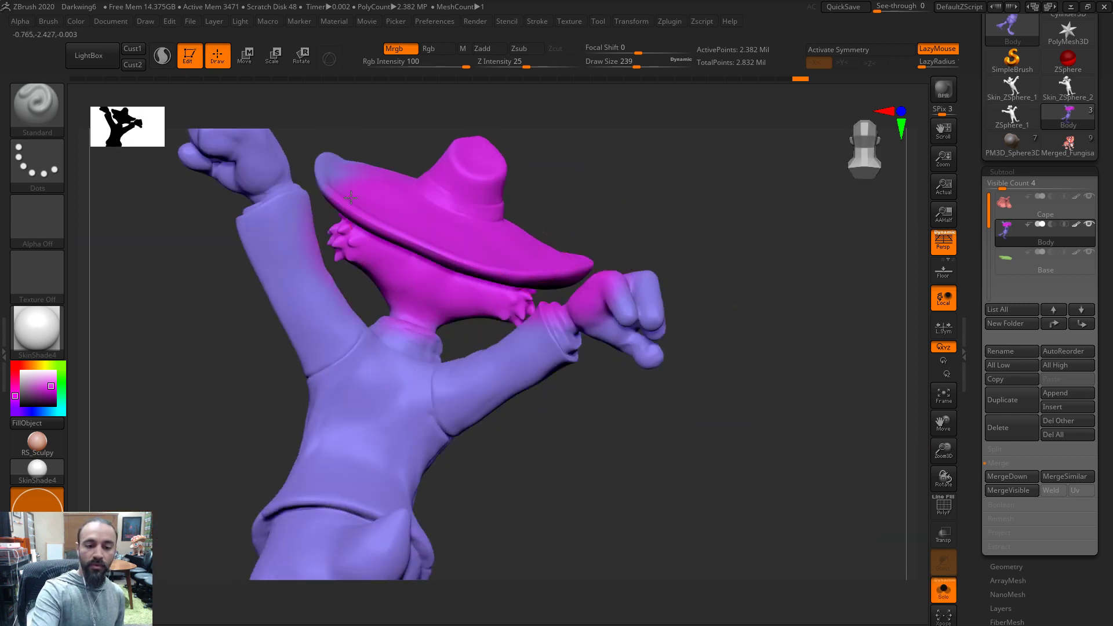
{"action": "left_click_drag", "start_coordinate": [349, 227], "coordinate": [347, 152]}
{"action": "left_click_drag", "start_coordinate": [694, 204], "coordinate": [771, 219]}
{"action": "left_click_drag", "start_coordinate": [693, 344], "coordinate": [697, 353]}
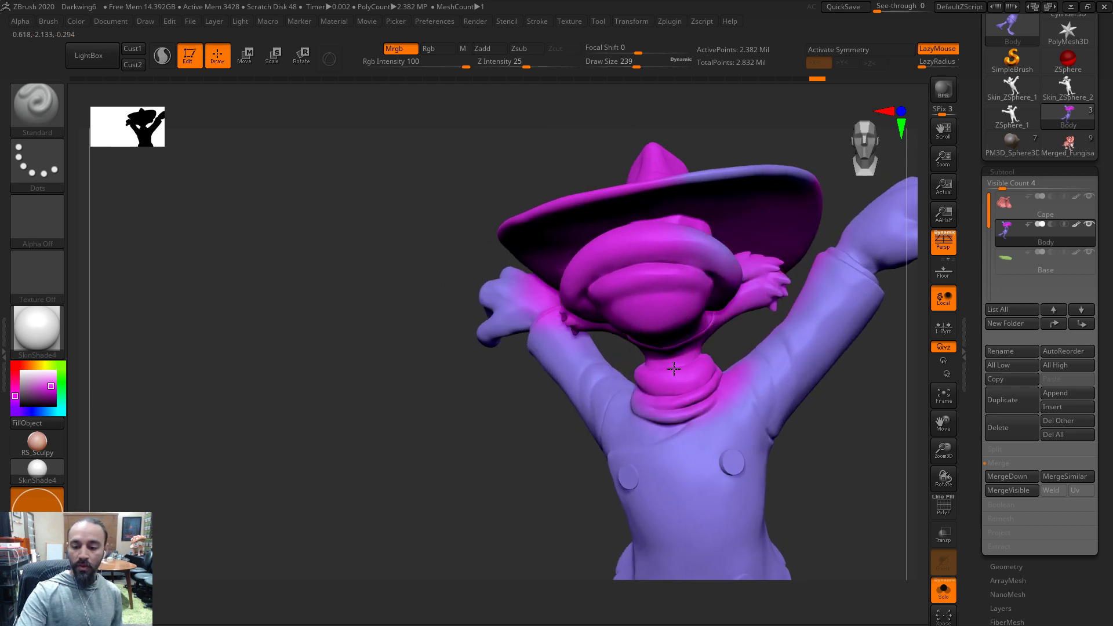
Reduce the draw size to 197 and paint the remaining hat brim and cheek feathers magenta
{"action": "left_click_drag", "start_coordinate": [708, 224], "coordinate": [386, 355]}
{"action": "left_click_drag", "start_coordinate": [610, 145], "coordinate": [329, 296]}
{"action": "left_click_drag", "start_coordinate": [755, 387], "coordinate": [525, 437]}
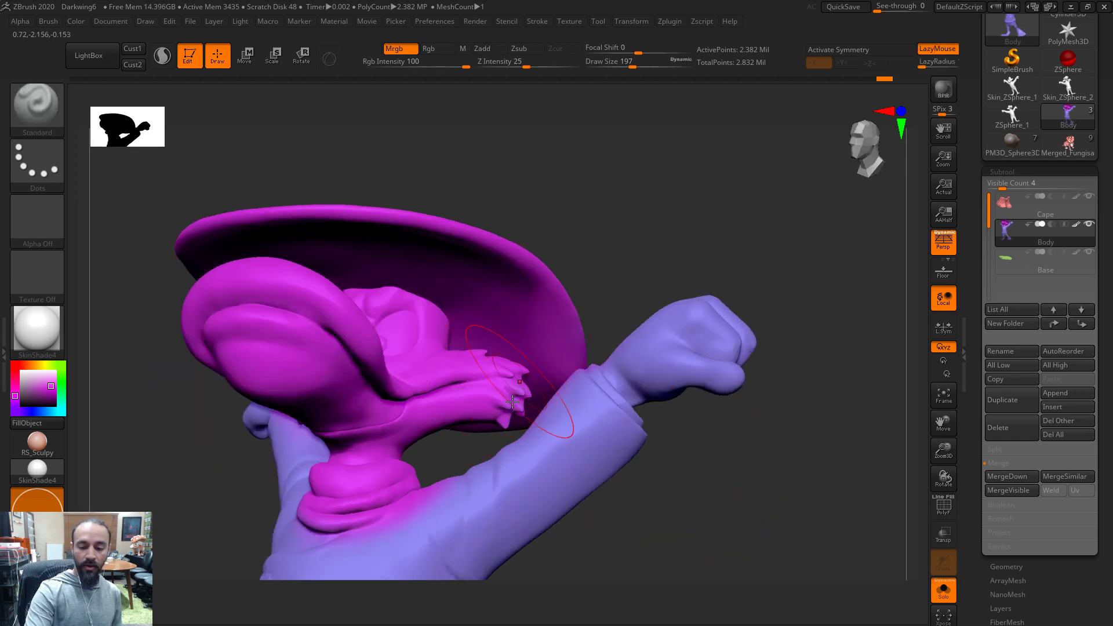
{"action": "left_click_drag", "start_coordinate": [613, 416], "coordinate": [301, 399]}
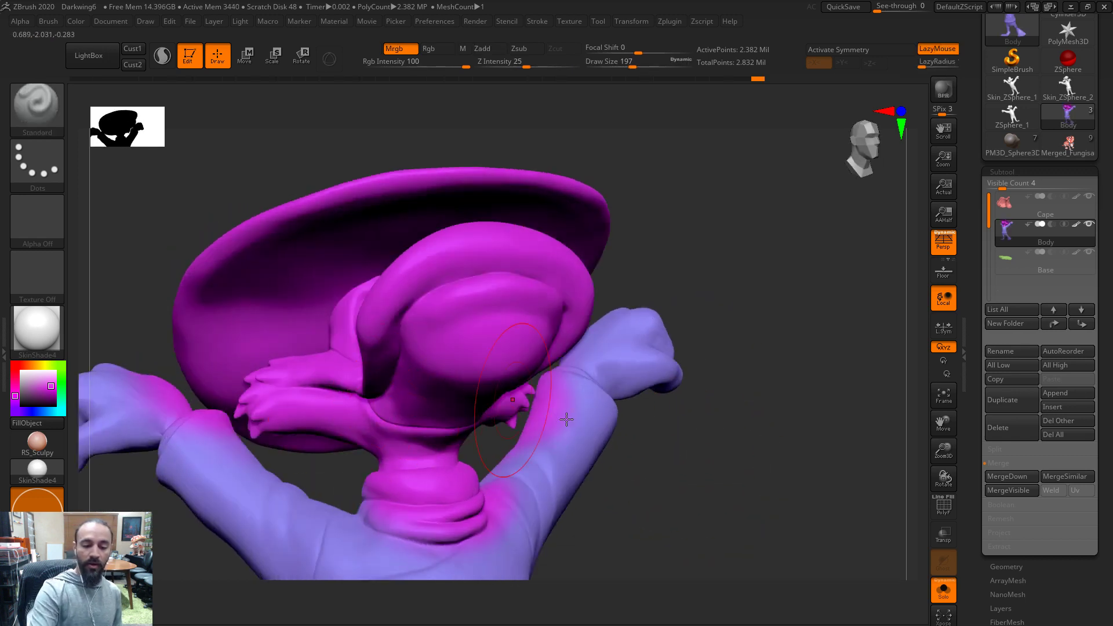
{"action": "left_click_drag", "start_coordinate": [709, 492], "coordinate": [409, 458], "text": "alt"}
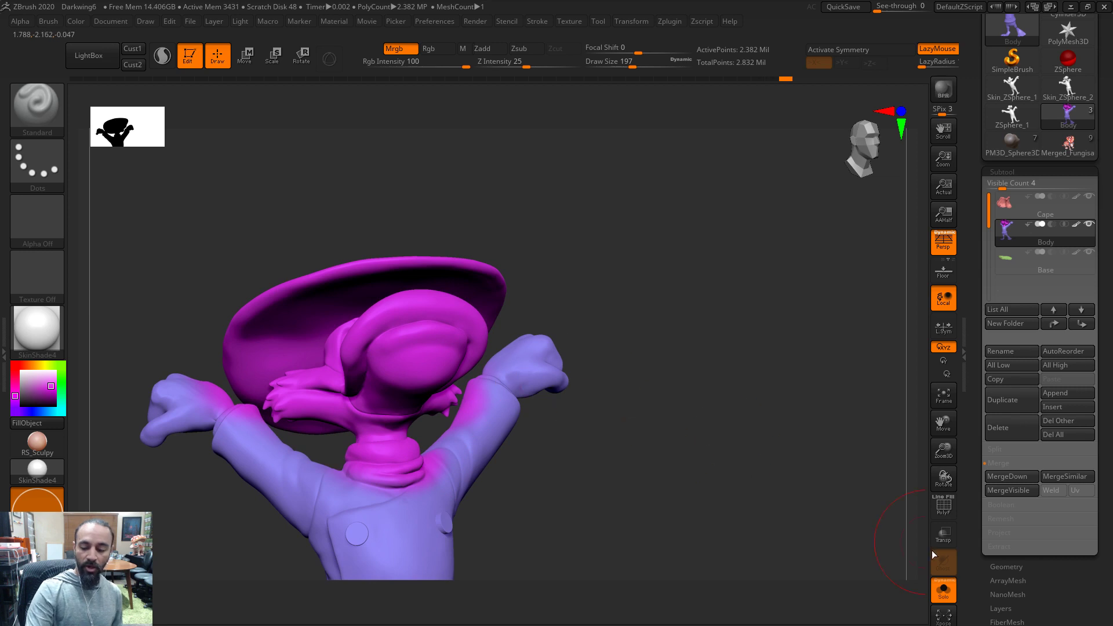
Turn Solo off and examine the whole caped figure from the front and both sides
{"action": "left_click", "coordinate": [943, 589]}
{"action": "left_click_drag", "start_coordinate": [661, 388], "coordinate": [691, 235]}
{"action": "key", "text": "f"}
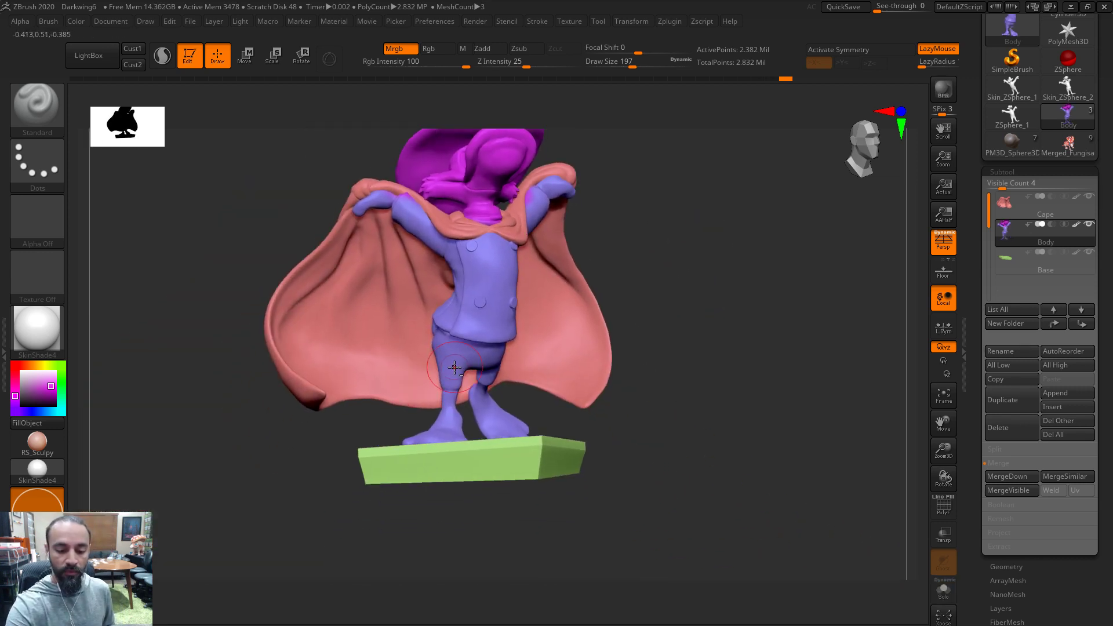
{"action": "mouse_move", "coordinate": [672, 255]}
{"action": "left_mouse_down"}
{"action": "mouse_move", "coordinate": [713, 251]}
{"action": "mouse_move", "coordinate": [684, 255]}
{"action": "left_mouse_up"}
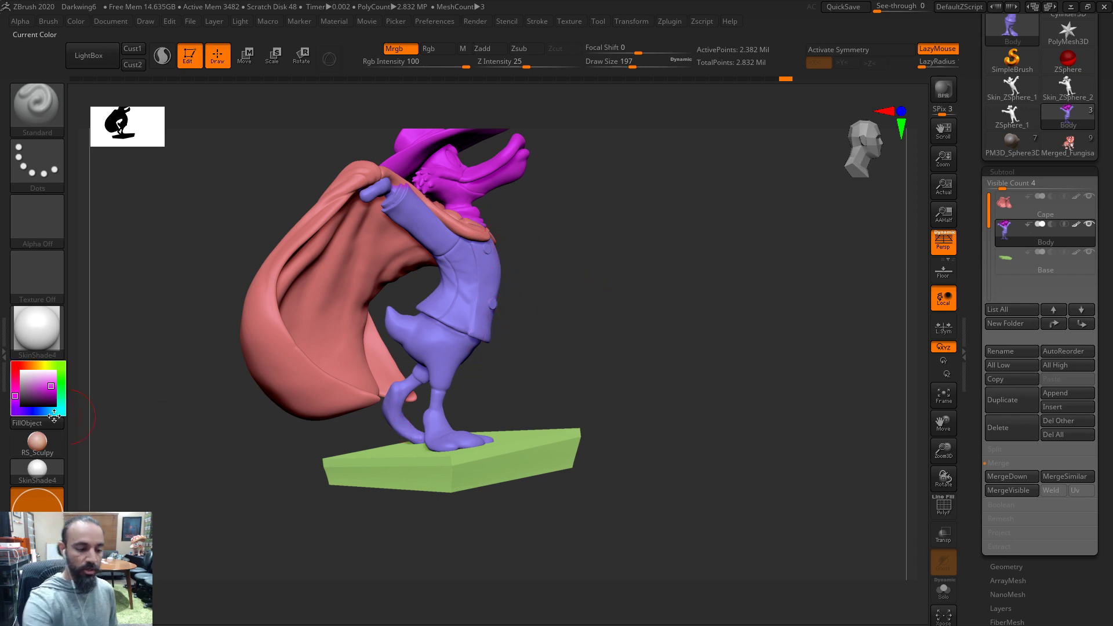
{"action": "left_click_drag", "start_coordinate": [602, 281], "coordinate": [632, 316]}
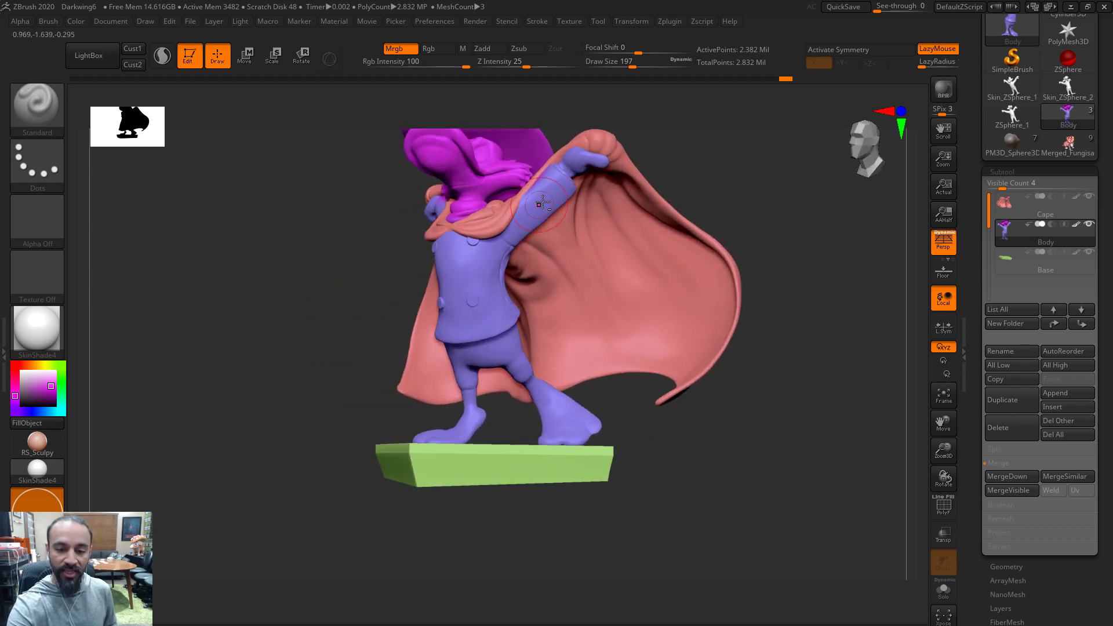
{"action": "left_click_drag", "start_coordinate": [717, 197], "coordinate": [543, 244]}
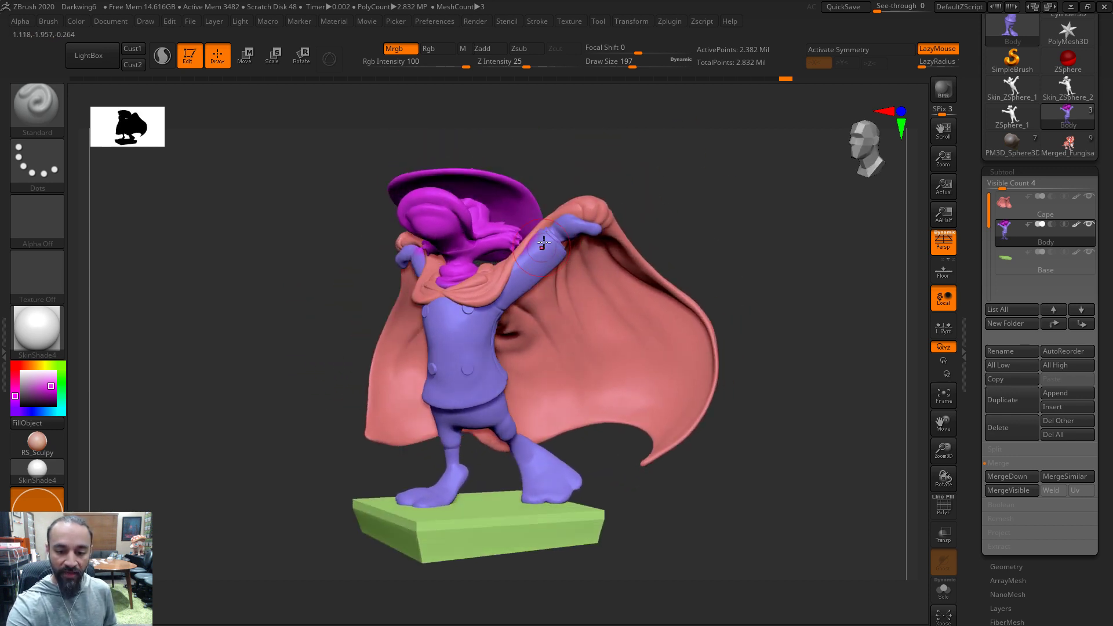
Select the Cape subtool, view it alone with Solo and bring the other subtools back
{"action": "left_click", "coordinate": [509, 273], "text": "alt"}
{"action": "key", "text": "f"}
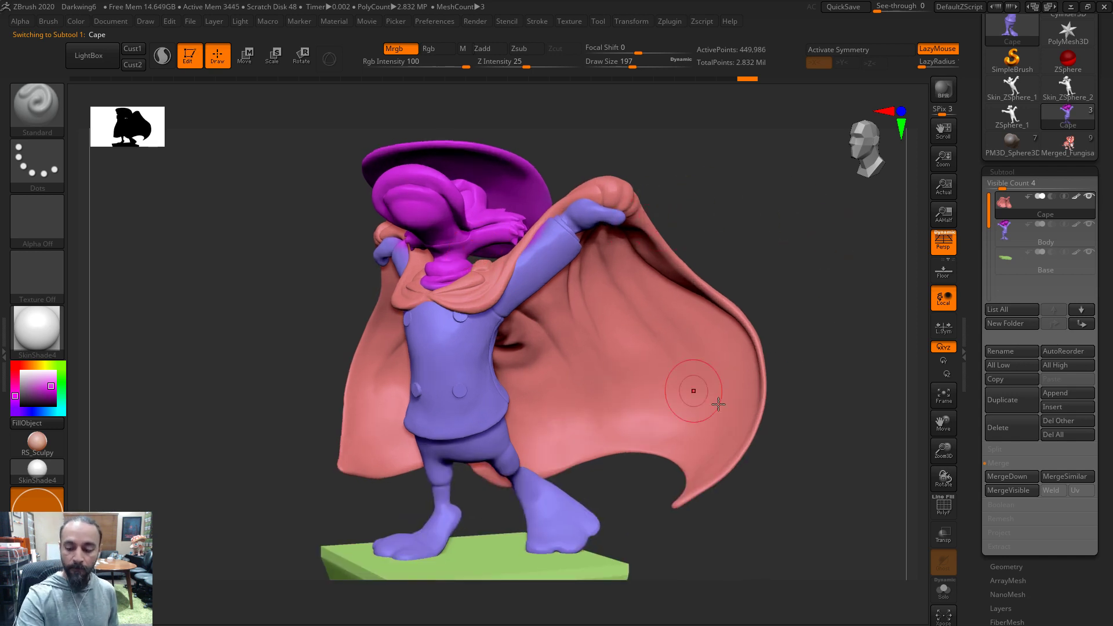
{"action": "left_click", "coordinate": [941, 592]}
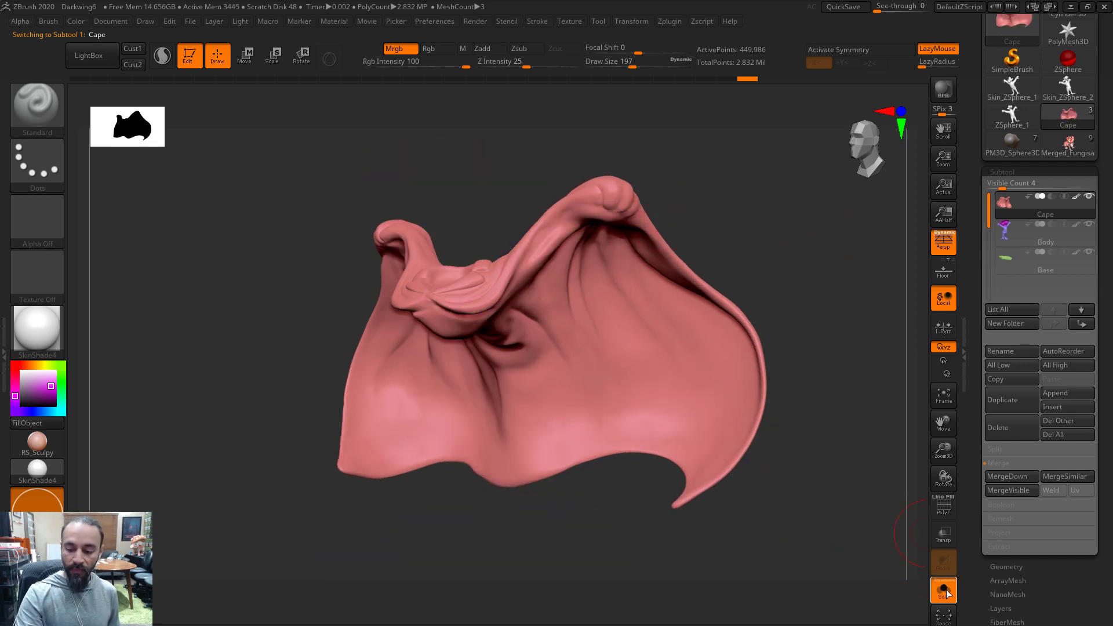
{"action": "left_click", "coordinate": [945, 591]}
Select and isolate the Body subtool and choose MaskLasso as the masking brush
{"action": "left_click", "coordinate": [520, 358], "text": "alt"}
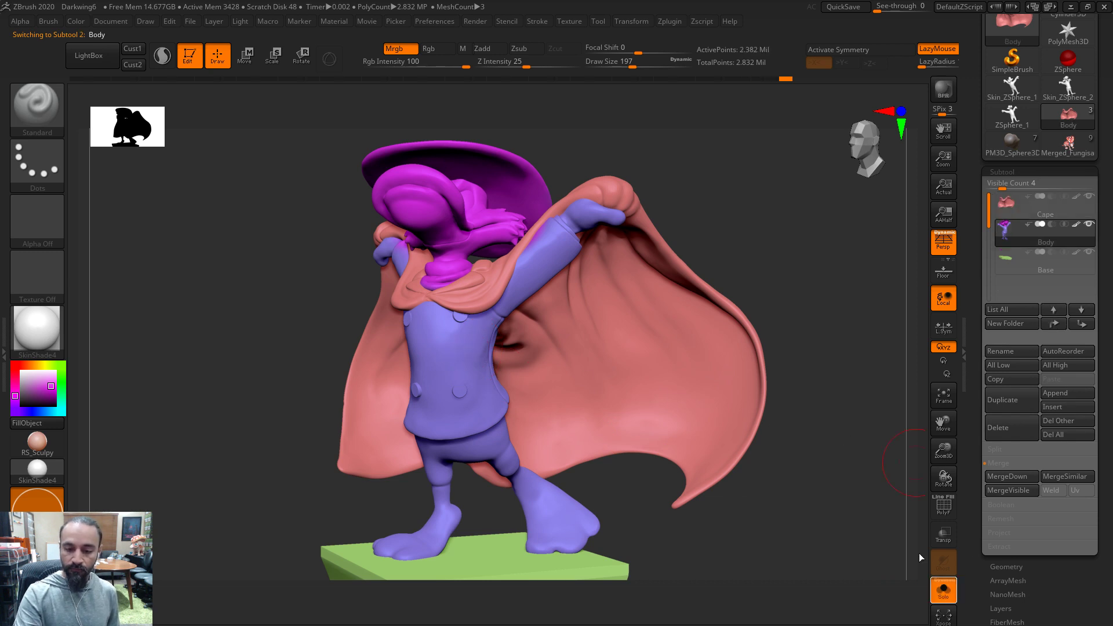
{"action": "left_click", "coordinate": [943, 589]}
{"action": "mouse_move", "coordinate": [742, 311]}
{"action": "left_mouse_down"}
{"action": "mouse_move", "coordinate": [603, 280]}
{"action": "mouse_move", "coordinate": [597, 388]}
{"action": "mouse_move", "coordinate": [602, 377]}
{"action": "mouse_move", "coordinate": [635, 386]}
{"action": "left_mouse_up"}
{"action": "key", "text": "ctrl"}
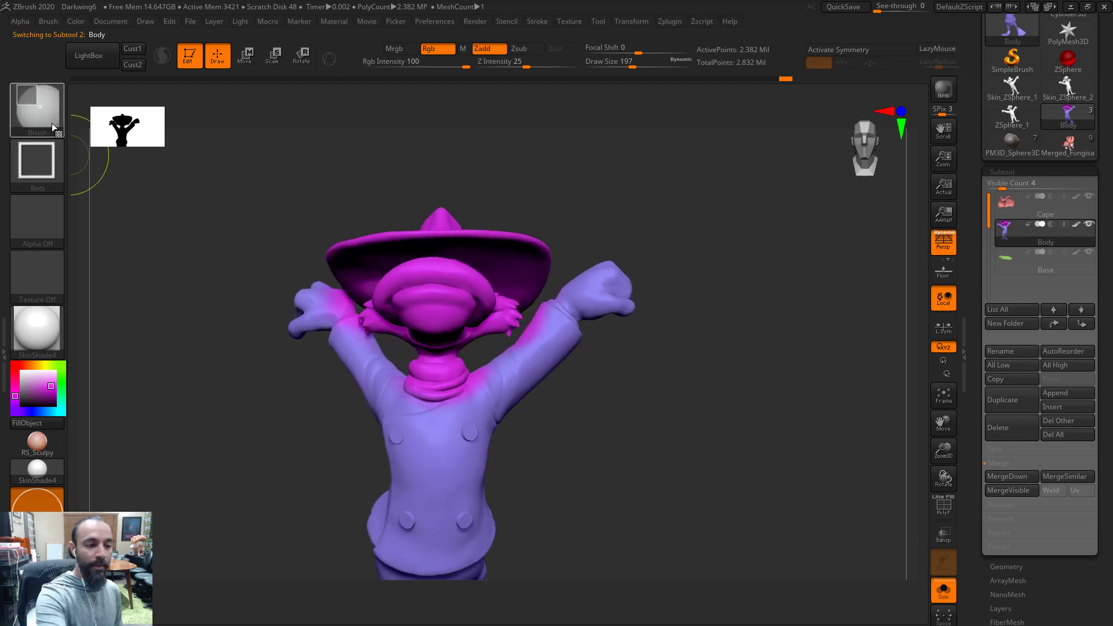
{"action": "left_click", "coordinate": [49, 120], "text": "ctrl"}
{"action": "left_click", "coordinate": [164, 118], "text": "ctrl"}
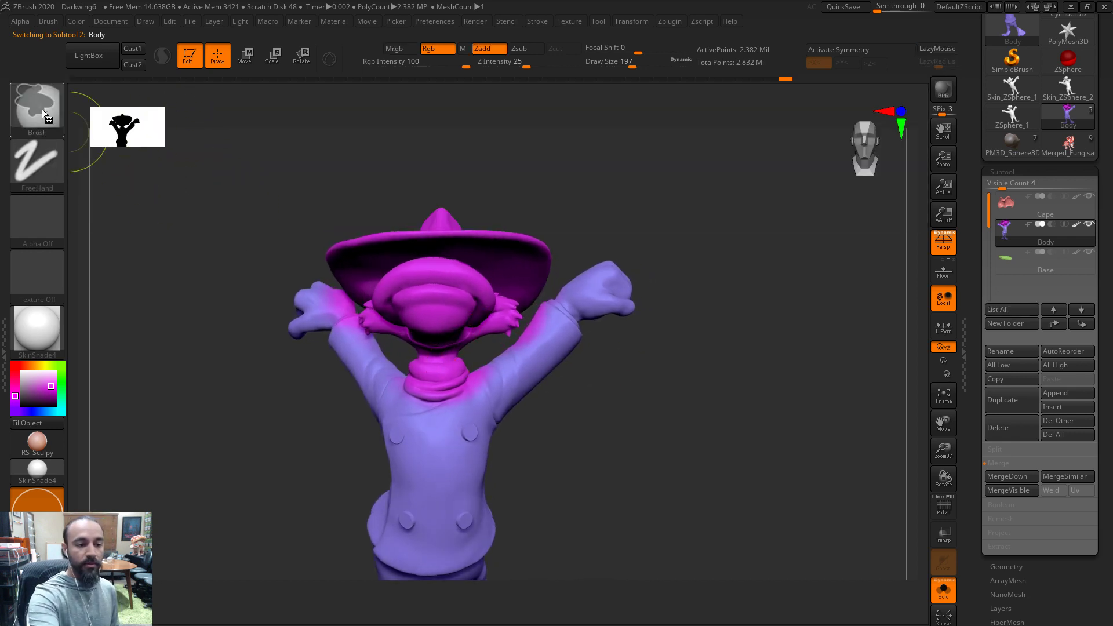
Set the Standard brush's Focal Shift to 94 and lasso a mask over the duck's head and hat
{"action": "key", "text": "space"}
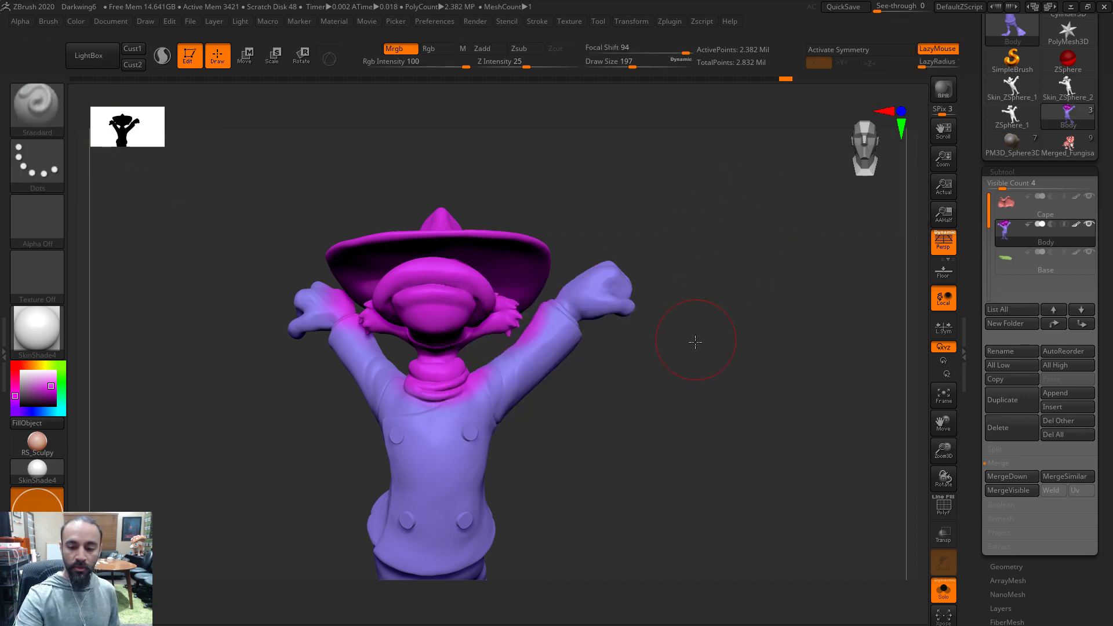
{"action": "left_click_drag", "start_coordinate": [696, 338], "coordinate": [692, 334], "text": "alt"}
{"action": "mouse_move", "coordinate": [587, 188]}
{"action": "left_mouse_down", "text": "ctrl"}
{"action": "mouse_move", "coordinate": [571, 249]}
{"action": "mouse_move", "coordinate": [519, 327]}
{"action": "mouse_move", "coordinate": [440, 363]}
{"action": "mouse_move", "coordinate": [373, 238]}
{"action": "mouse_move", "coordinate": [583, 192]}
{"action": "left_mouse_up", "text": "ctrl"}
{"action": "mouse_move", "coordinate": [663, 249]}
{"action": "left_mouse_down"}
{"action": "mouse_move", "coordinate": [740, 293]}
{"action": "mouse_move", "coordinate": [718, 313]}
{"action": "left_mouse_up"}
{"action": "left_click_drag", "start_coordinate": [481, 339], "coordinate": [400, 344], "text": "ctrl"}
{"action": "mouse_move", "coordinate": [337, 303]}
{"action": "left_mouse_down", "text": "ctrl"}
{"action": "mouse_move", "coordinate": [461, 90]}
{"action": "mouse_move", "coordinate": [484, 316]}
{"action": "left_mouse_up", "text": "ctrl"}
Complete the lasso mask on the hat brim from behind and extend it down the neck onto the upper scarf
{"action": "mouse_move", "coordinate": [736, 397]}
{"action": "left_mouse_down"}
{"action": "mouse_move", "coordinate": [805, 395]}
{"action": "mouse_move", "coordinate": [767, 368]}
{"action": "left_mouse_up"}
{"action": "left_click_drag", "start_coordinate": [589, 176], "coordinate": [626, 234], "text": "ctrl"}
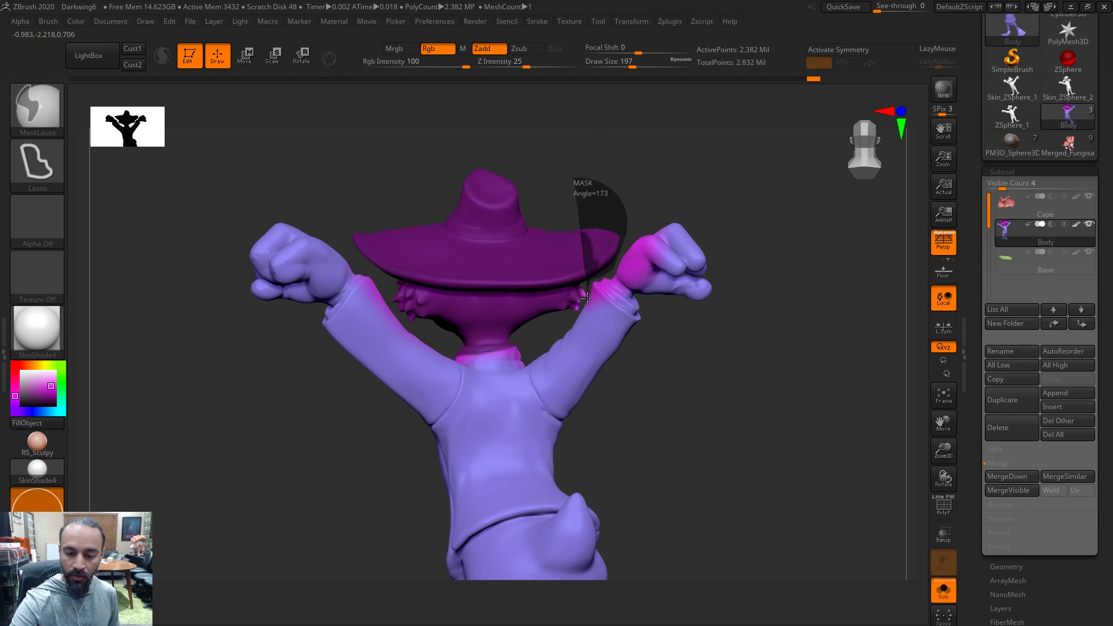
{"action": "mouse_move", "coordinate": [583, 305]}
{"action": "left_mouse_down", "text": "ctrl"}
{"action": "mouse_move", "coordinate": [536, 328]}
{"action": "mouse_move", "coordinate": [505, 166]}
{"action": "left_mouse_up", "text": "ctrl"}
{"action": "mouse_move", "coordinate": [725, 210]}
{"action": "left_mouse_down"}
{"action": "mouse_move", "coordinate": [775, 241]}
{"action": "mouse_move", "coordinate": [852, 253]}
{"action": "mouse_move", "coordinate": [838, 235]}
{"action": "left_mouse_up"}
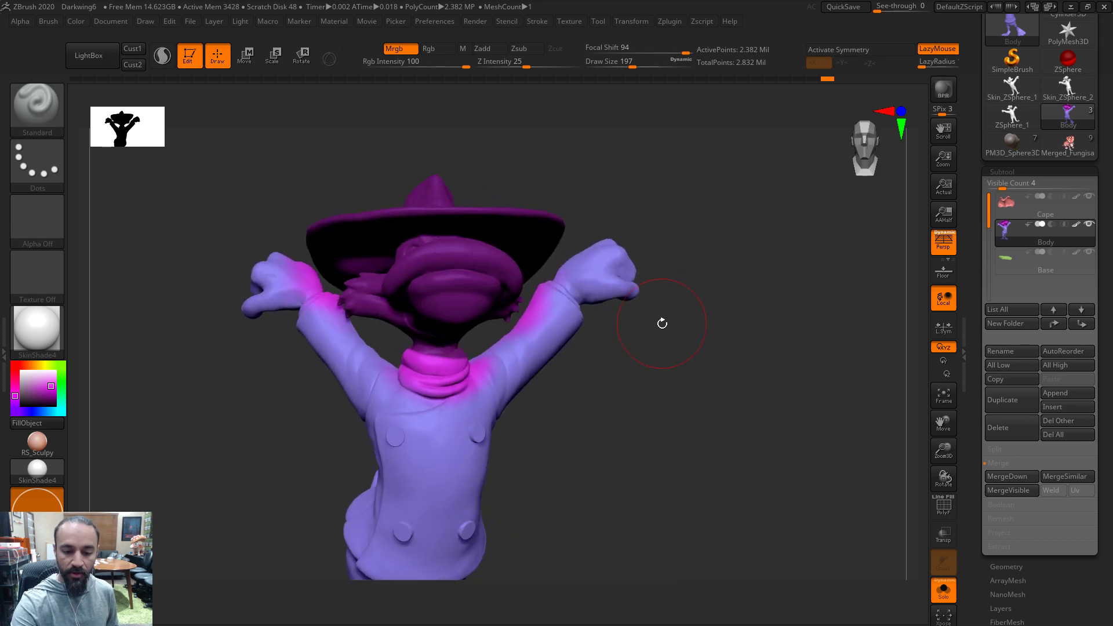
{"action": "left_click_drag", "start_coordinate": [665, 335], "coordinate": [655, 328]}
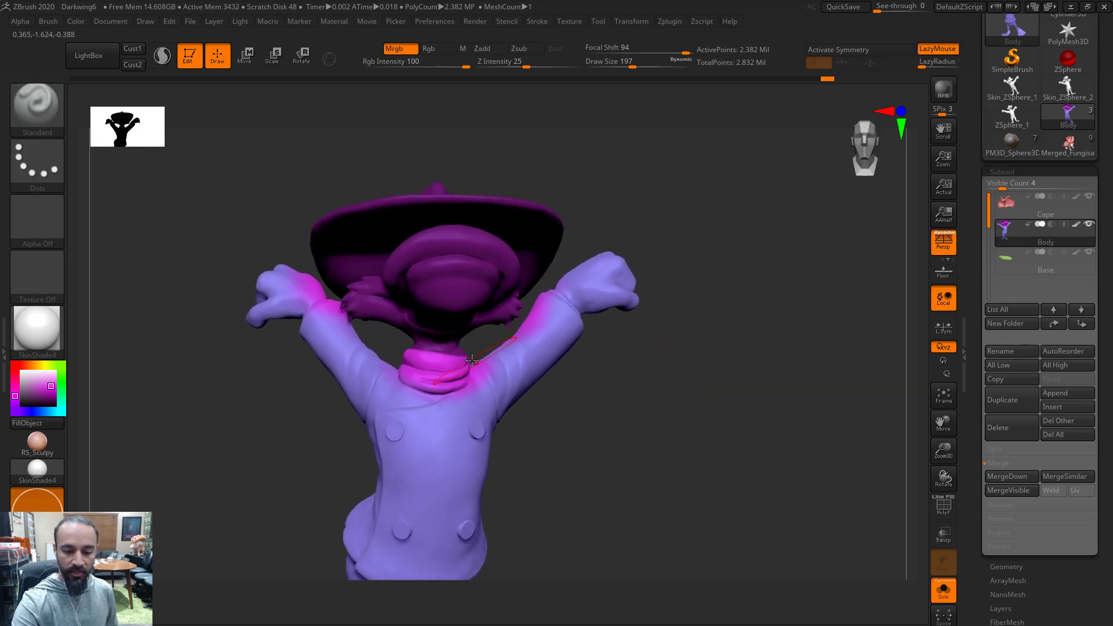
{"action": "mouse_move", "coordinate": [482, 350]}
{"action": "left_mouse_down"}
{"action": "mouse_move", "coordinate": [466, 365]}
{"action": "mouse_move", "coordinate": [394, 289]}
{"action": "mouse_move", "coordinate": [438, 262]}
{"action": "left_mouse_up"}
Invert the mask on the body and clear it
{"action": "key", "text": "ctrl"}
{"action": "left_click", "coordinate": [663, 347], "text": "ctrl"}
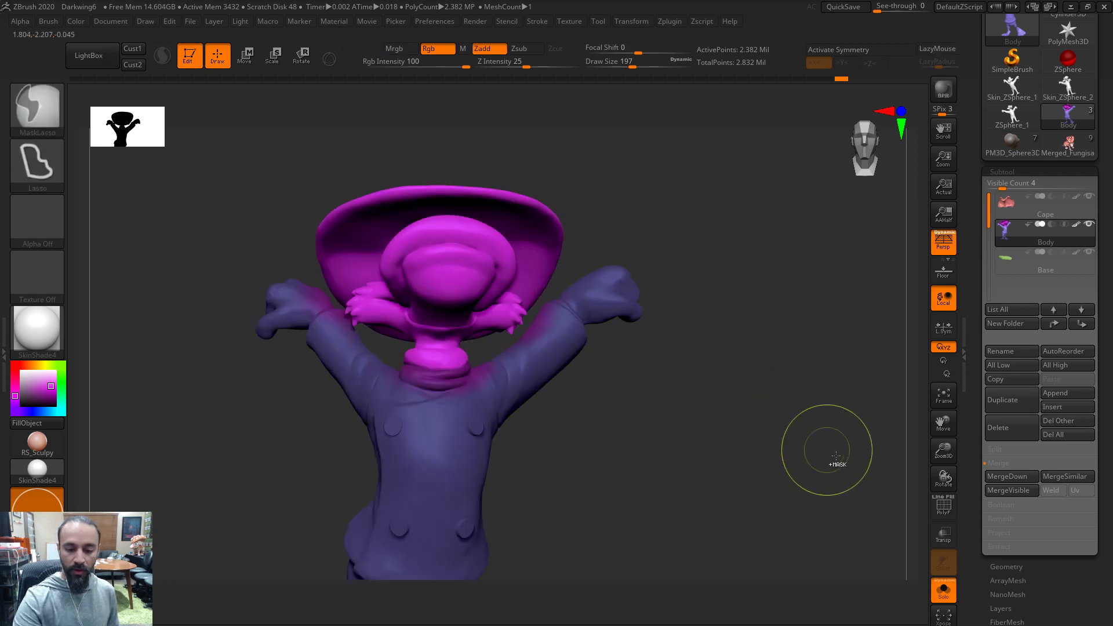
{"action": "left_click_drag", "start_coordinate": [827, 452], "coordinate": [870, 481], "text": "ctrl"}
Show all subtools again and undo the mask clearing and inversion to bring back the head mask
{"action": "left_click", "coordinate": [944, 590]}
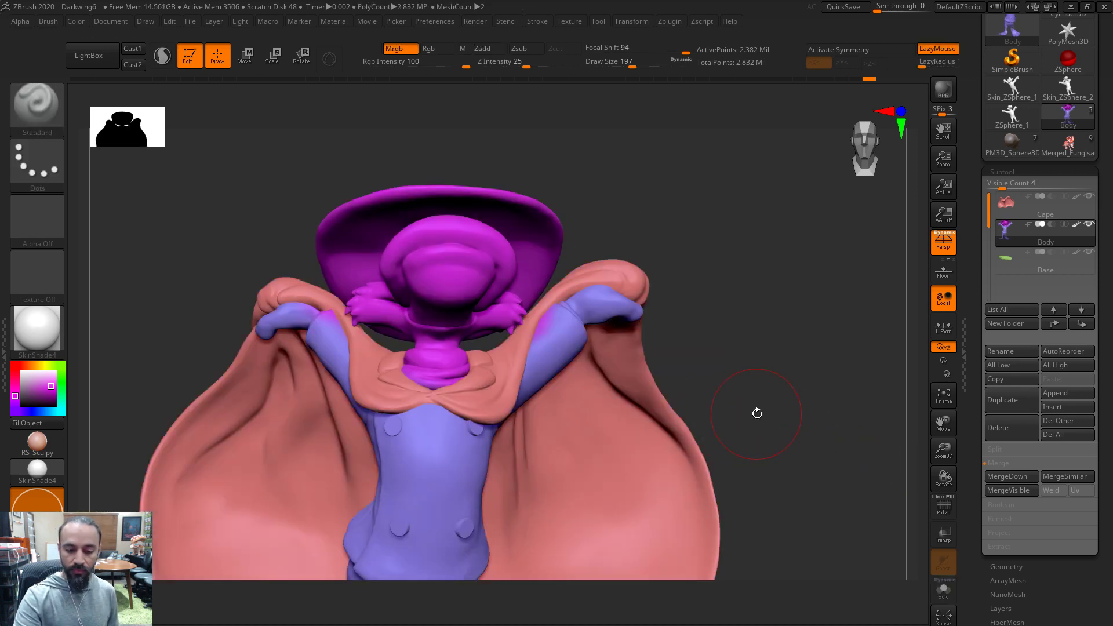
{"action": "key", "text": "ctrl+z"}
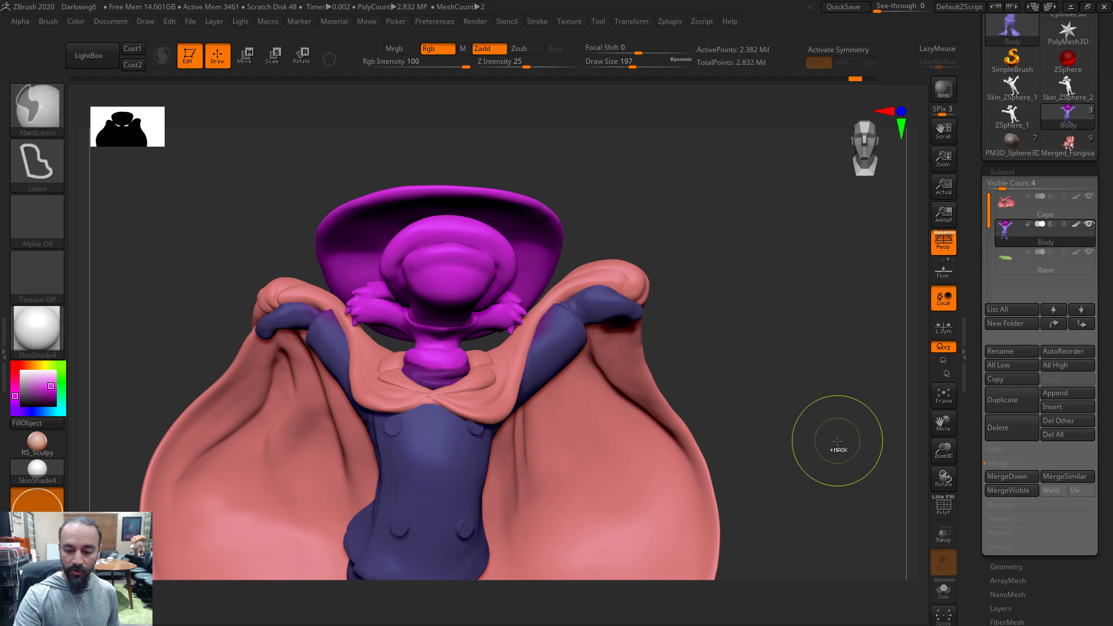
{"action": "key", "text": "ctrl+z"}
{"action": "key", "text": "ctrl+z"}
{"action": "key", "text": "ctrl+z"}
{"action": "key", "text": "ctrl+z"}
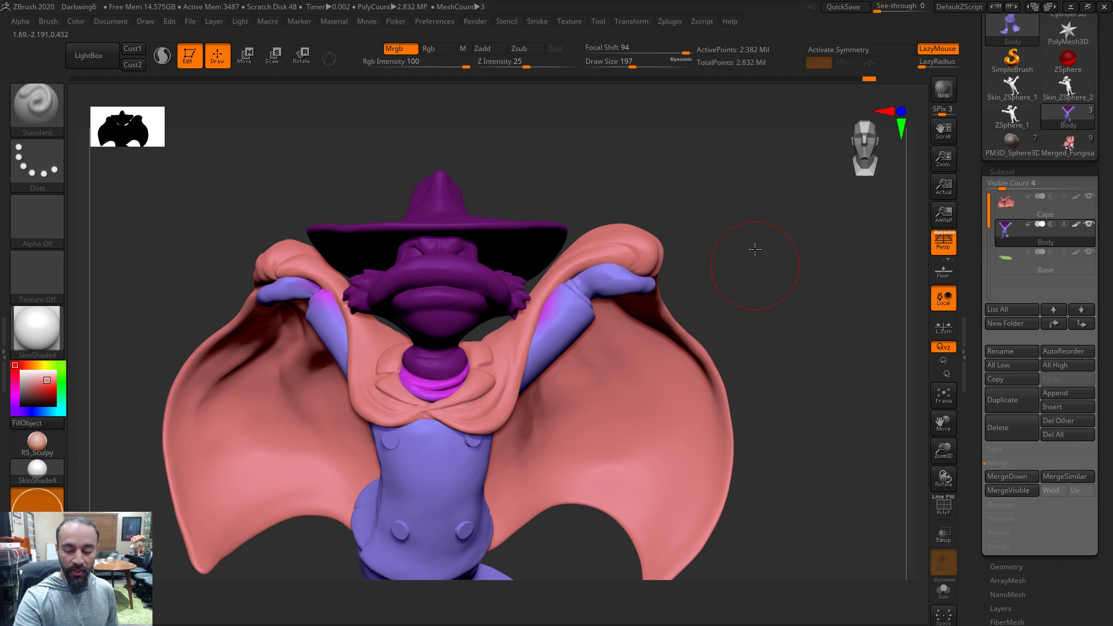
Paint the figure's left hand and forearm in the cape's salmon colour, enlarging the draw size to 245
{"action": "left_click_drag", "start_coordinate": [757, 248], "coordinate": [575, 293]}
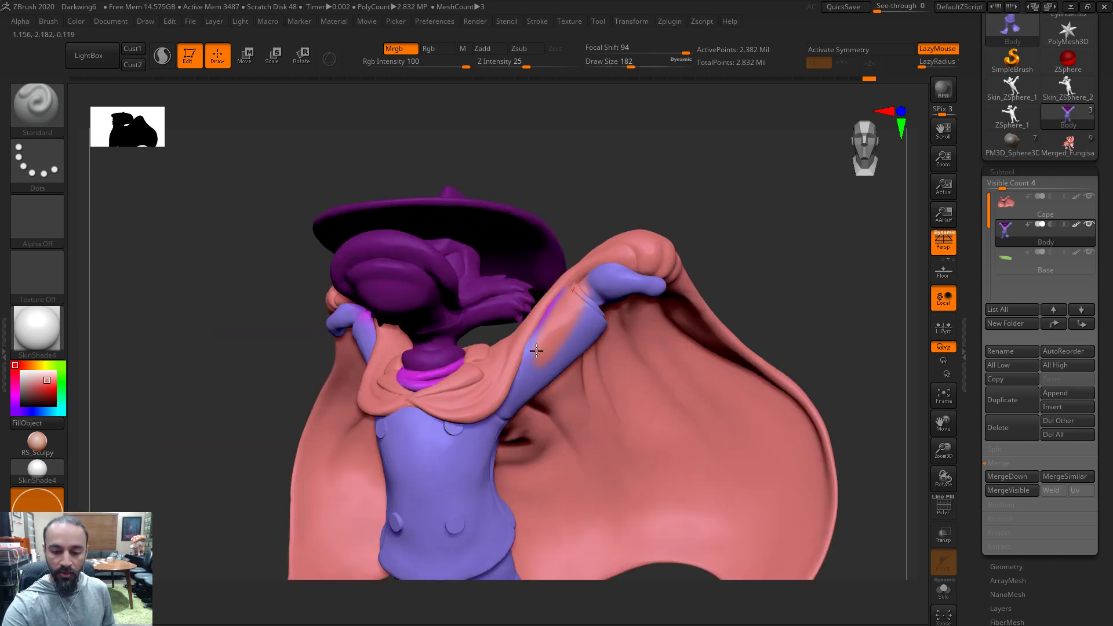
{"action": "key", "text": "bracketright"}
{"action": "key", "text": "bracketright"}
{"action": "key", "text": "bracketright"}
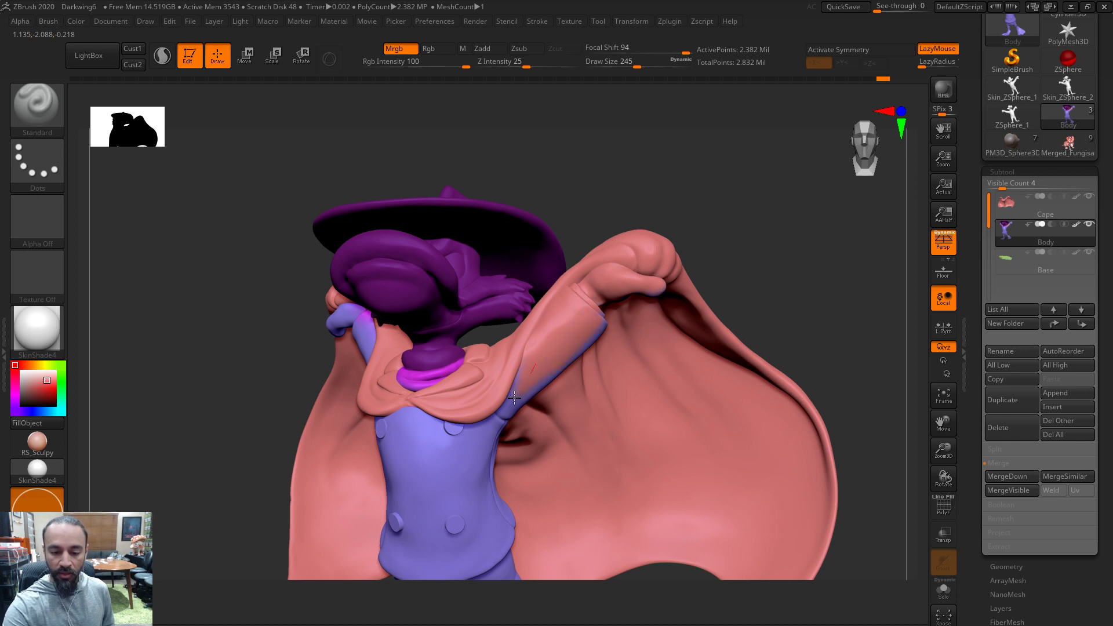
Set the draw size to 94 and paint the rest of the left sleeve salmon up to the armhole seam
{"action": "left_click_drag", "start_coordinate": [748, 199], "coordinate": [606, 323]}
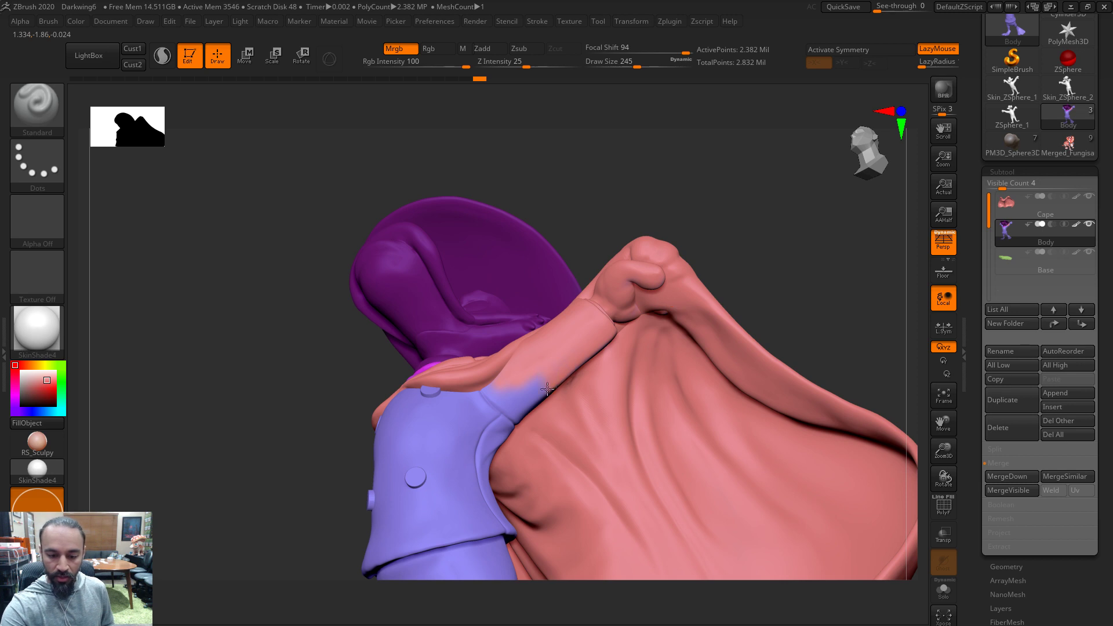
{"action": "key", "text": "s"}
{"action": "left_click", "coordinate": [477, 389]}
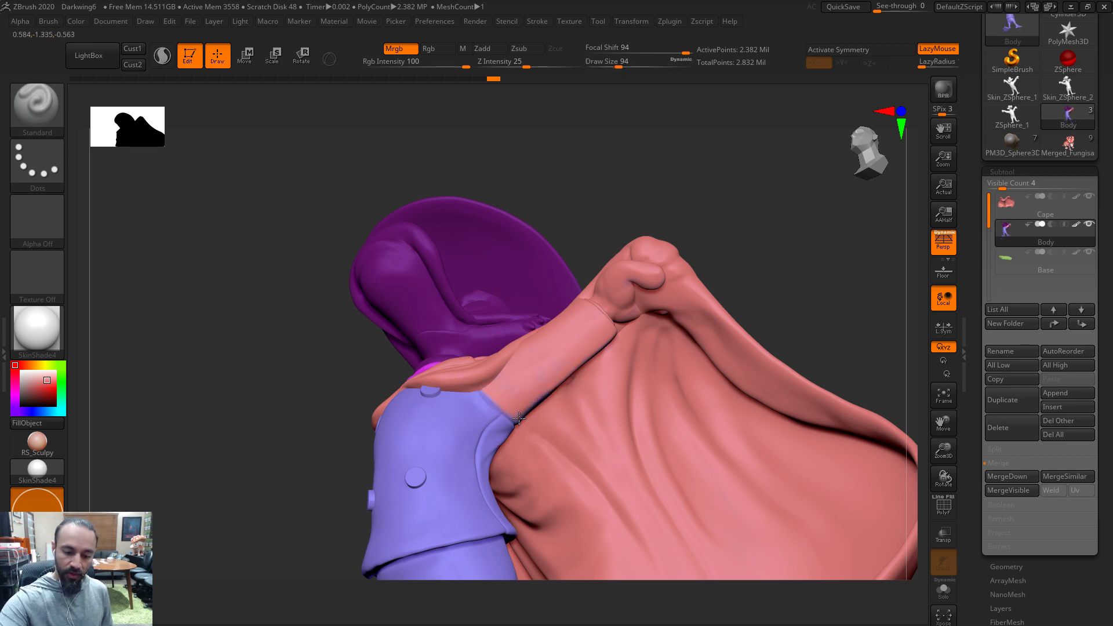
Set the draw size to 140 and paint the remaining purple patch on the left sleeve's underside salmon
{"action": "left_click_drag", "start_coordinate": [775, 207], "coordinate": [648, 309]}
{"action": "key", "text": "s"}
{"action": "left_click", "coordinate": [658, 313]}
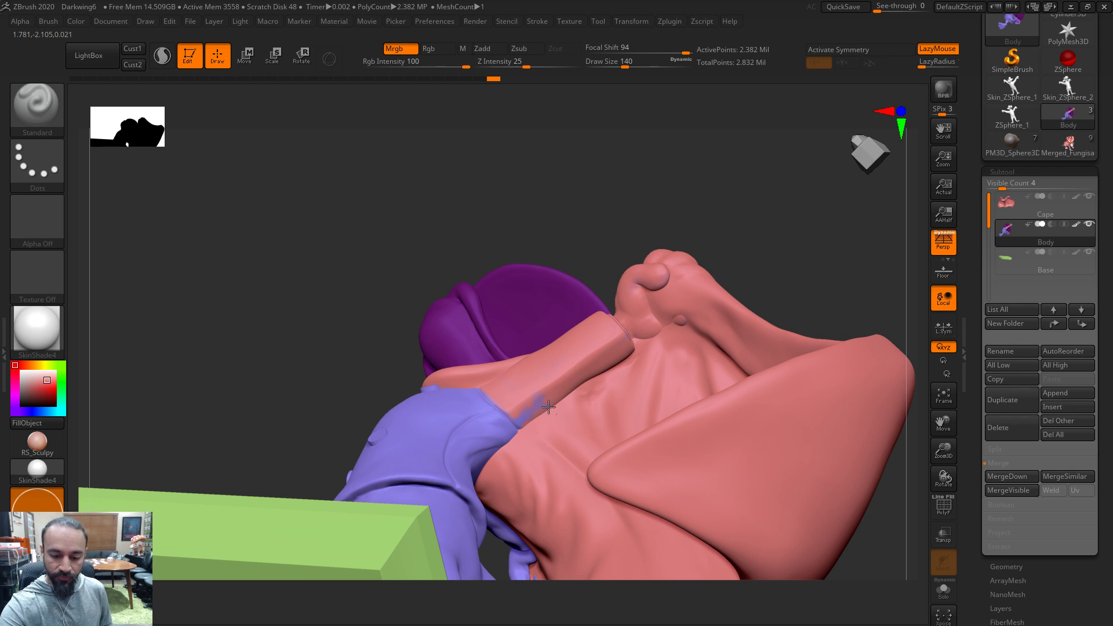
{"action": "left_click_drag", "start_coordinate": [527, 426], "coordinate": [525, 423]}
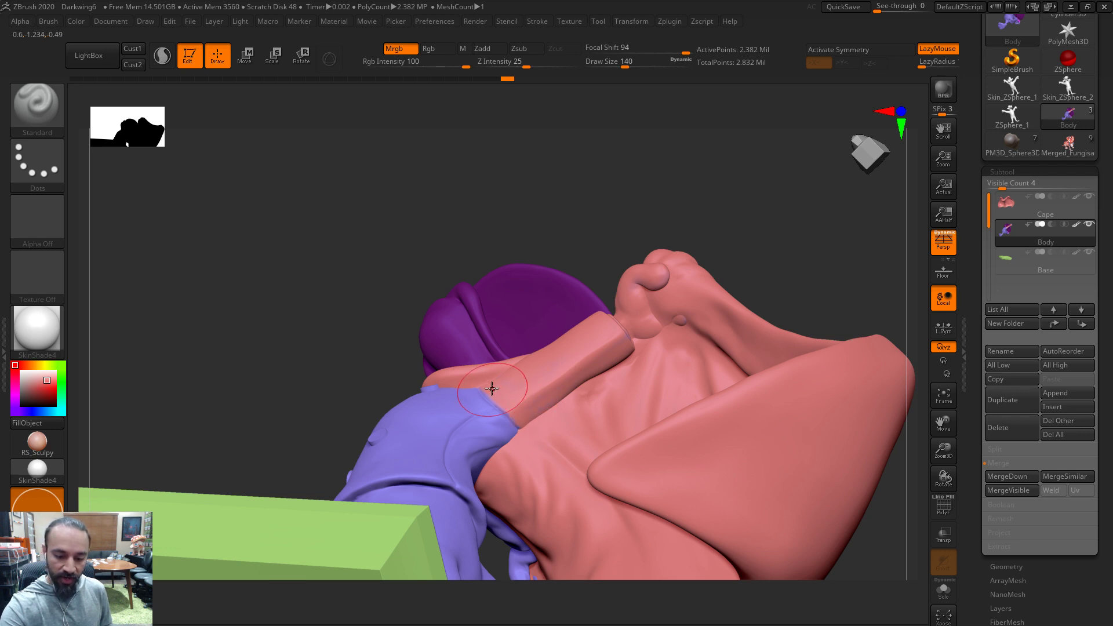
{"action": "key", "text": "s"}
{"action": "left_click", "coordinate": [493, 400]}
Set the draw size to 65 and paint a salmon band on the figure's right sleeve beside the armhole seam
{"action": "mouse_move", "coordinate": [577, 224]}
{"action": "left_mouse_down"}
{"action": "mouse_move", "coordinate": [494, 394]}
{"action": "mouse_move", "coordinate": [484, 389]}
{"action": "left_mouse_up"}
{"action": "mouse_move", "coordinate": [734, 225]}
{"action": "left_mouse_down"}
{"action": "mouse_move", "coordinate": [745, 232]}
{"action": "mouse_move", "coordinate": [736, 259]}
{"action": "mouse_move", "coordinate": [631, 335]}
{"action": "mouse_move", "coordinate": [653, 322]}
{"action": "left_mouse_up"}
{"action": "key", "text": "s"}
{"action": "left_click_drag", "start_coordinate": [863, 251], "coordinate": [767, 290]}
{"action": "left_click_drag", "start_coordinate": [781, 212], "coordinate": [803, 141], "text": "alt"}
{"action": "key", "text": "s"}
{"action": "mouse_move", "coordinate": [548, 354]}
{"action": "left_mouse_down"}
{"action": "mouse_move", "coordinate": [538, 332]}
{"action": "mouse_move", "coordinate": [548, 358]}
{"action": "left_mouse_up"}
{"action": "key", "text": "s"}
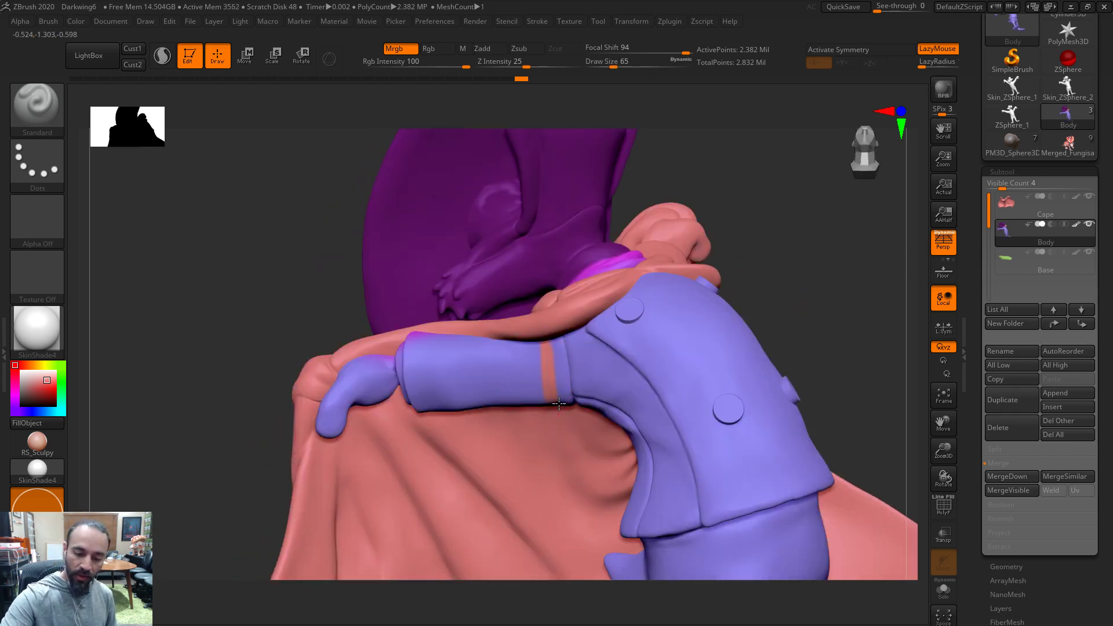
Paint the rest of the right sleeve and the hand salmon, using draw size 245, then 192 with focal shift 2
{"action": "key", "text": "s"}
{"action": "mouse_move", "coordinate": [536, 369]}
{"action": "left_mouse_down"}
{"action": "mouse_move", "coordinate": [558, 369]}
{"action": "mouse_move", "coordinate": [502, 349]}
{"action": "left_mouse_up"}
{"action": "key", "text": "s"}
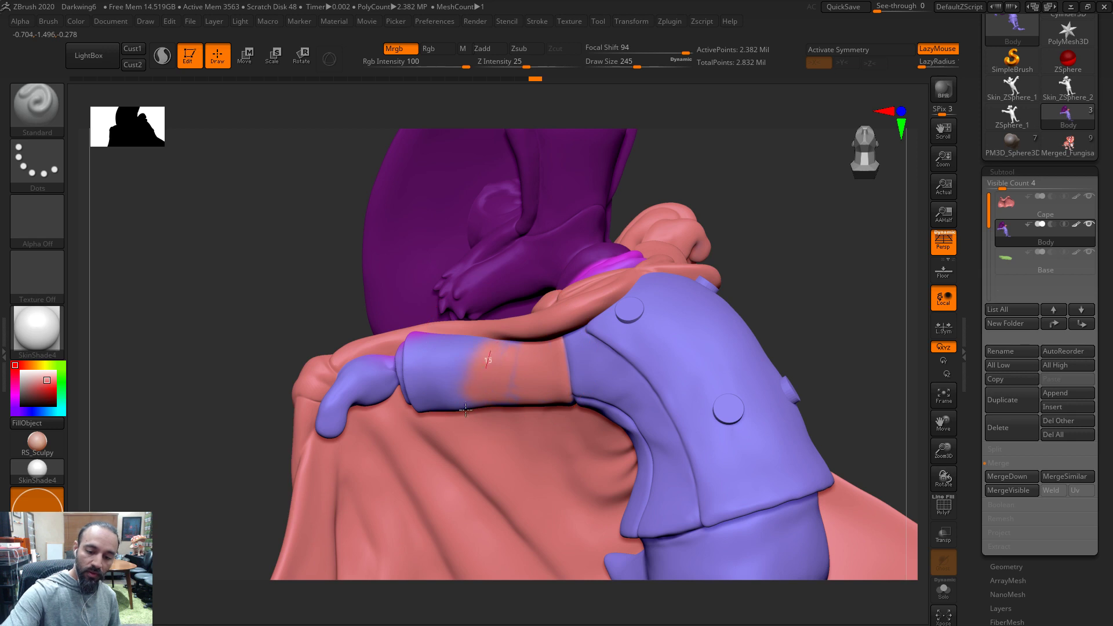
{"action": "key", "text": "s"}
{"action": "left_click_drag", "start_coordinate": [477, 362], "coordinate": [458, 363]}
{"action": "left_click_drag", "start_coordinate": [685, 51], "coordinate": [635, 47]}
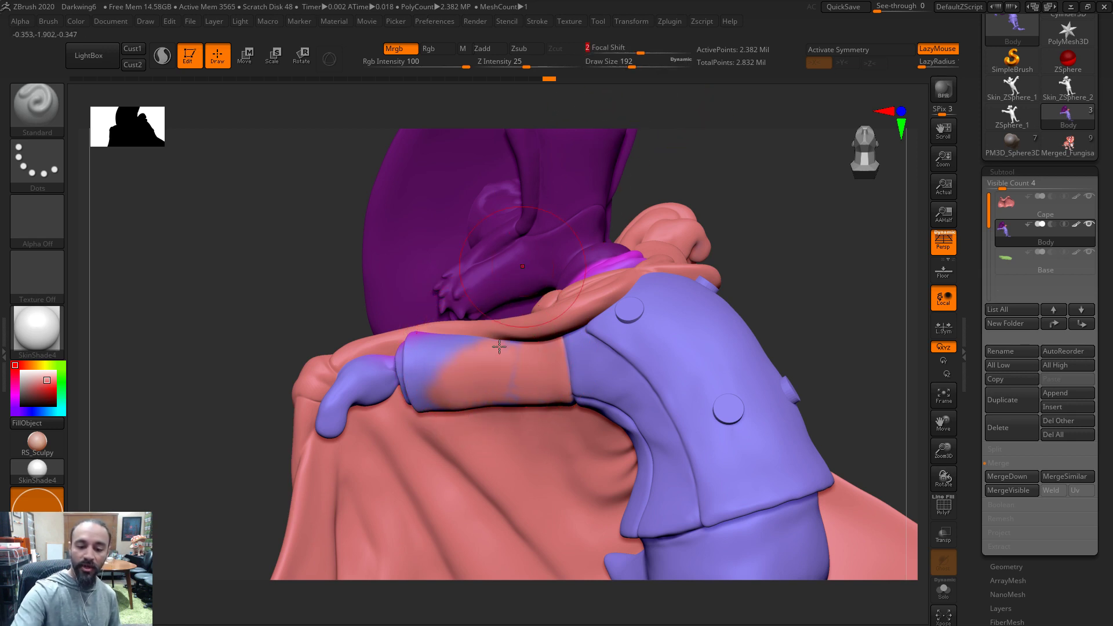
{"action": "mouse_move", "coordinate": [466, 387]}
{"action": "left_mouse_down"}
{"action": "mouse_move", "coordinate": [388, 376]}
{"action": "mouse_move", "coordinate": [323, 443]}
{"action": "left_mouse_up"}
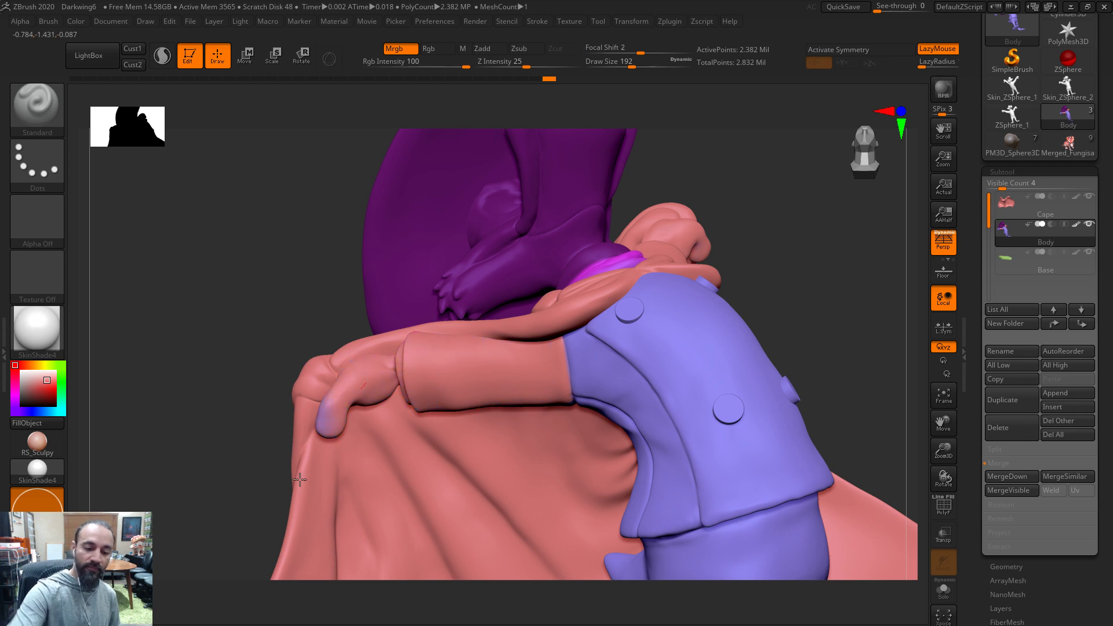
Finish the salmon paint on the right hand's fingers and set the draw size to 94
{"action": "right_click_drag", "start_coordinate": [507, 262], "coordinate": [360, 364]}
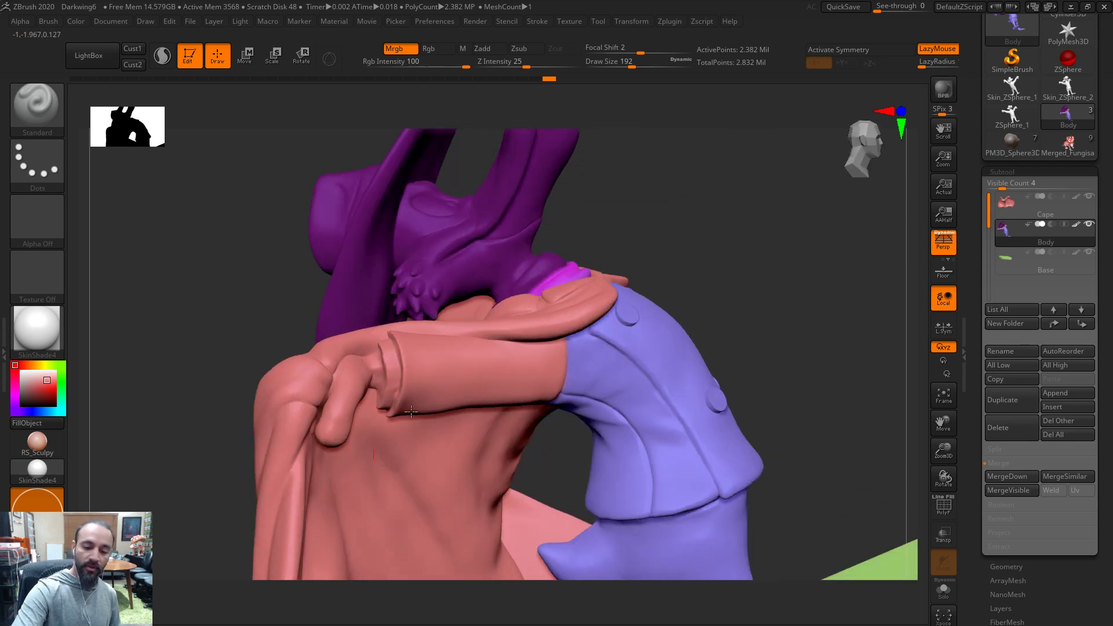
{"action": "mouse_move", "coordinate": [688, 142]}
{"action": "right_mouse_down"}
{"action": "mouse_move", "coordinate": [651, 145]}
{"action": "mouse_move", "coordinate": [492, 450]}
{"action": "right_mouse_up"}
{"action": "key", "text": "s"}
{"action": "left_click_drag", "start_coordinate": [510, 415], "coordinate": [502, 416]}
{"action": "mouse_move", "coordinate": [659, 244]}
{"action": "right_mouse_down", "text": "ctrl"}
{"action": "mouse_move", "coordinate": [732, 244]}
{"action": "mouse_move", "coordinate": [763, 388]}
{"action": "mouse_move", "coordinate": [753, 435]}
{"action": "mouse_move", "coordinate": [805, 505]}
{"action": "mouse_move", "coordinate": [847, 377]}
{"action": "mouse_move", "coordinate": [711, 419]}
{"action": "right_mouse_up", "text": "ctrl"}
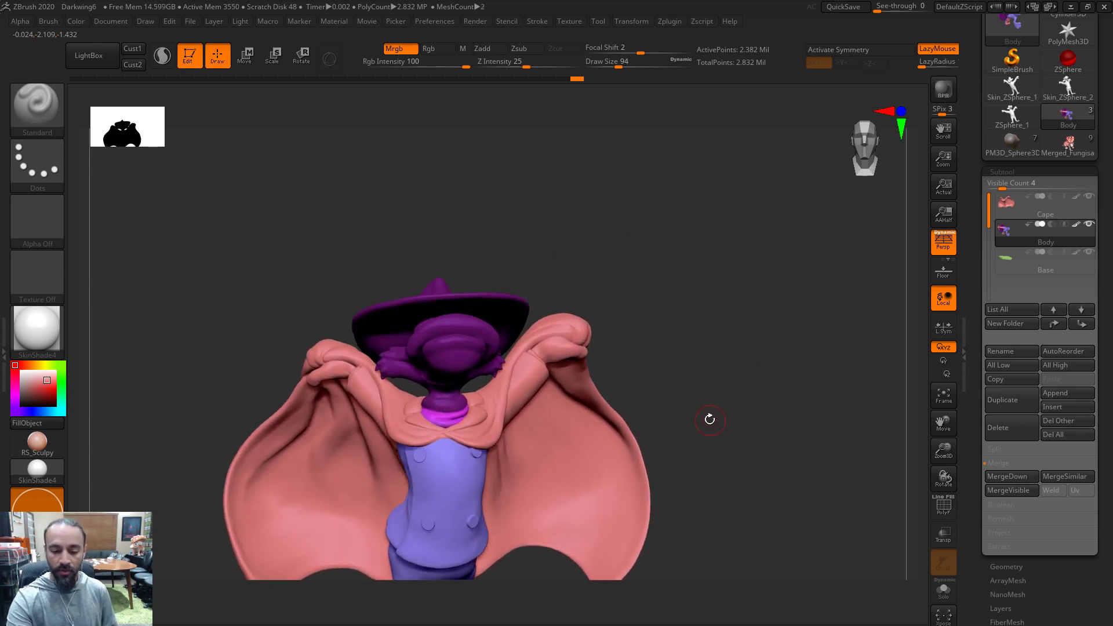
Isolate the hat's polygroup on the Body subtool
{"action": "mouse_move", "coordinate": [720, 457]}
{"action": "right_mouse_down"}
{"action": "mouse_move", "coordinate": [747, 458]}
{"action": "mouse_move", "coordinate": [695, 457]}
{"action": "mouse_move", "coordinate": [716, 432]}
{"action": "mouse_move", "coordinate": [745, 434]}
{"action": "mouse_move", "coordinate": [597, 397]}
{"action": "right_mouse_up"}
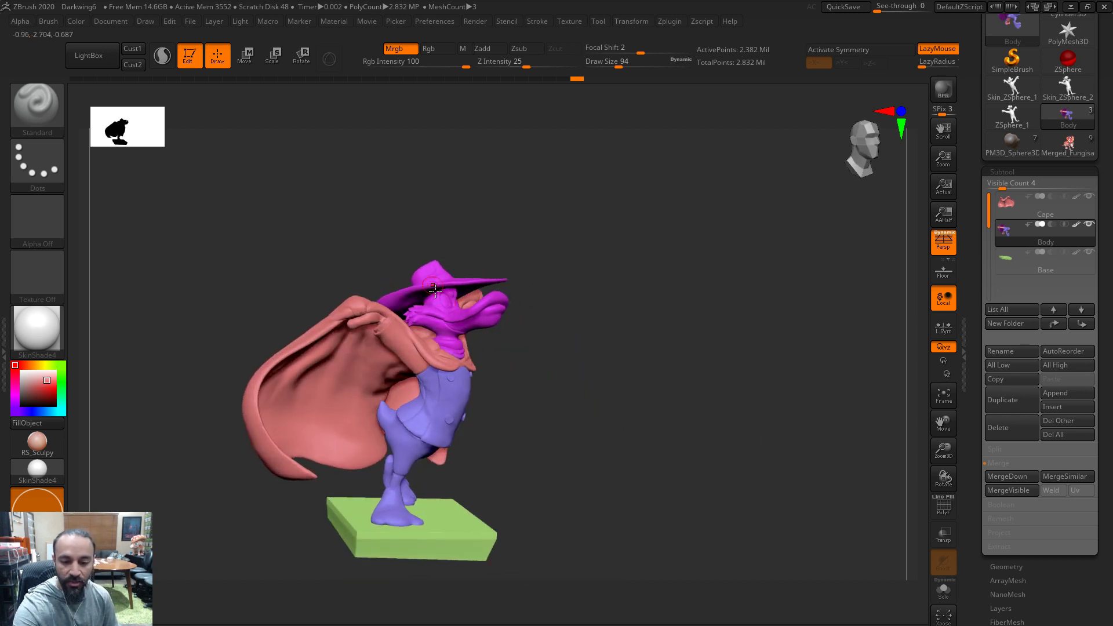
{"action": "right_click_drag", "start_coordinate": [577, 279], "coordinate": [457, 285]}
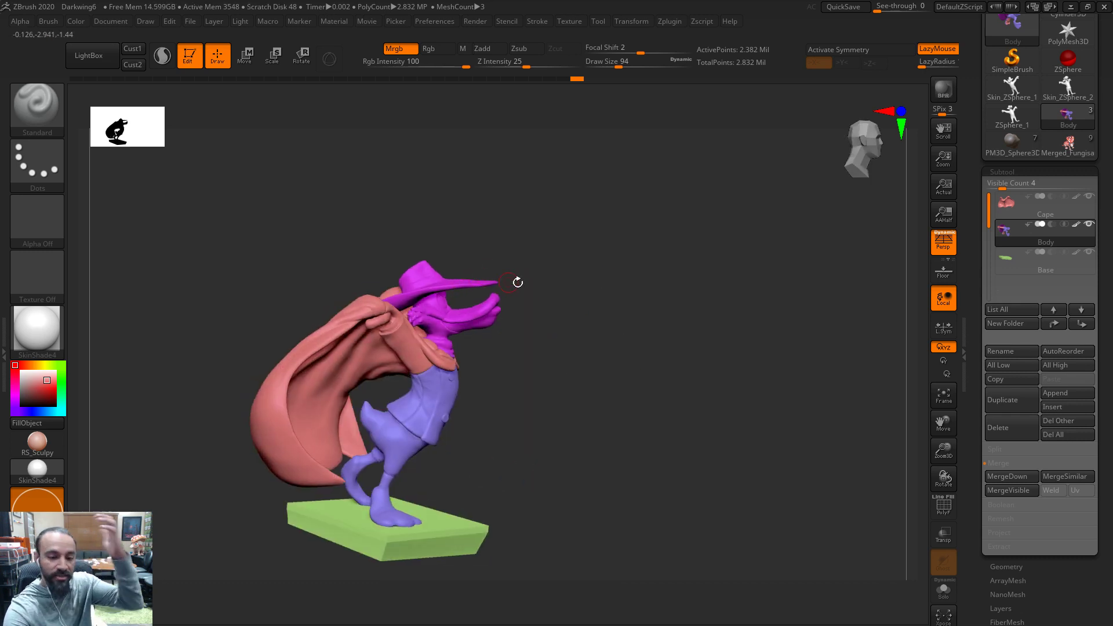
{"action": "right_click_drag", "start_coordinate": [567, 262], "coordinate": [504, 263]}
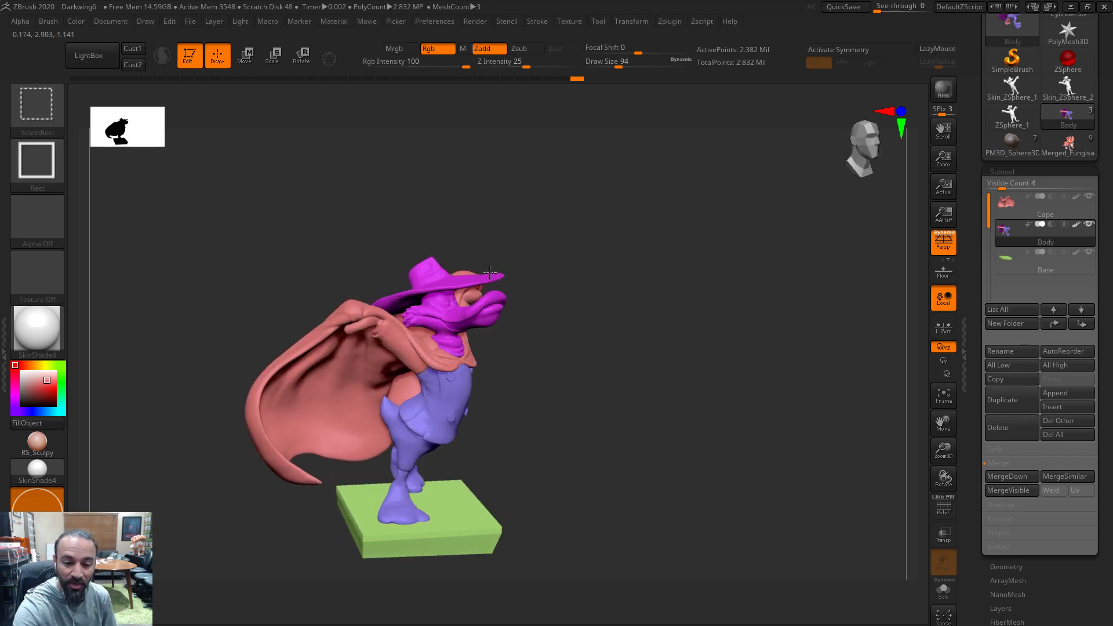
{"action": "left_click", "coordinate": [490, 277], "text": "ctrl+shift"}
Fill the isolated hat with yellow (R 246, G 232, B 78) and show the whole body again
{"action": "left_click", "coordinate": [36, 412]}
{"action": "left_click_drag", "start_coordinate": [17, 386], "coordinate": [15, 365]}
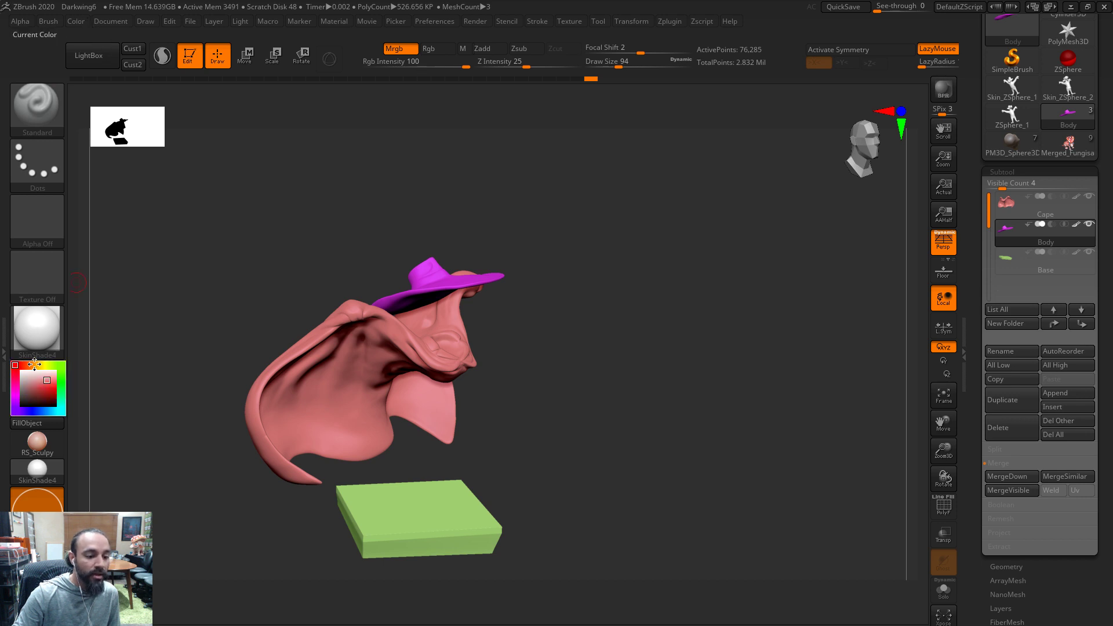
{"action": "left_click", "coordinate": [42, 364]}
{"action": "left_click_drag", "start_coordinate": [47, 380], "coordinate": [53, 383]}
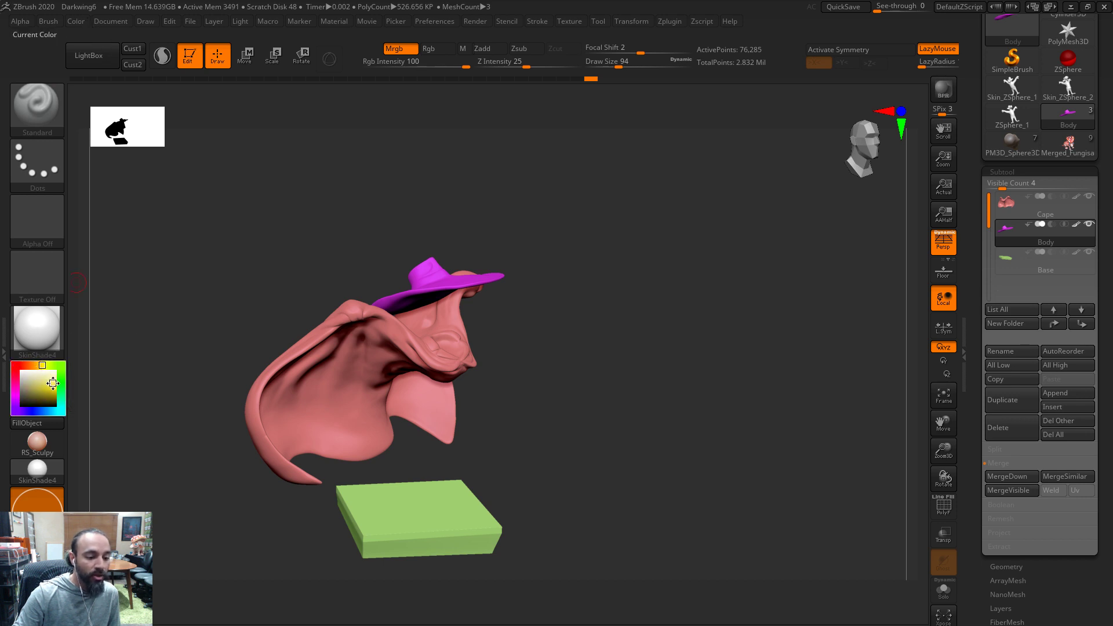
{"action": "left_click", "coordinate": [76, 22]}
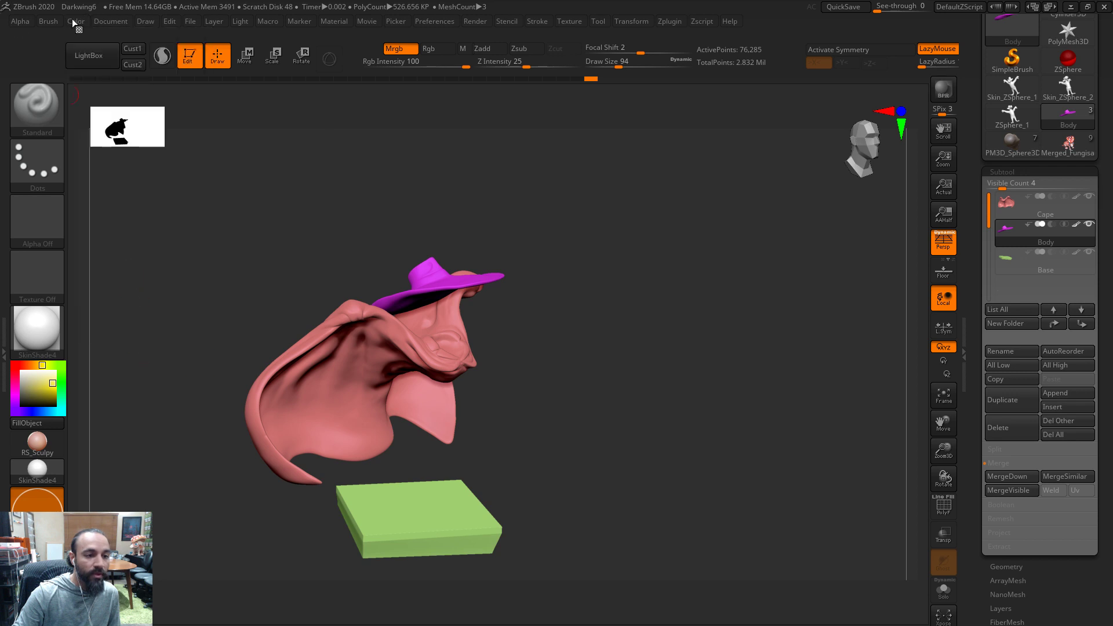
{"action": "left_click", "coordinate": [73, 23]}
{"action": "left_click", "coordinate": [103, 266]}
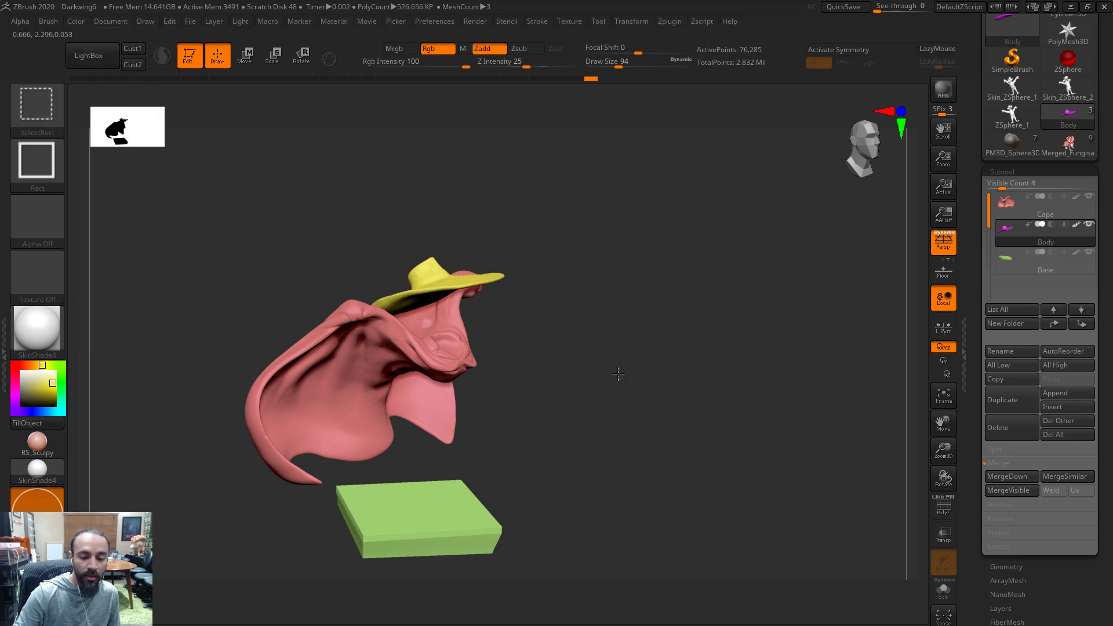
{"action": "left_click_drag", "start_coordinate": [628, 423], "coordinate": [505, 327]}
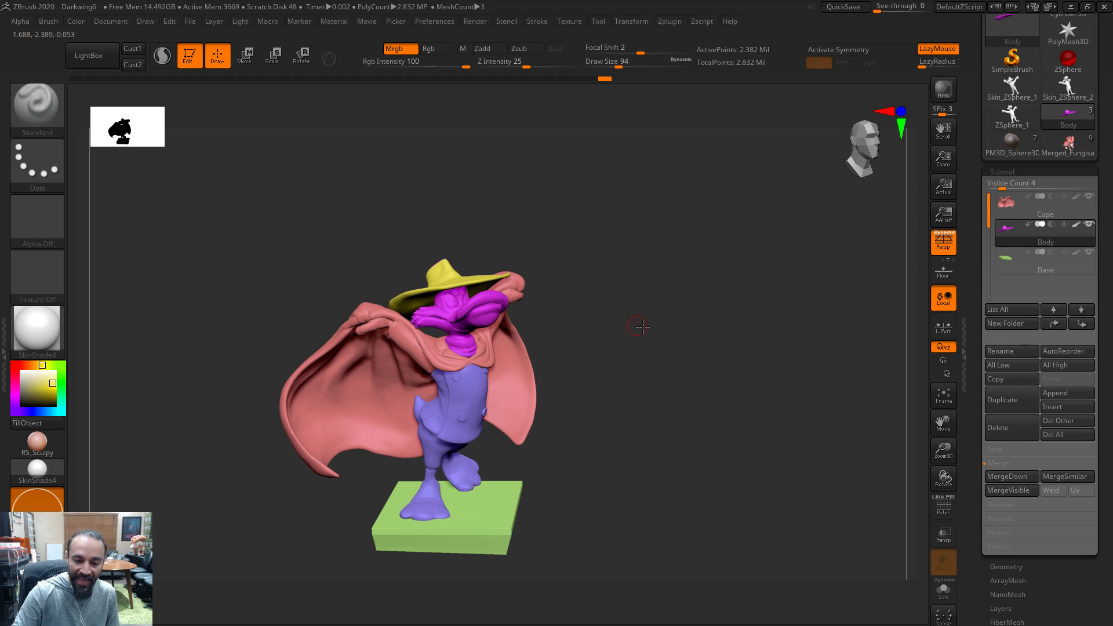
Examine the figure's colours from several angles, including the neck and the collar up close
{"action": "left_click_drag", "start_coordinate": [638, 325], "coordinate": [648, 330]}
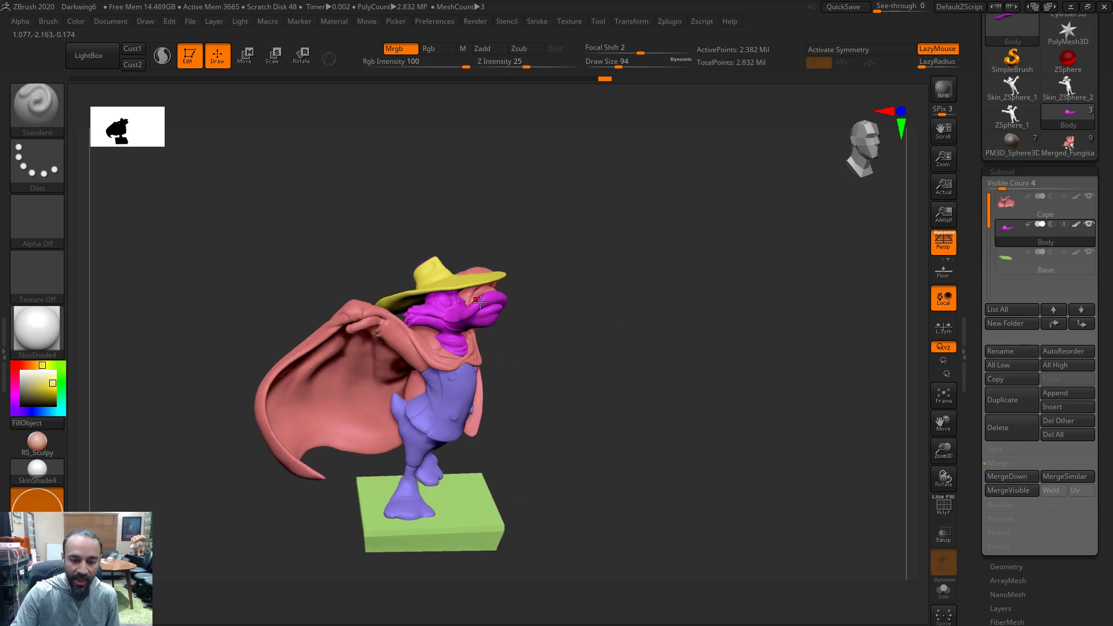
{"action": "left_click_drag", "start_coordinate": [571, 337], "coordinate": [447, 342]}
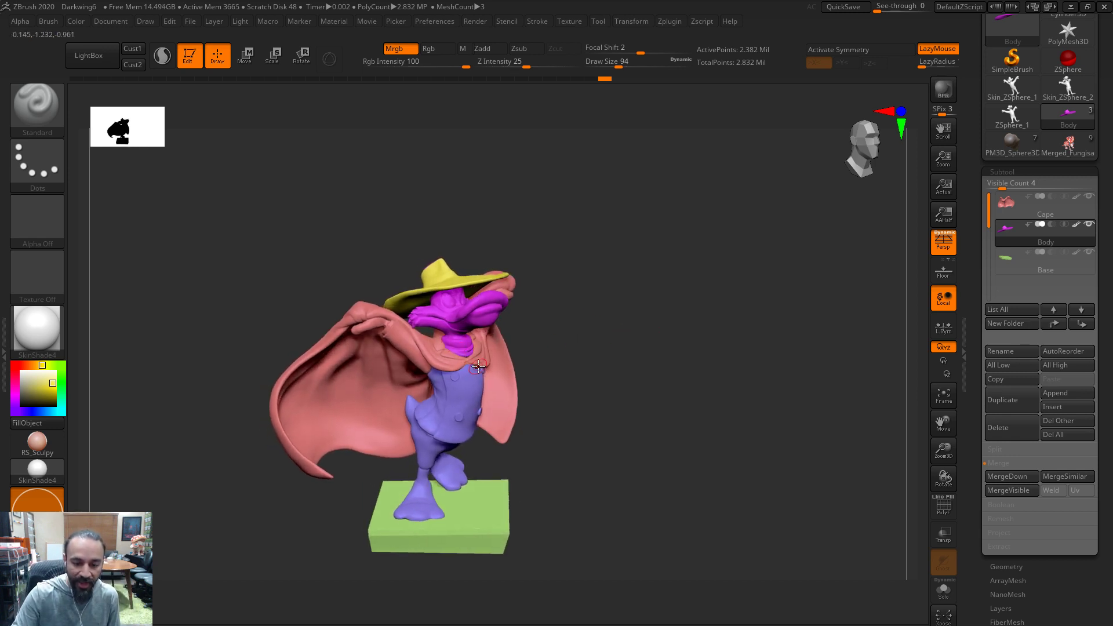
{"action": "left_click_drag", "start_coordinate": [670, 396], "coordinate": [661, 361], "text": "alt"}
{"action": "left_click_drag", "start_coordinate": [717, 325], "coordinate": [743, 412], "text": "alt"}
{"action": "mouse_move", "coordinate": [767, 181]}
{"action": "left_mouse_down", "text": "alt"}
{"action": "mouse_move", "coordinate": [491, 344]}
{"action": "mouse_move", "coordinate": [429, 252]}
{"action": "left_mouse_up", "text": "alt"}
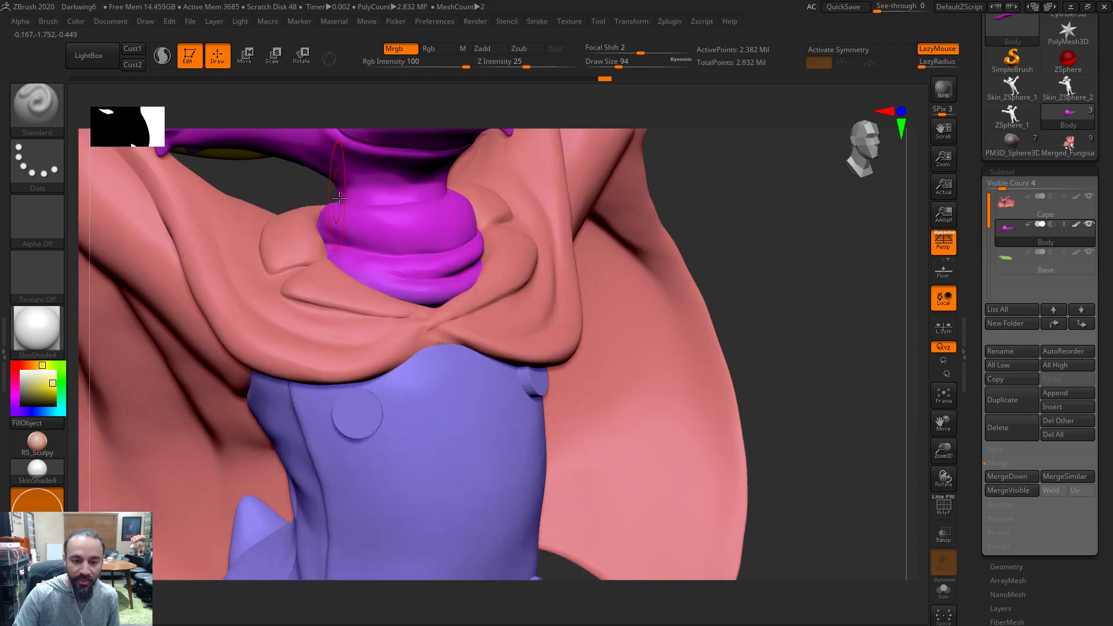
{"action": "left_click_drag", "start_coordinate": [777, 234], "coordinate": [609, 238]}
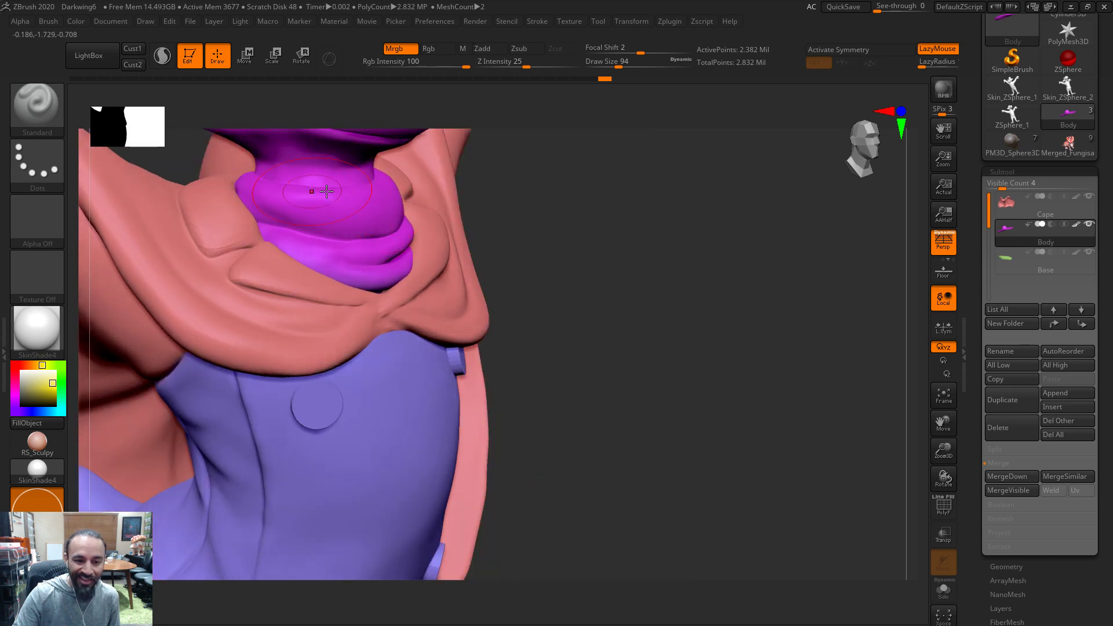
{"action": "left_click_drag", "start_coordinate": [603, 291], "coordinate": [447, 460]}
{"action": "mouse_move", "coordinate": [596, 389]}
{"action": "left_mouse_down"}
{"action": "mouse_move", "coordinate": [616, 385]}
{"action": "mouse_move", "coordinate": [653, 427]}
{"action": "mouse_move", "coordinate": [588, 271]}
{"action": "left_mouse_up"}
{"action": "left_click_drag", "start_coordinate": [749, 301], "coordinate": [774, 375]}
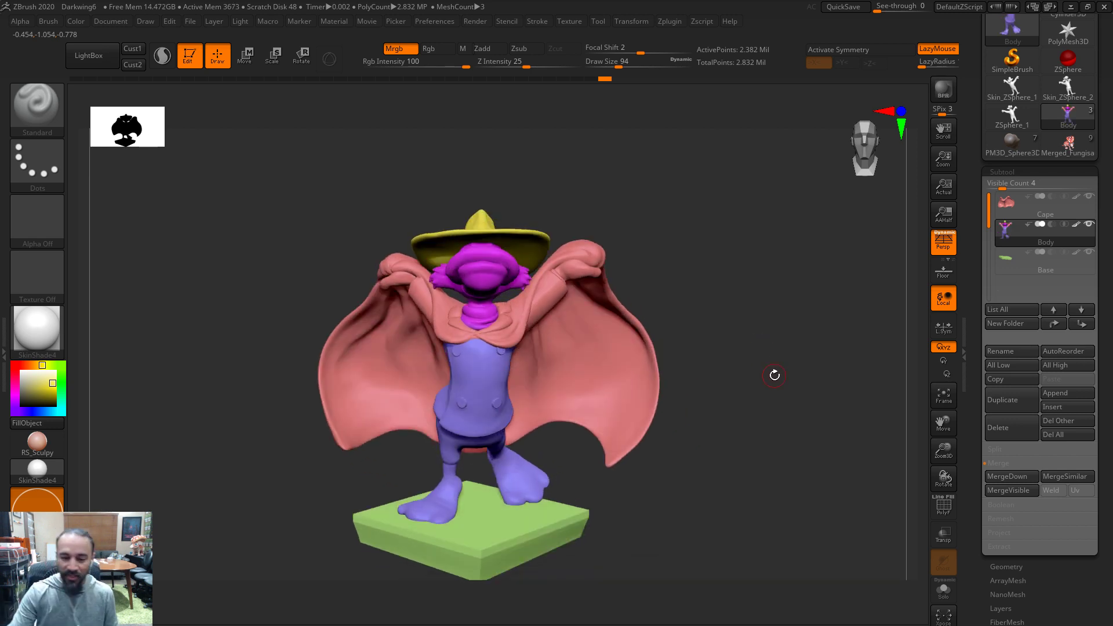
Select the Cape subtool, inspect it in solo display and bring the other subtools back into view
{"action": "left_click", "coordinate": [636, 347], "text": "alt"}
{"action": "left_click", "coordinate": [944, 590]}
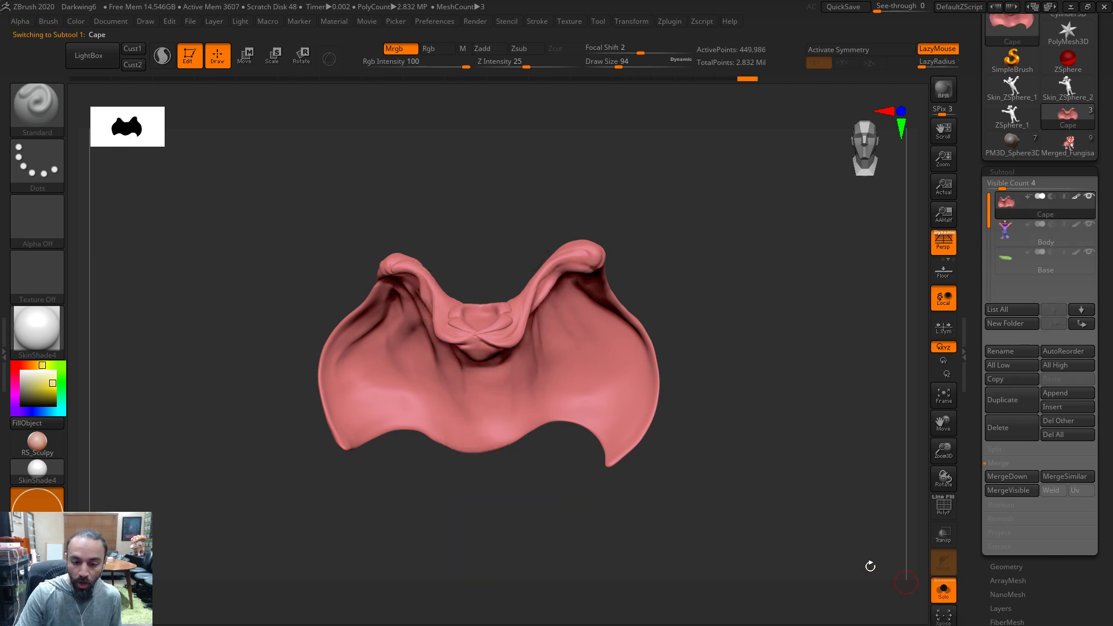
{"action": "left_click_drag", "start_coordinate": [746, 509], "coordinate": [976, 530]}
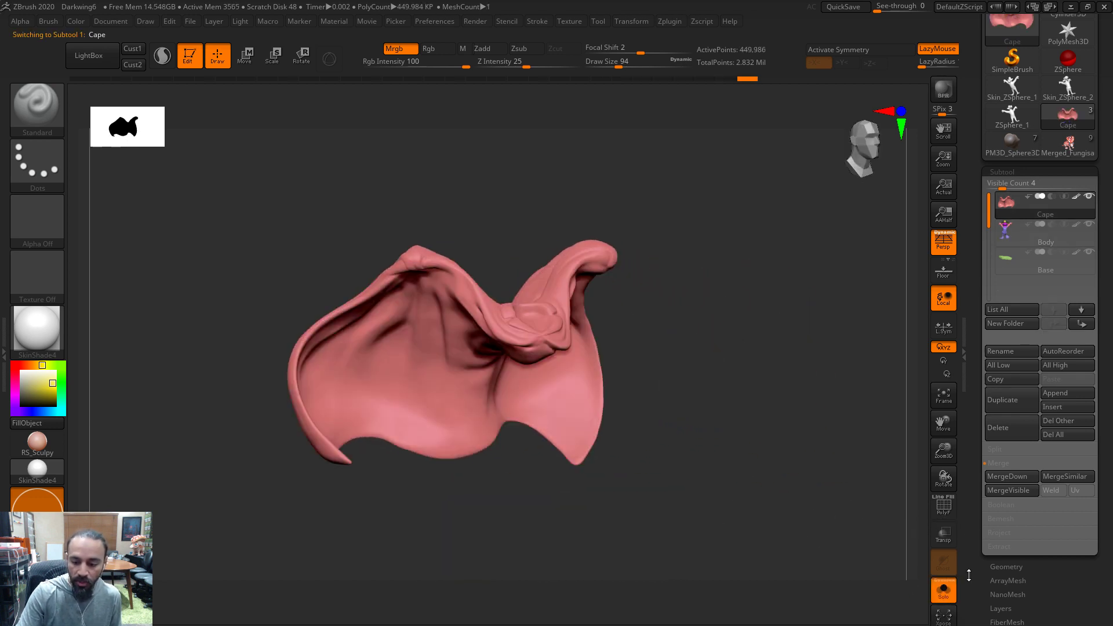
{"action": "left_click", "coordinate": [943, 590]}
{"action": "left_click_drag", "start_coordinate": [778, 345], "coordinate": [885, 616]}
{"action": "left_click_drag", "start_coordinate": [837, 579], "coordinate": [736, 589]}
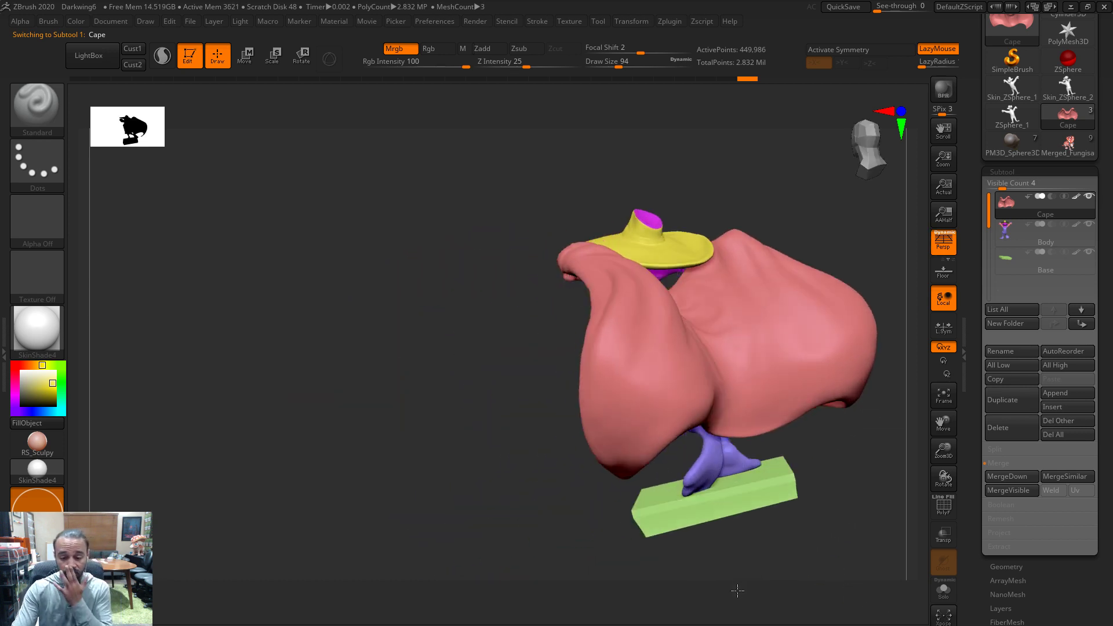
Switch to the Body subtool and hide the yellow part of the hat, leaving its crown top and the head visible
{"action": "left_click_drag", "start_coordinate": [866, 559], "coordinate": [560, 293]}
{"action": "left_click_drag", "start_coordinate": [810, 260], "coordinate": [707, 158], "text": "alt"}
{"action": "left_click_drag", "start_coordinate": [797, 363], "coordinate": [906, 615], "text": "alt"}
{"action": "left_click_drag", "start_coordinate": [706, 345], "coordinate": [712, 346]}
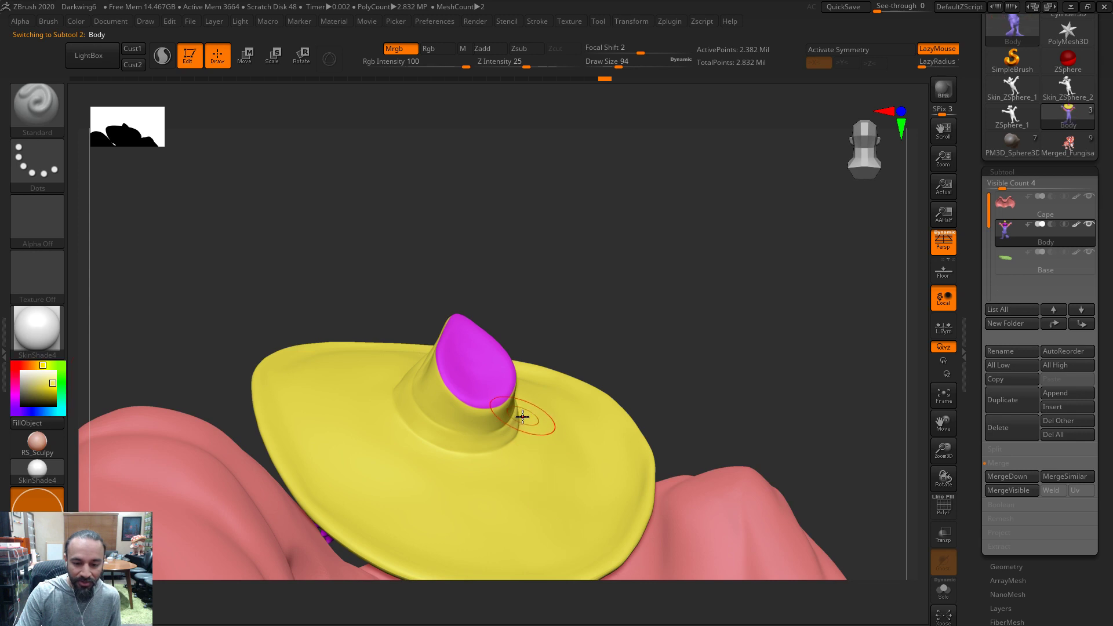
{"action": "left_click", "coordinate": [597, 504], "text": "ctrl+shift"}
{"action": "left_click_drag", "start_coordinate": [723, 338], "coordinate": [706, 364], "text": "ctrl+alt+shift"}
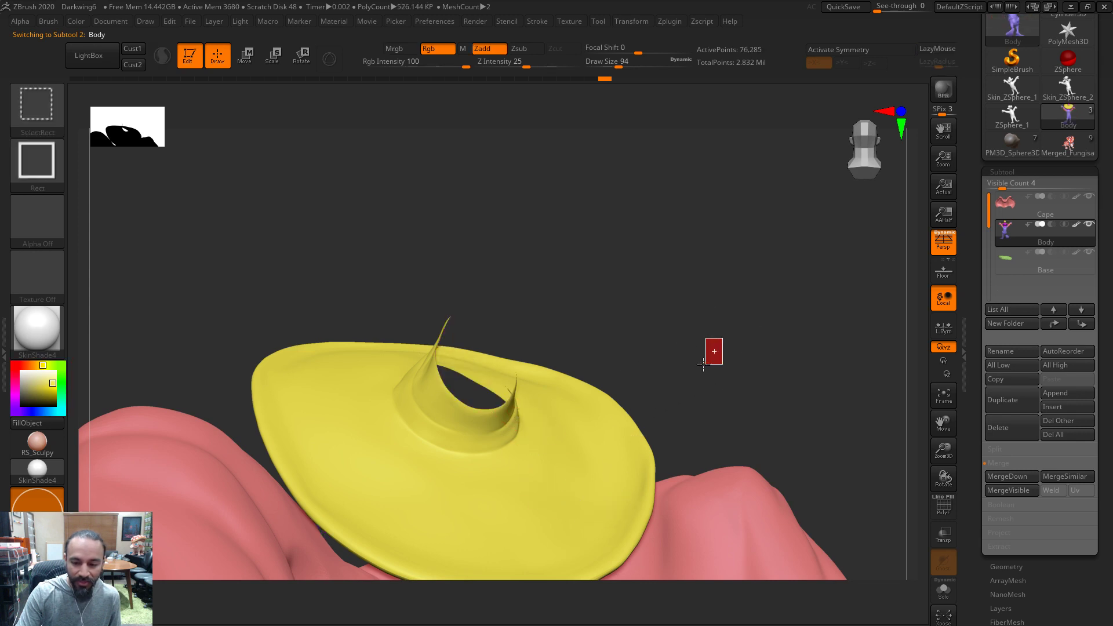
{"action": "left_click_drag", "start_coordinate": [488, 371], "coordinate": [489, 374], "text": "ctrl+shift"}
{"action": "left_click", "coordinate": [487, 368], "text": "ctrl+shift"}
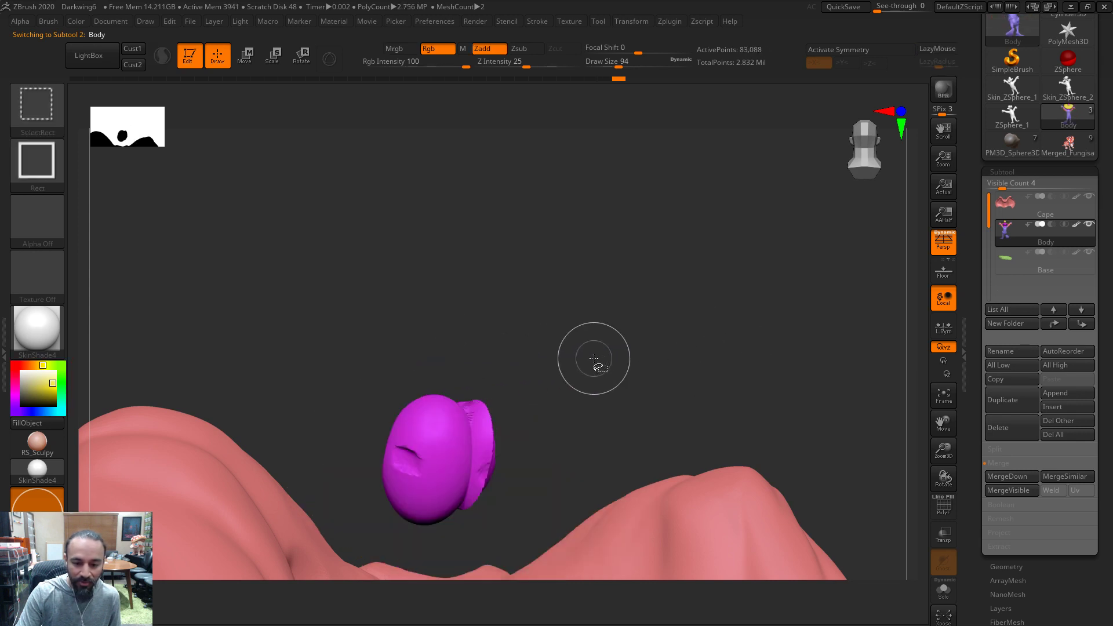
{"action": "left_click", "coordinate": [488, 366], "text": "ctrl+shift"}
{"action": "left_click", "coordinate": [489, 367], "text": "ctrl+shift"}
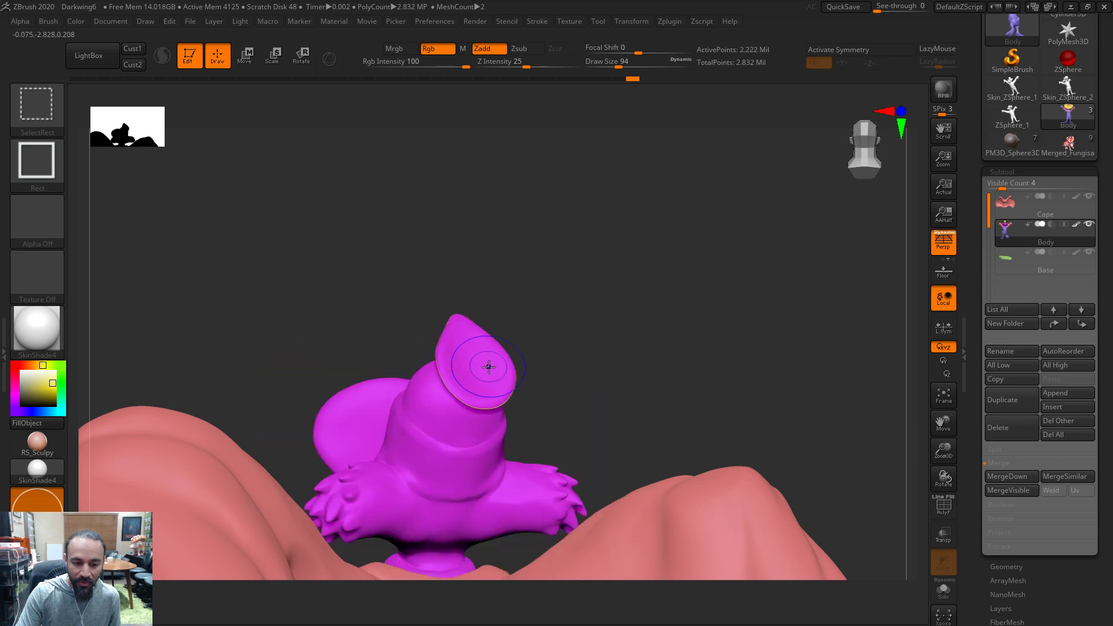
Try filling all visible body parts with yellow and undo the fill
{"action": "left_click", "coordinate": [85, 24]}
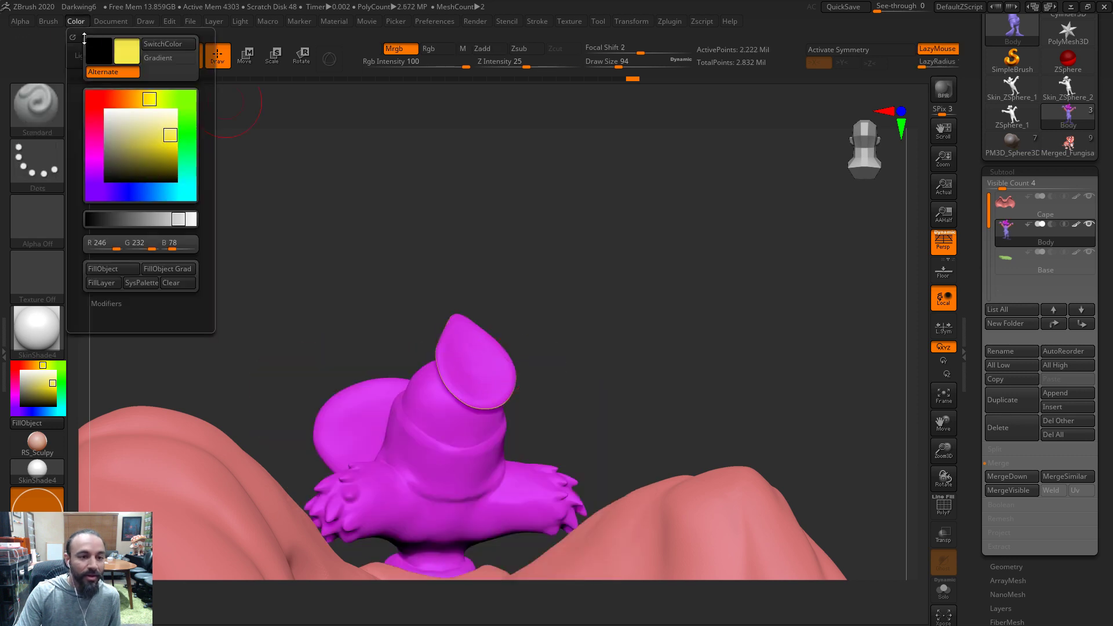
{"action": "left_click", "coordinate": [113, 274]}
{"action": "key", "text": "ctrl+z"}
Mask the visible body parts except the top of the hat's crown
{"action": "mouse_move", "coordinate": [560, 331]}
{"action": "left_mouse_down"}
{"action": "mouse_move", "coordinate": [620, 313]}
{"action": "mouse_move", "coordinate": [472, 298]}
{"action": "left_mouse_up"}
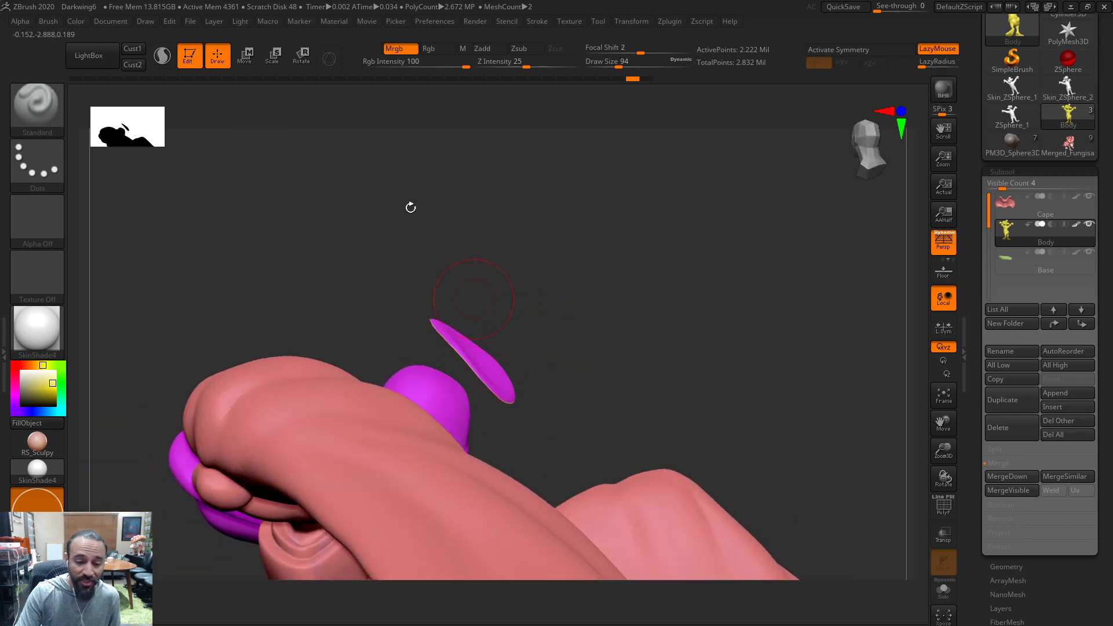
{"action": "mouse_move", "coordinate": [548, 326]}
{"action": "left_mouse_down", "text": "ctrl"}
{"action": "mouse_move", "coordinate": [494, 332]}
{"action": "mouse_move", "coordinate": [413, 252]}
{"action": "mouse_move", "coordinate": [554, 327]}
{"action": "left_mouse_up", "text": "ctrl"}
{"action": "left_click", "coordinate": [609, 333], "text": "ctrl"}
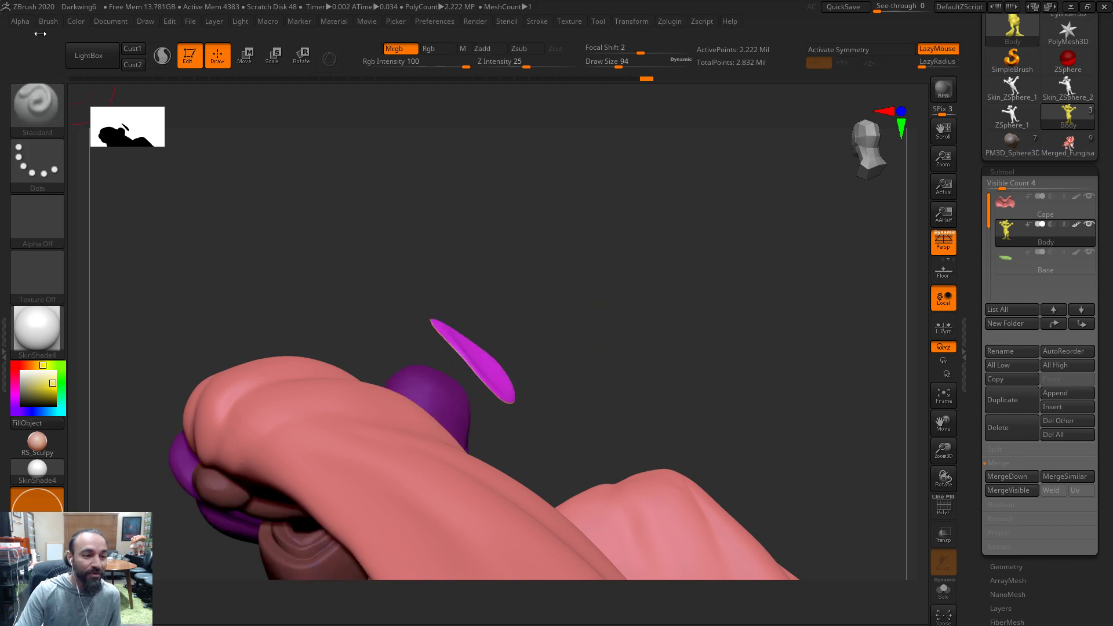
Fill the unmasked crown top with yellow, then show all body parts and frame the figure
{"action": "left_click", "coordinate": [69, 21]}
{"action": "left_click", "coordinate": [112, 268]}
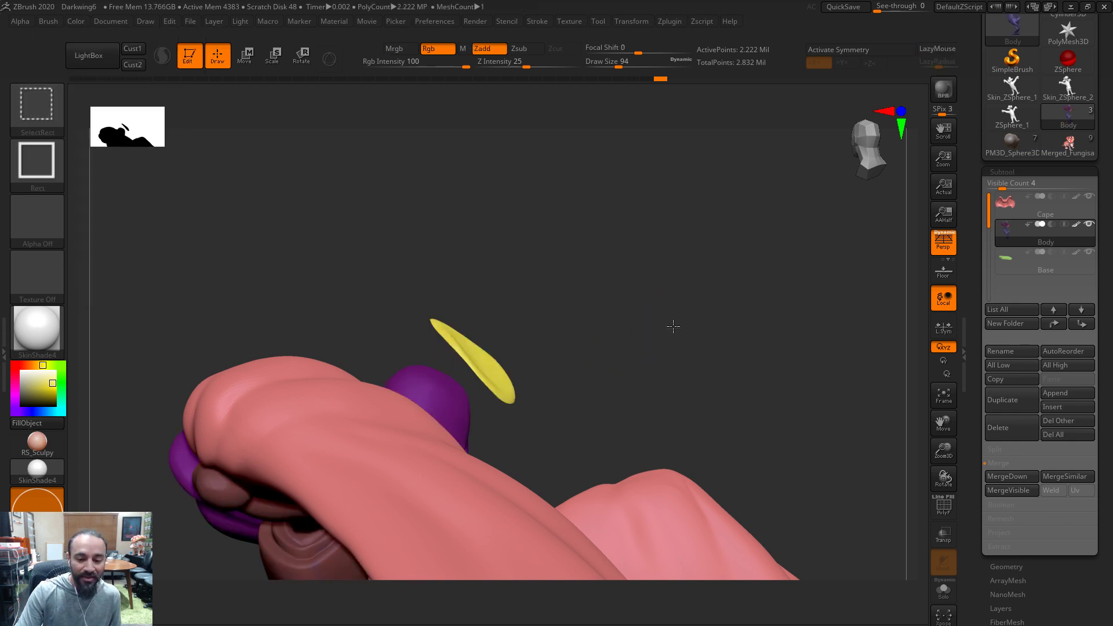
{"action": "mouse_move", "coordinate": [672, 330]}
{"action": "left_mouse_down"}
{"action": "mouse_move", "coordinate": [708, 323]}
{"action": "mouse_move", "coordinate": [641, 326]}
{"action": "mouse_move", "coordinate": [745, 360]}
{"action": "mouse_move", "coordinate": [840, 368]}
{"action": "mouse_move", "coordinate": [710, 348]}
{"action": "mouse_move", "coordinate": [694, 326]}
{"action": "mouse_move", "coordinate": [732, 360]}
{"action": "mouse_move", "coordinate": [712, 296]}
{"action": "mouse_move", "coordinate": [835, 330]}
{"action": "mouse_move", "coordinate": [759, 385]}
{"action": "left_mouse_up"}
{"action": "key", "text": "f"}
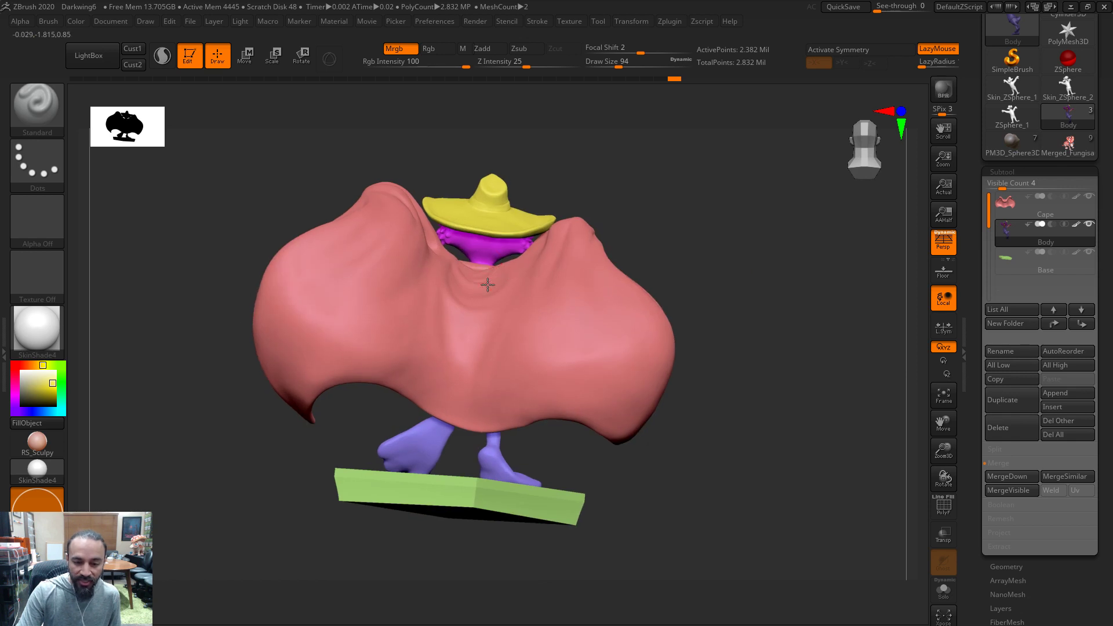
Switch to the Cape subtool and set the draw size to 54 for working on its front collar
{"action": "left_click", "coordinate": [488, 284], "text": "alt"}
{"action": "left_click_drag", "start_coordinate": [860, 455], "coordinate": [832, 464]}
{"action": "left_click_drag", "start_coordinate": [862, 517], "coordinate": [862, 279], "text": "alt"}
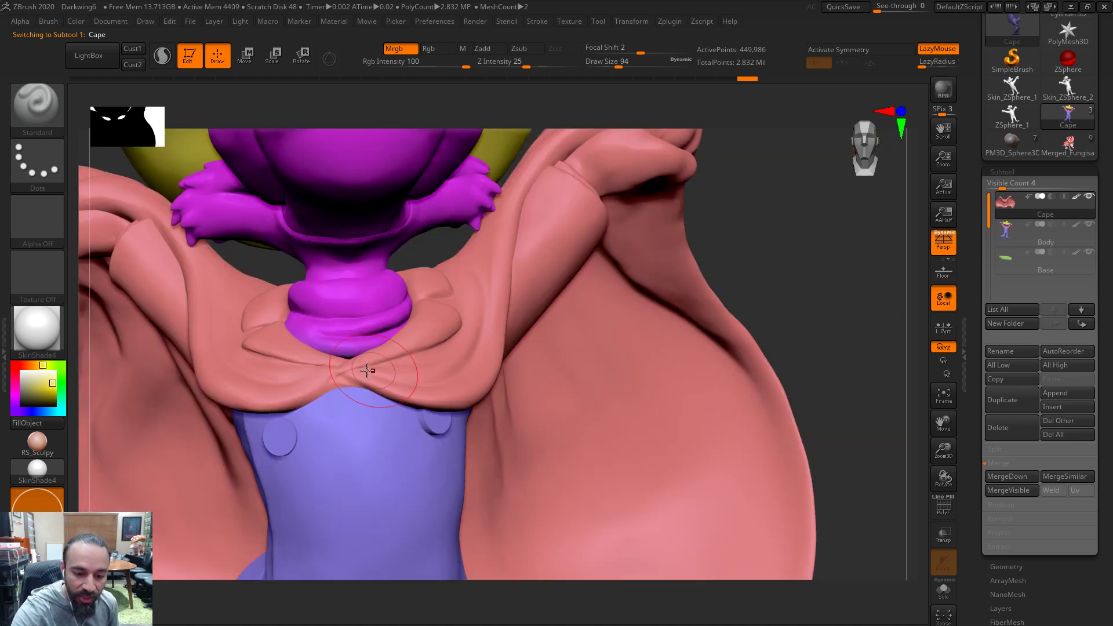
{"action": "key", "text": "s"}
{"action": "left_click_drag", "start_coordinate": [351, 373], "coordinate": [338, 373]}
{"action": "key", "text": "s"}
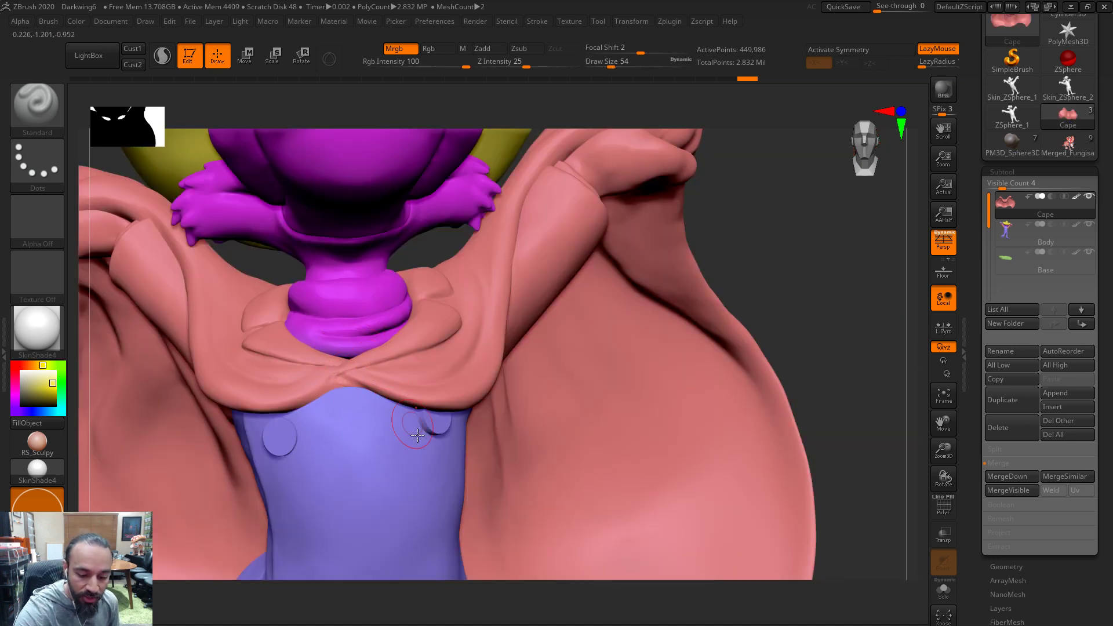
Carve the crease where the front collar flaps meet with the DamStandard brush at draw size 25, and undo the last stroke
{"action": "key", "text": "b"}
{"action": "key", "text": "d"}
{"action": "key", "text": "s"}
{"action": "mouse_move", "coordinate": [347, 383]}
{"action": "left_mouse_down"}
{"action": "mouse_move", "coordinate": [346, 368]}
{"action": "mouse_move", "coordinate": [325, 407]}
{"action": "left_mouse_up"}
{"action": "right_click_drag", "start_coordinate": [432, 313], "coordinate": [506, 322]}
{"action": "key", "text": "s"}
{"action": "left_click", "coordinate": [341, 362]}
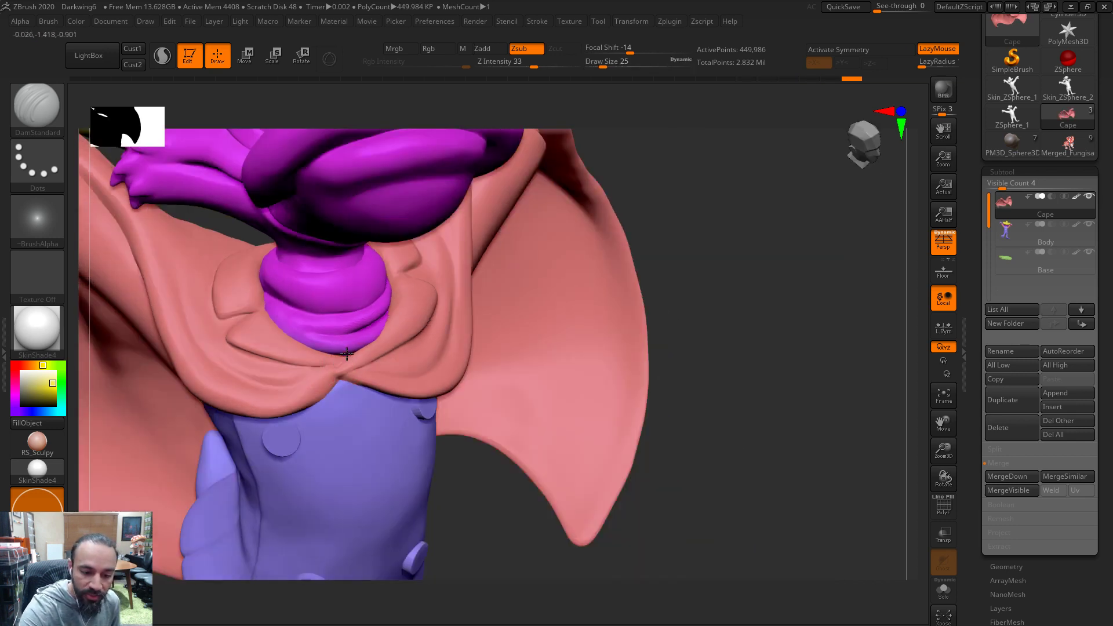
{"action": "key", "text": "ctrl+z"}
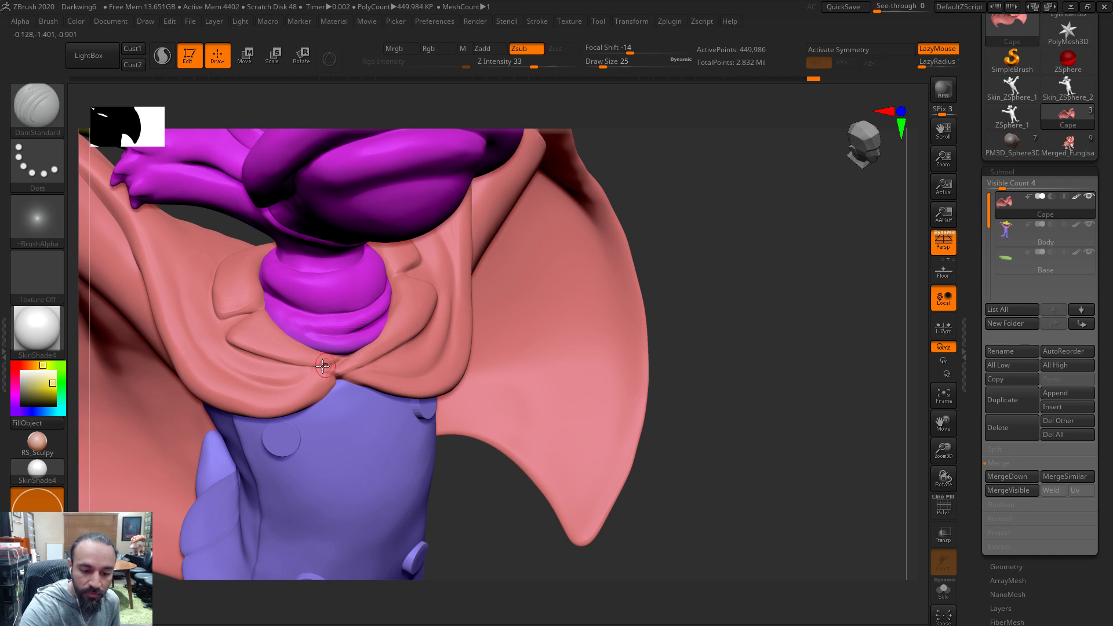
{"action": "left_click_drag", "start_coordinate": [714, 223], "coordinate": [675, 227], "text": "alt"}
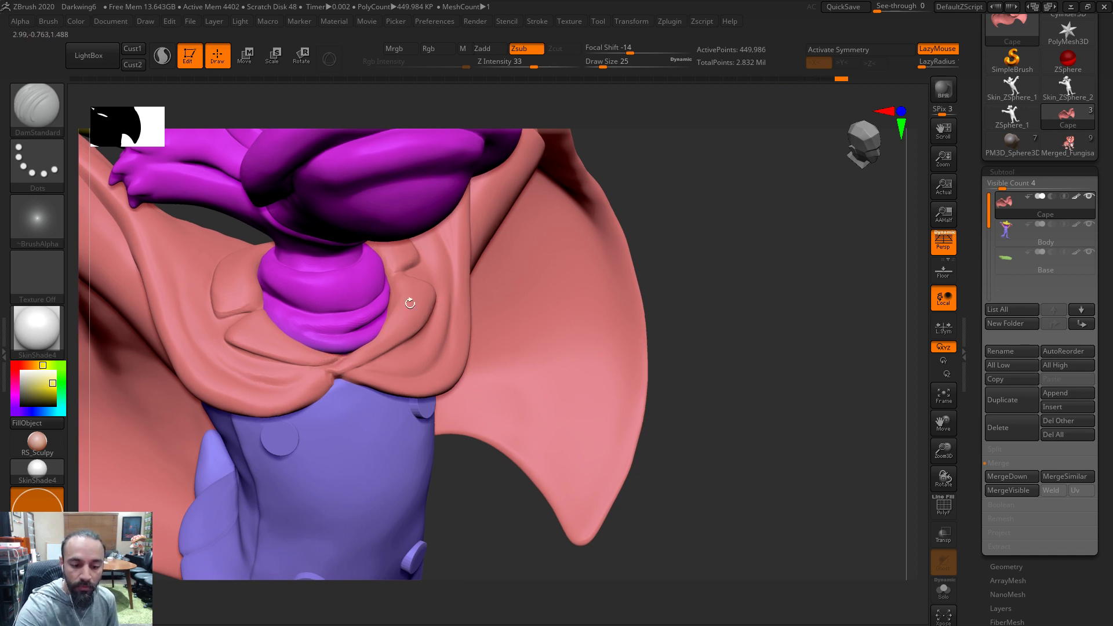
Nudge the point where the cape's front collar flaps meet using the Move brush at draw size 25
{"action": "key", "text": "b"}
{"action": "key", "text": "m"}
{"action": "key", "text": "v"}
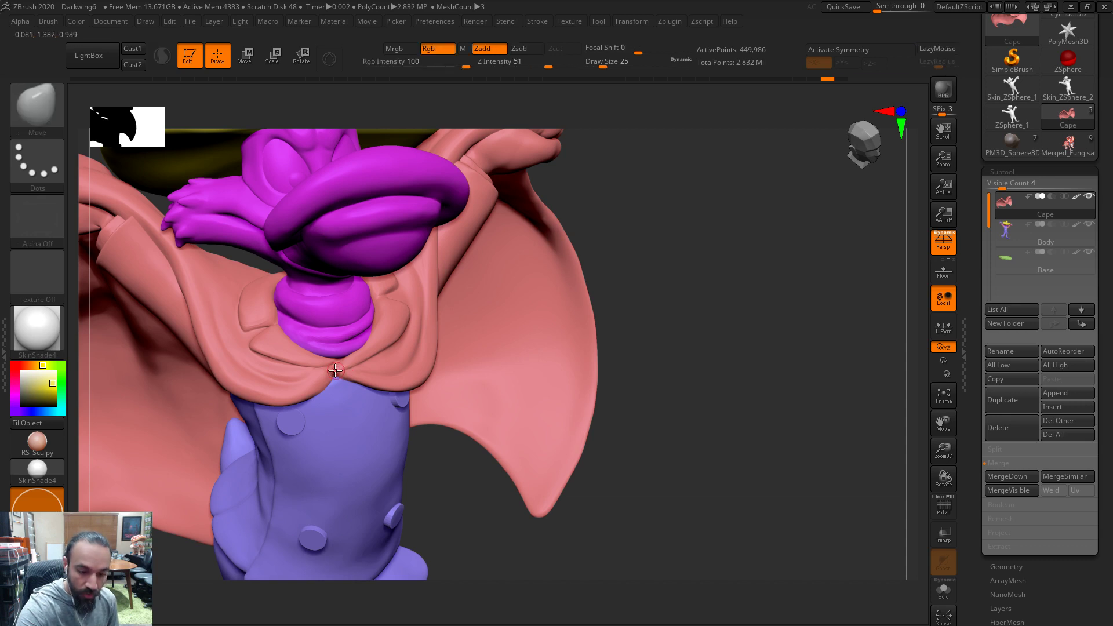
{"action": "left_click_drag", "start_coordinate": [334, 370], "coordinate": [335, 366]}
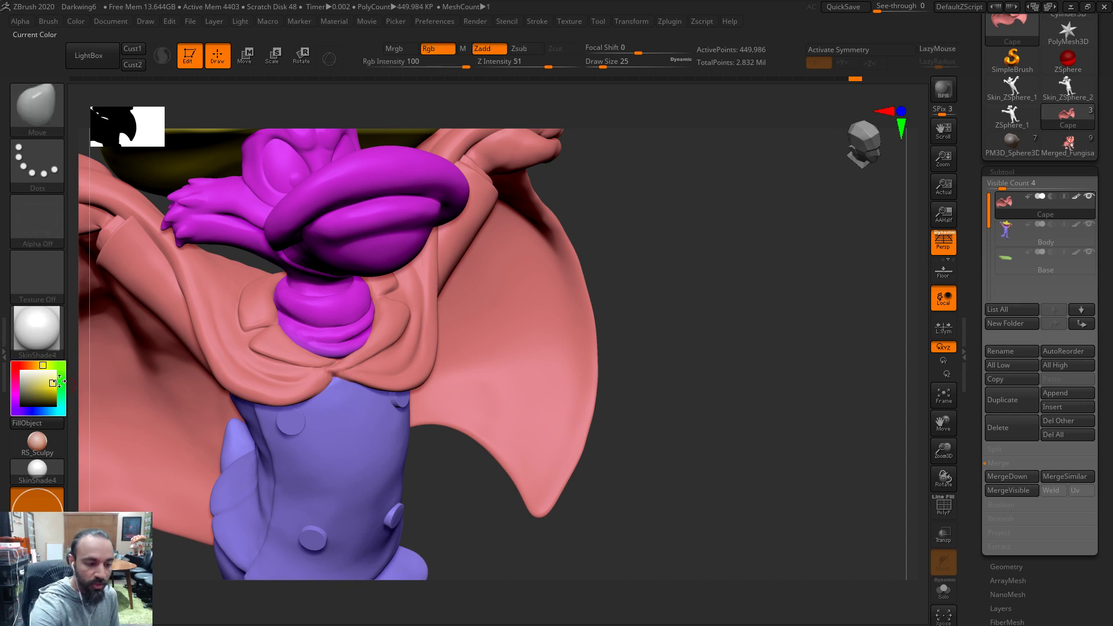
Choose an orange colour and paint the front collar flap on the figure's left side with the Standard brush at draw size 94
{"action": "left_click", "coordinate": [61, 364]}
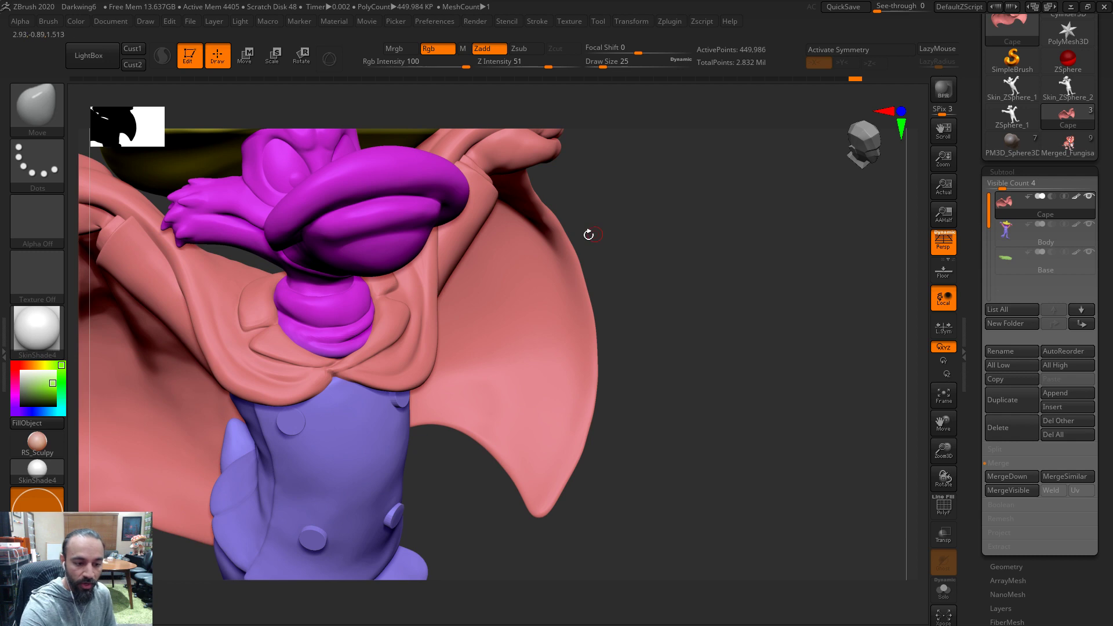
{"action": "key", "text": "f"}
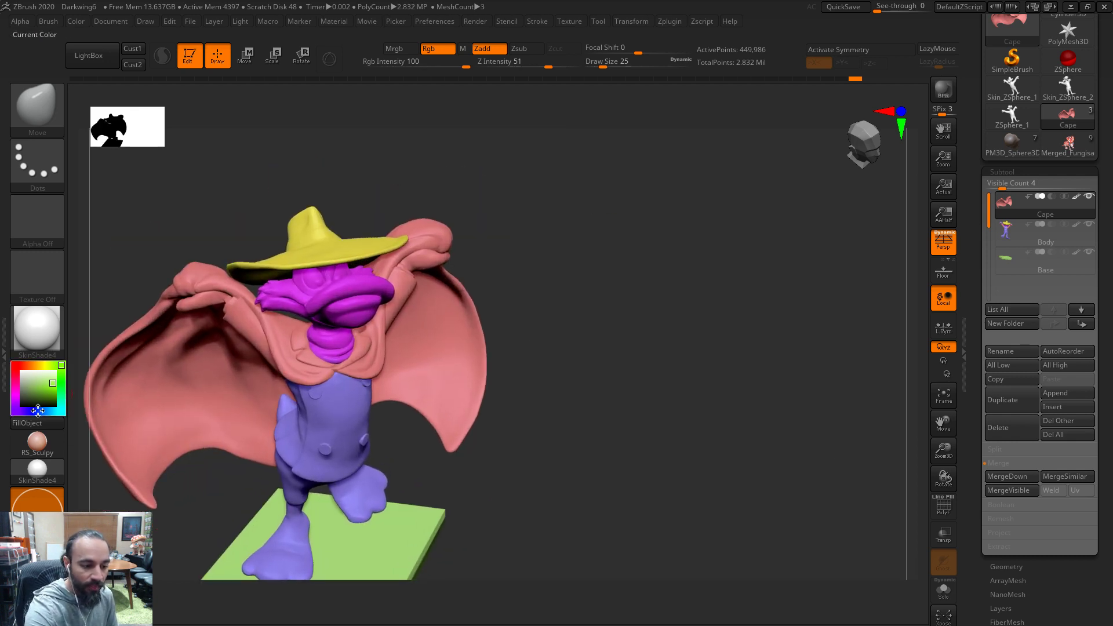
{"action": "left_click", "coordinate": [15, 365]}
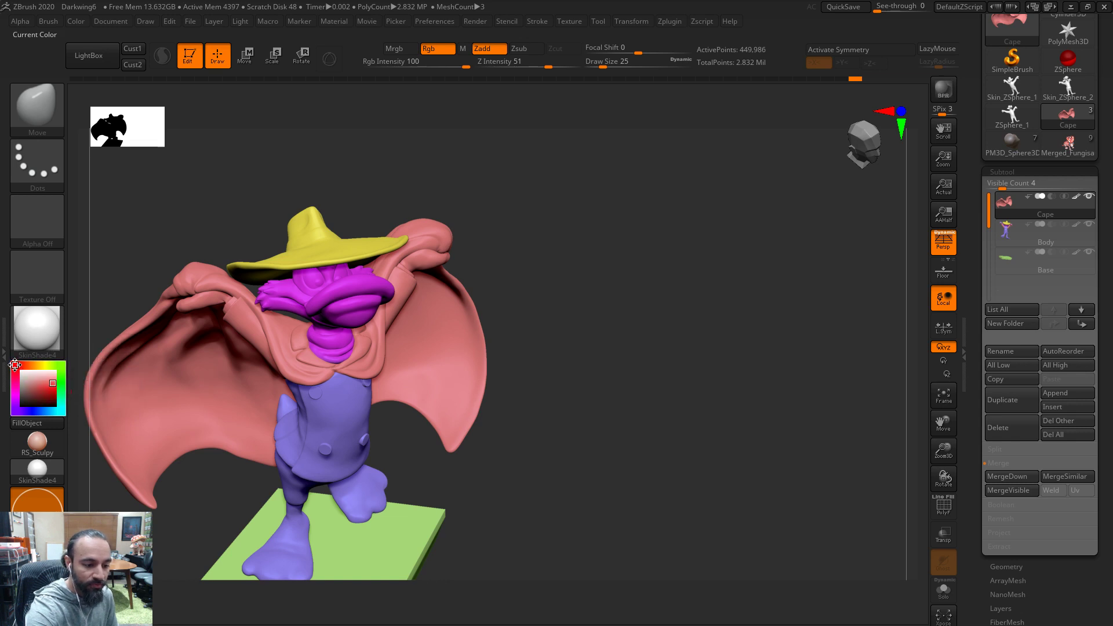
{"action": "left_click_drag", "start_coordinate": [14, 364], "coordinate": [255, 276]}
{"action": "left_click_drag", "start_coordinate": [556, 216], "coordinate": [575, 207]}
{"action": "left_click_drag", "start_coordinate": [499, 243], "coordinate": [487, 308], "text": "alt"}
{"action": "key", "text": "b"}
{"action": "key", "text": "s"}
{"action": "key", "text": "t"}
{"action": "key", "text": "s"}
{"action": "mouse_move", "coordinate": [404, 359]}
{"action": "left_mouse_down"}
{"action": "mouse_move", "coordinate": [418, 359]}
{"action": "mouse_move", "coordinate": [362, 389]}
{"action": "mouse_move", "coordinate": [394, 361]}
{"action": "left_mouse_up"}
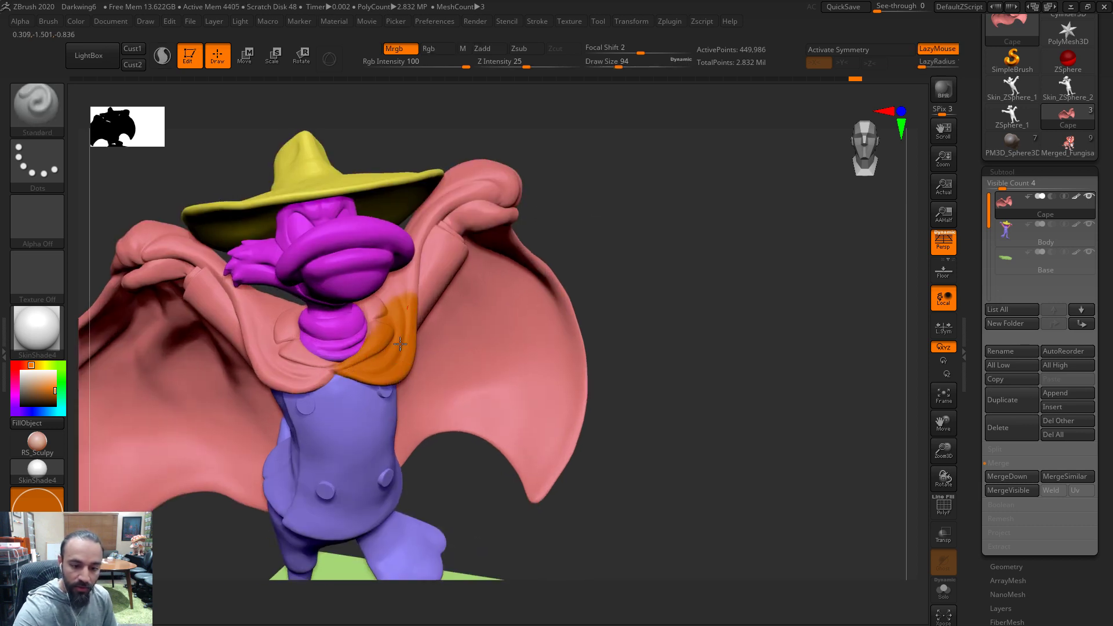
Paint the cape's wing on the figure's left side orange, inside and around its outer folds, using draw size 228
{"action": "key", "text": "s"}
{"action": "left_click_drag", "start_coordinate": [425, 292], "coordinate": [433, 292]}
{"action": "mouse_move", "coordinate": [434, 255]}
{"action": "left_mouse_down"}
{"action": "mouse_move", "coordinate": [487, 168]}
{"action": "mouse_move", "coordinate": [510, 192]}
{"action": "mouse_move", "coordinate": [526, 183]}
{"action": "mouse_move", "coordinate": [502, 307]}
{"action": "mouse_move", "coordinate": [449, 365]}
{"action": "mouse_move", "coordinate": [438, 426]}
{"action": "mouse_move", "coordinate": [509, 402]}
{"action": "mouse_move", "coordinate": [544, 490]}
{"action": "mouse_move", "coordinate": [561, 259]}
{"action": "left_mouse_up"}
{"action": "left_click_drag", "start_coordinate": [464, 290], "coordinate": [407, 467]}
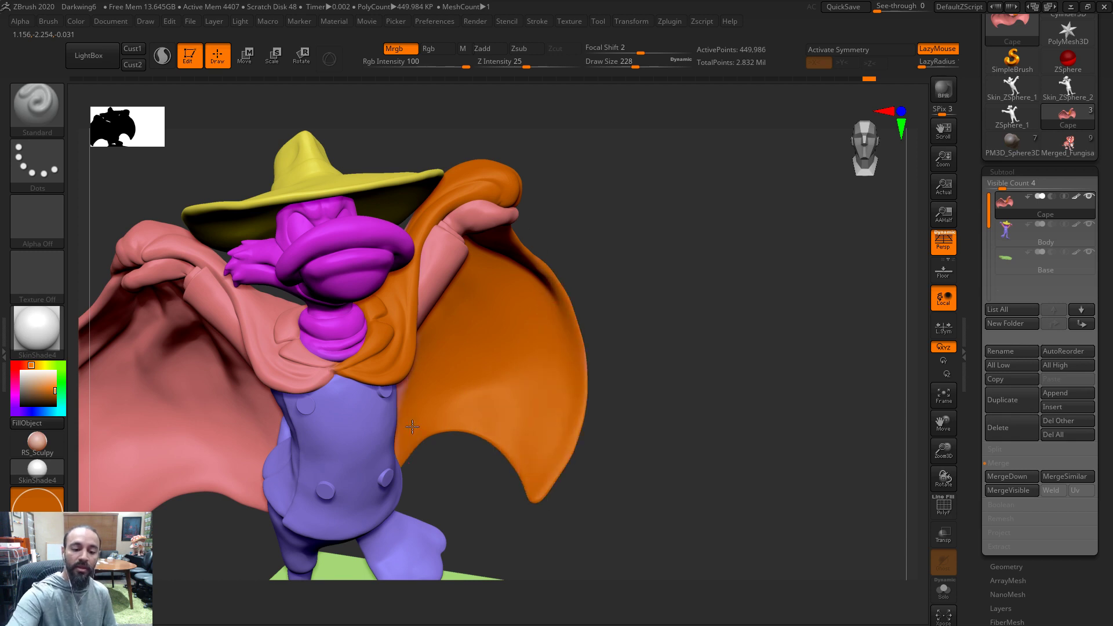
{"action": "mouse_move", "coordinate": [643, 306]}
{"action": "left_mouse_down", "text": "alt"}
{"action": "mouse_move", "coordinate": [623, 303]}
{"action": "mouse_move", "coordinate": [635, 266]}
{"action": "mouse_move", "coordinate": [574, 297]}
{"action": "left_mouse_up", "text": "alt"}
{"action": "mouse_move", "coordinate": [478, 355]}
{"action": "left_mouse_down"}
{"action": "mouse_move", "coordinate": [475, 387]}
{"action": "mouse_move", "coordinate": [445, 333]}
{"action": "mouse_move", "coordinate": [492, 248]}
{"action": "mouse_move", "coordinate": [430, 346]}
{"action": "mouse_move", "coordinate": [426, 374]}
{"action": "left_mouse_up"}
{"action": "mouse_move", "coordinate": [609, 232]}
{"action": "left_mouse_down"}
{"action": "mouse_move", "coordinate": [586, 137]}
{"action": "mouse_move", "coordinate": [539, 104]}
{"action": "left_mouse_up"}
{"action": "mouse_move", "coordinate": [435, 209]}
{"action": "left_mouse_down"}
{"action": "mouse_move", "coordinate": [413, 272]}
{"action": "mouse_move", "coordinate": [456, 189]}
{"action": "left_mouse_up"}
{"action": "left_click_drag", "start_coordinate": [597, 185], "coordinate": [626, 226], "text": "alt"}
Switch to the Body subtool and paint the figure's left sleeve and hand orange at draw size 59
{"action": "left_click", "coordinate": [458, 242], "text": "alt"}
{"action": "mouse_move", "coordinate": [472, 238]}
{"action": "left_mouse_down"}
{"action": "mouse_move", "coordinate": [561, 216]}
{"action": "mouse_move", "coordinate": [441, 261]}
{"action": "mouse_move", "coordinate": [417, 258]}
{"action": "mouse_move", "coordinate": [407, 302]}
{"action": "mouse_move", "coordinate": [363, 278]}
{"action": "left_mouse_up"}
{"action": "key", "text": "s"}
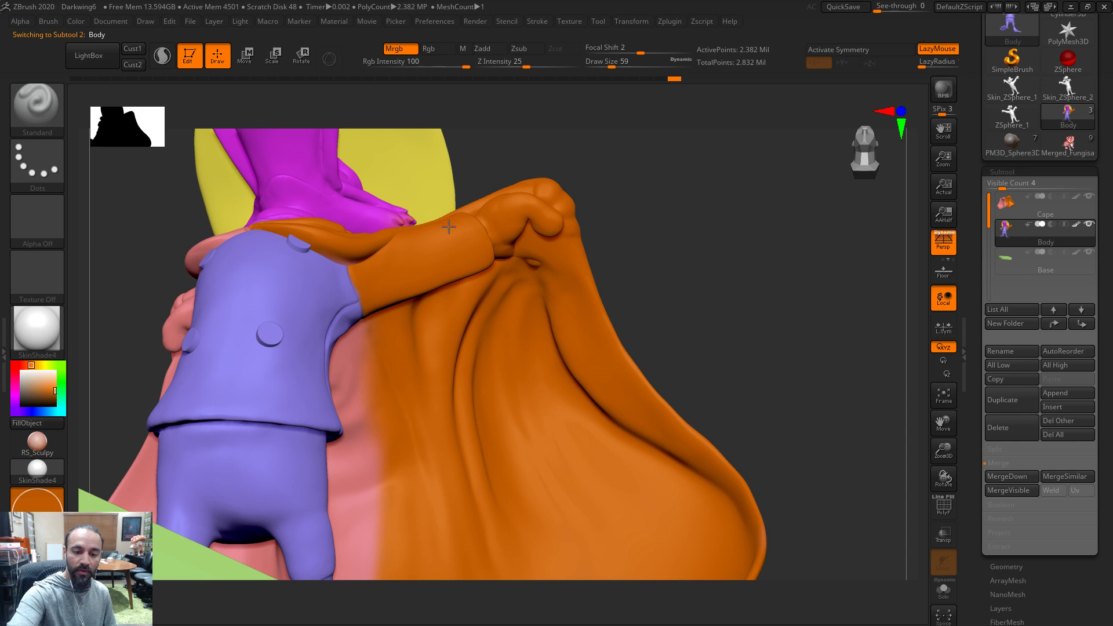
{"action": "left_click_drag", "start_coordinate": [611, 124], "coordinate": [395, 294]}
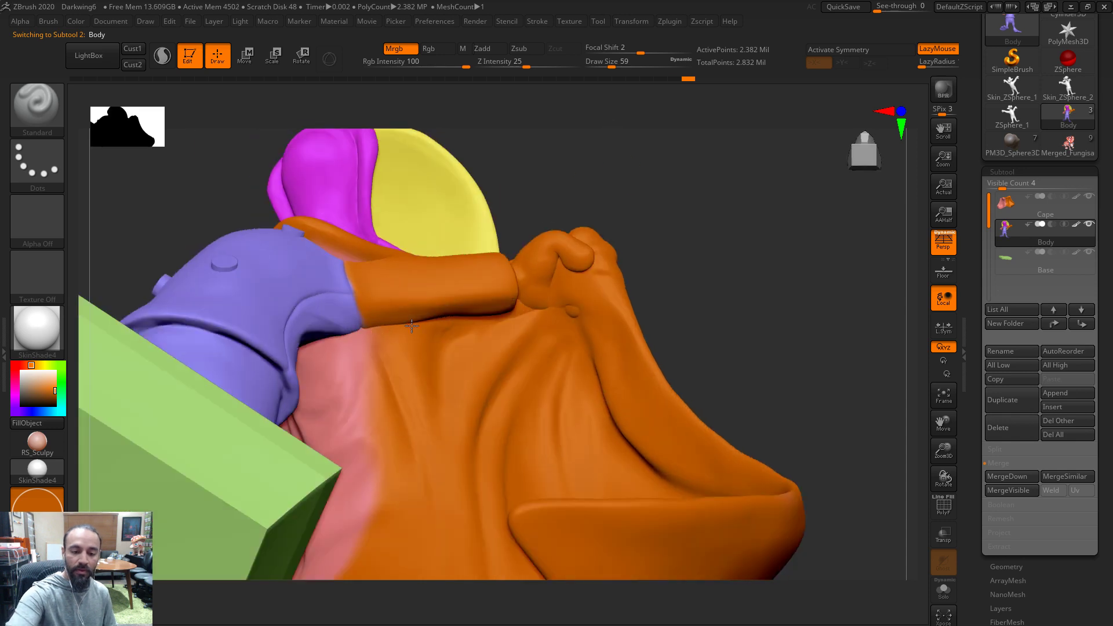
{"action": "left_click_drag", "start_coordinate": [669, 250], "coordinate": [396, 236]}
{"action": "left_click_drag", "start_coordinate": [656, 144], "coordinate": [654, 151]}
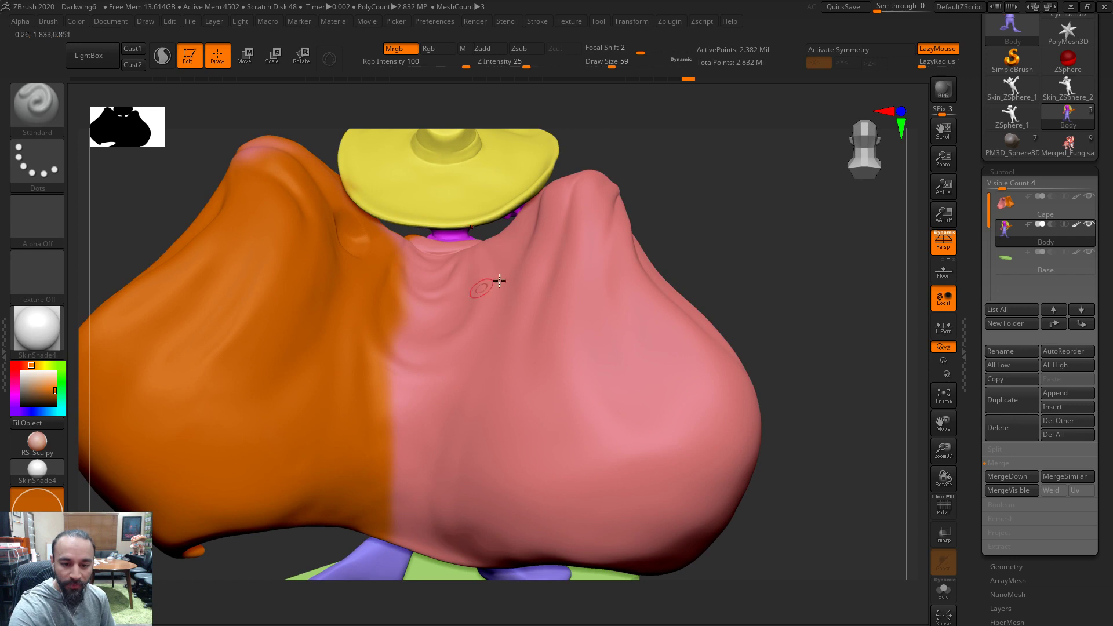
Switch back to the Cape subtool and touch up its upper back below the hat in orange at draw size 116
{"action": "left_click_drag", "start_coordinate": [706, 181], "coordinate": [709, 183]}
{"action": "key", "text": "s"}
{"action": "left_click_drag", "start_coordinate": [376, 241], "coordinate": [380, 241]}
{"action": "mouse_move", "coordinate": [703, 186]}
{"action": "left_mouse_down"}
{"action": "mouse_move", "coordinate": [765, 186]}
{"action": "mouse_move", "coordinate": [738, 154]}
{"action": "mouse_move", "coordinate": [667, 225]}
{"action": "mouse_move", "coordinate": [384, 255]}
{"action": "mouse_move", "coordinate": [351, 250]}
{"action": "mouse_move", "coordinate": [361, 233]}
{"action": "left_mouse_up"}
{"action": "key", "text": "s"}
{"action": "left_click", "coordinate": [360, 234], "text": "alt"}
{"action": "key", "text": "s"}
{"action": "left_click_drag", "start_coordinate": [659, 169], "coordinate": [687, 284]}
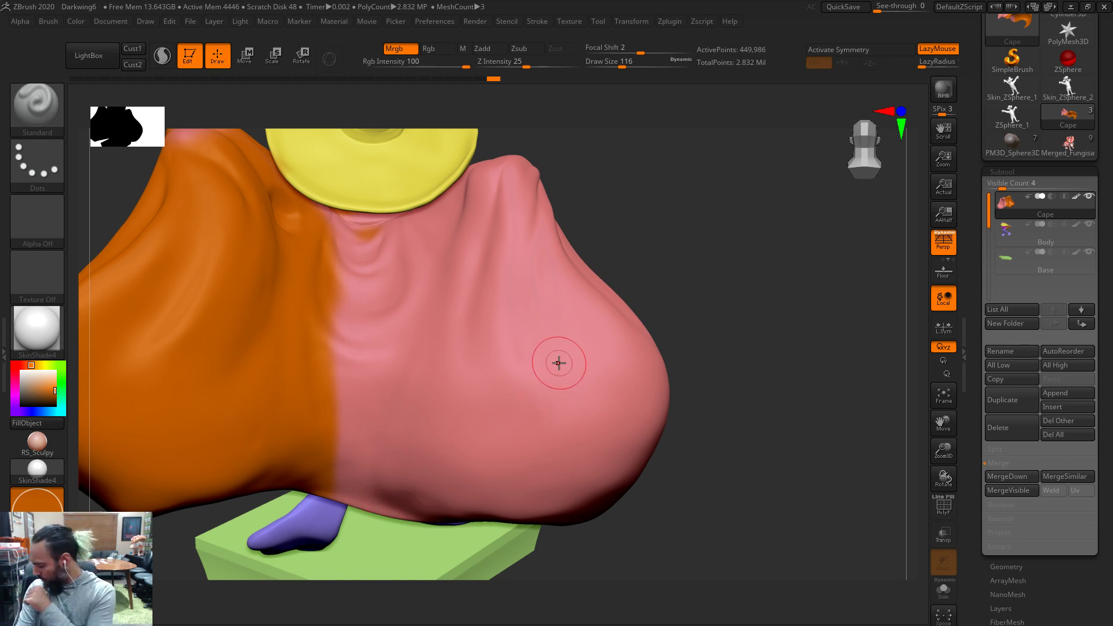
{"action": "left_click_drag", "start_coordinate": [703, 259], "coordinate": [705, 261]}
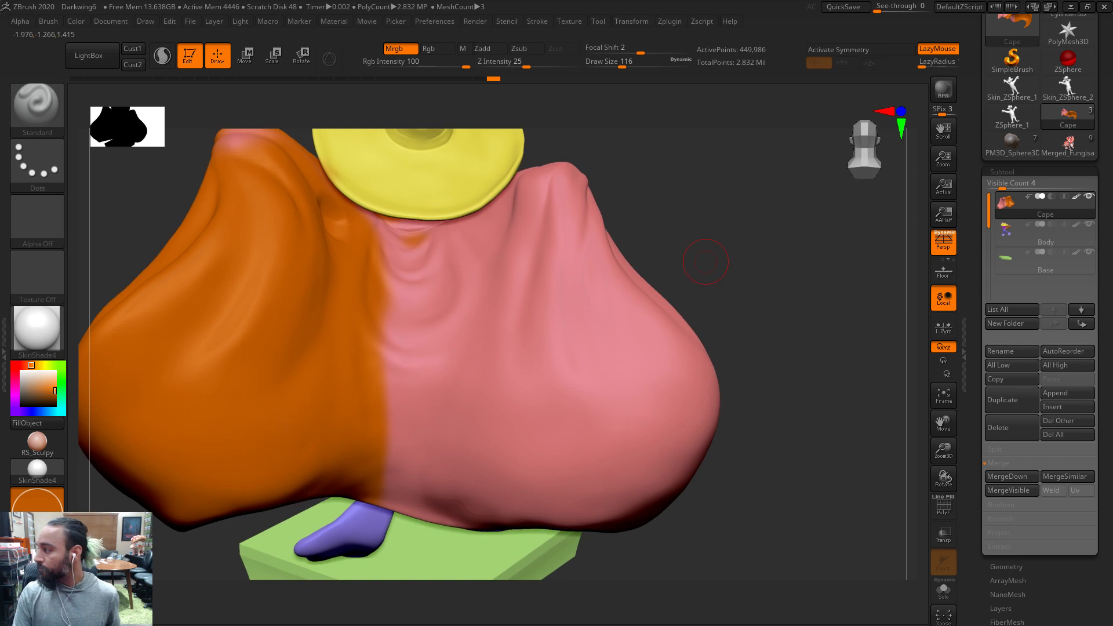
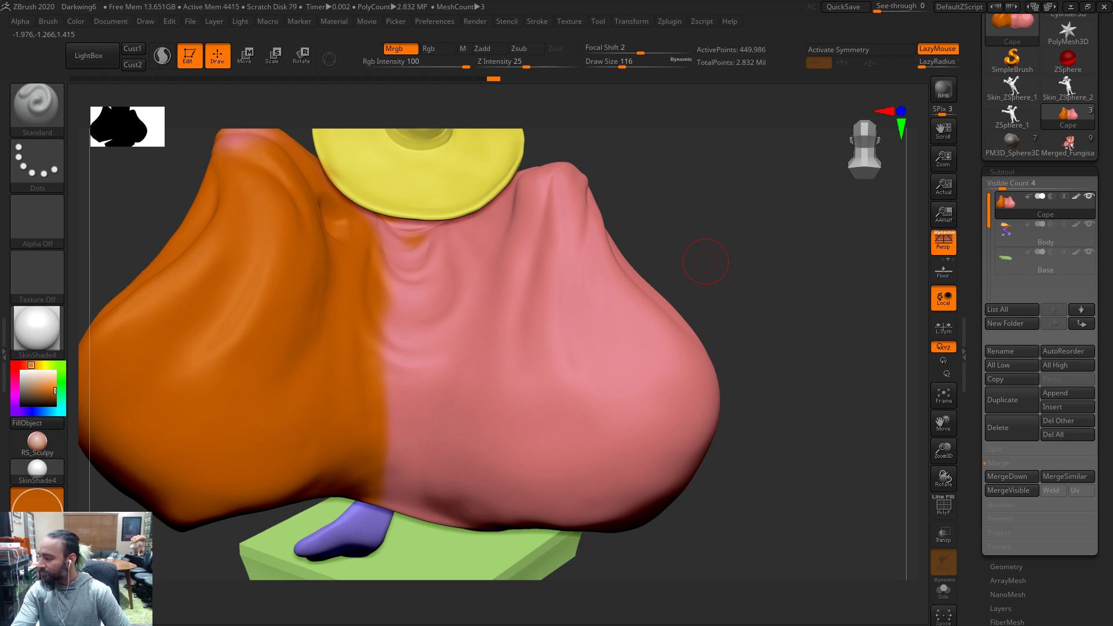
Isolate the Cape subtool, frame it and paint over the pink patch left on its orange shoulder at draw size 228
{"action": "left_click", "coordinate": [943, 588]}
{"action": "key", "text": "f"}
{"action": "left_click_drag", "start_coordinate": [744, 226], "coordinate": [735, 278]}
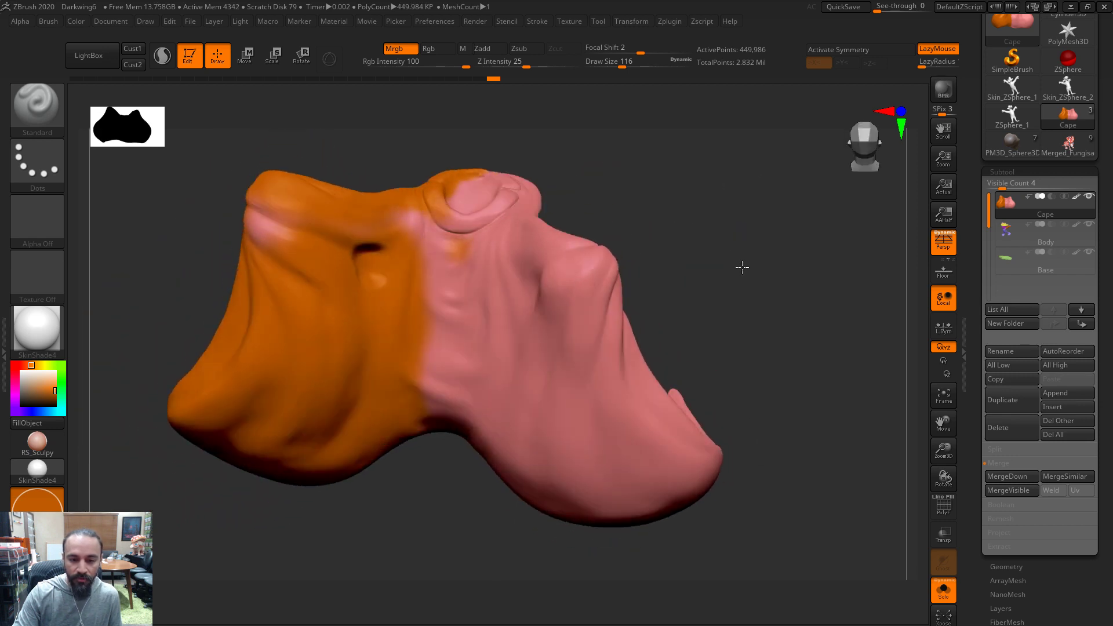
{"action": "key", "text": "s"}
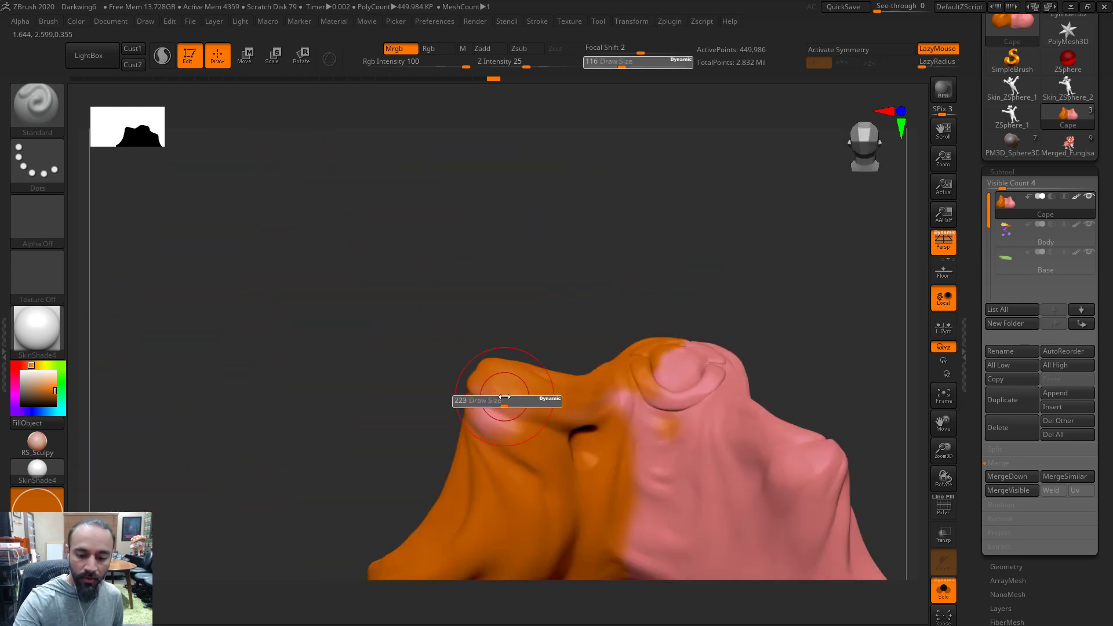
{"action": "left_click_drag", "start_coordinate": [497, 399], "coordinate": [510, 400]}
{"action": "mouse_move", "coordinate": [682, 200]}
{"action": "left_mouse_down"}
{"action": "mouse_move", "coordinate": [690, 191]}
{"action": "mouse_move", "coordinate": [713, 231]}
{"action": "left_mouse_up"}
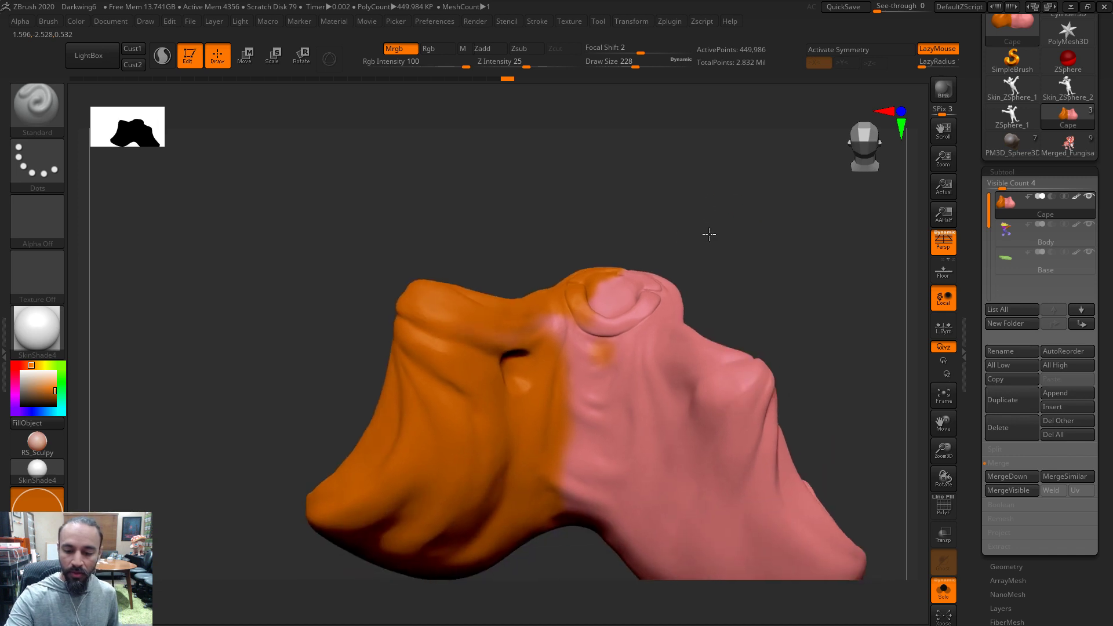
Extend the orange across the cape's back to the centre line, including the collar area, at draw size 136
{"action": "key", "text": "s"}
{"action": "left_click_drag", "start_coordinate": [587, 310], "coordinate": [570, 311]}
{"action": "mouse_move", "coordinate": [715, 249]}
{"action": "left_mouse_down"}
{"action": "mouse_move", "coordinate": [718, 283]}
{"action": "mouse_move", "coordinate": [711, 214]}
{"action": "left_mouse_up"}
{"action": "key", "text": "s"}
{"action": "left_click_drag", "start_coordinate": [600, 318], "coordinate": [619, 318]}
{"action": "key", "text": "s"}
{"action": "mouse_move", "coordinate": [719, 250]}
{"action": "left_mouse_down"}
{"action": "mouse_move", "coordinate": [579, 239]}
{"action": "mouse_move", "coordinate": [534, 497]}
{"action": "left_mouse_up"}
{"action": "mouse_move", "coordinate": [696, 145]}
{"action": "left_mouse_down"}
{"action": "mouse_move", "coordinate": [732, 129]}
{"action": "mouse_move", "coordinate": [564, 245]}
{"action": "left_mouse_up"}
{"action": "left_click_drag", "start_coordinate": [566, 484], "coordinate": [601, 232]}
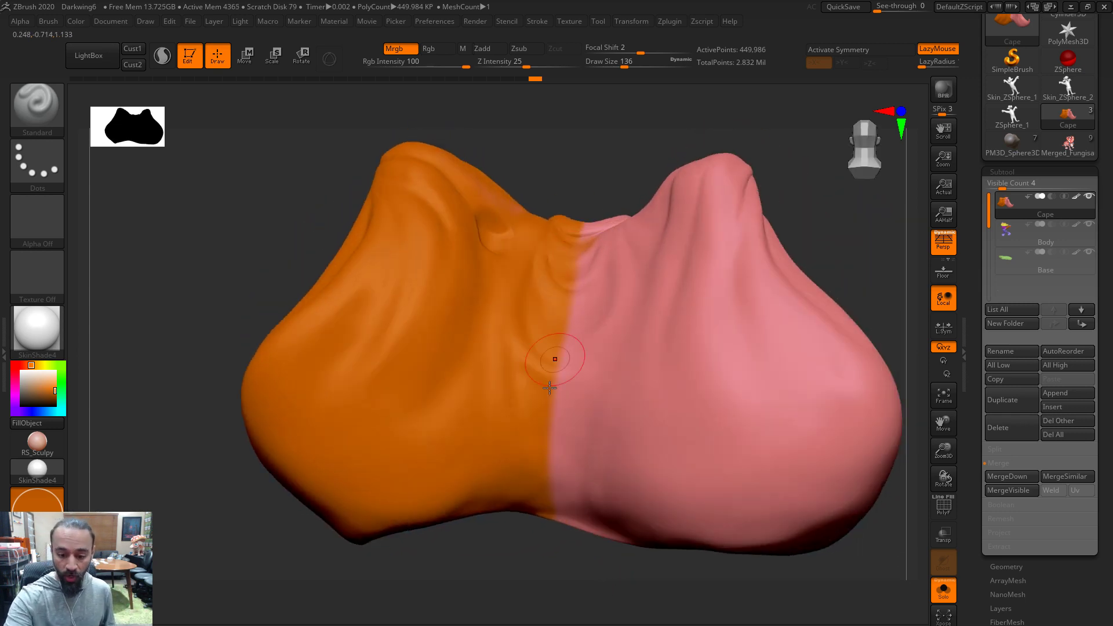
{"action": "left_click_drag", "start_coordinate": [617, 145], "coordinate": [571, 286]}
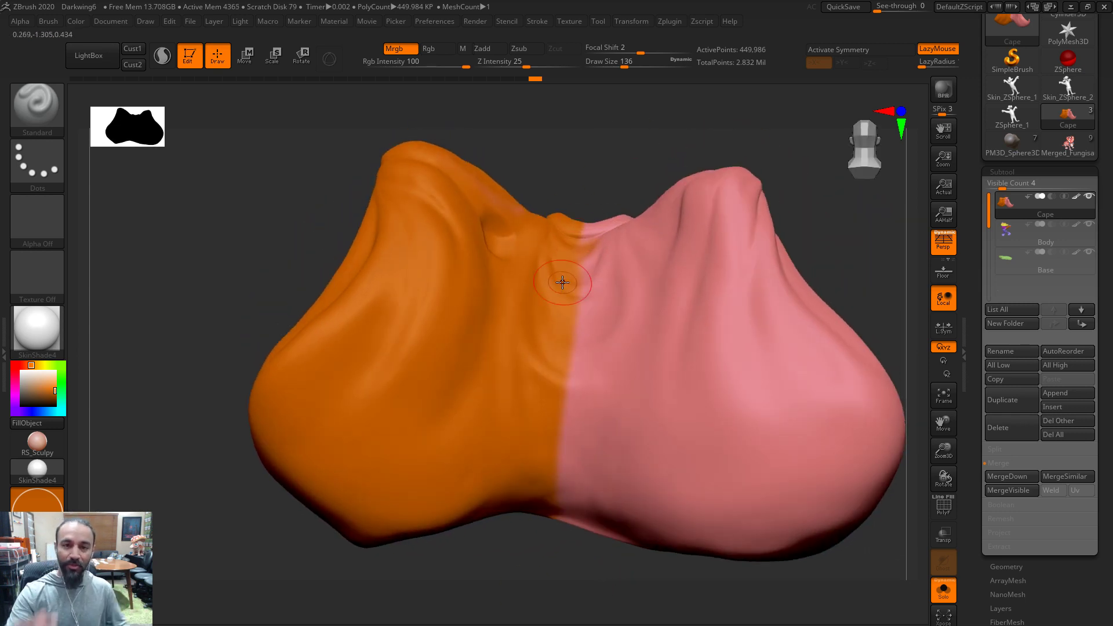
{"action": "left_click_drag", "start_coordinate": [698, 156], "coordinate": [562, 209]}
Sample the cape's pink and repaint the middle of its back, moving the orange boundary off centre, finishing at draw size 90
{"action": "left_click_drag", "start_coordinate": [56, 389], "coordinate": [622, 380]}
{"action": "mouse_move", "coordinate": [597, 272]}
{"action": "left_mouse_down"}
{"action": "mouse_move", "coordinate": [577, 251]}
{"action": "mouse_move", "coordinate": [586, 249]}
{"action": "mouse_move", "coordinate": [563, 302]}
{"action": "mouse_move", "coordinate": [584, 279]}
{"action": "left_mouse_up"}
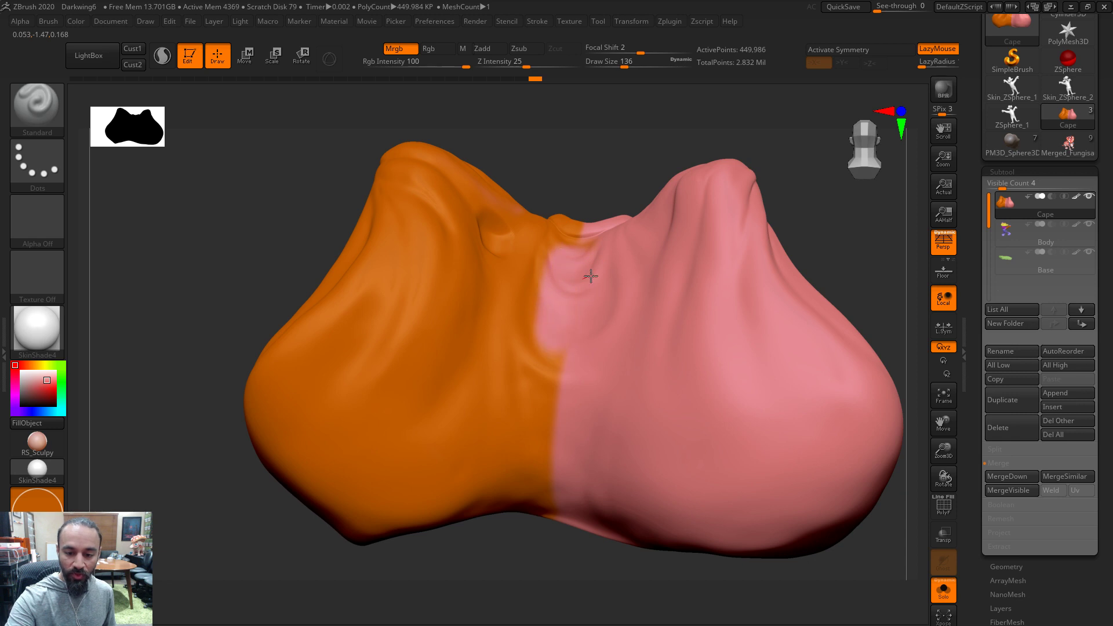
{"action": "mouse_move", "coordinate": [584, 241]}
{"action": "left_mouse_down"}
{"action": "mouse_move", "coordinate": [552, 348]}
{"action": "mouse_move", "coordinate": [530, 263]}
{"action": "mouse_move", "coordinate": [537, 370]}
{"action": "left_mouse_up"}
{"action": "left_click_drag", "start_coordinate": [557, 583], "coordinate": [549, 454]}
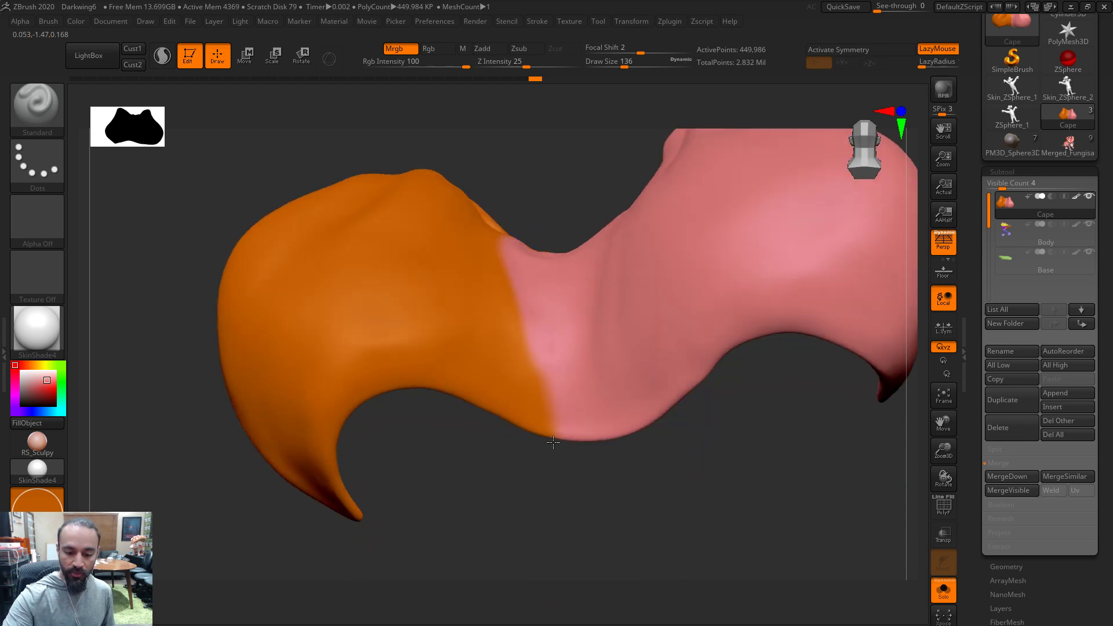
{"action": "mouse_move", "coordinate": [551, 513]}
{"action": "left_mouse_down"}
{"action": "mouse_move", "coordinate": [615, 357]}
{"action": "mouse_move", "coordinate": [534, 323]}
{"action": "left_mouse_up"}
{"action": "key", "text": "s"}
{"action": "left_click_drag", "start_coordinate": [528, 245], "coordinate": [524, 250]}
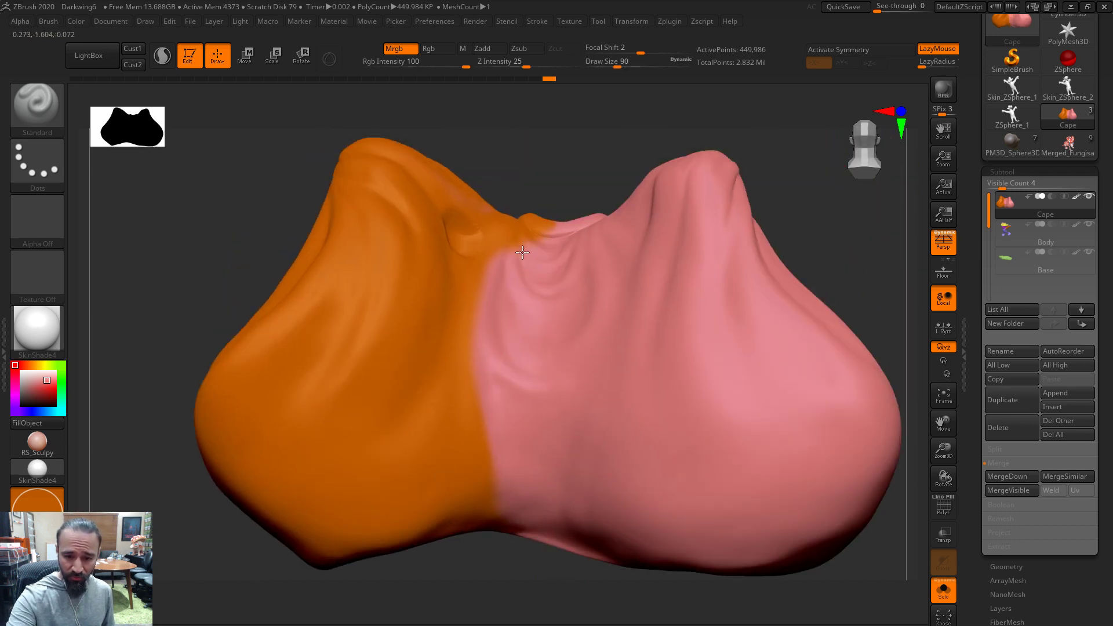
{"action": "mouse_move", "coordinate": [586, 179]}
{"action": "left_mouse_down"}
{"action": "mouse_move", "coordinate": [614, 169]}
{"action": "mouse_move", "coordinate": [532, 257]}
{"action": "left_mouse_up"}
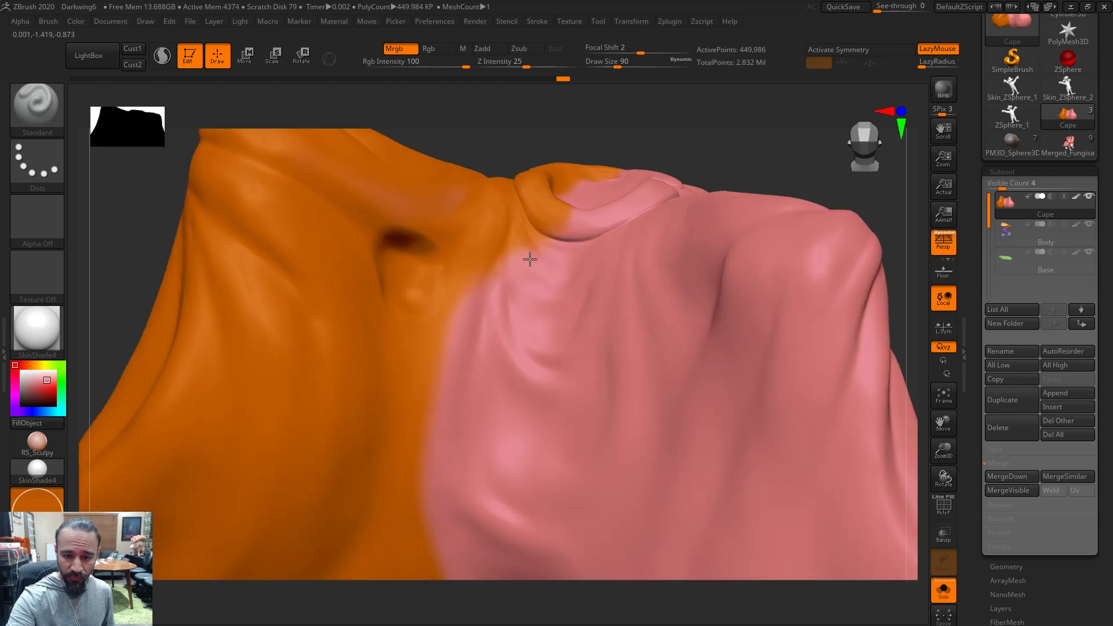
Refine the pink and orange boundary beside the back of the collar, using draw sizes 80 and 77
{"action": "key", "text": "s"}
{"action": "left_click_drag", "start_coordinate": [536, 232], "coordinate": [524, 244]}
{"action": "left_click_drag", "start_coordinate": [732, 122], "coordinate": [535, 233]}
{"action": "key", "text": "s"}
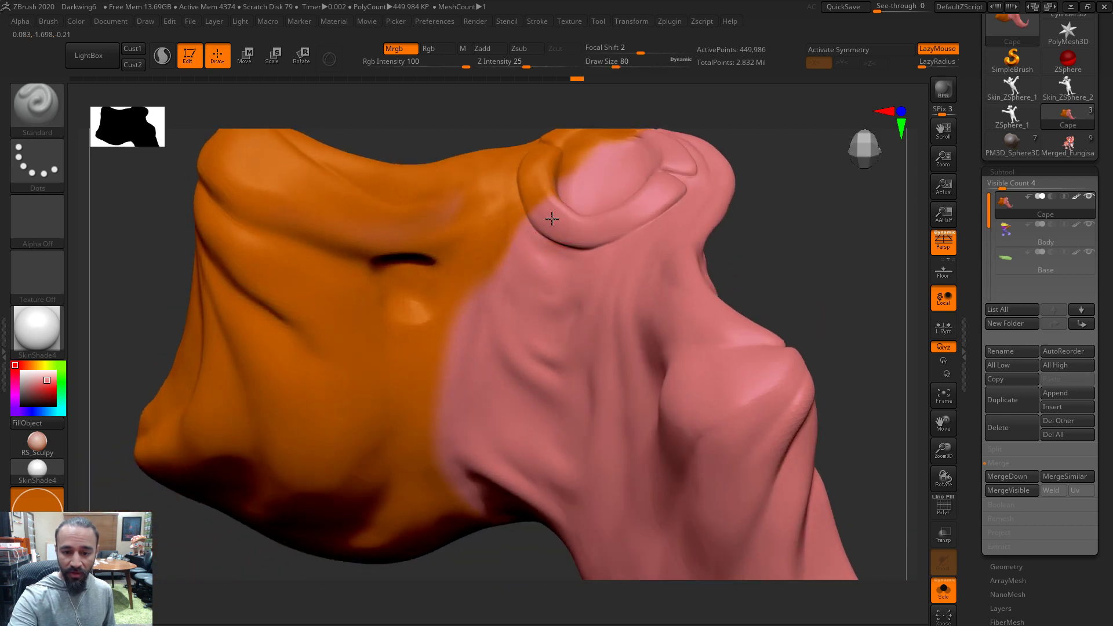
{"action": "mouse_move", "coordinate": [753, 229]}
{"action": "left_mouse_down"}
{"action": "mouse_move", "coordinate": [795, 224]}
{"action": "mouse_move", "coordinate": [795, 241]}
{"action": "mouse_move", "coordinate": [802, 211]}
{"action": "mouse_move", "coordinate": [721, 306]}
{"action": "mouse_move", "coordinate": [731, 248]}
{"action": "mouse_move", "coordinate": [713, 273]}
{"action": "mouse_move", "coordinate": [704, 145]}
{"action": "mouse_move", "coordinate": [711, 221]}
{"action": "mouse_move", "coordinate": [798, 241]}
{"action": "mouse_move", "coordinate": [768, 214]}
{"action": "mouse_move", "coordinate": [695, 319]}
{"action": "mouse_move", "coordinate": [614, 335]}
{"action": "mouse_move", "coordinate": [592, 325]}
{"action": "mouse_move", "coordinate": [561, 346]}
{"action": "mouse_move", "coordinate": [631, 331]}
{"action": "left_mouse_up"}
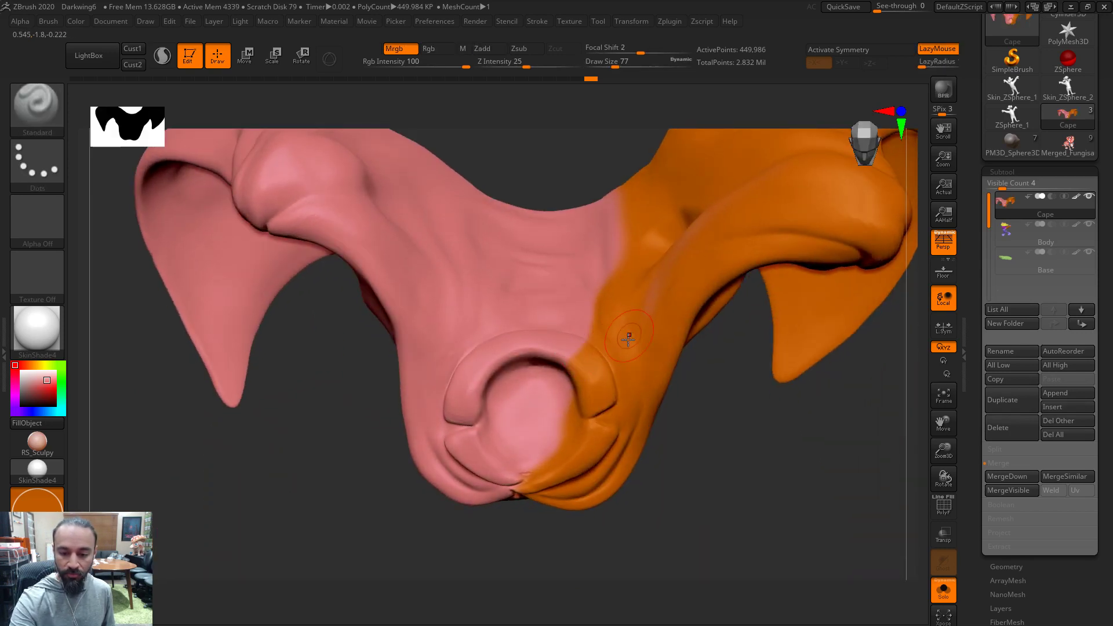
{"action": "mouse_move", "coordinate": [717, 509]}
{"action": "left_mouse_down"}
{"action": "mouse_move", "coordinate": [721, 492]}
{"action": "mouse_move", "coordinate": [674, 480]}
{"action": "left_mouse_up"}
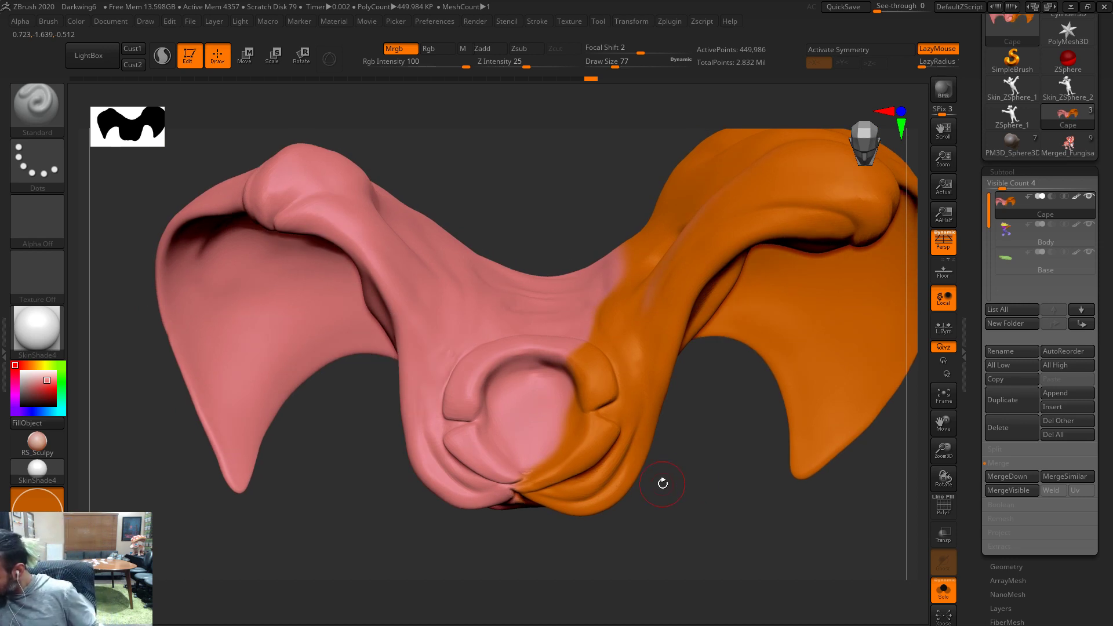
Turn off the cape's isolation and frame the whole figure, checking the painted cape from front and back
{"action": "mouse_move", "coordinate": [740, 486]}
{"action": "left_mouse_down"}
{"action": "mouse_move", "coordinate": [690, 505]}
{"action": "mouse_move", "coordinate": [775, 463]}
{"action": "mouse_move", "coordinate": [802, 380]}
{"action": "mouse_move", "coordinate": [827, 360]}
{"action": "mouse_move", "coordinate": [835, 293]}
{"action": "mouse_move", "coordinate": [850, 298]}
{"action": "left_mouse_up"}
{"action": "left_click", "coordinate": [943, 588]}
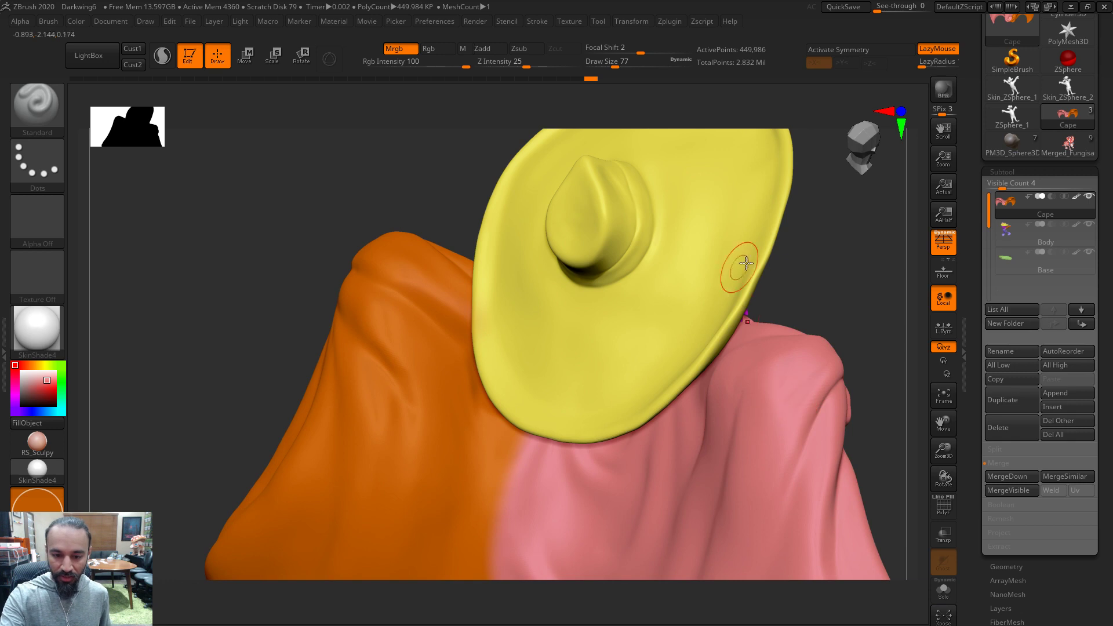
{"action": "left_click_drag", "start_coordinate": [830, 233], "coordinate": [712, 318]}
{"action": "mouse_move", "coordinate": [878, 202]}
{"action": "left_mouse_down"}
{"action": "mouse_move", "coordinate": [858, 243]}
{"action": "mouse_move", "coordinate": [887, 209]}
{"action": "left_mouse_up"}
{"action": "mouse_move", "coordinate": [867, 249]}
{"action": "left_mouse_down"}
{"action": "mouse_move", "coordinate": [855, 186]}
{"action": "mouse_move", "coordinate": [865, 157]}
{"action": "mouse_move", "coordinate": [859, 233]}
{"action": "left_mouse_up"}
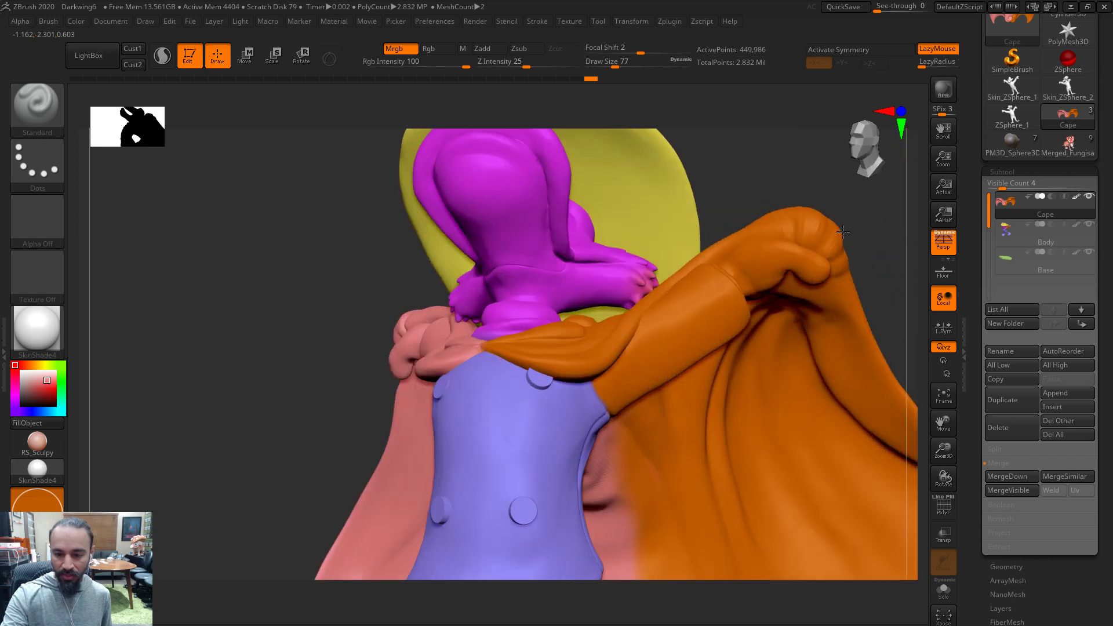
{"action": "key", "text": "f"}
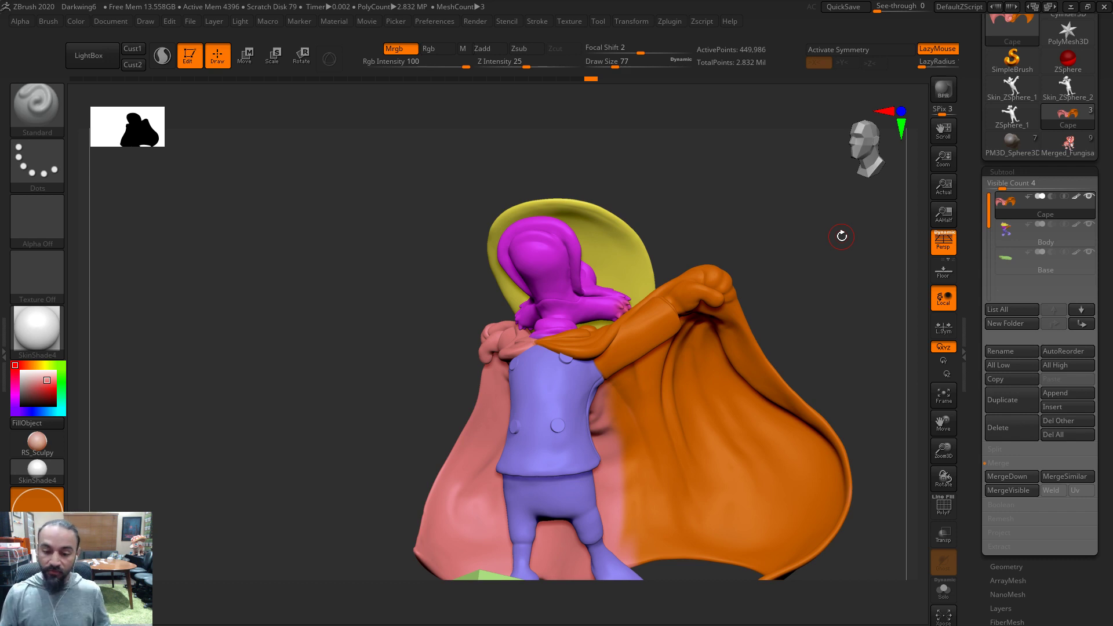
{"action": "left_click_drag", "start_coordinate": [841, 236], "coordinate": [684, 278]}
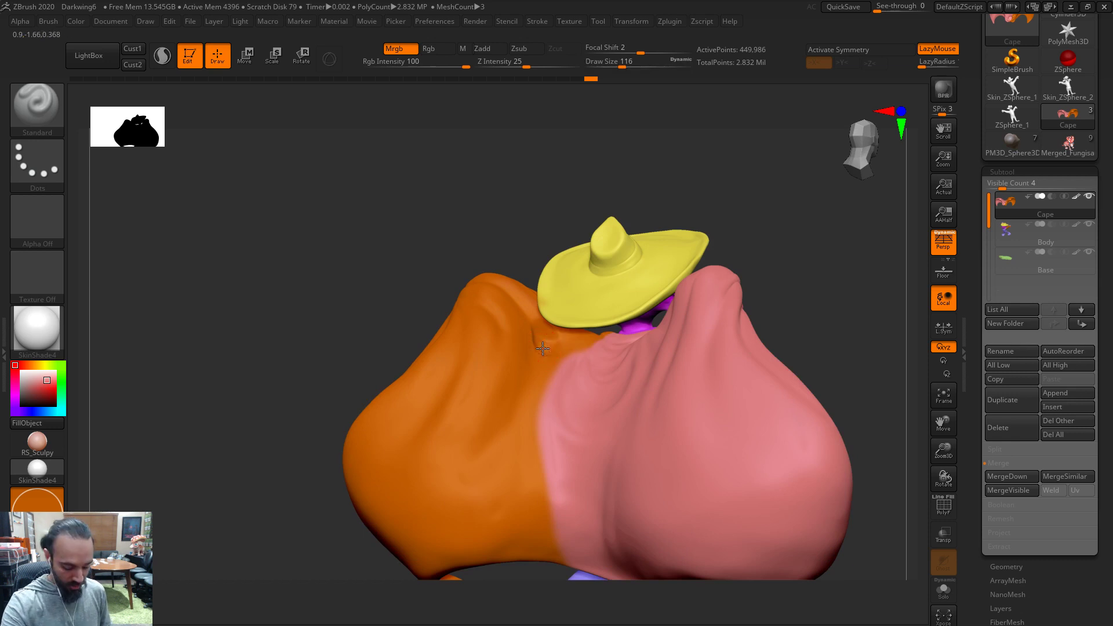
Reshape and smooth the orange cape beside the collar with the Move brush, using draw sizes 154 and 182
{"action": "key", "text": "b"}
{"action": "key", "text": "m"}
{"action": "key", "text": "v"}
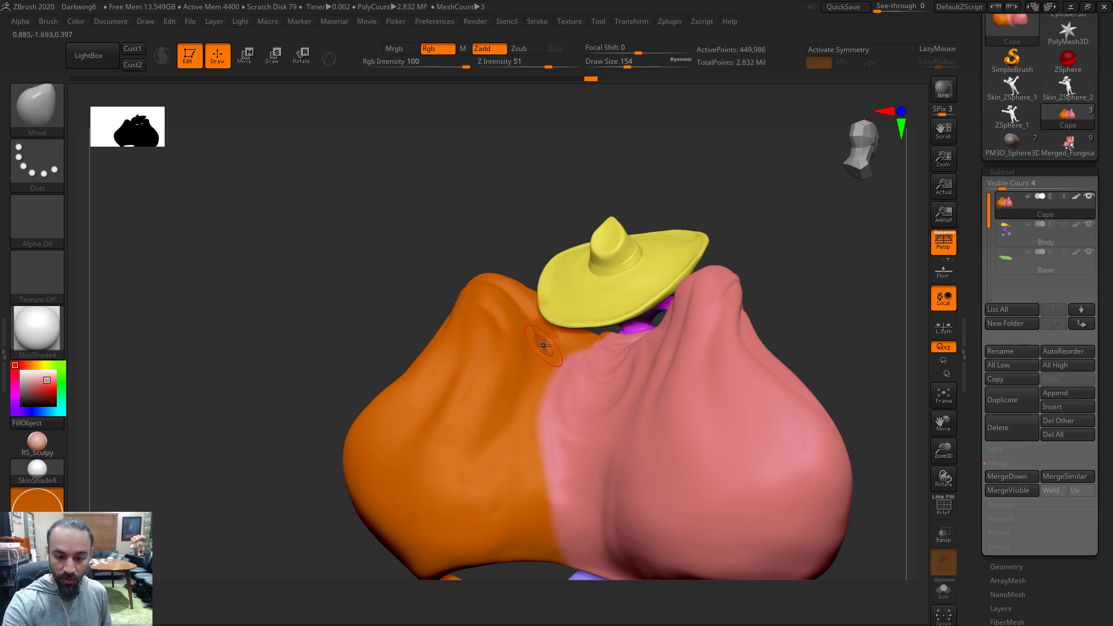
{"action": "key", "text": "shift"}
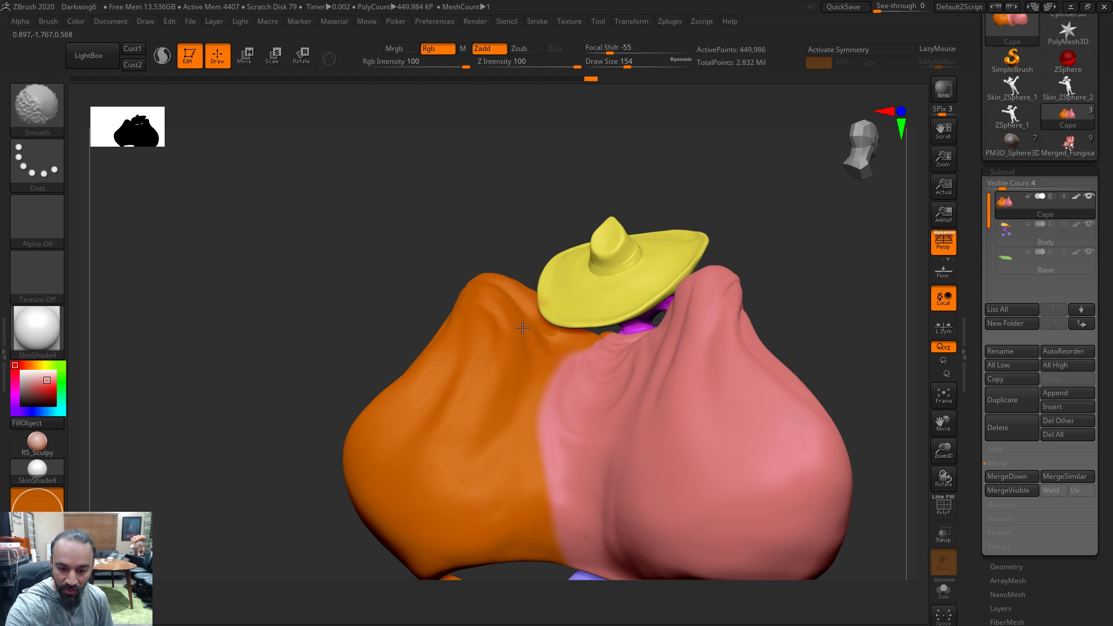
{"action": "left_click_drag", "start_coordinate": [791, 232], "coordinate": [817, 229]}
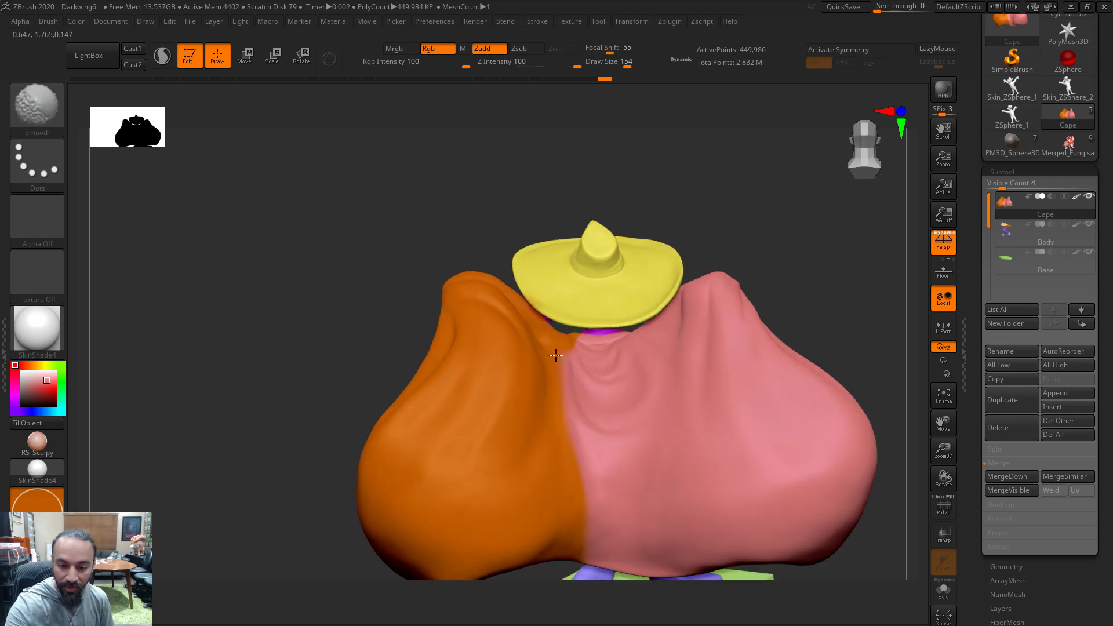
{"action": "left_click_drag", "start_coordinate": [552, 316], "coordinate": [540, 335]}
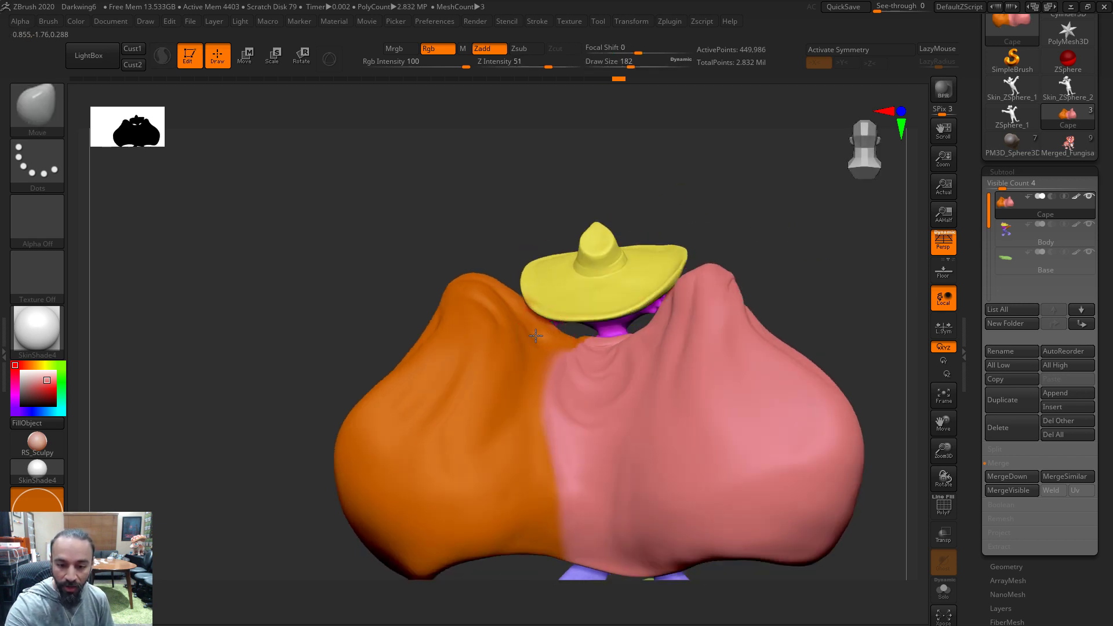
{"action": "key", "text": "shift"}
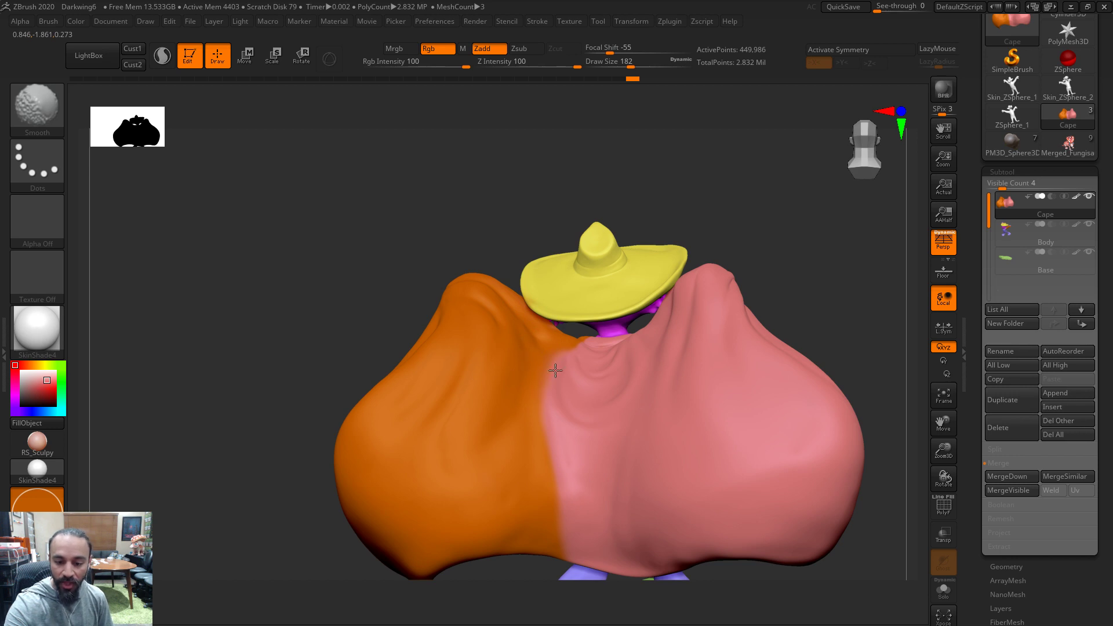
Smooth the cape's back along the pink and orange boundary and touch up the orange inner side at draw size 182
{"action": "left_click_drag", "start_coordinate": [795, 232], "coordinate": [821, 236]}
{"action": "left_click_drag", "start_coordinate": [547, 340], "coordinate": [560, 453], "text": "shift"}
{"action": "mouse_move", "coordinate": [840, 244]}
{"action": "left_mouse_down"}
{"action": "mouse_move", "coordinate": [904, 242]}
{"action": "mouse_move", "coordinate": [765, 278]}
{"action": "mouse_move", "coordinate": [674, 272]}
{"action": "mouse_move", "coordinate": [765, 281]}
{"action": "mouse_move", "coordinate": [740, 307]}
{"action": "left_mouse_up"}
{"action": "left_click_drag", "start_coordinate": [729, 297], "coordinate": [579, 405]}
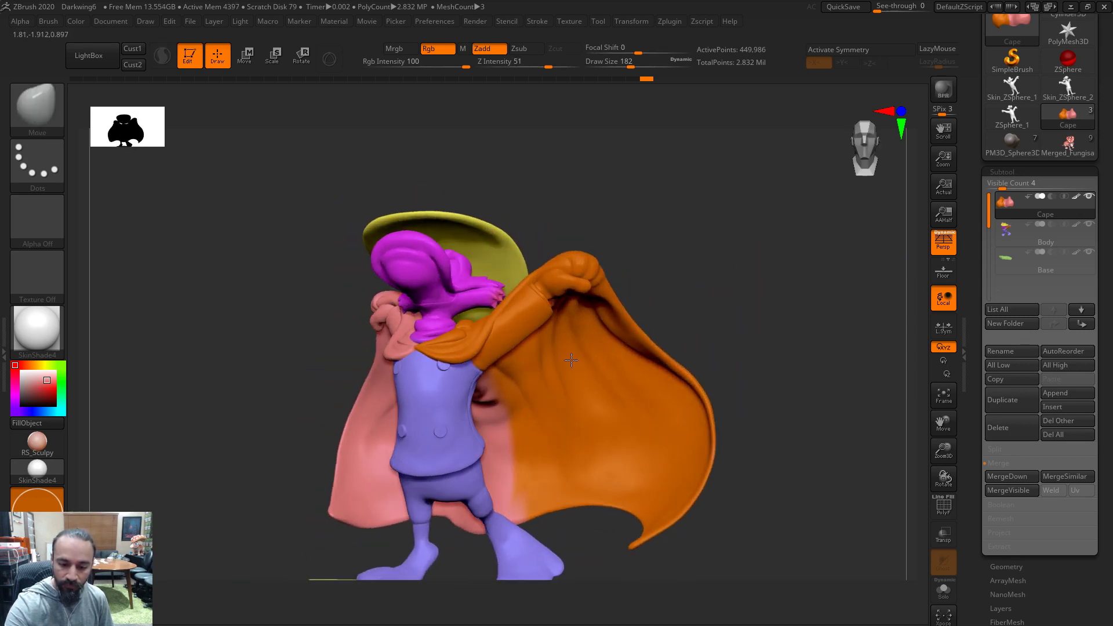
{"action": "key", "text": "shift"}
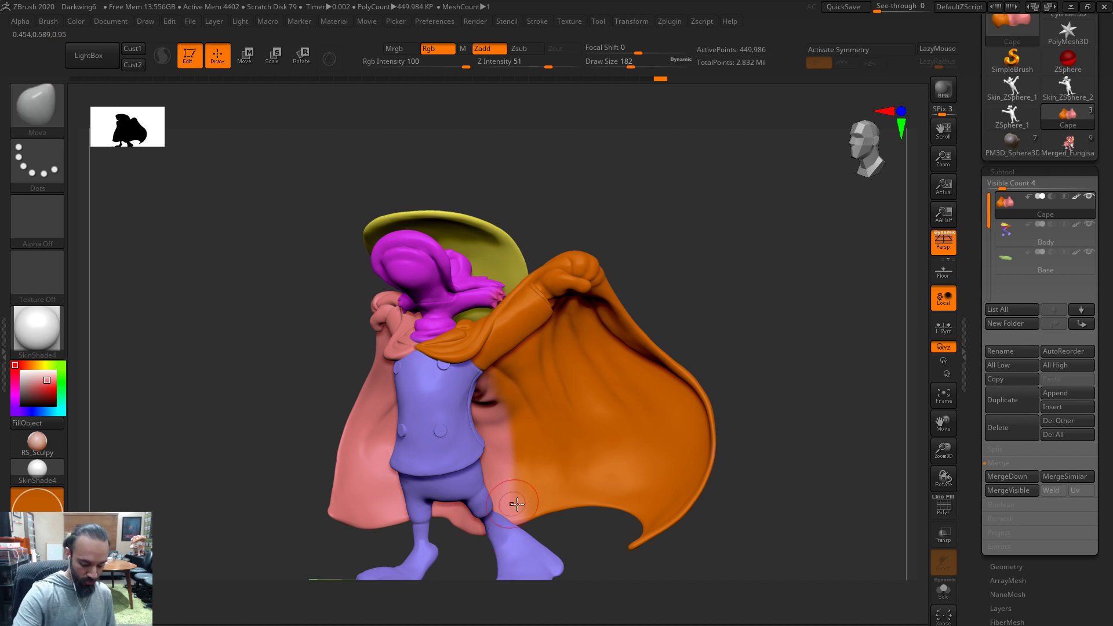
Sculpt the cape's inner surface beside the torso with the Standard brush at draw size 182
{"action": "key", "text": "b"}
{"action": "key", "text": "s"}
{"action": "key", "text": "t"}
{"action": "mouse_move", "coordinate": [491, 434]}
{"action": "left_mouse_down"}
{"action": "mouse_move", "coordinate": [522, 504]}
{"action": "mouse_move", "coordinate": [536, 464]}
{"action": "mouse_move", "coordinate": [523, 438]}
{"action": "left_mouse_up"}
{"action": "left_click_drag", "start_coordinate": [701, 273], "coordinate": [551, 484]}
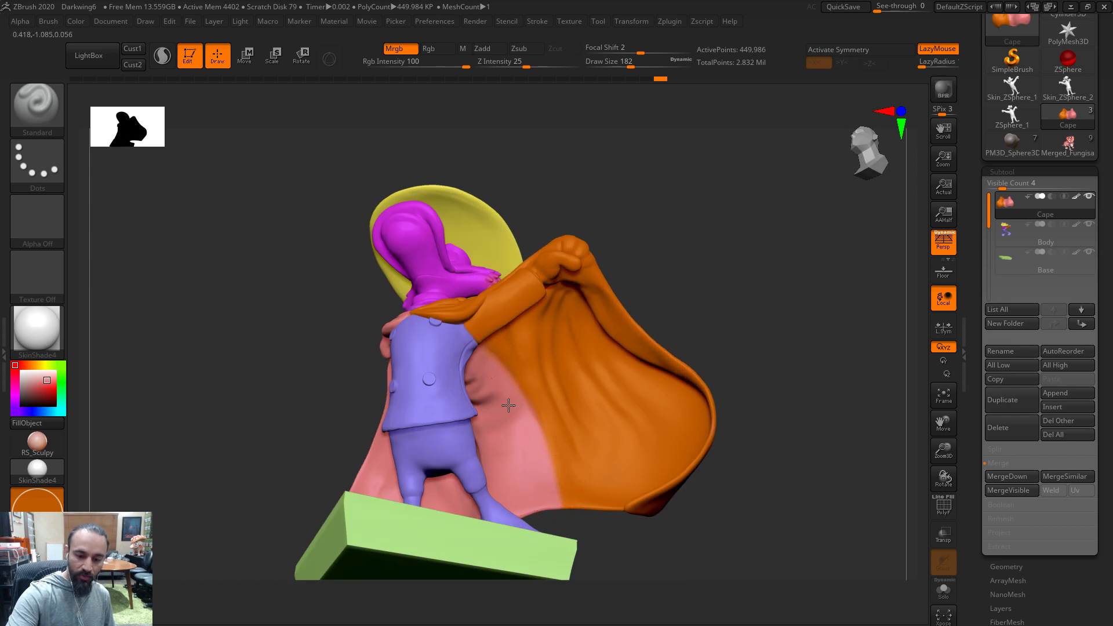
{"action": "left_click_drag", "start_coordinate": [704, 280], "coordinate": [424, 394]}
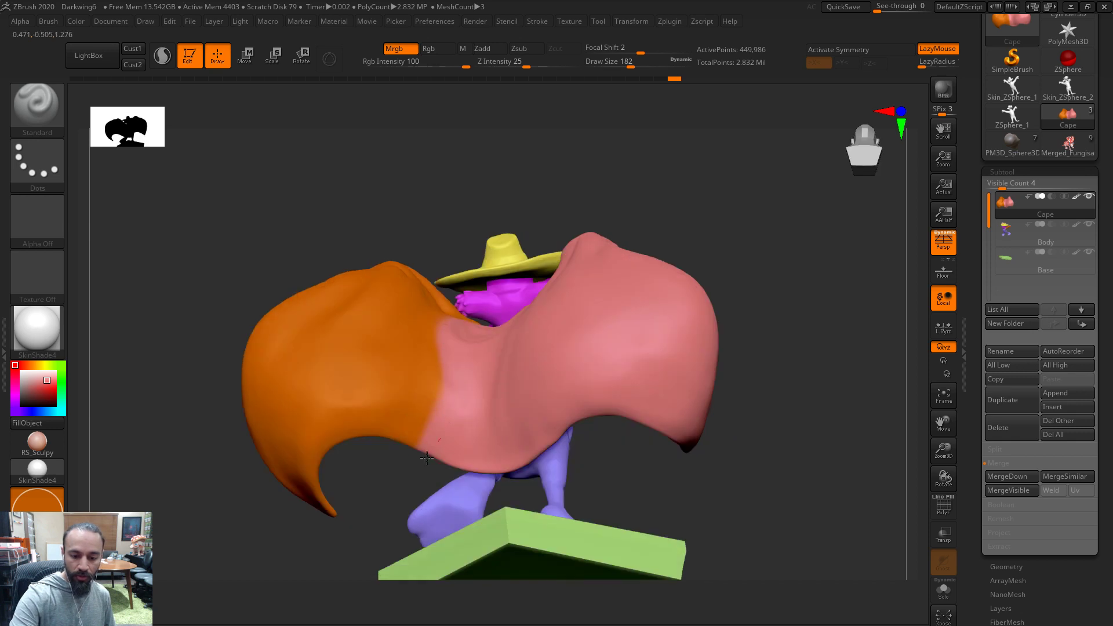
Carve curved folds into the pink back of the cape below the collar with the DamStandard brush at draw size 207
{"action": "left_click_drag", "start_coordinate": [700, 198], "coordinate": [739, 301]}
{"action": "key", "text": "ctrl+d"}
{"action": "key", "text": "s"}
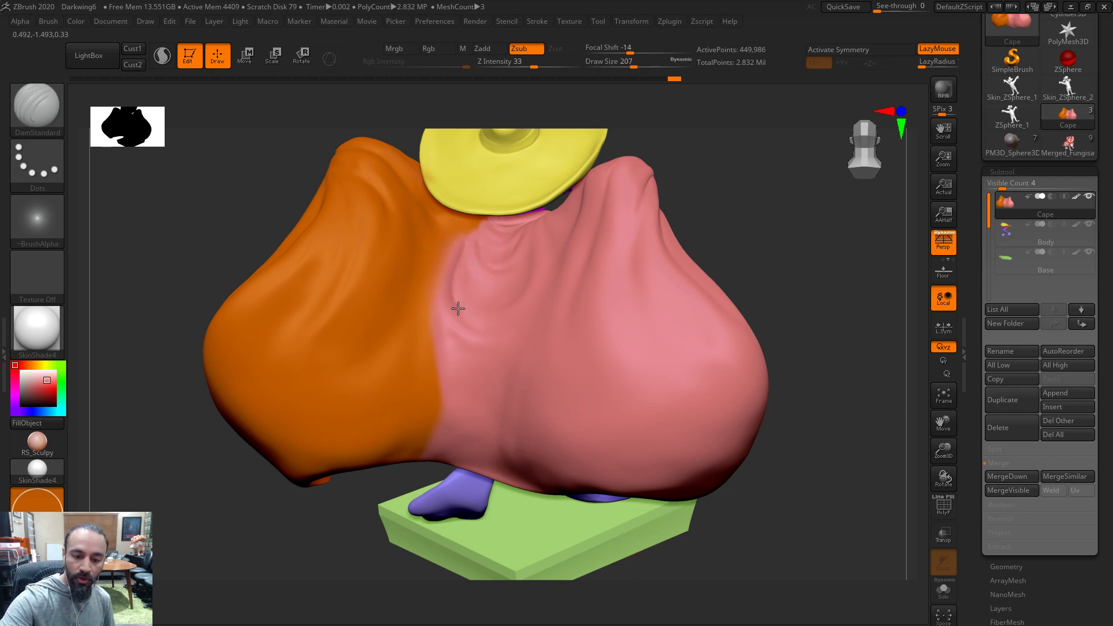
{"action": "left_click_drag", "start_coordinate": [502, 328], "coordinate": [619, 186]}
{"action": "left_click_drag", "start_coordinate": [726, 186], "coordinate": [736, 189]}
{"action": "left_click_drag", "start_coordinate": [496, 299], "coordinate": [509, 307]}
{"action": "left_click_drag", "start_coordinate": [531, 267], "coordinate": [510, 284]}
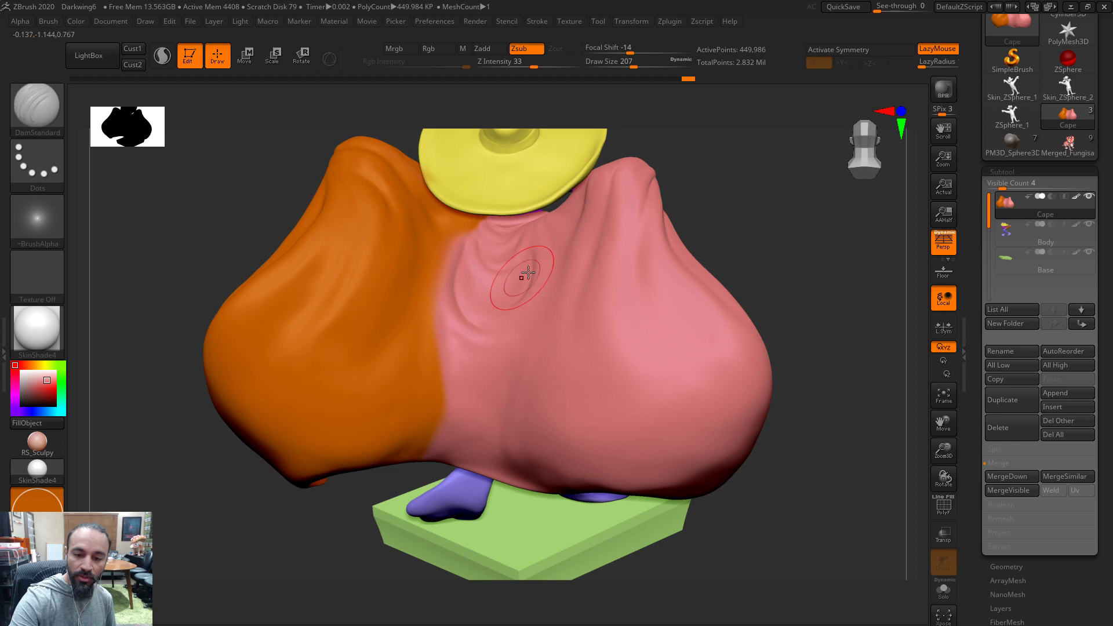
Set the lazy radius to 23 and deepen the draped folds directly beneath the collar on the pink back
{"action": "left_click_drag", "start_coordinate": [935, 64], "coordinate": [938, 65]}
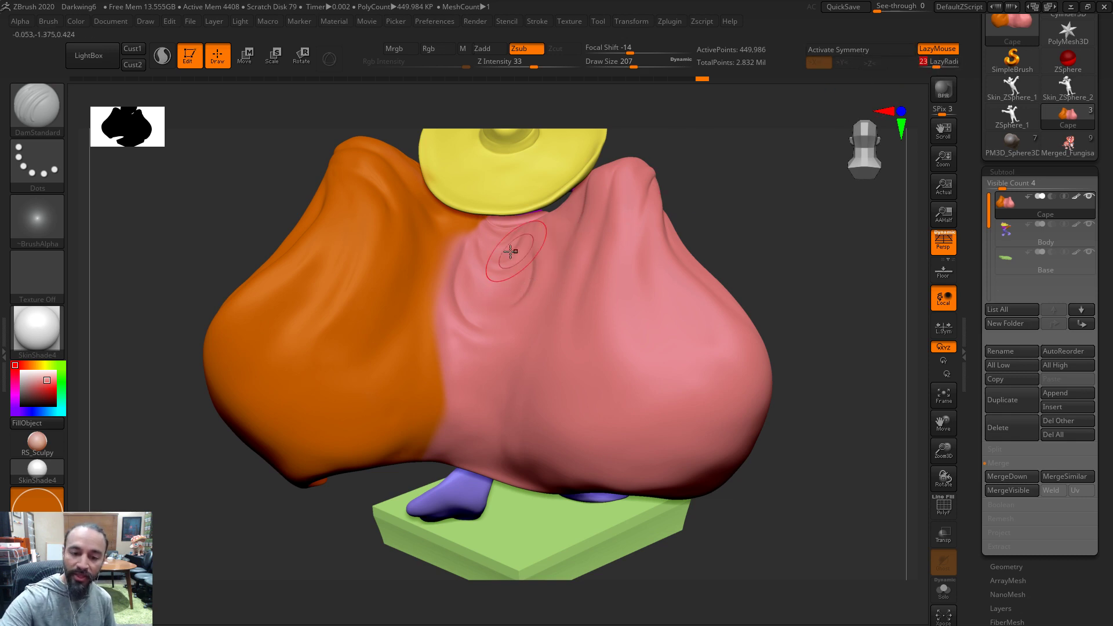
{"action": "mouse_move", "coordinate": [520, 245]}
{"action": "left_mouse_down"}
{"action": "mouse_move", "coordinate": [509, 249]}
{"action": "mouse_move", "coordinate": [493, 220]}
{"action": "left_mouse_up"}
{"action": "left_click_drag", "start_coordinate": [728, 139], "coordinate": [739, 143]}
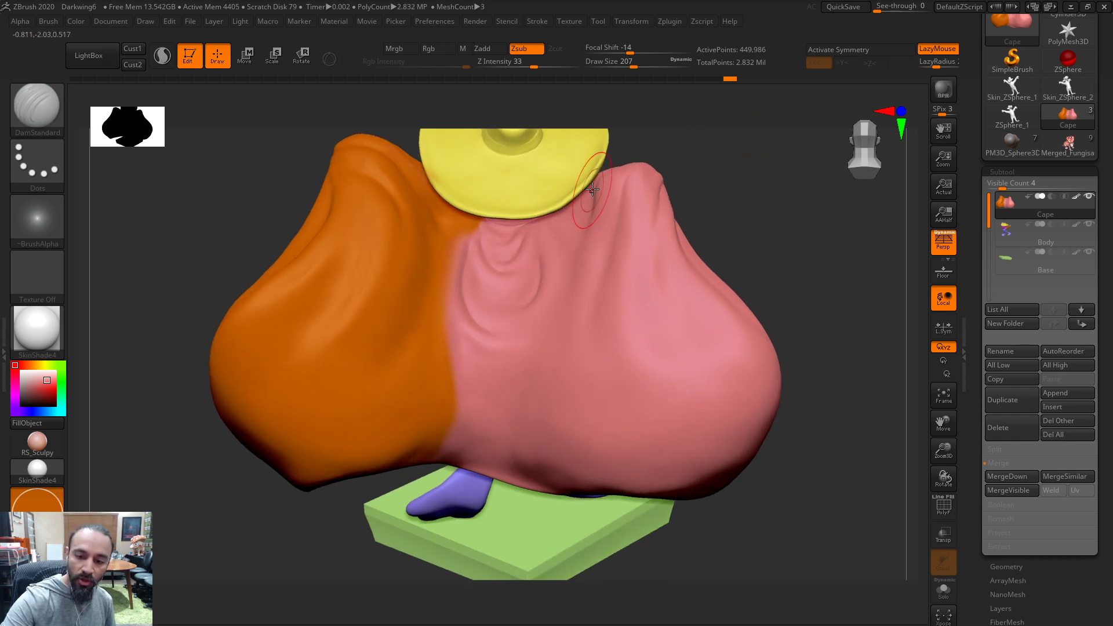
Carve long folds from the raised pink shoulder and down the cape's back to the hem, smoothing the central crease
{"action": "left_click_drag", "start_coordinate": [728, 191], "coordinate": [659, 192]}
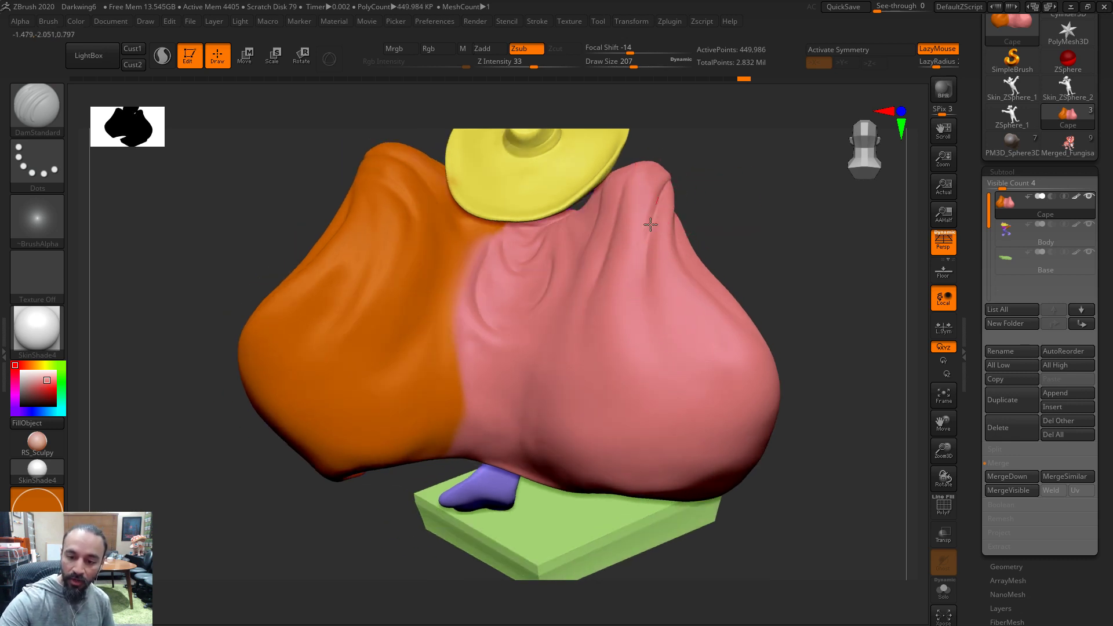
{"action": "mouse_move", "coordinate": [754, 243]}
{"action": "left_mouse_down"}
{"action": "mouse_move", "coordinate": [777, 186]}
{"action": "mouse_move", "coordinate": [551, 346]}
{"action": "mouse_move", "coordinate": [541, 318]}
{"action": "left_mouse_up"}
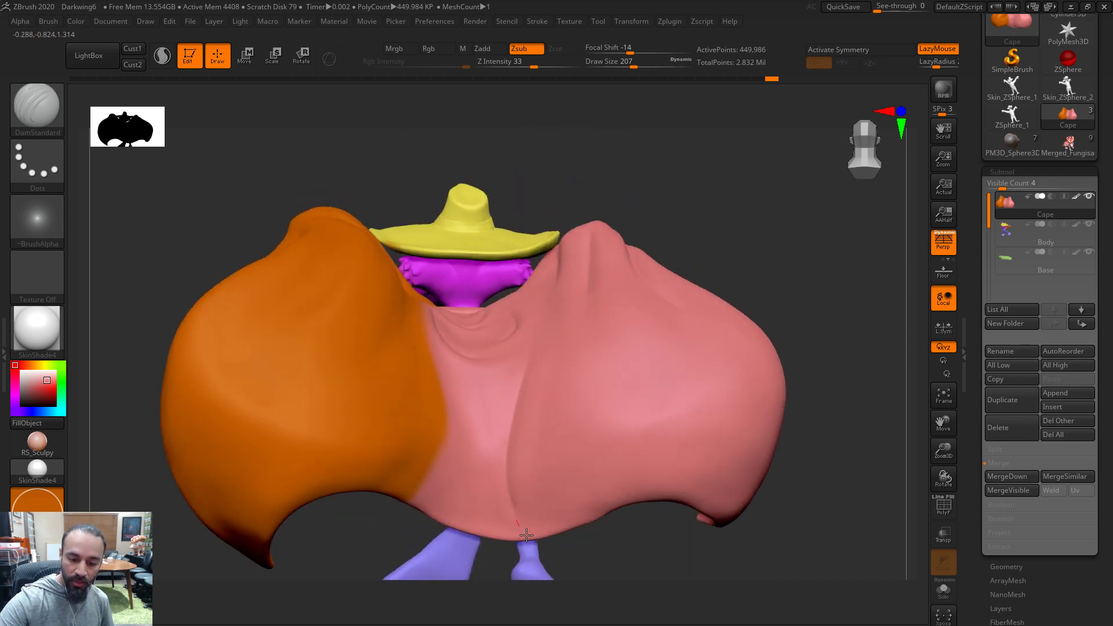
{"action": "key", "text": "shift"}
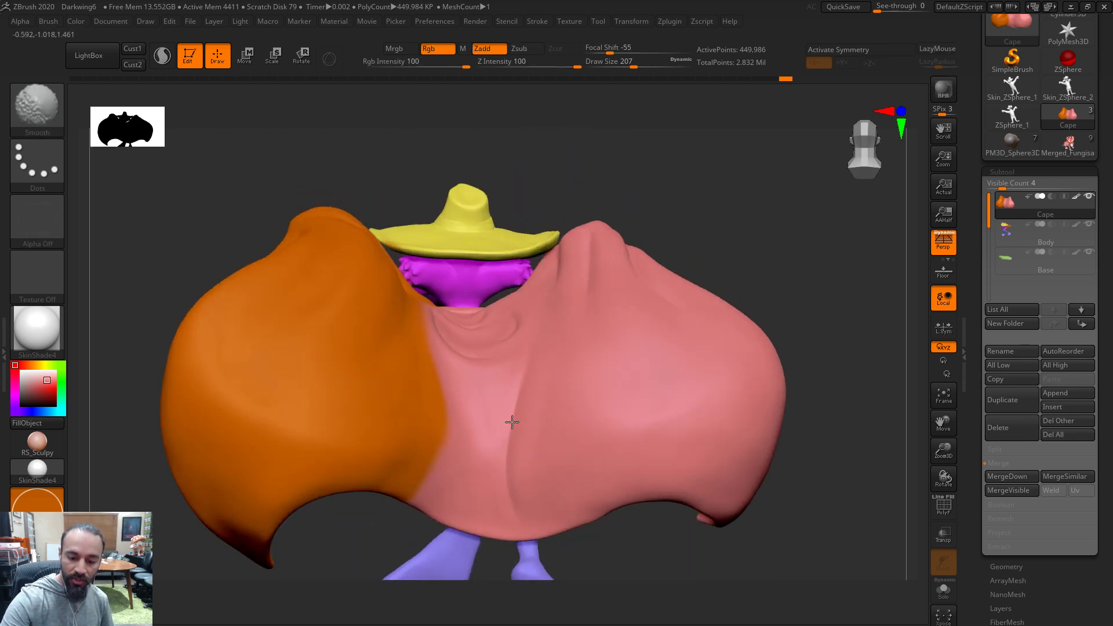
{"action": "mouse_move", "coordinate": [734, 248]}
{"action": "left_mouse_down"}
{"action": "mouse_move", "coordinate": [726, 256]}
{"action": "mouse_move", "coordinate": [734, 222]}
{"action": "mouse_move", "coordinate": [693, 365]}
{"action": "mouse_move", "coordinate": [566, 454]}
{"action": "left_mouse_up"}
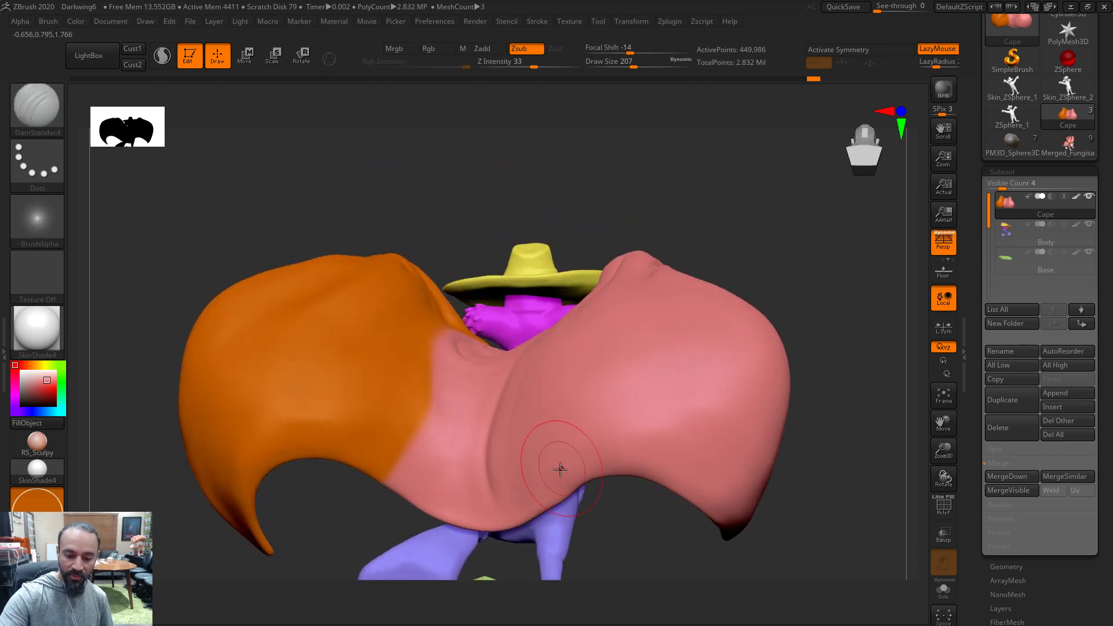
{"action": "mouse_move", "coordinate": [791, 249]}
{"action": "left_mouse_down"}
{"action": "mouse_move", "coordinate": [757, 218]}
{"action": "mouse_move", "coordinate": [667, 406]}
{"action": "mouse_move", "coordinate": [655, 502]}
{"action": "mouse_move", "coordinate": [541, 508]}
{"action": "mouse_move", "coordinate": [528, 466]}
{"action": "mouse_move", "coordinate": [627, 263]}
{"action": "mouse_move", "coordinate": [613, 249]}
{"action": "left_mouse_up"}
Carve folds radiating from the hand inside the pink cape at draw size 154 and smooth their lower ends
{"action": "key", "text": "s"}
{"action": "left_click_drag", "start_coordinate": [573, 318], "coordinate": [599, 259]}
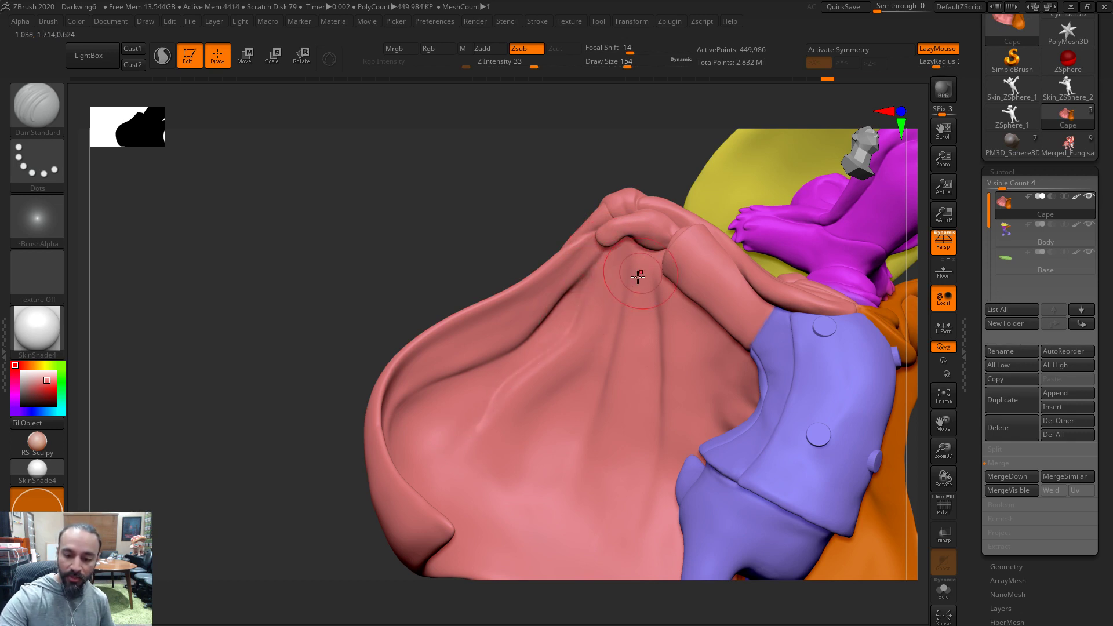
{"action": "left_click_drag", "start_coordinate": [620, 203], "coordinate": [614, 334]}
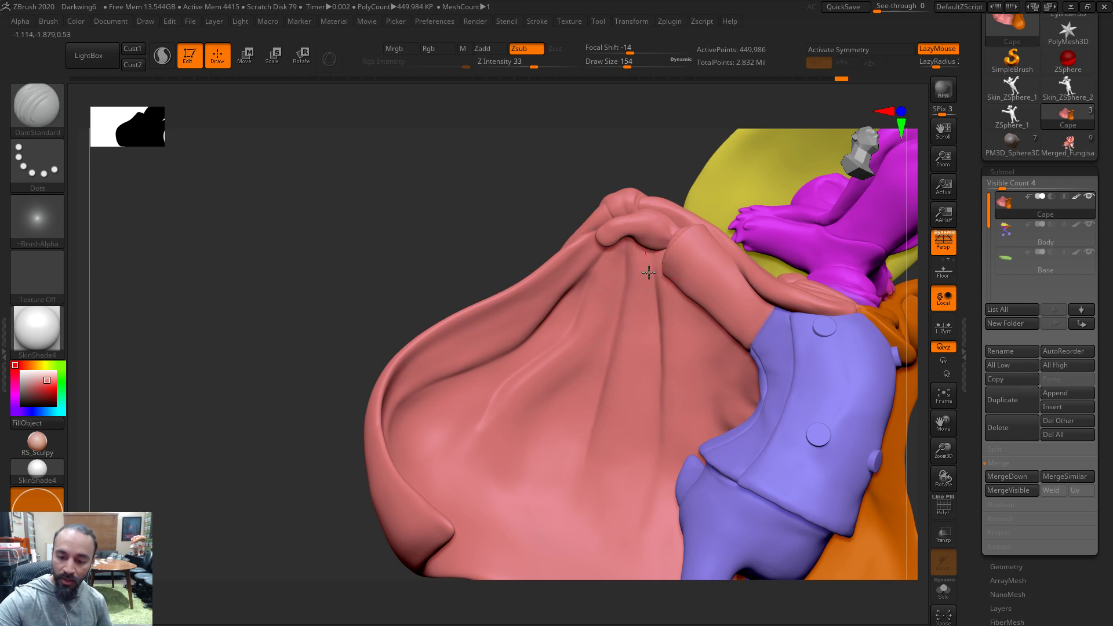
{"action": "left_click_drag", "start_coordinate": [655, 417], "coordinate": [653, 468]}
{"action": "left_click_drag", "start_coordinate": [655, 250], "coordinate": [655, 287]}
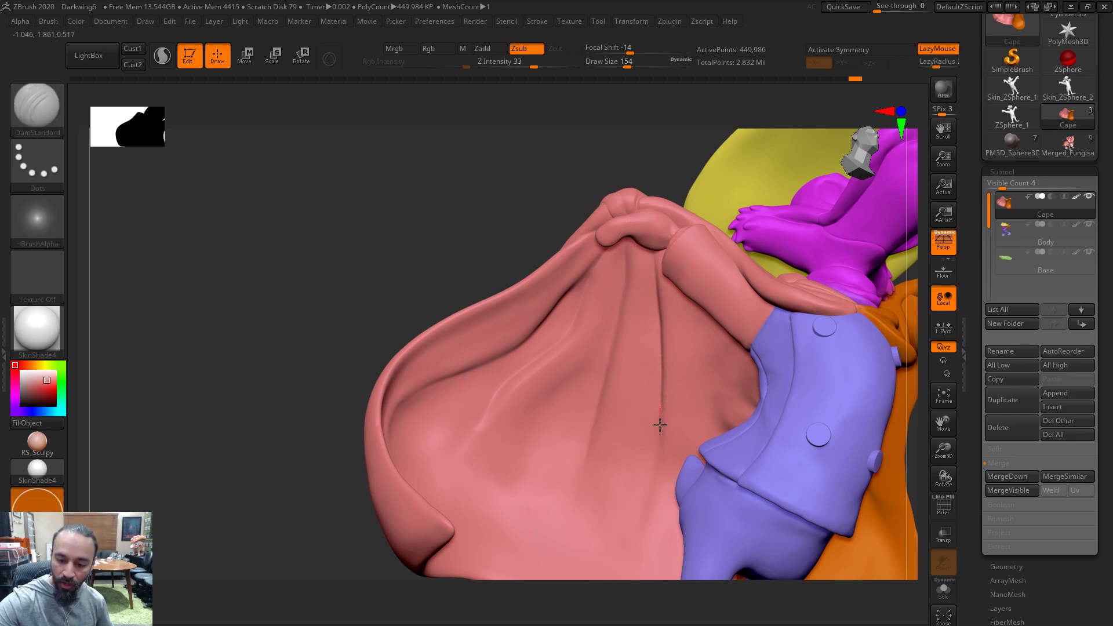
{"action": "left_click_drag", "start_coordinate": [655, 385], "coordinate": [656, 431], "text": "shift"}
{"action": "mouse_move", "coordinate": [666, 358]}
{"action": "left_mouse_down", "text": "shift"}
{"action": "mouse_move", "coordinate": [620, 290]}
{"action": "mouse_move", "coordinate": [633, 270]}
{"action": "left_mouse_up", "text": "shift"}
Refine the inner pink folds beneath the gripping fingers at draw size 120 and soften them at draw size 101
{"action": "key", "text": "s"}
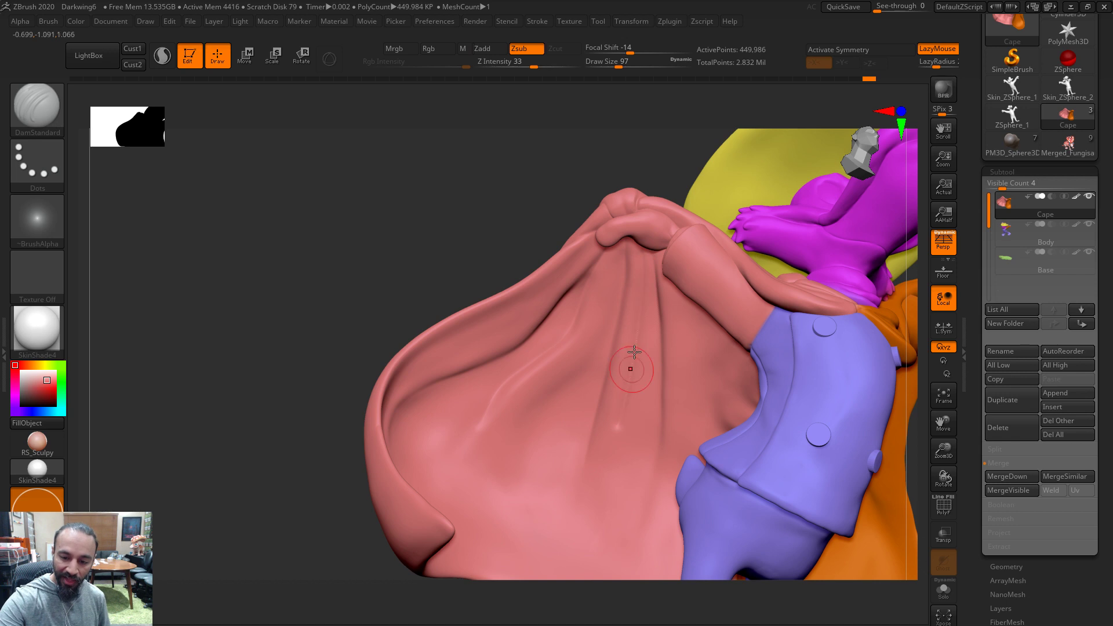
{"action": "key", "text": "ctrl"}
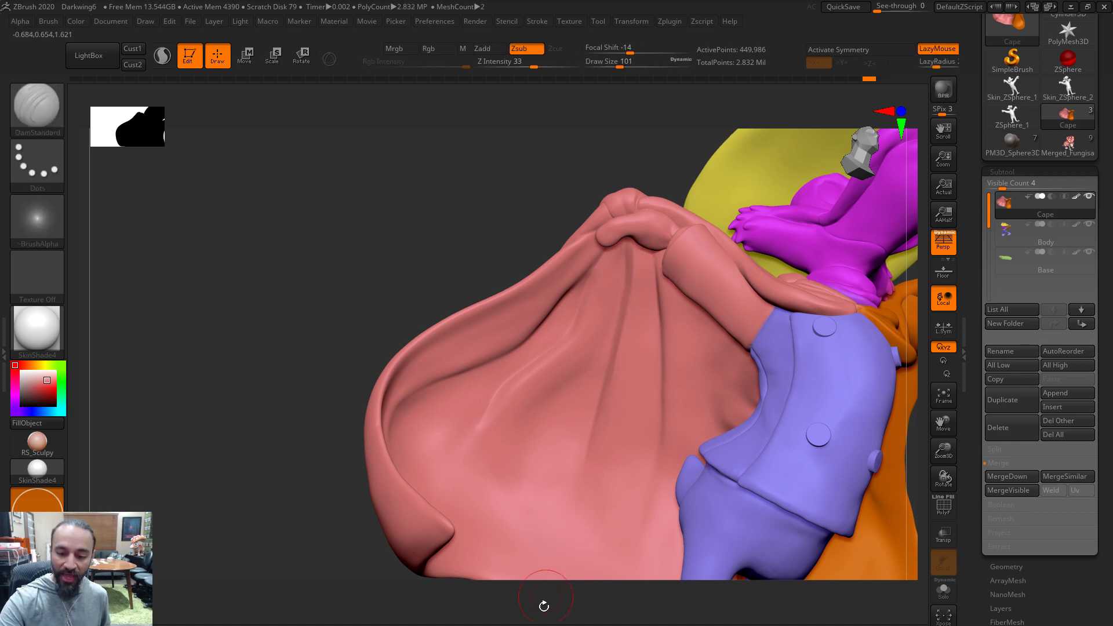
{"action": "key", "text": "bracketright"}
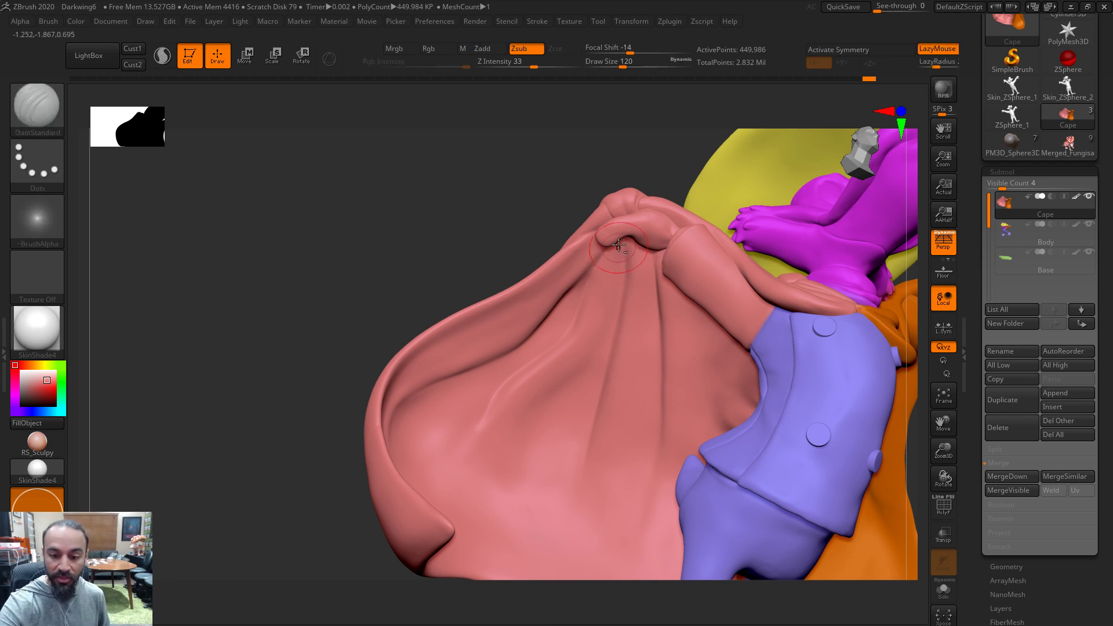
{"action": "key", "text": "ctrl"}
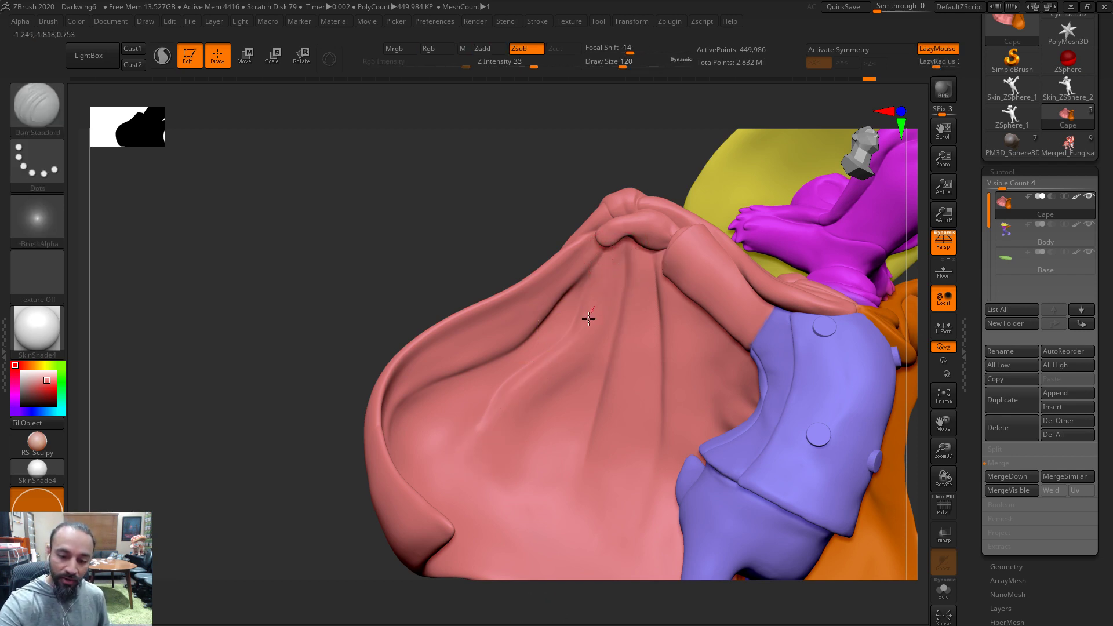
{"action": "key", "text": "bracketleft"}
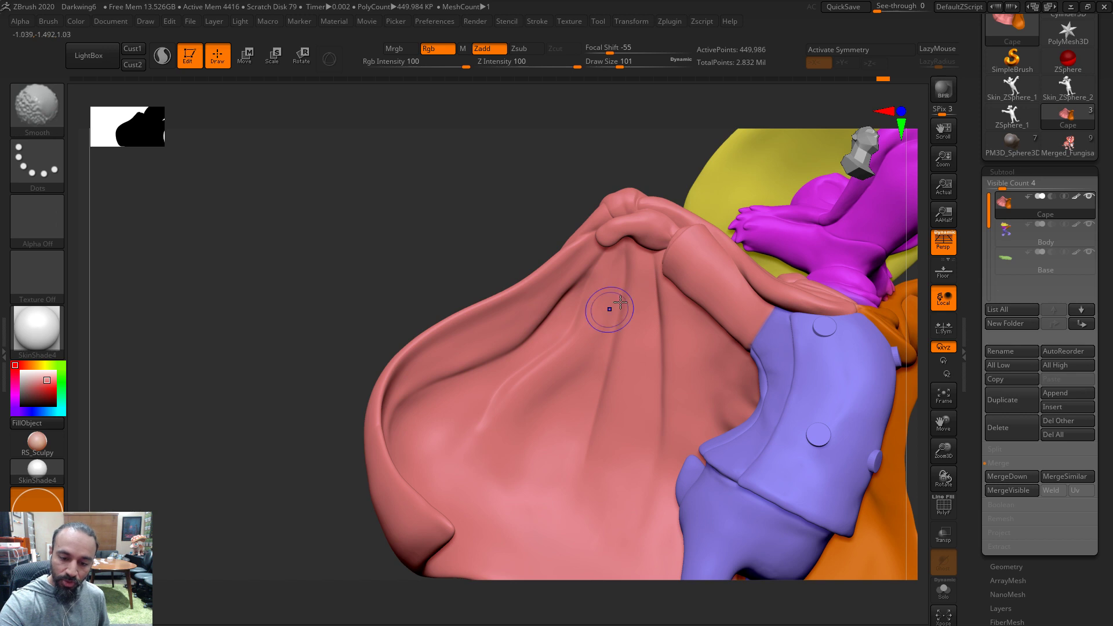
Carve folds down the back of the raised pink shoulder at draw size 140 and undo the last stroke
{"action": "left_click_drag", "start_coordinate": [656, 154], "coordinate": [777, 169]}
{"action": "key", "text": "bracketright"}
{"action": "left_click_drag", "start_coordinate": [564, 246], "coordinate": [582, 365]}
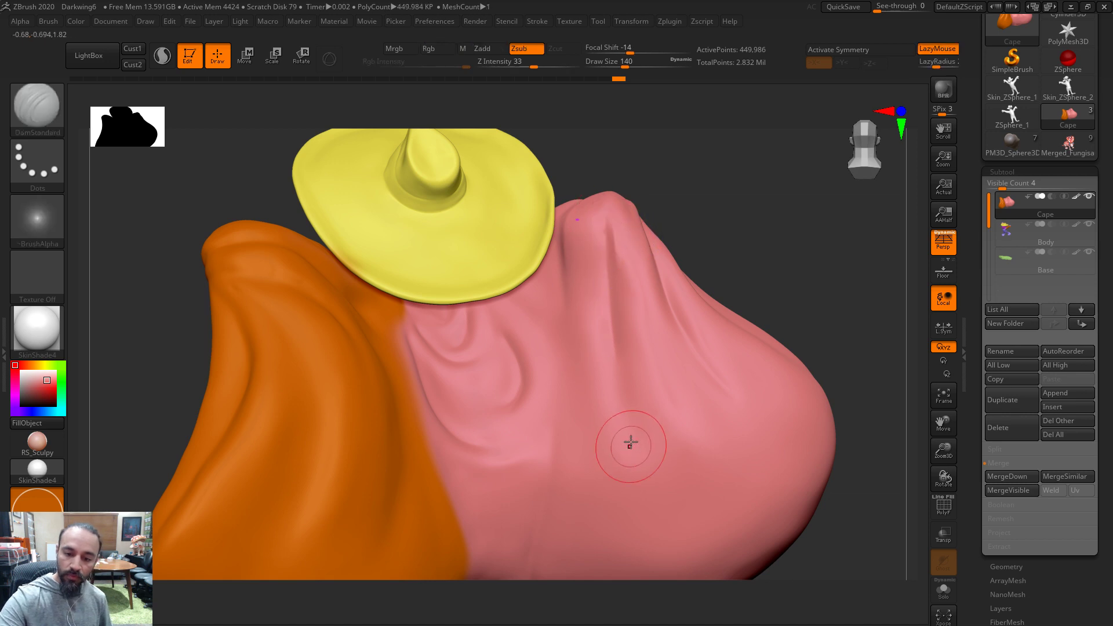
{"action": "left_click_drag", "start_coordinate": [728, 236], "coordinate": [715, 201]}
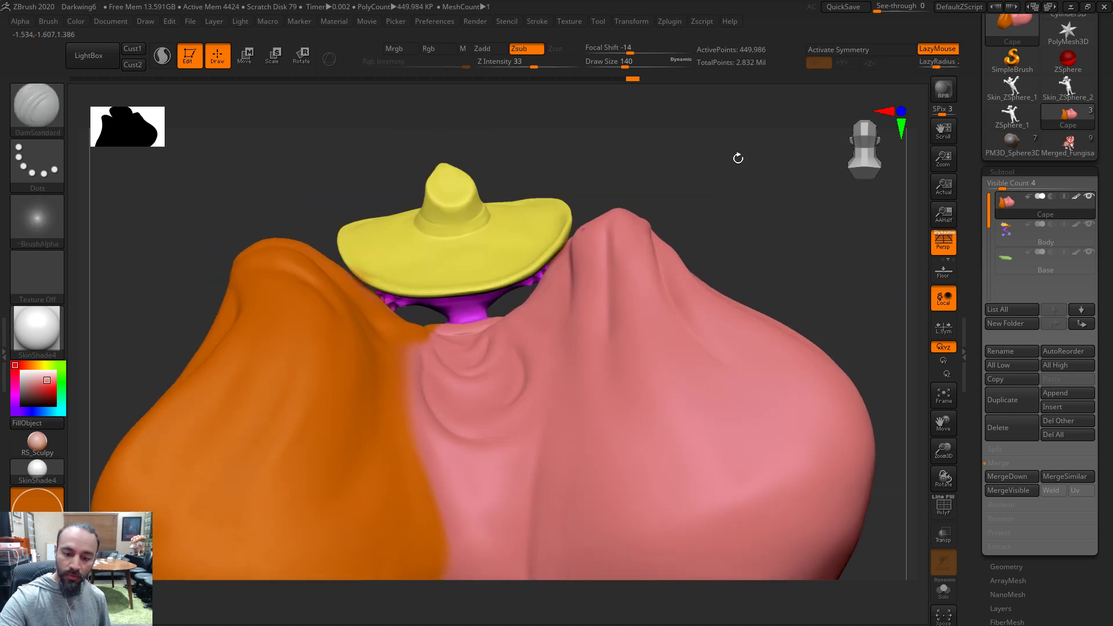
{"action": "right_click_drag", "start_coordinate": [636, 253], "coordinate": [655, 210], "text": "alt"}
{"action": "key", "text": "ctrl+z"}
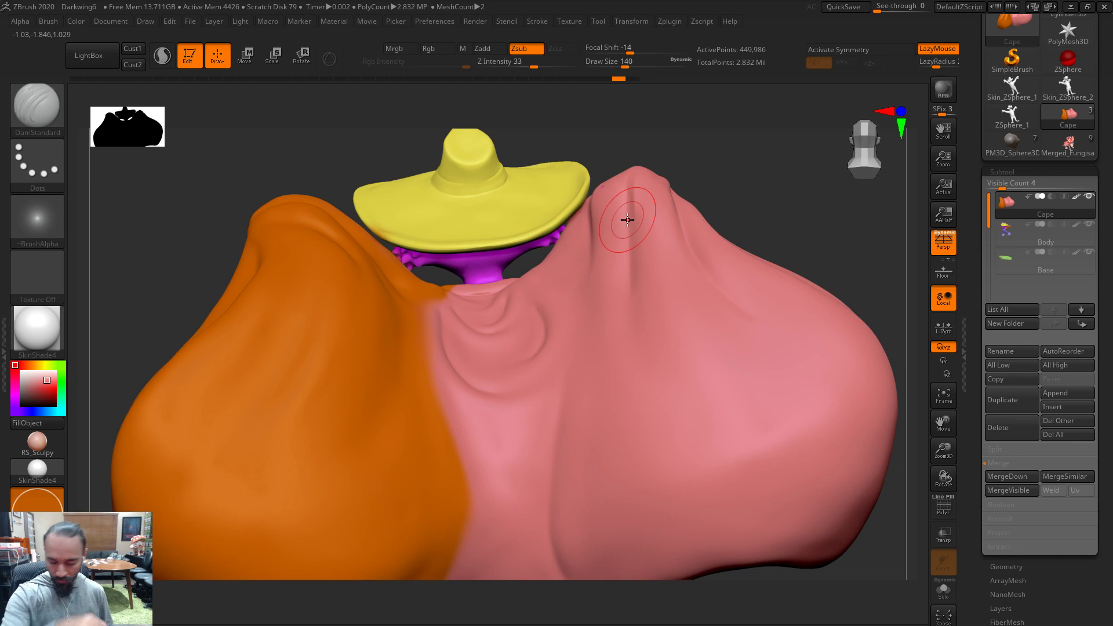
Carve creases into the cape's inner surfaces below the raised hands with DamStandard at draw size 116
{"action": "left_click_drag", "start_coordinate": [821, 194], "coordinate": [722, 216]}
{"action": "left_click_drag", "start_coordinate": [464, 303], "coordinate": [548, 318]}
{"action": "mouse_move", "coordinate": [746, 187]}
{"action": "left_mouse_down"}
{"action": "mouse_move", "coordinate": [753, 167]}
{"action": "mouse_move", "coordinate": [745, 177]}
{"action": "left_mouse_up"}
{"action": "right_click_drag", "start_coordinate": [541, 321], "coordinate": [514, 327], "text": "ctrl"}
{"action": "key", "text": "s"}
{"action": "left_click_drag", "start_coordinate": [514, 326], "coordinate": [514, 343]}
{"action": "mouse_move", "coordinate": [560, 268]}
{"action": "left_mouse_down"}
{"action": "mouse_move", "coordinate": [505, 291]}
{"action": "mouse_move", "coordinate": [471, 249]}
{"action": "left_mouse_up"}
{"action": "left_click_drag", "start_coordinate": [517, 288], "coordinate": [472, 278]}
{"action": "left_click_drag", "start_coordinate": [827, 168], "coordinate": [809, 311]}
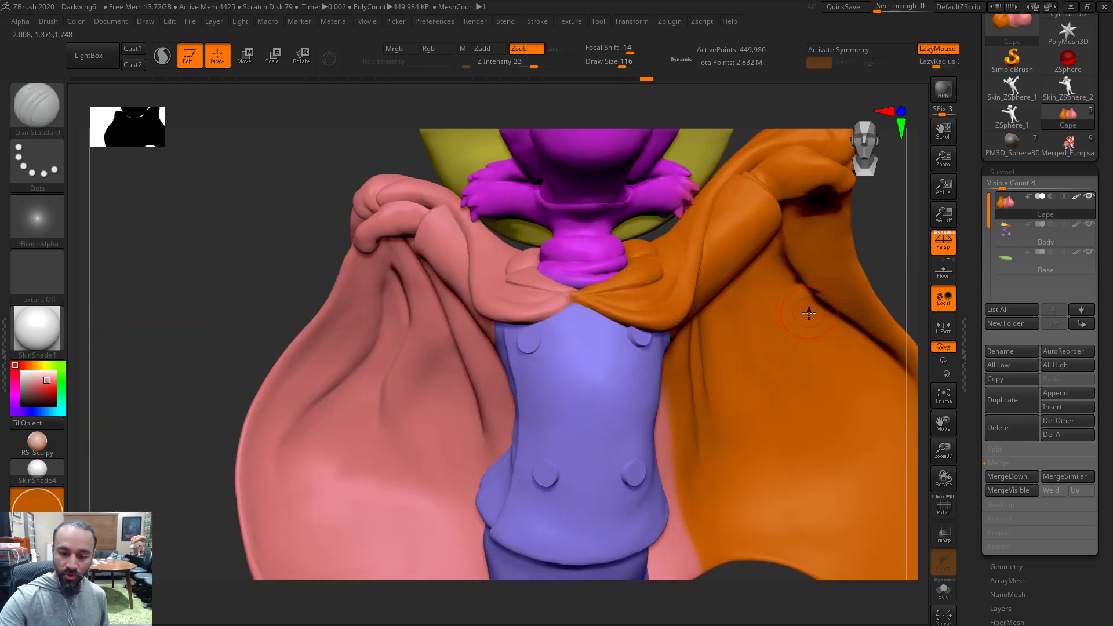
Carve folds from the raised shoulder down the orange half of the cape's back, using draw sizes 207 and 223
{"action": "mouse_move", "coordinate": [851, 227]}
{"action": "left_mouse_down", "text": "alt"}
{"action": "mouse_move", "coordinate": [817, 276]}
{"action": "mouse_move", "coordinate": [750, 276]}
{"action": "mouse_move", "coordinate": [441, 392]}
{"action": "mouse_move", "coordinate": [272, 374]}
{"action": "left_mouse_up", "text": "alt"}
{"action": "left_click_drag", "start_coordinate": [807, 238], "coordinate": [794, 330], "text": "alt"}
{"action": "key", "text": "s"}
{"action": "left_click_drag", "start_coordinate": [563, 269], "coordinate": [574, 267]}
{"action": "left_click_drag", "start_coordinate": [548, 324], "coordinate": [562, 372]}
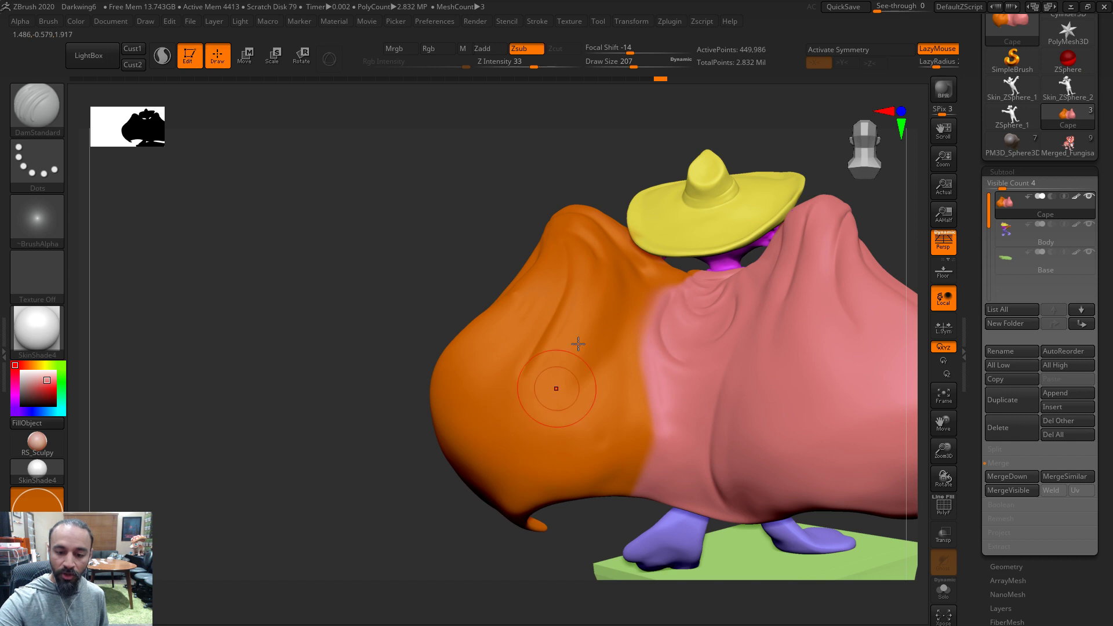
{"action": "mouse_move", "coordinate": [581, 133]}
{"action": "left_mouse_down"}
{"action": "mouse_move", "coordinate": [556, 149]}
{"action": "mouse_move", "coordinate": [584, 185]}
{"action": "mouse_move", "coordinate": [590, 230]}
{"action": "mouse_move", "coordinate": [627, 234]}
{"action": "left_mouse_up"}
{"action": "key", "text": "s"}
{"action": "mouse_move", "coordinate": [641, 137]}
{"action": "left_mouse_down"}
{"action": "mouse_move", "coordinate": [655, 260]}
{"action": "mouse_move", "coordinate": [676, 294]}
{"action": "left_mouse_up"}
{"action": "key", "text": "s"}
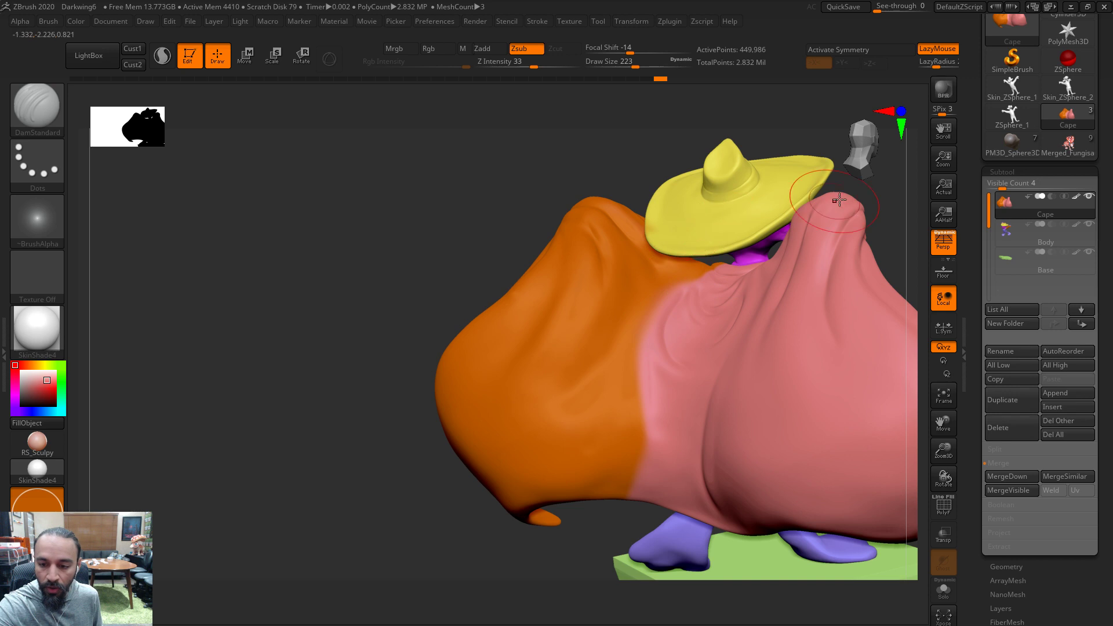
Deepen the folds inside the cape between the torso and the orange side, using draw sizes 223 and 182
{"action": "left_click_drag", "start_coordinate": [782, 151], "coordinate": [932, 168]}
{"action": "mouse_move", "coordinate": [773, 199]}
{"action": "left_mouse_down"}
{"action": "mouse_move", "coordinate": [738, 191]}
{"action": "mouse_move", "coordinate": [732, 149]}
{"action": "mouse_move", "coordinate": [464, 297]}
{"action": "left_mouse_up"}
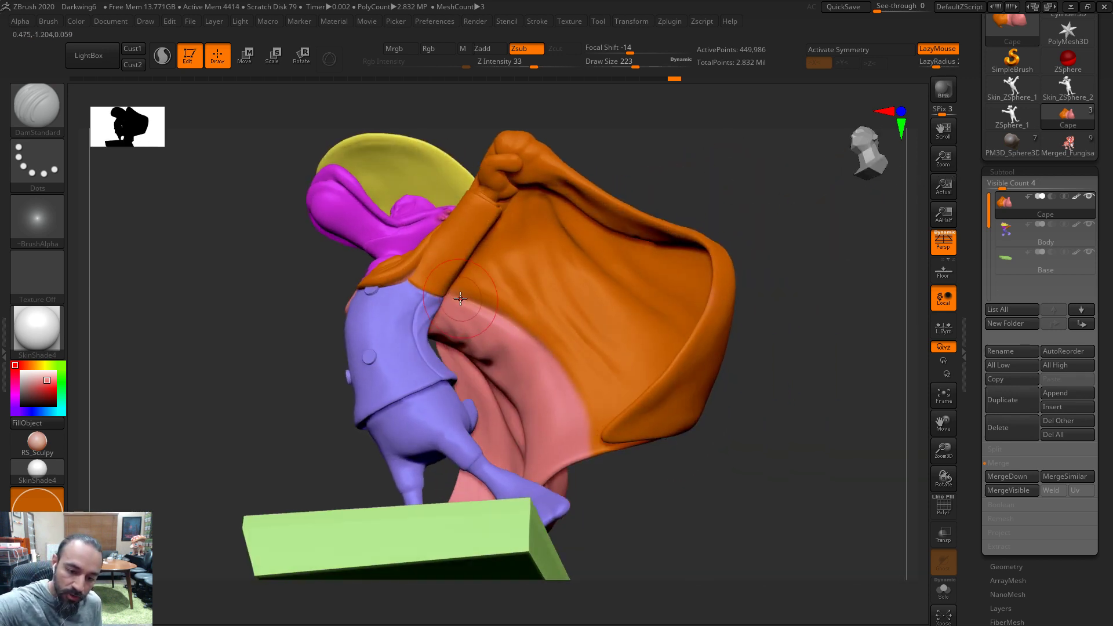
{"action": "left_click_drag", "start_coordinate": [667, 545], "coordinate": [576, 392]}
{"action": "key", "text": "bracketleft"}
{"action": "key", "text": "bracketleft"}
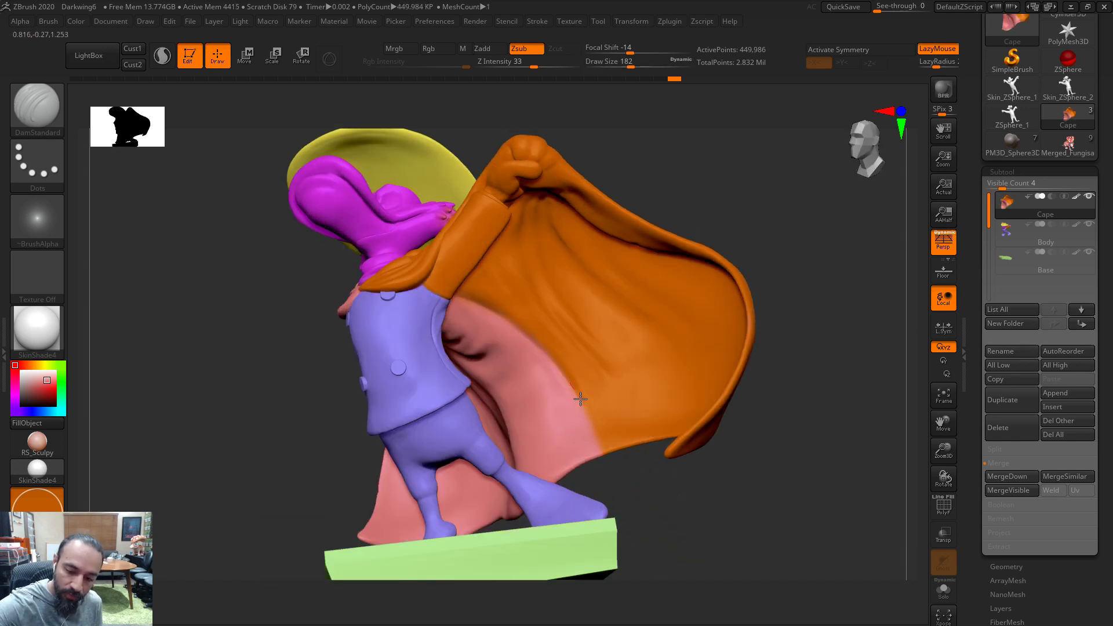
{"action": "left_click_drag", "start_coordinate": [687, 510], "coordinate": [606, 443]}
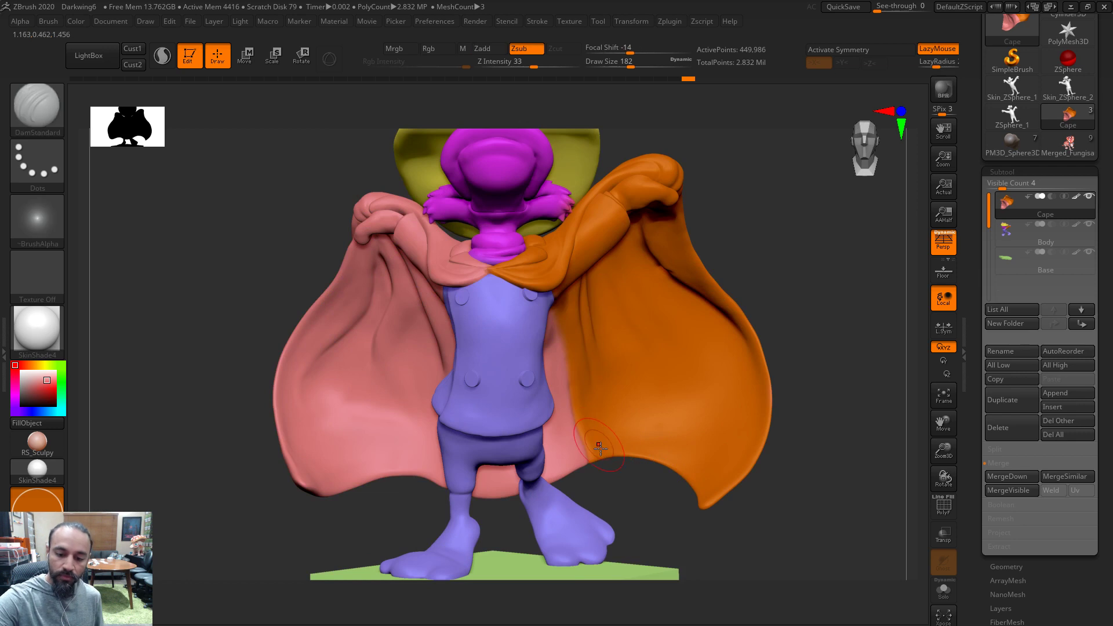
Reshape the cape's lower edge beside the leg with the Move brush at draw size 338
{"action": "key", "text": "b"}
{"action": "key", "text": "m"}
{"action": "key", "text": "v"}
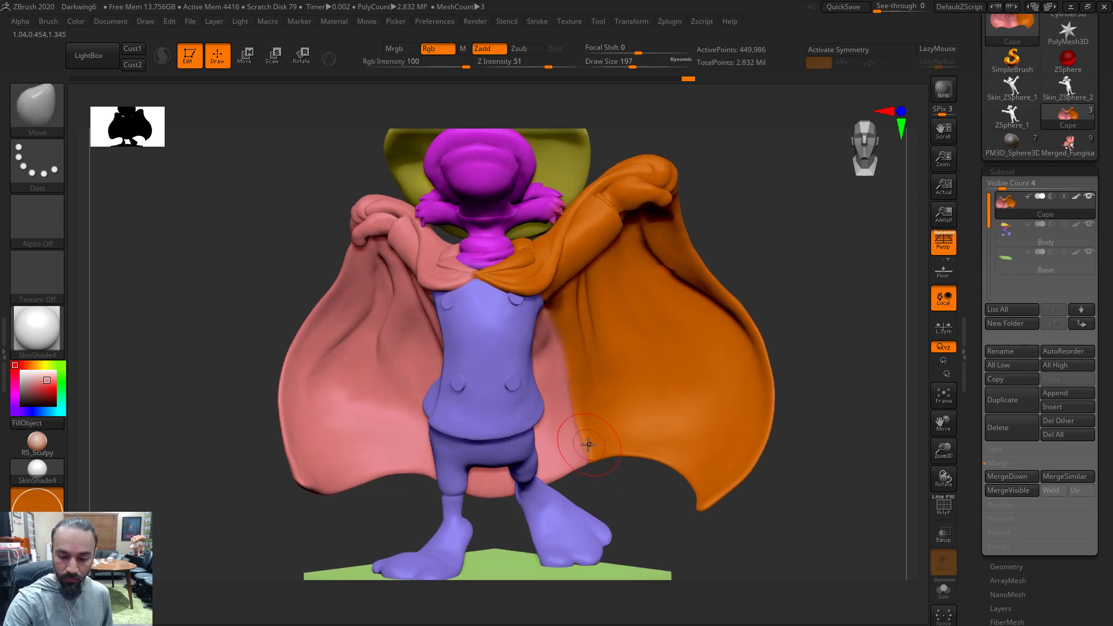
{"action": "key", "text": "s"}
{"action": "left_click", "coordinate": [597, 448]}
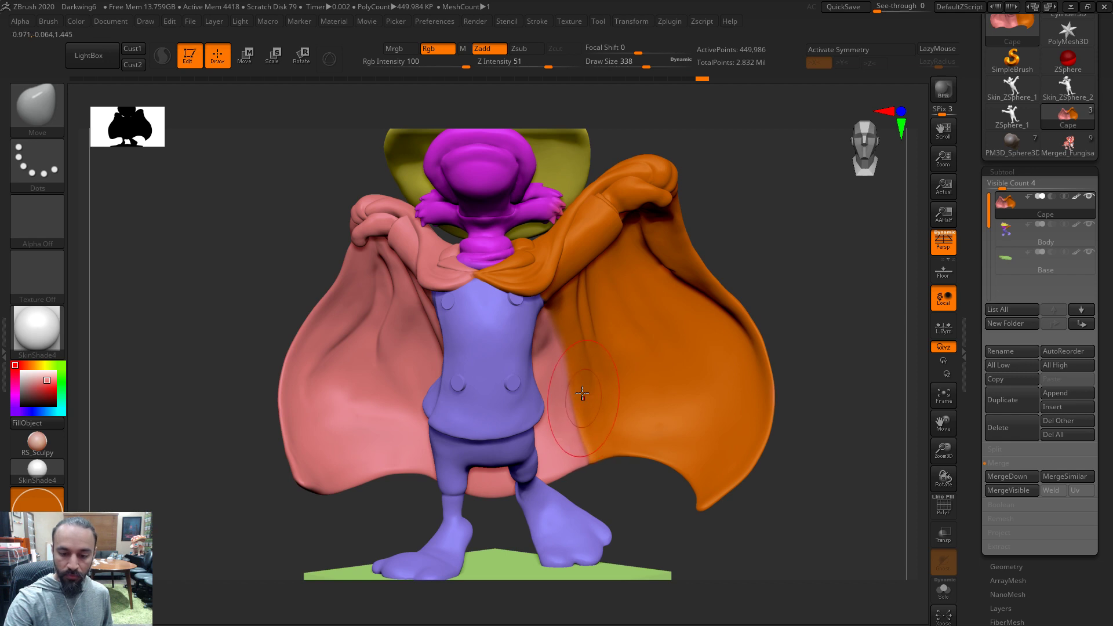
{"action": "left_click_drag", "start_coordinate": [634, 474], "coordinate": [569, 477]}
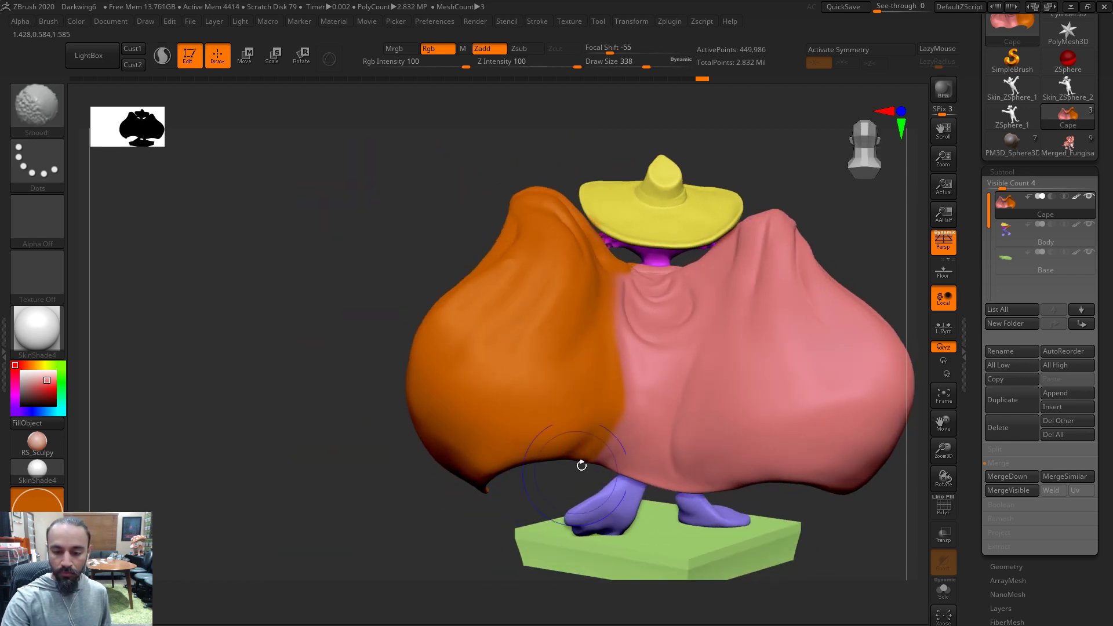
Carve vertical folds down the pink centre of the cape's back with DamStandard at draw size 217
{"action": "key", "text": "b"}
{"action": "key", "text": "d"}
{"action": "key", "text": "s"}
{"action": "left_click_drag", "start_coordinate": [494, 528], "coordinate": [522, 510]}
{"action": "key", "text": "s"}
{"action": "left_click", "coordinate": [652, 290]}
{"action": "key", "text": "s"}
{"action": "mouse_move", "coordinate": [656, 268]}
{"action": "left_mouse_down"}
{"action": "mouse_move", "coordinate": [643, 274]}
{"action": "mouse_move", "coordinate": [643, 311]}
{"action": "left_mouse_up"}
{"action": "key", "text": "s"}
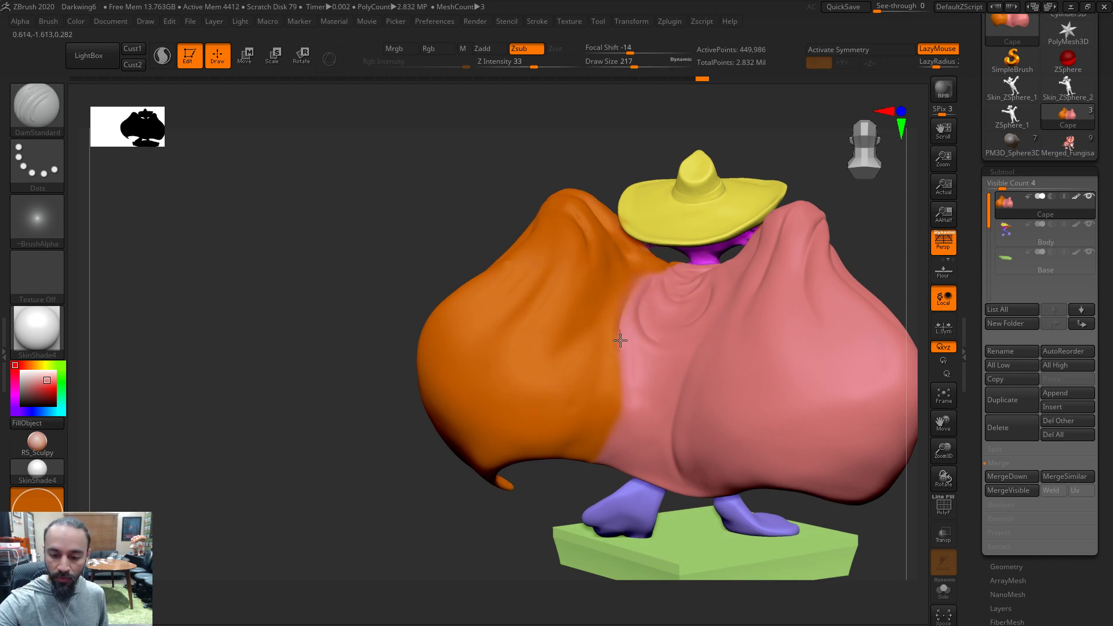
{"action": "left_click_drag", "start_coordinate": [586, 484], "coordinate": [619, 429]}
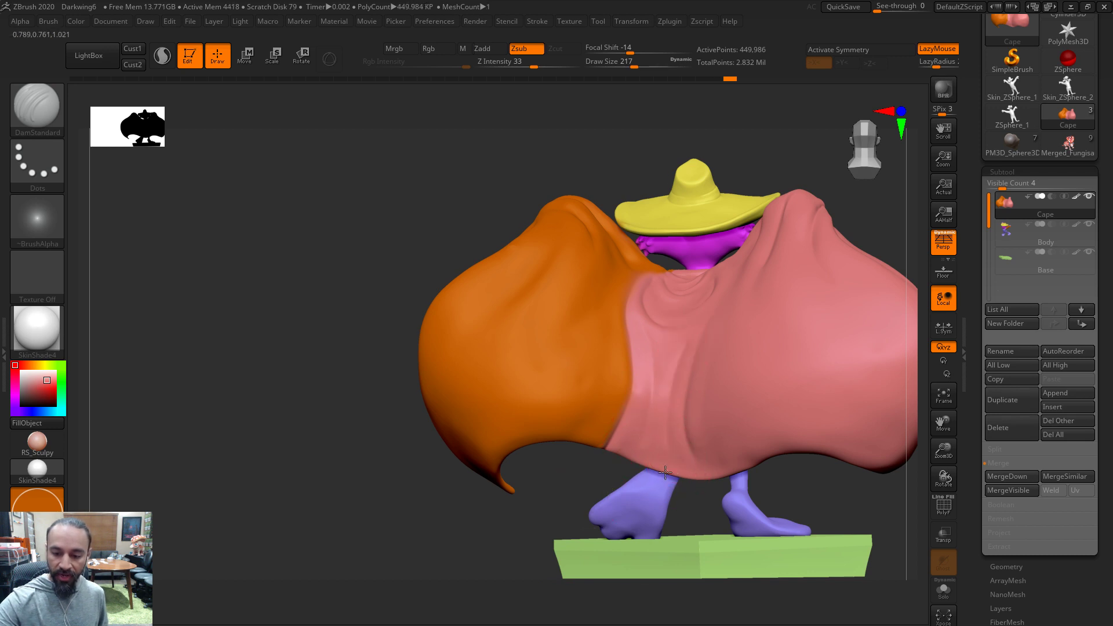
Carve a diagonal fold from the raised pink shoulder toward the centre of the cape's back at draw size 172
{"action": "right_click_drag", "start_coordinate": [659, 474], "coordinate": [750, 377]}
{"action": "right_click_drag", "start_coordinate": [882, 204], "coordinate": [631, 348]}
{"action": "key", "text": "s"}
{"action": "left_click_drag", "start_coordinate": [631, 348], "coordinate": [606, 348]}
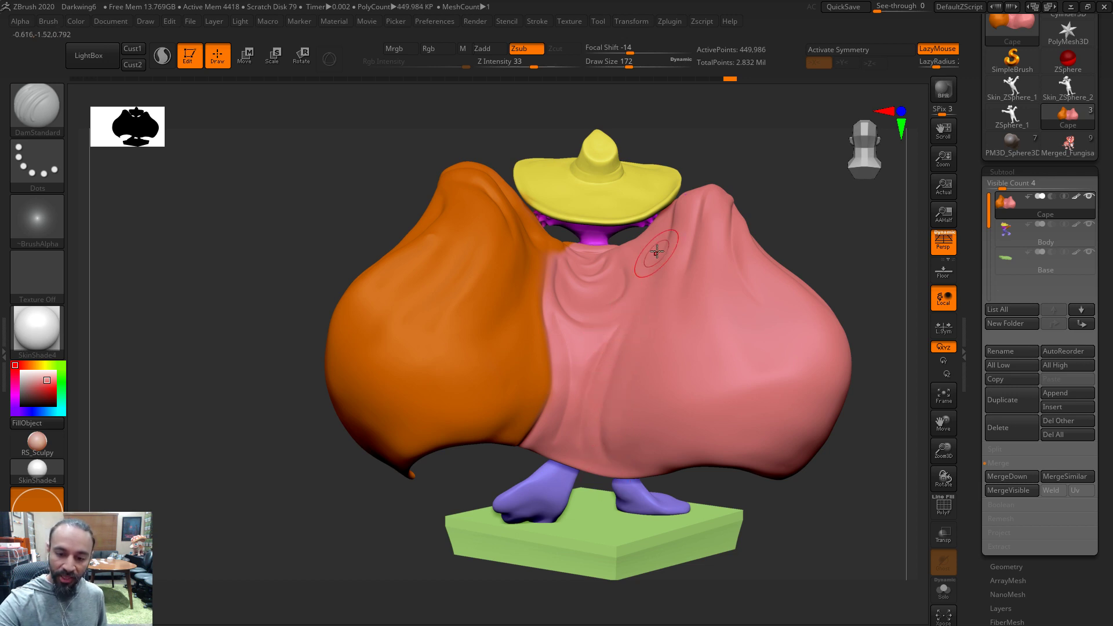
{"action": "right_click_drag", "start_coordinate": [758, 179], "coordinate": [651, 230]}
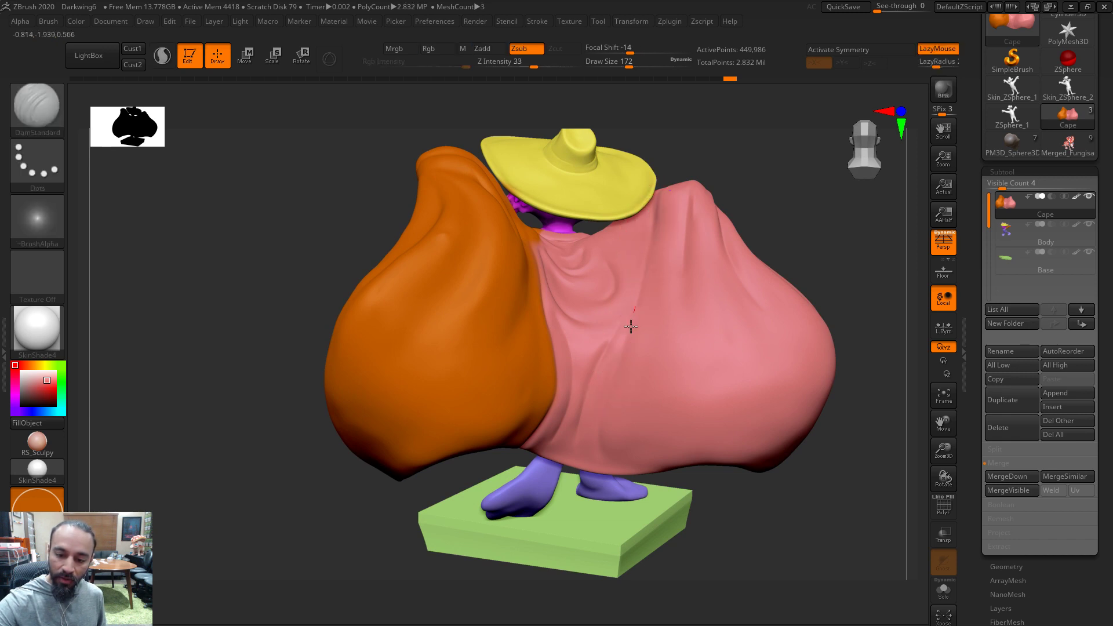
{"action": "left_click_drag", "start_coordinate": [625, 336], "coordinate": [614, 365]}
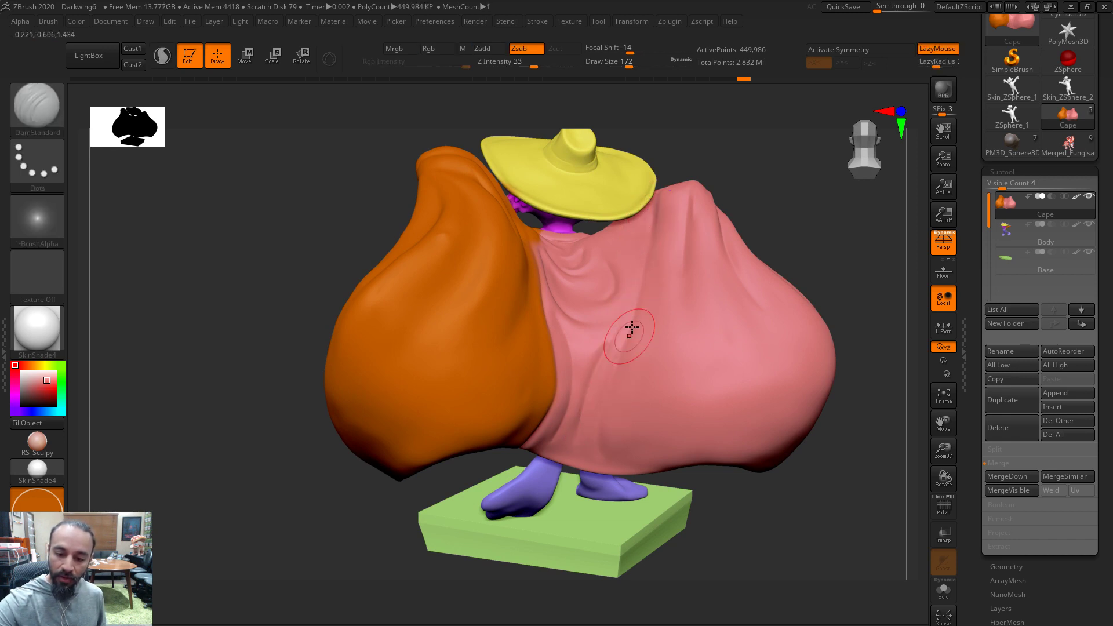
Deepen the diagonal fold and the creases in the middle of the cape's back at draw size 158
{"action": "key", "text": "s"}
{"action": "left_click_drag", "start_coordinate": [640, 276], "coordinate": [635, 276]}
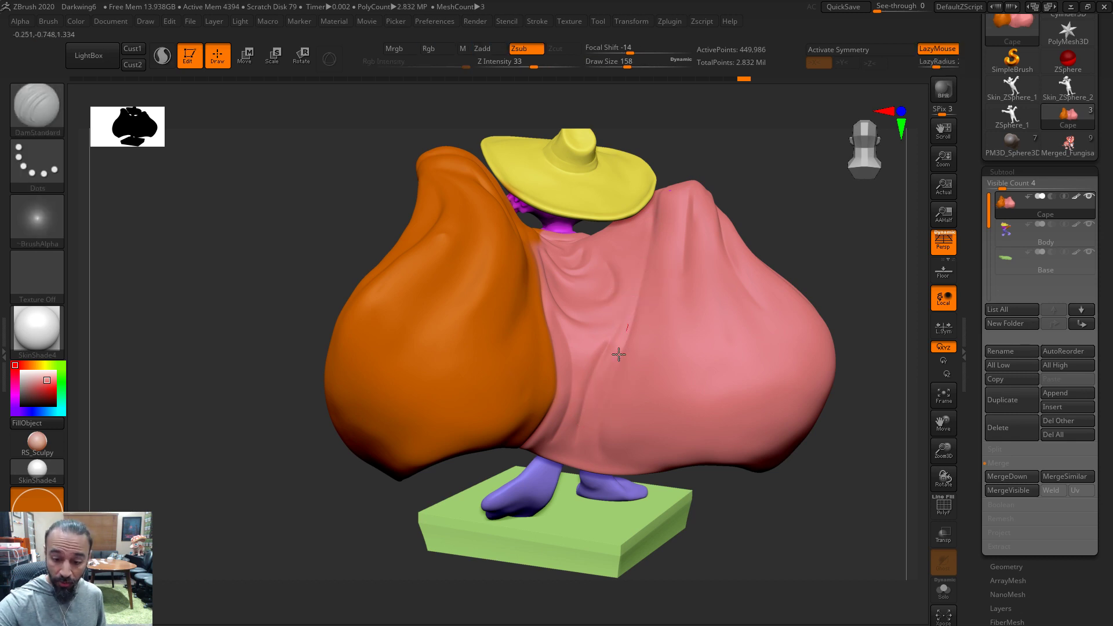
{"action": "left_click_drag", "start_coordinate": [791, 178], "coordinate": [790, 171]}
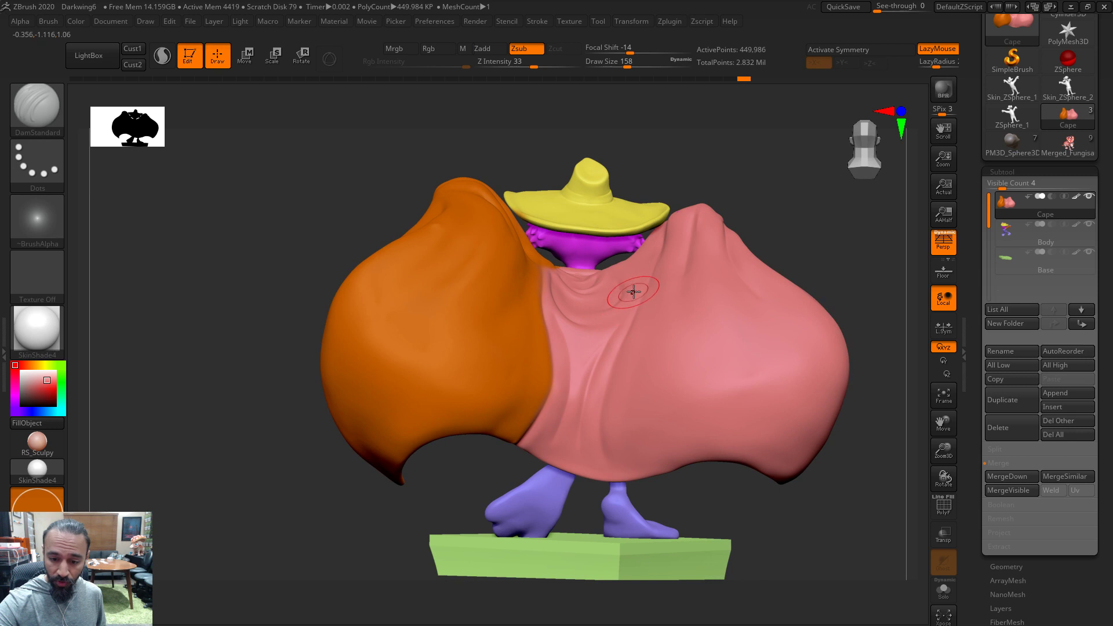
{"action": "mouse_move", "coordinate": [616, 325]}
{"action": "left_mouse_down"}
{"action": "mouse_move", "coordinate": [598, 368]}
{"action": "mouse_move", "coordinate": [635, 283]}
{"action": "left_mouse_up"}
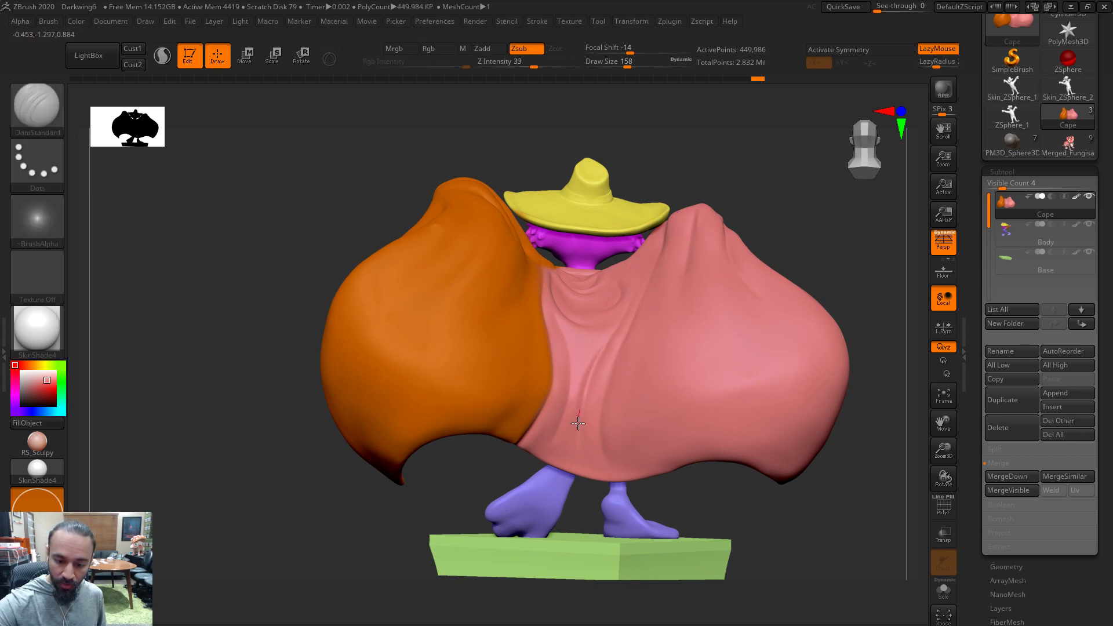
{"action": "left_click_drag", "start_coordinate": [805, 195], "coordinate": [574, 357]}
Work the folds near the cape's rear hem beside the orange border, using draw sizes 192 and 145
{"action": "mouse_move", "coordinate": [600, 410]}
{"action": "left_mouse_down", "text": "shift"}
{"action": "mouse_move", "coordinate": [577, 390]}
{"action": "mouse_move", "coordinate": [567, 405]}
{"action": "mouse_move", "coordinate": [580, 398]}
{"action": "mouse_move", "coordinate": [575, 327]}
{"action": "mouse_move", "coordinate": [547, 418]}
{"action": "left_mouse_up", "text": "shift"}
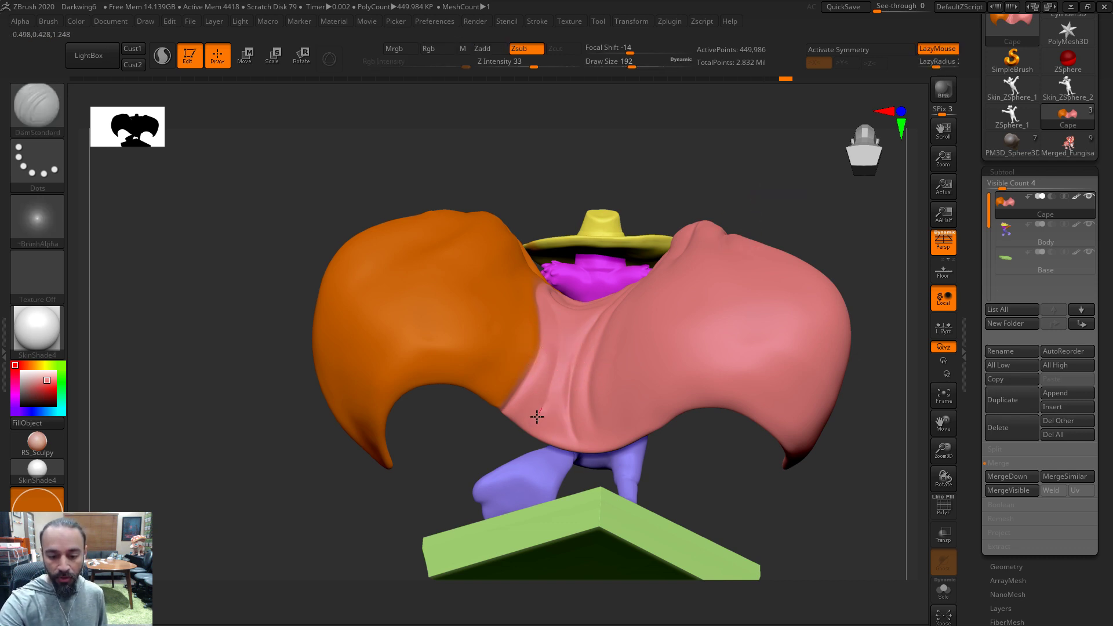
{"action": "key", "text": "s"}
{"action": "left_click_drag", "start_coordinate": [549, 400], "coordinate": [542, 402]}
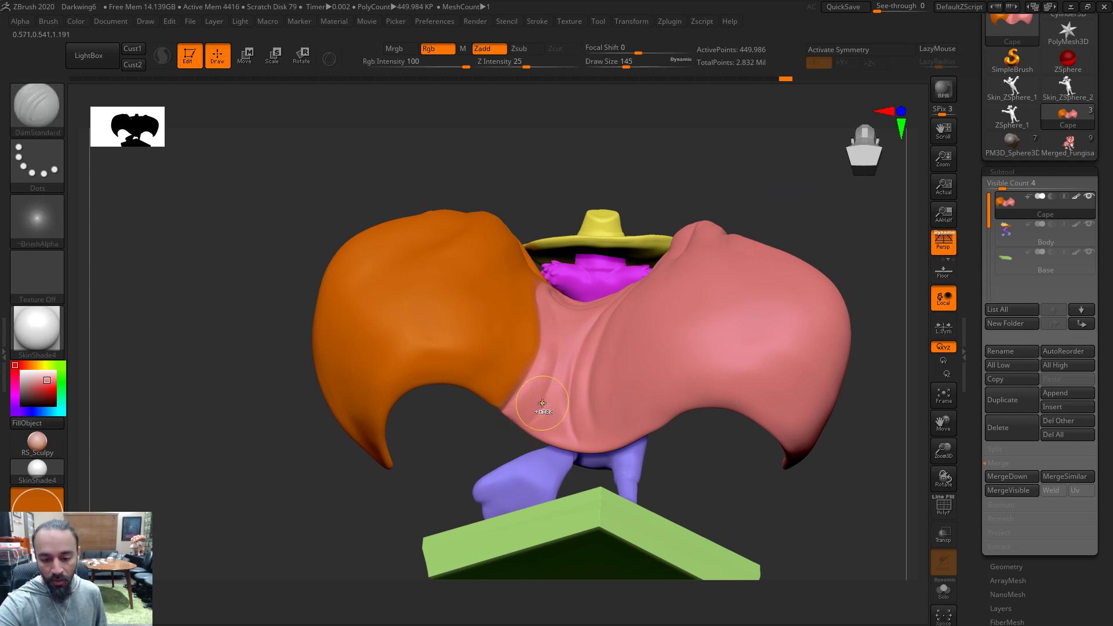
{"action": "mouse_move", "coordinate": [472, 464]}
{"action": "left_mouse_down"}
{"action": "mouse_move", "coordinate": [599, 326]}
{"action": "mouse_move", "coordinate": [647, 299]}
{"action": "left_mouse_up"}
Carve a long fold down the pink half of the cape's back to the hem at draw size 197 and smooth it
{"action": "key", "text": "s"}
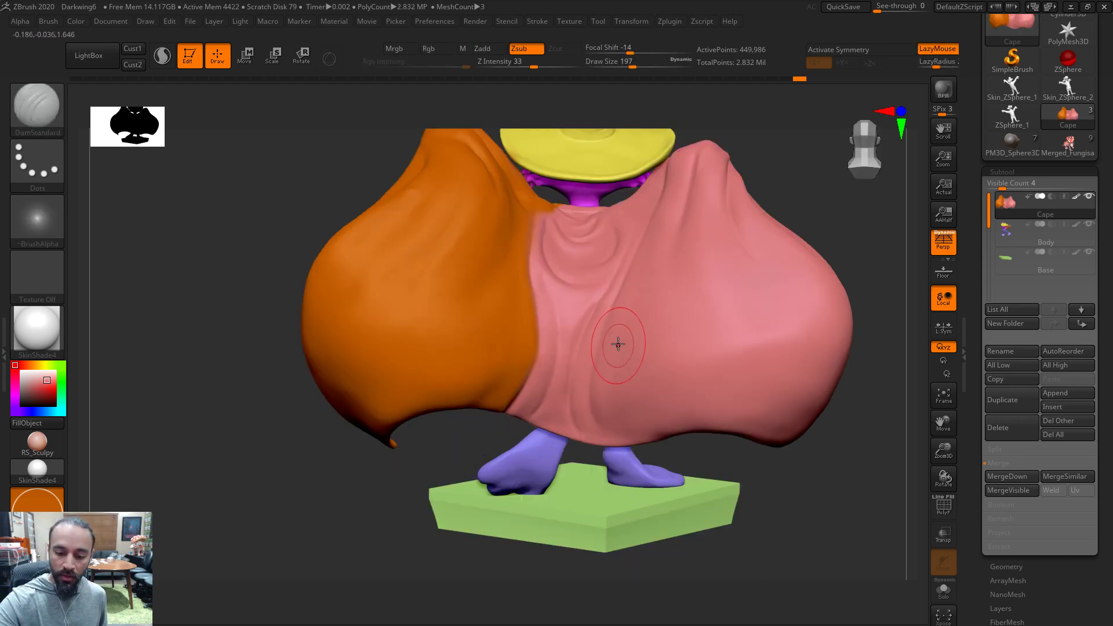
{"action": "left_click_drag", "start_coordinate": [659, 398], "coordinate": [634, 315]}
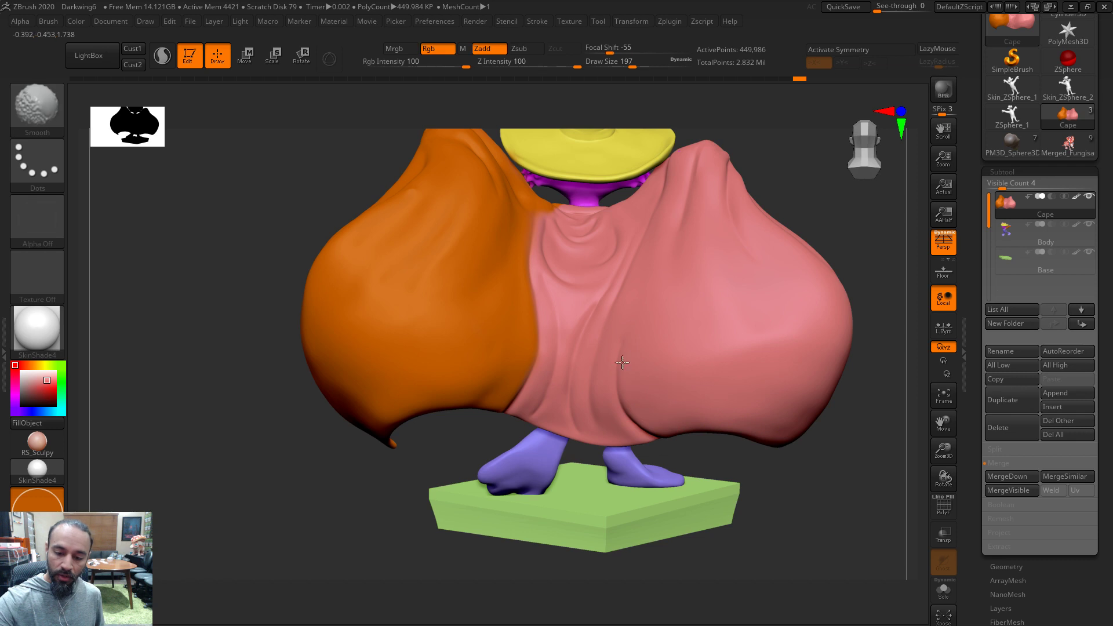
{"action": "left_click_drag", "start_coordinate": [876, 249], "coordinate": [854, 242]}
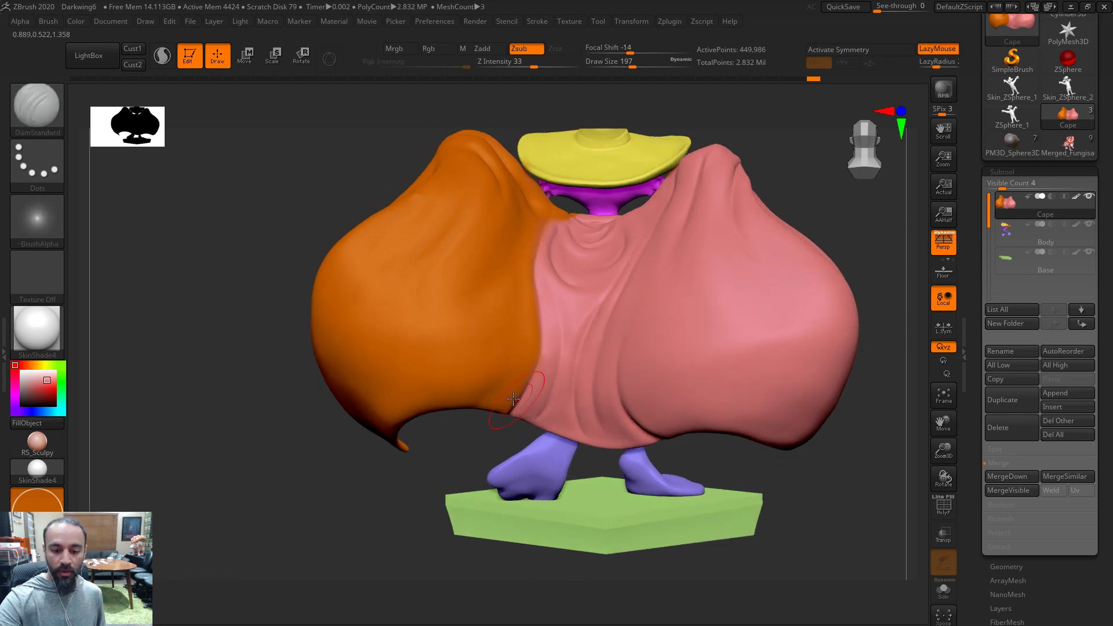
Carve a fold into the orange half of the cape's back near the hem beside the pink border and soften it
{"action": "right_click_drag", "start_coordinate": [509, 352], "coordinate": [522, 351]}
{"action": "left_click_drag", "start_coordinate": [522, 283], "coordinate": [405, 461]}
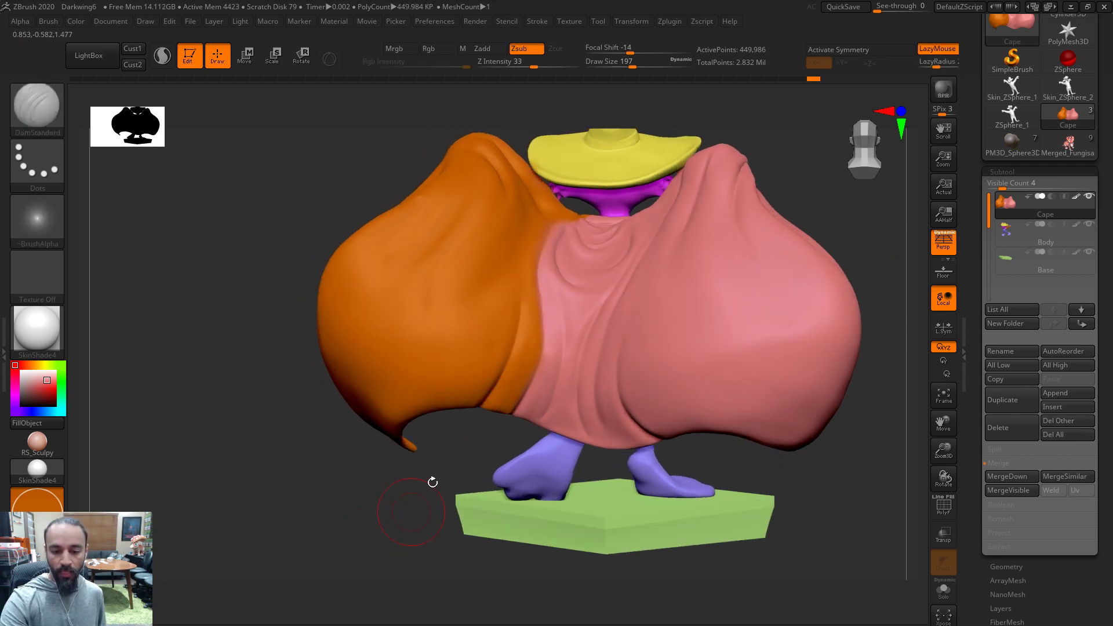
{"action": "left_click_drag", "start_coordinate": [522, 348], "coordinate": [506, 392], "text": "shift"}
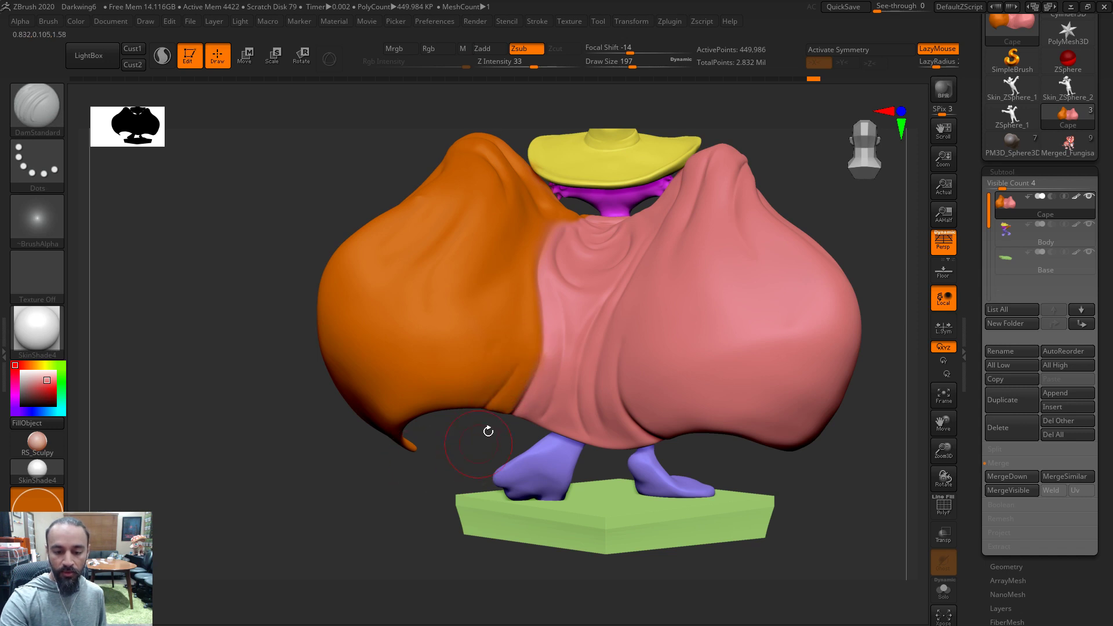
{"action": "left_click_drag", "start_coordinate": [510, 339], "coordinate": [465, 417], "text": "shift"}
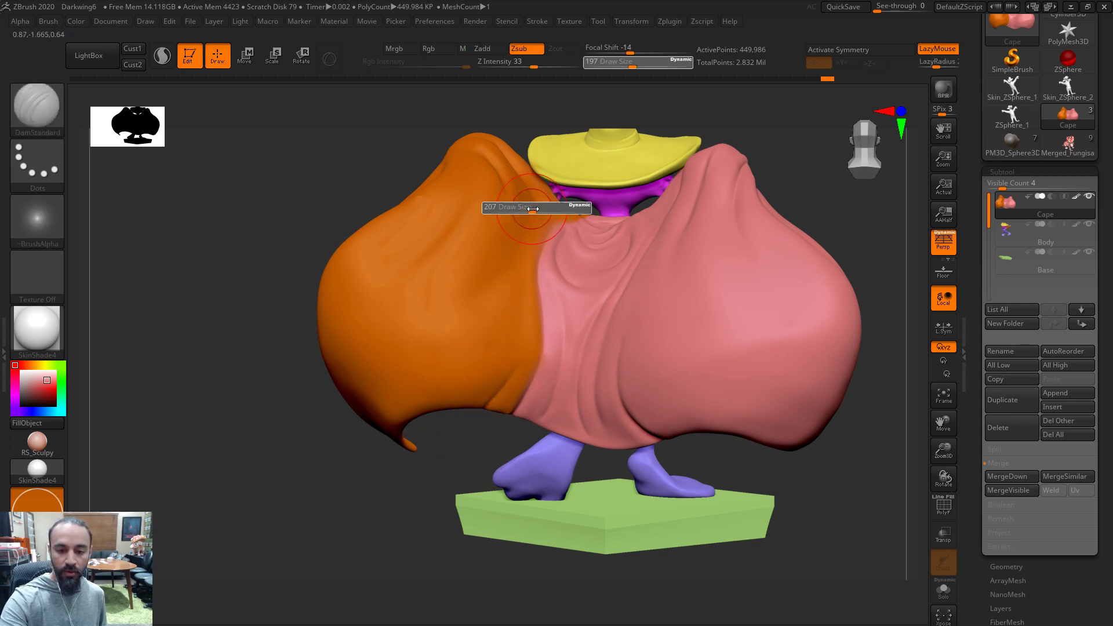
Carve folds down the back of the raised orange shoulder and upper cape at draw size 202
{"action": "key", "text": "bracketleft"}
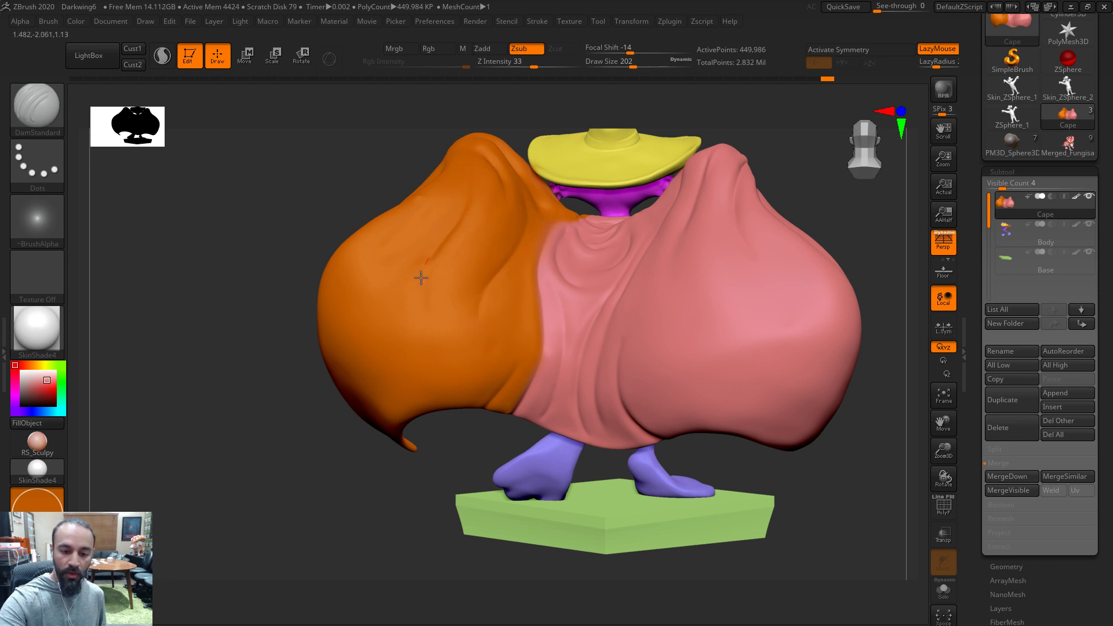
{"action": "key", "text": "ctrl"}
{"action": "left_click_drag", "start_coordinate": [301, 404], "coordinate": [342, 400]}
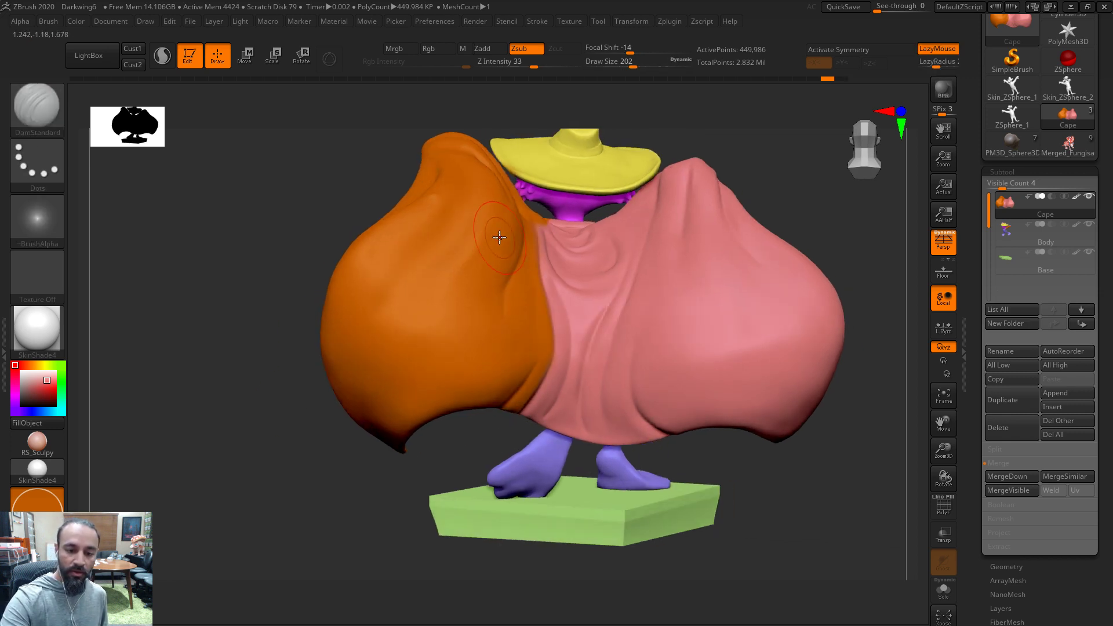
{"action": "left_click_drag", "start_coordinate": [810, 164], "coordinate": [710, 172]}
{"action": "mouse_move", "coordinate": [477, 172]}
{"action": "left_mouse_down"}
{"action": "mouse_move", "coordinate": [413, 290]}
{"action": "mouse_move", "coordinate": [417, 331]}
{"action": "mouse_move", "coordinate": [513, 223]}
{"action": "left_mouse_up"}
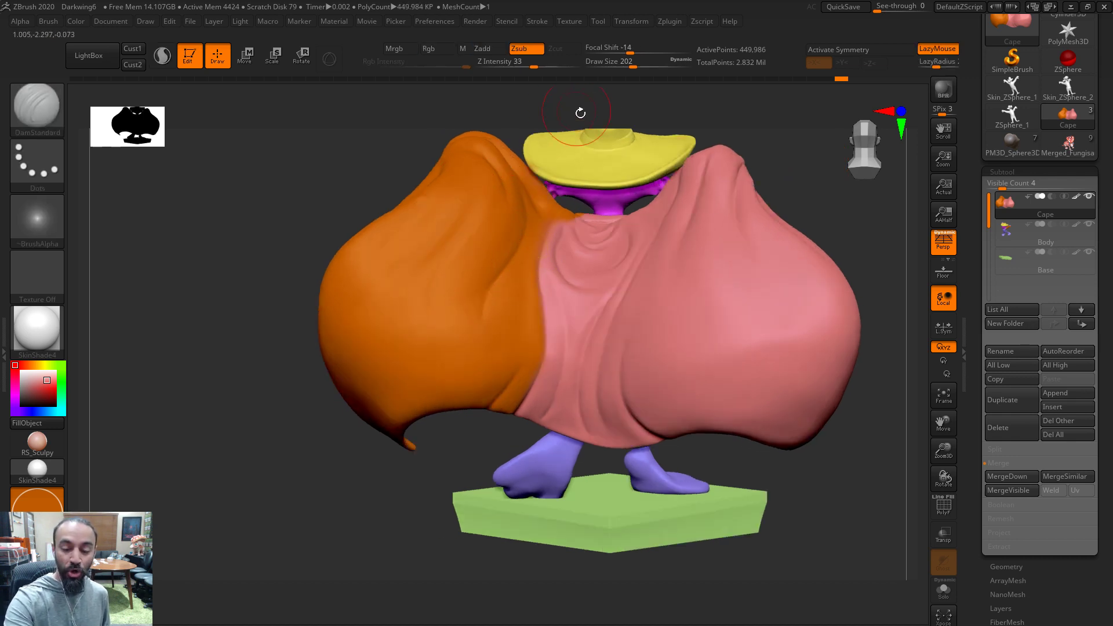
Refine the cape's lower centre back folds at draw size 145, and isolate the cape temporarily while working at draw size 116
{"action": "left_click_drag", "start_coordinate": [848, 222], "coordinate": [641, 323]}
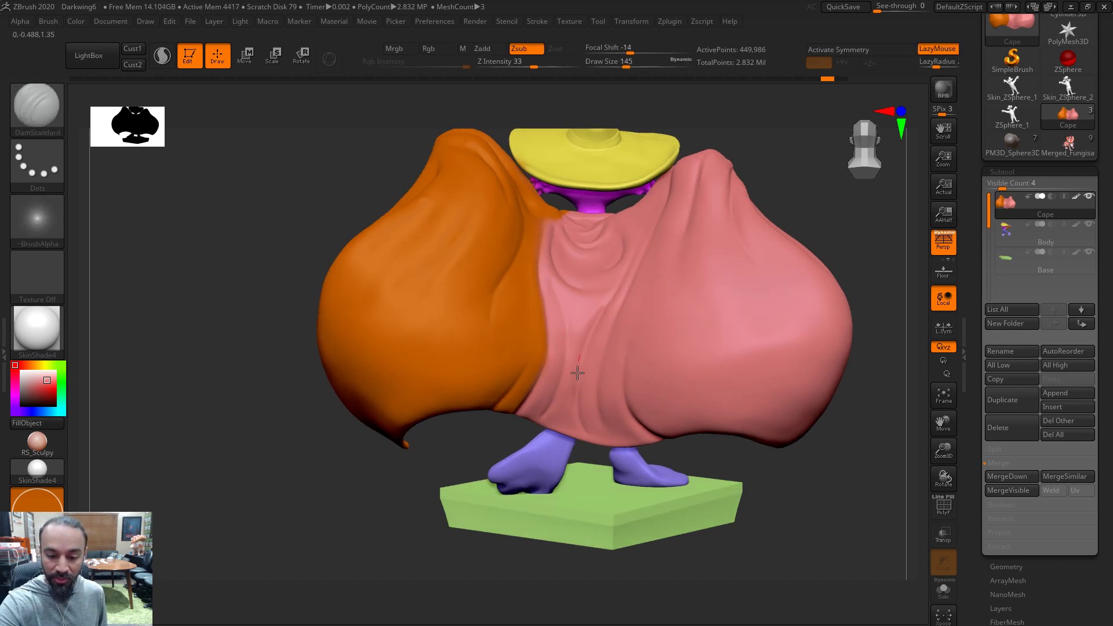
{"action": "mouse_move", "coordinate": [886, 237]}
{"action": "left_mouse_down"}
{"action": "mouse_move", "coordinate": [803, 451]}
{"action": "mouse_move", "coordinate": [803, 385]}
{"action": "mouse_move", "coordinate": [735, 526]}
{"action": "mouse_move", "coordinate": [693, 497]}
{"action": "left_mouse_up"}
{"action": "left_click", "coordinate": [944, 590]}
{"action": "key", "text": "s"}
{"action": "left_click_drag", "start_coordinate": [506, 256], "coordinate": [484, 274]}
{"action": "mouse_move", "coordinate": [742, 234]}
{"action": "left_mouse_down", "text": "shift"}
{"action": "mouse_move", "coordinate": [817, 336]}
{"action": "mouse_move", "coordinate": [798, 253]}
{"action": "mouse_move", "coordinate": [788, 261]}
{"action": "left_mouse_up", "text": "shift"}
{"action": "left_click", "coordinate": [944, 590]}
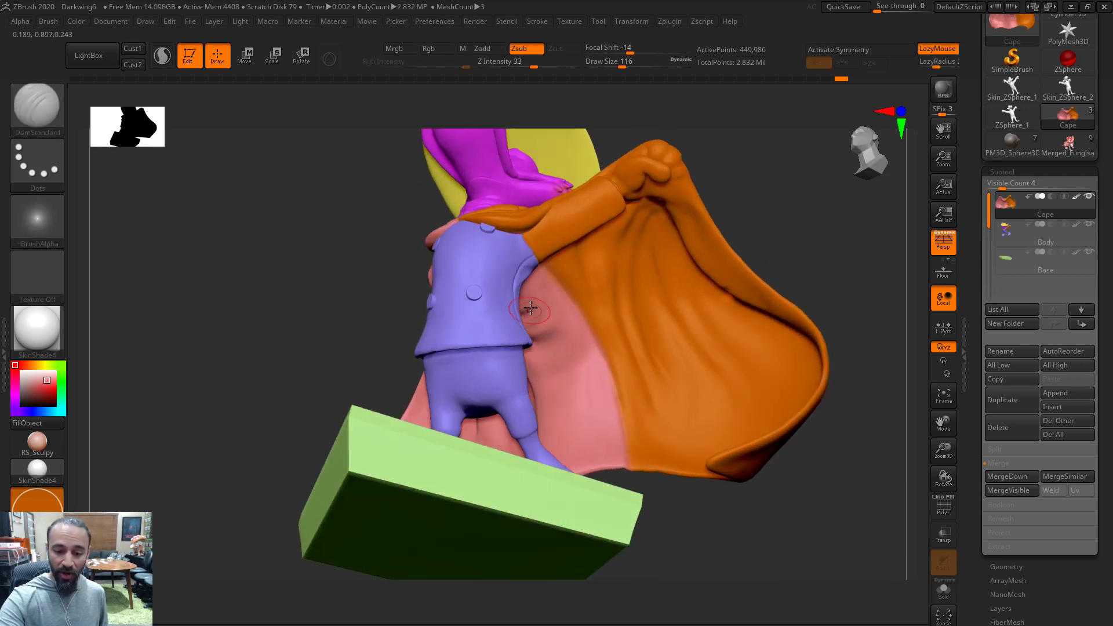
Smooth the pink inner cape surface behind the torso and carve its creases at draw size 149
{"action": "key", "text": "shift"}
{"action": "left_click_drag", "start_coordinate": [527, 296], "coordinate": [544, 309], "text": "shift"}
{"action": "left_click_drag", "start_coordinate": [785, 212], "coordinate": [748, 216]}
{"action": "key", "text": "s"}
{"action": "left_click_drag", "start_coordinate": [557, 330], "coordinate": [555, 331]}
{"action": "key", "text": "s"}
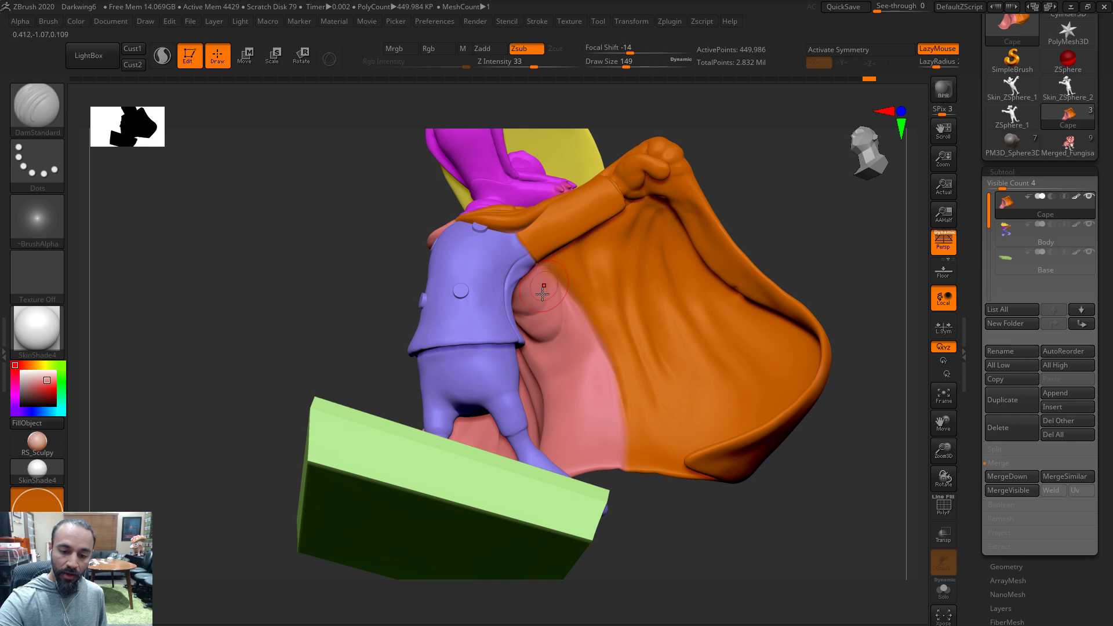
Carve creases inside the cape below both sleeves at draw size 149 and undo the last stroke
{"action": "left_click_drag", "start_coordinate": [766, 230], "coordinate": [529, 298]}
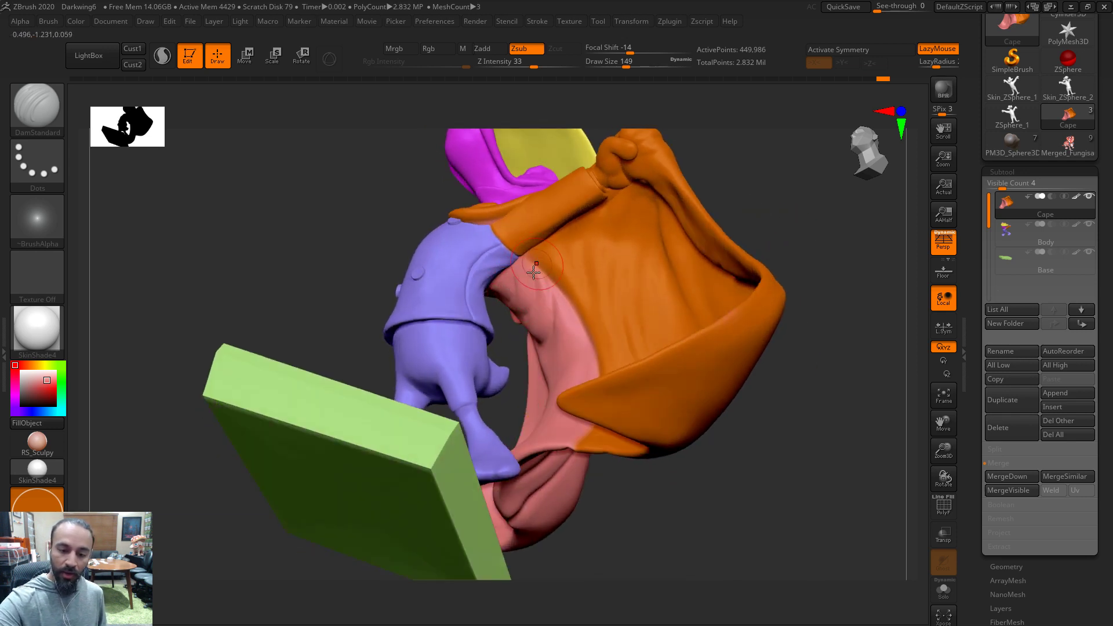
{"action": "mouse_move", "coordinate": [778, 202]}
{"action": "left_mouse_down"}
{"action": "mouse_move", "coordinate": [847, 226]}
{"action": "mouse_move", "coordinate": [743, 244]}
{"action": "mouse_move", "coordinate": [733, 169]}
{"action": "mouse_move", "coordinate": [510, 282]}
{"action": "left_mouse_up"}
{"action": "left_click_drag", "start_coordinate": [476, 344], "coordinate": [466, 321]}
{"action": "key", "text": "ctrl+z"}
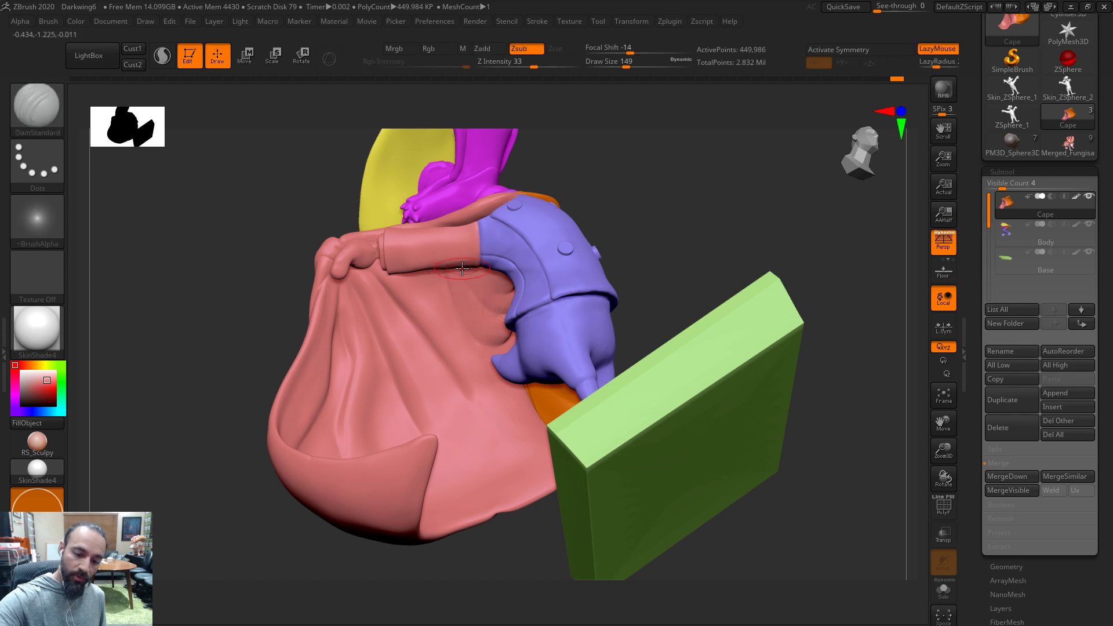
{"action": "right_click_drag", "start_coordinate": [603, 219], "coordinate": [475, 277]}
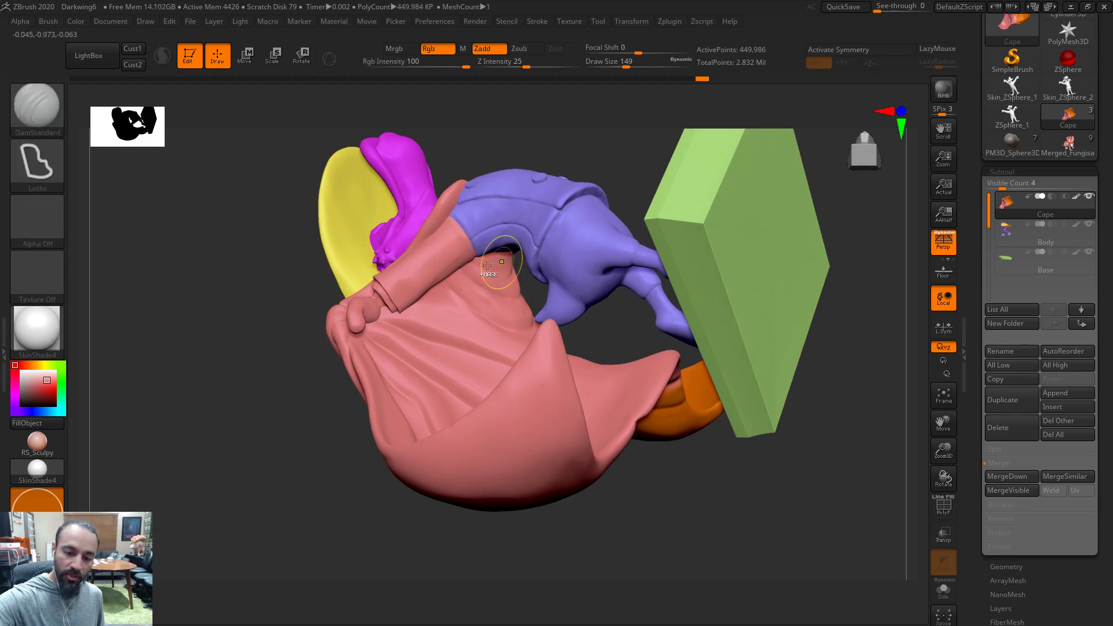
Carve creases inside the cape below the pink sleeve at draw size 124 and smooth them
{"action": "key", "text": "s"}
{"action": "left_click_drag", "start_coordinate": [502, 293], "coordinate": [490, 293]}
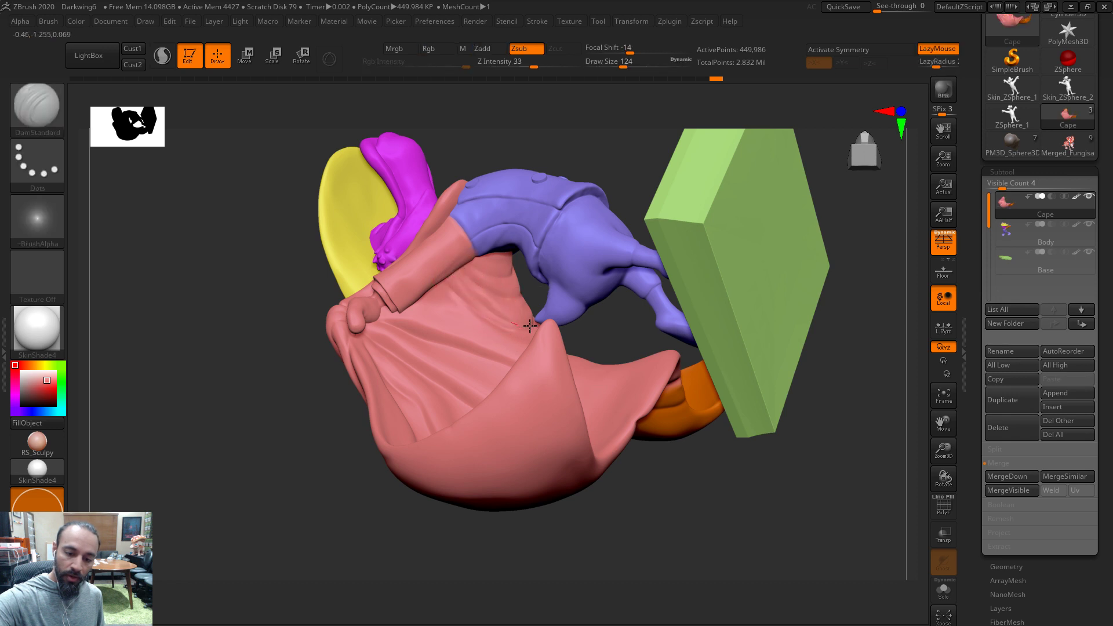
{"action": "mouse_move", "coordinate": [615, 125]}
{"action": "left_mouse_down"}
{"action": "mouse_move", "coordinate": [479, 315]}
{"action": "mouse_move", "coordinate": [483, 304]}
{"action": "left_mouse_up"}
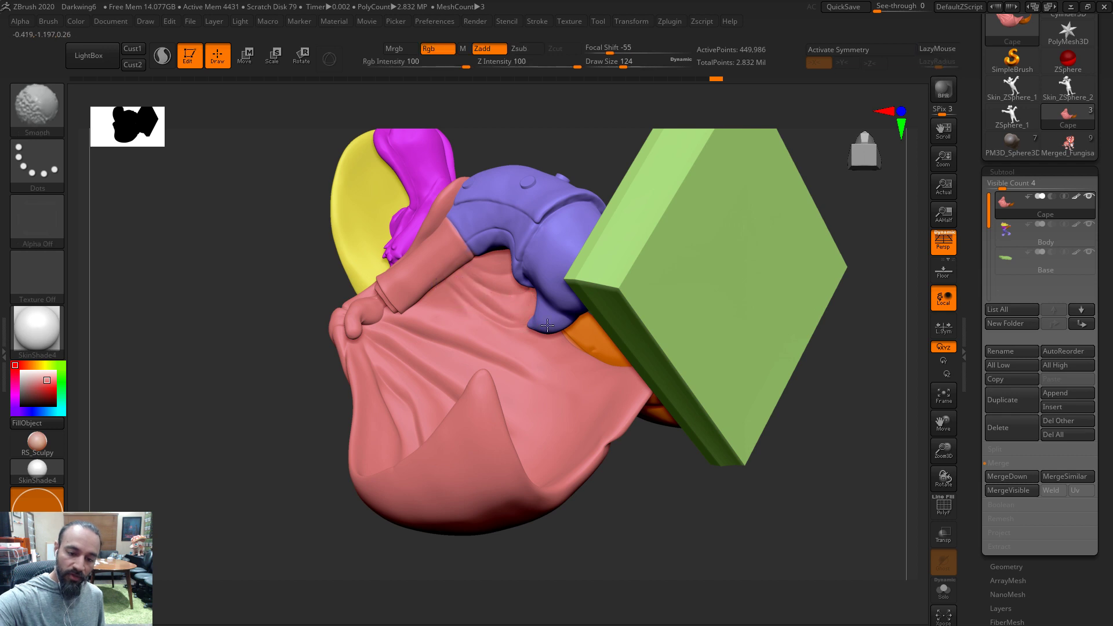
{"action": "mouse_move", "coordinate": [817, 483]}
{"action": "left_mouse_down"}
{"action": "mouse_move", "coordinate": [795, 496]}
{"action": "mouse_move", "coordinate": [626, 476]}
{"action": "left_mouse_up"}
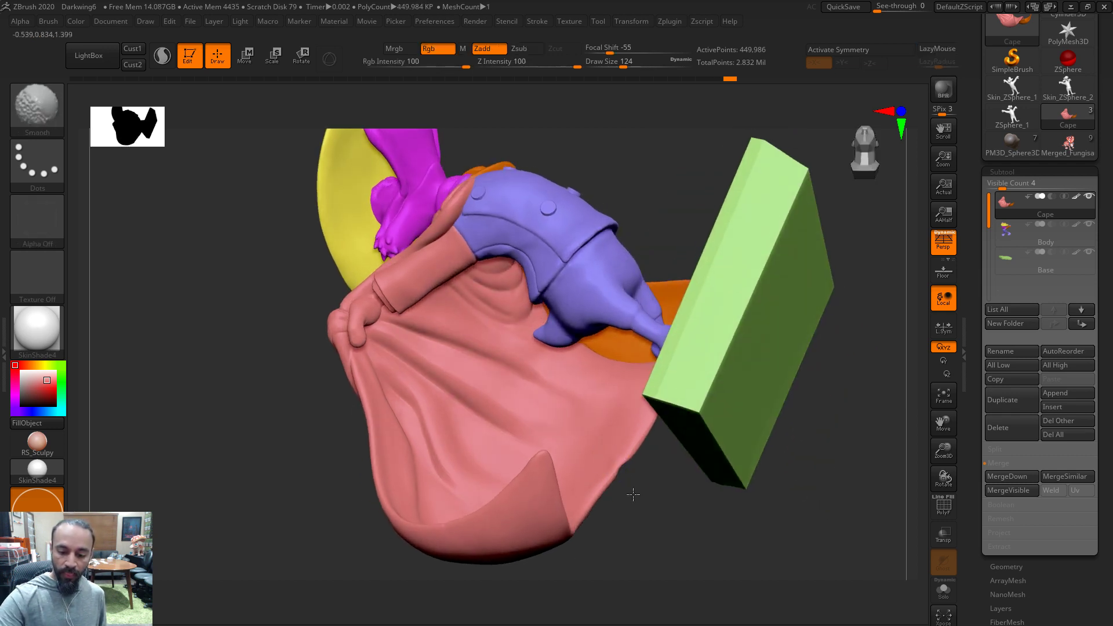
Carve long folds down the inside of the pink cape half at draw size 228
{"action": "left_click_drag", "start_coordinate": [647, 545], "coordinate": [629, 571], "text": "shift"}
{"action": "key", "text": "s"}
{"action": "left_click_drag", "start_coordinate": [539, 298], "coordinate": [554, 233]}
{"action": "left_click_drag", "start_coordinate": [524, 347], "coordinate": [565, 399]}
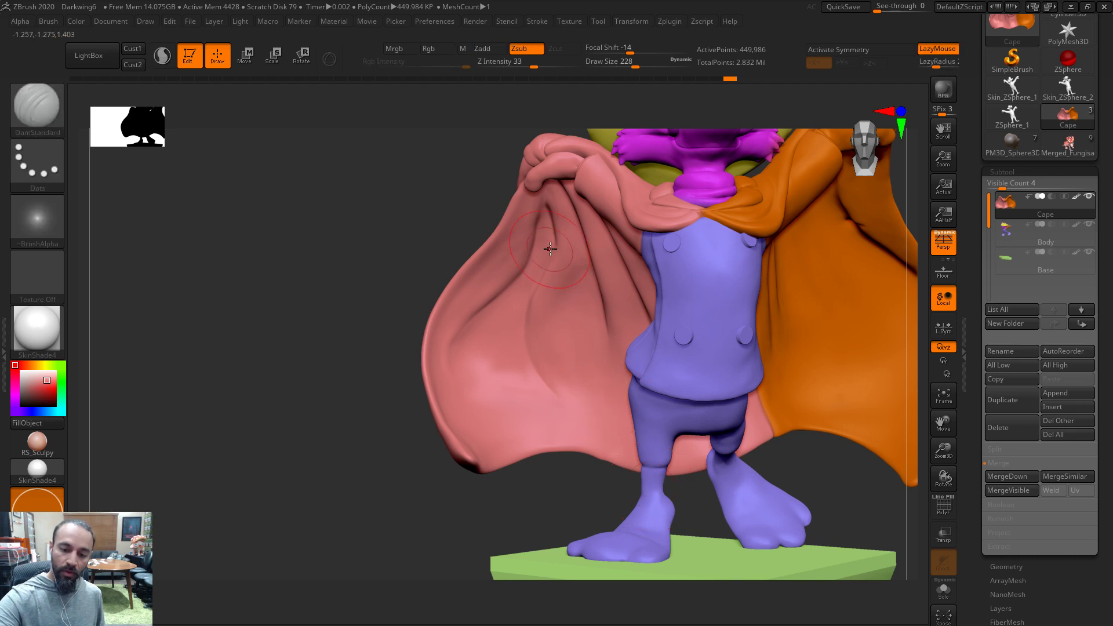
{"action": "key", "text": "shift"}
{"action": "left_click_drag", "start_coordinate": [394, 504], "coordinate": [146, 515]}
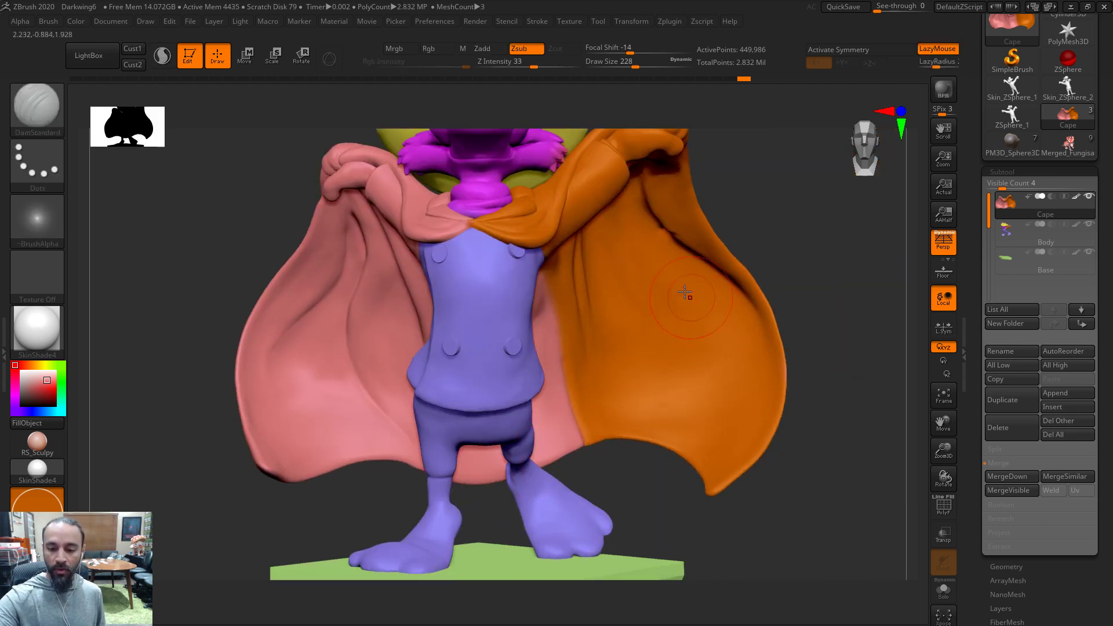
Carve folds inside the orange cape half, undo one stroke and smooth the surface
{"action": "left_click_drag", "start_coordinate": [717, 253], "coordinate": [703, 275]}
{"action": "mouse_move", "coordinate": [649, 249]}
{"action": "left_mouse_down"}
{"action": "mouse_move", "coordinate": [616, 238]}
{"action": "mouse_move", "coordinate": [673, 236]}
{"action": "mouse_move", "coordinate": [649, 238]}
{"action": "left_mouse_up"}
{"action": "mouse_move", "coordinate": [535, 356]}
{"action": "left_mouse_down"}
{"action": "mouse_move", "coordinate": [655, 466]}
{"action": "mouse_move", "coordinate": [580, 418]}
{"action": "mouse_move", "coordinate": [635, 461]}
{"action": "left_mouse_up"}
{"action": "key", "text": "ctrl+z"}
{"action": "mouse_move", "coordinate": [735, 405]}
{"action": "left_mouse_down", "text": "shift"}
{"action": "mouse_move", "coordinate": [702, 400]}
{"action": "mouse_move", "coordinate": [795, 408]}
{"action": "left_mouse_up", "text": "shift"}
Carve two more long folds down the inside of the pink cape half at draw size 228
{"action": "left_click_drag", "start_coordinate": [375, 442], "coordinate": [360, 281]}
{"action": "mouse_move", "coordinate": [390, 423]}
{"action": "left_mouse_down"}
{"action": "mouse_move", "coordinate": [358, 284]}
{"action": "mouse_move", "coordinate": [327, 364]}
{"action": "left_mouse_up"}
{"action": "left_click_drag", "start_coordinate": [335, 505], "coordinate": [354, 481]}
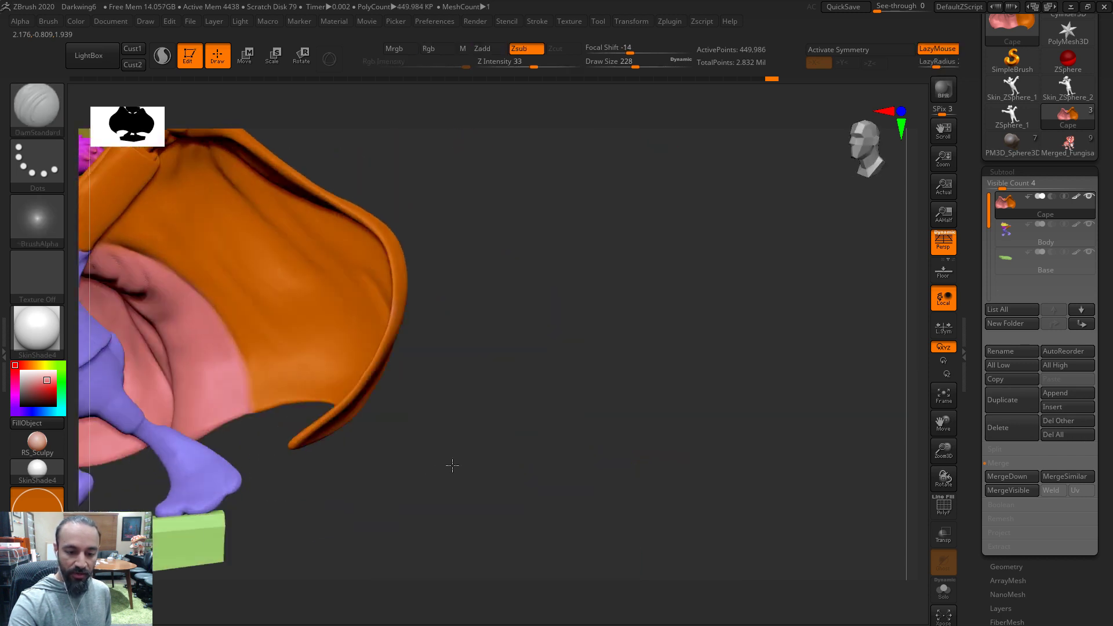
Carve folds inside the orange cape half and toward its outer edge at draw size 228
{"action": "left_click_drag", "start_coordinate": [453, 466], "coordinate": [455, 452]}
{"action": "mouse_move", "coordinate": [534, 313]}
{"action": "left_mouse_down", "text": "alt"}
{"action": "mouse_move", "coordinate": [568, 334]}
{"action": "mouse_move", "coordinate": [609, 322]}
{"action": "mouse_move", "coordinate": [585, 310]}
{"action": "left_mouse_up", "text": "alt"}
{"action": "left_click_drag", "start_coordinate": [510, 152], "coordinate": [531, 245]}
{"action": "left_click_drag", "start_coordinate": [426, 242], "coordinate": [378, 221]}
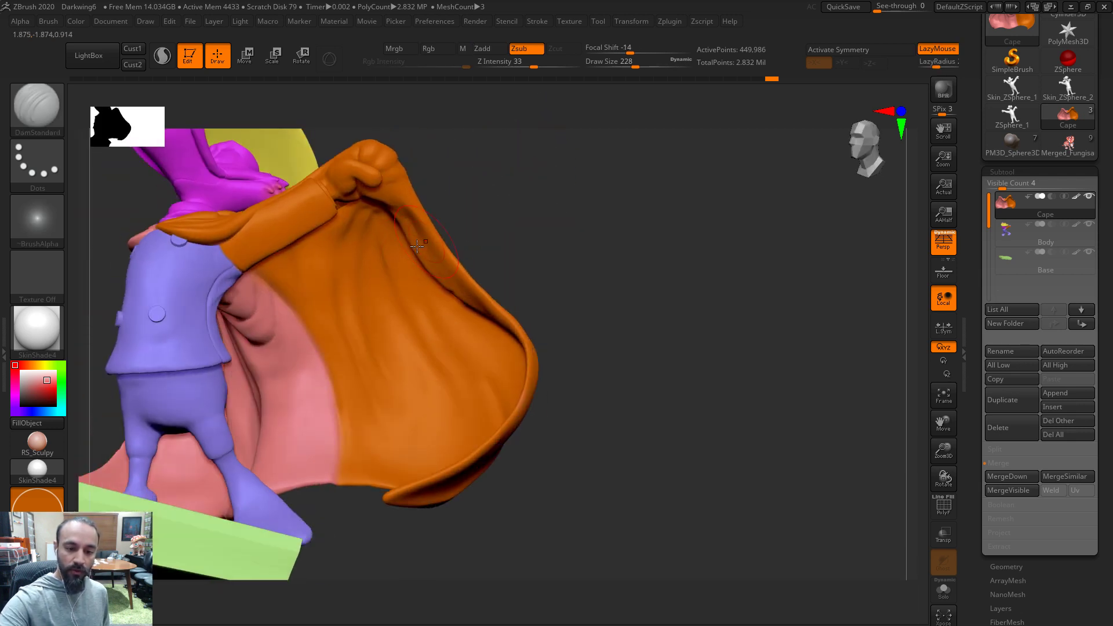
{"action": "left_click_drag", "start_coordinate": [447, 365], "coordinate": [492, 292]}
{"action": "right_click_drag", "start_coordinate": [492, 292], "coordinate": [495, 293]}
Carve and smooth creases across the back of the orange cape below the raised hand at draw size 132
{"action": "key", "text": "bracketright"}
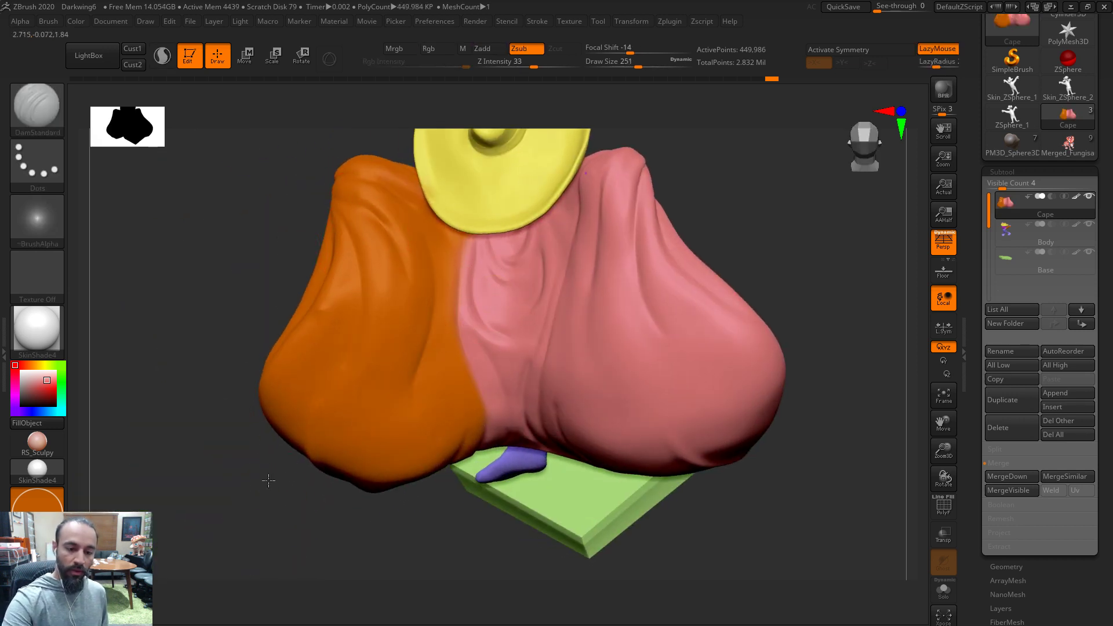
{"action": "left_click_drag", "start_coordinate": [266, 497], "coordinate": [348, 211]}
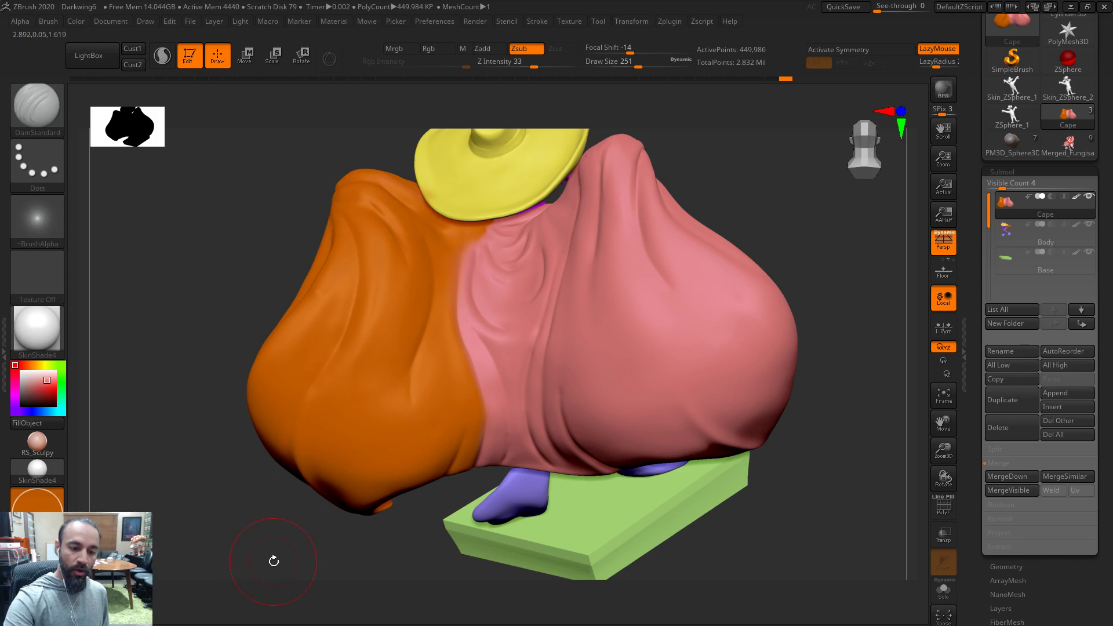
{"action": "left_click_drag", "start_coordinate": [274, 562], "coordinate": [348, 481]}
{"action": "key", "text": "bracketleft"}
{"action": "key", "text": "bracketleft"}
{"action": "mouse_move", "coordinate": [686, 167]}
{"action": "left_mouse_down"}
{"action": "mouse_move", "coordinate": [703, 145]}
{"action": "mouse_move", "coordinate": [486, 266]}
{"action": "mouse_move", "coordinate": [383, 346]}
{"action": "mouse_move", "coordinate": [382, 360]}
{"action": "mouse_move", "coordinate": [362, 343]}
{"action": "mouse_move", "coordinate": [399, 353]}
{"action": "mouse_move", "coordinate": [380, 342]}
{"action": "left_mouse_up"}
{"action": "key", "text": "shift"}
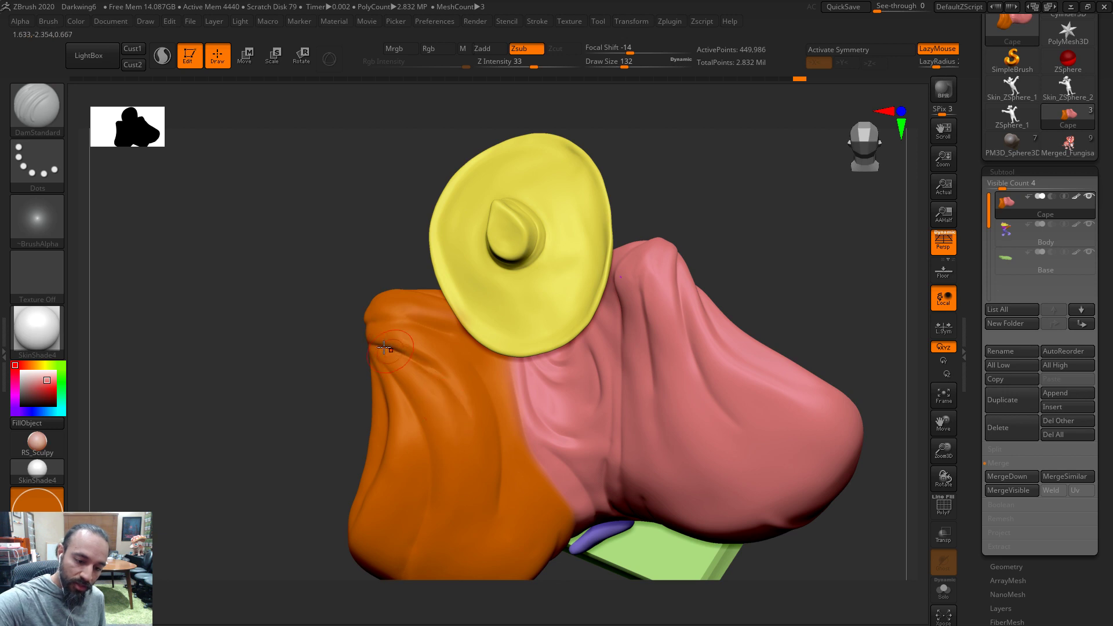
{"action": "key", "text": "shift"}
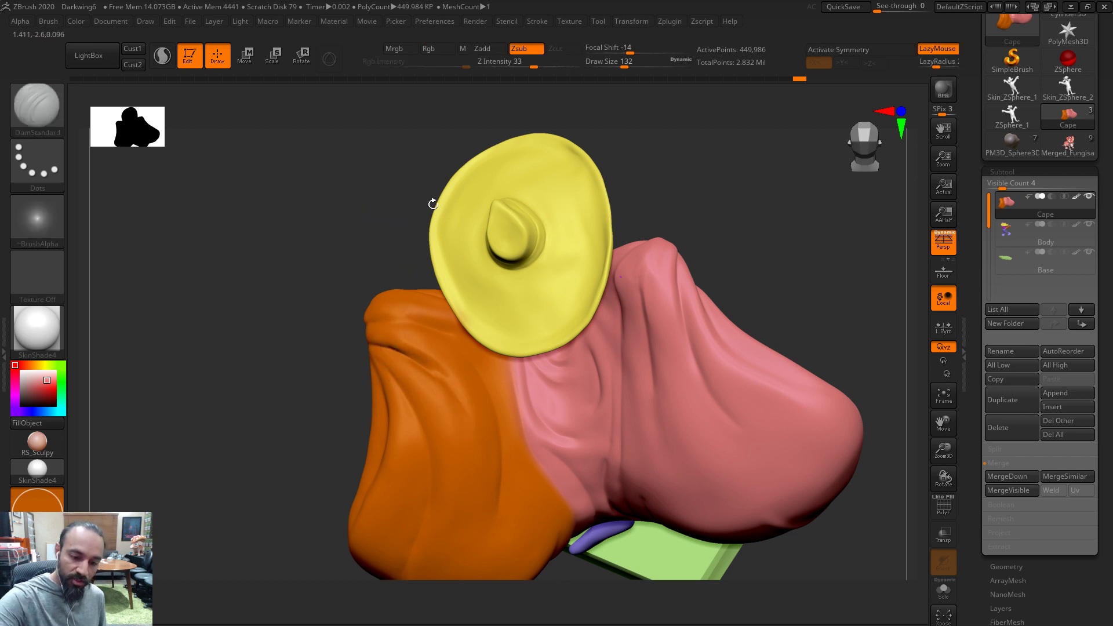
{"action": "left_click_drag", "start_coordinate": [410, 193], "coordinate": [700, 251], "text": "shift"}
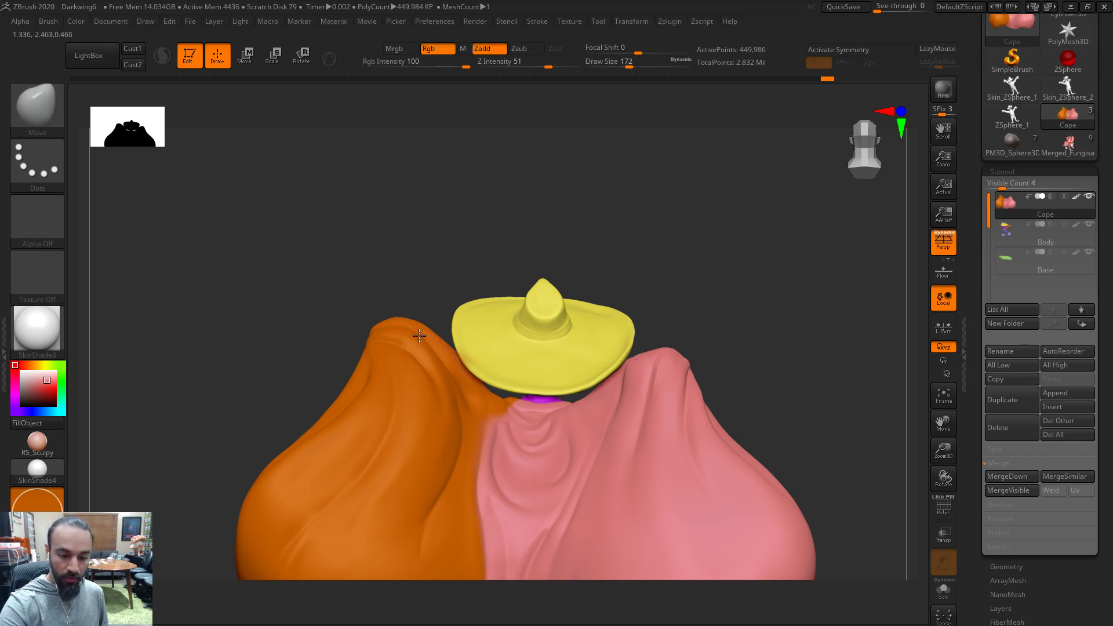
Reshape the upper back edge of the orange cape beside the neck with the Move brush at draw size 251
{"action": "left_click_drag", "start_coordinate": [670, 240], "coordinate": [687, 149], "text": "alt"}
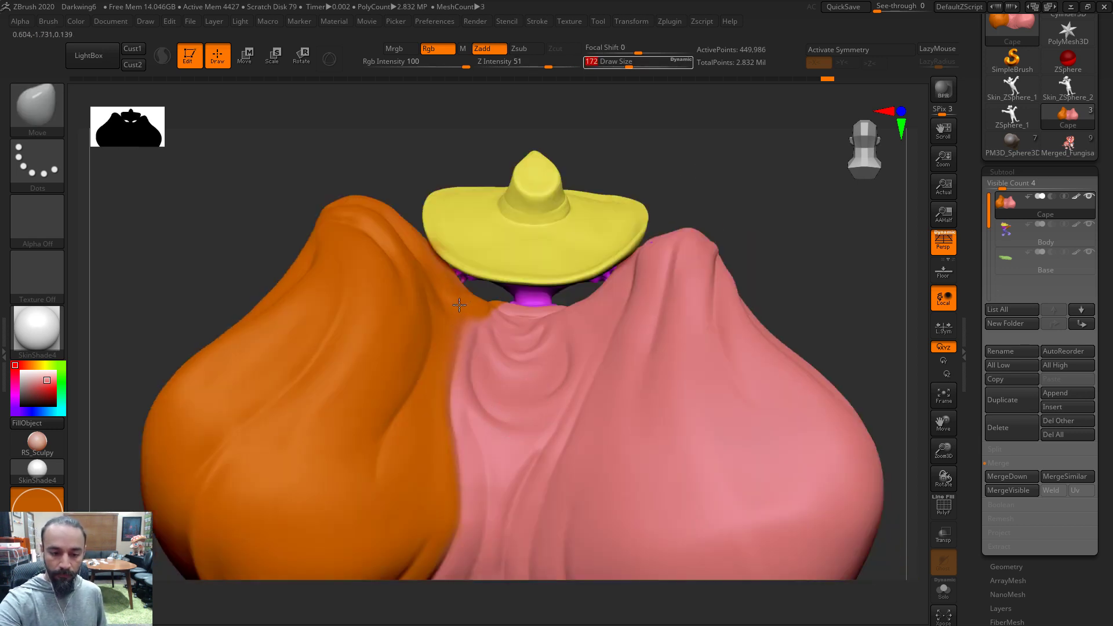
{"action": "key", "text": "s"}
{"action": "left_click_drag", "start_coordinate": [457, 297], "coordinate": [452, 295]}
{"action": "mouse_move", "coordinate": [687, 139]}
{"action": "left_mouse_down"}
{"action": "mouse_move", "coordinate": [589, 168]}
{"action": "mouse_move", "coordinate": [474, 275]}
{"action": "left_mouse_up"}
{"action": "mouse_move", "coordinate": [745, 203]}
{"action": "left_mouse_down"}
{"action": "mouse_move", "coordinate": [723, 225]}
{"action": "mouse_move", "coordinate": [475, 269]}
{"action": "mouse_move", "coordinate": [472, 294]}
{"action": "left_mouse_up"}
{"action": "key", "text": "s"}
{"action": "left_click_drag", "start_coordinate": [472, 149], "coordinate": [469, 174]}
{"action": "key", "text": "s"}
{"action": "left_click_drag", "start_coordinate": [473, 294], "coordinate": [477, 293]}
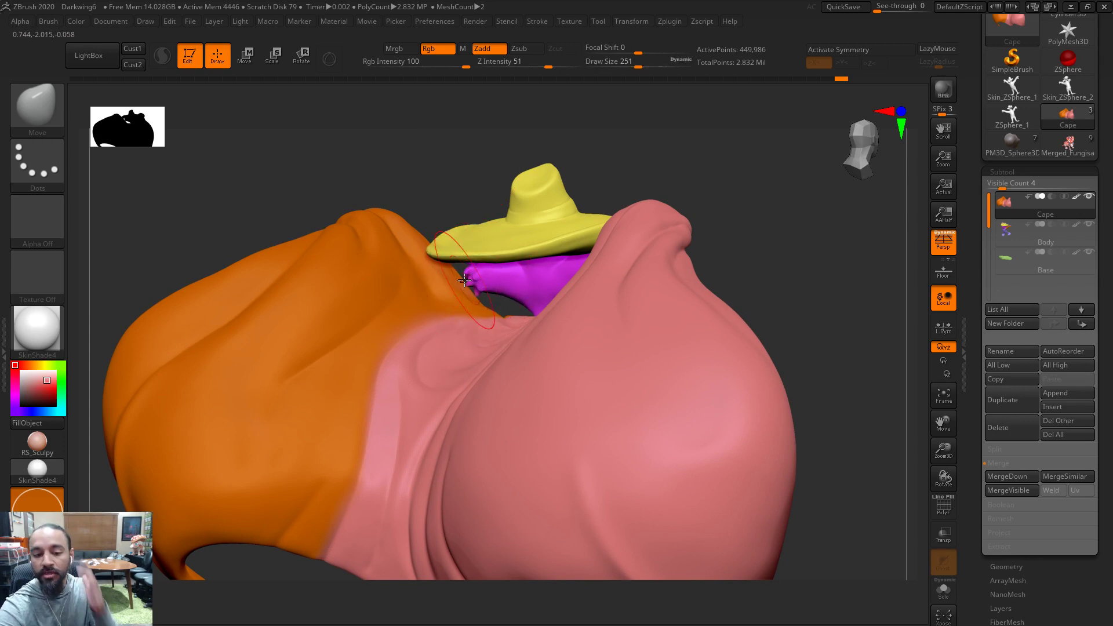
Refine the orange cape's top edge under the hat brim with the Move brush at draw size 228
{"action": "key", "text": "s"}
{"action": "mouse_move", "coordinate": [445, 278]}
{"action": "left_mouse_down"}
{"action": "mouse_move", "coordinate": [577, 157]}
{"action": "mouse_move", "coordinate": [441, 261]}
{"action": "left_mouse_up"}
{"action": "left_click_drag", "start_coordinate": [473, 175], "coordinate": [603, 182]}
{"action": "key", "text": "s"}
{"action": "left_click_drag", "start_coordinate": [440, 286], "coordinate": [435, 286]}
{"action": "left_click_drag", "start_coordinate": [554, 182], "coordinate": [457, 254]}
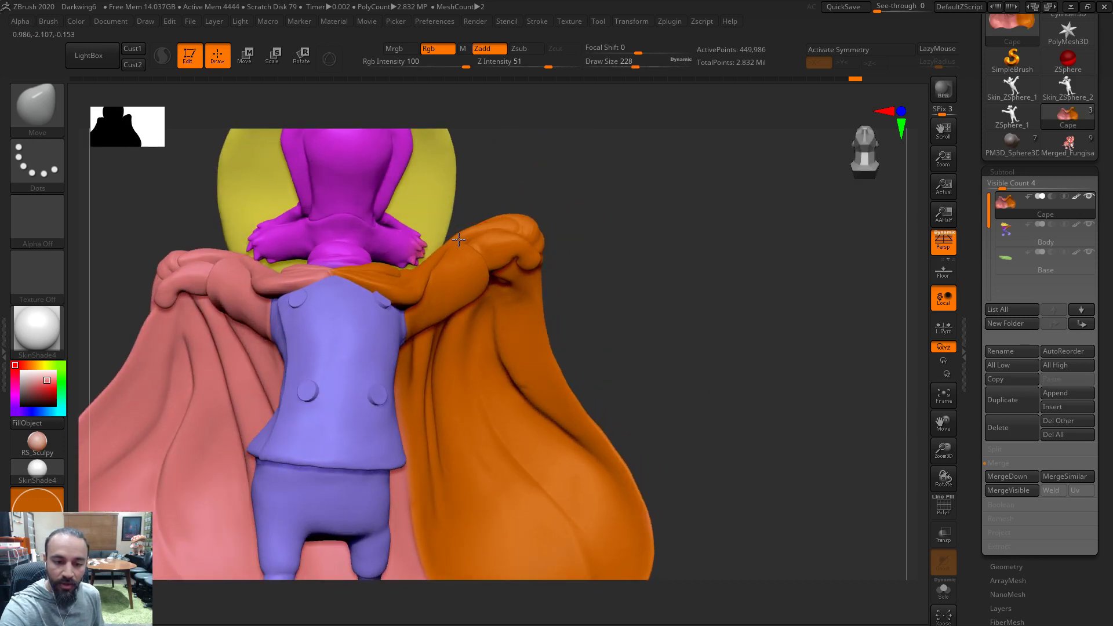
Reshape the orange cape edge along the upper arm with the Move brush at draw sizes 140 and 154, and smooth it
{"action": "key", "text": "bracketleft"}
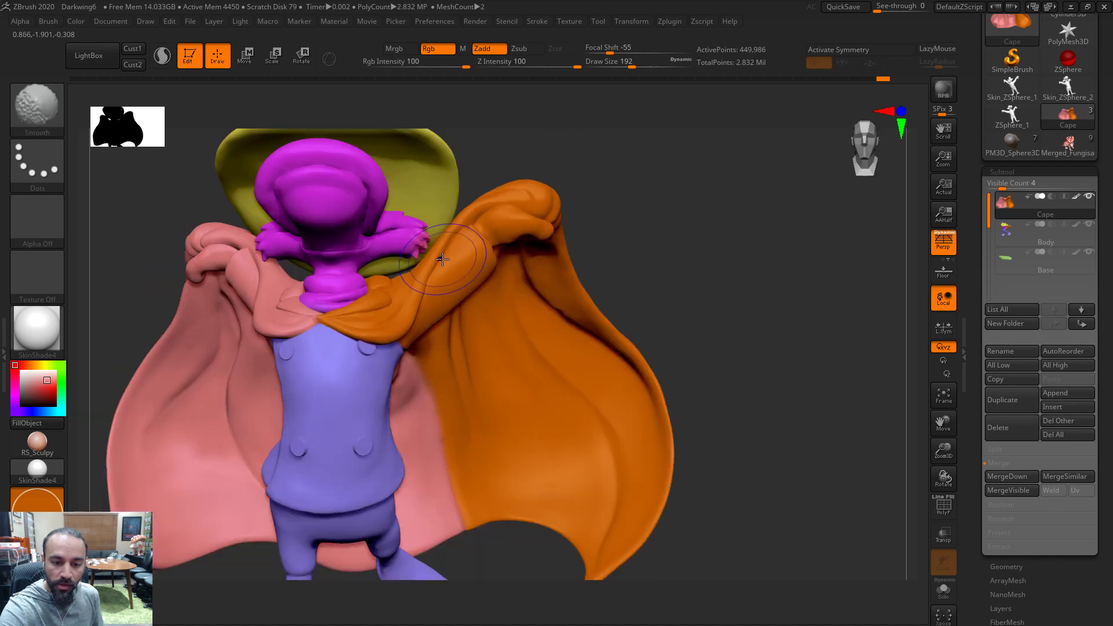
{"action": "key", "text": "s"}
{"action": "left_click_drag", "start_coordinate": [441, 255], "coordinate": [438, 262]}
{"action": "key", "text": "bracketright"}
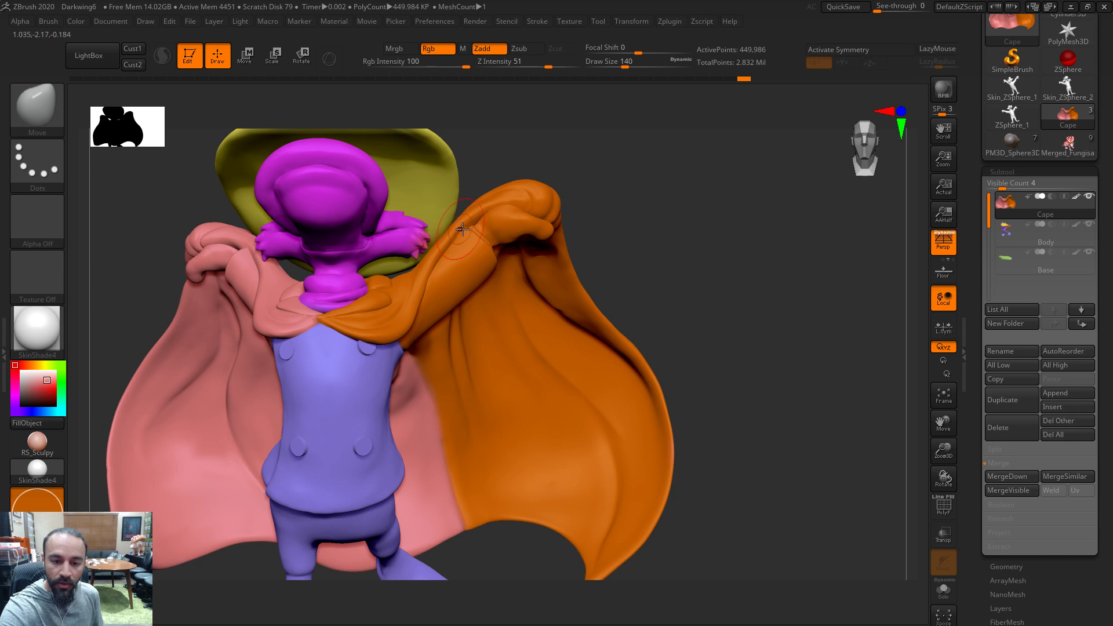
{"action": "key", "text": "shift"}
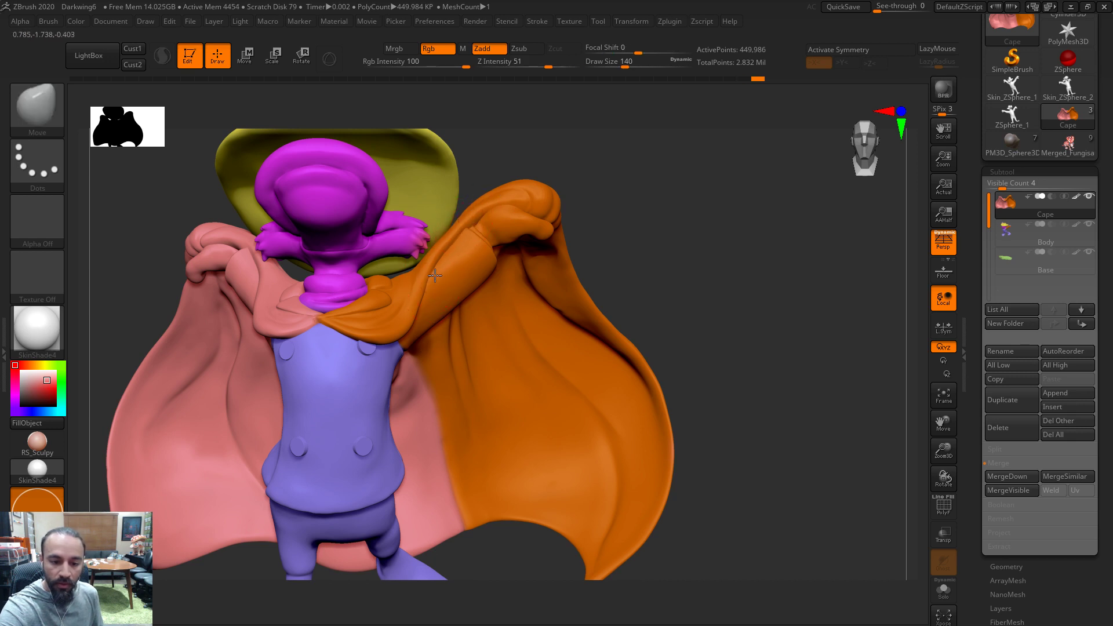
{"action": "key", "text": "bracketright"}
{"action": "key", "text": "shift"}
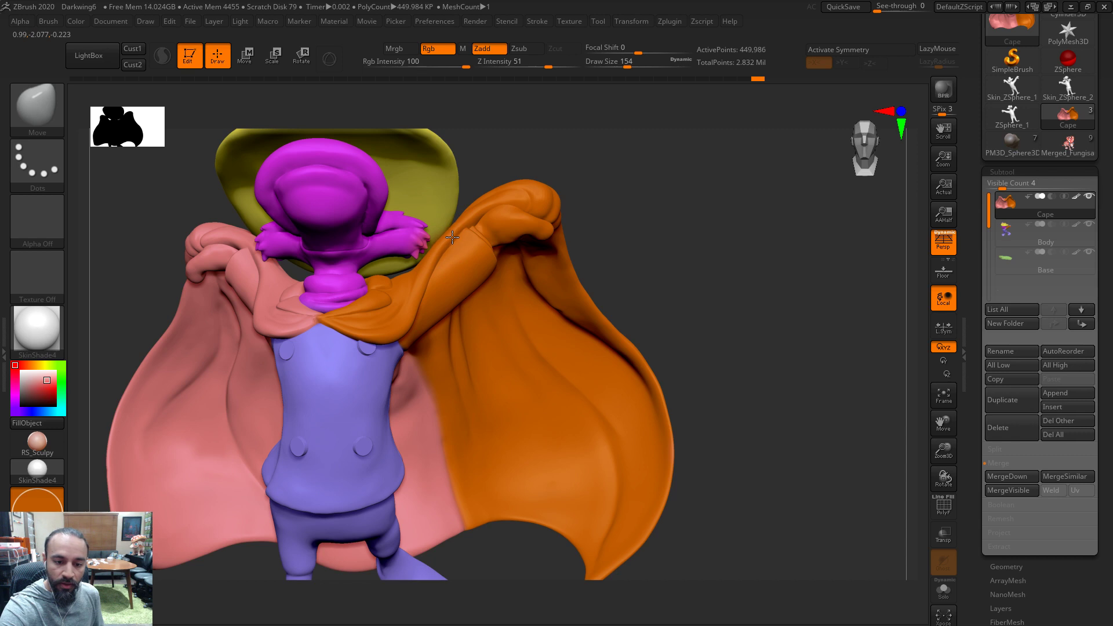
{"action": "key", "text": "shift"}
{"action": "key", "text": "bracketleft"}
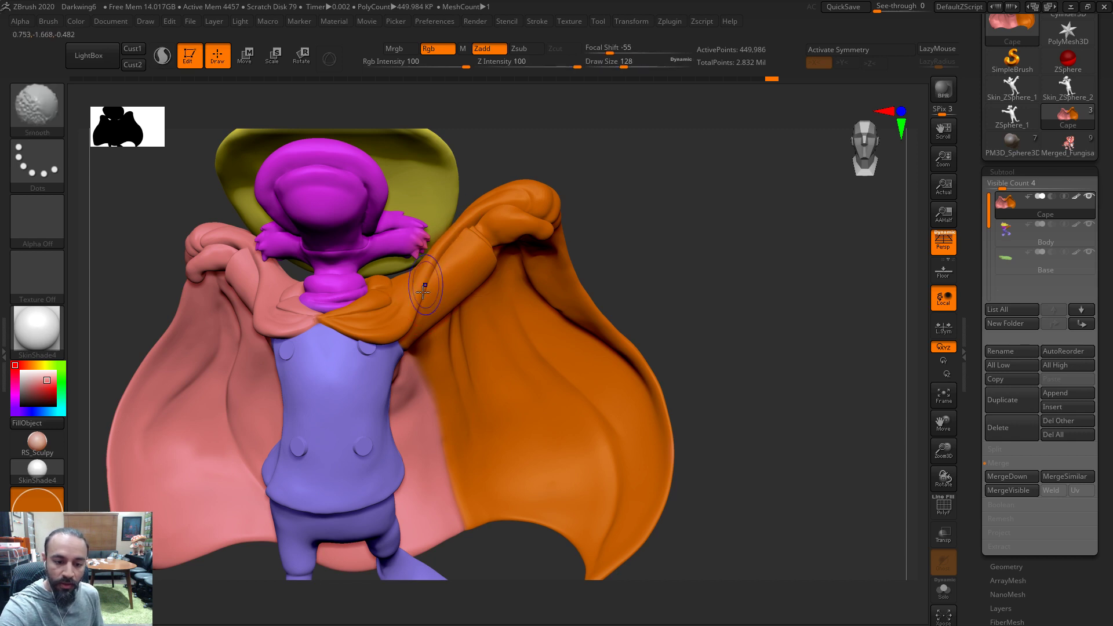
{"action": "left_click_drag", "start_coordinate": [426, 297], "coordinate": [436, 262], "text": "shift"}
Carve the crease between the orange sleeve's cuff and the cape draped over it with DamStandard at draw size 80
{"action": "left_click_drag", "start_coordinate": [683, 235], "coordinate": [683, 243], "text": "alt"}
{"action": "right_click_drag", "start_coordinate": [660, 263], "coordinate": [672, 329], "text": "alt"}
{"action": "key", "text": "s"}
{"action": "left_click", "coordinate": [477, 260]}
{"action": "key", "text": "b"}
{"action": "key", "text": "d"}
{"action": "key", "text": "s"}
{"action": "key", "text": "s"}
{"action": "left_click", "coordinate": [490, 284]}
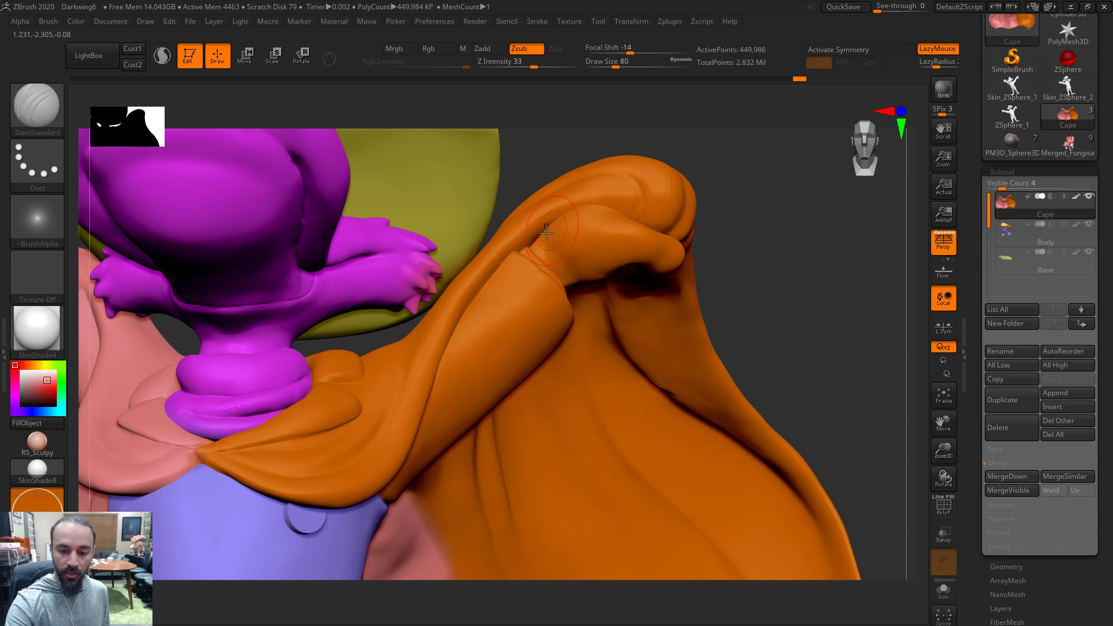
{"action": "key", "text": "n"}
{"action": "key", "text": "s"}
{"action": "left_click", "coordinate": [517, 231]}
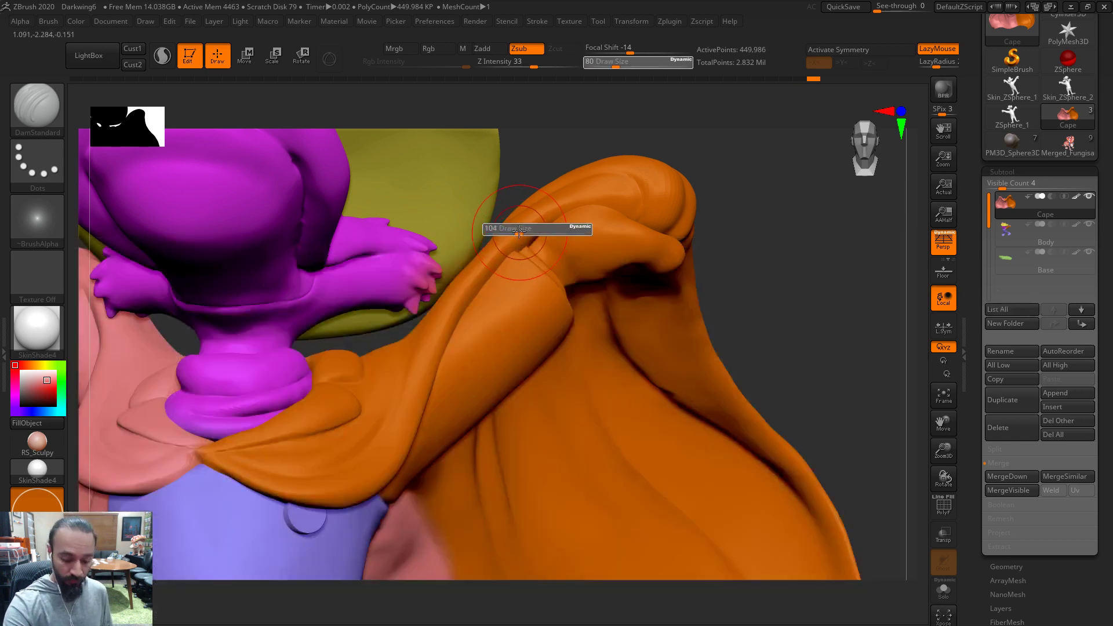
Adjust the orange cape's outline over the raised arm with the Move brush at draw size 101 and smooth it
{"action": "key", "text": "b"}
{"action": "key", "text": "m"}
{"action": "key", "text": "v"}
{"action": "key", "text": "s"}
{"action": "left_click", "coordinate": [522, 212]}
{"action": "right_click_drag", "start_coordinate": [513, 215], "coordinate": [503, 219]}
{"action": "key", "text": "s"}
{"action": "left_click", "coordinate": [502, 219]}
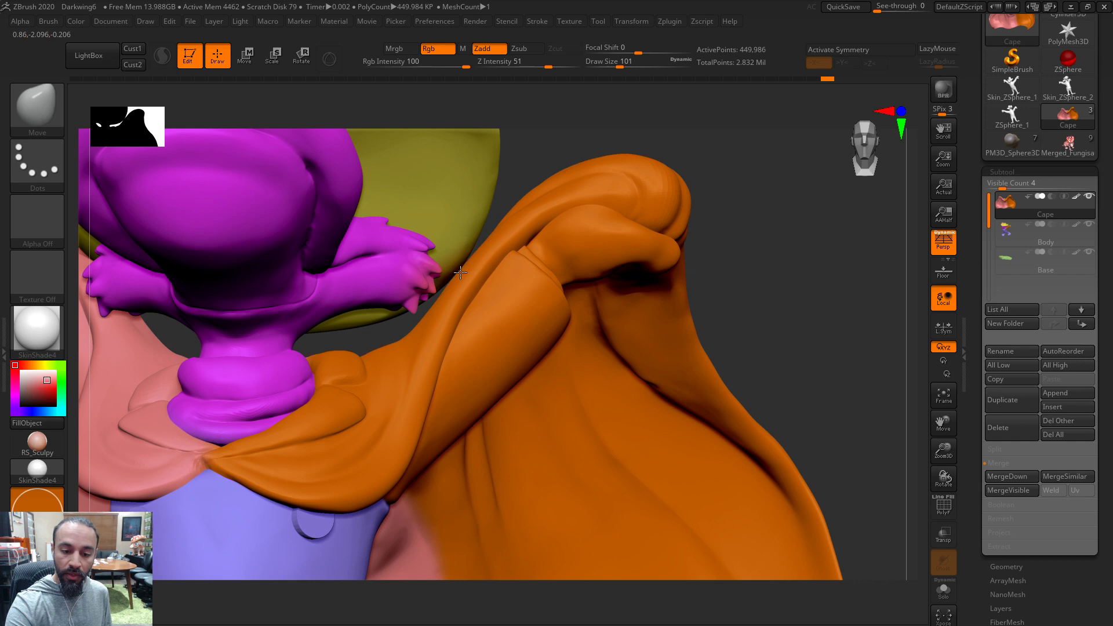
{"action": "key", "text": "shift"}
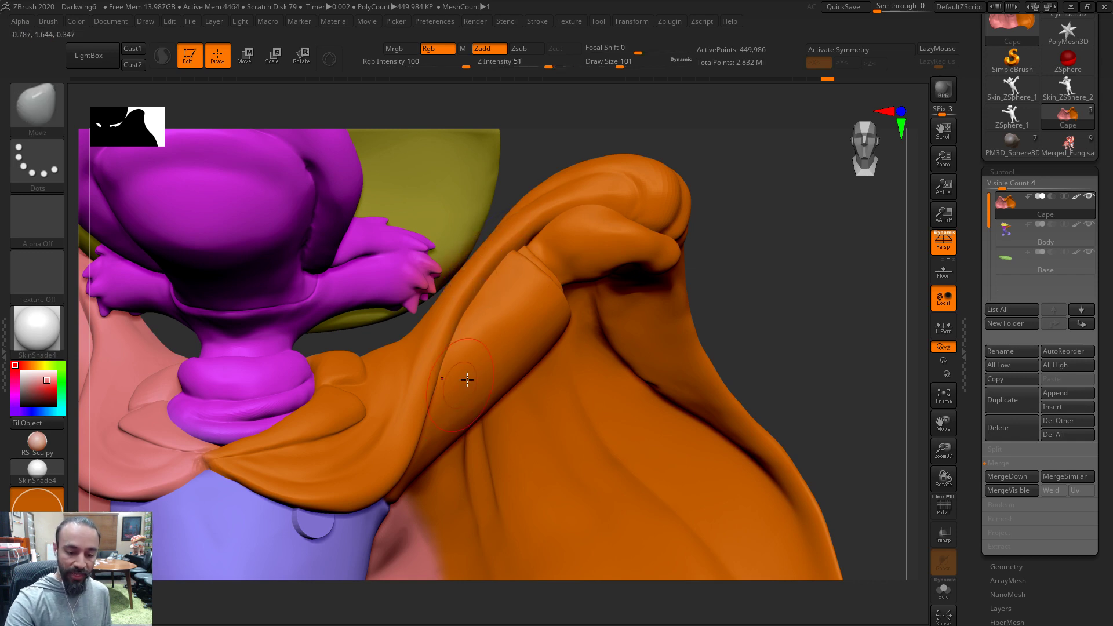
Carve folds into the orange cape's front drape below the collar with DamStandard at draw size 56
{"action": "key", "text": "b"}
{"action": "key", "text": "d"}
{"action": "key", "text": "s"}
{"action": "key", "text": "s"}
{"action": "left_click_drag", "start_coordinate": [422, 347], "coordinate": [416, 337]}
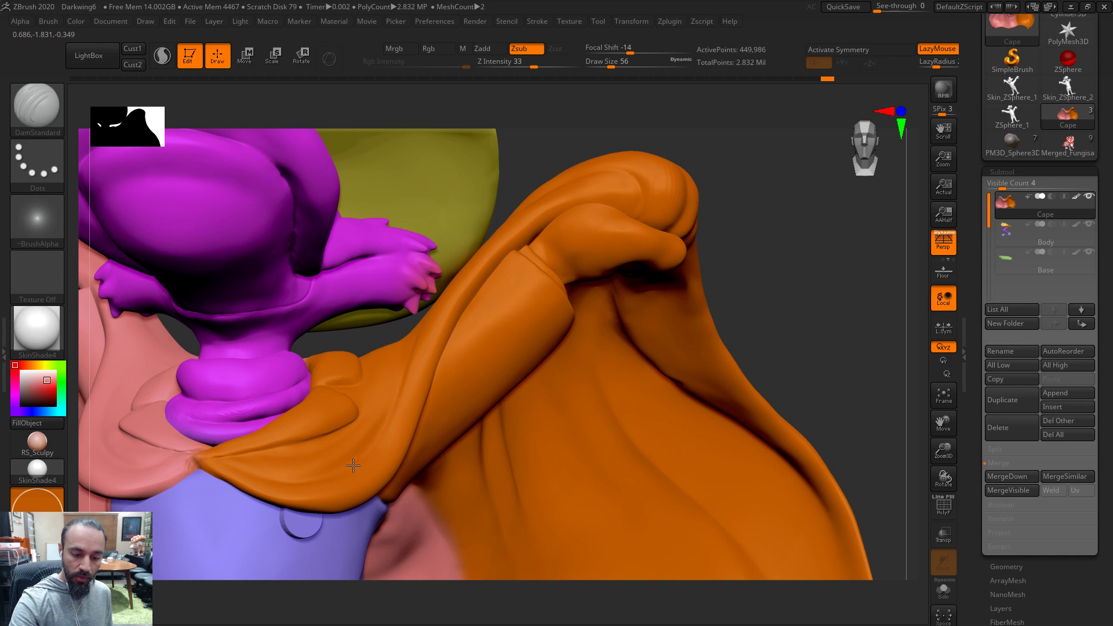
{"action": "left_click_drag", "start_coordinate": [759, 224], "coordinate": [376, 419]}
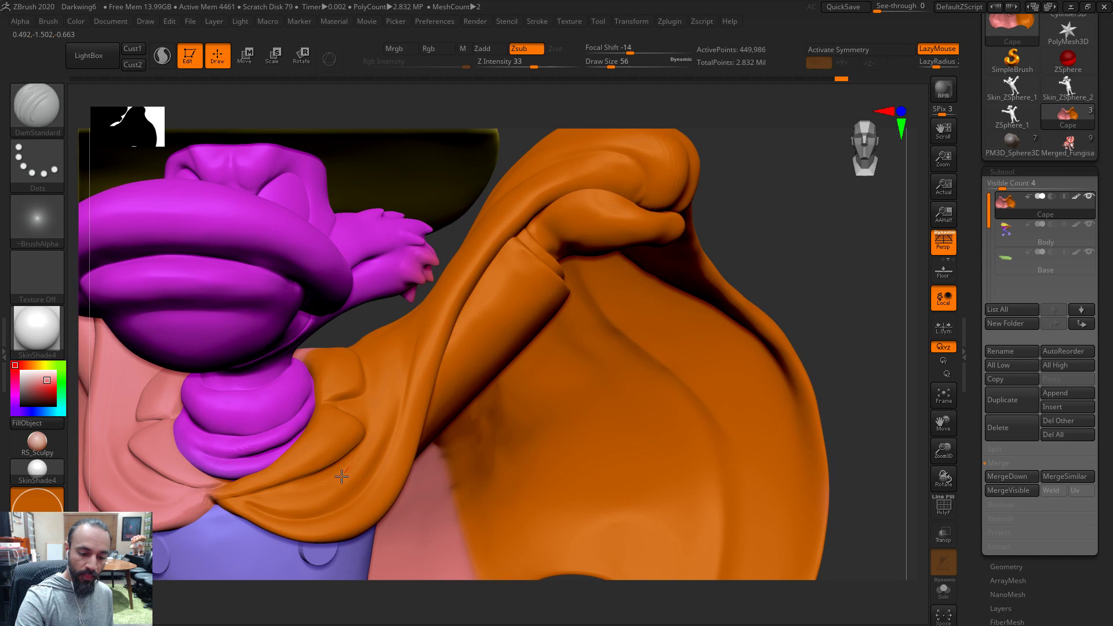
Carve fine folds toward the point where the orange and pink front drapes meet, at draw sizes 25 and 39
{"action": "key", "text": "s"}
{"action": "left_click_drag", "start_coordinate": [278, 494], "coordinate": [236, 499]}
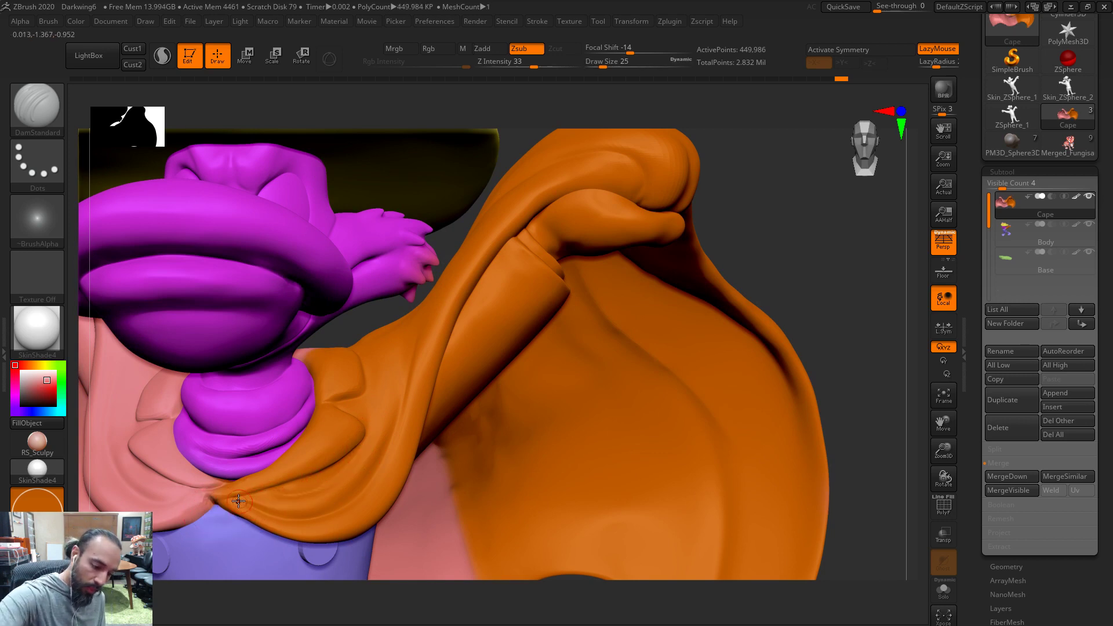
{"action": "left_click_drag", "start_coordinate": [917, 185], "coordinate": [351, 464]}
{"action": "key", "text": "s"}
{"action": "left_click_drag", "start_coordinate": [331, 363], "coordinate": [346, 363]}
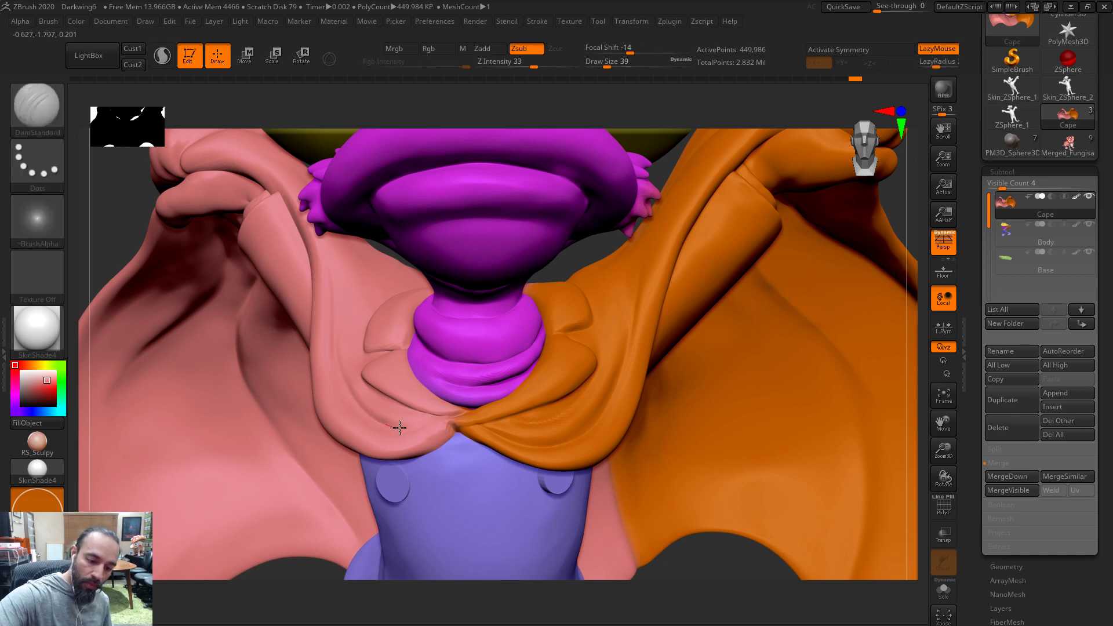
Reshape the pink front drape with the Move brush, and smooth both drapes around the collar at draw size 54
{"action": "key", "text": "b"}
{"action": "key", "text": "m"}
{"action": "key", "text": "v"}
{"action": "key", "text": "s"}
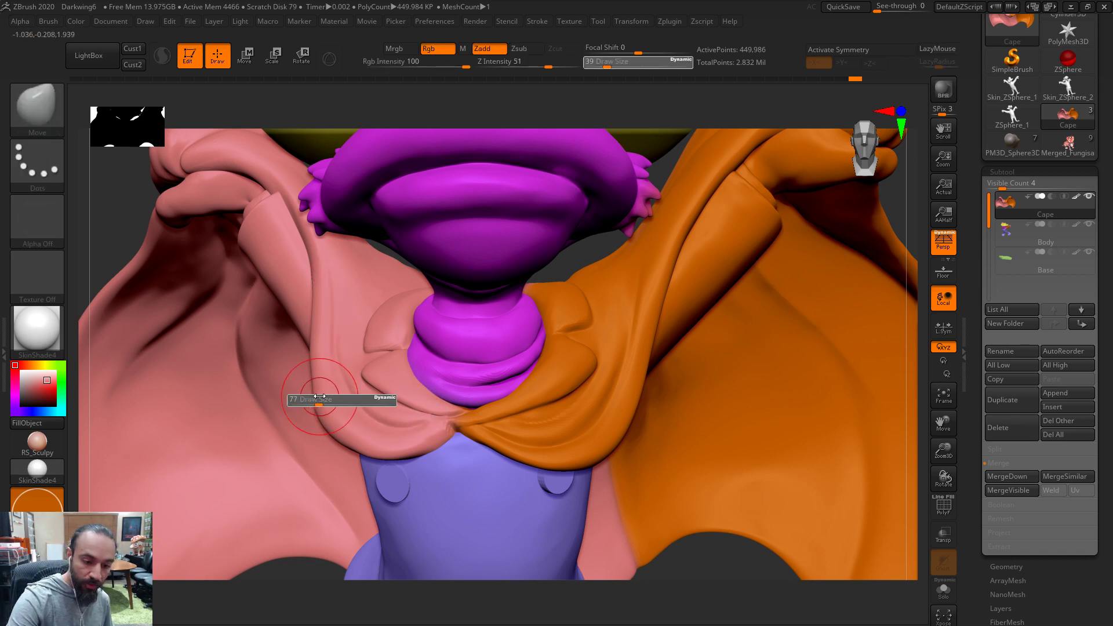
{"action": "key", "text": "shift"}
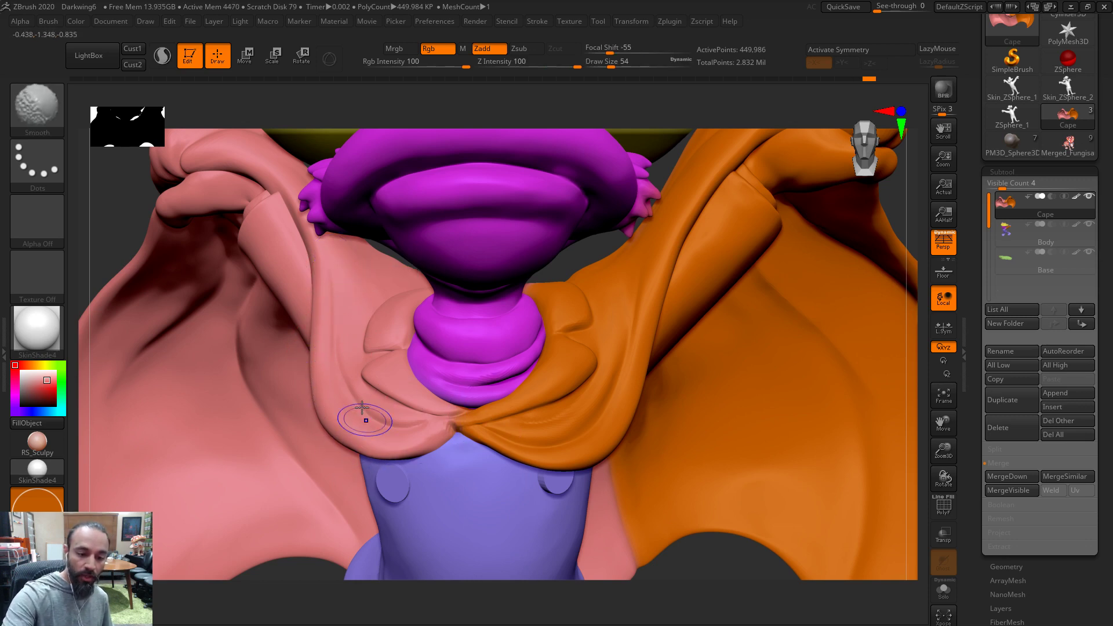
{"action": "key", "text": "shift"}
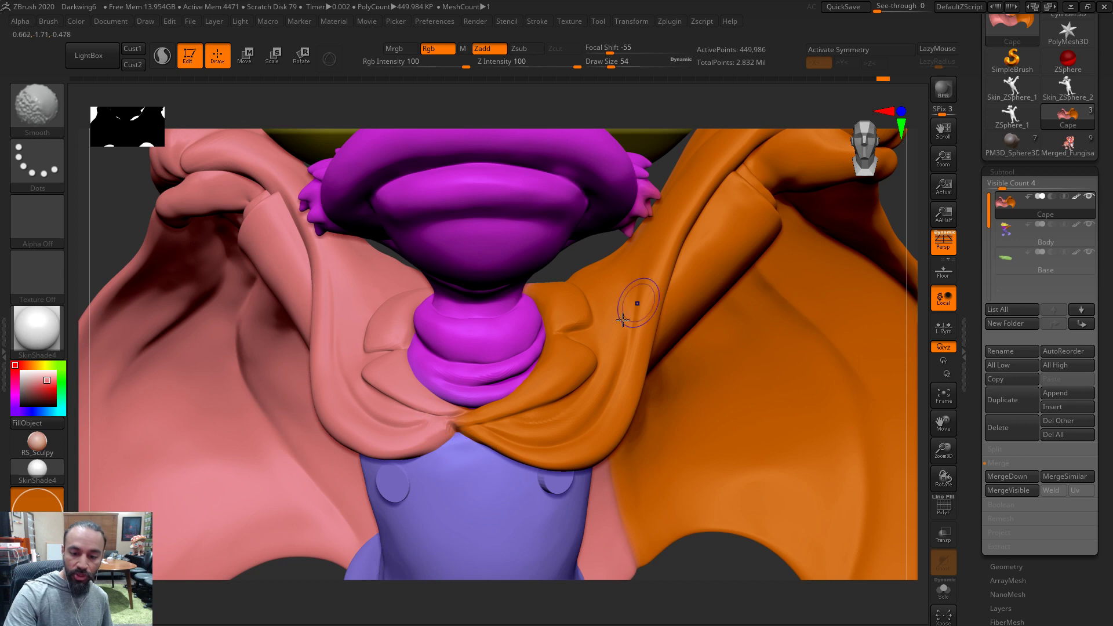
Try to carve a crease under the orange collar flap with DamStandard at two draw sizes, undoing each stroke
{"action": "key", "text": "b"}
{"action": "key", "text": "d"}
{"action": "key", "text": "s"}
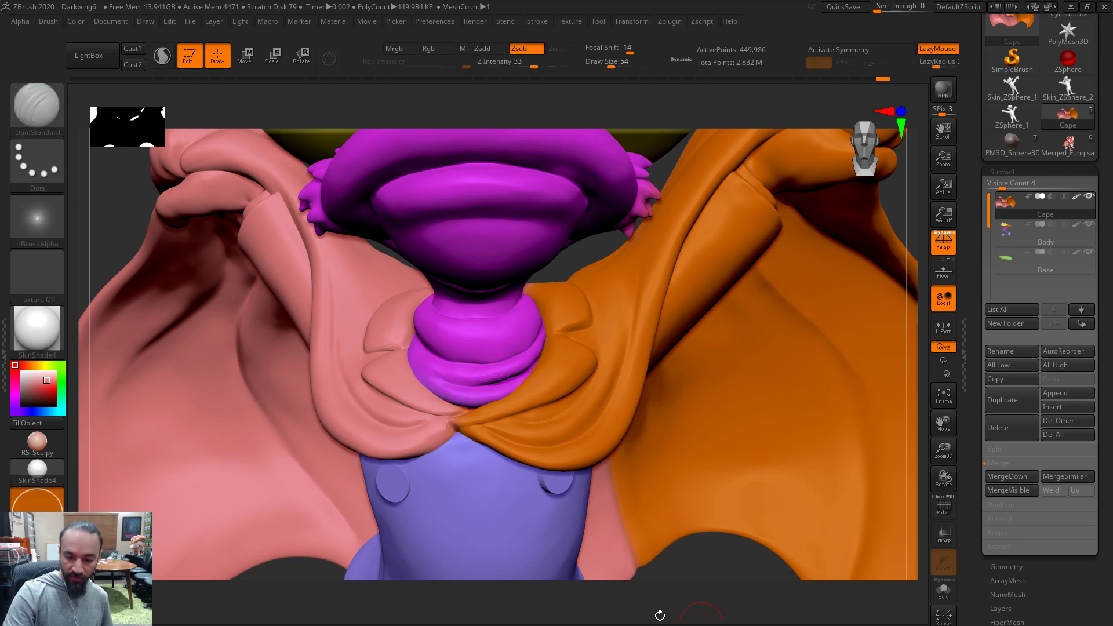
{"action": "left_click_drag", "start_coordinate": [580, 379], "coordinate": [463, 422]}
{"action": "key", "text": "ctrl+z"}
{"action": "key", "text": "s"}
{"action": "mouse_move", "coordinate": [379, 376]}
{"action": "left_mouse_down"}
{"action": "mouse_move", "coordinate": [456, 414]}
{"action": "mouse_move", "coordinate": [405, 382]}
{"action": "mouse_move", "coordinate": [390, 355]}
{"action": "left_mouse_up"}
{"action": "mouse_move", "coordinate": [583, 348]}
{"action": "left_mouse_down"}
{"action": "mouse_move", "coordinate": [591, 365]}
{"action": "mouse_move", "coordinate": [560, 392]}
{"action": "mouse_move", "coordinate": [464, 423]}
{"action": "left_mouse_up"}
{"action": "key", "text": "ctrl+z"}
{"action": "key", "text": "s"}
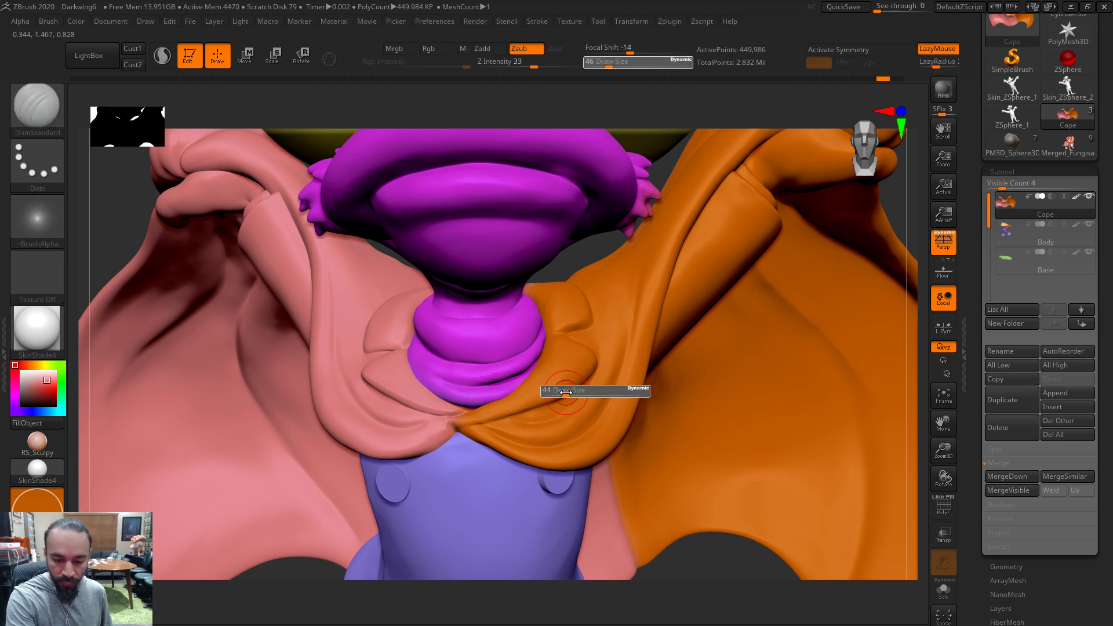
Carve the crease beneath the orange collar flap toward the front center of the cape at draw size 37
{"action": "key", "text": "b"}
{"action": "key", "text": "m"}
{"action": "key", "text": "v"}
{"action": "key", "text": "ctrl+shift+z"}
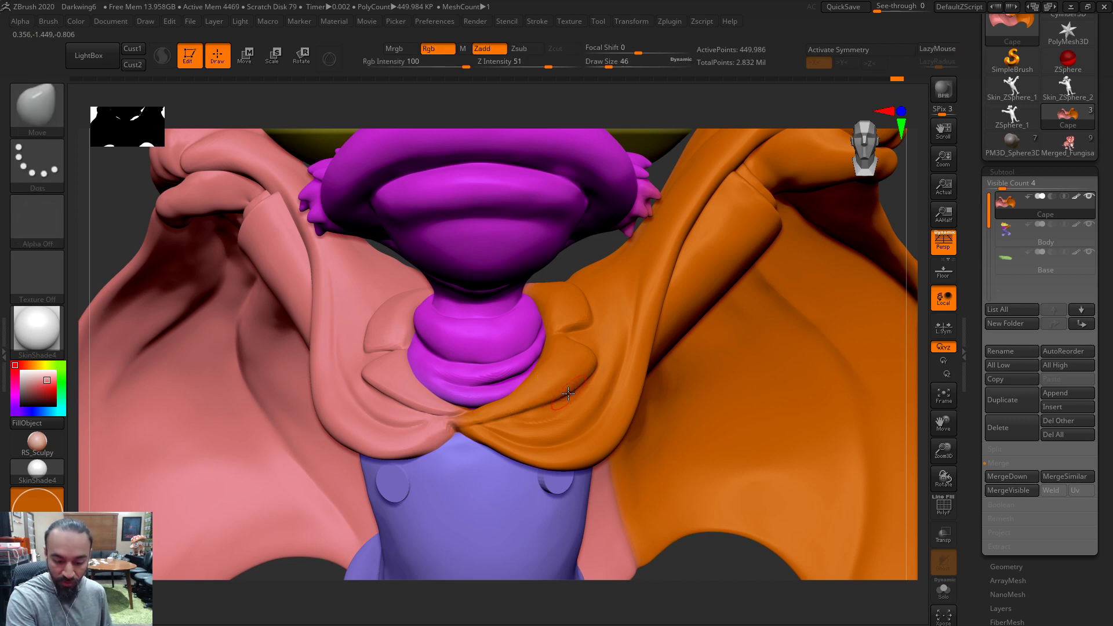
{"action": "key", "text": "b"}
{"action": "key", "text": "d"}
{"action": "key", "text": "s"}
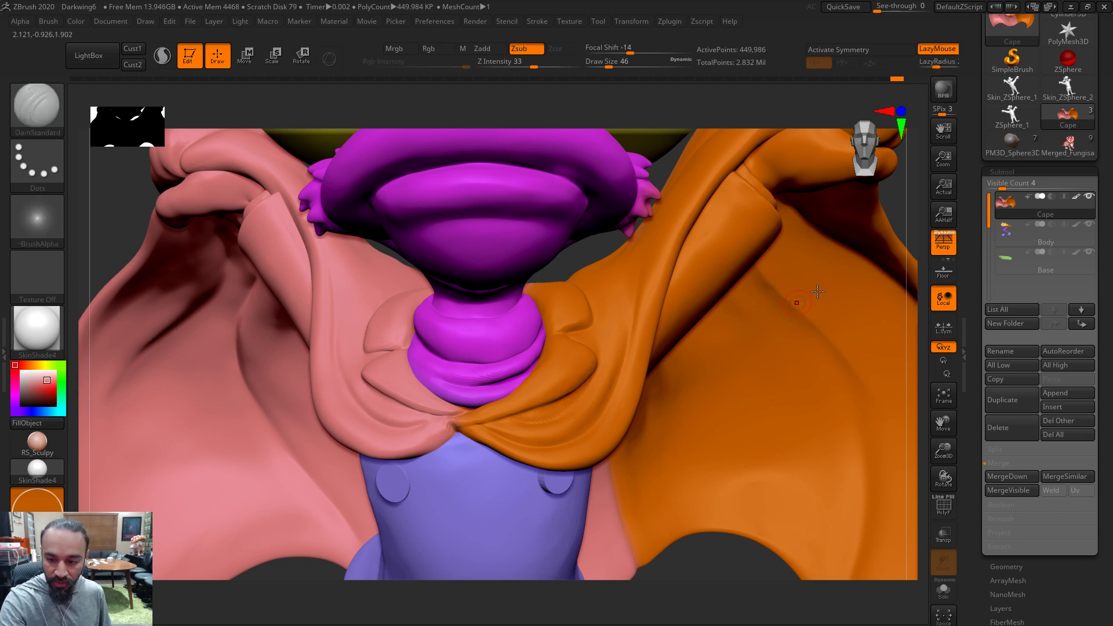
{"action": "left_click_drag", "start_coordinate": [909, 219], "coordinate": [906, 203]}
{"action": "key", "text": "s"}
{"action": "left_click_drag", "start_coordinate": [592, 373], "coordinate": [591, 374]}
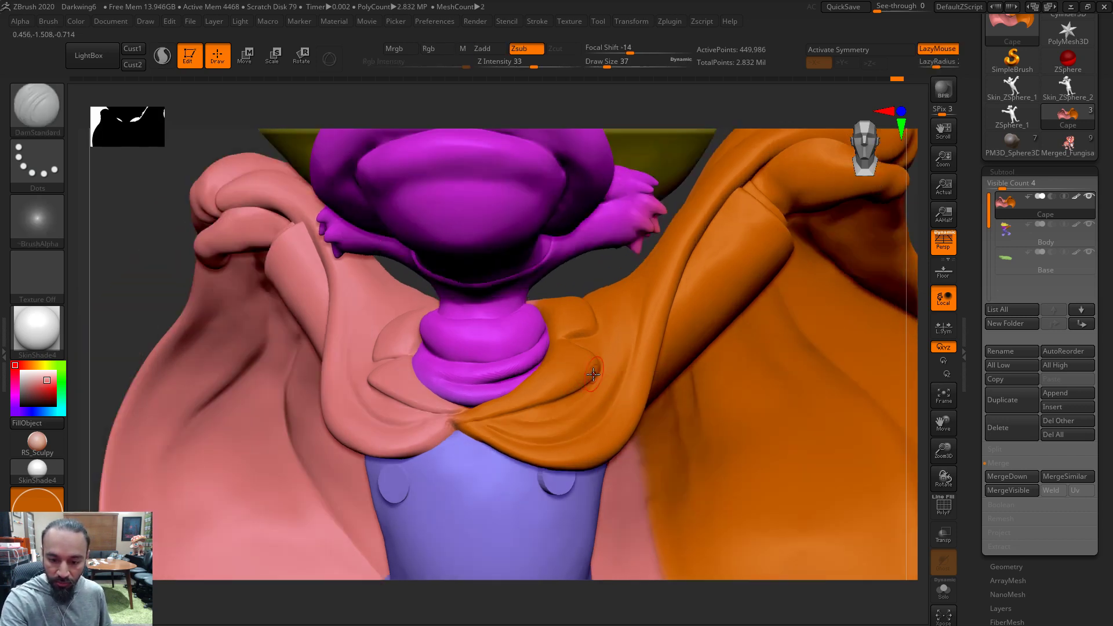
{"action": "left_click_drag", "start_coordinate": [477, 414], "coordinate": [443, 419]}
{"action": "left_click_drag", "start_coordinate": [585, 388], "coordinate": [440, 433]}
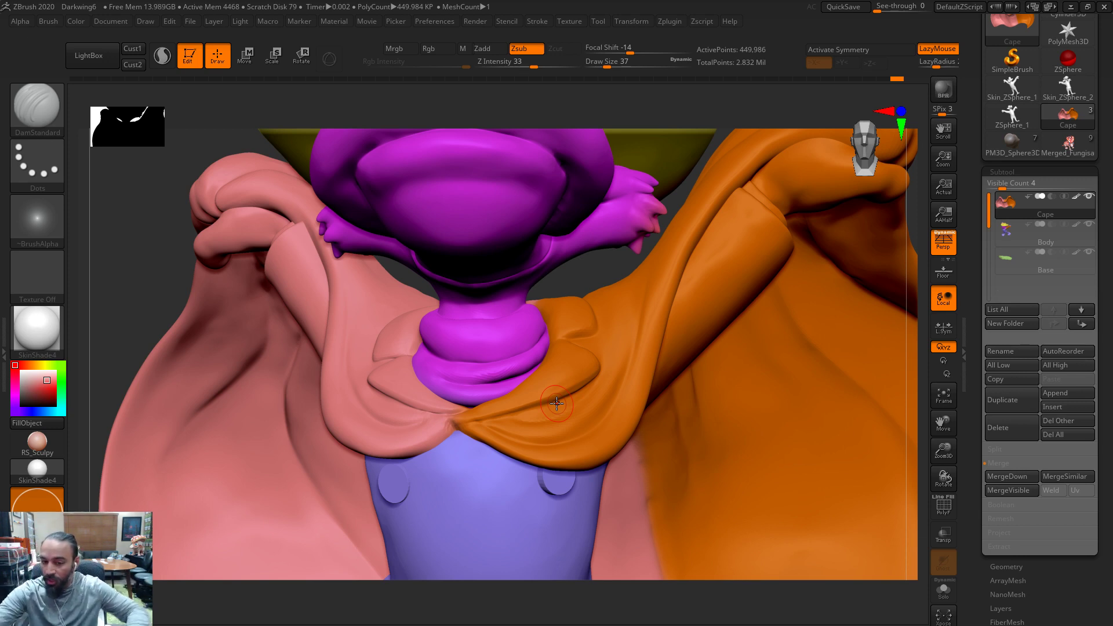
Start saving the tool and create a Desktop folder named with the person's first name followed by "Darkwing Duck"
{"action": "key", "text": "f"}
{"action": "mouse_move", "coordinate": [812, 412]}
{"action": "left_mouse_down"}
{"action": "mouse_move", "coordinate": [719, 365]}
{"action": "mouse_move", "coordinate": [736, 377]}
{"action": "mouse_move", "coordinate": [725, 377]}
{"action": "left_mouse_up"}
{"action": "scroll", "coordinate": [1068, 66], "scroll_direction": "up", "scroll_amount": 5}
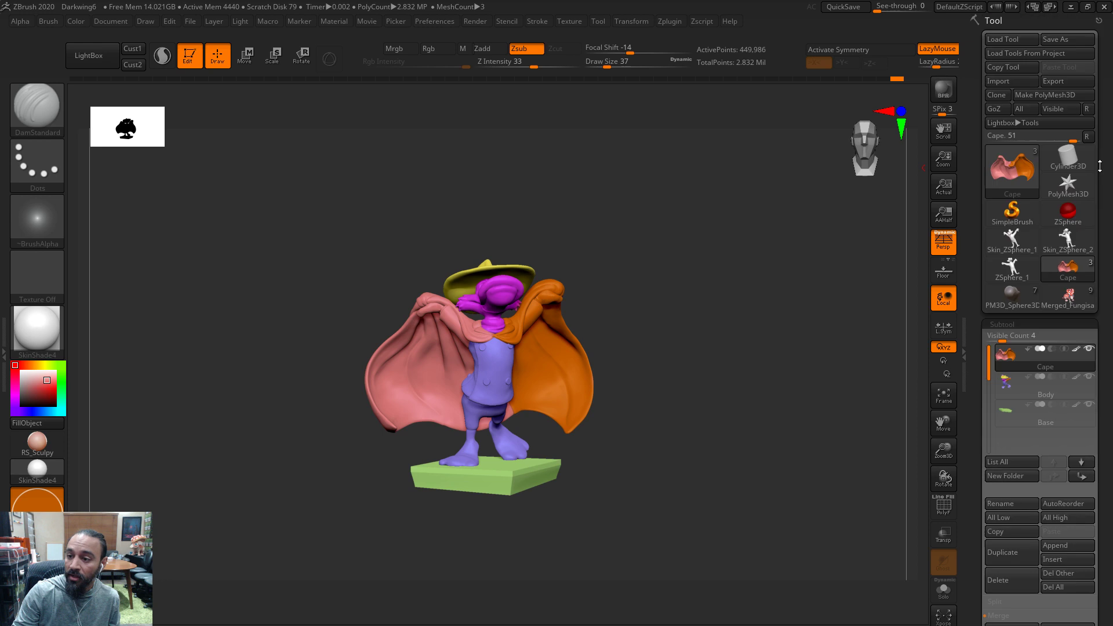
{"action": "key", "text": "ctrl+s"}
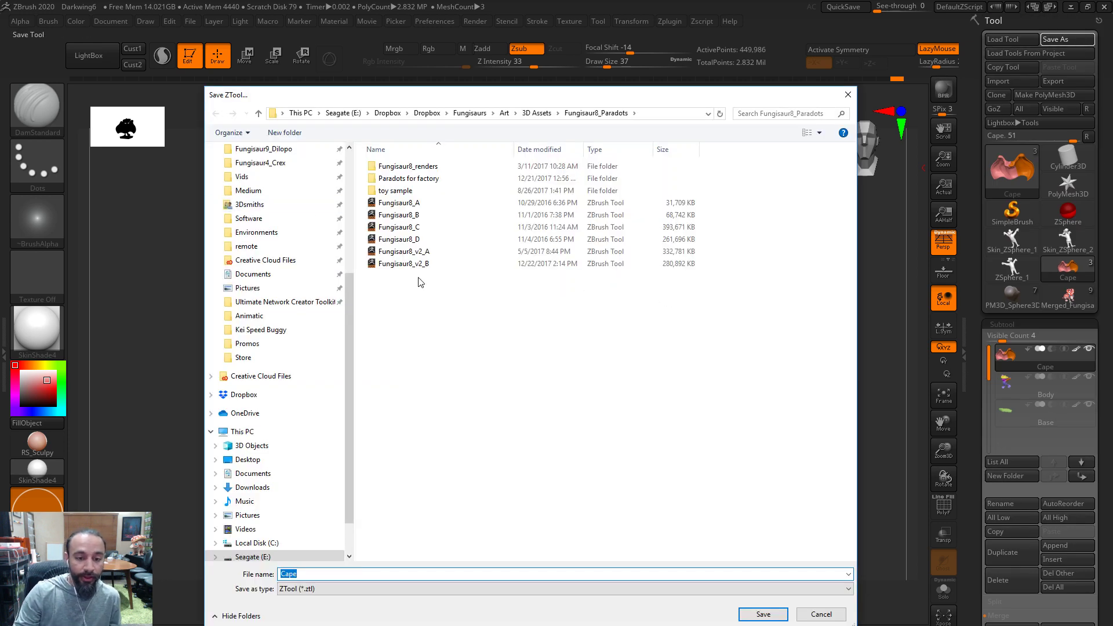
{"action": "scroll", "coordinate": [275, 212], "scroll_direction": "up", "scroll_amount": 5}
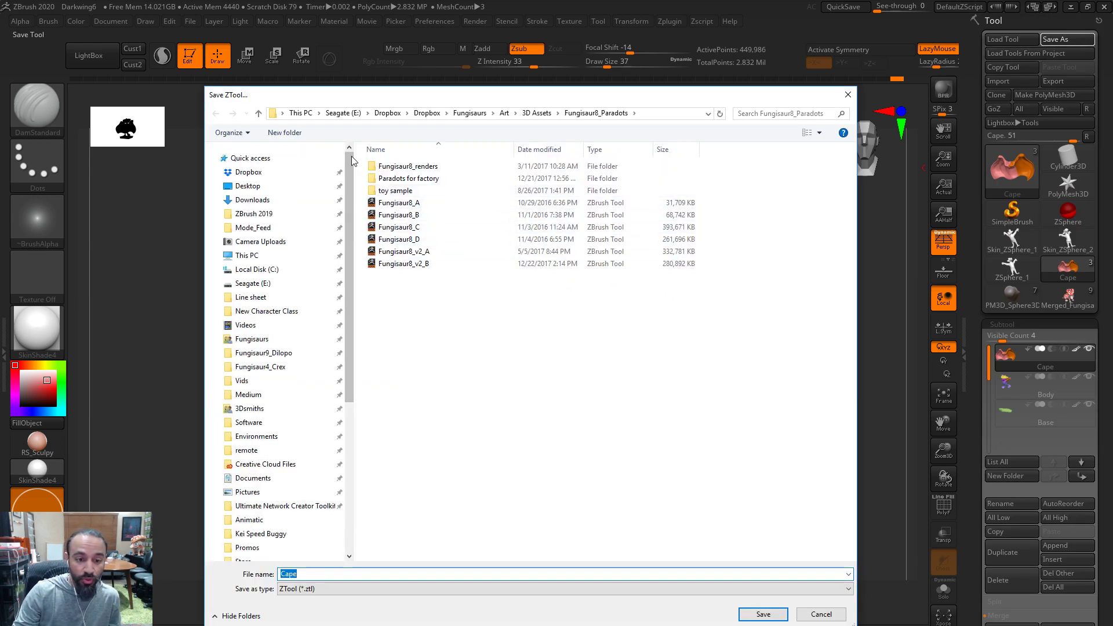
{"action": "left_click", "coordinate": [272, 186]}
{"action": "right_click", "coordinate": [452, 320]}
{"action": "mouse_move", "coordinate": [393, 476]}
{"action": "left_click", "coordinate": [479, 474]}
{"action": "type", "text": "Adam Darkwing Duck"}
{"action": "key", "text": "Return"}
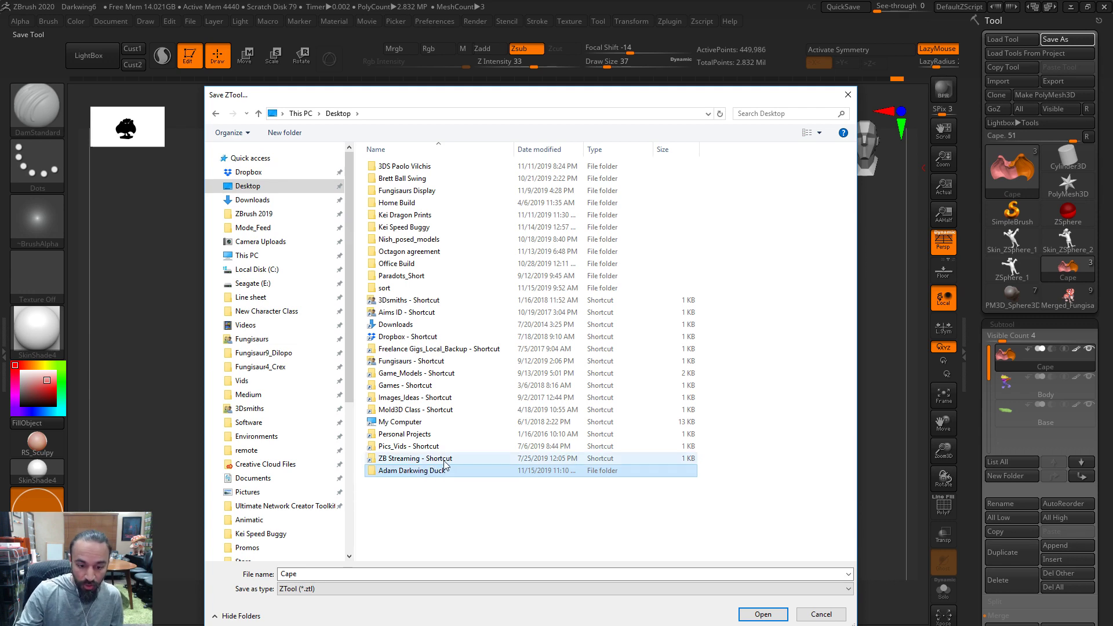
Save the tool as DD1 inside the new Darkwing Duck folder
{"action": "double_click", "coordinate": [479, 471]}
{"action": "type", "text": "DD1"}
{"action": "key", "text": "Return"}
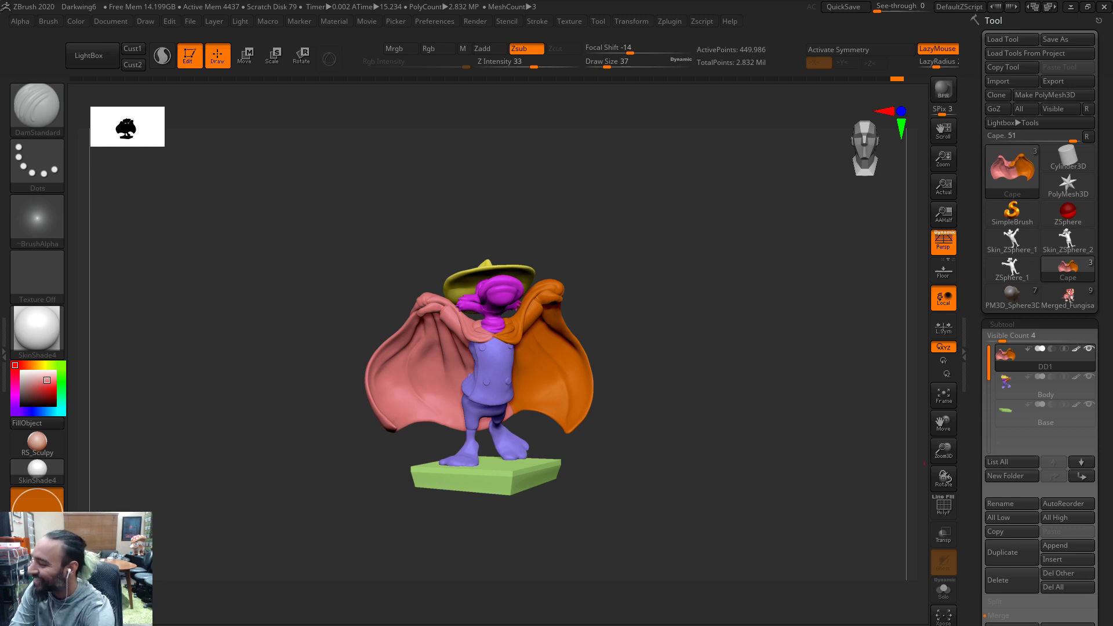
Orbit around the caped duck character and show the Keys and Articulation ZBrush IMM Brush product page in the browser
{"action": "left_click_drag", "start_coordinate": [741, 435], "coordinate": [735, 514]}
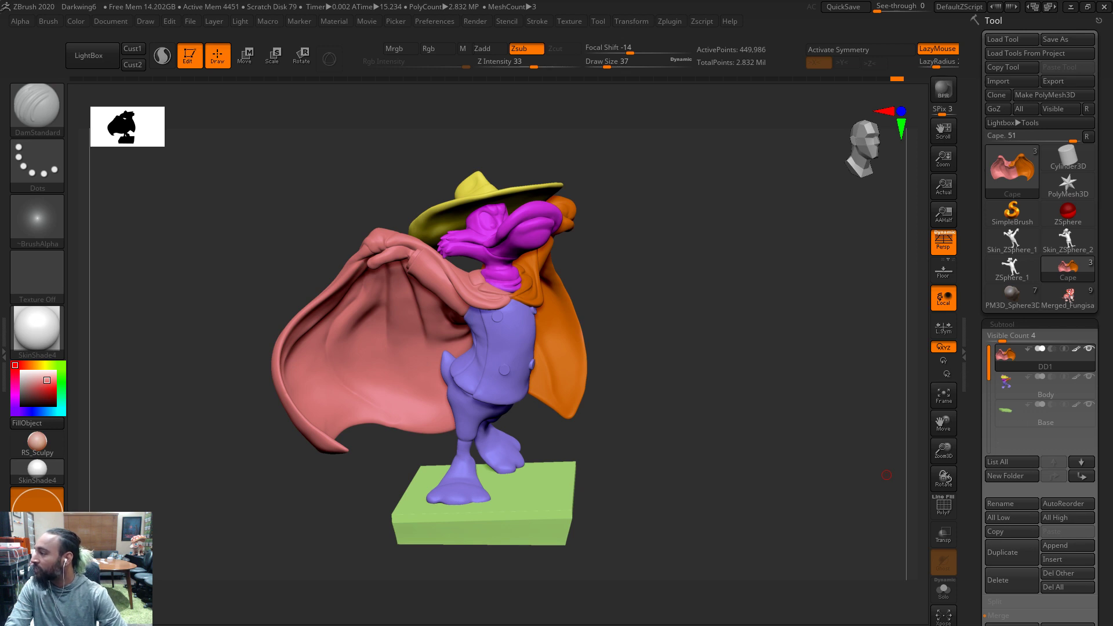
{"action": "left_click_drag", "start_coordinate": [585, 620], "coordinate": [346, 62]}
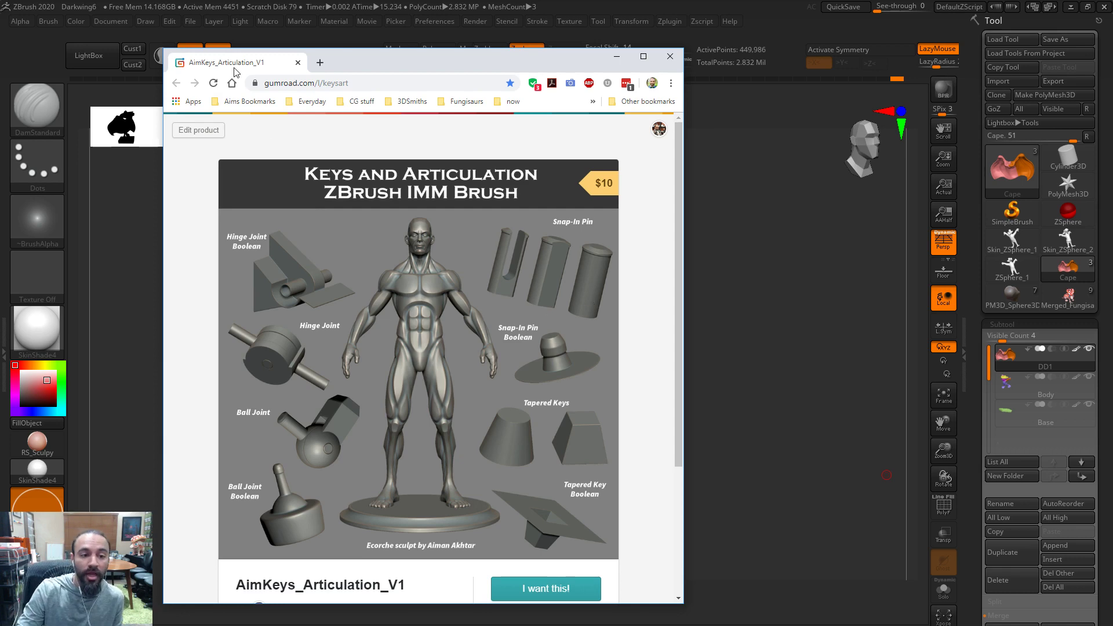
{"action": "left_click_drag", "start_coordinate": [234, 69], "coordinate": [0, 69]}
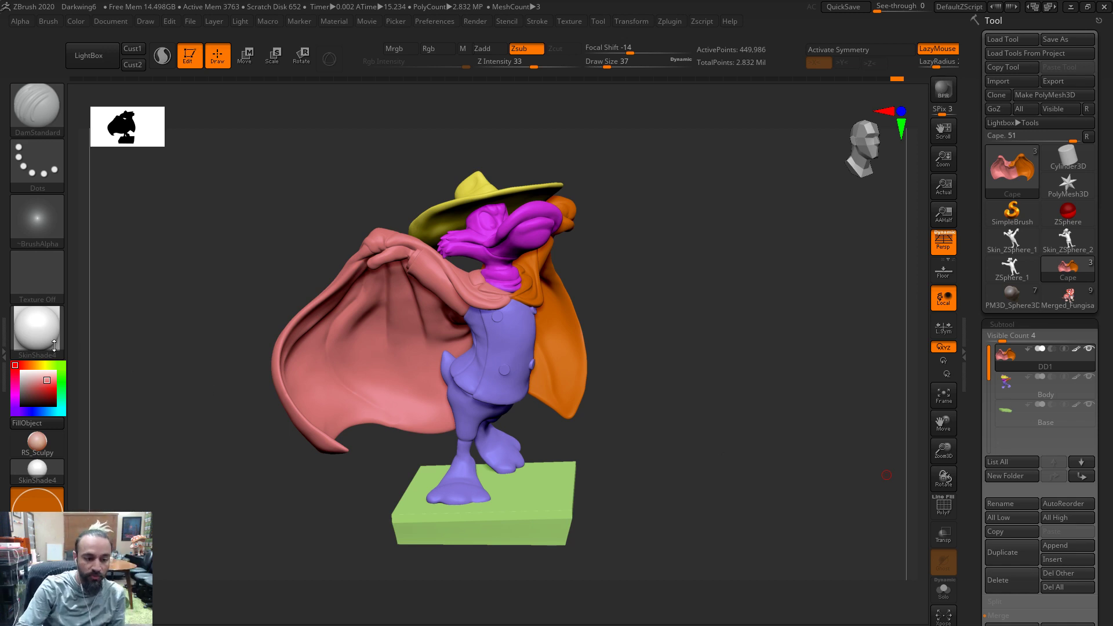
Look through the available materials and examine the modifier settings of SkinShade4
{"action": "left_click", "coordinate": [36, 328]}
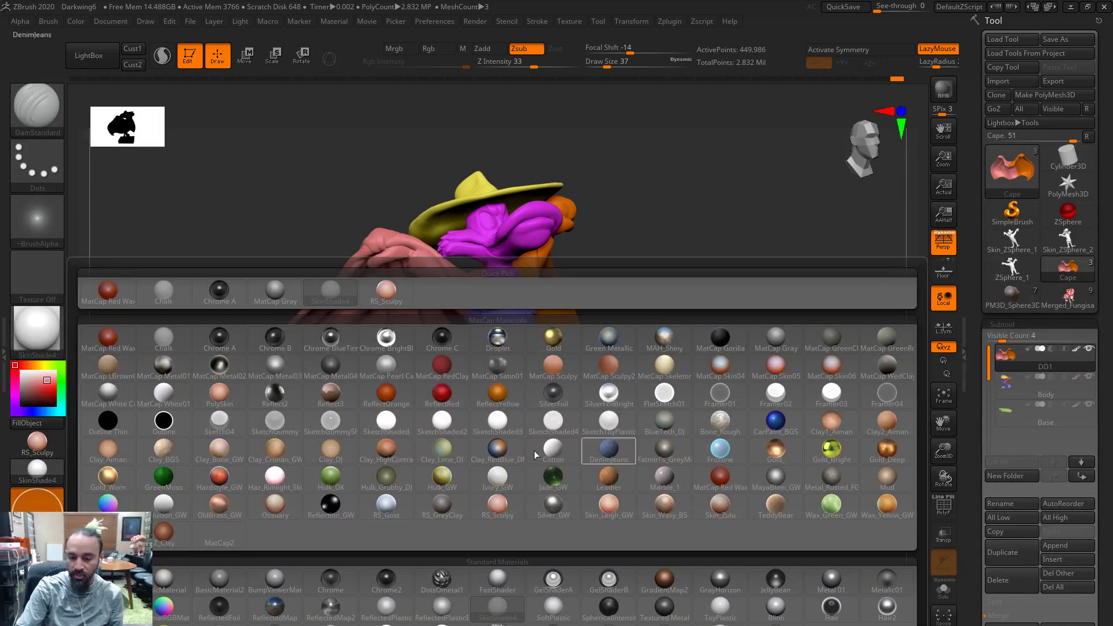
{"action": "mouse_move", "coordinate": [467, 432]}
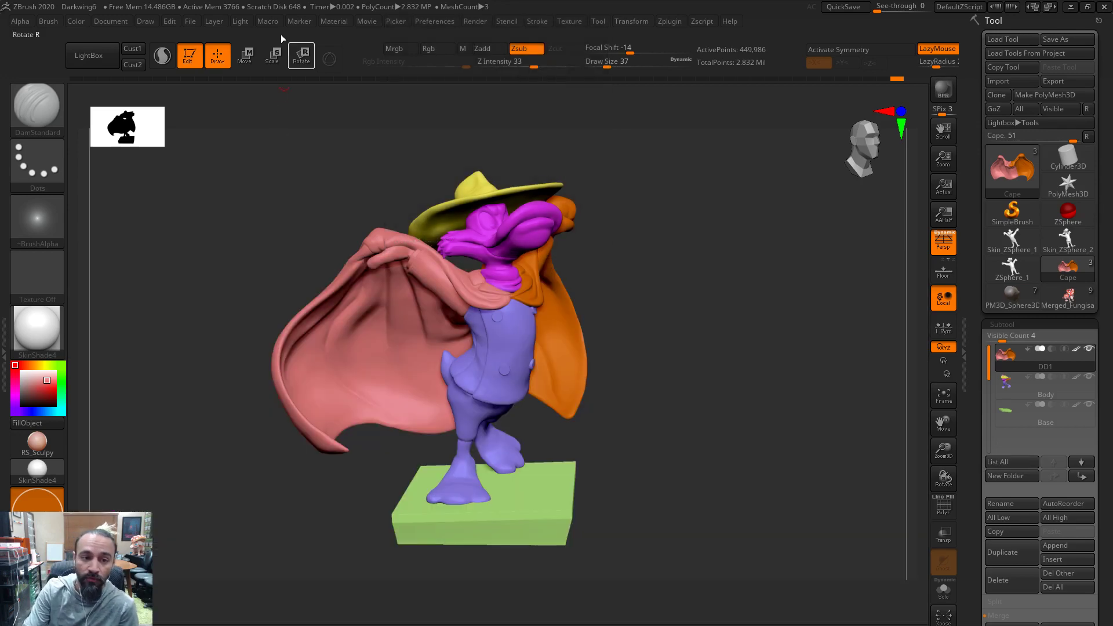
{"action": "left_click", "coordinate": [336, 21]}
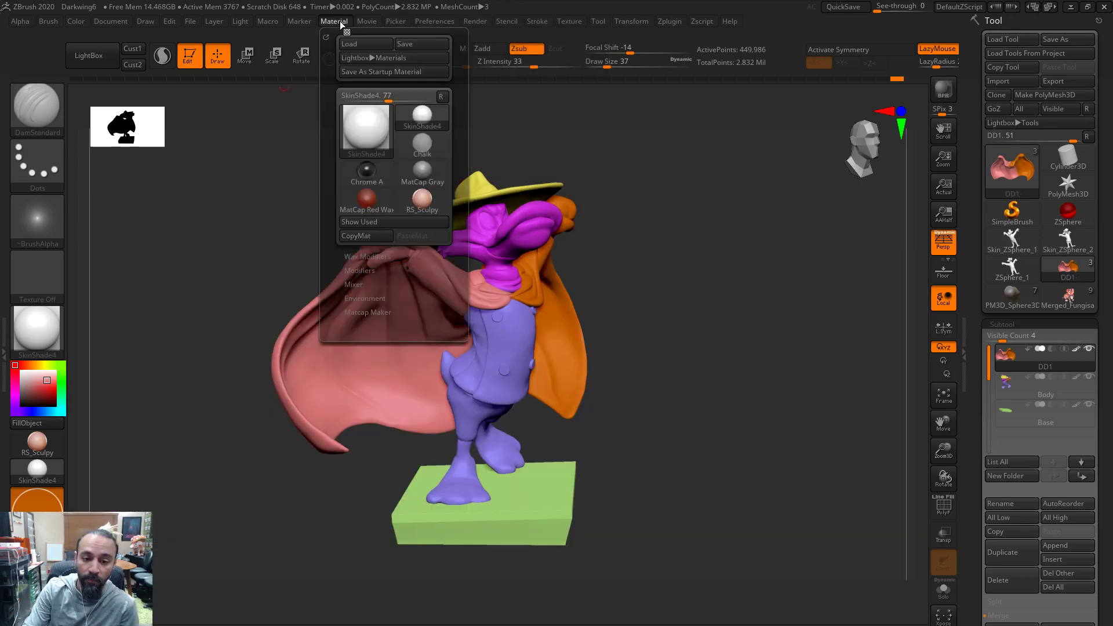
{"action": "left_click", "coordinate": [379, 271]}
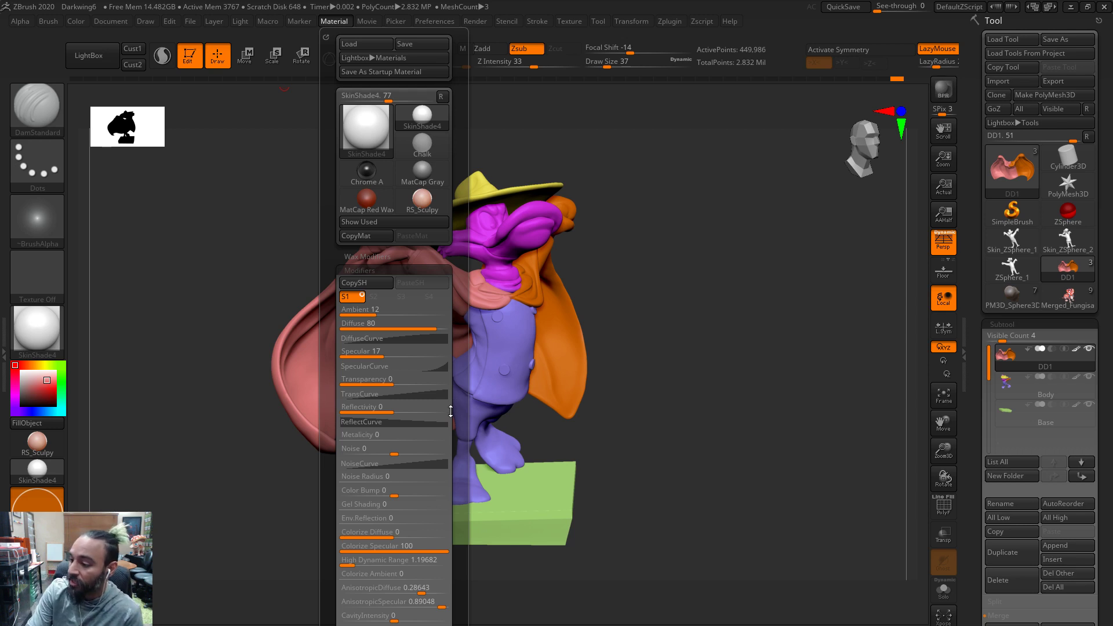
{"action": "mouse_move", "coordinate": [1067, 270]}
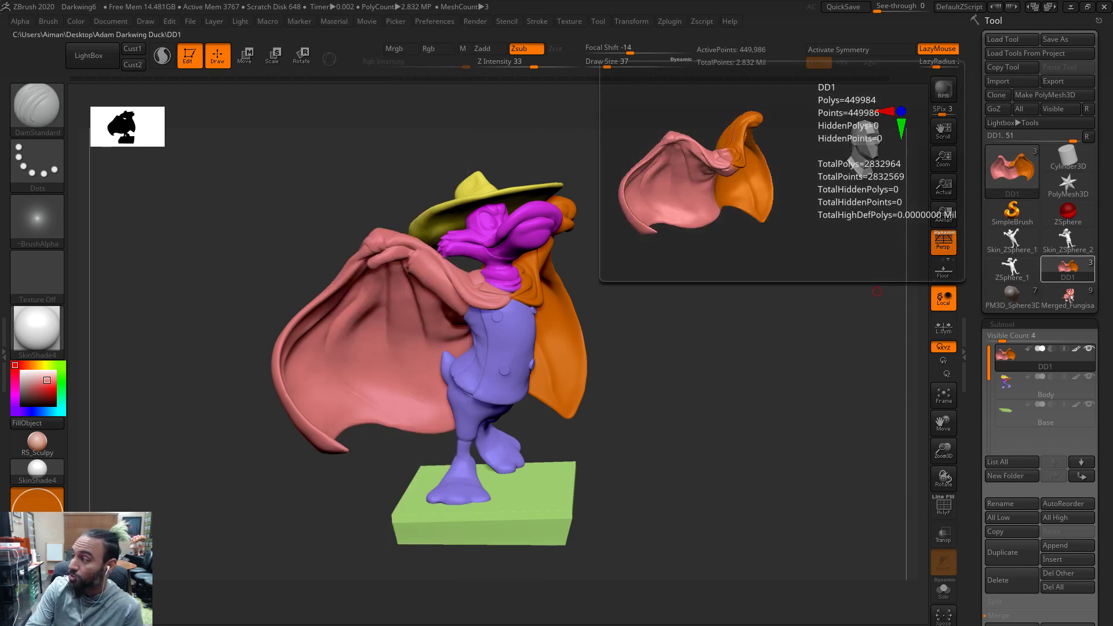
Switch to Chrome, search the web for "zbrush material library" and open Pixologic's Matcap Library
{"action": "key", "text": "alt+Tab"}
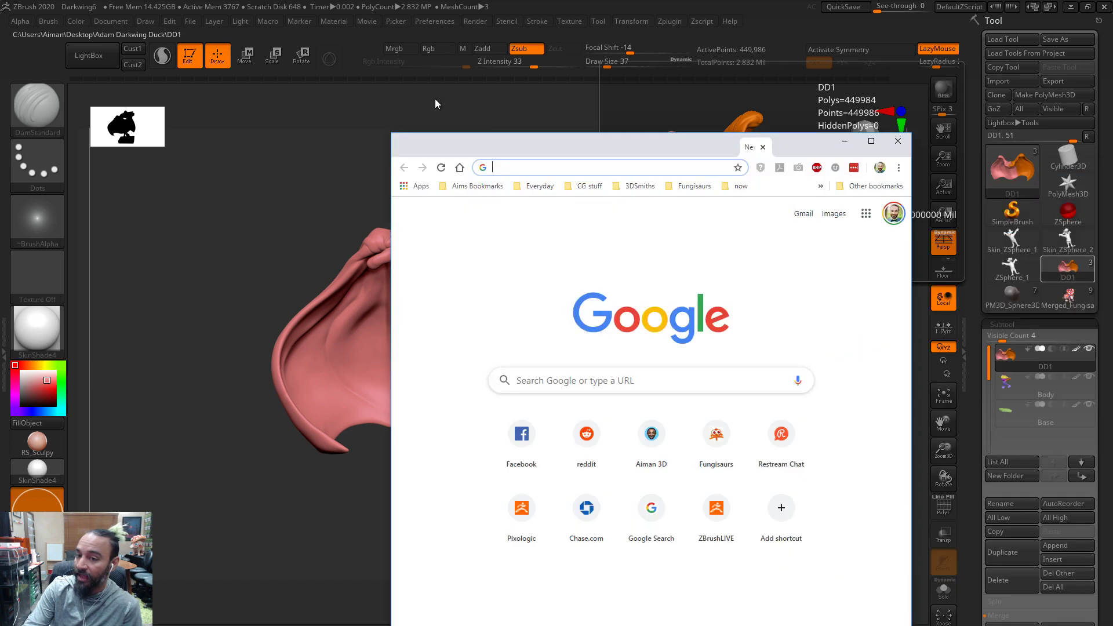
{"action": "type", "text": "z"}
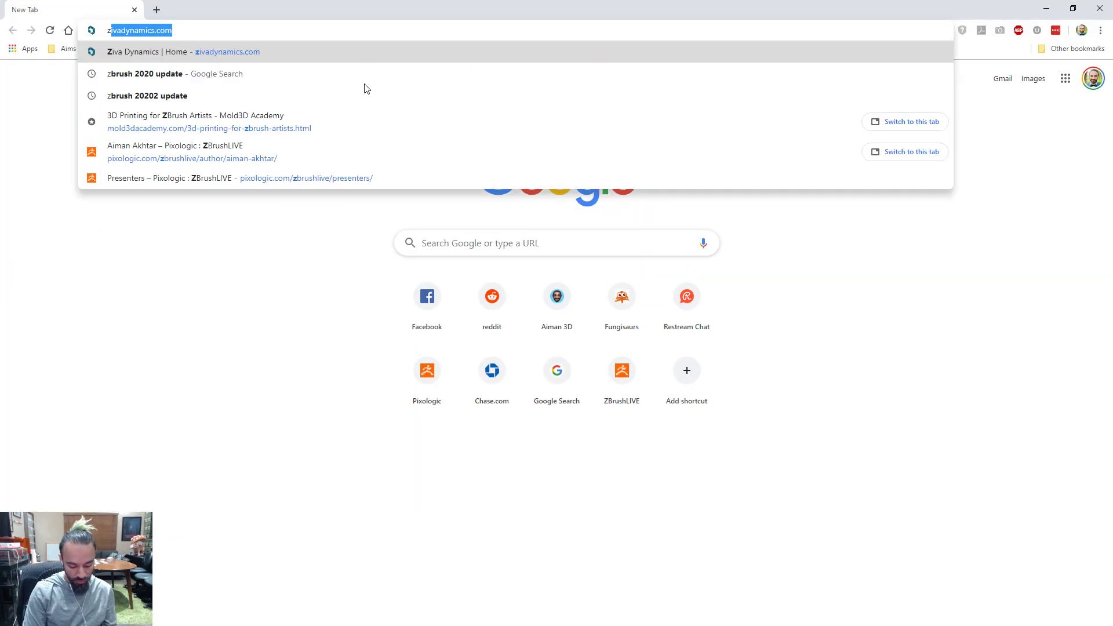
{"action": "type", "text": "brush material library"}
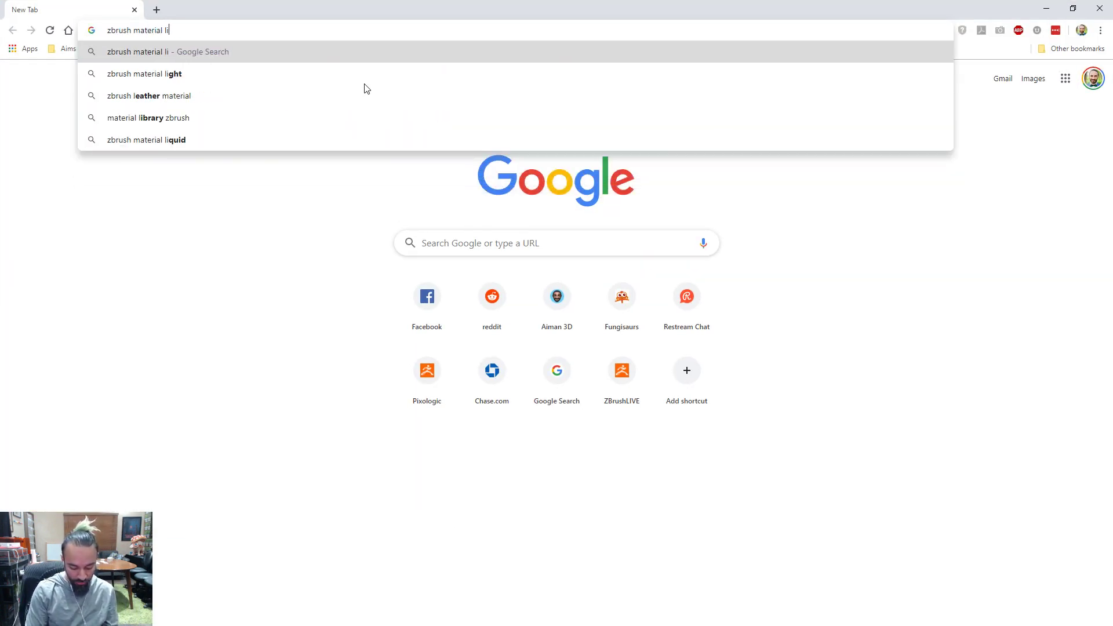
{"action": "key", "text": "Return"}
{"action": "left_click", "coordinate": [183, 240]}
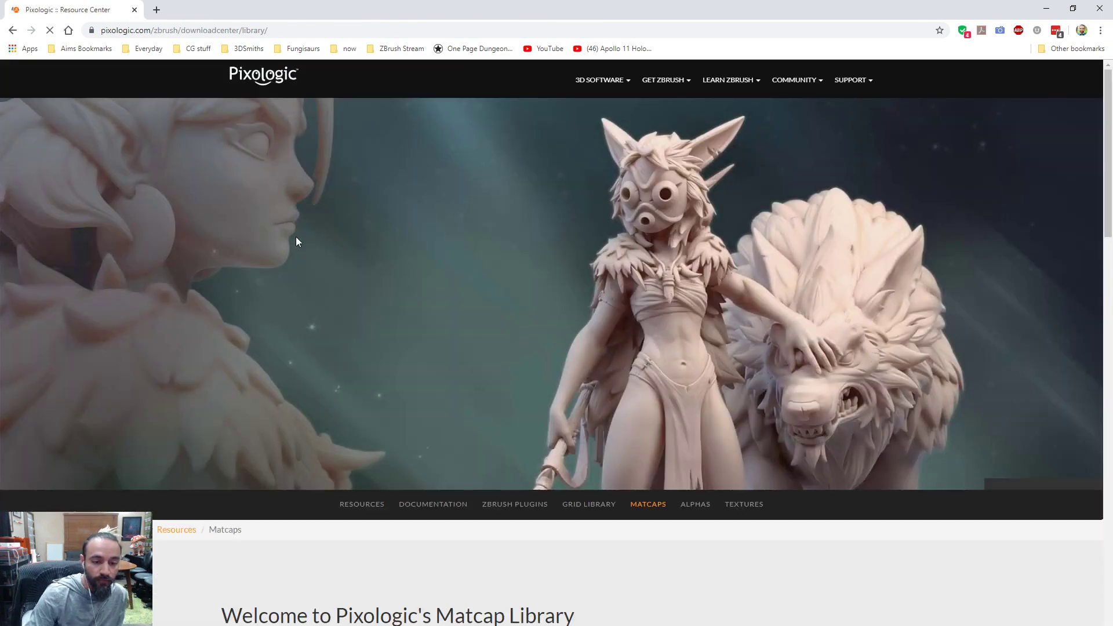
Examine the materials in the Effects category of the matcap library
{"action": "scroll", "coordinate": [624, 352], "scroll_direction": "down", "scroll_amount": 3}
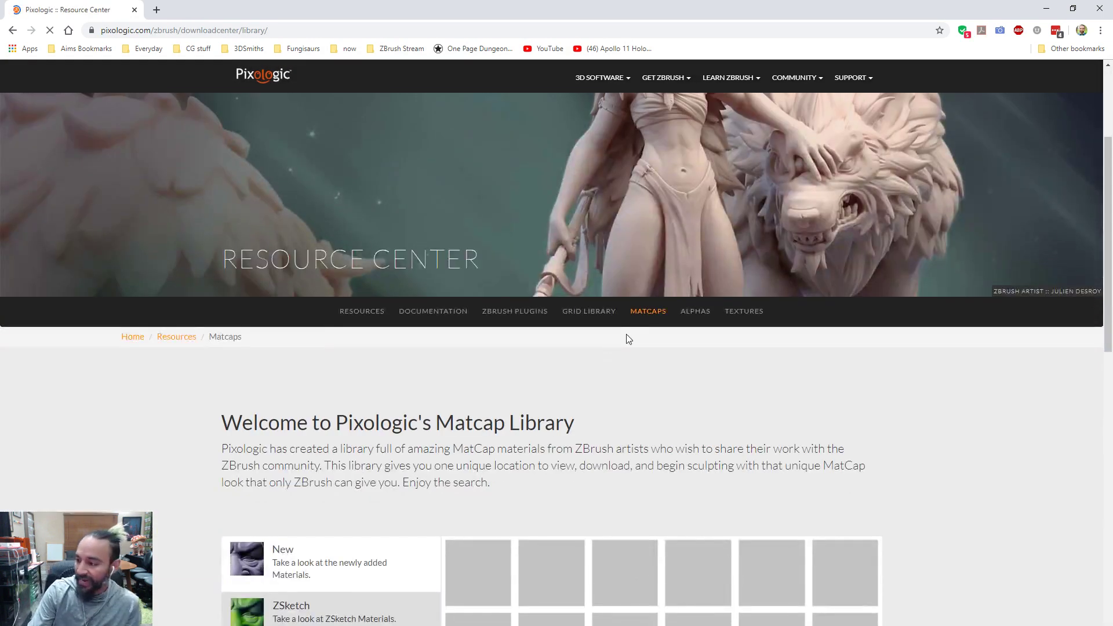
{"action": "scroll", "coordinate": [624, 339], "scroll_direction": "down", "scroll_amount": 5}
{"action": "scroll", "coordinate": [351, 311], "scroll_direction": "down", "scroll_amount": 2}
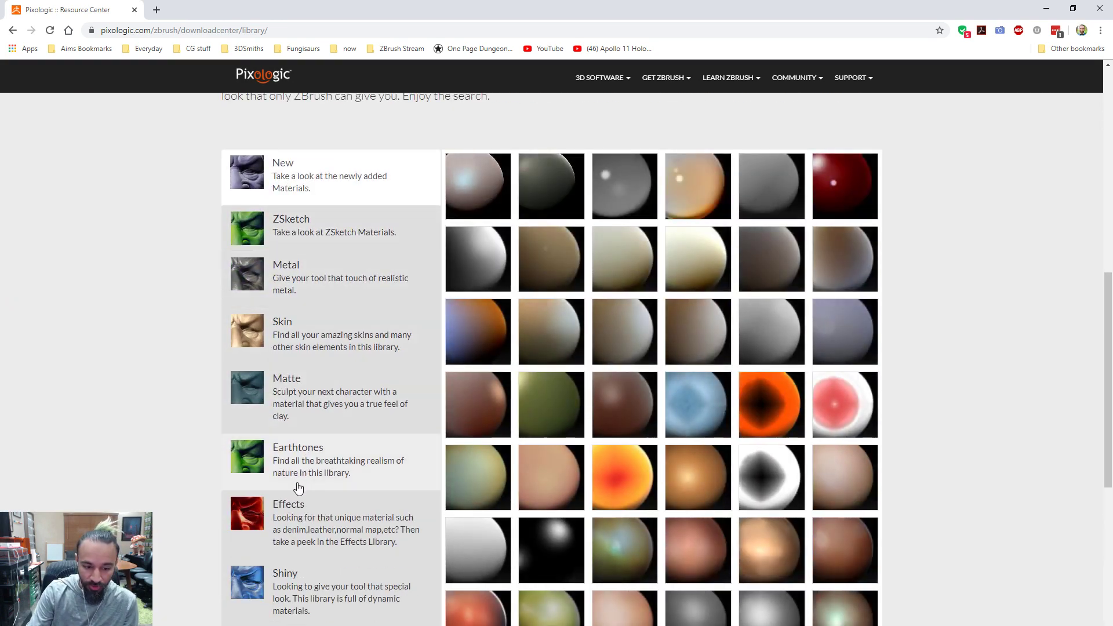
{"action": "left_click", "coordinate": [291, 508]}
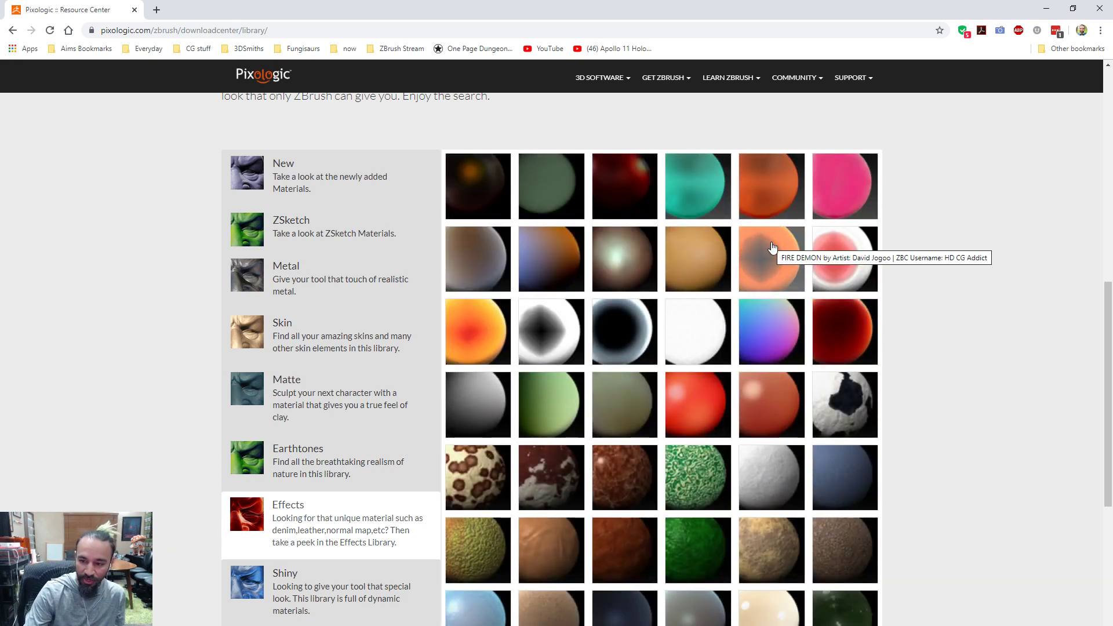
{"action": "scroll", "coordinate": [772, 248], "scroll_direction": "down", "scroll_amount": 3}
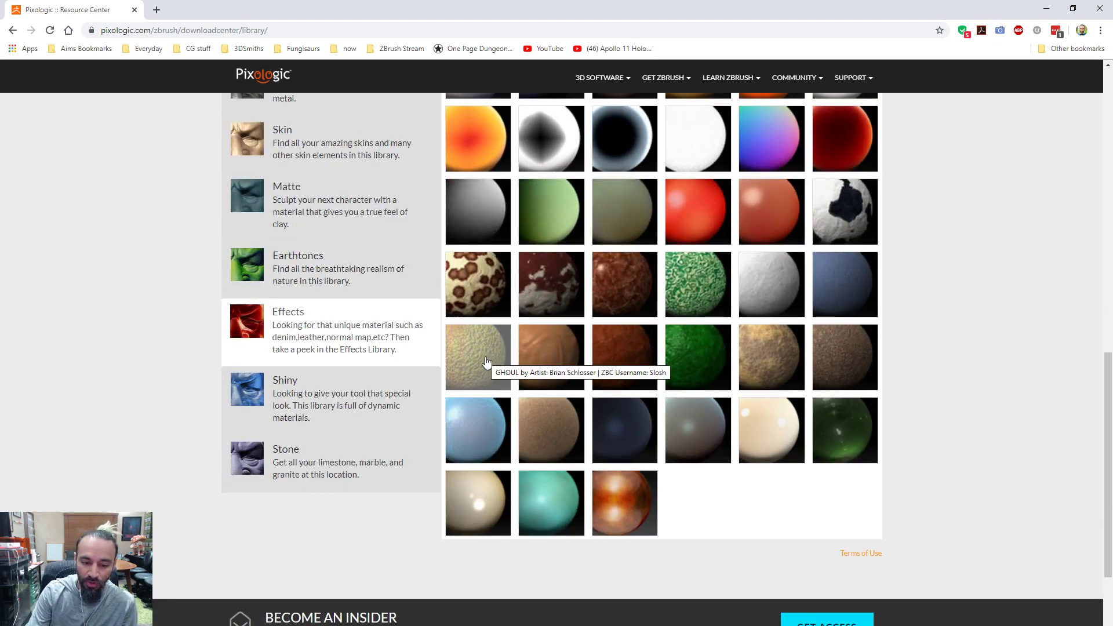
Examine the materials in the Stone category of the matcap library
{"action": "left_click", "coordinate": [293, 461]}
{"action": "scroll", "coordinate": [742, 289], "scroll_direction": "up", "scroll_amount": 2}
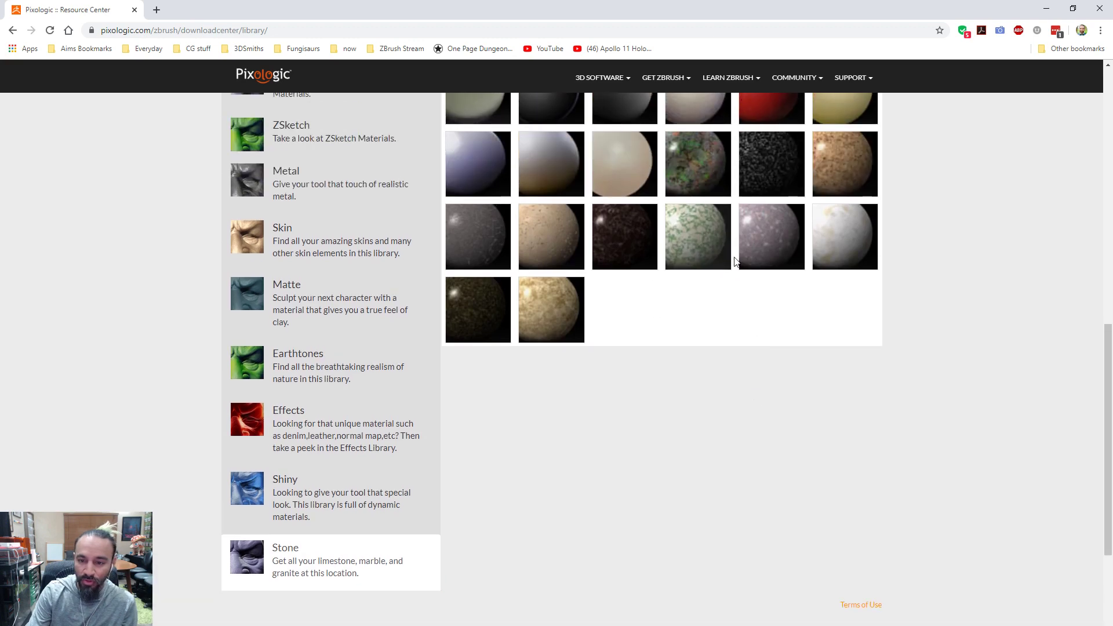
{"action": "scroll", "coordinate": [655, 319], "scroll_direction": "up", "scroll_amount": 3}
{"action": "scroll", "coordinate": [579, 380], "scroll_direction": "down", "scroll_amount": 2}
Preview the Wood material from the Earthtones category and close the preview
{"action": "left_click", "coordinate": [290, 470]}
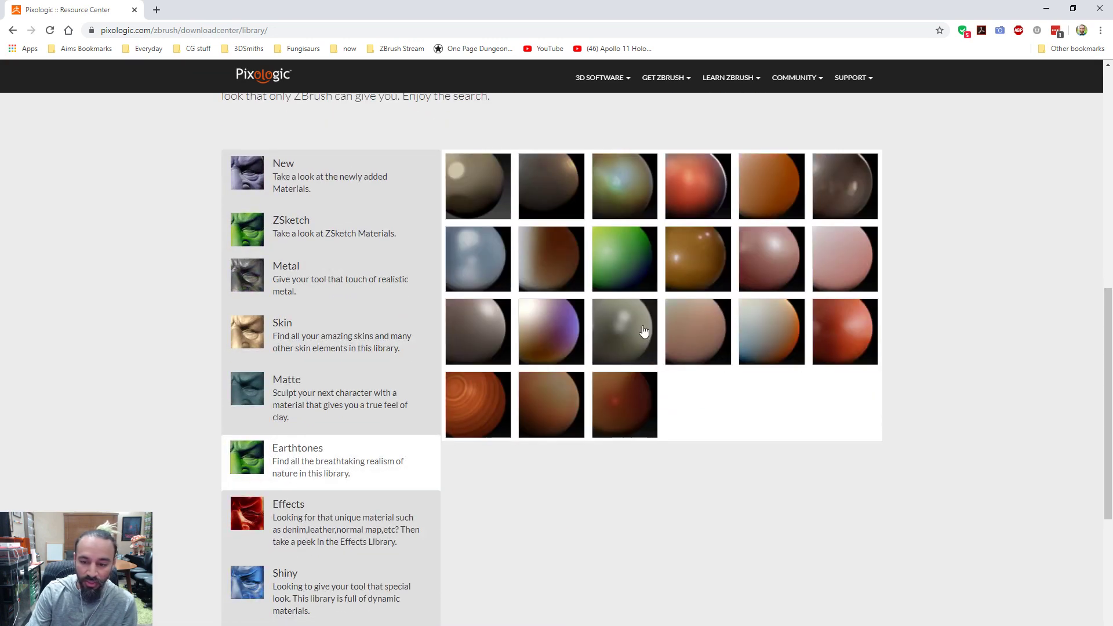
{"action": "left_click", "coordinate": [488, 429]}
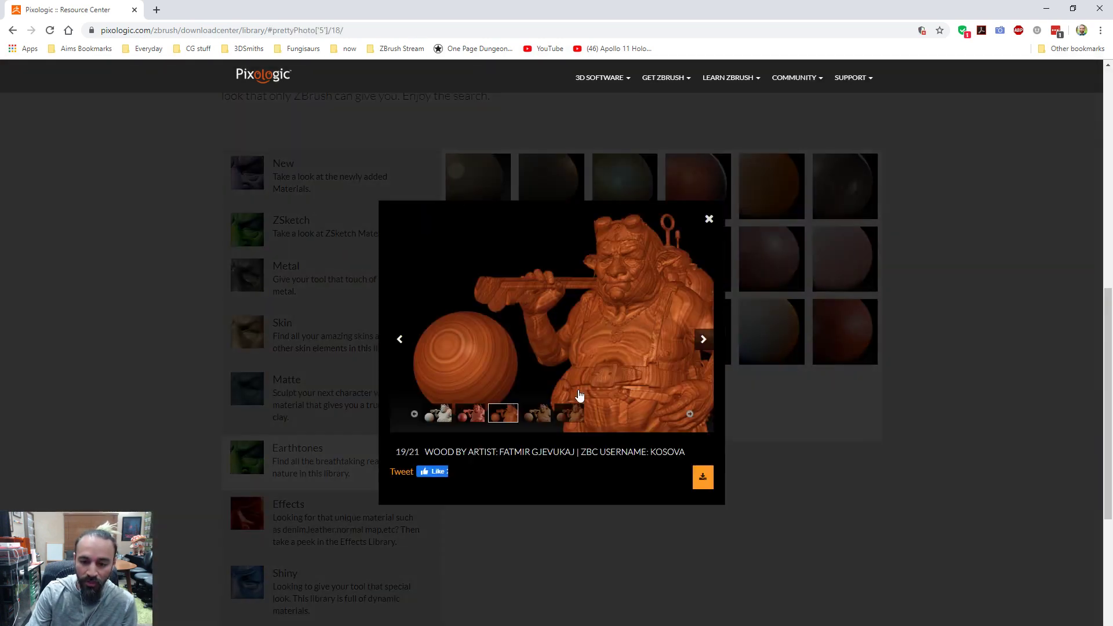
{"action": "left_click", "coordinate": [709, 218]}
Show the New category, preview some of its materials including Fish Skin 02, and close the preview
{"action": "scroll", "coordinate": [360, 353], "scroll_direction": "up", "scroll_amount": 5}
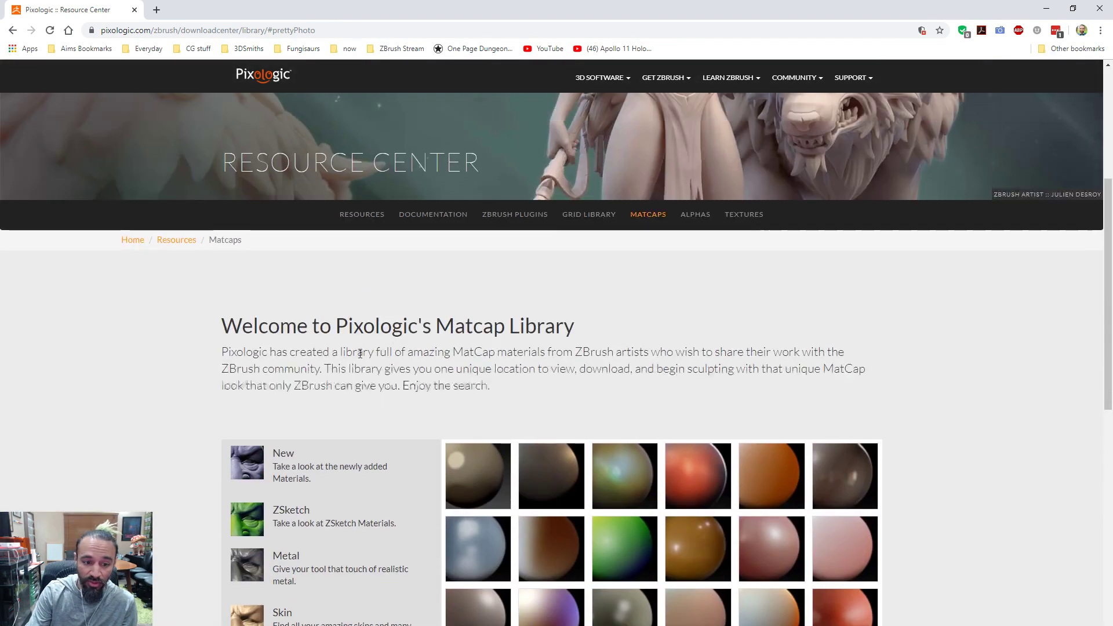
{"action": "scroll", "coordinate": [360, 354], "scroll_direction": "down", "scroll_amount": 7}
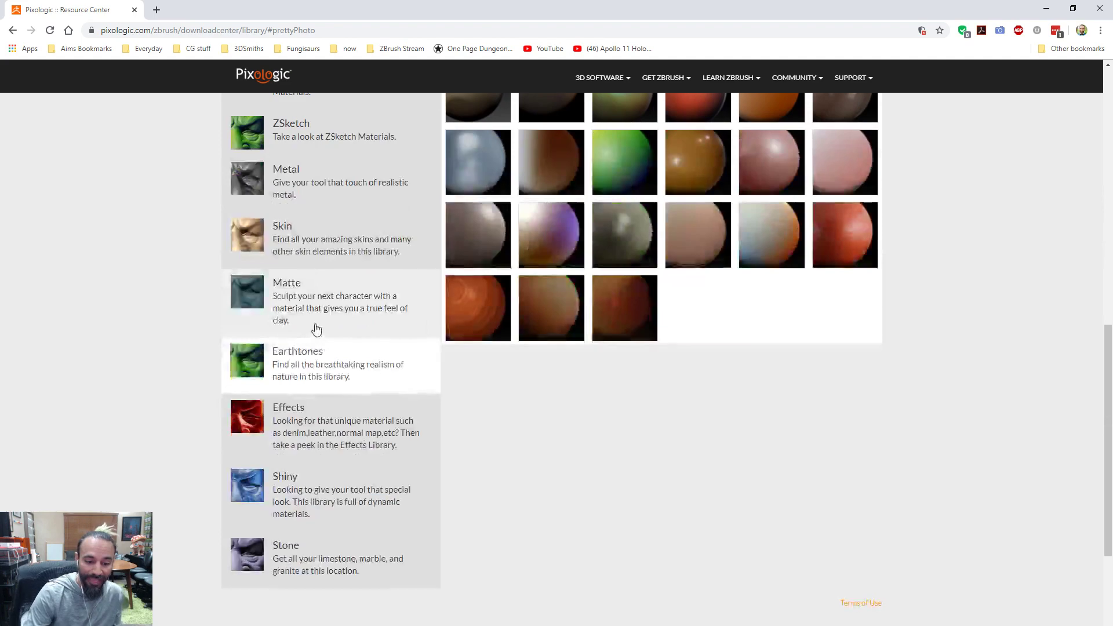
{"action": "scroll", "coordinate": [316, 330], "scroll_direction": "down", "scroll_amount": 5}
{"action": "scroll", "coordinate": [642, 395], "scroll_direction": "up", "scroll_amount": 3}
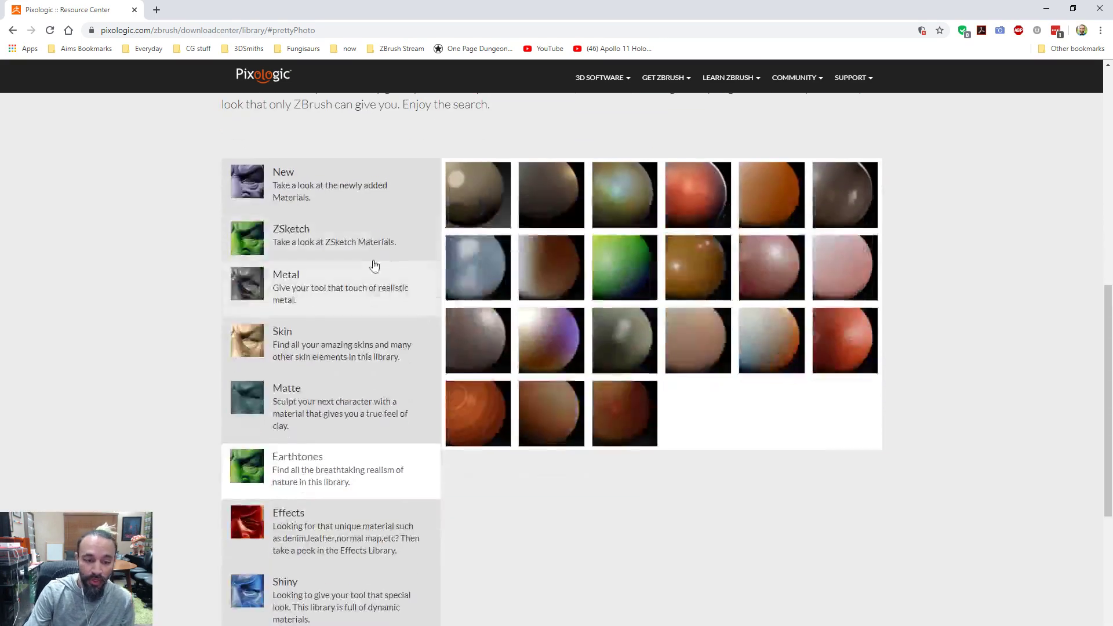
{"action": "left_click", "coordinate": [360, 197]}
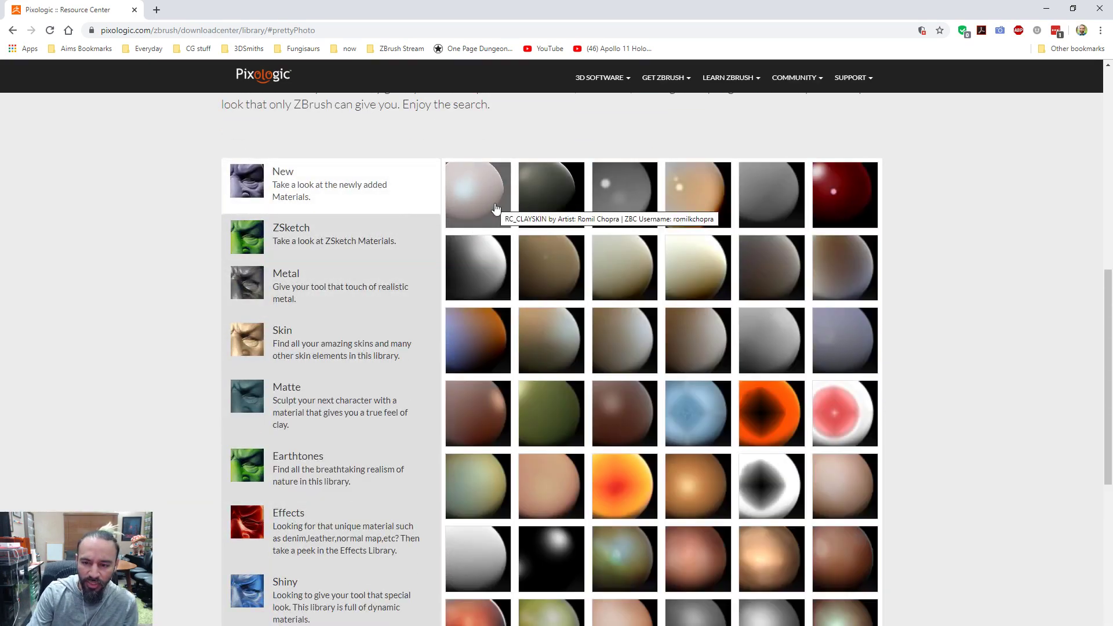
{"action": "left_click", "coordinate": [849, 207]}
{"action": "left_click", "coordinate": [542, 343]}
{"action": "left_click", "coordinate": [542, 342]}
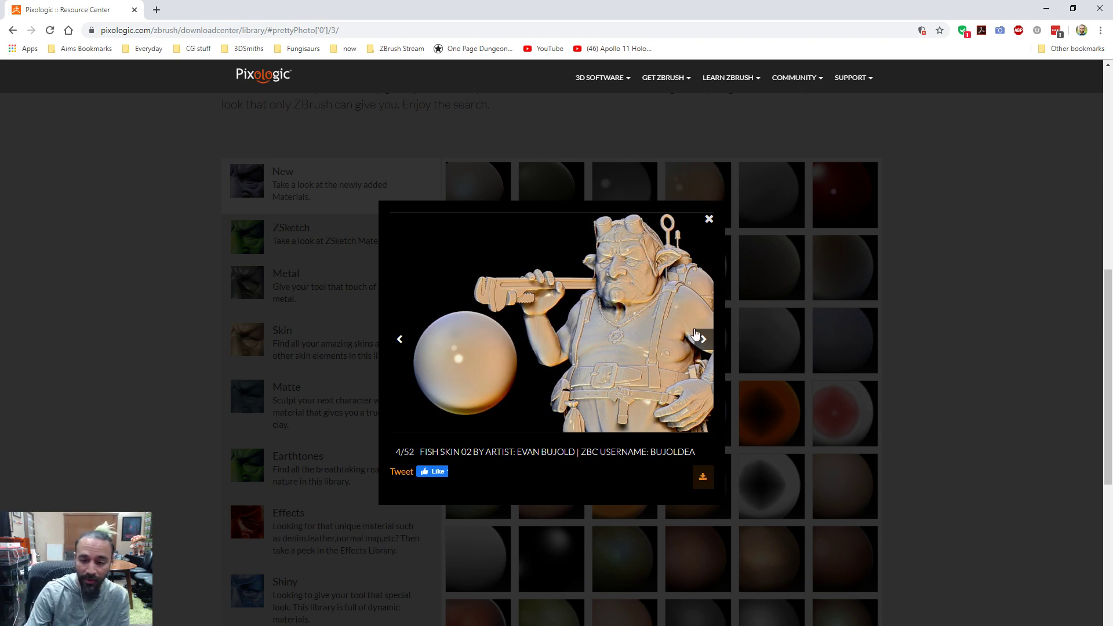
{"action": "left_click", "coordinate": [709, 218]}
Look over the remaining New materials and display the Skin category
{"action": "scroll", "coordinate": [1000, 371], "scroll_direction": "down", "scroll_amount": 3}
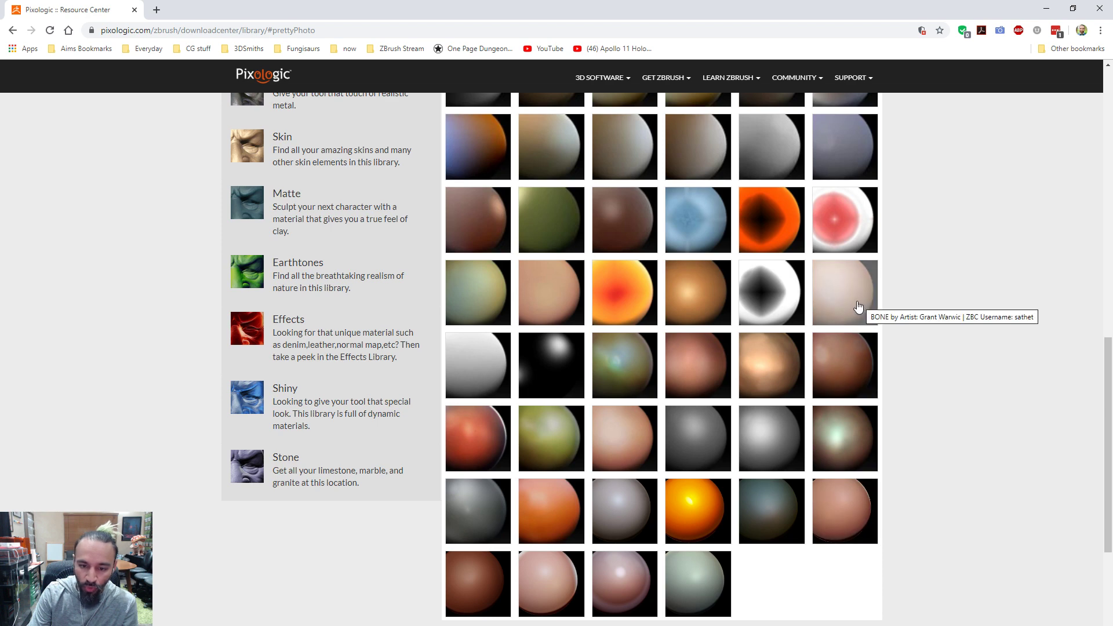
{"action": "scroll", "coordinate": [859, 306], "scroll_direction": "up", "scroll_amount": 3}
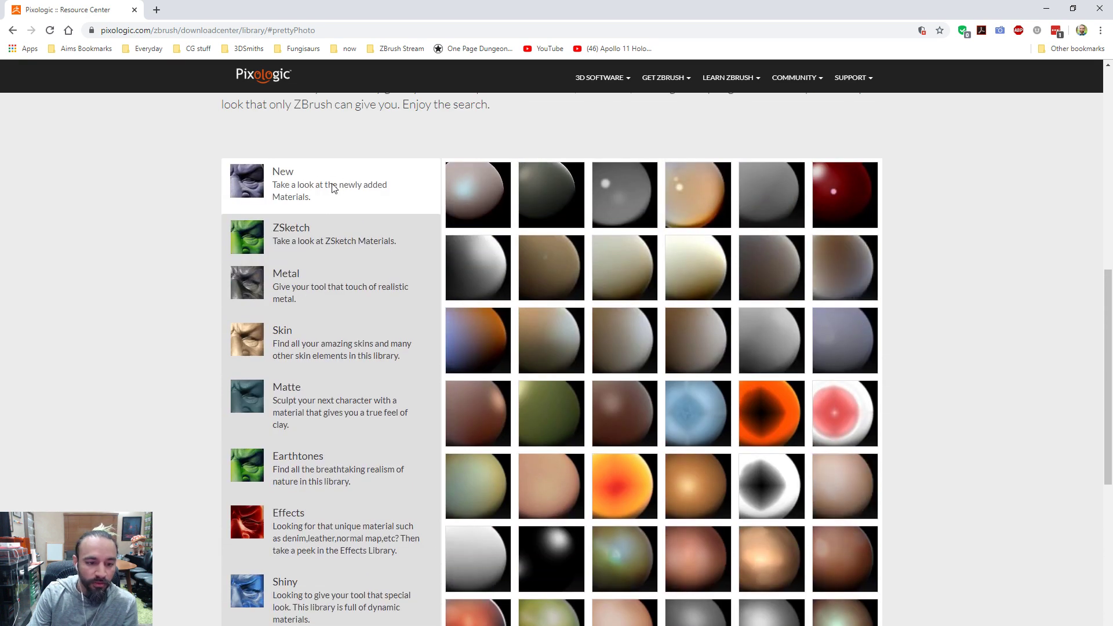
{"action": "left_click", "coordinate": [264, 352]}
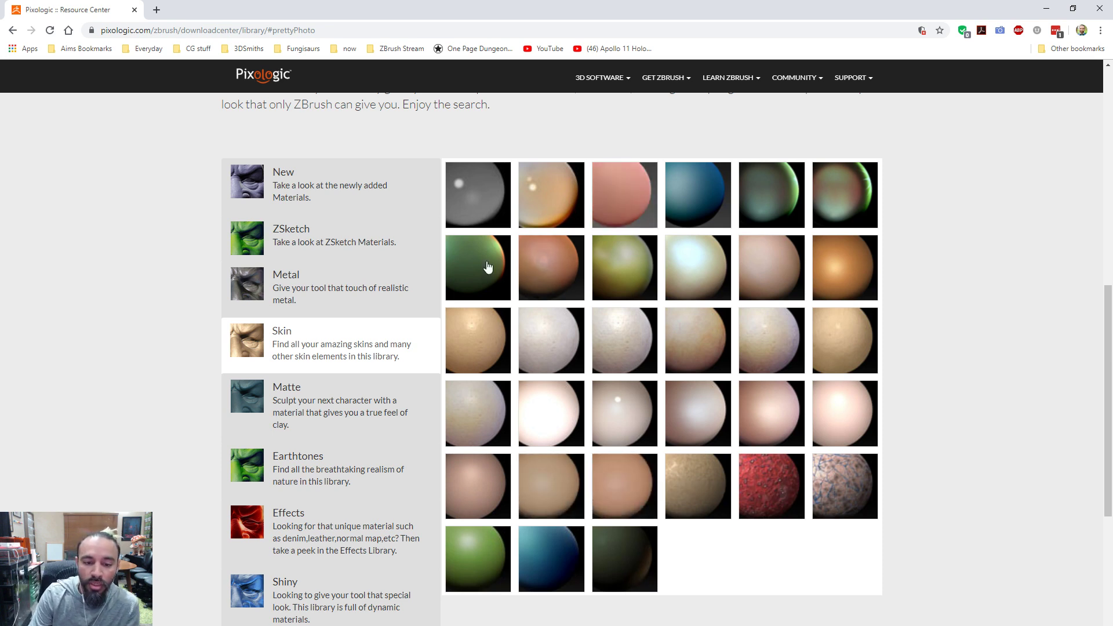
Preview the RS_Sculpey material from the New category and select the preview's web address
{"action": "left_click", "coordinate": [333, 207]}
{"action": "scroll", "coordinate": [593, 536], "scroll_direction": "down", "scroll_amount": 2}
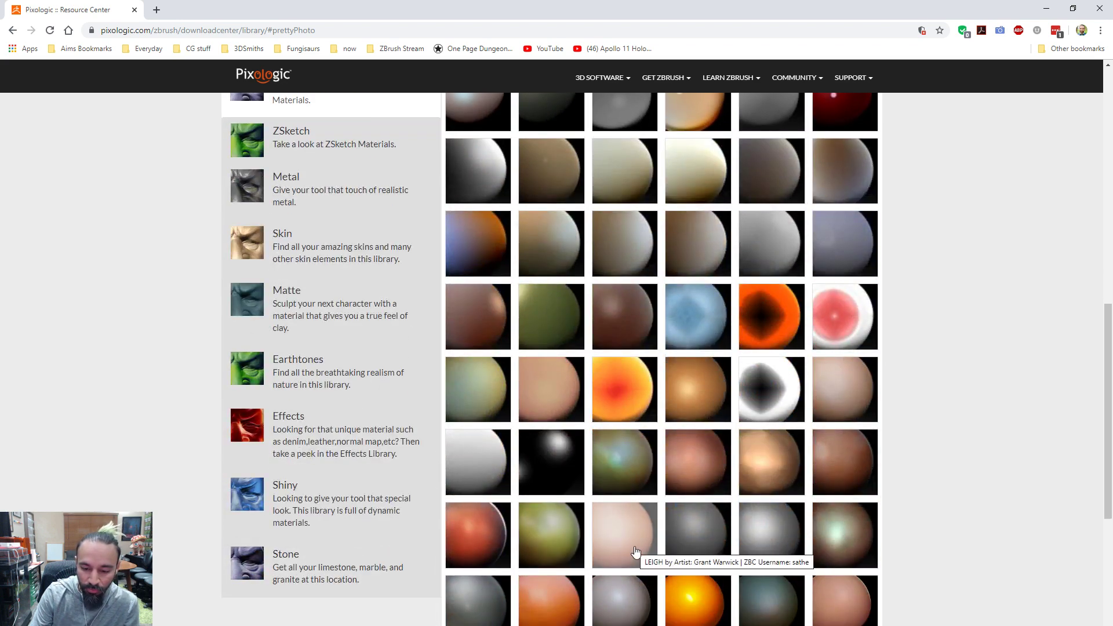
{"action": "scroll", "coordinate": [571, 410], "scroll_direction": "down", "scroll_amount": 3}
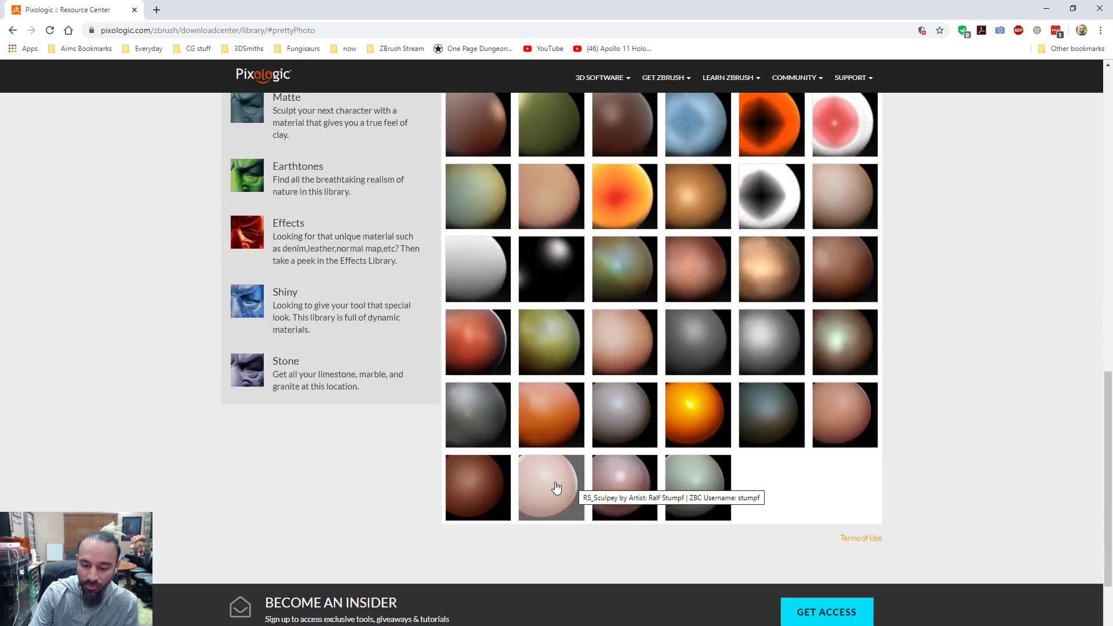
{"action": "left_click", "coordinate": [556, 487]}
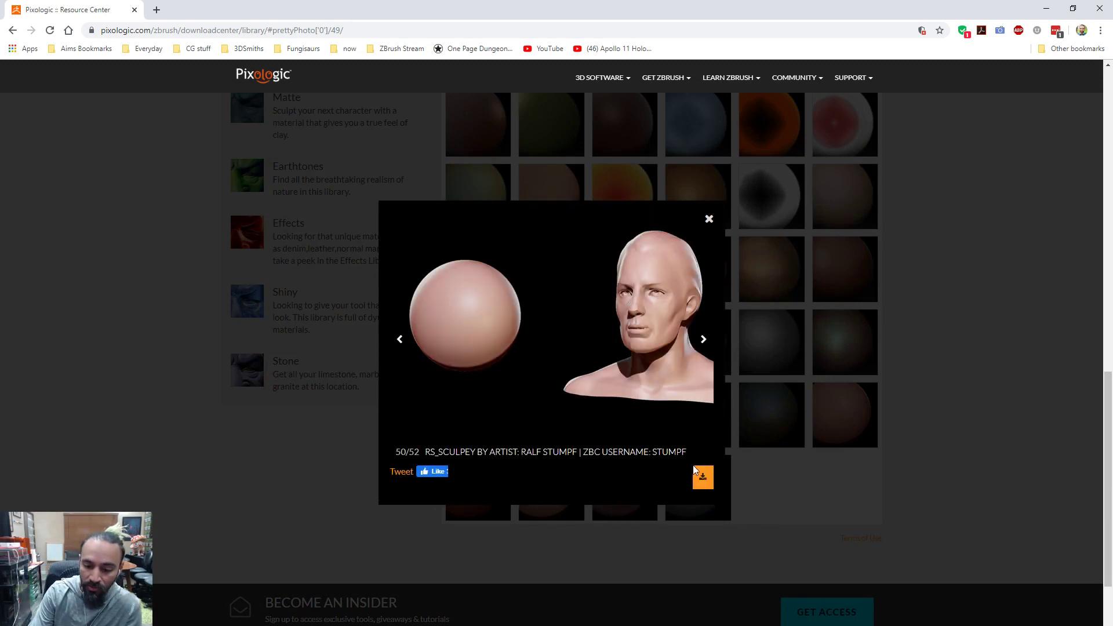
{"action": "left_click", "coordinate": [360, 31]}
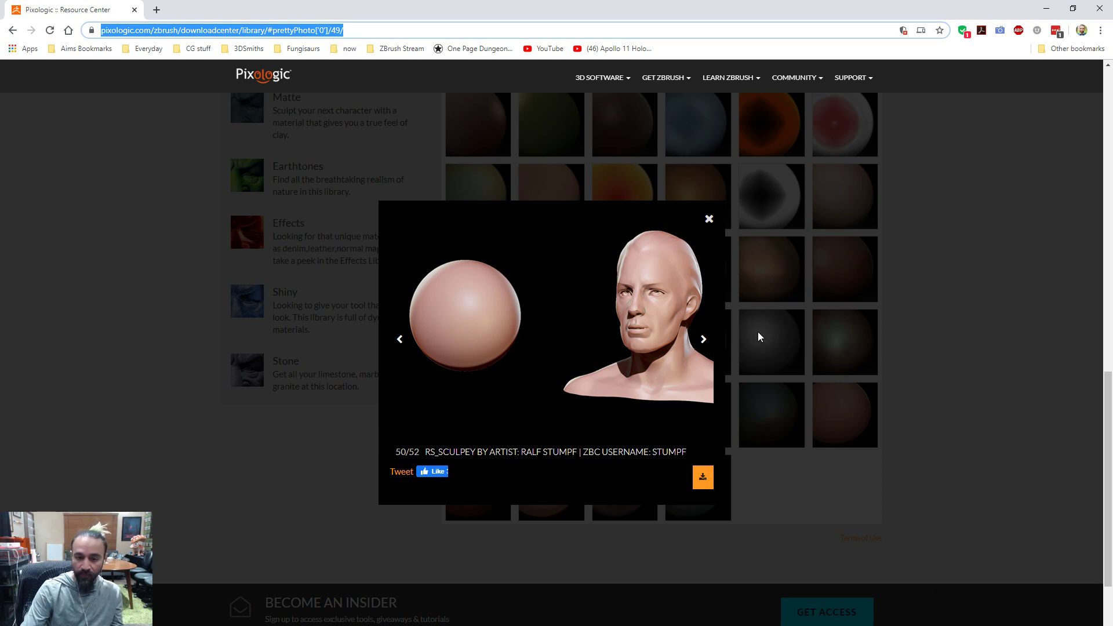
Close the RS_Sculpey preview, look over the library page and place the cursor in its web address
{"action": "left_click", "coordinate": [709, 220]}
{"action": "left_click", "coordinate": [424, 32]}
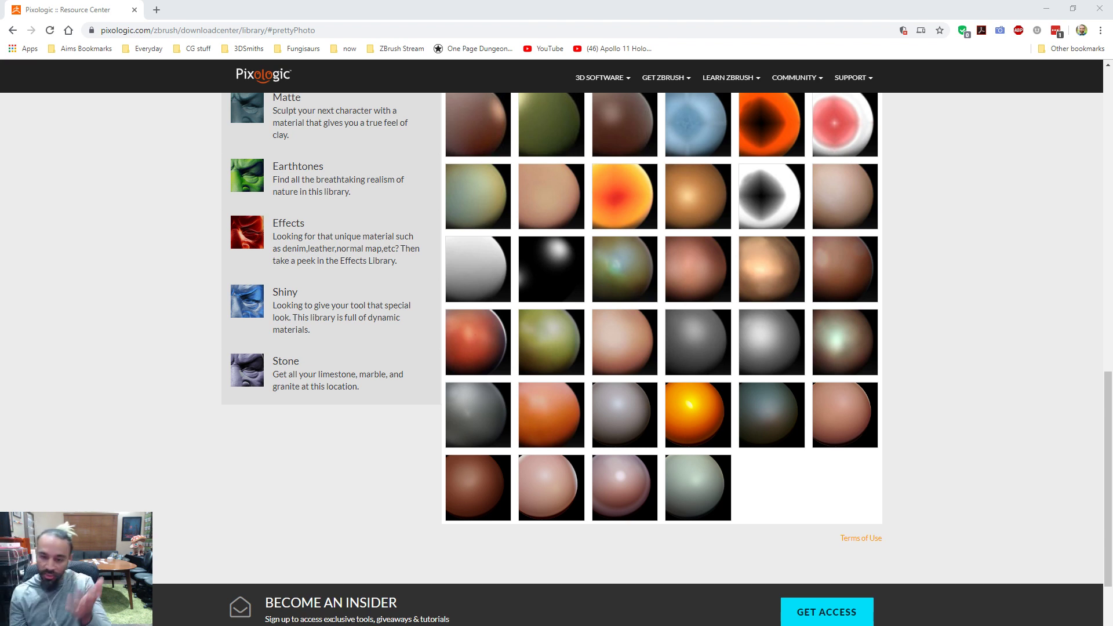
{"action": "scroll", "coordinate": [557, 522], "scroll_direction": "up", "scroll_amount": 9}
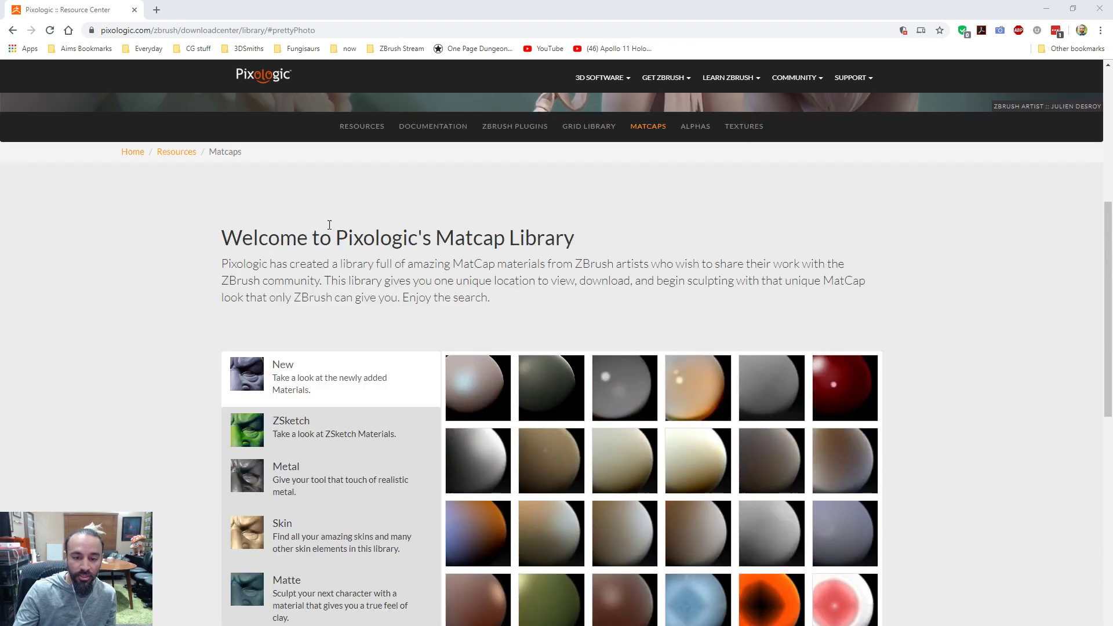
{"action": "scroll", "coordinate": [687, 455], "scroll_direction": "up", "scroll_amount": 5}
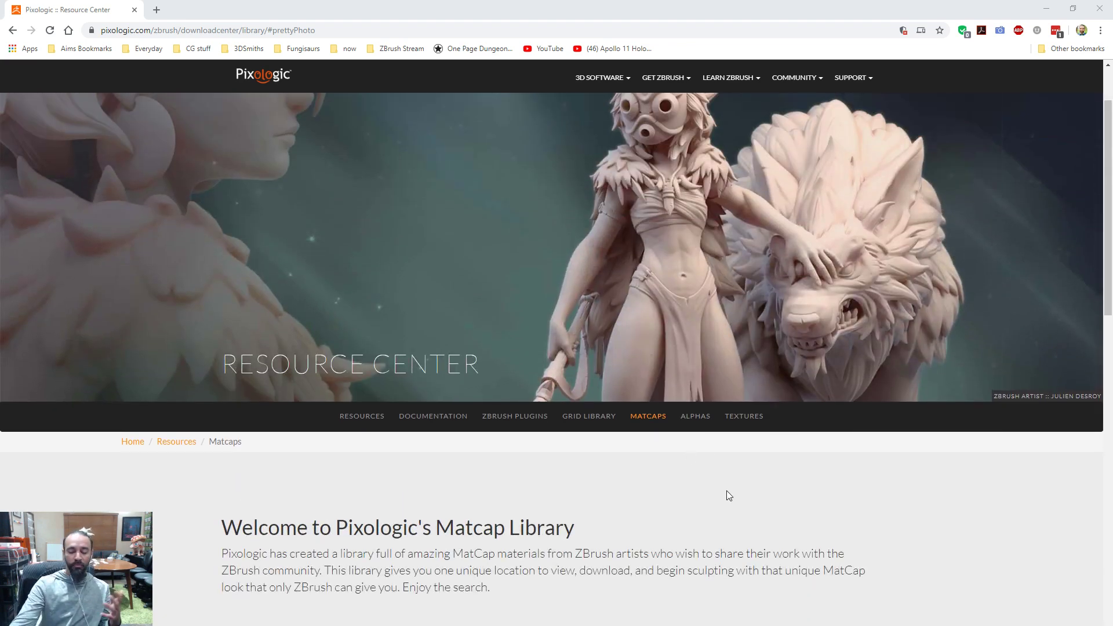
{"action": "scroll", "coordinate": [727, 491], "scroll_direction": "down", "scroll_amount": 8}
{"action": "left_click", "coordinate": [557, 31]}
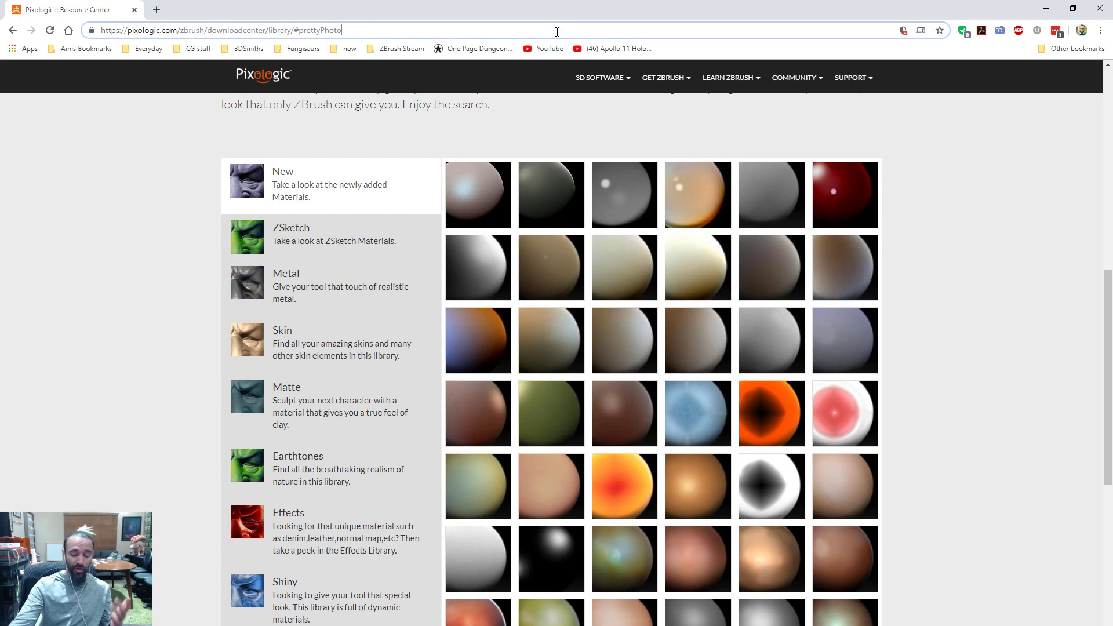
Go to gumroad.com, view the account's sales dashboard and close that browser window
{"action": "key", "text": "ctrl+a"}
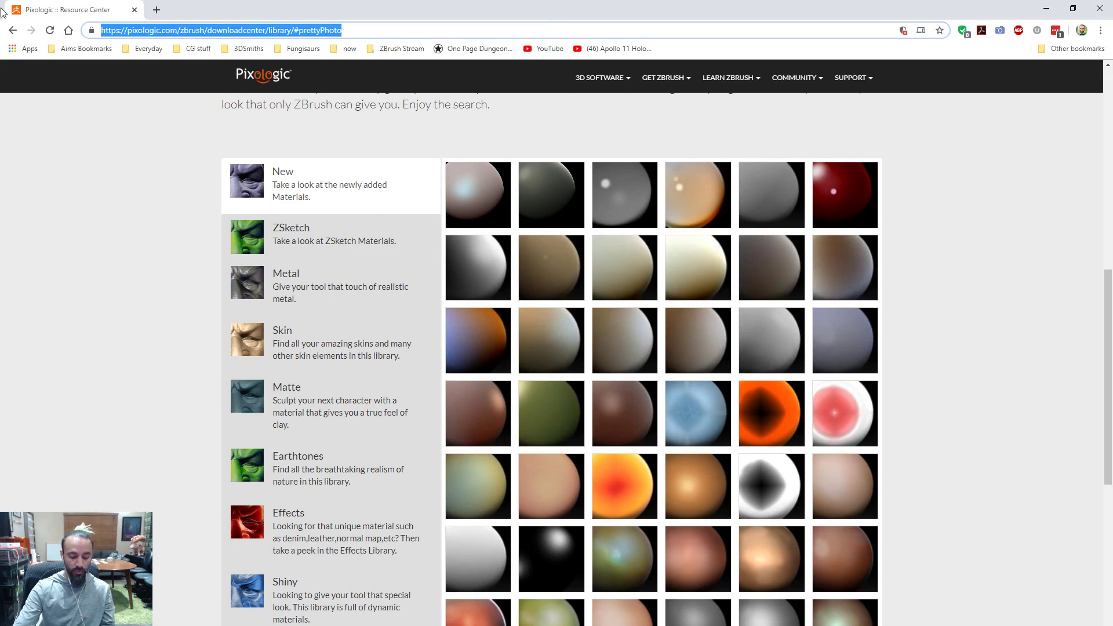
{"action": "type", "text": "gumroad.c"}
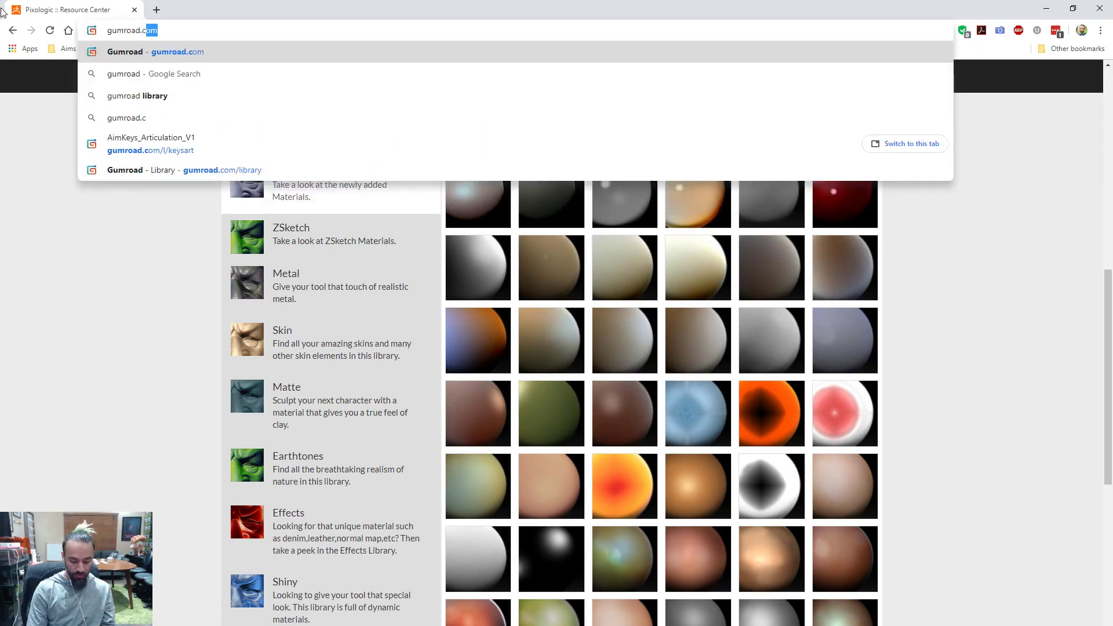
{"action": "key", "text": "Return"}
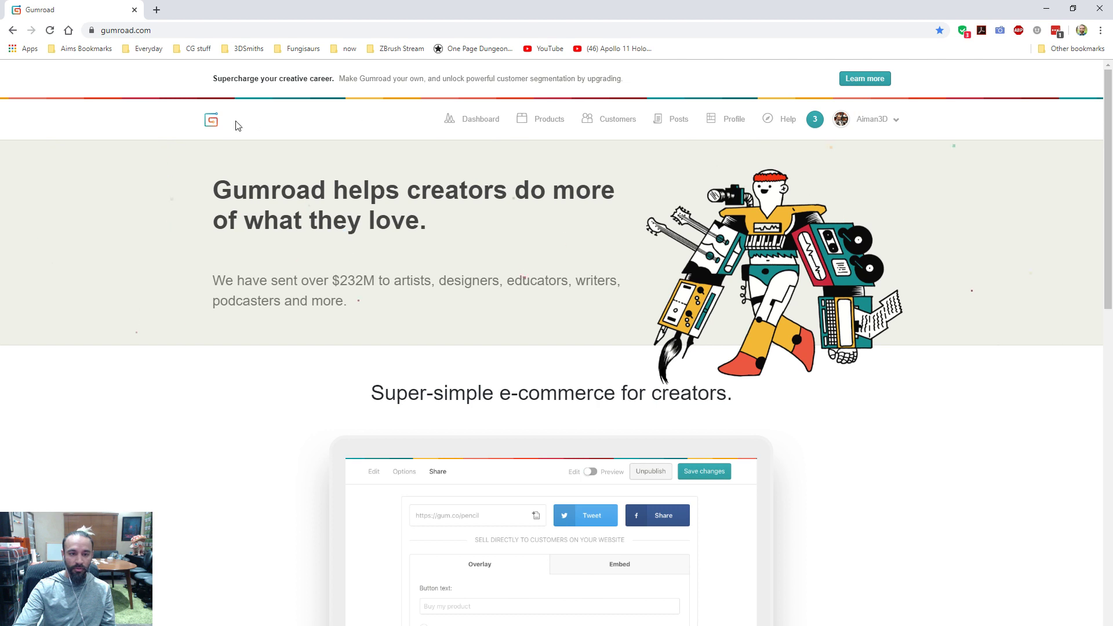
{"action": "left_click", "coordinate": [884, 123]}
{"action": "left_click", "coordinate": [872, 123]}
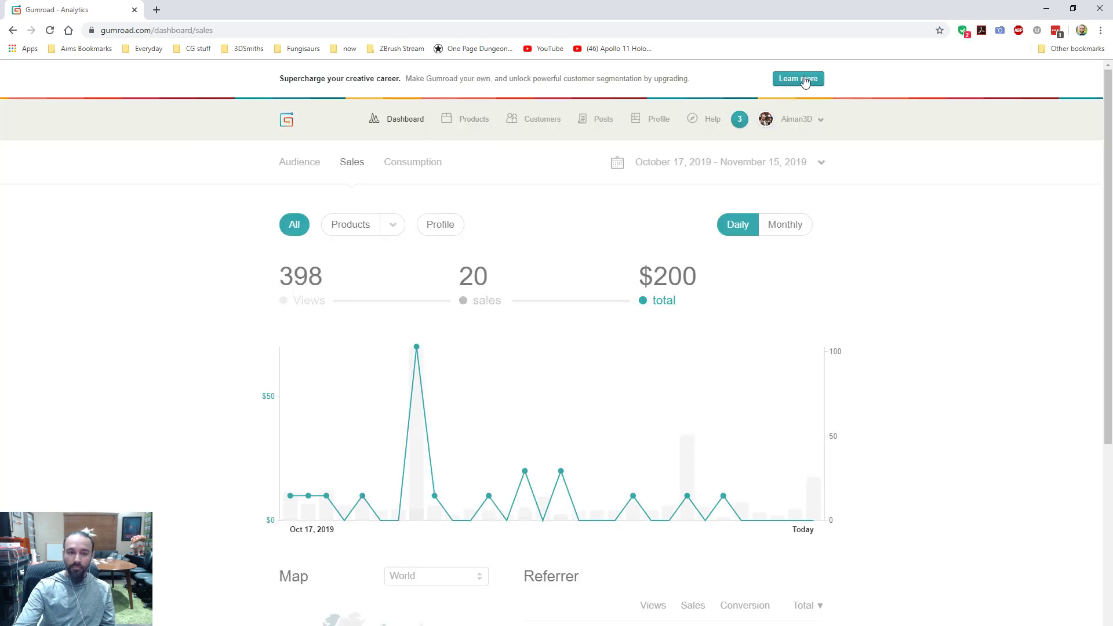
{"action": "left_click", "coordinate": [386, 127]}
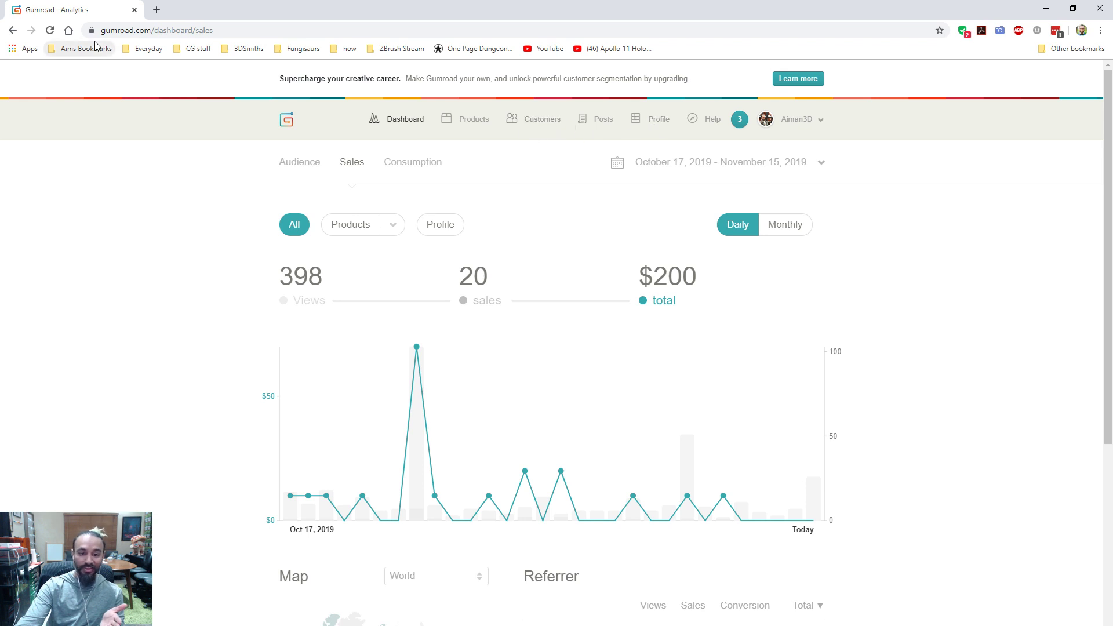
{"action": "left_click_drag", "start_coordinate": [87, 9], "coordinate": [522, 418]}
{"action": "left_click", "coordinate": [890, 415]}
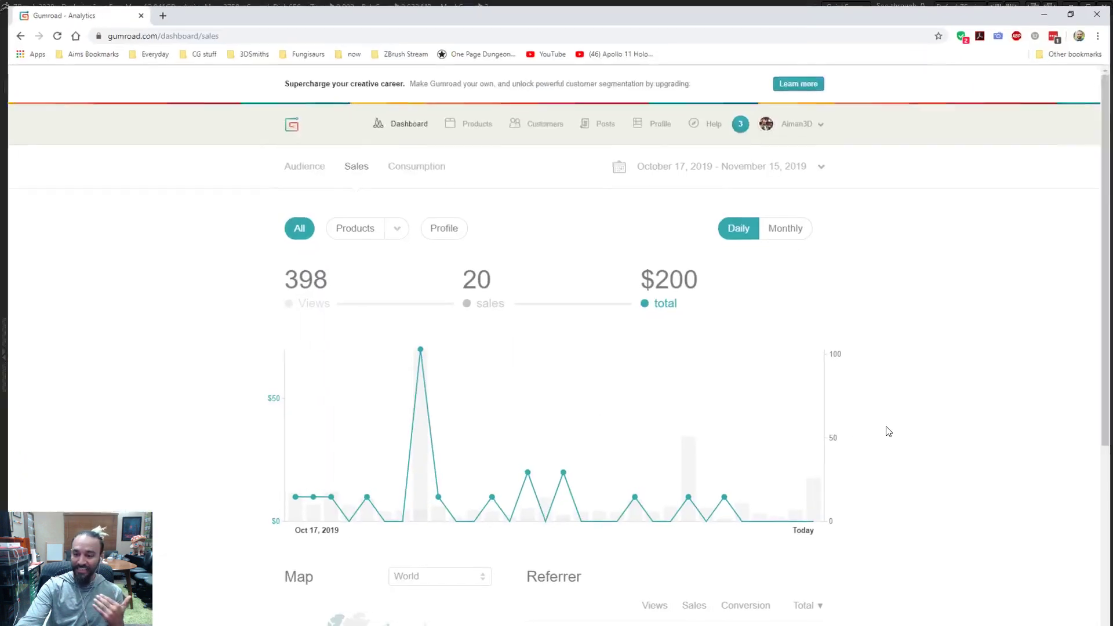
{"action": "left_click", "coordinate": [1104, 6]}
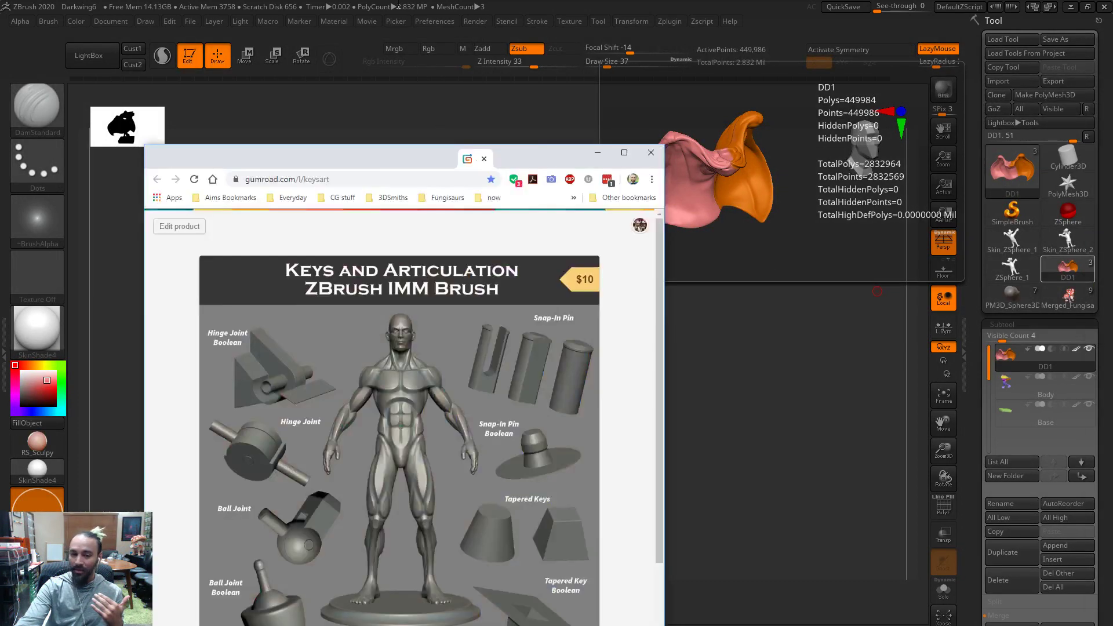
Maximize the Keys and Articulation ZBrush IMM Brush product page, select its web address and close the page
{"action": "left_click_drag", "start_coordinate": [464, 156], "coordinate": [462, 47]}
{"action": "double_click", "coordinate": [462, 46]}
{"action": "left_click", "coordinate": [370, 33]}
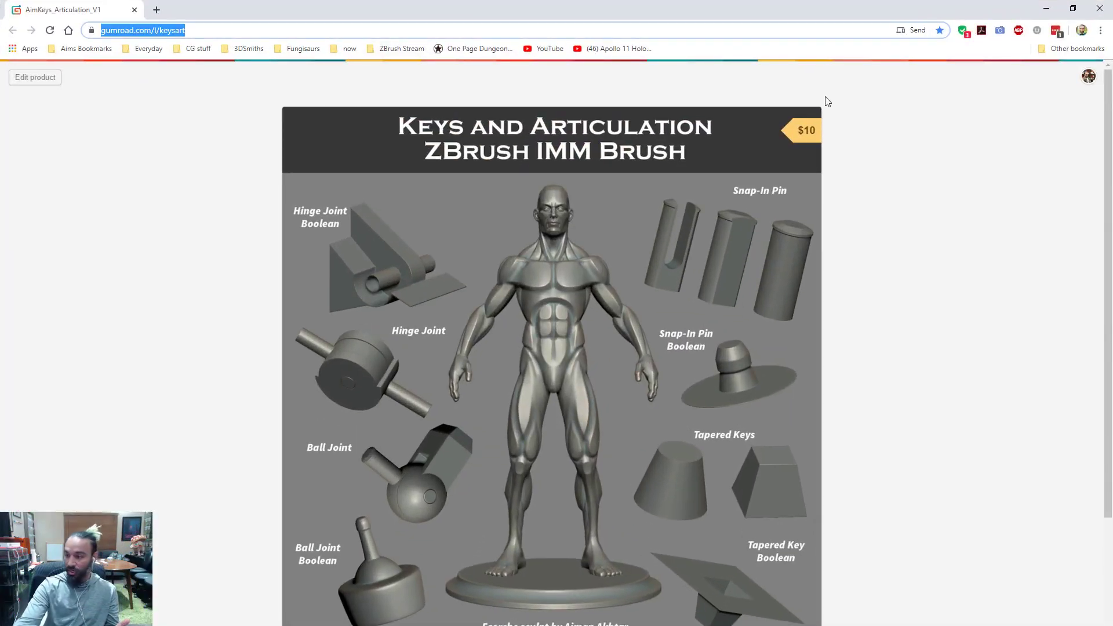
{"action": "left_click", "coordinate": [134, 10]}
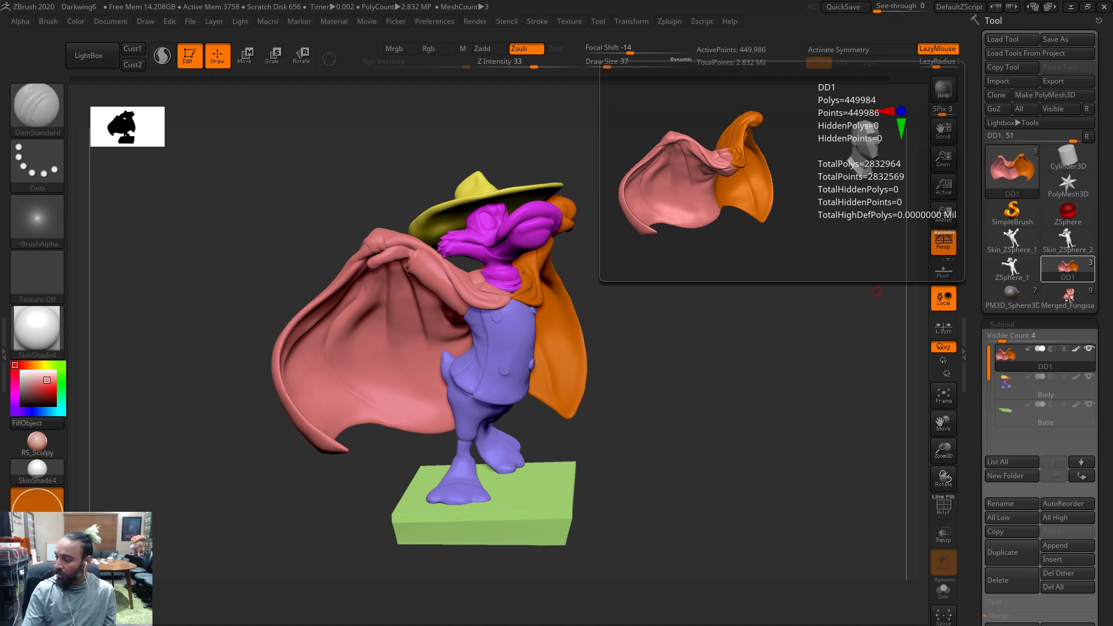
Select the Base subtool and examine how the character's feet meet the base
{"action": "left_click_drag", "start_coordinate": [745, 372], "coordinate": [506, 514]}
{"action": "left_click", "coordinate": [506, 511], "text": "alt"}
{"action": "left_click_drag", "start_coordinate": [656, 506], "coordinate": [330, 496]}
{"action": "left_click_drag", "start_coordinate": [537, 469], "coordinate": [534, 464]}
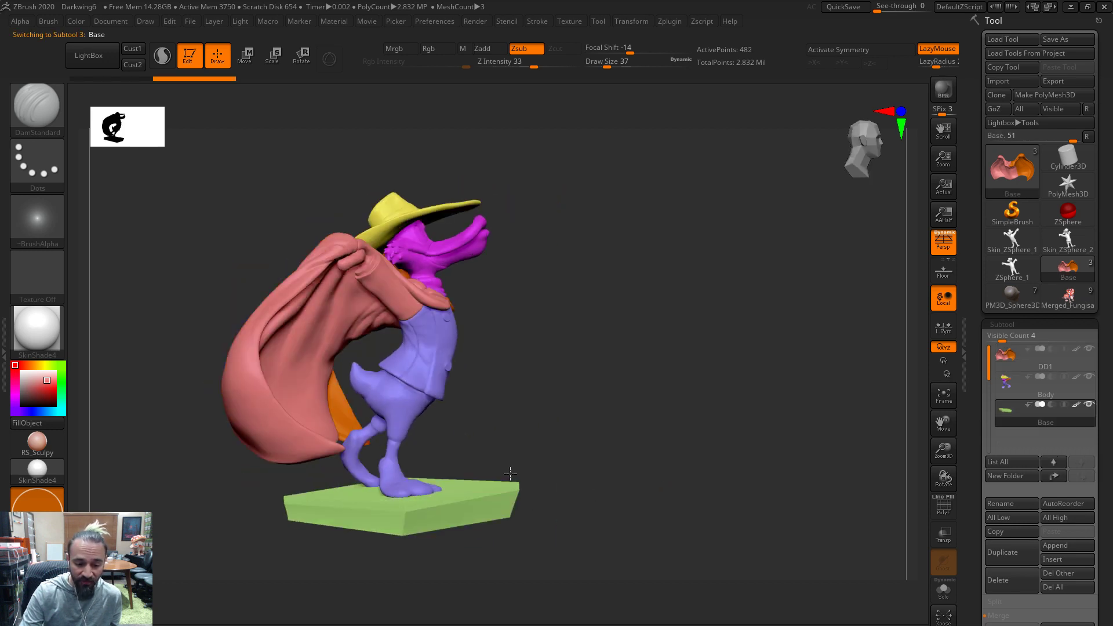
{"action": "left_click_drag", "start_coordinate": [546, 527], "coordinate": [569, 424]}
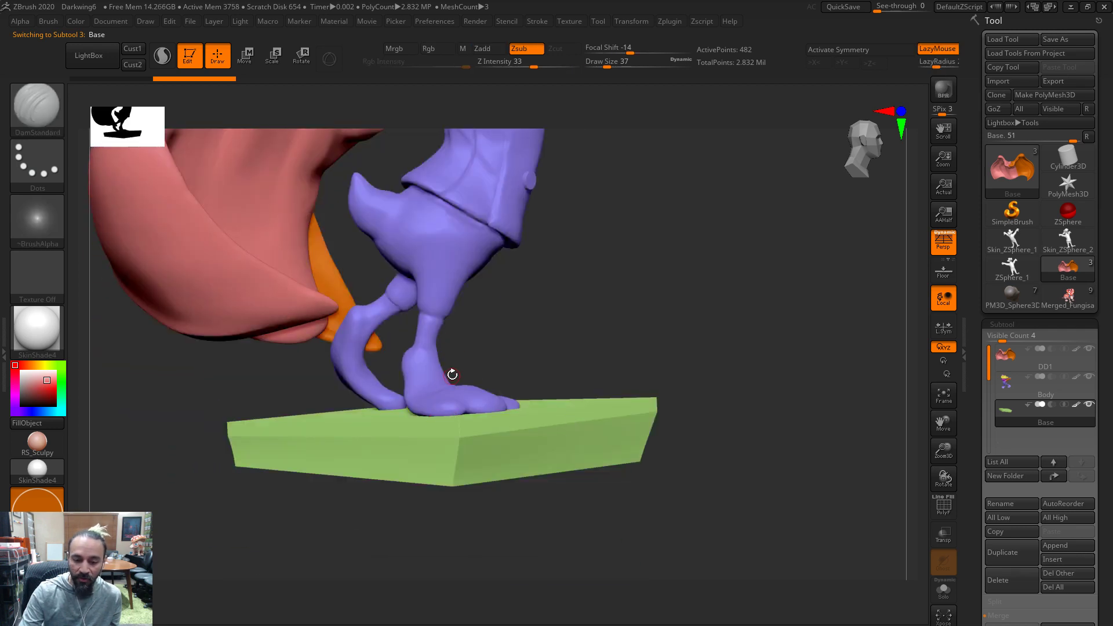
{"action": "mouse_move", "coordinate": [549, 318]}
{"action": "left_mouse_down"}
{"action": "mouse_move", "coordinate": [574, 327]}
{"action": "mouse_move", "coordinate": [546, 319]}
{"action": "left_mouse_up"}
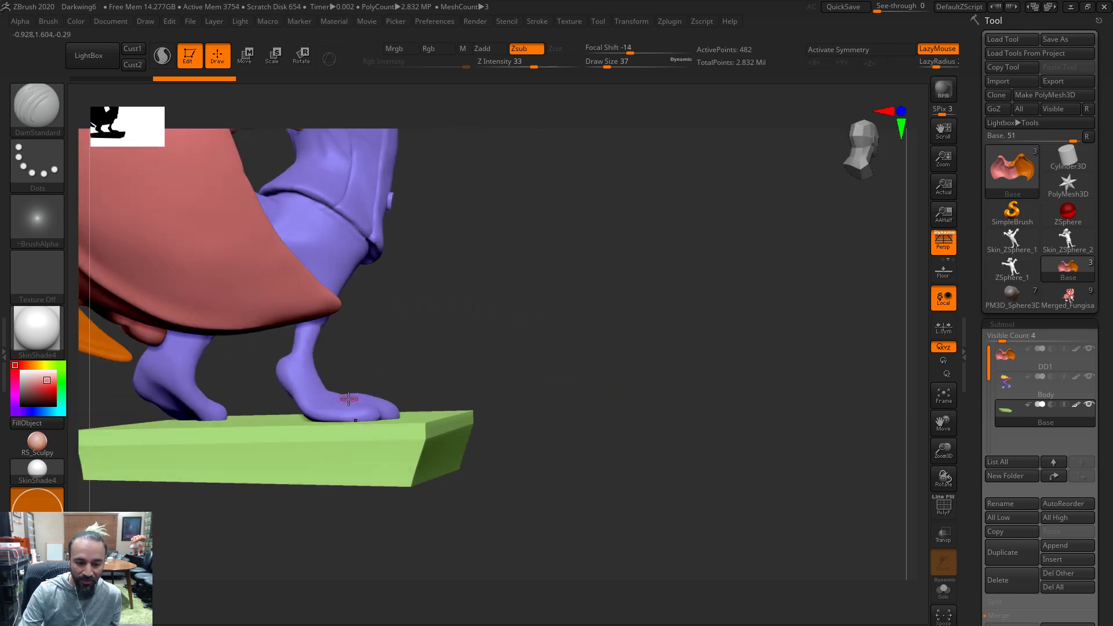
{"action": "left_click_drag", "start_coordinate": [474, 346], "coordinate": [448, 467]}
Select the Body subtool and adjust the forward foot against the base using the Move brush at draw sizes 140 and 268
{"action": "left_click", "coordinate": [448, 466], "text": "alt"}
{"action": "mouse_move", "coordinate": [591, 412]}
{"action": "left_mouse_down"}
{"action": "mouse_move", "coordinate": [596, 301]}
{"action": "mouse_move", "coordinate": [530, 425]}
{"action": "mouse_move", "coordinate": [522, 392]}
{"action": "left_mouse_up"}
{"action": "key", "text": "b"}
{"action": "key", "text": "m"}
{"action": "key", "text": "v"}
{"action": "key", "text": "s"}
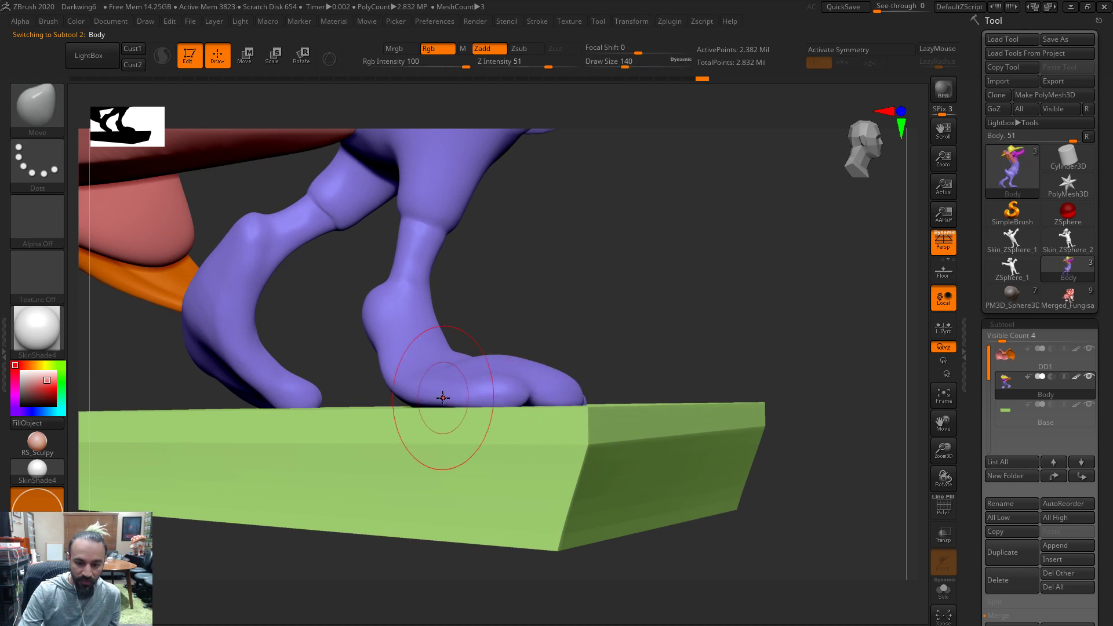
{"action": "mouse_move", "coordinate": [640, 320]}
{"action": "left_mouse_down"}
{"action": "mouse_move", "coordinate": [385, 377]}
{"action": "mouse_move", "coordinate": [375, 391]}
{"action": "left_mouse_up"}
{"action": "mouse_move", "coordinate": [629, 306]}
{"action": "left_mouse_down"}
{"action": "mouse_move", "coordinate": [623, 390]}
{"action": "mouse_move", "coordinate": [249, 391]}
{"action": "left_mouse_up"}
{"action": "key", "text": "]"}
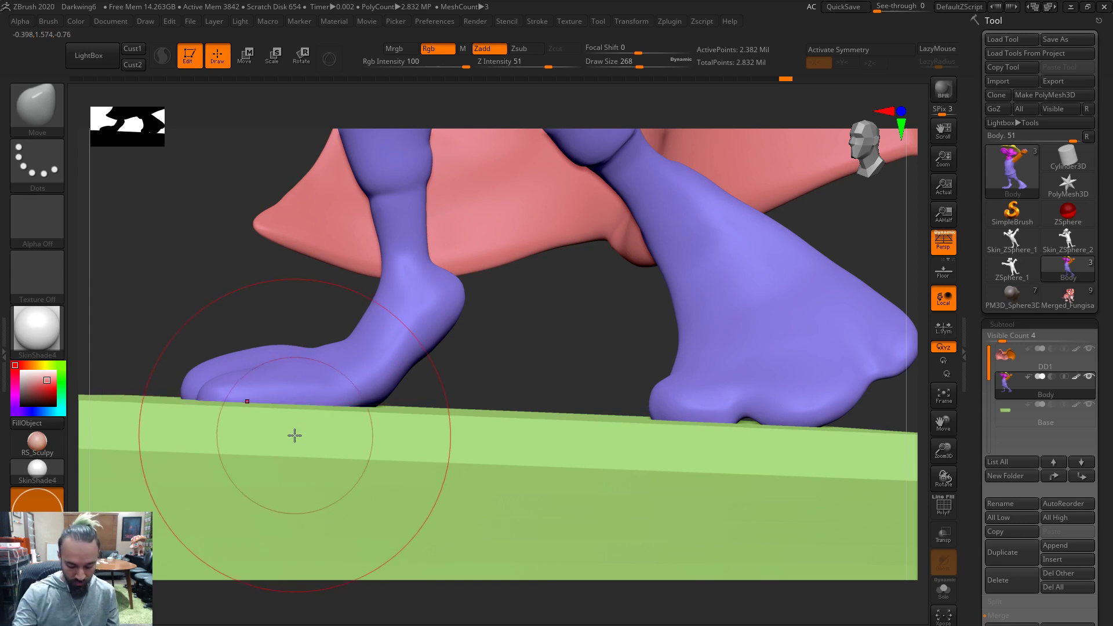
Refine the sole and toes of the forward foot along the base and smooth the reshaped area
{"action": "key", "text": "ctrl"}
{"action": "key", "text": "s"}
{"action": "left_click_drag", "start_coordinate": [347, 399], "coordinate": [244, 392]}
{"action": "left_click_drag", "start_coordinate": [517, 350], "coordinate": [293, 425]}
{"action": "left_click_drag", "start_coordinate": [852, 429], "coordinate": [1006, 446], "text": "alt"}
{"action": "left_click_drag", "start_coordinate": [427, 430], "coordinate": [378, 430], "text": "shift"}
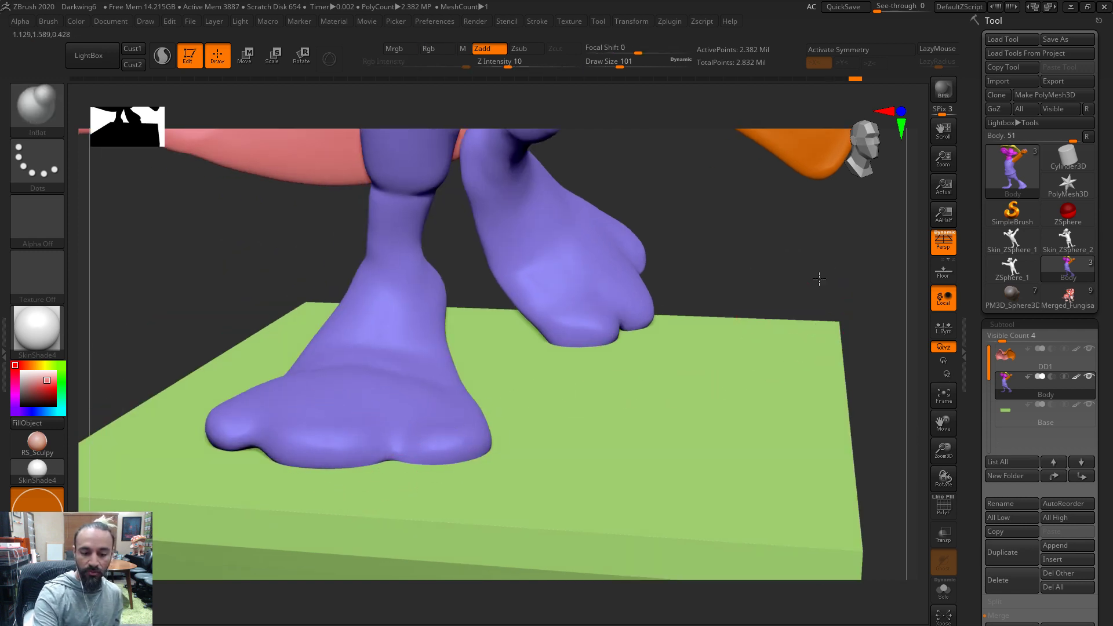
Fill out the forward foot's toes with the Inflat brush at draw size 101 and Z Intensity 10, smoothing the surface between strokes
{"action": "left_click_drag", "start_coordinate": [822, 281], "coordinate": [951, 226]}
{"action": "left_click_drag", "start_coordinate": [308, 464], "coordinate": [267, 464]}
{"action": "left_click_drag", "start_coordinate": [462, 371], "coordinate": [371, 433]}
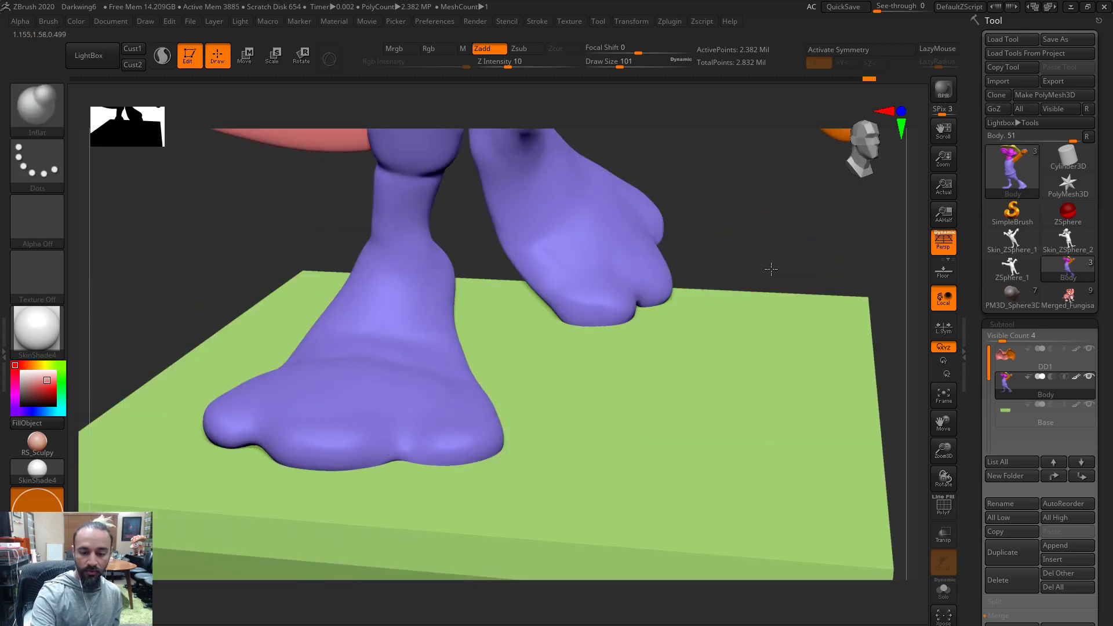
{"action": "left_click_drag", "start_coordinate": [771, 268], "coordinate": [410, 460]}
{"action": "key", "text": "shift"}
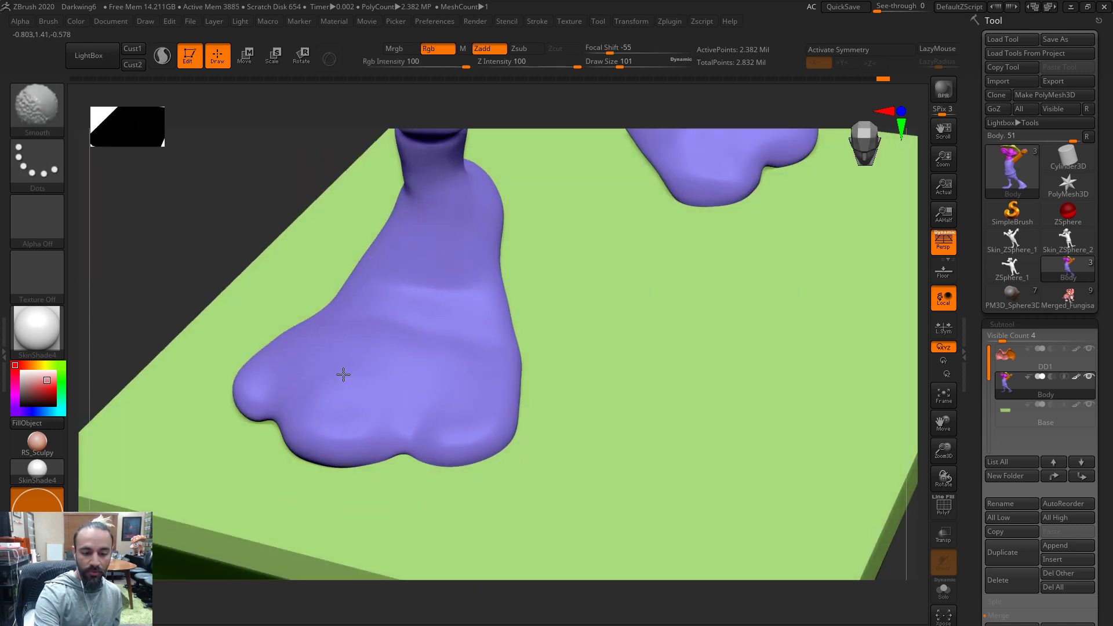
{"action": "key", "text": "shift"}
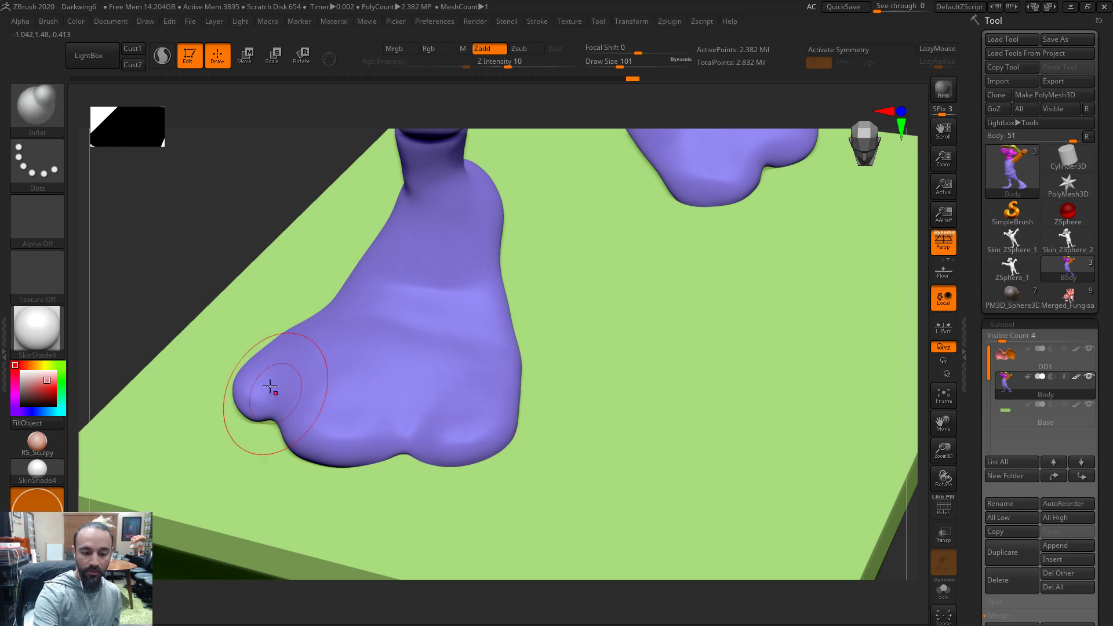
{"action": "left_click_drag", "start_coordinate": [269, 303], "coordinate": [263, 343]}
{"action": "mouse_move", "coordinate": [284, 301]}
{"action": "left_mouse_down", "text": "shift"}
{"action": "mouse_move", "coordinate": [232, 374]}
{"action": "mouse_move", "coordinate": [238, 359]}
{"action": "left_mouse_up", "text": "shift"}
{"action": "left_click_drag", "start_coordinate": [285, 289], "coordinate": [271, 305]}
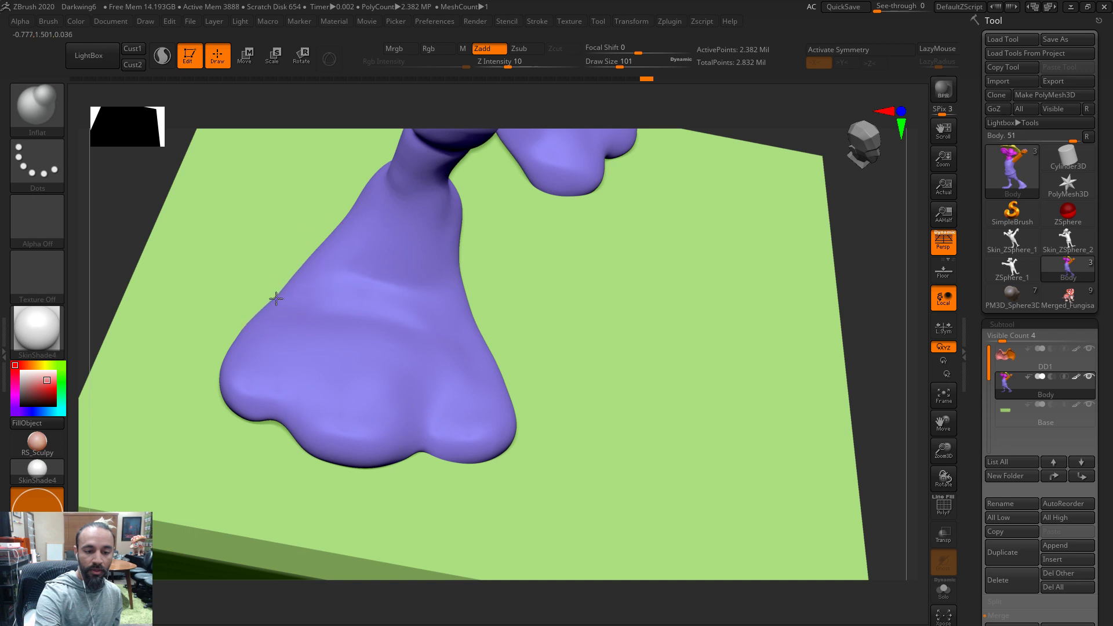
{"action": "key", "text": "shift"}
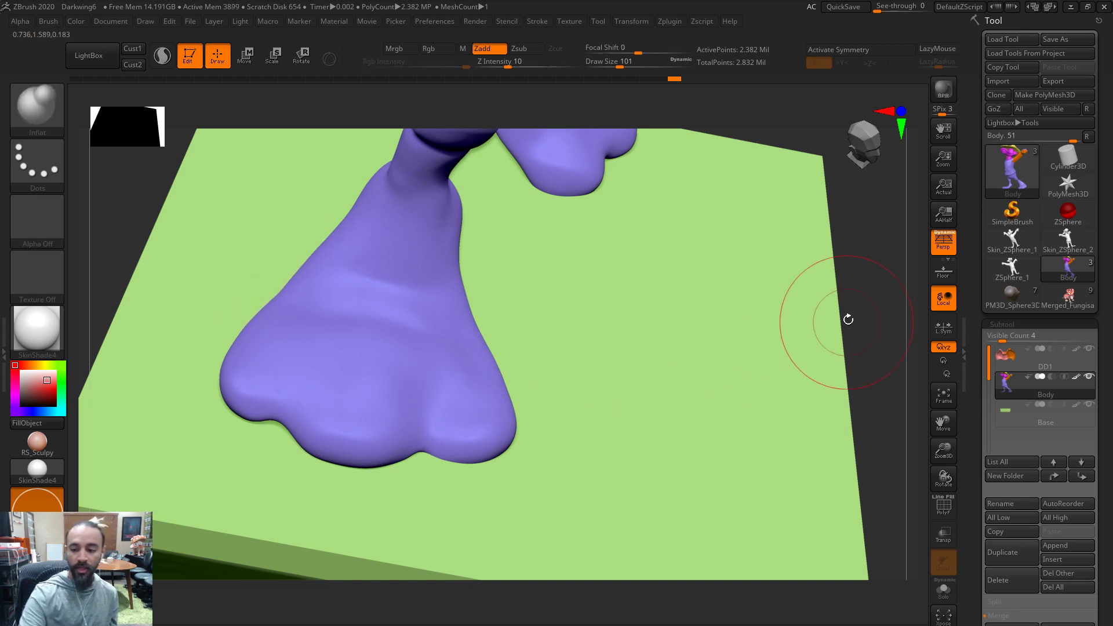
Carve creases across the forward foot's instep with the DamStandard brush at draw size 41, and soften them by smoothing at draw size 68
{"action": "left_click", "coordinate": [654, 622]}
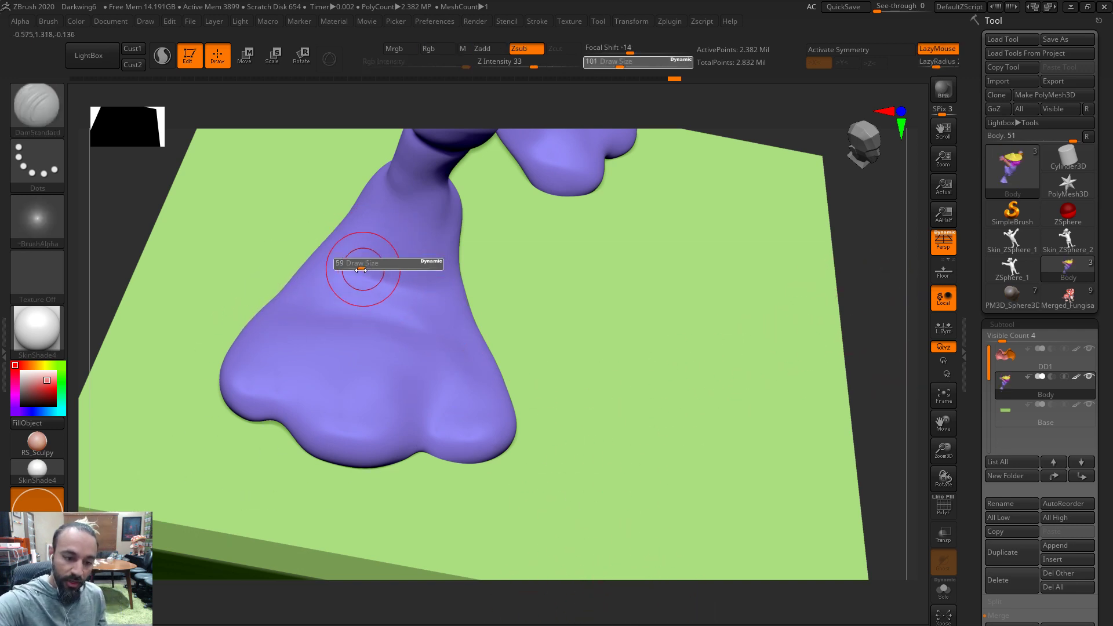
{"action": "left_click_drag", "start_coordinate": [336, 261], "coordinate": [455, 281]}
{"action": "key", "text": "ctrl"}
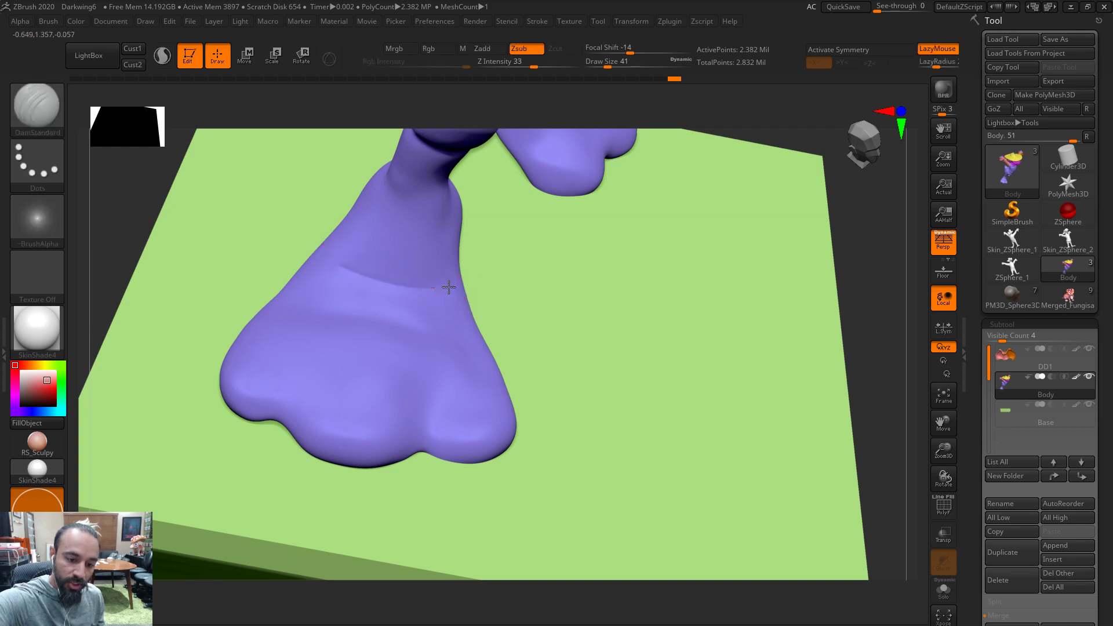
{"action": "mouse_move", "coordinate": [837, 268]}
{"action": "left_mouse_down"}
{"action": "mouse_move", "coordinate": [357, 304]}
{"action": "mouse_move", "coordinate": [446, 355]}
{"action": "left_mouse_up"}
{"action": "key", "text": "bracketright"}
{"action": "key", "text": "bracketright"}
{"action": "key", "text": "bracketright"}
{"action": "mouse_move", "coordinate": [413, 347]}
{"action": "left_mouse_down", "text": "shift"}
{"action": "mouse_move", "coordinate": [369, 296]}
{"action": "mouse_move", "coordinate": [350, 294]}
{"action": "mouse_move", "coordinate": [395, 327]}
{"action": "left_mouse_up", "text": "shift"}
{"action": "left_click_drag", "start_coordinate": [393, 463], "coordinate": [390, 398], "text": "shift"}
Define the grooves between the forward foot's toes and smooth the webbing and instep at draw size 68
{"action": "mouse_move", "coordinate": [886, 501]}
{"action": "left_mouse_down"}
{"action": "mouse_move", "coordinate": [890, 488]}
{"action": "mouse_move", "coordinate": [812, 476]}
{"action": "left_mouse_up"}
{"action": "left_click_drag", "start_coordinate": [256, 356], "coordinate": [232, 469]}
{"action": "key", "text": "shift"}
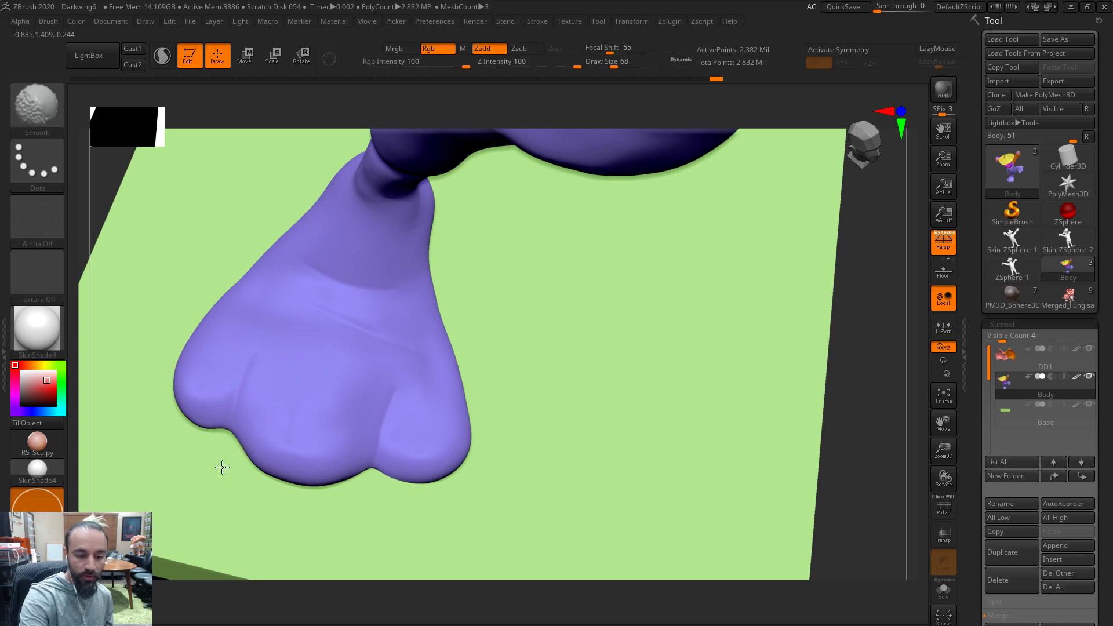
{"action": "left_click_drag", "start_coordinate": [244, 380], "coordinate": [234, 426], "text": "shift"}
{"action": "left_click_drag", "start_coordinate": [389, 388], "coordinate": [391, 470], "text": "shift"}
{"action": "left_click_drag", "start_coordinate": [262, 325], "coordinate": [236, 405], "text": "shift"}
{"action": "left_click_drag", "start_coordinate": [403, 364], "coordinate": [399, 379], "text": "shift"}
{"action": "left_click_drag", "start_coordinate": [265, 468], "coordinate": [406, 420], "text": "shift"}
{"action": "mouse_move", "coordinate": [388, 257]}
{"action": "left_mouse_down", "text": "shift"}
{"action": "mouse_move", "coordinate": [298, 263]}
{"action": "mouse_move", "coordinate": [356, 313]}
{"action": "left_mouse_up", "text": "shift"}
Reshape the forward foot's toes in side profile with the Move brush at draw size 74 and smooth the top of the foot
{"action": "mouse_move", "coordinate": [869, 348]}
{"action": "left_mouse_down"}
{"action": "mouse_move", "coordinate": [745, 385]}
{"action": "mouse_move", "coordinate": [525, 264]}
{"action": "mouse_move", "coordinate": [416, 296]}
{"action": "left_mouse_up"}
{"action": "key", "text": "b"}
{"action": "key", "text": "m"}
{"action": "key", "text": "v"}
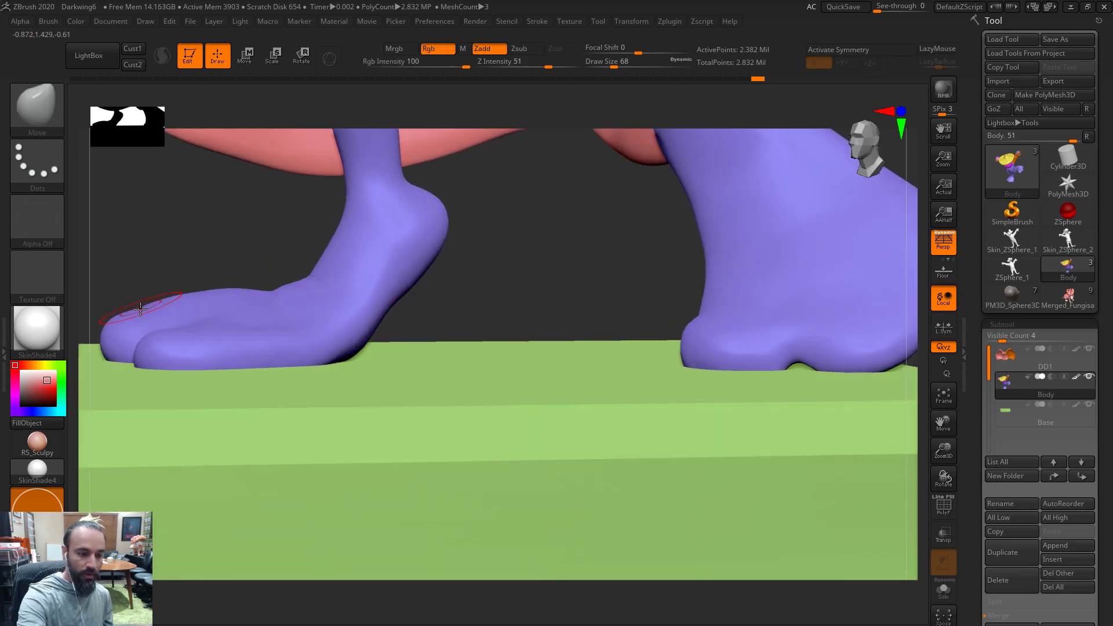
{"action": "key", "text": "s"}
{"action": "left_click_drag", "start_coordinate": [139, 303], "coordinate": [145, 300]}
{"action": "mouse_move", "coordinate": [225, 246]}
{"action": "left_mouse_down", "text": "alt"}
{"action": "mouse_move", "coordinate": [276, 236]}
{"action": "mouse_move", "coordinate": [354, 244]}
{"action": "left_mouse_up", "text": "alt"}
{"action": "left_click_drag", "start_coordinate": [305, 300], "coordinate": [285, 304], "text": "shift"}
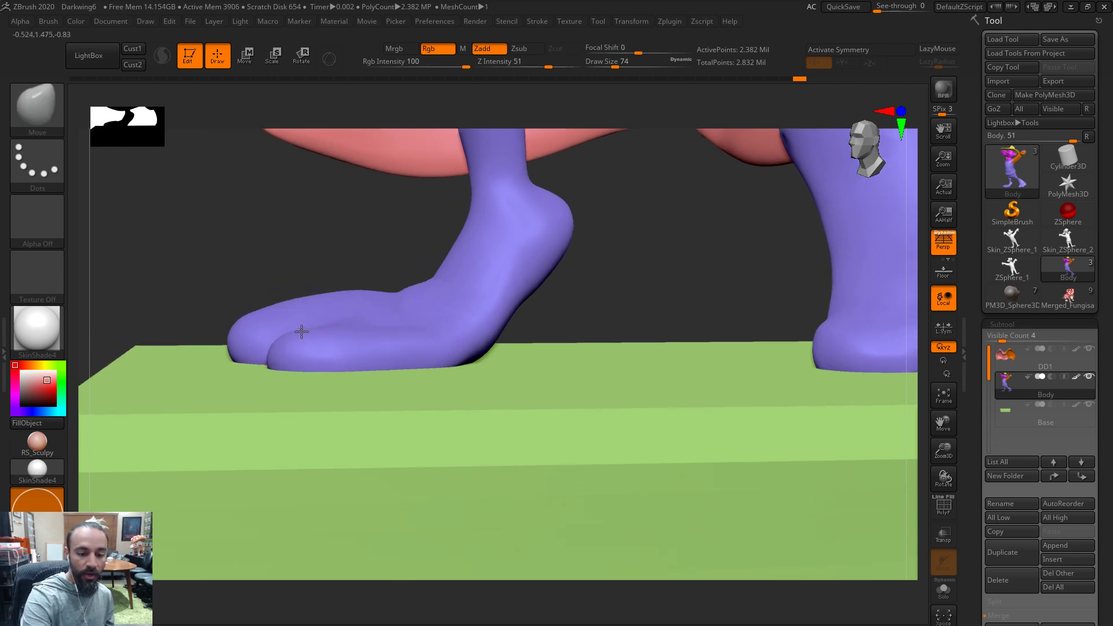
{"action": "key", "text": "shift"}
Refine the forward foot's toe tip, outer side and heel by moving and smoothing at draw size 74
{"action": "mouse_move", "coordinate": [477, 255]}
{"action": "left_mouse_down"}
{"action": "mouse_move", "coordinate": [522, 266]}
{"action": "mouse_move", "coordinate": [357, 275]}
{"action": "mouse_move", "coordinate": [314, 302]}
{"action": "left_mouse_up"}
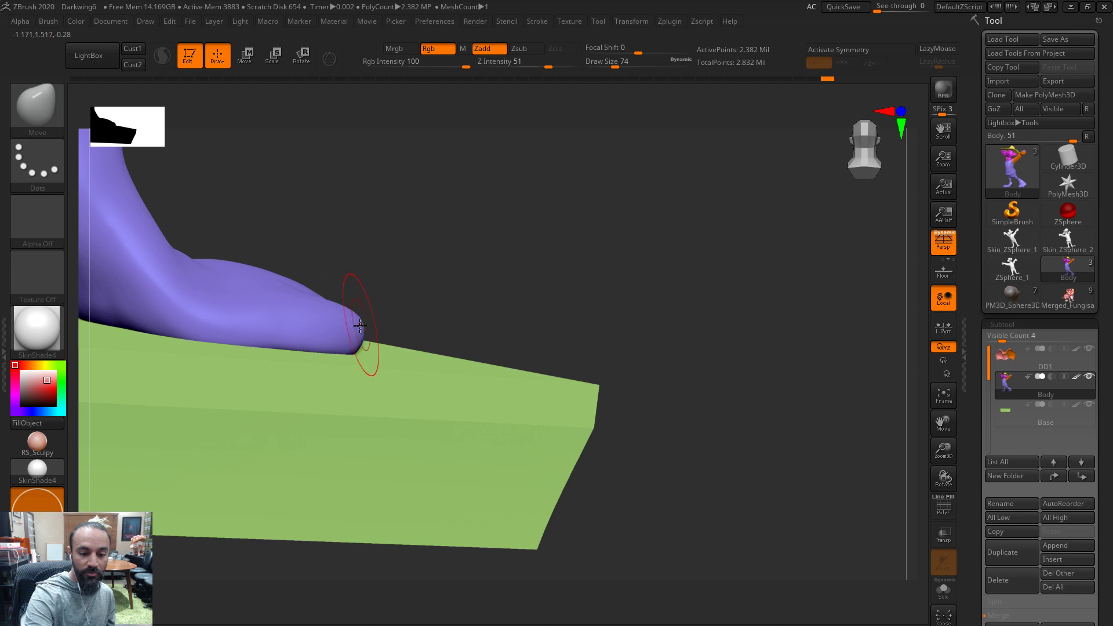
{"action": "mouse_move", "coordinate": [472, 249]}
{"action": "left_mouse_down"}
{"action": "mouse_move", "coordinate": [651, 268]}
{"action": "mouse_move", "coordinate": [512, 395]}
{"action": "left_mouse_up"}
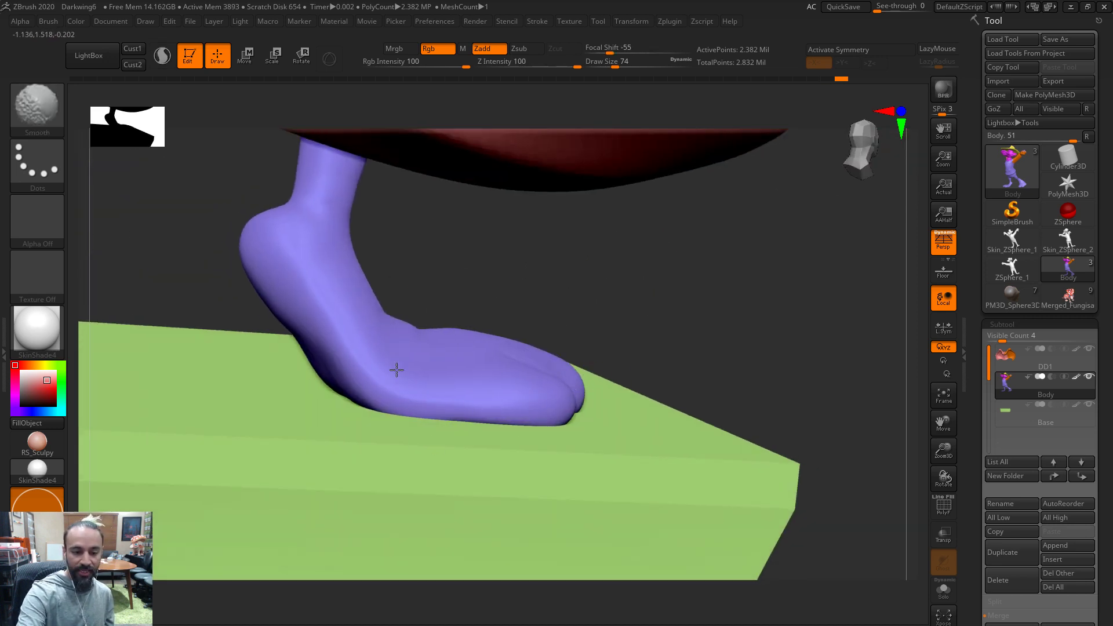
{"action": "left_click_drag", "start_coordinate": [743, 331], "coordinate": [502, 485]}
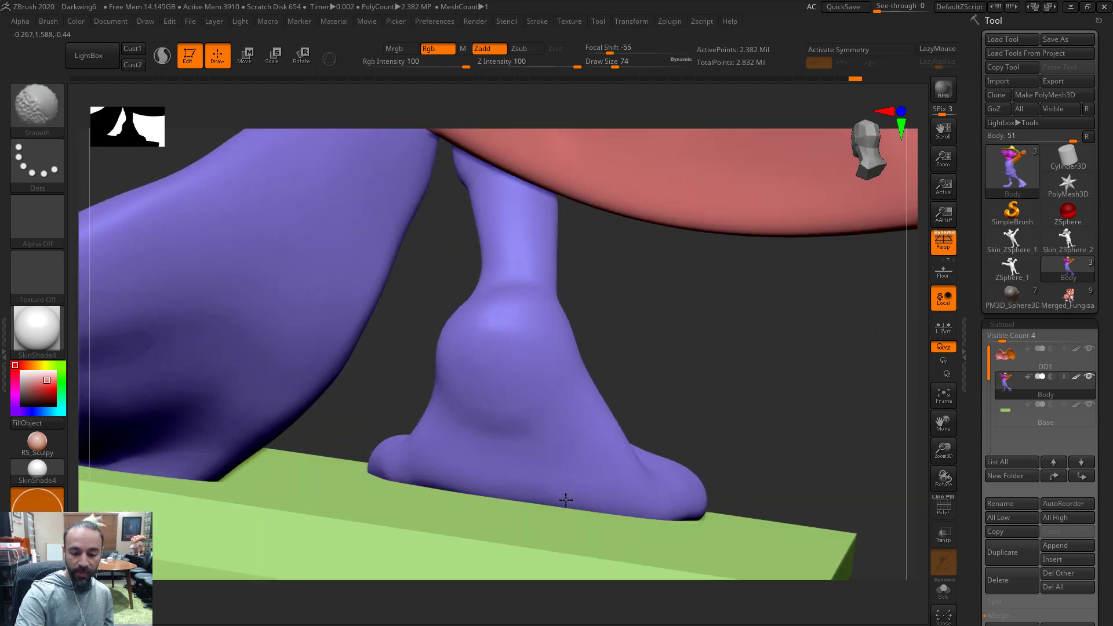
{"action": "left_click_drag", "start_coordinate": [683, 435], "coordinate": [512, 517]}
Reshape the back foot's toes and underside where they rest on the base, using the Move brush at draw sizes 101 and 149
{"action": "left_click_drag", "start_coordinate": [223, 462], "coordinate": [524, 430], "text": "alt"}
{"action": "left_click_drag", "start_coordinate": [491, 349], "coordinate": [526, 315], "text": "alt"}
{"action": "key", "text": "s"}
{"action": "left_click_drag", "start_coordinate": [534, 446], "coordinate": [538, 445]}
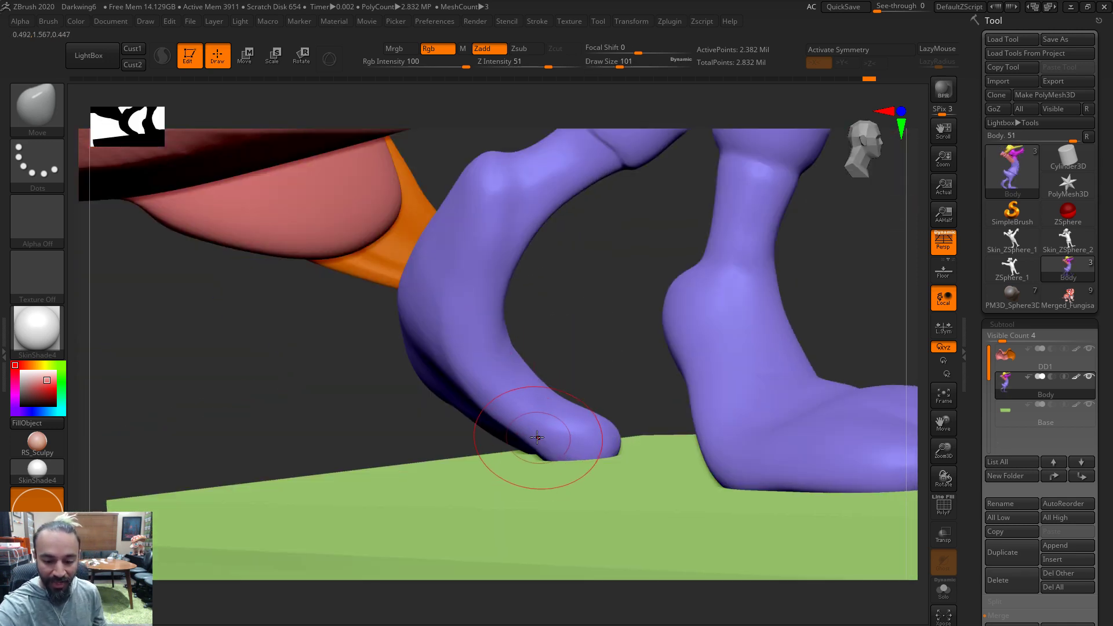
{"action": "key", "text": "s"}
{"action": "mouse_move", "coordinate": [608, 451]}
{"action": "left_mouse_down"}
{"action": "mouse_move", "coordinate": [626, 451]}
{"action": "mouse_move", "coordinate": [614, 447]}
{"action": "left_mouse_up"}
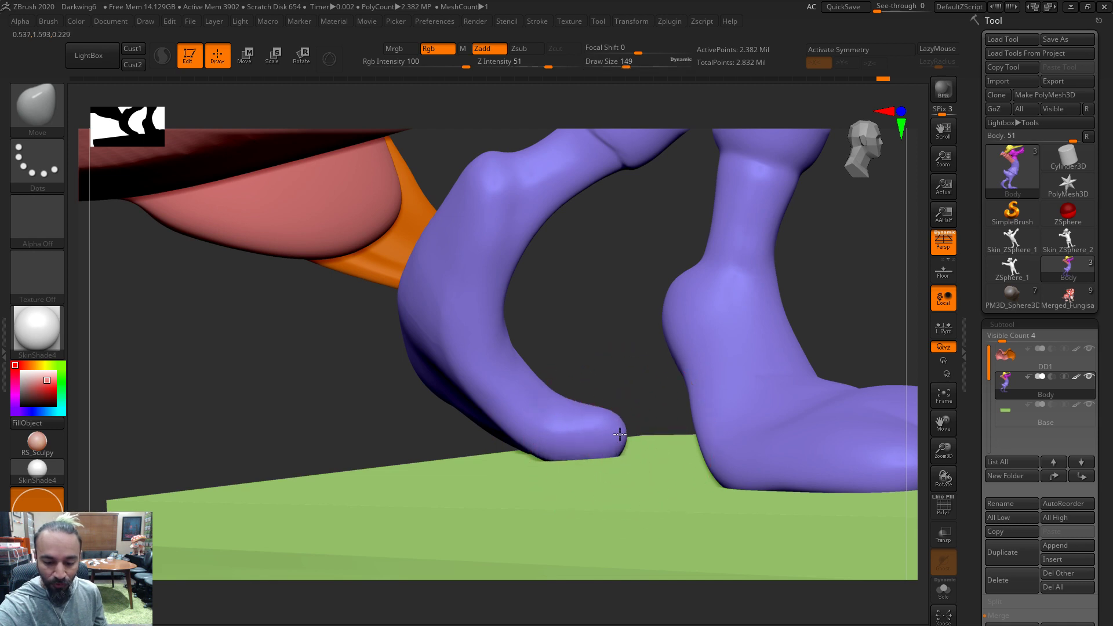
{"action": "left_click_drag", "start_coordinate": [513, 441], "coordinate": [513, 442]}
{"action": "left_click_drag", "start_coordinate": [614, 345], "coordinate": [590, 367]}
{"action": "mouse_move", "coordinate": [566, 439]}
{"action": "left_mouse_down"}
{"action": "mouse_move", "coordinate": [564, 455]}
{"action": "mouse_move", "coordinate": [492, 448]}
{"action": "mouse_move", "coordinate": [488, 436]}
{"action": "mouse_move", "coordinate": [516, 408]}
{"action": "left_mouse_up"}
Adjust the back foot's outer toe and sole from the opposite side with the Move brush at draw sizes 197 and 116
{"action": "key", "text": "s"}
{"action": "left_click_drag", "start_coordinate": [703, 341], "coordinate": [638, 366]}
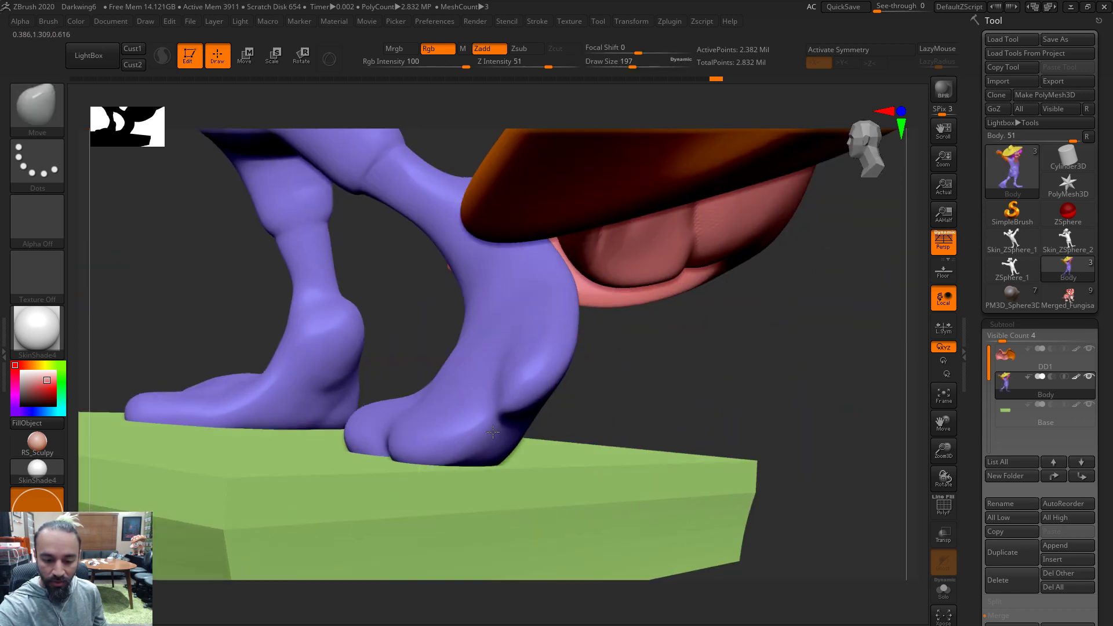
{"action": "key", "text": "s"}
{"action": "left_click_drag", "start_coordinate": [441, 444], "coordinate": [407, 449]}
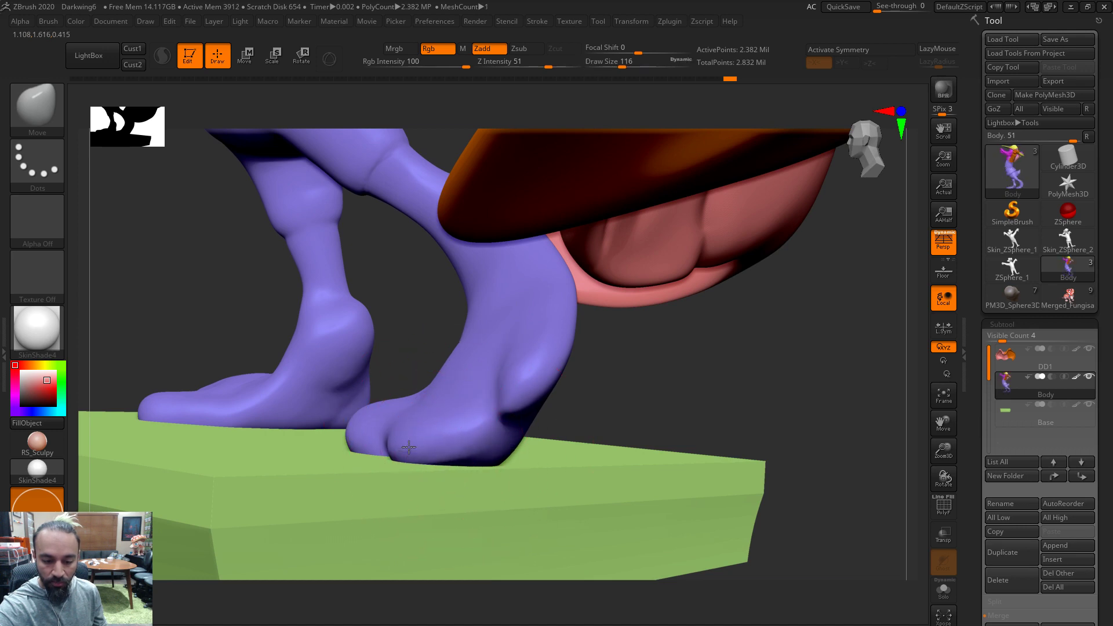
{"action": "key", "text": "s"}
{"action": "mouse_move", "coordinate": [511, 382]}
{"action": "left_mouse_down"}
{"action": "mouse_move", "coordinate": [512, 364]}
{"action": "mouse_move", "coordinate": [700, 346]}
{"action": "mouse_move", "coordinate": [507, 390]}
{"action": "mouse_move", "coordinate": [435, 420]}
{"action": "left_mouse_up"}
{"action": "mouse_move", "coordinate": [609, 433]}
{"action": "left_mouse_down"}
{"action": "mouse_move", "coordinate": [611, 385]}
{"action": "mouse_move", "coordinate": [448, 450]}
{"action": "left_mouse_up"}
Smooth the top of the back foot at draw size 167 and adjust the front edge of its toes
{"action": "key", "text": "bracketright"}
{"action": "key", "text": "s"}
{"action": "mouse_move", "coordinate": [446, 450]}
{"action": "left_mouse_down", "text": "shift"}
{"action": "mouse_move", "coordinate": [419, 451]}
{"action": "mouse_move", "coordinate": [430, 437]}
{"action": "mouse_move", "coordinate": [348, 462]}
{"action": "mouse_move", "coordinate": [310, 430]}
{"action": "left_mouse_up", "text": "shift"}
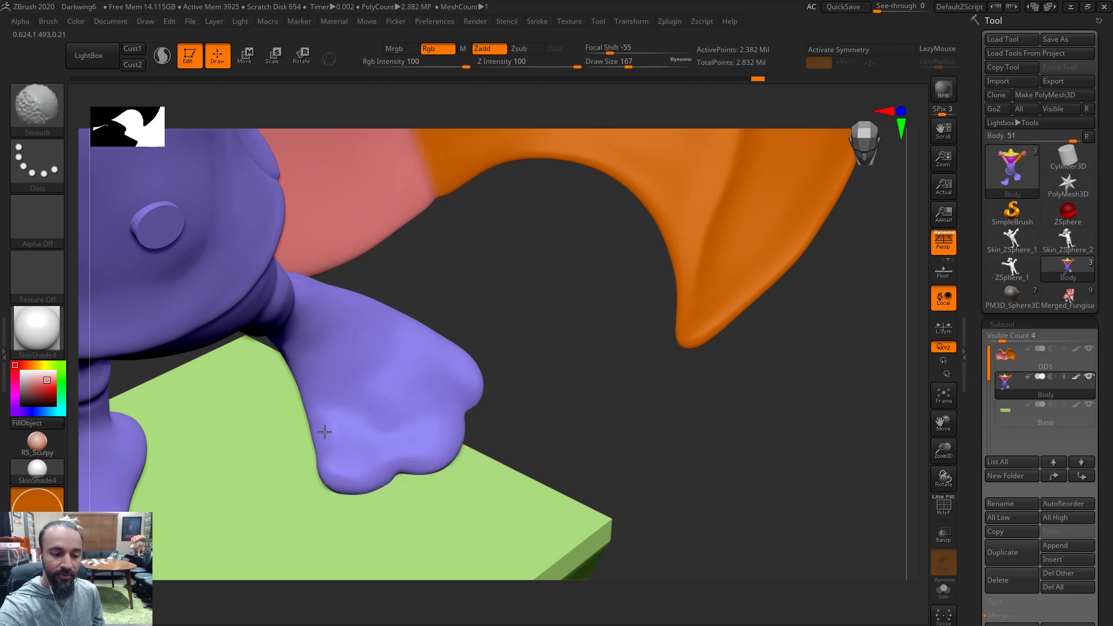
{"action": "mouse_move", "coordinate": [529, 347]}
{"action": "left_mouse_down"}
{"action": "mouse_move", "coordinate": [509, 348]}
{"action": "mouse_move", "coordinate": [459, 447]}
{"action": "left_mouse_up"}
{"action": "key", "text": "s"}
{"action": "left_click_drag", "start_coordinate": [385, 487], "coordinate": [391, 489]}
Adjust the back foot's toe in side profile and smooth the back of the foot at draw size 108
{"action": "mouse_move", "coordinate": [496, 418]}
{"action": "left_mouse_down"}
{"action": "mouse_move", "coordinate": [480, 428]}
{"action": "mouse_move", "coordinate": [425, 415]}
{"action": "mouse_move", "coordinate": [615, 252]}
{"action": "left_mouse_up"}
{"action": "key", "text": "s"}
{"action": "left_click_drag", "start_coordinate": [489, 449], "coordinate": [507, 440]}
{"action": "left_click_drag", "start_coordinate": [402, 348], "coordinate": [382, 364], "text": "shift"}
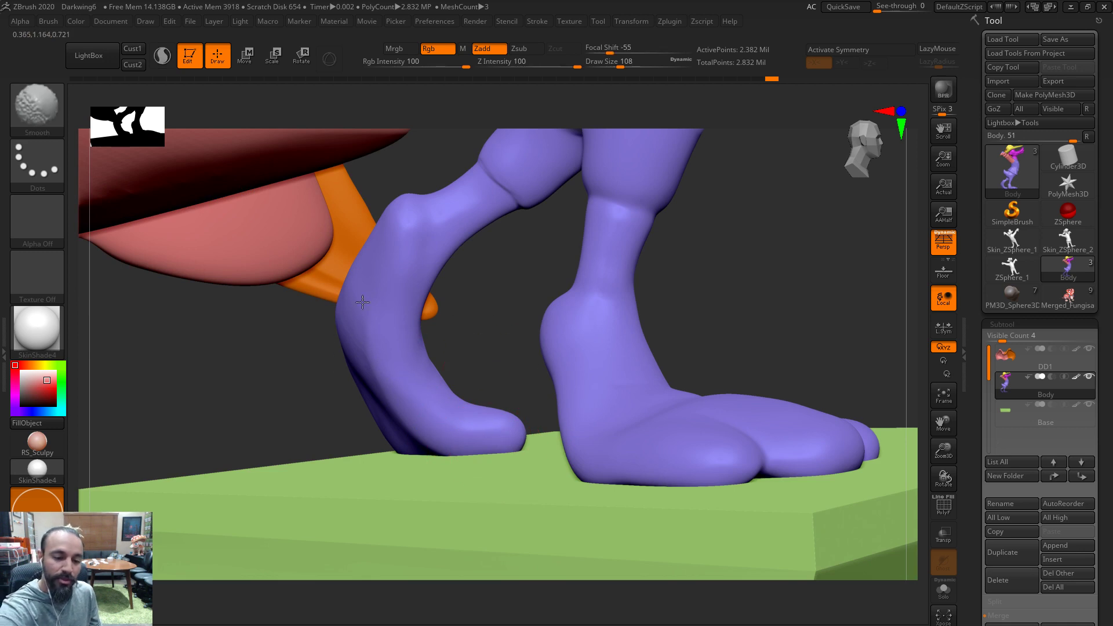
{"action": "right_click_drag", "start_coordinate": [489, 300], "coordinate": [329, 343]}
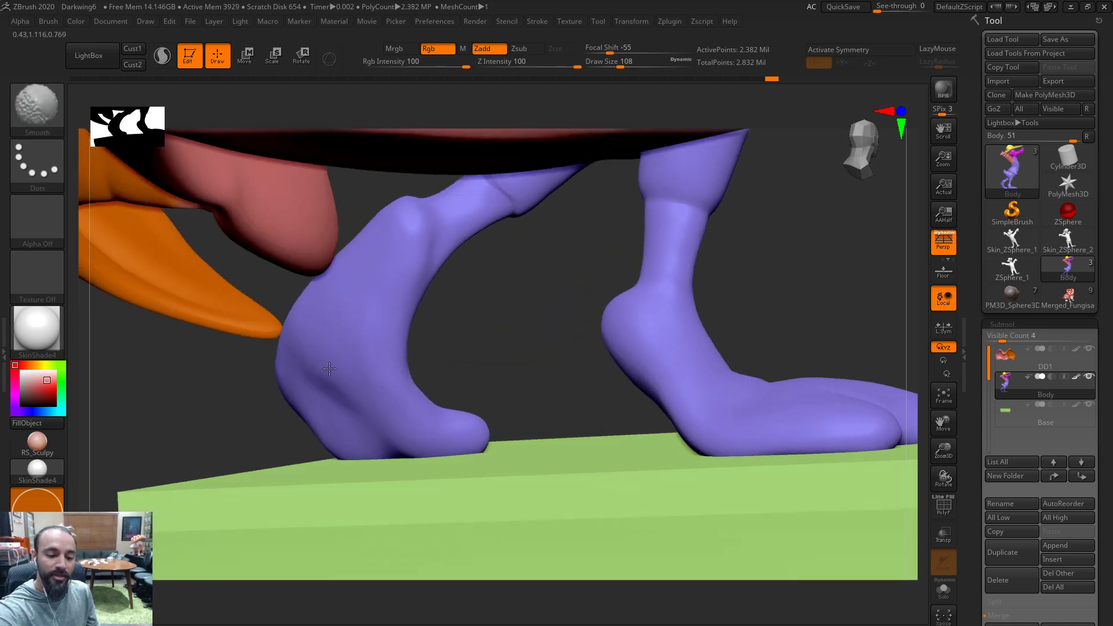
Smooth the back foot's side from behind at draw size 108 and adjust the front of its ankle at 120
{"action": "right_click_drag", "start_coordinate": [490, 293], "coordinate": [404, 369]}
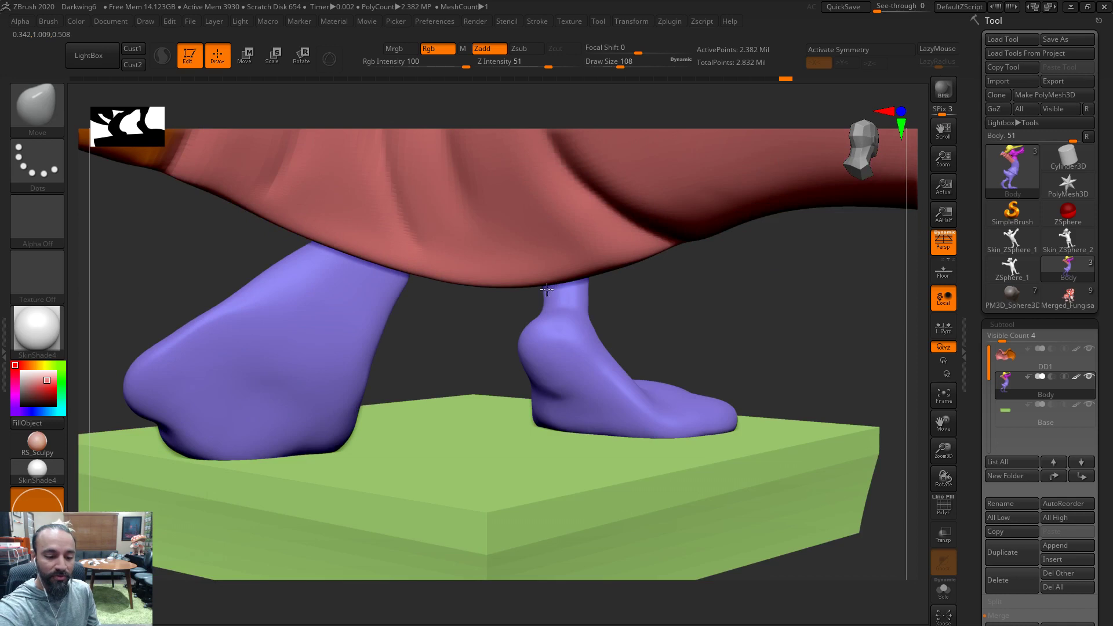
{"action": "left_click_drag", "start_coordinate": [364, 388], "coordinate": [358, 391], "text": "shift"}
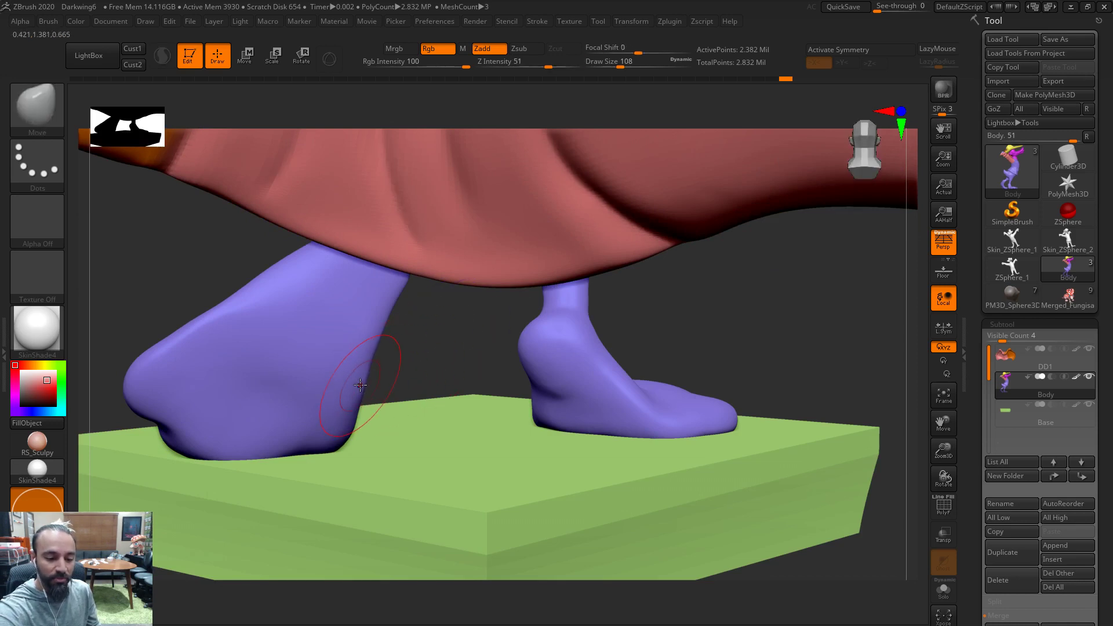
{"action": "mouse_move", "coordinate": [497, 325]}
{"action": "right_mouse_down"}
{"action": "mouse_move", "coordinate": [512, 329]}
{"action": "mouse_move", "coordinate": [498, 348]}
{"action": "mouse_move", "coordinate": [522, 346]}
{"action": "right_mouse_up"}
{"action": "key", "text": "s"}
{"action": "left_click_drag", "start_coordinate": [338, 377], "coordinate": [328, 380]}
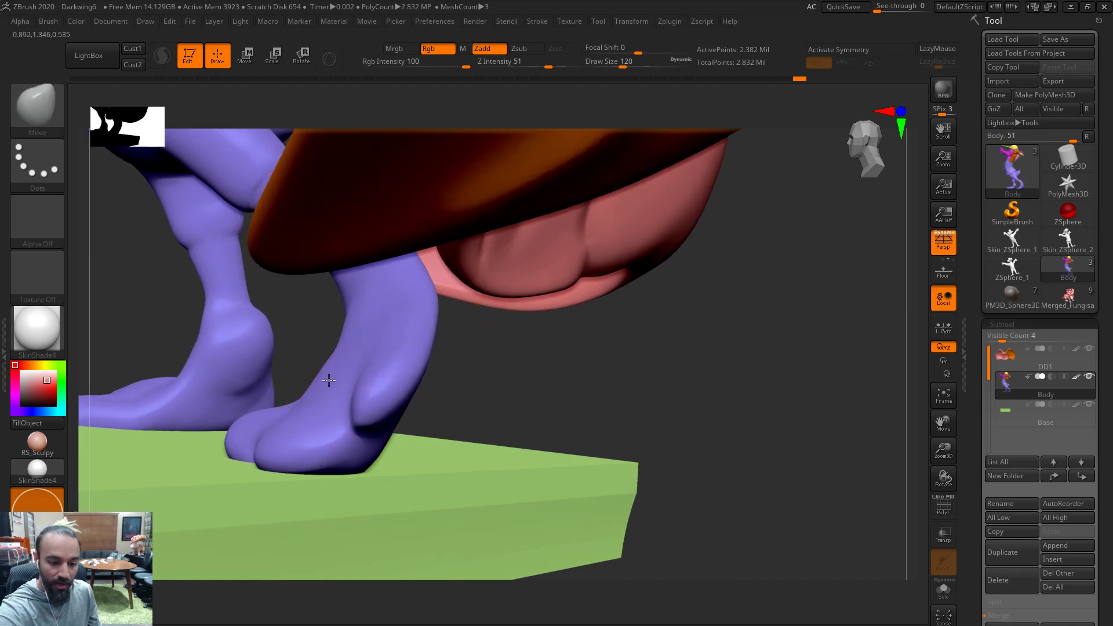
Smooth the back foot's upper surface at draw size 101 and reshape its inner toe with the Move brush
{"action": "key", "text": "s"}
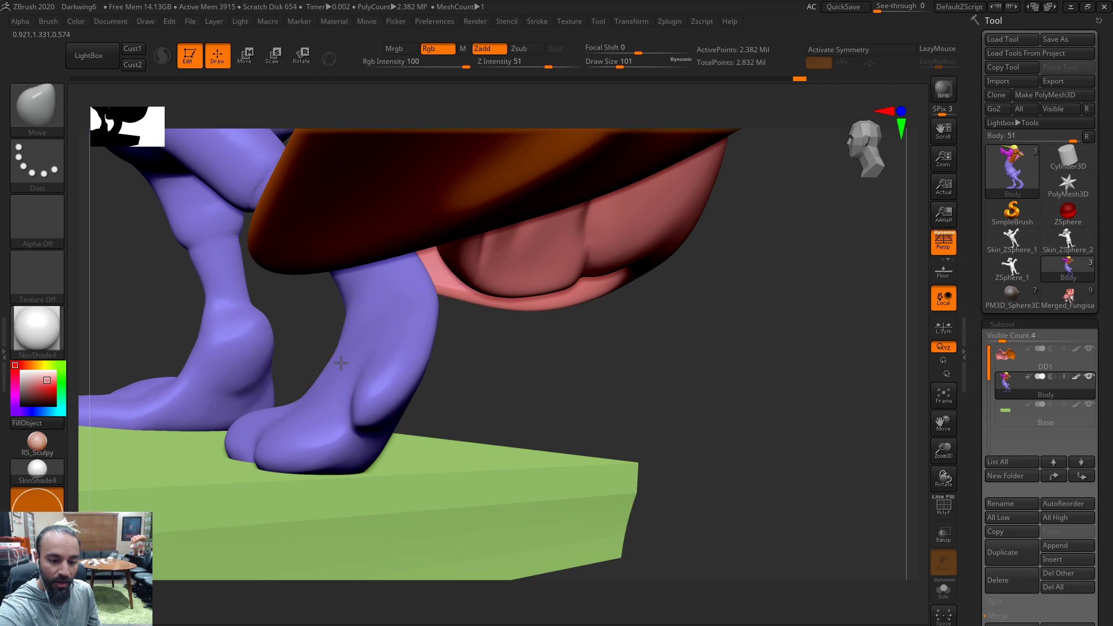
{"action": "key", "text": "shift"}
{"action": "mouse_move", "coordinate": [354, 350]}
{"action": "left_mouse_down", "text": "shift"}
{"action": "mouse_move", "coordinate": [421, 335]}
{"action": "mouse_move", "coordinate": [447, 355]}
{"action": "left_mouse_up", "text": "shift"}
{"action": "left_click_drag", "start_coordinate": [271, 454], "coordinate": [254, 450]}
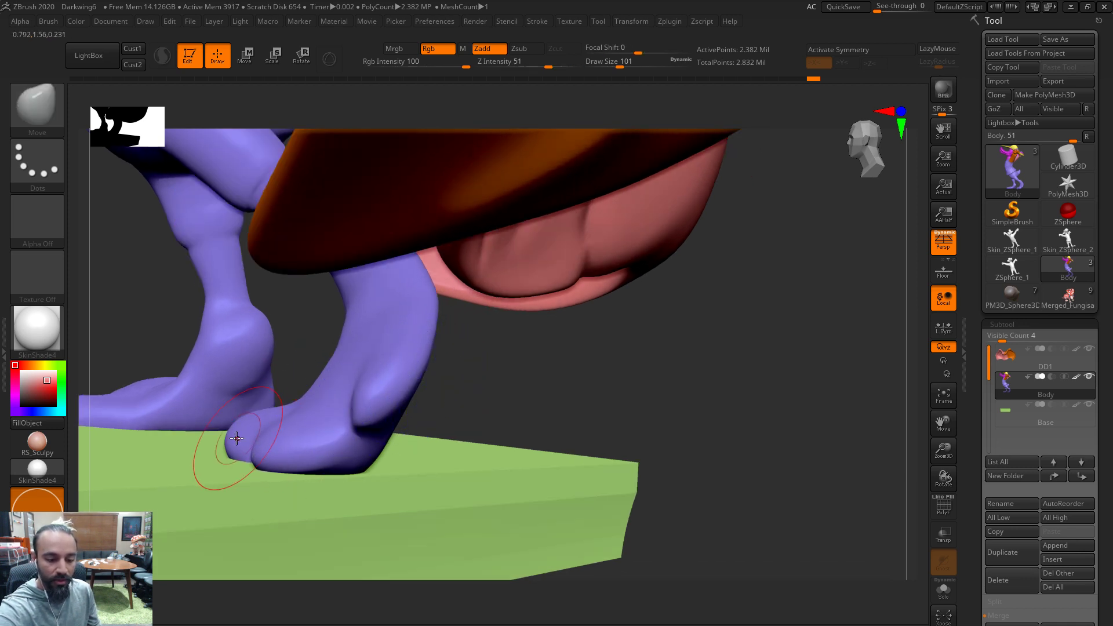
{"action": "mouse_move", "coordinate": [472, 361]}
{"action": "left_mouse_down"}
{"action": "mouse_move", "coordinate": [601, 358]}
{"action": "mouse_move", "coordinate": [547, 347]}
{"action": "mouse_move", "coordinate": [566, 406]}
{"action": "mouse_move", "coordinate": [308, 397]}
{"action": "mouse_move", "coordinate": [287, 385]}
{"action": "mouse_move", "coordinate": [279, 403]}
{"action": "left_mouse_up"}
Refine and smooth the back foot's top and heel surface at draw size 83
{"action": "key", "text": "s"}
{"action": "mouse_move", "coordinate": [360, 316]}
{"action": "left_mouse_down"}
{"action": "mouse_move", "coordinate": [345, 355]}
{"action": "mouse_move", "coordinate": [302, 383]}
{"action": "left_mouse_up"}
{"action": "right_click_drag", "start_coordinate": [273, 385], "coordinate": [278, 399]}
{"action": "mouse_move", "coordinate": [311, 318]}
{"action": "right_mouse_down"}
{"action": "mouse_move", "coordinate": [427, 269]}
{"action": "mouse_move", "coordinate": [345, 307]}
{"action": "right_mouse_up"}
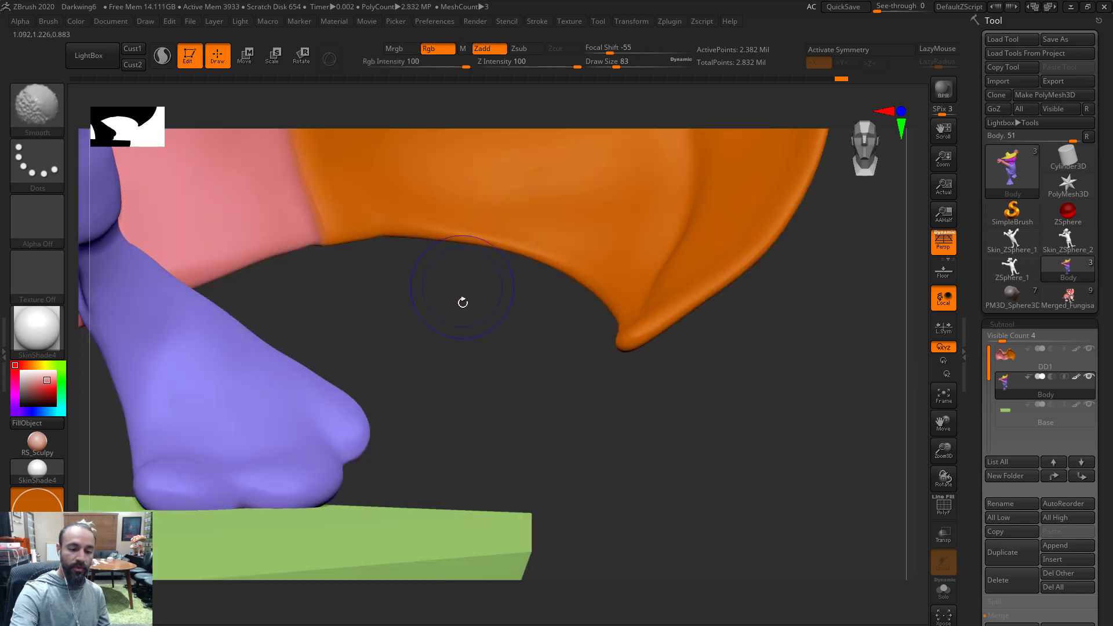
Adjust the back foot's toes from the front with the Move brush at draw size 116 and smooth them
{"action": "right_click_drag", "start_coordinate": [498, 390], "coordinate": [400, 411]}
{"action": "key", "text": "b"}
{"action": "key", "text": "m"}
{"action": "key", "text": "v"}
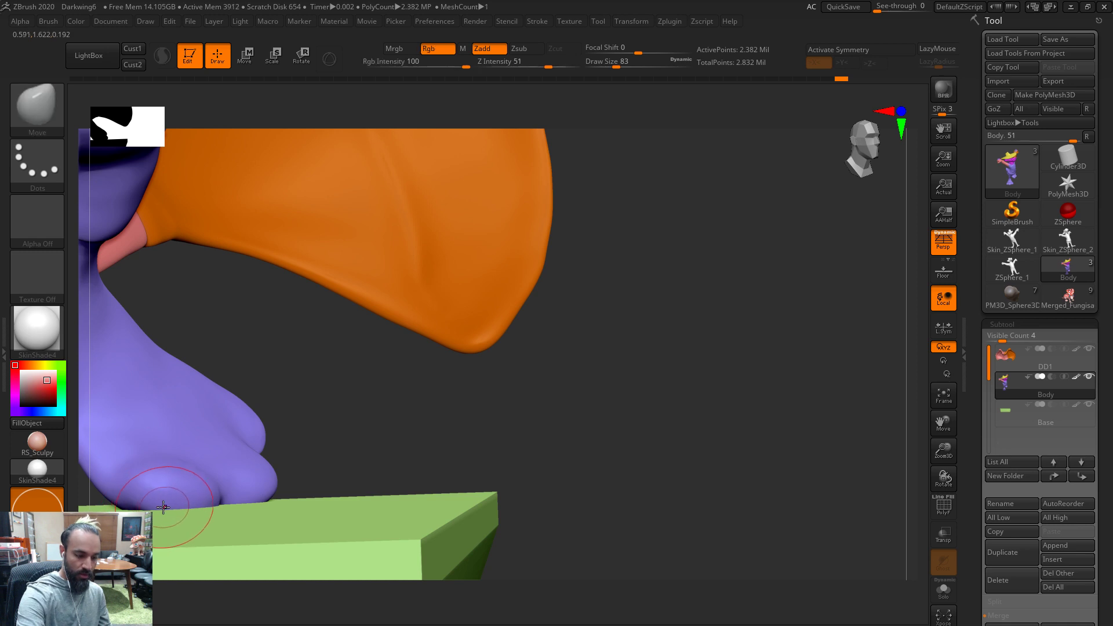
{"action": "key", "text": "bracketright"}
{"action": "key", "text": "bracketright"}
{"action": "key", "text": "bracketright"}
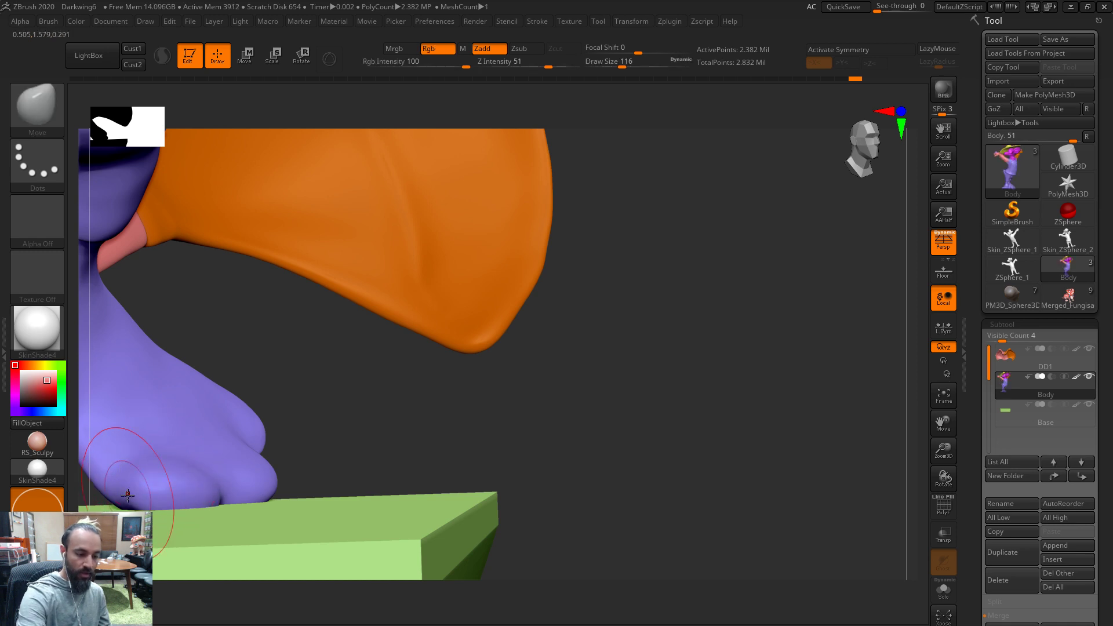
{"action": "left_click_drag", "start_coordinate": [127, 504], "coordinate": [159, 470], "text": "shift"}
Reshape the back foot's sole from the character's other side with the Move brush at draw sizes 217 and 177
{"action": "right_click_drag", "start_coordinate": [415, 385], "coordinate": [217, 362], "text": "ctrl"}
{"action": "right_click_drag", "start_coordinate": [540, 354], "coordinate": [536, 403]}
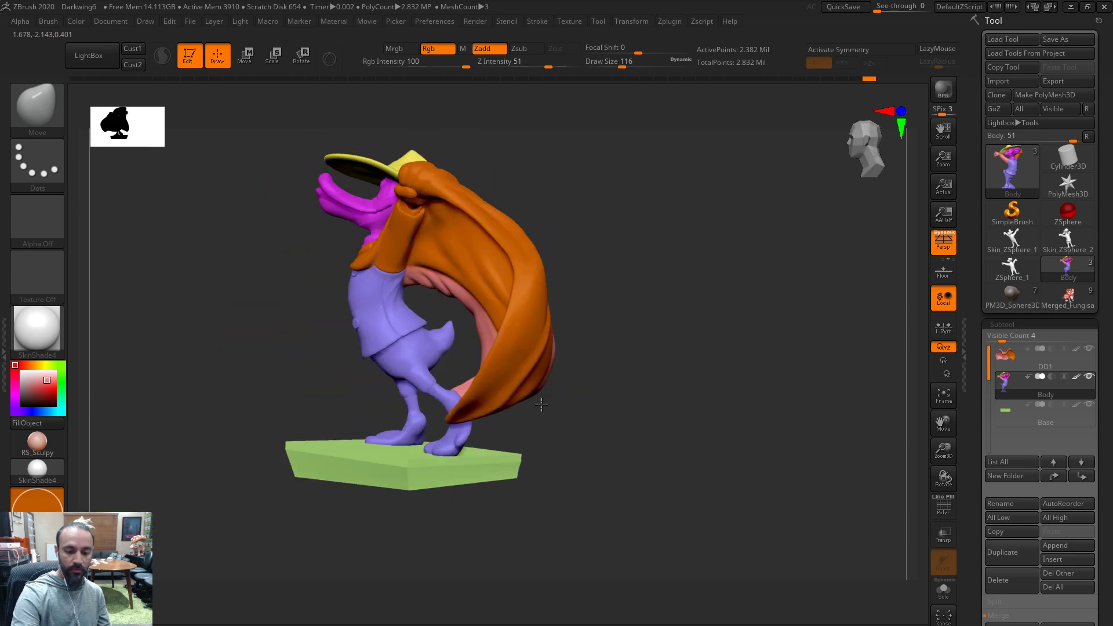
{"action": "mouse_move", "coordinate": [627, 413]}
{"action": "right_mouse_down", "text": "ctrl"}
{"action": "mouse_move", "coordinate": [652, 426]}
{"action": "mouse_move", "coordinate": [557, 414]}
{"action": "mouse_move", "coordinate": [452, 458]}
{"action": "right_mouse_up", "text": "ctrl"}
{"action": "key", "text": "s"}
{"action": "left_click", "coordinate": [454, 446]}
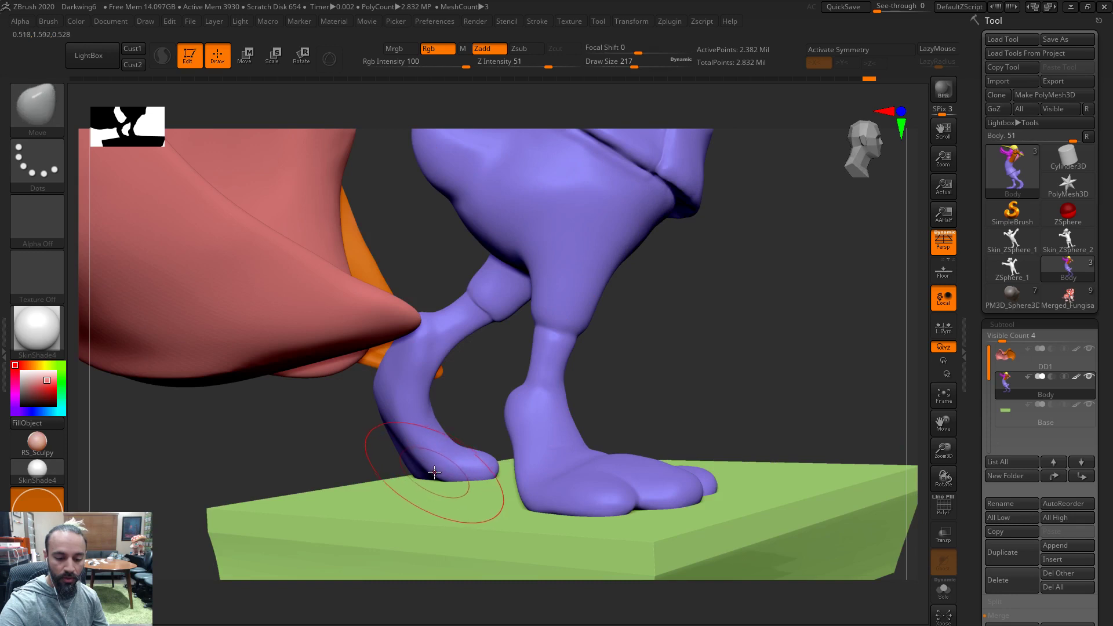
{"action": "key", "text": "s"}
{"action": "left_click", "coordinate": [426, 475]}
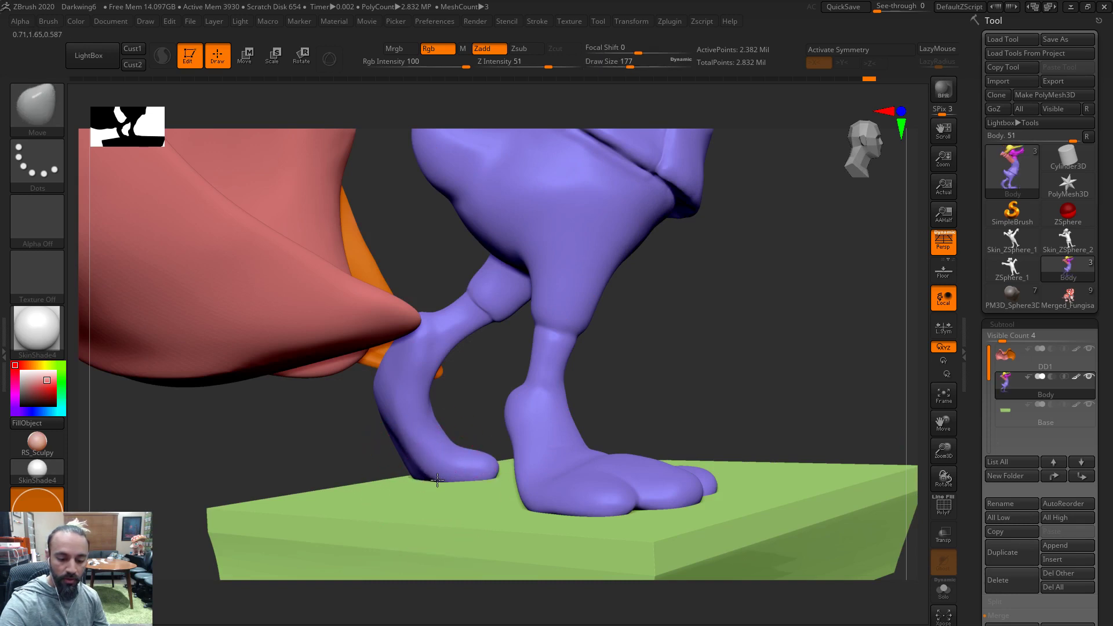
Pull the rear corner of the back foot's sole onto the base and smooth the back of the foot at draw size 177
{"action": "key", "text": "s"}
{"action": "left_click", "coordinate": [415, 465]}
{"action": "left_click_drag", "start_coordinate": [417, 472], "coordinate": [423, 477]}
{"action": "key", "text": "s"}
{"action": "left_click", "coordinate": [416, 473]}
{"action": "key", "text": "shift"}
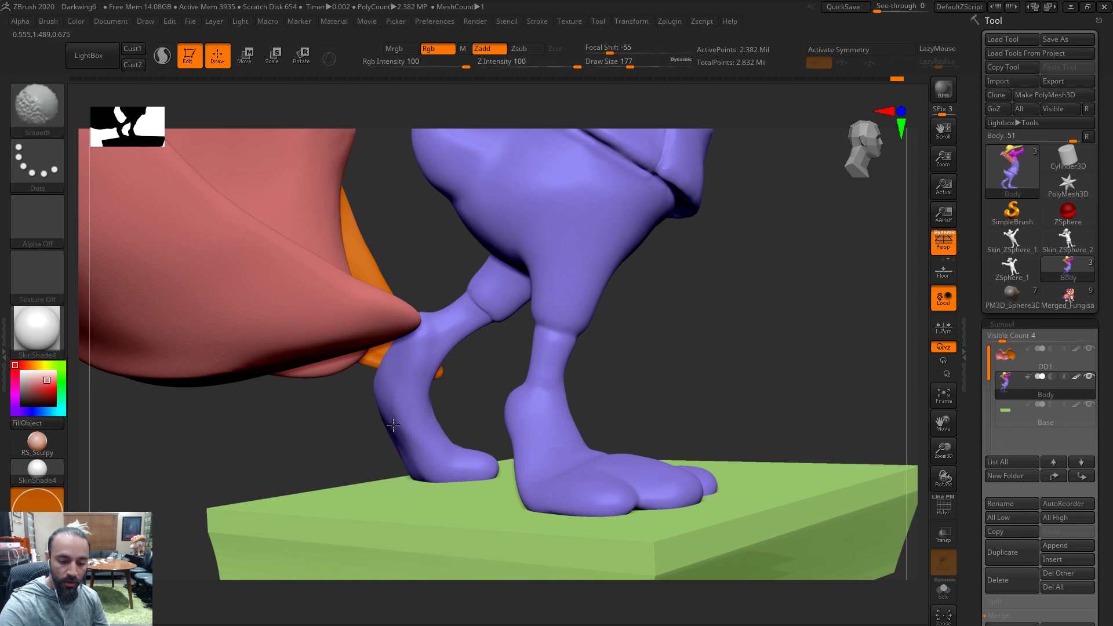
{"action": "mouse_move", "coordinate": [495, 379]}
{"action": "left_mouse_down"}
{"action": "mouse_move", "coordinate": [638, 340]}
{"action": "mouse_move", "coordinate": [636, 325]}
{"action": "left_mouse_up"}
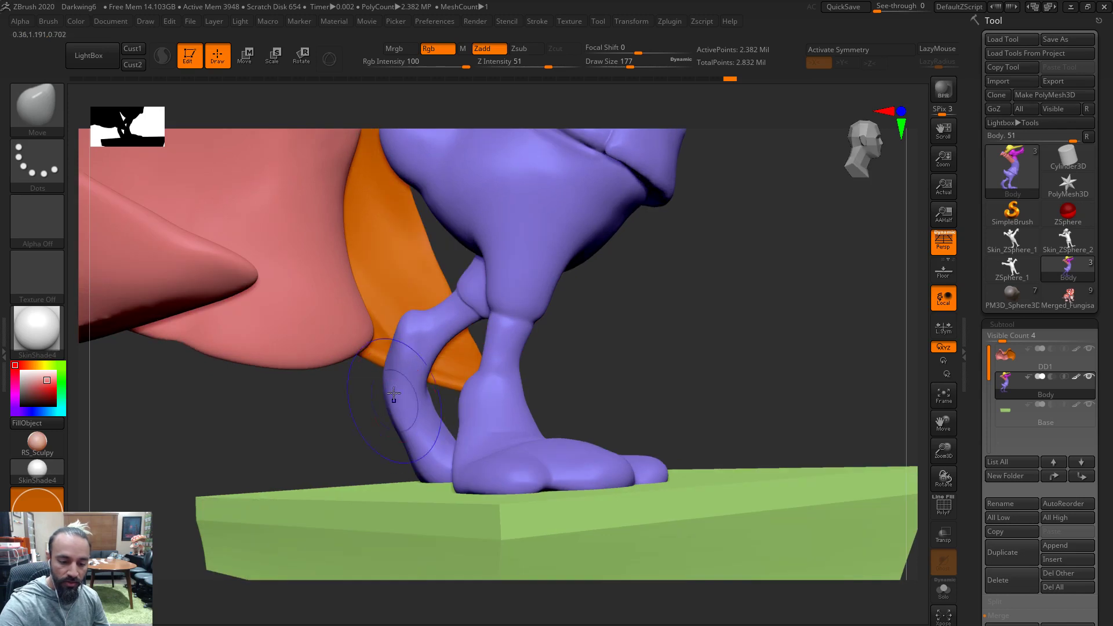
Adjust the back foot's rear contour with the Move brush at draw size 163 and check the whole figure in profile
{"action": "key", "text": "s"}
{"action": "left_click", "coordinate": [396, 409]}
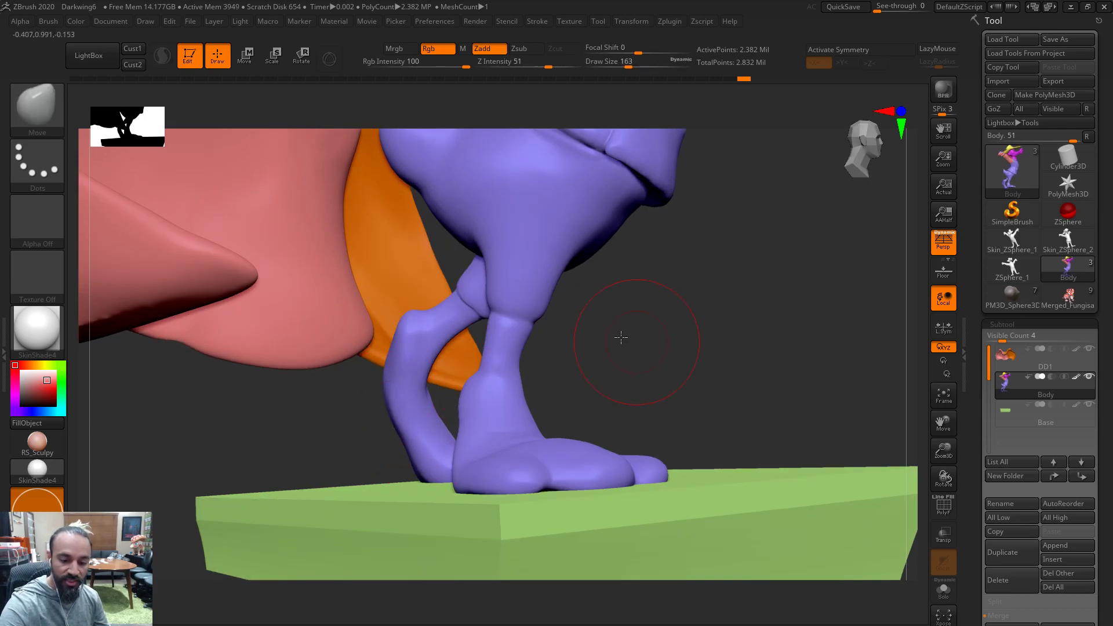
{"action": "key", "text": "f"}
{"action": "left_click_drag", "start_coordinate": [539, 311], "coordinate": [462, 464]}
{"action": "mouse_move", "coordinate": [538, 379]}
{"action": "left_mouse_down"}
{"action": "mouse_move", "coordinate": [581, 373]}
{"action": "mouse_move", "coordinate": [408, 369]}
{"action": "left_mouse_up"}
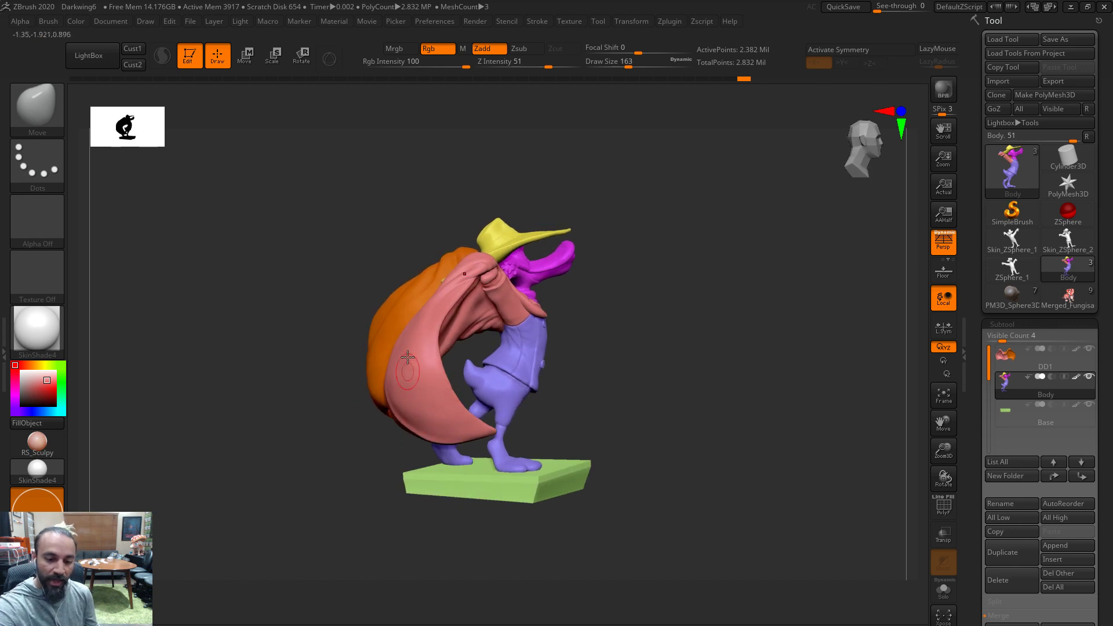
{"action": "mouse_move", "coordinate": [464, 293]}
{"action": "left_mouse_down"}
{"action": "mouse_move", "coordinate": [572, 311]}
{"action": "mouse_move", "coordinate": [493, 273]}
{"action": "left_mouse_up"}
Thicken the front foot with the Inflate brush at draw size 212 and Z Intensity 10
{"action": "mouse_move", "coordinate": [611, 288]}
{"action": "left_mouse_down", "text": "alt"}
{"action": "mouse_move", "coordinate": [634, 291]}
{"action": "mouse_move", "coordinate": [676, 325]}
{"action": "mouse_move", "coordinate": [684, 279]}
{"action": "mouse_move", "coordinate": [534, 417]}
{"action": "left_mouse_up", "text": "alt"}
{"action": "key", "text": "s"}
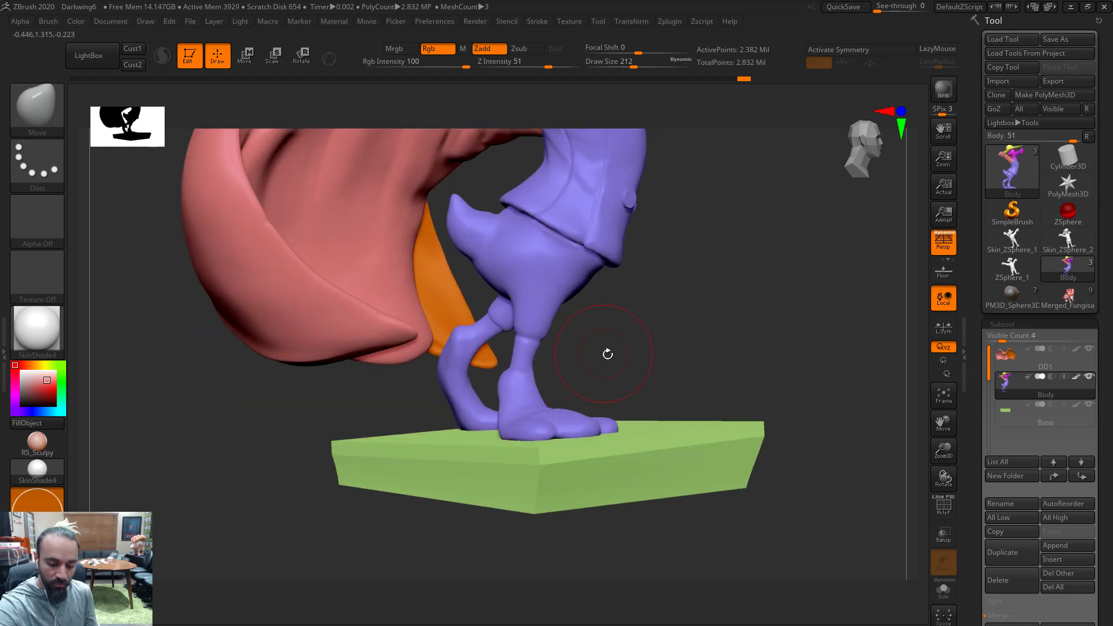
{"action": "left_click_drag", "start_coordinate": [596, 351], "coordinate": [690, 351]}
{"action": "key", "text": "b"}
{"action": "key", "text": "i"}
{"action": "key", "text": "n"}
{"action": "left_click_drag", "start_coordinate": [554, 436], "coordinate": [568, 447]}
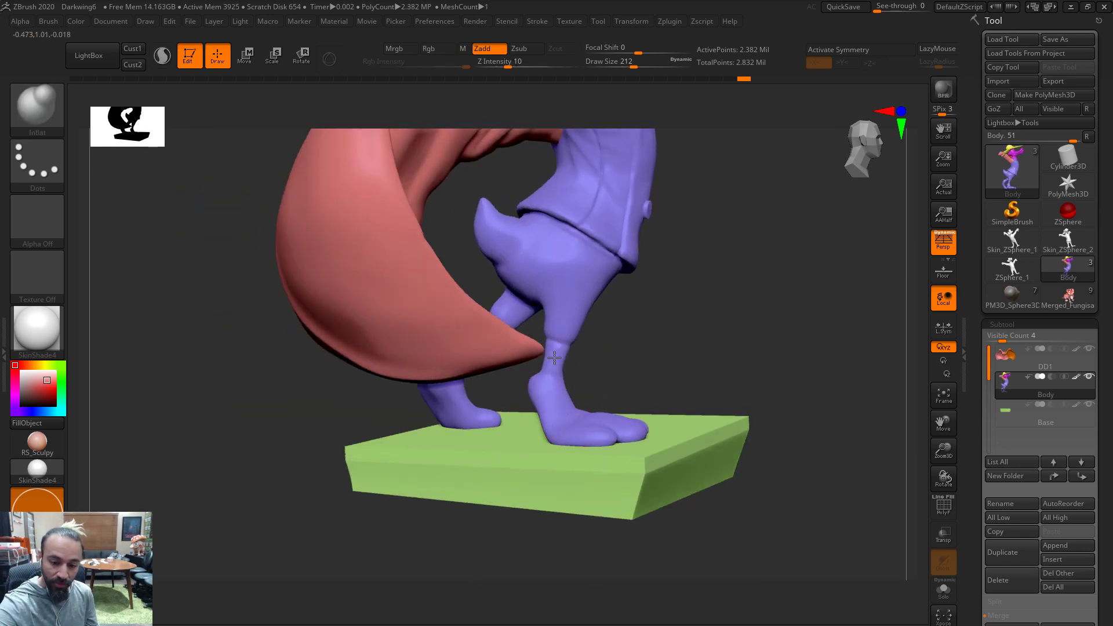
Inflate the lower legs and back foot from both sides of the figure at Z Intensity 10
{"action": "right_click_drag", "start_coordinate": [559, 319], "coordinate": [566, 360]}
{"action": "right_click_drag", "start_coordinate": [688, 338], "coordinate": [603, 361]}
{"action": "key", "text": "s"}
{"action": "left_click_drag", "start_coordinate": [603, 361], "coordinate": [597, 360]}
{"action": "key", "text": "s"}
{"action": "left_click_drag", "start_coordinate": [703, 312], "coordinate": [709, 312]}
{"action": "right_click_drag", "start_coordinate": [825, 331], "coordinate": [741, 389]}
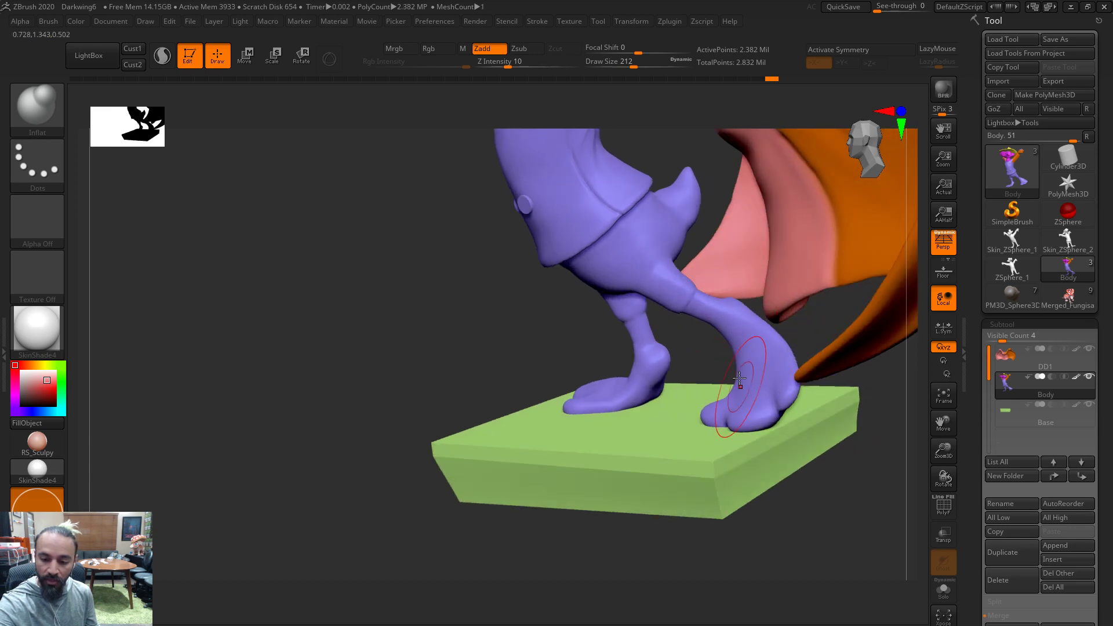
{"action": "right_click_drag", "start_coordinate": [643, 330], "coordinate": [571, 356]}
{"action": "right_click_drag", "start_coordinate": [784, 425], "coordinate": [811, 409]}
Refine the front leg's ankle with the Move brush and smooth the ankle and heel at draw size 74
{"action": "key", "text": "b"}
{"action": "key", "text": "m"}
{"action": "key", "text": "v"}
{"action": "key", "text": "s"}
{"action": "left_click_drag", "start_coordinate": [541, 351], "coordinate": [535, 351]}
{"action": "mouse_move", "coordinate": [536, 351]}
{"action": "right_mouse_down"}
{"action": "mouse_move", "coordinate": [599, 343]}
{"action": "mouse_move", "coordinate": [531, 380]}
{"action": "right_mouse_up"}
{"action": "key", "text": "s"}
{"action": "left_click_drag", "start_coordinate": [529, 382], "coordinate": [526, 377]}
{"action": "right_click_drag", "start_coordinate": [603, 356], "coordinate": [510, 386], "text": "ctrl"}
{"action": "left_click_drag", "start_coordinate": [509, 385], "coordinate": [511, 377], "text": "shift"}
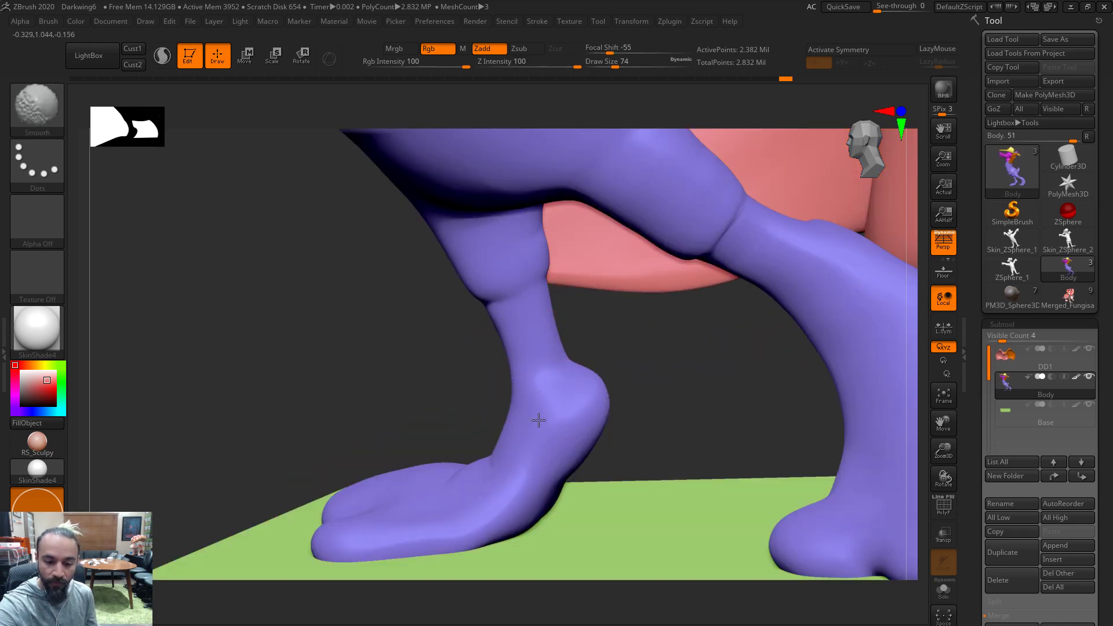
{"action": "left_click_drag", "start_coordinate": [518, 452], "coordinate": [520, 445], "text": "shift"}
{"action": "mouse_move", "coordinate": [616, 360]}
{"action": "right_mouse_down", "text": "ctrl"}
{"action": "mouse_move", "coordinate": [593, 368]}
{"action": "mouse_move", "coordinate": [537, 444]}
{"action": "right_mouse_up", "text": "ctrl"}
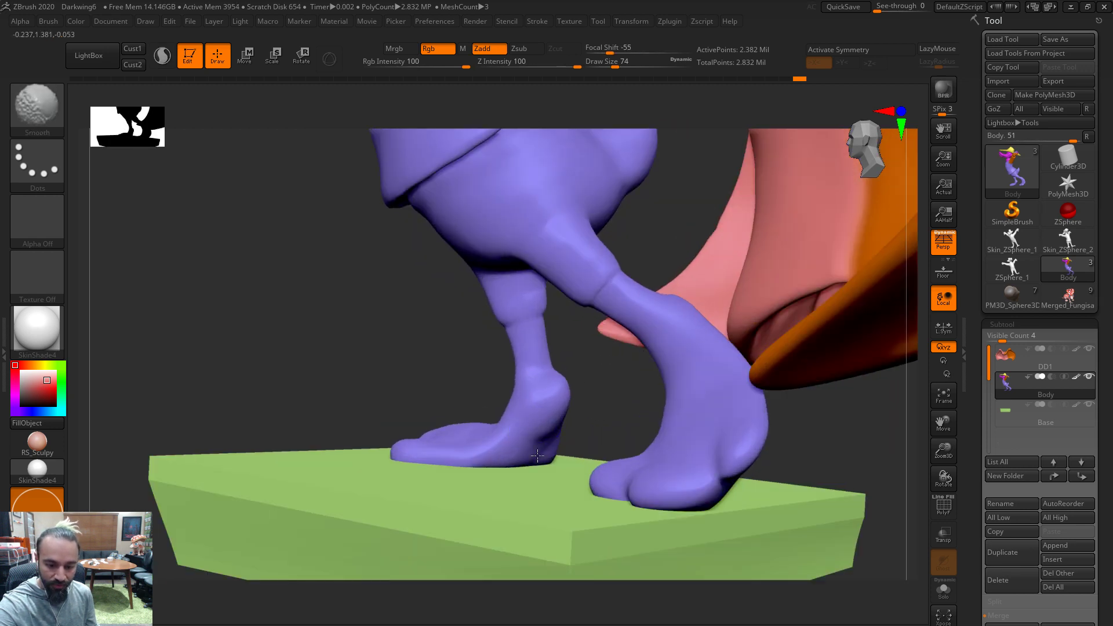
Adjust and smooth the back foot's heel below the cape at draw size 108
{"action": "mouse_move", "coordinate": [803, 414]}
{"action": "right_mouse_down"}
{"action": "mouse_move", "coordinate": [681, 435]}
{"action": "mouse_move", "coordinate": [774, 417]}
{"action": "mouse_move", "coordinate": [432, 428]}
{"action": "right_mouse_up"}
{"action": "key", "text": "bracketright"}
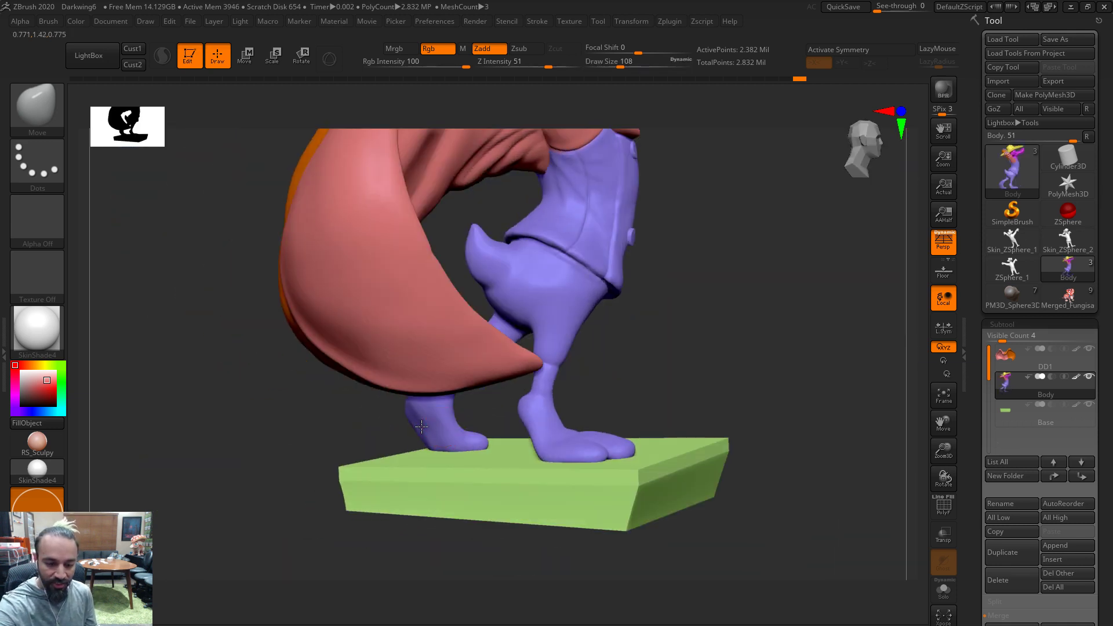
{"action": "key", "text": "shift"}
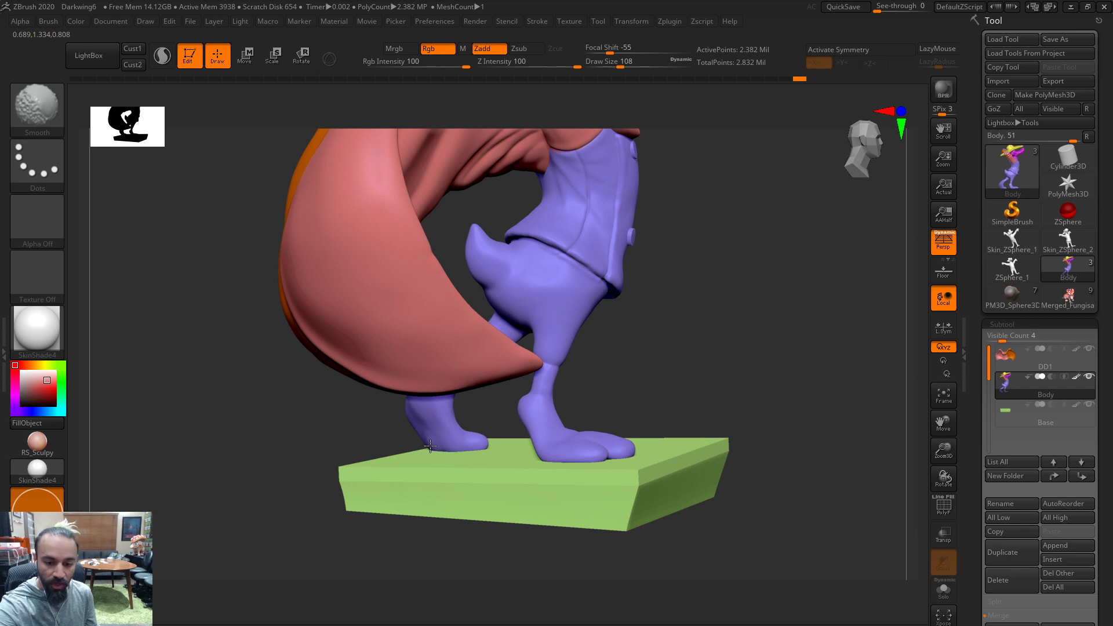
{"action": "right_click_drag", "start_coordinate": [679, 362], "coordinate": [853, 514]}
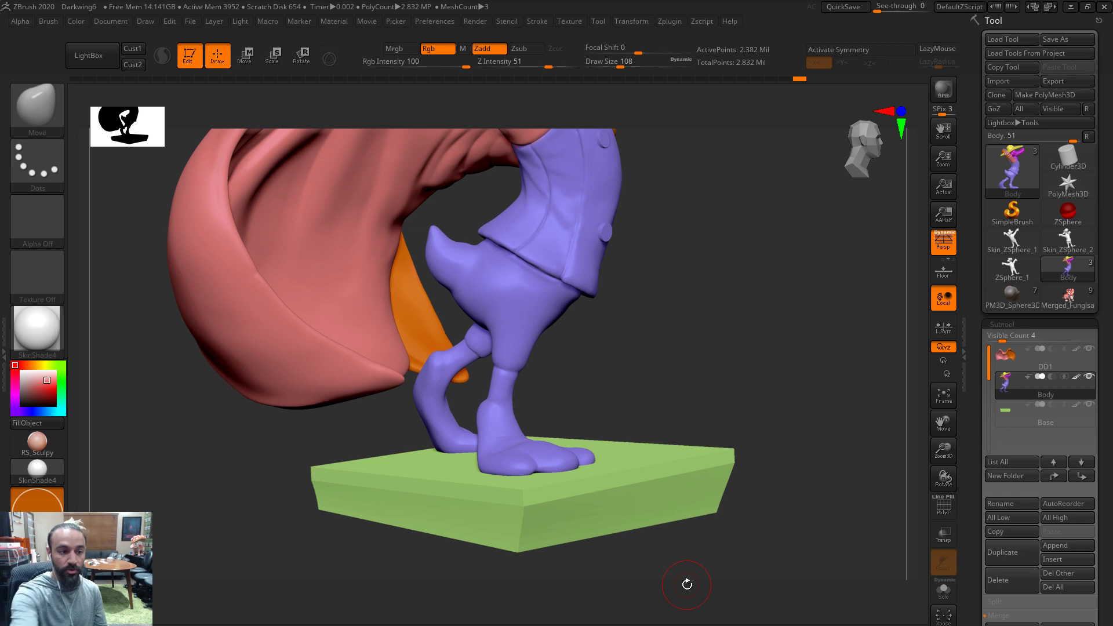
{"action": "left_click", "coordinate": [44, 117]}
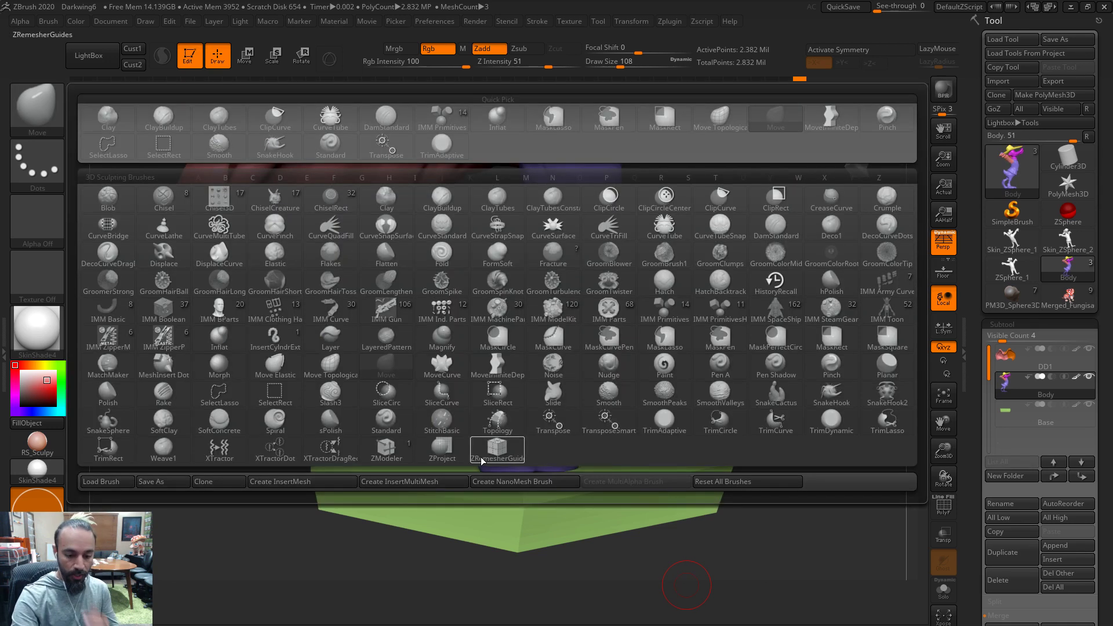
{"action": "mouse_move", "coordinate": [496, 458]}
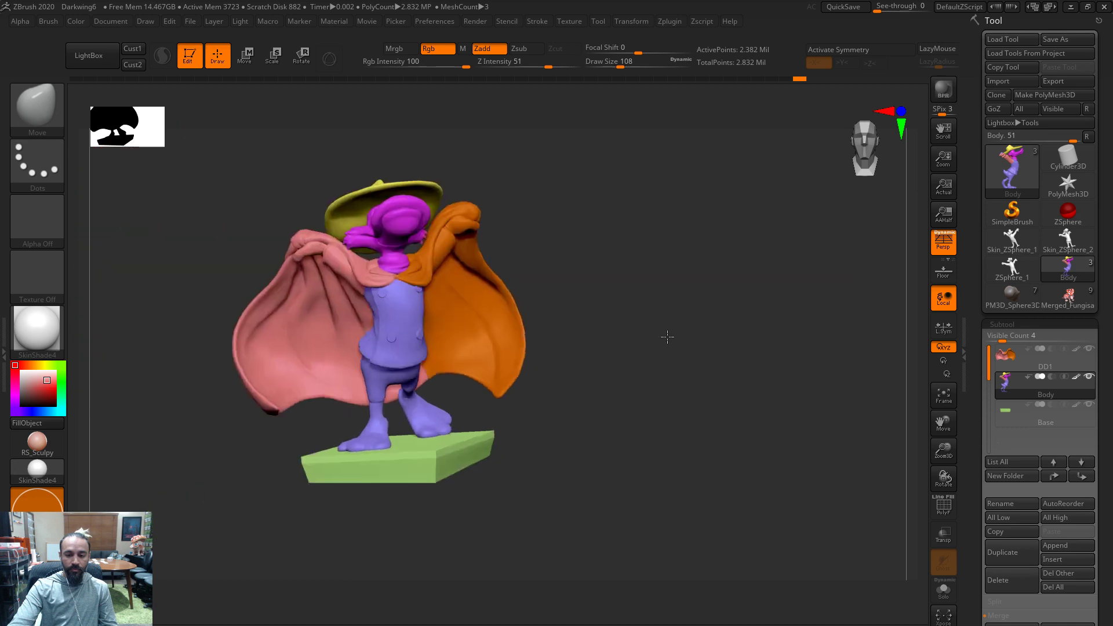
{"action": "mouse_move", "coordinate": [668, 337]}
{"action": "left_mouse_down"}
{"action": "mouse_move", "coordinate": [769, 390]}
{"action": "mouse_move", "coordinate": [721, 293]}
{"action": "mouse_move", "coordinate": [695, 25]}
{"action": "left_mouse_up"}
{"action": "left_click", "coordinate": [423, 19]}
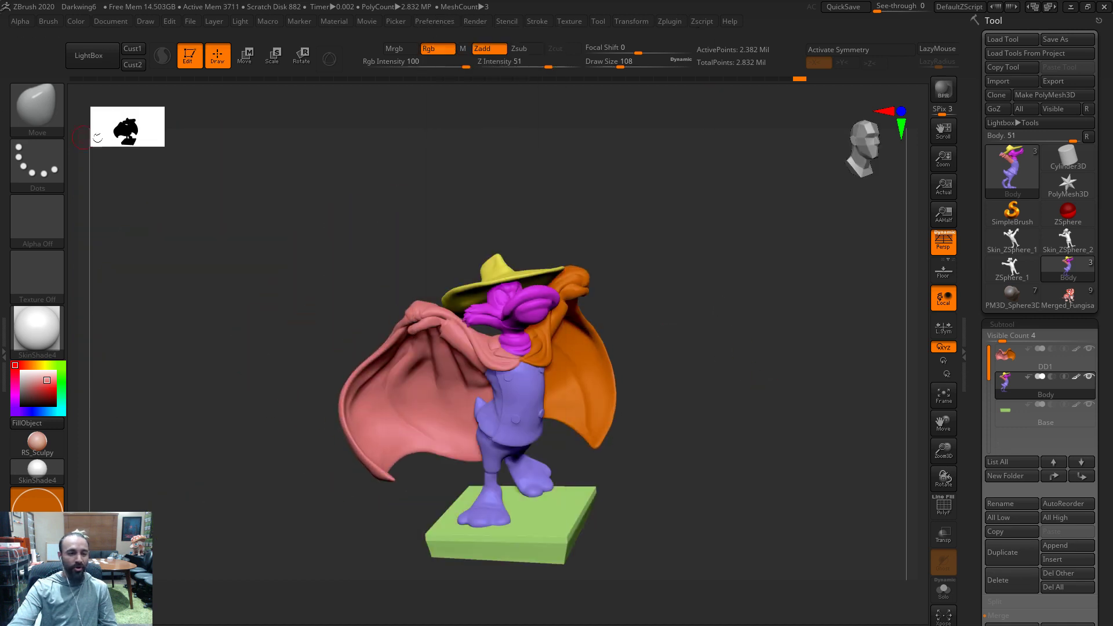
Load the AimKeys_Articulation_IMMBrush_V01 brush preset from the Desktop folder
{"action": "left_click", "coordinate": [41, 122]}
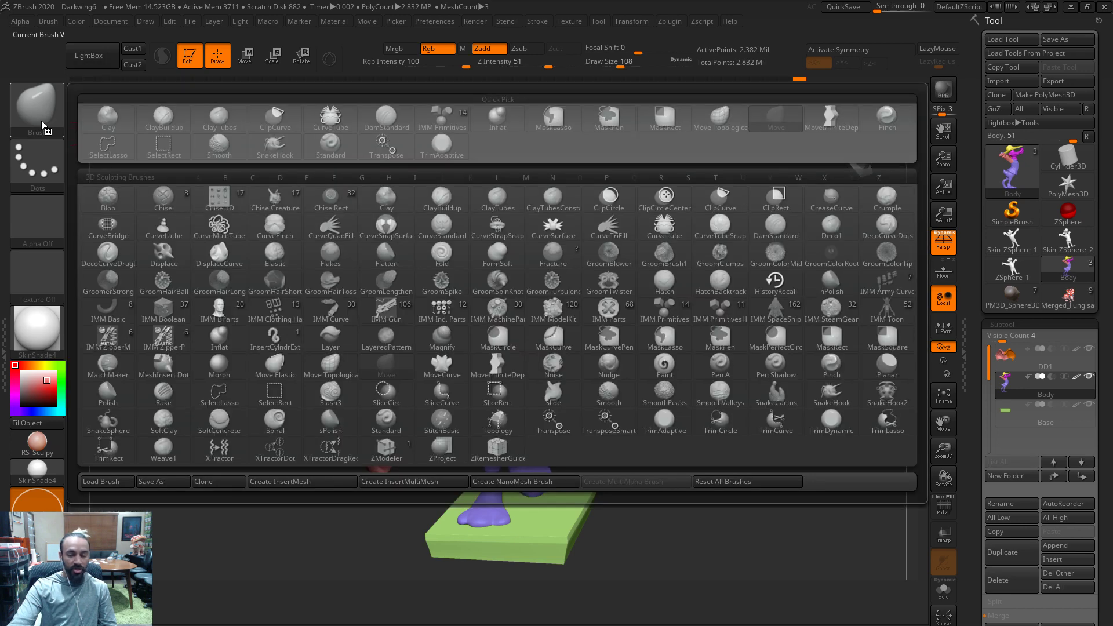
{"action": "left_click", "coordinate": [104, 482]}
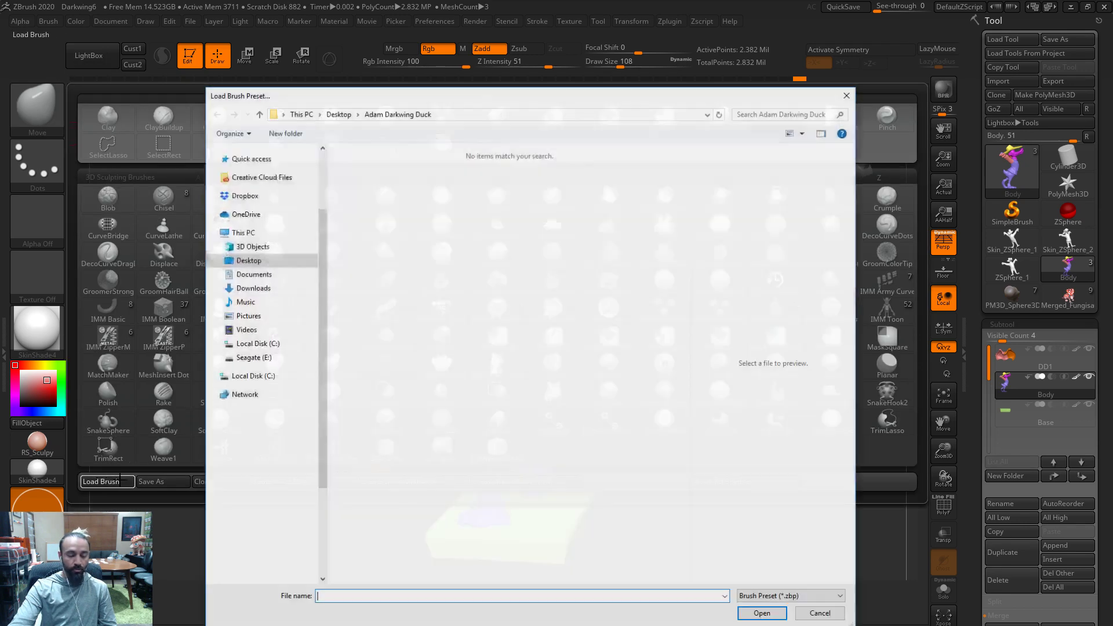
{"action": "scroll", "coordinate": [288, 183], "scroll_direction": "up", "scroll_amount": 5}
{"action": "left_click", "coordinate": [273, 186]}
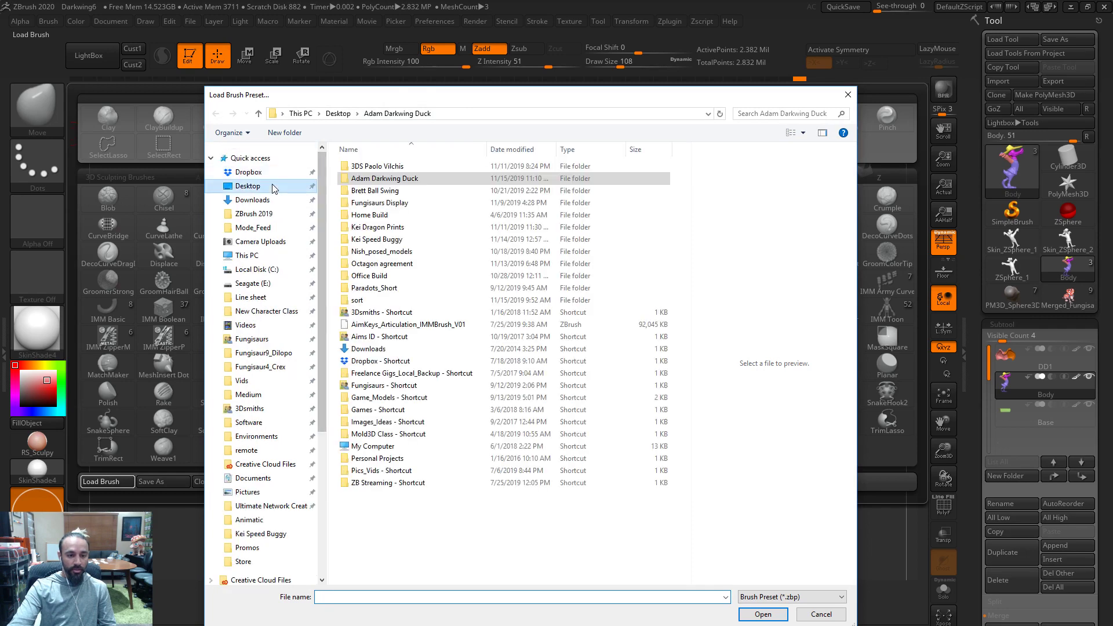
{"action": "left_click", "coordinate": [397, 326]}
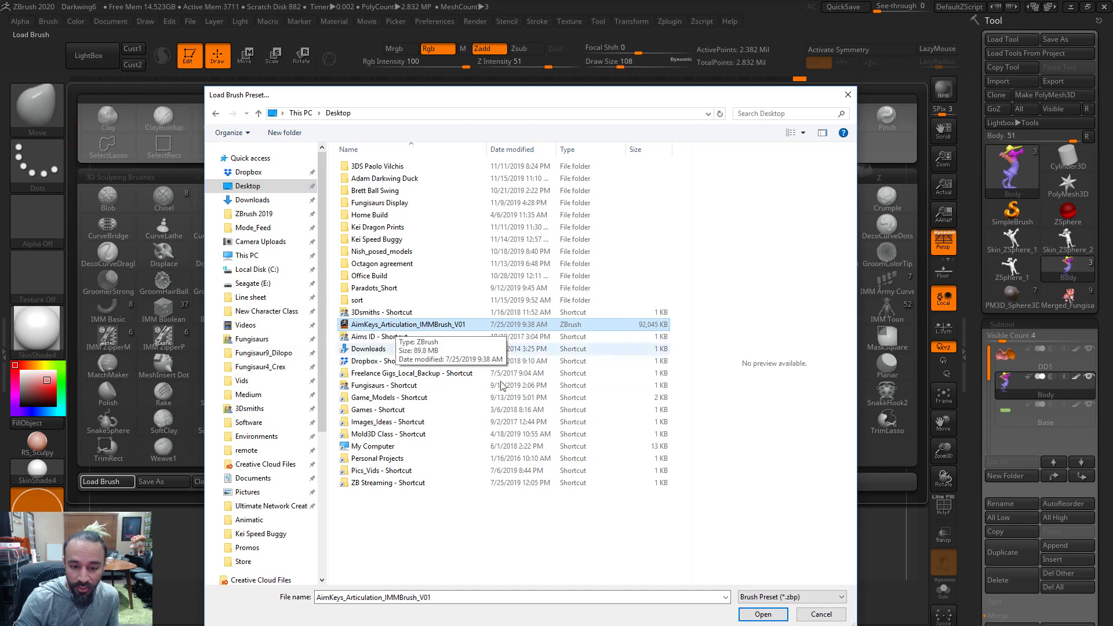
{"action": "left_click", "coordinate": [758, 613]}
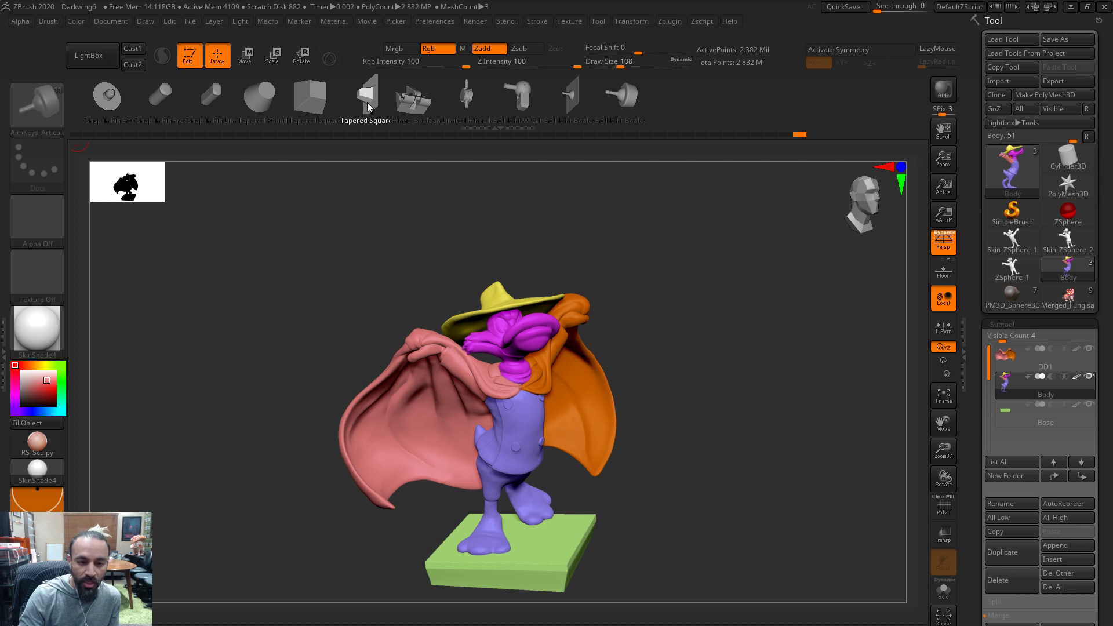
Turn off perspective, isolate the body, and insert a Tapered Square key under the front foot's sole
{"action": "left_click_drag", "start_coordinate": [676, 398], "coordinate": [548, 407]}
{"action": "key", "text": "p"}
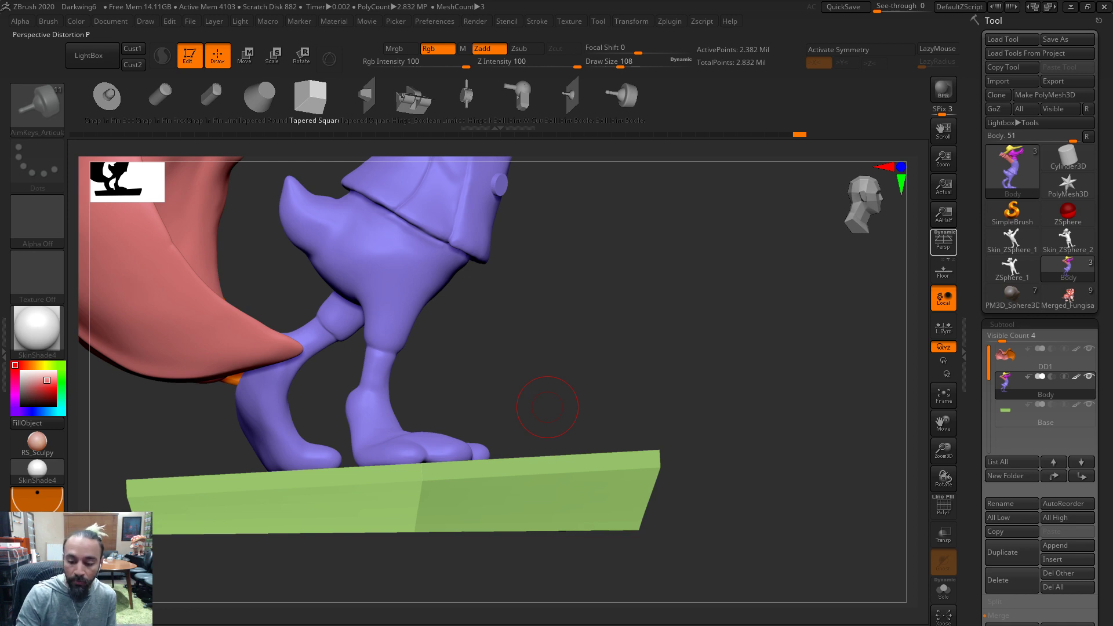
{"action": "left_click", "coordinate": [943, 590]}
{"action": "mouse_move", "coordinate": [644, 517]}
{"action": "left_mouse_down"}
{"action": "mouse_move", "coordinate": [654, 363]}
{"action": "mouse_move", "coordinate": [720, 355]}
{"action": "mouse_move", "coordinate": [485, 286]}
{"action": "mouse_move", "coordinate": [501, 308]}
{"action": "mouse_move", "coordinate": [528, 289]}
{"action": "mouse_move", "coordinate": [513, 292]}
{"action": "left_mouse_up"}
{"action": "left_click_drag", "start_coordinate": [695, 299], "coordinate": [710, 412]}
Show the other subtools with ghost transparency and shorten the tapered key inside the base with the Scale transpose line
{"action": "left_click", "coordinate": [943, 590]}
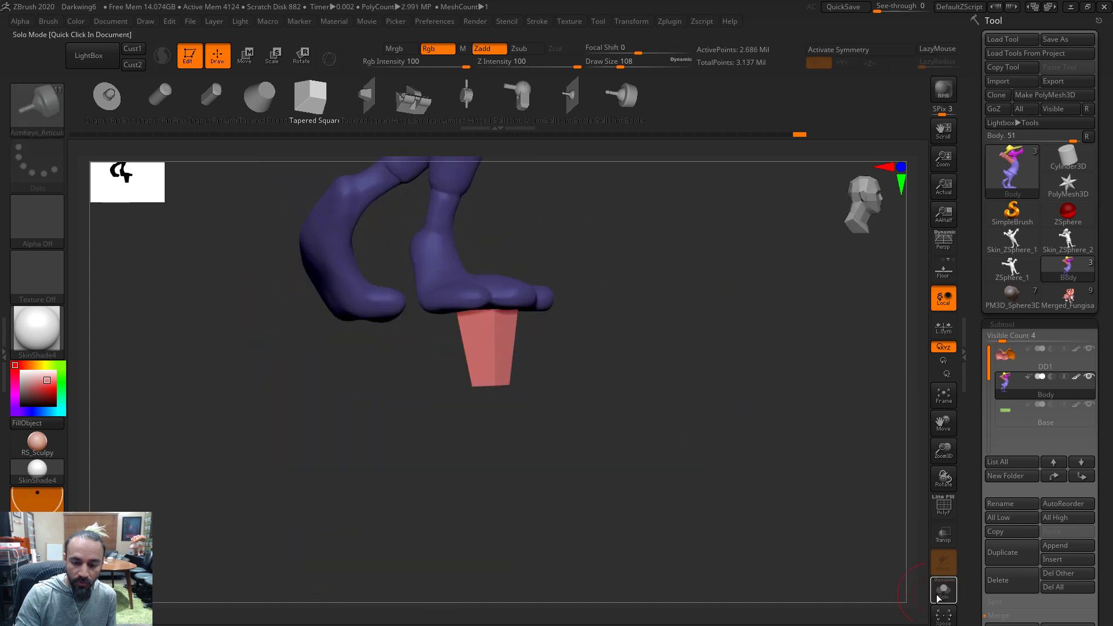
{"action": "left_click", "coordinate": [942, 529]}
{"action": "left_click_drag", "start_coordinate": [531, 425], "coordinate": [551, 454]}
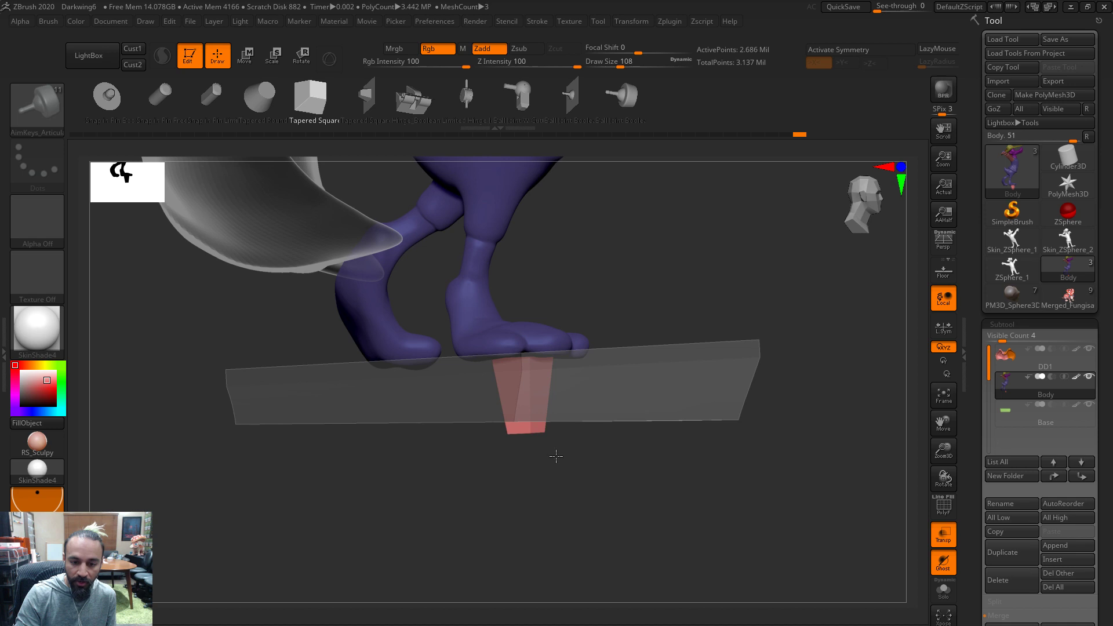
{"action": "left_click", "coordinate": [271, 63]}
{"action": "left_click_drag", "start_coordinate": [525, 437], "coordinate": [525, 429]}
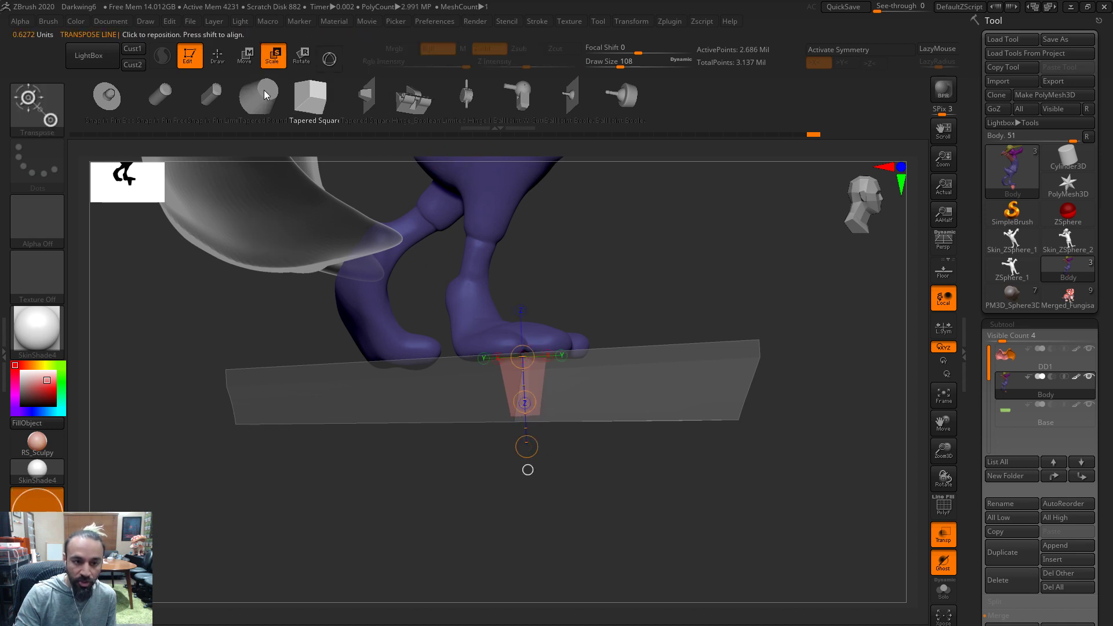
Reposition the tapered key under the front foot's sole with the Move transpose line, aligning it from the side and front
{"action": "left_click", "coordinate": [244, 56]}
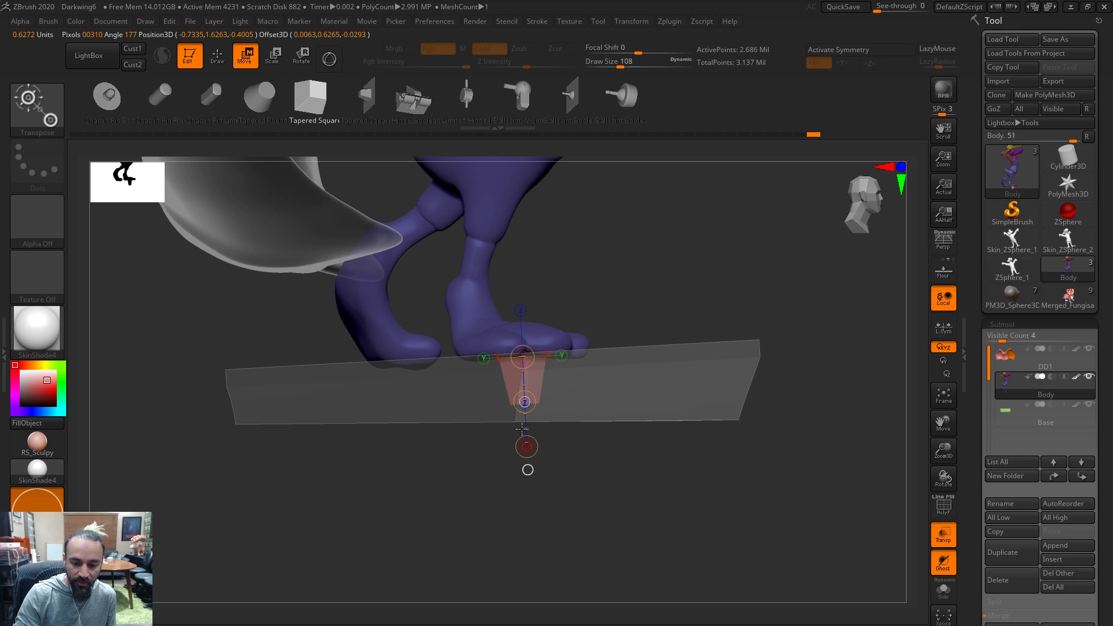
{"action": "left_click_drag", "start_coordinate": [603, 481], "coordinate": [609, 318]}
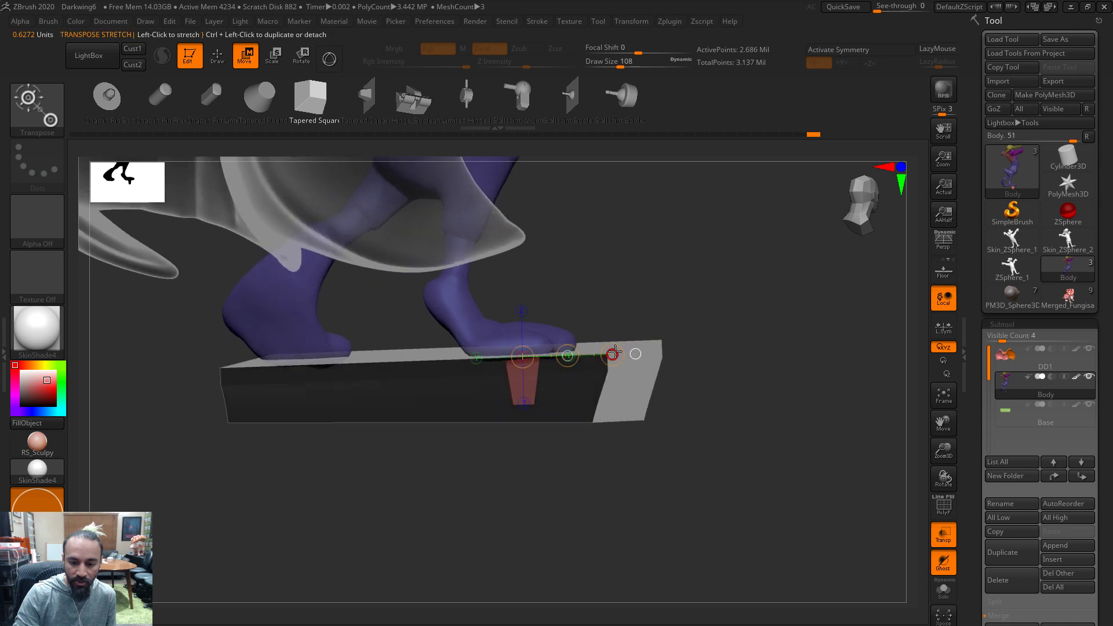
{"action": "mouse_move", "coordinate": [581, 356]}
{"action": "left_mouse_down"}
{"action": "mouse_move", "coordinate": [554, 355]}
{"action": "mouse_move", "coordinate": [565, 356]}
{"action": "left_mouse_up"}
{"action": "left_click_drag", "start_coordinate": [681, 517], "coordinate": [616, 524]}
{"action": "left_click", "coordinate": [526, 413]}
{"action": "left_click", "coordinate": [524, 402]}
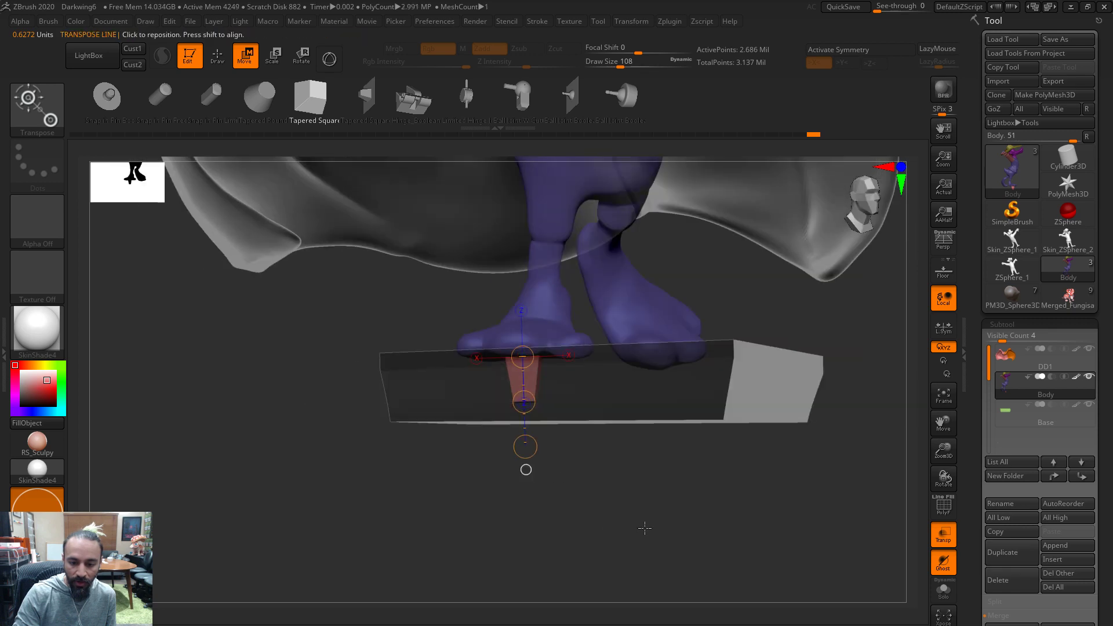
{"action": "mouse_move", "coordinate": [653, 527]}
{"action": "left_mouse_down"}
{"action": "mouse_move", "coordinate": [649, 538]}
{"action": "mouse_move", "coordinate": [690, 539]}
{"action": "mouse_move", "coordinate": [653, 510]}
{"action": "left_mouse_up"}
{"action": "key", "text": "q"}
{"action": "left_click_drag", "start_coordinate": [747, 481], "coordinate": [553, 383]}
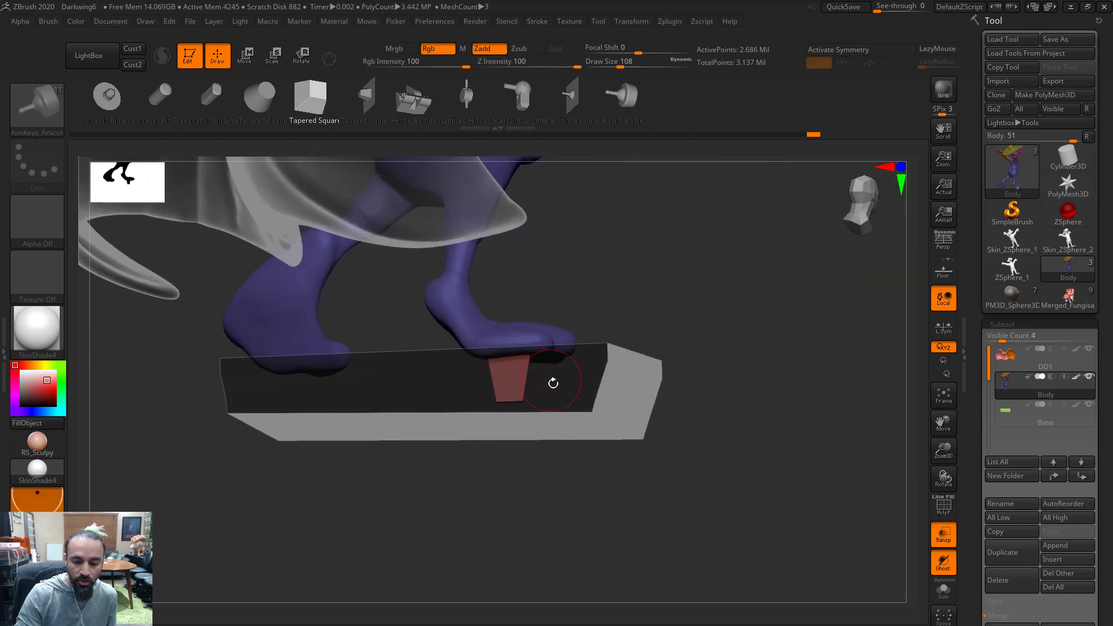
Isolate the body and split its unmasked points so the key geometry becomes a separate Body1 subtool
{"action": "left_click", "coordinate": [943, 592]}
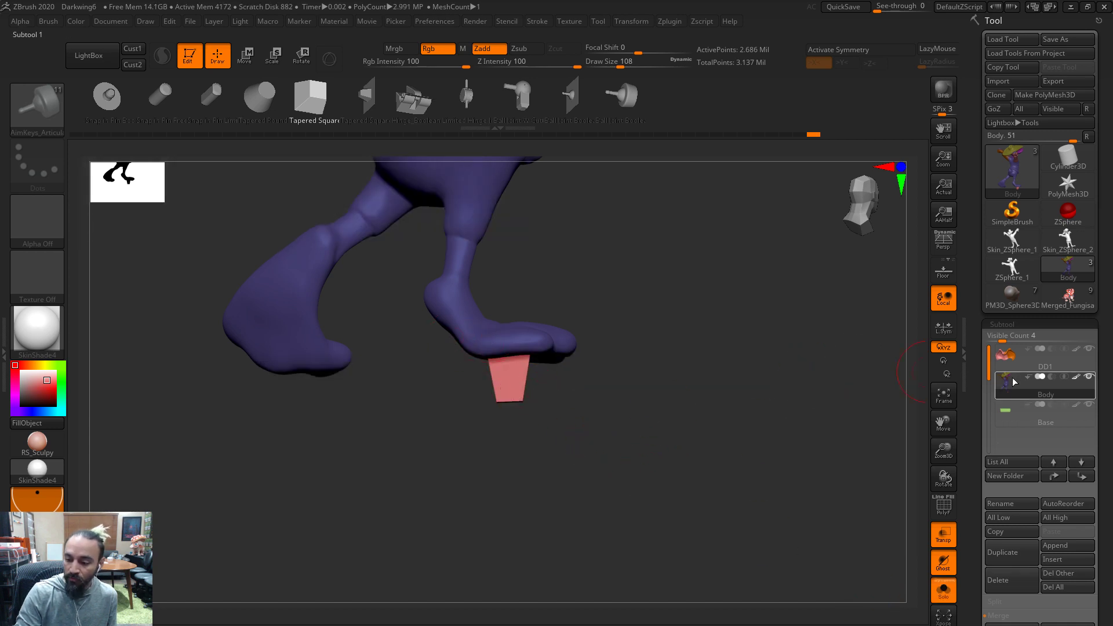
{"action": "left_click", "coordinate": [1003, 603]}
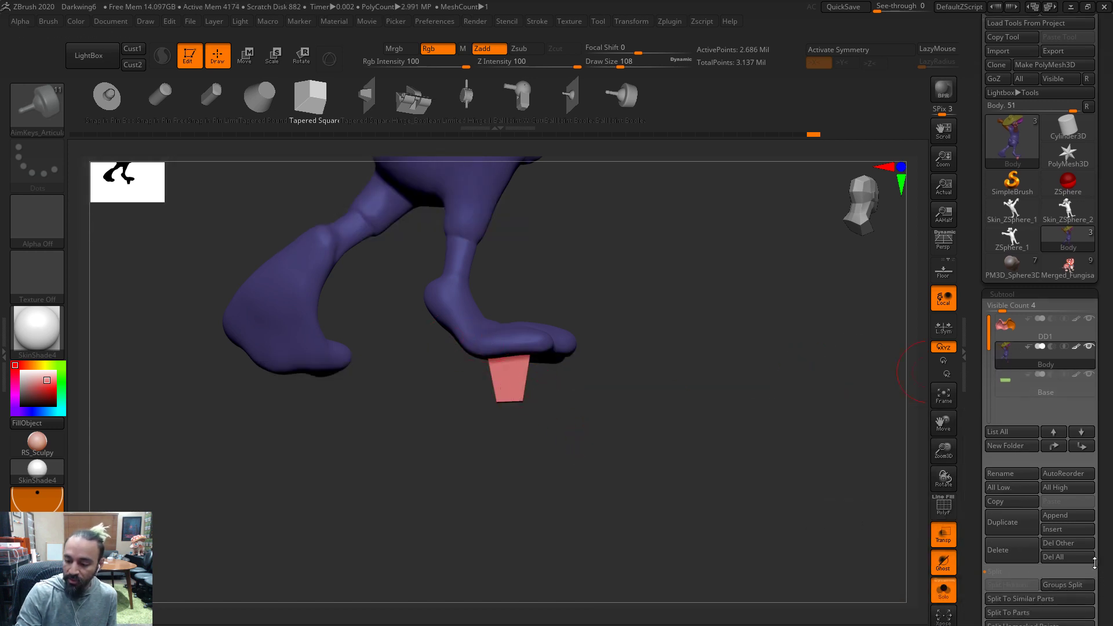
{"action": "left_click", "coordinate": [1022, 509]}
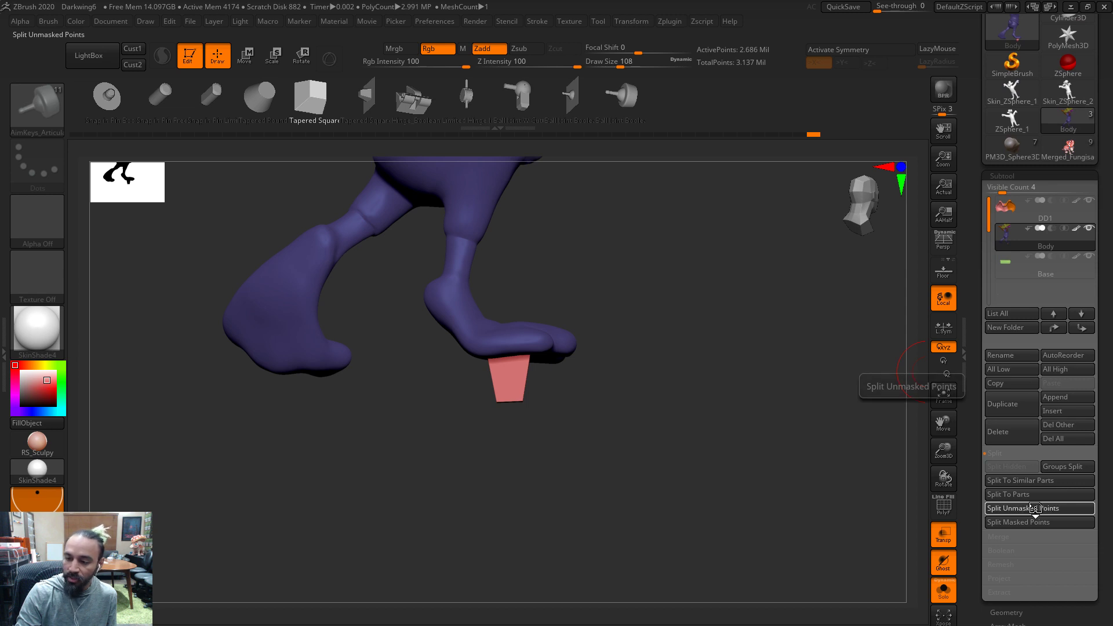
{"action": "left_click", "coordinate": [1008, 267]}
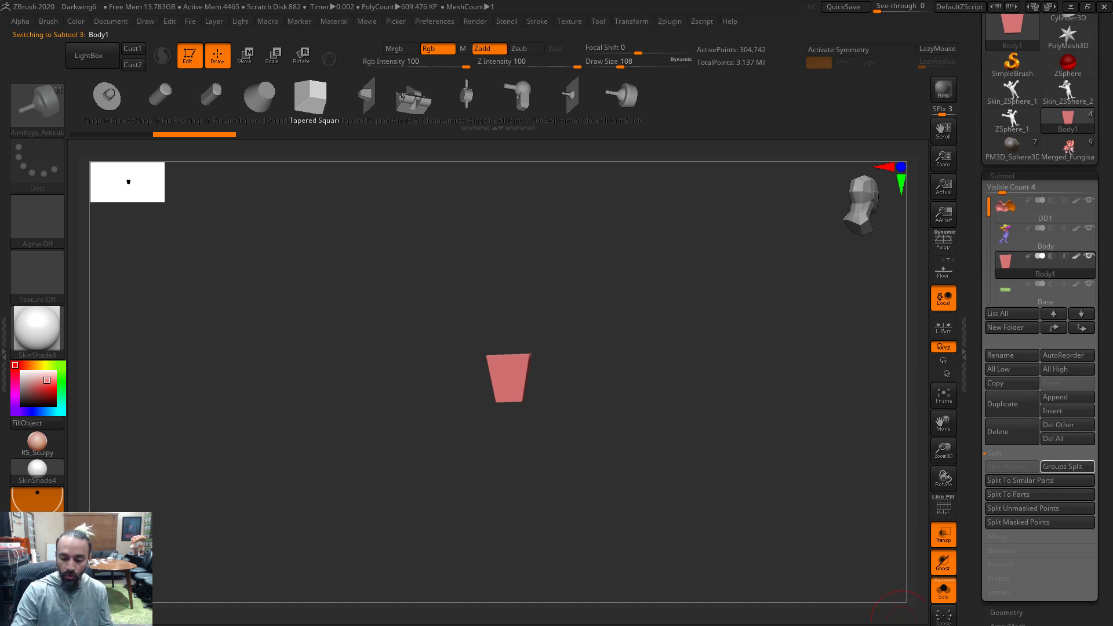
Split Body1 by polygroups into separate subtools and turn on the polyframe display for the key pieces
{"action": "left_click", "coordinate": [1067, 466]}
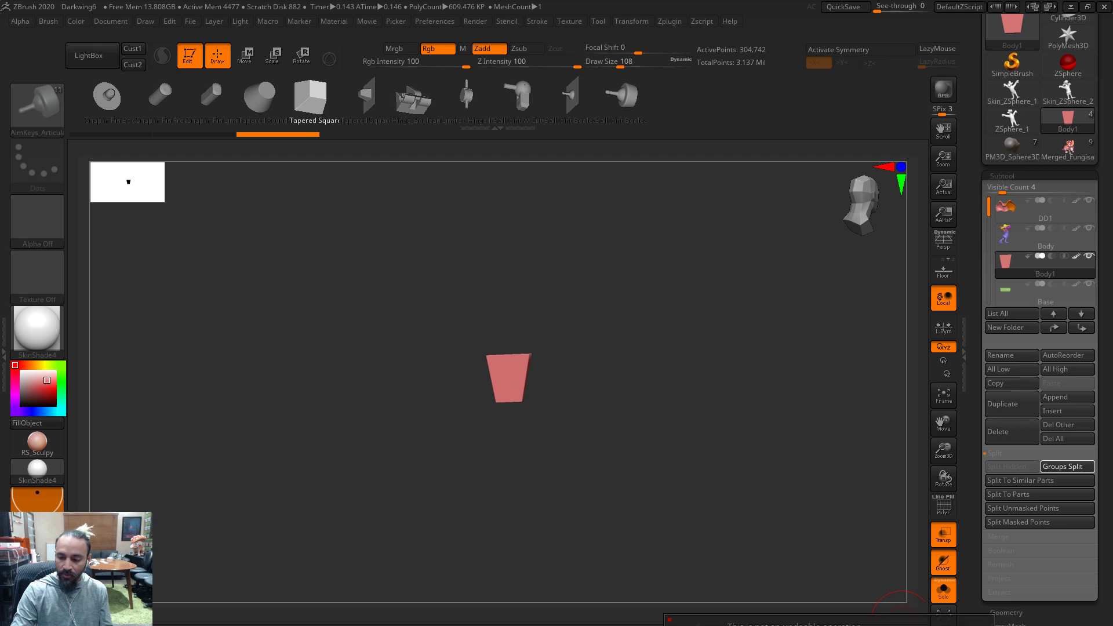
{"action": "left_click", "coordinate": [1010, 269]}
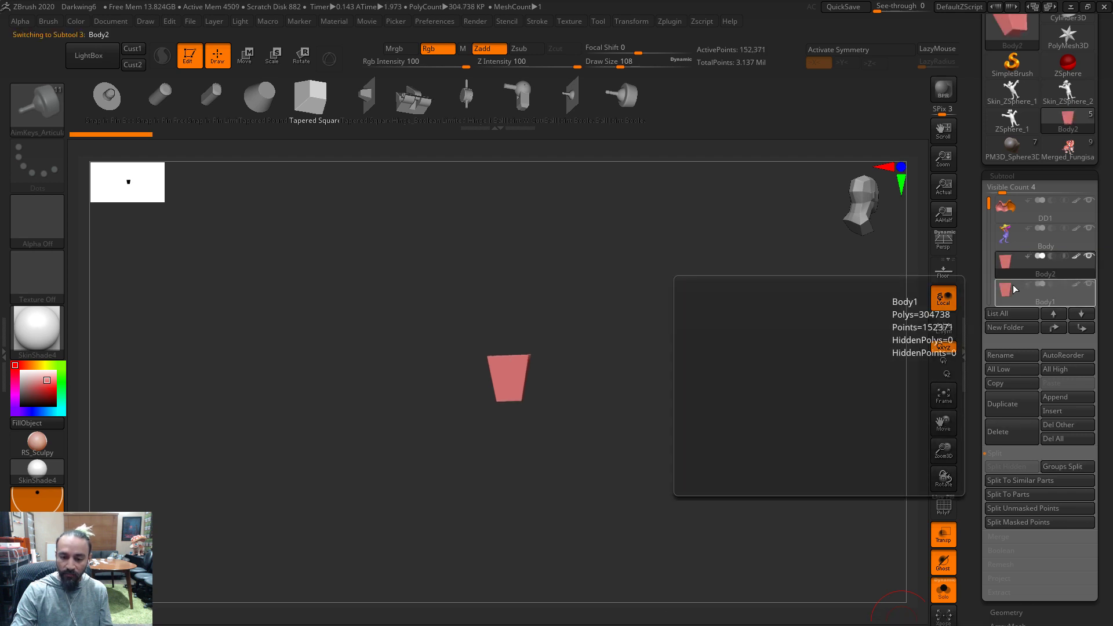
{"action": "left_click_drag", "start_coordinate": [728, 363], "coordinate": [779, 447], "text": "alt"}
{"action": "left_click_drag", "start_coordinate": [693, 458], "coordinate": [858, 487]}
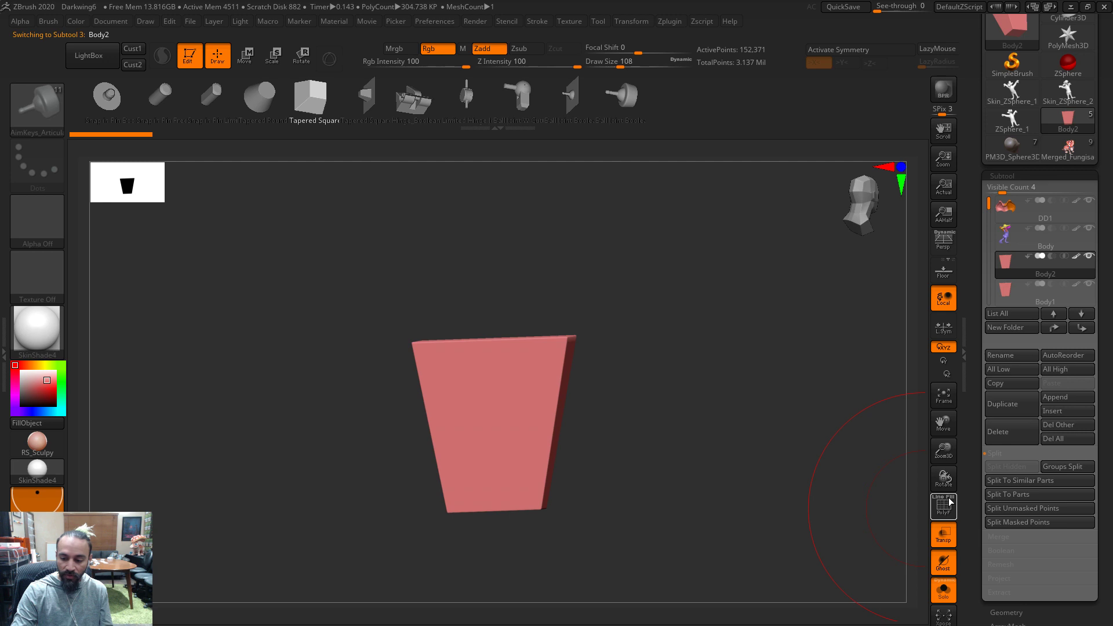
{"action": "left_click", "coordinate": [944, 506]}
Rename the Body1 subtool Cutter and the Body2 subtool Key
{"action": "left_click", "coordinate": [1009, 296]}
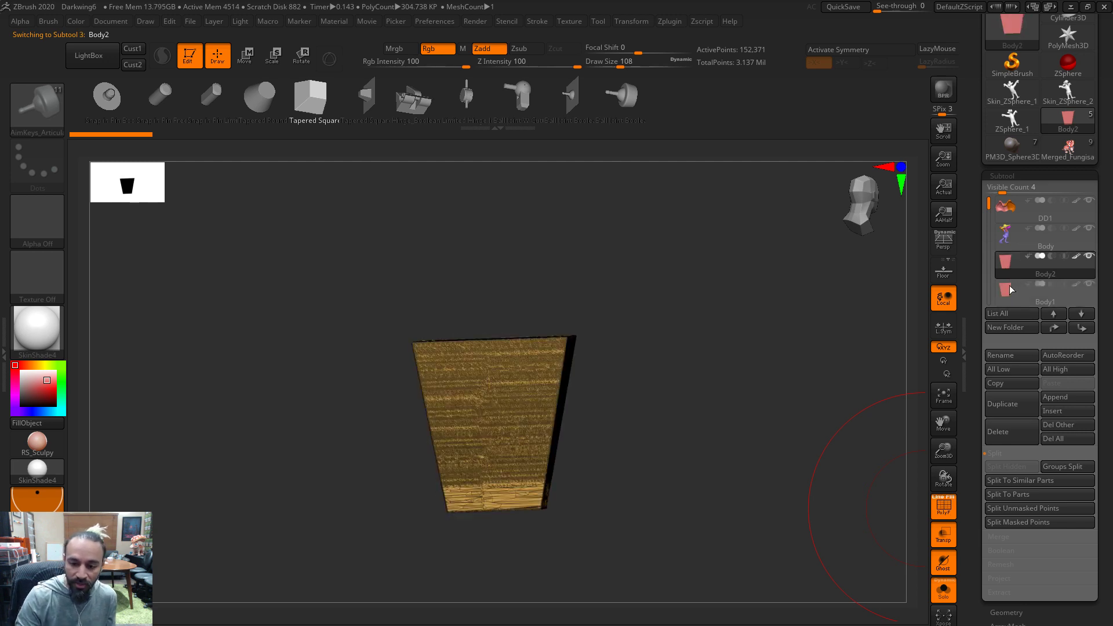
{"action": "mouse_move", "coordinate": [1008, 285]}
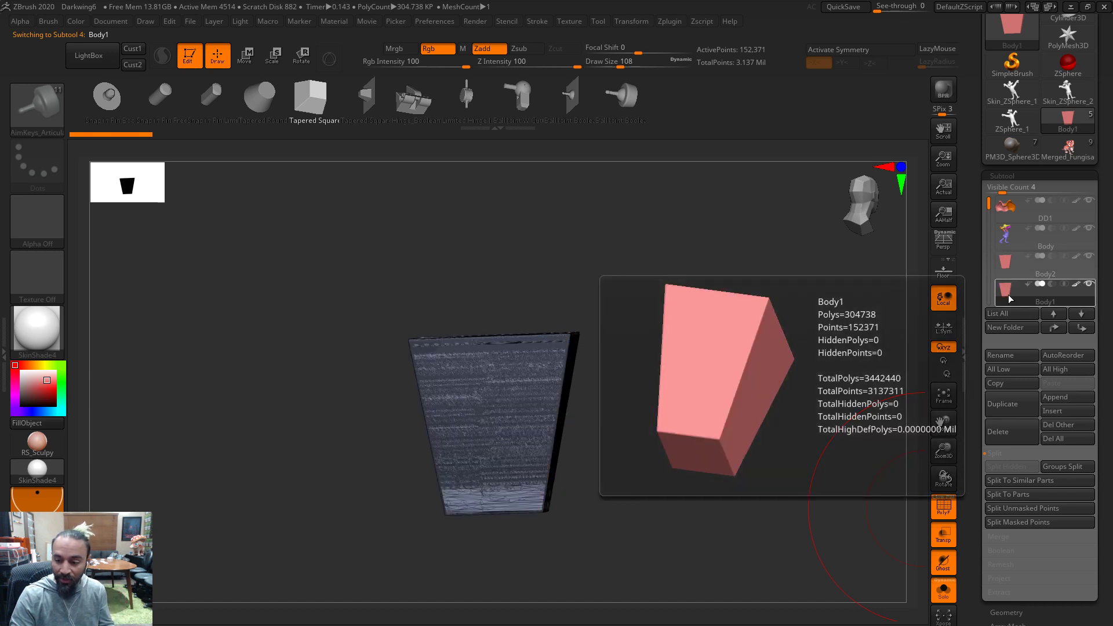
{"action": "left_click", "coordinate": [1003, 356]}
{"action": "type", "text": "Cutter"}
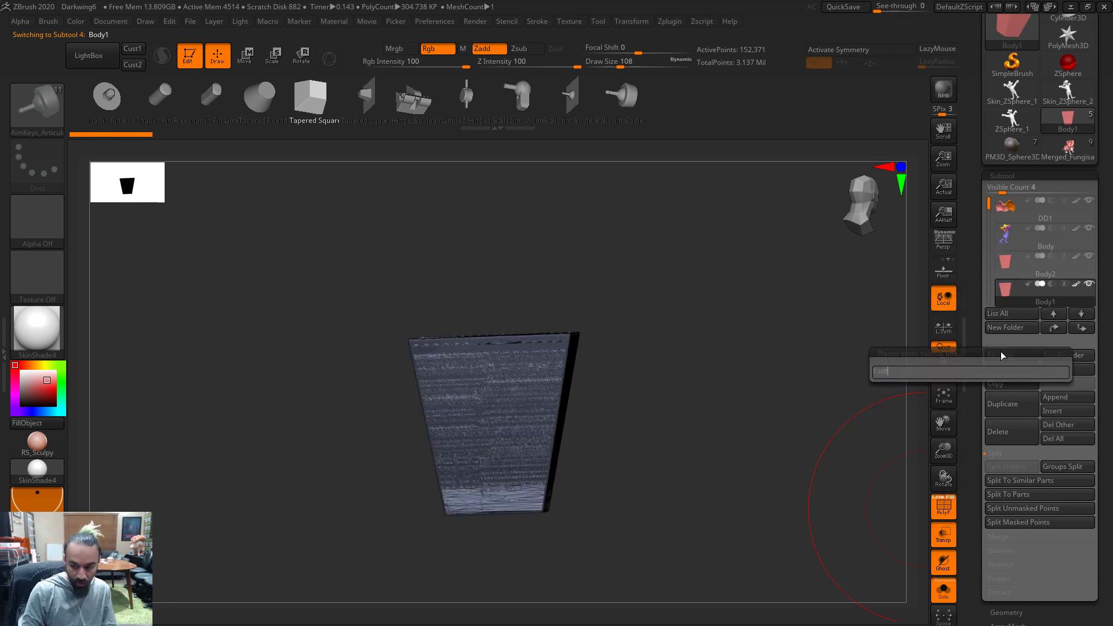
{"action": "key", "text": "Return"}
{"action": "left_click", "coordinate": [1002, 271]}
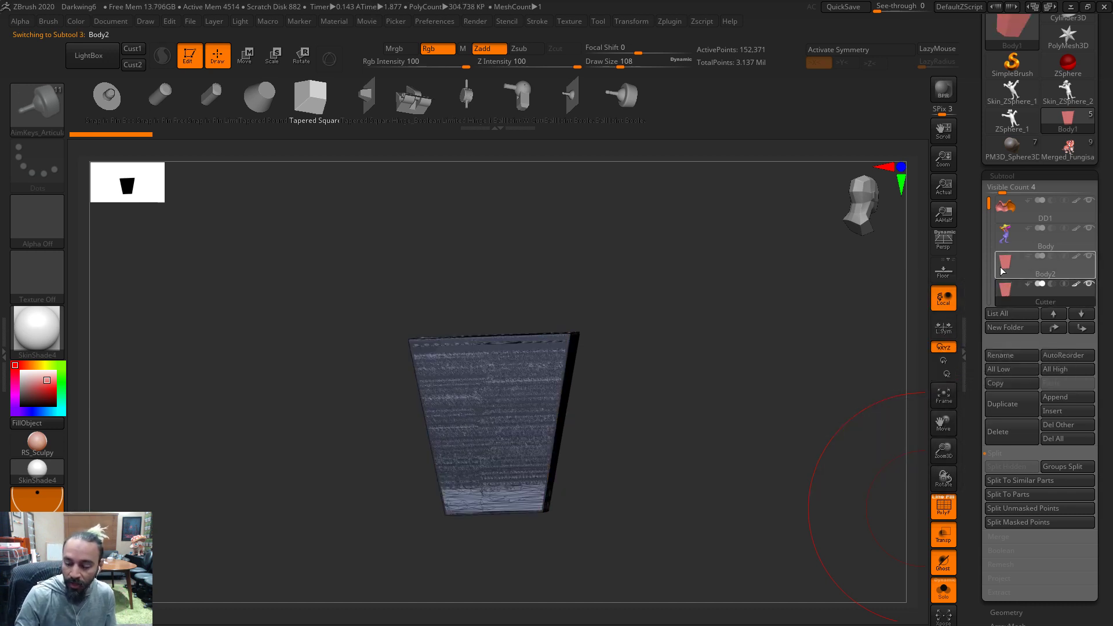
{"action": "left_click", "coordinate": [1012, 355]}
{"action": "type", "text": "Key"}
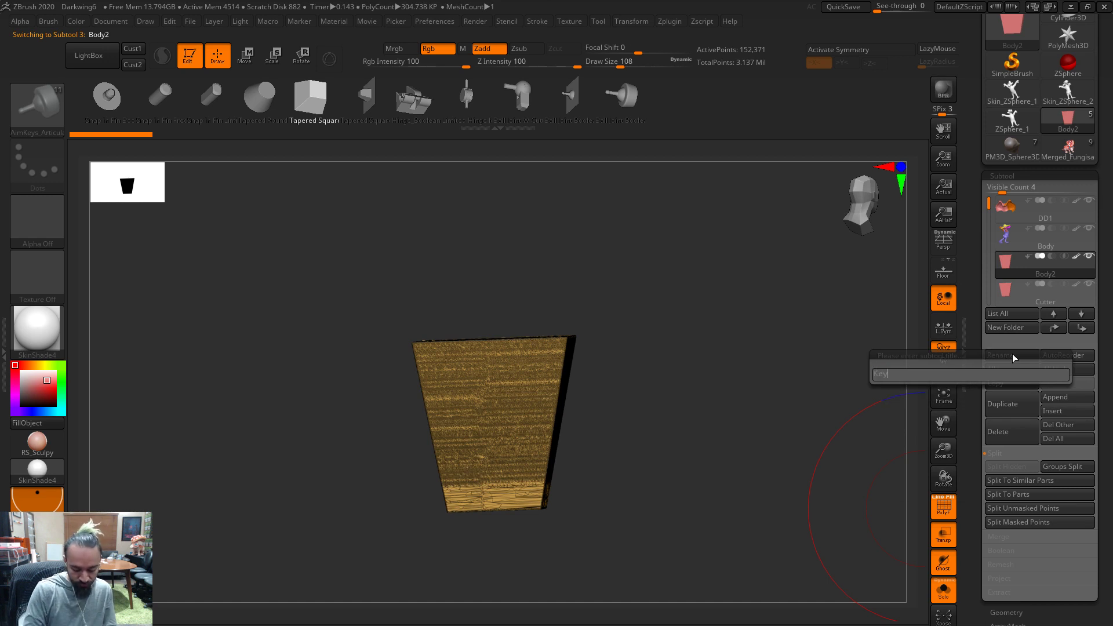
{"action": "key", "text": "Return"}
Duplicate the Base subtool and move the copy up the subtool list to directly below Body
{"action": "left_click", "coordinate": [1019, 243]}
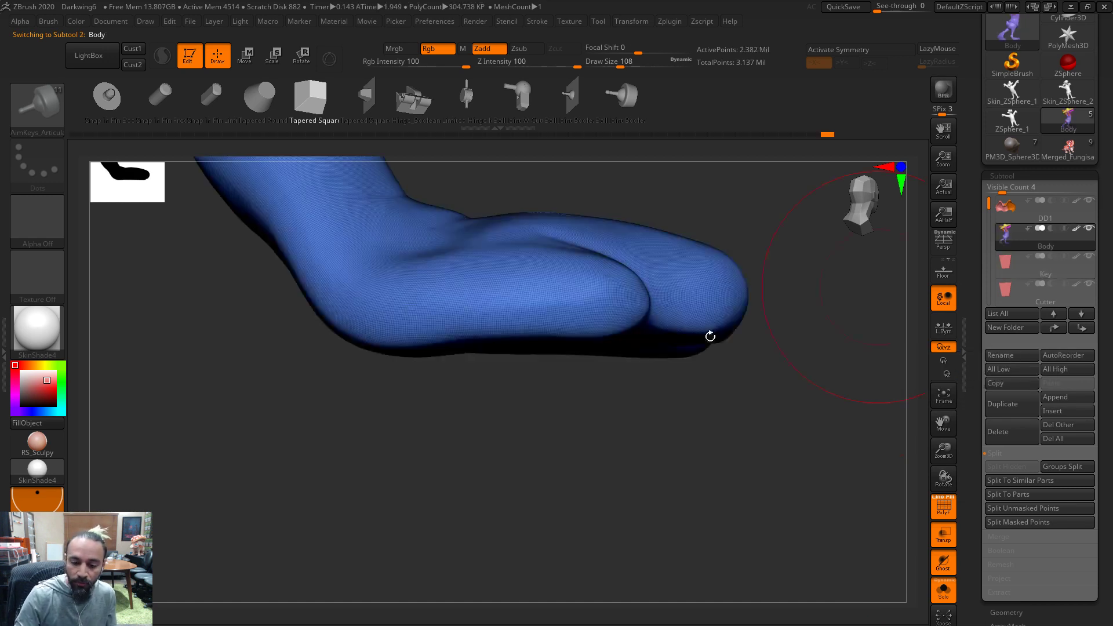
{"action": "left_click_drag", "start_coordinate": [670, 460], "coordinate": [545, 448], "text": "alt"}
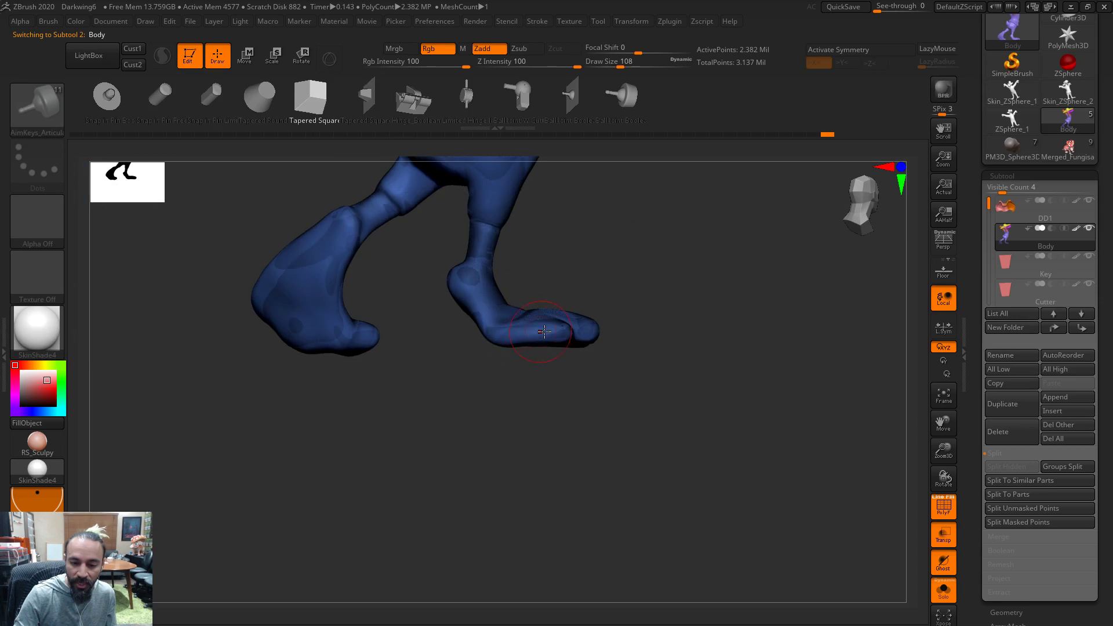
{"action": "left_click_drag", "start_coordinate": [646, 398], "coordinate": [872, 427]}
{"action": "left_click_drag", "start_coordinate": [989, 204], "coordinate": [989, 241]}
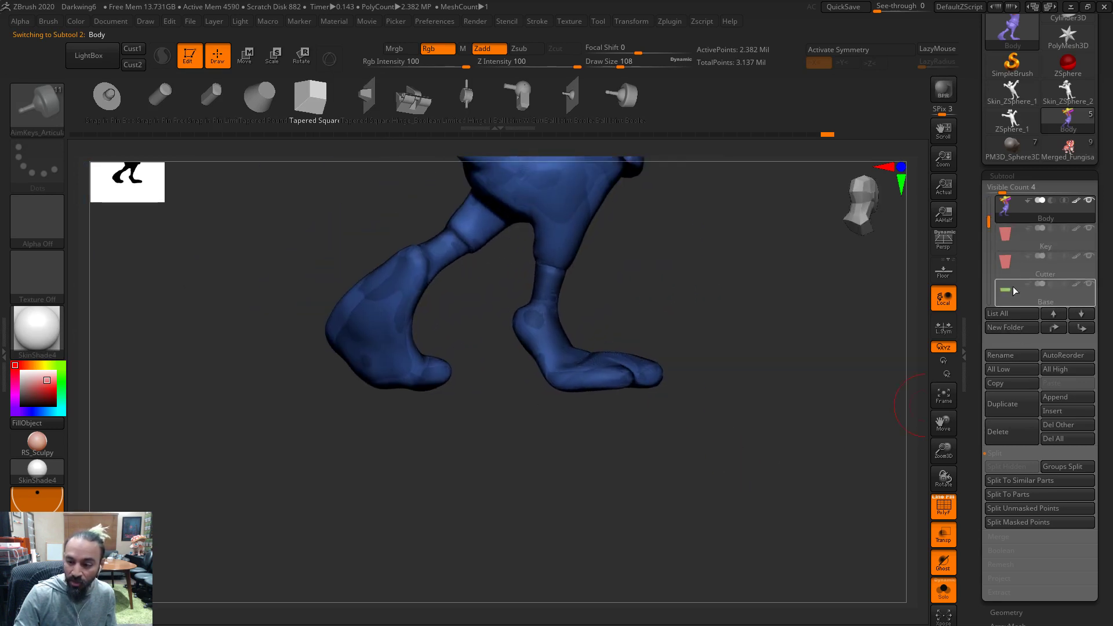
{"action": "left_click", "coordinate": [1021, 293]}
{"action": "left_click", "coordinate": [1054, 328]}
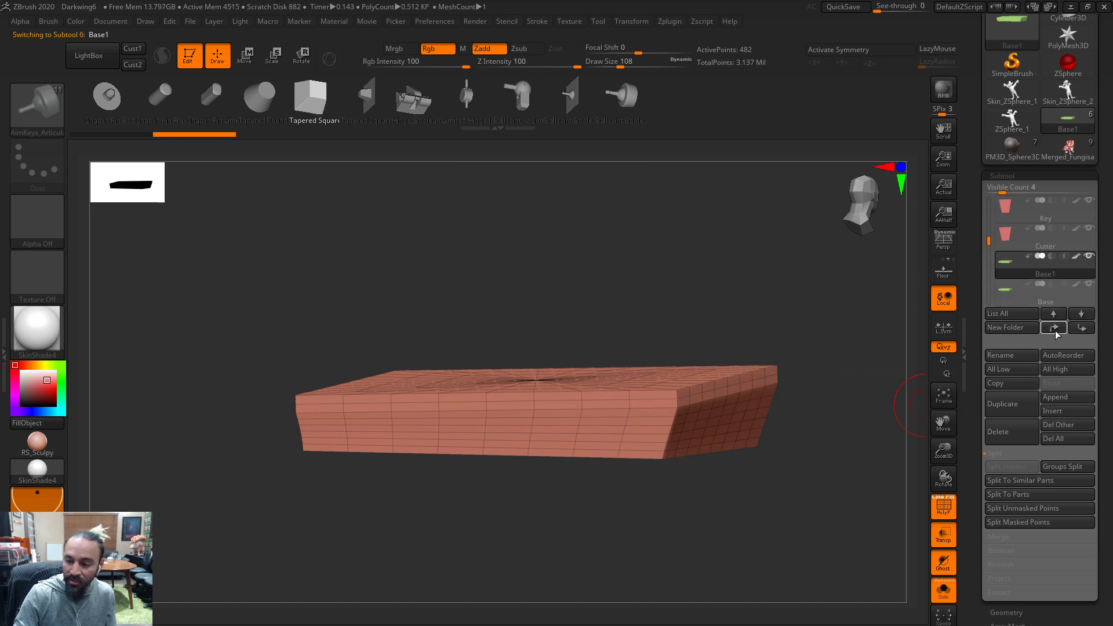
{"action": "left_click", "coordinate": [1054, 327]}
{"action": "left_click", "coordinate": [1054, 328]}
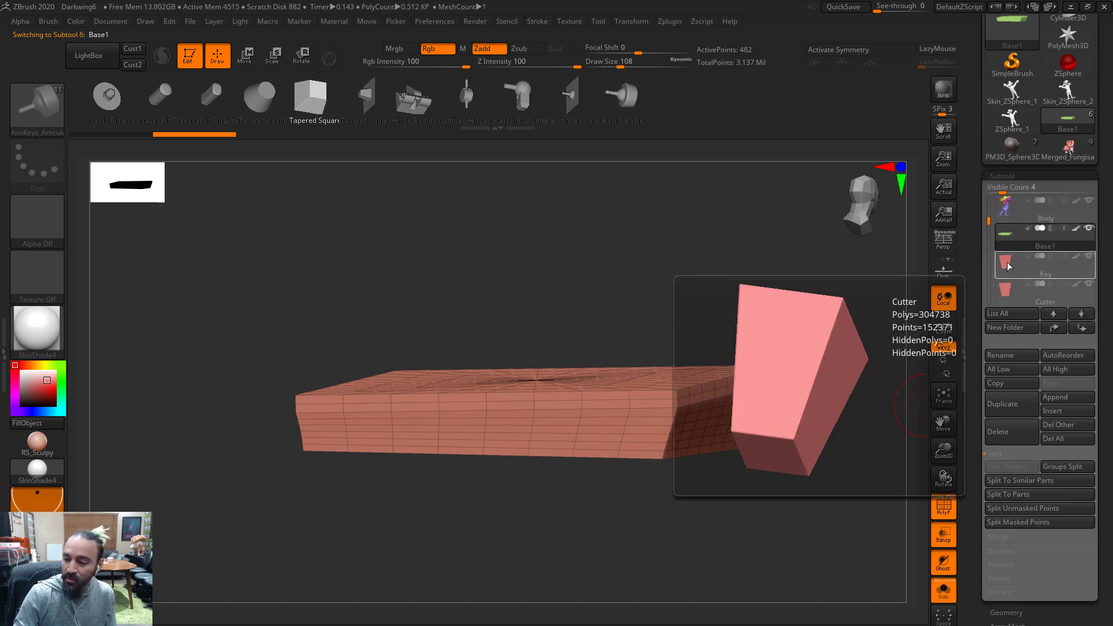
Compare the original Base with its copy and set the Base1 copy to Boolean subtraction
{"action": "left_click_drag", "start_coordinate": [990, 238], "coordinate": [989, 230]}
{"action": "left_click", "coordinate": [1009, 291]}
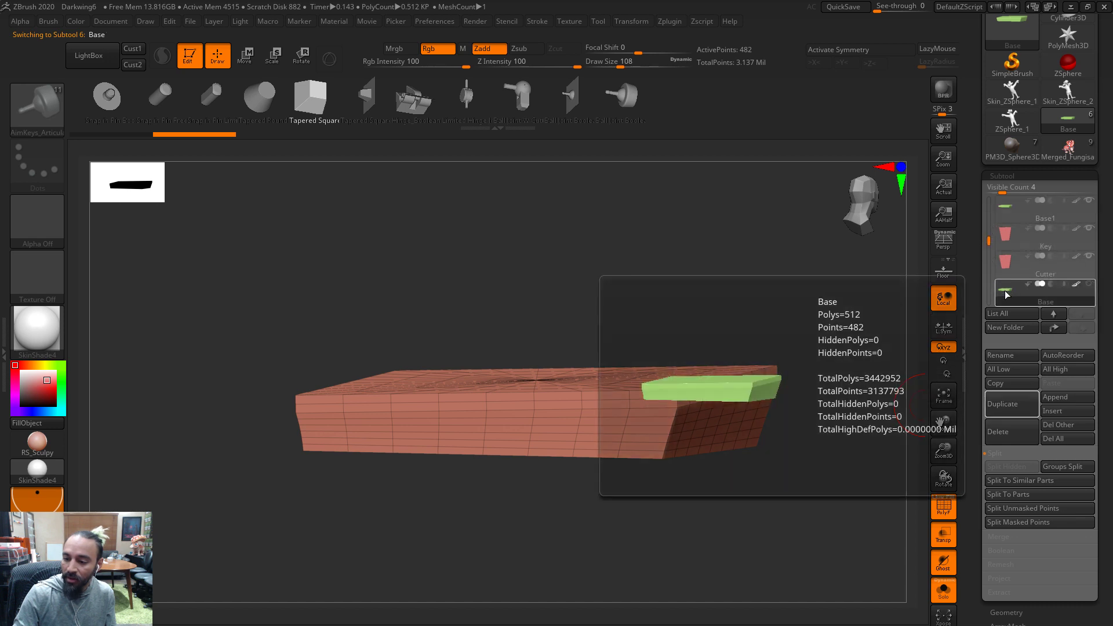
{"action": "left_click", "coordinate": [1009, 207]}
{"action": "left_click_drag", "start_coordinate": [989, 229], "coordinate": [989, 214]}
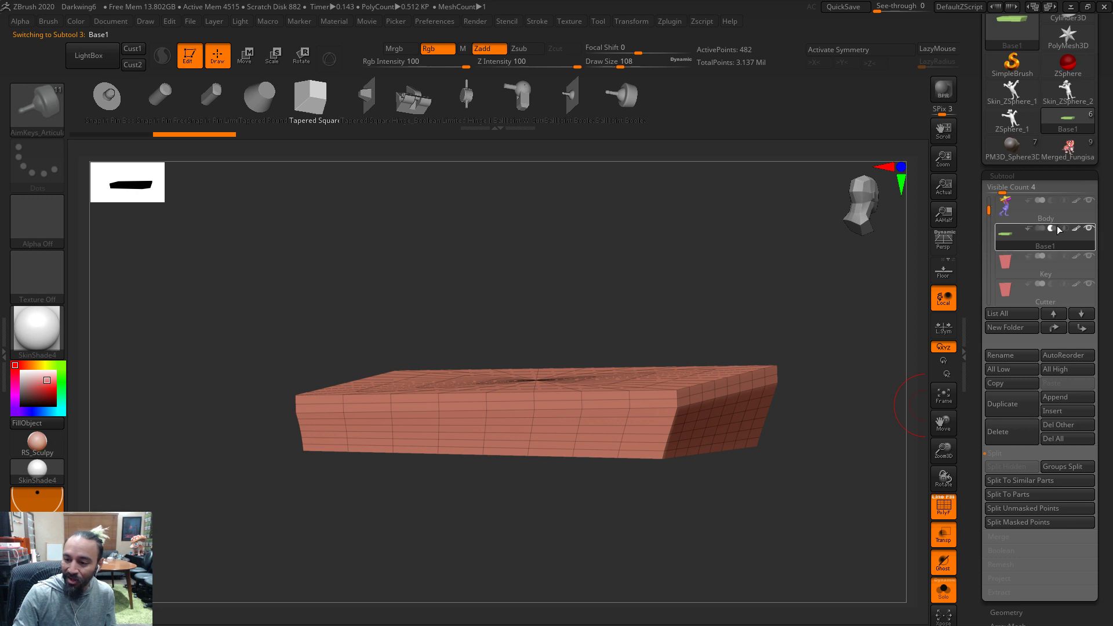
Turn off the polyframe and transparency displays and exit Solo mode with Base1 active, showing all the subtools
{"action": "left_click", "coordinate": [997, 219]}
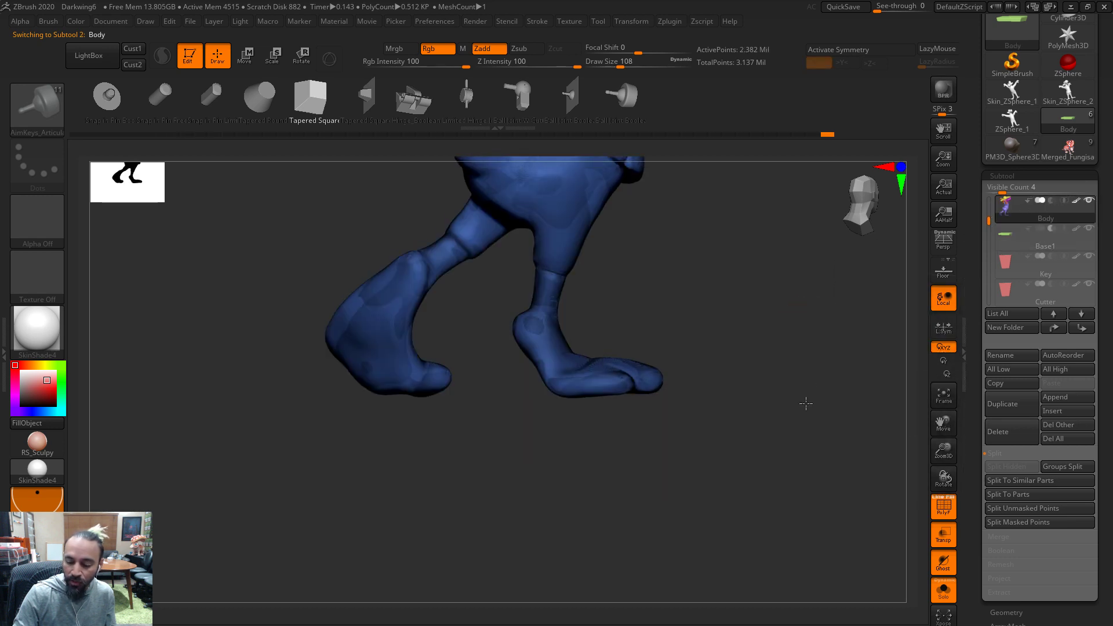
{"action": "left_click", "coordinate": [944, 508]}
{"action": "left_click", "coordinate": [945, 536]}
{"action": "left_click_drag", "start_coordinate": [762, 494], "coordinate": [801, 421]}
{"action": "left_click", "coordinate": [1003, 245]}
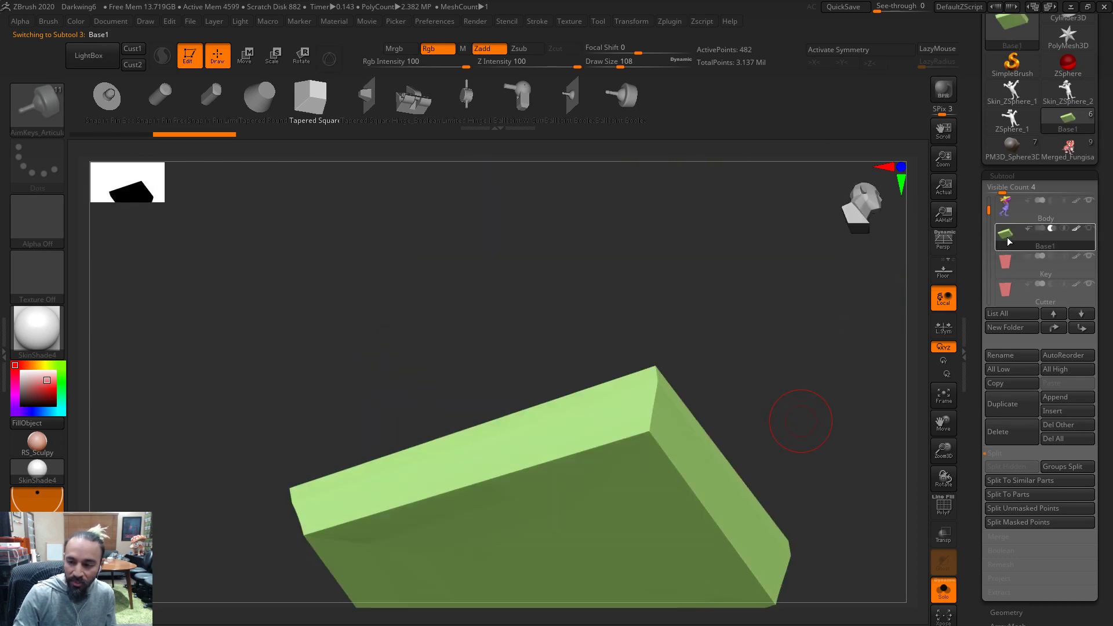
{"action": "left_click", "coordinate": [944, 590]}
{"action": "left_click_drag", "start_coordinate": [743, 348], "coordinate": [780, 381]}
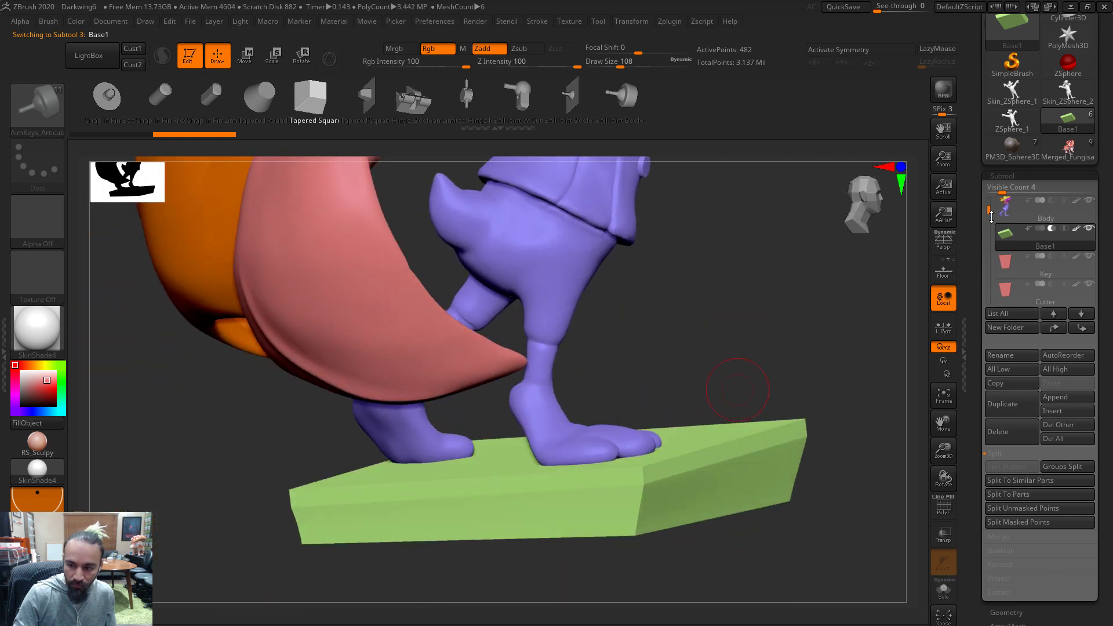
Select the body, show the other subtools with ghost transparency, and examine where both feet meet the base
{"action": "left_click", "coordinate": [597, 459], "text": "alt"}
{"action": "left_click", "coordinate": [944, 533]}
{"action": "left_click_drag", "start_coordinate": [760, 333], "coordinate": [760, 331]}
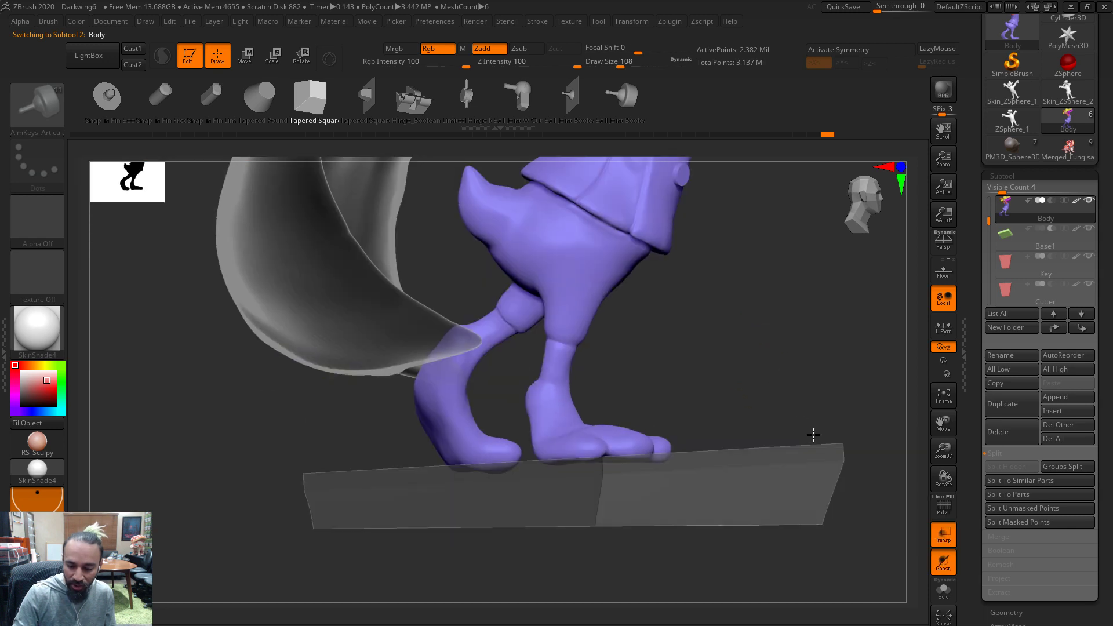
{"action": "scroll", "coordinate": [810, 437], "scroll_direction": "up", "scroll_amount": 3}
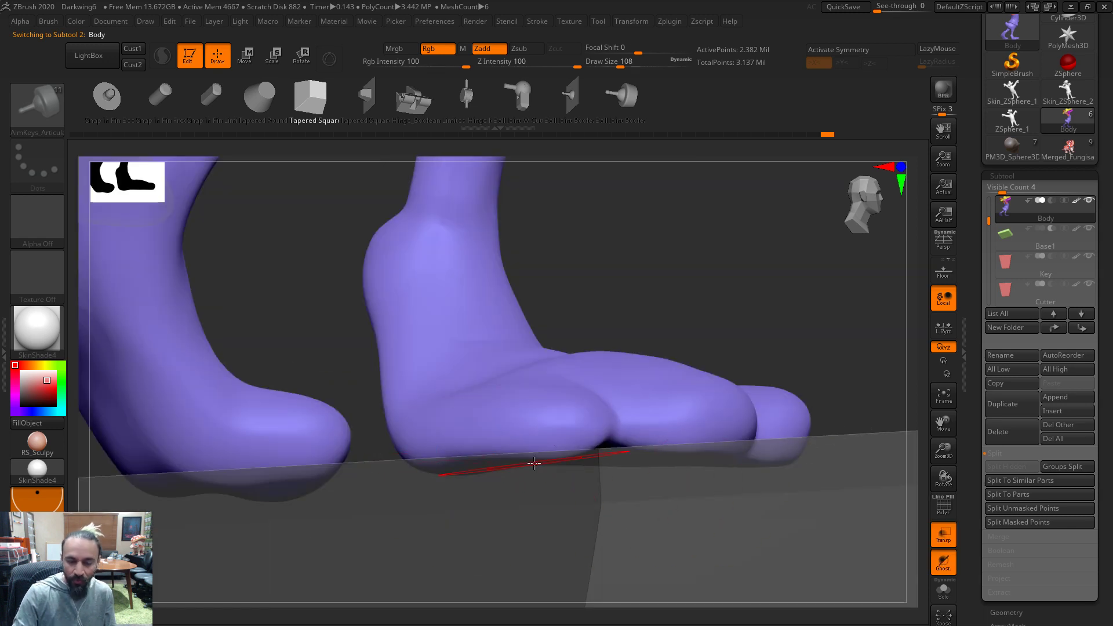
{"action": "left_click_drag", "start_coordinate": [769, 352], "coordinate": [690, 350], "text": "alt"}
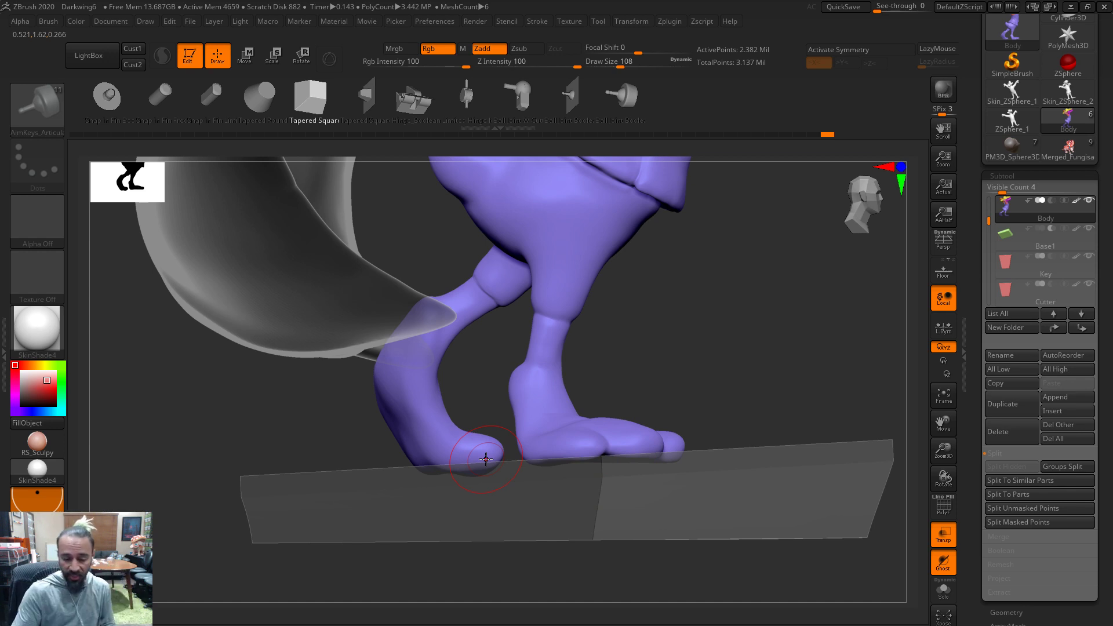
{"action": "right_click_drag", "start_coordinate": [645, 434], "coordinate": [611, 487]}
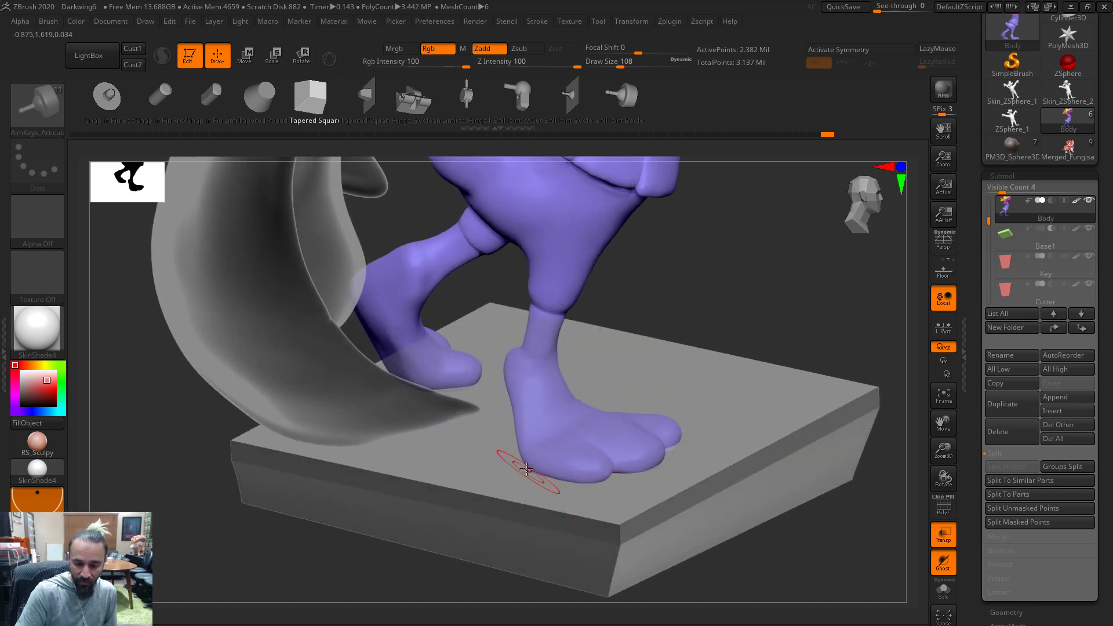
{"action": "right_click_drag", "start_coordinate": [762, 295], "coordinate": [703, 283]}
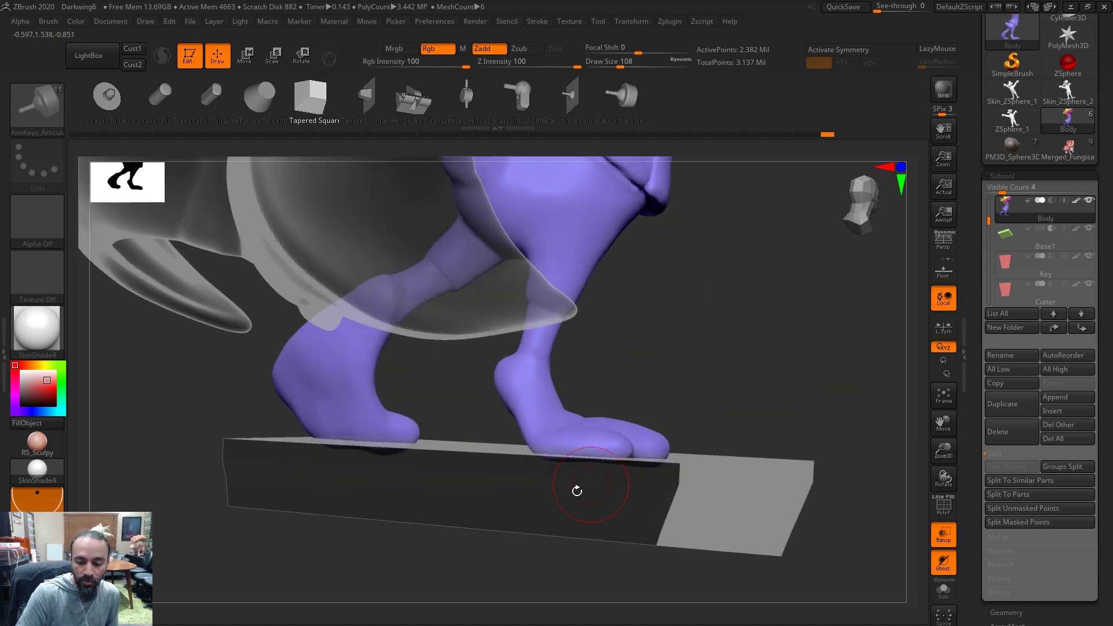
Select the Base1 subtool and enable Live Boolean in the render settings
{"action": "left_click", "coordinate": [614, 484], "text": "alt"}
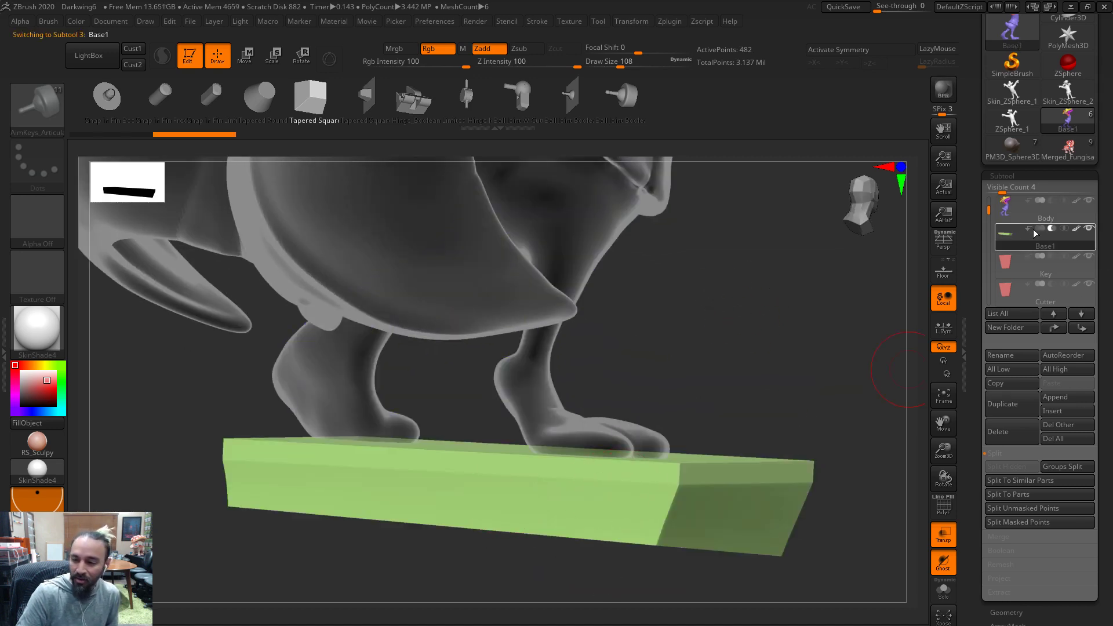
{"action": "mouse_move", "coordinate": [1053, 229]}
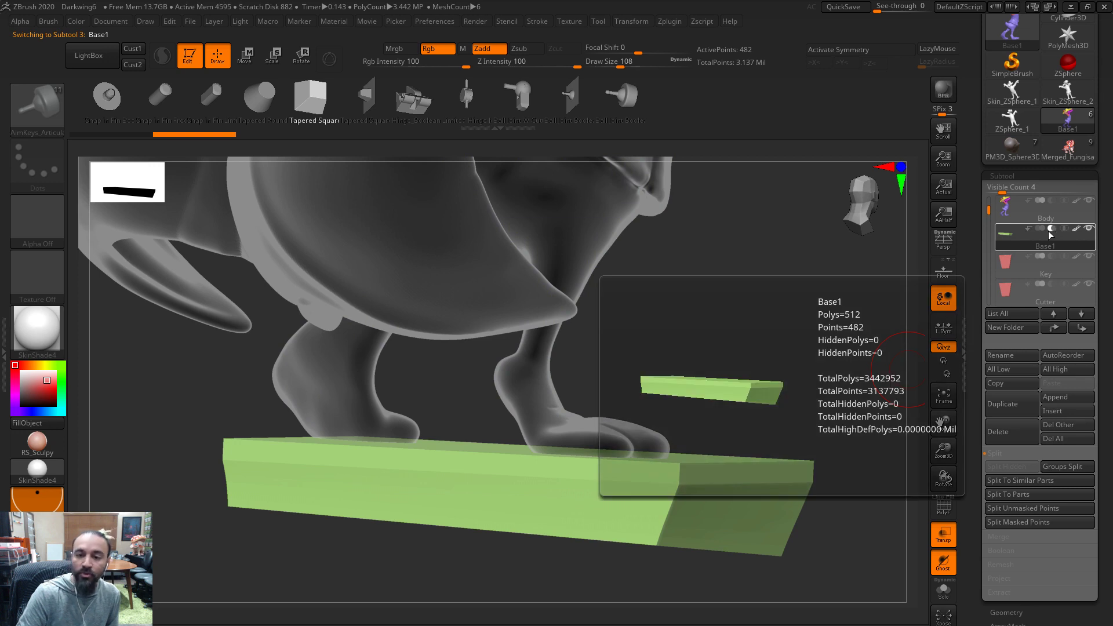
{"action": "left_click", "coordinate": [469, 20]}
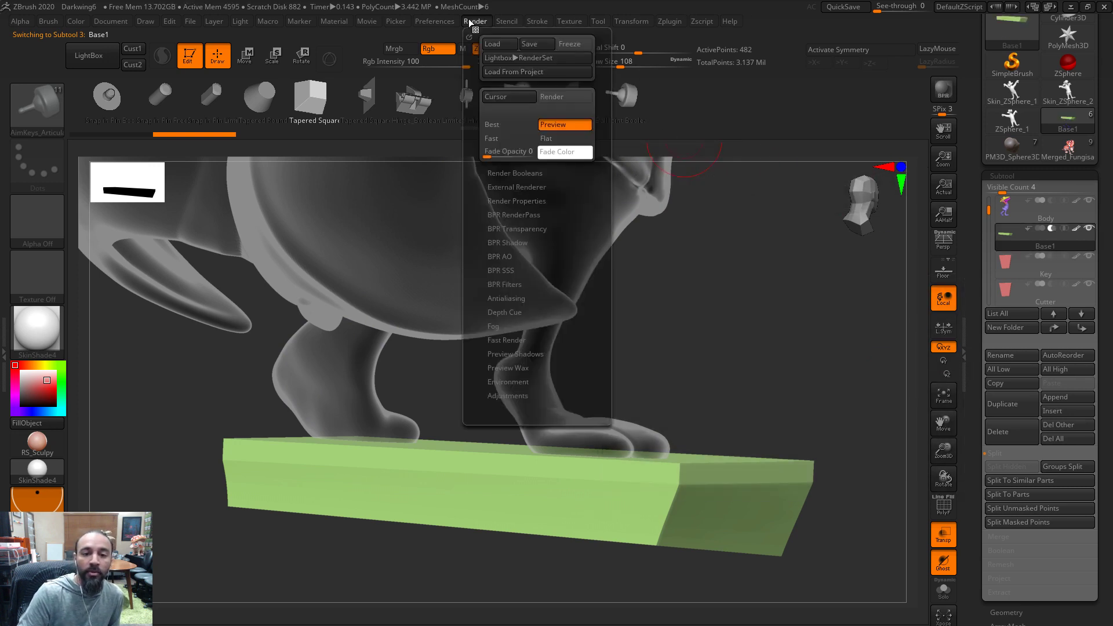
{"action": "left_click", "coordinate": [515, 173]}
{"action": "left_click", "coordinate": [508, 195]}
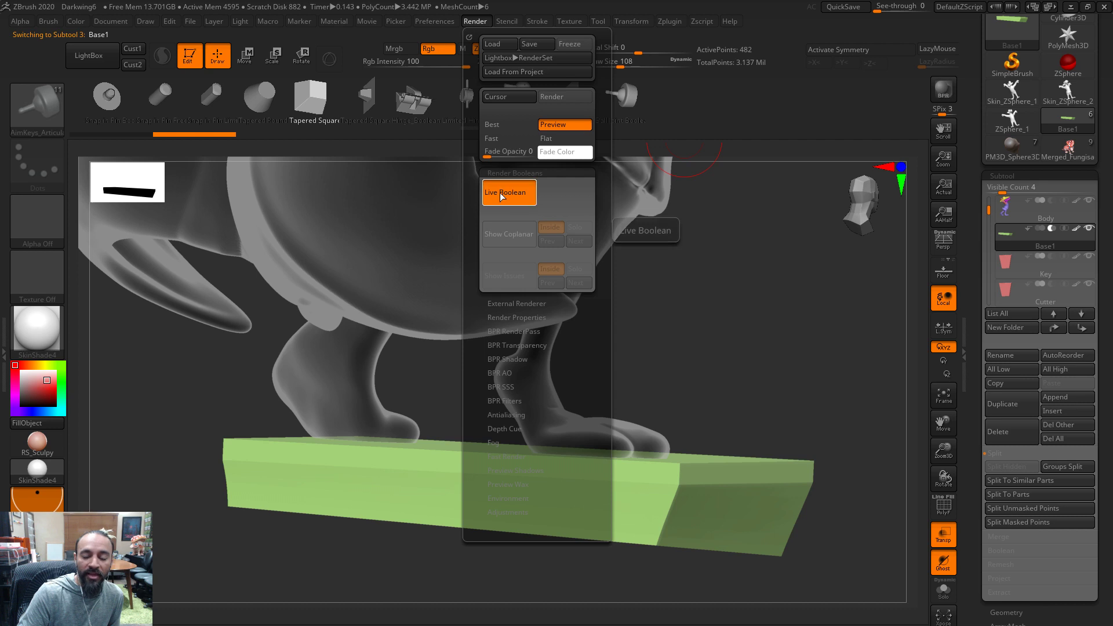
Make the Body subtool active, turn off the transparency display and hide the original Base subtool
{"action": "left_click_drag", "start_coordinate": [807, 352], "coordinate": [766, 354]}
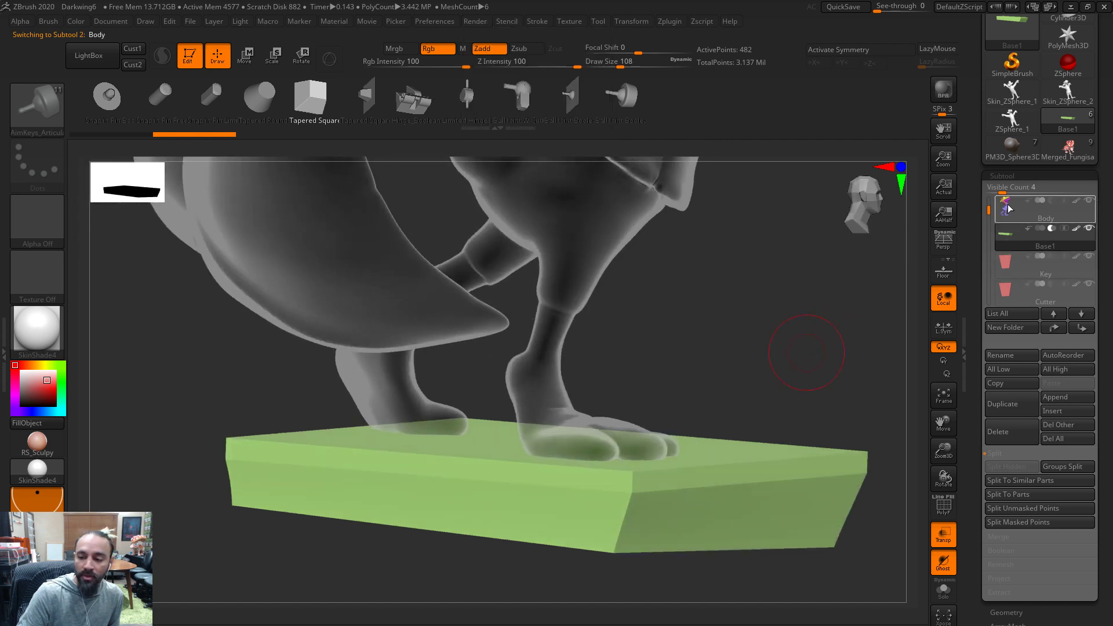
{"action": "left_click", "coordinate": [1008, 209]}
{"action": "left_click", "coordinate": [941, 537]}
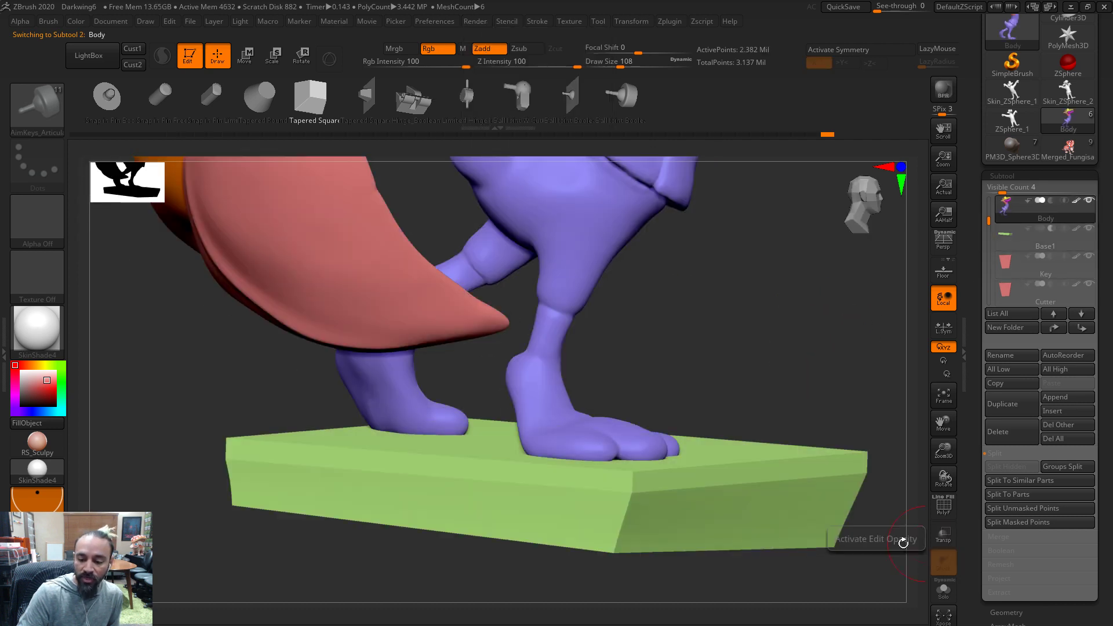
{"action": "left_click_drag", "start_coordinate": [989, 224], "coordinate": [992, 254]}
{"action": "left_click", "coordinate": [1089, 256]}
Examine the soles of both feet, the key and the whole figure with the live Boolean subtraction applied
{"action": "left_click_drag", "start_coordinate": [750, 329], "coordinate": [439, 520]}
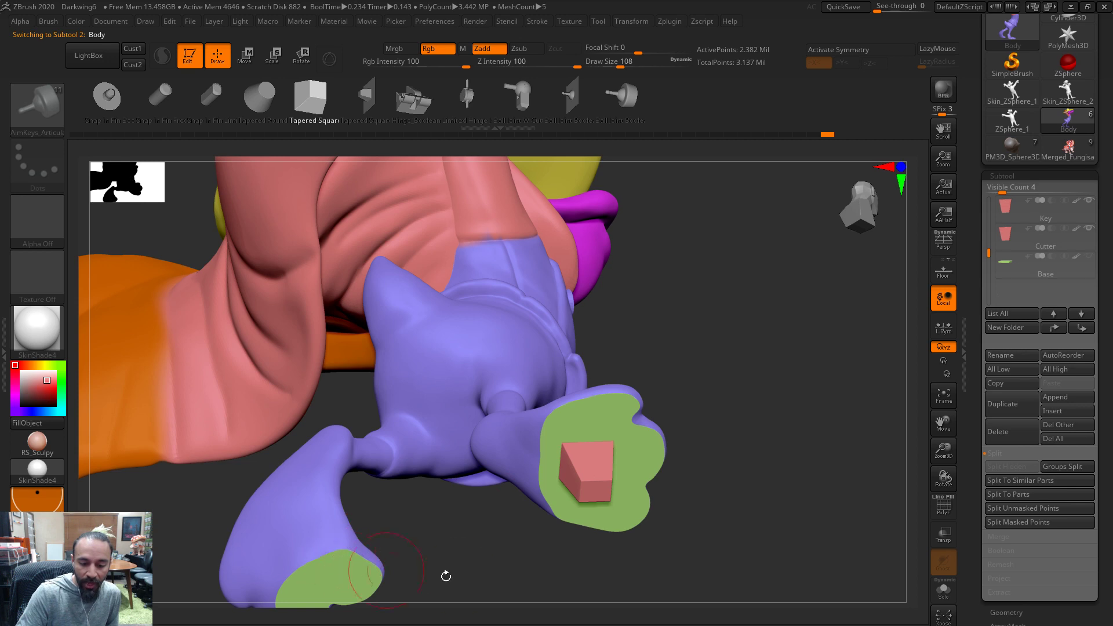
{"action": "left_click_drag", "start_coordinate": [445, 579], "coordinate": [557, 510], "text": "alt"}
{"action": "left_click_drag", "start_coordinate": [545, 551], "coordinate": [592, 460], "text": "alt"}
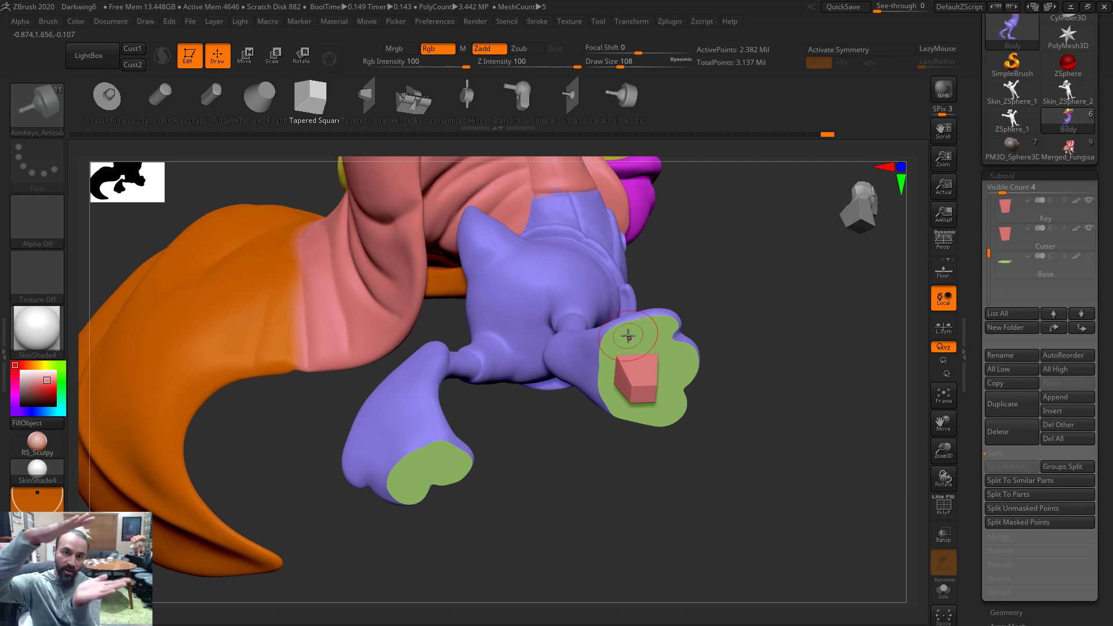
{"action": "mouse_move", "coordinate": [698, 404]}
{"action": "left_mouse_down"}
{"action": "mouse_move", "coordinate": [696, 417]}
{"action": "mouse_move", "coordinate": [718, 408]}
{"action": "left_mouse_up"}
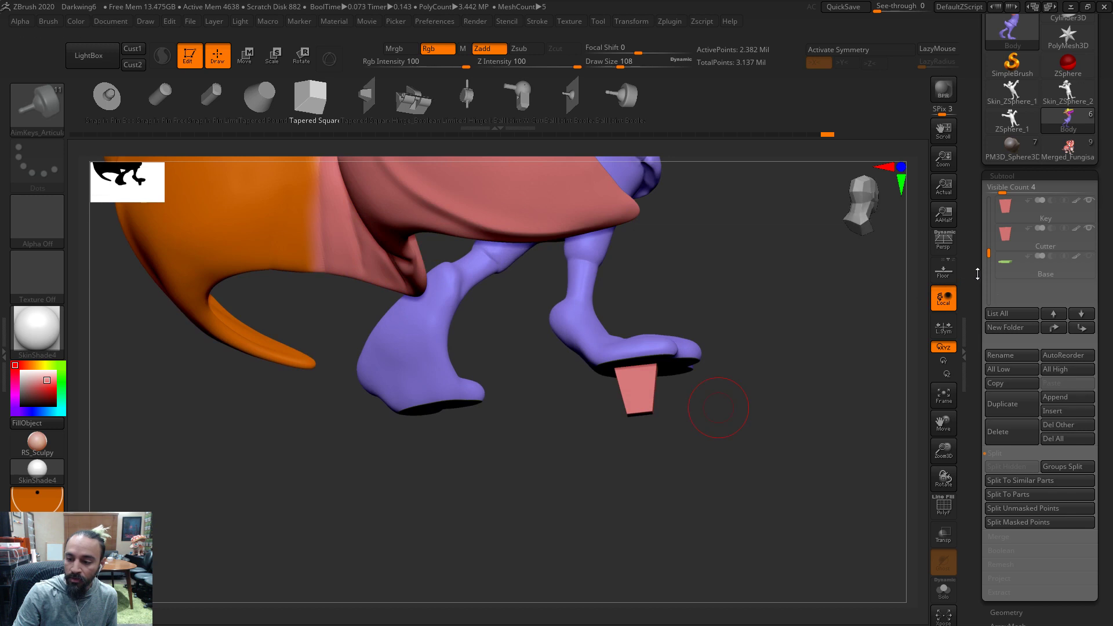
{"action": "left_click_drag", "start_coordinate": [991, 241], "coordinate": [991, 215]}
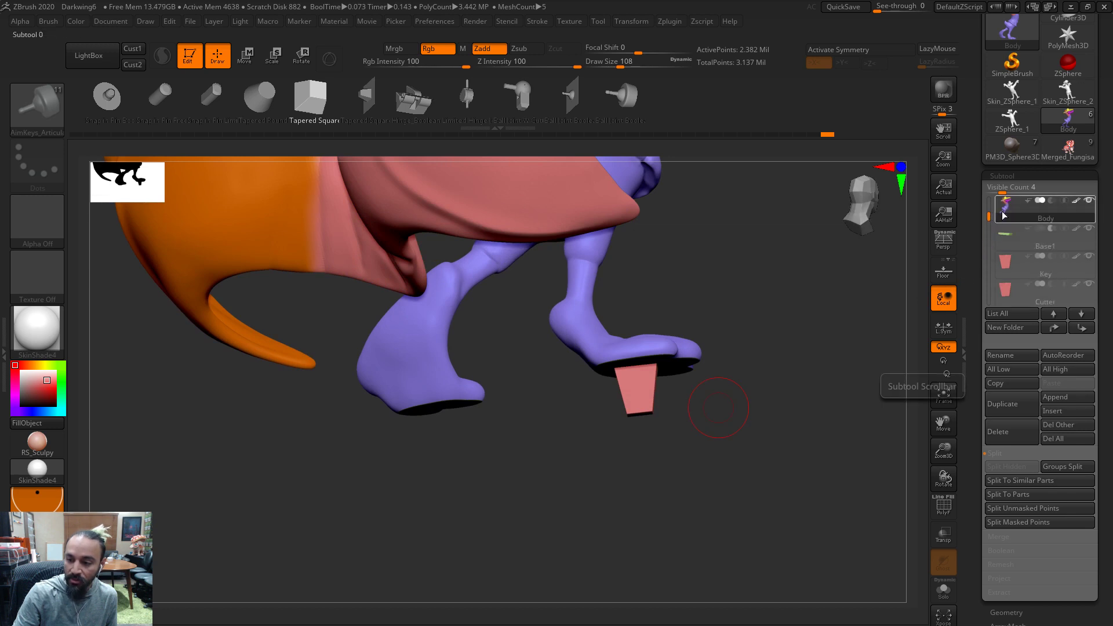
{"action": "key", "text": "f"}
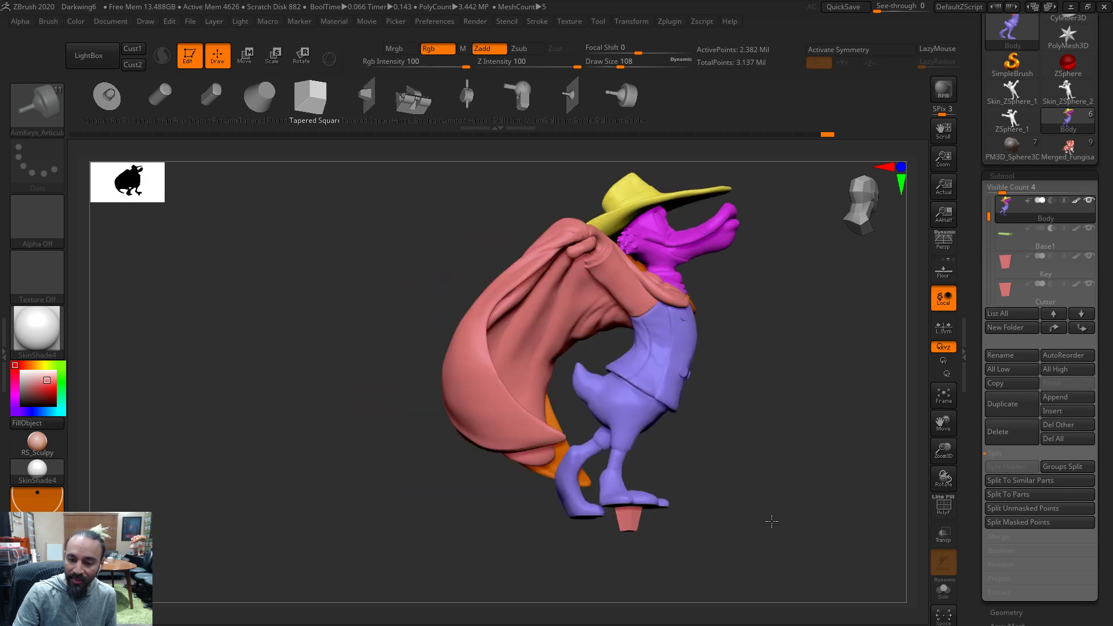
{"action": "left_click_drag", "start_coordinate": [772, 522], "coordinate": [721, 524]}
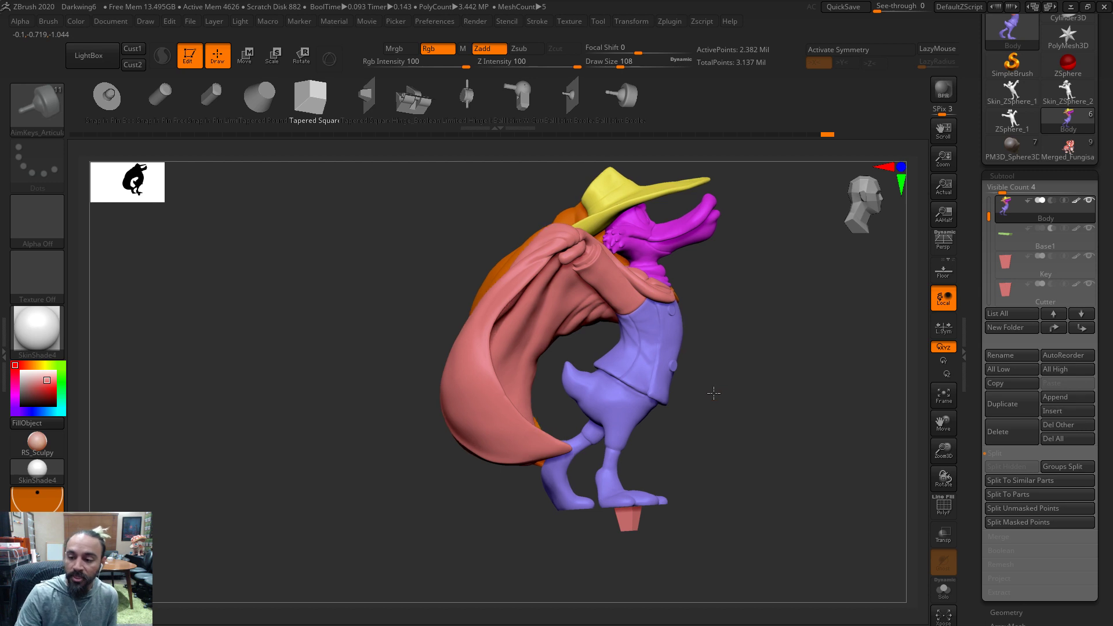
{"action": "left_click_drag", "start_coordinate": [716, 391], "coordinate": [748, 386]}
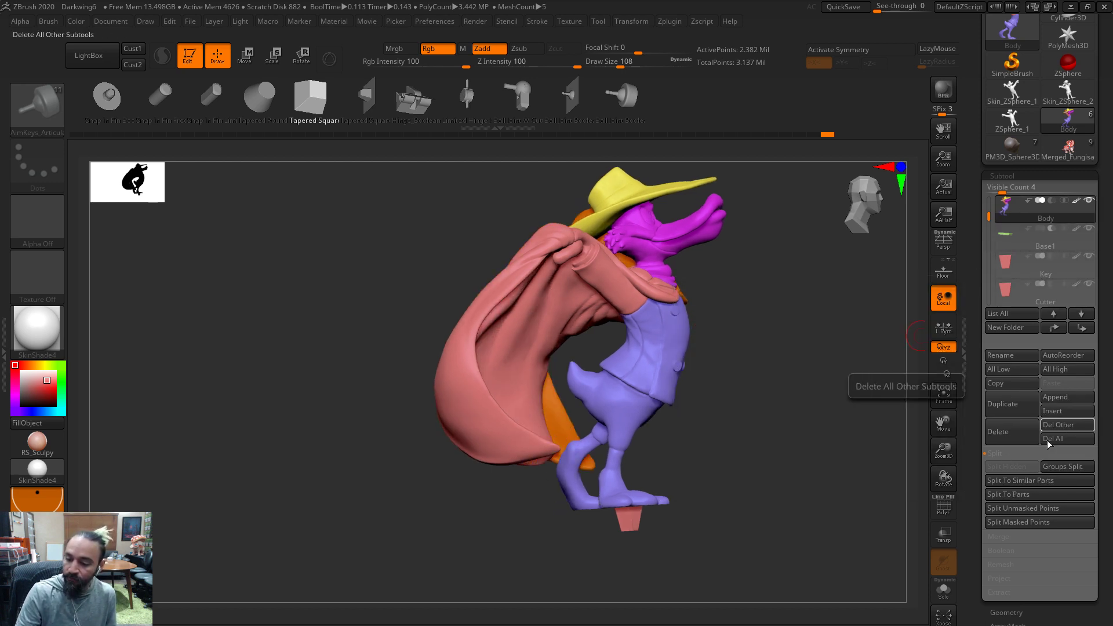
Generate a Boolean mesh from the visible subtools and switch to the UMesh_DD1 tool
{"action": "left_click", "coordinate": [1009, 549]}
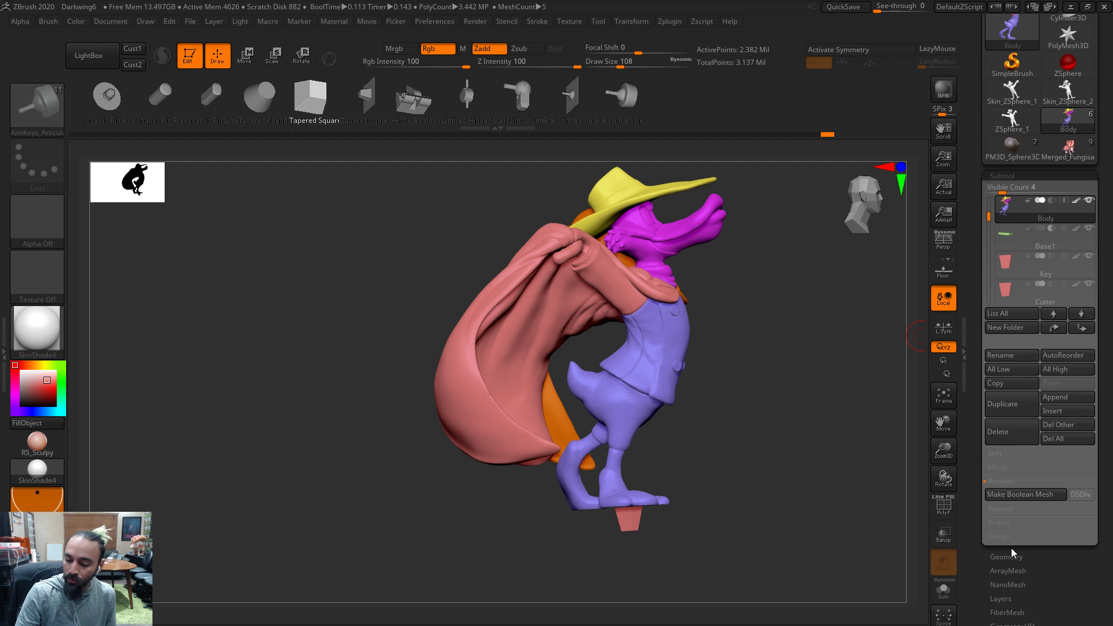
{"action": "left_click", "coordinate": [1023, 496]}
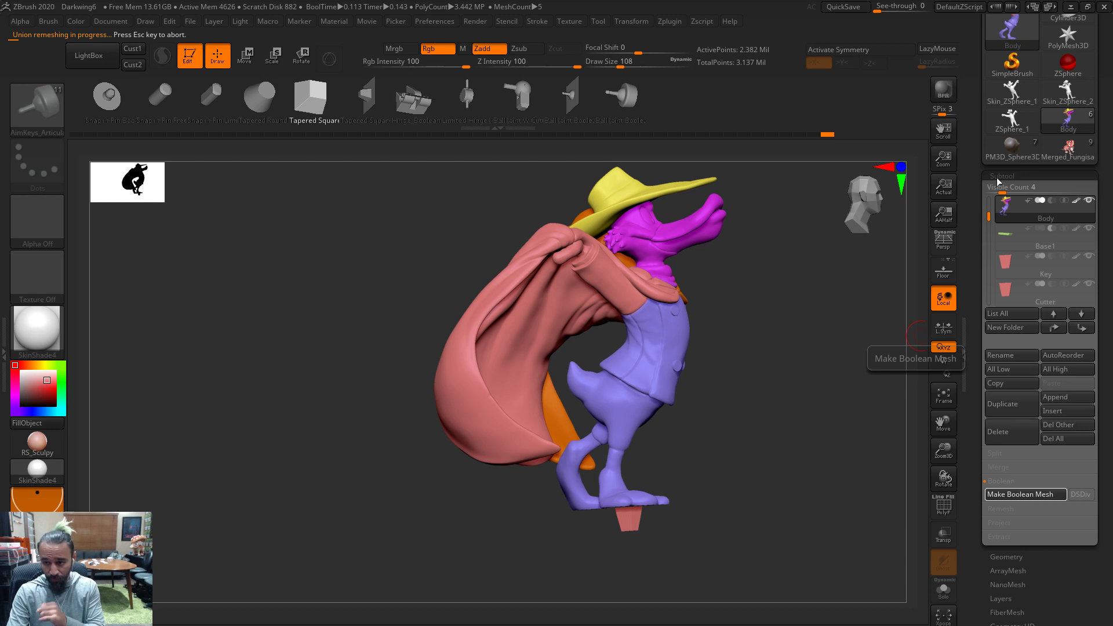
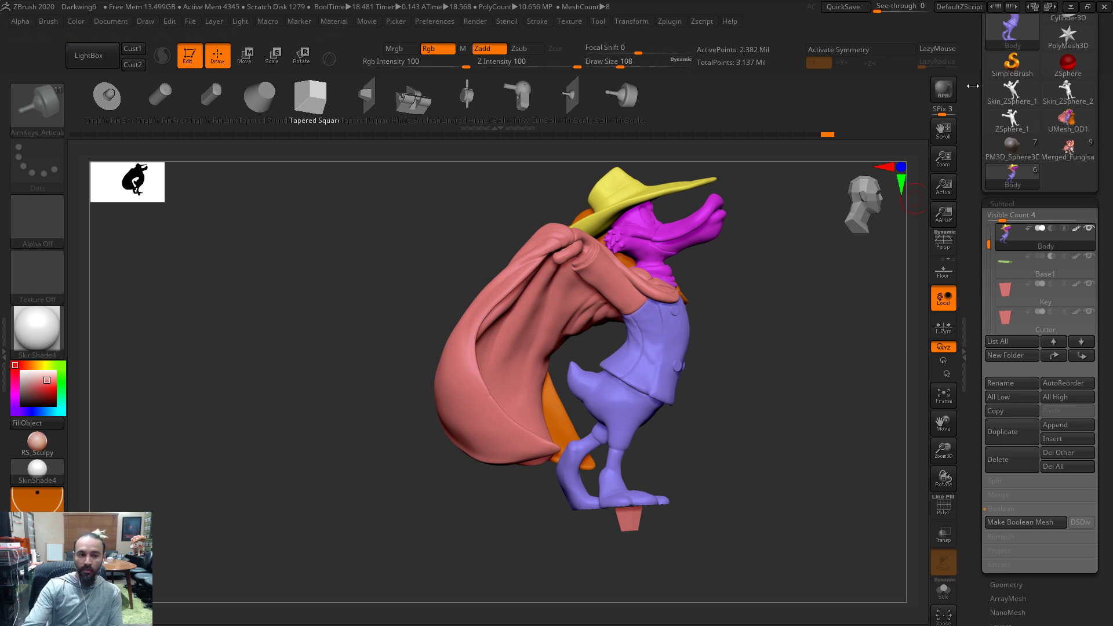
{"action": "left_click", "coordinate": [1074, 132]}
Show the polyframe on the Boolean mesh and examine the cut soles, the foot key and the polygroups
{"action": "left_click_drag", "start_coordinate": [777, 472], "coordinate": [750, 404]}
{"action": "left_click", "coordinate": [949, 511]}
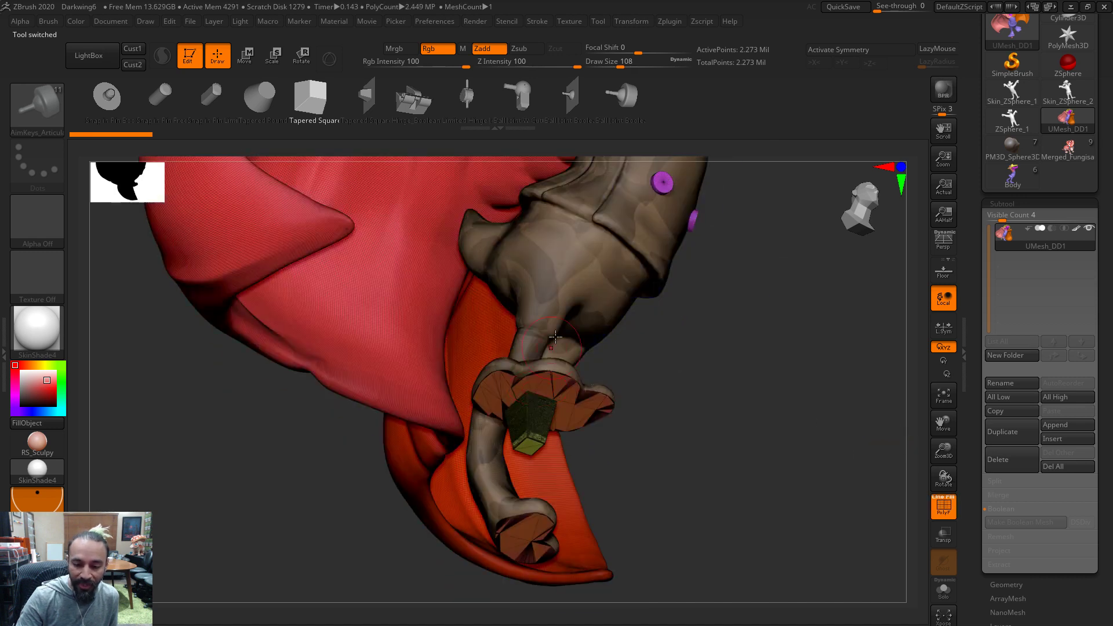
{"action": "left_click_drag", "start_coordinate": [768, 509], "coordinate": [664, 135], "text": "alt"}
{"action": "left_click_drag", "start_coordinate": [764, 244], "coordinate": [742, 308], "text": "alt"}
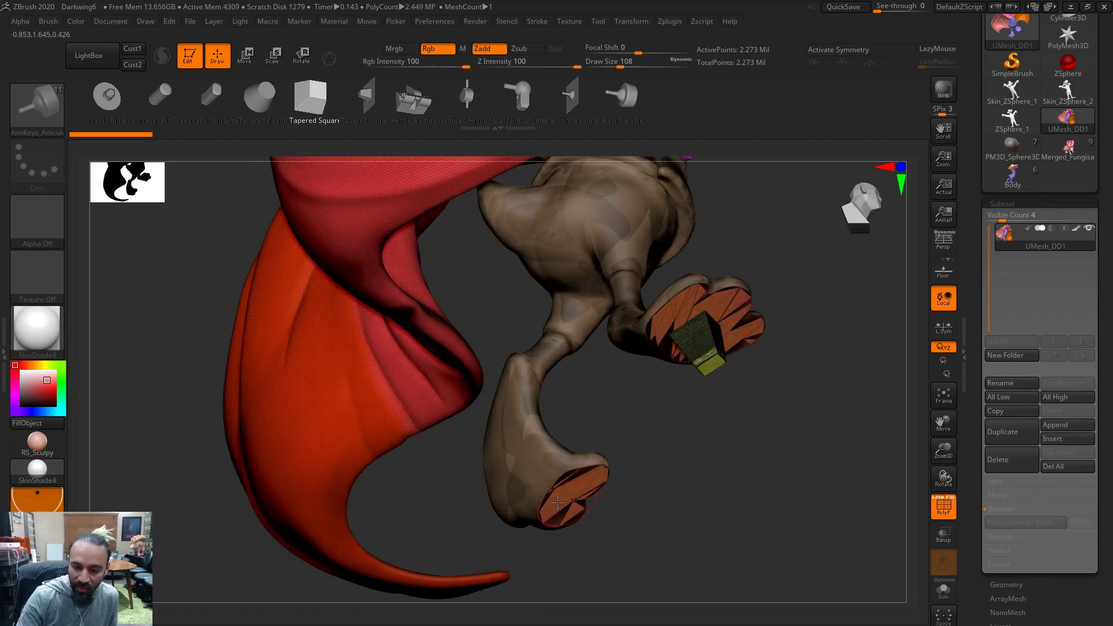
{"action": "left_click_drag", "start_coordinate": [802, 453], "coordinate": [800, 489]}
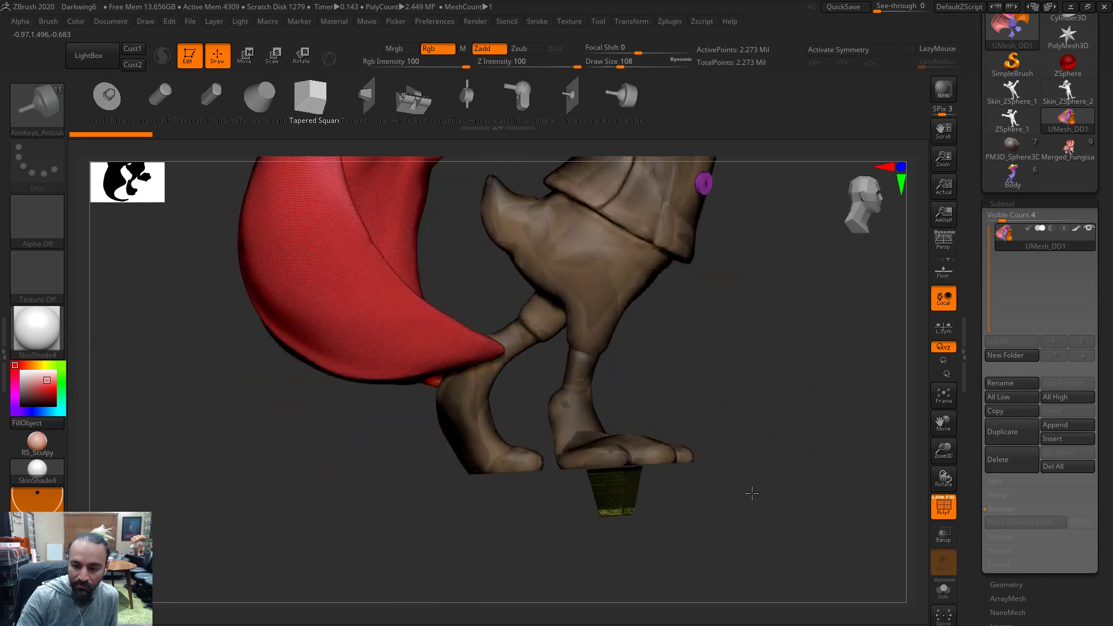
{"action": "mouse_move", "coordinate": [1009, 245]}
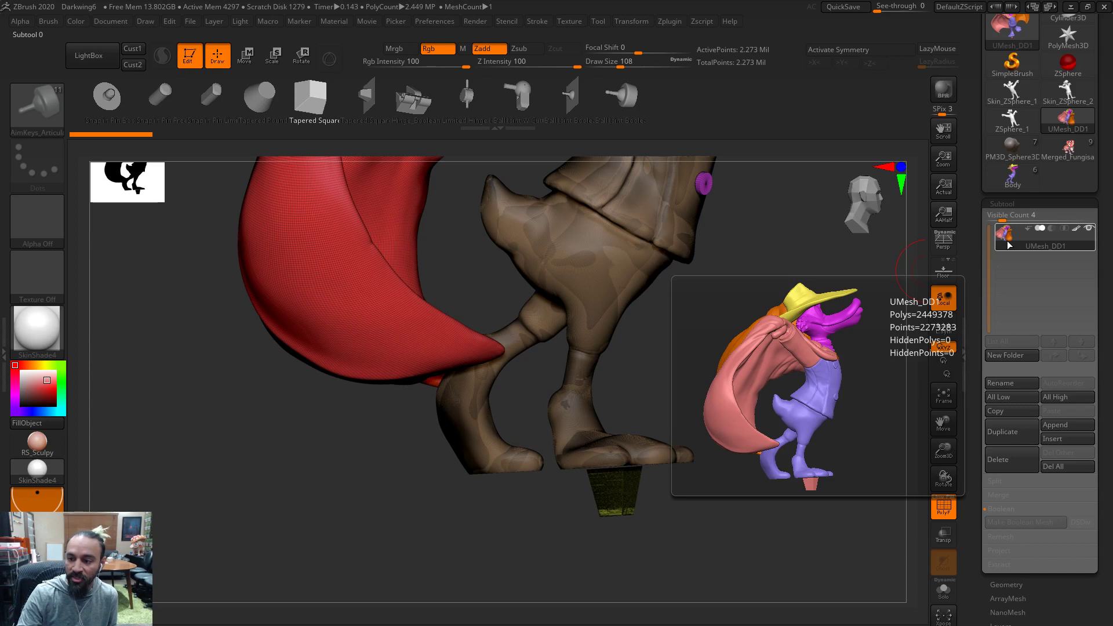
Return to the Body tool, append the UMesh_DD1 mesh as a subtool and isolate it in Solo mode
{"action": "left_click", "coordinate": [1012, 178]}
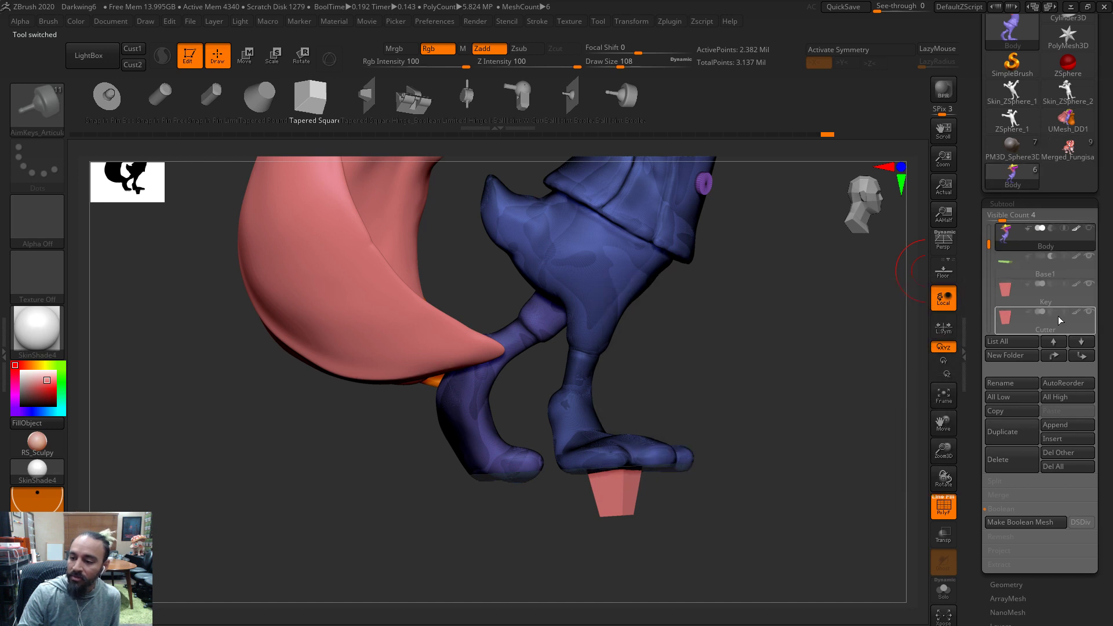
{"action": "left_click", "coordinate": [1067, 424]}
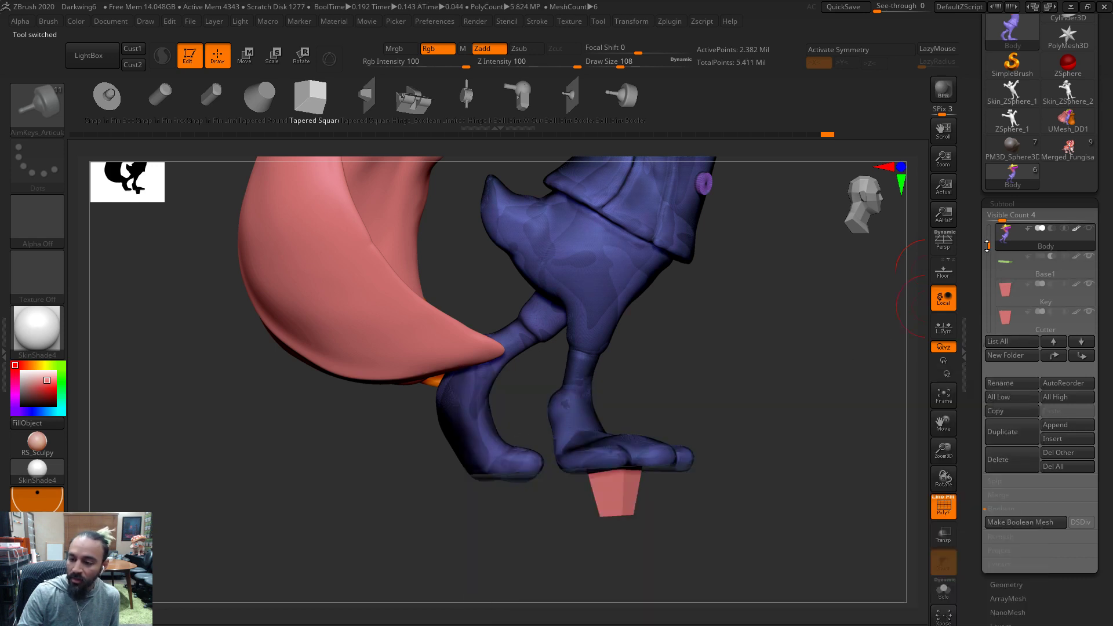
{"action": "left_click", "coordinate": [1002, 296]}
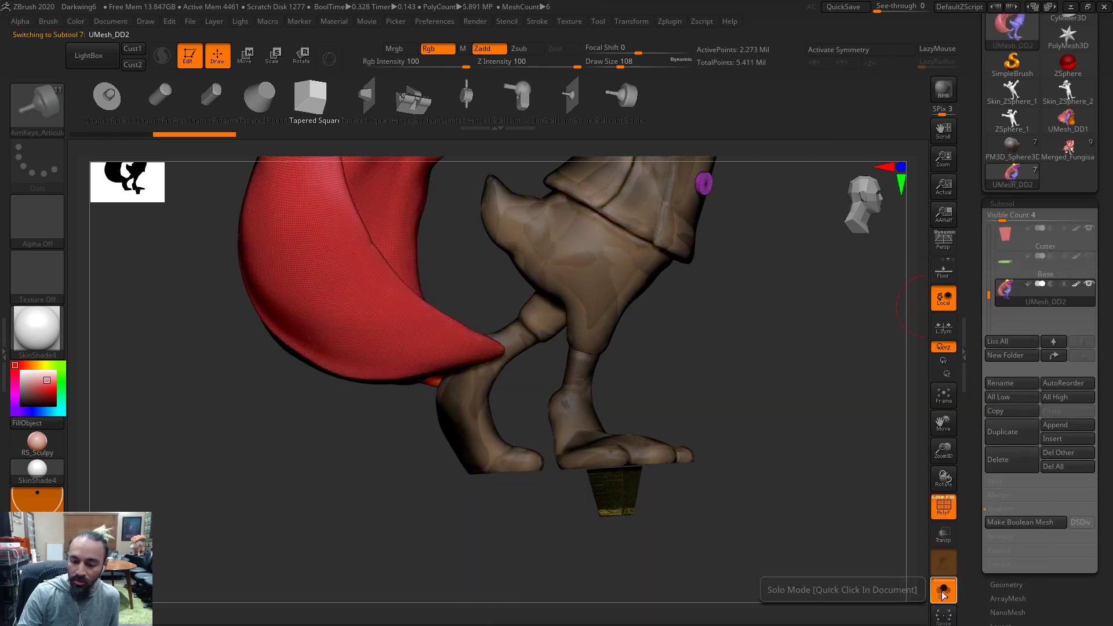
Isolate the key's polygroup on the appended mesh, invert the visibility to hide the key, and hide the cape
{"action": "left_click", "coordinate": [623, 498], "text": "ctrl+shift"}
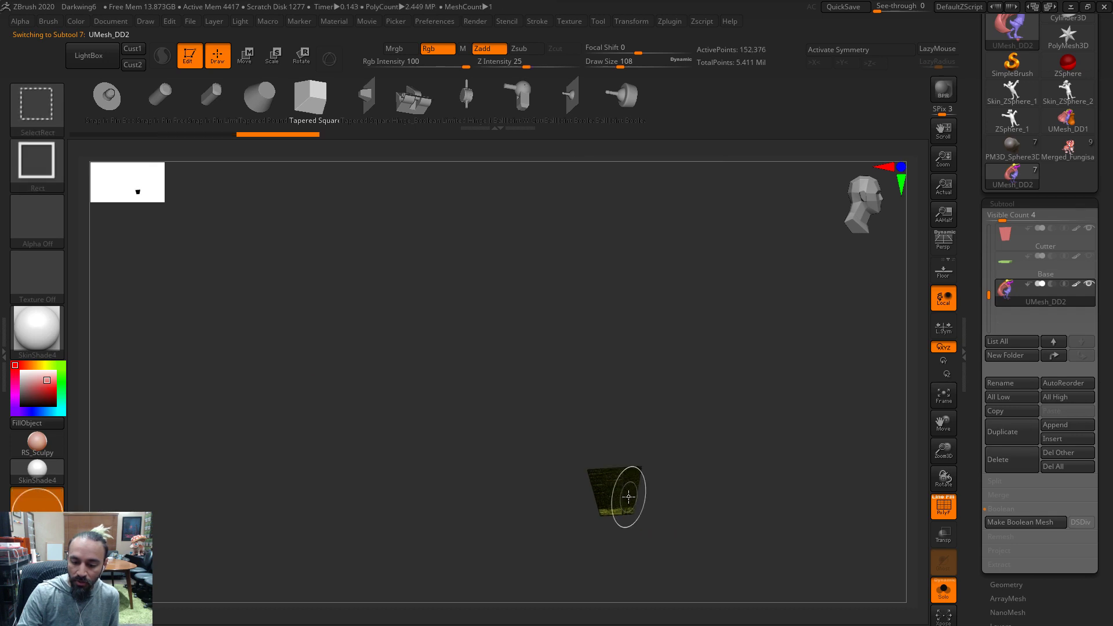
{"action": "left_click_drag", "start_coordinate": [751, 544], "coordinate": [749, 541], "text": "ctrl+shift"}
{"action": "left_click_drag", "start_coordinate": [792, 511], "coordinate": [776, 558], "text": "alt"}
{"action": "left_click_drag", "start_coordinate": [777, 487], "coordinate": [723, 532]}
{"action": "left_click", "coordinate": [524, 393], "text": "ctrl+shift"}
{"action": "left_click_drag", "start_coordinate": [714, 439], "coordinate": [746, 465], "text": "alt"}
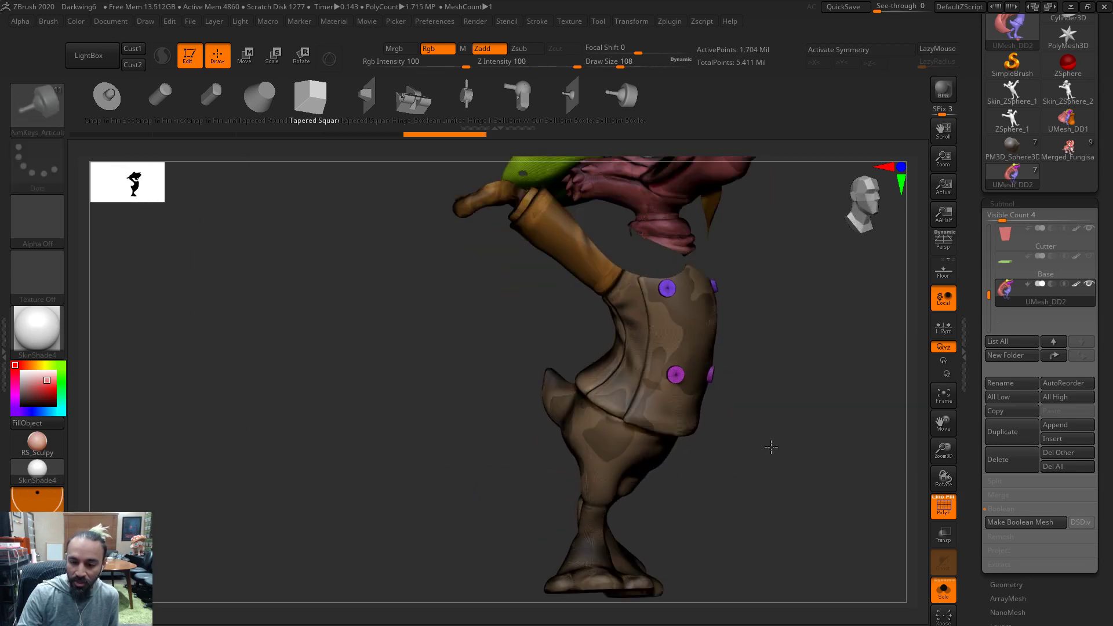
Examine how the neck, arms and jacket are separated inside the merged mesh, and unhide all its polygroups
{"action": "left_click_drag", "start_coordinate": [706, 516], "coordinate": [748, 544], "text": "alt"}
{"action": "left_click_drag", "start_coordinate": [860, 377], "coordinate": [763, 612], "text": "alt"}
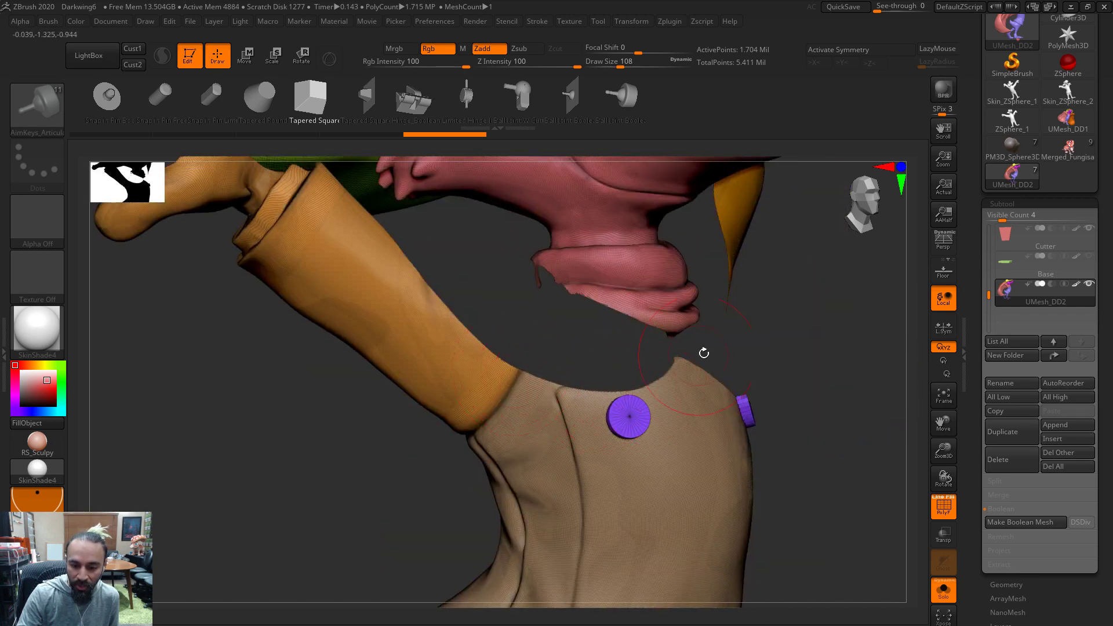
{"action": "left_click_drag", "start_coordinate": [801, 411], "coordinate": [775, 414]}
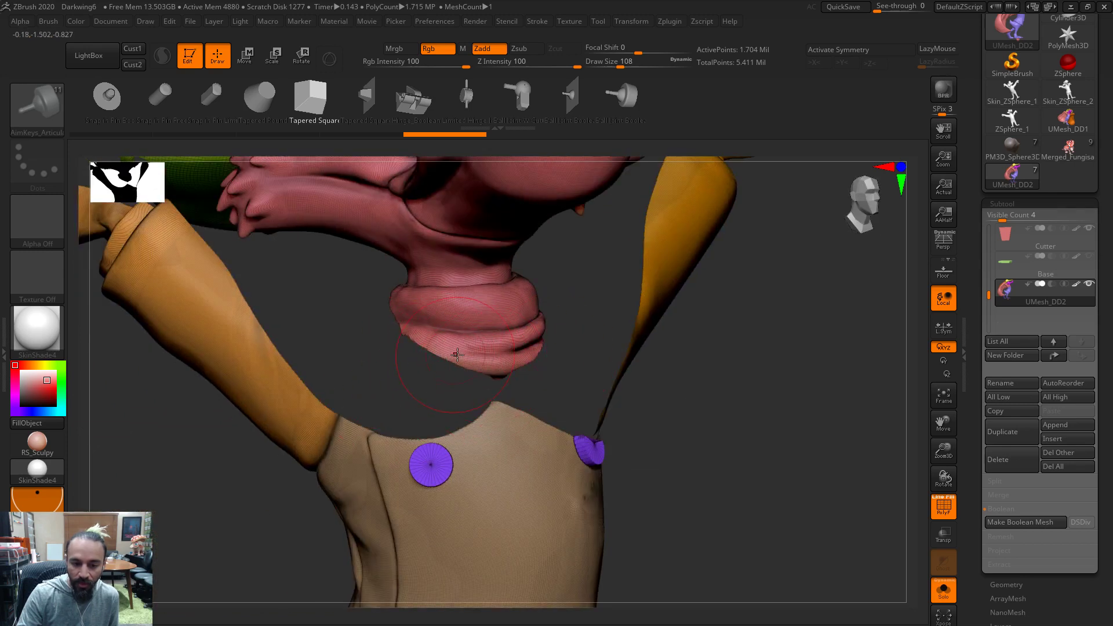
{"action": "left_click_drag", "start_coordinate": [710, 385], "coordinate": [770, 478], "text": "alt"}
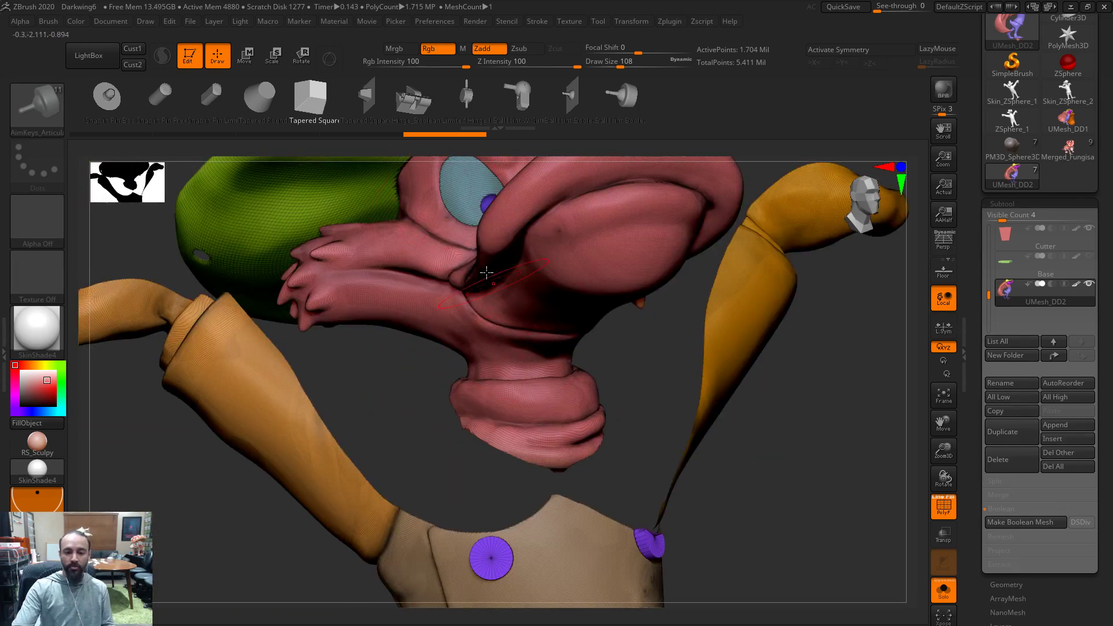
{"action": "left_click_drag", "start_coordinate": [799, 490], "coordinate": [878, 82], "text": "alt"}
{"action": "left_click_drag", "start_coordinate": [759, 387], "coordinate": [735, 408], "text": "alt"}
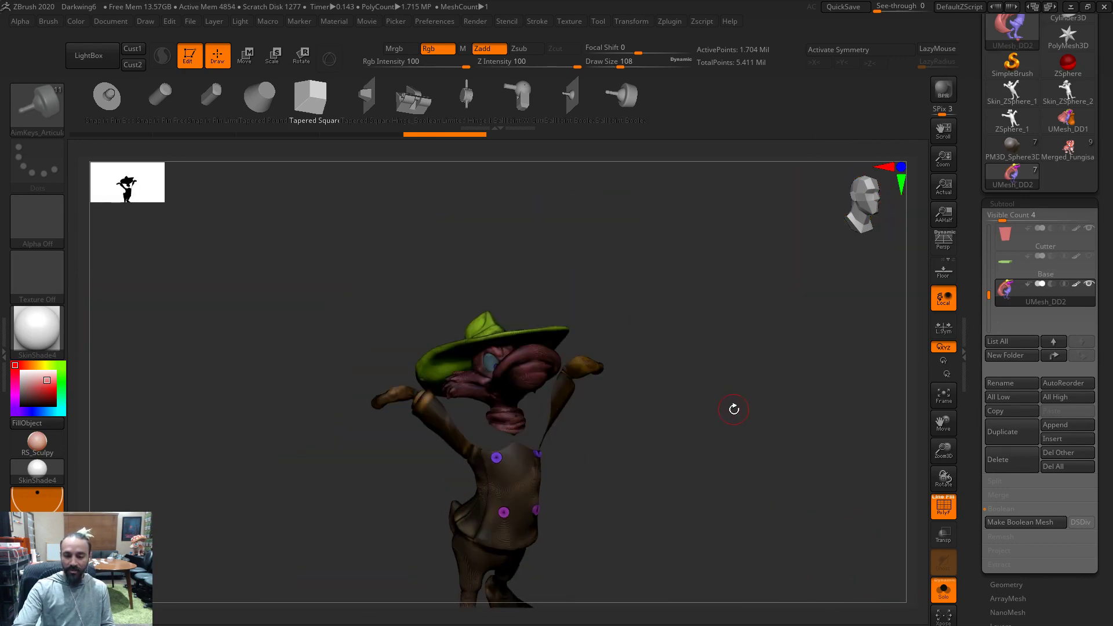
{"action": "left_click", "coordinate": [706, 532], "text": "ctrl+shift"}
{"action": "left_click_drag", "start_coordinate": [687, 552], "coordinate": [964, 408], "text": "alt"}
Delete the appended UMesh_DD2 subtool, skipping the warning until the next restart, and delete the UMesh_DD1 tool
{"action": "left_click", "coordinate": [1007, 453]}
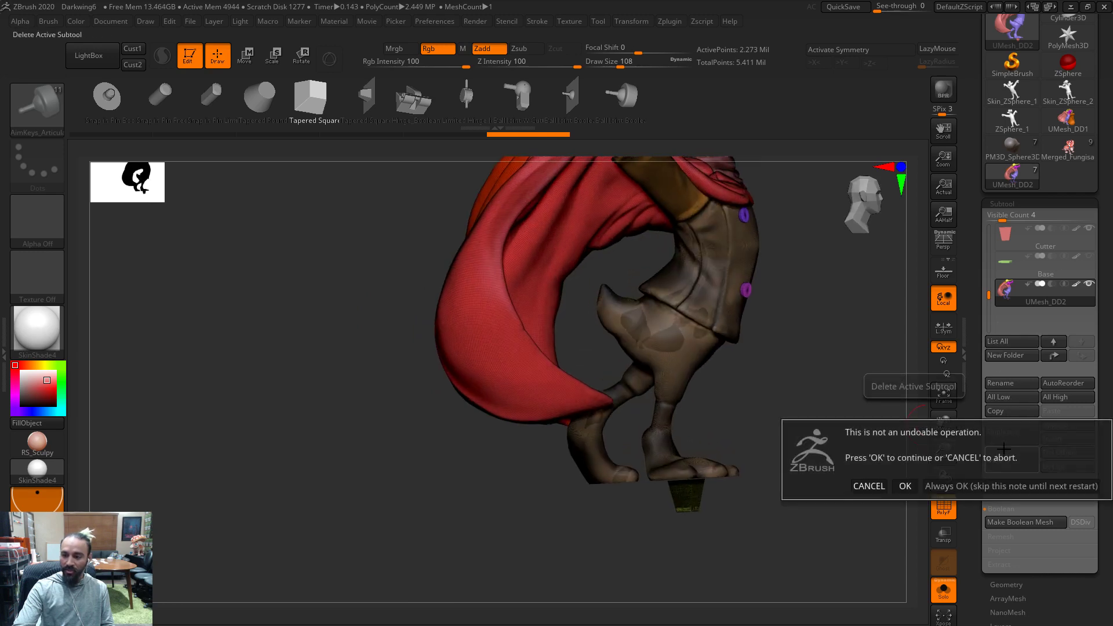
{"action": "left_click", "coordinate": [960, 486]}
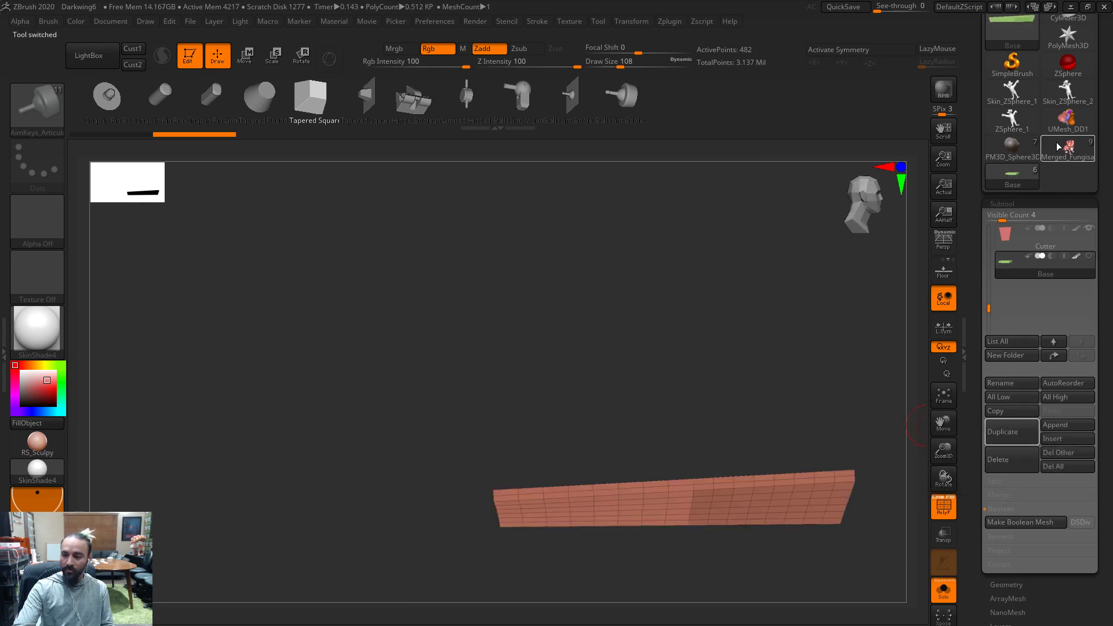
{"action": "left_click", "coordinate": [1065, 125]}
{"action": "left_click", "coordinate": [1012, 460]}
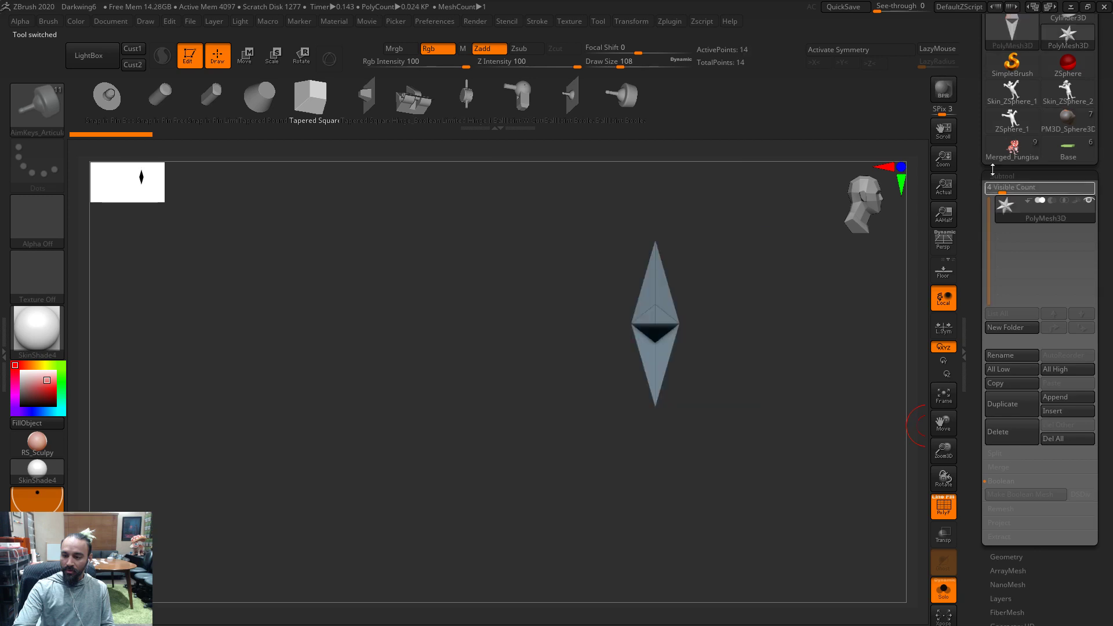
Switch from the PolyMesh3D star back to the Base tool that holds the character's subtools
{"action": "mouse_move", "coordinate": [1072, 133]}
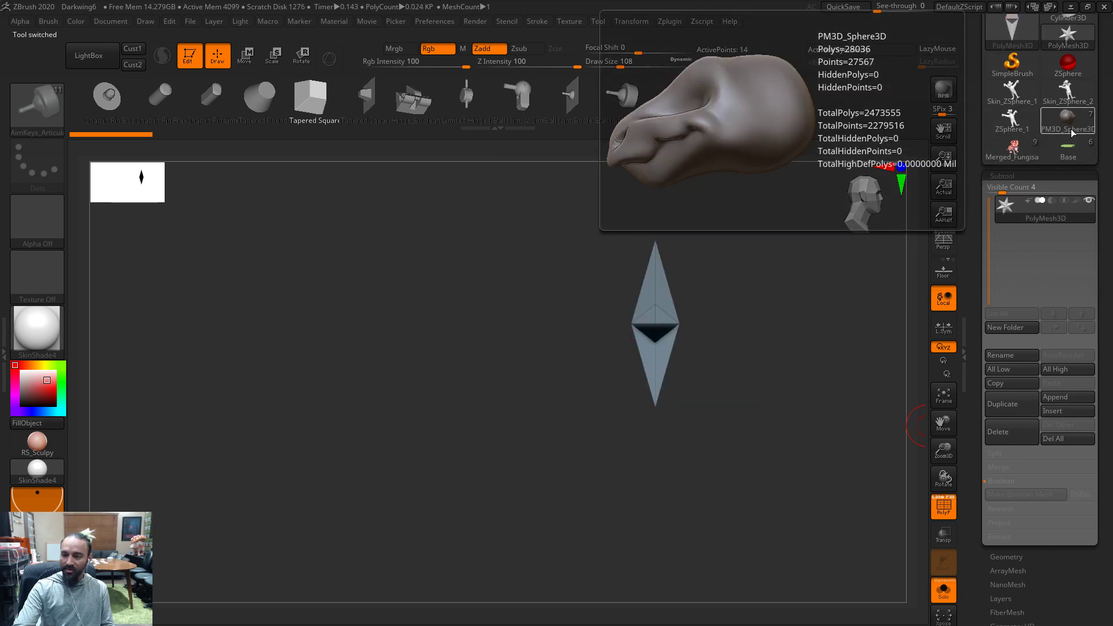
{"action": "scroll", "coordinate": [1067, 174], "scroll_direction": "up", "scroll_amount": 3}
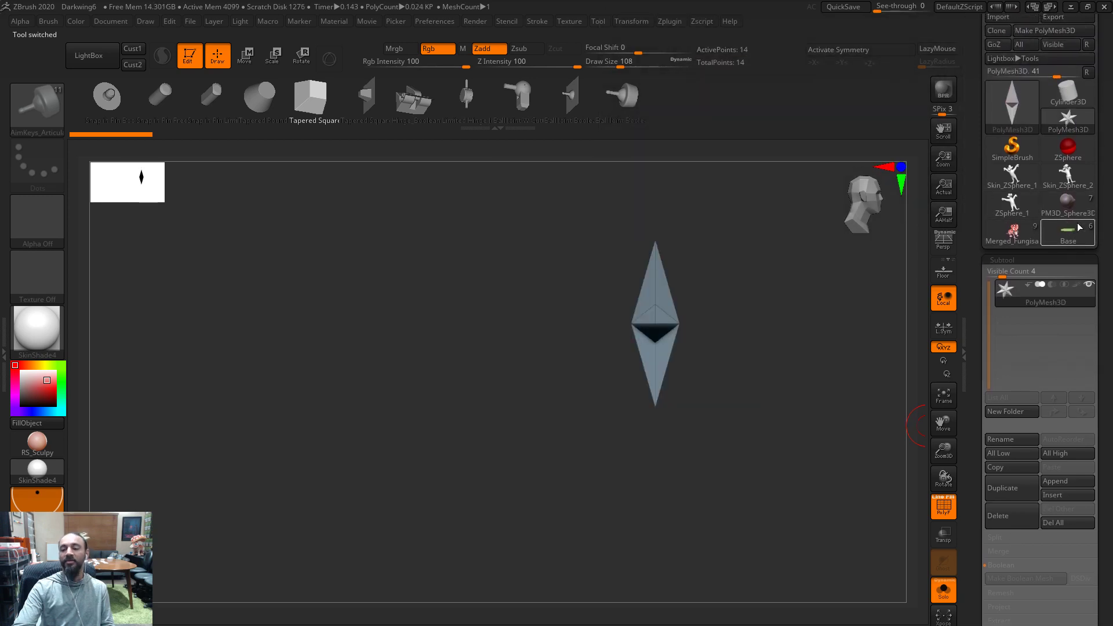
{"action": "mouse_move", "coordinate": [1080, 228]}
{"action": "scroll", "coordinate": [1107, 177], "scroll_direction": "up", "scroll_amount": 2}
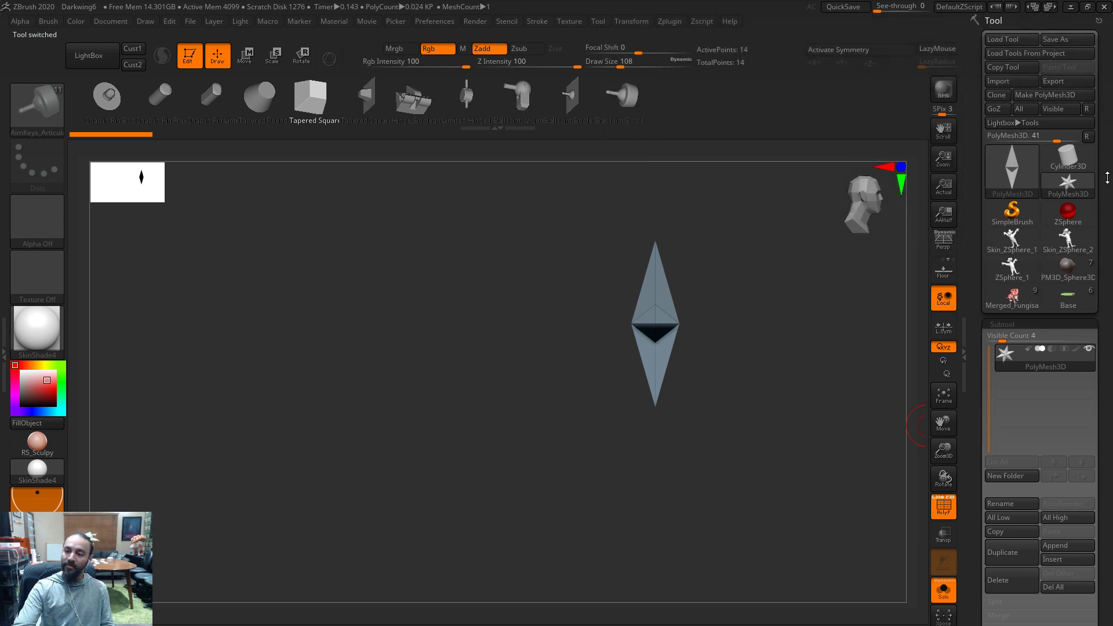
{"action": "left_click", "coordinate": [1048, 302]}
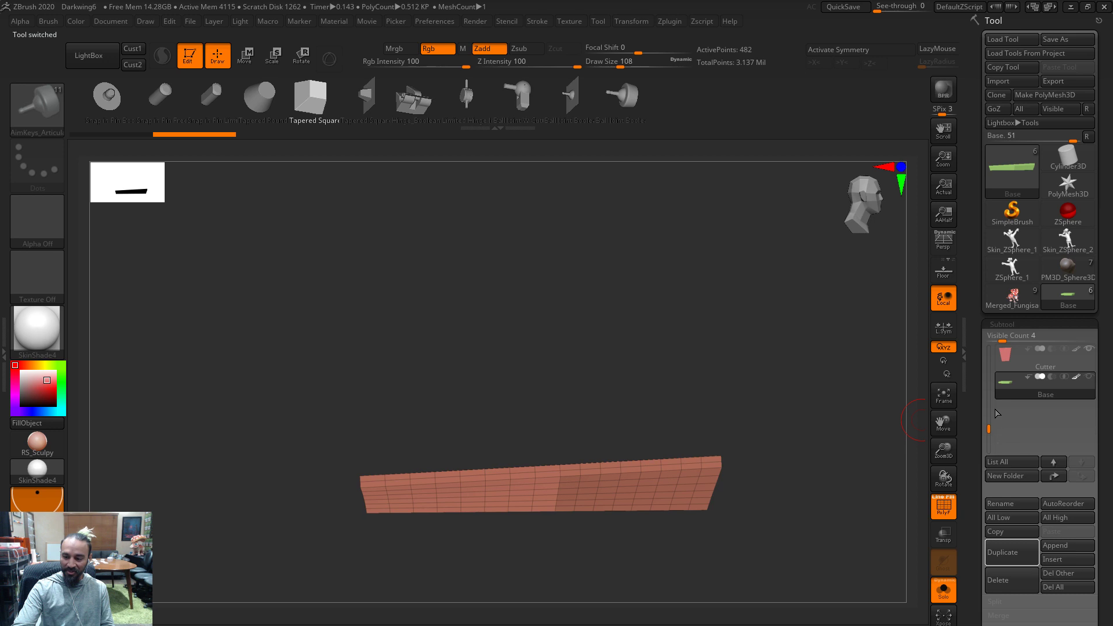
Select the Body subtool, turn off the polyframe display and exit Solo mode to show the whole figure
{"action": "scroll", "coordinate": [997, 416], "scroll_direction": "up", "scroll_amount": 3}
{"action": "left_click", "coordinate": [1003, 392]}
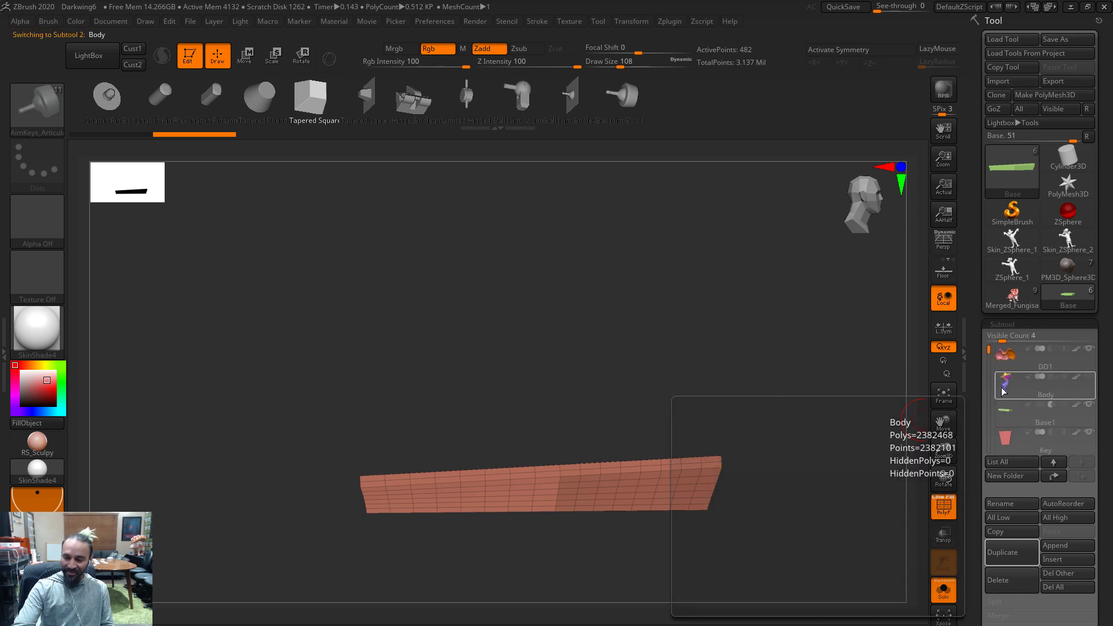
{"action": "left_click", "coordinate": [944, 504]}
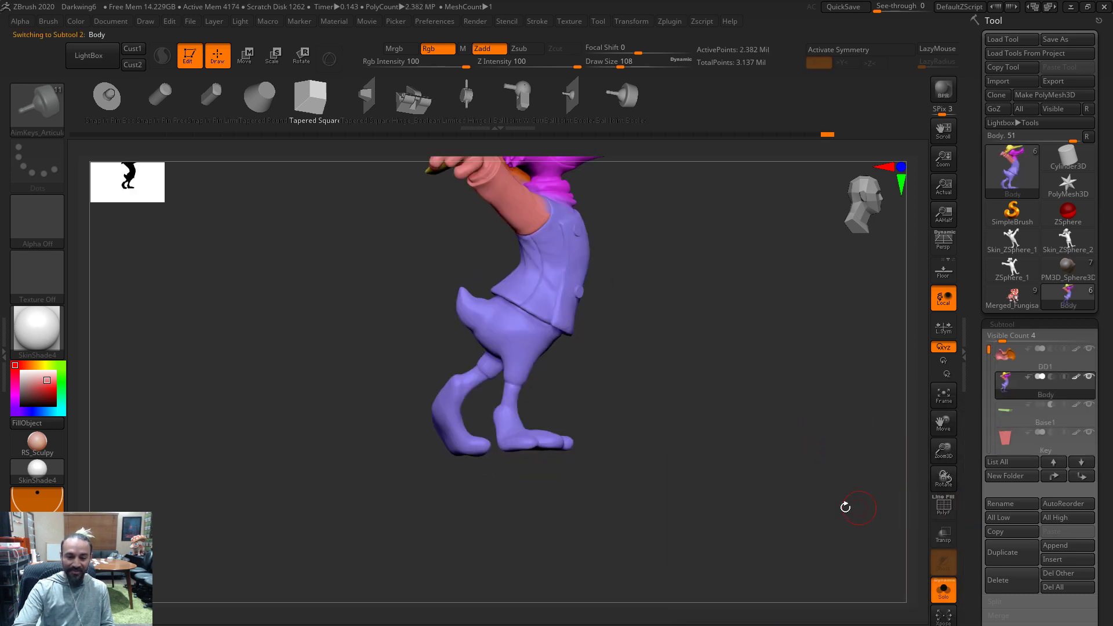
{"action": "left_click_drag", "start_coordinate": [869, 505], "coordinate": [783, 506]}
{"action": "left_click", "coordinate": [944, 589]}
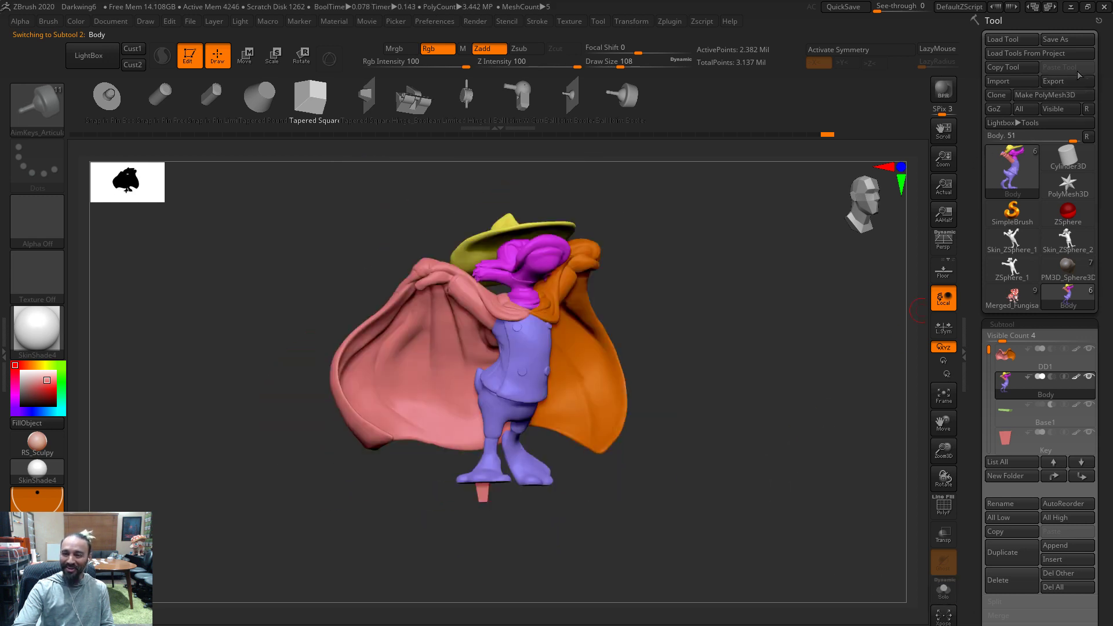
Save the tool as DD1 in the Darkwing Duck project folder on the desktop, overwriting the existing file
{"action": "left_click", "coordinate": [1081, 44]}
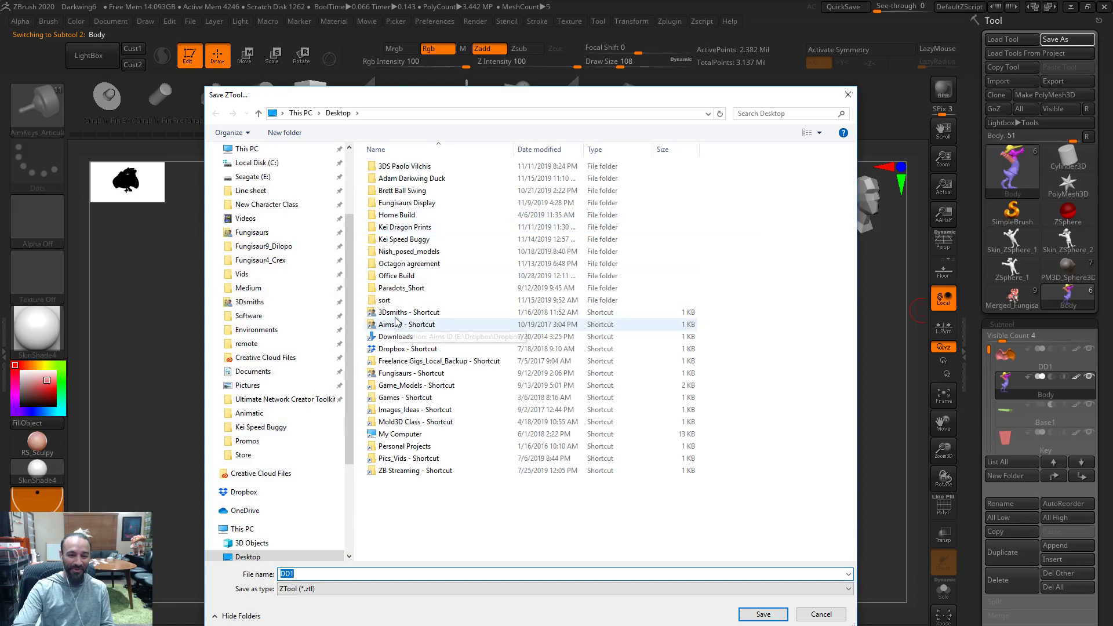
{"action": "double_click", "coordinate": [412, 178]}
{"action": "left_click", "coordinate": [763, 613]}
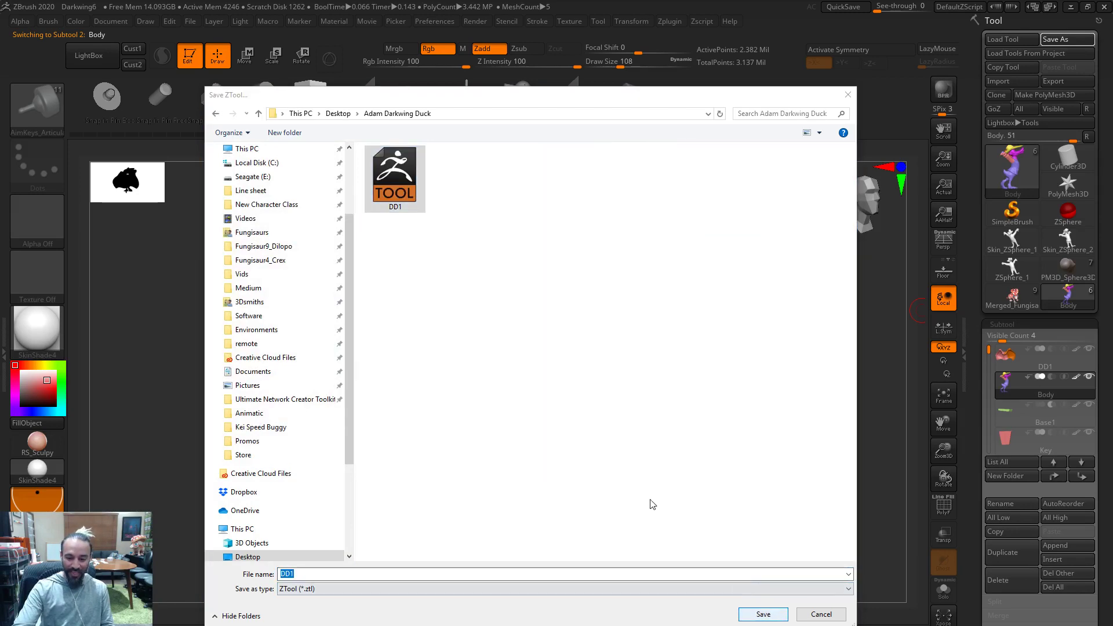
{"action": "left_click", "coordinate": [587, 347]}
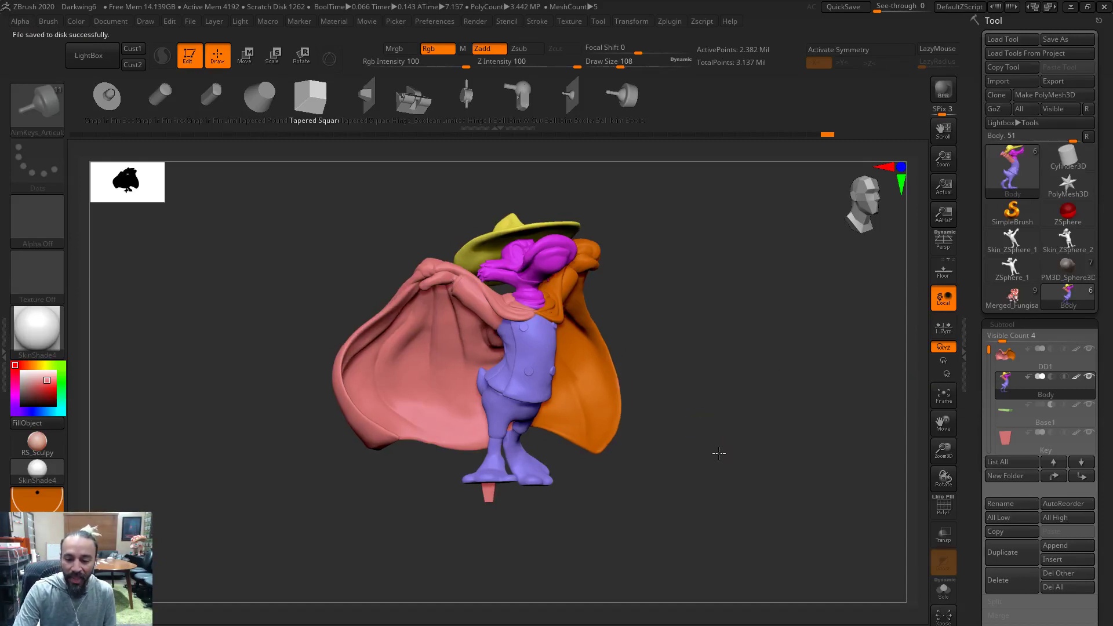
Examine the Body subtool on its own and check how the hat's polygroup separates from the head
{"action": "left_click", "coordinate": [944, 588]}
{"action": "left_click_drag", "start_coordinate": [684, 455], "coordinate": [660, 393]}
{"action": "left_click_drag", "start_coordinate": [697, 561], "coordinate": [712, 464]}
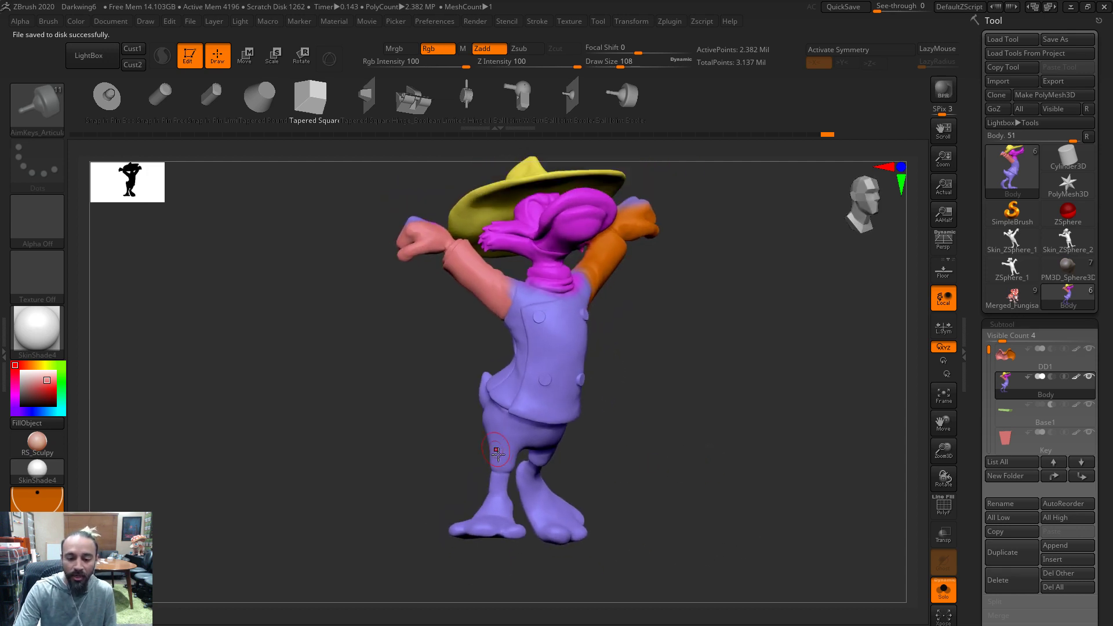
{"action": "mouse_move", "coordinate": [649, 448]}
{"action": "left_mouse_down"}
{"action": "mouse_move", "coordinate": [653, 273]}
{"action": "mouse_move", "coordinate": [666, 388]}
{"action": "mouse_move", "coordinate": [584, 264]}
{"action": "left_mouse_up"}
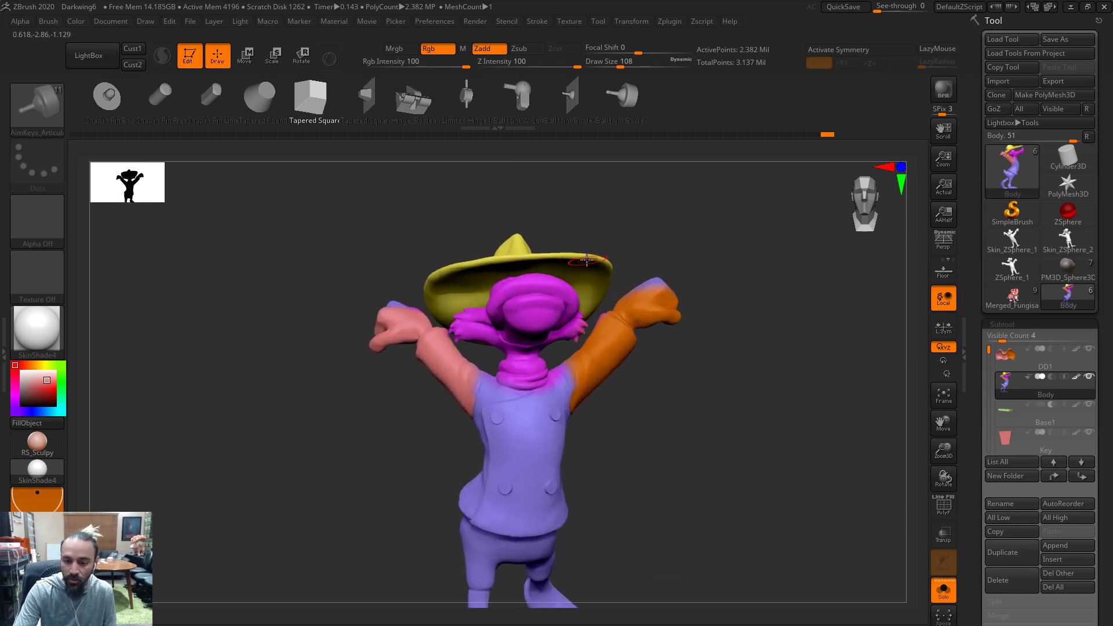
{"action": "left_click", "coordinate": [583, 267], "text": "ctrl+shift"}
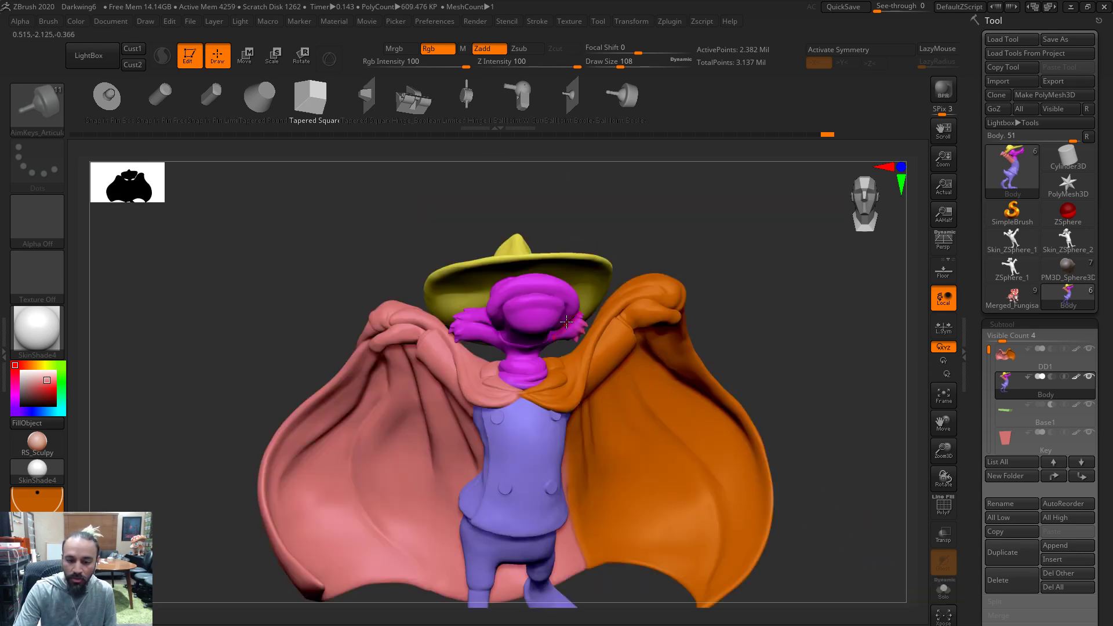
{"action": "left_click", "coordinate": [555, 271], "text": "ctrl+shift"}
{"action": "mouse_move", "coordinate": [711, 263]}
{"action": "left_mouse_down"}
{"action": "mouse_move", "coordinate": [790, 319]}
{"action": "mouse_move", "coordinate": [695, 326]}
{"action": "left_mouse_up"}
{"action": "left_click", "coordinate": [507, 260], "text": "ctrl+shift"}
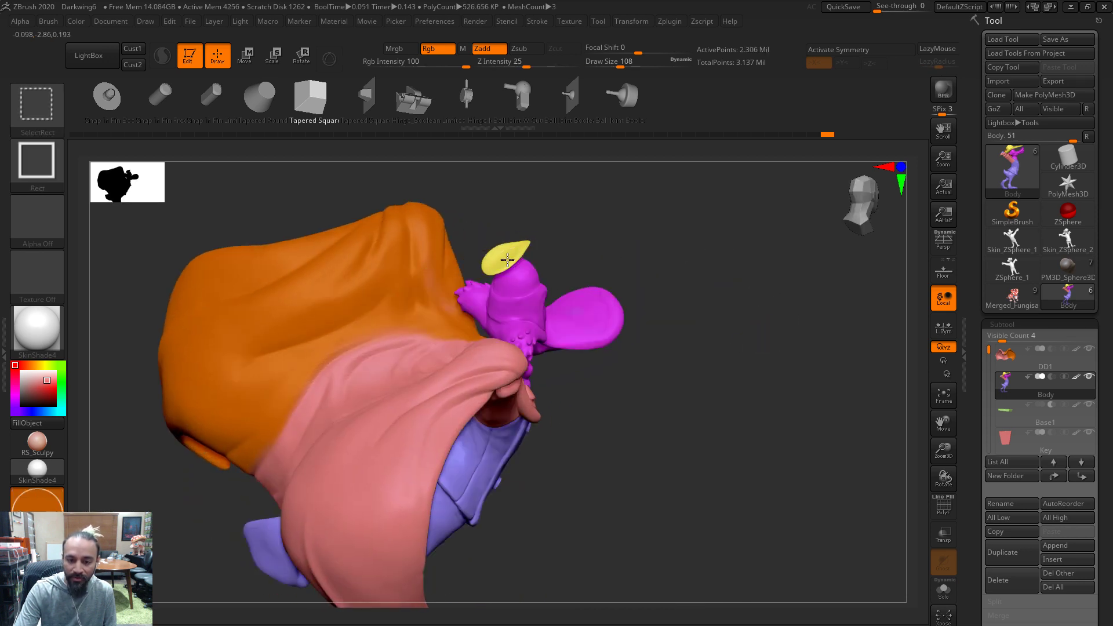
{"action": "left_click", "coordinate": [508, 260], "text": "ctrl+shift"}
{"action": "left_click", "coordinate": [734, 389], "text": "ctrl+shift"}
{"action": "left_click", "coordinate": [730, 407], "text": "ctrl+shift"}
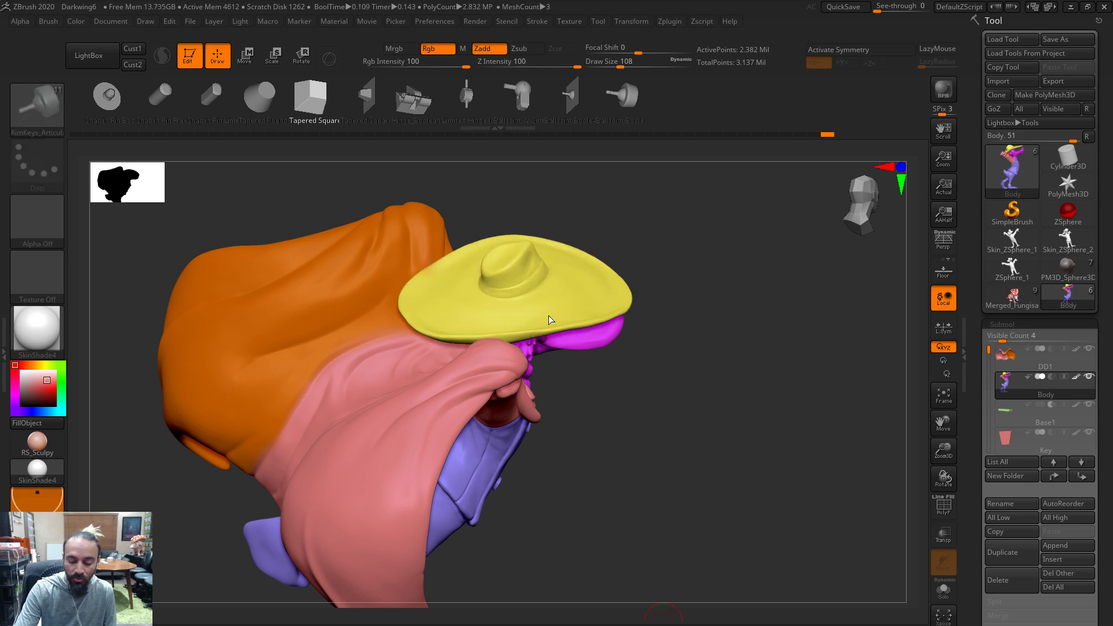
Isolate the hat's polygroup and split the hidden remainder of the Body into a separate subtool
{"action": "left_click", "coordinate": [604, 301], "text": "ctrl+shift"}
{"action": "left_click_drag", "start_coordinate": [690, 320], "coordinate": [726, 354]}
{"action": "left_click", "coordinate": [1013, 604]}
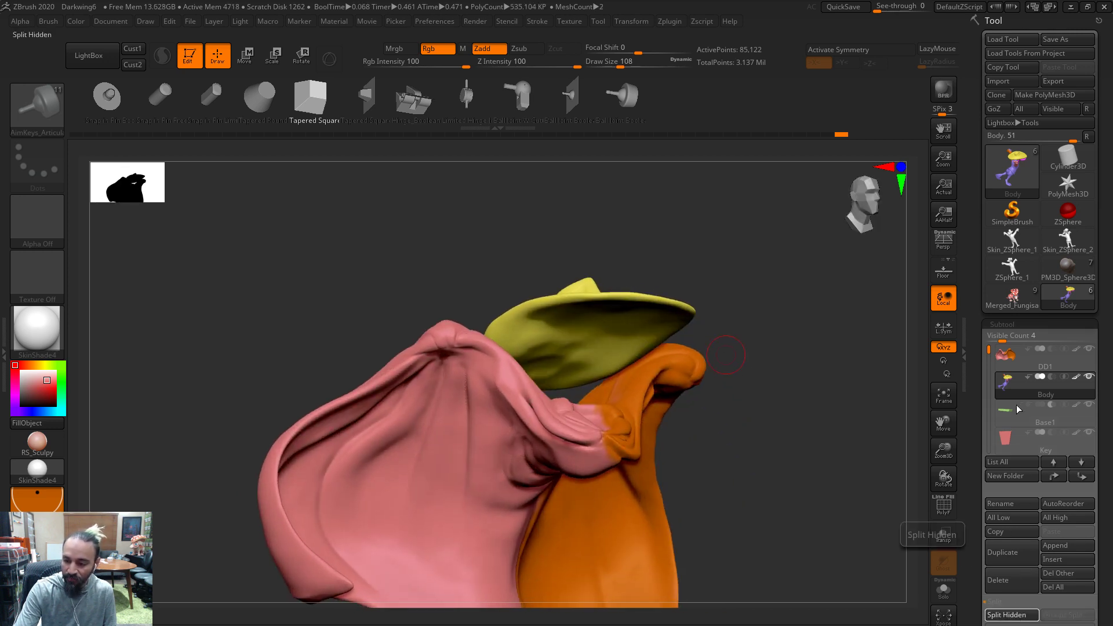
Rename the split-off hat's subtool as Hat
{"action": "left_click", "coordinate": [1010, 505]}
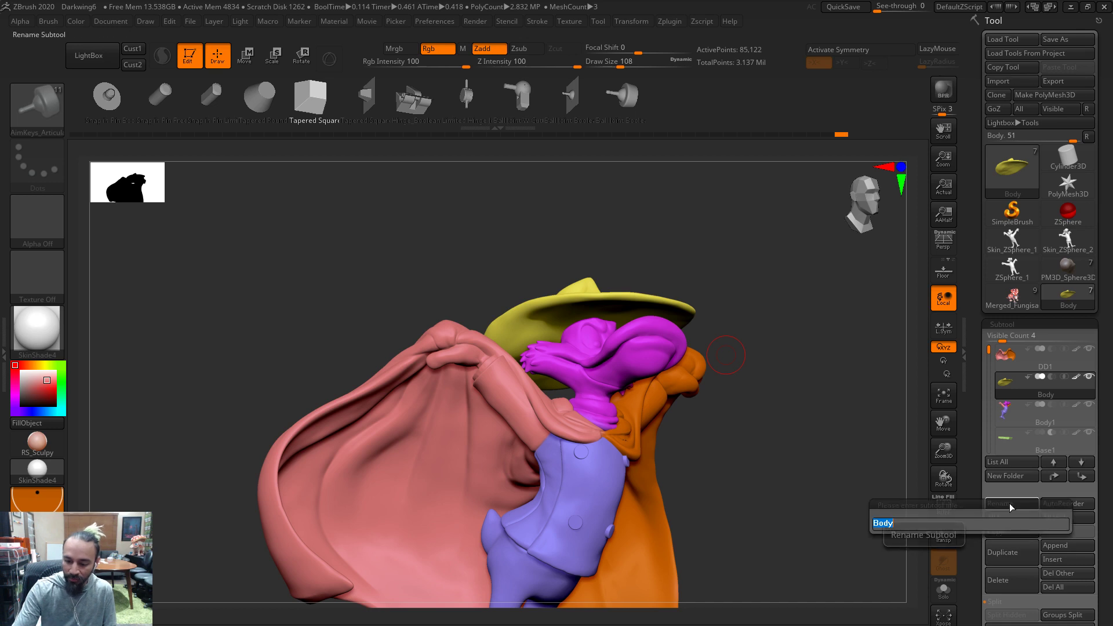
{"action": "type", "text": "Hat"}
{"action": "key", "text": "Return"}
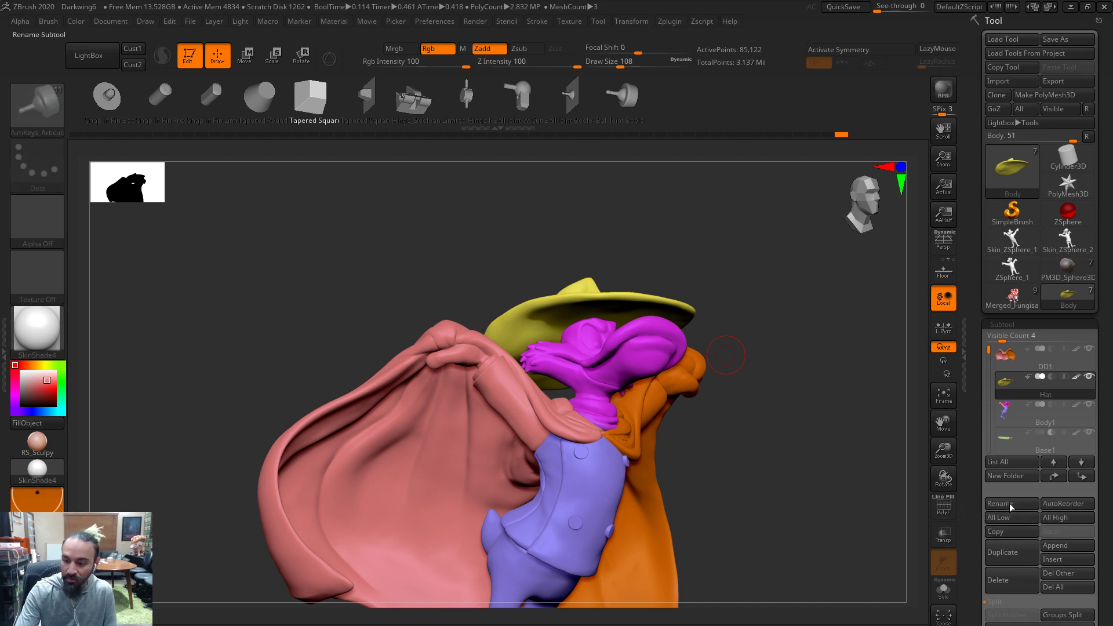
Select the Body1 subtool and move it to the end of the subtool list
{"action": "left_click", "coordinate": [997, 424]}
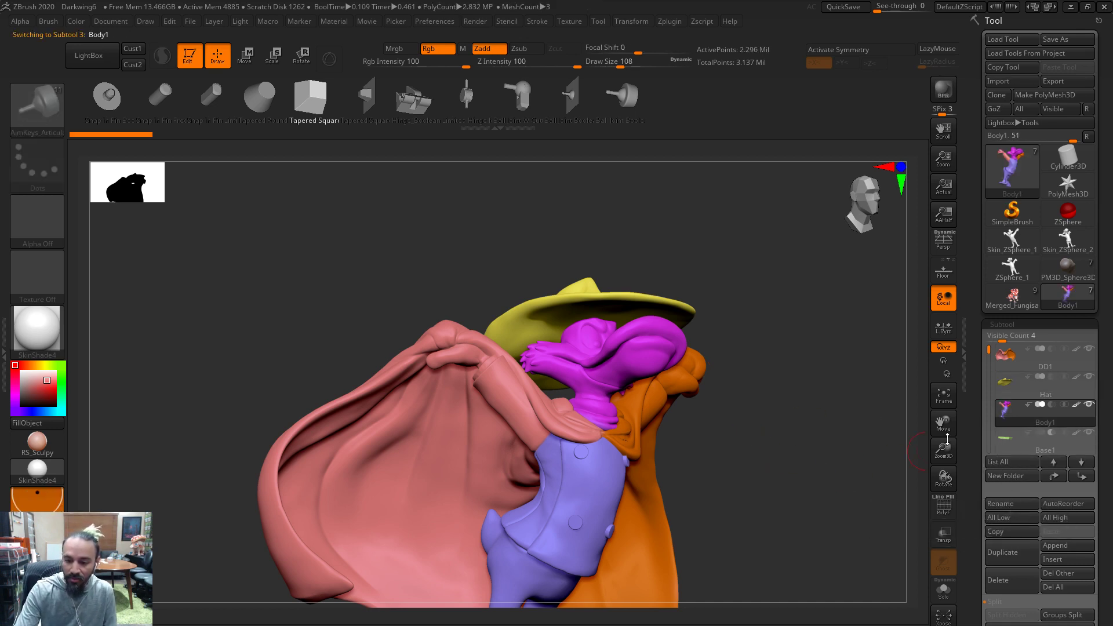
{"action": "left_click", "coordinate": [1082, 475]}
{"action": "left_click_drag", "start_coordinate": [725, 345], "coordinate": [616, 237], "text": "alt"}
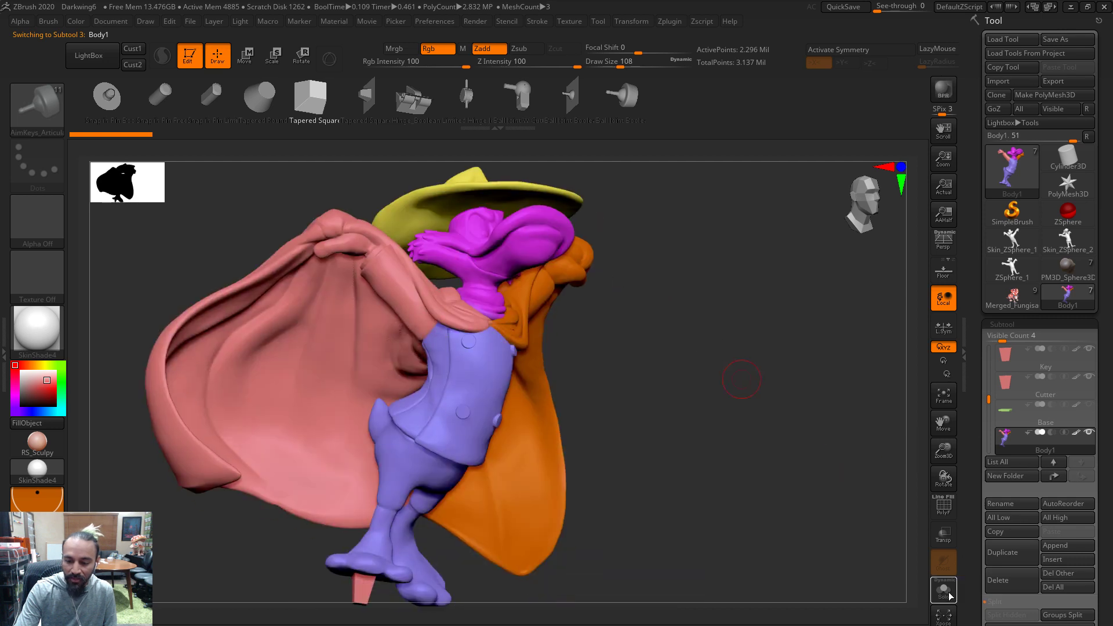
Solo Body1, mask everything except the upper jacket button near the pink arm, and move that button slightly outward from the chest
{"action": "left_click", "coordinate": [944, 592]}
{"action": "left_click_drag", "start_coordinate": [619, 360], "coordinate": [885, 29]}
{"action": "left_click_drag", "start_coordinate": [657, 379], "coordinate": [626, 359]}
{"action": "key", "text": "w"}
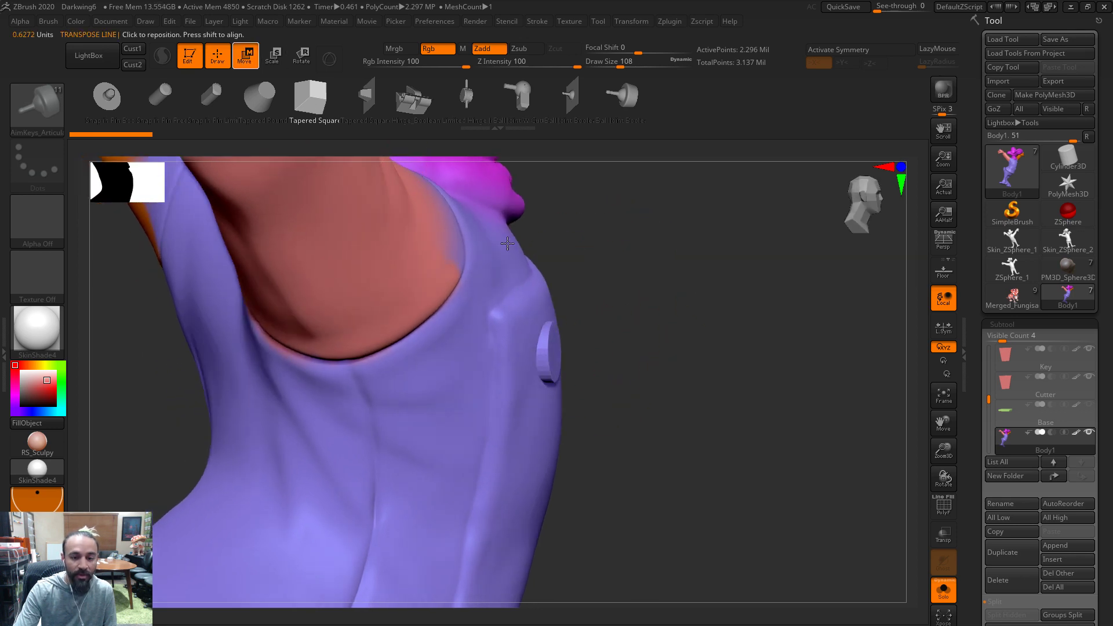
{"action": "left_click_drag", "start_coordinate": [553, 351], "coordinate": [520, 426], "text": "ctrl"}
{"action": "left_click", "coordinate": [556, 352]}
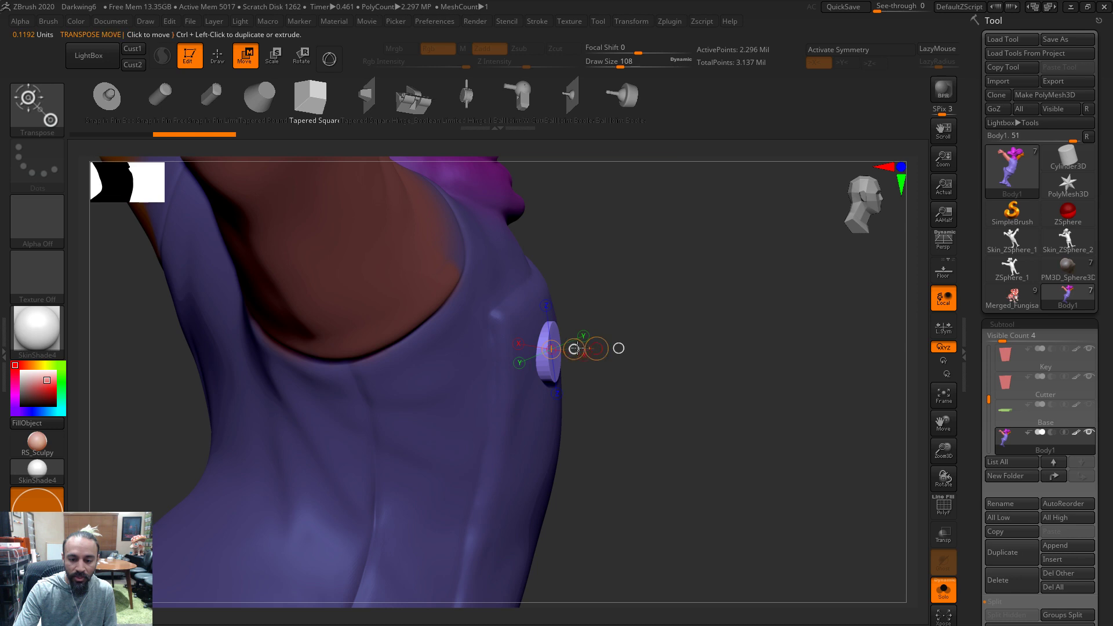
{"action": "left_click_drag", "start_coordinate": [572, 349], "coordinate": [581, 348]}
Rotate the unmasked upper button near the pink arm to follow the curve of the chest
{"action": "key", "text": "r"}
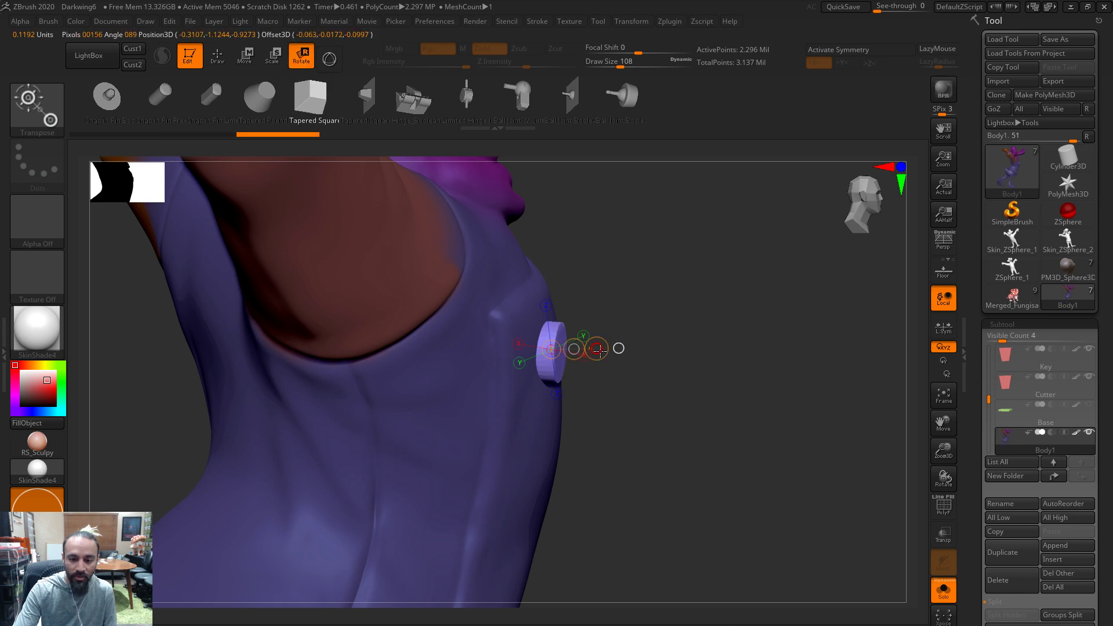
{"action": "left_click_drag", "start_coordinate": [679, 380], "coordinate": [600, 348]}
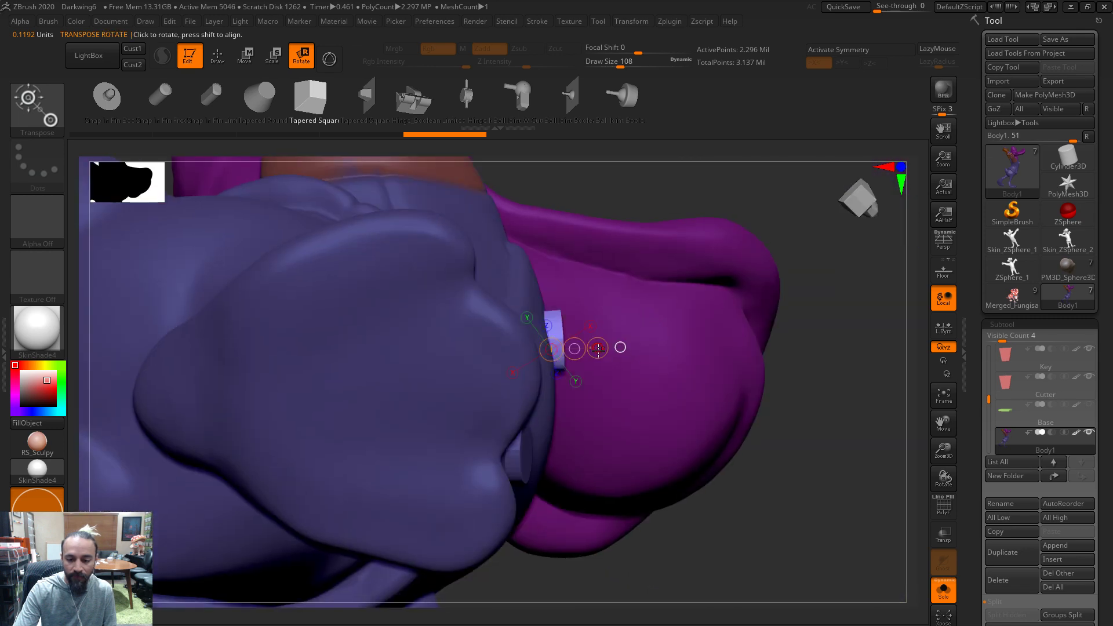
{"action": "left_click_drag", "start_coordinate": [755, 566], "coordinate": [801, 506]}
{"action": "mouse_move", "coordinate": [675, 375]}
{"action": "left_mouse_down"}
{"action": "mouse_move", "coordinate": [694, 381]}
{"action": "mouse_move", "coordinate": [676, 368]}
{"action": "left_mouse_up"}
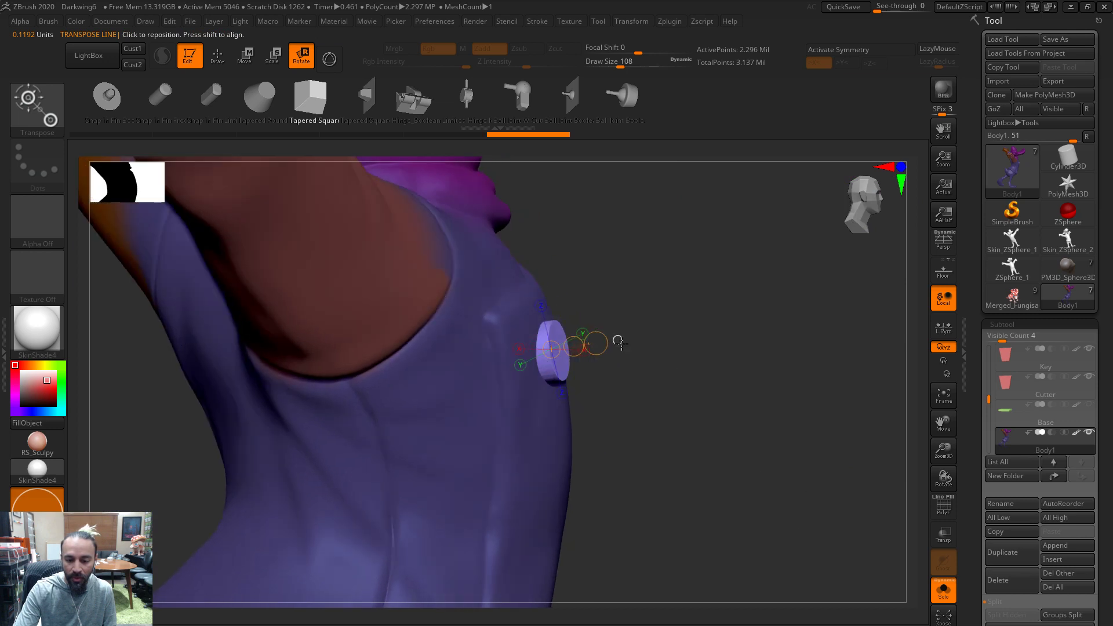
Mask everything except the upper jacket button near the orange arm and move that button slightly outward
{"action": "left_click_drag", "start_coordinate": [837, 448], "coordinate": [734, 477]}
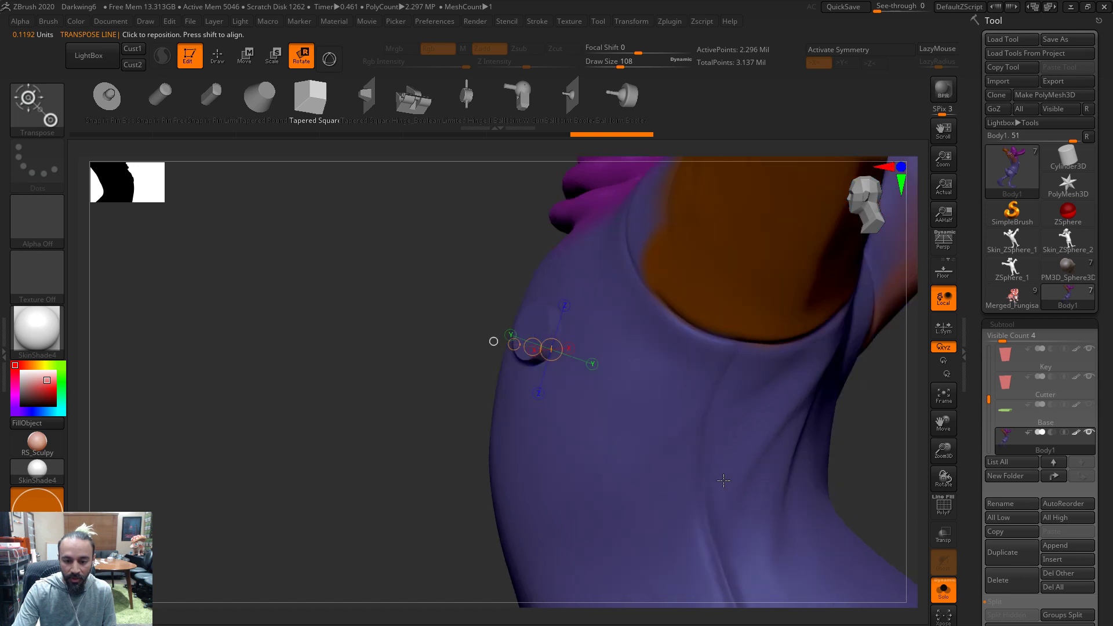
{"action": "left_click_drag", "start_coordinate": [551, 349], "coordinate": [607, 380]}
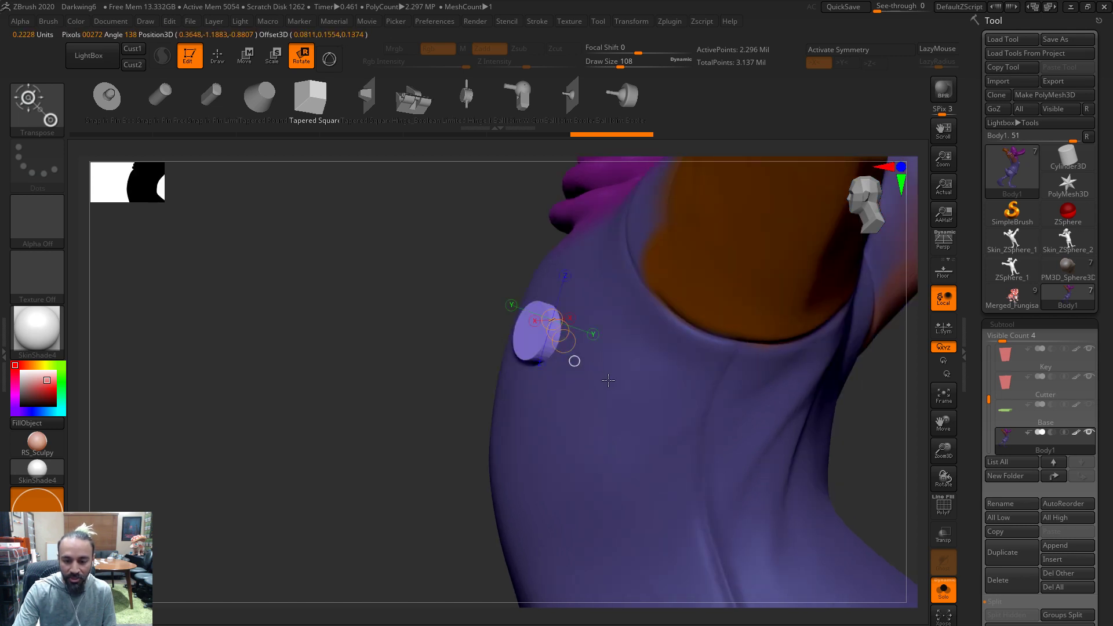
{"action": "left_click", "coordinate": [609, 388]}
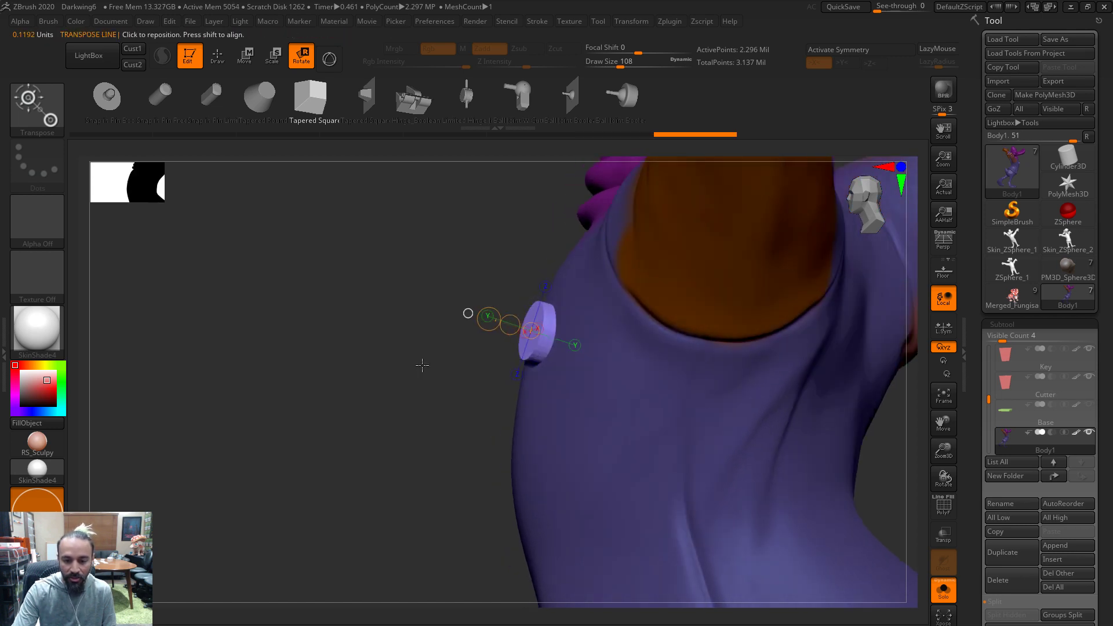
{"action": "left_click", "coordinate": [244, 56]}
{"action": "left_click", "coordinate": [510, 325]}
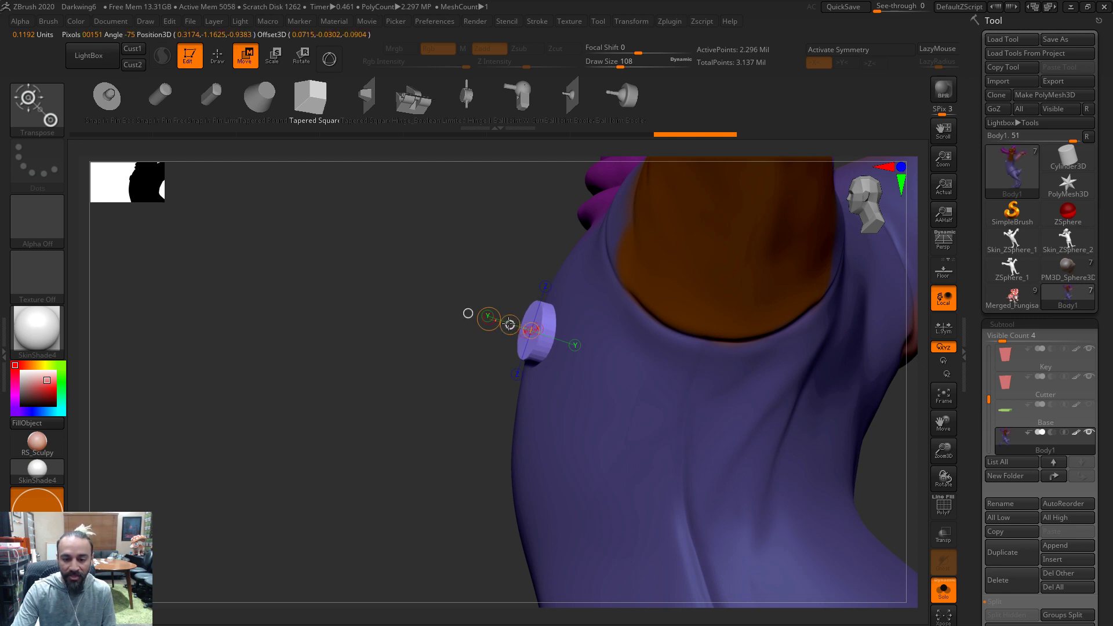
Rotate the upper button near the orange arm to align with the jacket surface, and clear the mask
{"action": "left_click", "coordinate": [302, 56]}
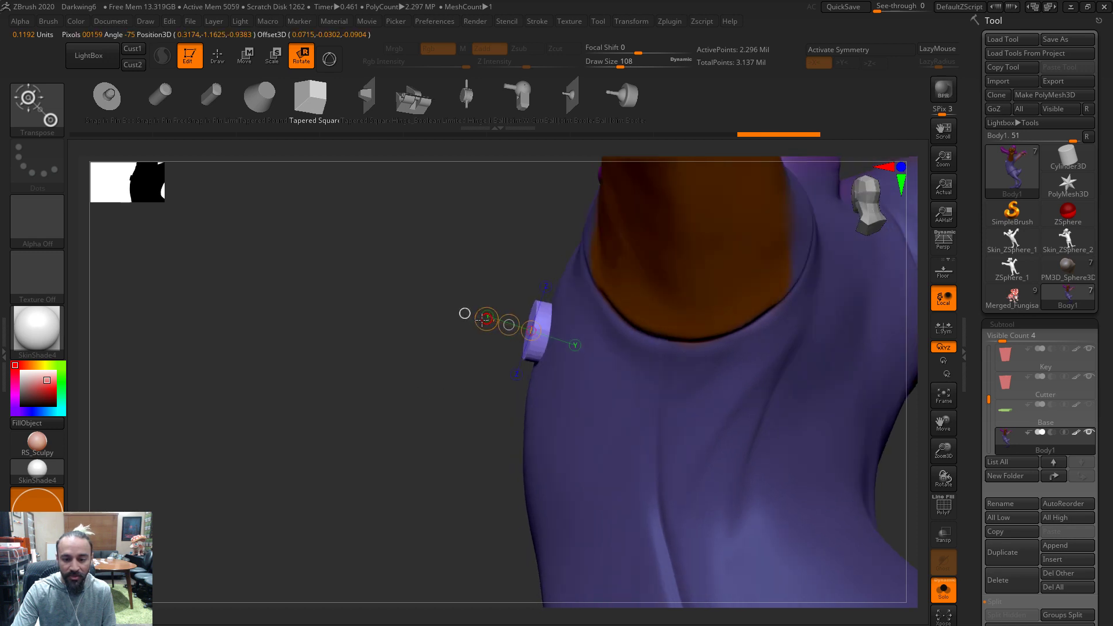
{"action": "left_click_drag", "start_coordinate": [465, 313], "coordinate": [771, 457]}
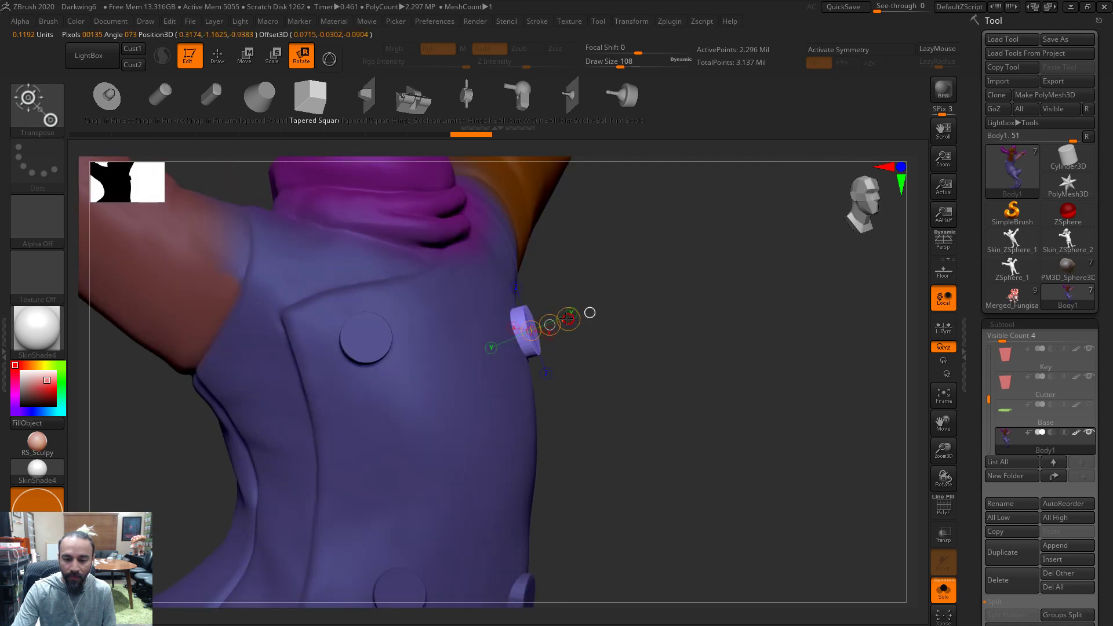
{"action": "left_click_drag", "start_coordinate": [629, 447], "coordinate": [705, 454]}
{"action": "left_click_drag", "start_coordinate": [763, 390], "coordinate": [779, 395], "text": "ctrl"}
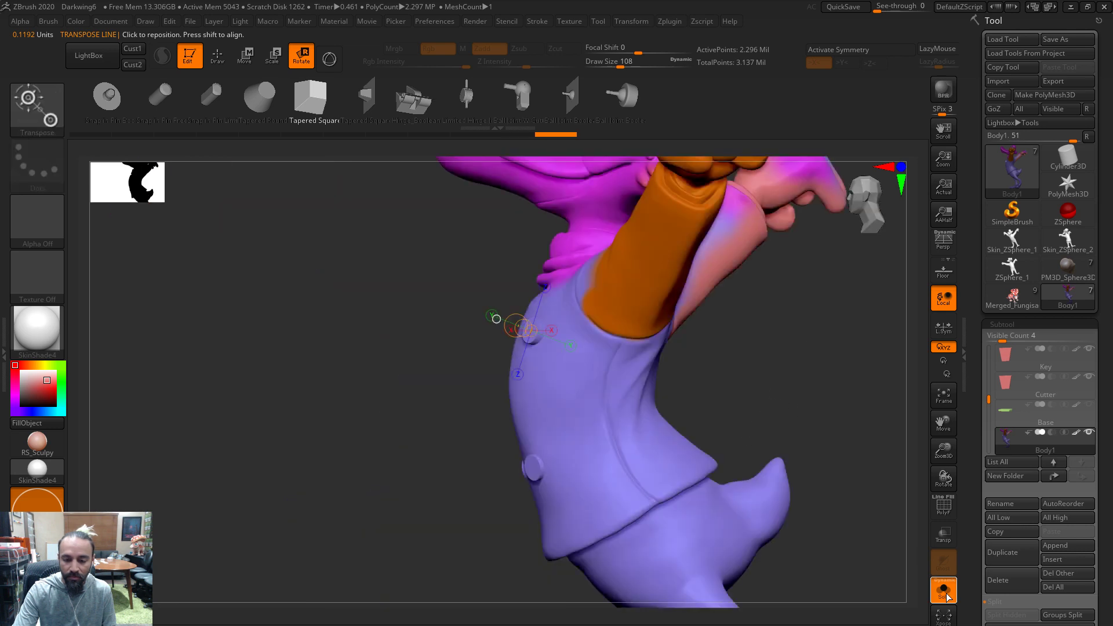
Exit Solo mode, return to Draw mode and check the adjusted buttons against the cape and the whole figure
{"action": "left_click", "coordinate": [946, 596]}
{"action": "left_click_drag", "start_coordinate": [818, 432], "coordinate": [825, 433], "text": "shift"}
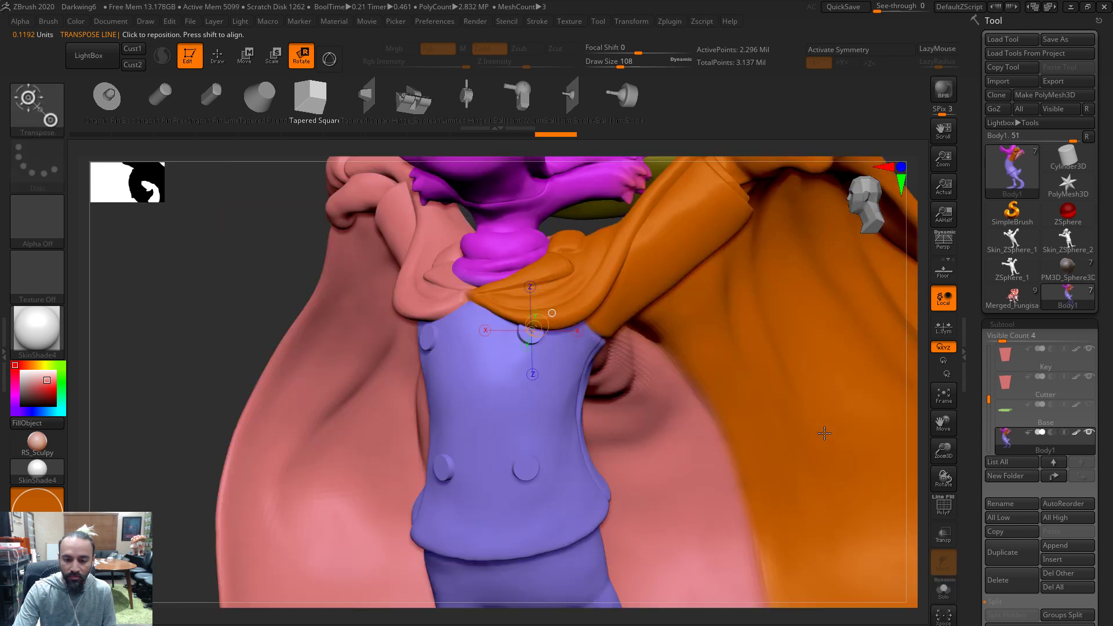
{"action": "right_click_drag", "start_coordinate": [552, 314], "coordinate": [667, 377]}
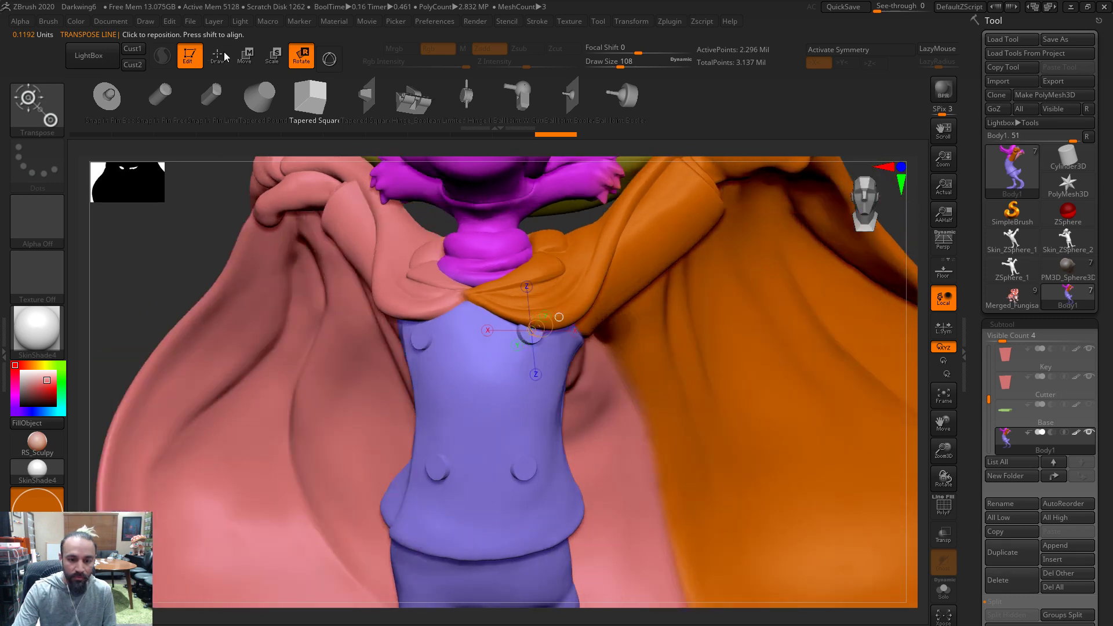
{"action": "key", "text": "q"}
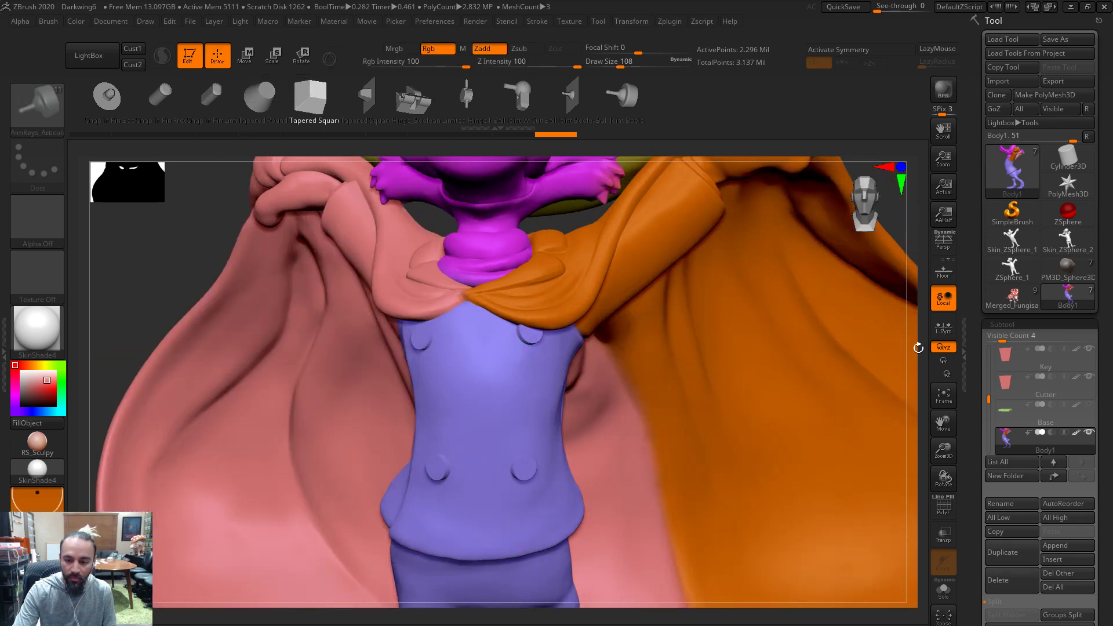
{"action": "key", "text": "f"}
{"action": "mouse_move", "coordinate": [852, 348]}
{"action": "left_mouse_down"}
{"action": "mouse_move", "coordinate": [838, 350]}
{"action": "mouse_move", "coordinate": [847, 353]}
{"action": "left_mouse_up"}
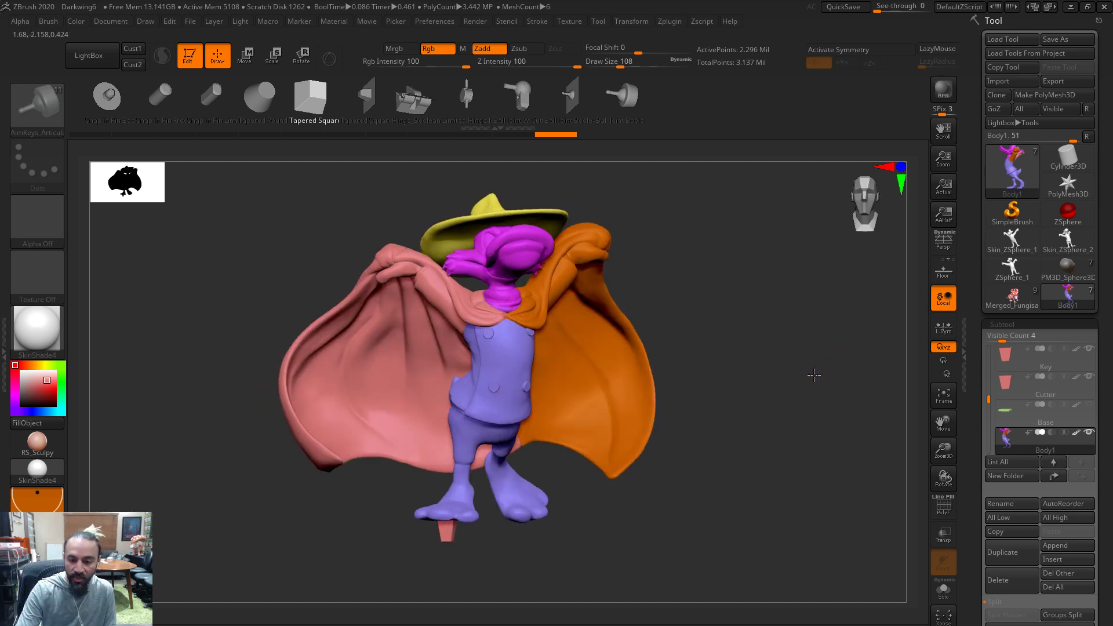
{"action": "left_click_drag", "start_coordinate": [811, 375], "coordinate": [819, 374]}
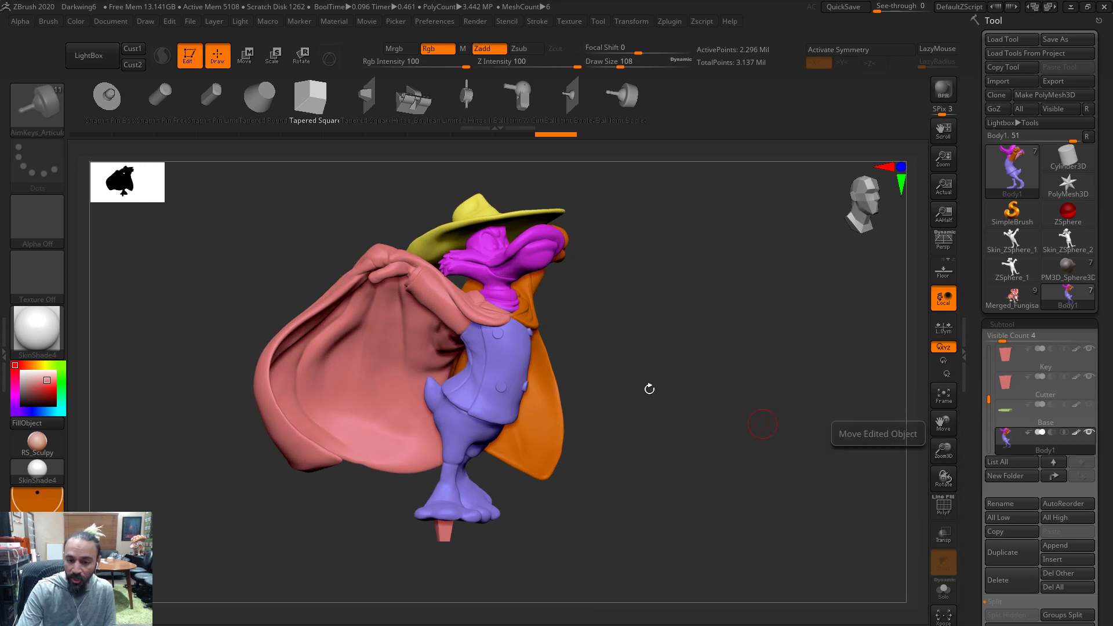
Hide the Hat subtool to expose the top of the duck's head
{"action": "left_click", "coordinate": [1000, 422]}
{"action": "left_click_drag", "start_coordinate": [993, 404], "coordinate": [980, 340]}
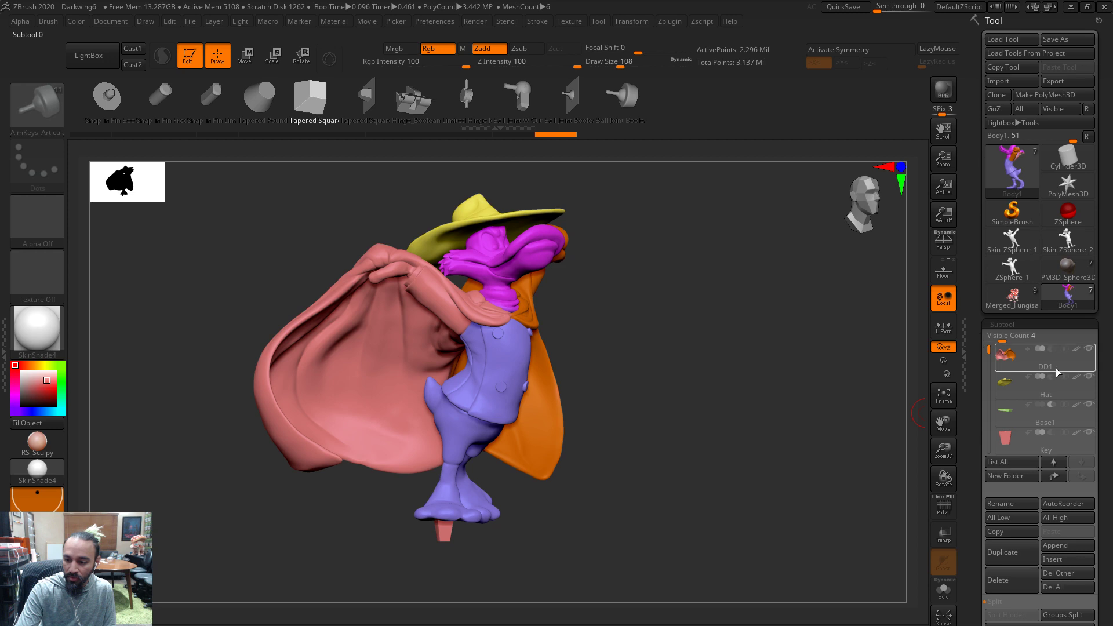
{"action": "left_click", "coordinate": [1089, 377]}
{"action": "left_click_drag", "start_coordinate": [846, 521], "coordinate": [922, 600], "text": "alt"}
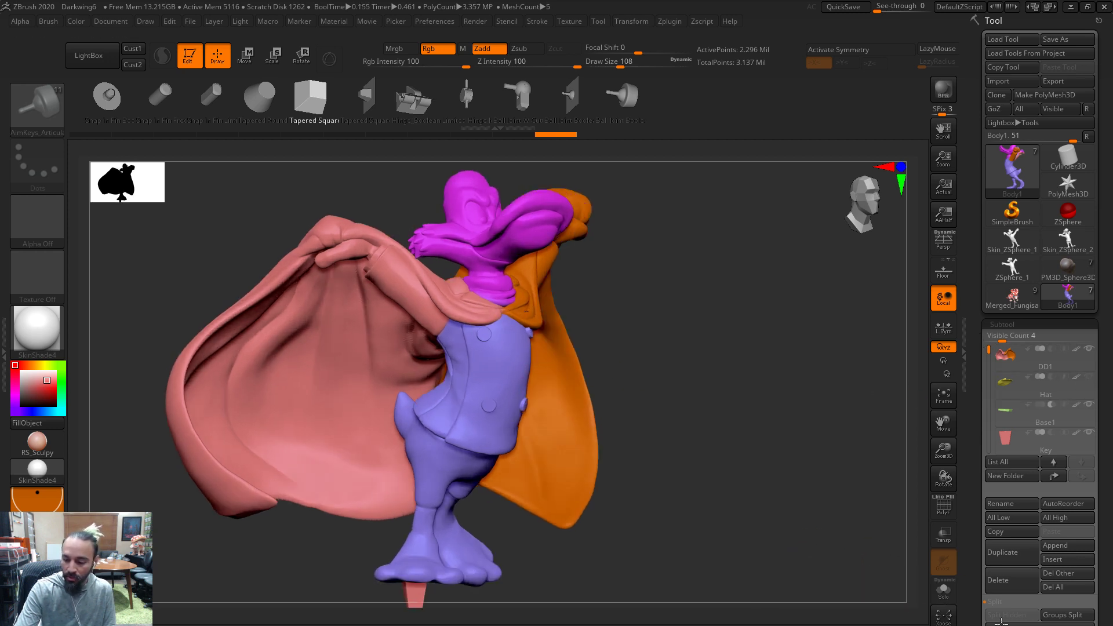
Isolate the body subtool and examine its wireframe and buttons up close before remeshing
{"action": "left_click", "coordinate": [944, 590]}
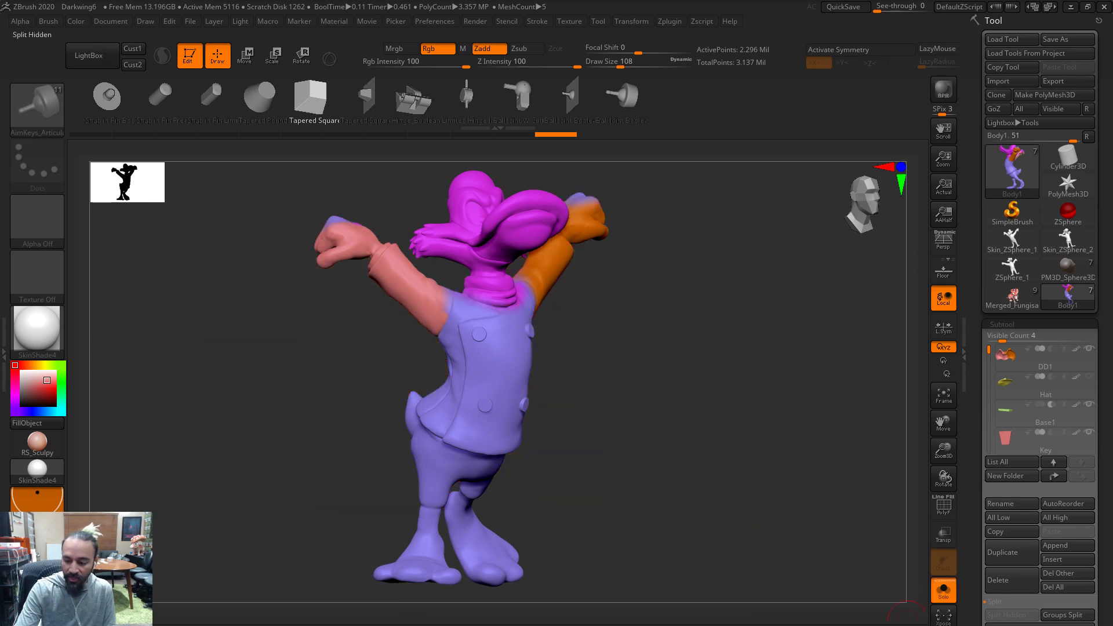
{"action": "scroll", "coordinate": [1038, 289], "scroll_direction": "down", "scroll_amount": 5}
{"action": "left_click", "coordinate": [1012, 253]}
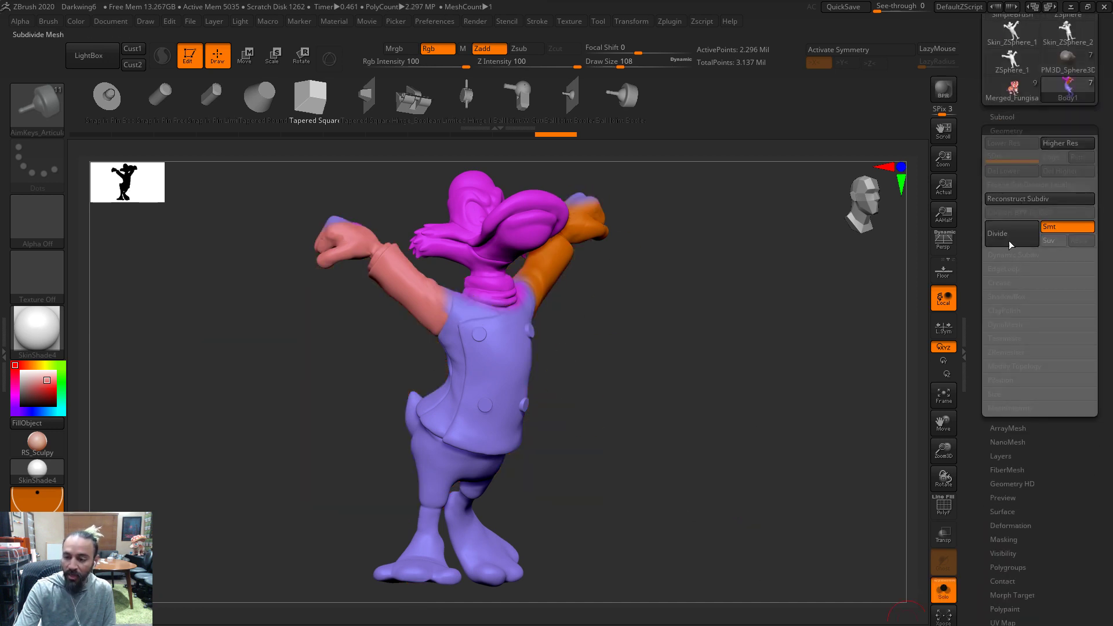
{"action": "left_click", "coordinate": [943, 507]}
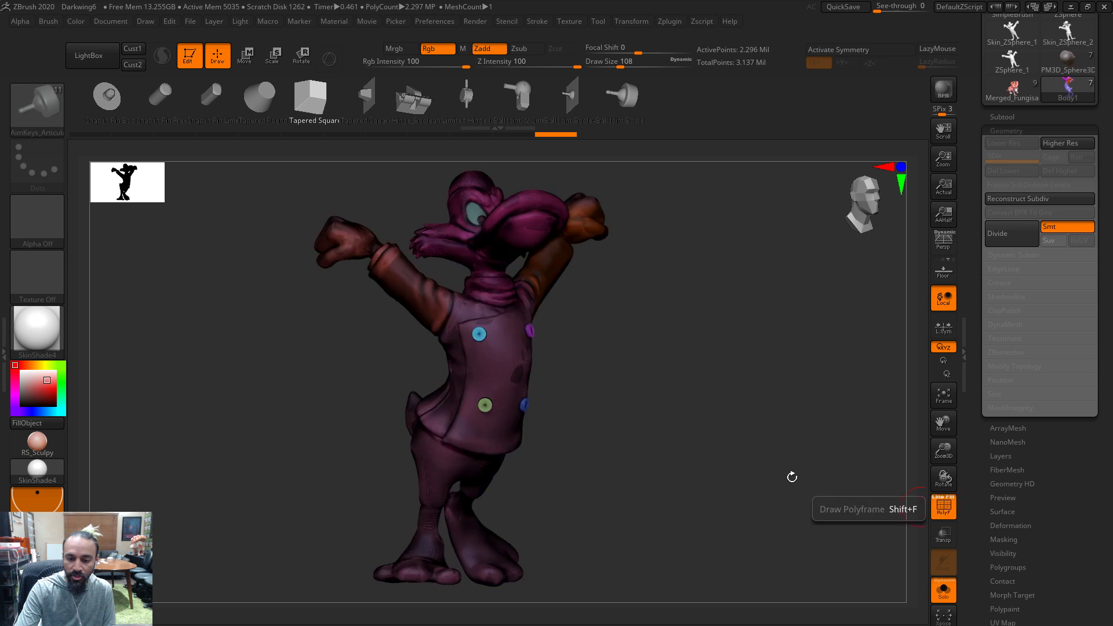
{"action": "left_click_drag", "start_coordinate": [628, 362], "coordinate": [926, 502], "text": "alt"}
{"action": "left_click", "coordinate": [935, 513]}
{"action": "left_click_drag", "start_coordinate": [732, 534], "coordinate": [511, 365]}
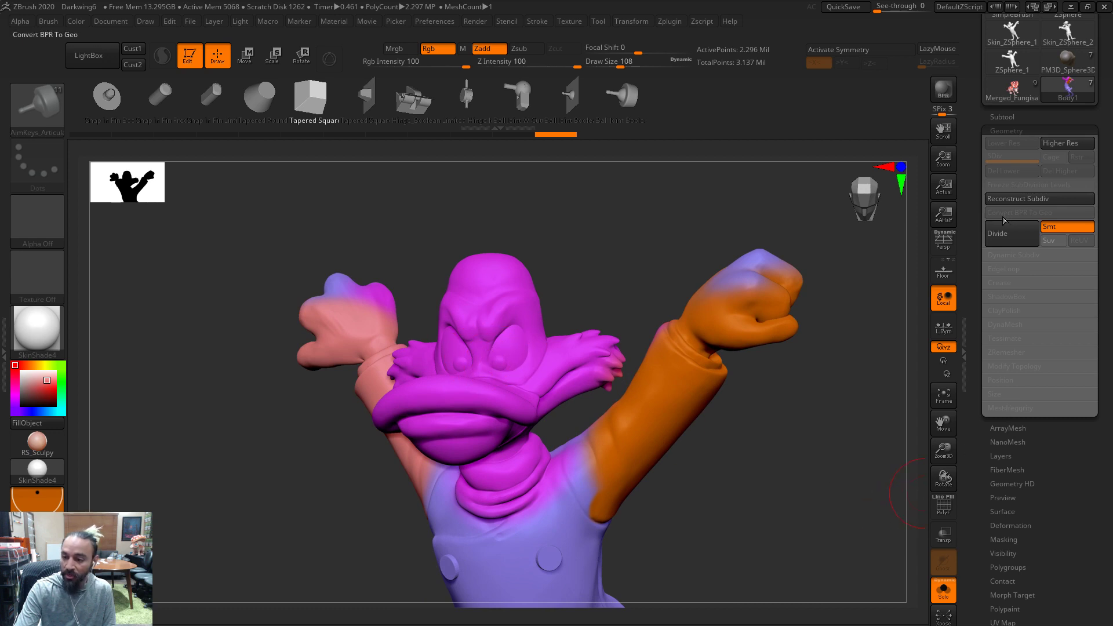
Fuse the jacket buttons into the body by running DynaMesh on it at resolution 600
{"action": "left_click", "coordinate": [1001, 322]}
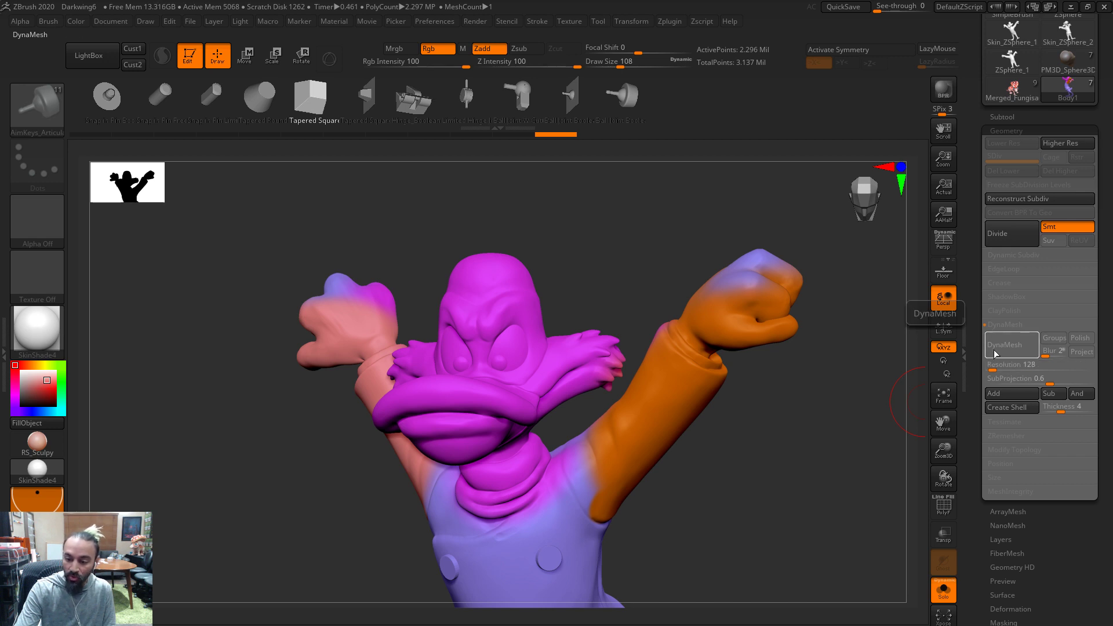
{"action": "left_click_drag", "start_coordinate": [704, 484], "coordinate": [910, 524]}
{"action": "left_click", "coordinate": [943, 505]}
{"action": "left_click_drag", "start_coordinate": [774, 467], "coordinate": [474, 355], "text": "alt"}
{"action": "left_click_drag", "start_coordinate": [811, 377], "coordinate": [868, 385], "text": "ctrl"}
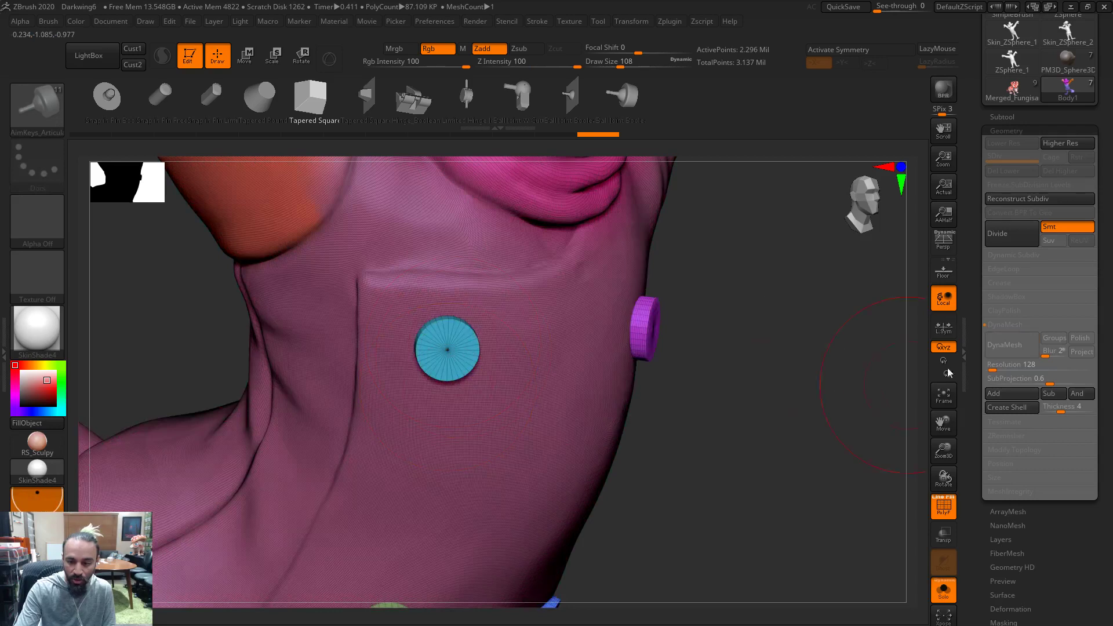
{"action": "left_click", "coordinate": [1007, 365]}
{"action": "type", "text": "600"}
{"action": "key", "text": "Return"}
{"action": "left_click", "coordinate": [997, 348]}
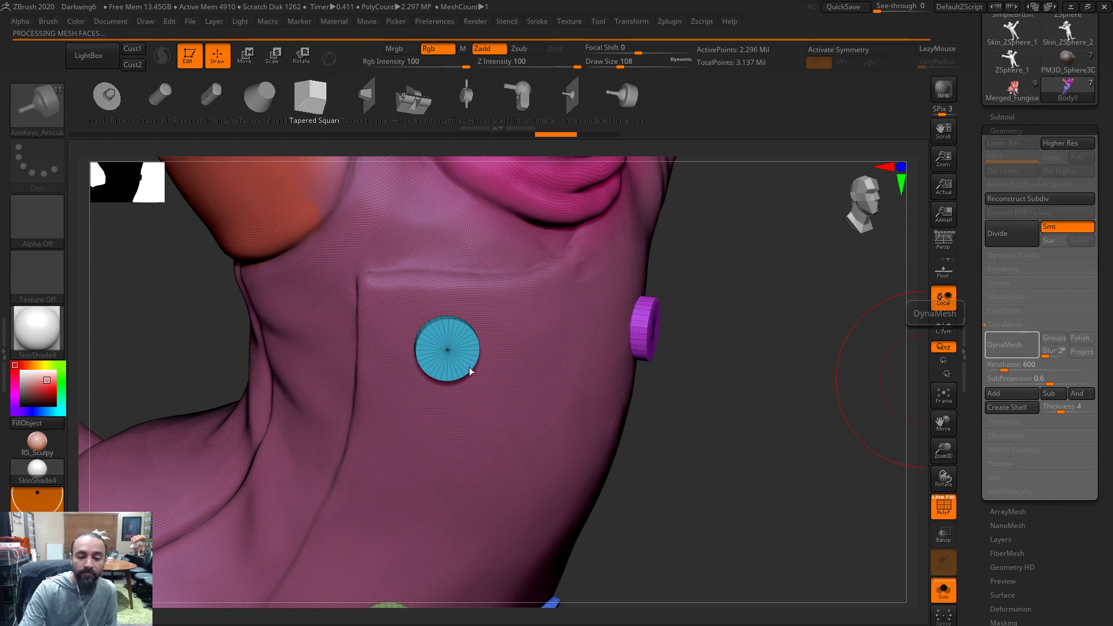
Examine the remeshed body for retained detail on the face, beak and whole figure, with and without the wireframe
{"action": "left_click_drag", "start_coordinate": [761, 522], "coordinate": [757, 580], "text": "alt"}
{"action": "left_click_drag", "start_coordinate": [777, 432], "coordinate": [760, 624], "text": "alt"}
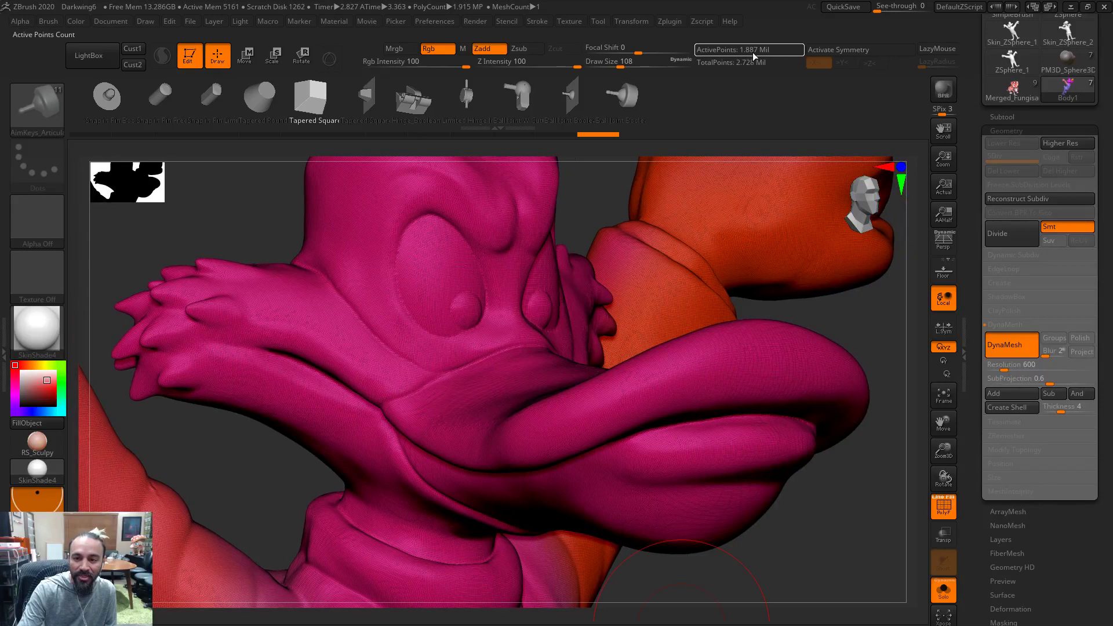
{"action": "left_click", "coordinate": [943, 505]}
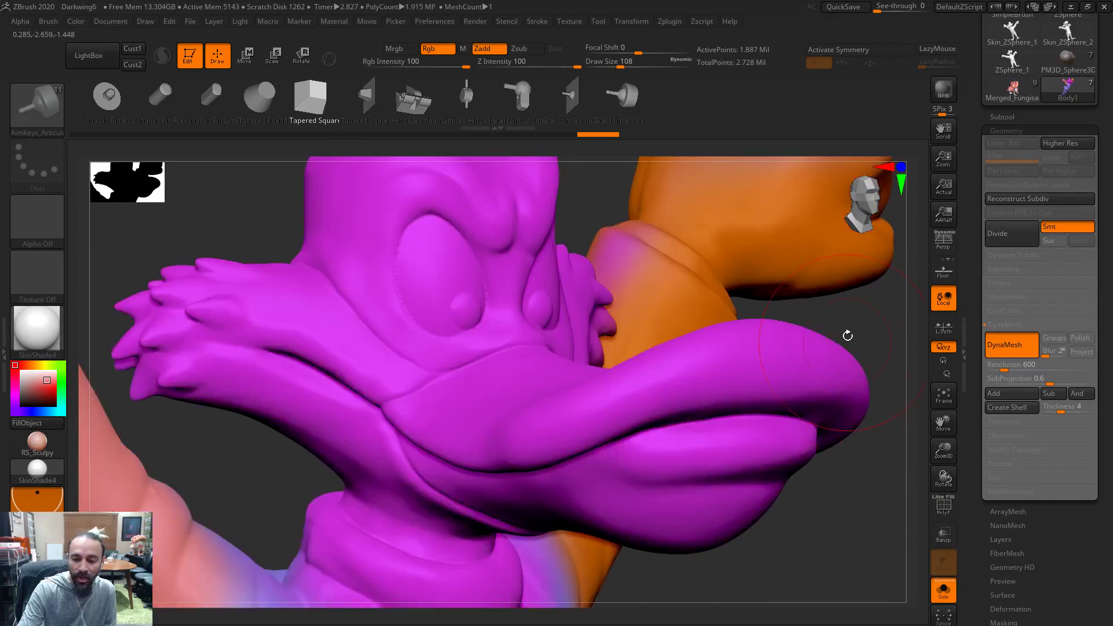
{"action": "left_click_drag", "start_coordinate": [852, 470], "coordinate": [632, 433]}
{"action": "mouse_move", "coordinate": [611, 315]}
{"action": "left_mouse_down"}
{"action": "mouse_move", "coordinate": [666, 330]}
{"action": "mouse_move", "coordinate": [651, 308]}
{"action": "mouse_move", "coordinate": [620, 305]}
{"action": "mouse_move", "coordinate": [511, 318]}
{"action": "left_mouse_up"}
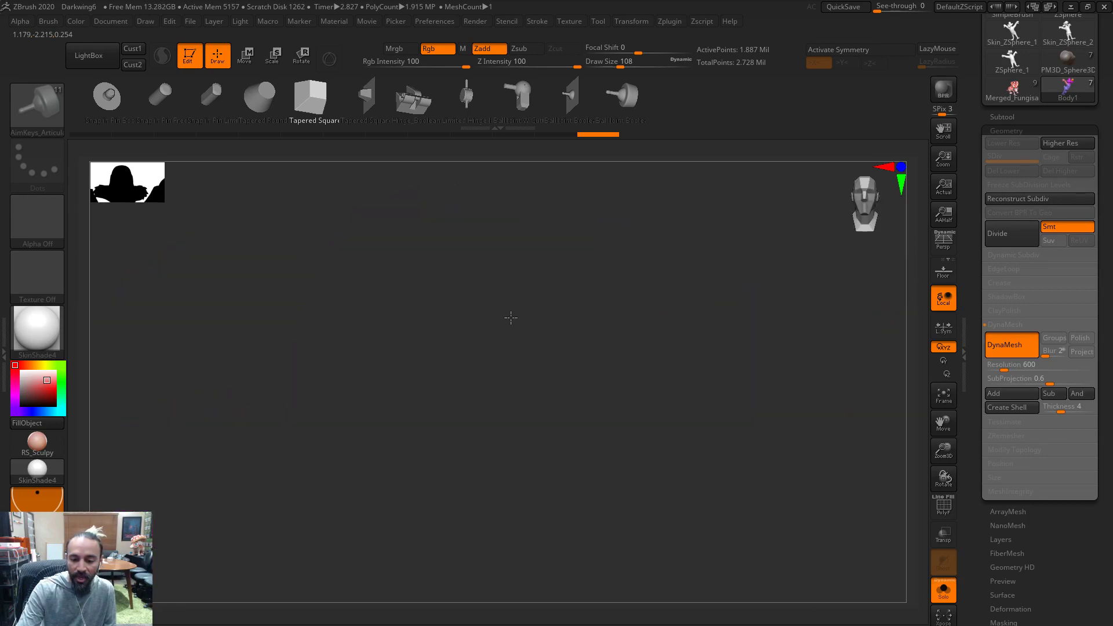
{"action": "left_click", "coordinate": [944, 396]}
{"action": "left_click_drag", "start_coordinate": [770, 392], "coordinate": [732, 467]}
{"action": "left_click_drag", "start_coordinate": [629, 476], "coordinate": [369, 510]}
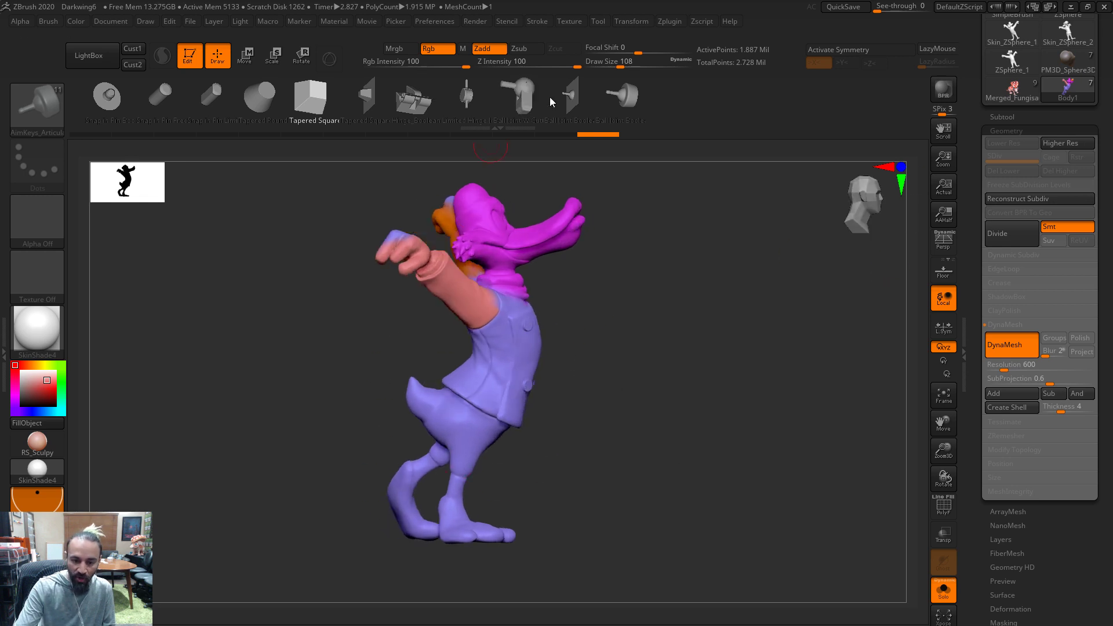
Move the Base1 subtool directly below Body1 in the subtool order and reselect Body1
{"action": "left_click", "coordinate": [1023, 118]}
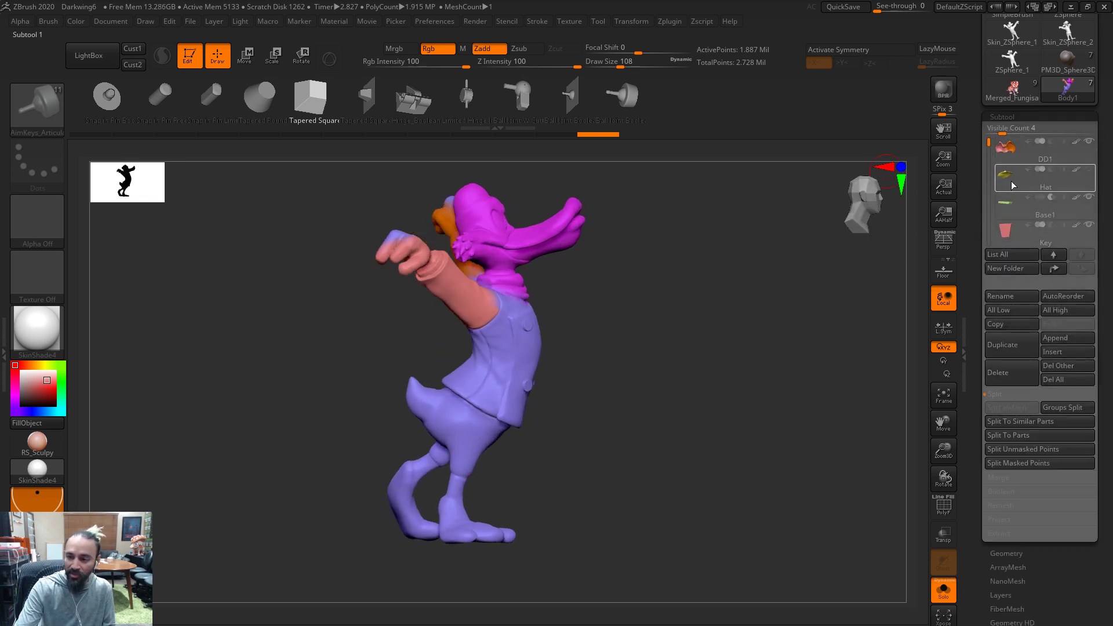
{"action": "left_click_drag", "start_coordinate": [991, 154], "coordinate": [989, 191]}
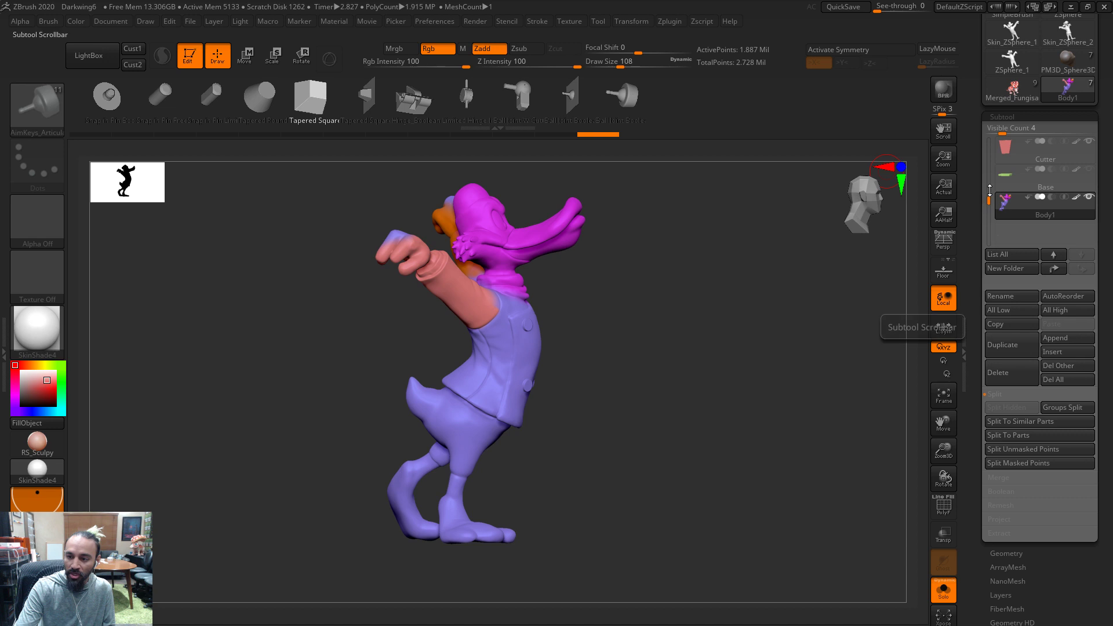
{"action": "left_click", "coordinate": [1038, 232]}
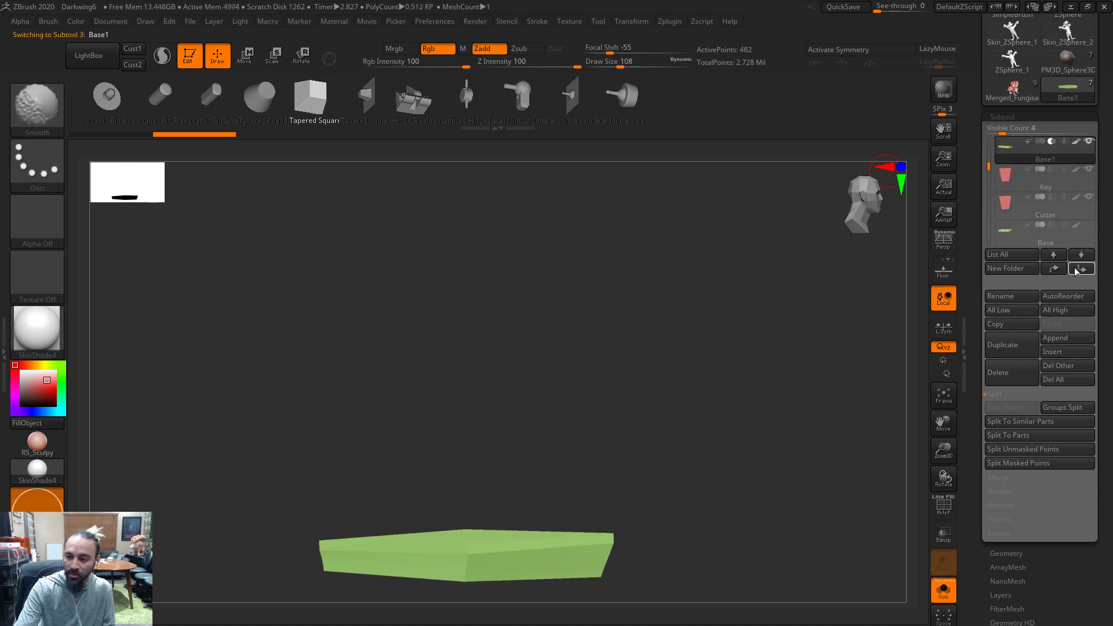
{"action": "left_click", "coordinate": [1026, 204]}
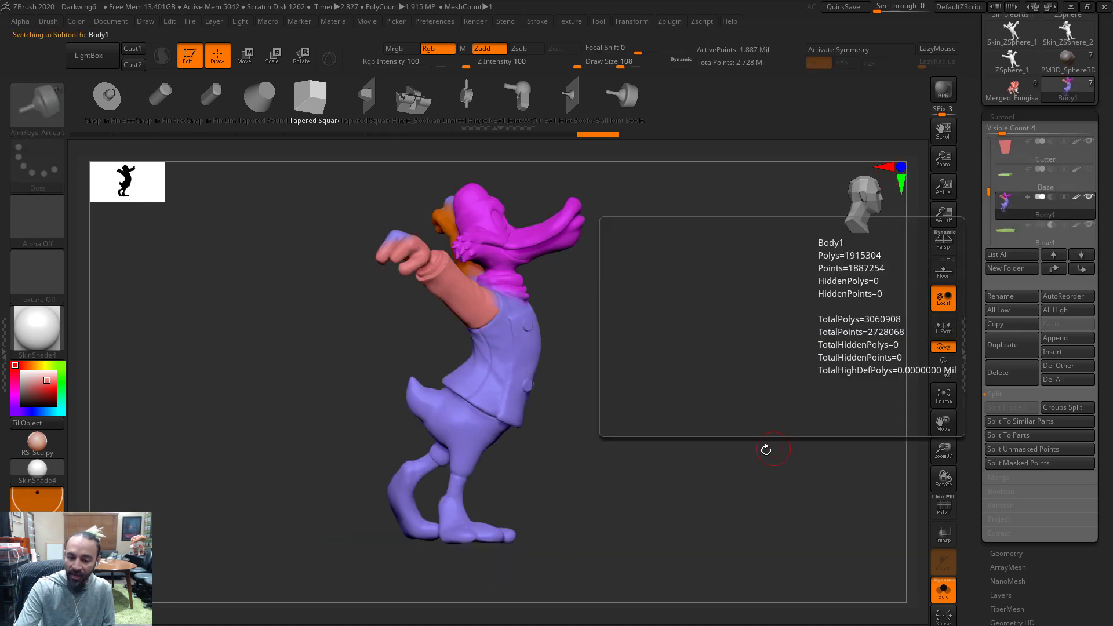
Exit Solo mode and run DynaMesh on the Base1 subtool at resolution 600
{"action": "left_click", "coordinate": [942, 603]}
{"action": "left_click_drag", "start_coordinate": [715, 552], "coordinate": [684, 499]}
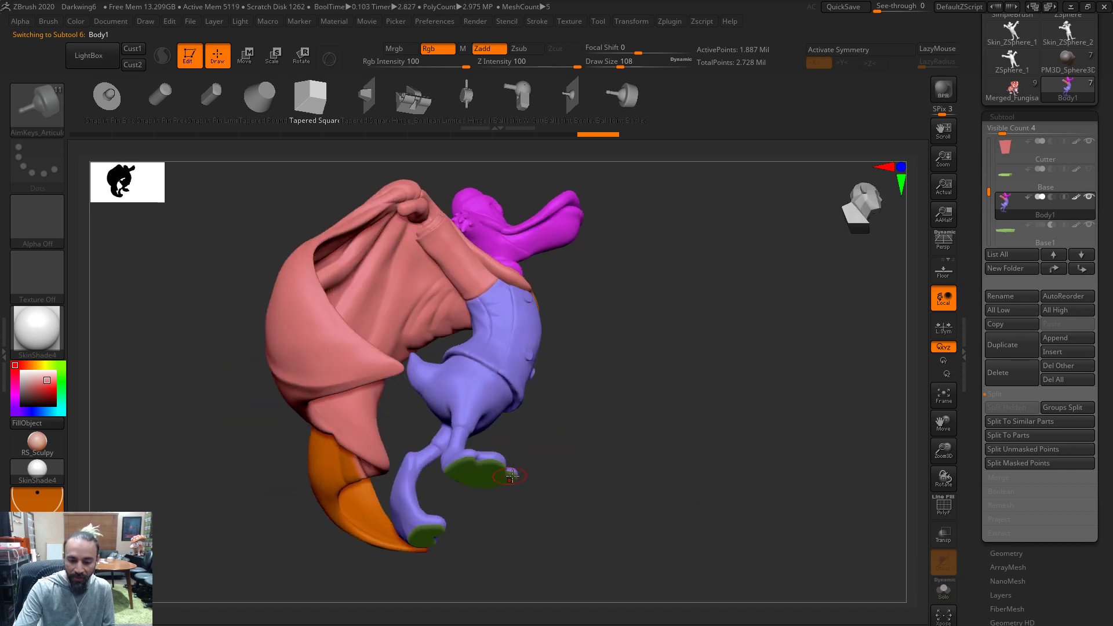
{"action": "left_click", "coordinate": [1006, 231]}
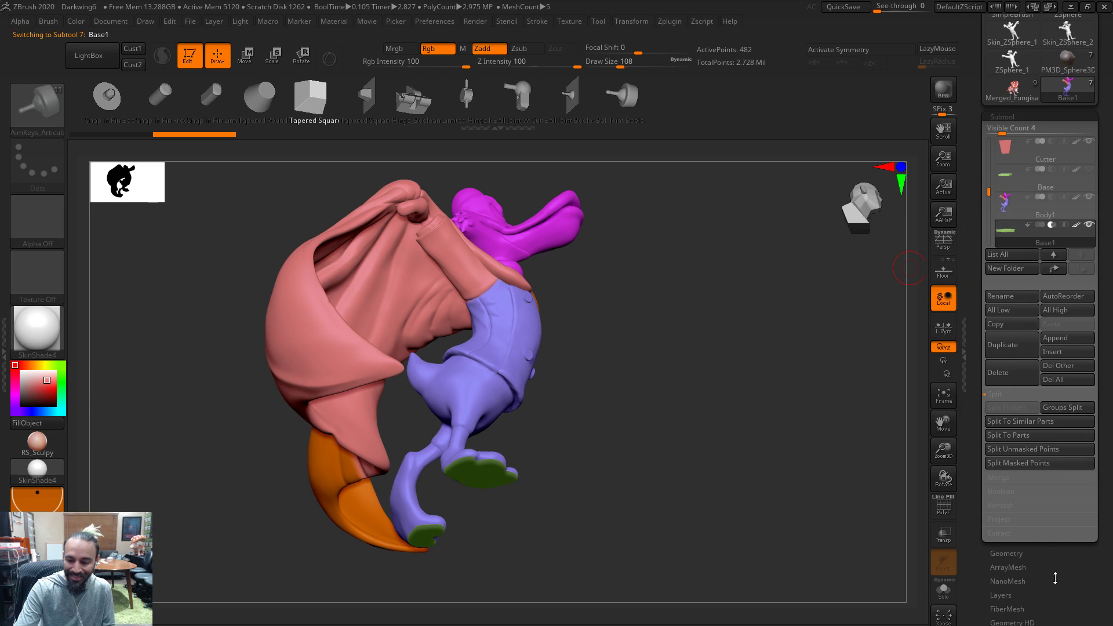
{"action": "left_click", "coordinate": [1006, 553]}
{"action": "left_click", "coordinate": [1005, 365]}
{"action": "type", "text": "600"}
{"action": "key", "text": "Return"}
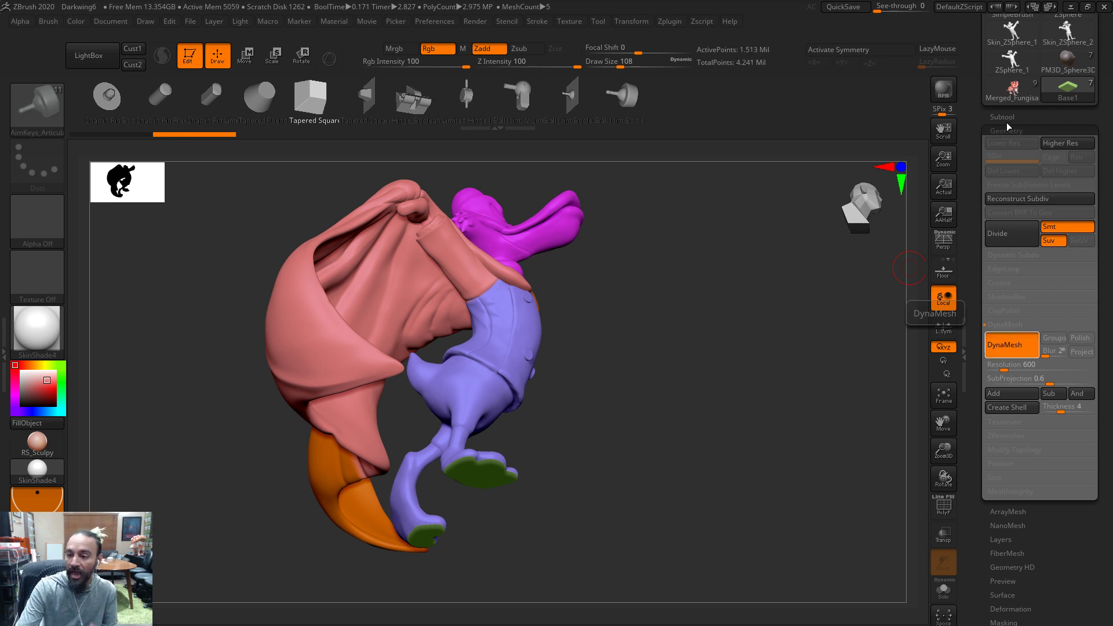
Merge the subtractive Base1 subtool down into Body1
{"action": "left_click", "coordinate": [1003, 117]}
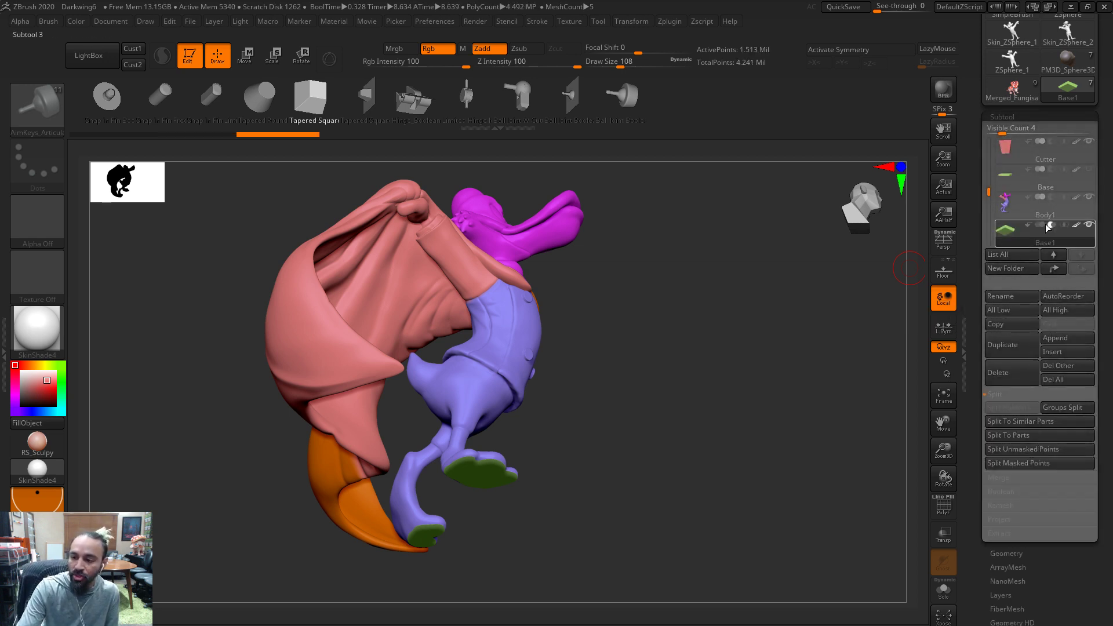
{"action": "left_click", "coordinate": [1004, 209]}
{"action": "left_click", "coordinate": [1009, 231]}
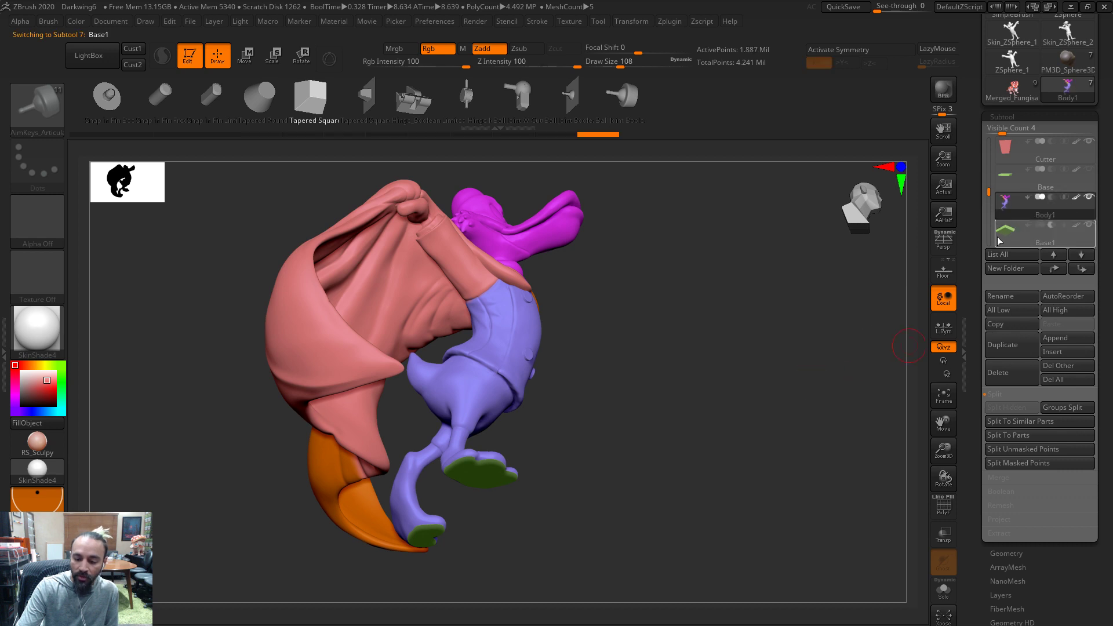
{"action": "key", "text": "alt+Up"}
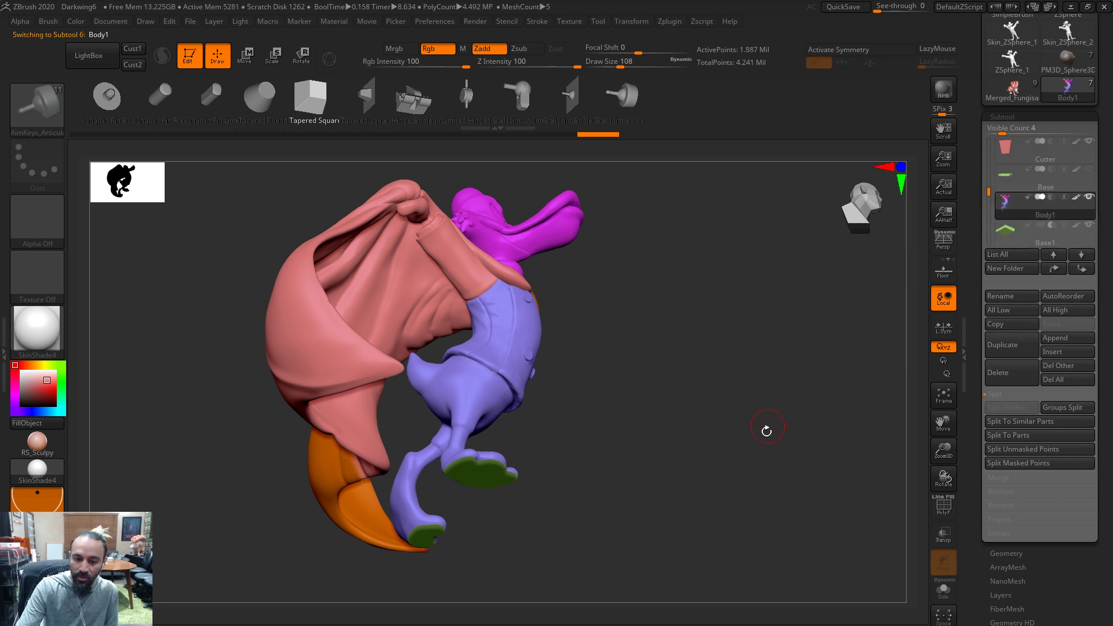
{"action": "left_click_drag", "start_coordinate": [755, 459], "coordinate": [750, 454]}
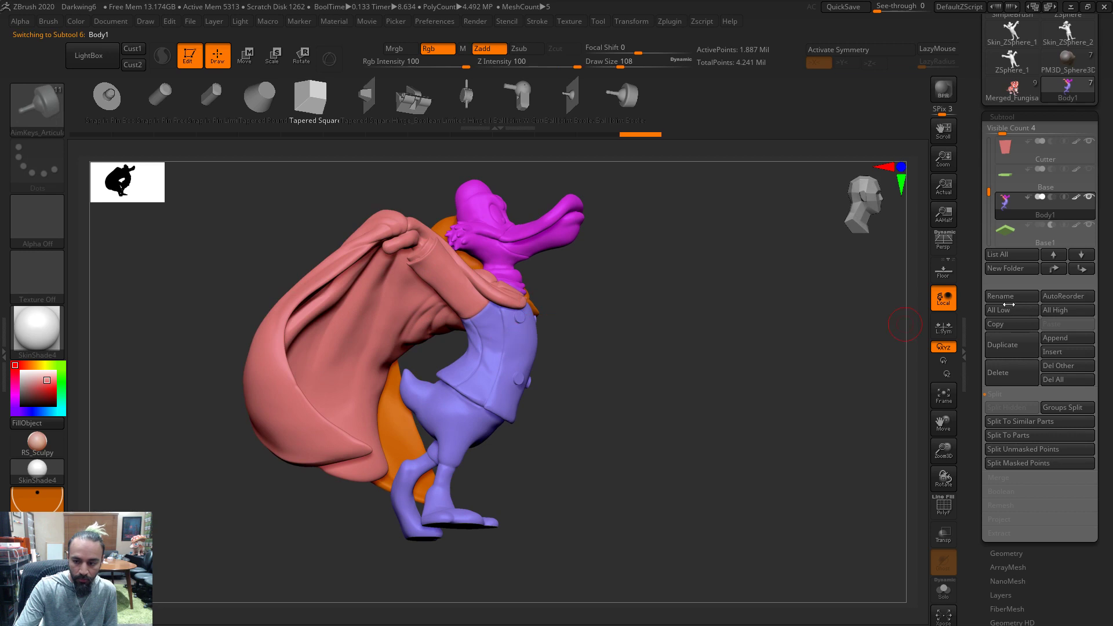
{"action": "left_click", "coordinate": [1016, 478]}
{"action": "left_click", "coordinate": [1007, 422]}
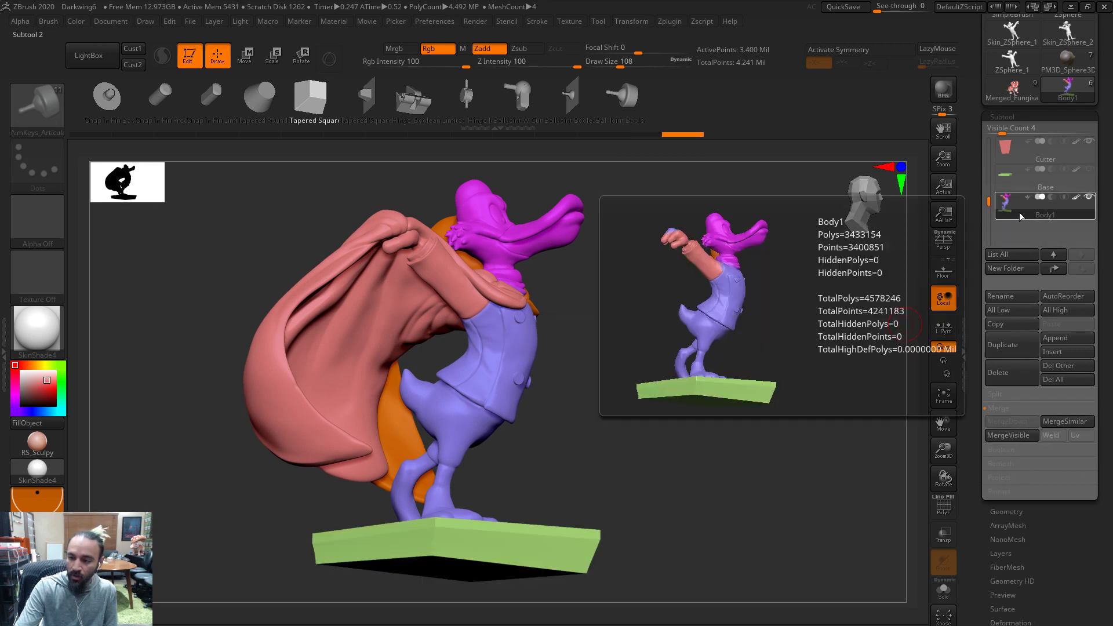
Update Body1's DynaMesh at resolution 600 to subtract the base volume from the feet
{"action": "left_click", "coordinate": [1044, 511]}
{"action": "key", "text": "ctrl"}
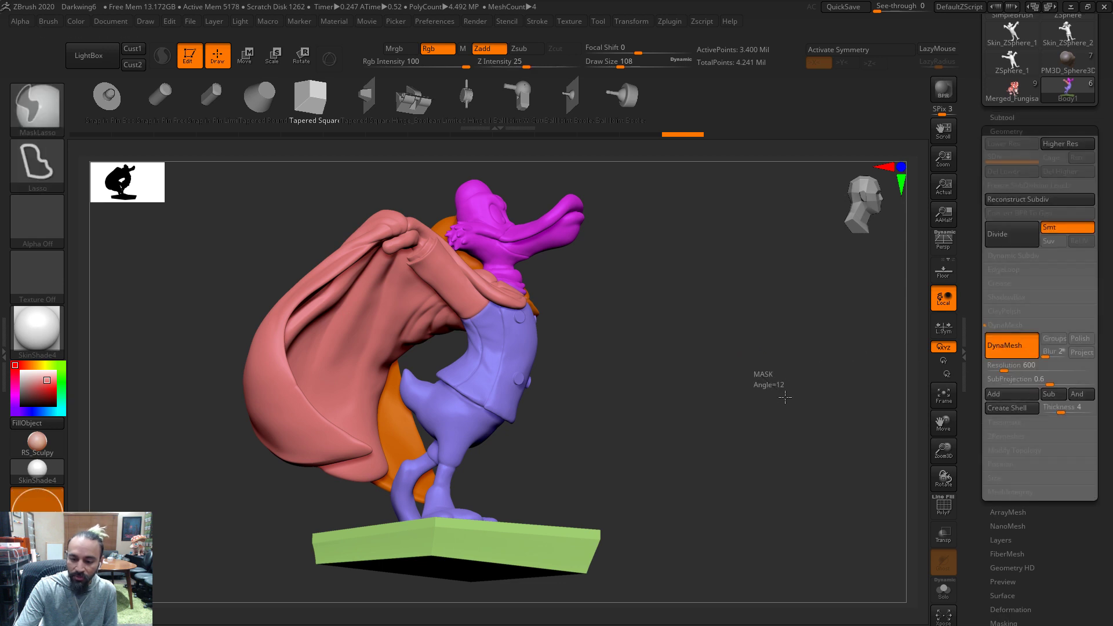
{"action": "left_click_drag", "start_coordinate": [707, 454], "coordinate": [542, 461], "text": "ctrl"}
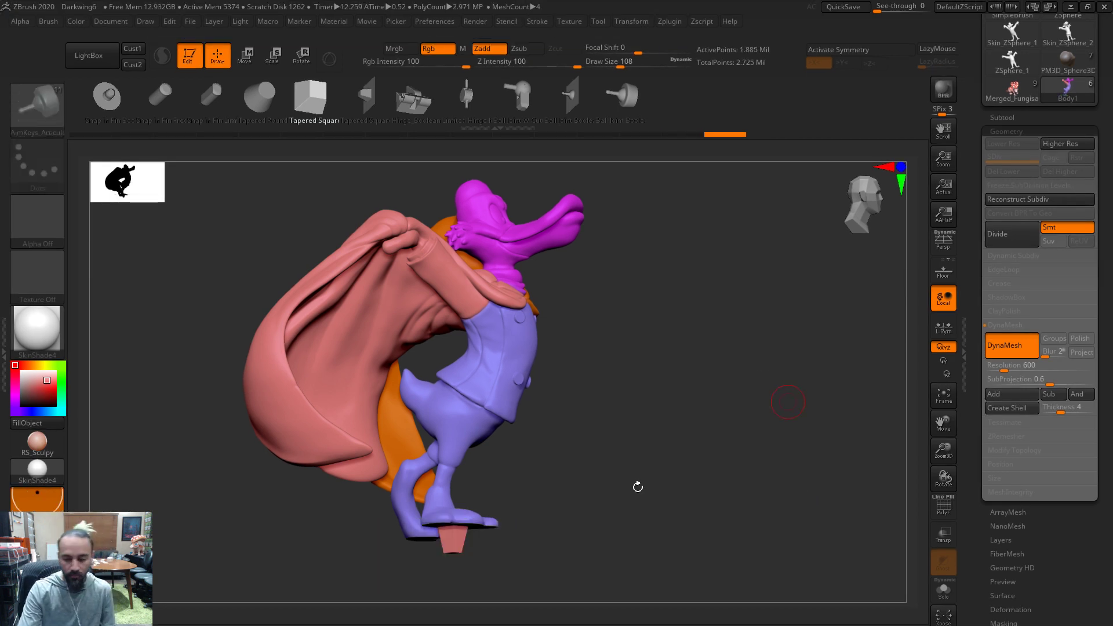
Inspect the cut soles and the key under the foot from below, with the wireframe toggled
{"action": "left_click_drag", "start_coordinate": [593, 482], "coordinate": [650, 502]}
{"action": "left_click_drag", "start_coordinate": [565, 459], "coordinate": [600, 214], "text": "alt"}
{"action": "key", "text": "shift+f"}
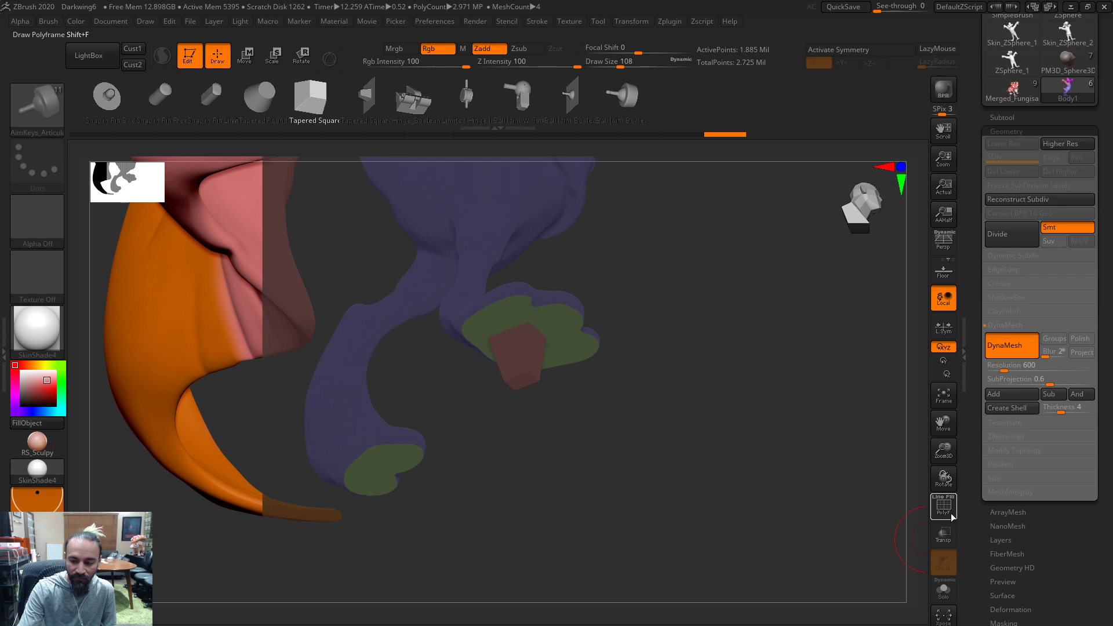
{"action": "left_click_drag", "start_coordinate": [647, 353], "coordinate": [636, 374]}
{"action": "left_click", "coordinate": [944, 506]}
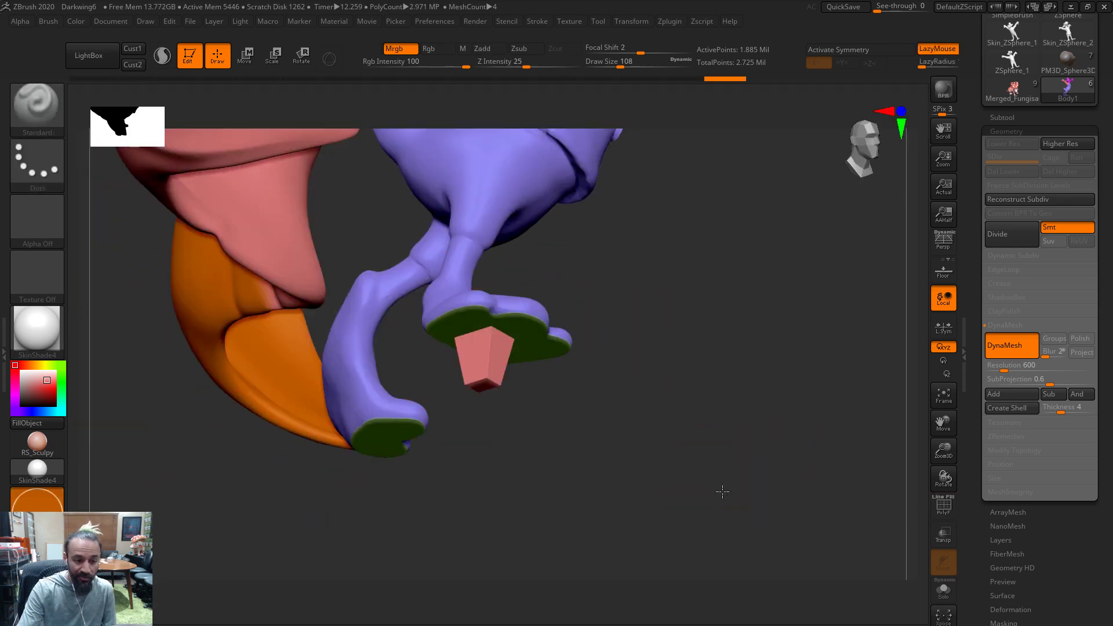
Paint the green soles of both feet in the body's purple, adjusting the brush's draw size
{"action": "left_click_drag", "start_coordinate": [448, 254], "coordinate": [497, 239]}
{"action": "key", "text": "s"}
{"action": "mouse_move", "coordinate": [498, 279]}
{"action": "left_mouse_down"}
{"action": "mouse_move", "coordinate": [520, 278]}
{"action": "mouse_move", "coordinate": [560, 307]}
{"action": "mouse_move", "coordinate": [547, 342]}
{"action": "mouse_move", "coordinate": [583, 400]}
{"action": "left_mouse_up"}
{"action": "key", "text": "s"}
{"action": "mouse_move", "coordinate": [360, 449]}
{"action": "left_mouse_down"}
{"action": "mouse_move", "coordinate": [403, 415]}
{"action": "mouse_move", "coordinate": [437, 402]}
{"action": "mouse_move", "coordinate": [439, 419]}
{"action": "left_mouse_up"}
{"action": "left_click_drag", "start_coordinate": [441, 474], "coordinate": [417, 513]}
{"action": "left_click_drag", "start_coordinate": [722, 439], "coordinate": [717, 510]}
{"action": "key", "text": "s"}
{"action": "left_click_drag", "start_coordinate": [572, 365], "coordinate": [545, 369]}
Select the Key subtool and move it upward until its wide end meets the sole of the foot
{"action": "left_click", "coordinate": [1002, 117]}
{"action": "left_click", "coordinate": [1004, 148]}
{"action": "left_click_drag", "start_coordinate": [989, 201], "coordinate": [989, 166]}
{"action": "left_click", "coordinate": [1011, 149]}
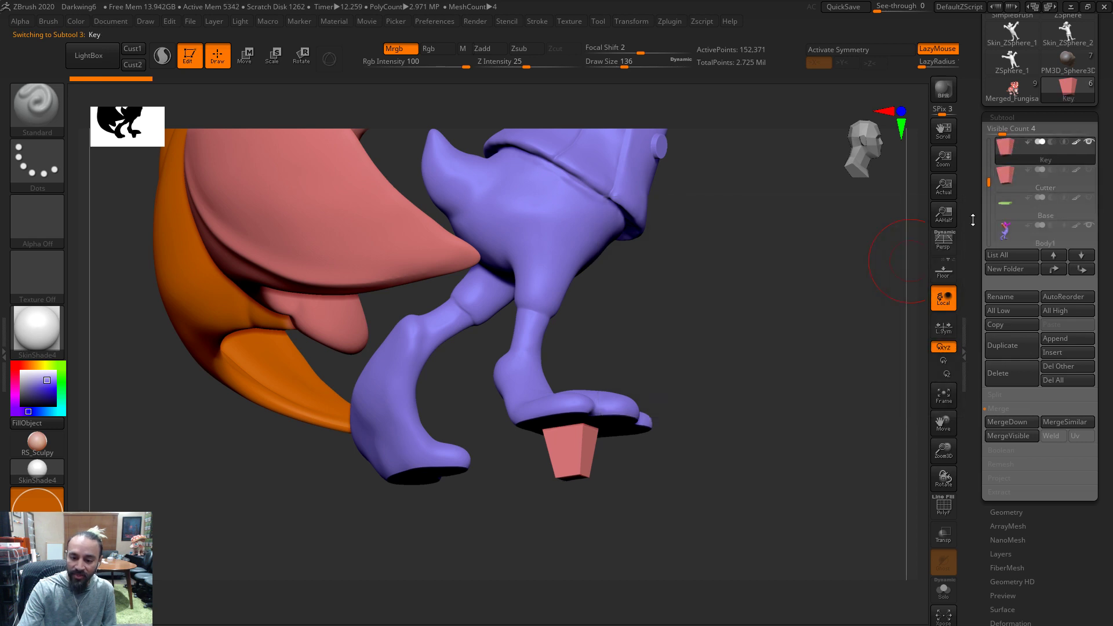
{"action": "left_click_drag", "start_coordinate": [751, 455], "coordinate": [808, 545]}
{"action": "left_click_drag", "start_coordinate": [752, 415], "coordinate": [599, 410]}
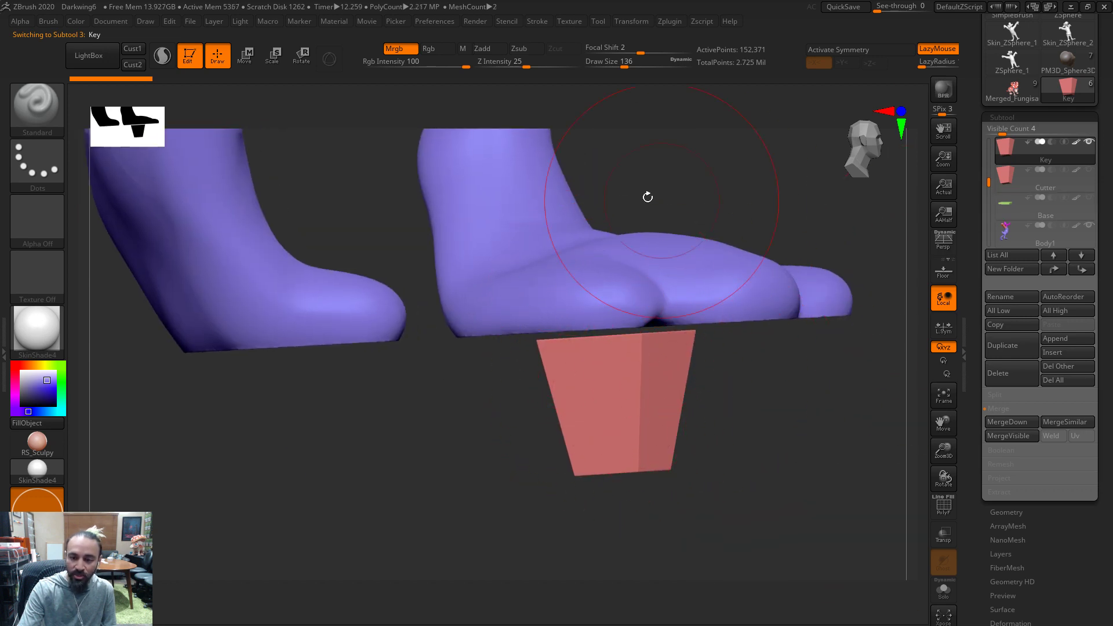
{"action": "left_click", "coordinate": [244, 55]}
{"action": "left_click_drag", "start_coordinate": [302, 296], "coordinate": [306, 347]}
{"action": "left_click_drag", "start_coordinate": [776, 381], "coordinate": [767, 376]}
{"action": "left_click", "coordinate": [588, 330]}
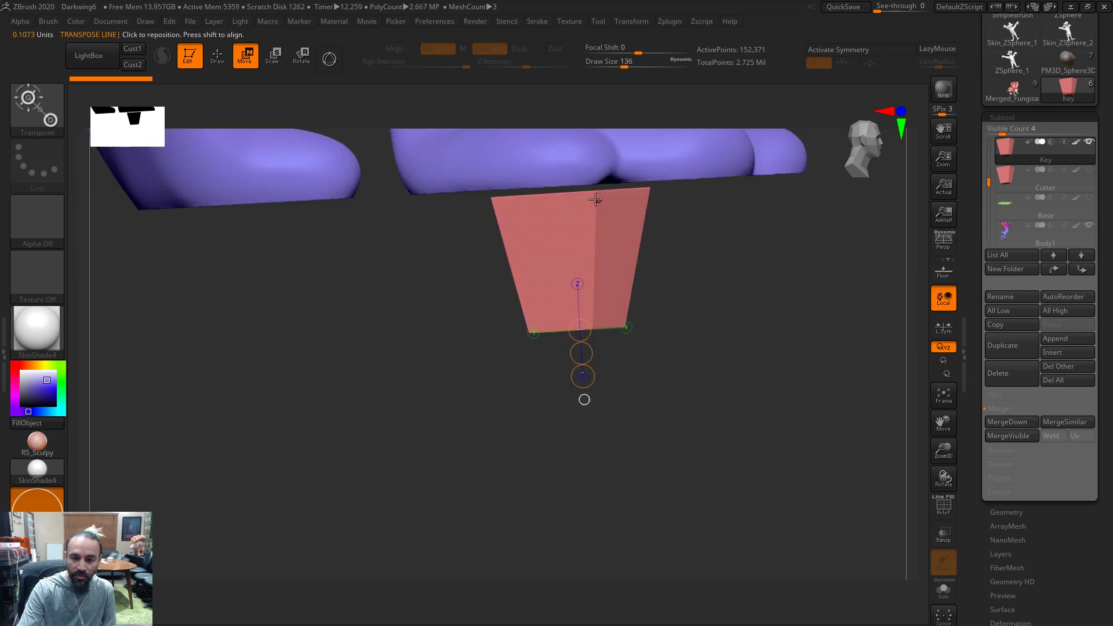
{"action": "left_click_drag", "start_coordinate": [723, 281], "coordinate": [722, 383]}
{"action": "left_click_drag", "start_coordinate": [578, 429], "coordinate": [580, 430]}
{"action": "key", "text": "q"}
{"action": "mouse_move", "coordinate": [738, 365]}
{"action": "left_mouse_down"}
{"action": "mouse_move", "coordinate": [746, 346]}
{"action": "mouse_move", "coordinate": [768, 362]}
{"action": "mouse_move", "coordinate": [757, 371]}
{"action": "left_mouse_up"}
Reorder the Key subtool to directly below Body1 and merge it down into Body1
{"action": "left_click", "coordinate": [1080, 298]}
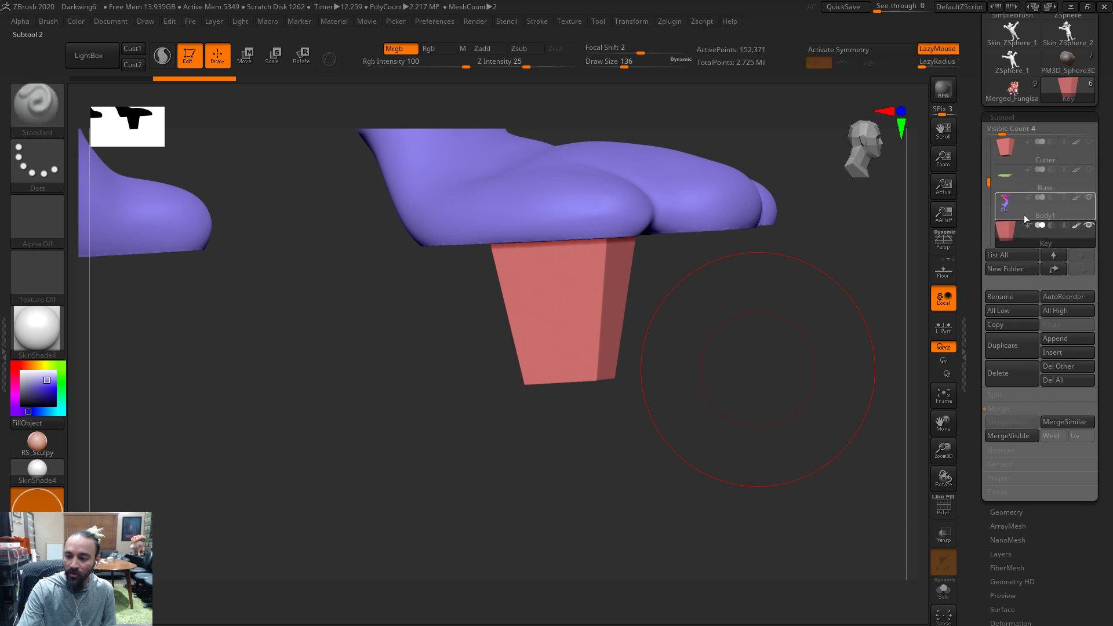
{"action": "left_click", "coordinate": [1012, 213]}
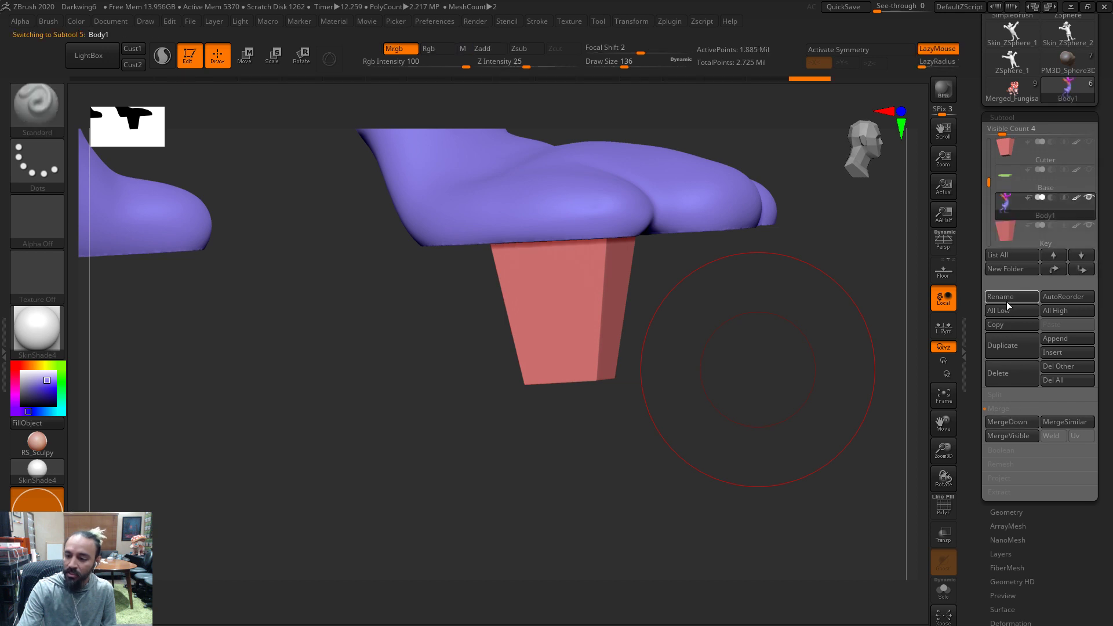
{"action": "left_click", "coordinate": [1002, 422]}
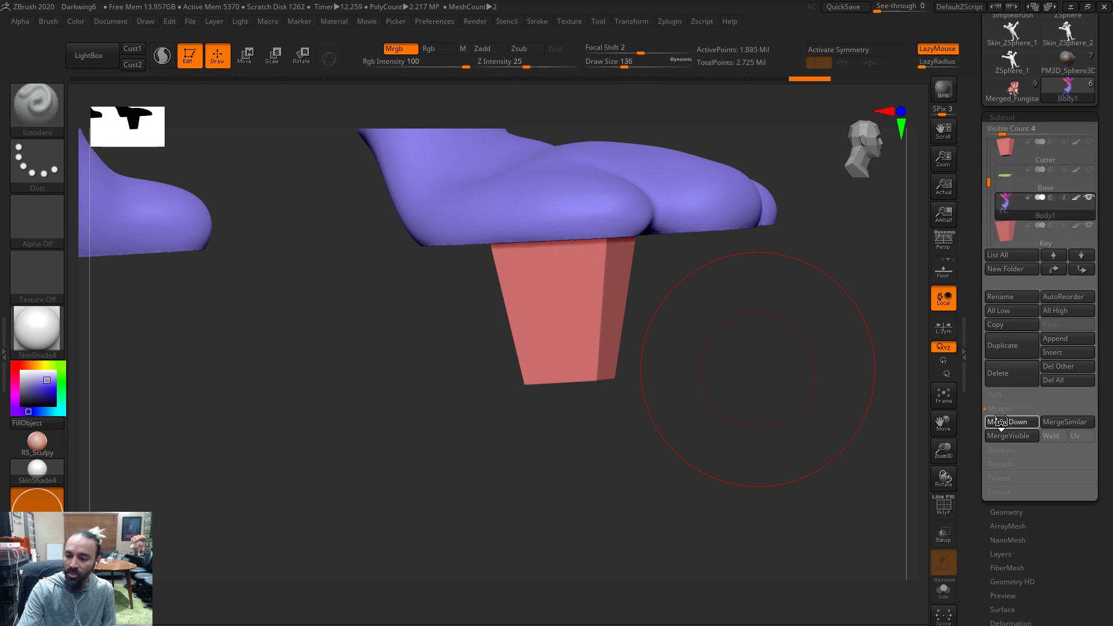
Update Body1's DynaMesh at resolution 600 to fuse the key with the foot, and check the joint from below
{"action": "left_click", "coordinate": [1006, 512]}
{"action": "key", "text": "ctrl"}
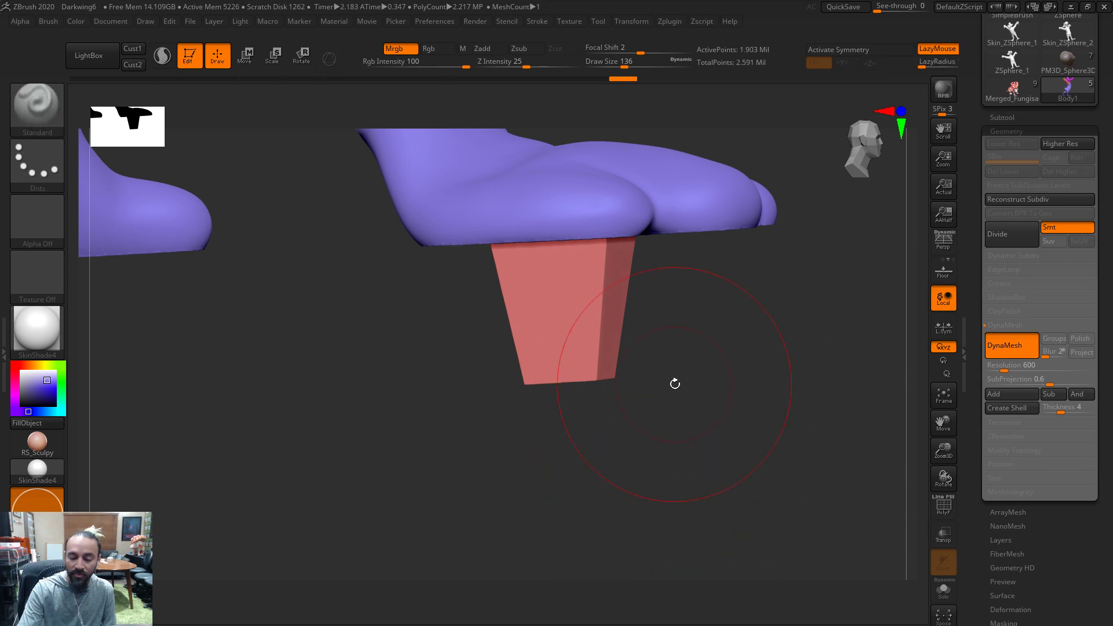
{"action": "mouse_move", "coordinate": [721, 427]}
{"action": "left_mouse_down"}
{"action": "mouse_move", "coordinate": [720, 400]}
{"action": "mouse_move", "coordinate": [634, 338]}
{"action": "left_mouse_up"}
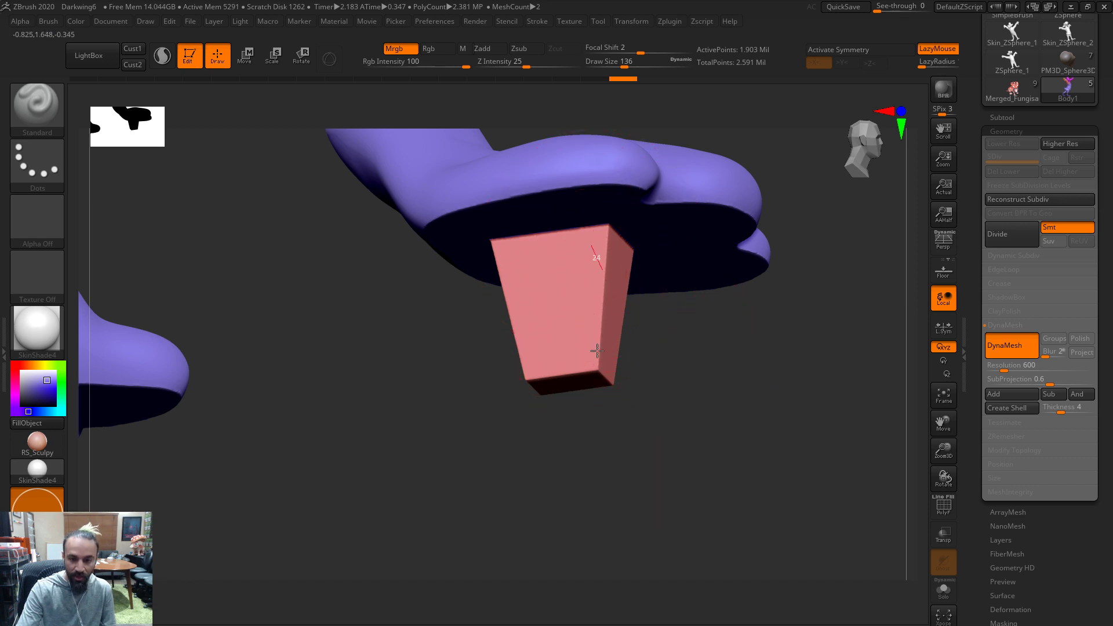
Reorder the Cutter subtool to directly below the Base subtool
{"action": "left_click_drag", "start_coordinate": [572, 210], "coordinate": [559, 311]}
{"action": "left_click_drag", "start_coordinate": [835, 278], "coordinate": [627, 354]}
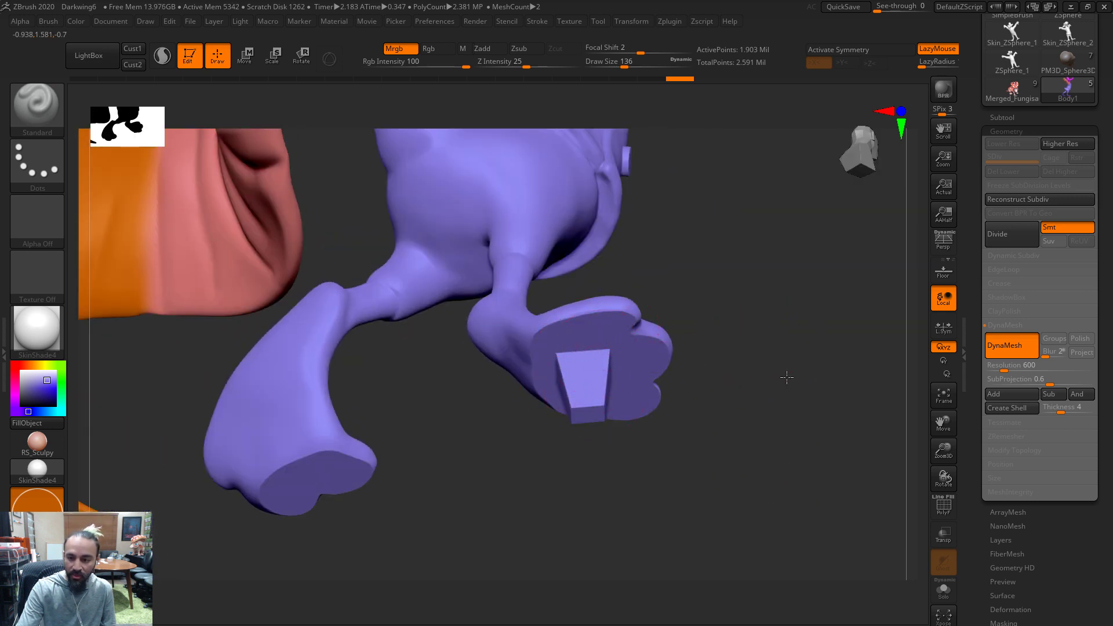
{"action": "left_click_drag", "start_coordinate": [785, 377], "coordinate": [788, 375]}
{"action": "left_click", "coordinate": [1002, 117]}
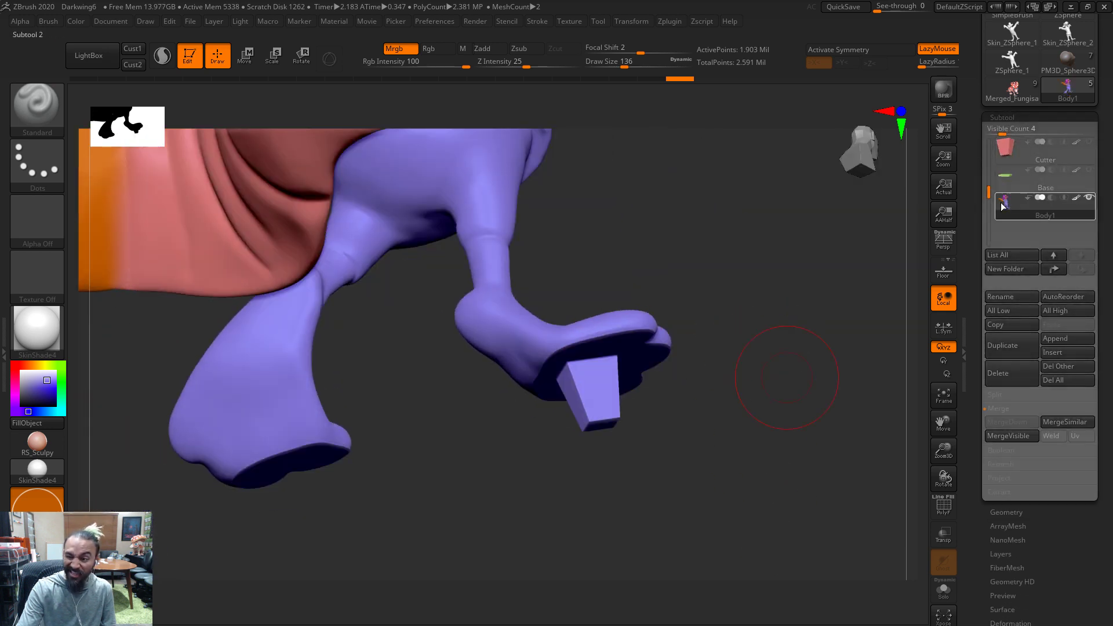
{"action": "left_click", "coordinate": [1006, 148]}
{"action": "left_click_drag", "start_coordinate": [880, 385], "coordinate": [858, 336]}
{"action": "left_click", "coordinate": [1009, 181]}
{"action": "left_click", "coordinate": [1006, 148]}
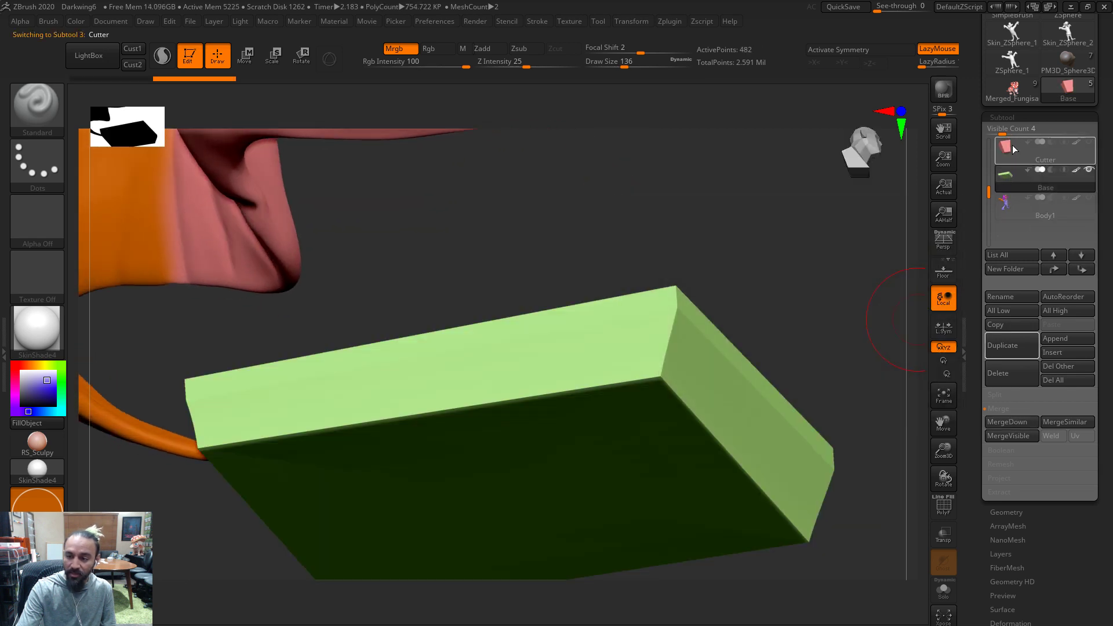
{"action": "left_click", "coordinate": [1081, 269]}
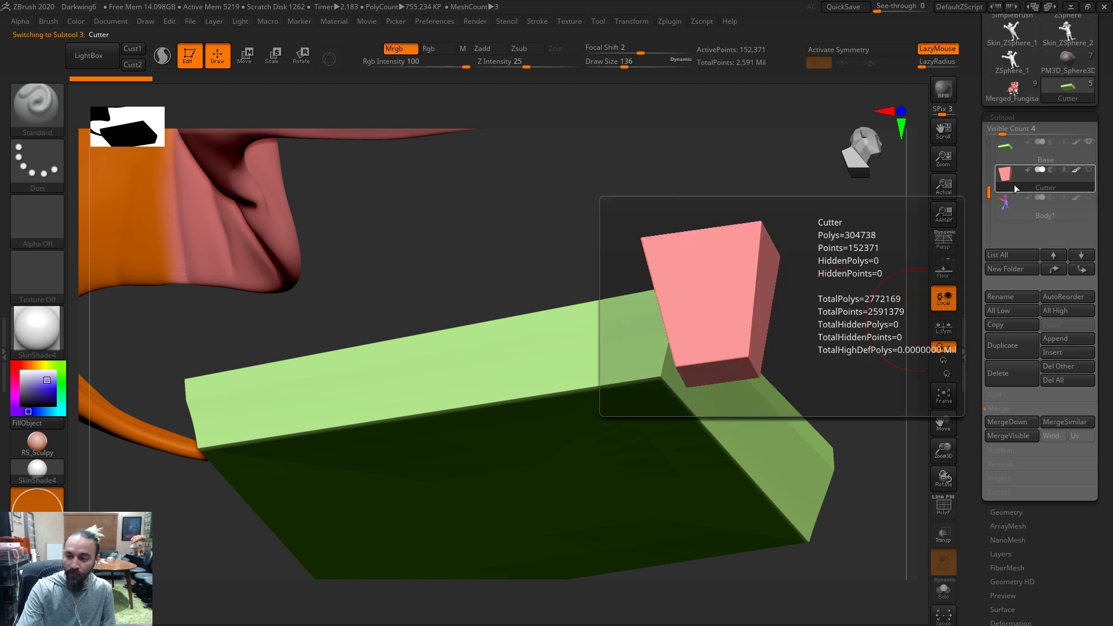
Isolate the Cutter and adjust its length slightly with the Move transpose line at its narrow end
{"action": "left_click_drag", "start_coordinate": [868, 217], "coordinate": [893, 510]}
{"action": "left_click", "coordinate": [943, 590]}
{"action": "left_click_drag", "start_coordinate": [828, 482], "coordinate": [823, 443]}
{"action": "key", "text": "f"}
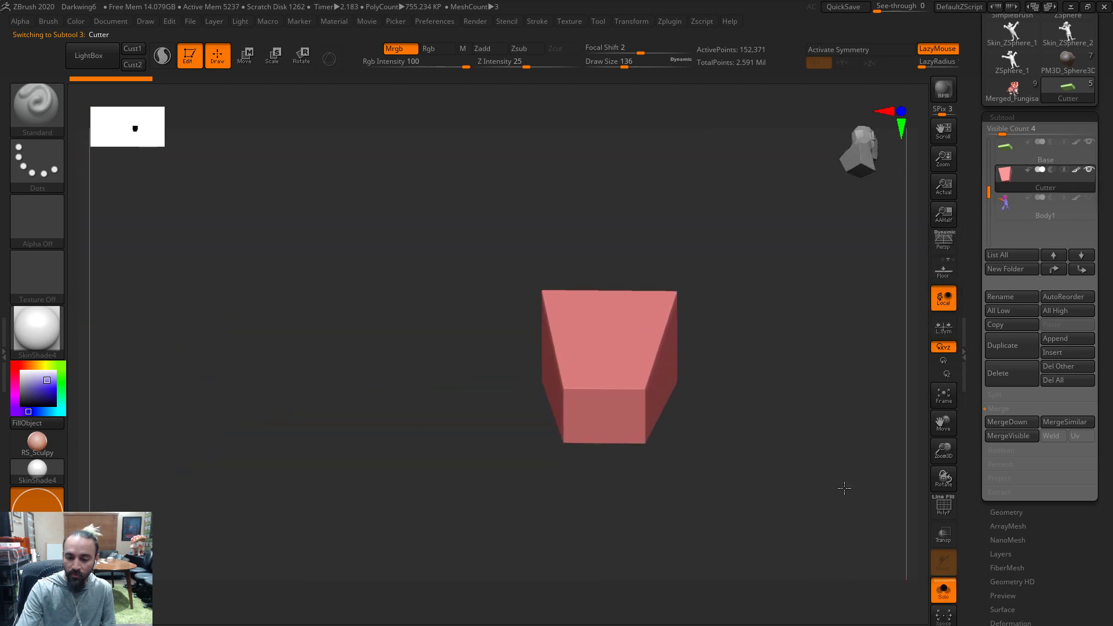
{"action": "left_click", "coordinate": [245, 56]}
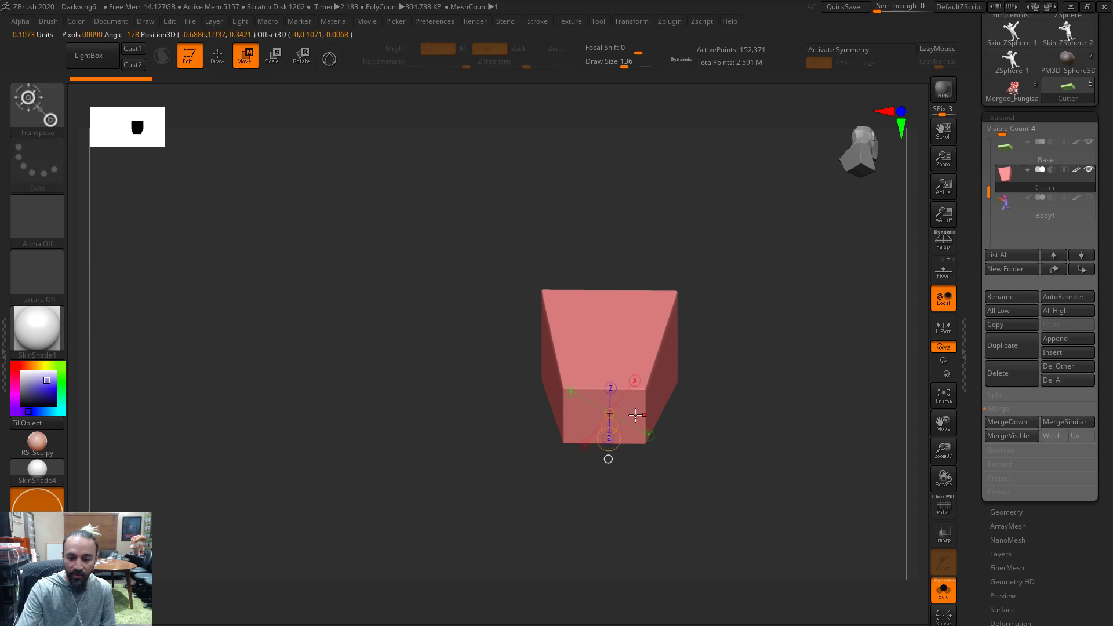
{"action": "left_click", "coordinate": [604, 422]}
{"action": "left_click_drag", "start_coordinate": [688, 464], "coordinate": [708, 554]}
{"action": "left_click_drag", "start_coordinate": [608, 470], "coordinate": [607, 464]}
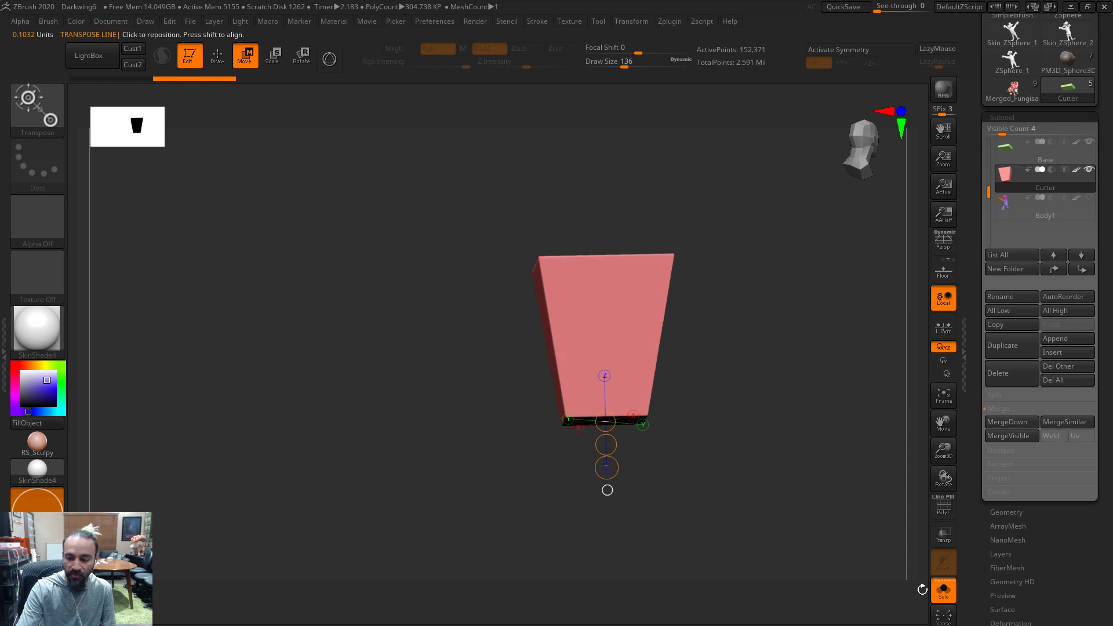
Show the Cutter together with the base, set the Cutter subtool to subtract, and select the Base
{"action": "left_click", "coordinate": [943, 592]}
{"action": "left_click_drag", "start_coordinate": [753, 195], "coordinate": [599, 301]}
{"action": "left_click_drag", "start_coordinate": [275, 87], "coordinate": [270, 91]}
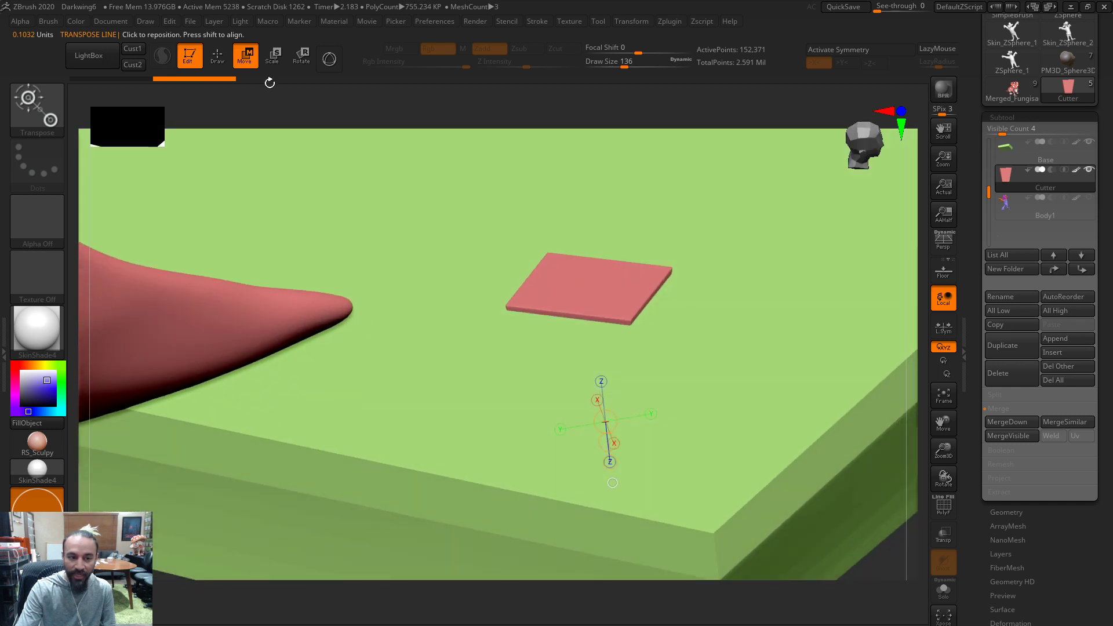
{"action": "left_click", "coordinate": [219, 63]}
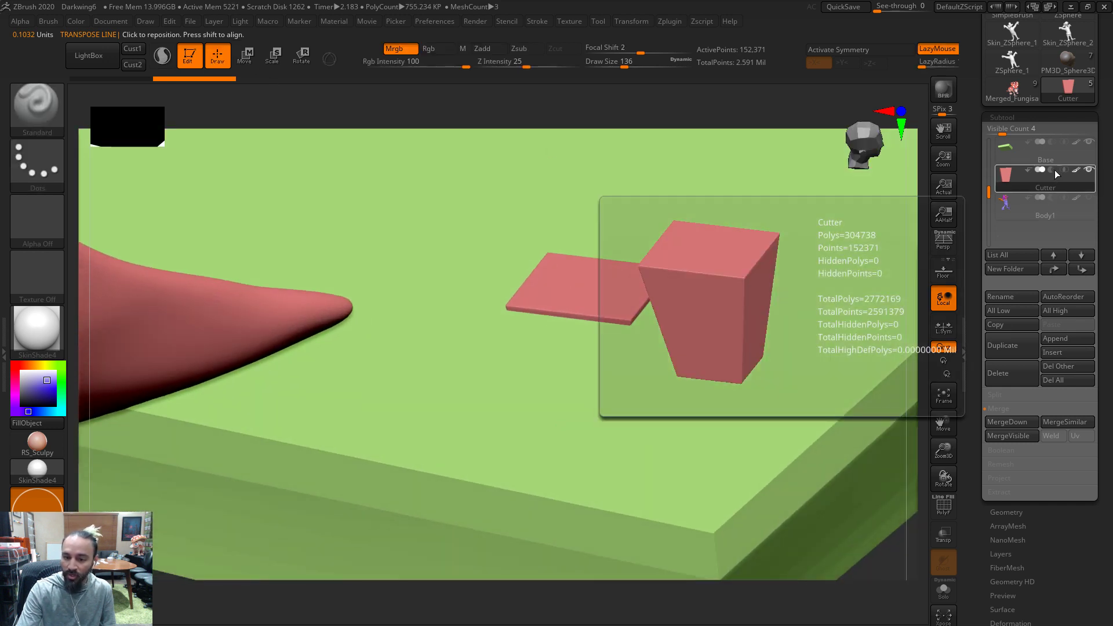
{"action": "left_click", "coordinate": [1043, 152]}
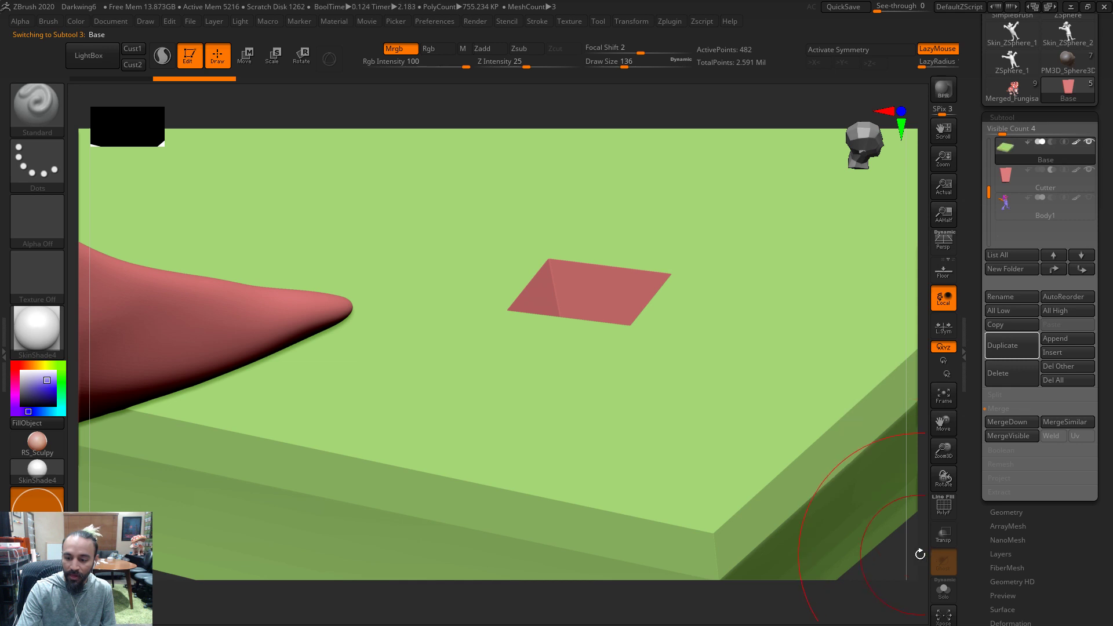
Convert the Base to a DynaMesh at resolution 600 after inspecting its wireframe
{"action": "left_click_drag", "start_coordinate": [798, 561], "coordinate": [827, 534]}
{"action": "left_click", "coordinate": [942, 507]}
{"action": "left_click", "coordinate": [954, 508]}
{"action": "left_click", "coordinate": [1007, 512]}
{"action": "left_click", "coordinate": [998, 365]}
{"action": "type", "text": "600"}
{"action": "key", "text": "Return"}
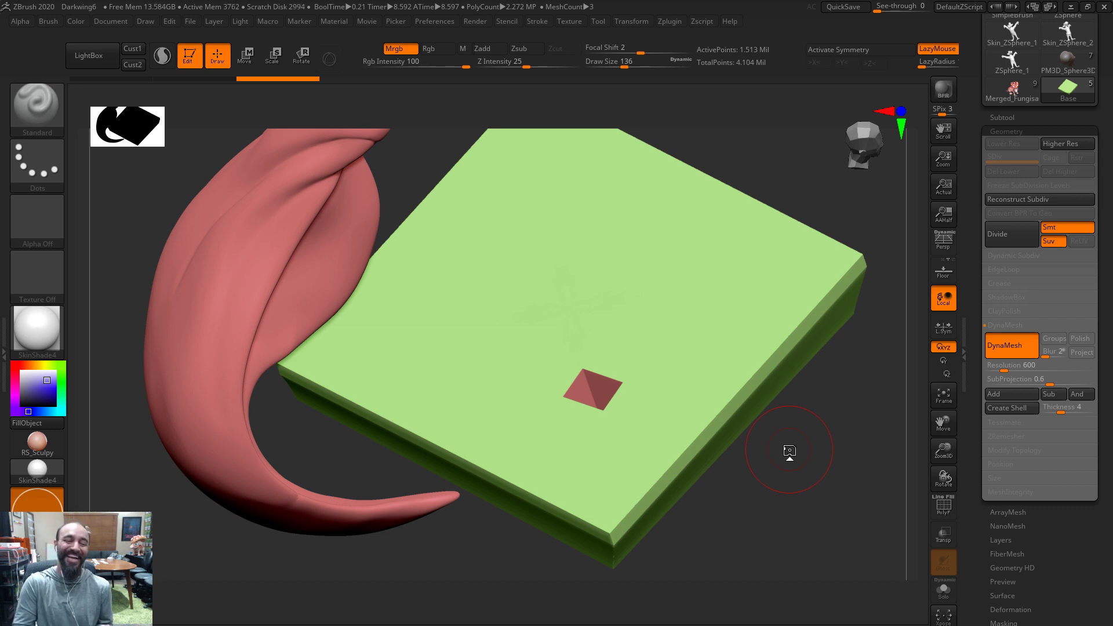
Reduce the brush's draw size to 97
{"action": "key", "text": "s"}
{"action": "left_click_drag", "start_coordinate": [654, 392], "coordinate": [648, 394]}
{"action": "left_click_drag", "start_coordinate": [778, 502], "coordinate": [786, 492]}
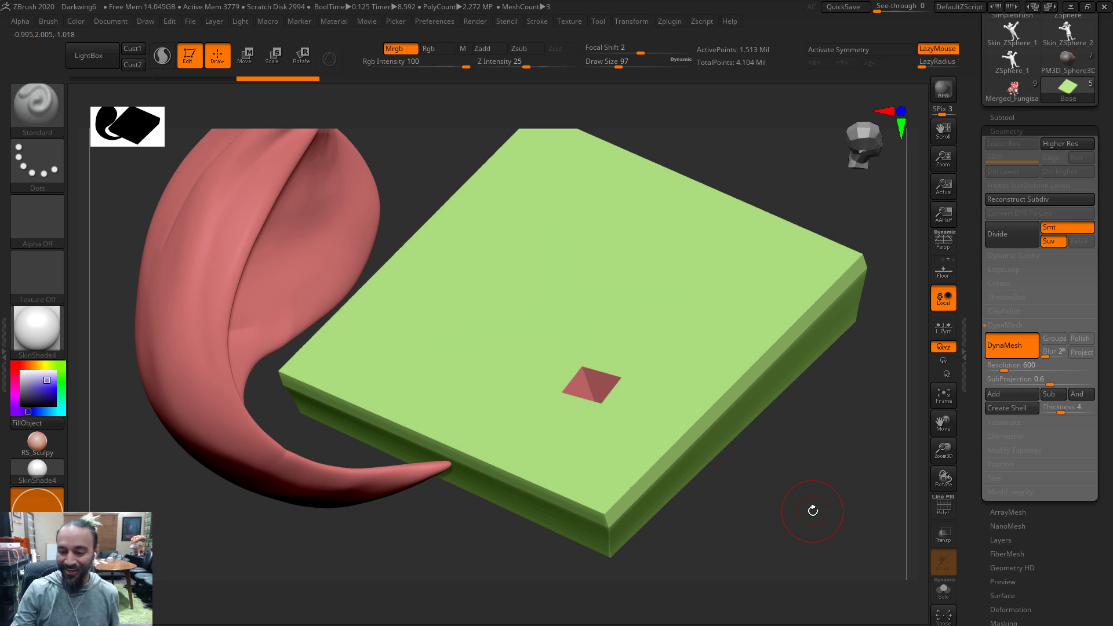
Select the Cutter subtool and convert it to a DynaMesh at resolution 600
{"action": "left_click", "coordinate": [1015, 118]}
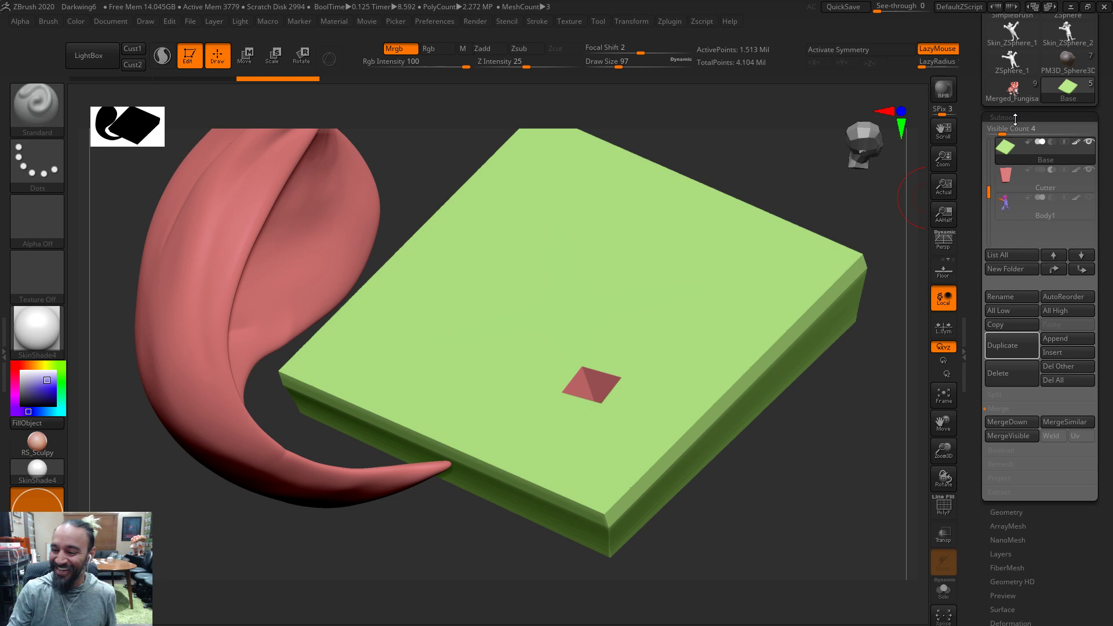
{"action": "left_click", "coordinate": [1011, 168]}
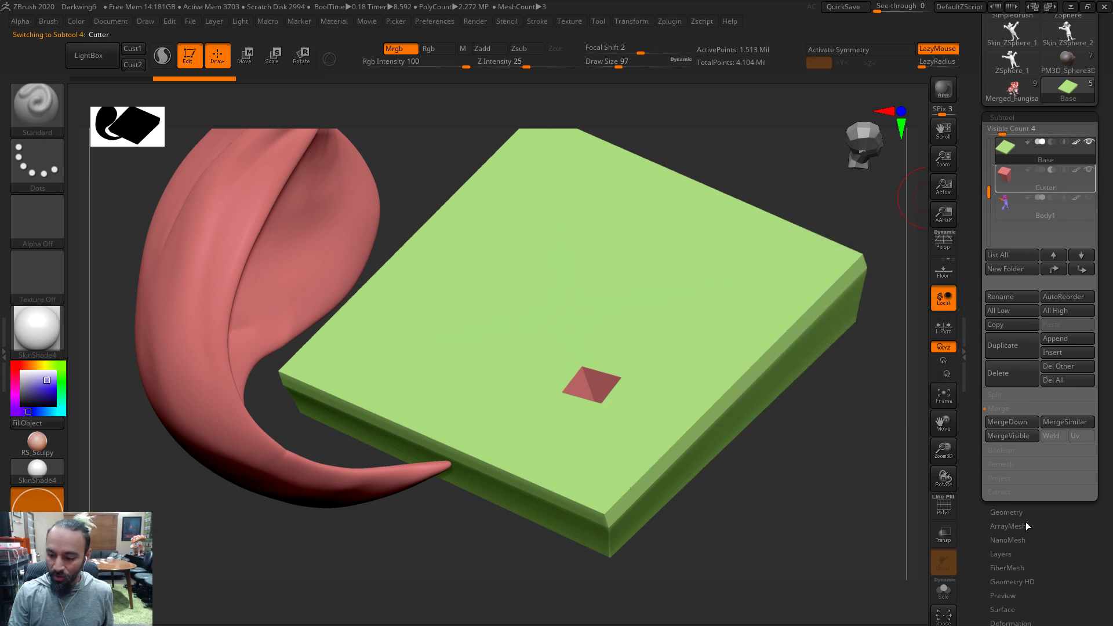
{"action": "left_click", "coordinate": [1009, 512]}
{"action": "type", "text": "600"}
{"action": "left_click", "coordinate": [1011, 354]}
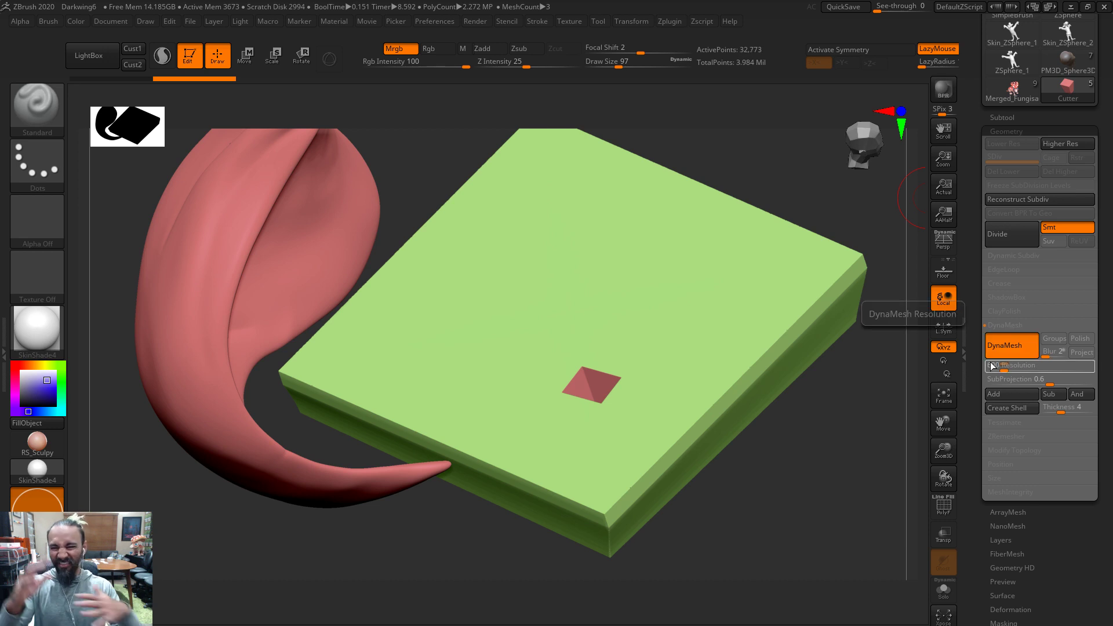
Merge the Cutter down into the Base and update the DynaMesh to cut the key socket out of the base
{"action": "left_click", "coordinate": [1003, 117]}
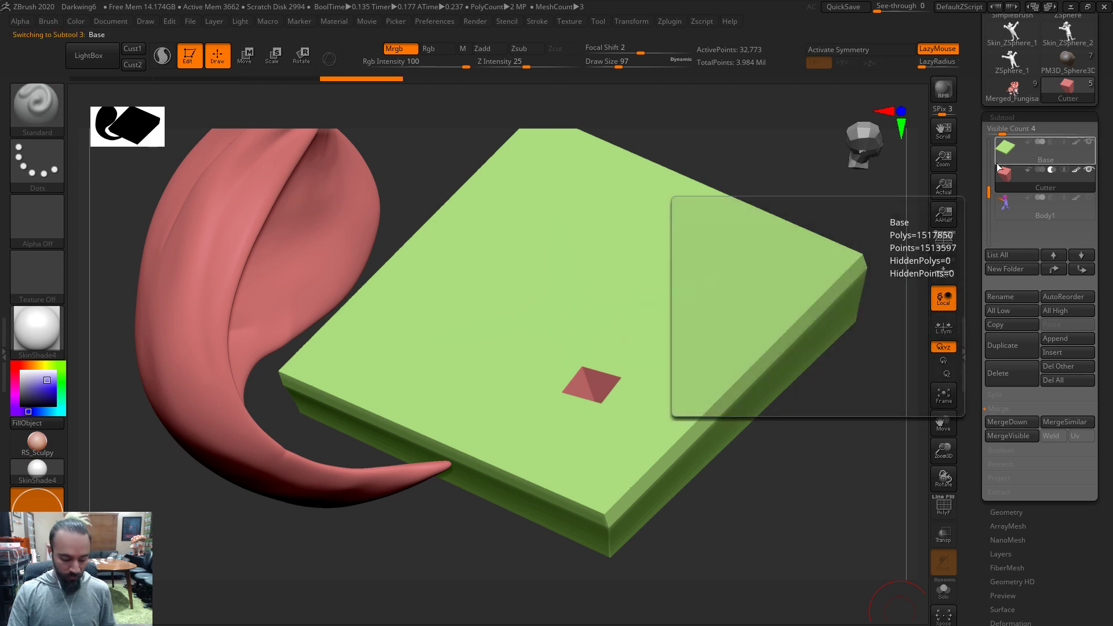
{"action": "left_click", "coordinate": [1043, 151]}
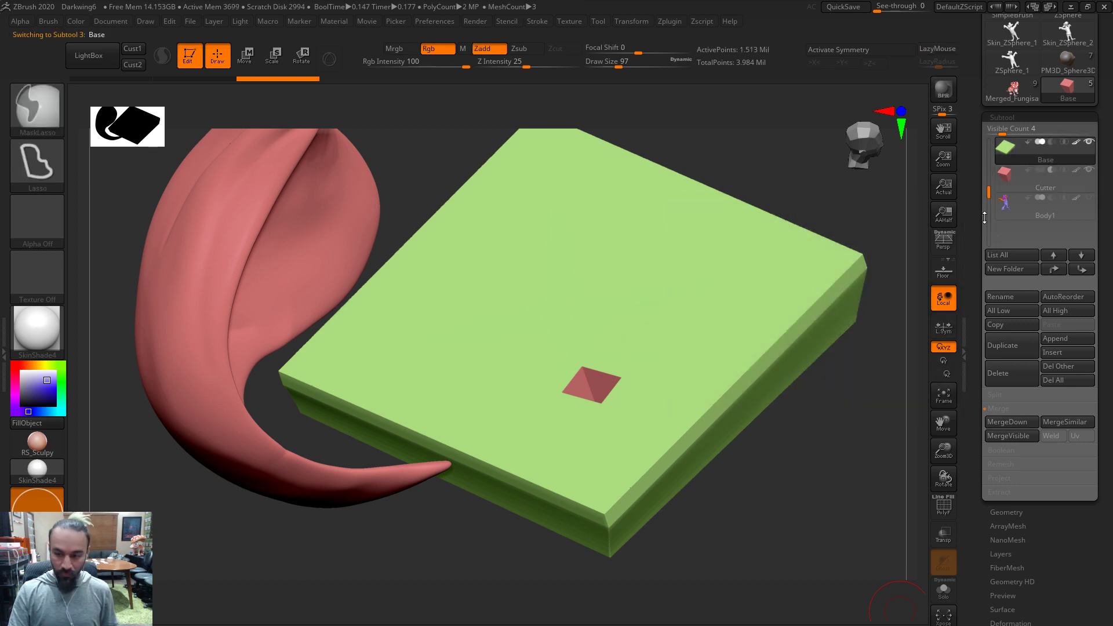
{"action": "left_click", "coordinate": [1007, 422]}
{"action": "left_click", "coordinate": [1009, 512]}
{"action": "key", "text": "ctrl"}
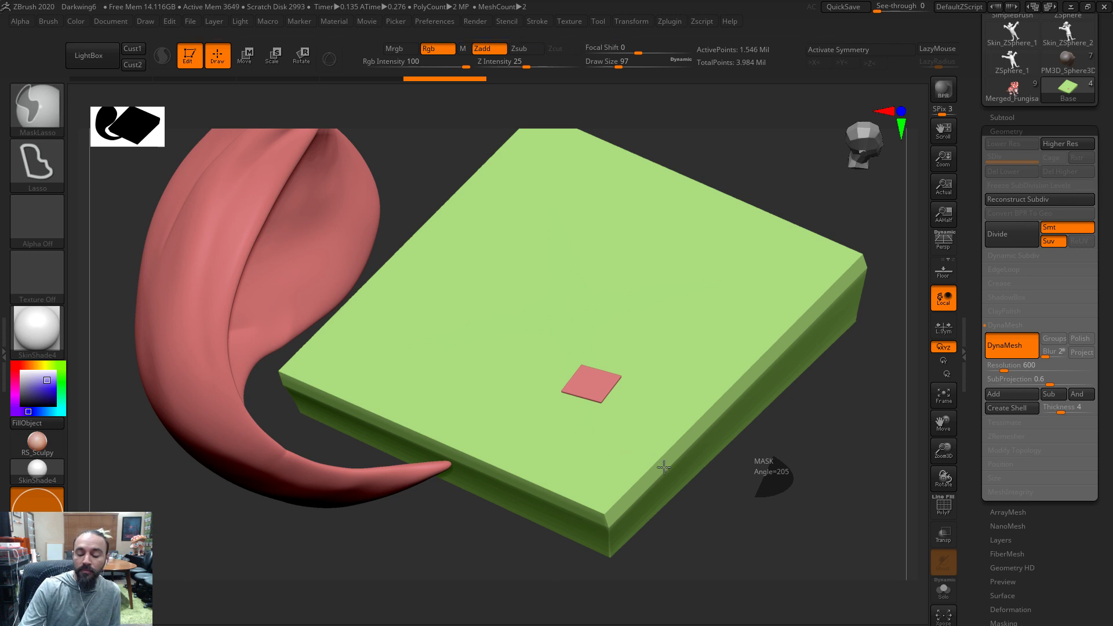
{"action": "left_click_drag", "start_coordinate": [786, 519], "coordinate": [725, 588]}
{"action": "key", "text": "ctrl+z"}
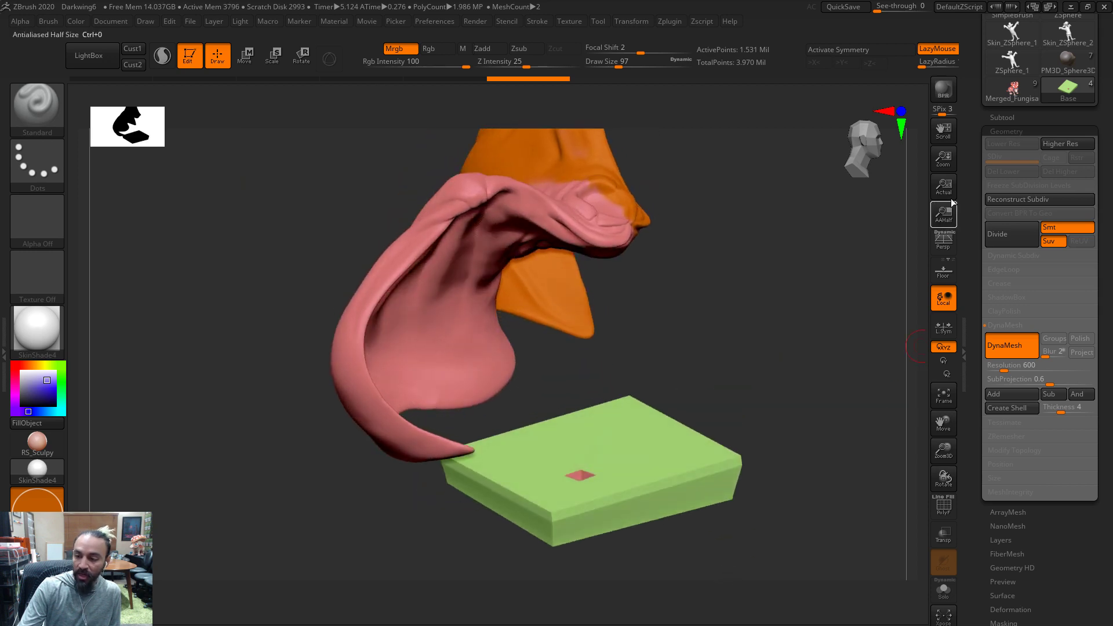
Isolate the Body1 subtool and insert a Tapered Square key mesh onto the flat sole of the foot without a key
{"action": "left_click", "coordinate": [1004, 119]}
{"action": "left_click", "coordinate": [1043, 179]}
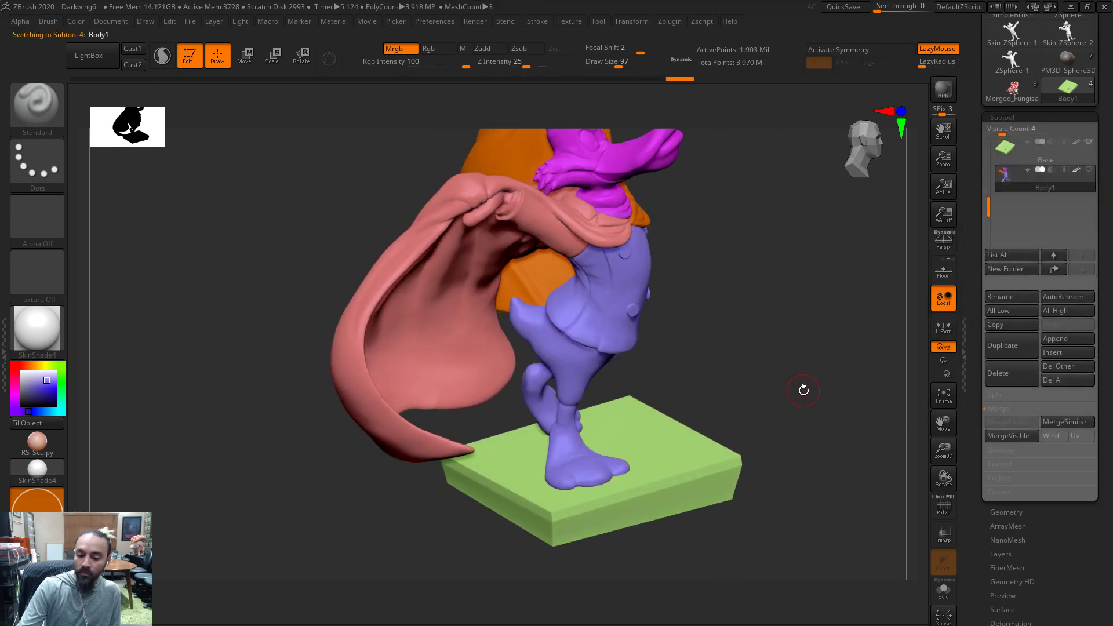
{"action": "left_click_drag", "start_coordinate": [829, 354], "coordinate": [912, 567]}
{"action": "key", "text": "alt+s"}
{"action": "left_click_drag", "start_coordinate": [849, 545], "coordinate": [617, 185]}
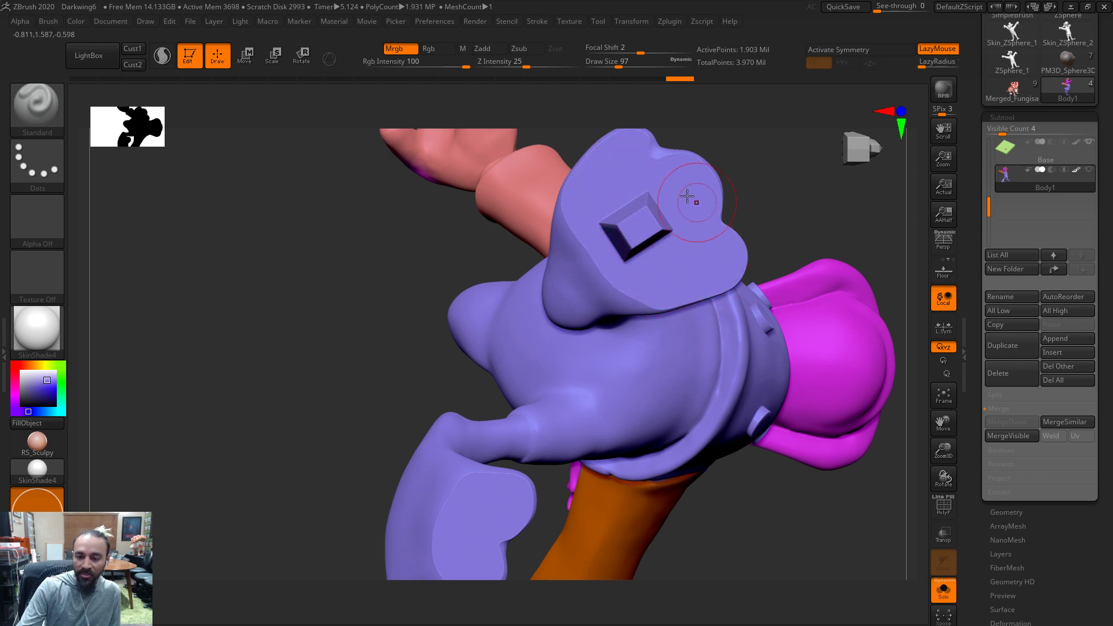
{"action": "left_click_drag", "start_coordinate": [789, 539], "coordinate": [493, 371]}
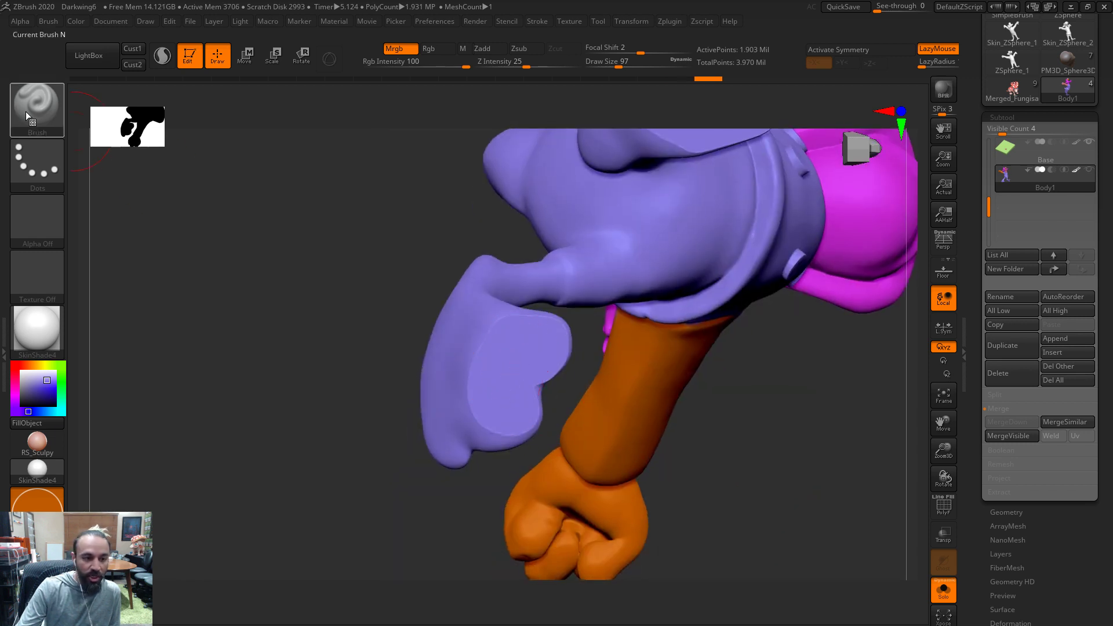
{"action": "key", "text": "b"}
{"action": "left_click", "coordinate": [554, 453]}
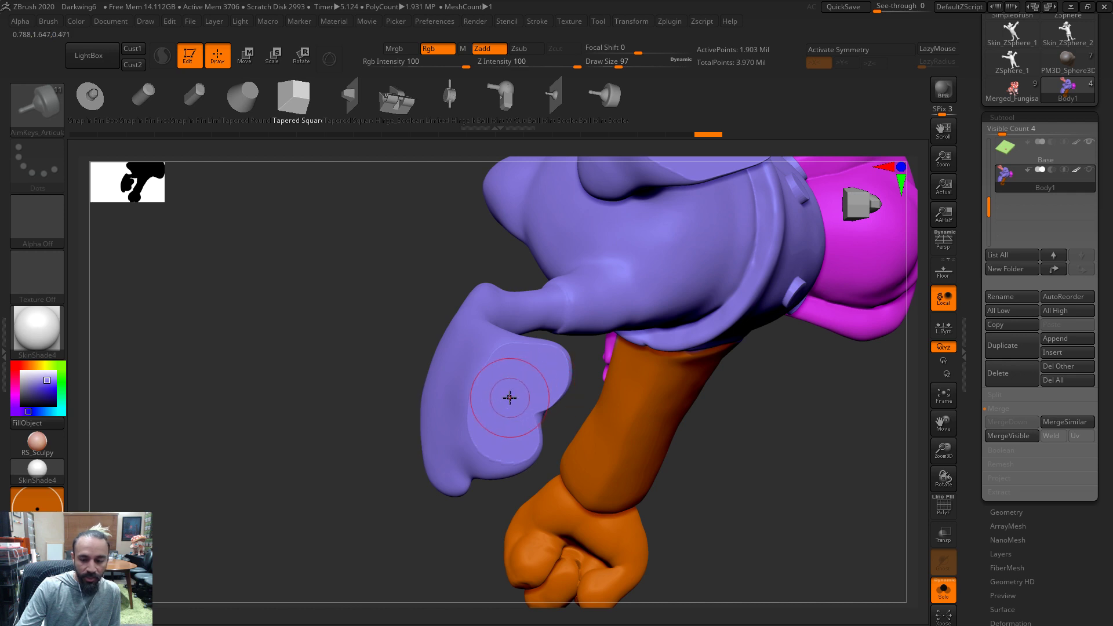
{"action": "left_click_drag", "start_coordinate": [510, 398], "coordinate": [534, 419]}
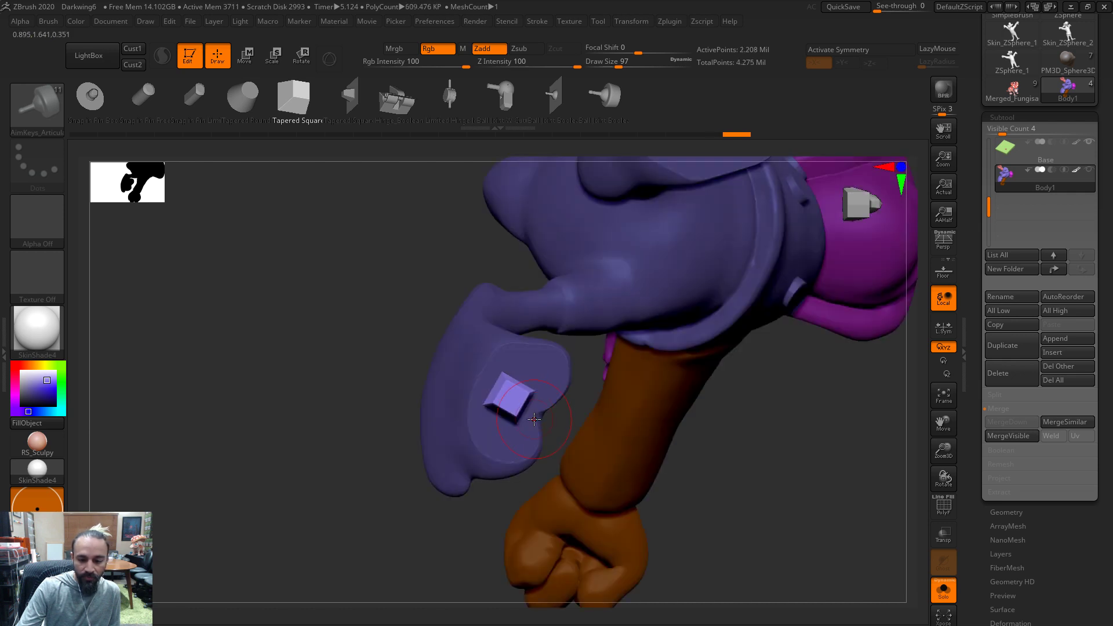
Stretch the new key lengthwise along the sole and extend it downward with the Move transpose line
{"action": "key", "text": "w"}
{"action": "left_click", "coordinate": [534, 359]}
{"action": "mouse_move", "coordinate": [525, 377]}
{"action": "left_mouse_down"}
{"action": "mouse_move", "coordinate": [547, 346]}
{"action": "mouse_move", "coordinate": [533, 358]}
{"action": "left_mouse_up"}
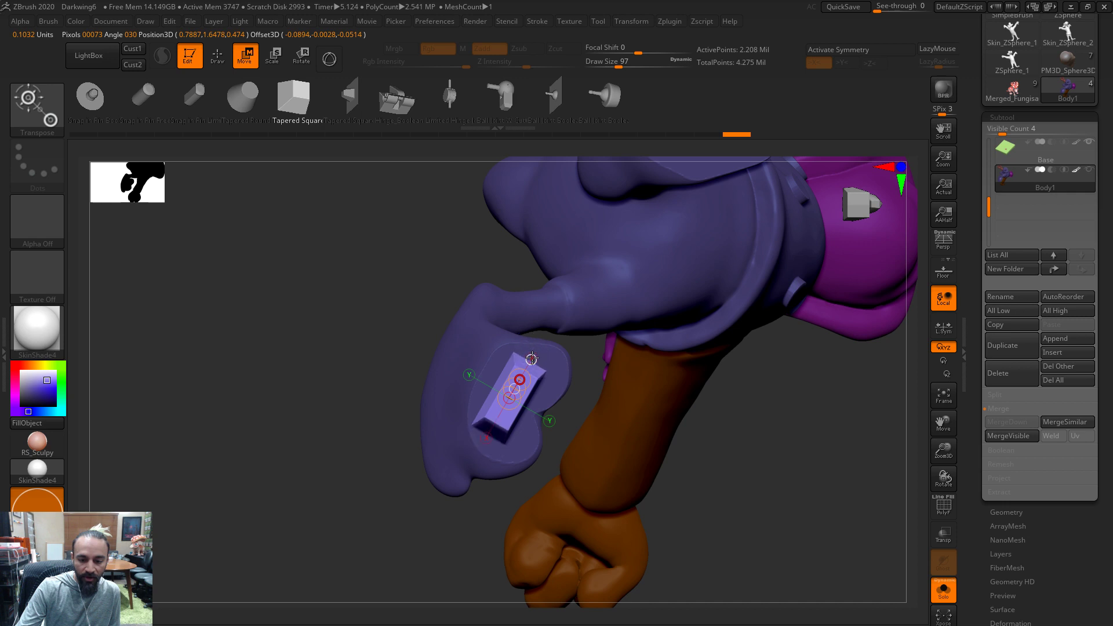
{"action": "left_click_drag", "start_coordinate": [773, 504], "coordinate": [763, 607]}
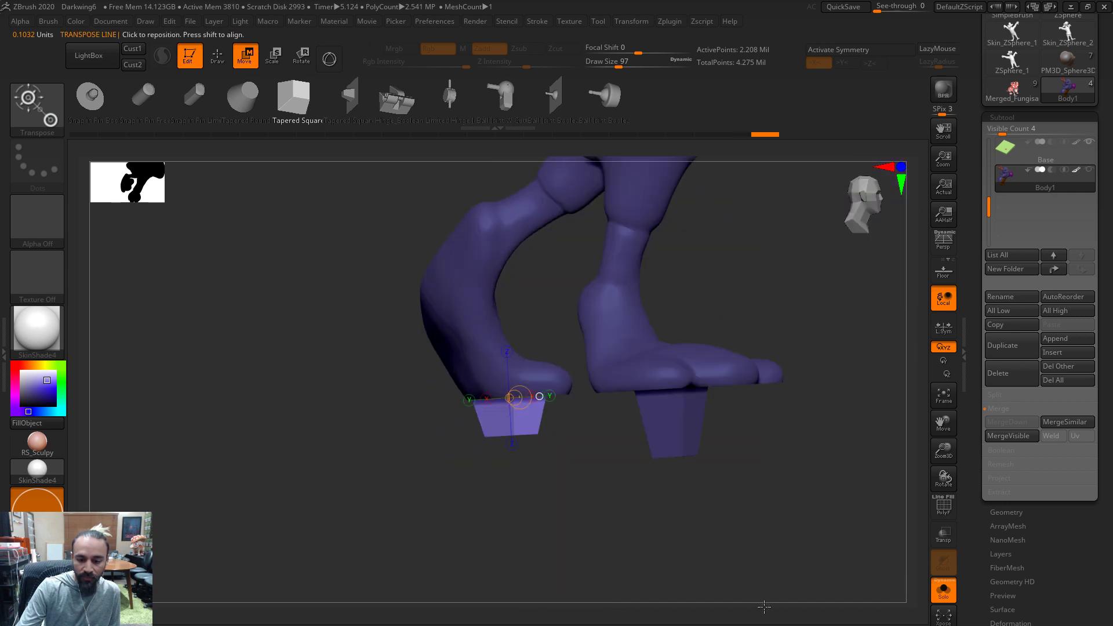
{"action": "left_click_drag", "start_coordinate": [516, 519], "coordinate": [565, 514]}
{"action": "left_click", "coordinate": [509, 353]}
{"action": "left_click_drag", "start_coordinate": [509, 376], "coordinate": [508, 368]}
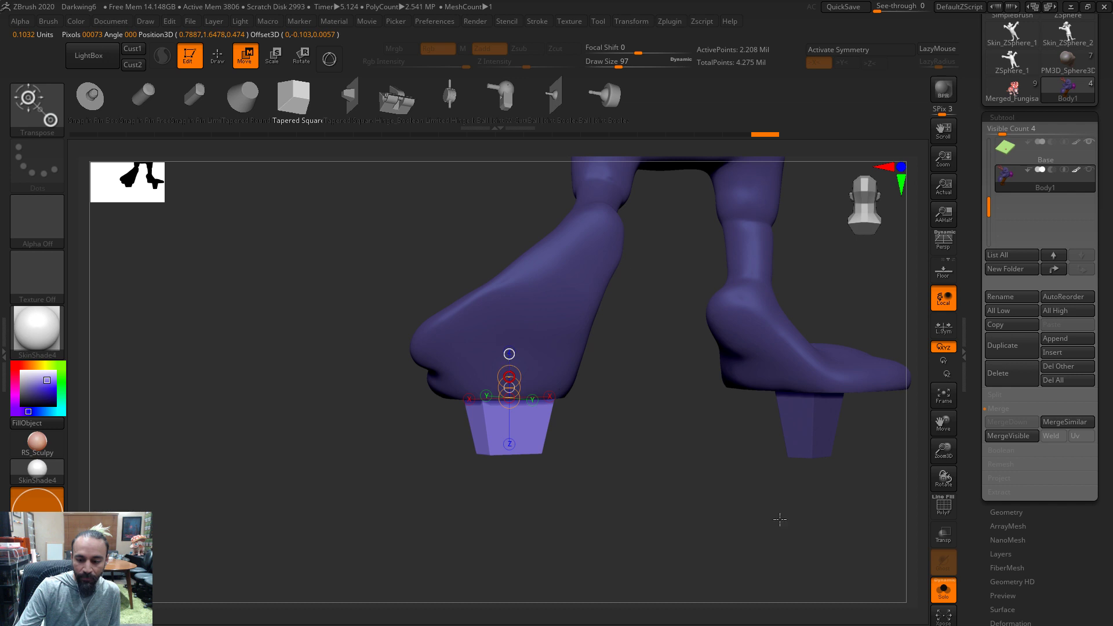
Show the base as transparent and lengthen the new key slightly deeper into it
{"action": "left_click", "coordinate": [937, 597]}
{"action": "left_click_drag", "start_coordinate": [622, 562], "coordinate": [928, 540]}
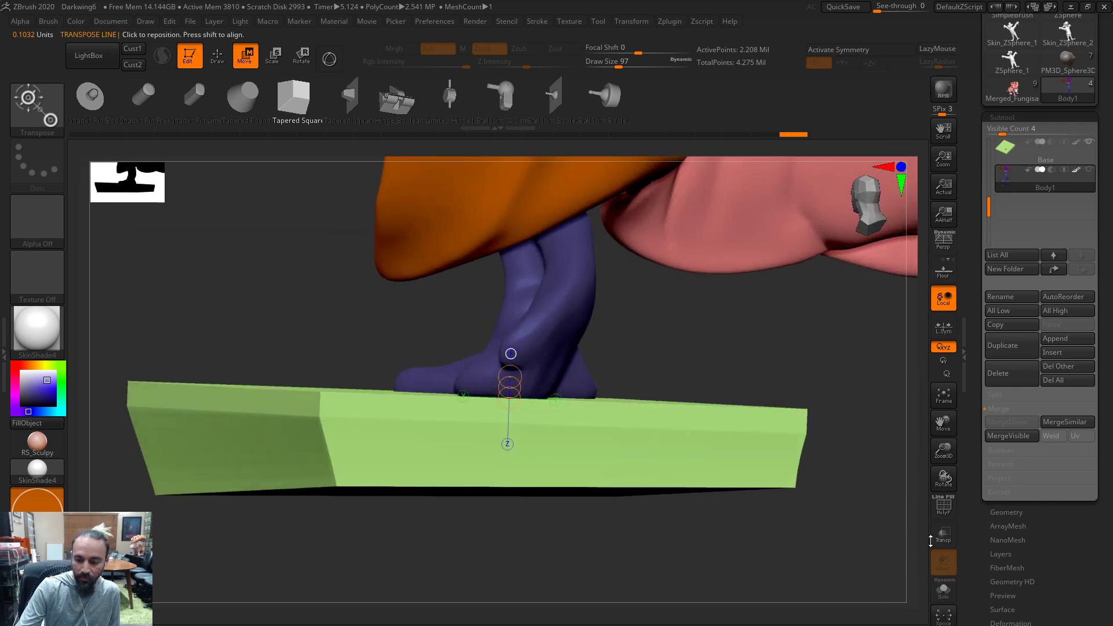
{"action": "left_click", "coordinate": [942, 534]}
{"action": "left_click_drag", "start_coordinate": [579, 534], "coordinate": [576, 499]}
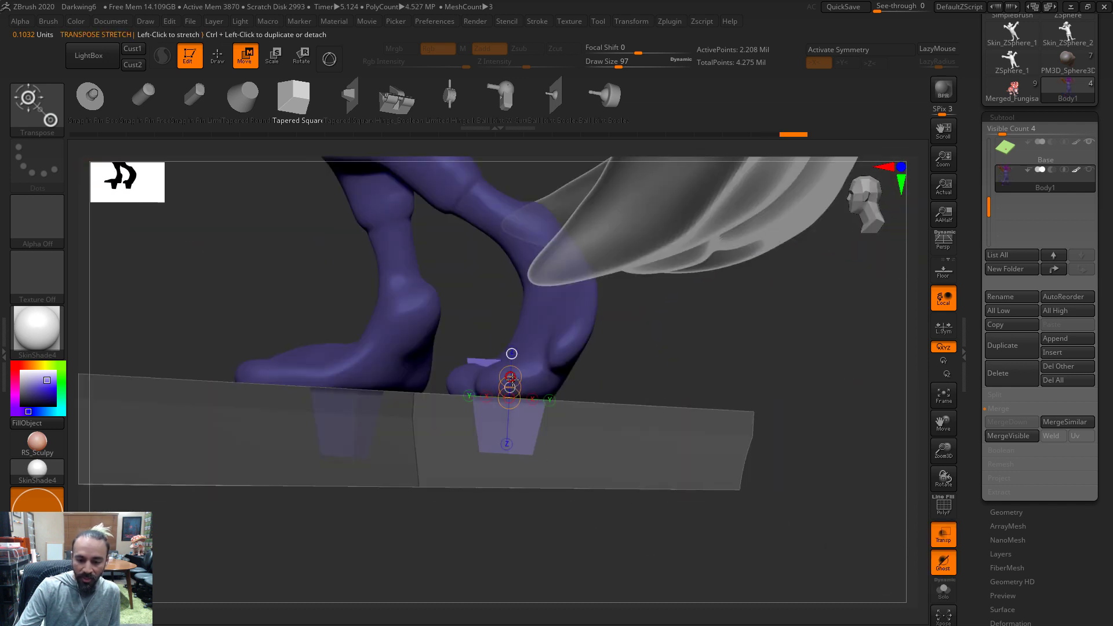
{"action": "left_click_drag", "start_coordinate": [511, 377], "coordinate": [512, 375]}
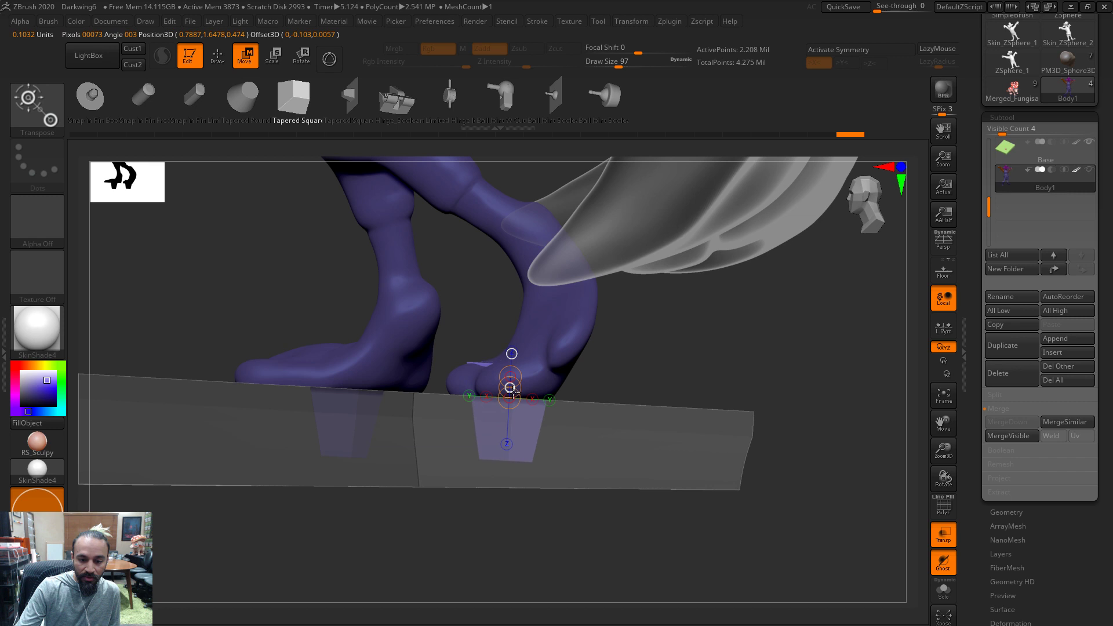
{"action": "left_click_drag", "start_coordinate": [675, 373], "coordinate": [605, 378]}
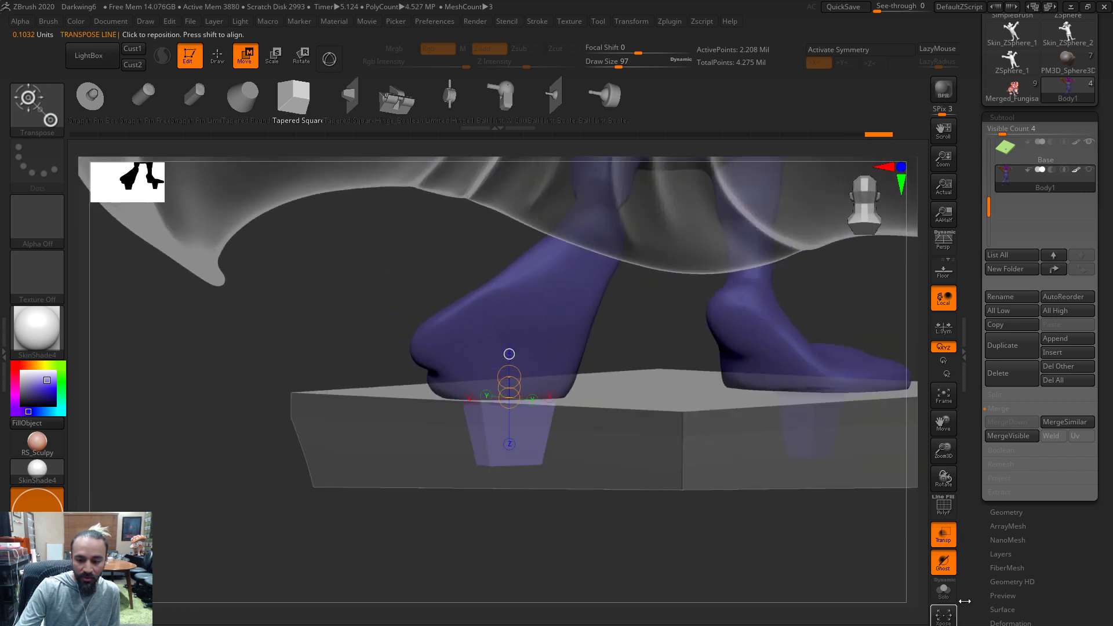
Isolate the body and widen the new key slightly across its short side, checking its shape against the sole
{"action": "left_click", "coordinate": [946, 599]}
{"action": "mouse_move", "coordinate": [715, 539]}
{"action": "left_mouse_down"}
{"action": "mouse_move", "coordinate": [707, 423]}
{"action": "mouse_move", "coordinate": [718, 377]}
{"action": "left_mouse_up"}
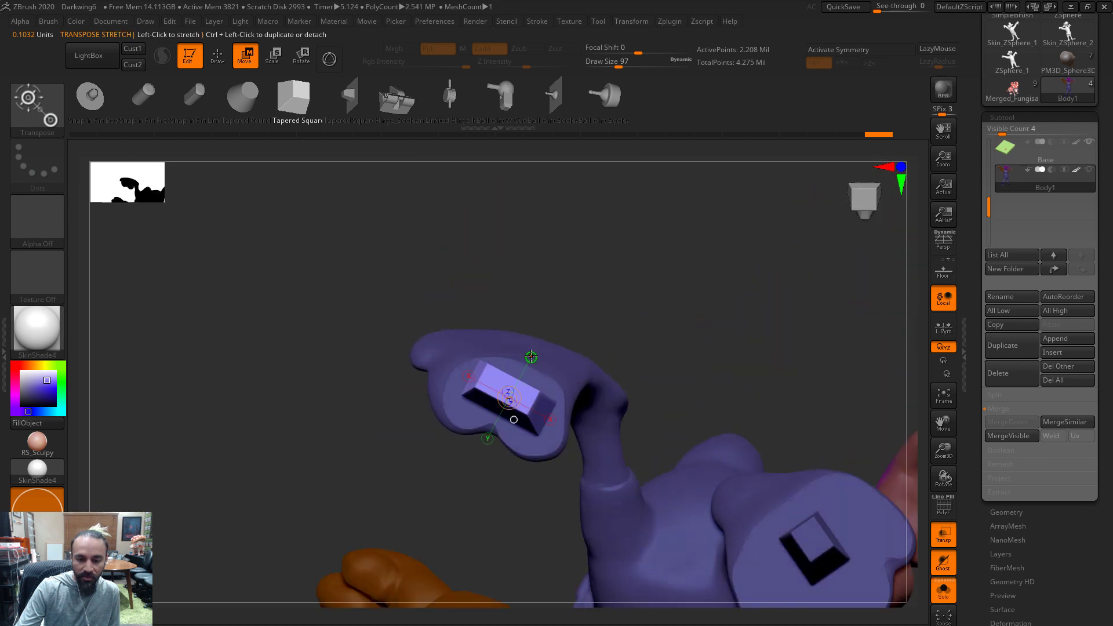
{"action": "left_click_drag", "start_coordinate": [514, 394], "coordinate": [514, 394]}
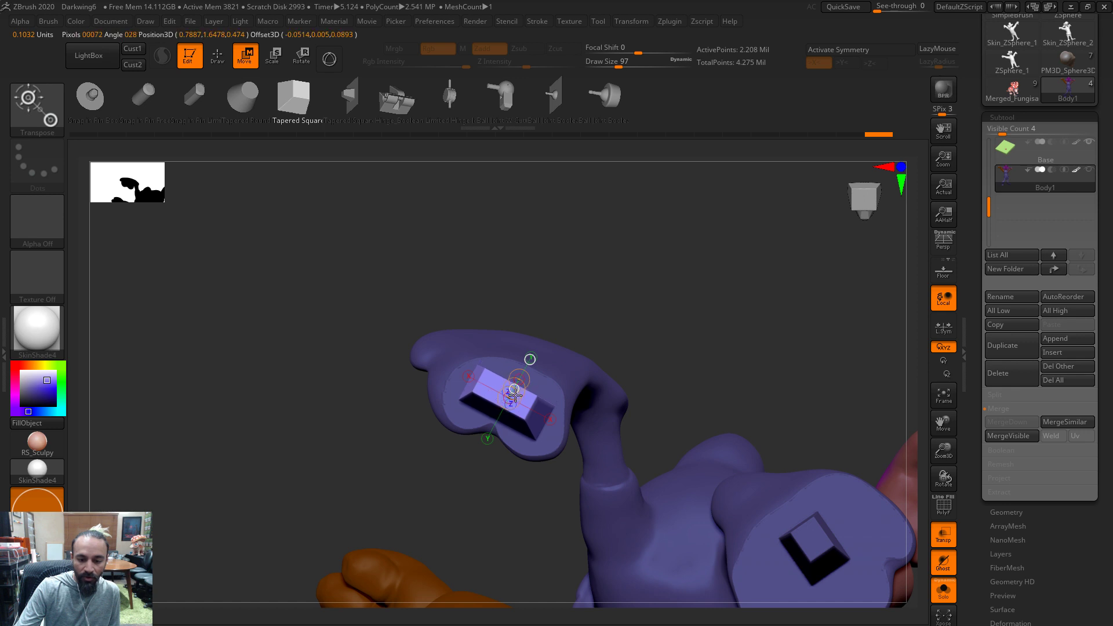
{"action": "left_click_drag", "start_coordinate": [683, 335], "coordinate": [661, 336]}
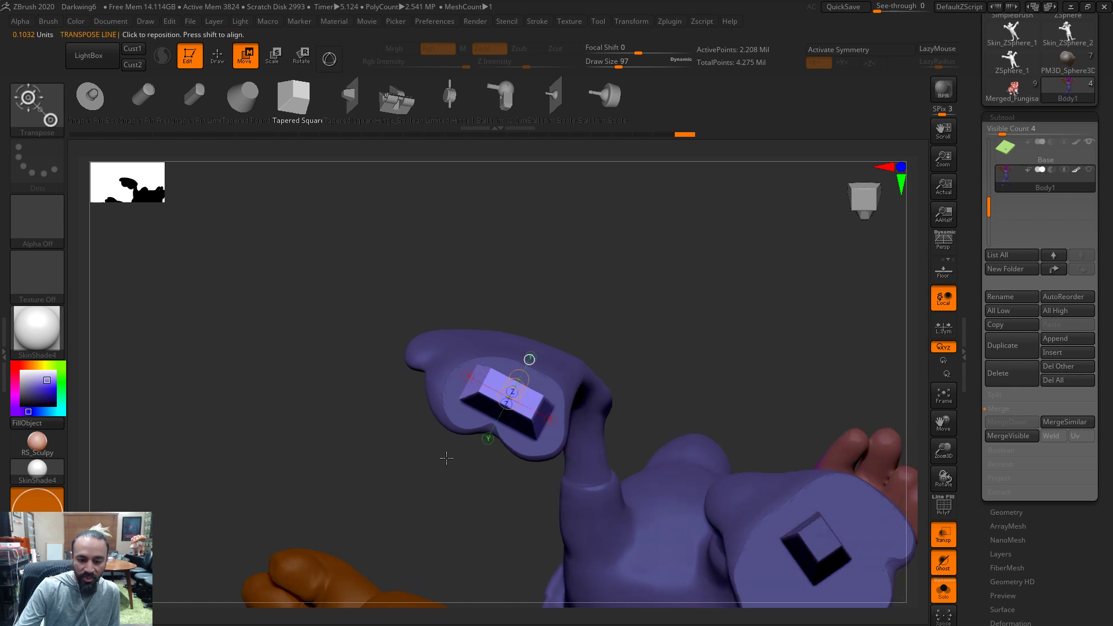
{"action": "left_click_drag", "start_coordinate": [652, 410], "coordinate": [402, 245]}
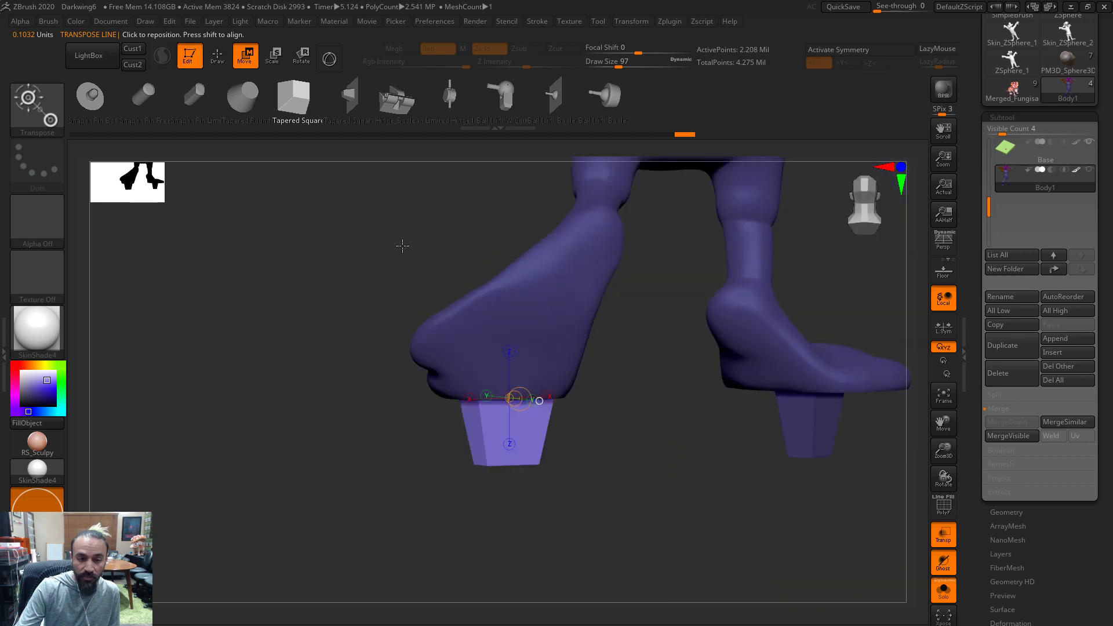
Split the unmasked key under the foot off the body into its own subtool and select that subtool
{"action": "left_click", "coordinate": [218, 55]}
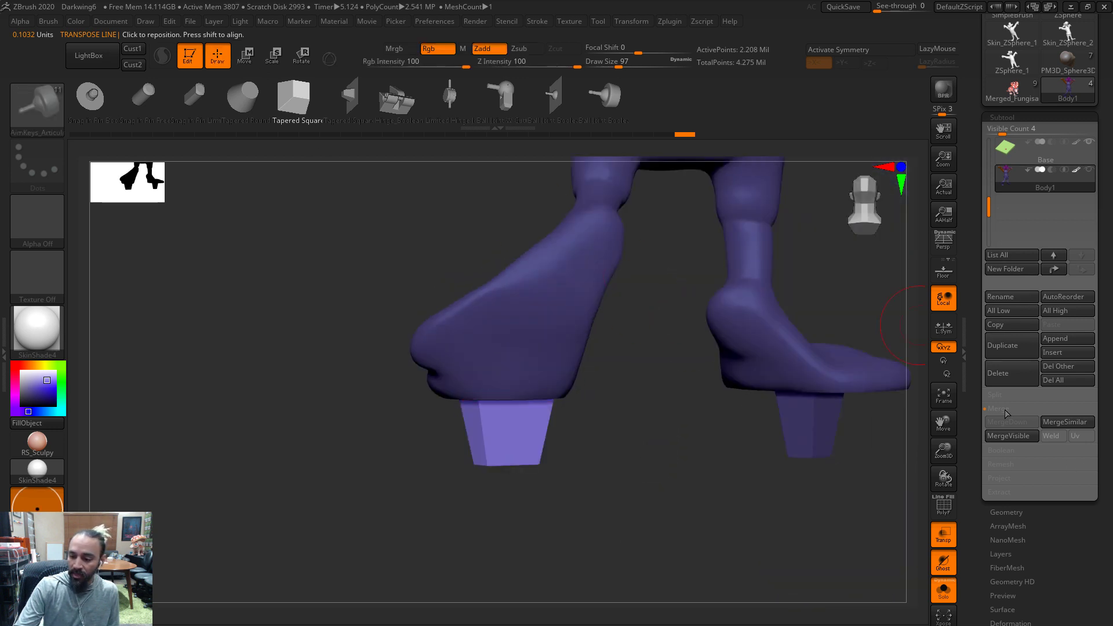
{"action": "left_click", "coordinate": [1012, 7]}
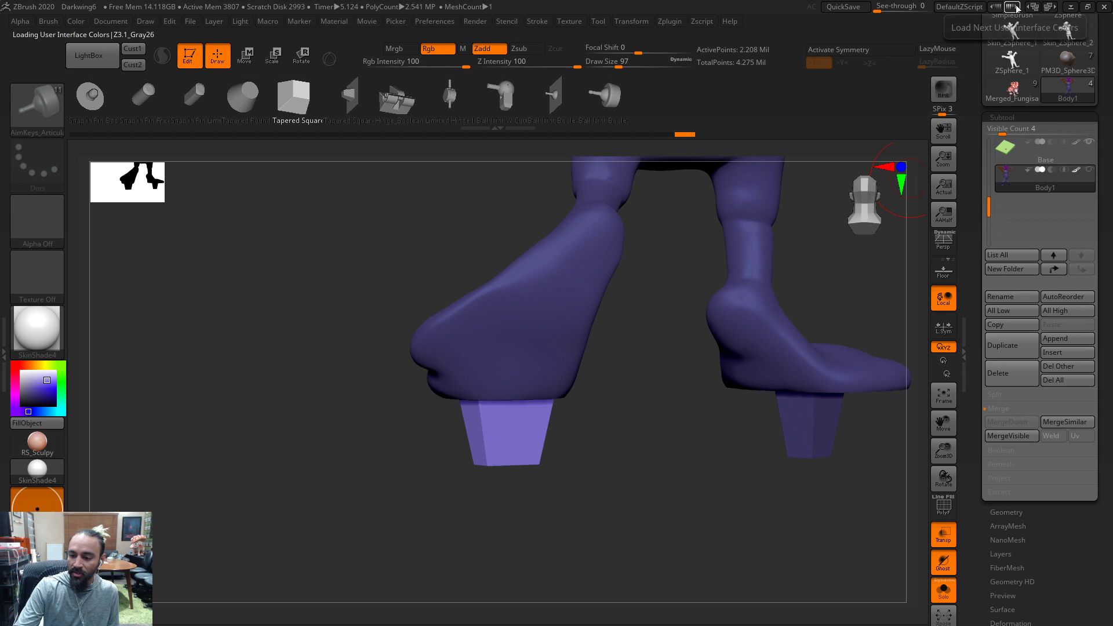
{"action": "left_click", "coordinate": [1006, 395]}
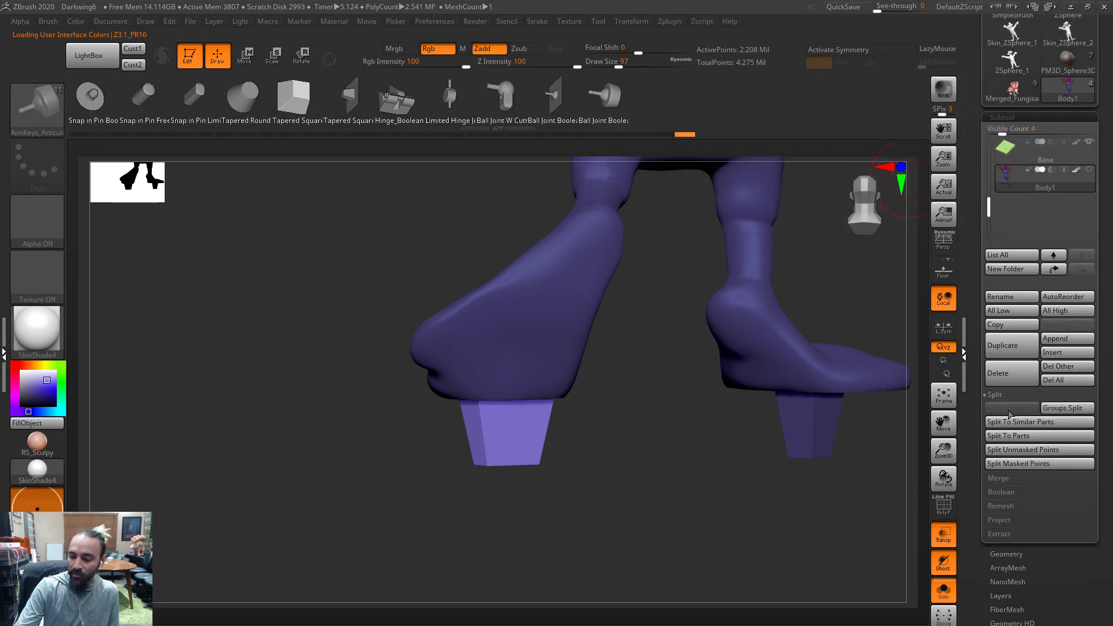
{"action": "left_click", "coordinate": [1019, 453]}
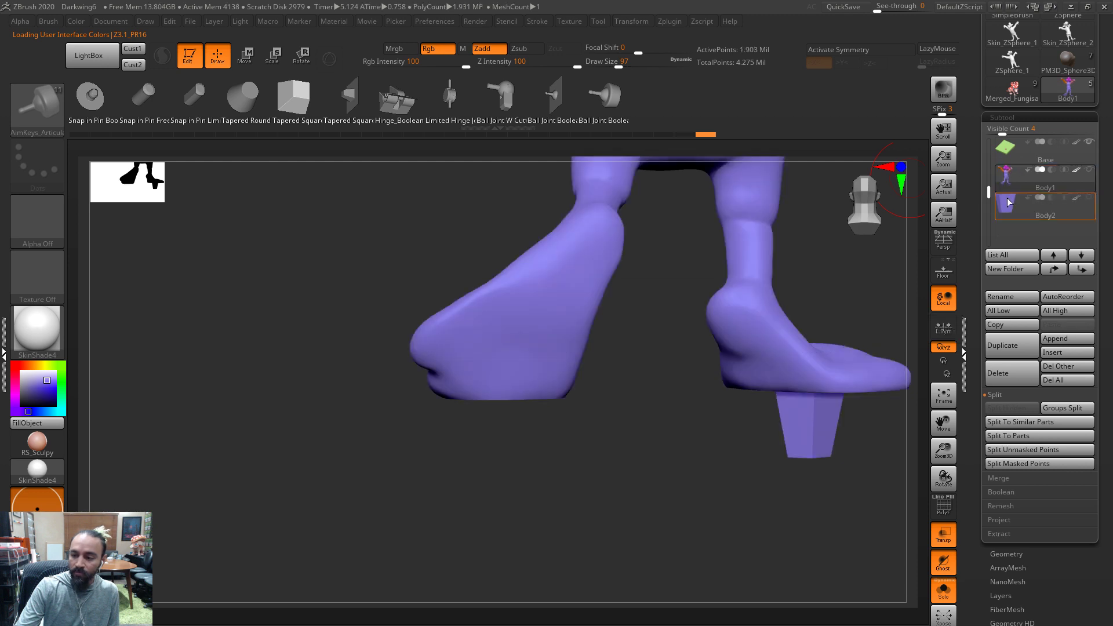
{"action": "left_click", "coordinate": [1020, 206]}
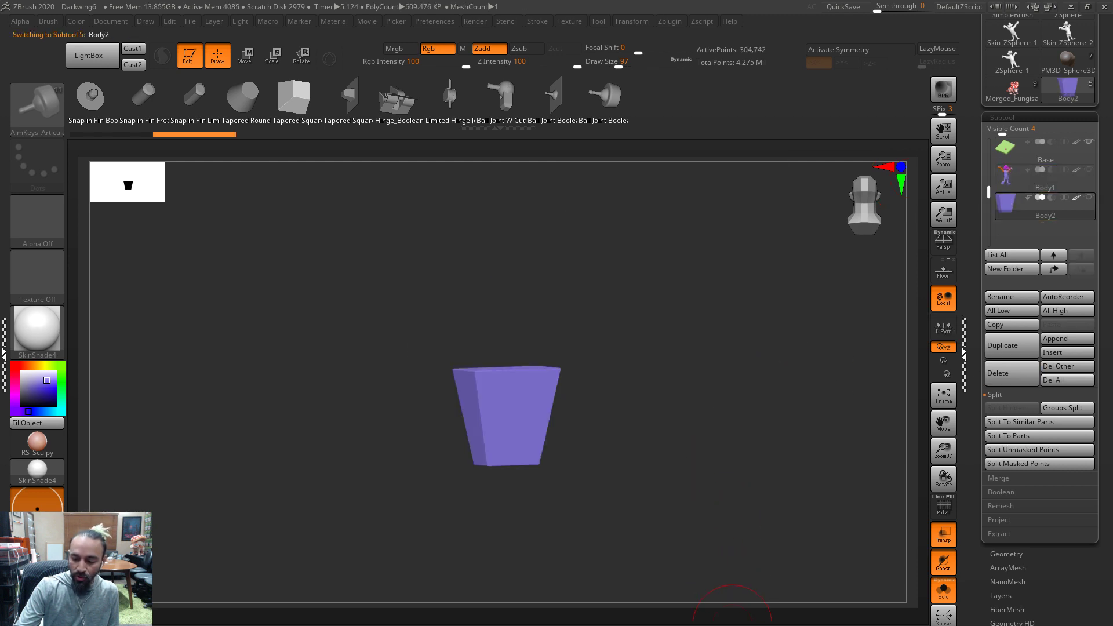
Regroup the polygons of the detached key and split it by polygroups into separate subtools for its two nested shells
{"action": "scroll", "coordinate": [1072, 495], "scroll_direction": "down", "scroll_amount": 5}
{"action": "scroll", "coordinate": [1072, 495], "scroll_direction": "down", "scroll_amount": 4}
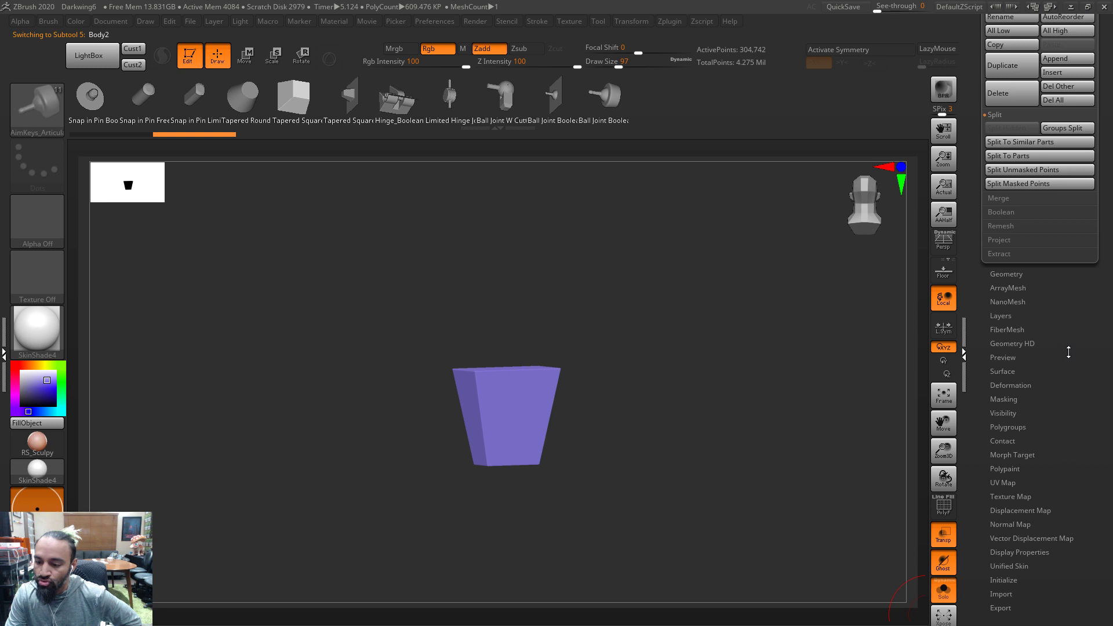
{"action": "left_click_drag", "start_coordinate": [1068, 354], "coordinate": [1068, 335]}
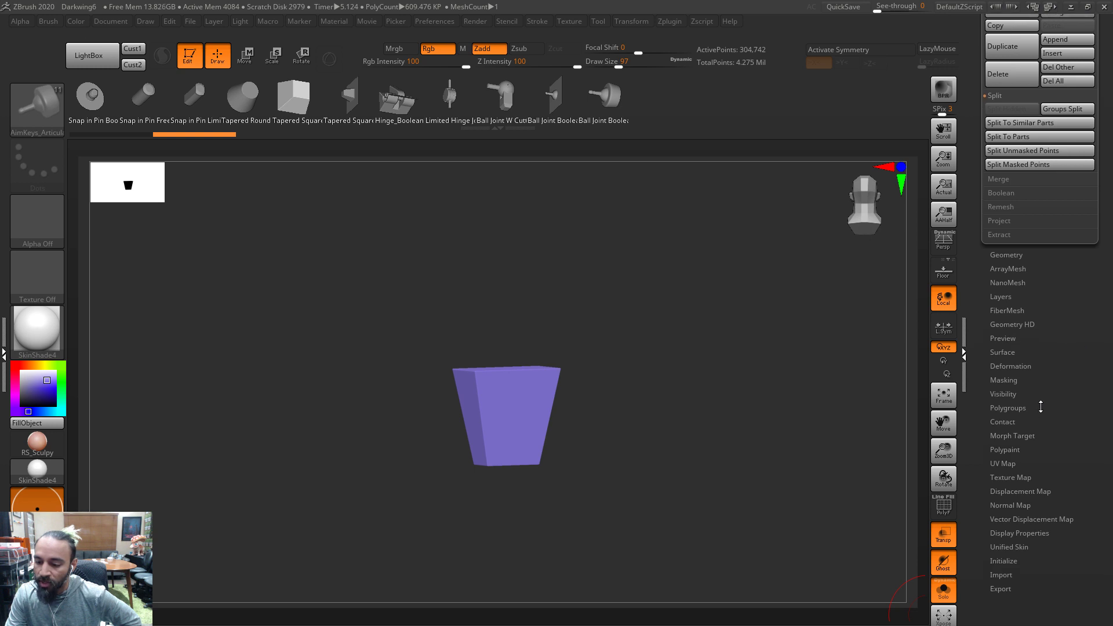
{"action": "left_click", "coordinate": [1009, 409]}
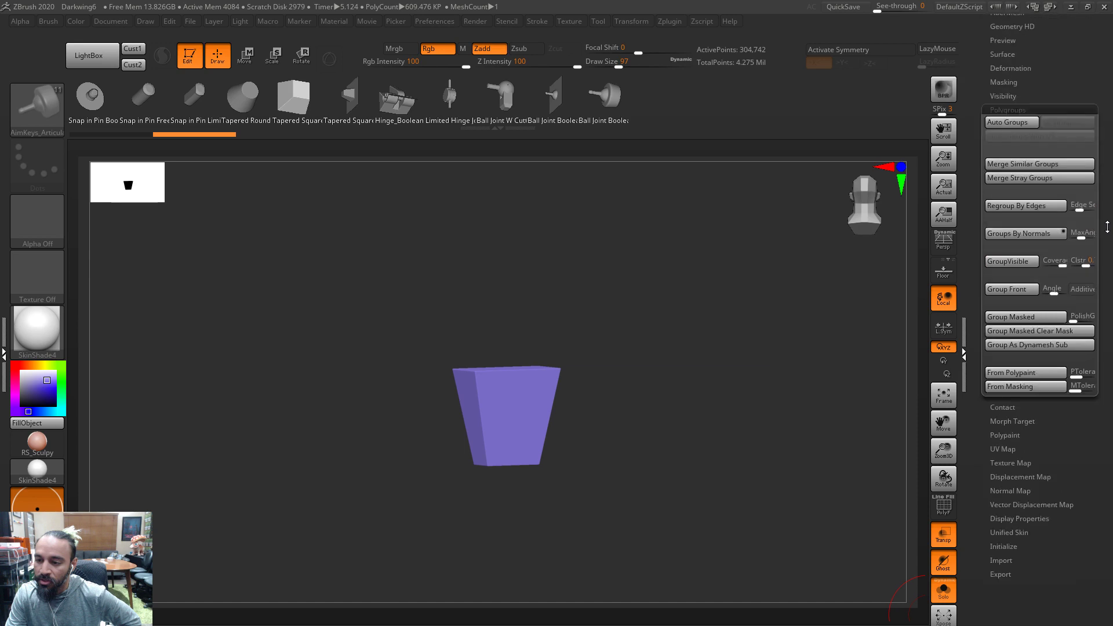
{"action": "left_click", "coordinate": [1007, 303]}
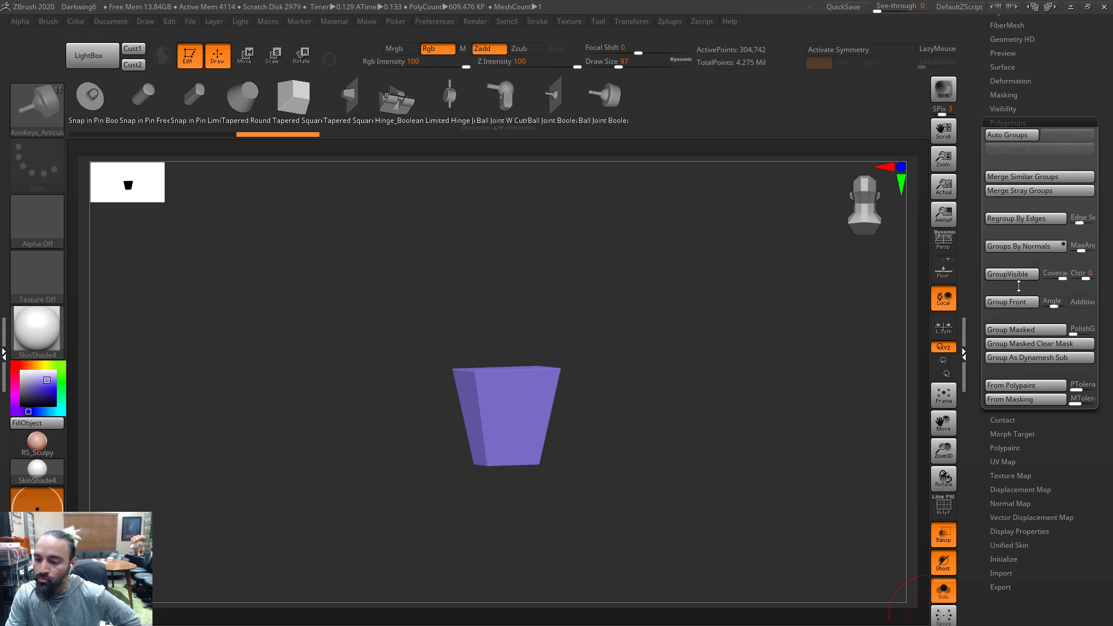
{"action": "left_click_drag", "start_coordinate": [1057, 101], "coordinate": [1037, 203]}
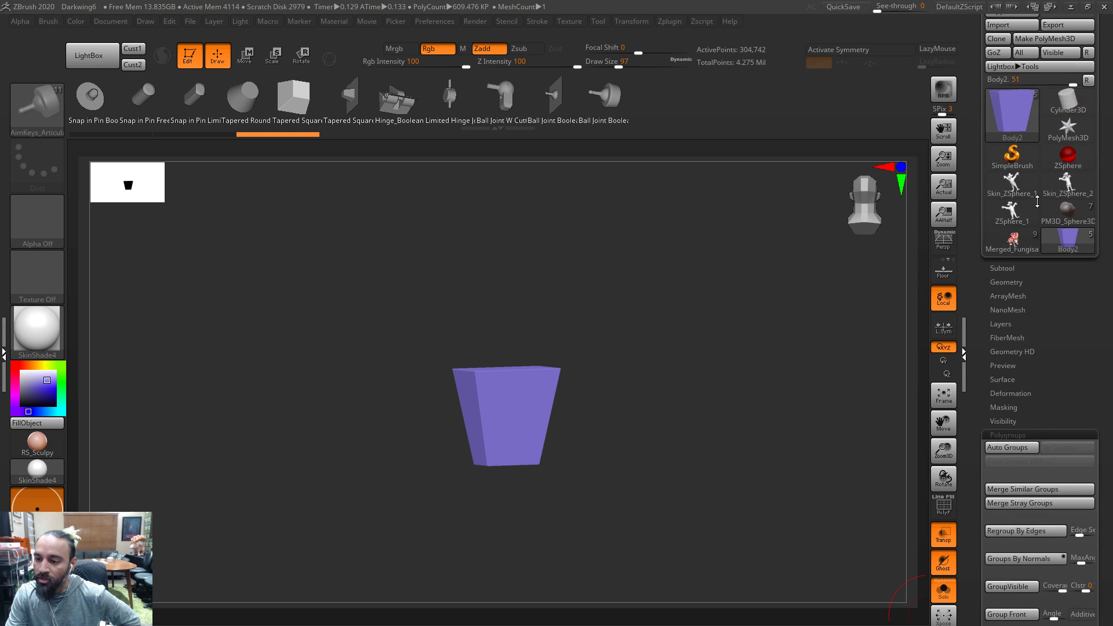
{"action": "left_click", "coordinate": [1013, 267]}
{"action": "scroll", "coordinate": [1067, 481], "scroll_direction": "down", "scroll_amount": 2}
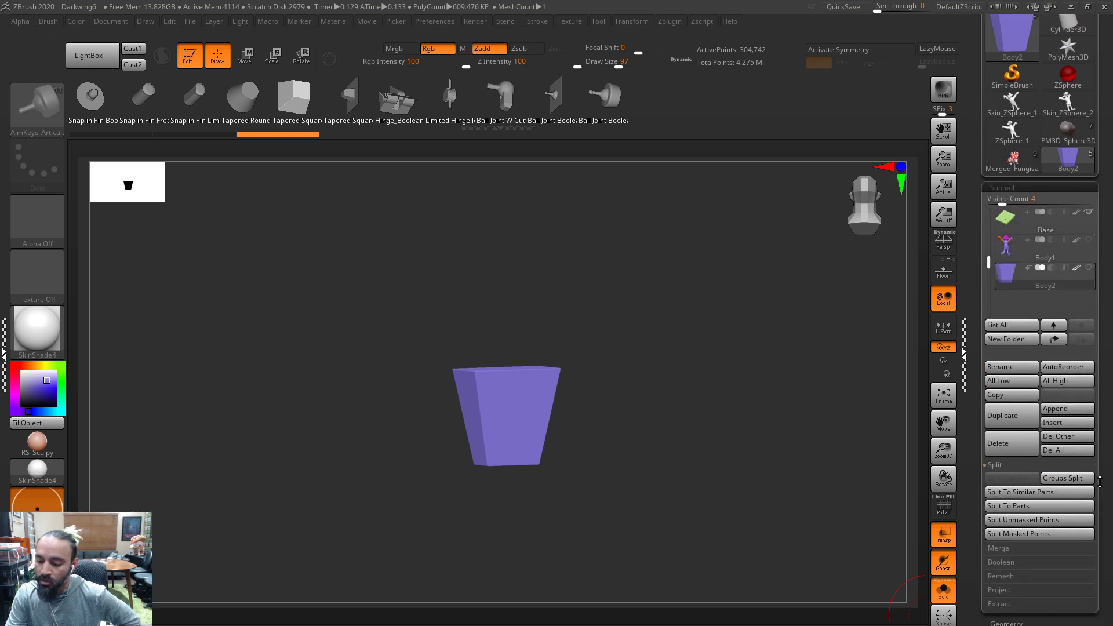
{"action": "left_click", "coordinate": [1075, 483]}
{"action": "left_click", "coordinate": [903, 505]}
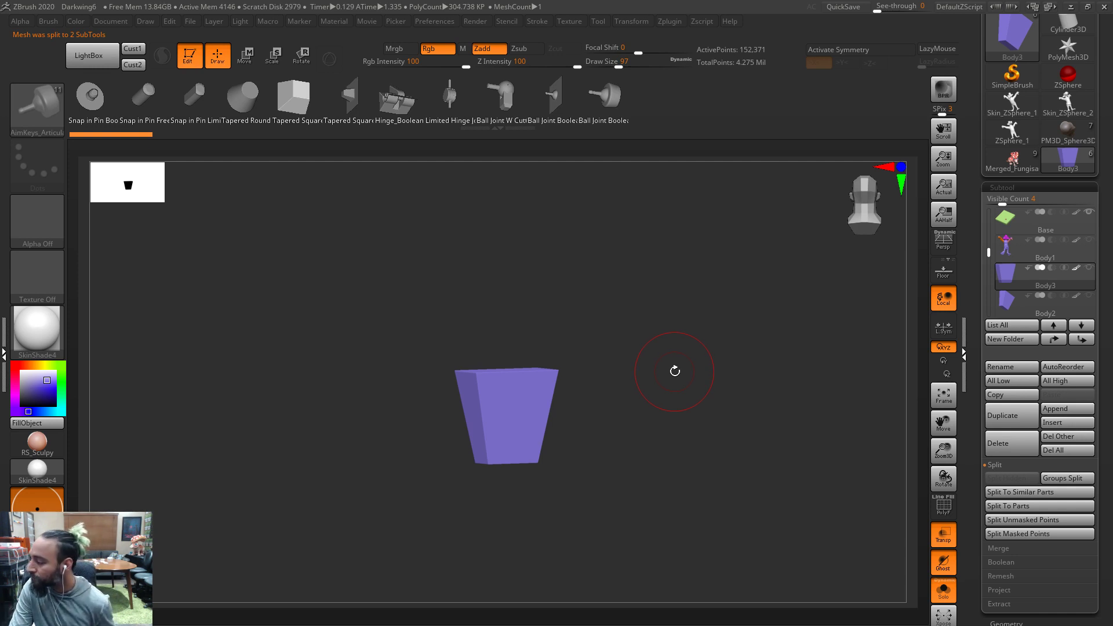
Show the full figure without transparency, unhide the Hat subtool and inspect the assembled model from several sides
{"action": "left_click_drag", "start_coordinate": [626, 415], "coordinate": [920, 526]}
{"action": "left_click_drag", "start_coordinate": [782, 517], "coordinate": [789, 475]}
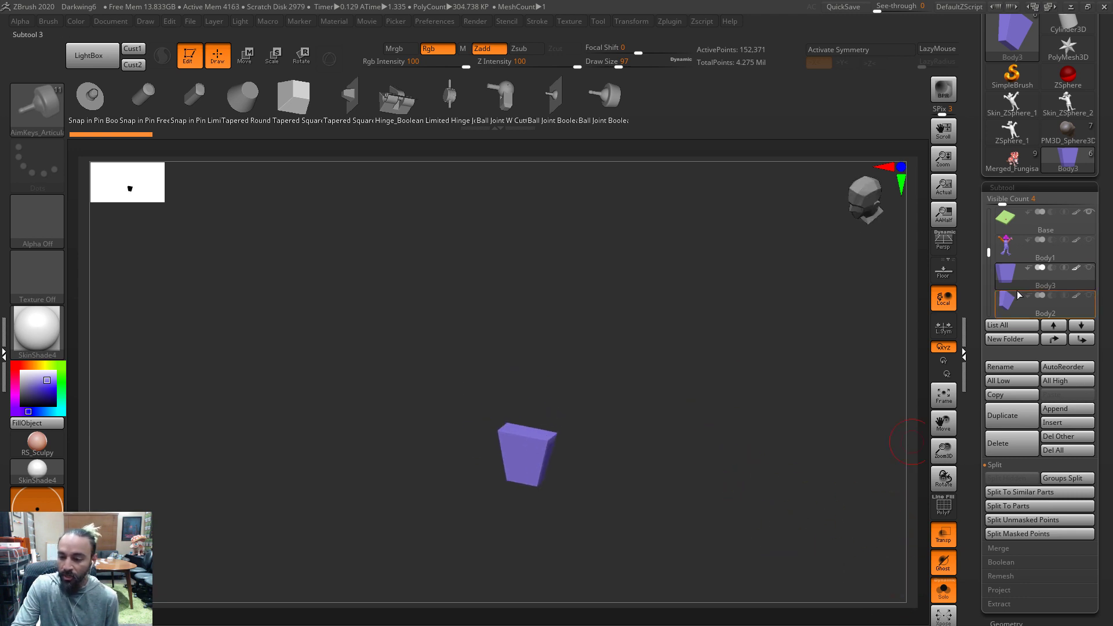
{"action": "mouse_move", "coordinate": [1010, 259]}
{"action": "left_click", "coordinate": [943, 591]}
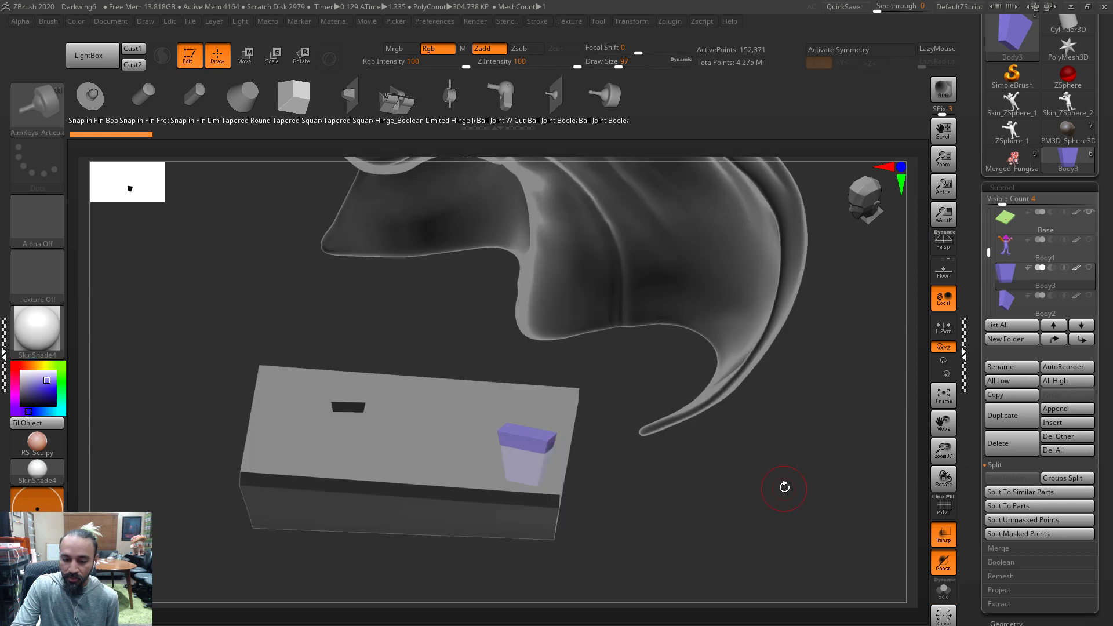
{"action": "key", "text": "f"}
{"action": "left_click", "coordinate": [1077, 247]}
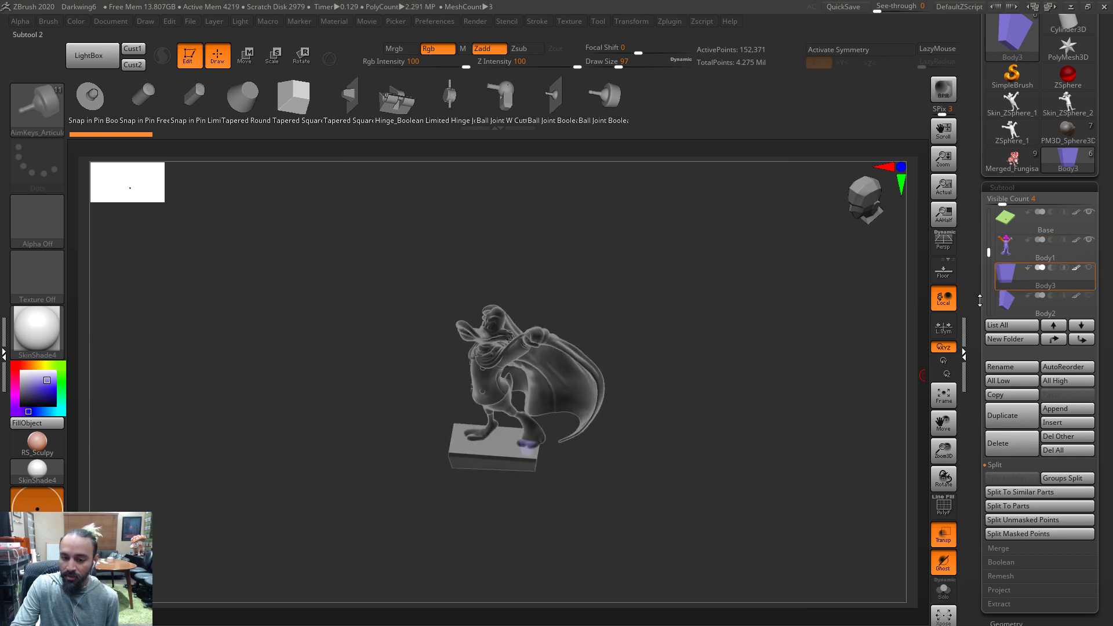
{"action": "left_click", "coordinate": [943, 535]}
{"action": "left_click_drag", "start_coordinate": [778, 510], "coordinate": [814, 505]}
{"action": "scroll", "coordinate": [1042, 261], "scroll_direction": "up", "scroll_amount": 2}
{"action": "left_click", "coordinate": [1042, 223]}
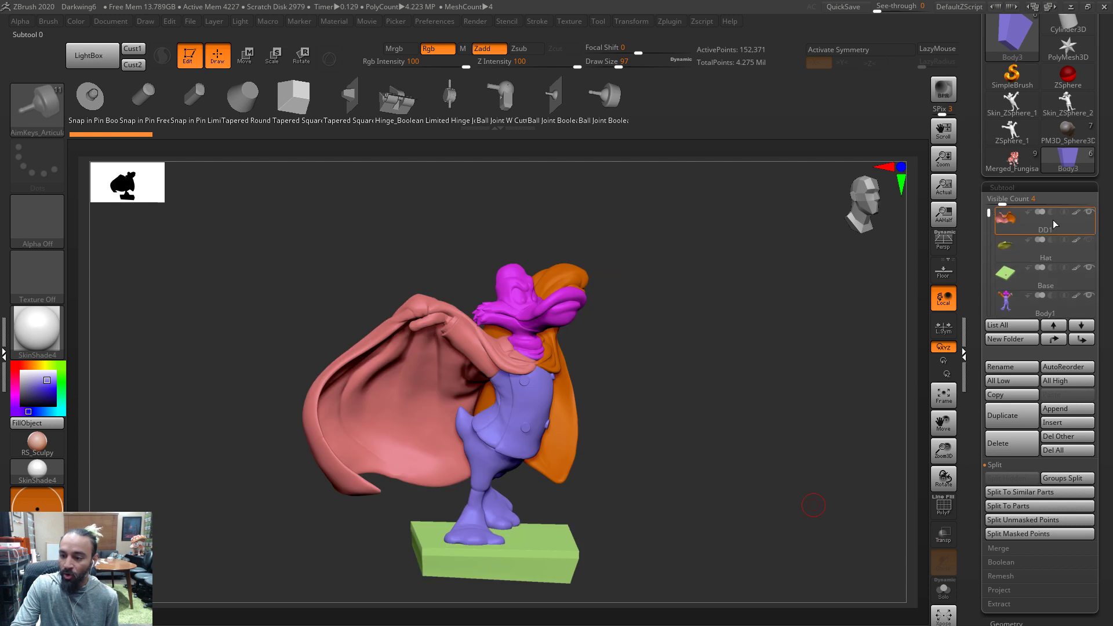
{"action": "left_click", "coordinate": [1089, 239]}
{"action": "mouse_move", "coordinate": [708, 433]}
{"action": "left_mouse_down"}
{"action": "mouse_move", "coordinate": [462, 456]}
{"action": "mouse_move", "coordinate": [671, 507]}
{"action": "mouse_move", "coordinate": [721, 482]}
{"action": "mouse_move", "coordinate": [685, 492]}
{"action": "mouse_move", "coordinate": [716, 497]}
{"action": "left_mouse_up"}
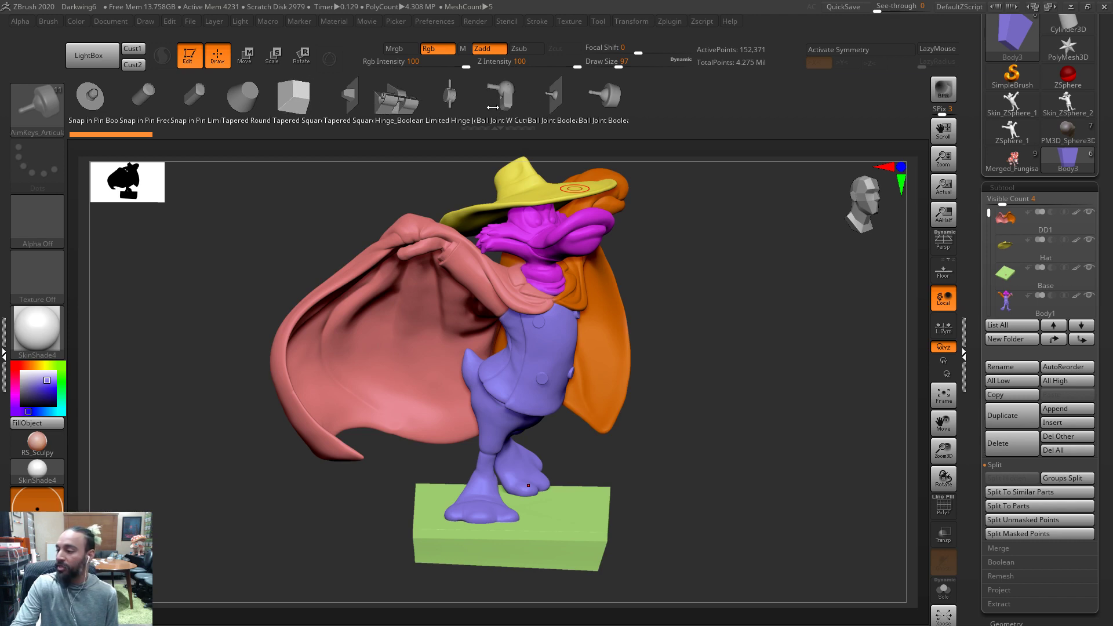
{"action": "mouse_move", "coordinate": [741, 464]}
{"action": "left_mouse_down"}
{"action": "mouse_move", "coordinate": [730, 466]}
{"action": "mouse_move", "coordinate": [937, 471]}
{"action": "left_mouse_up"}
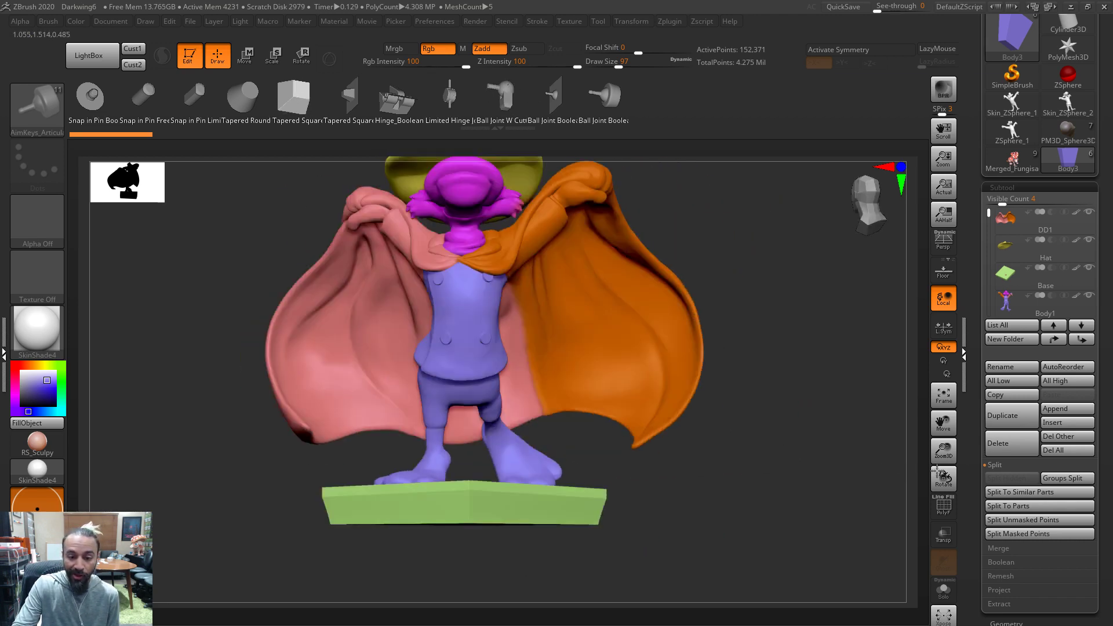
{"action": "left_click_drag", "start_coordinate": [716, 492], "coordinate": [753, 524]}
Make Body1 the active subtool and switch to the Move brush
{"action": "left_click", "coordinate": [543, 525], "text": "alt"}
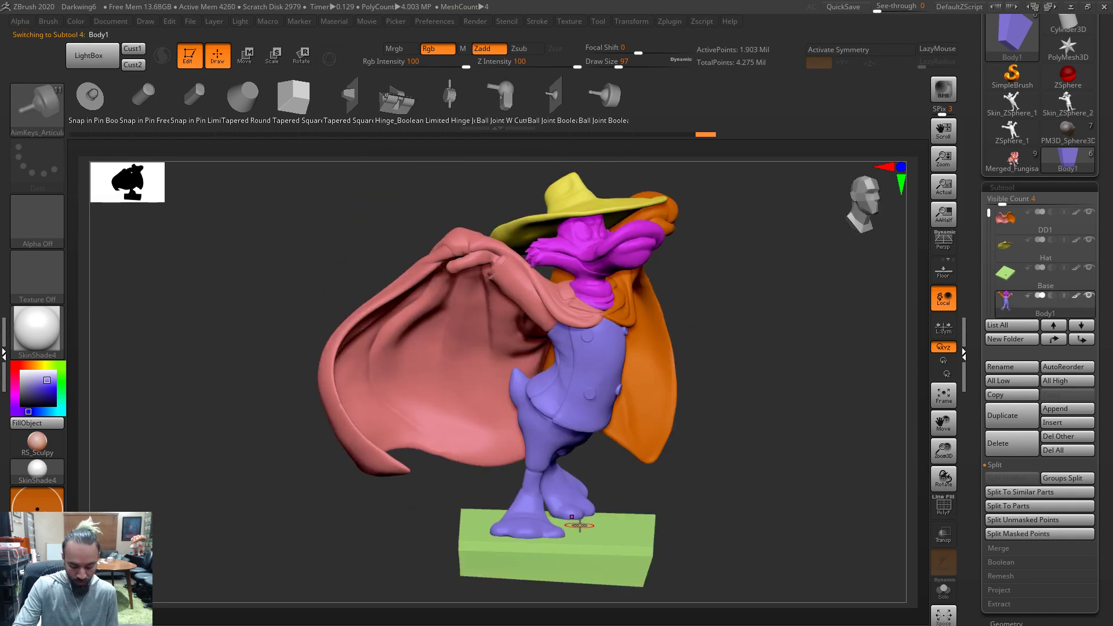
{"action": "key", "text": "b"}
{"action": "key", "text": "m"}
{"action": "key", "text": "v"}
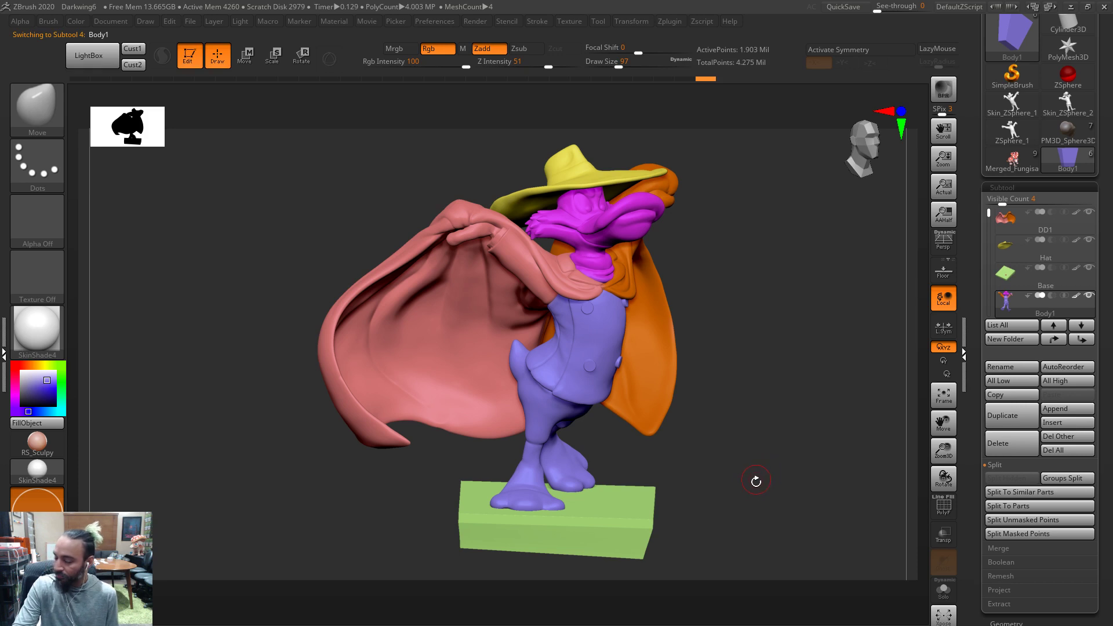
{"action": "mouse_move", "coordinate": [771, 494]}
{"action": "left_mouse_down"}
{"action": "mouse_move", "coordinate": [750, 492]}
{"action": "mouse_move", "coordinate": [770, 492]}
{"action": "mouse_move", "coordinate": [758, 480]}
{"action": "left_mouse_up"}
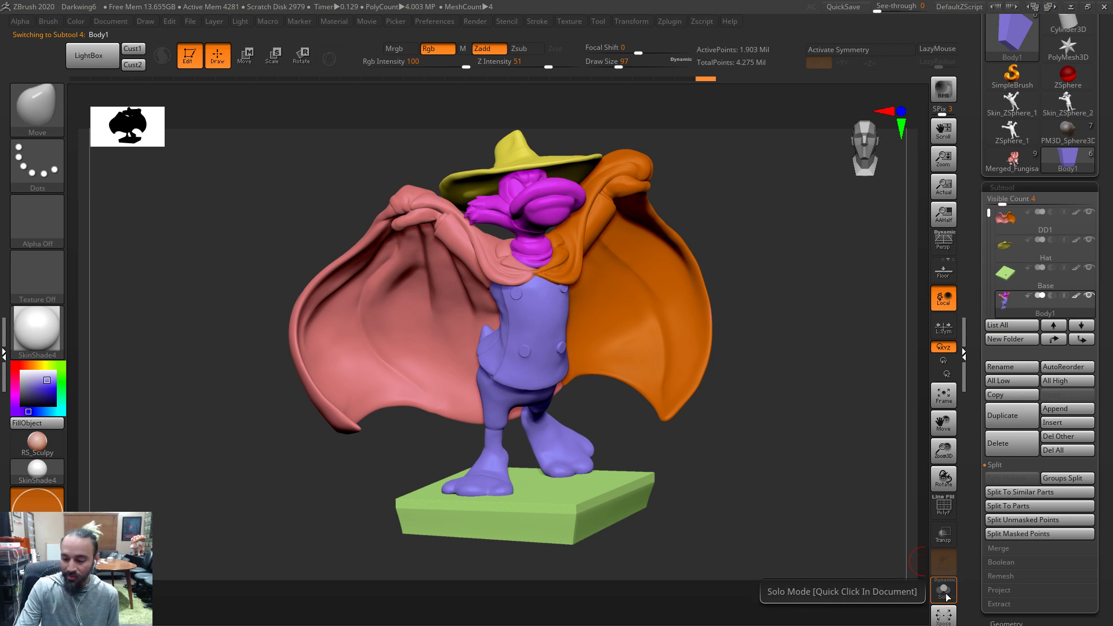
Select the Body3 key and examine how it sits between the foot and the base with transparency on
{"action": "left_click_drag", "start_coordinate": [989, 214], "coordinate": [990, 271]}
{"action": "left_click", "coordinate": [1010, 245]}
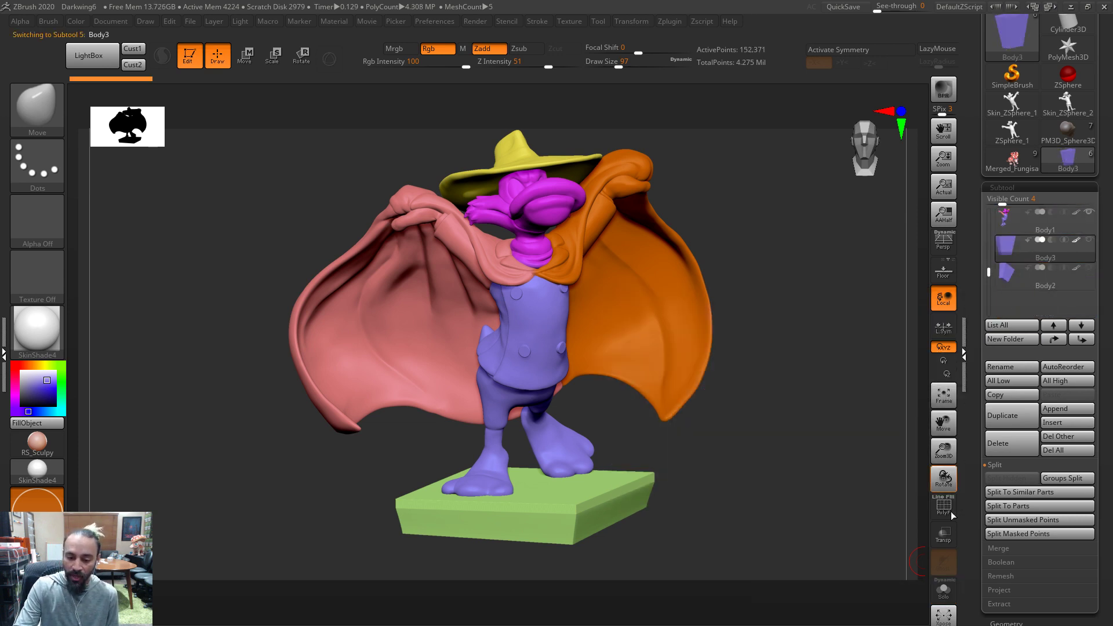
{"action": "left_click", "coordinate": [944, 587]}
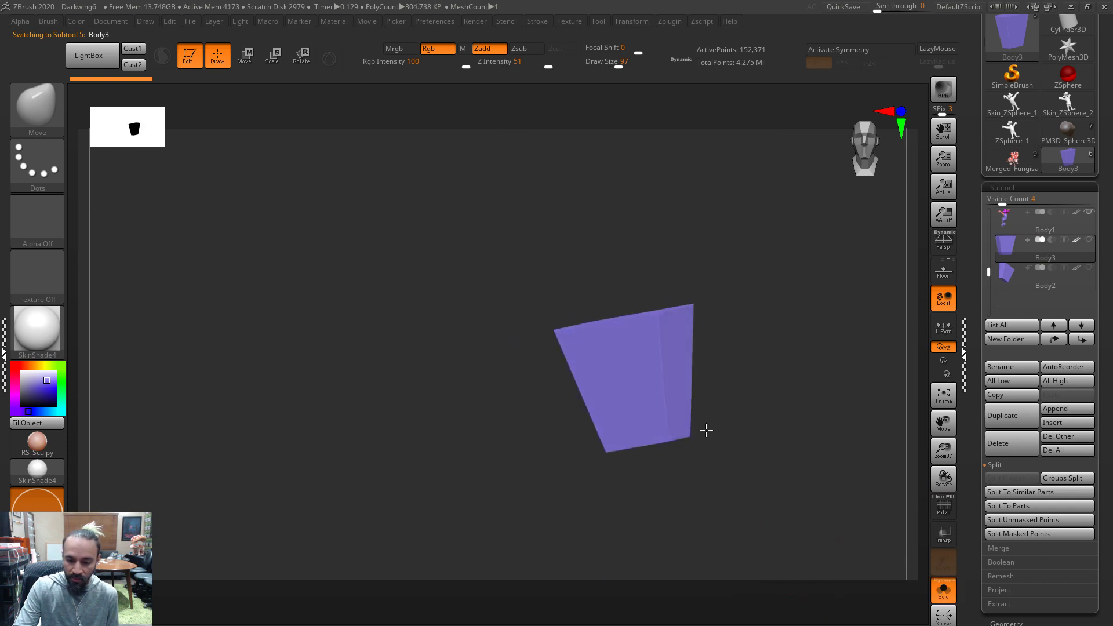
{"action": "left_click", "coordinate": [943, 587]}
{"action": "left_click", "coordinate": [943, 532]}
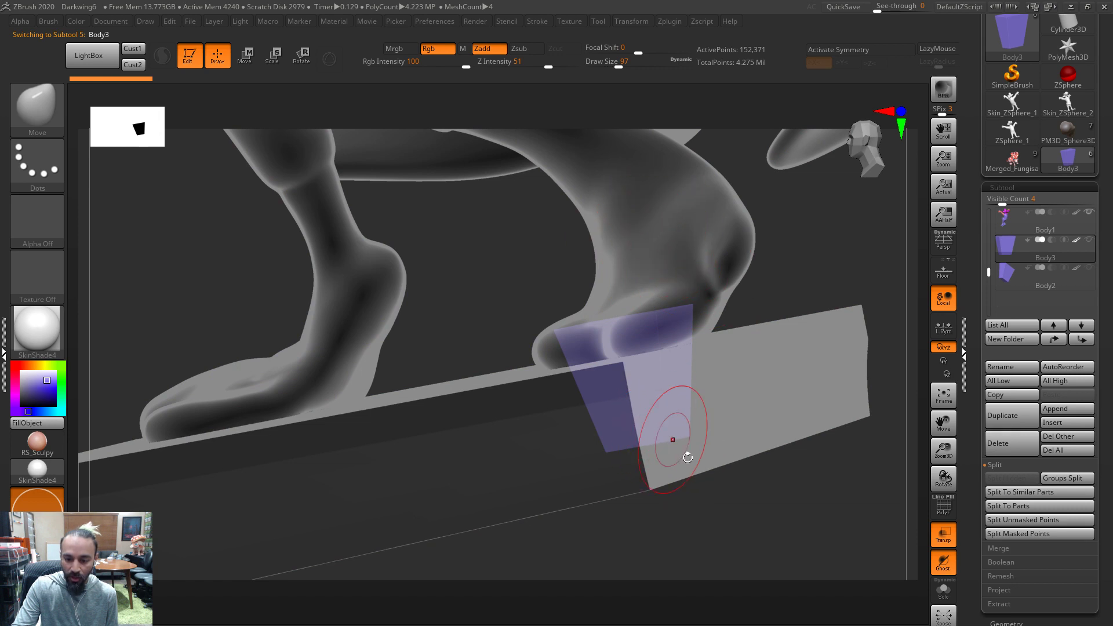
{"action": "left_click_drag", "start_coordinate": [748, 548], "coordinate": [726, 558]}
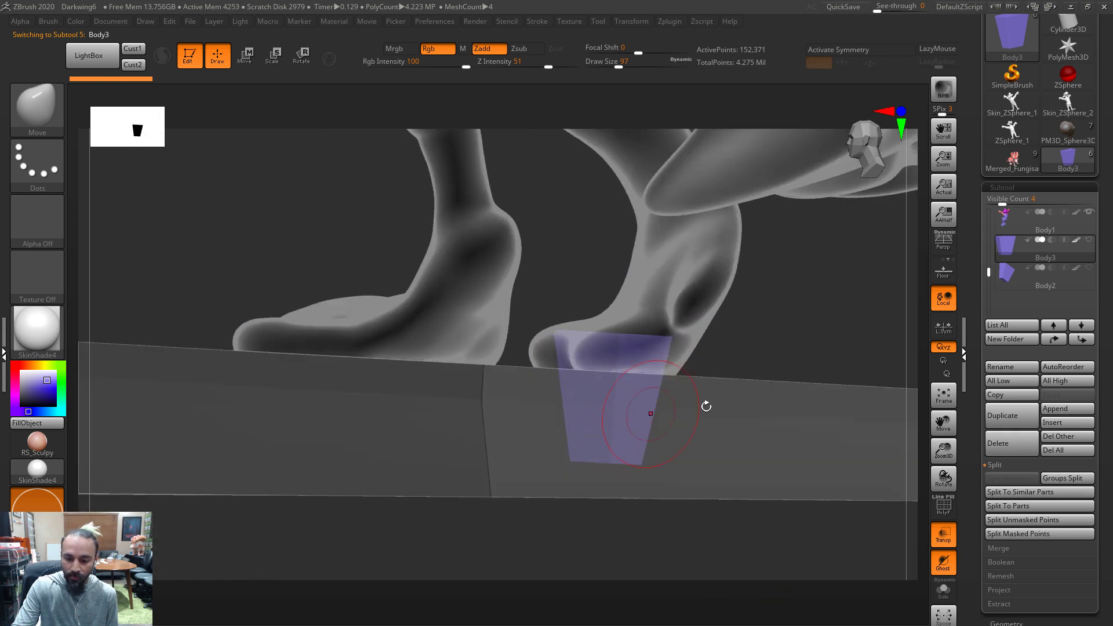
Rename the larger key shell, Body2, as Cutter
{"action": "left_click", "coordinate": [1007, 274]}
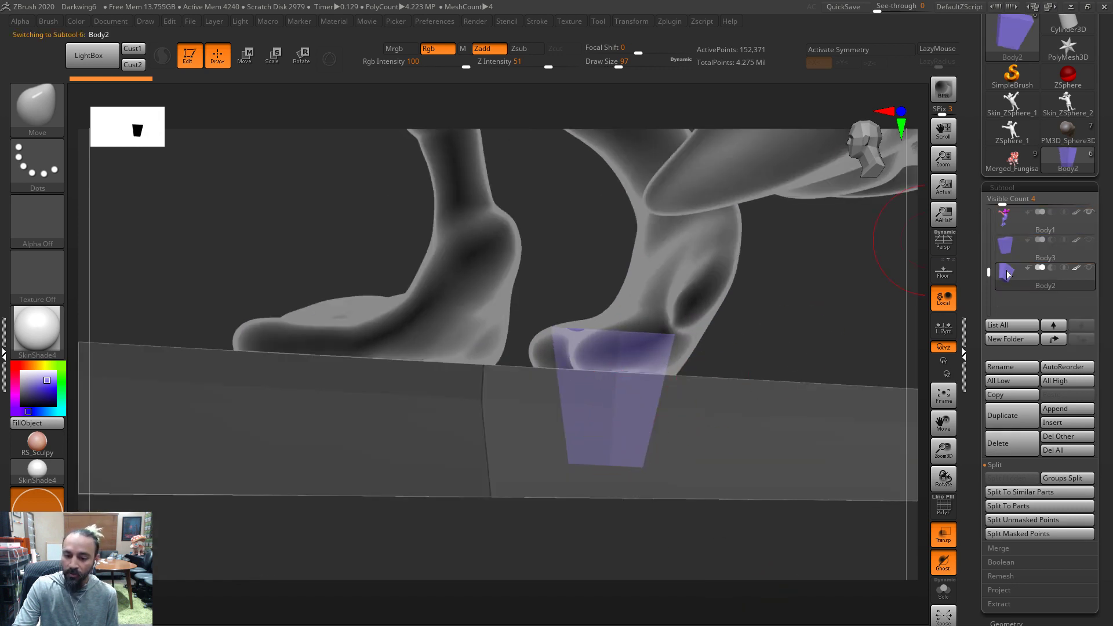
{"action": "left_click", "coordinate": [1010, 366]}
{"action": "type", "text": "Cutter"}
{"action": "key", "text": "Return"}
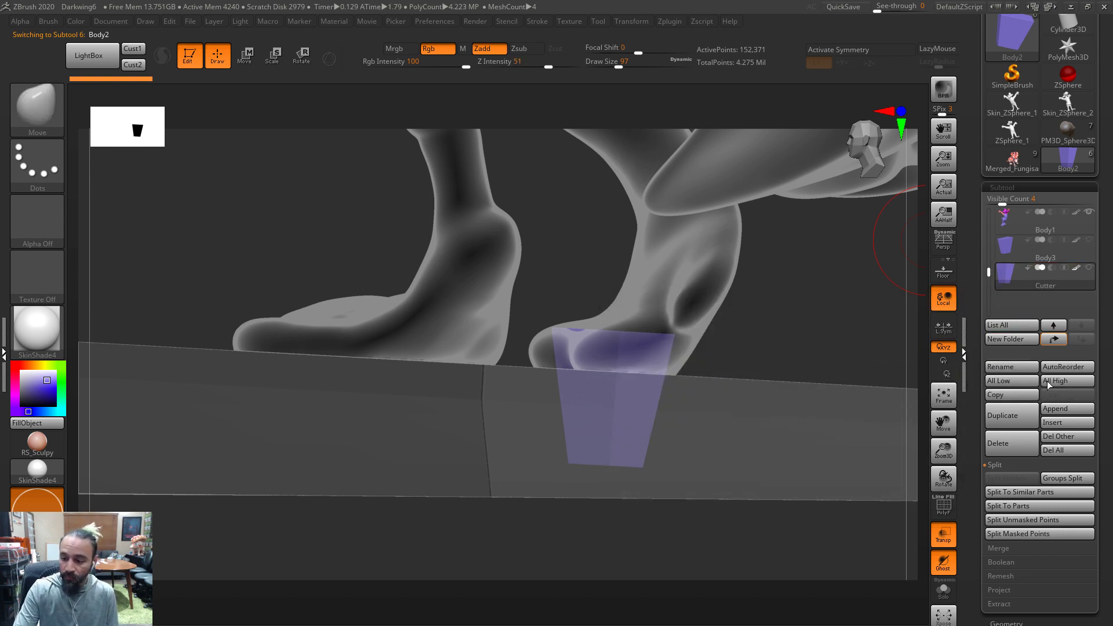
Remesh the Cutter with DynaMesh and set it to Boolean subtraction
{"action": "left_click", "coordinate": [1002, 188]}
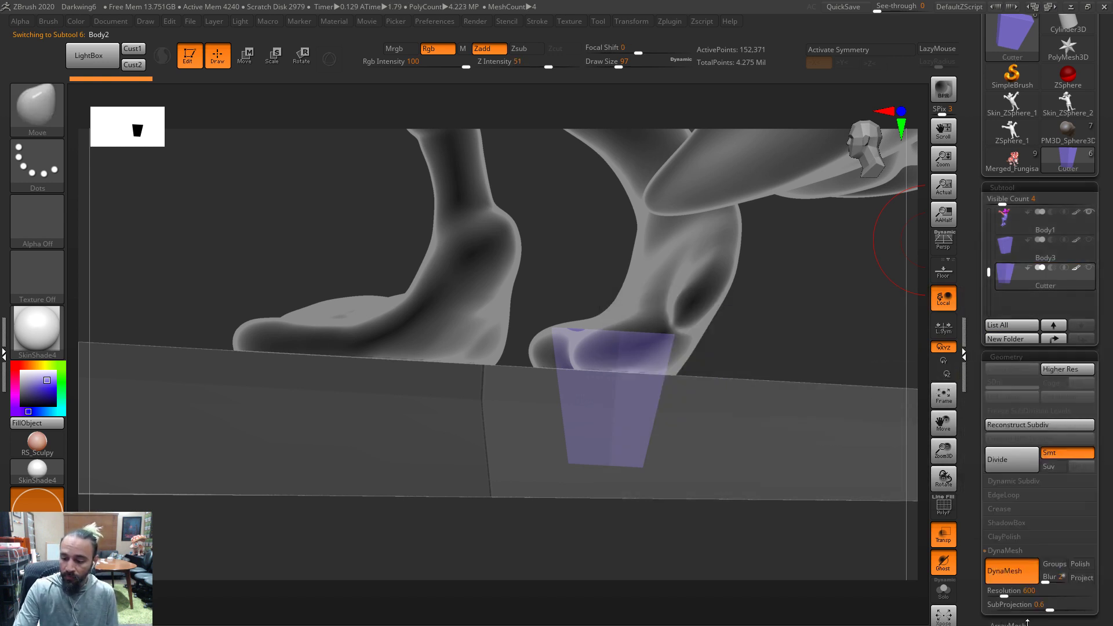
{"action": "left_click", "coordinate": [831, 342], "text": "ctrl"}
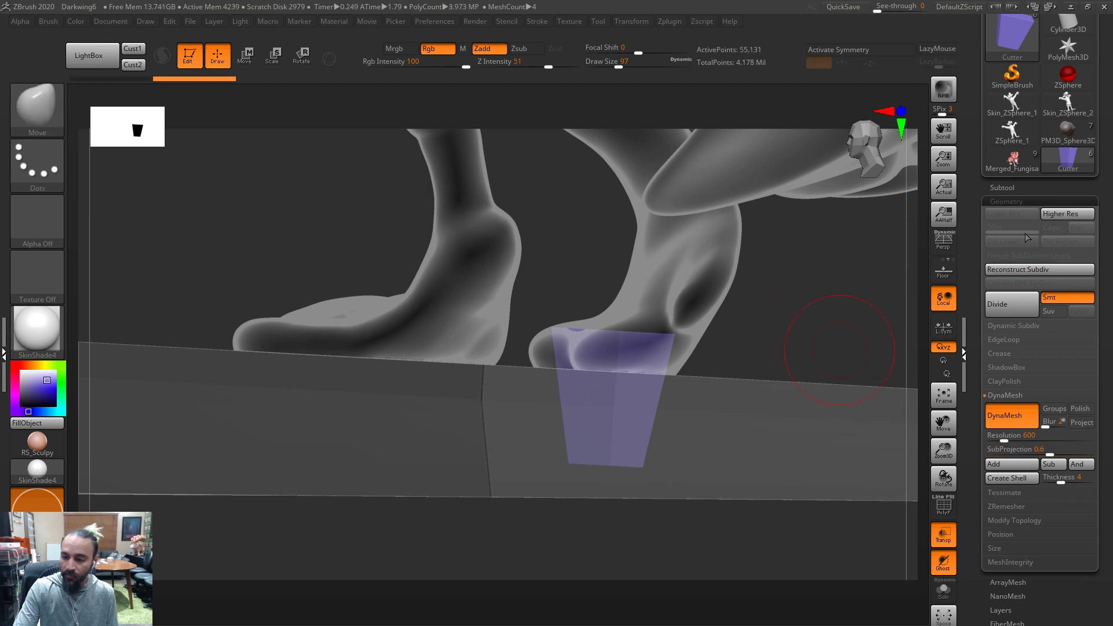
{"action": "left_click", "coordinate": [1015, 187]}
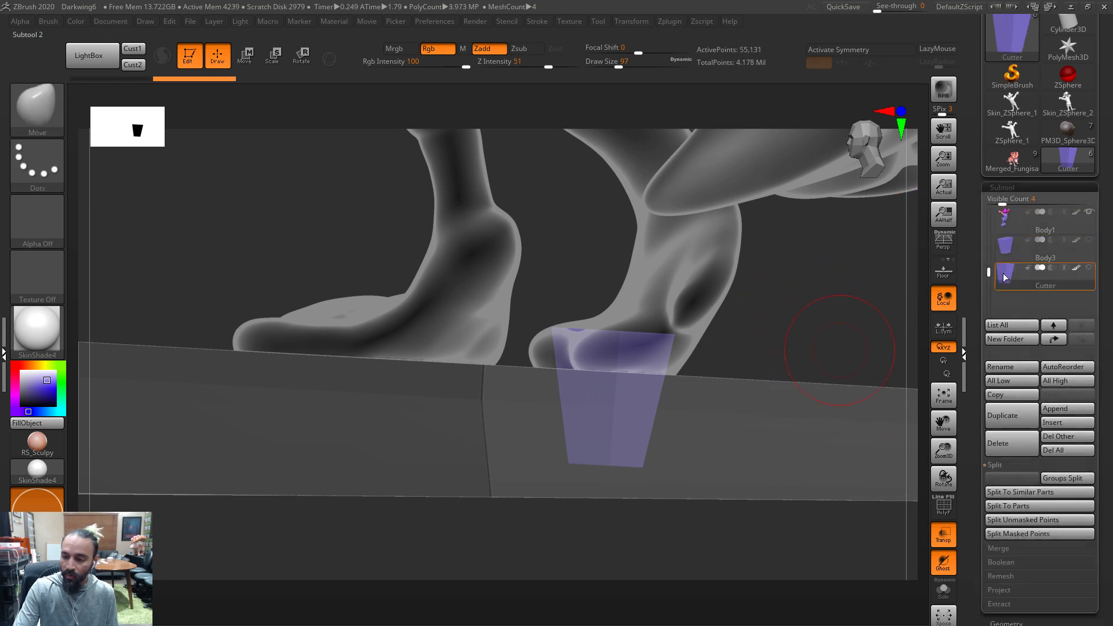
{"action": "left_click", "coordinate": [1051, 268]}
Remesh the Body3 key with DynaMesh
{"action": "left_click", "coordinate": [1007, 255]}
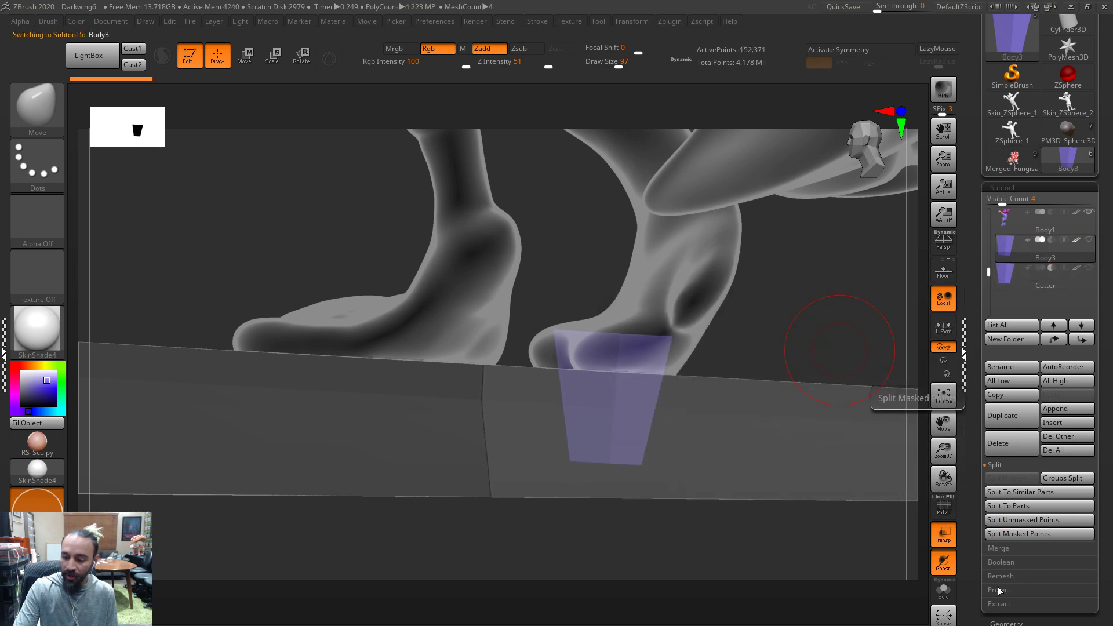
{"action": "left_click", "coordinate": [1007, 623]}
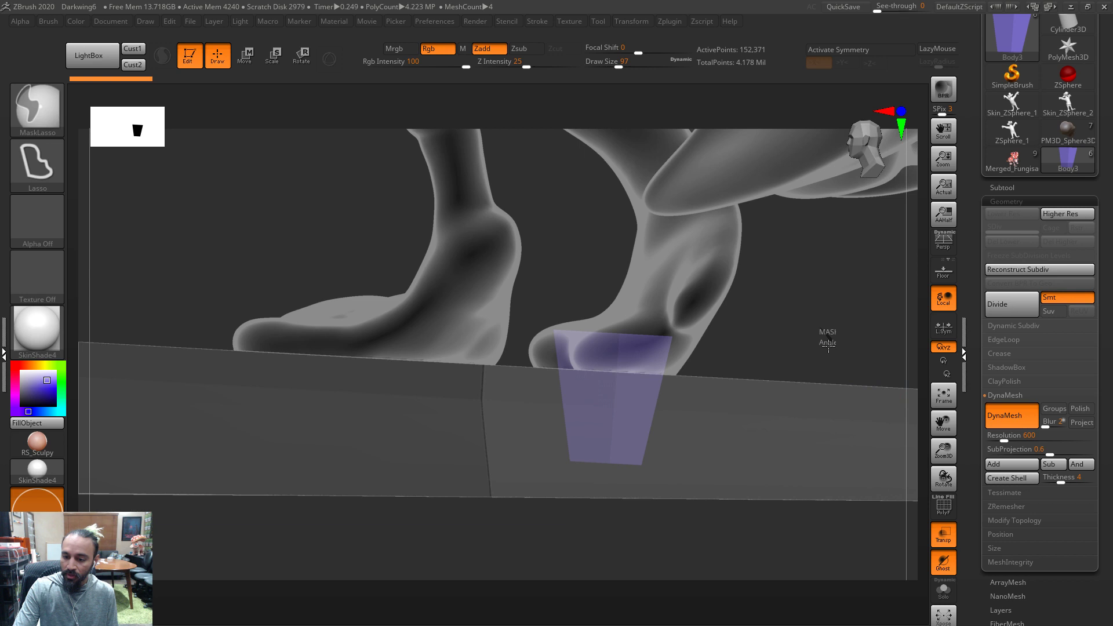
{"action": "left_click", "coordinate": [1012, 187]}
Merge the Body3 key down into Body1 and isolate the body to check the keys under both feet
{"action": "left_click", "coordinate": [1008, 229]}
{"action": "left_click", "coordinate": [1008, 253]}
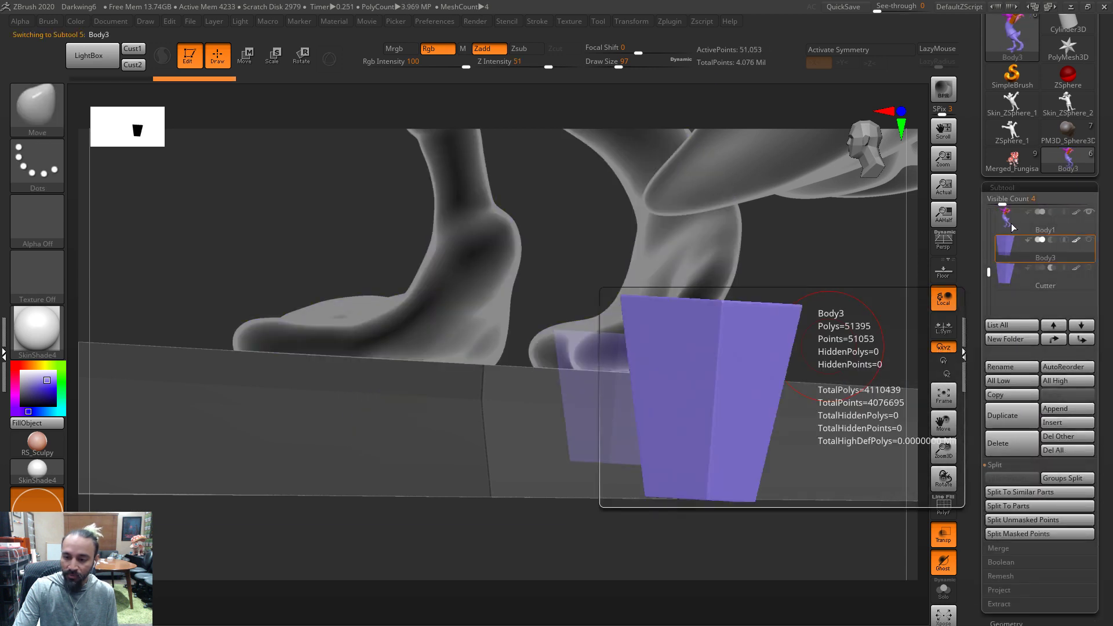
{"action": "left_click", "coordinate": [1008, 226]}
{"action": "left_click", "coordinate": [1002, 548]}
{"action": "left_click", "coordinate": [1019, 507]}
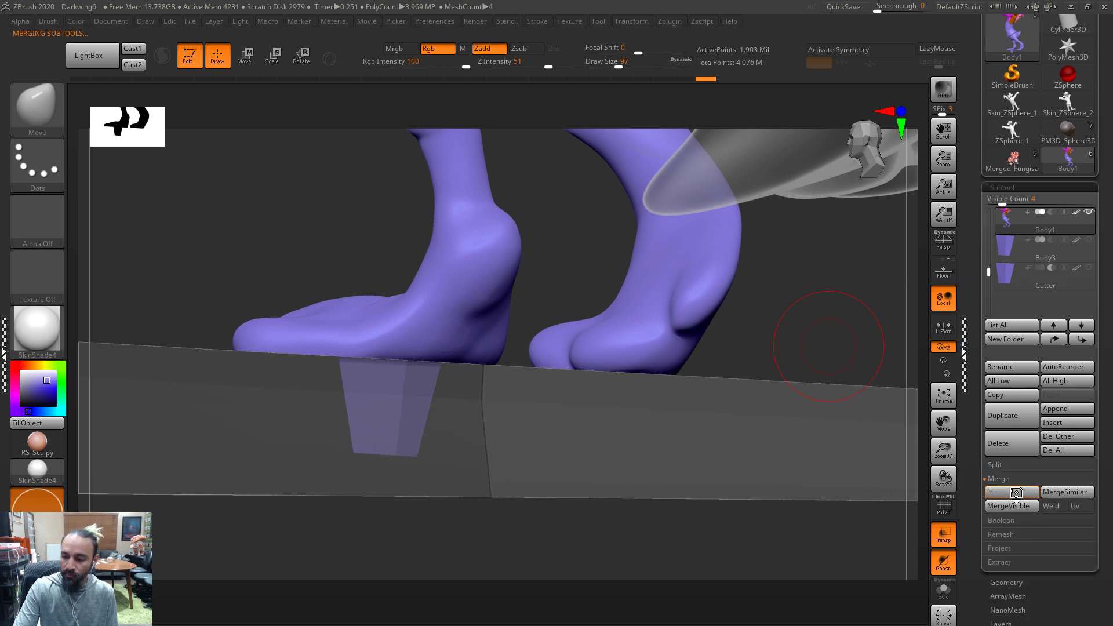
{"action": "mouse_move", "coordinate": [859, 534]}
{"action": "left_mouse_down"}
{"action": "mouse_move", "coordinate": [748, 470]}
{"action": "mouse_move", "coordinate": [795, 410]}
{"action": "mouse_move", "coordinate": [845, 442]}
{"action": "mouse_move", "coordinate": [797, 449]}
{"action": "mouse_move", "coordinate": [812, 398]}
{"action": "mouse_move", "coordinate": [704, 382]}
{"action": "left_mouse_up"}
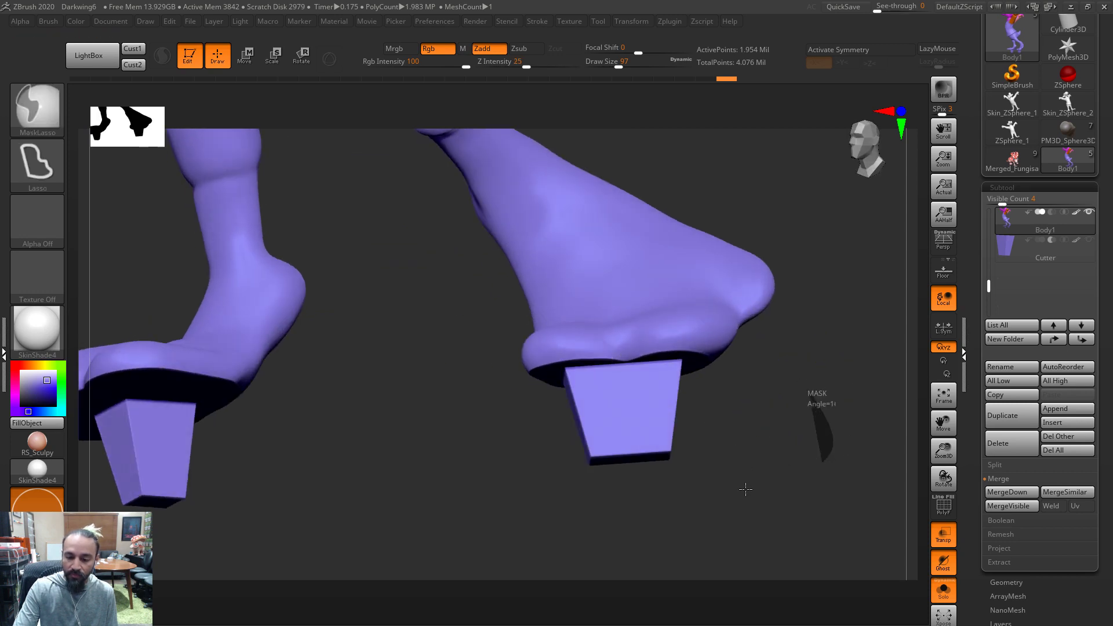
Remesh the merged Body1 with DynaMesh and compare the foot keys' edges and polyframe with the state before remeshing
{"action": "left_click_drag", "start_coordinate": [751, 484], "coordinate": [761, 414]}
{"action": "mouse_move", "coordinate": [808, 495]}
{"action": "left_mouse_down", "text": "alt"}
{"action": "mouse_move", "coordinate": [818, 519]}
{"action": "mouse_move", "coordinate": [744, 425]}
{"action": "left_mouse_up", "text": "alt"}
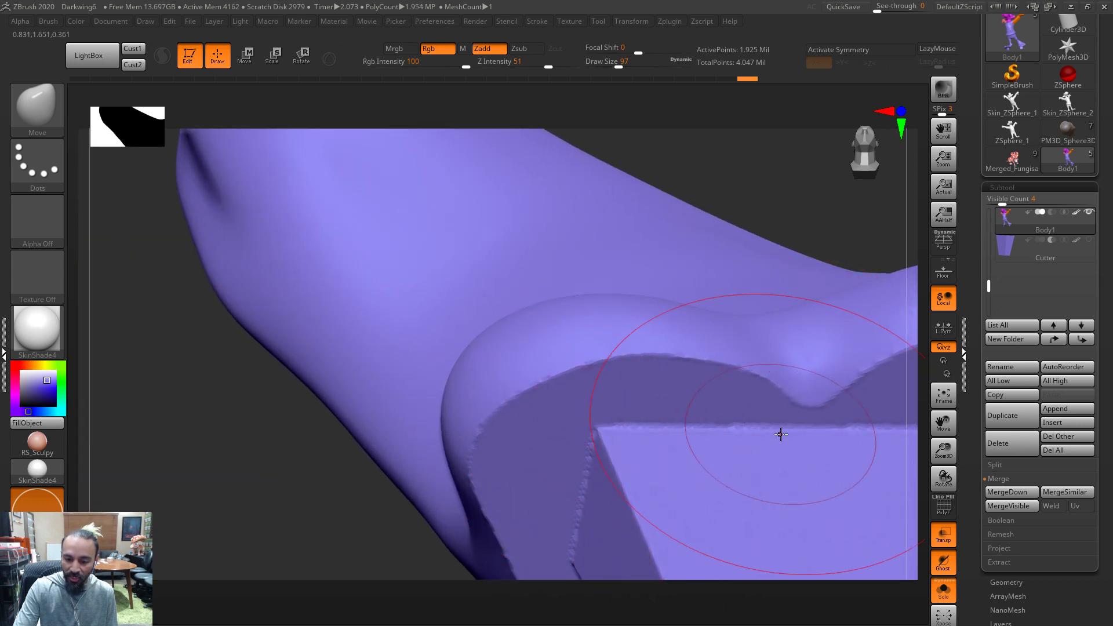
{"action": "key", "text": "ctrl+z"}
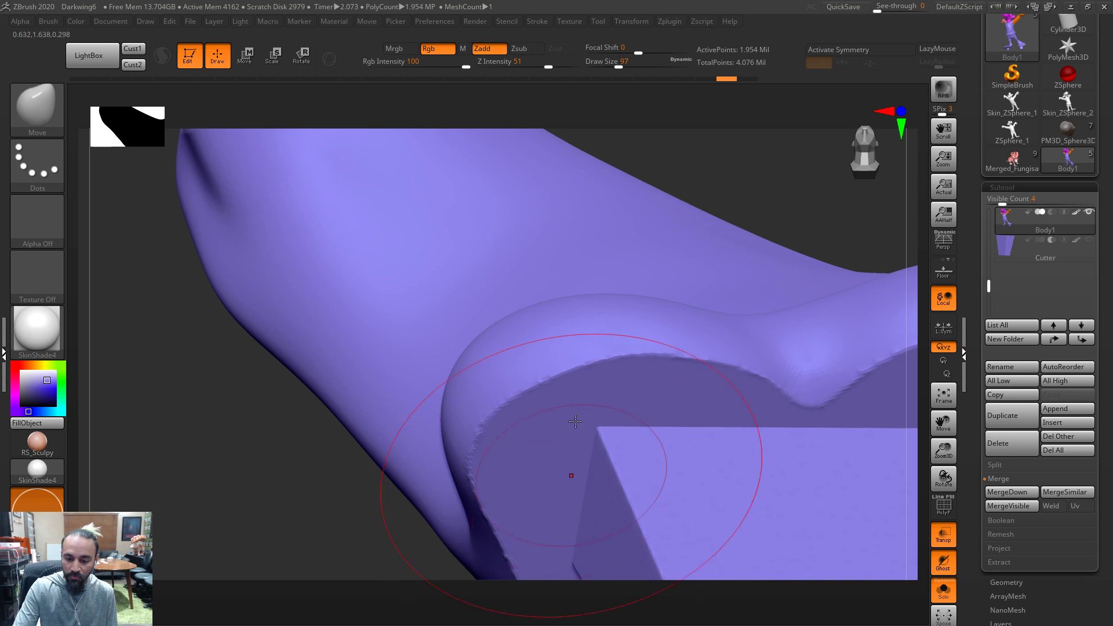
{"action": "left_click", "coordinate": [944, 506]}
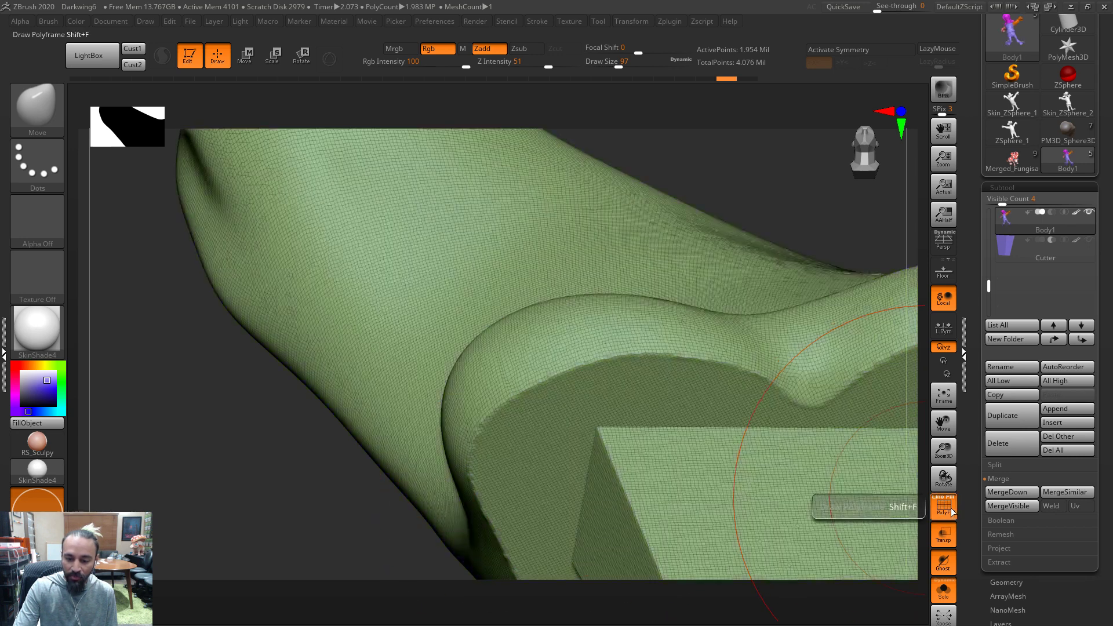
{"action": "left_click", "coordinate": [951, 509]}
{"action": "key", "text": "ctrl+shift+z"}
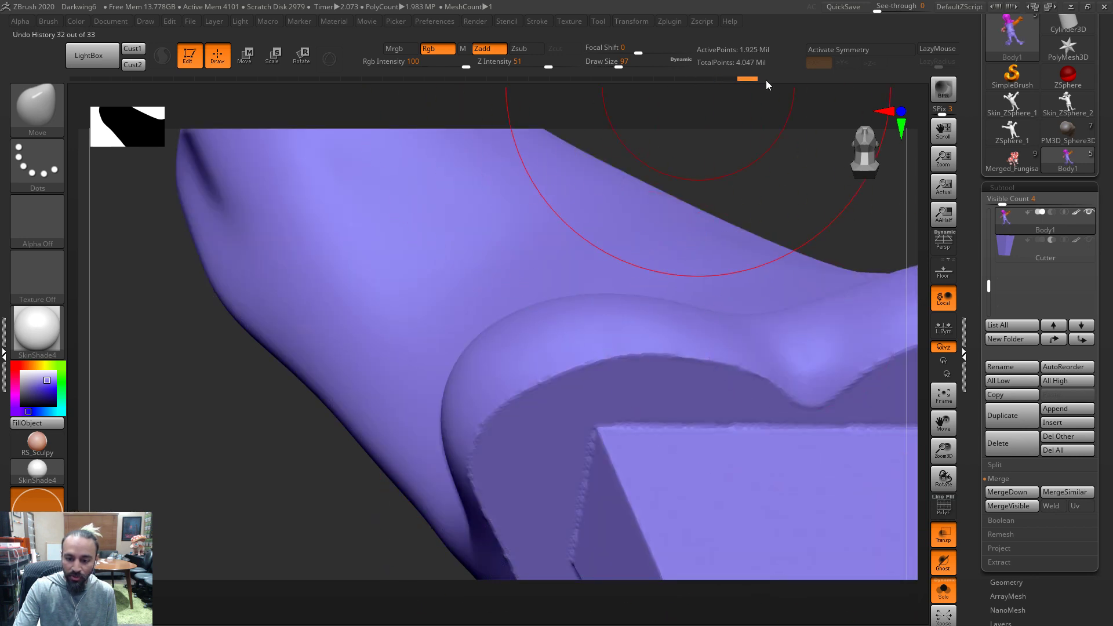
{"action": "left_click_drag", "start_coordinate": [723, 137], "coordinate": [616, 139], "text": "alt"}
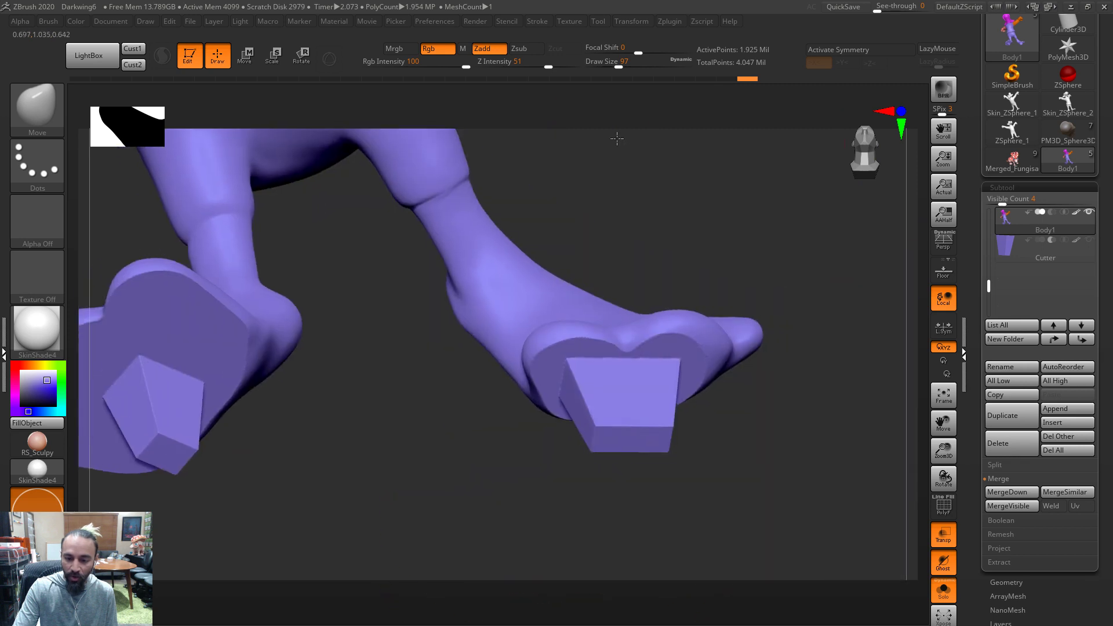
{"action": "left_click_drag", "start_coordinate": [784, 283], "coordinate": [765, 458]}
Move the Base subtool below Body1 so it sits directly above the Cutter, and turn Solo off with the Cutter selected
{"action": "left_click", "coordinate": [1005, 255]}
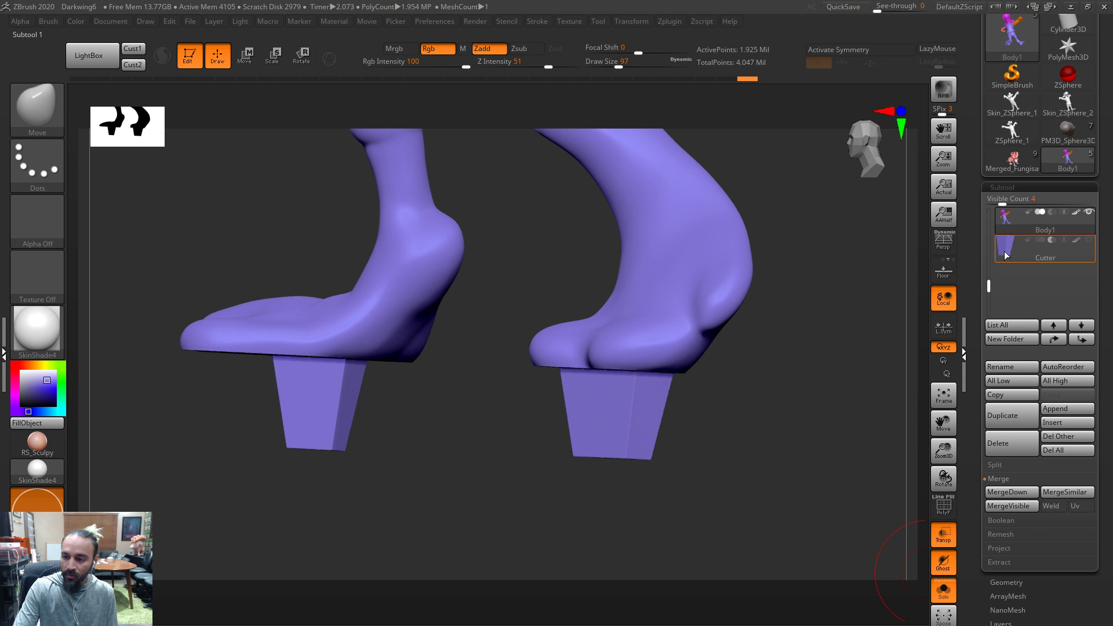
{"action": "left_click", "coordinate": [1006, 255]}
{"action": "left_click_drag", "start_coordinate": [988, 286], "coordinate": [989, 248]}
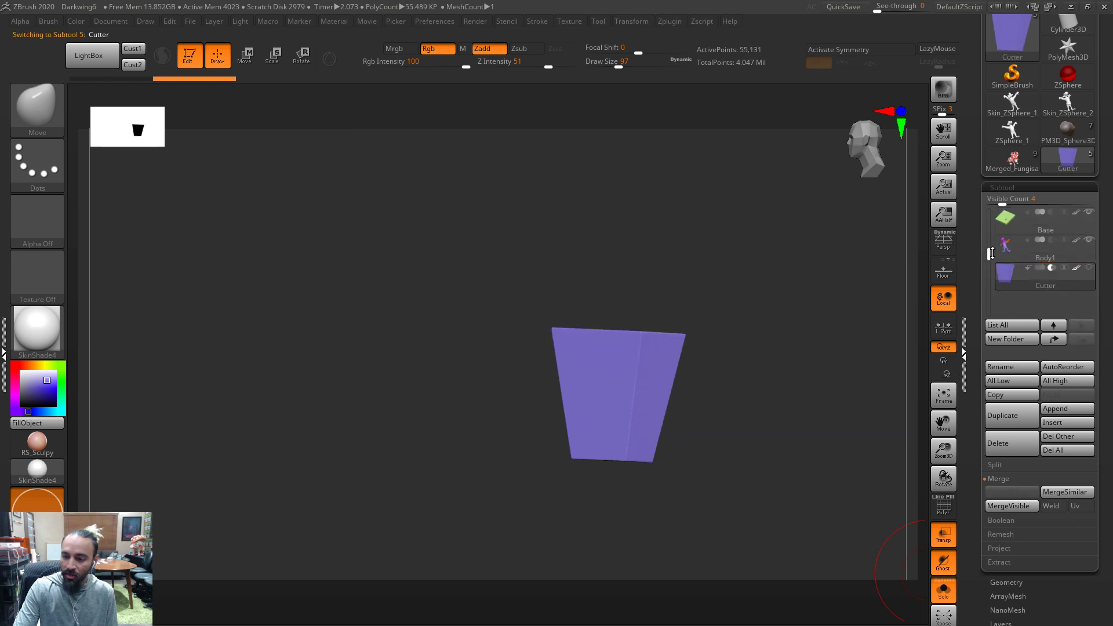
{"action": "left_click", "coordinate": [1010, 230]}
{"action": "left_click", "coordinate": [1082, 341]}
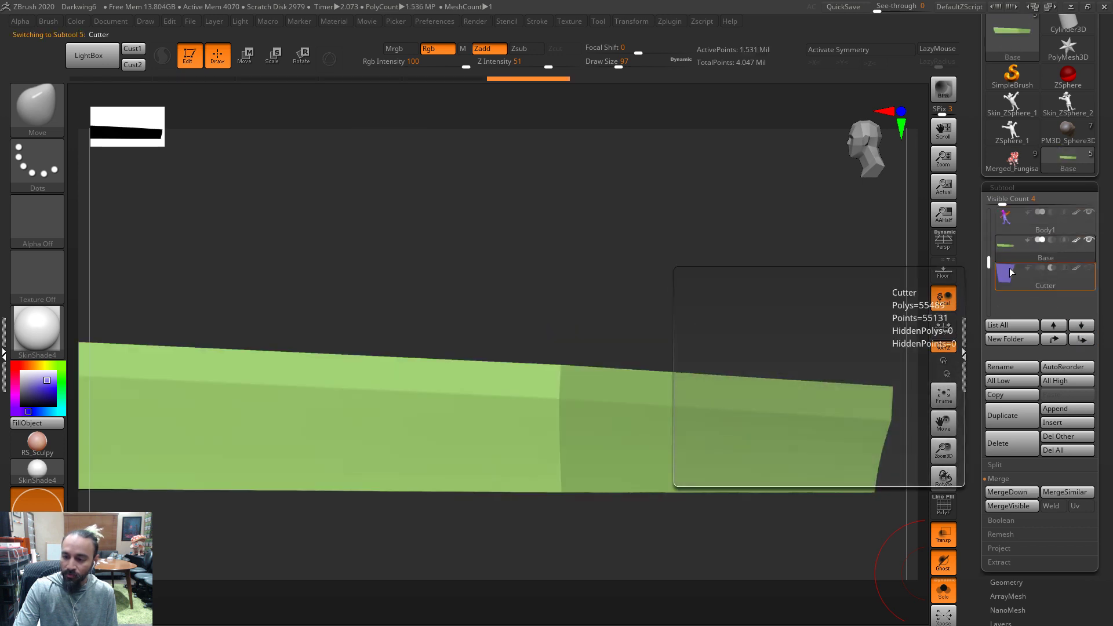
{"action": "left_click", "coordinate": [1006, 274]}
{"action": "left_click", "coordinate": [953, 595]}
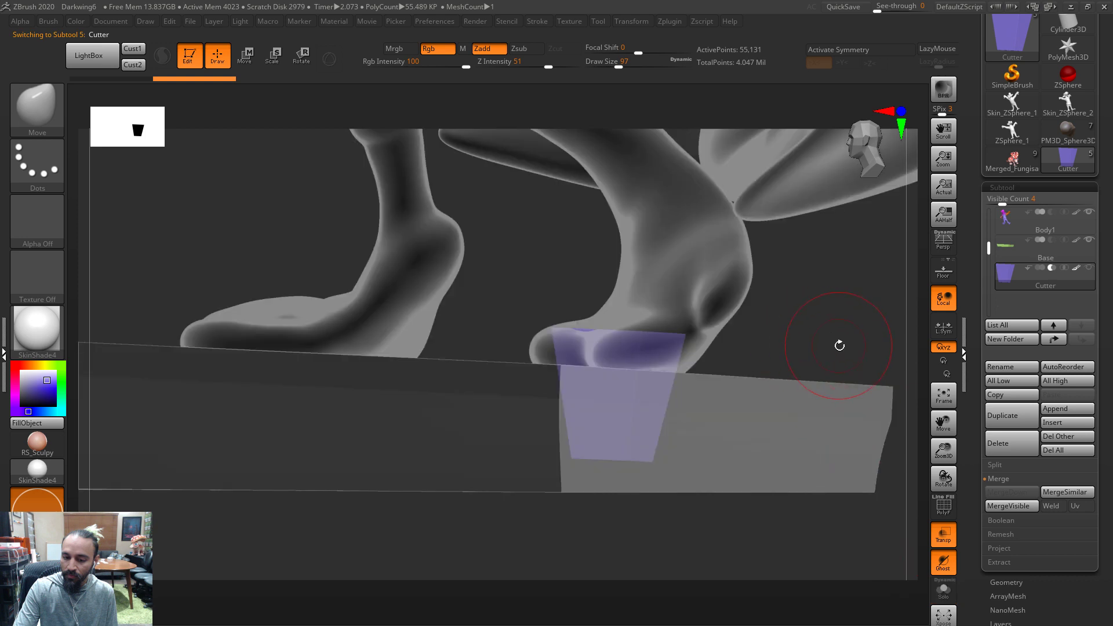
Hide Body1, turn off transparency, and show the Cutter to preview both key sockets in the Base
{"action": "left_click", "coordinate": [1089, 214]}
{"action": "left_click_drag", "start_coordinate": [848, 297], "coordinate": [982, 576]}
{"action": "left_click", "coordinate": [945, 536]}
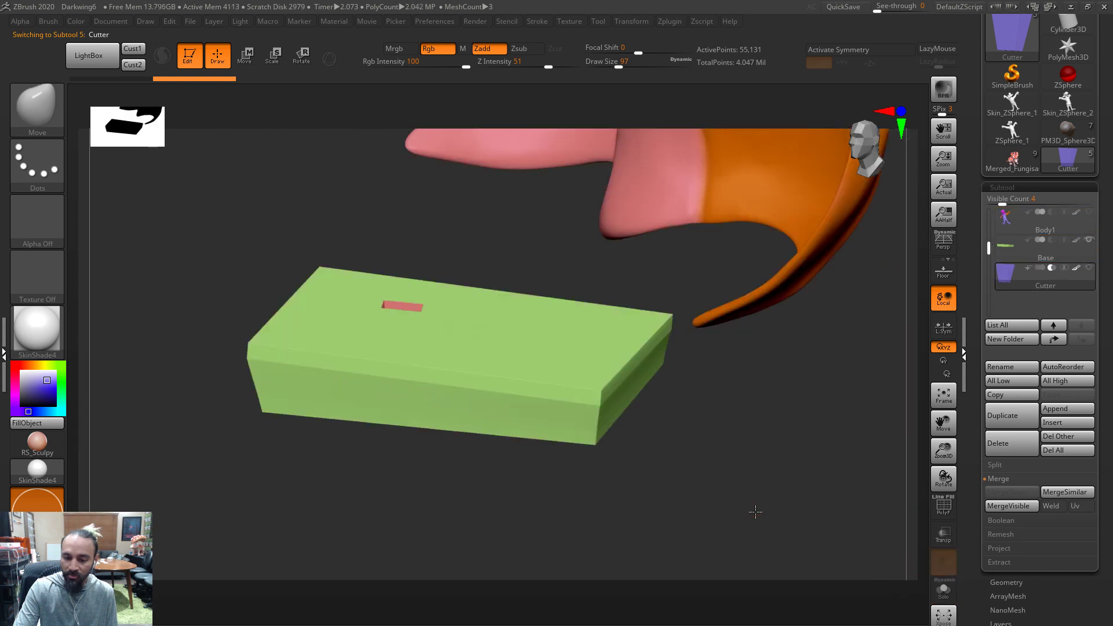
{"action": "left_click_drag", "start_coordinate": [757, 515], "coordinate": [804, 574]}
{"action": "left_click", "coordinate": [1014, 253]}
{"action": "left_click", "coordinate": [1009, 274]}
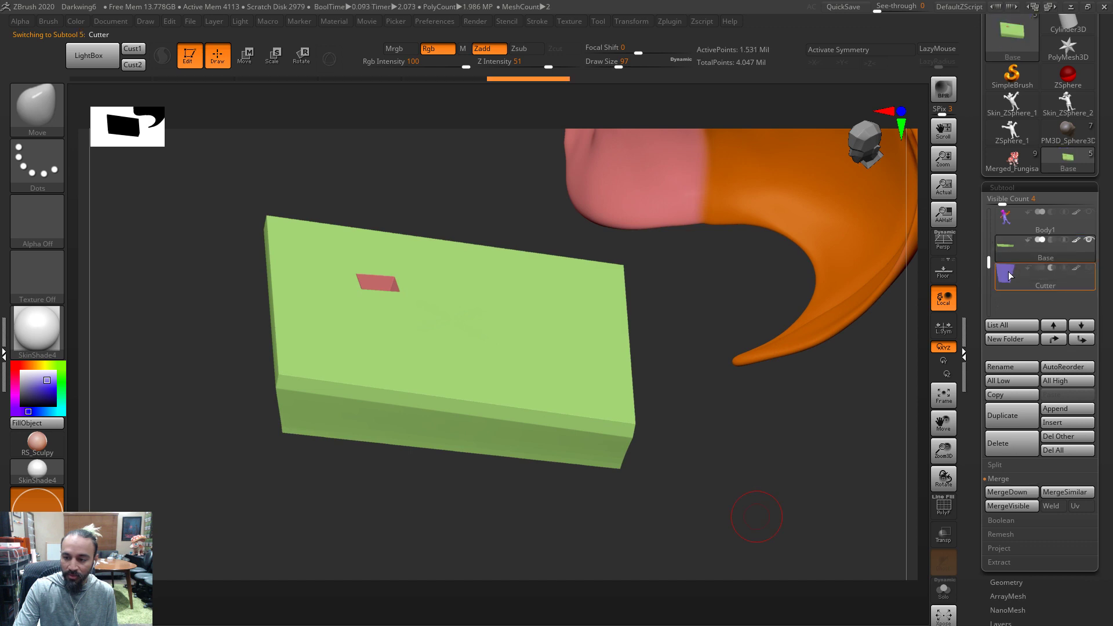
{"action": "left_click", "coordinate": [1007, 249]}
{"action": "left_click_drag", "start_coordinate": [753, 425], "coordinate": [685, 371]}
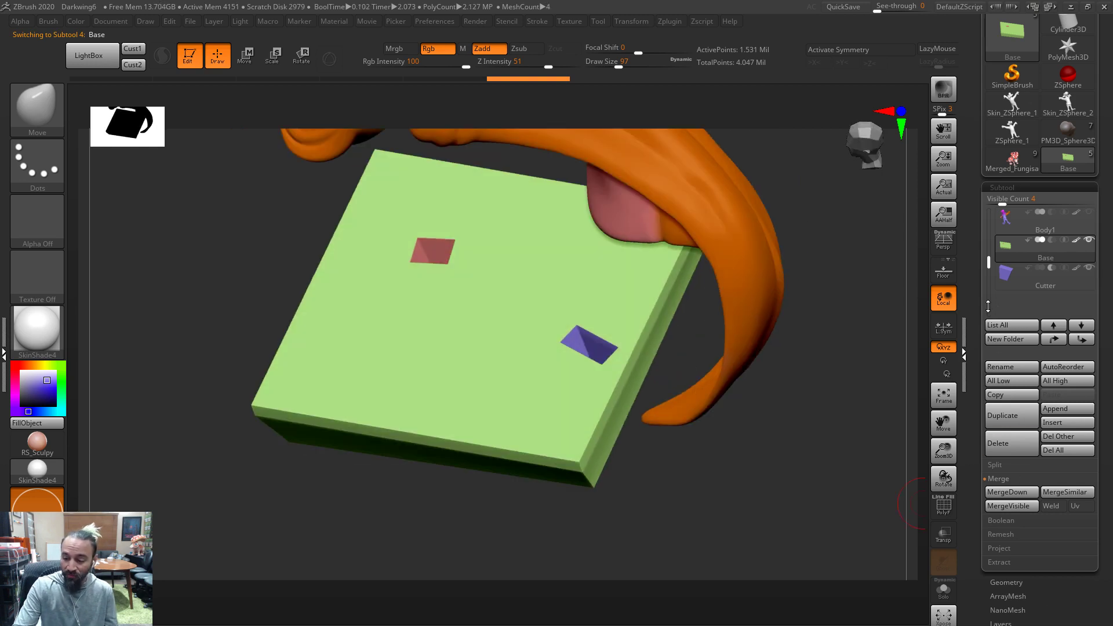
Inflate the Cutter mesh slightly with the Inflate deformation
{"action": "left_click", "coordinate": [1044, 276]}
{"action": "scroll", "coordinate": [1070, 558], "scroll_direction": "down", "scroll_amount": 5}
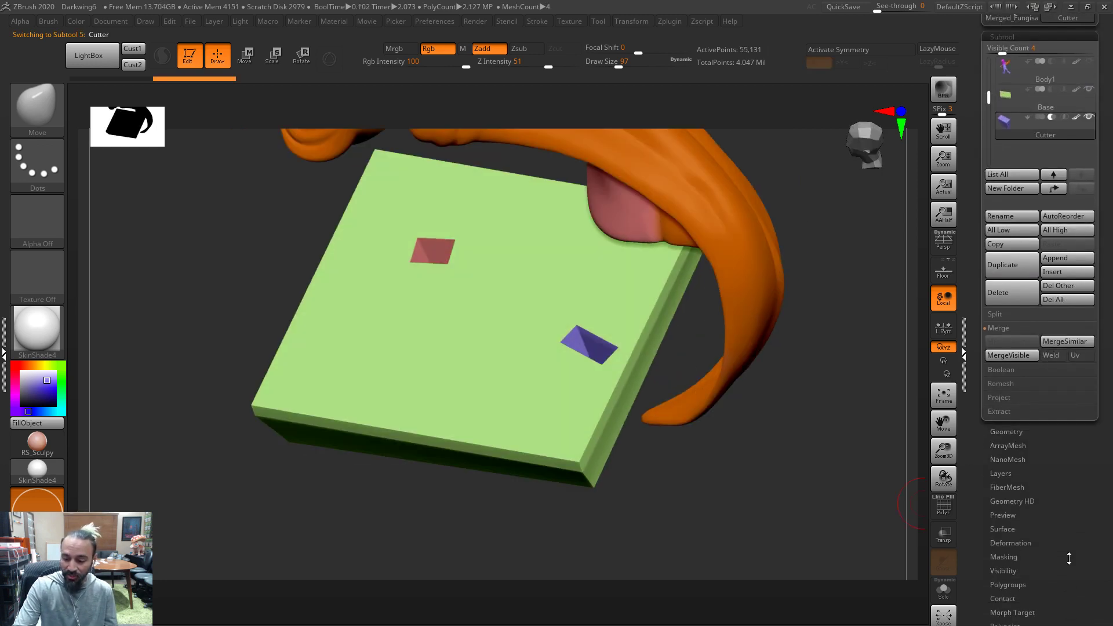
{"action": "left_click", "coordinate": [1019, 543]}
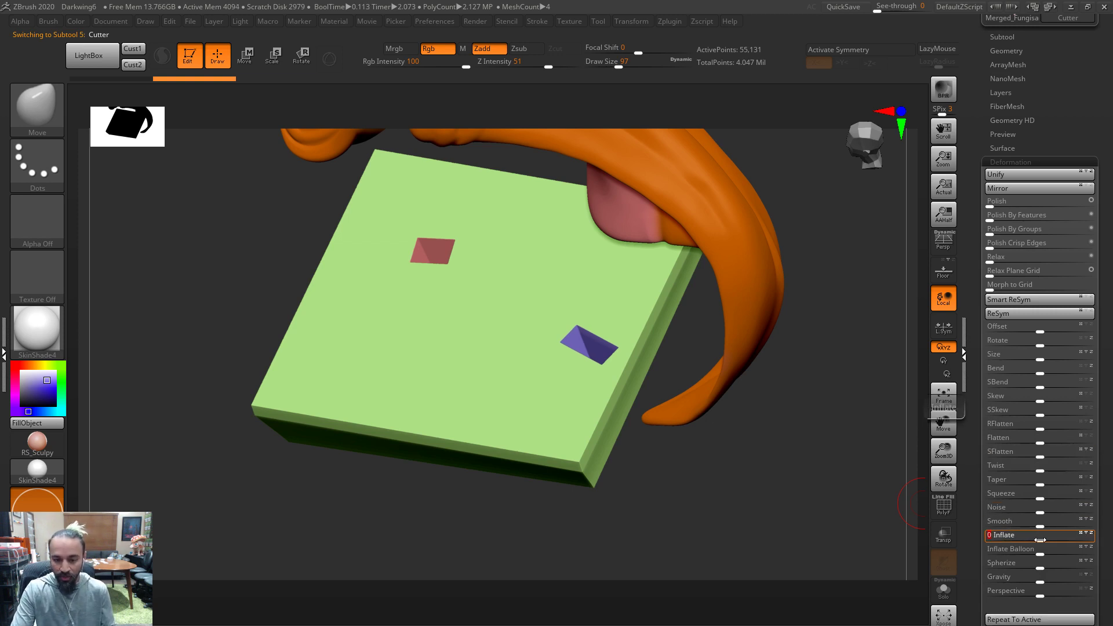
{"action": "key", "text": "Return"}
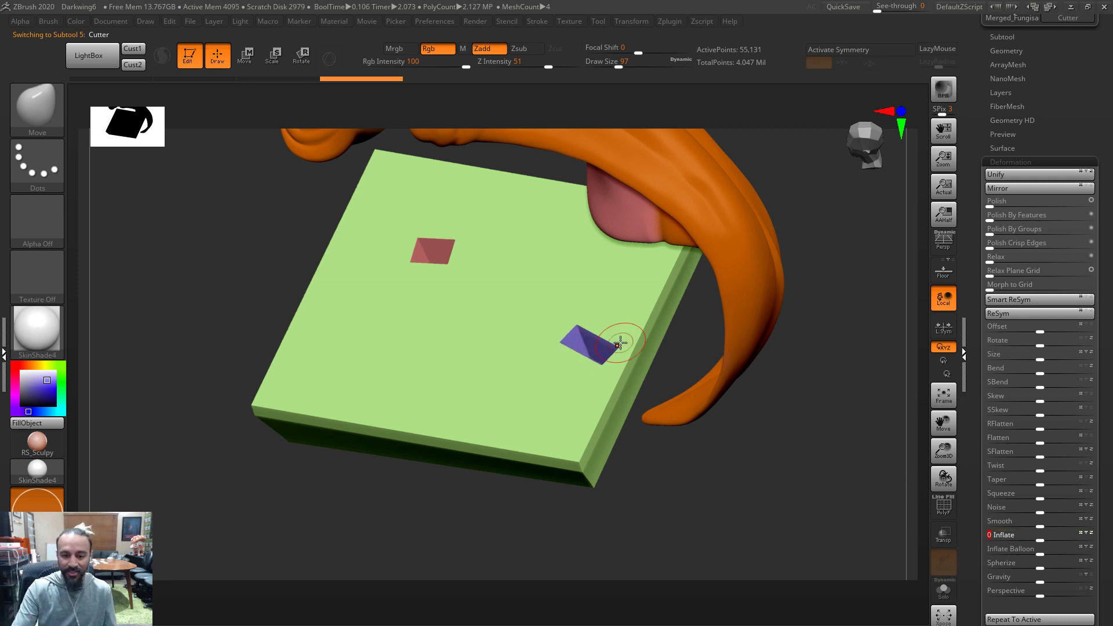
Merge the Cutter down into the Base and remesh the Base with DynaMesh to cut the second key socket
{"action": "left_click", "coordinate": [1012, 36]}
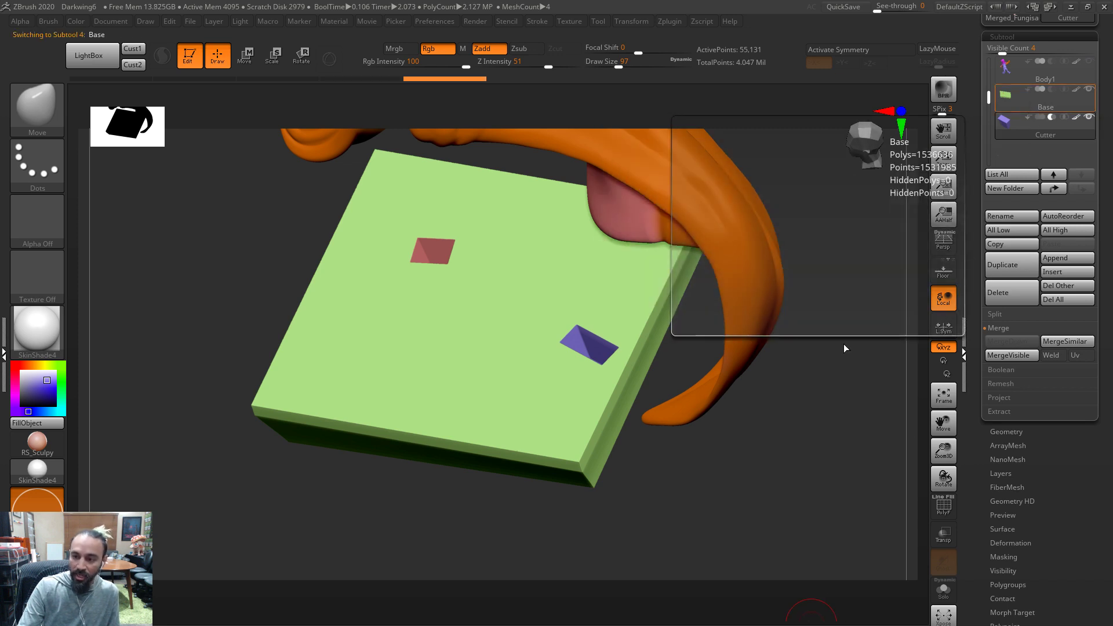
{"action": "left_click", "coordinate": [1021, 98]}
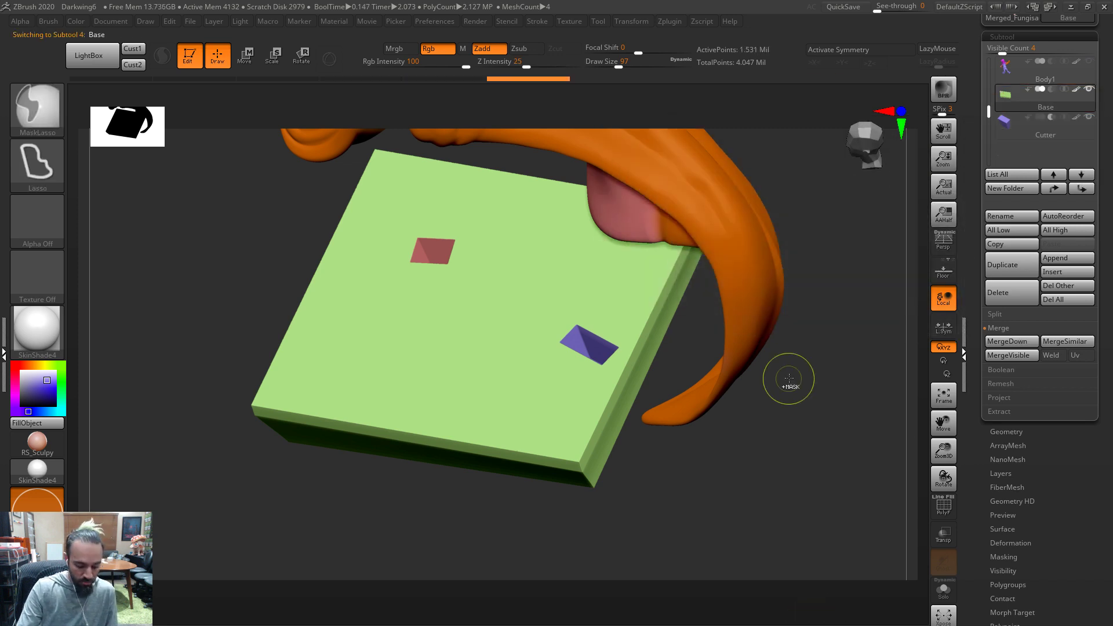
{"action": "left_click", "coordinate": [992, 346]}
{"action": "left_click", "coordinate": [1011, 433]}
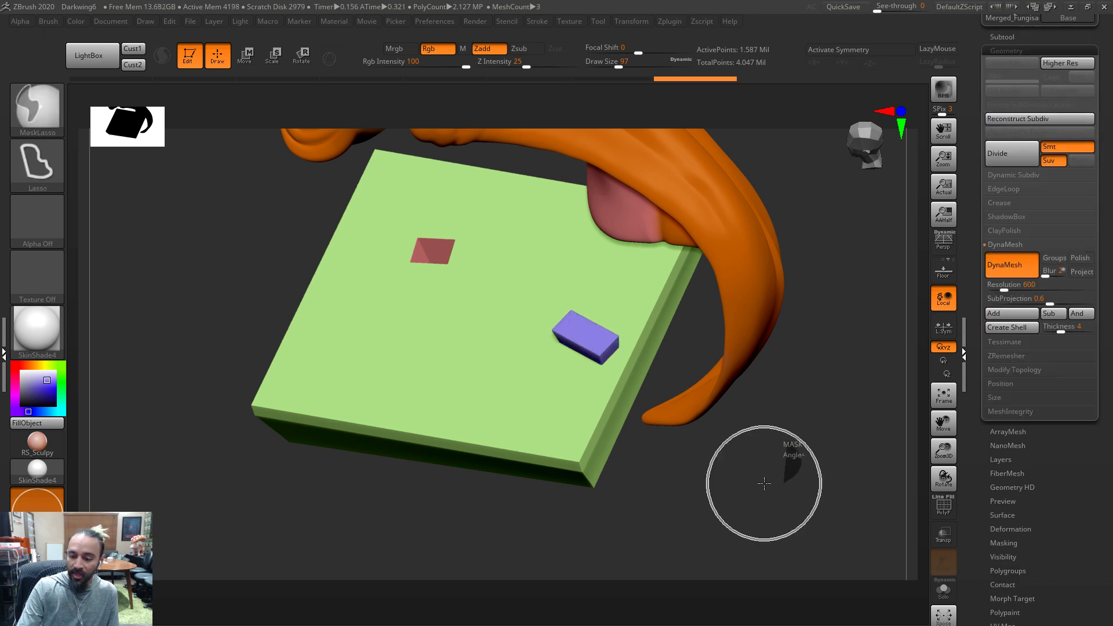
{"action": "left_click_drag", "start_coordinate": [640, 443], "coordinate": [624, 437], "text": "ctrl"}
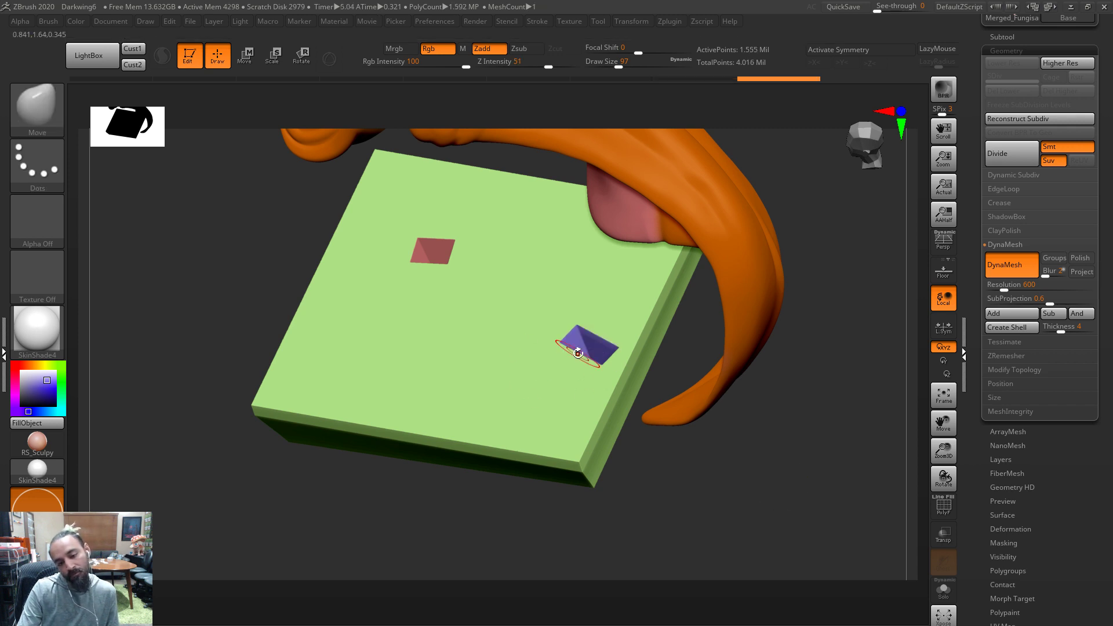
Inspect both key sockets in the Base from several angles, isolated and together with the cape parts
{"action": "mouse_move", "coordinate": [724, 527]}
{"action": "left_mouse_down"}
{"action": "mouse_move", "coordinate": [724, 556]}
{"action": "mouse_move", "coordinate": [754, 522]}
{"action": "mouse_move", "coordinate": [800, 499]}
{"action": "left_mouse_up"}
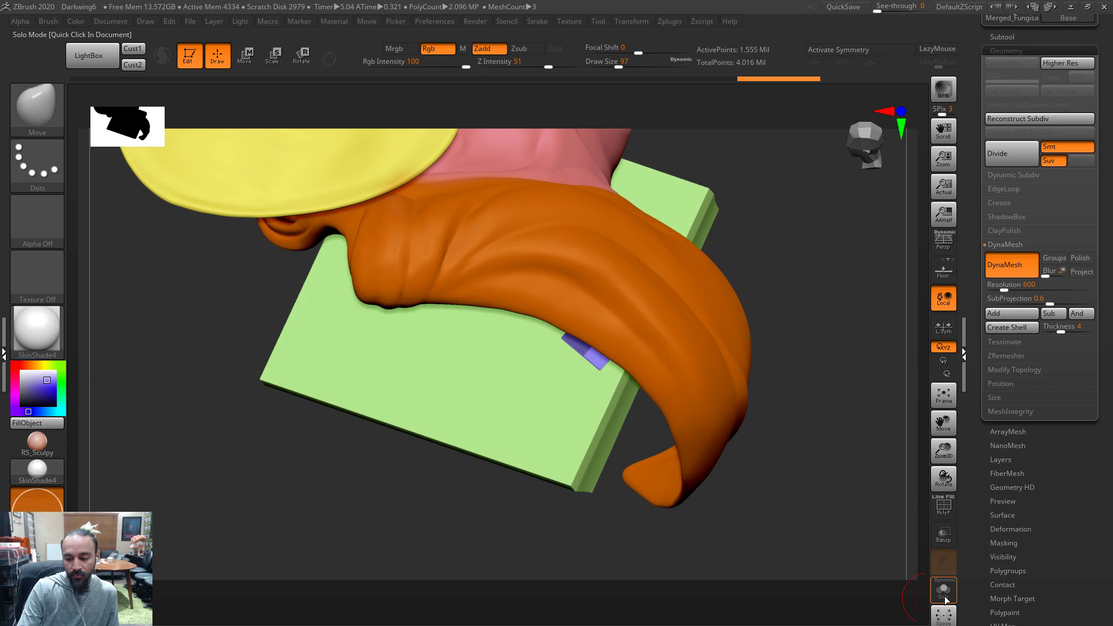
{"action": "left_click", "coordinate": [943, 590]}
{"action": "left_click_drag", "start_coordinate": [835, 373], "coordinate": [788, 436]}
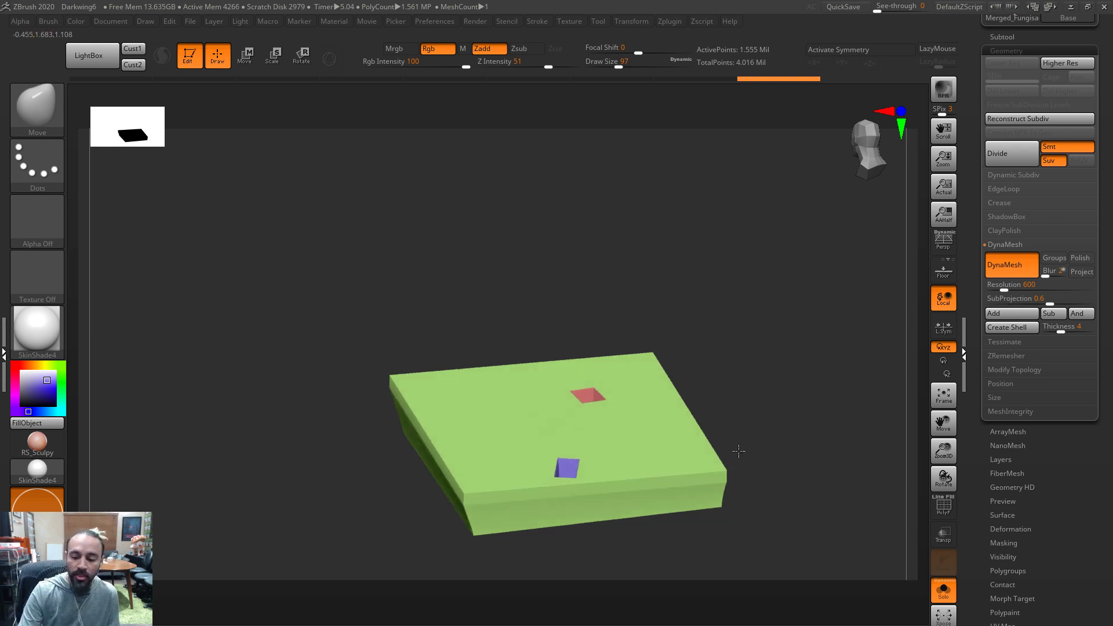
{"action": "left_click", "coordinate": [950, 596]}
{"action": "mouse_move", "coordinate": [773, 490]}
{"action": "left_mouse_down"}
{"action": "mouse_move", "coordinate": [741, 497]}
{"action": "mouse_move", "coordinate": [840, 517]}
{"action": "mouse_move", "coordinate": [858, 543]}
{"action": "mouse_move", "coordinate": [611, 479]}
{"action": "mouse_move", "coordinate": [619, 428]}
{"action": "left_mouse_up"}
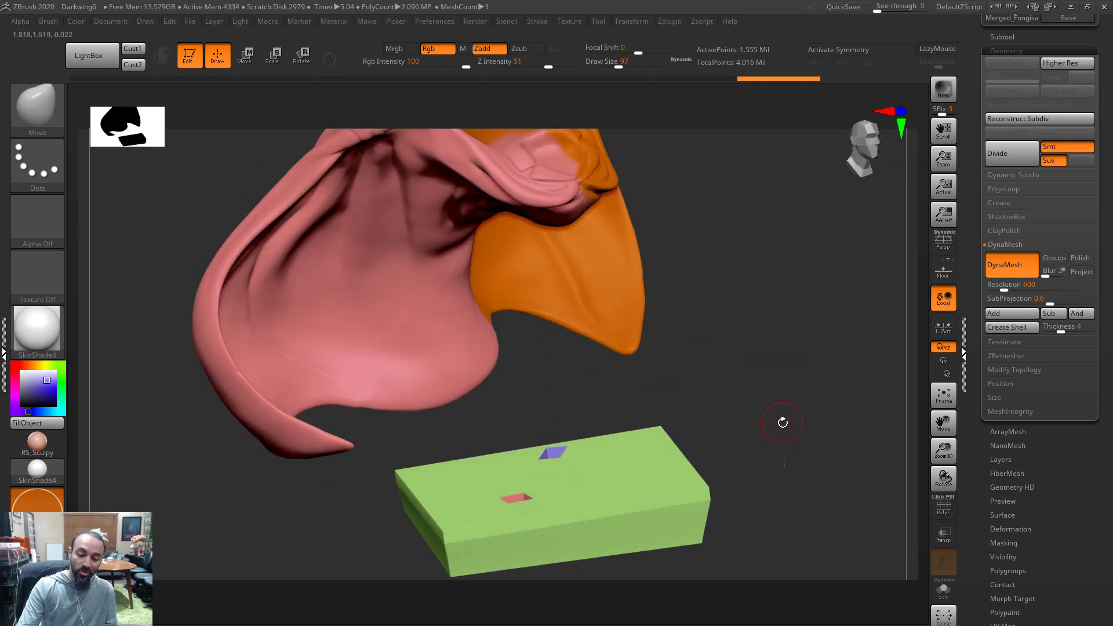
{"action": "left_click_drag", "start_coordinate": [780, 423], "coordinate": [616, 495]}
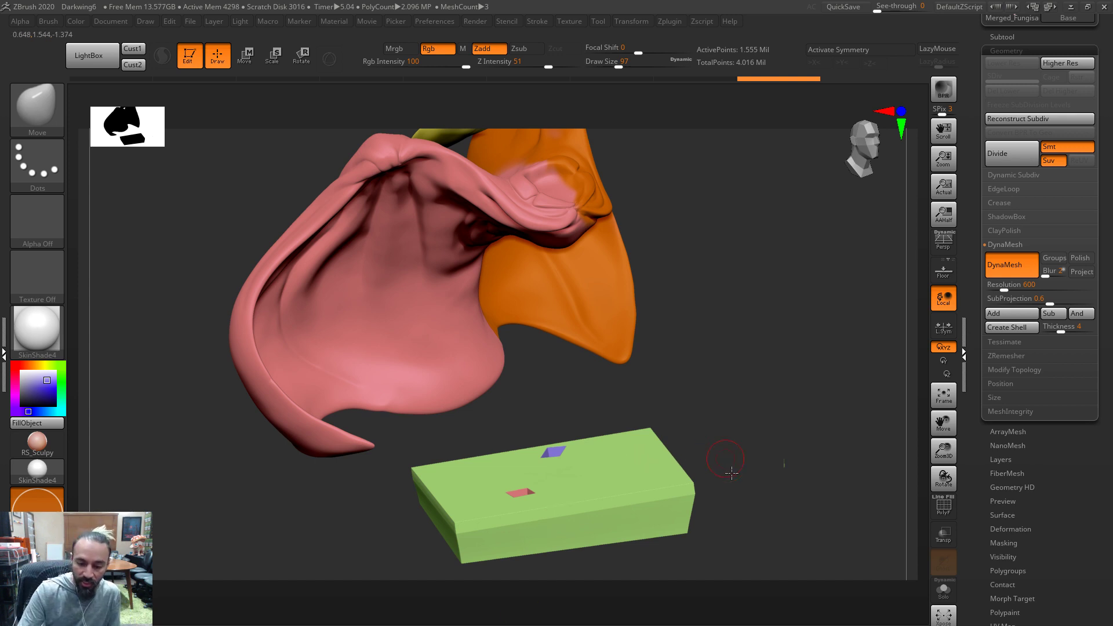
{"action": "left_click_drag", "start_coordinate": [725, 460], "coordinate": [732, 473]}
Enable Mrgb, sample the Base's green colour from the canvas, and fill the whole Base with it
{"action": "left_click", "coordinate": [400, 48]}
{"action": "left_click_drag", "start_coordinate": [35, 388], "coordinate": [614, 478]}
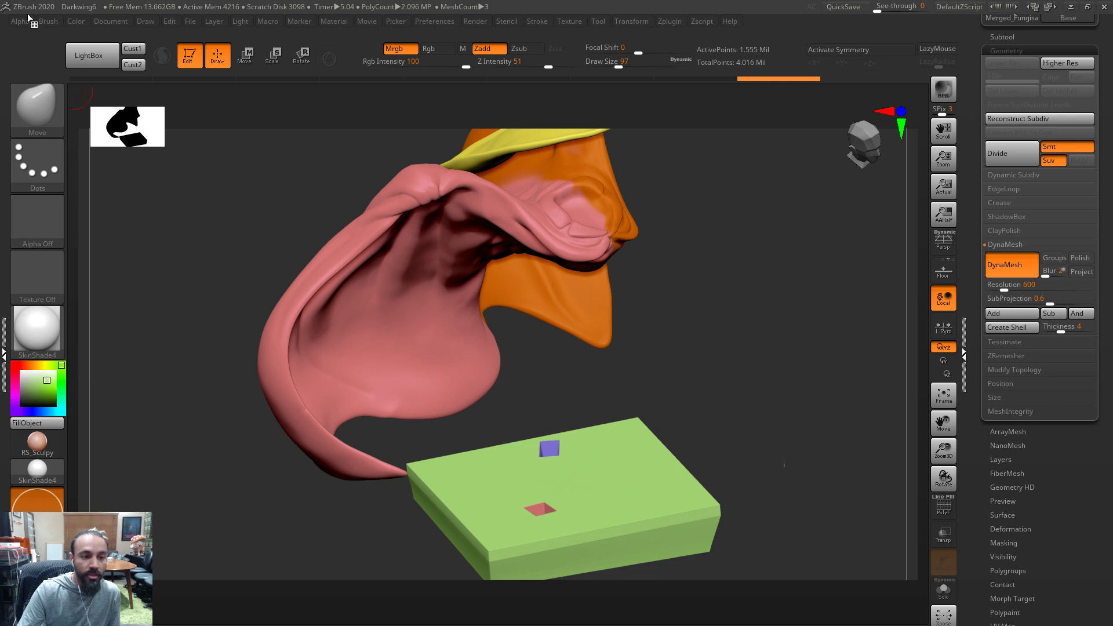
{"action": "left_click", "coordinate": [71, 23]}
{"action": "left_click", "coordinate": [104, 268]}
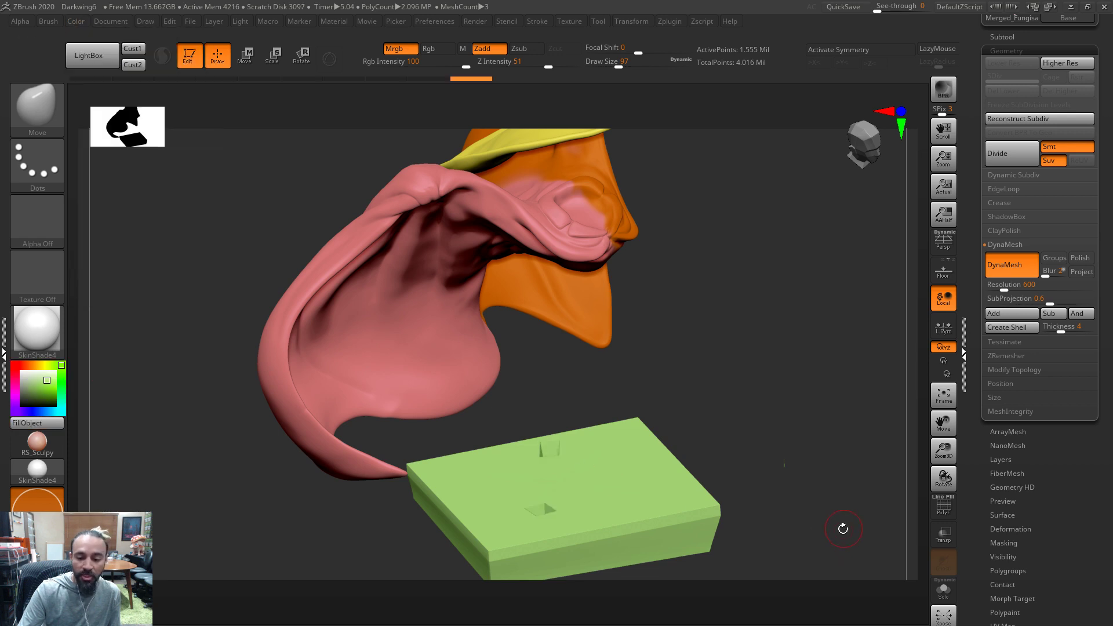
Display the polyframe on the Base and enlarge the brush's draw size to 207
{"action": "left_click_drag", "start_coordinate": [840, 529], "coordinate": [906, 529]}
{"action": "key", "text": "shift+f"}
{"action": "mouse_move", "coordinate": [740, 405]}
{"action": "left_mouse_down"}
{"action": "mouse_move", "coordinate": [483, 410]}
{"action": "mouse_move", "coordinate": [527, 393]}
{"action": "left_mouse_up"}
{"action": "key", "text": "s"}
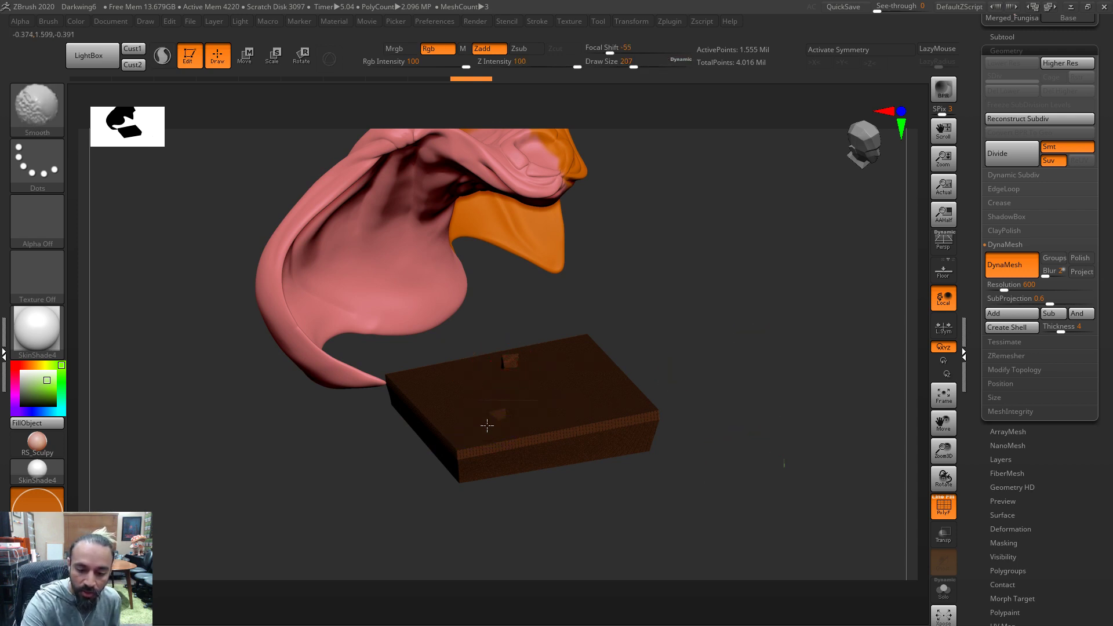
Pre-process the current Base mesh with Decimation Master
{"action": "left_click", "coordinate": [667, 26]}
{"action": "left_click", "coordinate": [712, 141]}
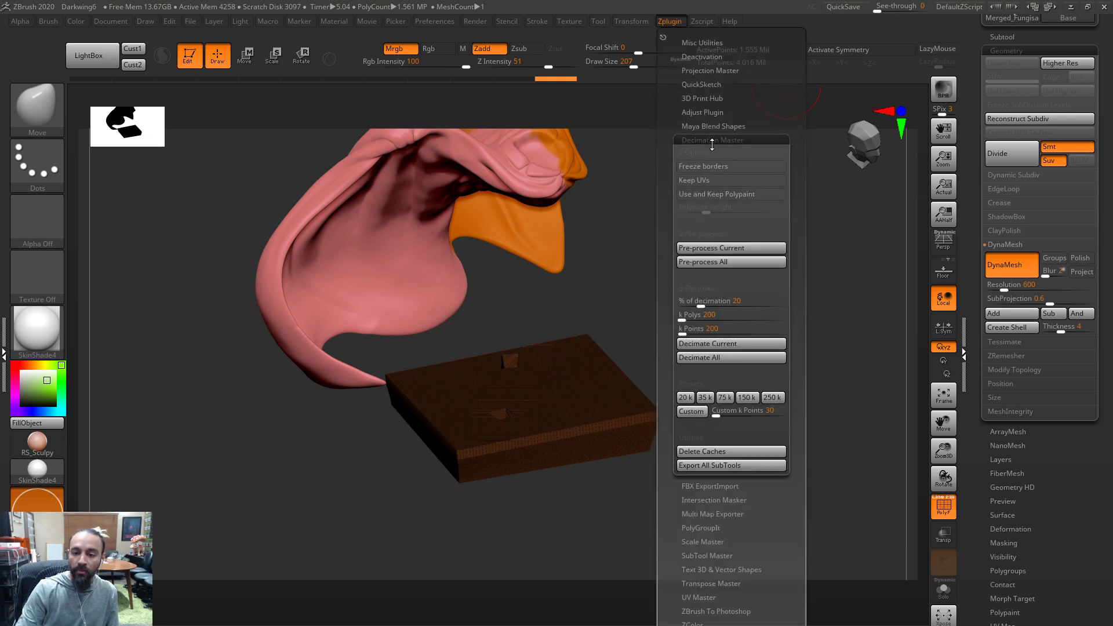
{"action": "left_click", "coordinate": [709, 249]}
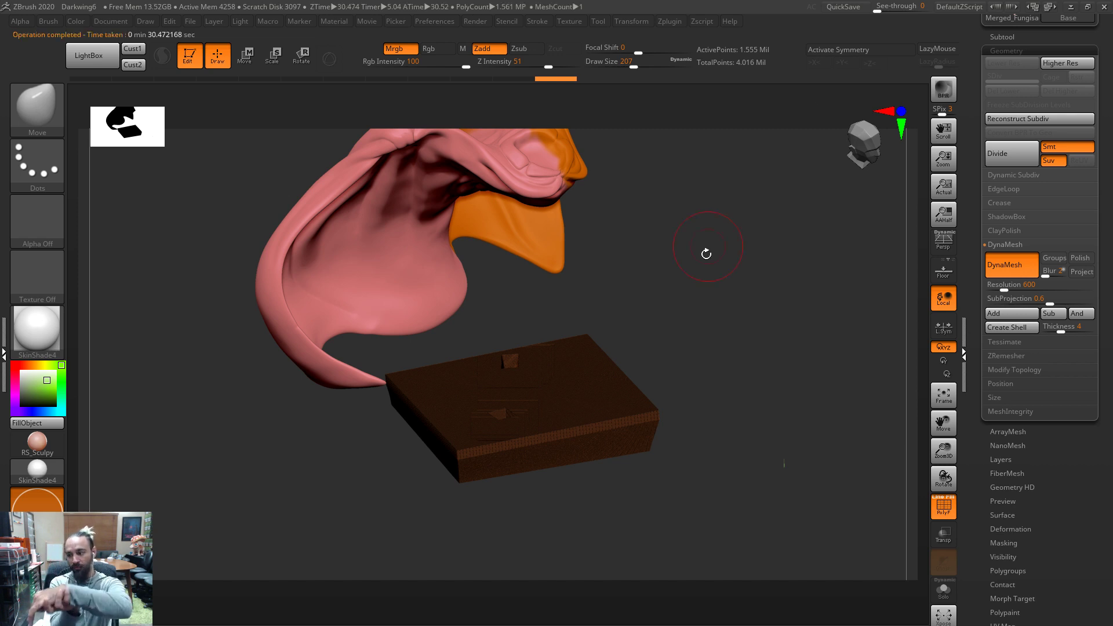
{"action": "left_click_drag", "start_coordinate": [718, 397], "coordinate": [687, 76]}
{"action": "left_click", "coordinate": [699, 21]}
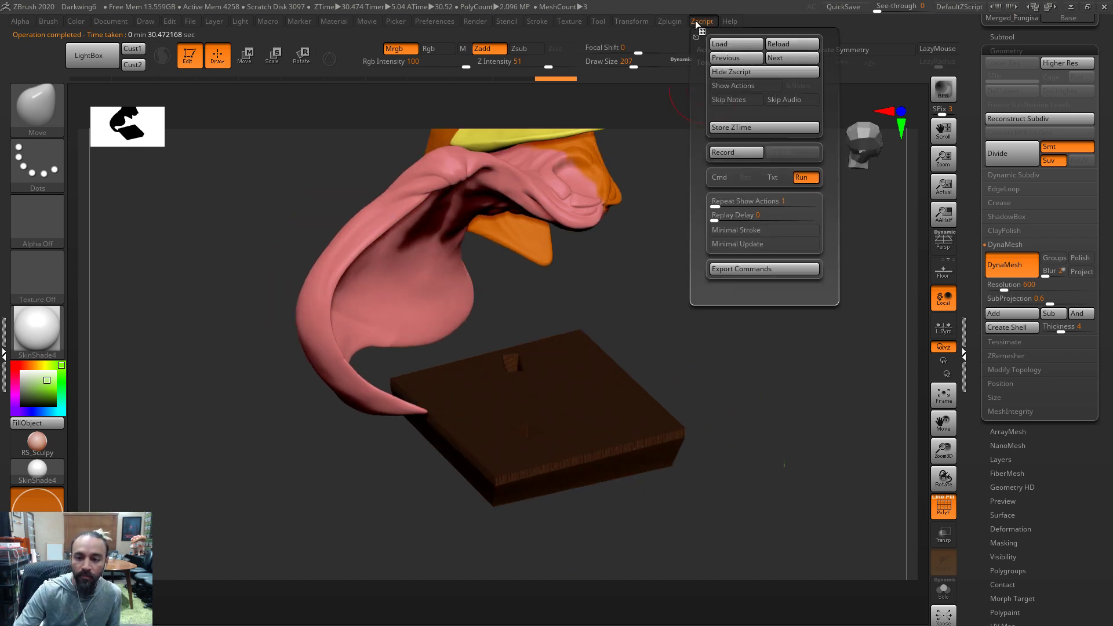
Decimate the base with Decimation Master at 20% of decimation, and again at 10%
{"action": "left_click", "coordinate": [669, 22]}
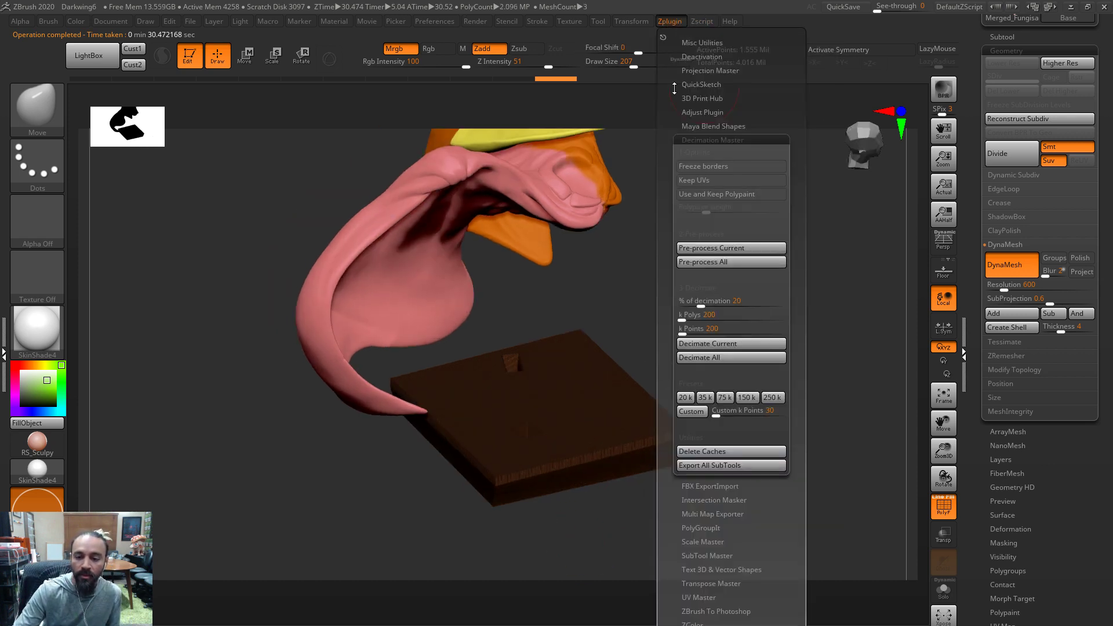
{"action": "left_click", "coordinate": [716, 346]}
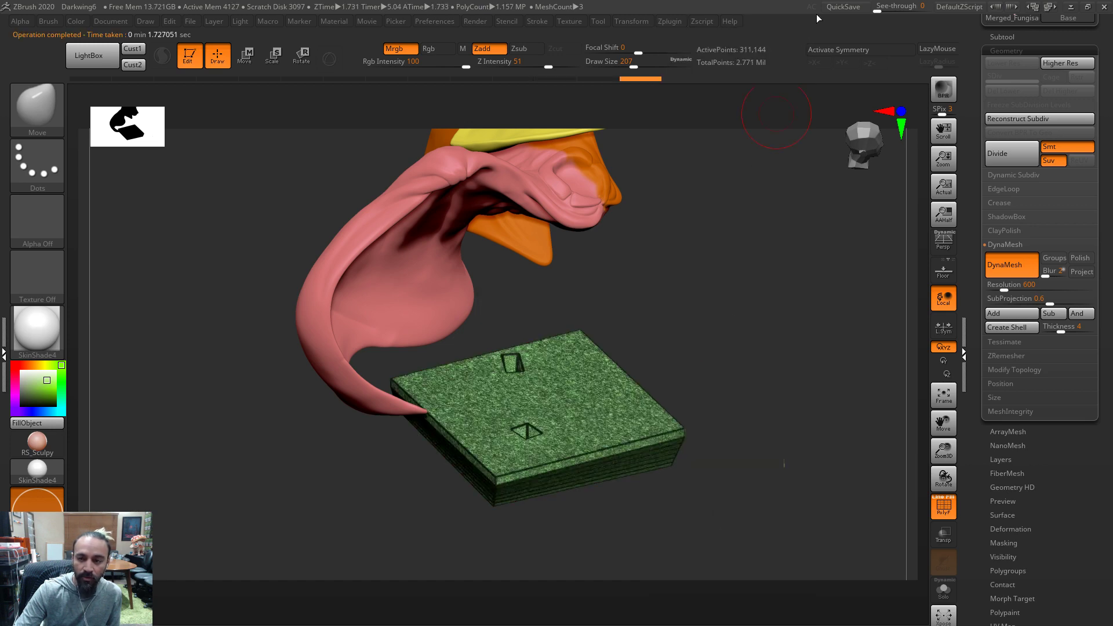
{"action": "left_click", "coordinate": [670, 22]}
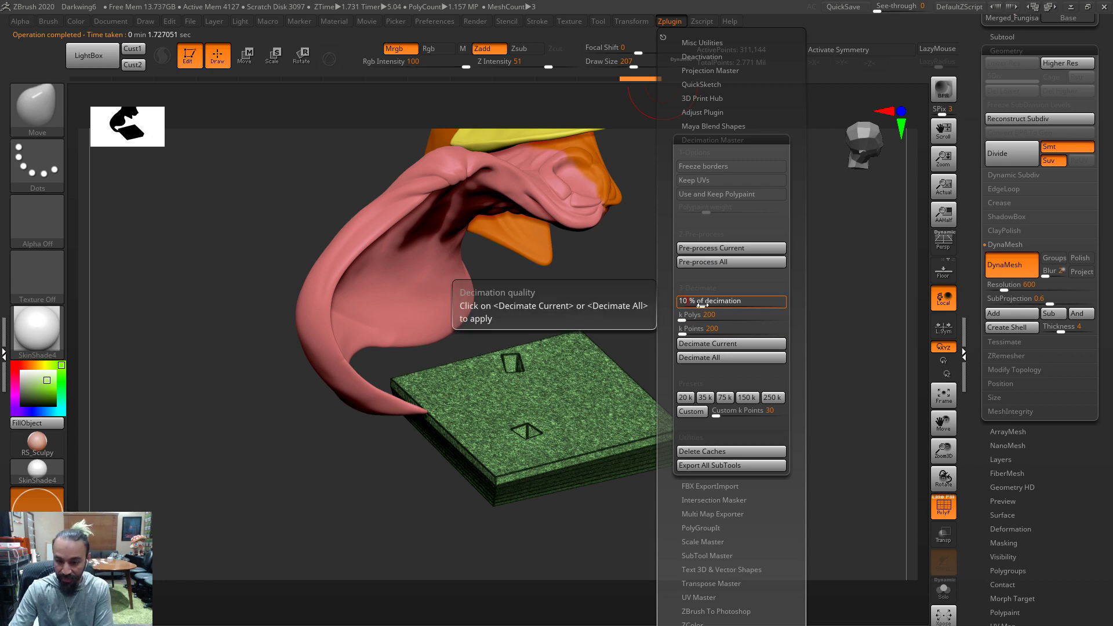
{"action": "left_click", "coordinate": [709, 343]}
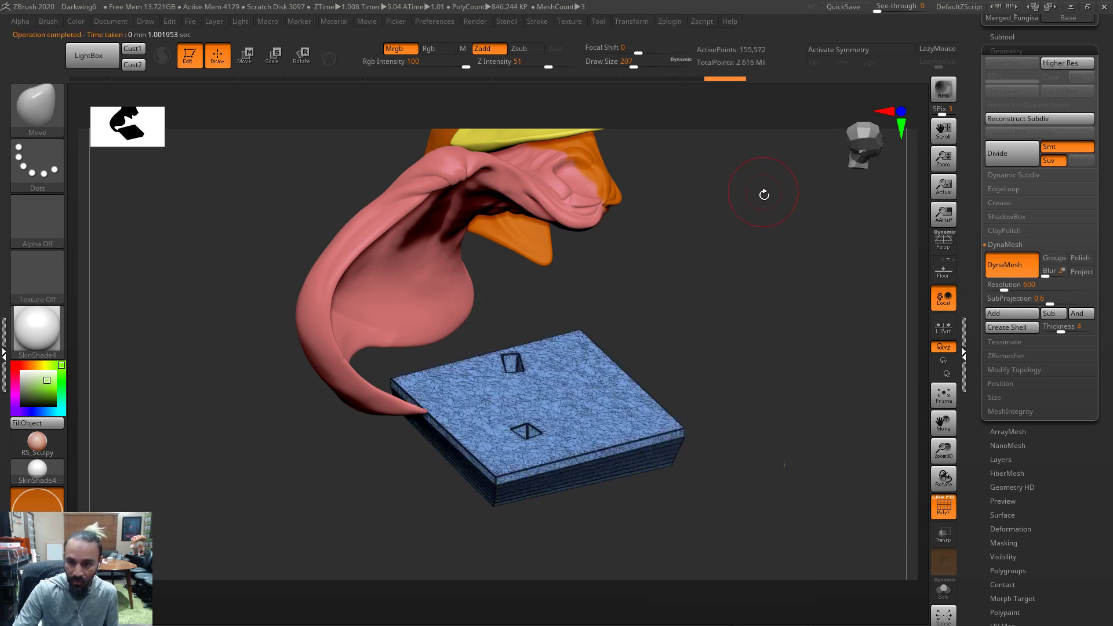
Fill the base with the current light green colour and check its mesh with the wireframe display
{"action": "key", "text": "shift+f"}
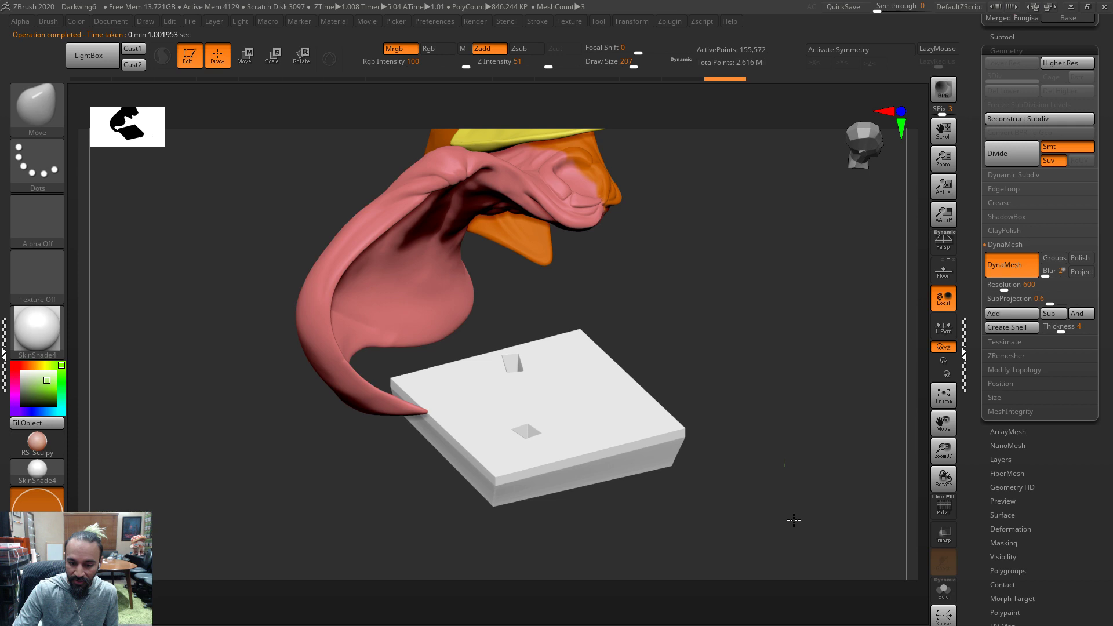
{"action": "left_click_drag", "start_coordinate": [794, 534], "coordinate": [661, 510]}
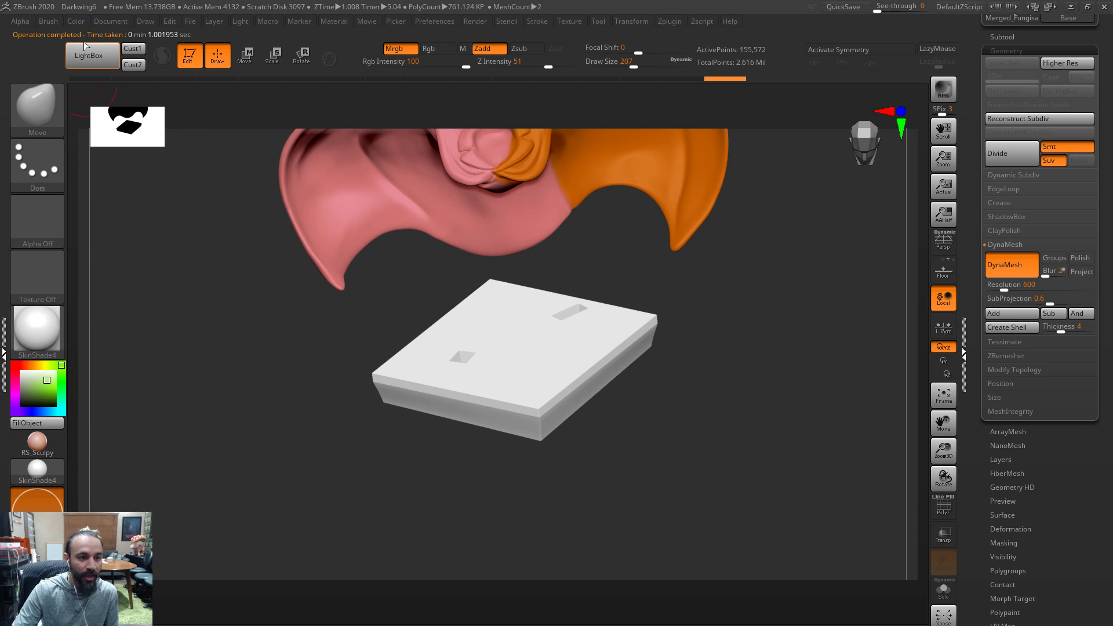
{"action": "left_click", "coordinate": [76, 21]}
{"action": "left_click", "coordinate": [129, 279]}
{"action": "left_click_drag", "start_coordinate": [658, 472], "coordinate": [524, 318]}
{"action": "left_click_drag", "start_coordinate": [762, 460], "coordinate": [835, 493]}
{"action": "left_click", "coordinate": [944, 506]}
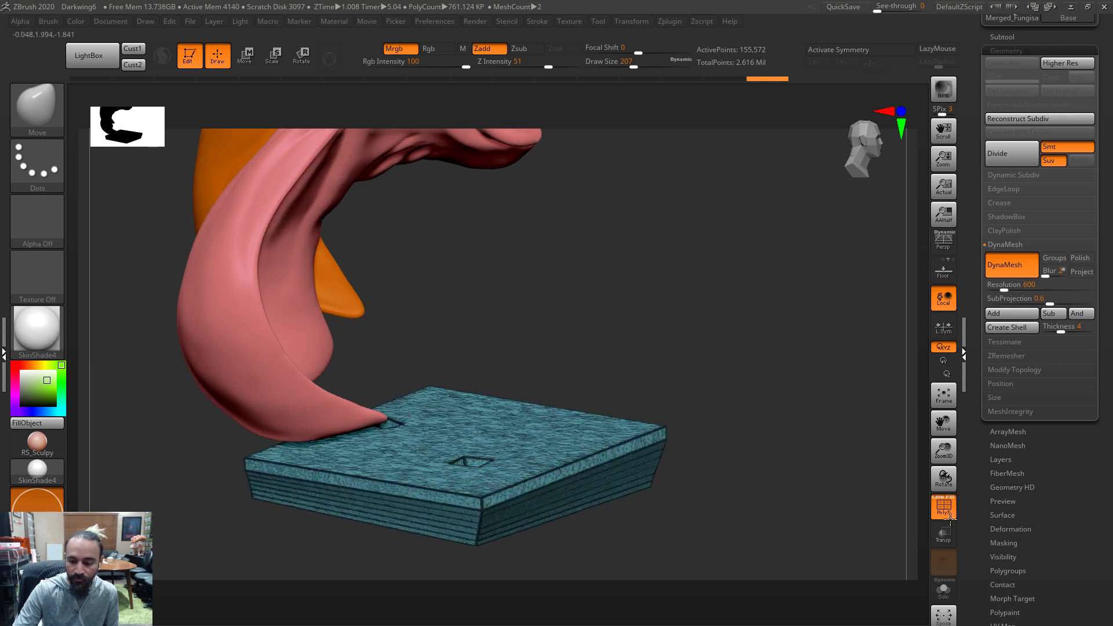
{"action": "left_click", "coordinate": [943, 506]}
Select the Body1 subtool and isolate it to examine the pegs under both feet
{"action": "left_click", "coordinate": [1001, 36]}
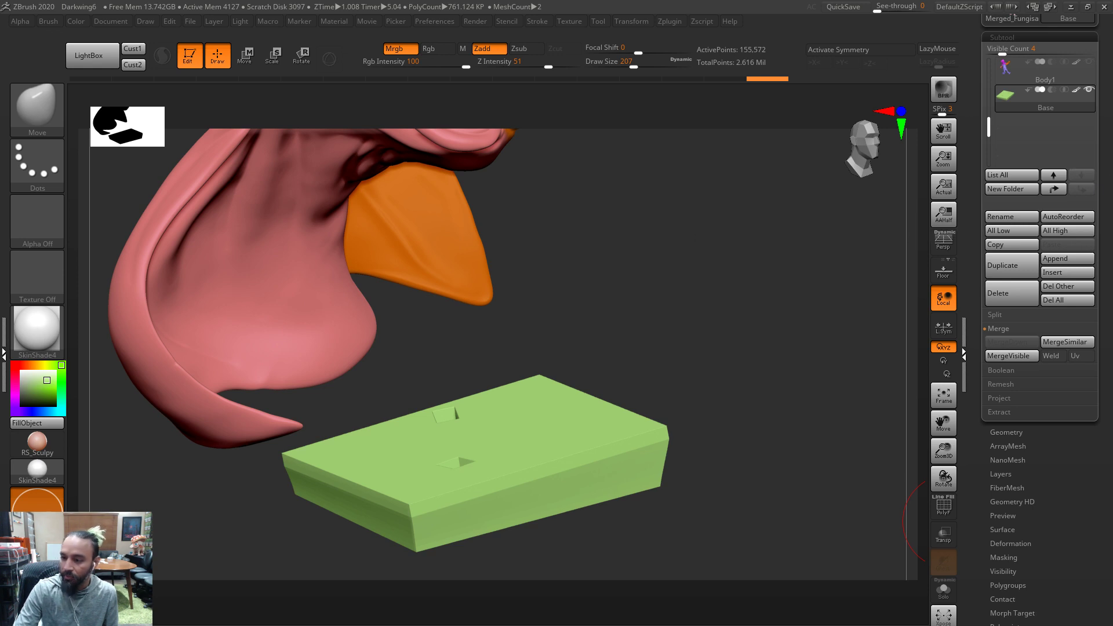
{"action": "scroll", "coordinate": [1076, 167], "scroll_direction": "up", "scroll_amount": 3}
{"action": "left_click", "coordinate": [1003, 143]}
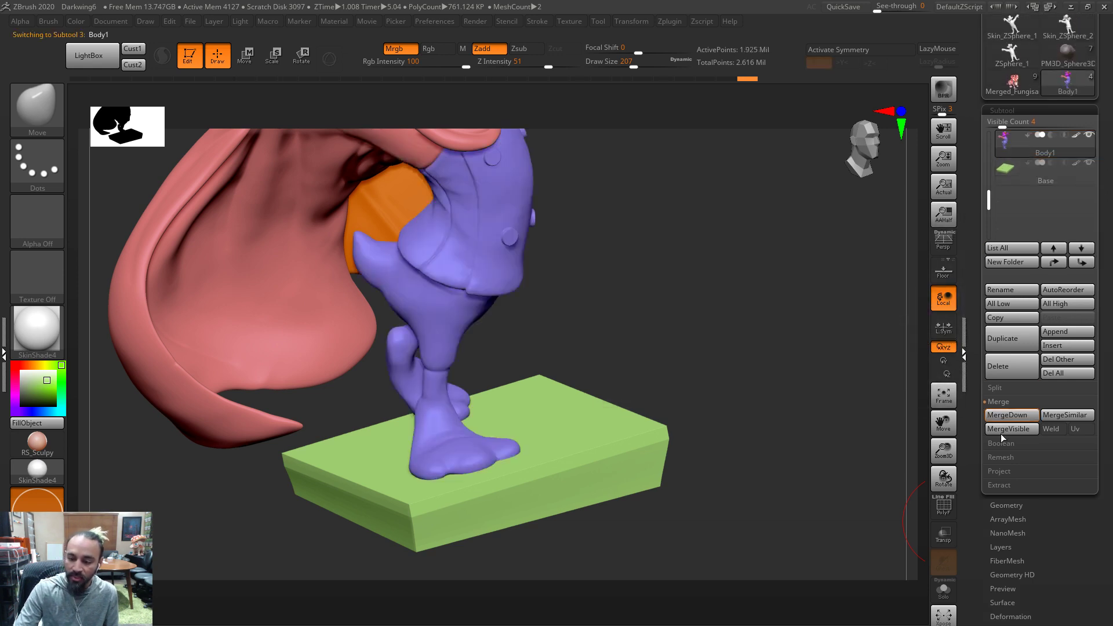
{"action": "left_click", "coordinate": [949, 590]}
{"action": "left_click_drag", "start_coordinate": [743, 519], "coordinate": [723, 430]}
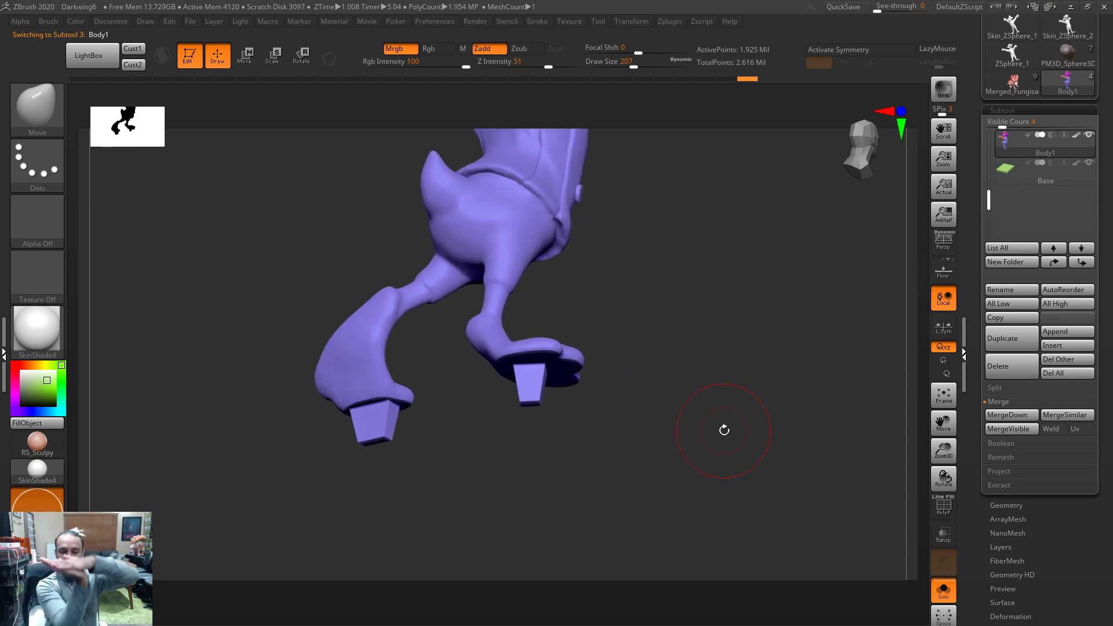
{"action": "left_click_drag", "start_coordinate": [681, 369], "coordinate": [726, 467]}
{"action": "left_click", "coordinate": [943, 588]}
Examine the whole figure from several sides, with ghost transparency to see how the foot pegs sit in the base
{"action": "left_click_drag", "start_coordinate": [719, 412], "coordinate": [506, 461]}
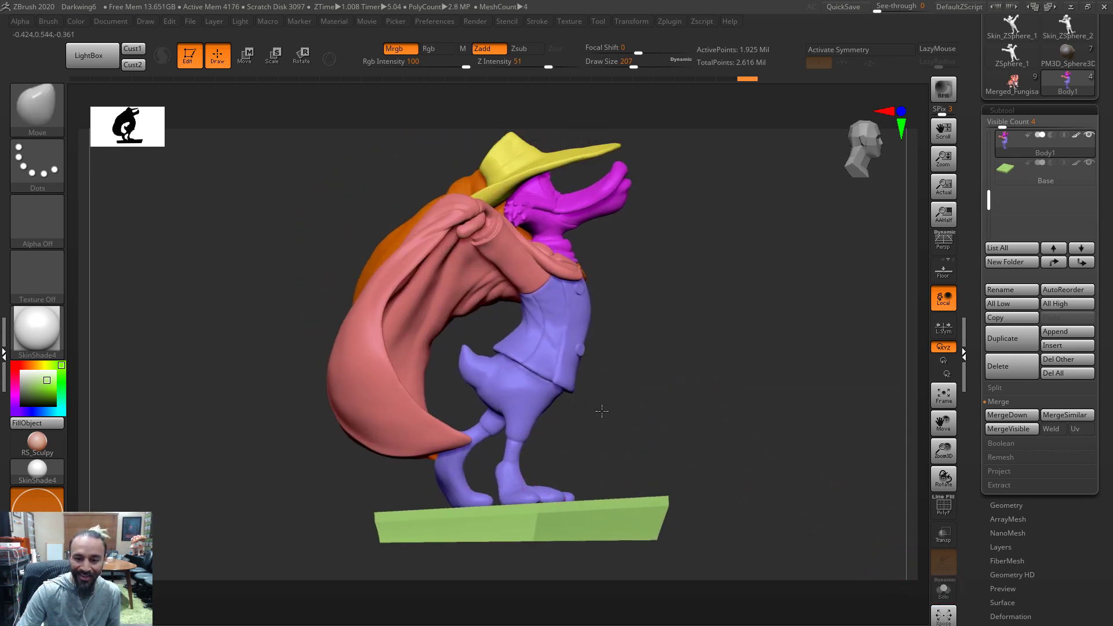
{"action": "left_click_drag", "start_coordinate": [601, 410], "coordinate": [592, 391]}
{"action": "left_click_drag", "start_coordinate": [654, 263], "coordinate": [661, 262]}
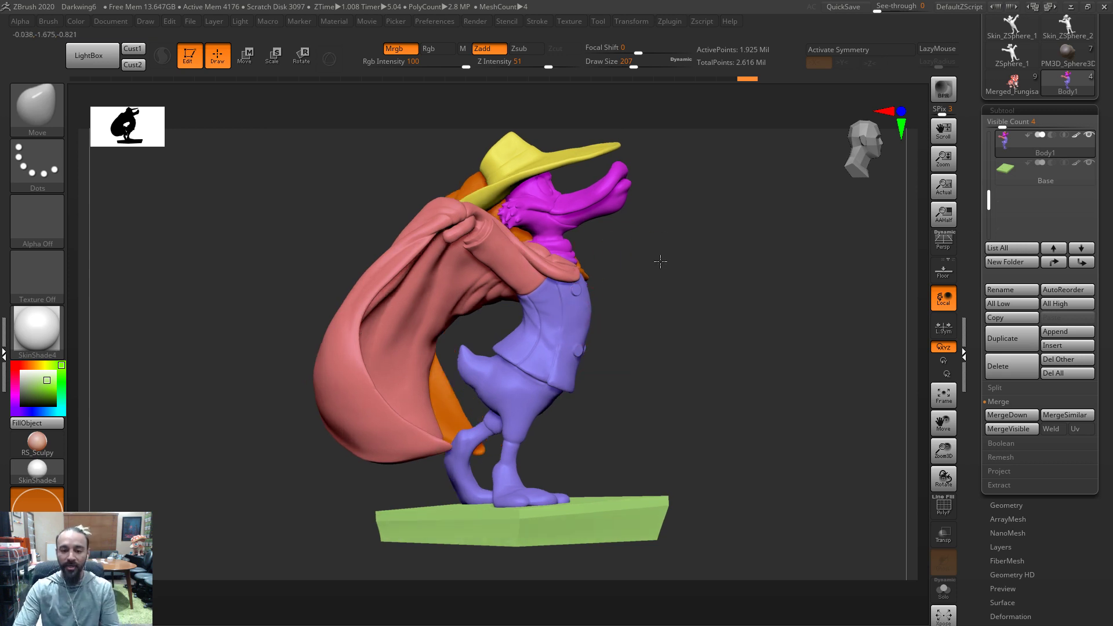
{"action": "left_click_drag", "start_coordinate": [803, 397], "coordinate": [801, 397]}
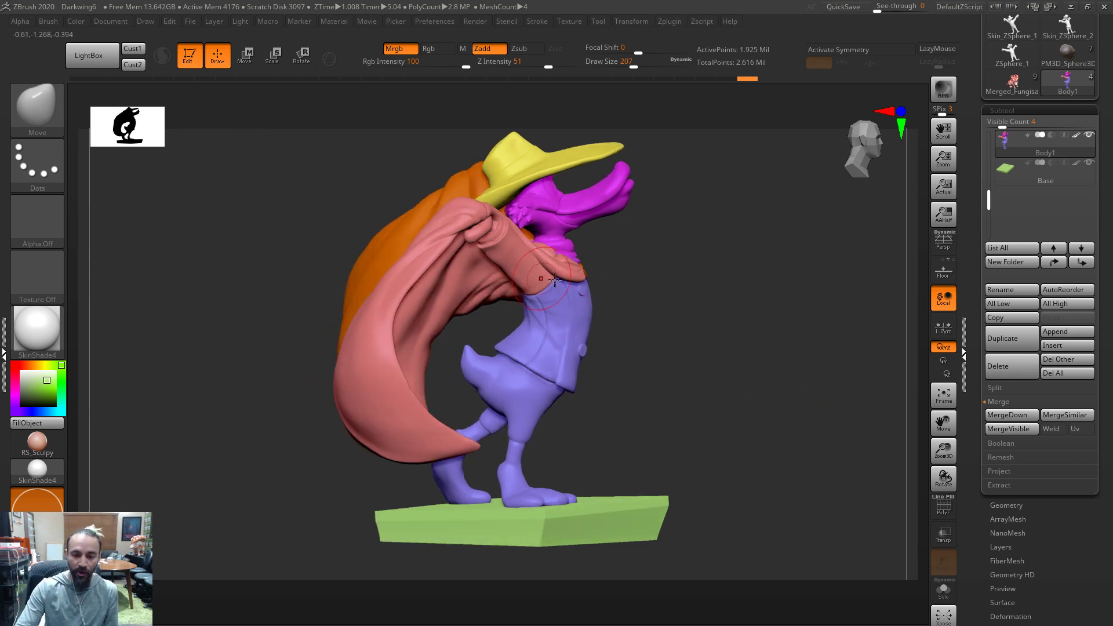
{"action": "left_click_drag", "start_coordinate": [646, 347], "coordinate": [691, 251]}
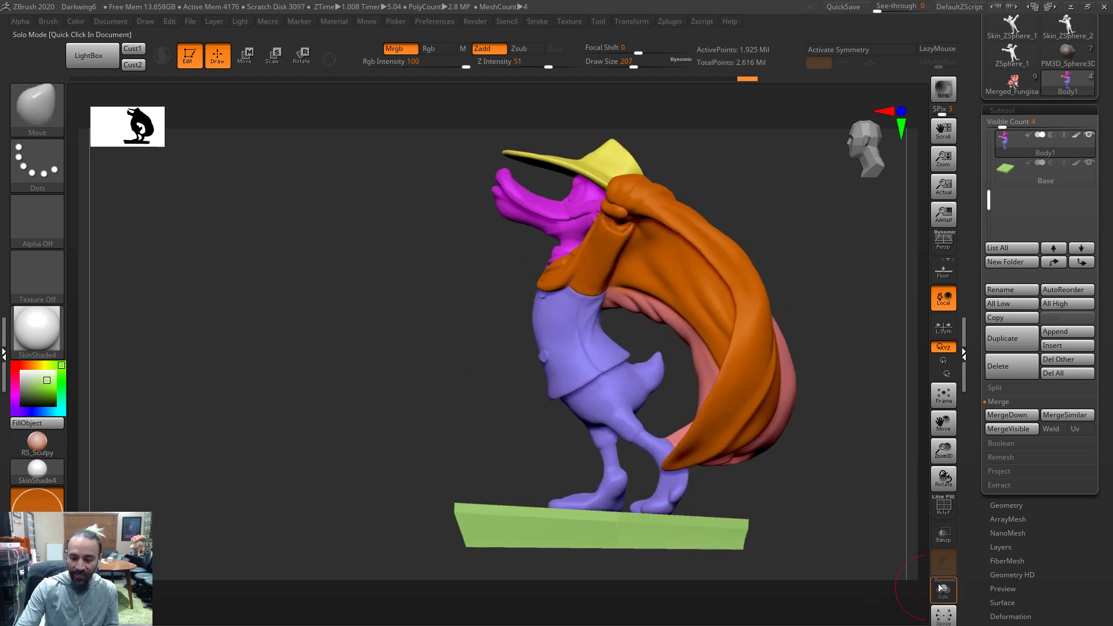
{"action": "left_click", "coordinate": [943, 535]}
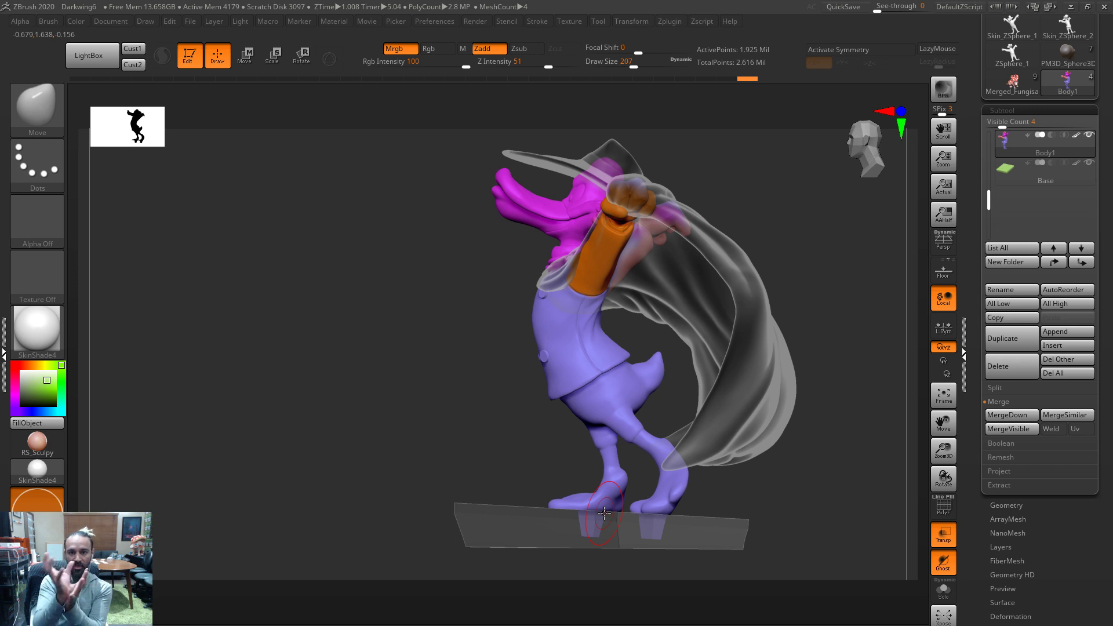
{"action": "left_click_drag", "start_coordinate": [741, 496], "coordinate": [716, 502]}
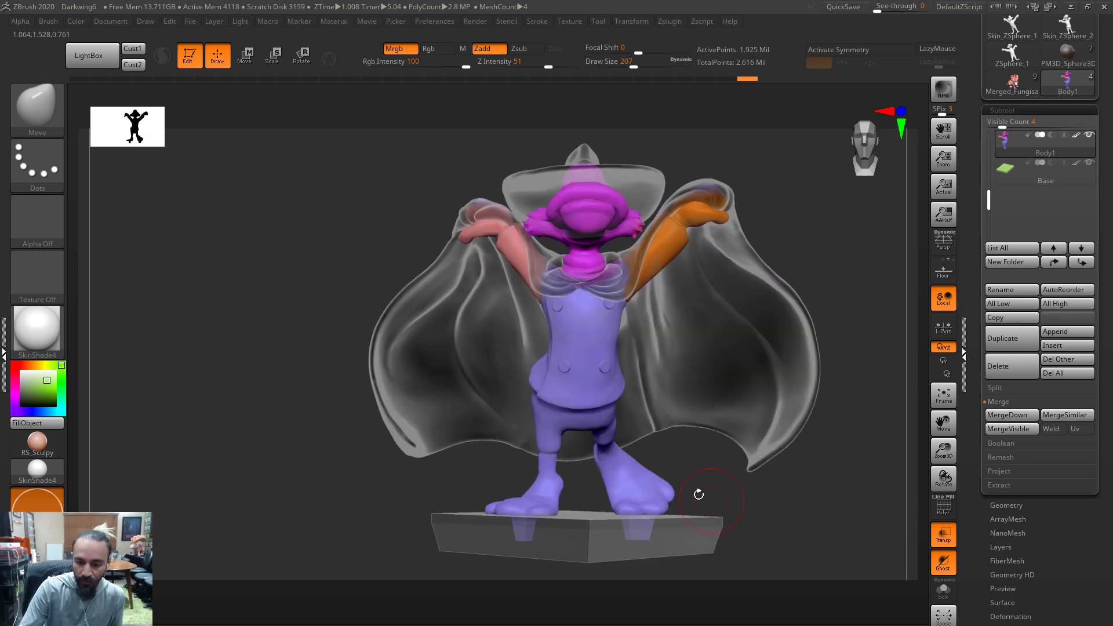
{"action": "left_click", "coordinate": [943, 534]}
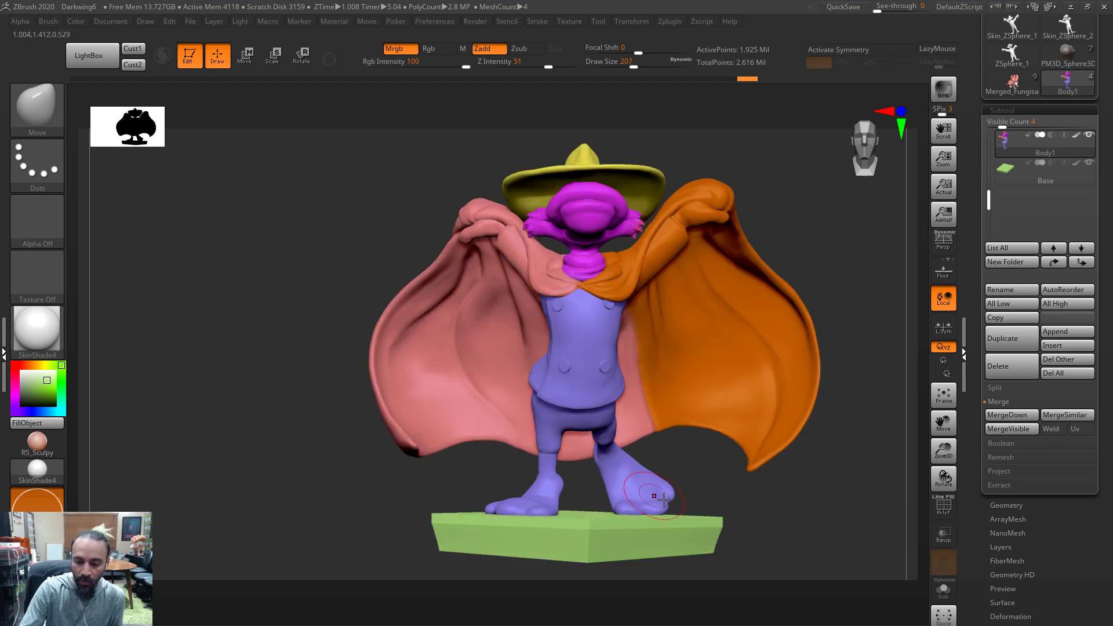
{"action": "left_click_drag", "start_coordinate": [797, 520], "coordinate": [720, 408]}
{"action": "left_click_drag", "start_coordinate": [780, 436], "coordinate": [627, 388]}
{"action": "left_click_drag", "start_coordinate": [694, 399], "coordinate": [641, 403]}
Select the Hat subtool, isolate it and bring its underside into view
{"action": "left_click_drag", "start_coordinate": [327, 298], "coordinate": [617, 315]}
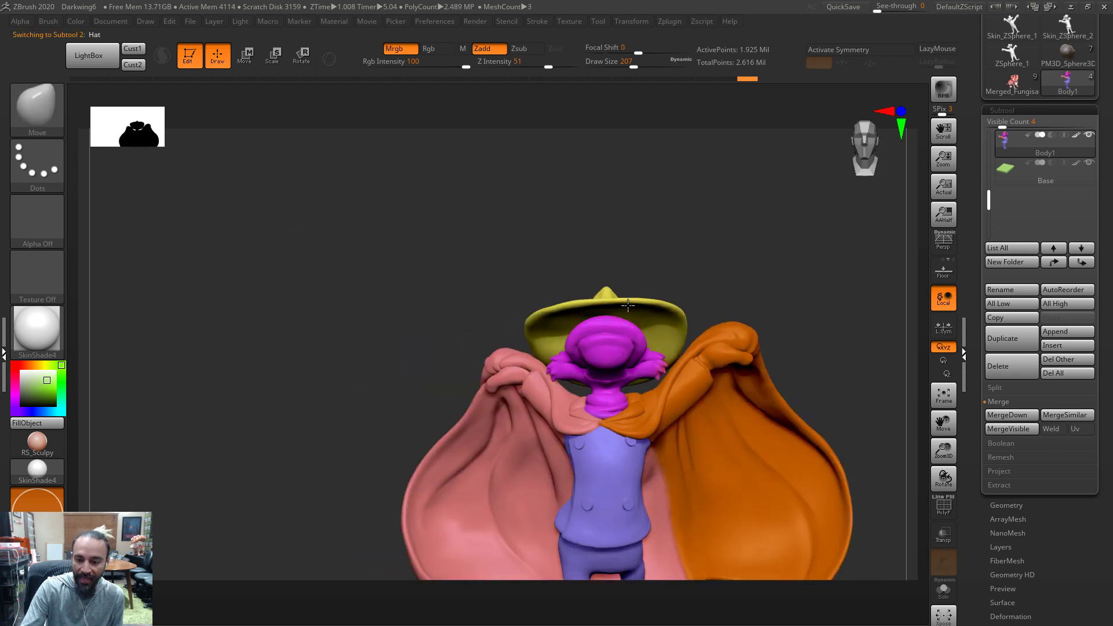
{"action": "left_click_drag", "start_coordinate": [819, 289], "coordinate": [813, 273]}
{"action": "left_click", "coordinate": [943, 589]}
{"action": "key", "text": "f"}
{"action": "left_click_drag", "start_coordinate": [828, 447], "coordinate": [791, 415]}
{"action": "key", "text": "h"}
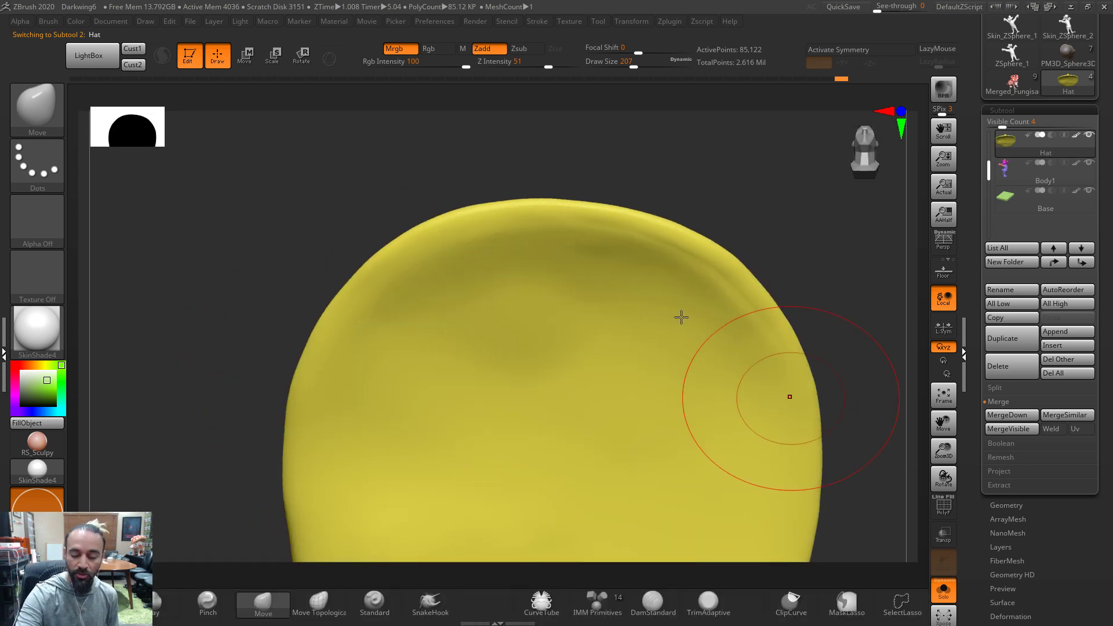
{"action": "left_click_drag", "start_coordinate": [844, 341], "coordinate": [838, 236], "text": "alt"}
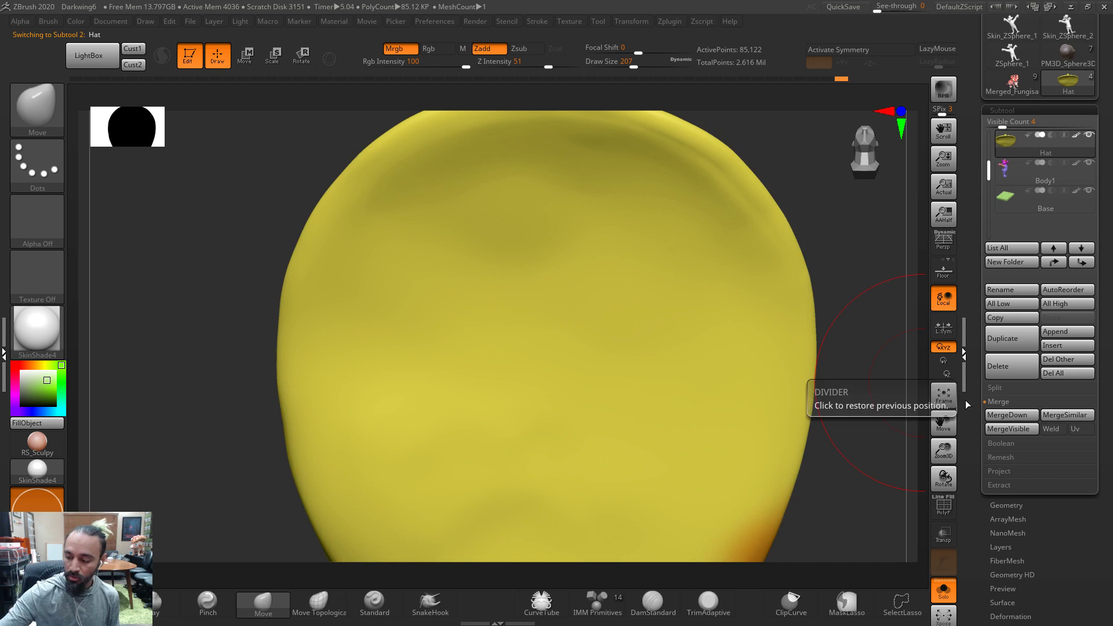
{"action": "left_click_drag", "start_coordinate": [845, 322], "coordinate": [666, 368]}
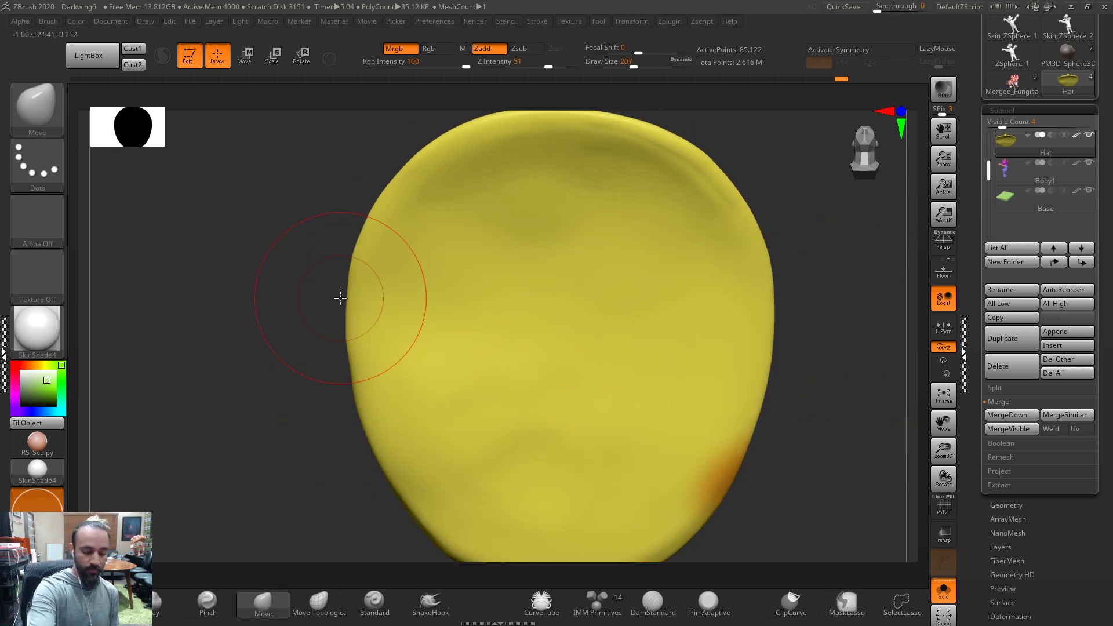
{"action": "key", "text": "h"}
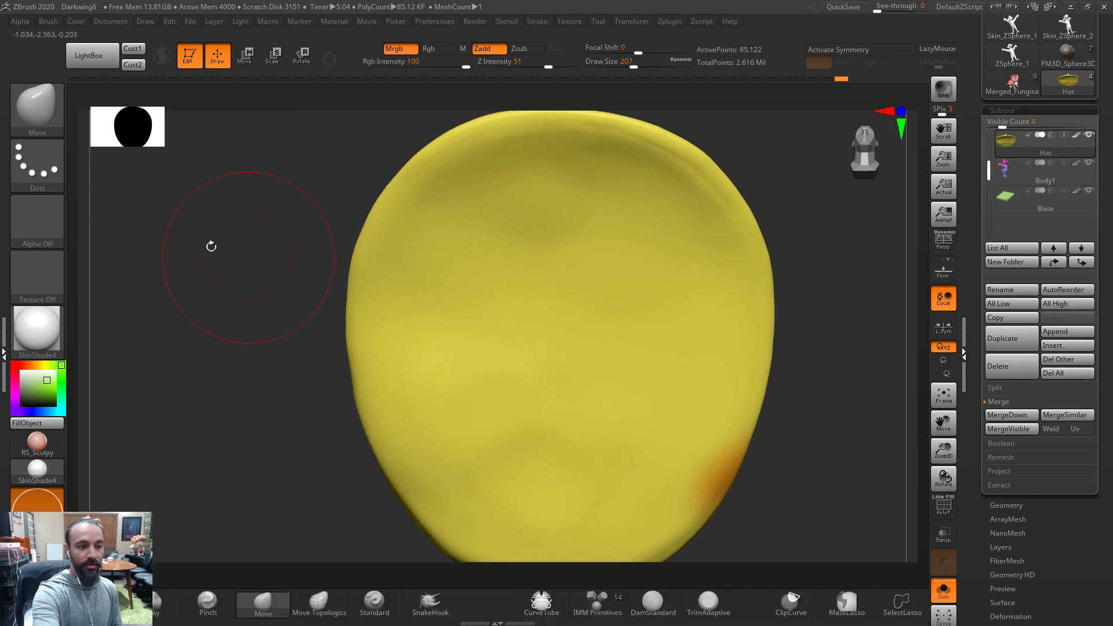
{"action": "left_click", "coordinate": [53, 120]}
{"action": "key", "text": "h"}
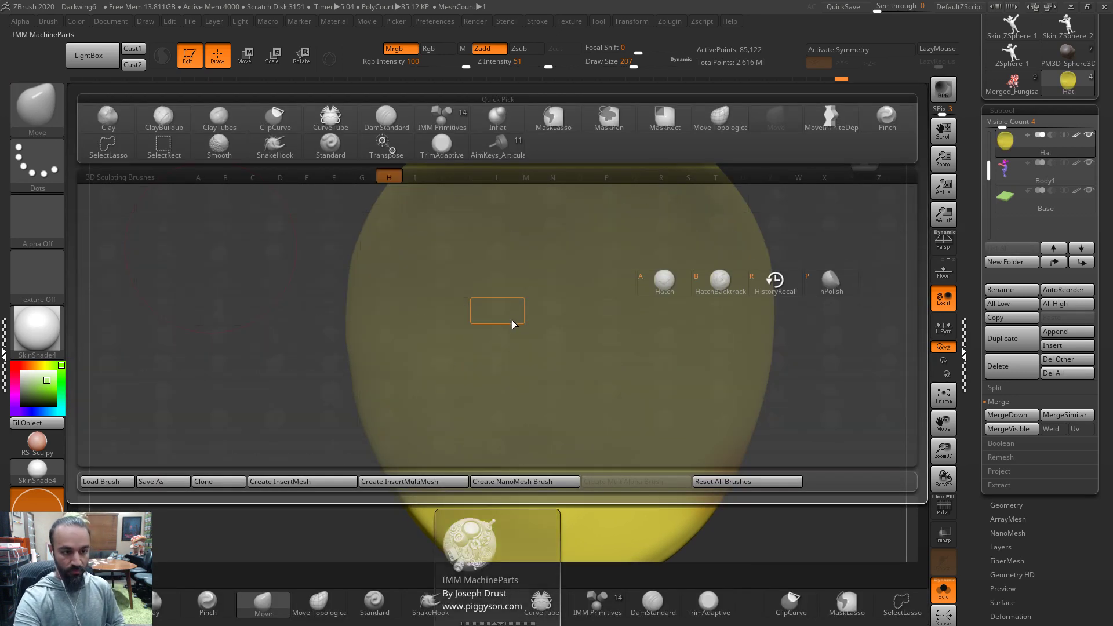
{"action": "key", "text": "p"}
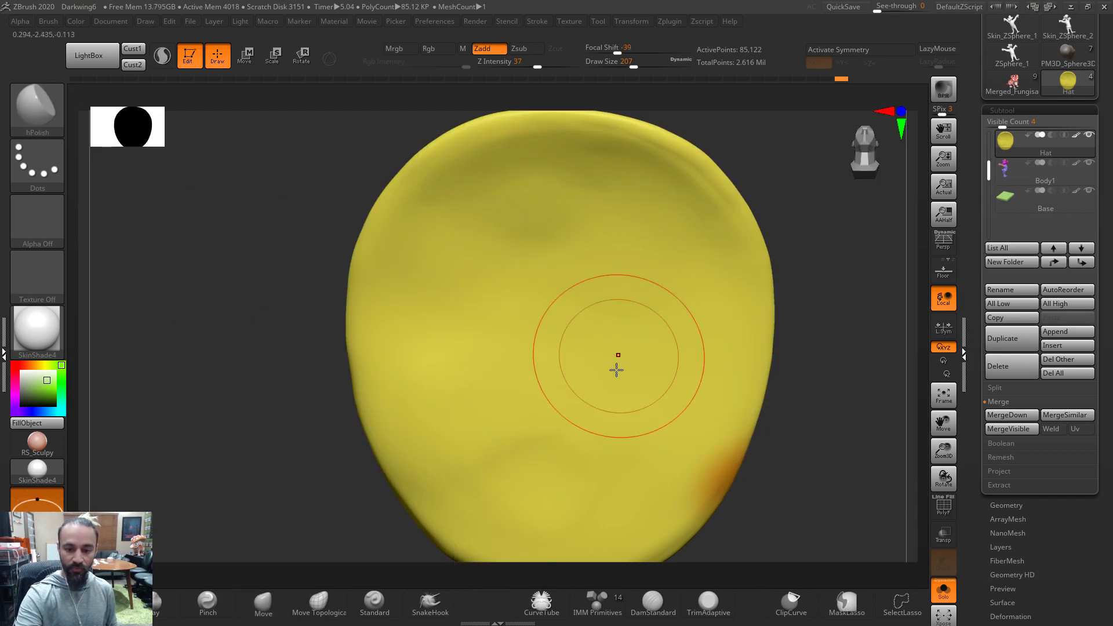
{"action": "mouse_move", "coordinate": [783, 313]}
{"action": "left_mouse_down"}
{"action": "mouse_move", "coordinate": [882, 311]}
{"action": "mouse_move", "coordinate": [832, 288]}
{"action": "mouse_move", "coordinate": [537, 417]}
{"action": "left_mouse_up"}
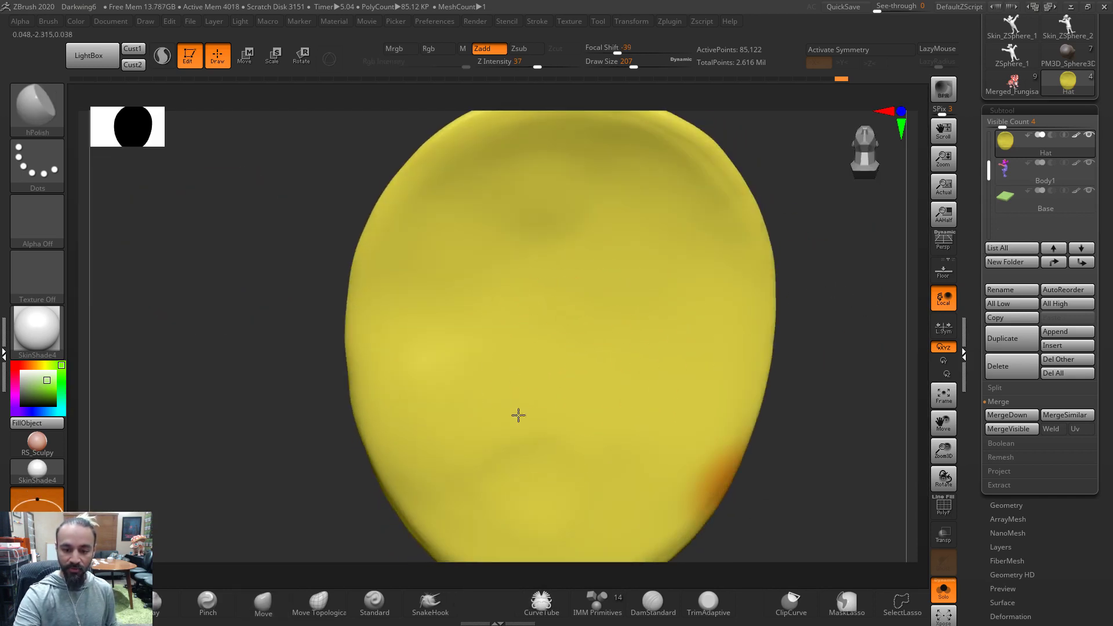
Insert a Tapered Square peg on the underside of the hat using the AimKeys articulation brush
{"action": "left_click", "coordinate": [37, 108]}
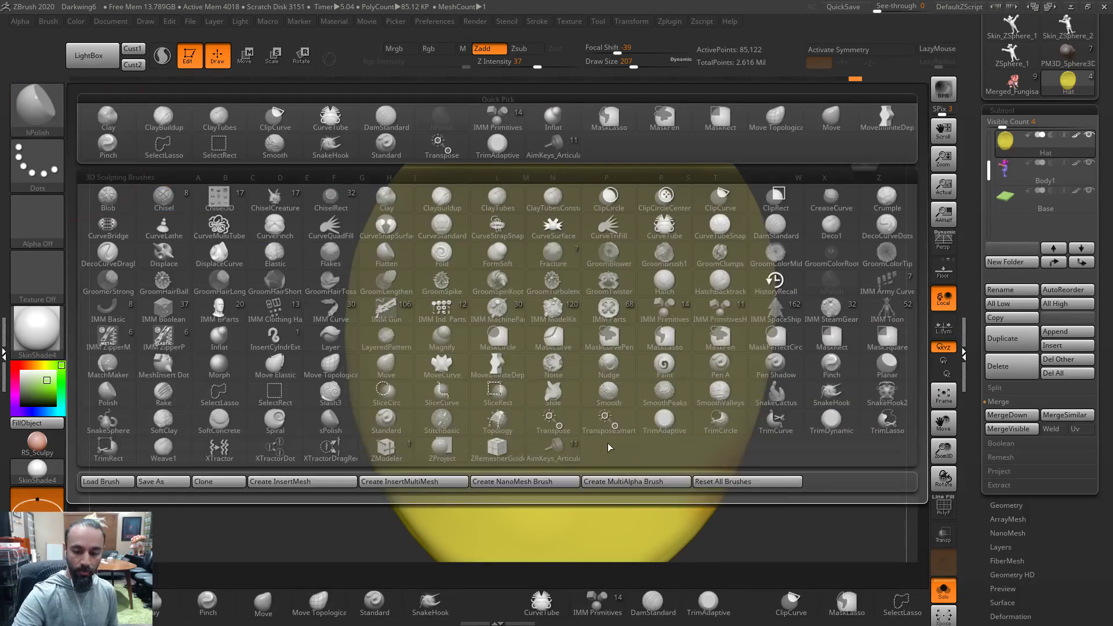
{"action": "left_click", "coordinate": [554, 446]}
{"action": "left_click_drag", "start_coordinate": [579, 359], "coordinate": [626, 360]}
{"action": "left_click_drag", "start_coordinate": [852, 380], "coordinate": [907, 472]}
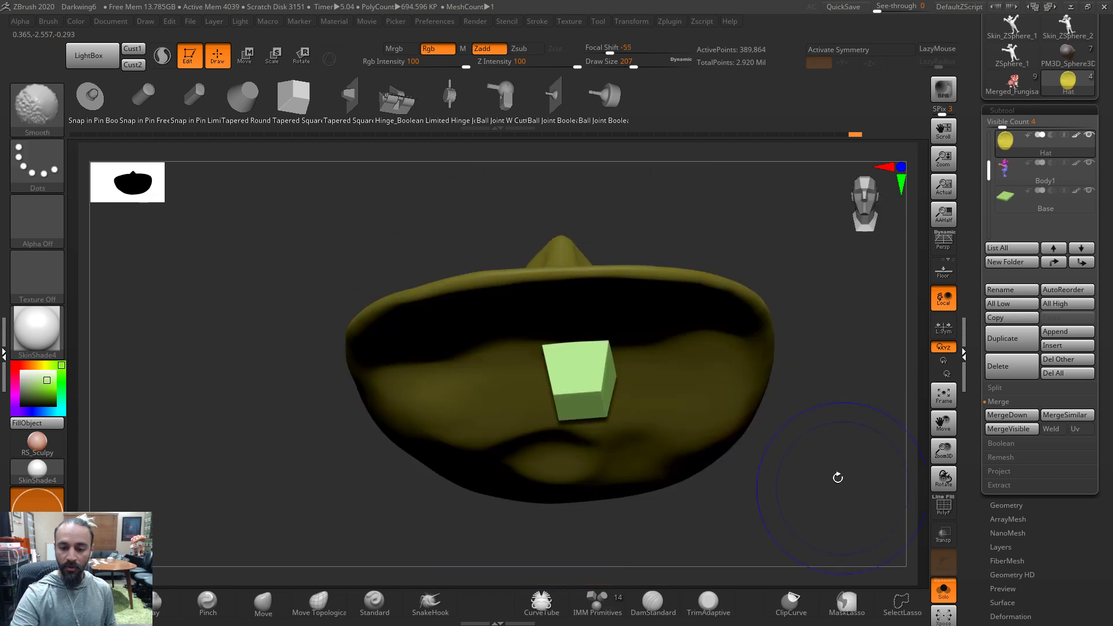
Move the peg sideways toward the centre of the hat's underside with the transpose line
{"action": "left_click", "coordinate": [253, 62]}
{"action": "left_click", "coordinate": [624, 356]}
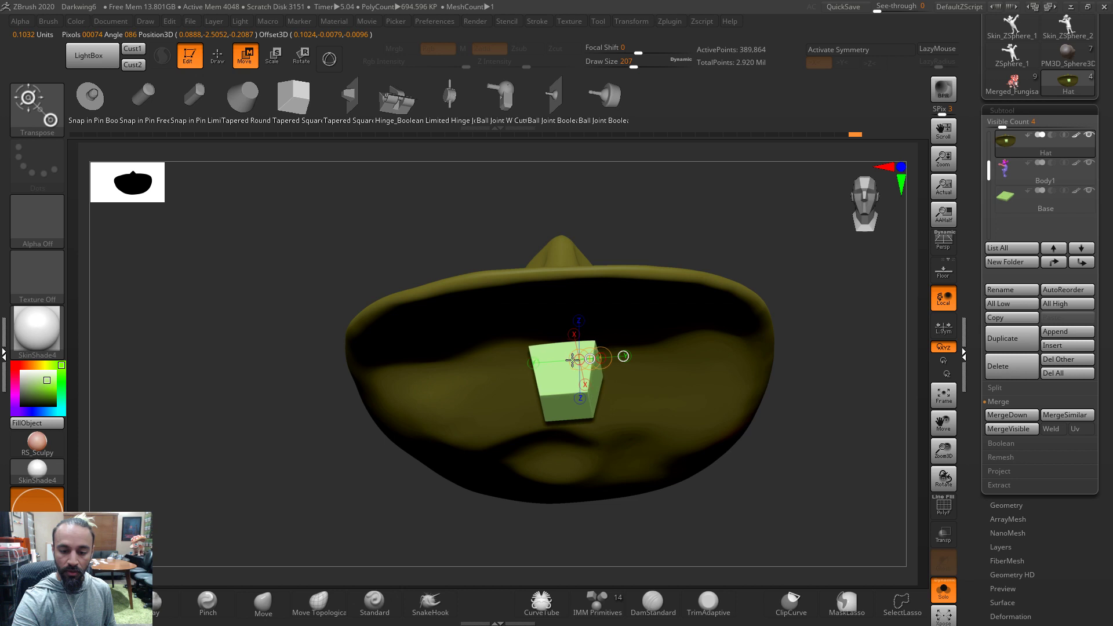
{"action": "left_click_drag", "start_coordinate": [844, 330], "coordinate": [906, 420]}
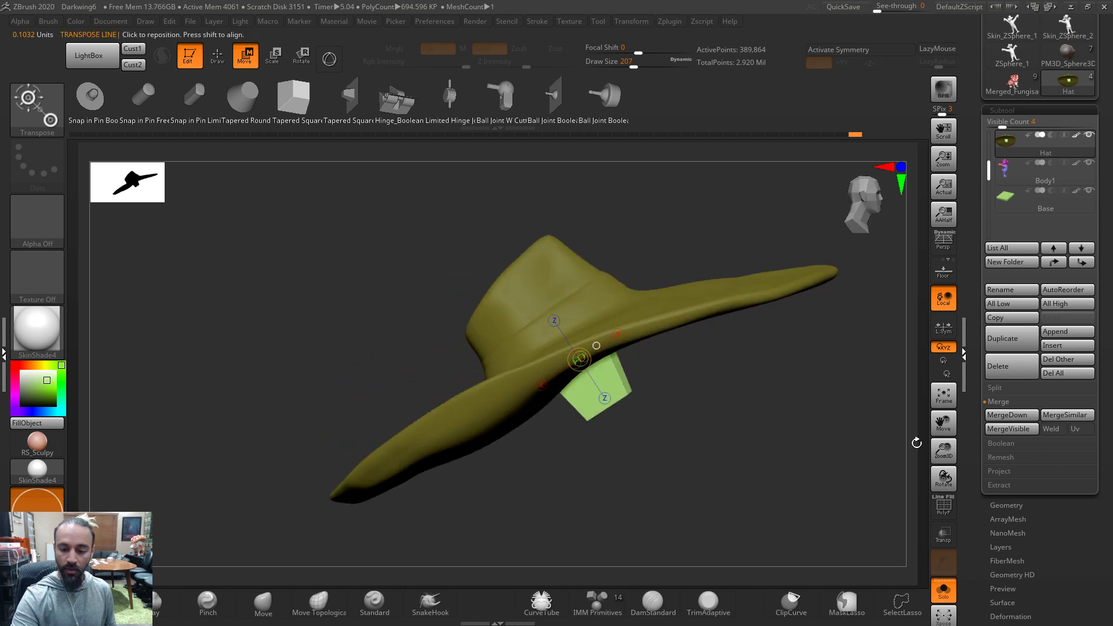
Show the other parts as transparent ghosts and scale the hat peg down to fit within the head
{"action": "left_click", "coordinate": [944, 592]}
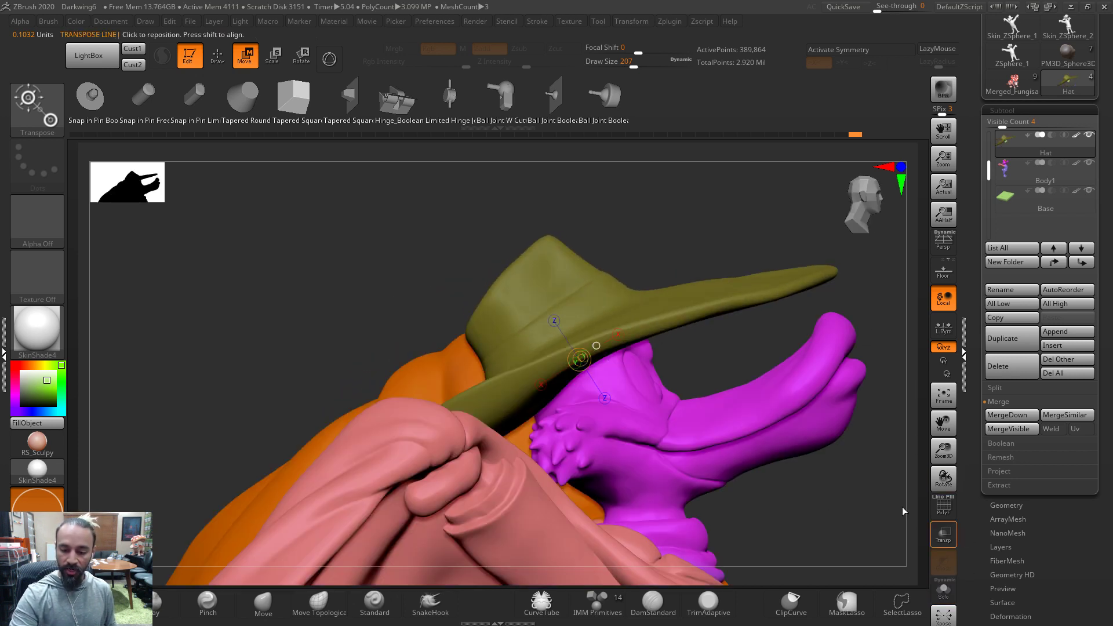
{"action": "left_click", "coordinate": [944, 534]}
{"action": "left_click_drag", "start_coordinate": [839, 520], "coordinate": [567, 299]}
{"action": "key", "text": "e"}
{"action": "left_click", "coordinate": [602, 321]}
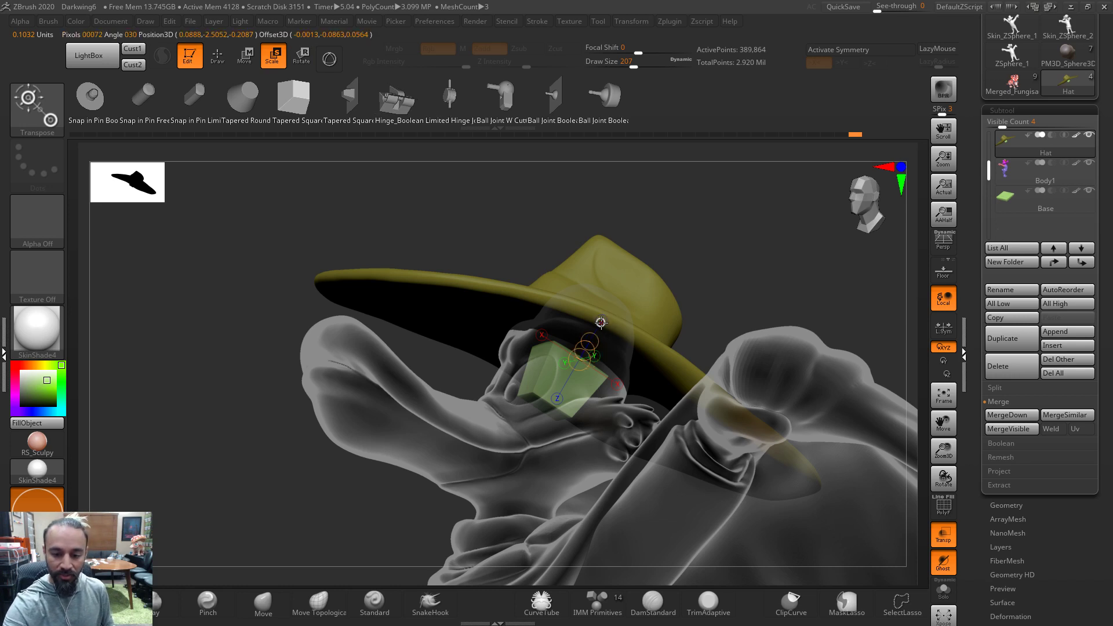
{"action": "mouse_move", "coordinate": [601, 323]}
{"action": "left_mouse_down"}
{"action": "mouse_move", "coordinate": [582, 345]}
{"action": "mouse_move", "coordinate": [594, 322]}
{"action": "left_mouse_up"}
{"action": "left_click_drag", "start_coordinate": [740, 241], "coordinate": [773, 282]}
{"action": "left_click_drag", "start_coordinate": [667, 323], "coordinate": [681, 297]}
{"action": "left_click_drag", "start_coordinate": [578, 342], "coordinate": [575, 345]}
{"action": "left_click_drag", "start_coordinate": [690, 285], "coordinate": [725, 280]}
Adjust the peg's position between the hat and the head with the Move transpose line
{"action": "left_click", "coordinate": [245, 56]}
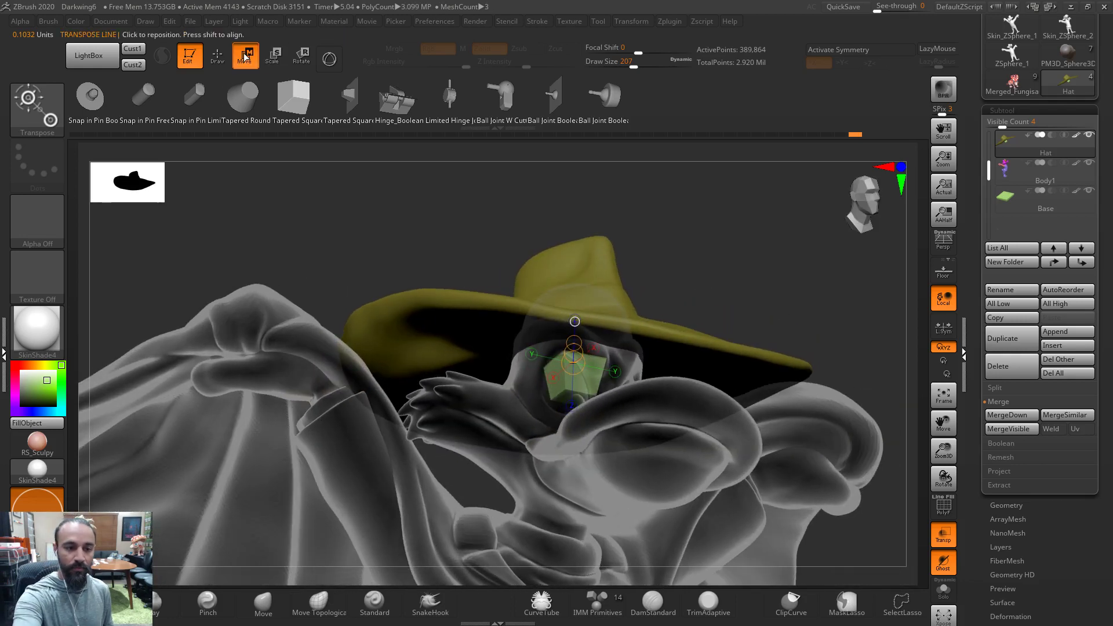
{"action": "left_click_drag", "start_coordinate": [578, 338], "coordinate": [574, 363]}
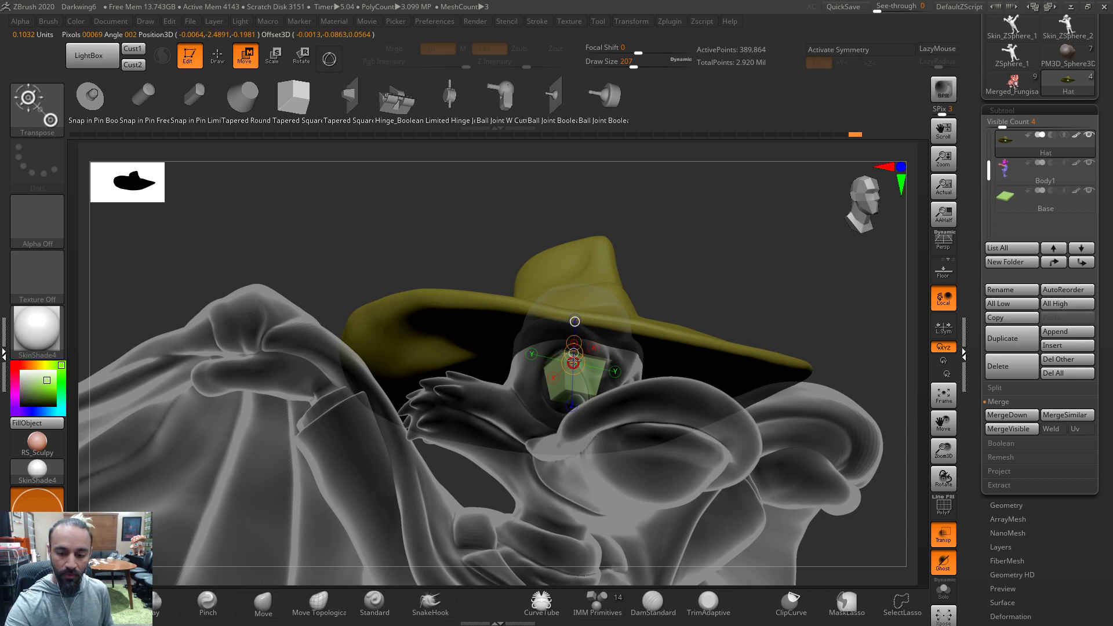
{"action": "mouse_move", "coordinate": [574, 352]}
{"action": "left_mouse_down"}
{"action": "mouse_move", "coordinate": [576, 336]}
{"action": "mouse_move", "coordinate": [574, 348]}
{"action": "left_mouse_up"}
{"action": "left_click_drag", "start_coordinate": [703, 264], "coordinate": [633, 301]}
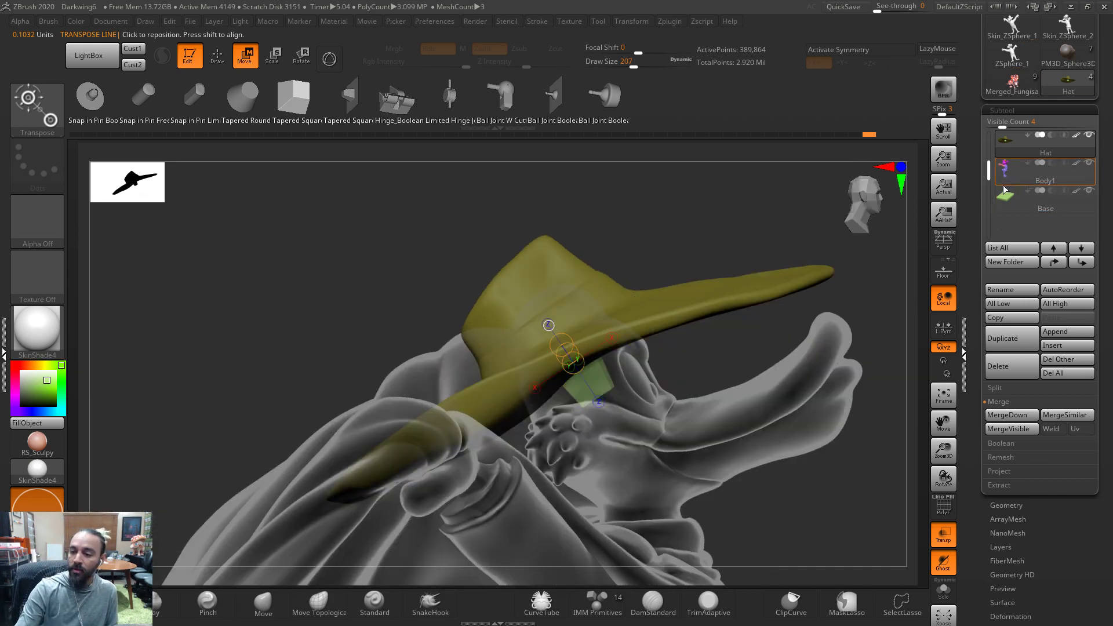
Split the unmasked peg off the hat as its own subtool and separate its two peg pieces by groups
{"action": "left_click", "coordinate": [1009, 389]}
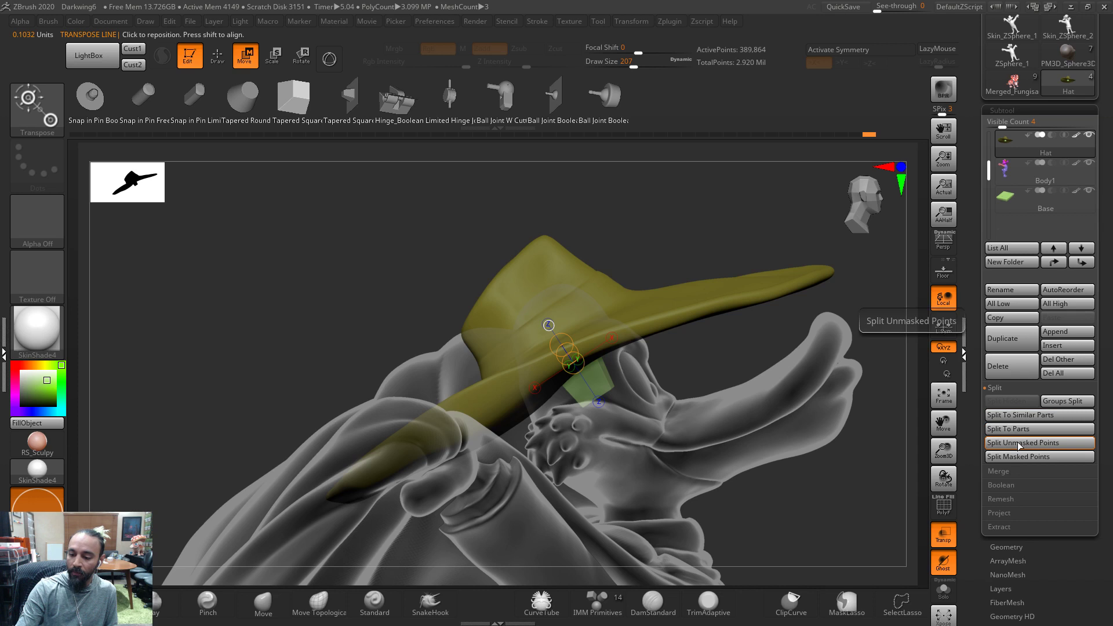
{"action": "left_click", "coordinate": [1039, 442]}
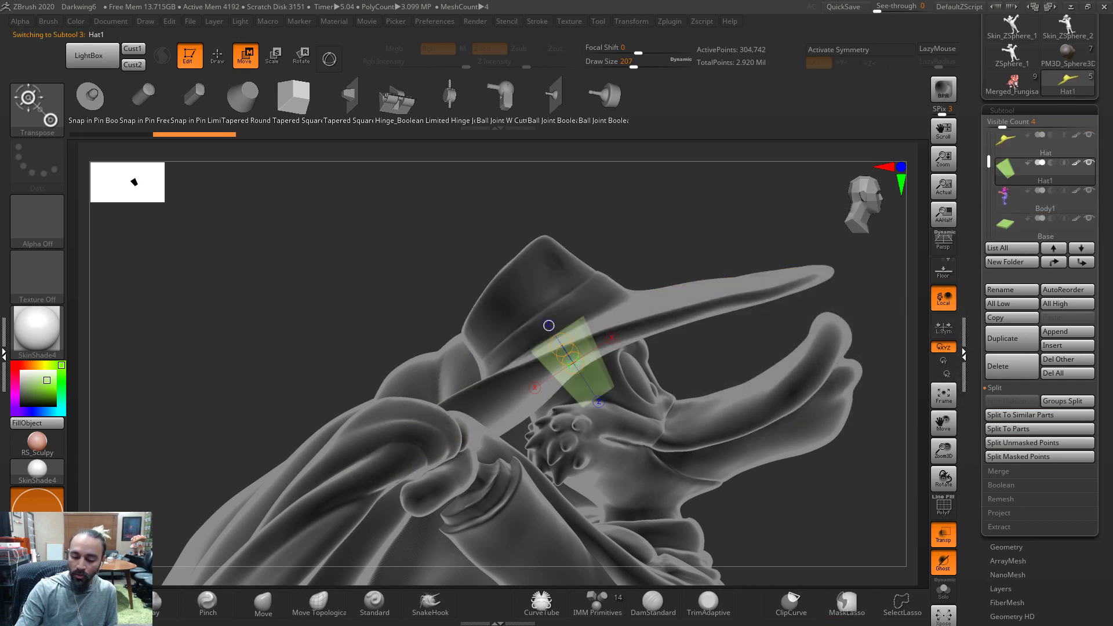
{"action": "left_click", "coordinate": [1068, 401]}
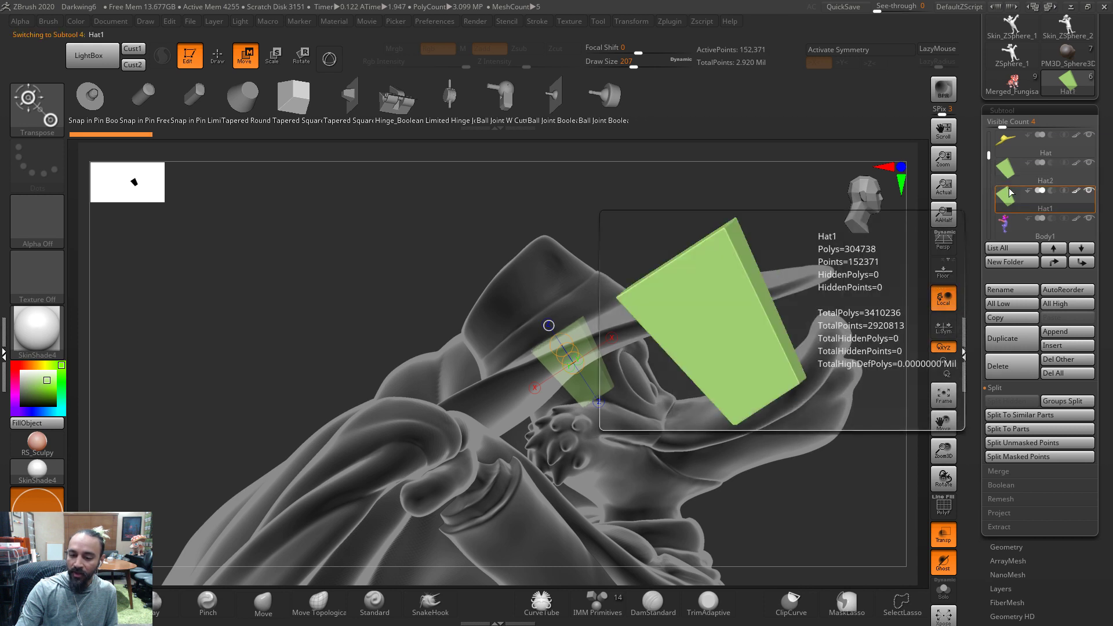
Merge the hat with the peg piece directly below it and DynaMesh the result at resolution 600
{"action": "left_click", "coordinate": [1009, 172]}
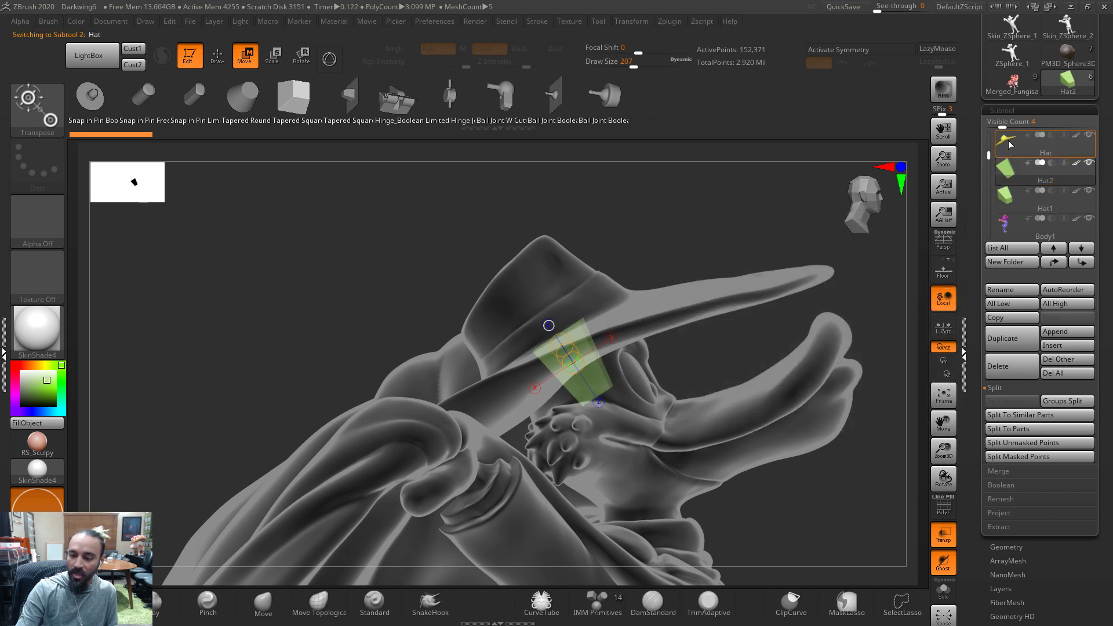
{"action": "left_click", "coordinate": [1009, 475]}
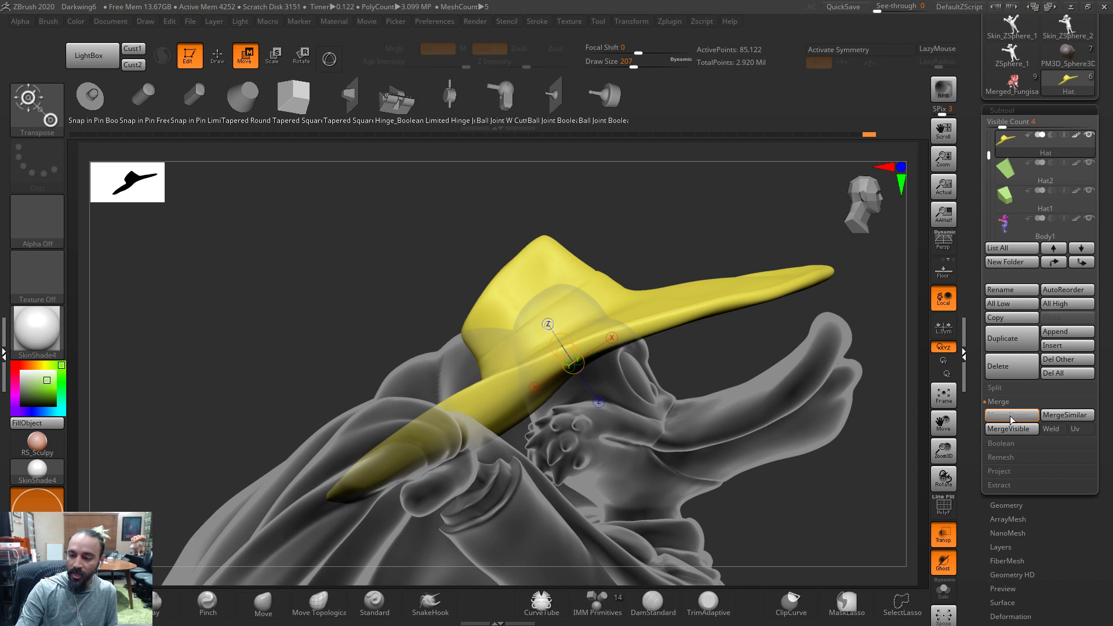
{"action": "left_click", "coordinate": [1010, 416]}
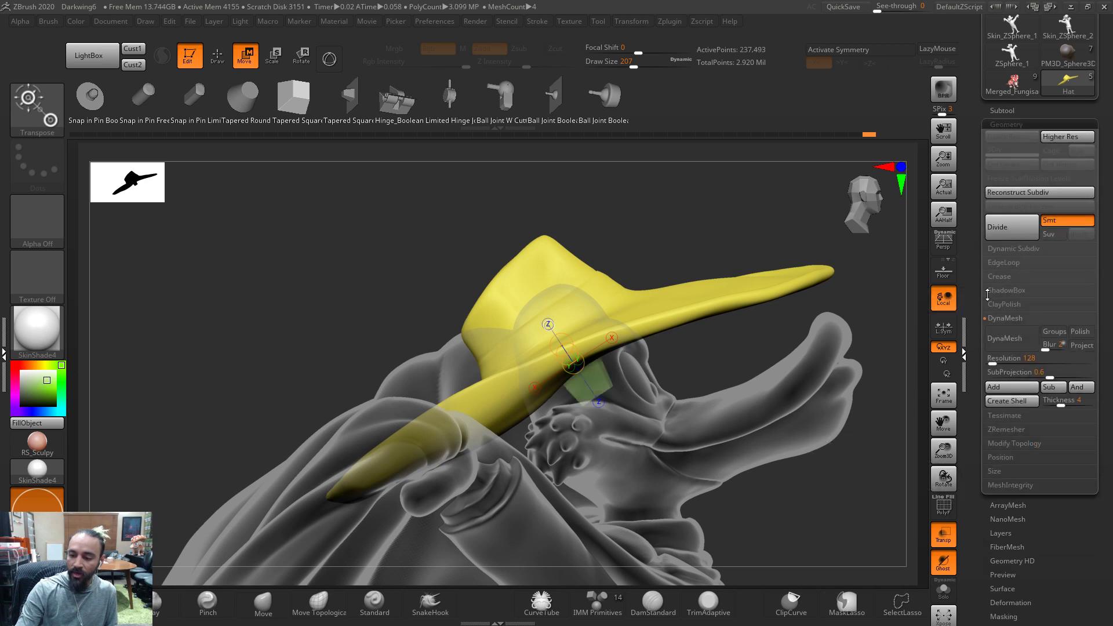
{"action": "left_click", "coordinate": [1007, 358]}
{"action": "type", "text": "600"}
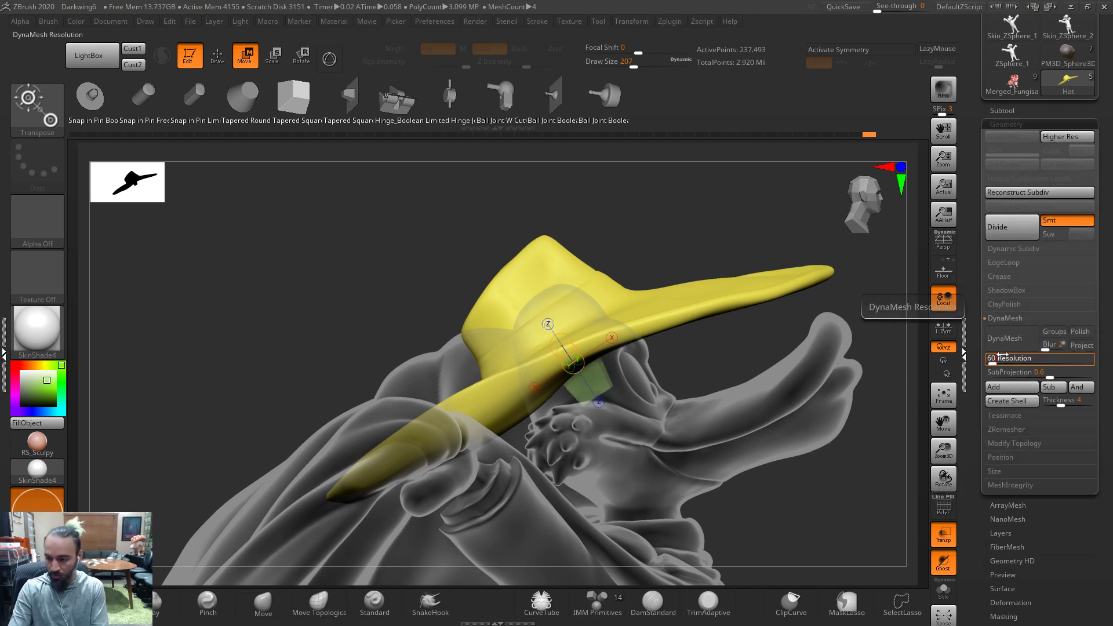
{"action": "left_click", "coordinate": [1020, 340]}
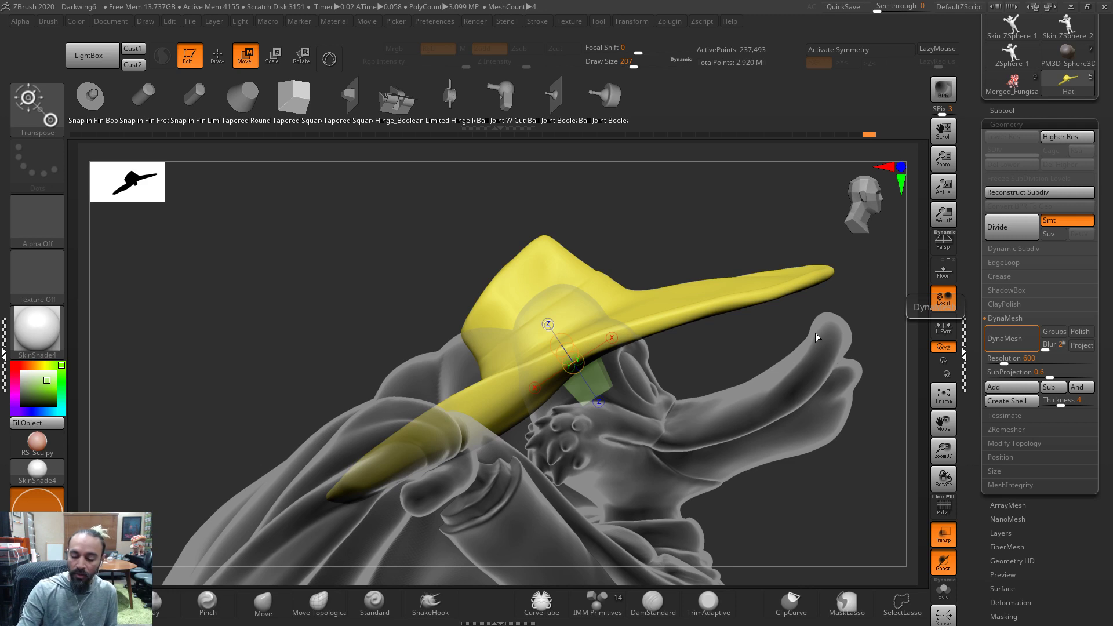
Sample the hat's yellow colour and fill the merged hat and peg with it
{"action": "left_click_drag", "start_coordinate": [39, 386], "coordinate": [526, 272]}
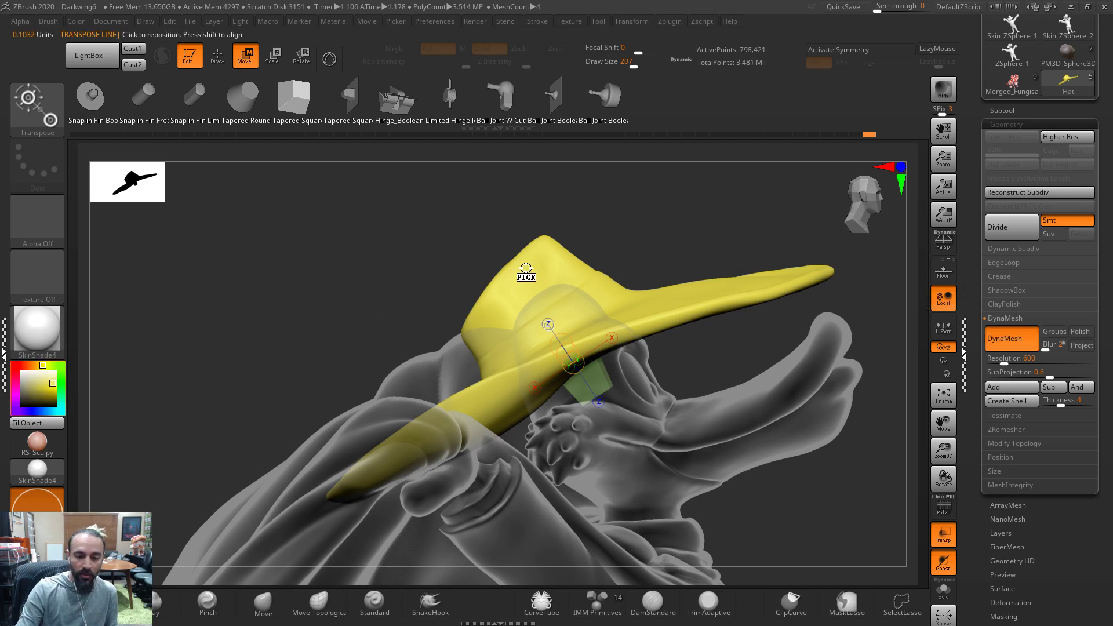
{"action": "left_click", "coordinate": [81, 21]}
{"action": "left_click", "coordinate": [125, 268]}
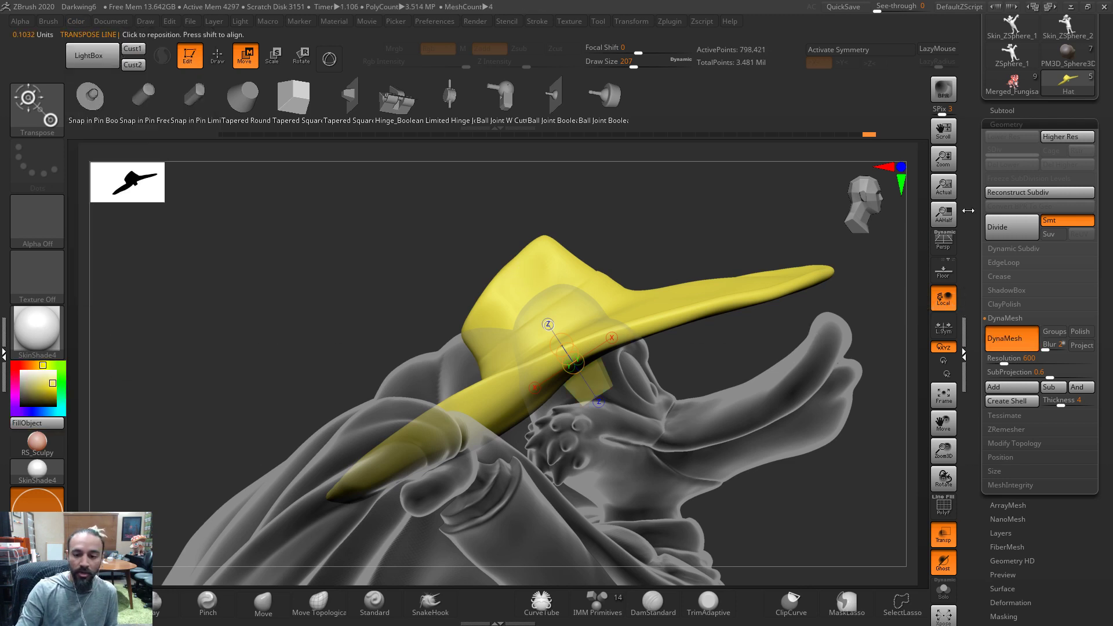
Duplicate the pegged hat, place the copy directly above the remaining loose peg and hide the original hat
{"action": "left_click", "coordinate": [1002, 110]}
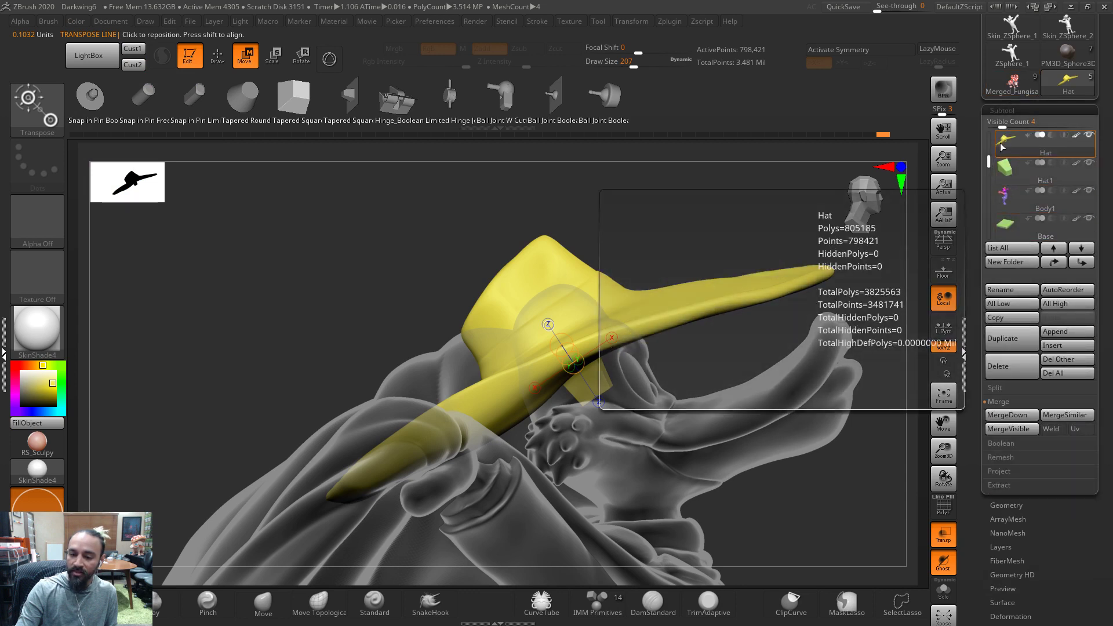
{"action": "left_click", "coordinate": [1005, 168]}
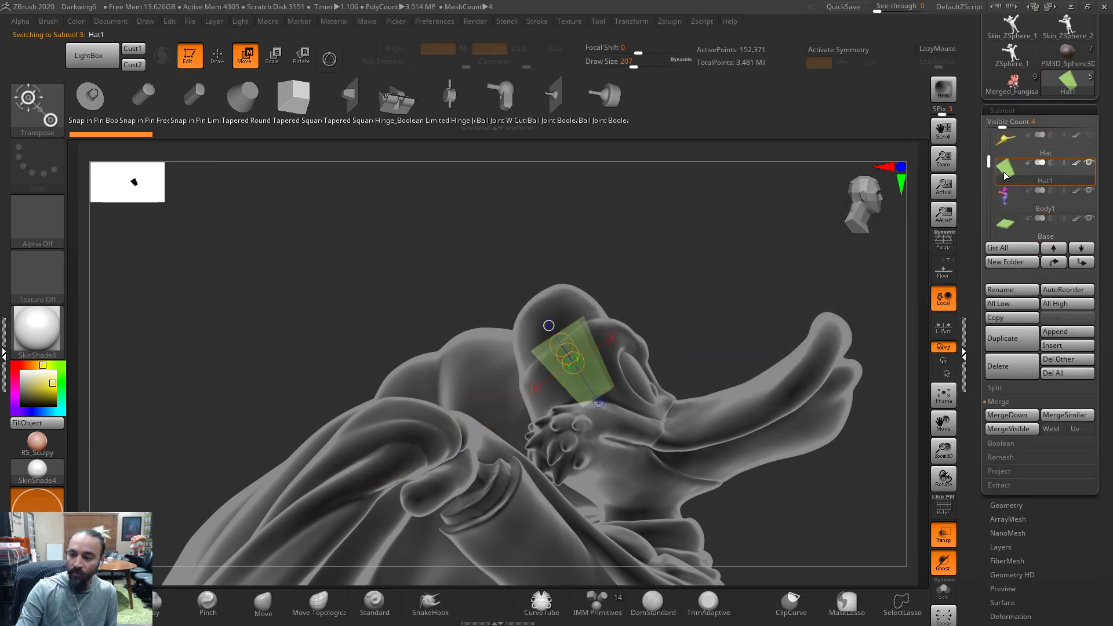
{"action": "left_click", "coordinate": [1006, 141]}
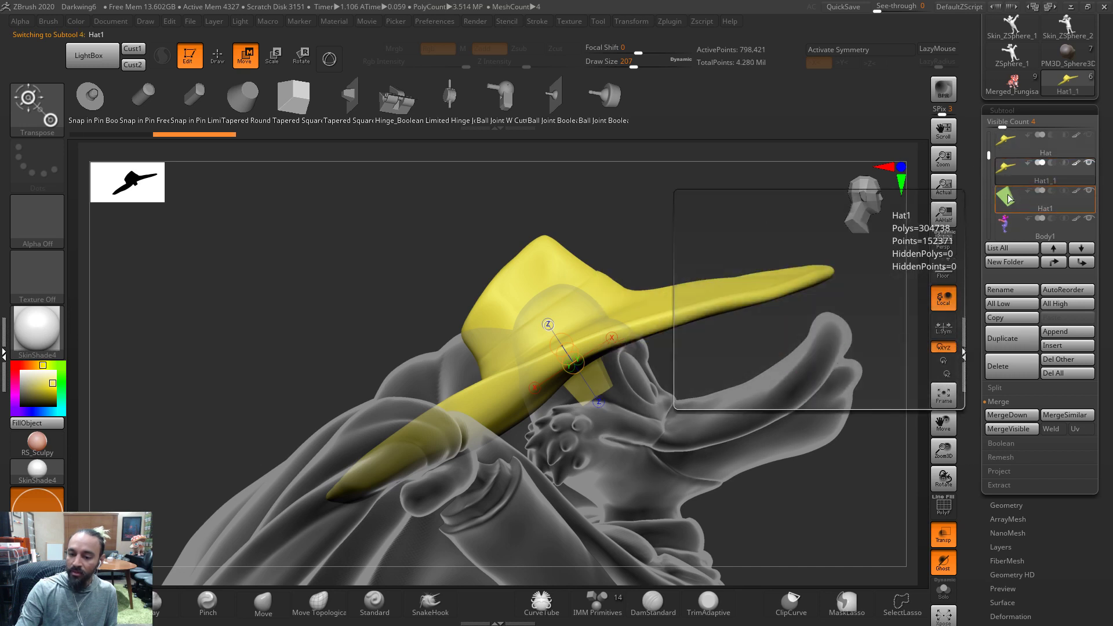
Select the remaining loose peg and inflate it slightly with the Inflate deformation
{"action": "left_click", "coordinate": [1009, 199]}
{"action": "left_click", "coordinate": [1011, 199]}
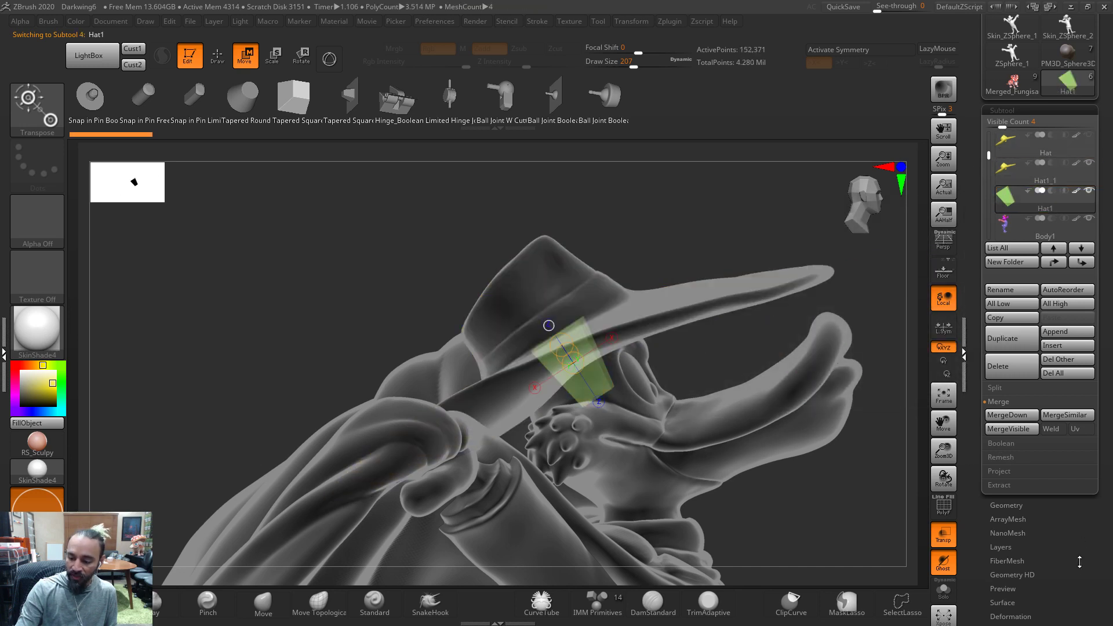
{"action": "left_click", "coordinate": [1011, 616]}
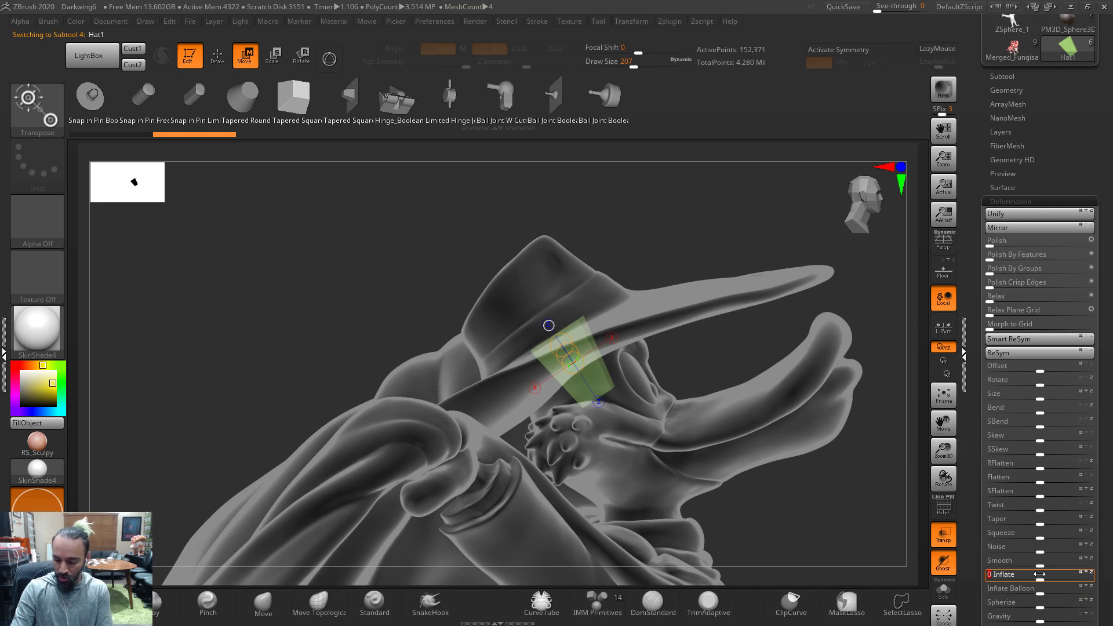
Merge the hat copy with the inflated peg below it and isolate the result in solo, with ghost transparency off
{"action": "left_click", "coordinate": [1002, 76]}
{"action": "mouse_move", "coordinate": [1022, 120]}
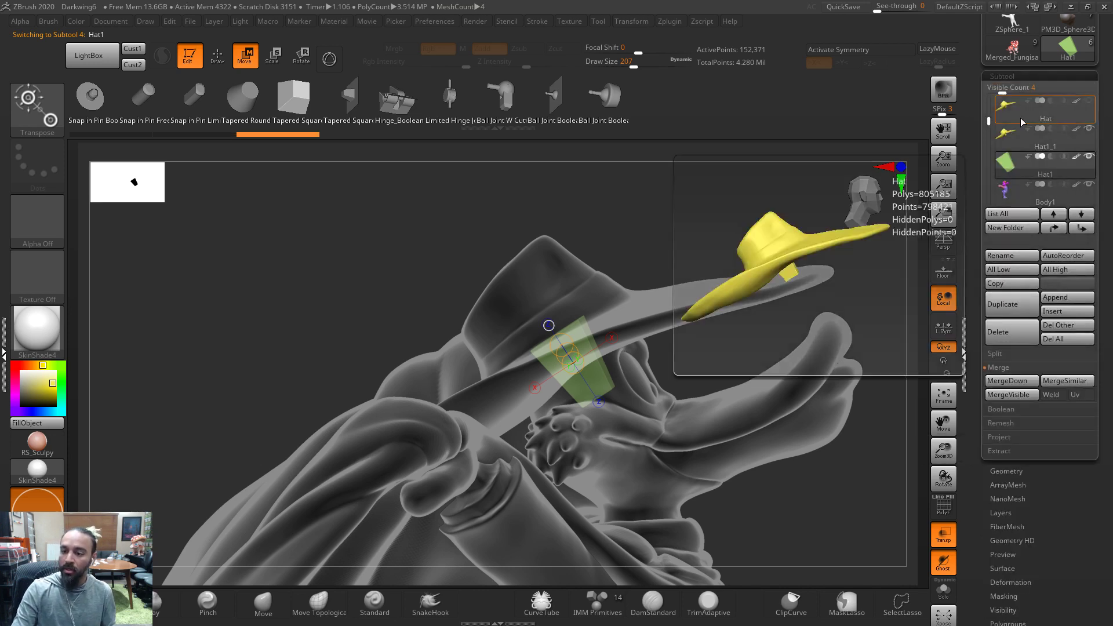
{"action": "left_click", "coordinate": [1020, 139]}
{"action": "left_click", "coordinate": [1007, 381]}
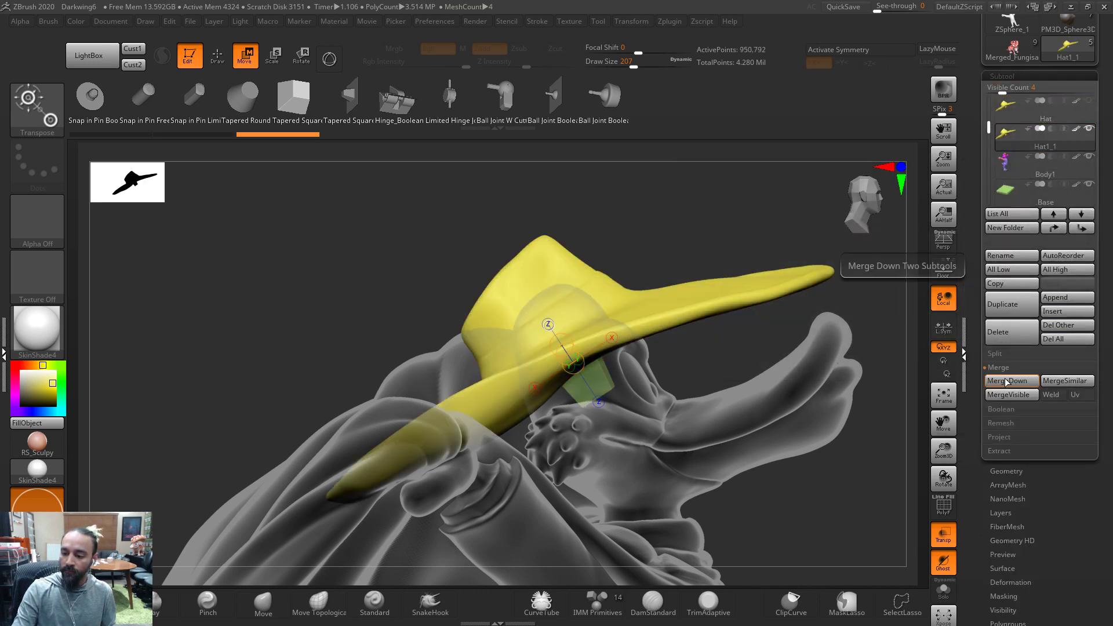
{"action": "mouse_move", "coordinate": [852, 209]}
{"action": "left_mouse_down"}
{"action": "mouse_move", "coordinate": [823, 273]}
{"action": "mouse_move", "coordinate": [849, 199]}
{"action": "left_mouse_up"}
{"action": "key", "text": "q"}
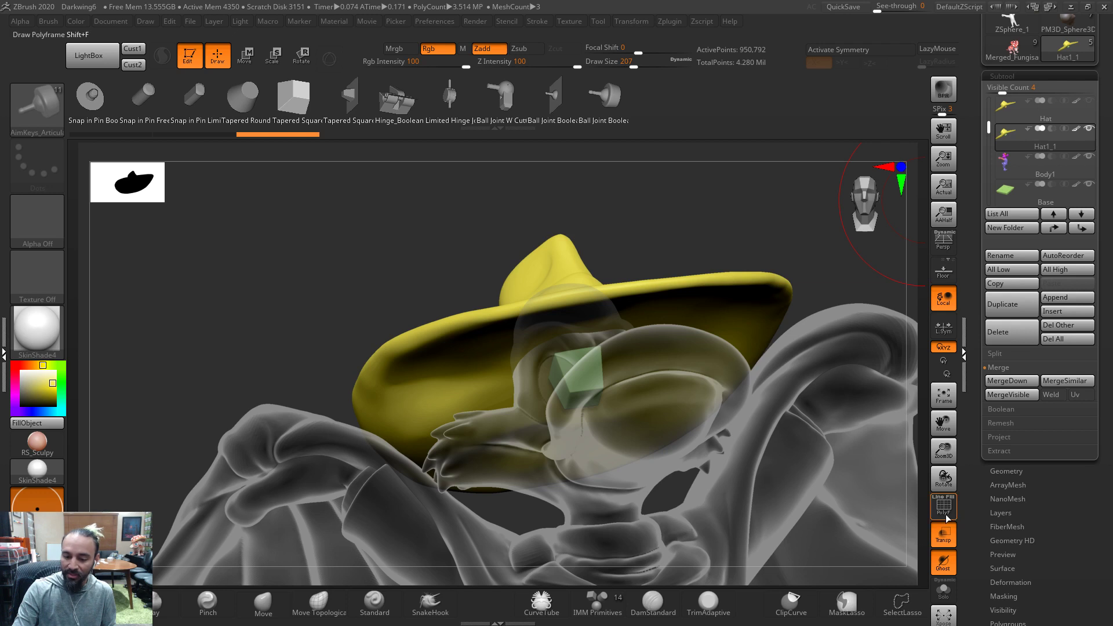
{"action": "left_click", "coordinate": [943, 536]}
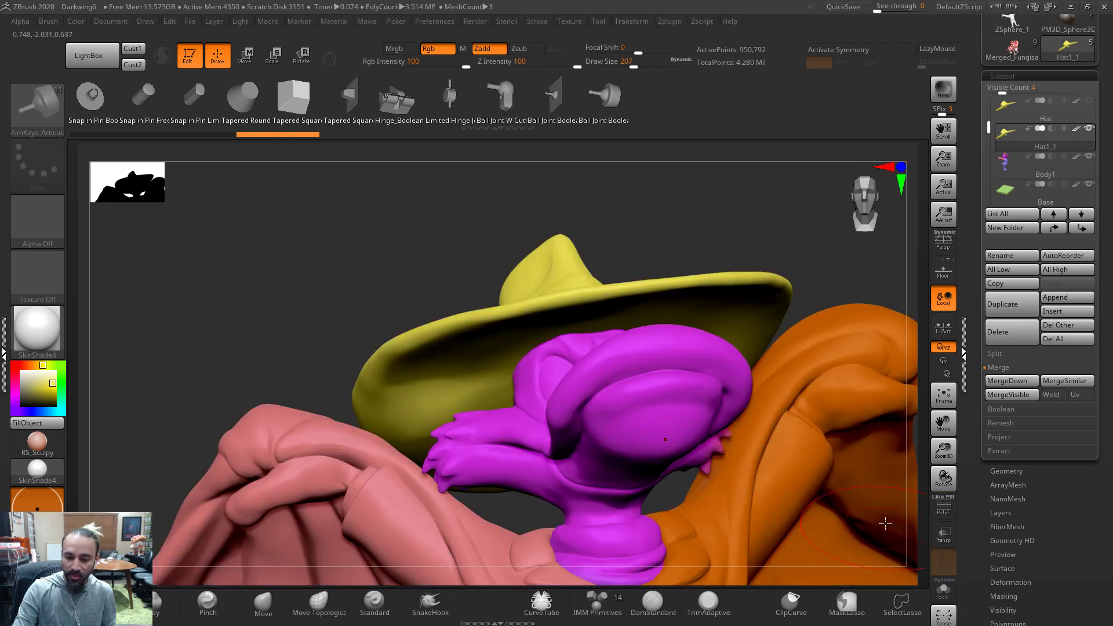
{"action": "left_click", "coordinate": [943, 590]}
{"action": "mouse_move", "coordinate": [796, 457]}
{"action": "left_mouse_down"}
{"action": "mouse_move", "coordinate": [800, 446]}
{"action": "mouse_move", "coordinate": [773, 454]}
{"action": "left_mouse_up"}
{"action": "key", "text": "ctrl"}
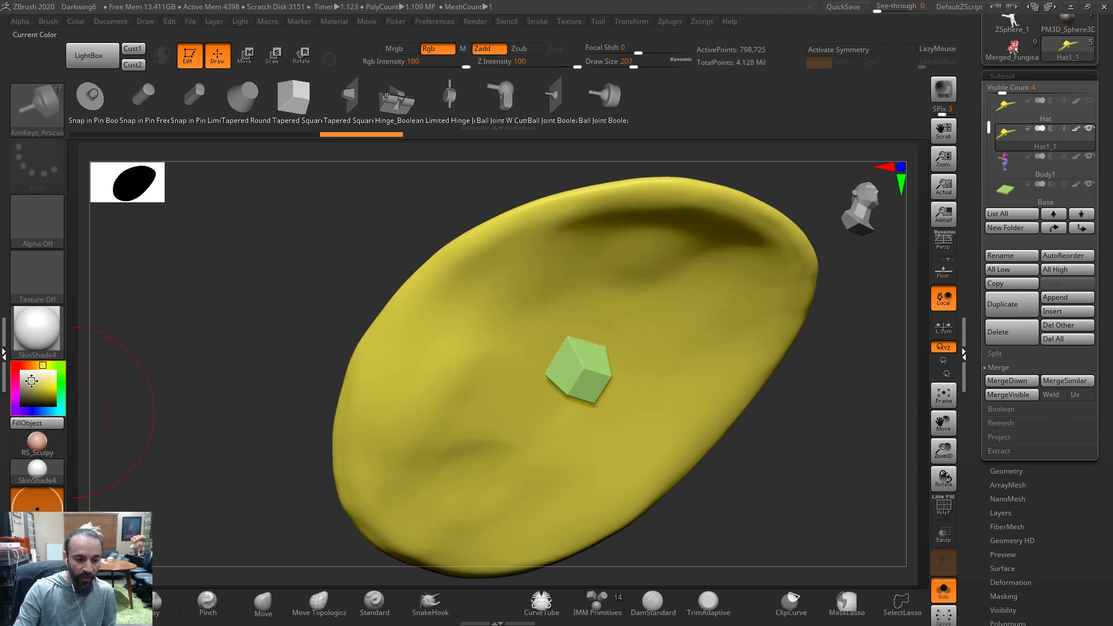
Choose a red colour and fill the merged hat copy with it
{"action": "left_click", "coordinate": [15, 365]}
{"action": "left_click", "coordinate": [53, 389]}
{"action": "left_click", "coordinate": [76, 21]}
{"action": "left_click", "coordinate": [107, 273]}
Set the red hat copy to subtract, move the body above it in the subtool order, and leave solo mode
{"action": "left_click_drag", "start_coordinate": [826, 514], "coordinate": [910, 392]}
{"action": "left_click", "coordinate": [1051, 130]}
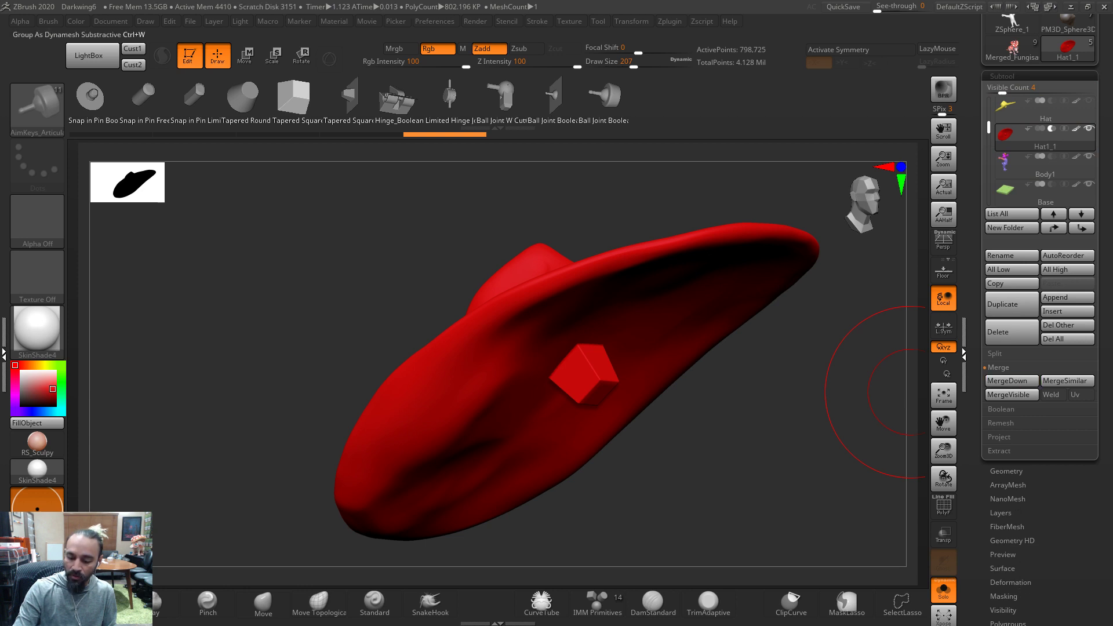
{"action": "left_click", "coordinate": [1043, 167]}
{"action": "left_click", "coordinate": [1055, 228]}
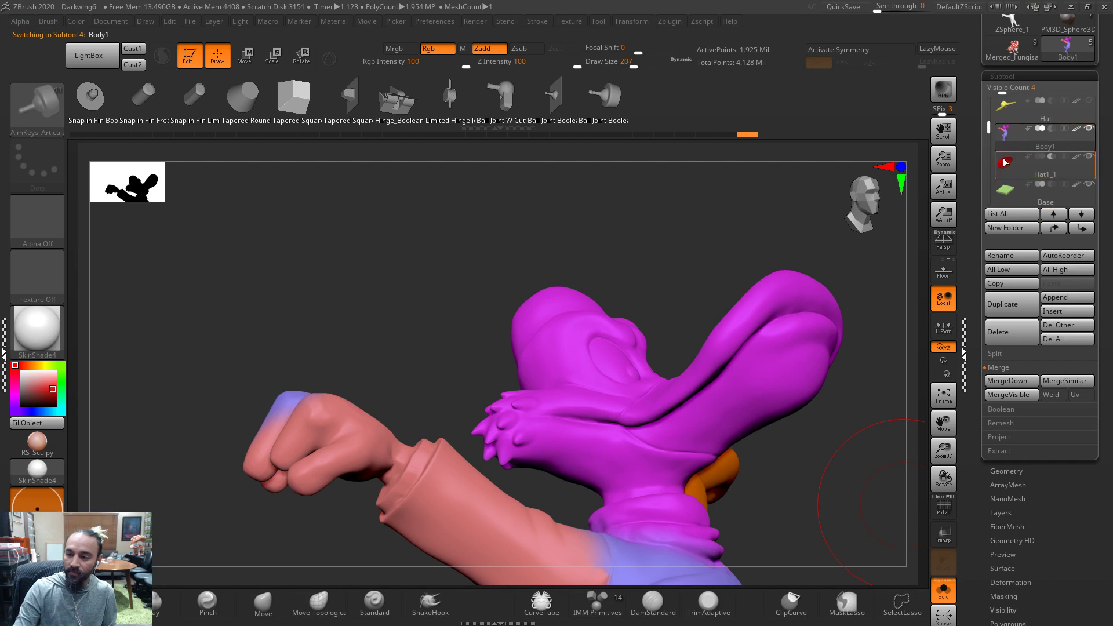
{"action": "left_click_drag", "start_coordinate": [844, 202], "coordinate": [827, 218]}
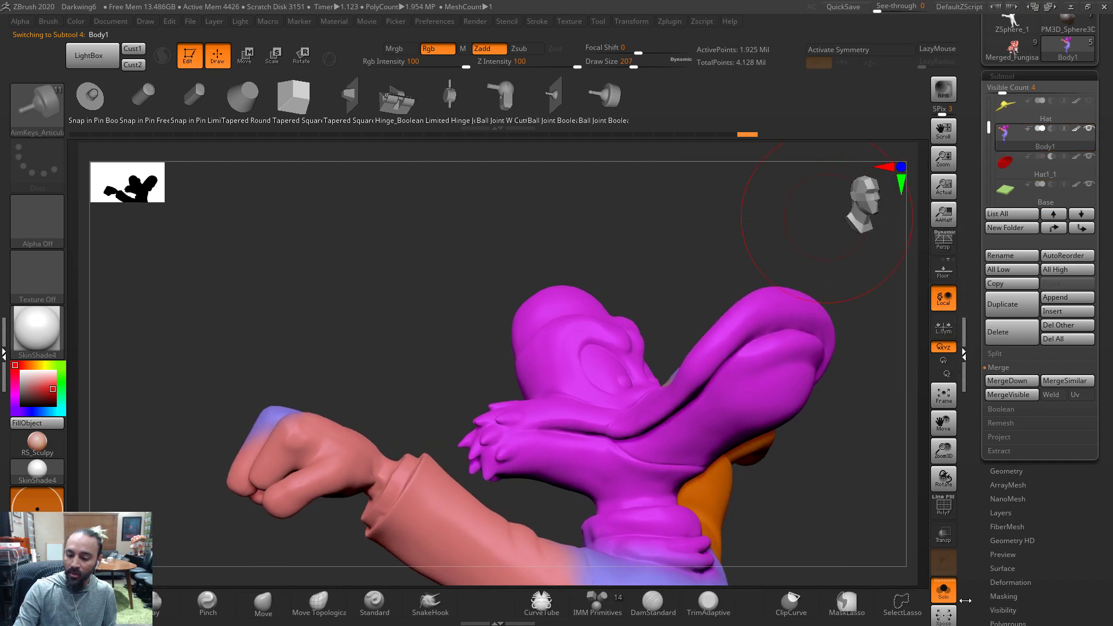
{"action": "left_click", "coordinate": [943, 592]}
Examine the hat cut and square peg socket on the head in the live boolean preview
{"action": "left_click_drag", "start_coordinate": [860, 522], "coordinate": [974, 548]}
{"action": "mouse_move", "coordinate": [740, 410]}
{"action": "left_mouse_down"}
{"action": "mouse_move", "coordinate": [740, 329]}
{"action": "mouse_move", "coordinate": [727, 545]}
{"action": "left_mouse_up"}
{"action": "key", "text": "s"}
{"action": "left_click_drag", "start_coordinate": [726, 516], "coordinate": [717, 515]}
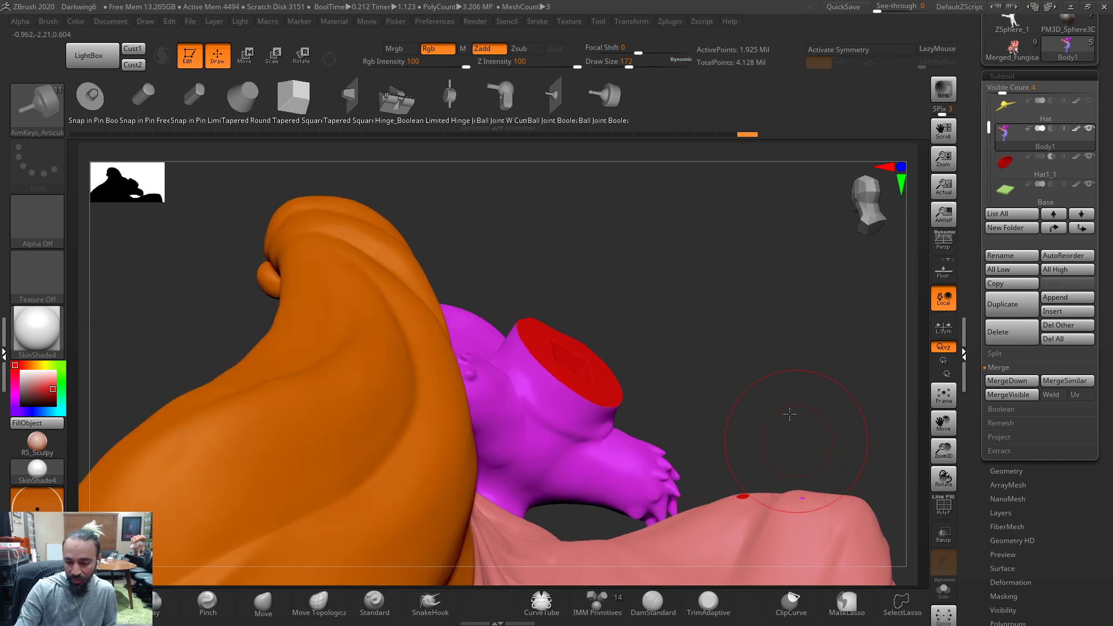
{"action": "left_click_drag", "start_coordinate": [791, 399], "coordinate": [737, 418]}
{"action": "left_click_drag", "start_coordinate": [737, 348], "coordinate": [735, 342], "text": "shift"}
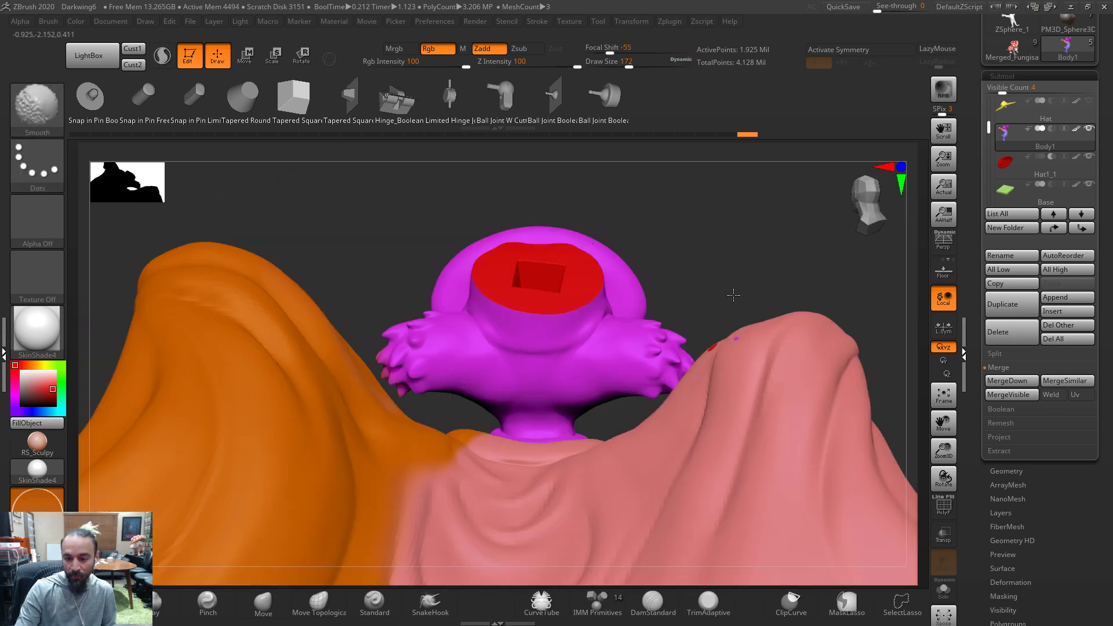
{"action": "left_click_drag", "start_coordinate": [725, 250], "coordinate": [763, 379]}
Reshape the raised cape and the body beneath it with the Move brush to clear the cut and poke-through spots
{"action": "left_click", "coordinate": [762, 380], "text": "alt"}
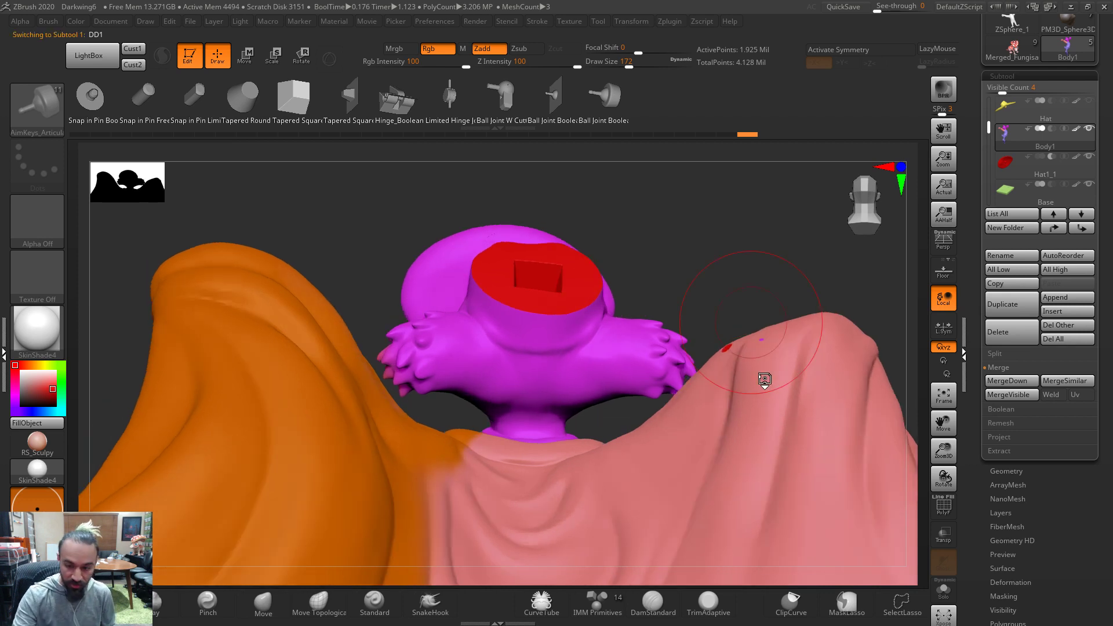
{"action": "key", "text": "b"}
{"action": "key", "text": "m"}
{"action": "key", "text": "v"}
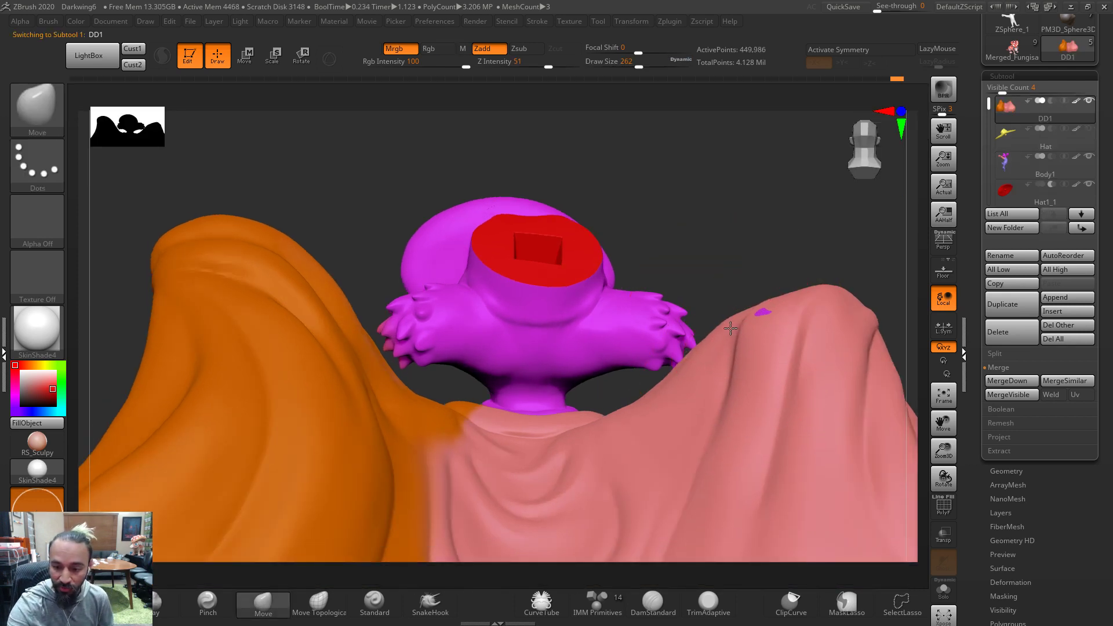
{"action": "left_click", "coordinate": [761, 314], "text": "alt"}
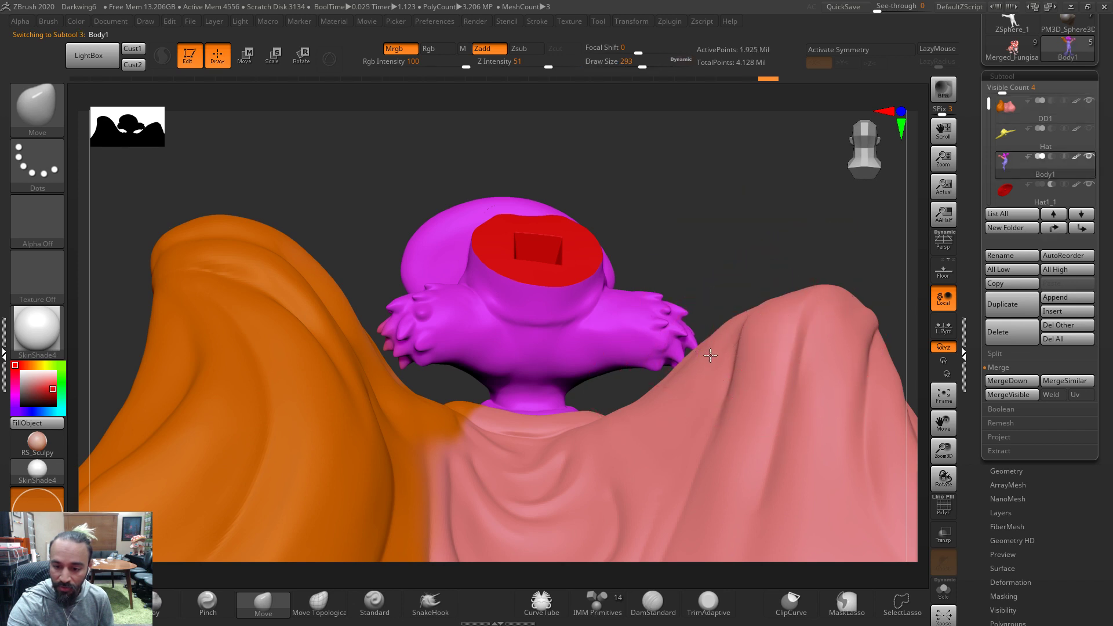
Adjust the head's cheek tufts and the adjoining cape with a smaller Move brush, switching between body and cape
{"action": "mouse_move", "coordinate": [712, 340]}
{"action": "left_mouse_down"}
{"action": "mouse_move", "coordinate": [728, 335]}
{"action": "mouse_move", "coordinate": [678, 319]}
{"action": "mouse_move", "coordinate": [707, 273]}
{"action": "mouse_move", "coordinate": [730, 280]}
{"action": "mouse_move", "coordinate": [678, 320]}
{"action": "left_mouse_up"}
{"action": "key", "text": "s"}
{"action": "key", "text": "s"}
{"action": "left_click", "coordinate": [688, 326]}
{"action": "key", "text": "s"}
{"action": "left_click", "coordinate": [682, 321]}
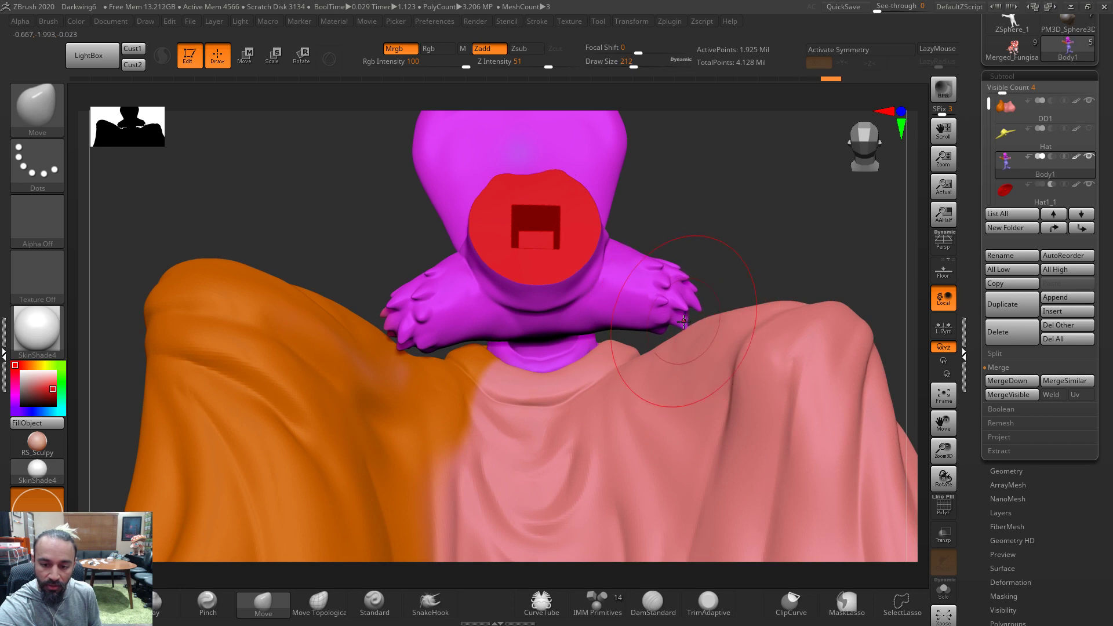
{"action": "left_click", "coordinate": [689, 340], "text": "alt"}
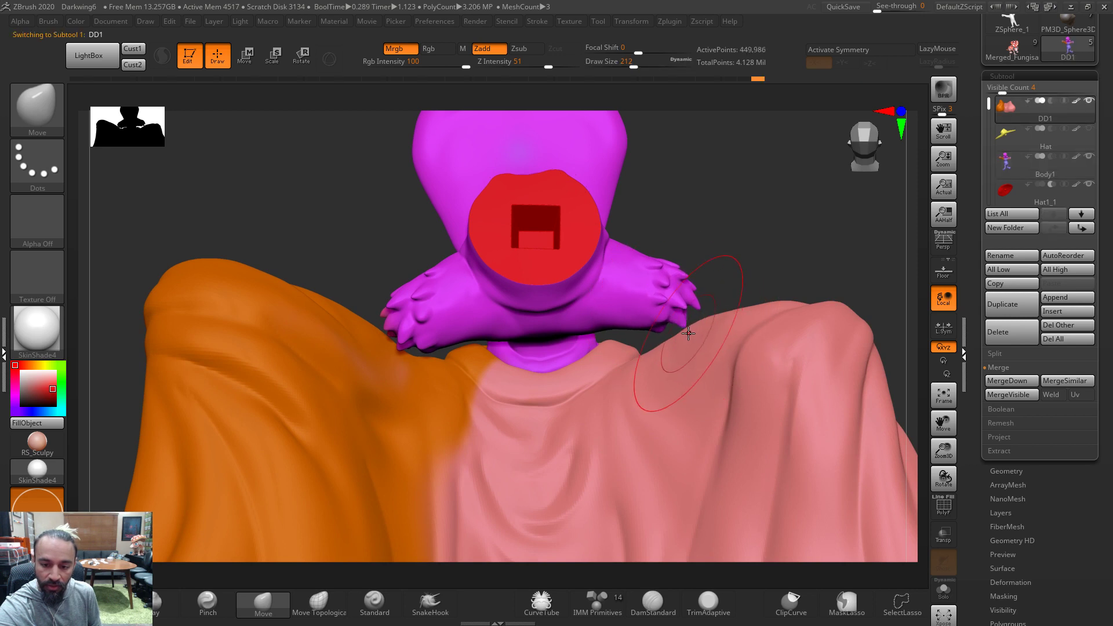
{"action": "key", "text": "s"}
{"action": "left_click", "coordinate": [704, 325]}
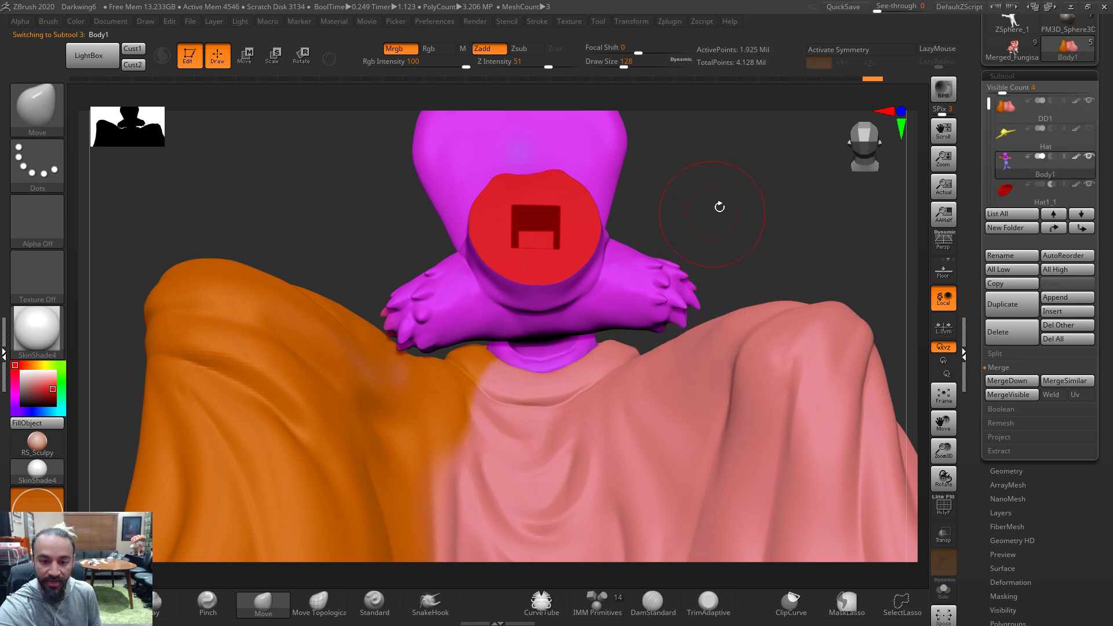
Select the body subtool and recalculate its DynaMesh after the cheek and cape adjustments
{"action": "left_click_drag", "start_coordinate": [731, 317], "coordinate": [676, 278]}
{"action": "left_click_drag", "start_coordinate": [772, 282], "coordinate": [774, 281]}
{"action": "mouse_move", "coordinate": [694, 248]}
{"action": "left_mouse_down"}
{"action": "mouse_move", "coordinate": [741, 294]}
{"action": "mouse_move", "coordinate": [743, 274]}
{"action": "mouse_move", "coordinate": [757, 276]}
{"action": "mouse_move", "coordinate": [648, 174]}
{"action": "left_mouse_up"}
{"action": "left_click_drag", "start_coordinate": [700, 226], "coordinate": [904, 235]}
{"action": "left_click", "coordinate": [1012, 135]}
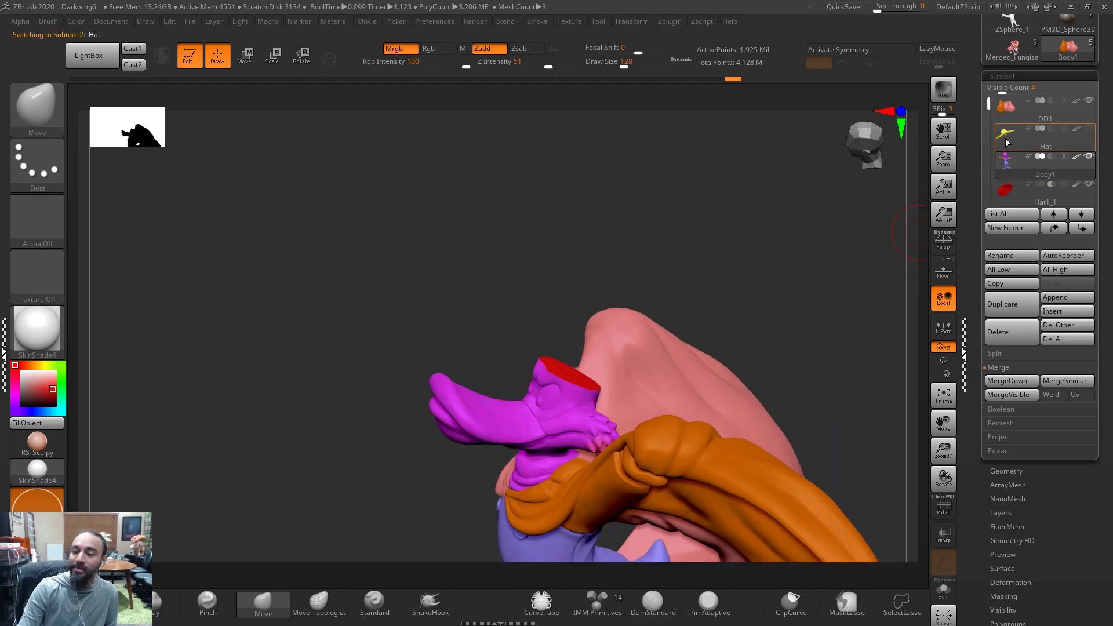
{"action": "left_click", "coordinate": [1017, 165]}
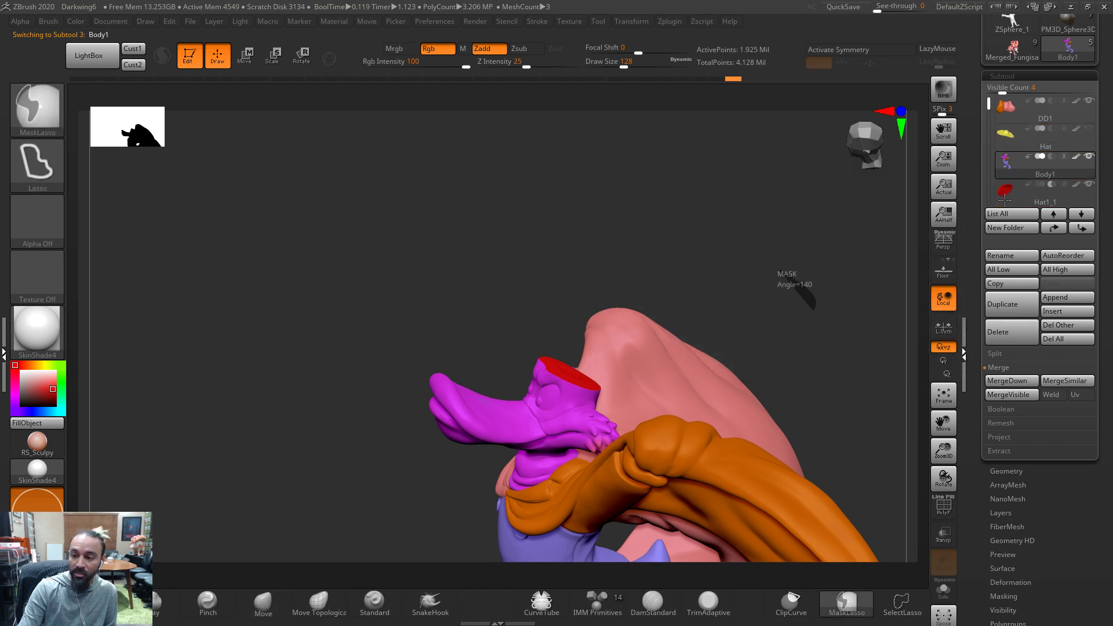
Check the DynaMesh settings of the red hat copy used for the subtraction
{"action": "left_click", "coordinate": [1003, 198]}
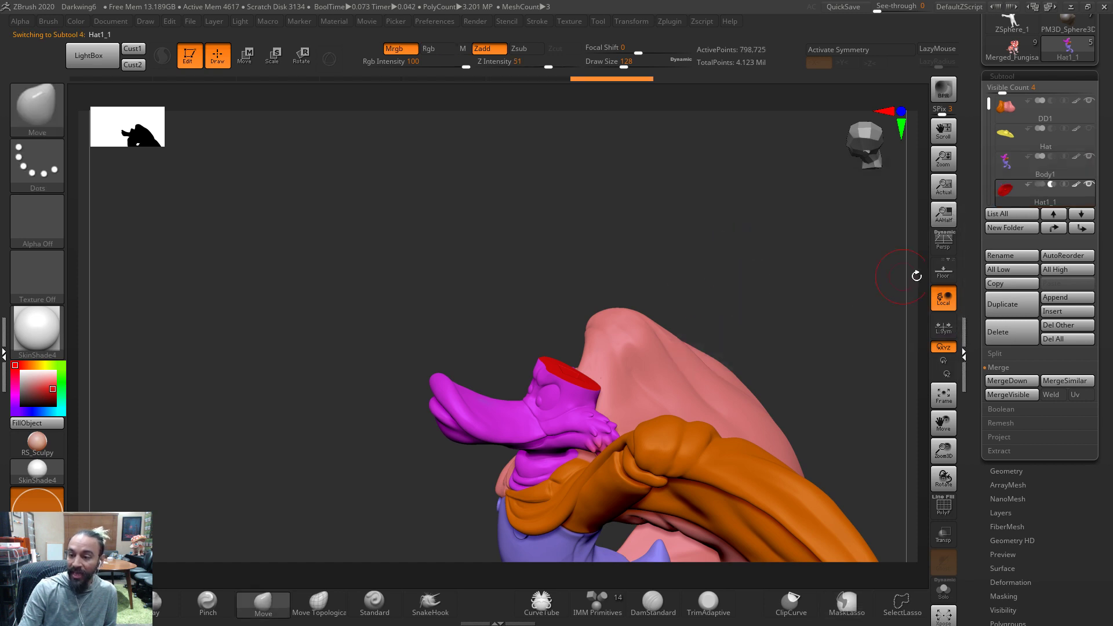
{"action": "left_click", "coordinate": [1005, 469]}
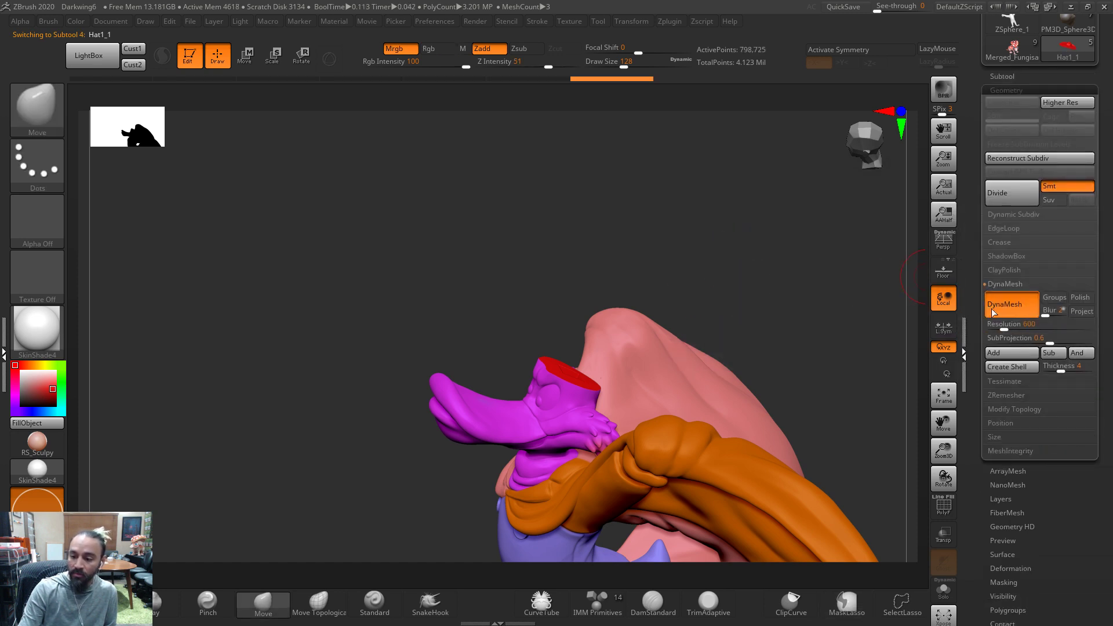
{"action": "left_click", "coordinate": [1025, 77]}
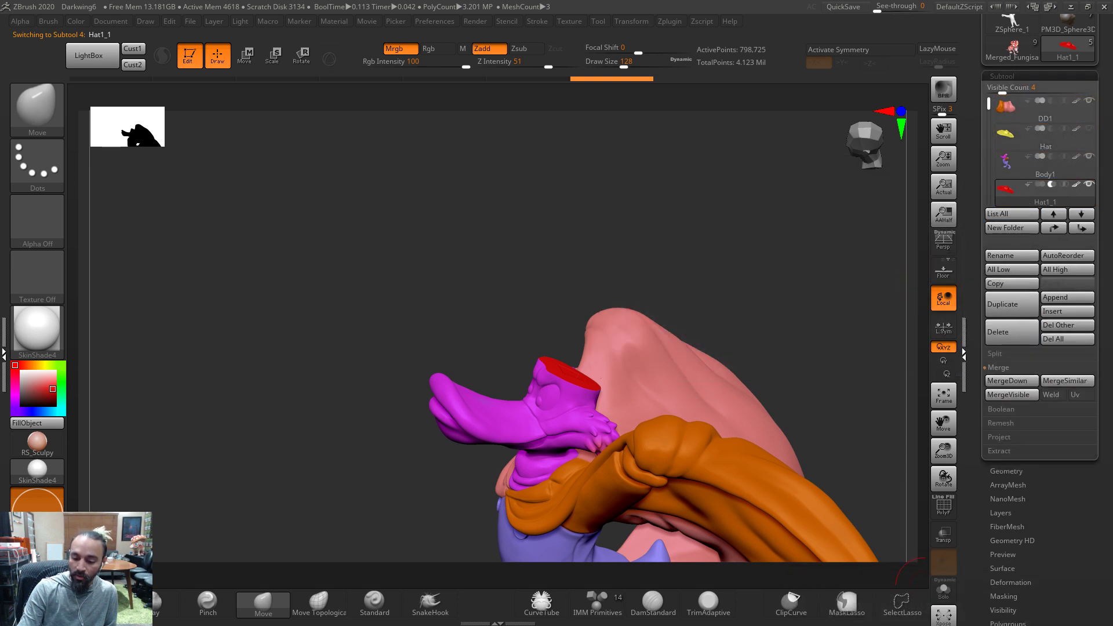
Merge the body down with the subtracting hat copy and recalculate DynaMesh at resolution 600 to cut the socket
{"action": "left_click", "coordinate": [1038, 165]}
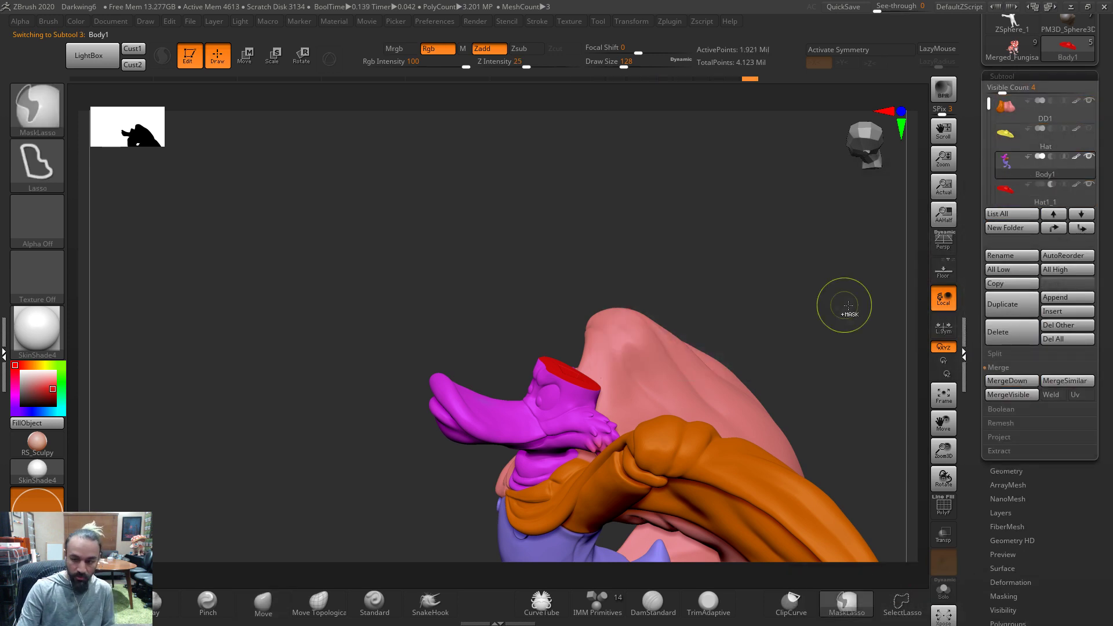
{"action": "left_click", "coordinate": [1007, 381]}
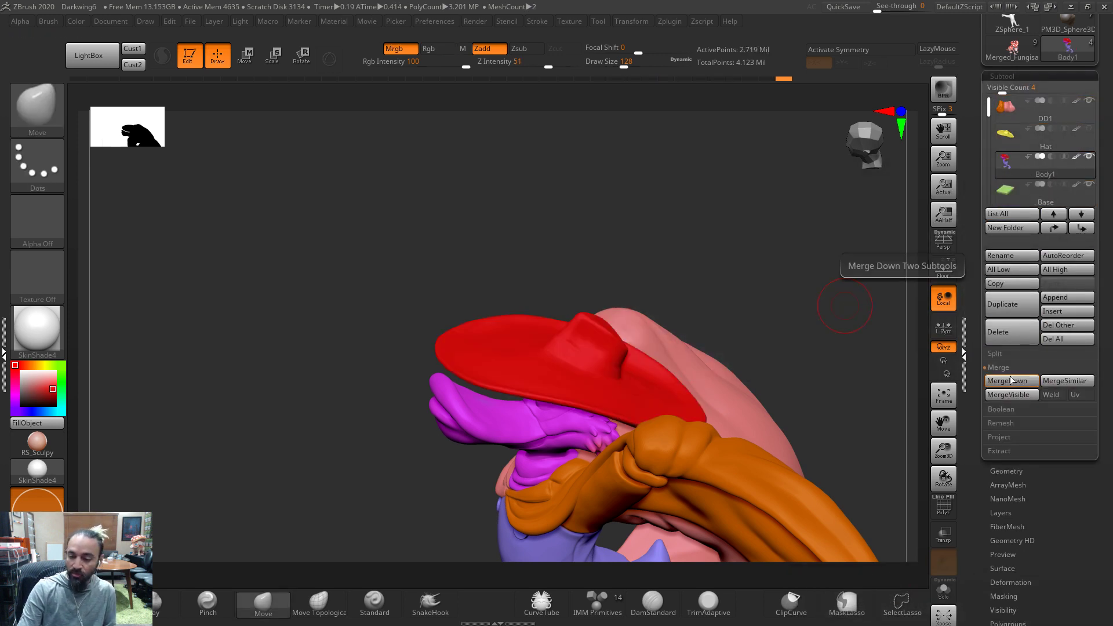
{"action": "left_click", "coordinate": [1007, 472]}
{"action": "mouse_move", "coordinate": [790, 223]}
{"action": "left_mouse_down", "text": "ctrl"}
{"action": "mouse_move", "coordinate": [780, 273]}
{"action": "mouse_move", "coordinate": [770, 264]}
{"action": "left_mouse_up", "text": "ctrl"}
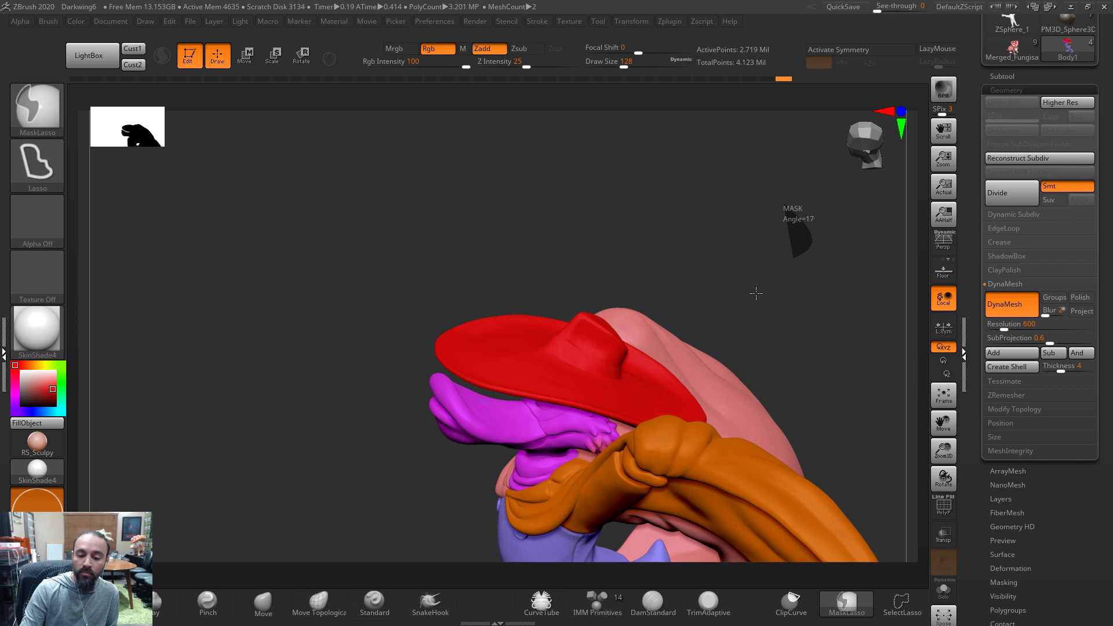
{"action": "left_click_drag", "start_coordinate": [780, 290], "coordinate": [767, 265]}
{"action": "left_click_drag", "start_coordinate": [741, 320], "coordinate": [713, 373]}
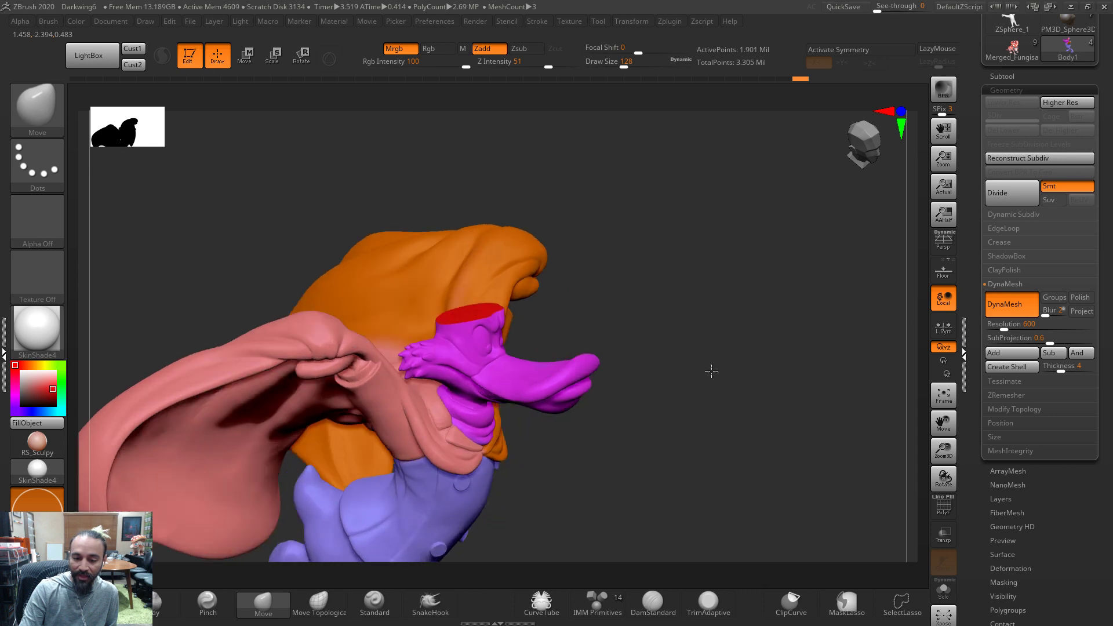
Select the yellow hat subtool and isolate it in solo mode
{"action": "left_click", "coordinate": [1029, 76]}
{"action": "left_click", "coordinate": [1010, 142]}
{"action": "left_click_drag", "start_coordinate": [828, 277], "coordinate": [796, 228]}
{"action": "left_click", "coordinate": [944, 590]}
{"action": "left_click_drag", "start_coordinate": [750, 334], "coordinate": [815, 442]}
{"action": "left_click", "coordinate": [942, 597]}
{"action": "left_click", "coordinate": [942, 597]}
{"action": "mouse_move", "coordinate": [842, 534]}
{"action": "left_mouse_down"}
{"action": "mouse_move", "coordinate": [815, 450]}
{"action": "mouse_move", "coordinate": [799, 452]}
{"action": "mouse_move", "coordinate": [832, 514]}
{"action": "mouse_move", "coordinate": [753, 454]}
{"action": "mouse_move", "coordinate": [691, 440]}
{"action": "mouse_move", "coordinate": [676, 448]}
{"action": "mouse_move", "coordinate": [671, 435]}
{"action": "mouse_move", "coordinate": [765, 537]}
{"action": "left_mouse_up"}
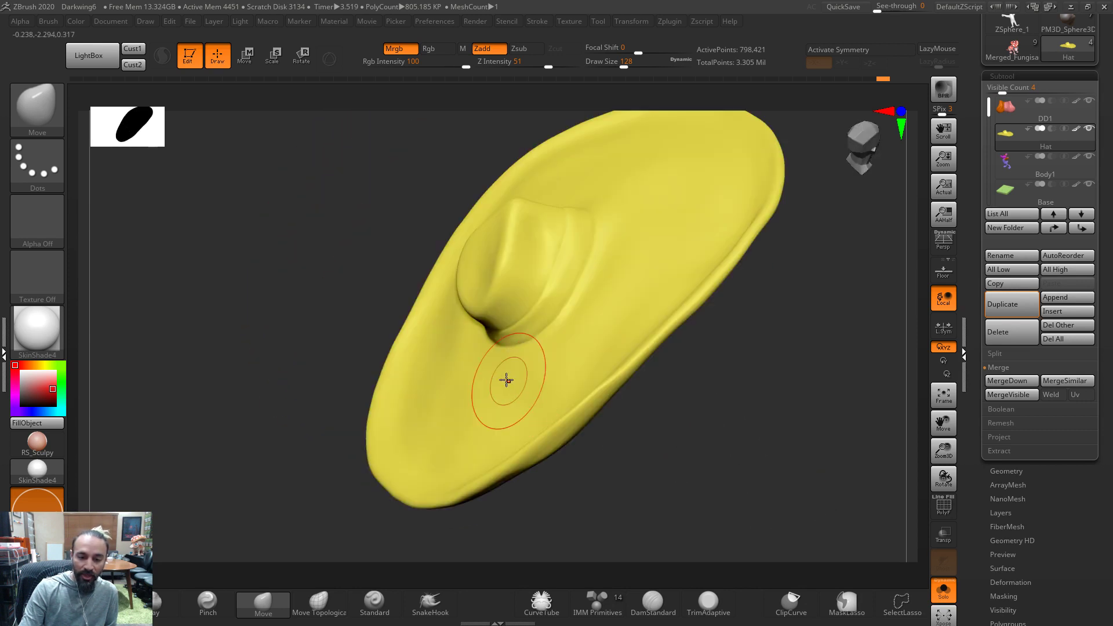
Open the auto-masking settings of the Move brush
{"action": "key", "text": "shift"}
{"action": "left_click", "coordinate": [48, 21]}
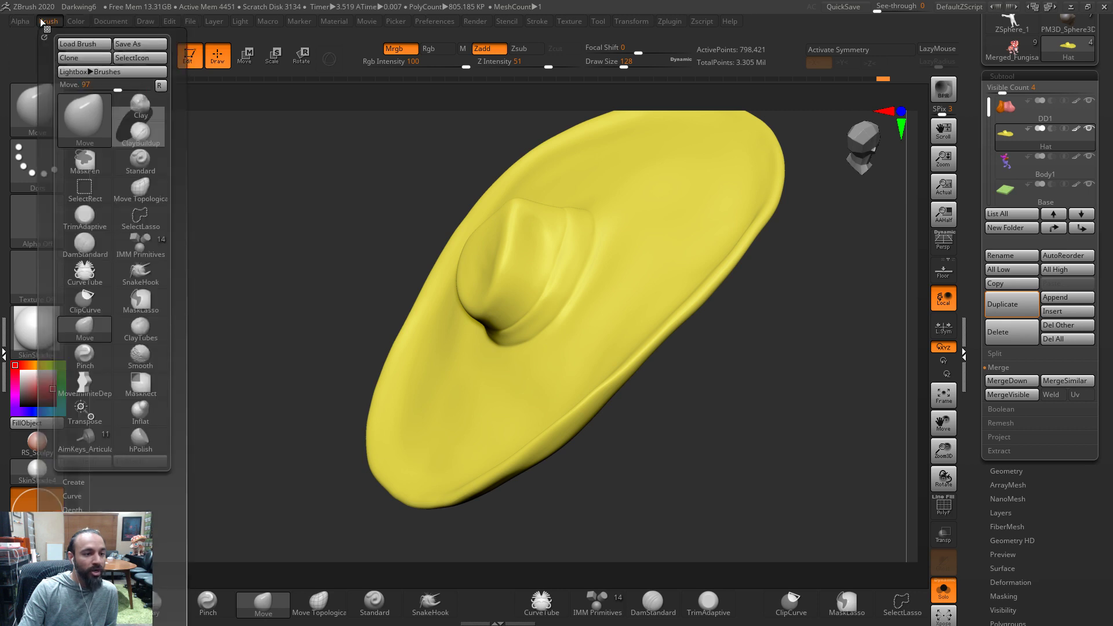
{"action": "scroll", "coordinate": [124, 396], "scroll_direction": "down", "scroll_amount": 1}
{"action": "left_click_drag", "start_coordinate": [124, 396], "coordinate": [92, 332]}
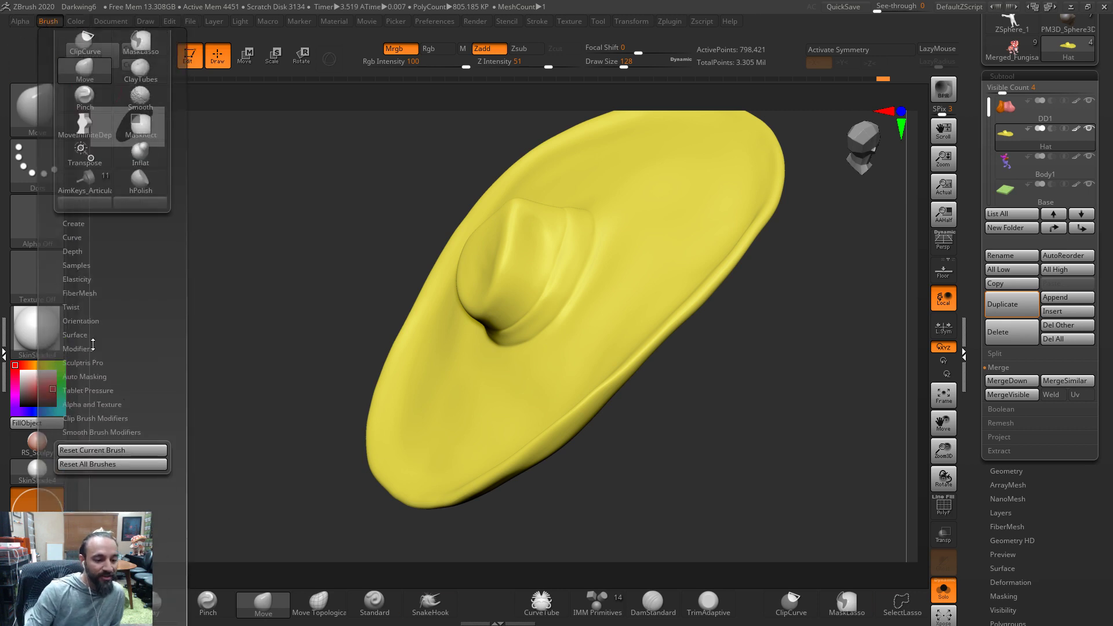
{"action": "left_click", "coordinate": [85, 376]}
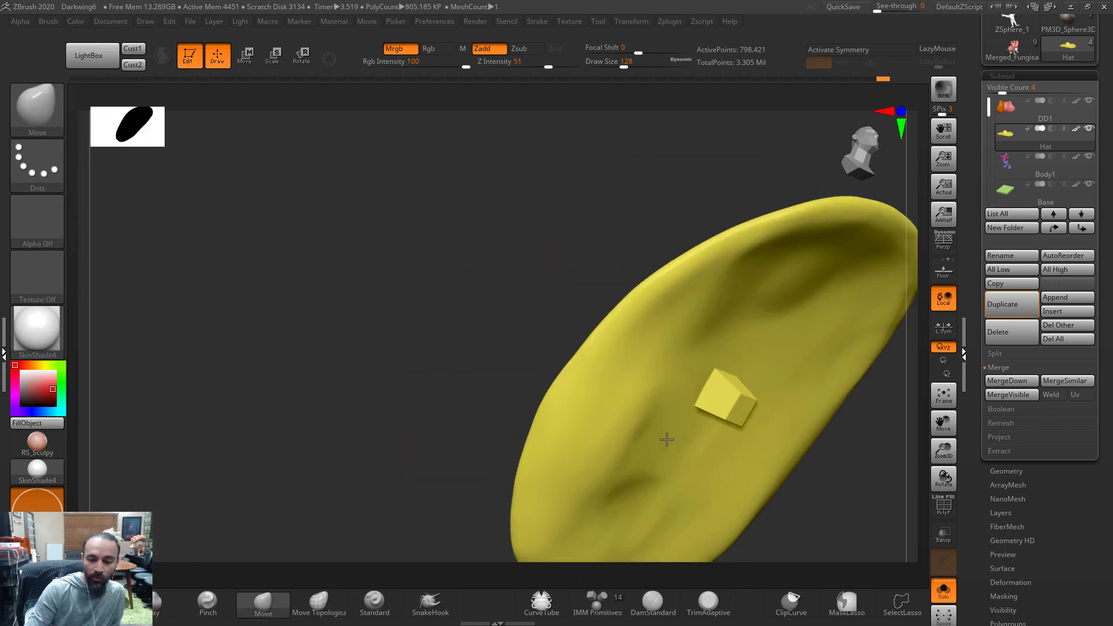
Try to smooth the uneven underside of the hat brim around the peg with the Smooth brush
{"action": "left_click_drag", "start_coordinate": [430, 386], "coordinate": [295, 254], "text": "alt"}
{"action": "key", "text": "shift"}
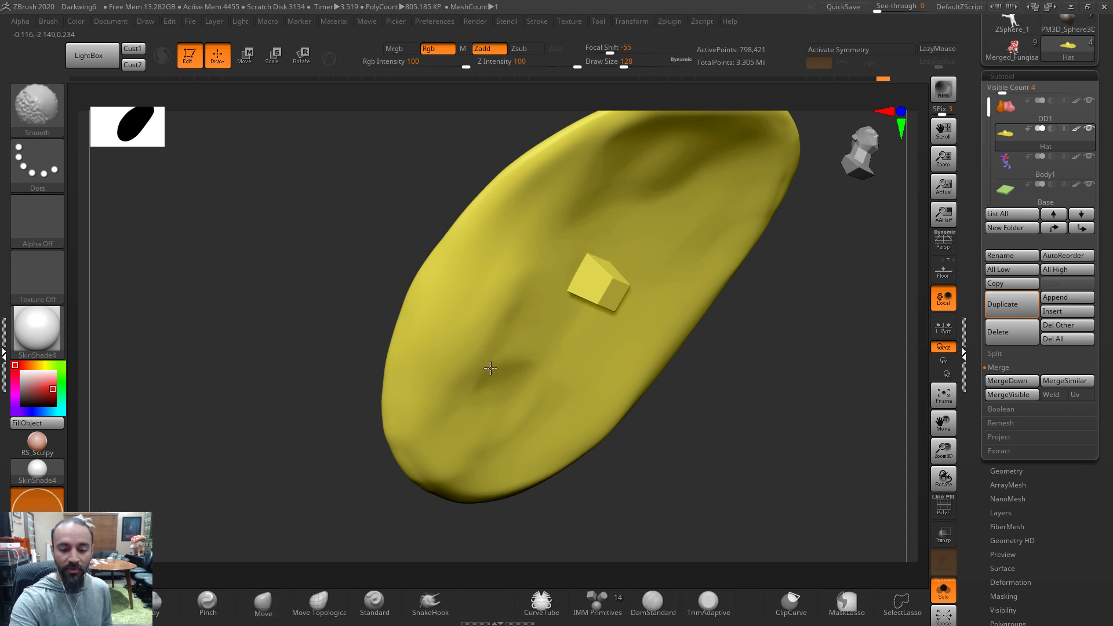
{"action": "mouse_move", "coordinate": [675, 387]}
{"action": "left_mouse_down"}
{"action": "mouse_move", "coordinate": [691, 387]}
{"action": "mouse_move", "coordinate": [733, 333]}
{"action": "mouse_move", "coordinate": [728, 318]}
{"action": "left_mouse_up"}
{"action": "key", "text": "shift"}
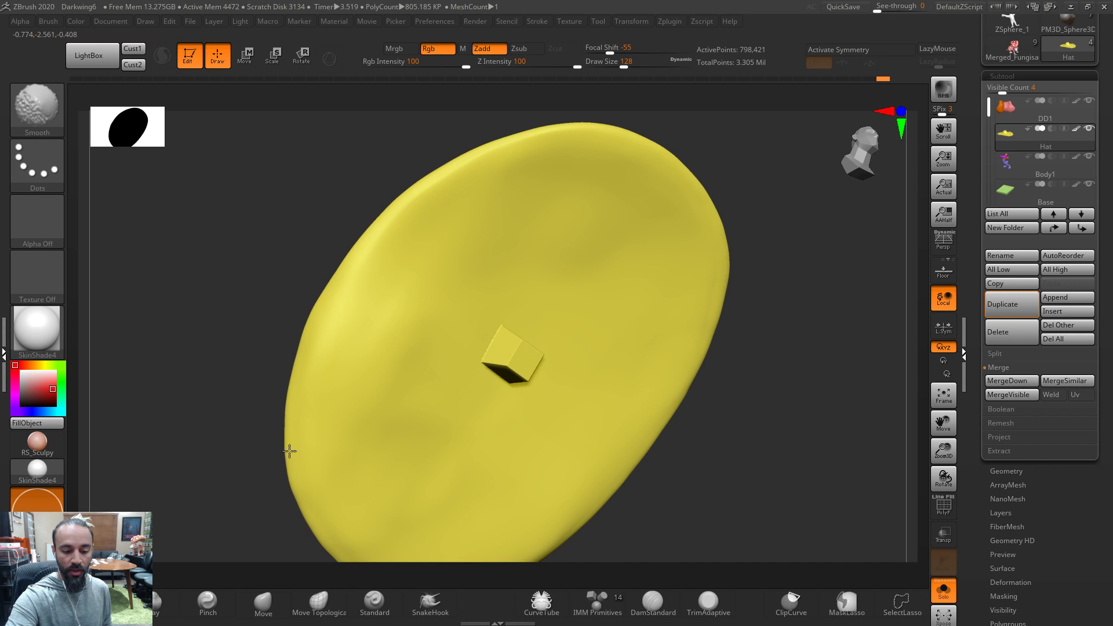
{"action": "mouse_move", "coordinate": [718, 472]}
{"action": "left_mouse_down"}
{"action": "mouse_move", "coordinate": [746, 398]}
{"action": "mouse_move", "coordinate": [750, 423]}
{"action": "mouse_move", "coordinate": [693, 427]}
{"action": "left_mouse_up"}
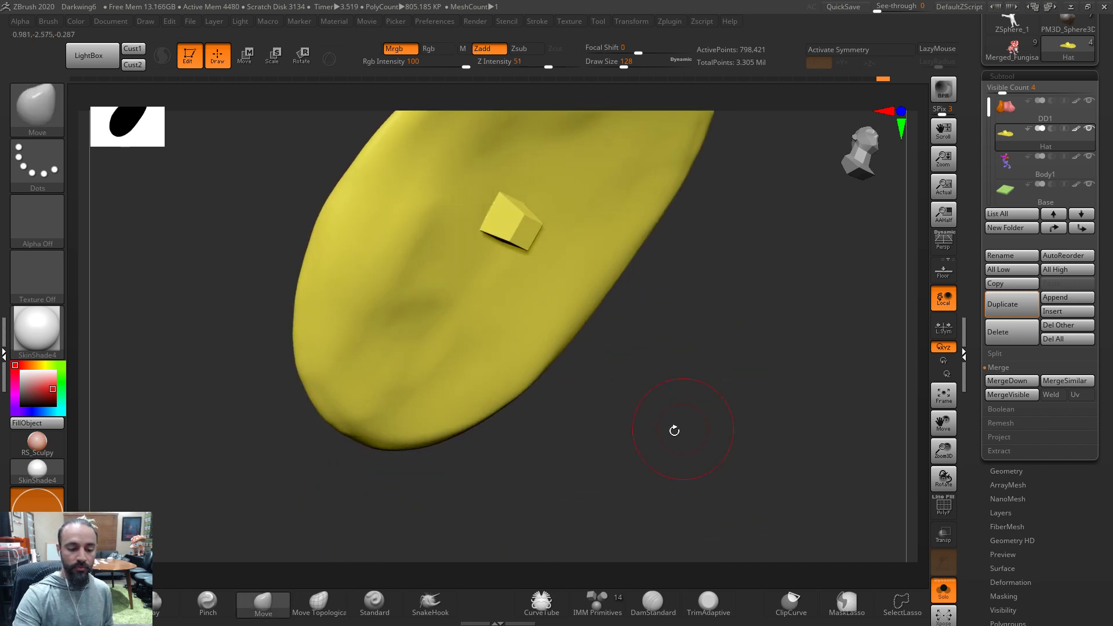
{"action": "key", "text": "shift"}
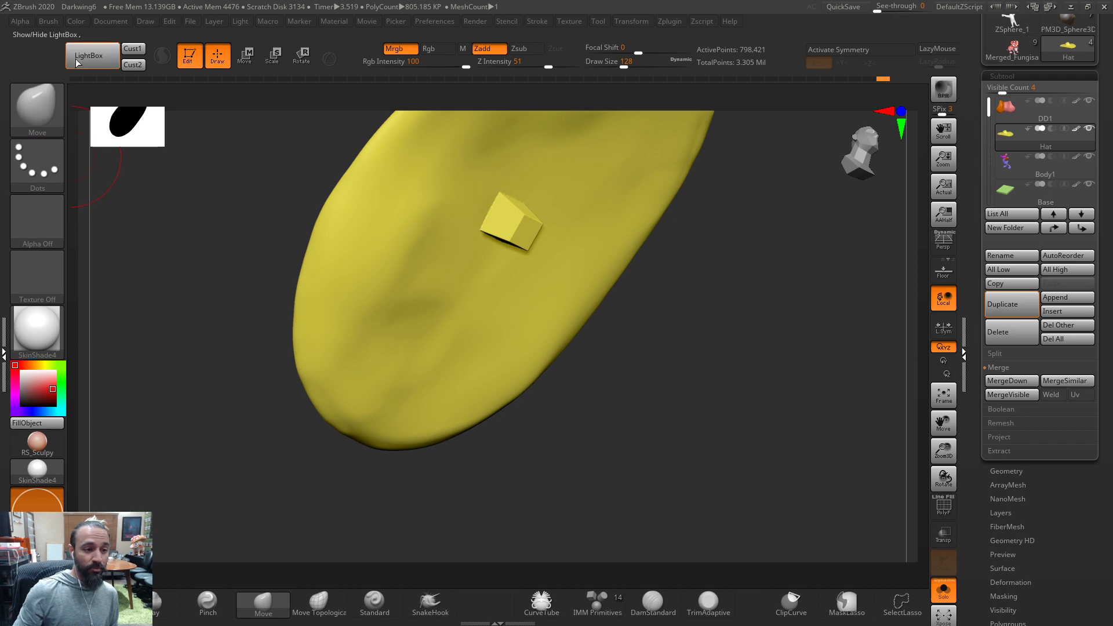
Load the Smooth Stronger brush from the Smooth brush library and turn on BackfaceMask
{"action": "left_click", "coordinate": [87, 57]}
{"action": "left_click", "coordinate": [207, 95]}
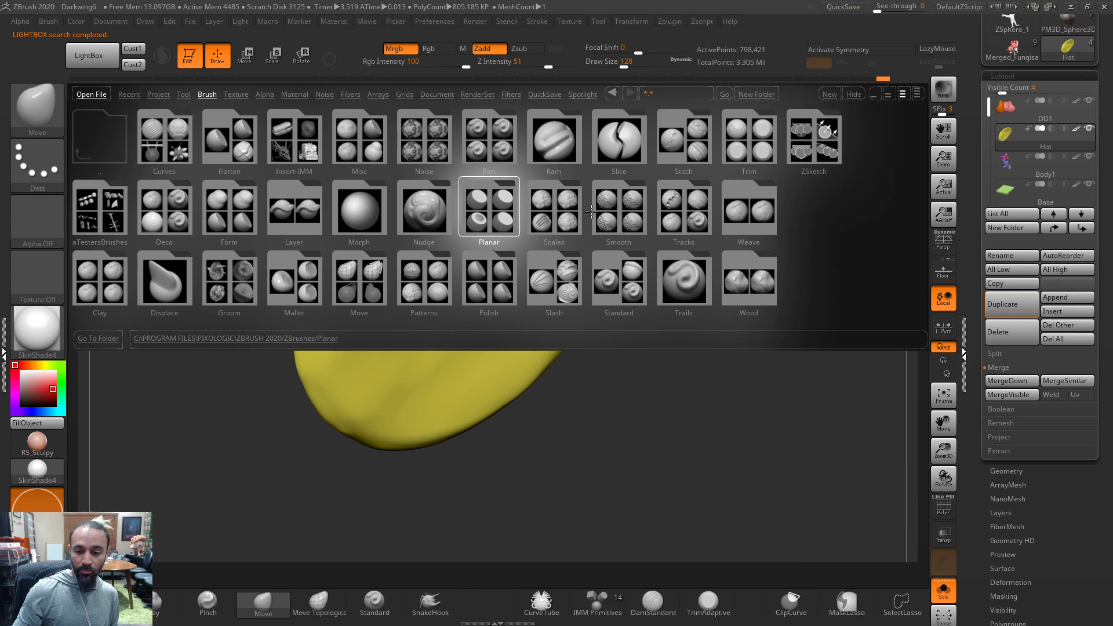
{"action": "left_click", "coordinate": [618, 211]}
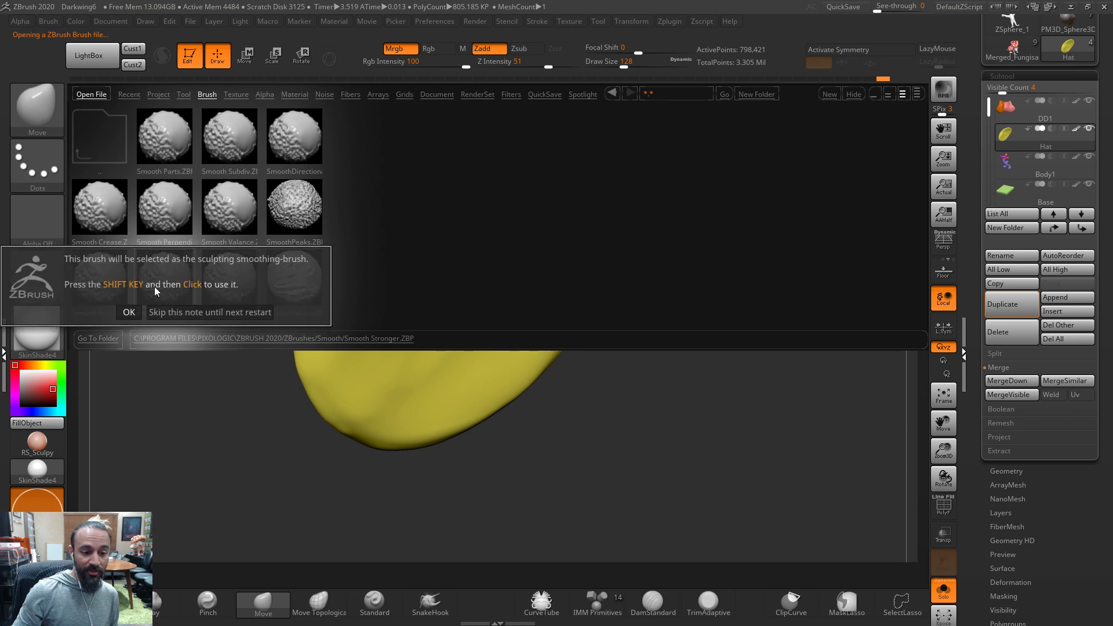
{"action": "double_click", "coordinate": [154, 285]}
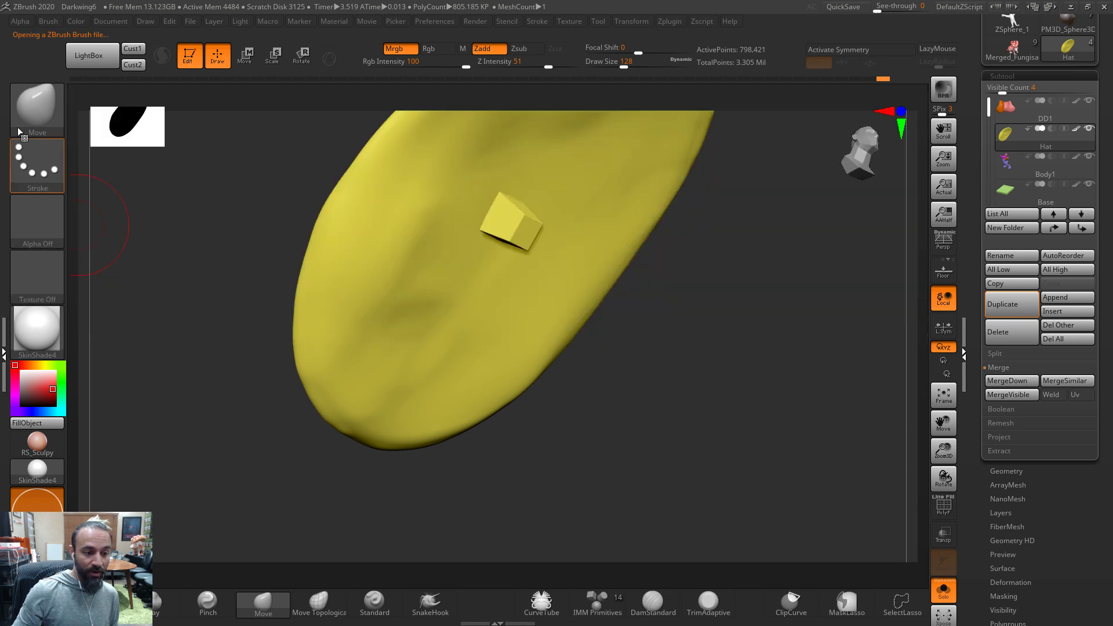
{"action": "left_click", "coordinate": [46, 23]}
{"action": "scroll", "coordinate": [92, 430], "scroll_direction": "down", "scroll_amount": 5}
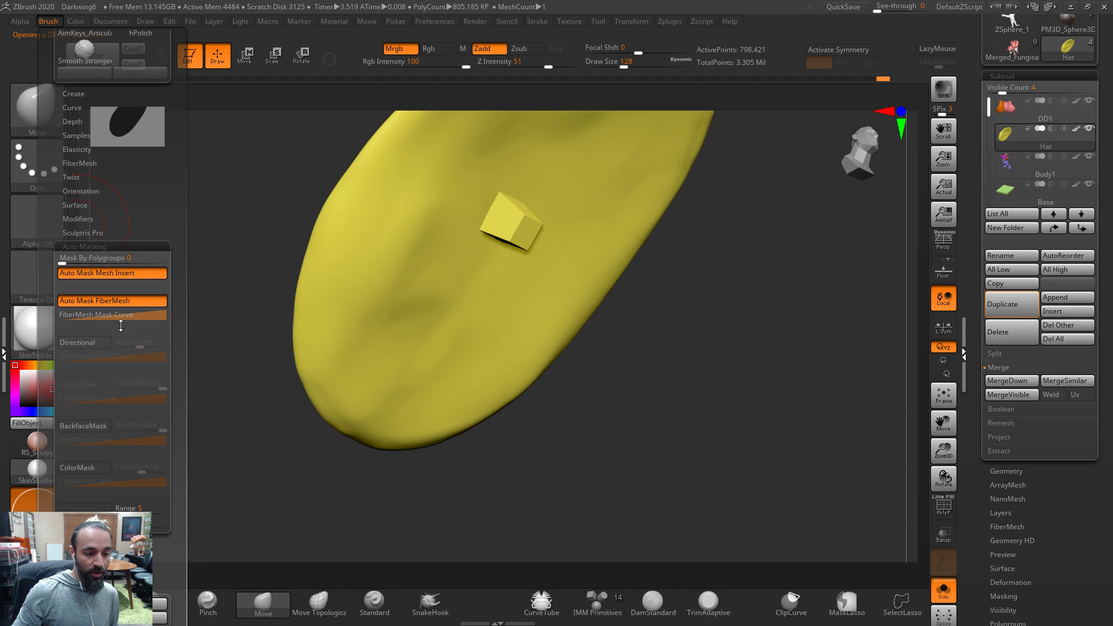
{"action": "left_click", "coordinate": [93, 429]}
Smooth the lumps on the hat's underside beside the peg with the Smooth Stronger brush
{"action": "left_click_drag", "start_coordinate": [527, 485], "coordinate": [566, 482]}
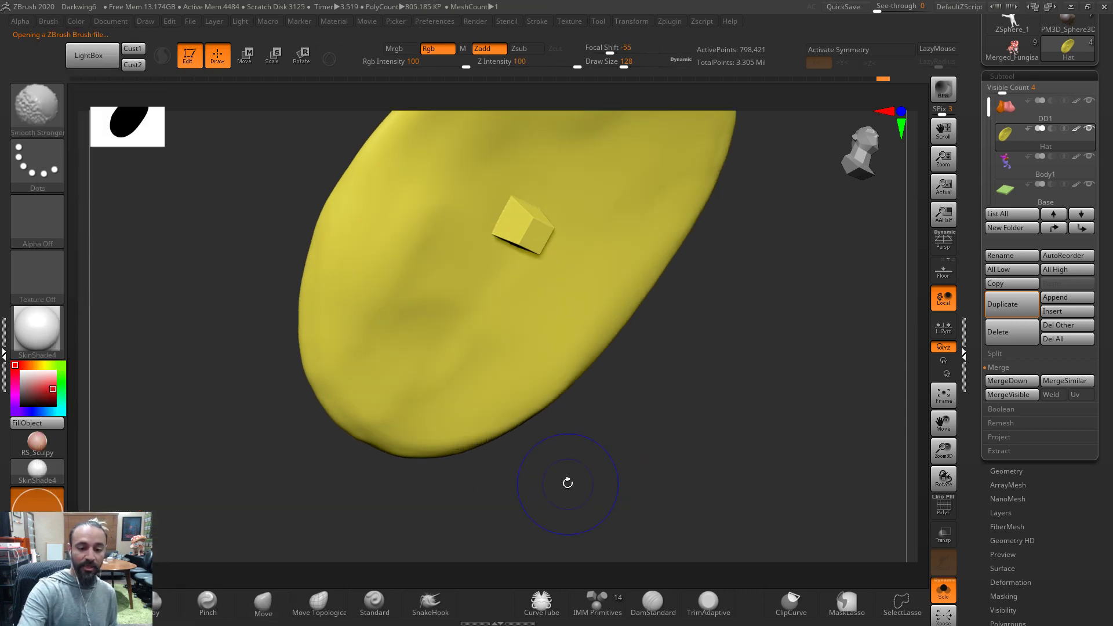
{"action": "left_click_drag", "start_coordinate": [687, 435], "coordinate": [631, 418]}
{"action": "key", "text": "shift"}
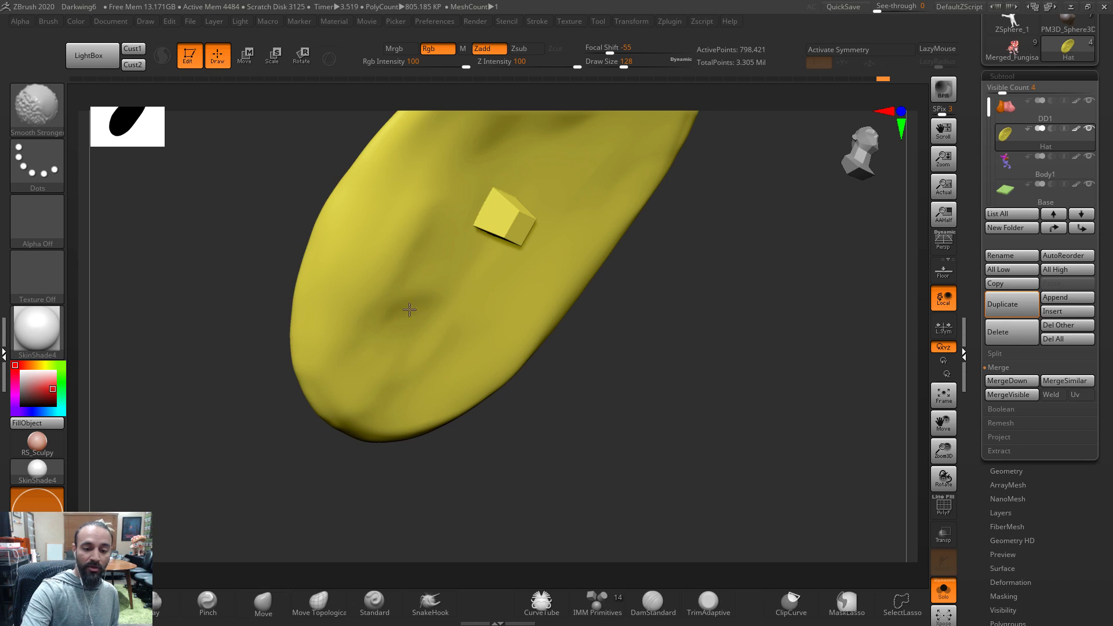
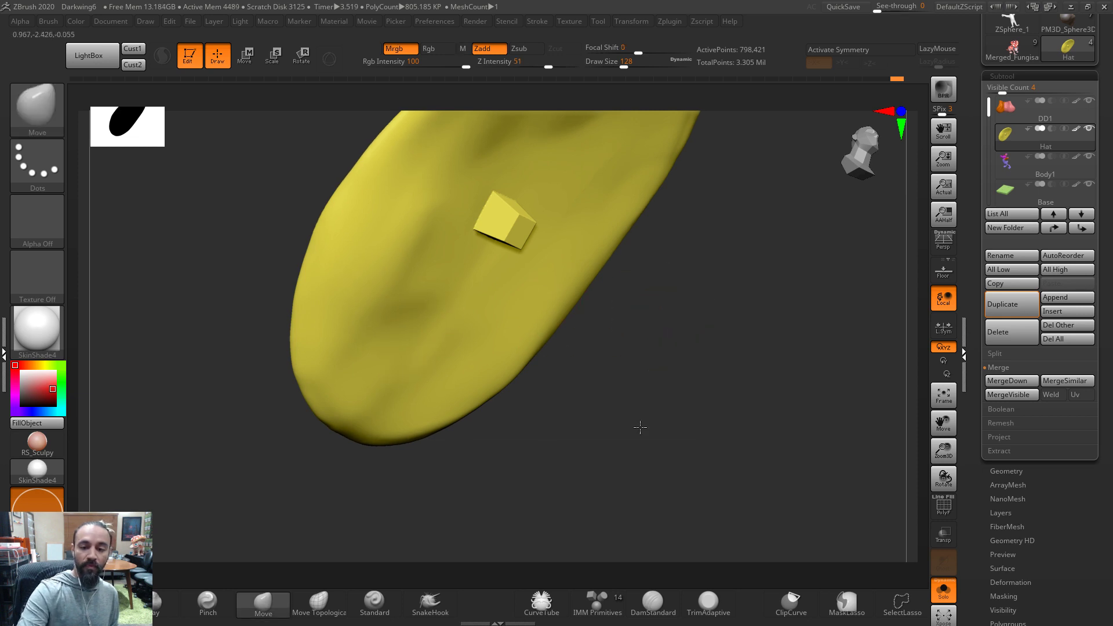
{"action": "left_click_drag", "start_coordinate": [653, 367], "coordinate": [583, 300]}
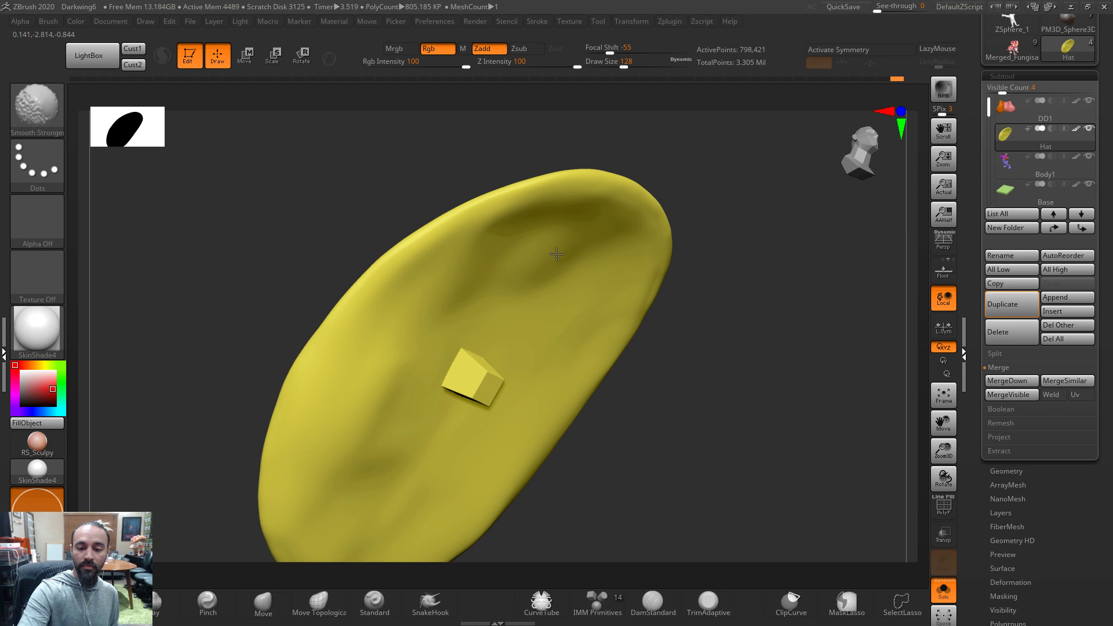
Flatten the hat brim's underside with the hPolish brush at Draw Size 182
{"action": "key", "text": "b"}
{"action": "key", "text": "m"}
{"action": "key", "text": "v"}
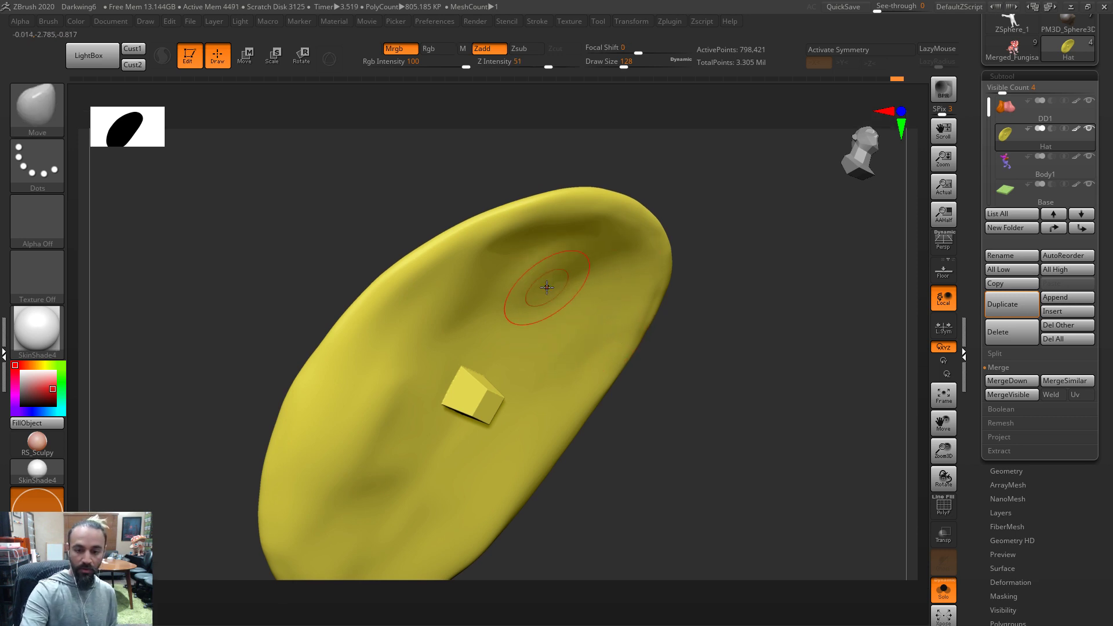
{"action": "left_click", "coordinate": [37, 107]}
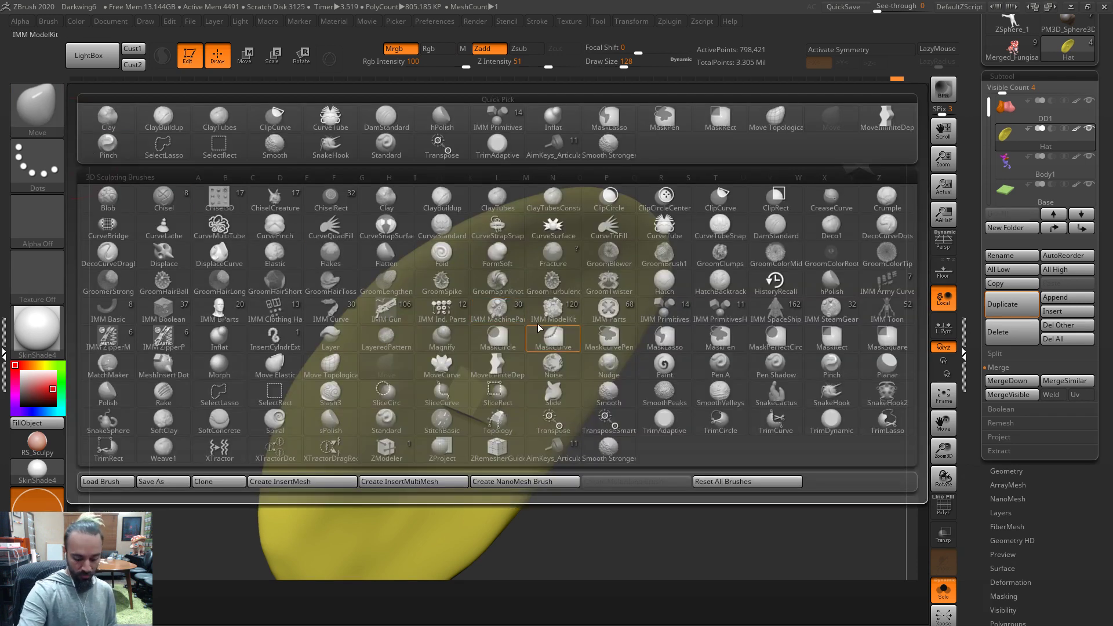
{"action": "key", "text": "h"}
{"action": "left_click", "coordinate": [817, 290]}
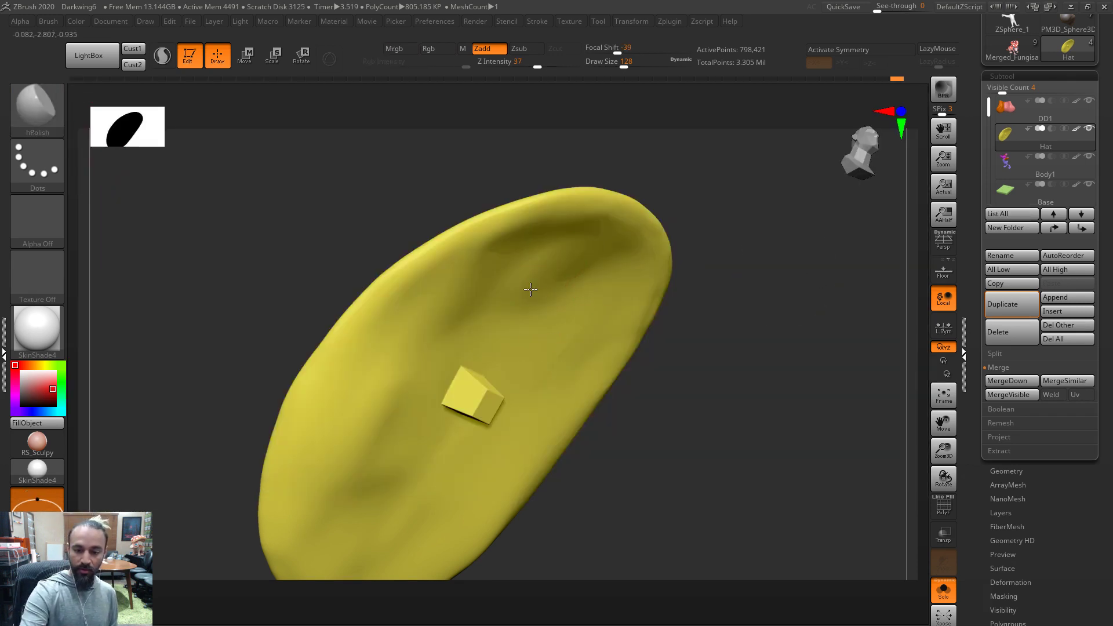
{"action": "mouse_move", "coordinate": [710, 279]}
{"action": "left_mouse_down"}
{"action": "mouse_move", "coordinate": [646, 256]}
{"action": "mouse_move", "coordinate": [571, 264]}
{"action": "mouse_move", "coordinate": [556, 289]}
{"action": "left_mouse_up"}
{"action": "key", "text": "s"}
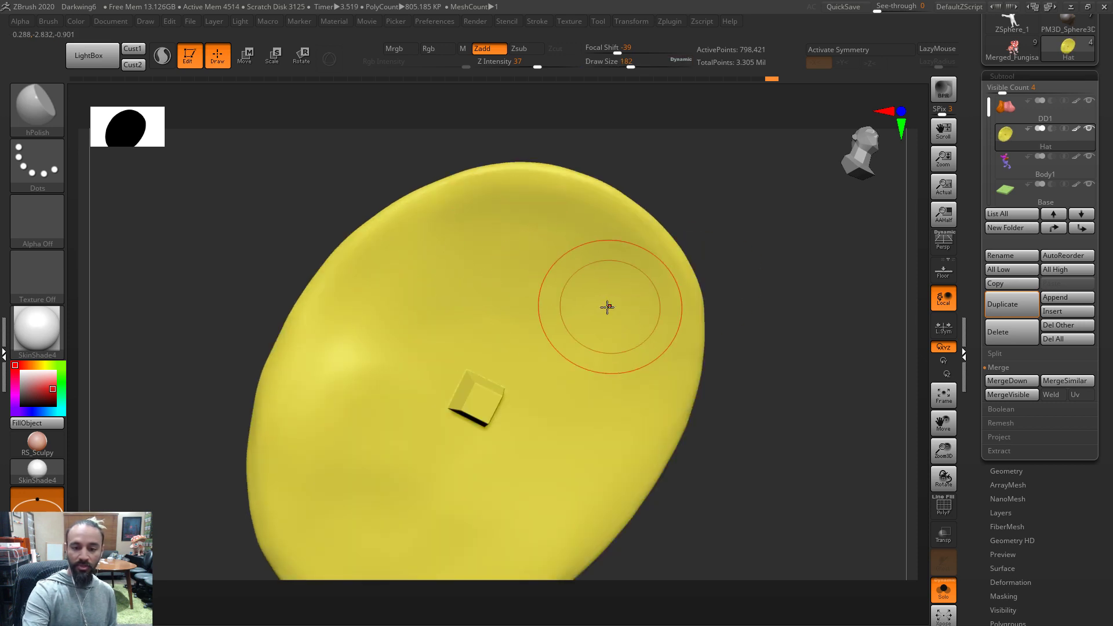
{"action": "right_click_drag", "start_coordinate": [559, 420], "coordinate": [576, 318], "text": "alt"}
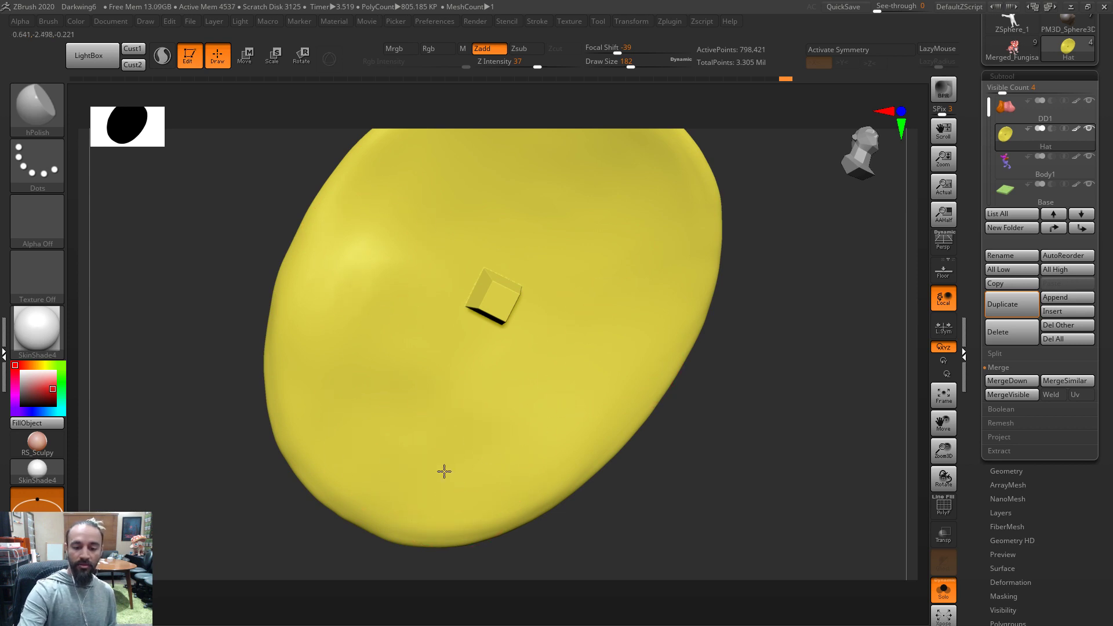
Set the hPolish Draw Size to 177 and polish the remaining rough areas around the peg
{"action": "right_click_drag", "start_coordinate": [708, 356], "coordinate": [410, 410]}
{"action": "key", "text": "s"}
{"action": "mouse_move", "coordinate": [428, 348]}
{"action": "left_mouse_down"}
{"action": "mouse_move", "coordinate": [428, 320]}
{"action": "mouse_move", "coordinate": [439, 395]}
{"action": "mouse_move", "coordinate": [438, 343]}
{"action": "left_mouse_up"}
{"action": "mouse_move", "coordinate": [438, 343]}
{"action": "left_mouse_down"}
{"action": "mouse_move", "coordinate": [417, 420]}
{"action": "mouse_move", "coordinate": [430, 295]}
{"action": "left_mouse_up"}
{"action": "key", "text": "s"}
{"action": "right_click_drag", "start_coordinate": [485, 240], "coordinate": [619, 385]}
{"action": "right_click_drag", "start_coordinate": [528, 289], "coordinate": [519, 448]}
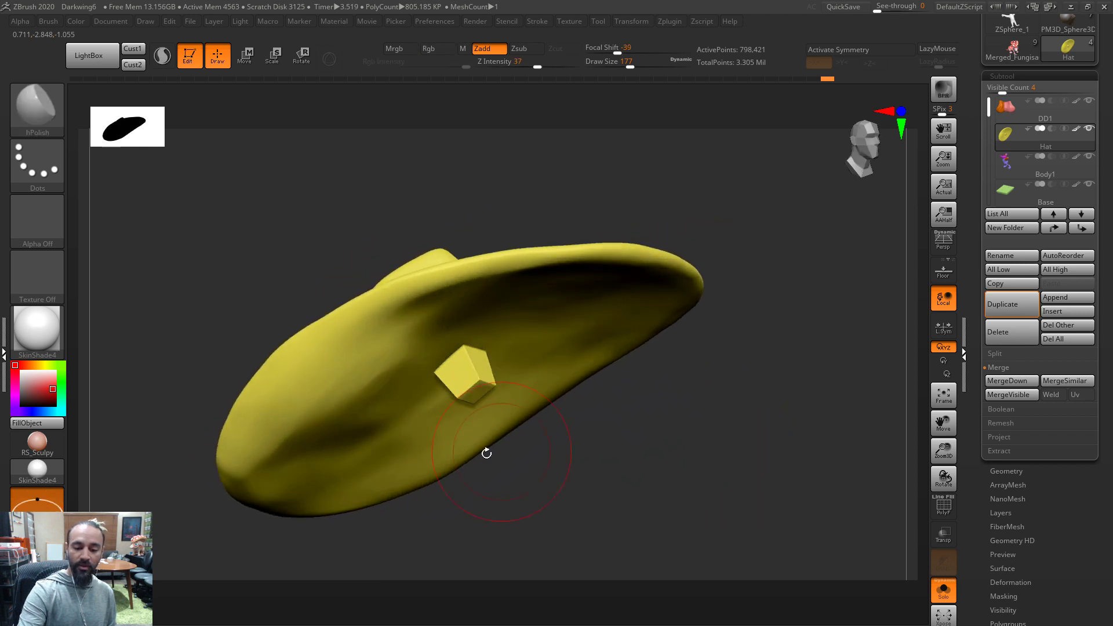
Smooth the leftover unevenness near the brim's edge on the underside of the hat
{"action": "right_click_drag", "start_coordinate": [468, 481], "coordinate": [397, 423]}
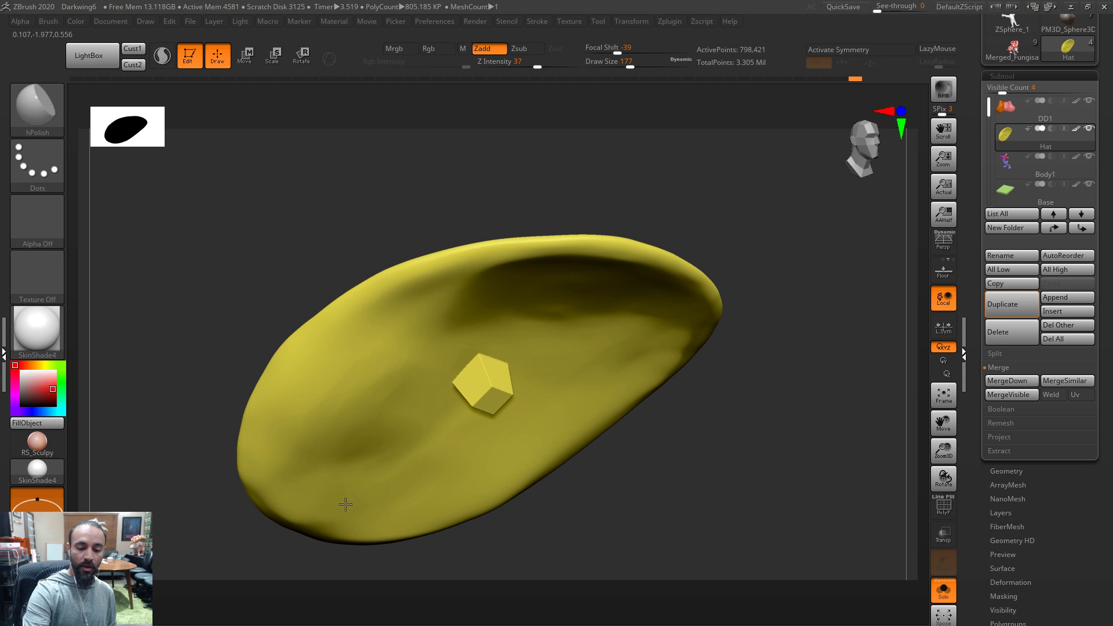
{"action": "key", "text": "shift"}
{"action": "mouse_move", "coordinate": [344, 492]}
{"action": "left_mouse_down", "text": "shift"}
{"action": "mouse_move", "coordinate": [348, 460]}
{"action": "mouse_move", "coordinate": [280, 512]}
{"action": "left_mouse_up", "text": "shift"}
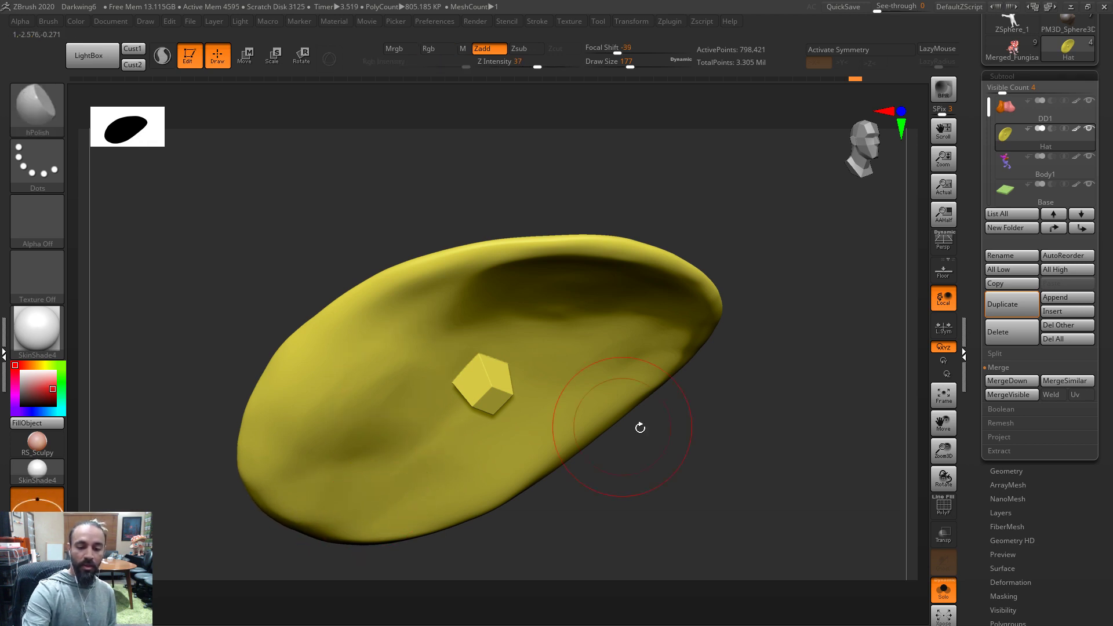
Adjust the underside profile of the hat's low-hanging brim with the Move brush at Draw Size 154
{"action": "right_click_drag", "start_coordinate": [559, 427], "coordinate": [696, 492]}
{"action": "mouse_move", "coordinate": [708, 455]}
{"action": "right_mouse_down"}
{"action": "mouse_move", "coordinate": [711, 499]}
{"action": "mouse_move", "coordinate": [676, 398]}
{"action": "mouse_move", "coordinate": [584, 470]}
{"action": "mouse_move", "coordinate": [458, 373]}
{"action": "right_mouse_up"}
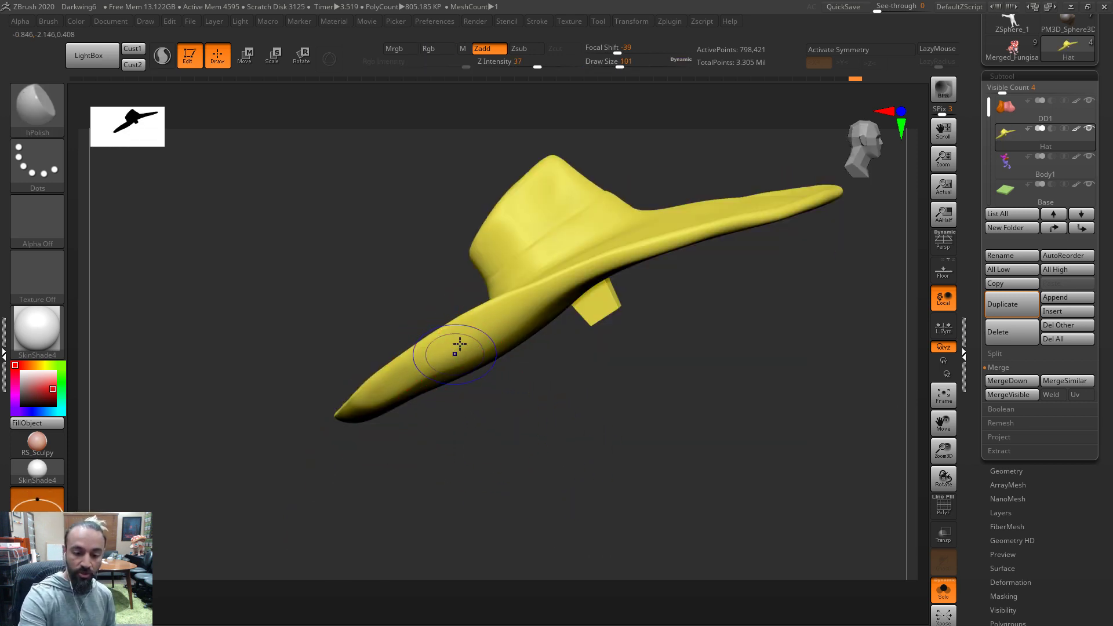
{"action": "key", "text": "shift"}
{"action": "key", "text": "b"}
{"action": "key", "text": "m"}
{"action": "key", "text": "v"}
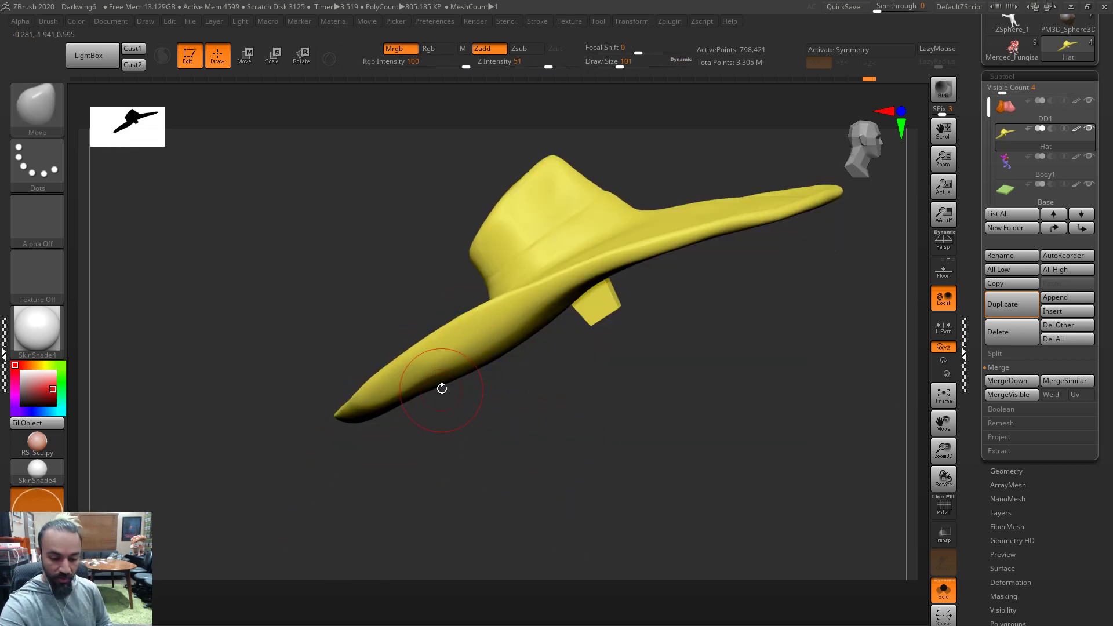
{"action": "key", "text": "s"}
{"action": "left_click_drag", "start_coordinate": [438, 394], "coordinate": [438, 394]}
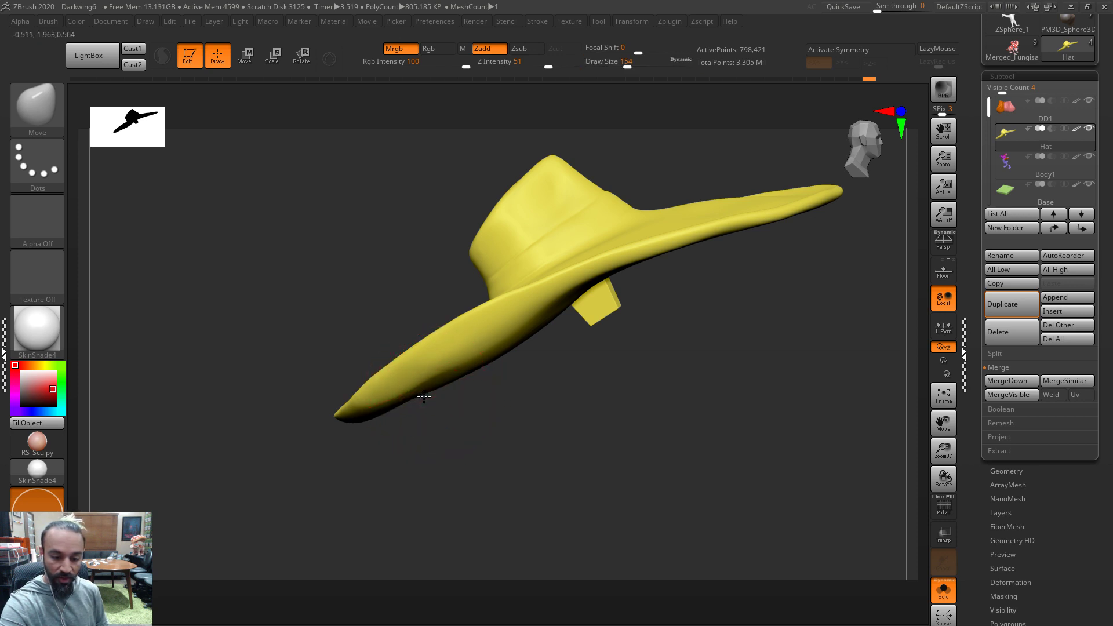
{"action": "right_click_drag", "start_coordinate": [413, 402], "coordinate": [403, 411]}
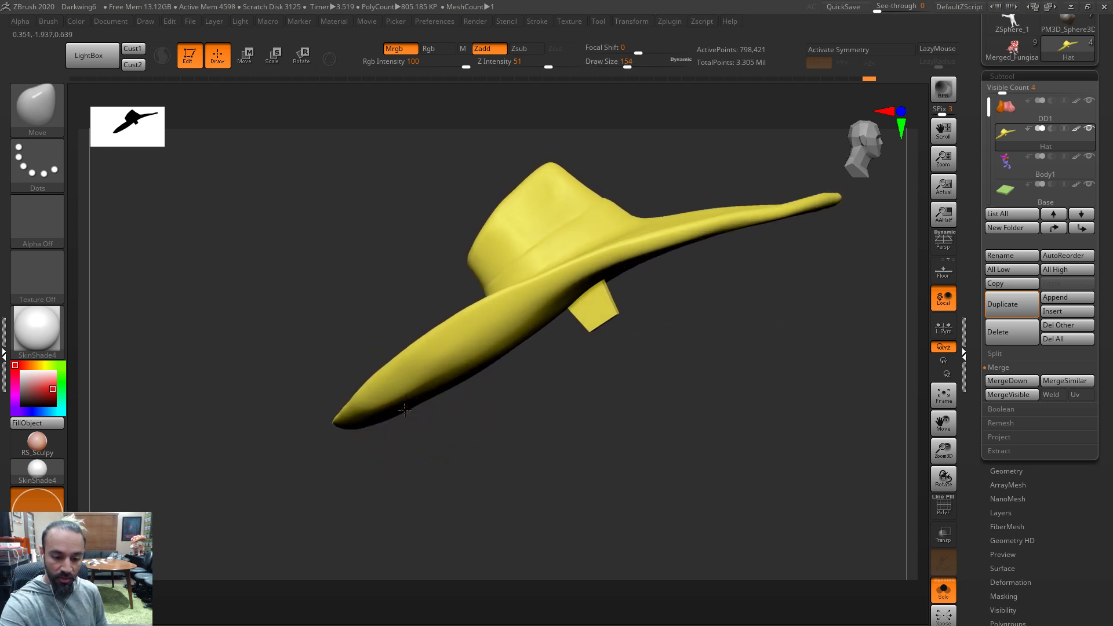
Refine the low brim tip with the Move brush, reducing the Draw Size to 97
{"action": "key", "text": "shift"}
{"action": "left_click_drag", "start_coordinate": [487, 427], "coordinate": [485, 416]}
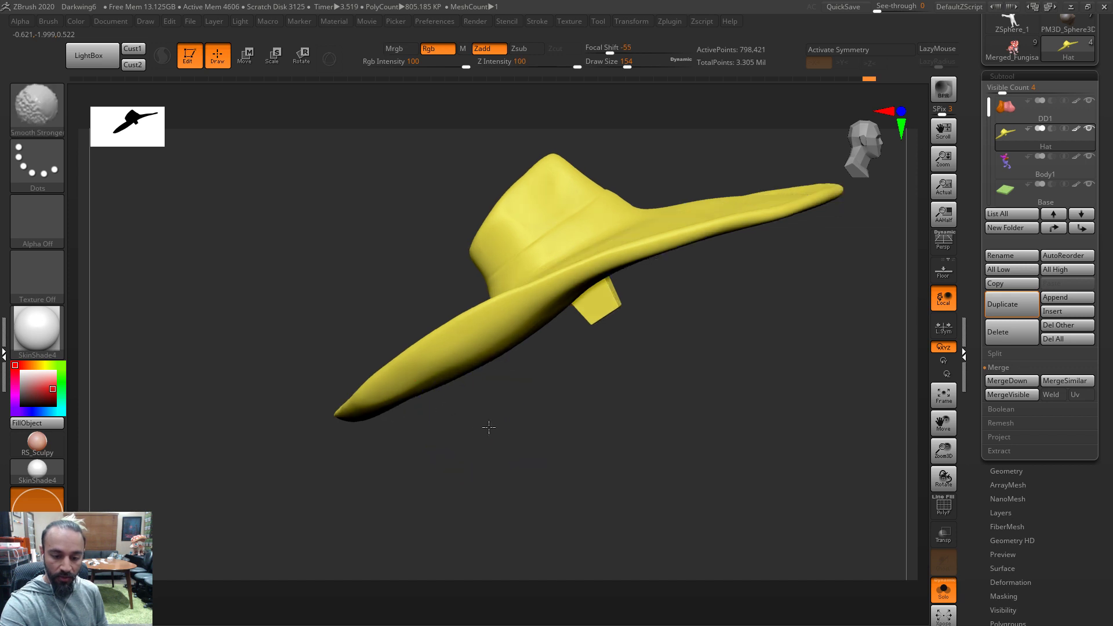
{"action": "key", "text": "s"}
{"action": "left_click_drag", "start_coordinate": [476, 367], "coordinate": [477, 368]}
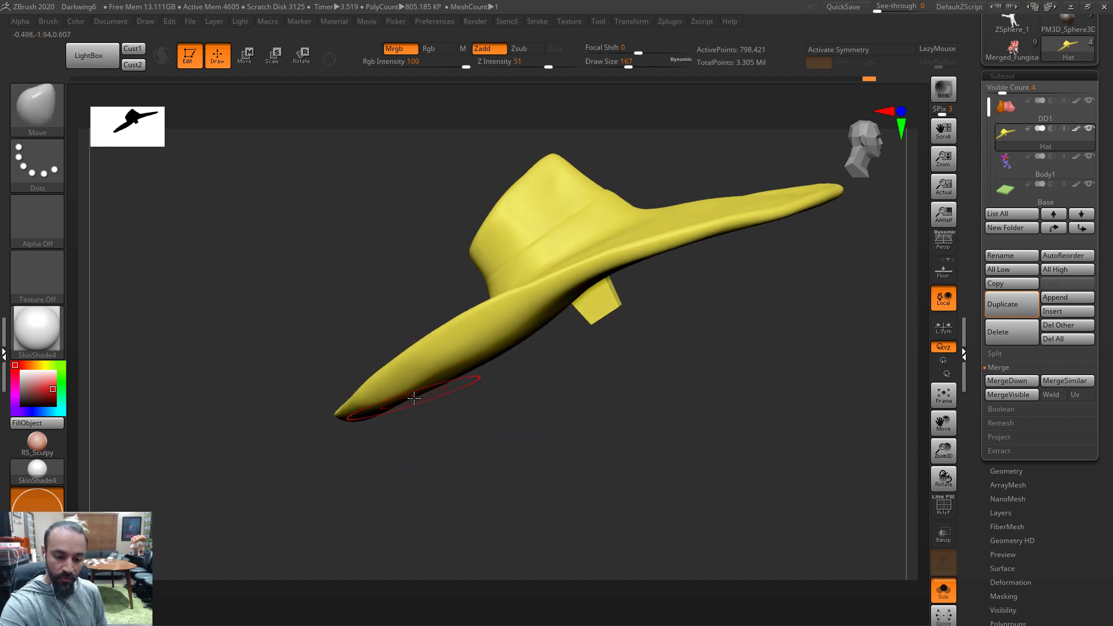
{"action": "key", "text": "s"}
{"action": "left_click_drag", "start_coordinate": [416, 399], "coordinate": [394, 399]}
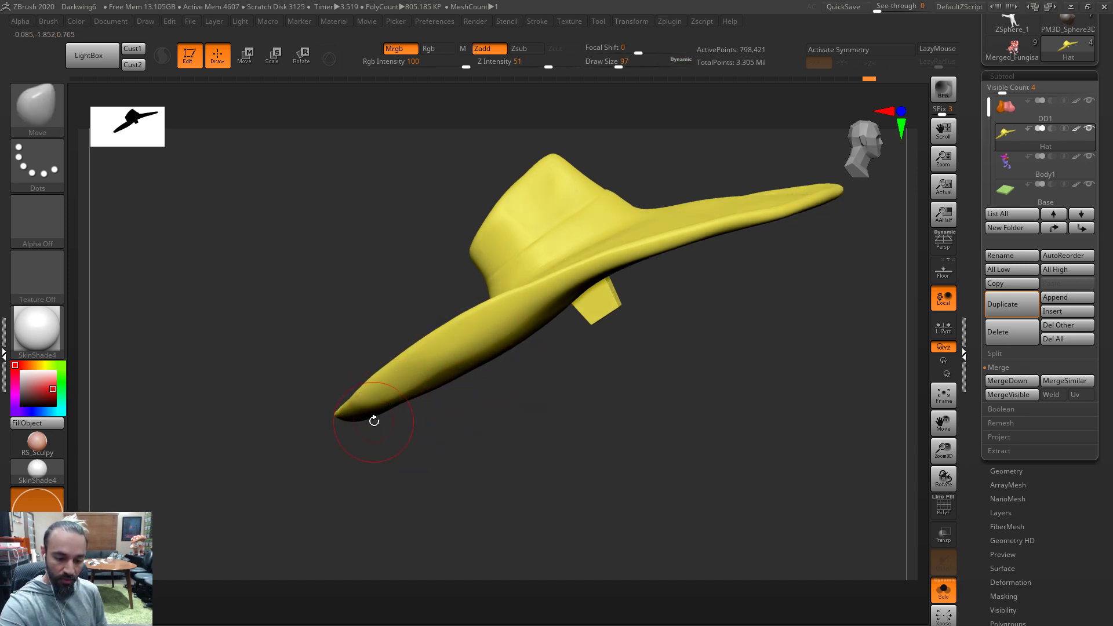
{"action": "key", "text": "shift"}
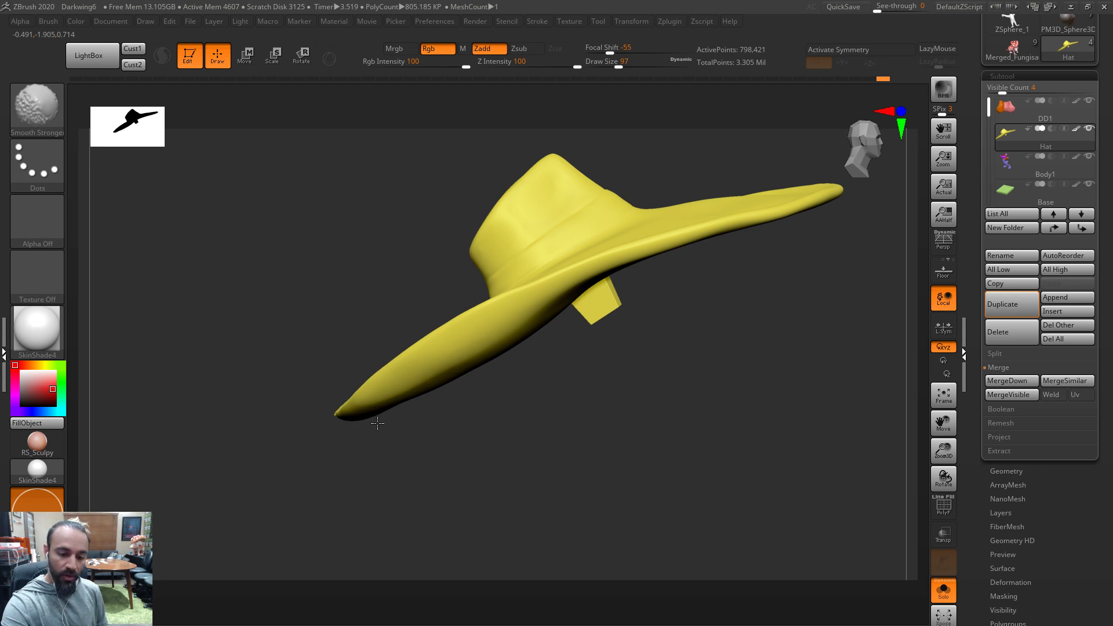
Smooth the brim's rim and underside around the peg with the Smooth Stronger brush at Draw Size 182
{"action": "mouse_move", "coordinate": [405, 449]}
{"action": "left_mouse_down"}
{"action": "mouse_move", "coordinate": [549, 425]}
{"action": "mouse_move", "coordinate": [552, 398]}
{"action": "mouse_move", "coordinate": [517, 444]}
{"action": "left_mouse_up"}
{"action": "mouse_move", "coordinate": [391, 454]}
{"action": "left_mouse_down"}
{"action": "mouse_move", "coordinate": [452, 392]}
{"action": "mouse_move", "coordinate": [498, 416]}
{"action": "left_mouse_up"}
{"action": "key", "text": "s"}
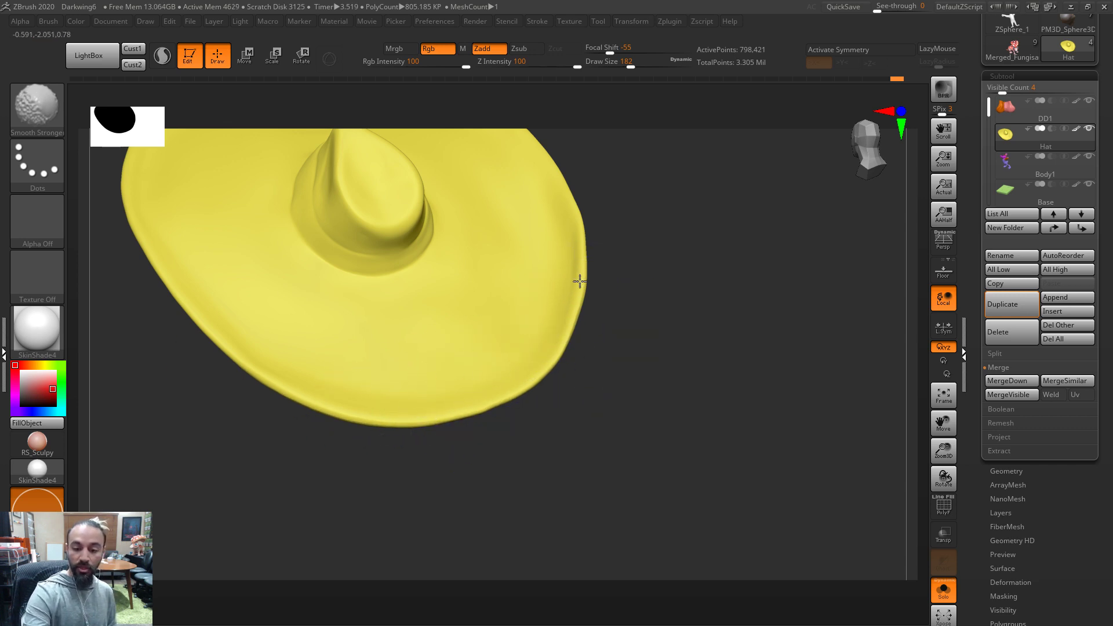
{"action": "left_click_drag", "start_coordinate": [401, 423], "coordinate": [533, 403]}
{"action": "left_click_drag", "start_coordinate": [574, 372], "coordinate": [435, 367]}
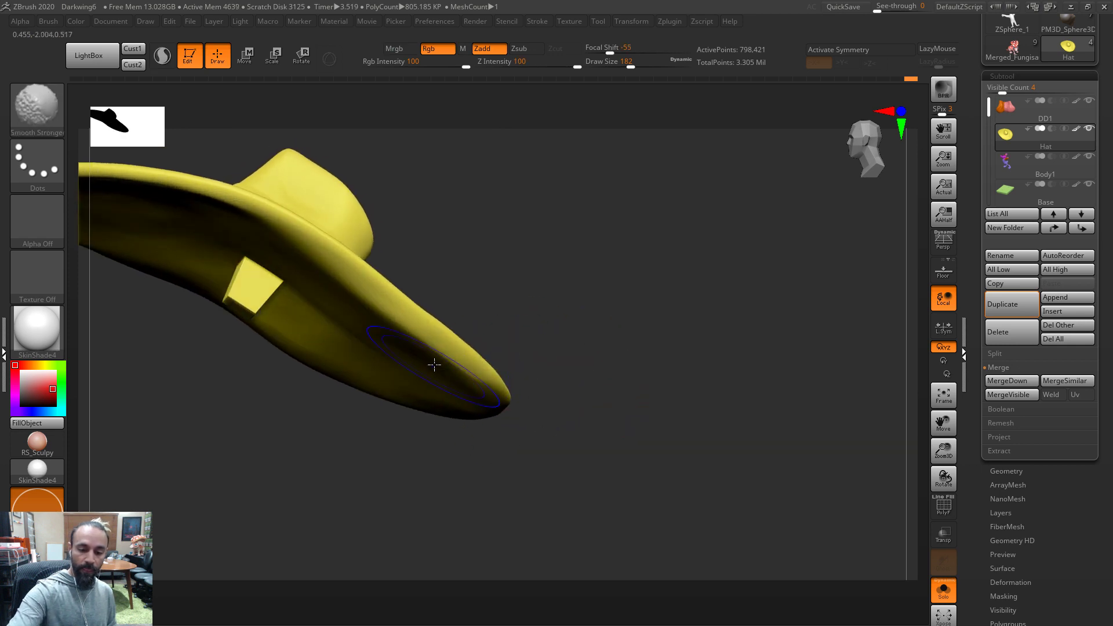
{"action": "left_click_drag", "start_coordinate": [510, 342], "coordinate": [454, 388]}
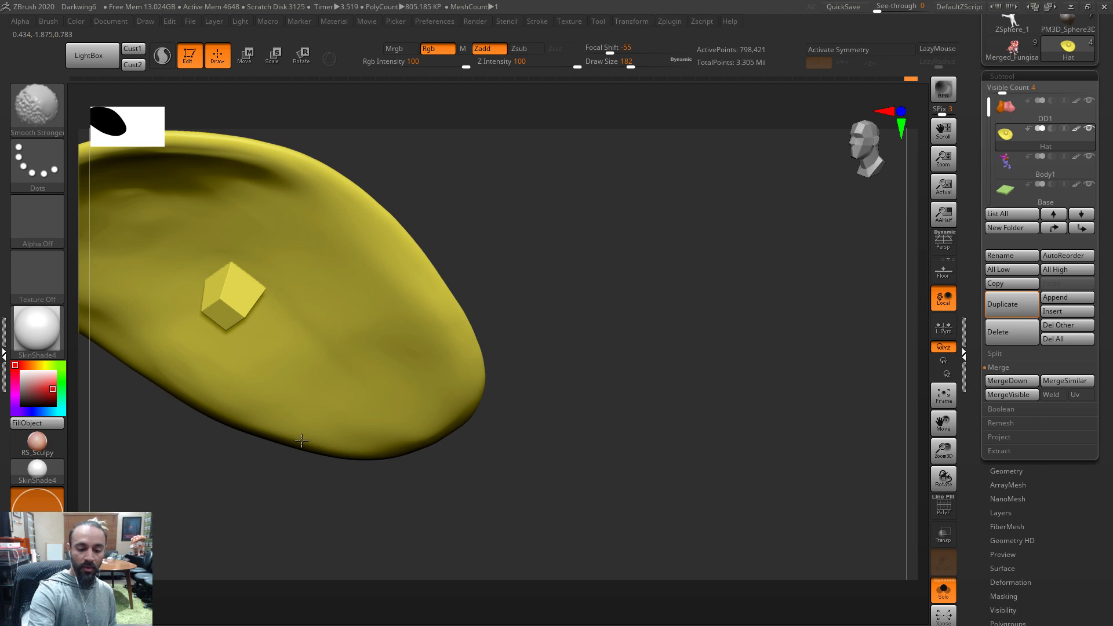
{"action": "left_click_drag", "start_coordinate": [417, 343], "coordinate": [541, 211]}
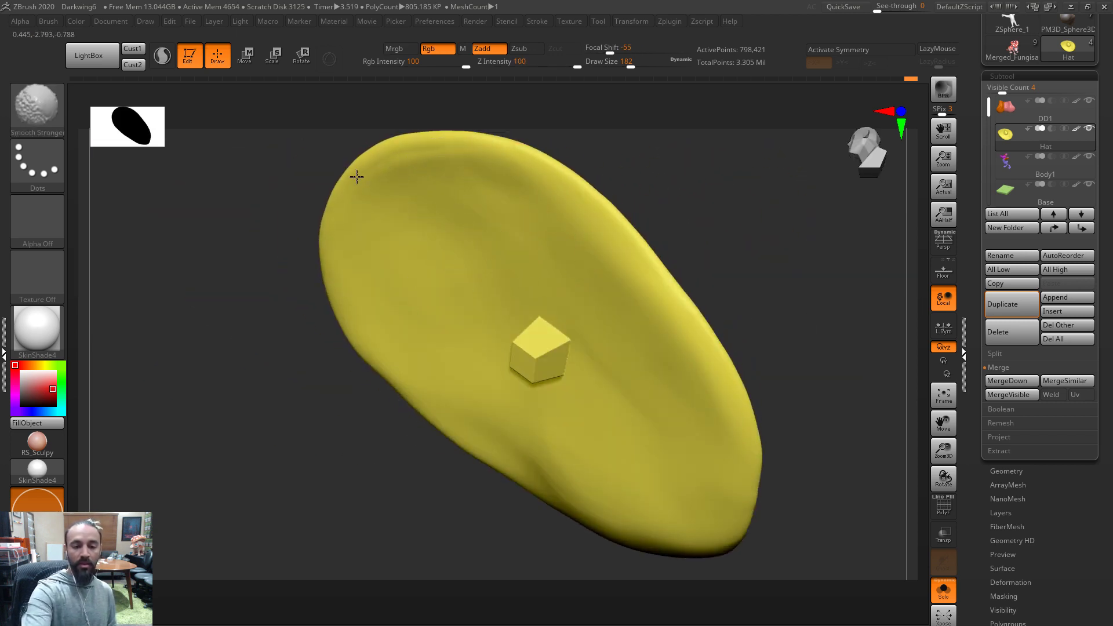
Even out the outer contour of the brim, smoothing along its front and side edges from above
{"action": "mouse_move", "coordinate": [719, 253]}
{"action": "left_mouse_down"}
{"action": "mouse_move", "coordinate": [738, 249]}
{"action": "mouse_move", "coordinate": [656, 323]}
{"action": "mouse_move", "coordinate": [705, 337]}
{"action": "mouse_move", "coordinate": [442, 280]}
{"action": "left_mouse_up"}
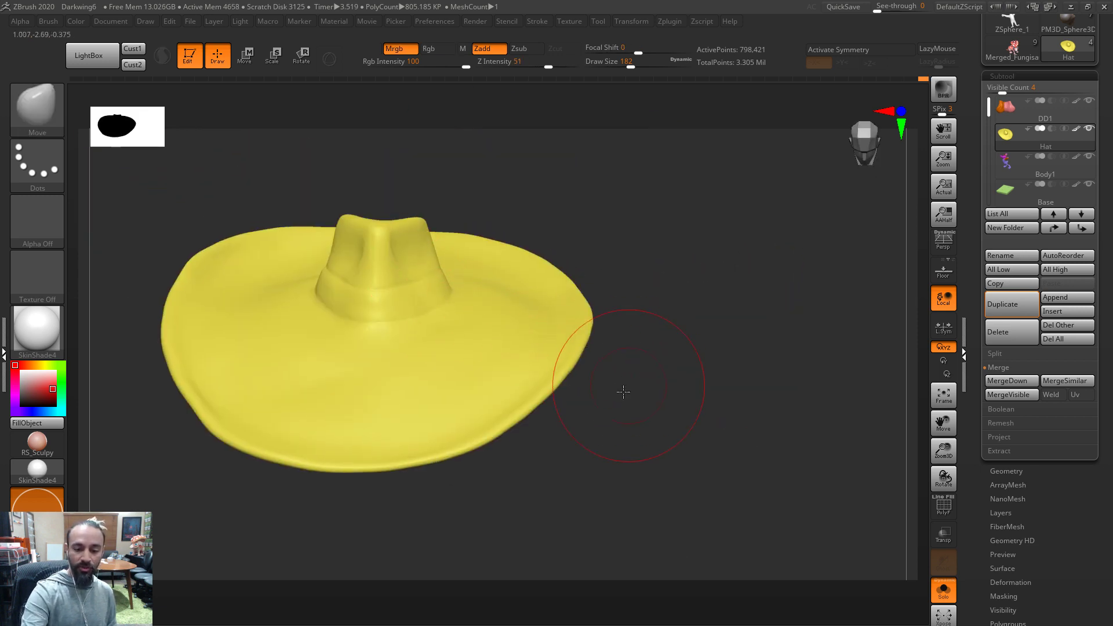
{"action": "left_click_drag", "start_coordinate": [628, 381], "coordinate": [583, 330]}
{"action": "key", "text": "shift"}
{"action": "mouse_move", "coordinate": [445, 449]}
{"action": "left_mouse_down", "text": "shift"}
{"action": "mouse_move", "coordinate": [604, 331]}
{"action": "mouse_move", "coordinate": [632, 287]}
{"action": "left_mouse_up", "text": "shift"}
{"action": "left_click_drag", "start_coordinate": [499, 395], "coordinate": [361, 462], "text": "shift"}
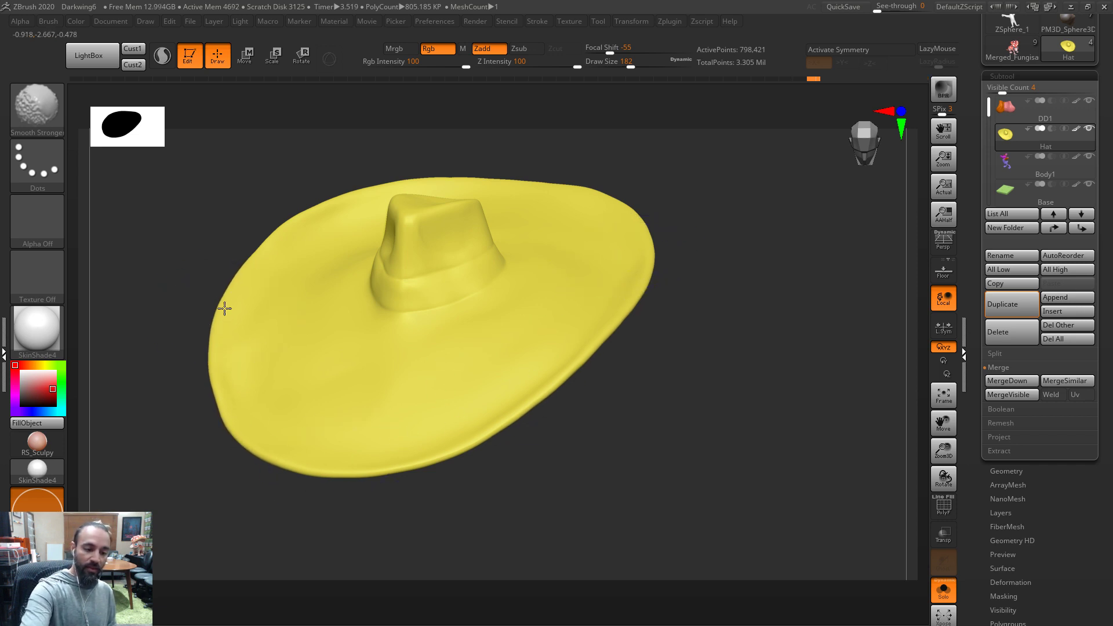
{"action": "mouse_move", "coordinate": [661, 347]}
{"action": "left_mouse_down"}
{"action": "mouse_move", "coordinate": [659, 402]}
{"action": "mouse_move", "coordinate": [793, 549]}
{"action": "left_mouse_up"}
{"action": "left_click_drag", "start_coordinate": [313, 470], "coordinate": [261, 254], "text": "shift"}
Reduce the Draw Size to 136 and smooth the far rim of the brim on both sides behind the crown
{"action": "mouse_move", "coordinate": [738, 305]}
{"action": "left_mouse_down", "text": "alt"}
{"action": "mouse_move", "coordinate": [750, 414]}
{"action": "mouse_move", "coordinate": [721, 336]}
{"action": "left_mouse_up", "text": "alt"}
{"action": "mouse_move", "coordinate": [304, 284]}
{"action": "left_mouse_down", "text": "shift"}
{"action": "mouse_move", "coordinate": [286, 311]}
{"action": "mouse_move", "coordinate": [288, 336]}
{"action": "mouse_move", "coordinate": [271, 341]}
{"action": "mouse_move", "coordinate": [293, 301]}
{"action": "left_mouse_up", "text": "shift"}
{"action": "key", "text": "bracketleft"}
{"action": "left_click_drag", "start_coordinate": [323, 256], "coordinate": [326, 259]}
{"action": "left_click_drag", "start_coordinate": [365, 210], "coordinate": [375, 209], "text": "shift"}
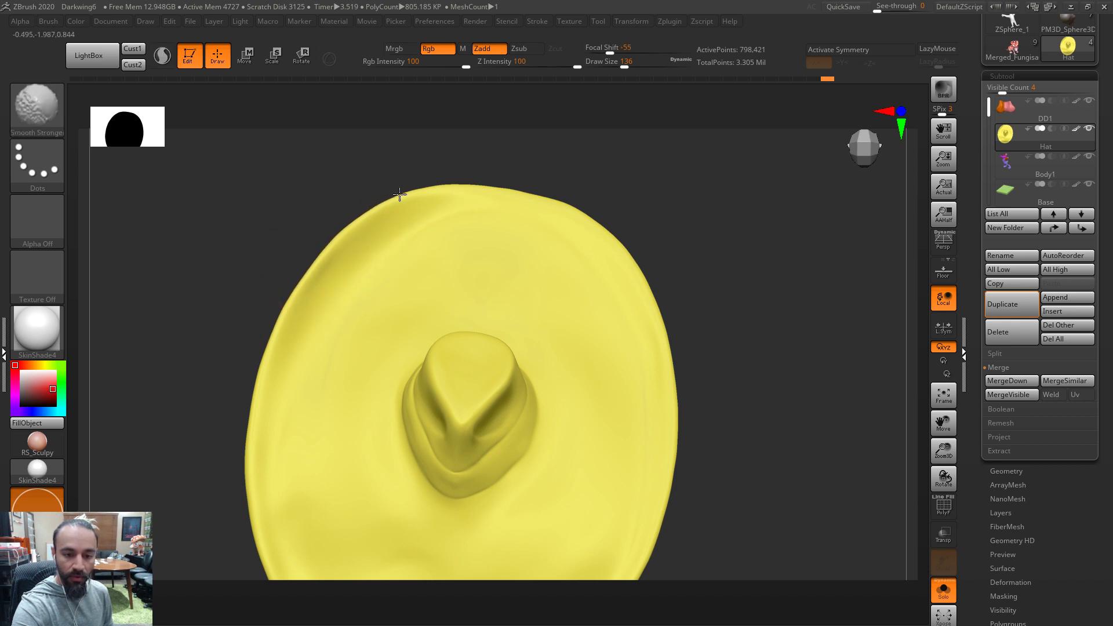
{"action": "left_click_drag", "start_coordinate": [782, 211], "coordinate": [637, 252]}
{"action": "left_click_drag", "start_coordinate": [554, 206], "coordinate": [644, 290], "text": "shift"}
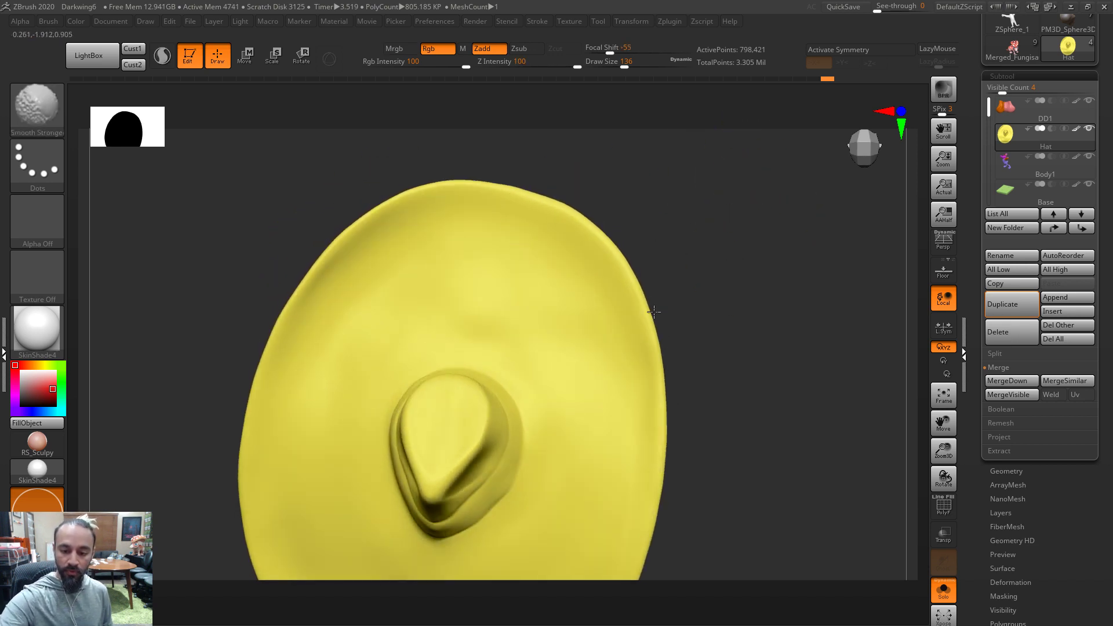
Carve the crease between the hat's crown and band using the DamStandard brush at Draw Size 49
{"action": "mouse_move", "coordinate": [722, 459]}
{"action": "left_mouse_down"}
{"action": "mouse_move", "coordinate": [741, 340]}
{"action": "mouse_move", "coordinate": [758, 397]}
{"action": "mouse_move", "coordinate": [798, 397]}
{"action": "mouse_move", "coordinate": [768, 466]}
{"action": "left_mouse_up"}
{"action": "key", "text": "s"}
{"action": "left_click_drag", "start_coordinate": [466, 464], "coordinate": [452, 464]}
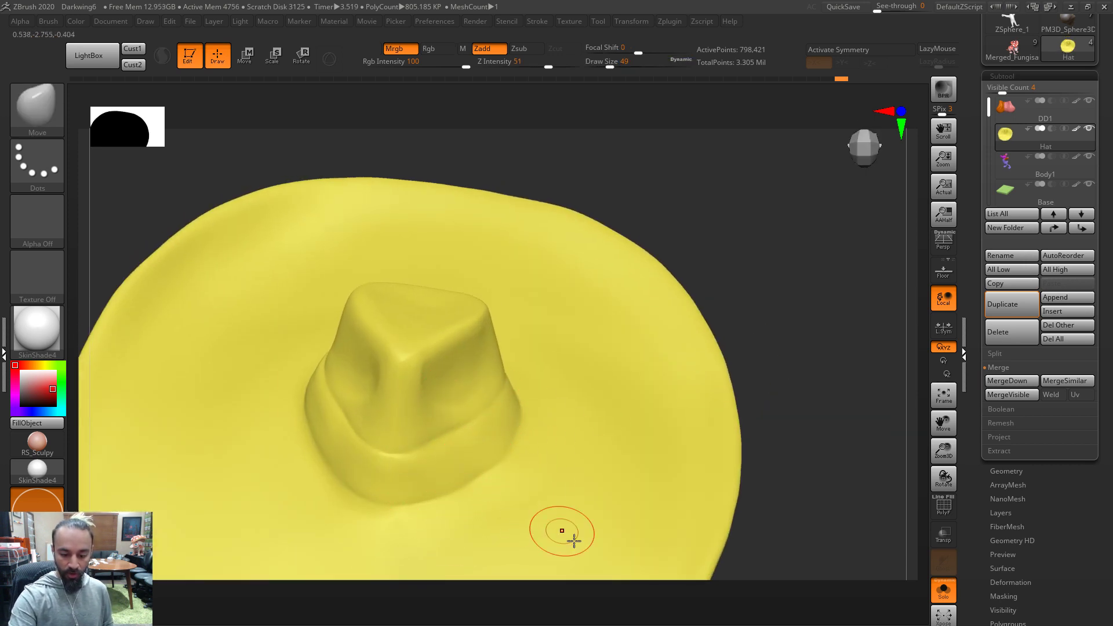
{"action": "key", "text": "ctrl+d"}
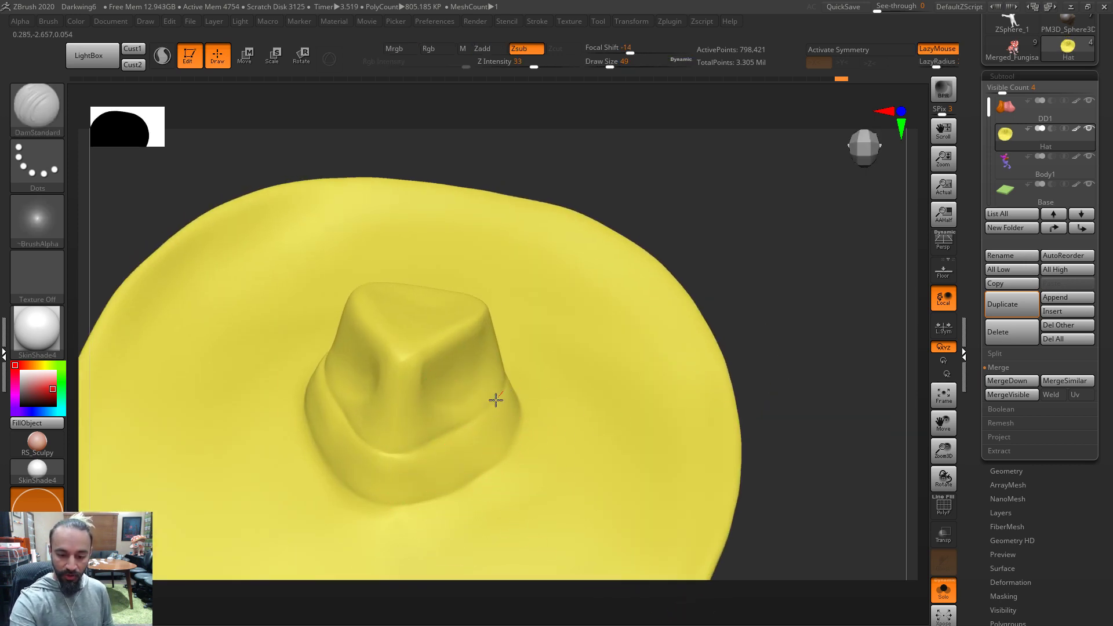
{"action": "left_click_drag", "start_coordinate": [380, 451], "coordinate": [349, 424]}
{"action": "mouse_move", "coordinate": [716, 180]}
{"action": "left_mouse_down"}
{"action": "mouse_move", "coordinate": [796, 214]}
{"action": "mouse_move", "coordinate": [757, 243]}
{"action": "left_mouse_up"}
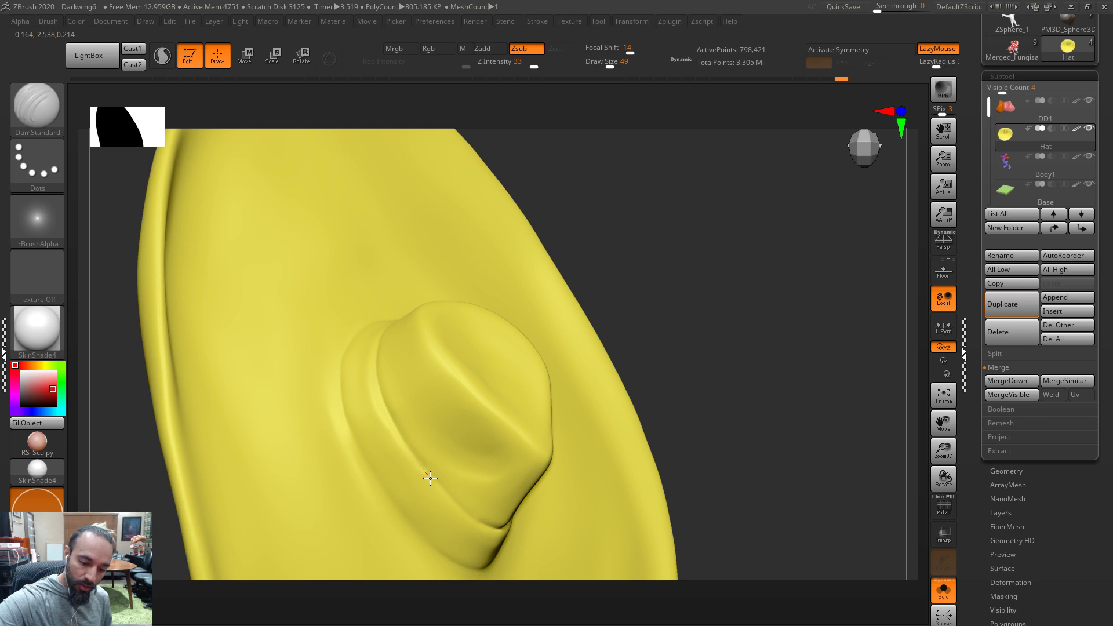
{"action": "mouse_move", "coordinate": [710, 354]}
{"action": "left_mouse_down"}
{"action": "mouse_move", "coordinate": [721, 343]}
{"action": "mouse_move", "coordinate": [732, 397]}
{"action": "mouse_move", "coordinate": [658, 296]}
{"action": "mouse_move", "coordinate": [715, 278]}
{"action": "mouse_move", "coordinate": [787, 355]}
{"action": "mouse_move", "coordinate": [783, 405]}
{"action": "mouse_move", "coordinate": [585, 329]}
{"action": "mouse_move", "coordinate": [574, 338]}
{"action": "left_mouse_up"}
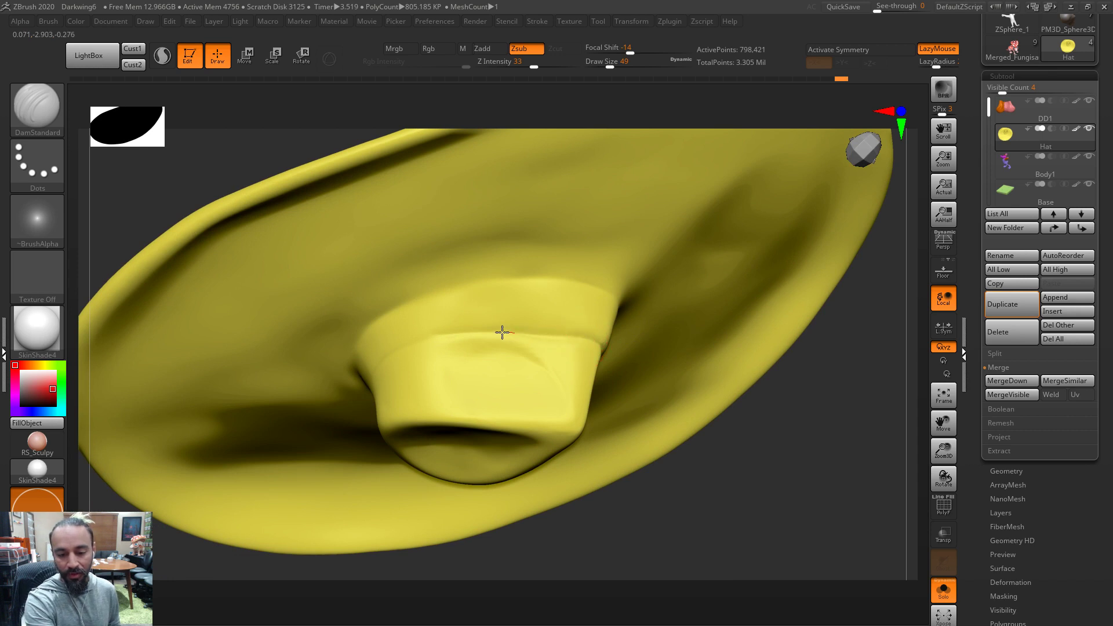
{"action": "left_click_drag", "start_coordinate": [795, 417], "coordinate": [527, 311]}
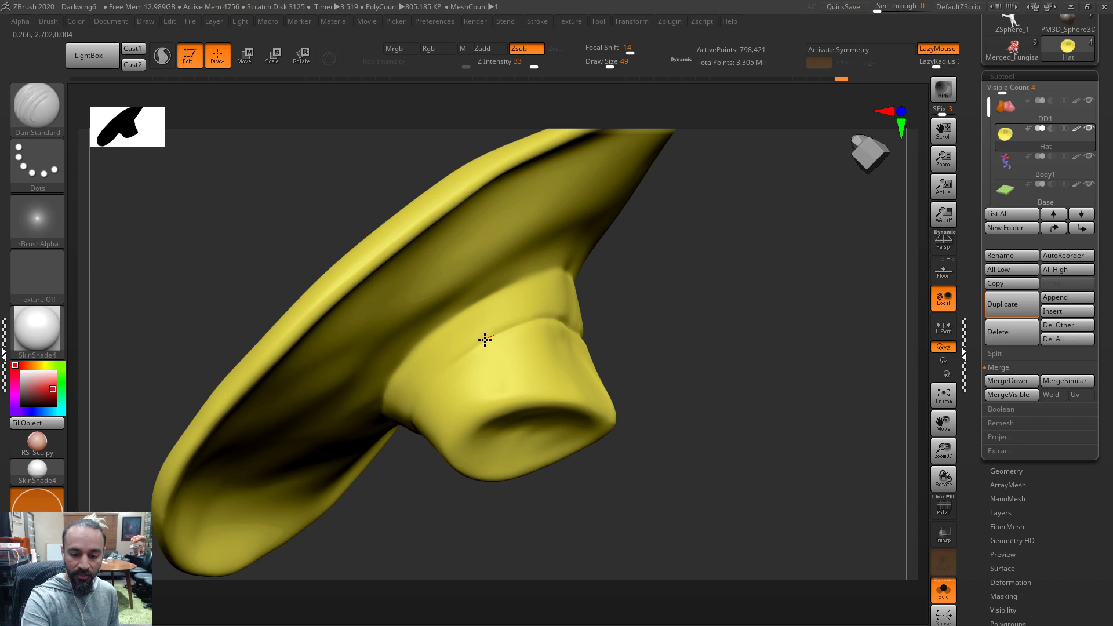
{"action": "left_click_drag", "start_coordinate": [693, 273], "coordinate": [632, 255]}
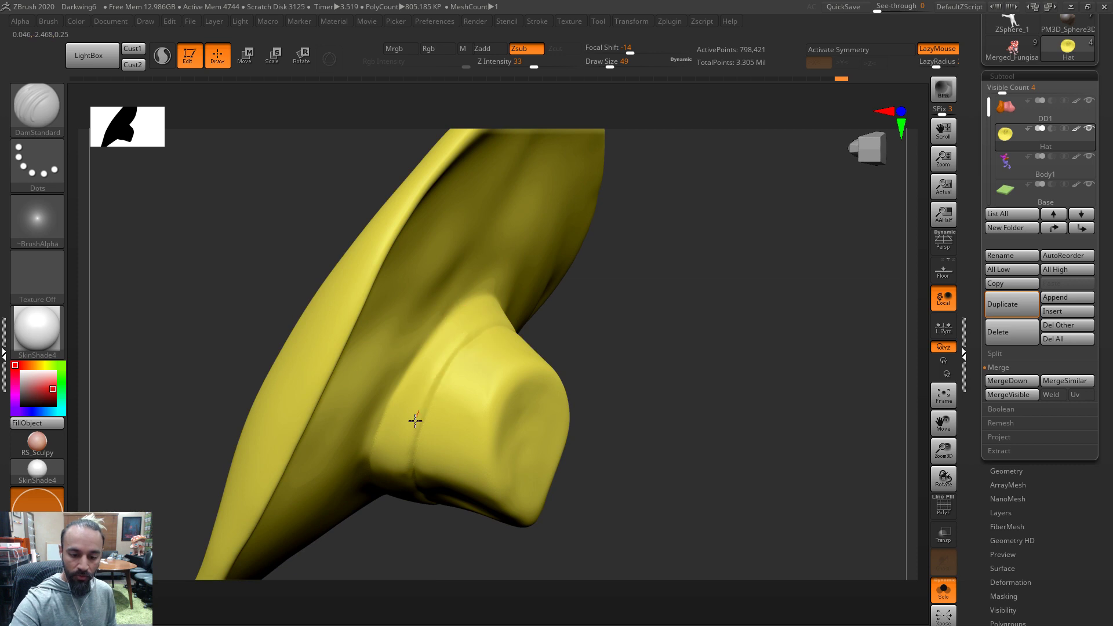
Set the DamStandard Draw Size to 35 and sharpen the band's upper crease across the crown's side and front
{"action": "mouse_move", "coordinate": [634, 330]}
{"action": "left_mouse_down"}
{"action": "mouse_move", "coordinate": [636, 244]}
{"action": "mouse_move", "coordinate": [619, 244]}
{"action": "left_mouse_up"}
{"action": "key", "text": "s"}
{"action": "left_click_drag", "start_coordinate": [399, 360], "coordinate": [395, 361]}
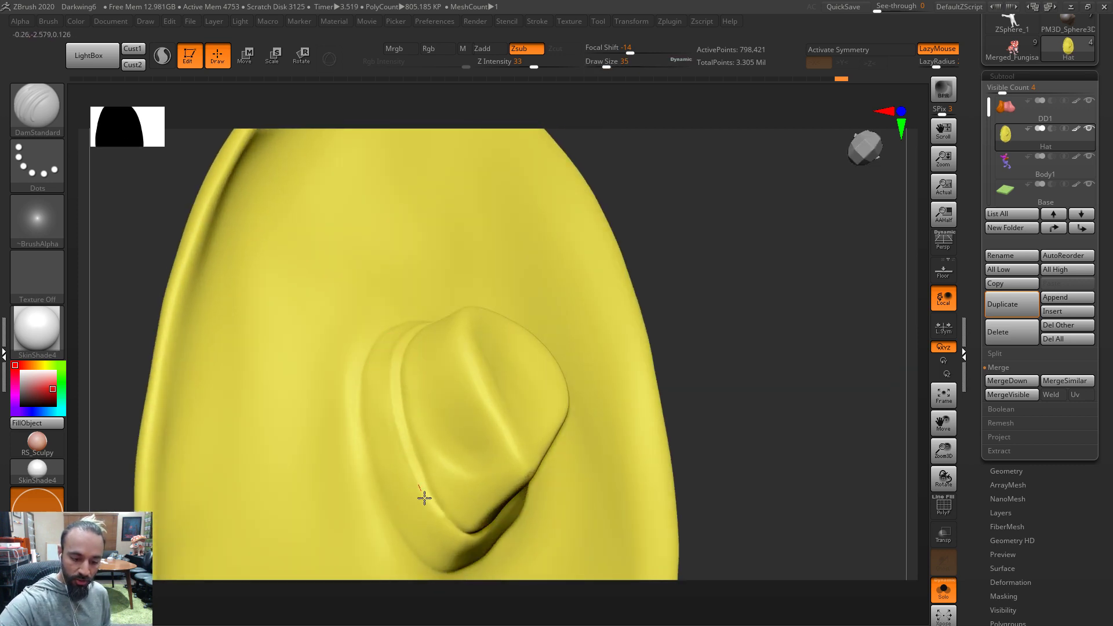
{"action": "mouse_move", "coordinate": [748, 316]}
{"action": "left_mouse_down"}
{"action": "mouse_move", "coordinate": [738, 307]}
{"action": "mouse_move", "coordinate": [777, 229]}
{"action": "mouse_move", "coordinate": [785, 249]}
{"action": "mouse_move", "coordinate": [489, 102]}
{"action": "left_mouse_up"}
{"action": "mouse_move", "coordinate": [394, 403]}
{"action": "left_mouse_down"}
{"action": "mouse_move", "coordinate": [404, 418]}
{"action": "mouse_move", "coordinate": [485, 426]}
{"action": "left_mouse_up"}
Continue the sharpened upper band crease around the opposite side of the crown
{"action": "left_click_drag", "start_coordinate": [782, 256], "coordinate": [858, 264]}
{"action": "left_click_drag", "start_coordinate": [579, 375], "coordinate": [573, 378]}
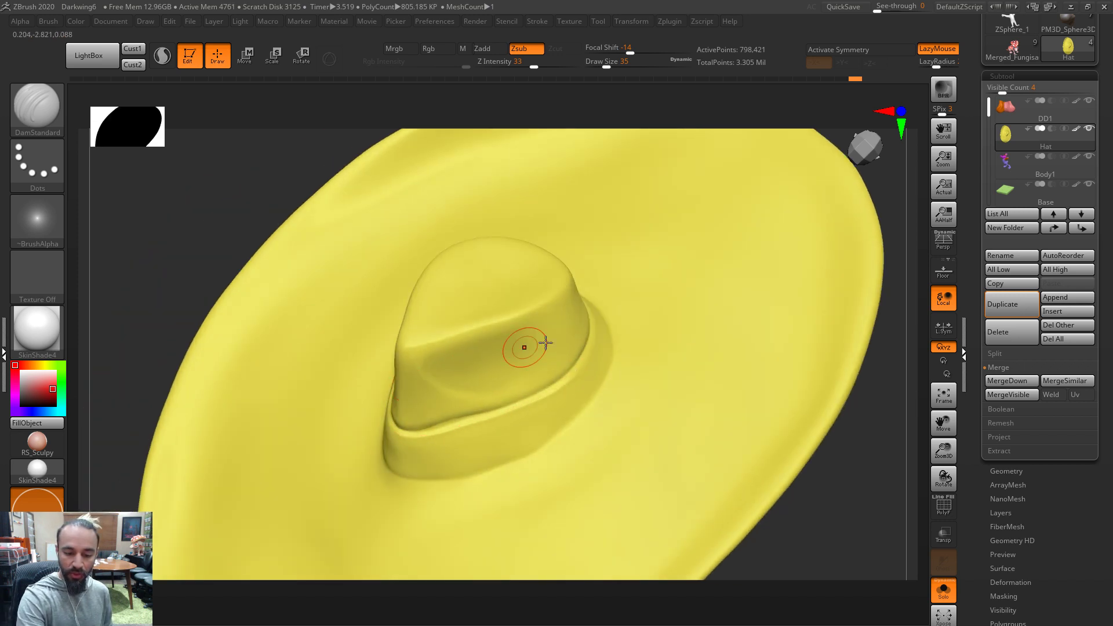
{"action": "left_click_drag", "start_coordinate": [886, 466], "coordinate": [920, 452]}
{"action": "left_click_drag", "start_coordinate": [411, 429], "coordinate": [400, 412]}
{"action": "mouse_move", "coordinate": [844, 393]}
{"action": "left_mouse_down"}
{"action": "mouse_move", "coordinate": [819, 427]}
{"action": "mouse_move", "coordinate": [823, 400]}
{"action": "left_mouse_up"}
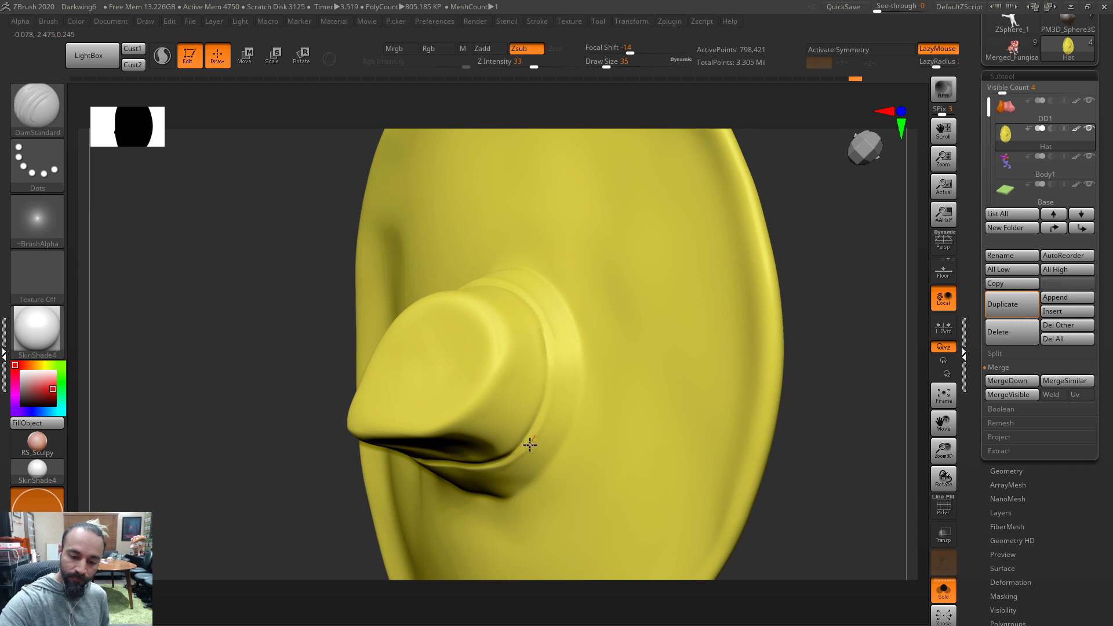
{"action": "left_click_drag", "start_coordinate": [865, 268], "coordinate": [619, 381]}
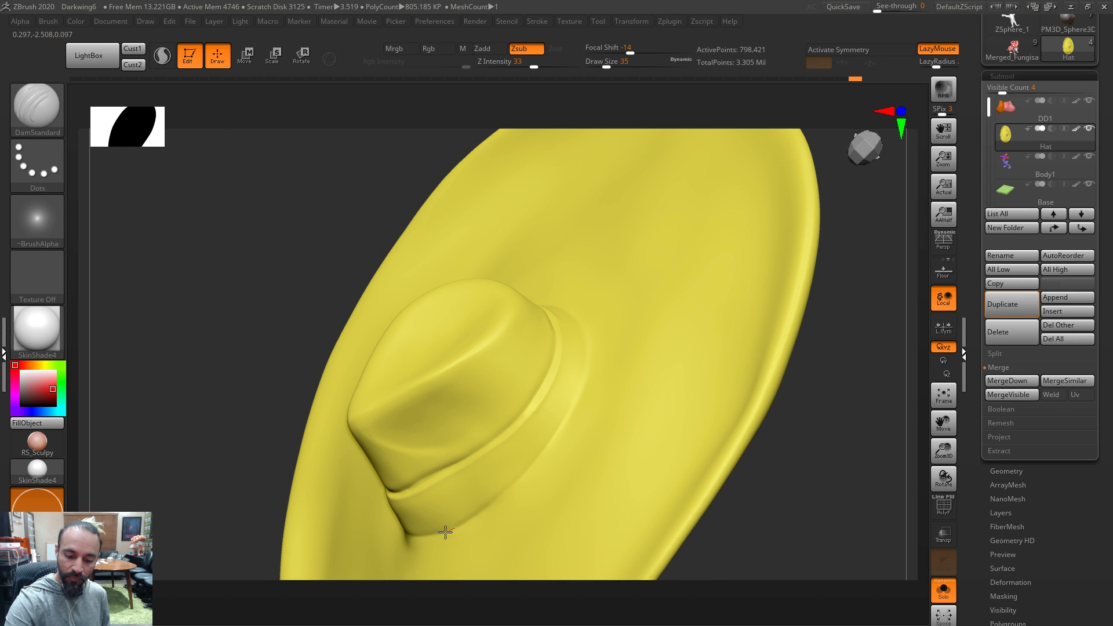
Carve the lower edge of the hat band where it meets the brim, using DamStandard at Draw Size 41
{"action": "mouse_move", "coordinate": [870, 398]}
{"action": "left_mouse_down"}
{"action": "mouse_move", "coordinate": [887, 398]}
{"action": "mouse_move", "coordinate": [462, 397]}
{"action": "left_mouse_up"}
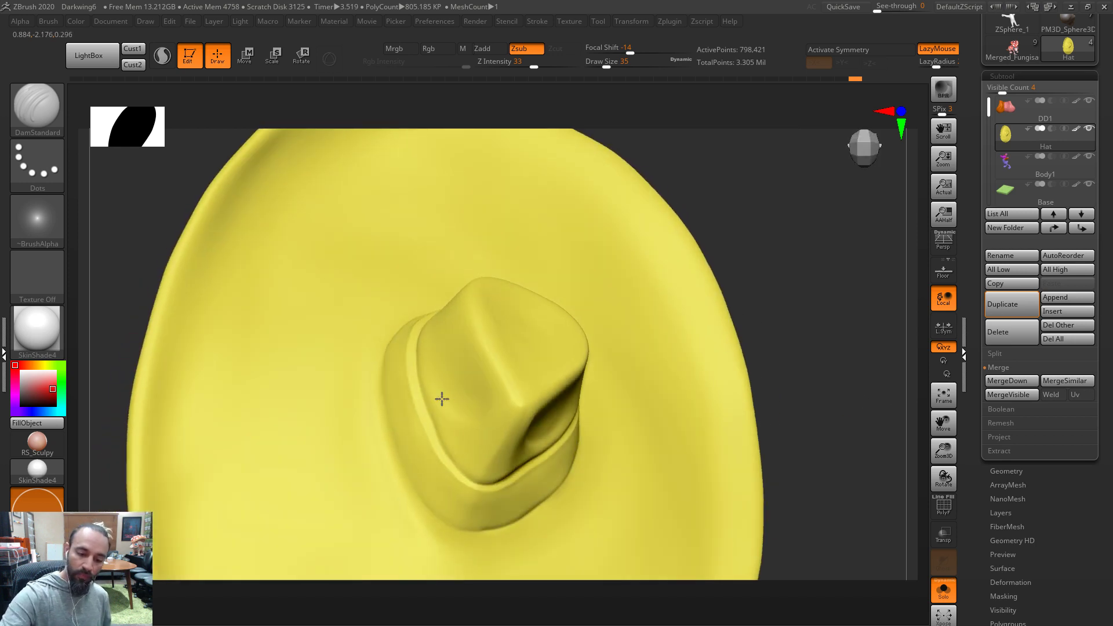
{"action": "key", "text": "s"}
{"action": "left_click_drag", "start_coordinate": [404, 377], "coordinate": [408, 377]}
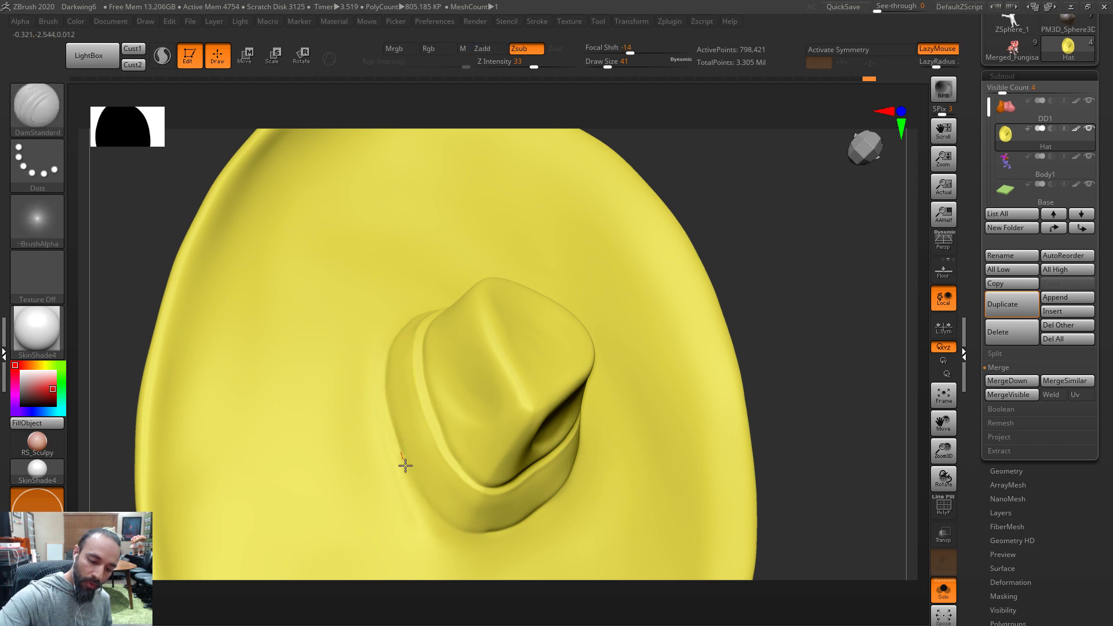
{"action": "mouse_move", "coordinate": [767, 271]}
{"action": "left_mouse_down"}
{"action": "mouse_move", "coordinate": [823, 360]}
{"action": "mouse_move", "coordinate": [750, 259]}
{"action": "mouse_move", "coordinate": [759, 328]}
{"action": "mouse_move", "coordinate": [676, 288]}
{"action": "mouse_move", "coordinate": [545, 299]}
{"action": "left_mouse_up"}
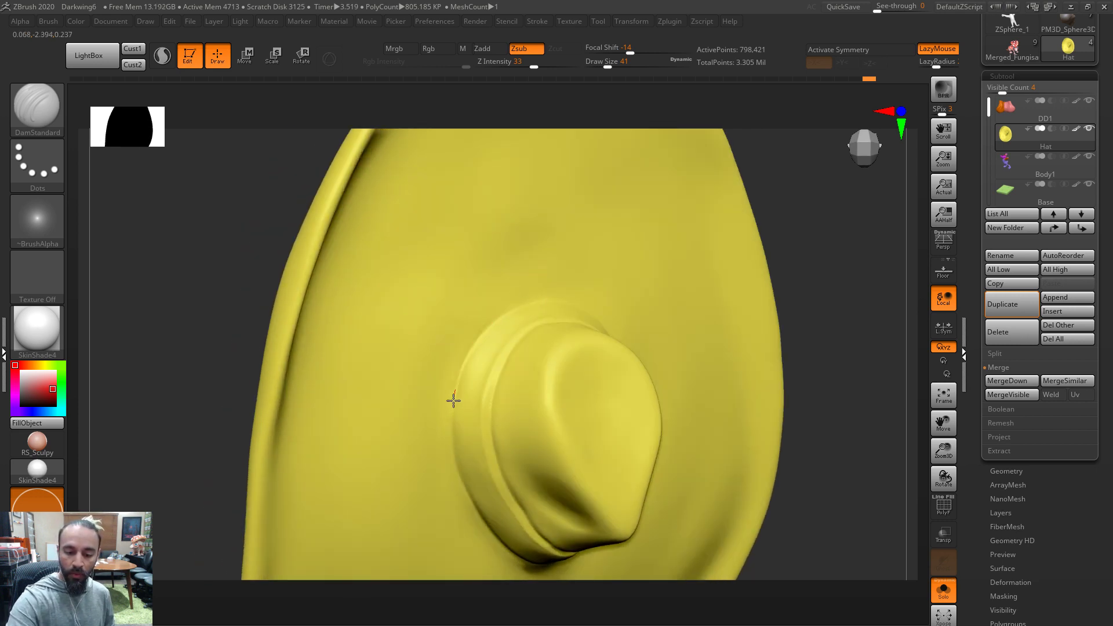
{"action": "left_click_drag", "start_coordinate": [721, 365], "coordinate": [534, 293]}
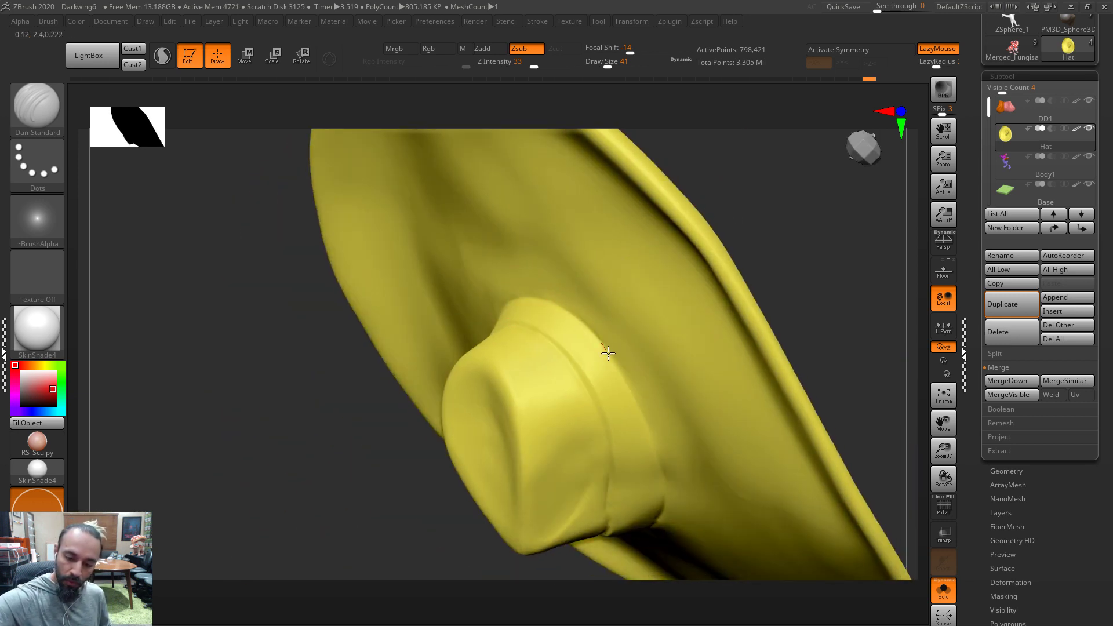
{"action": "left_click_drag", "start_coordinate": [802, 218], "coordinate": [661, 375]}
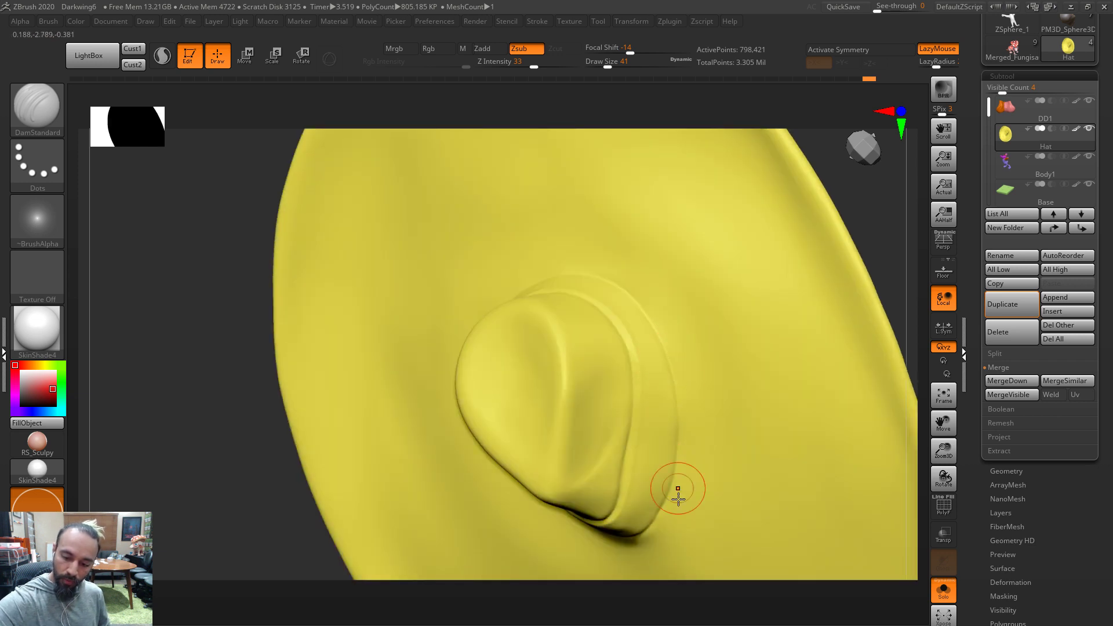
Refine the front of the hat band with the Move and Smooth Stronger brushes, reducing the Draw Size from 56 to 44
{"action": "mouse_move", "coordinate": [858, 244]}
{"action": "left_mouse_down", "text": "alt"}
{"action": "mouse_move", "coordinate": [835, 271]}
{"action": "mouse_move", "coordinate": [862, 247]}
{"action": "mouse_move", "coordinate": [826, 336]}
{"action": "mouse_move", "coordinate": [870, 307]}
{"action": "mouse_move", "coordinate": [835, 316]}
{"action": "mouse_move", "coordinate": [864, 316]}
{"action": "mouse_move", "coordinate": [872, 238]}
{"action": "mouse_move", "coordinate": [750, 350]}
{"action": "left_mouse_up", "text": "alt"}
{"action": "key", "text": "b"}
{"action": "key", "text": "m"}
{"action": "key", "text": "v"}
{"action": "key", "text": "s"}
{"action": "left_click_drag", "start_coordinate": [619, 408], "coordinate": [616, 405]}
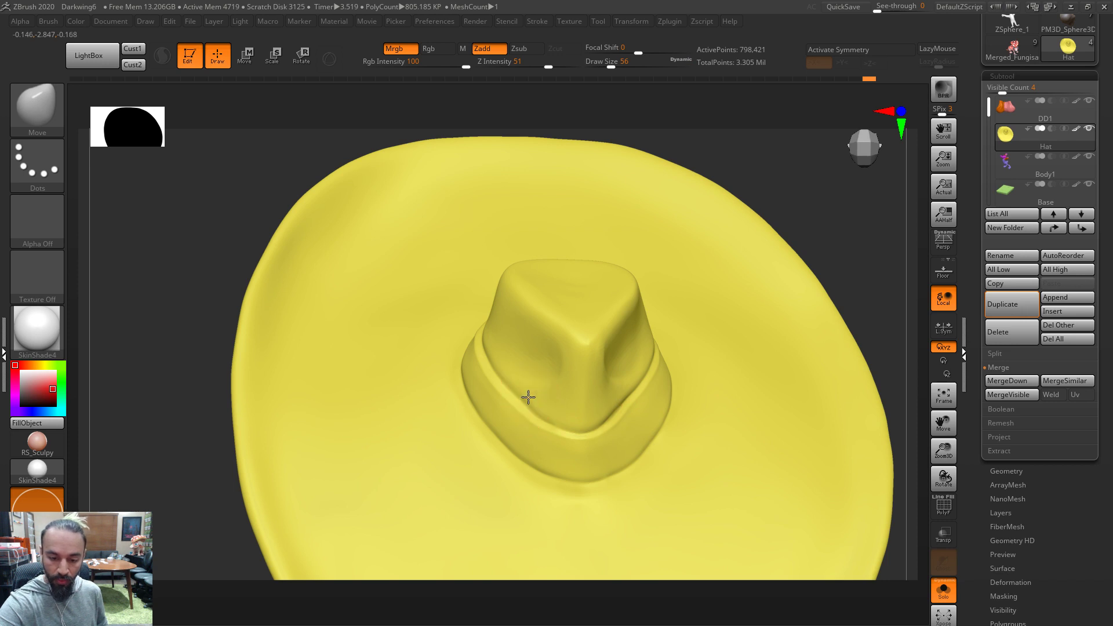
{"action": "key", "text": "["}
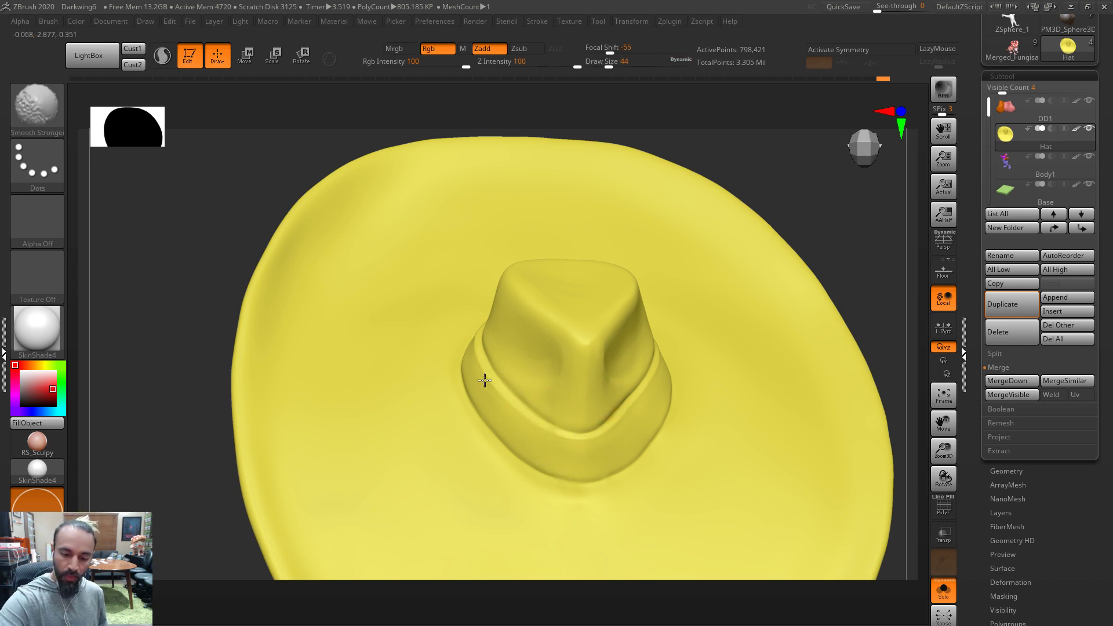
{"action": "left_click_drag", "start_coordinate": [514, 393], "coordinate": [517, 381]}
{"action": "key", "text": "b"}
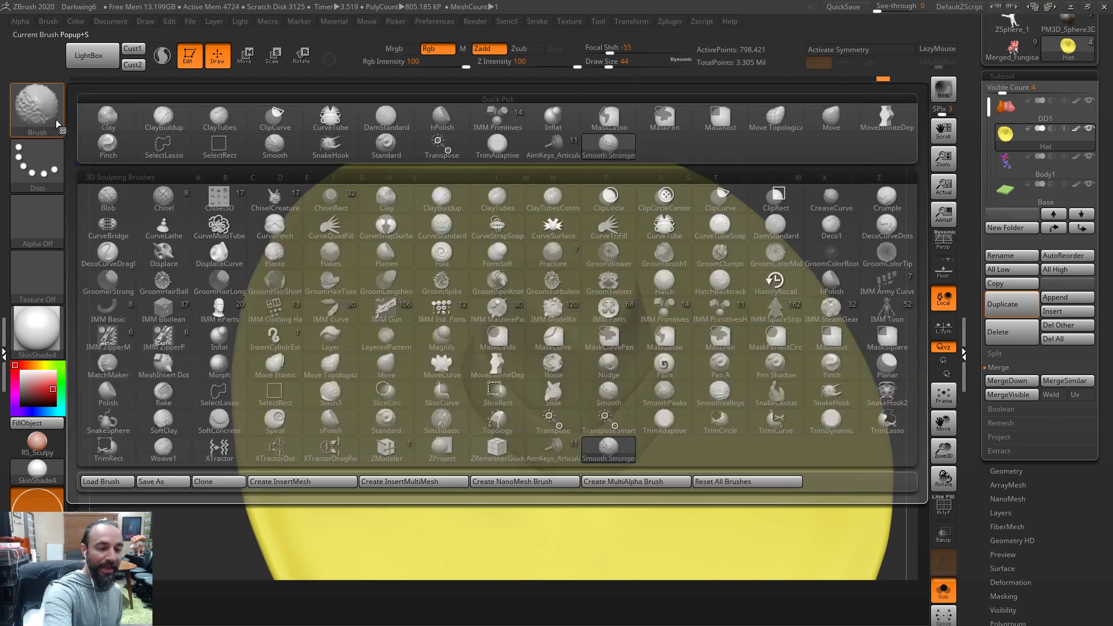
{"action": "key", "text": "Escape"}
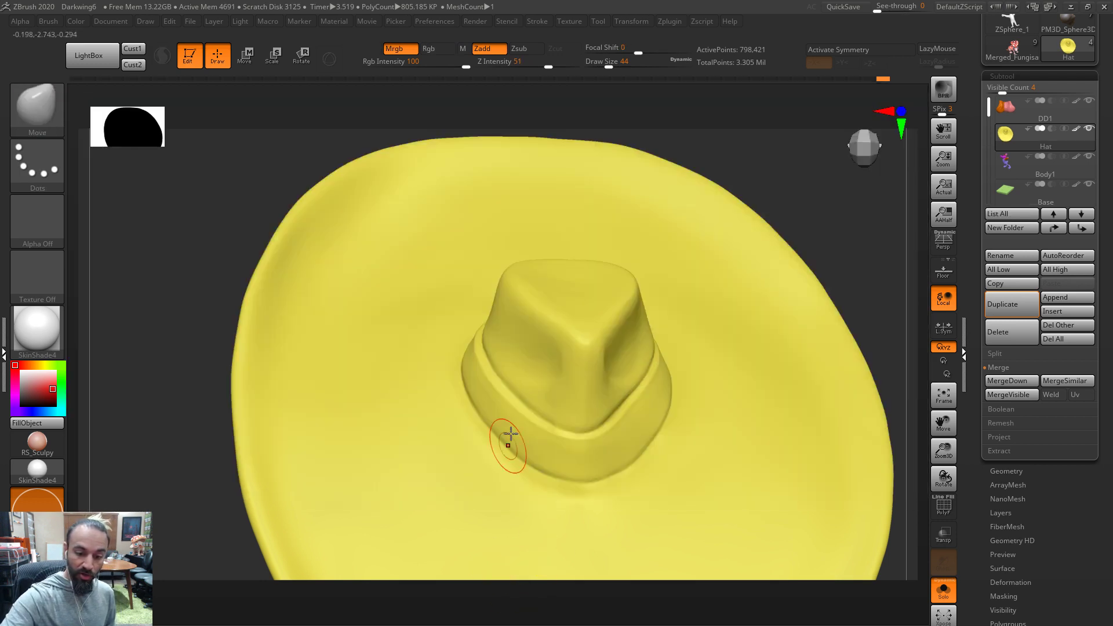
Smooth the hat band and its transition into the brim around the crown's sides and back
{"action": "key", "text": "shift"}
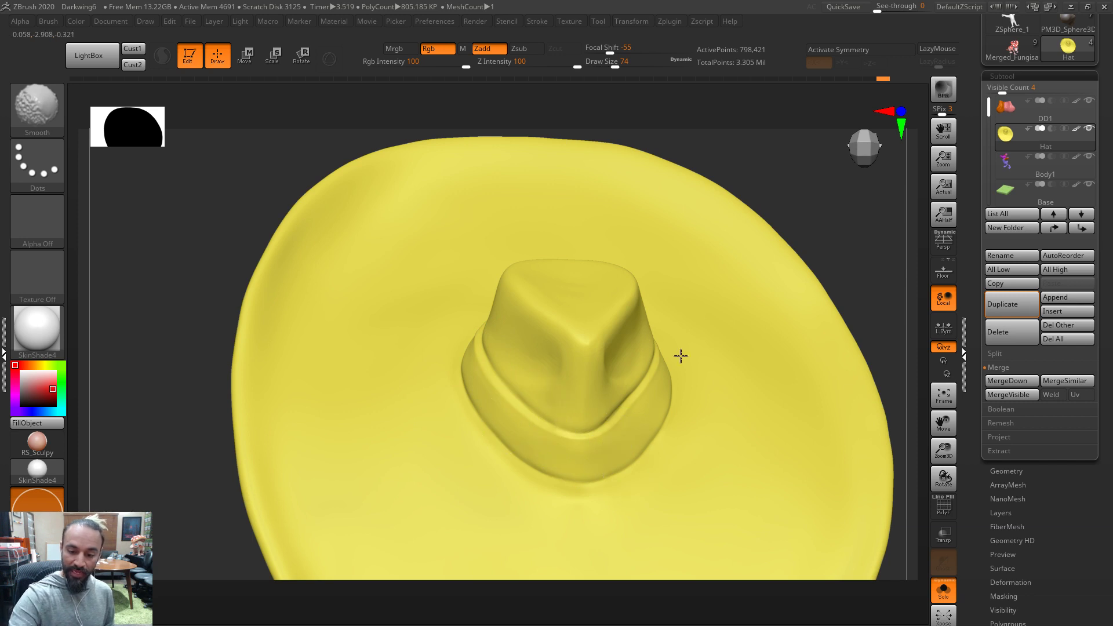
{"action": "left_click_drag", "start_coordinate": [887, 290], "coordinate": [574, 338]}
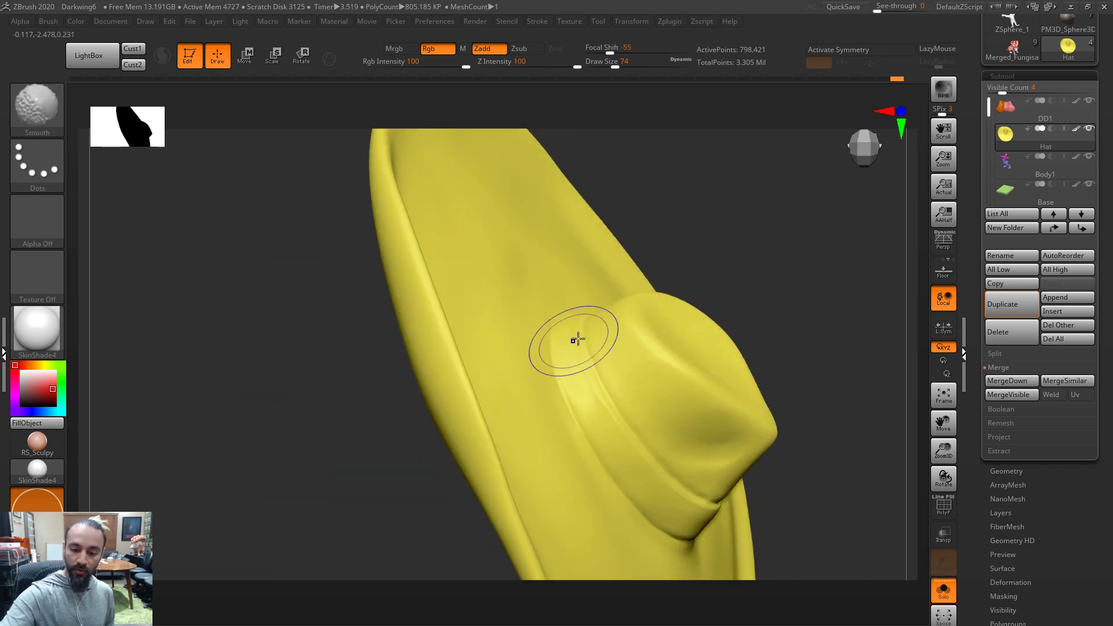
{"action": "left_click_drag", "start_coordinate": [778, 293], "coordinate": [651, 303]}
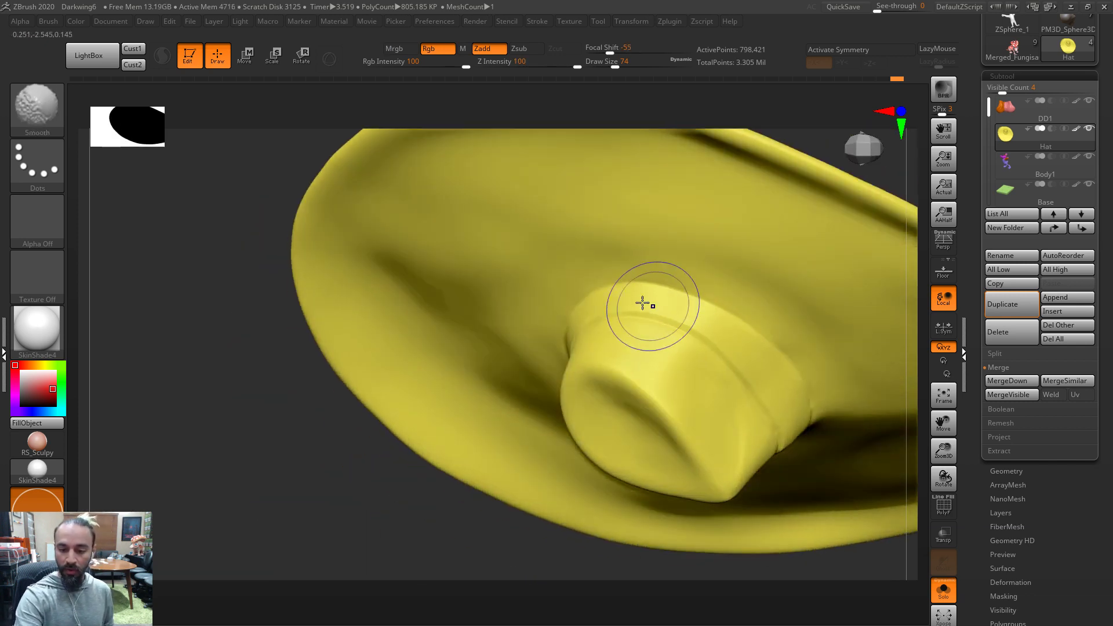
{"action": "key", "text": "shift"}
{"action": "left_click_drag", "start_coordinate": [923, 499], "coordinate": [521, 418]}
{"action": "left_click_drag", "start_coordinate": [637, 373], "coordinate": [594, 380]}
Refine the band's profile on both sides of the crown with the Move brush at Draw Sizes 49 and 59
{"action": "left_click_drag", "start_coordinate": [651, 199], "coordinate": [685, 426]}
{"action": "key", "text": "s"}
{"action": "left_click_drag", "start_coordinate": [597, 472], "coordinate": [590, 467]}
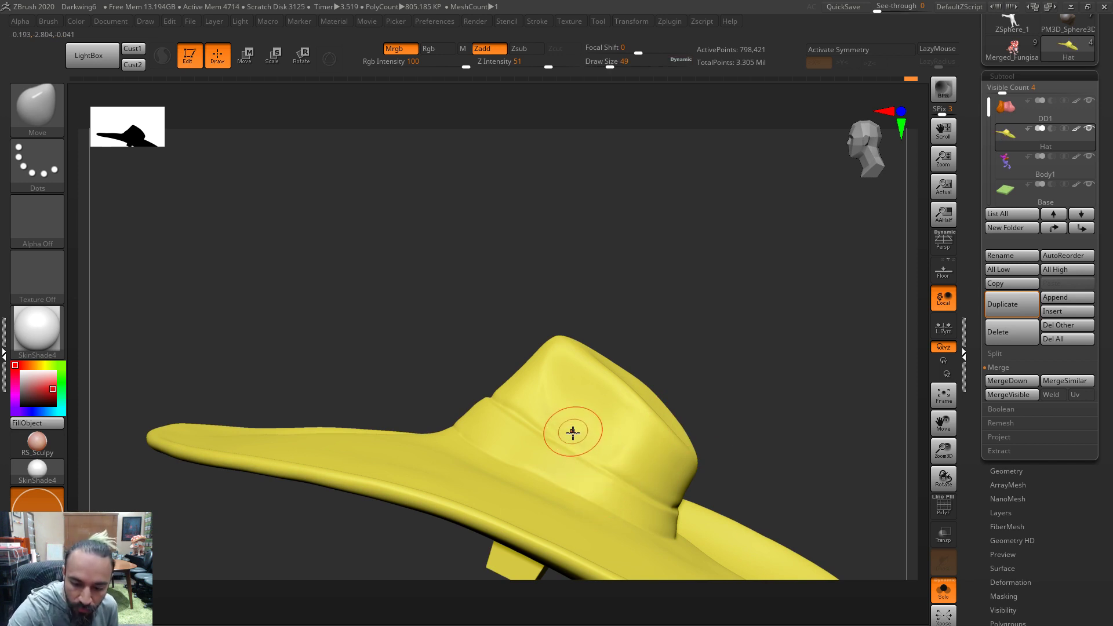
{"action": "mouse_move", "coordinate": [699, 344]}
{"action": "left_mouse_down"}
{"action": "mouse_move", "coordinate": [667, 371]}
{"action": "mouse_move", "coordinate": [684, 315]}
{"action": "mouse_move", "coordinate": [649, 308]}
{"action": "mouse_move", "coordinate": [669, 344]}
{"action": "mouse_move", "coordinate": [547, 472]}
{"action": "left_mouse_up"}
{"action": "key", "text": "bracketright"}
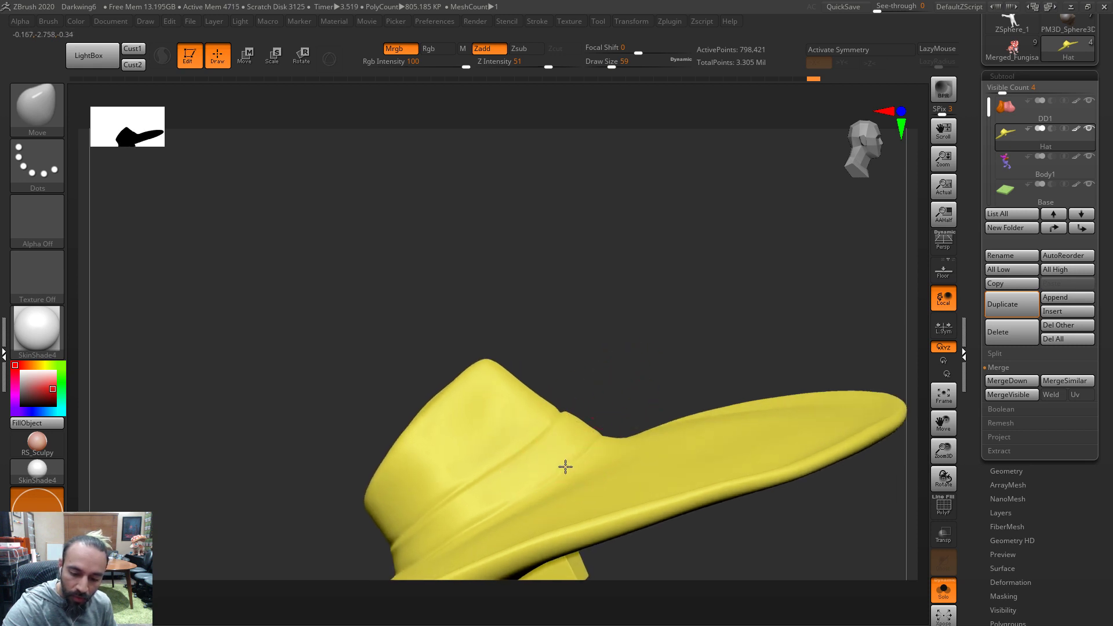
{"action": "left_click_drag", "start_coordinate": [653, 364], "coordinate": [769, 306]}
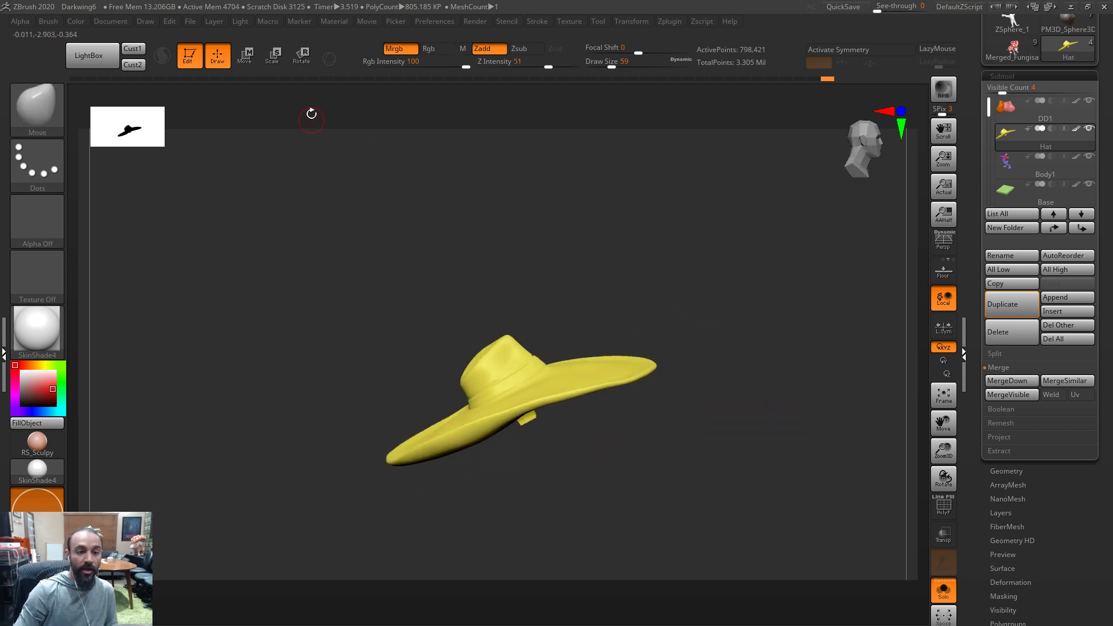
Pre-process the hat in Decimation Master and pick its yellow as the active colour
{"action": "key", "text": "ctrl"}
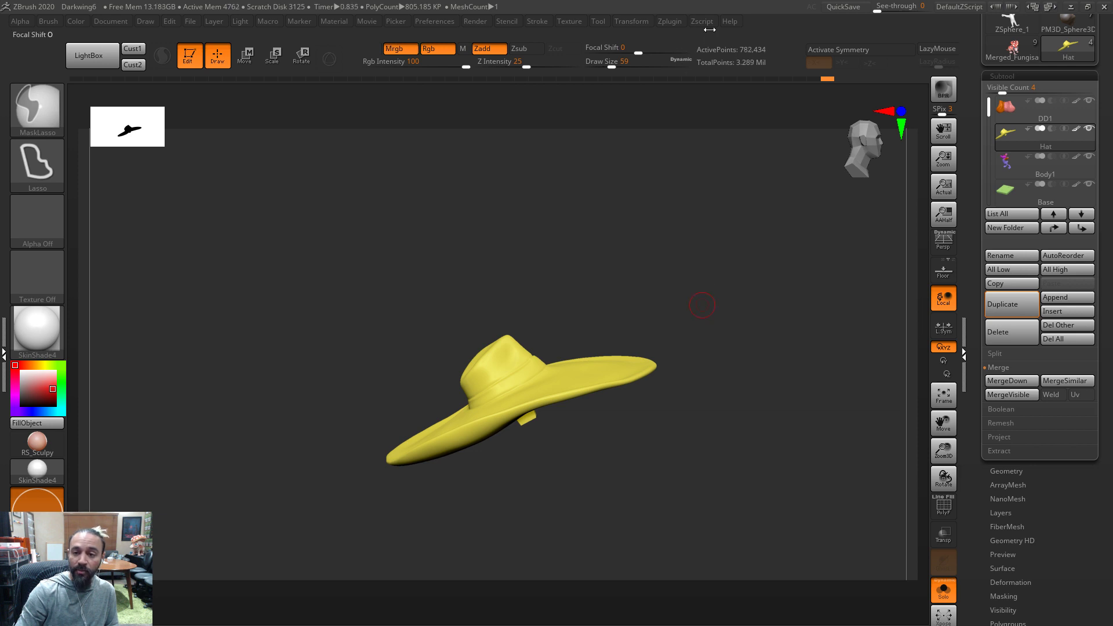
{"action": "left_click", "coordinate": [676, 20]}
{"action": "left_click", "coordinate": [707, 250]}
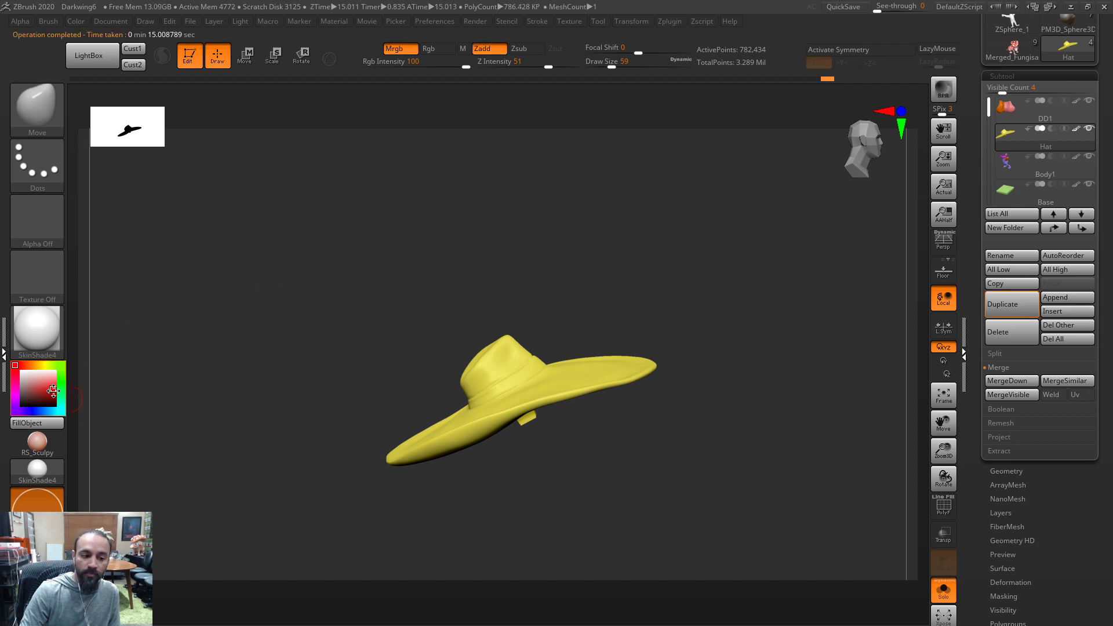
{"action": "left_click_drag", "start_coordinate": [516, 364], "coordinate": [488, 359]}
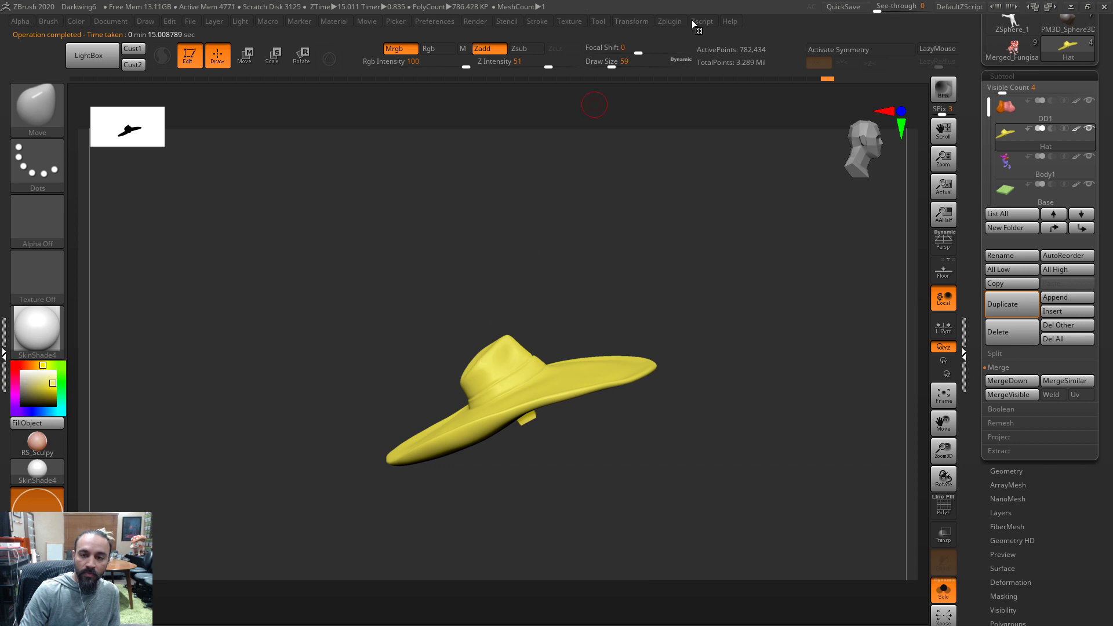
Try to decimate the hat at 10 % of decimation
{"action": "left_click", "coordinate": [672, 21]}
{"action": "left_click", "coordinate": [709, 345]}
{"action": "left_click_drag", "start_coordinate": [648, 458], "coordinate": [743, 559], "text": "alt"}
{"action": "key", "text": "ctrl+z"}
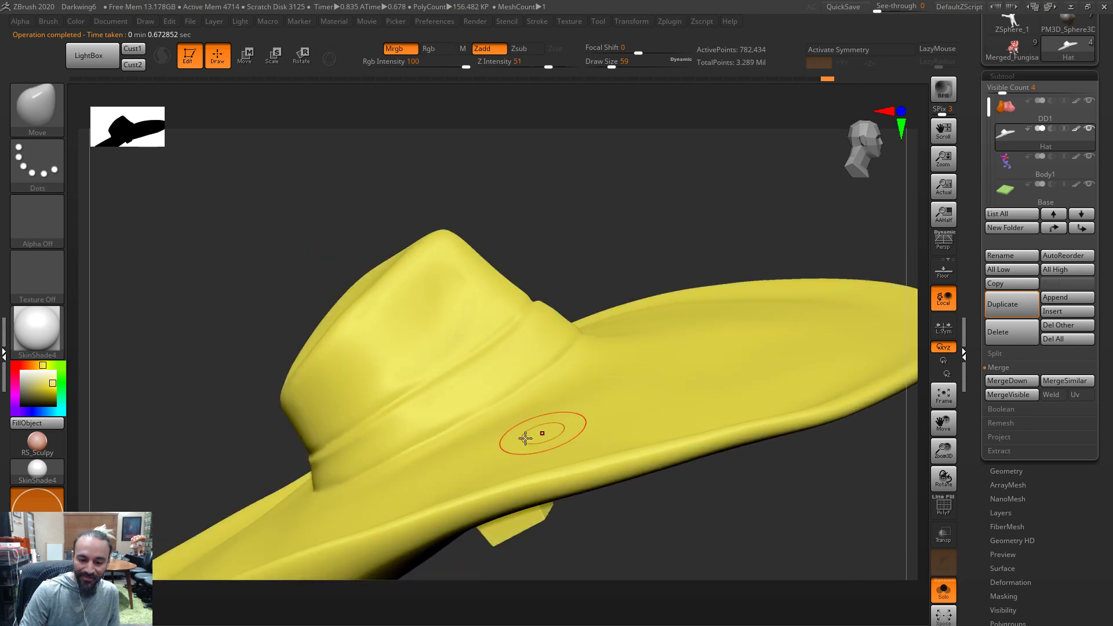
Decimate the hat at 25 % of decimation
{"action": "left_click", "coordinate": [682, 22]}
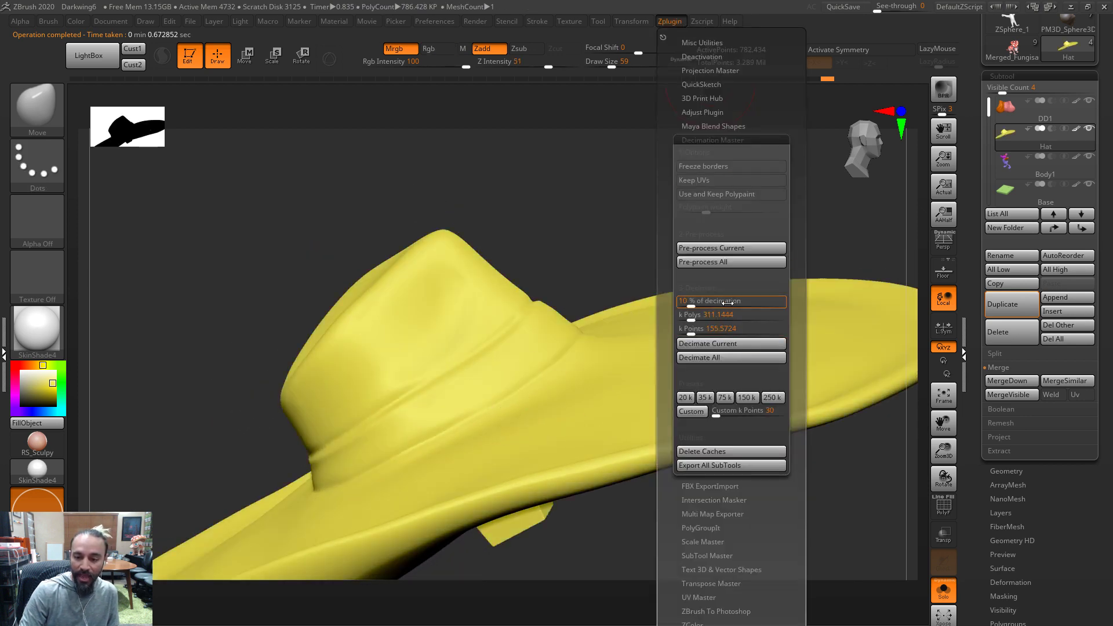
{"action": "type", "text": "0"}
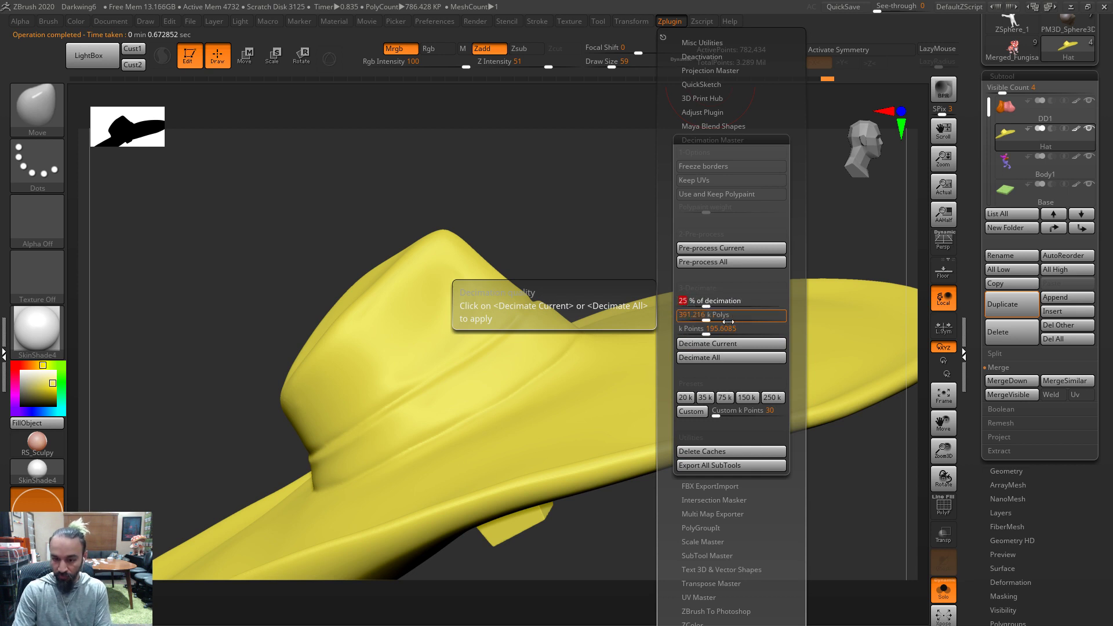
{"action": "key", "text": "Return"}
{"action": "left_click", "coordinate": [720, 347]}
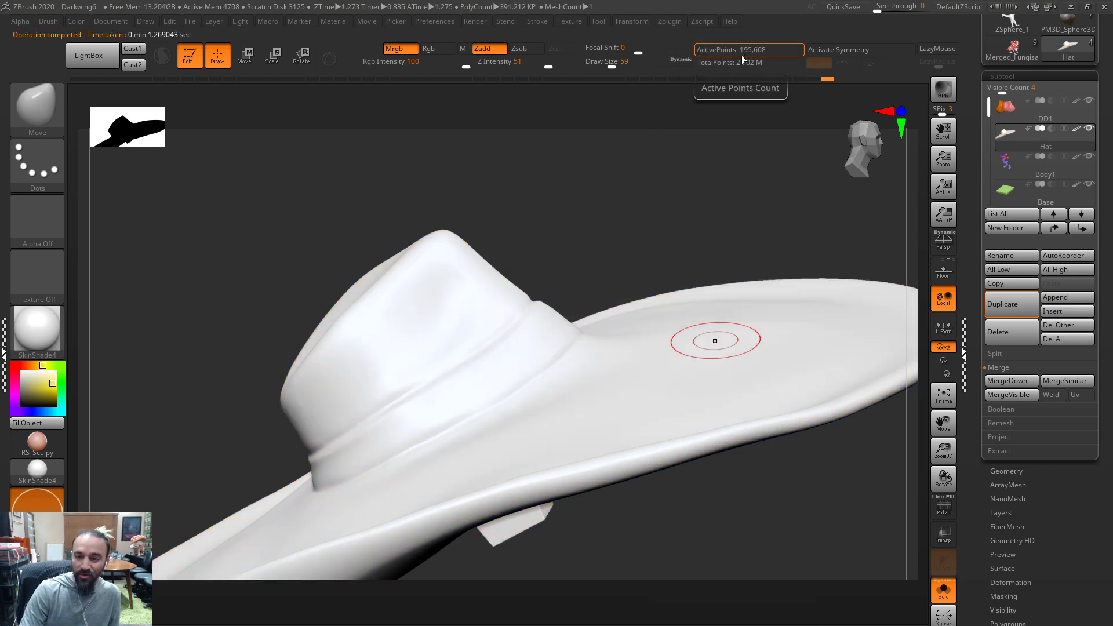
{"action": "left_click_drag", "start_coordinate": [708, 207], "coordinate": [659, 203], "text": "alt"}
Set the decimation to 20 % and decimate the hat
{"action": "left_click", "coordinate": [705, 23]}
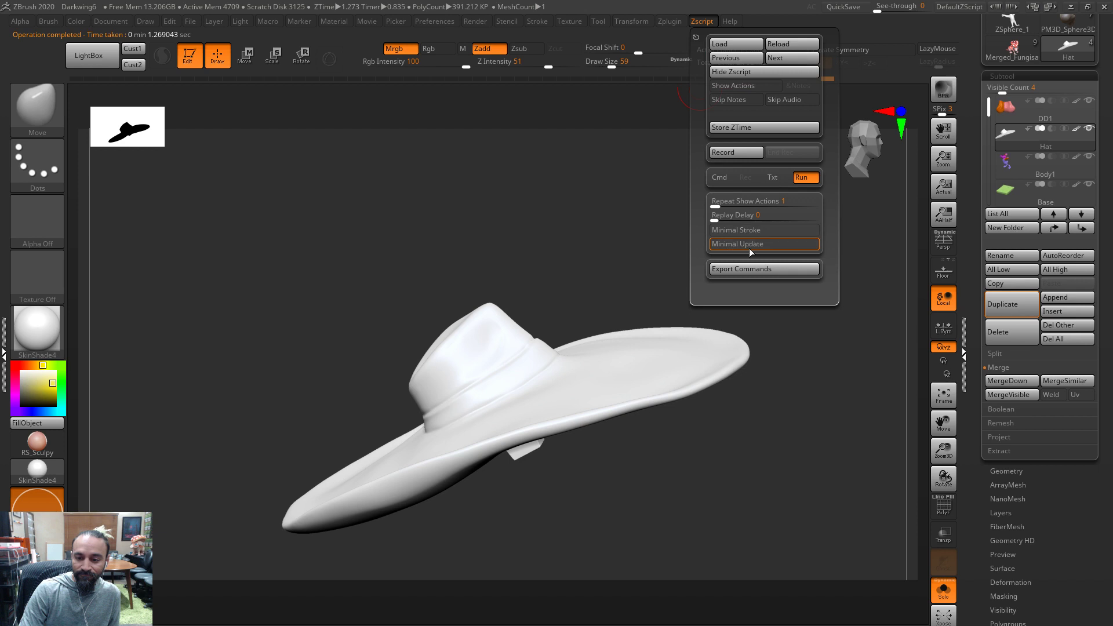
{"action": "left_click", "coordinate": [670, 23]}
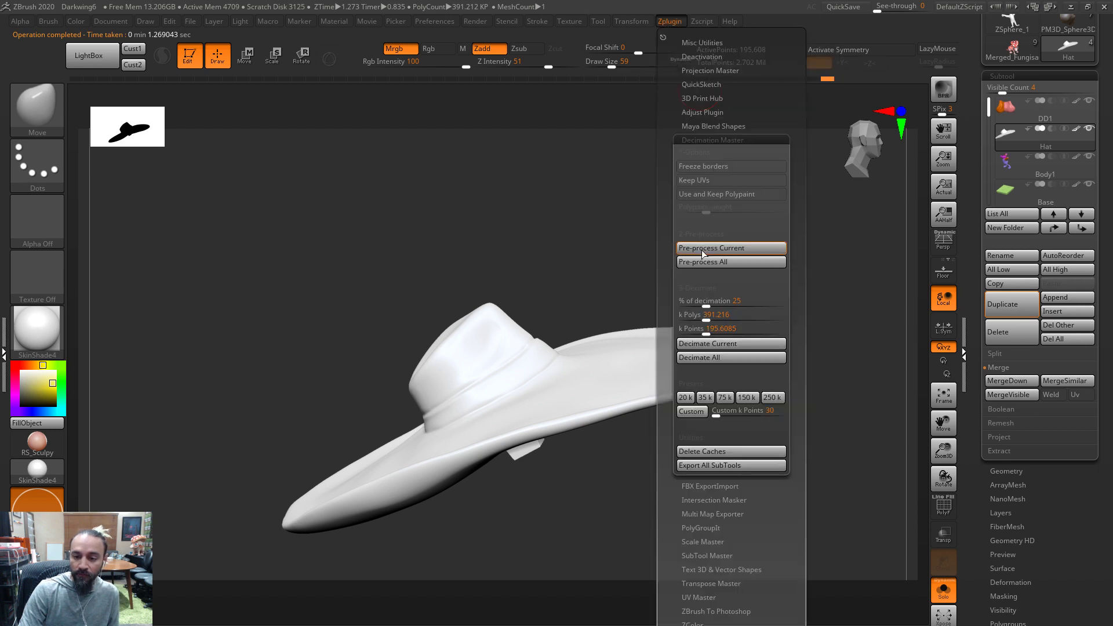
{"action": "left_click", "coordinate": [716, 307]}
{"action": "left_click", "coordinate": [719, 343]}
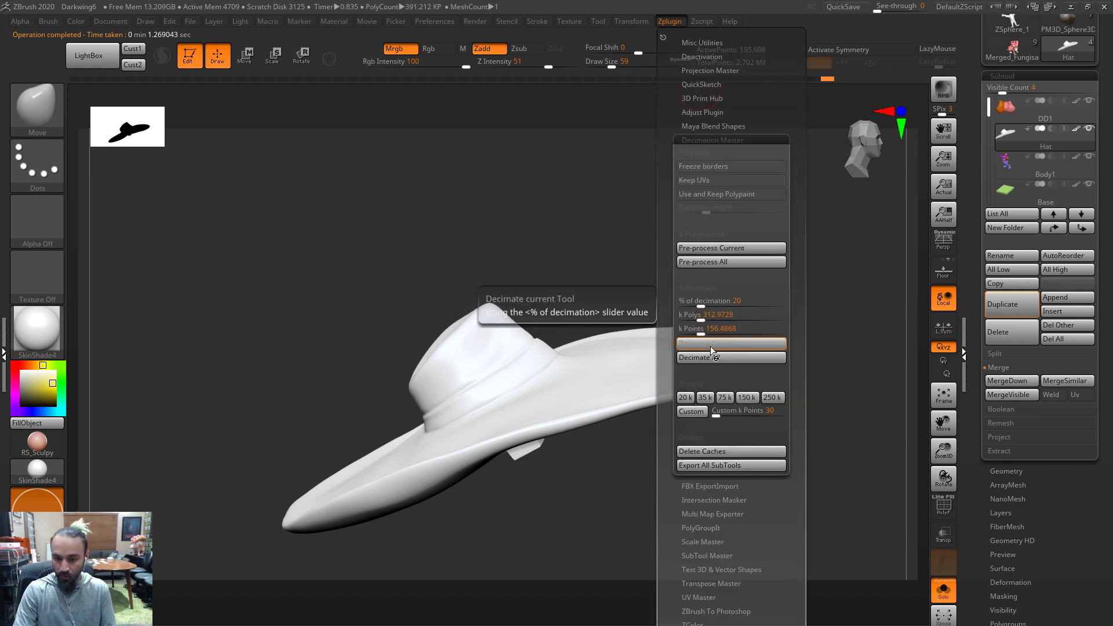
Fill the hat with the active yellow and turn off Solo mode to bring back the whole figure
{"action": "left_click", "coordinate": [72, 23]}
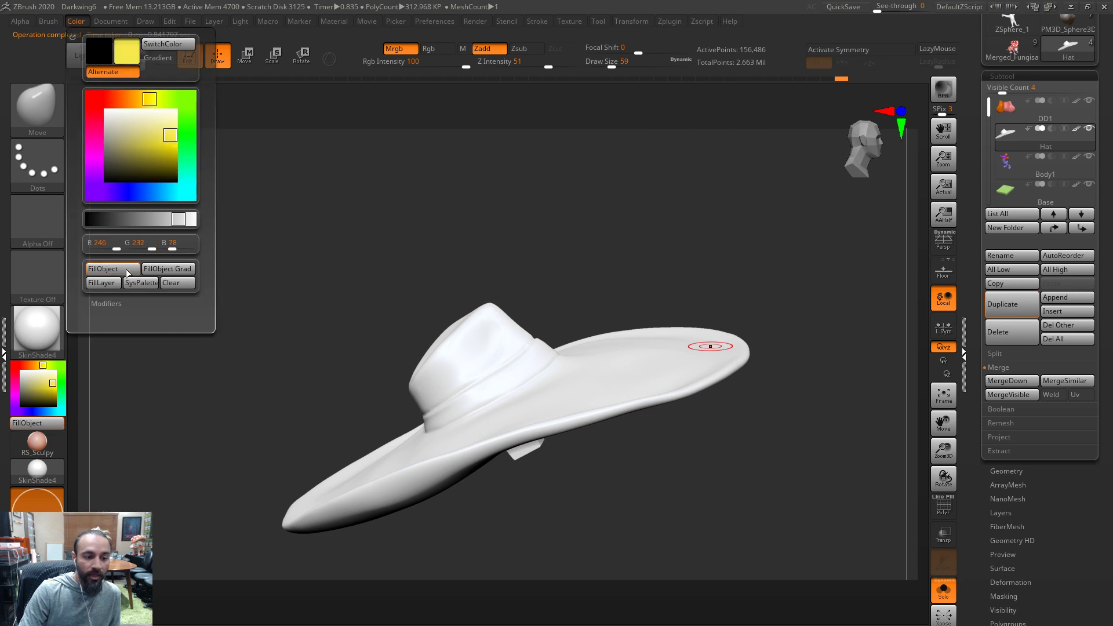
{"action": "left_click", "coordinate": [102, 268]}
{"action": "left_click_drag", "start_coordinate": [733, 508], "coordinate": [876, 607]}
{"action": "left_click", "coordinate": [944, 593]}
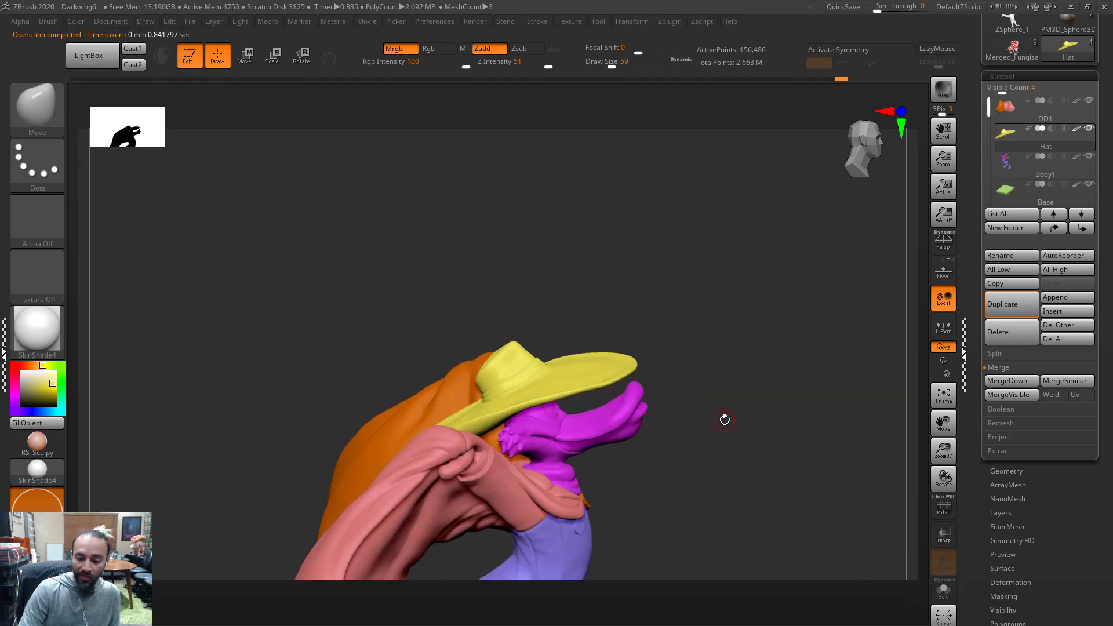
Move the Hat subtool below Base in the subtool order and hide both the hat and the base
{"action": "left_click_drag", "start_coordinate": [705, 422], "coordinate": [527, 300]}
{"action": "left_click", "coordinate": [571, 497], "text": "alt"}
{"action": "left_click_drag", "start_coordinate": [691, 493], "coordinate": [695, 516], "text": "alt"}
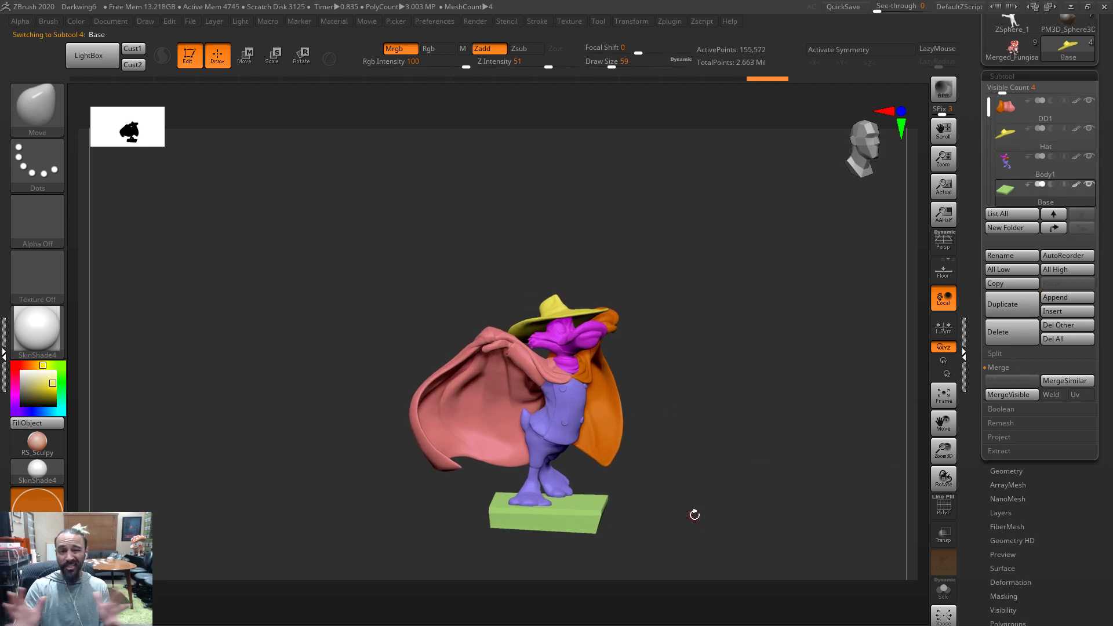
{"action": "left_click_drag", "start_coordinate": [668, 482], "coordinate": [668, 485]}
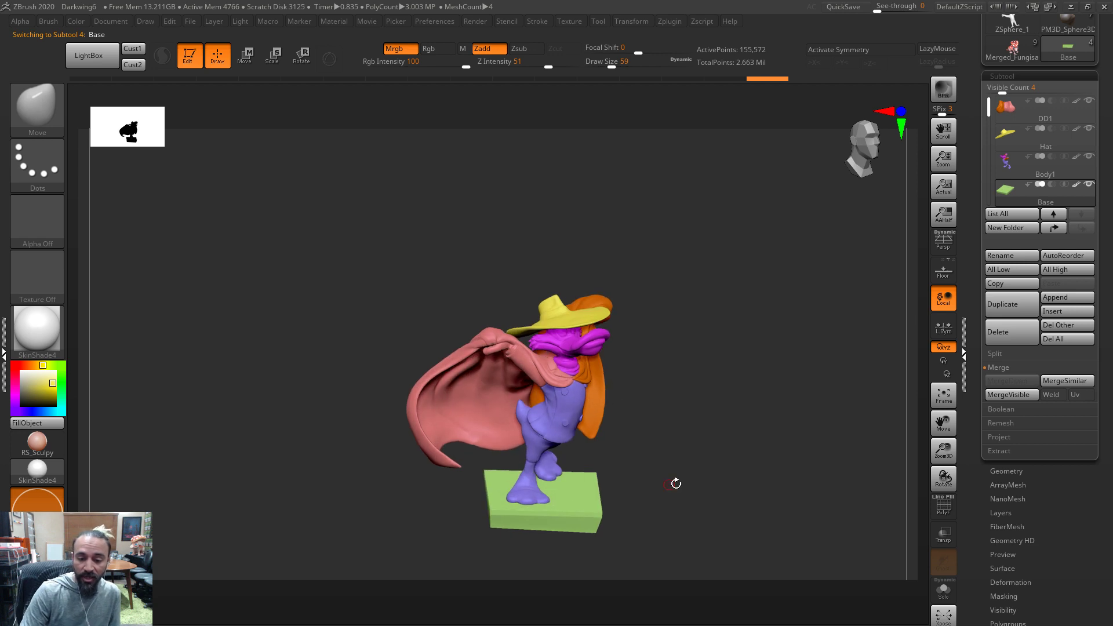
{"action": "left_click_drag", "start_coordinate": [1007, 134], "coordinate": [1015, 190]}
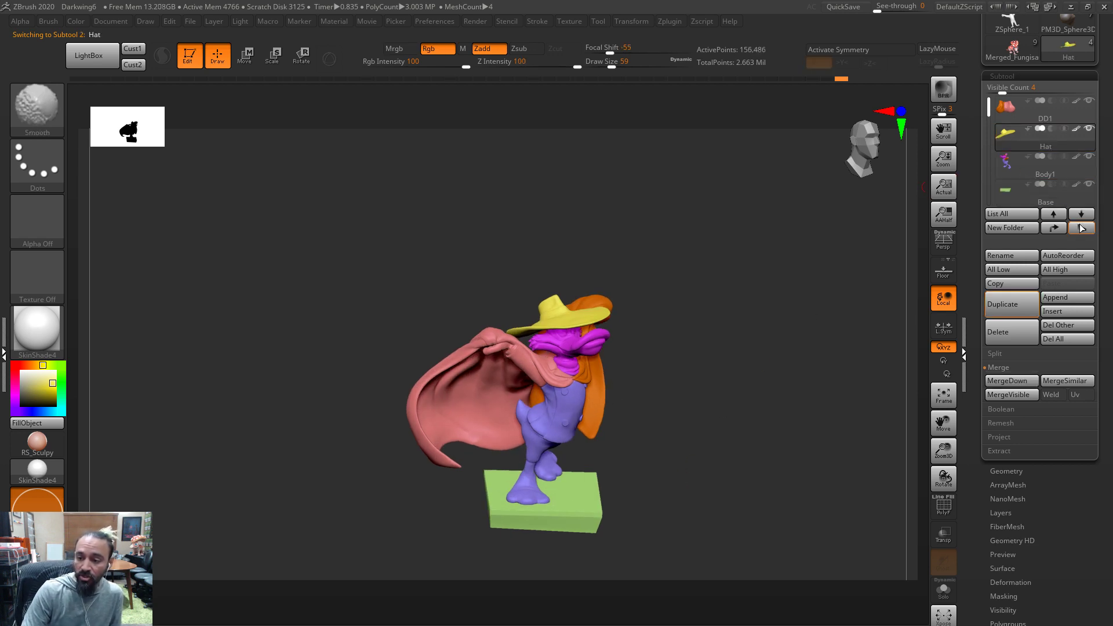
{"action": "left_click", "coordinate": [1009, 172]}
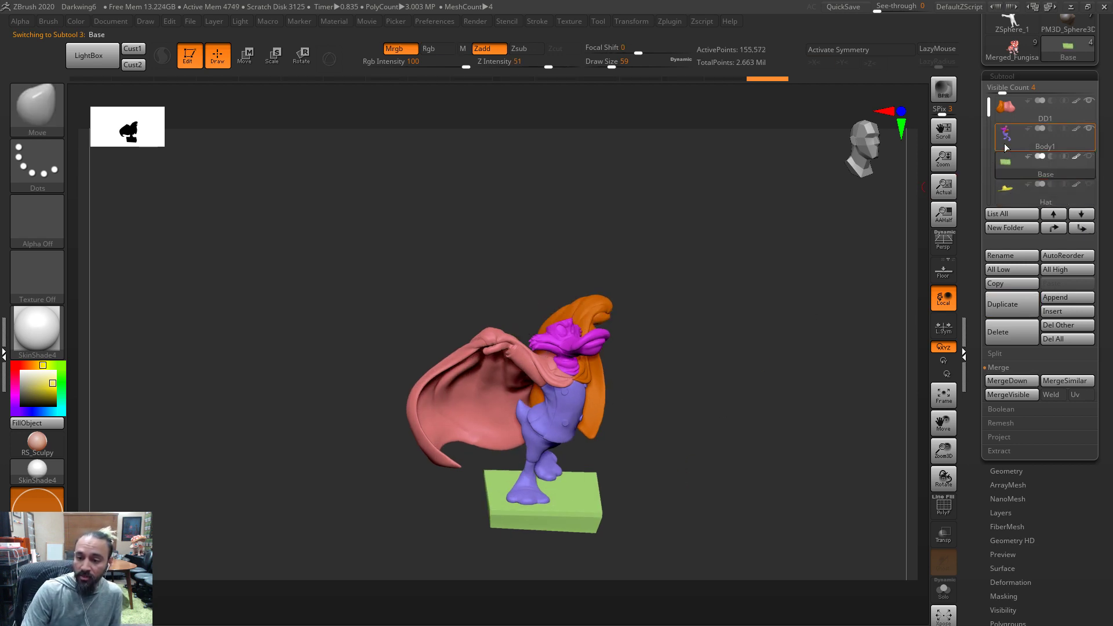
{"action": "left_click", "coordinate": [1005, 144]}
Examine the cape collar and neck from several sides, switching between the DD1 and Body1 subtools
{"action": "left_click_drag", "start_coordinate": [811, 392], "coordinate": [711, 491]}
{"action": "left_click", "coordinate": [570, 378], "text": "alt"}
{"action": "left_click_drag", "start_coordinate": [763, 344], "coordinate": [557, 369]}
{"action": "left_click_drag", "start_coordinate": [740, 371], "coordinate": [551, 387]}
{"action": "left_click_drag", "start_coordinate": [765, 327], "coordinate": [578, 369]}
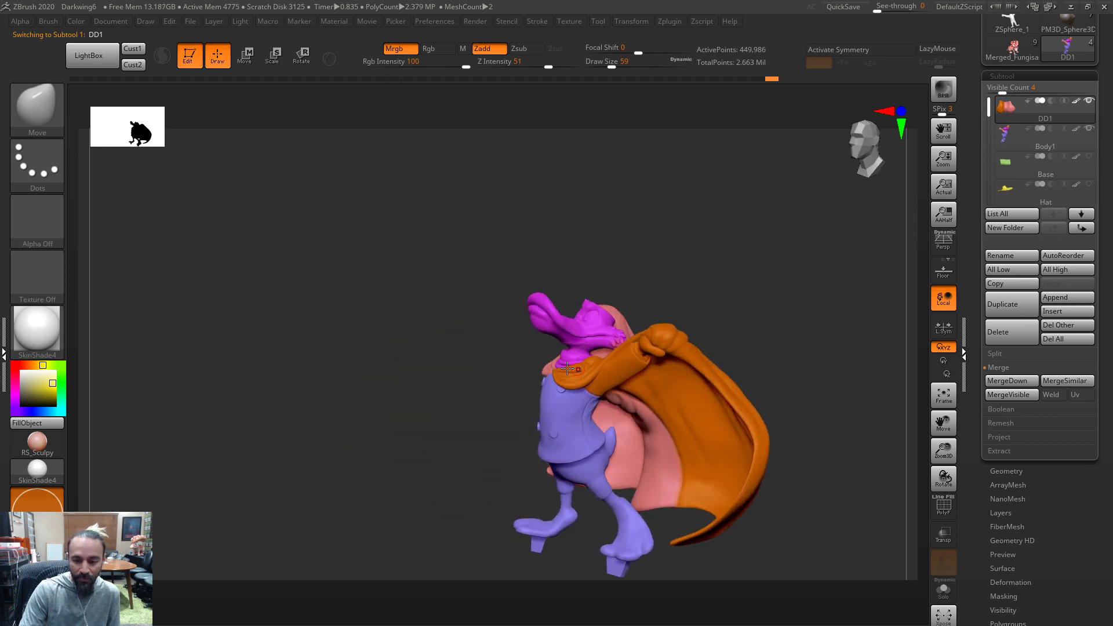
{"action": "left_click_drag", "start_coordinate": [840, 284], "coordinate": [863, 475]}
{"action": "mouse_move", "coordinate": [617, 286]}
{"action": "left_mouse_down", "text": "alt"}
{"action": "mouse_move", "coordinate": [626, 245]}
{"action": "mouse_move", "coordinate": [651, 240]}
{"action": "left_mouse_up", "text": "alt"}
{"action": "left_click_drag", "start_coordinate": [444, 308], "coordinate": [421, 306]}
{"action": "left_click_drag", "start_coordinate": [522, 271], "coordinate": [528, 272]}
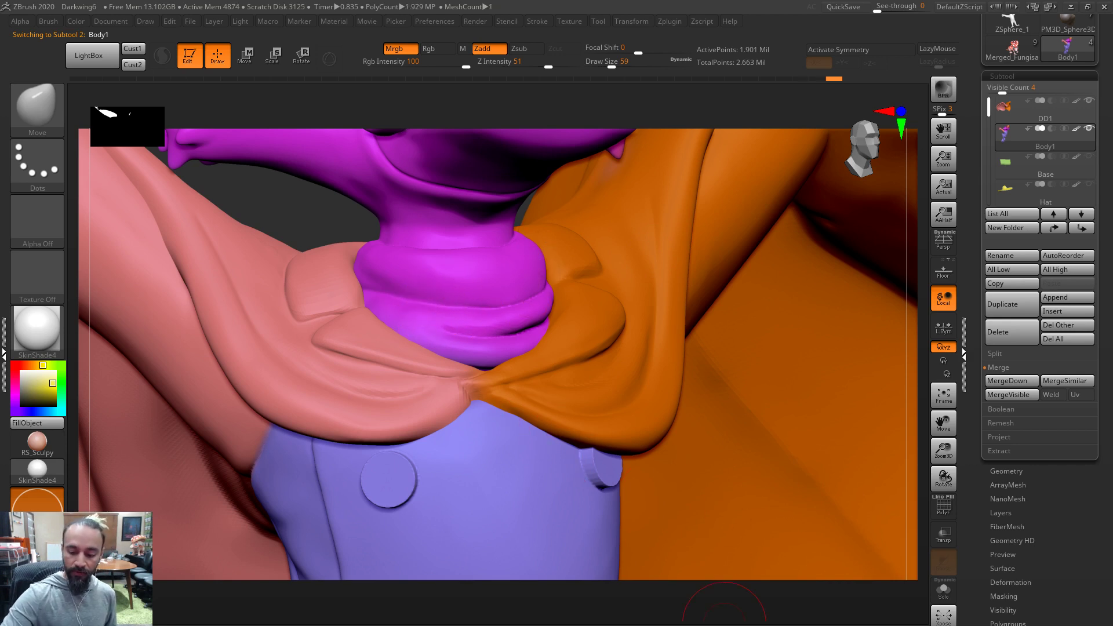
Carve the neck folds on one side of Body1 with DamStandard at Draw Size 59 and smooth them
{"action": "key", "text": "b"}
{"action": "key", "text": "d"}
{"action": "key", "text": "s"}
{"action": "left_click_drag", "start_coordinate": [386, 295], "coordinate": [441, 305]}
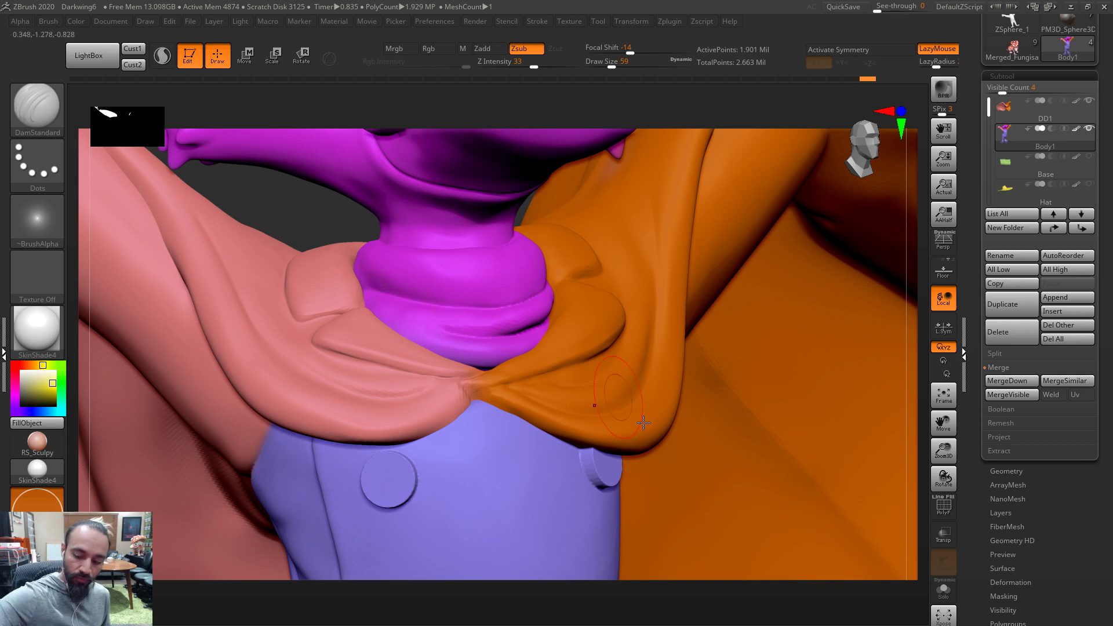
{"action": "left_click", "coordinate": [944, 589]}
{"action": "left_click_drag", "start_coordinate": [731, 360], "coordinate": [461, 316]}
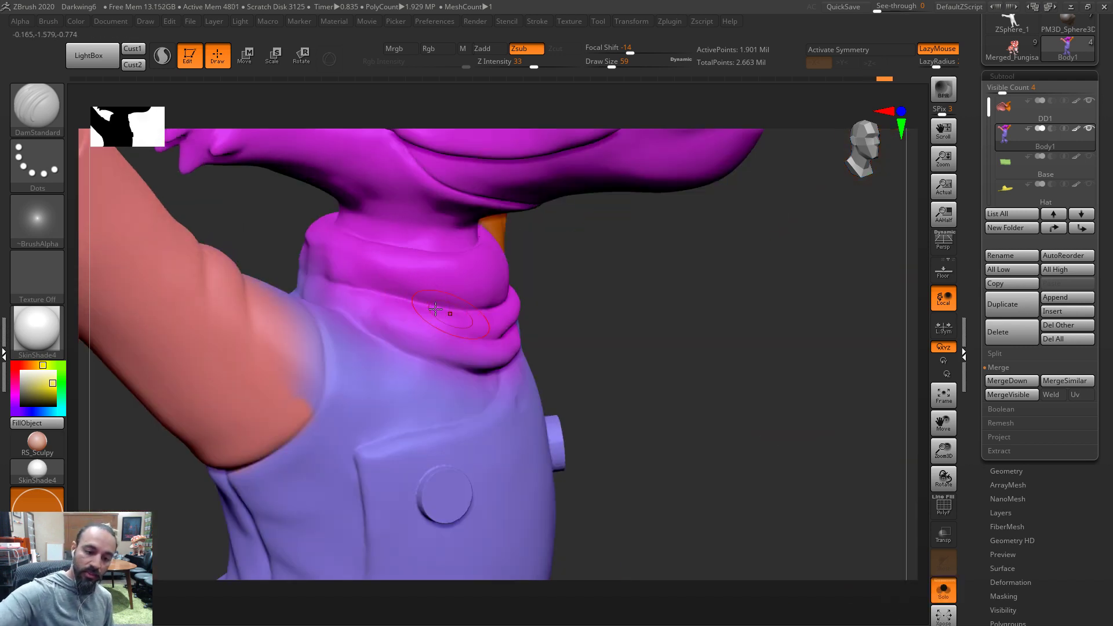
{"action": "mouse_move", "coordinate": [338, 287]}
{"action": "left_mouse_down"}
{"action": "mouse_move", "coordinate": [359, 287]}
{"action": "mouse_move", "coordinate": [329, 282]}
{"action": "mouse_move", "coordinate": [411, 303]}
{"action": "left_mouse_up"}
{"action": "mouse_move", "coordinate": [318, 271]}
{"action": "left_mouse_down"}
{"action": "mouse_move", "coordinate": [402, 300]}
{"action": "mouse_move", "coordinate": [348, 289]}
{"action": "left_mouse_up"}
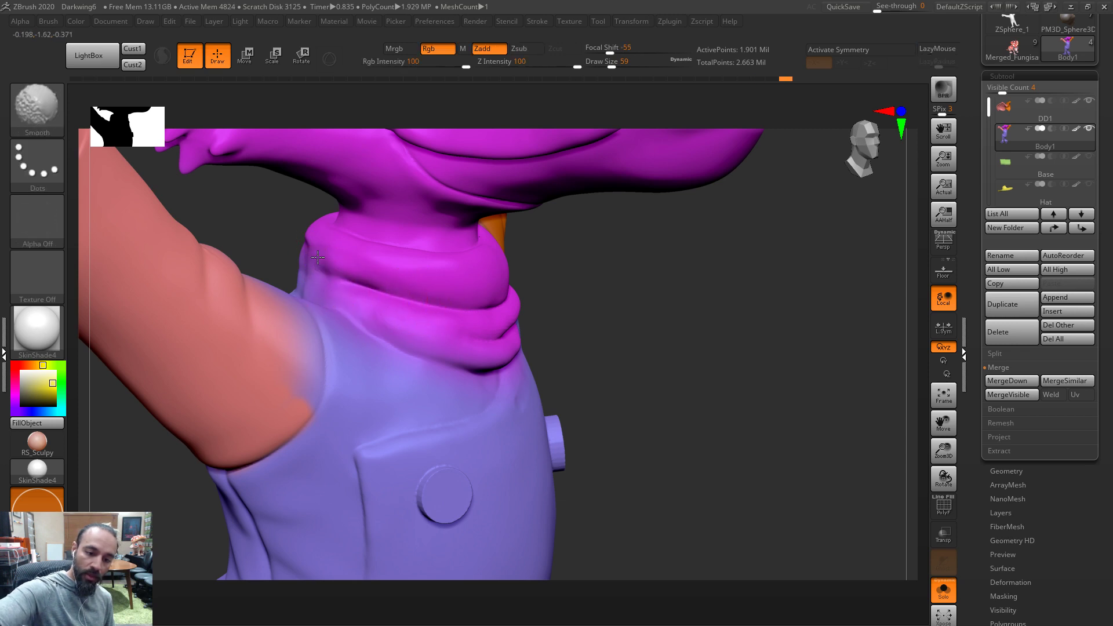
{"action": "left_click_drag", "start_coordinate": [706, 442], "coordinate": [713, 504]}
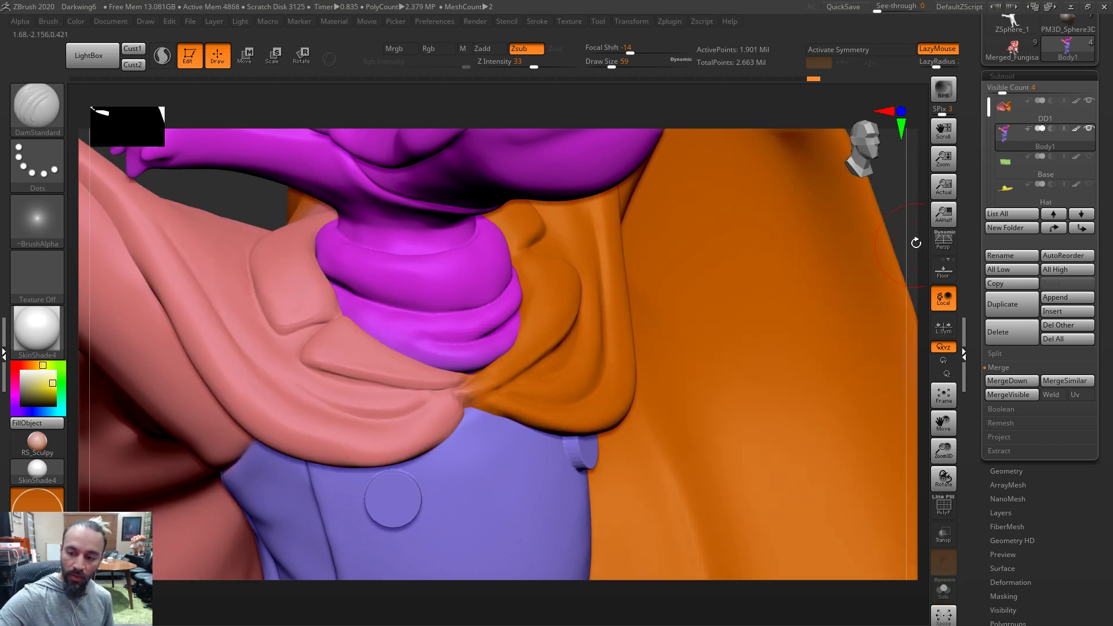
Reduce the DamStandard Draw Size to 46 and refine the lower neck folds along the cape collar
{"action": "left_click_drag", "start_coordinate": [917, 245], "coordinate": [800, 224]}
{"action": "key", "text": "s"}
{"action": "left_click_drag", "start_coordinate": [354, 313], "coordinate": [398, 360]}
{"action": "key", "text": "ctrl+z"}
{"action": "left_click_drag", "start_coordinate": [328, 296], "coordinate": [340, 324]}
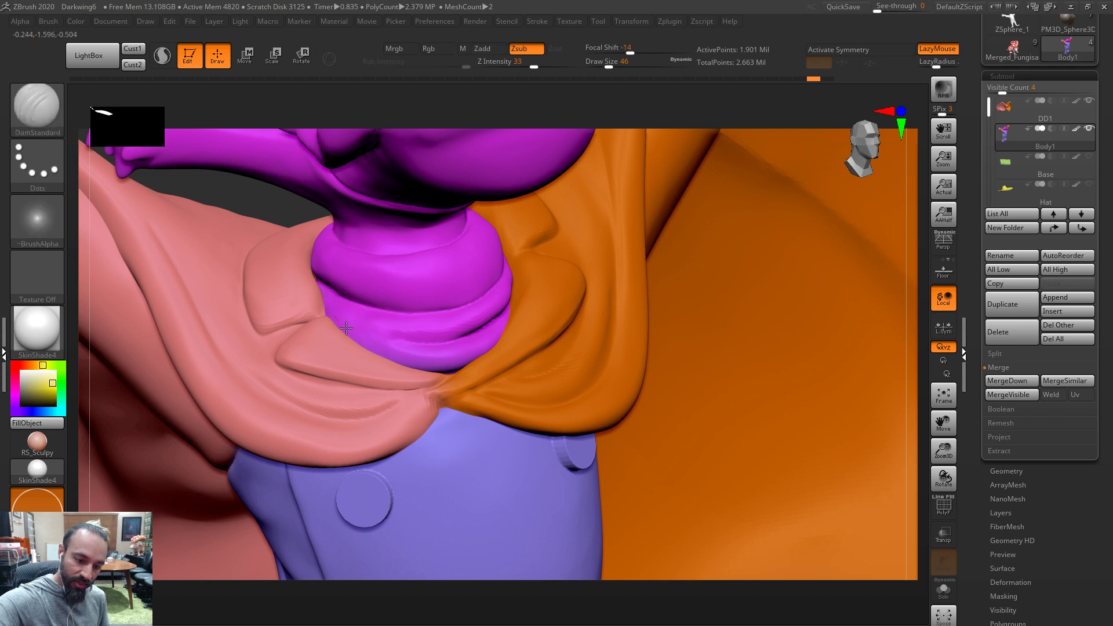
{"action": "left_click_drag", "start_coordinate": [421, 364], "coordinate": [462, 366]}
{"action": "left_click_drag", "start_coordinate": [317, 300], "coordinate": [406, 376], "text": "shift"}
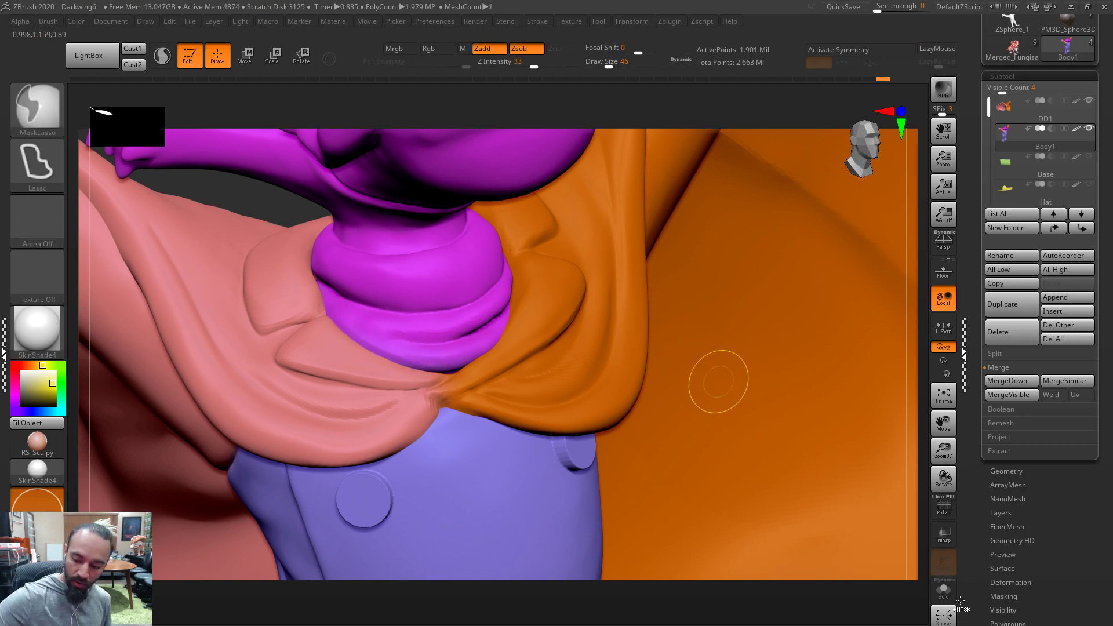
Isolate Body1 to work the crease beneath the lowest neck fold, undo the last stroke and exit Solo mode
{"action": "left_click", "coordinate": [943, 589]}
{"action": "mouse_move", "coordinate": [308, 284]}
{"action": "left_mouse_down"}
{"action": "mouse_move", "coordinate": [326, 316]}
{"action": "mouse_move", "coordinate": [418, 370]}
{"action": "left_mouse_up"}
{"action": "key", "text": "ctrl+z"}
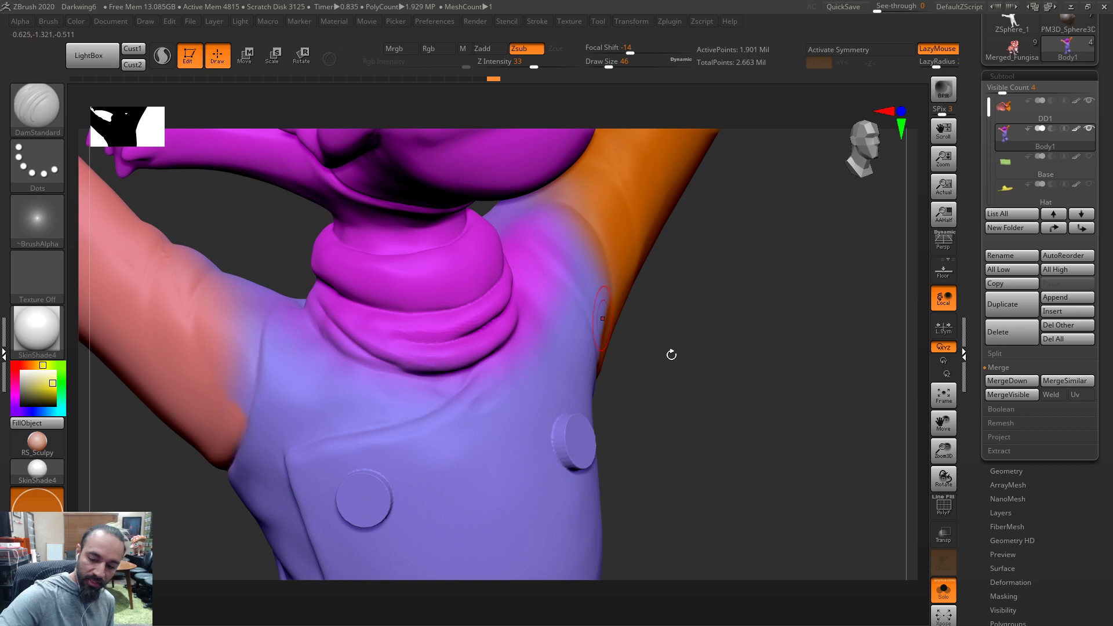
{"action": "left_click", "coordinate": [951, 596]}
Isolate Body1 again and carve the folds on the opposite side of the neck, checking them against the cape collar
{"action": "left_click_drag", "start_coordinate": [908, 351], "coordinate": [909, 441]}
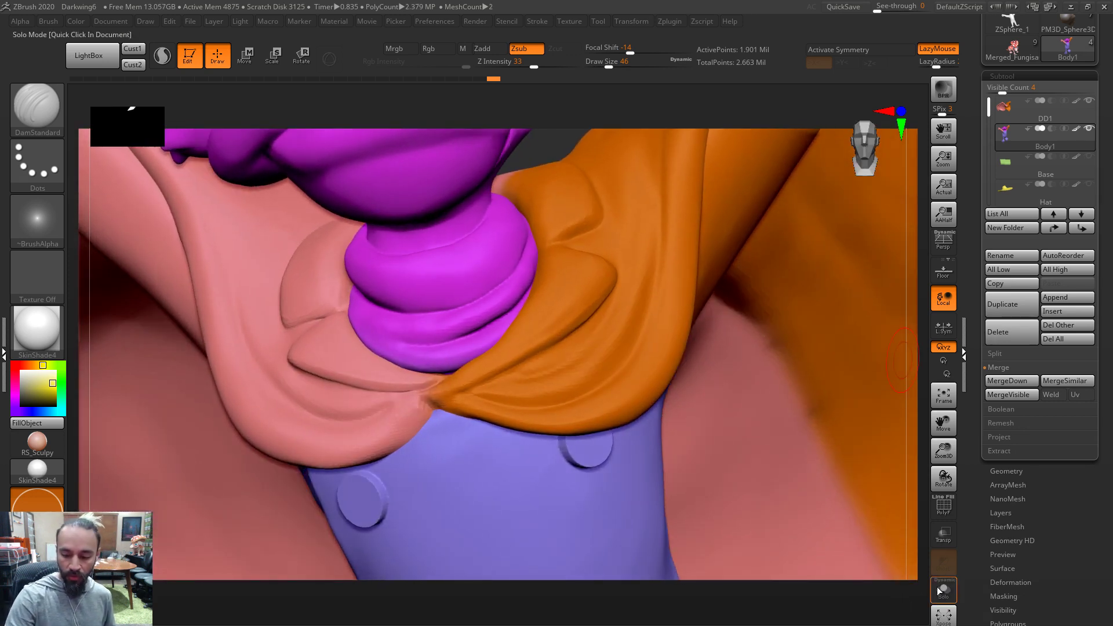
{"action": "left_click", "coordinate": [943, 590]}
{"action": "mouse_move", "coordinate": [531, 294]}
{"action": "left_mouse_down"}
{"action": "mouse_move", "coordinate": [472, 361]}
{"action": "mouse_move", "coordinate": [540, 292]}
{"action": "left_mouse_up"}
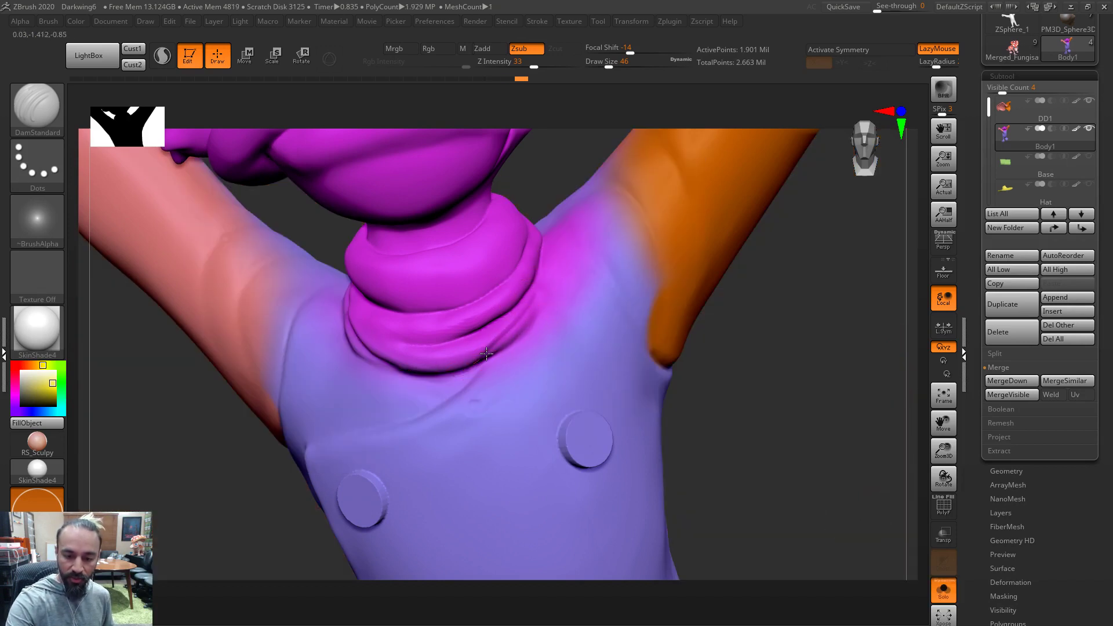
{"action": "left_click", "coordinate": [943, 590]}
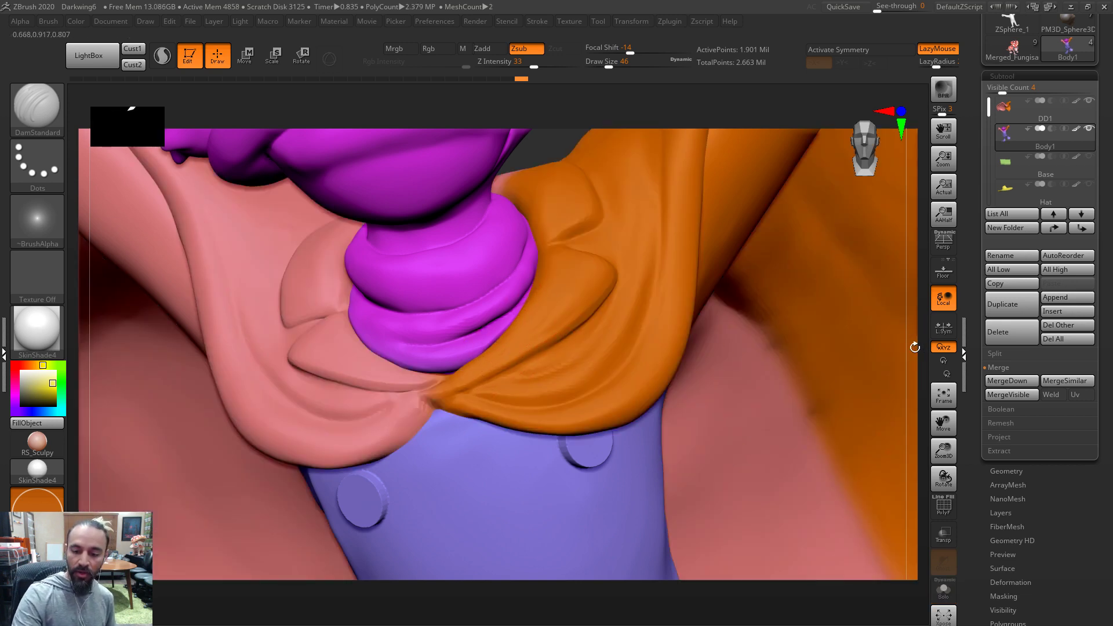
{"action": "left_click_drag", "start_coordinate": [915, 347], "coordinate": [893, 339]}
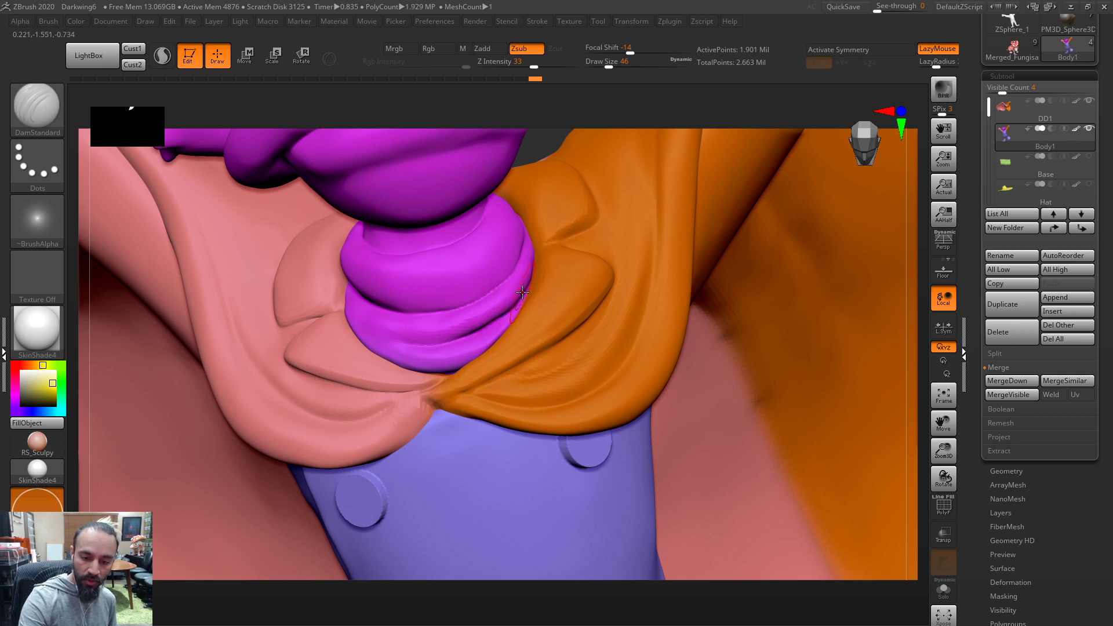
Select the Move brush and smooth the end of the lower neck fold where it meets the cape collar
{"action": "key", "text": "b"}
{"action": "key", "text": "m"}
{"action": "key", "text": "v"}
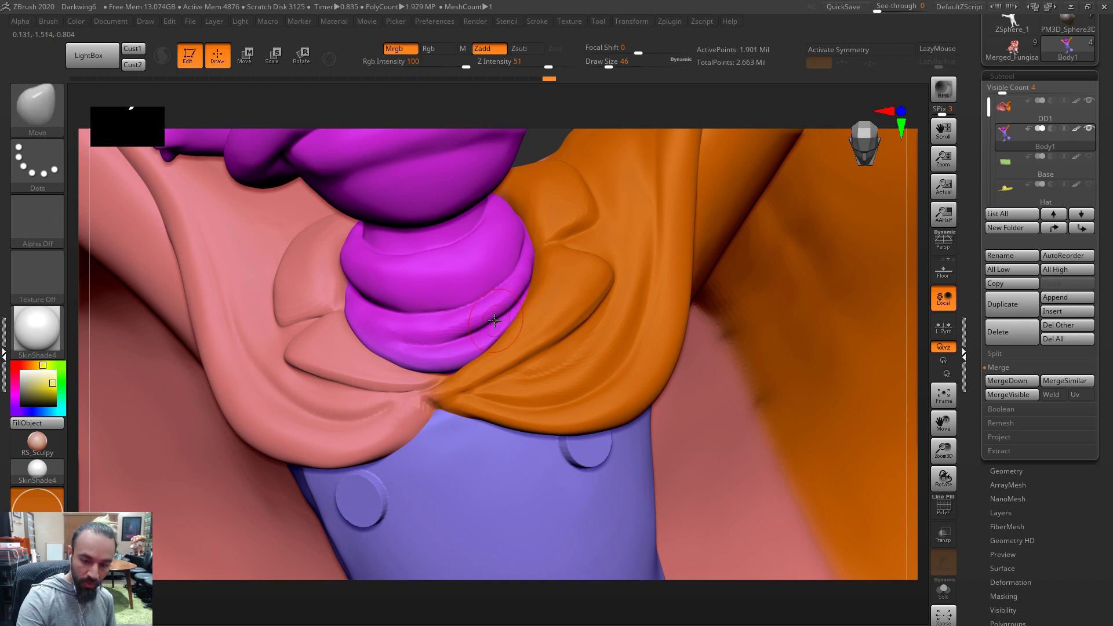
{"action": "key", "text": "shift"}
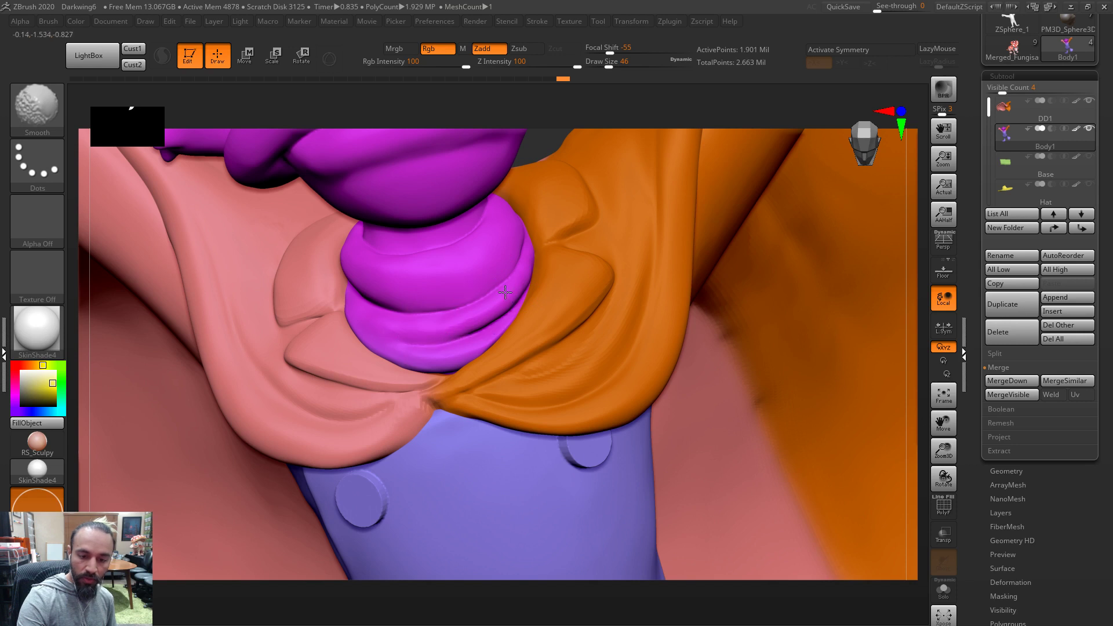
{"action": "mouse_move", "coordinate": [494, 313]}
{"action": "left_mouse_down", "text": "shift"}
{"action": "mouse_move", "coordinate": [472, 332]}
{"action": "mouse_move", "coordinate": [529, 277]}
{"action": "left_mouse_up", "text": "shift"}
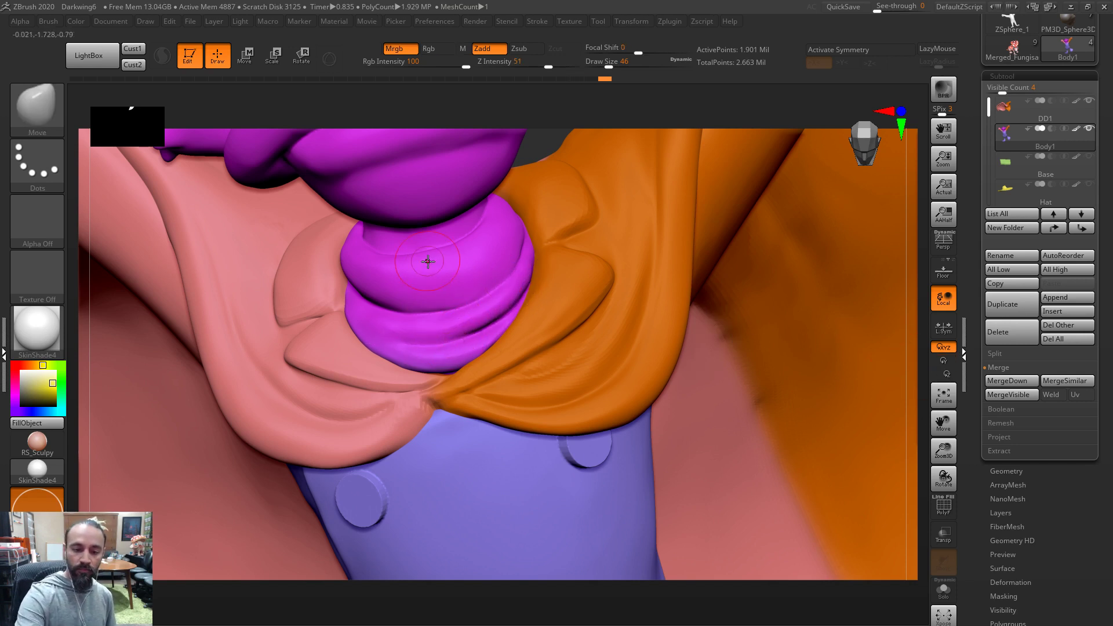
{"action": "key", "text": "shift"}
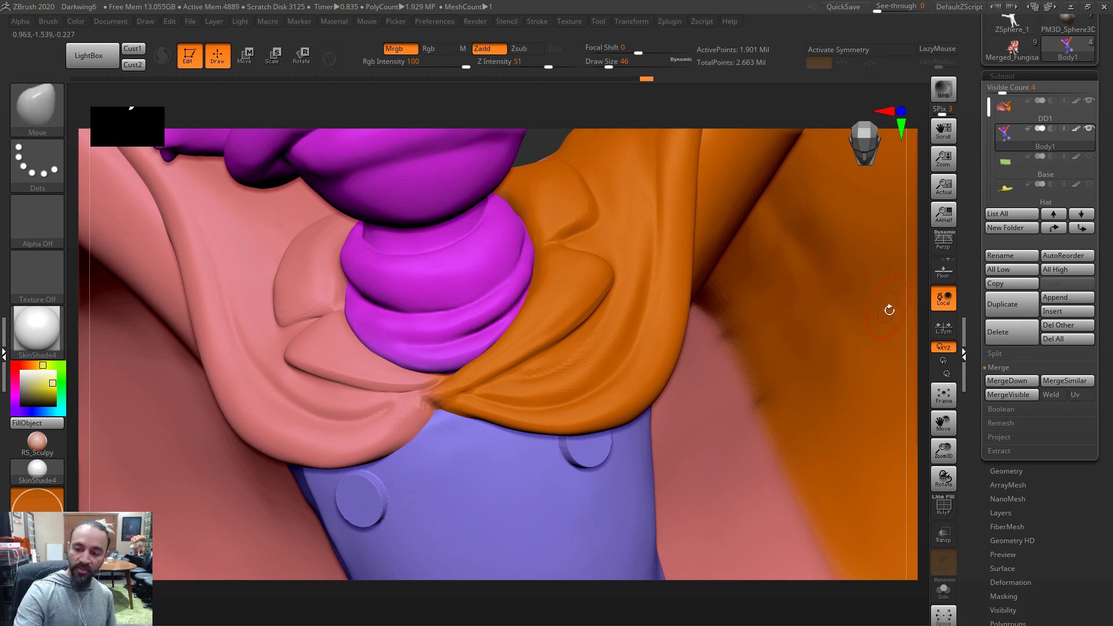
{"action": "left_click_drag", "start_coordinate": [914, 299], "coordinate": [867, 286]}
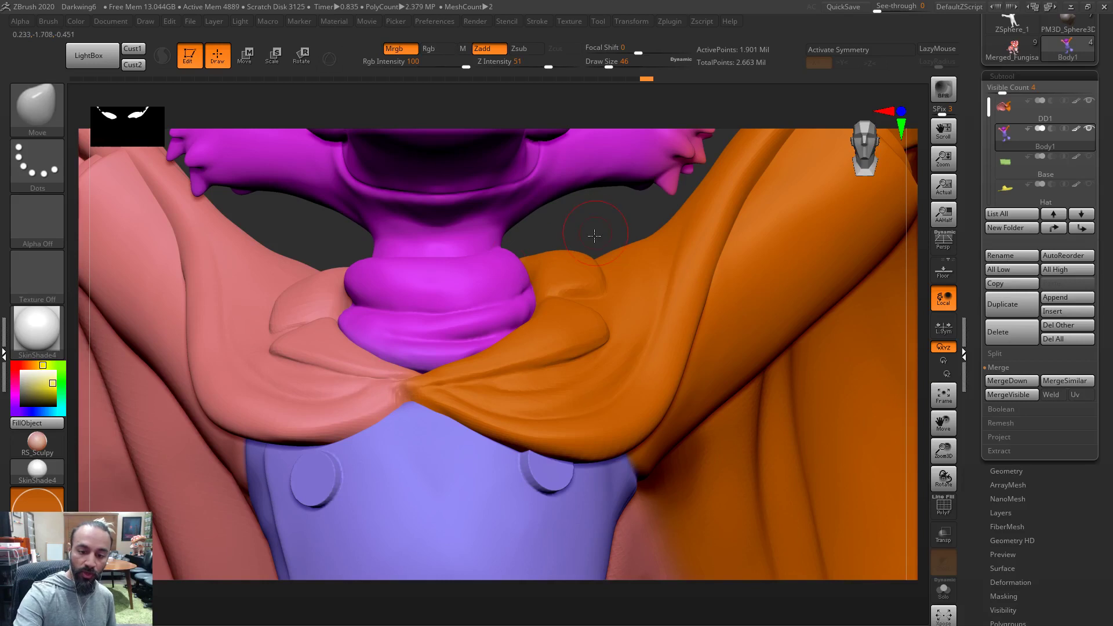
Return to DamStandard and refine the crease between the neck folds beside the orange side of the collar
{"action": "left_click_drag", "start_coordinate": [595, 236], "coordinate": [589, 236]}
{"action": "left_click", "coordinate": [661, 624]}
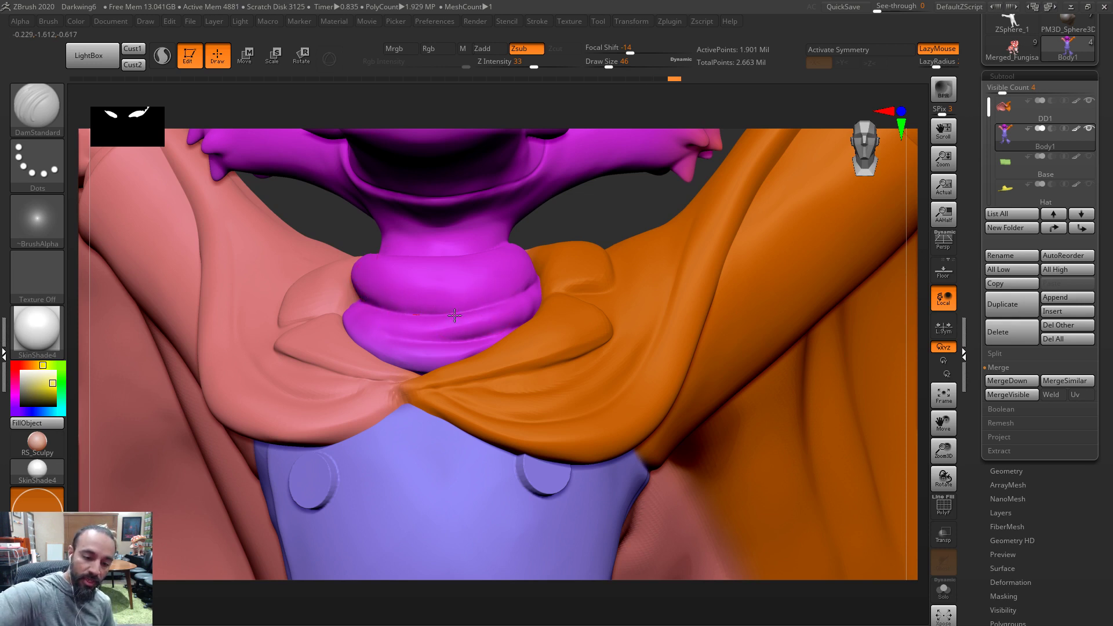
{"action": "left_click_drag", "start_coordinate": [641, 210], "coordinate": [533, 282]}
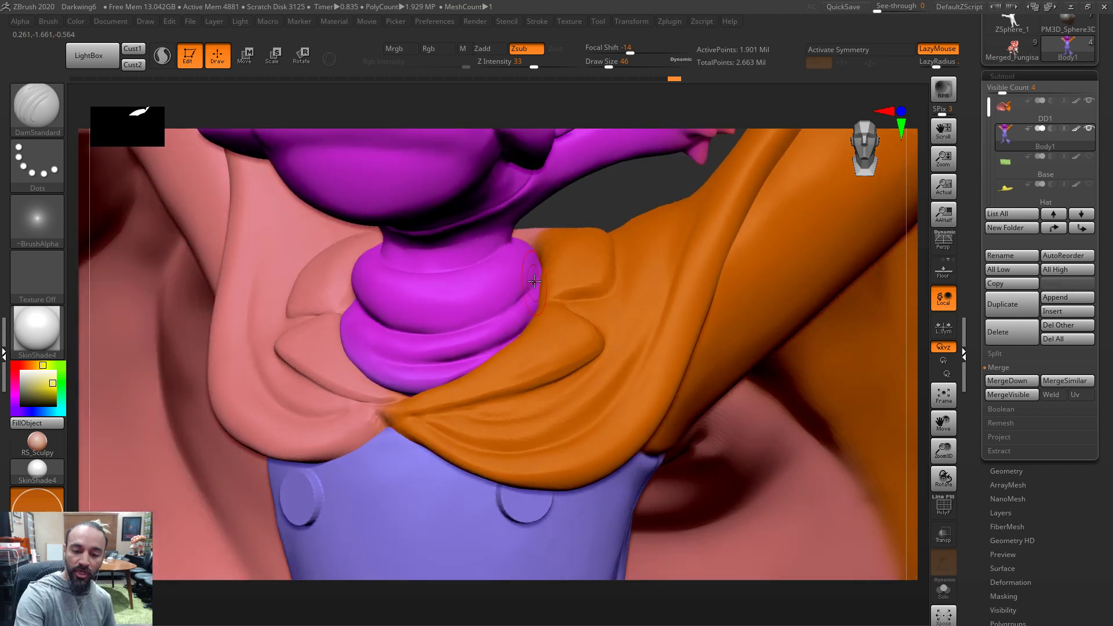
{"action": "left_click_drag", "start_coordinate": [593, 196], "coordinate": [528, 263]}
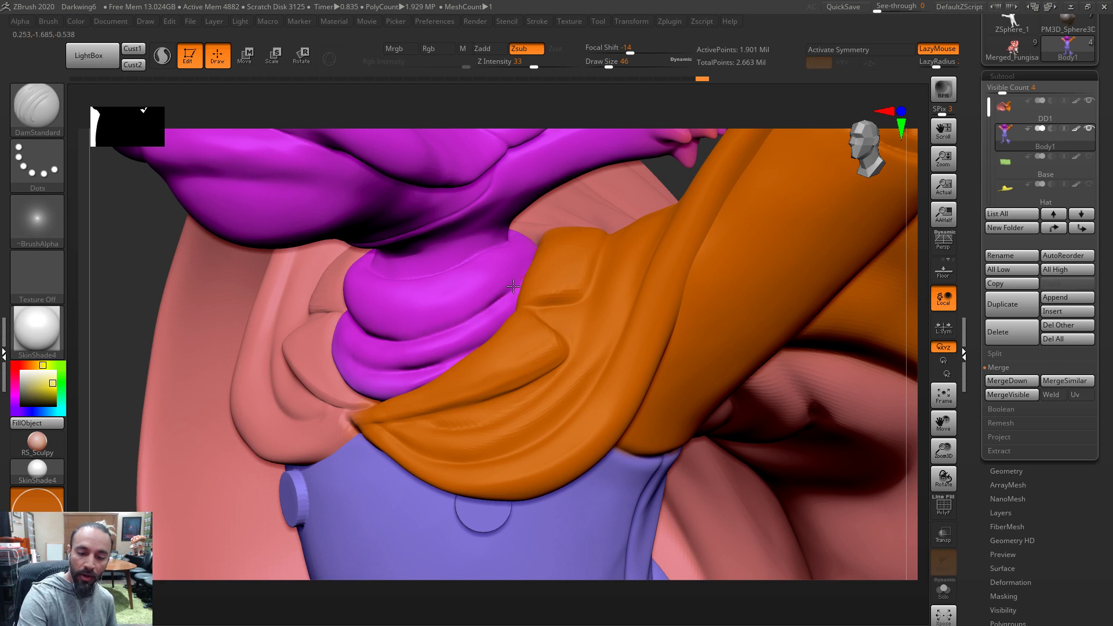
Smooth the crease end beside the collar and nudge the opposite fold edge with the Move brush at Draw Size 39
{"action": "key", "text": "b"}
{"action": "key", "text": "m"}
{"action": "key", "text": "v"}
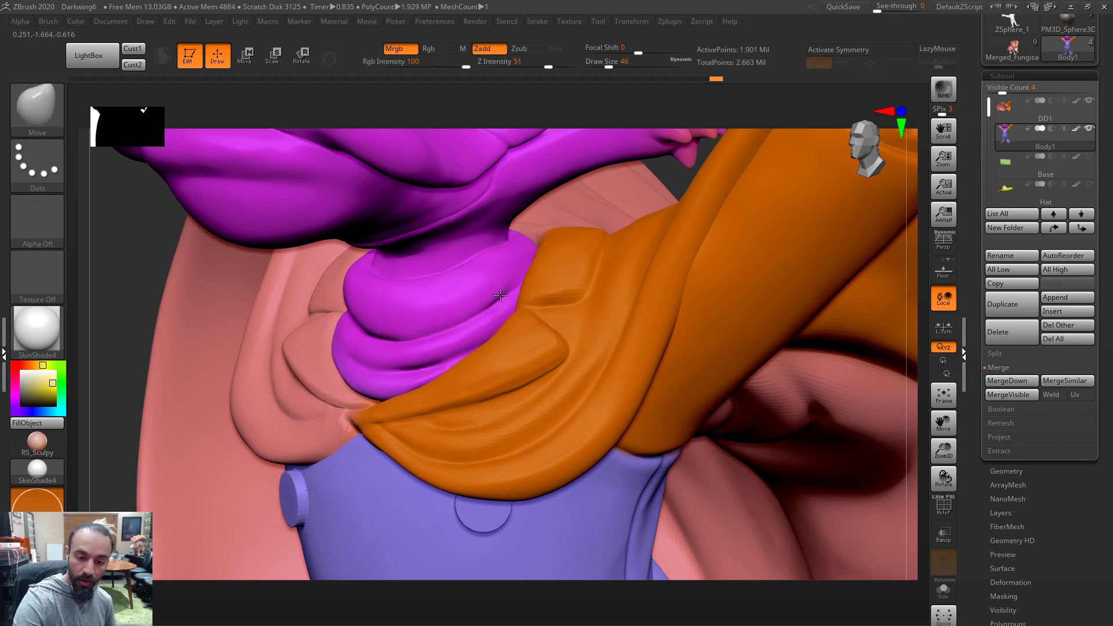
{"action": "left_click_drag", "start_coordinate": [498, 293], "coordinate": [530, 270], "text": "shift"}
{"action": "mouse_move", "coordinate": [942, 284]}
{"action": "left_mouse_down"}
{"action": "mouse_move", "coordinate": [911, 260]}
{"action": "mouse_move", "coordinate": [901, 279]}
{"action": "mouse_move", "coordinate": [840, 278]}
{"action": "left_mouse_up"}
{"action": "key", "text": "s"}
{"action": "left_click_drag", "start_coordinate": [348, 287], "coordinate": [334, 289]}
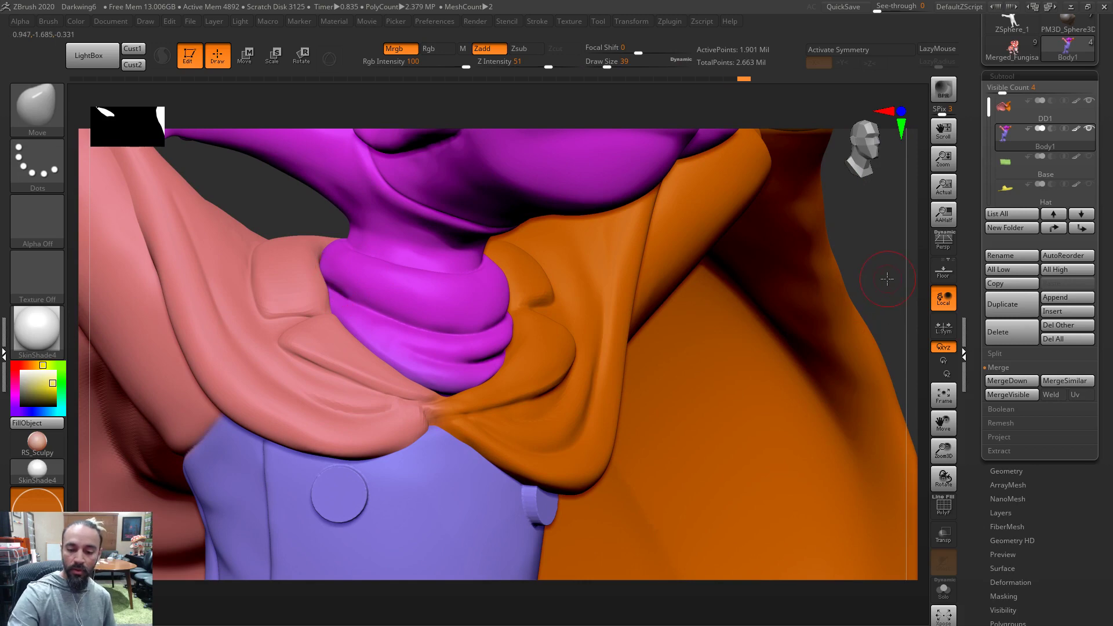
{"action": "left_click_drag", "start_coordinate": [887, 279], "coordinate": [877, 276]}
Vary the Move brush's Draw Size and adjust the neck fold edges along the orange side of the collar
{"action": "mouse_move", "coordinate": [809, 317]}
{"action": "left_mouse_down"}
{"action": "mouse_move", "coordinate": [584, 211]}
{"action": "mouse_move", "coordinate": [494, 304]}
{"action": "left_mouse_up"}
{"action": "key", "text": "s"}
{"action": "left_click_drag", "start_coordinate": [547, 232], "coordinate": [483, 303]}
{"action": "key", "text": "s"}
{"action": "left_click_drag", "start_coordinate": [483, 304], "coordinate": [472, 311]}
{"action": "key", "text": "s"}
{"action": "left_click_drag", "start_coordinate": [589, 211], "coordinate": [554, 225]}
Inflate the neck fold beside the orange side of the cape collar with the Inflate brush
{"action": "key", "text": "b"}
{"action": "key", "text": "i"}
{"action": "key", "text": "n"}
{"action": "mouse_move", "coordinate": [493, 294]}
{"action": "left_mouse_down"}
{"action": "mouse_move", "coordinate": [468, 320]}
{"action": "mouse_move", "coordinate": [517, 279]}
{"action": "left_mouse_up"}
{"action": "key", "text": "s"}
{"action": "left_click_drag", "start_coordinate": [548, 212], "coordinate": [471, 269]}
Reshape the uppermost neck fold with the Move brush at Draw Size 51, checking its outline from the front and side
{"action": "key", "text": "b"}
{"action": "key", "text": "m"}
{"action": "key", "text": "v"}
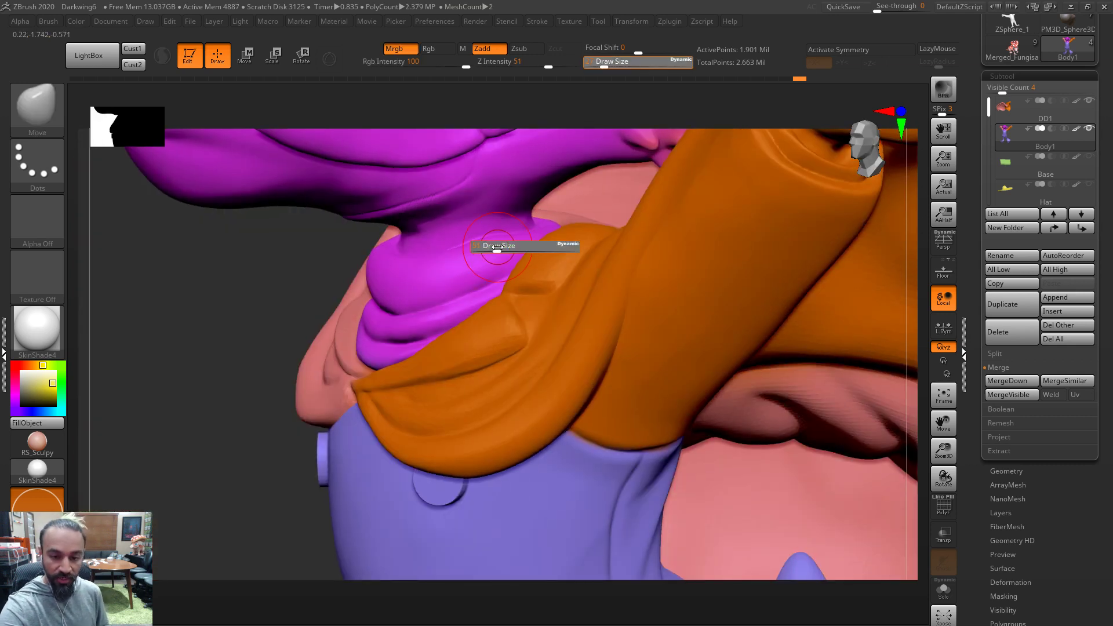
{"action": "left_click_drag", "start_coordinate": [494, 241], "coordinate": [474, 247]}
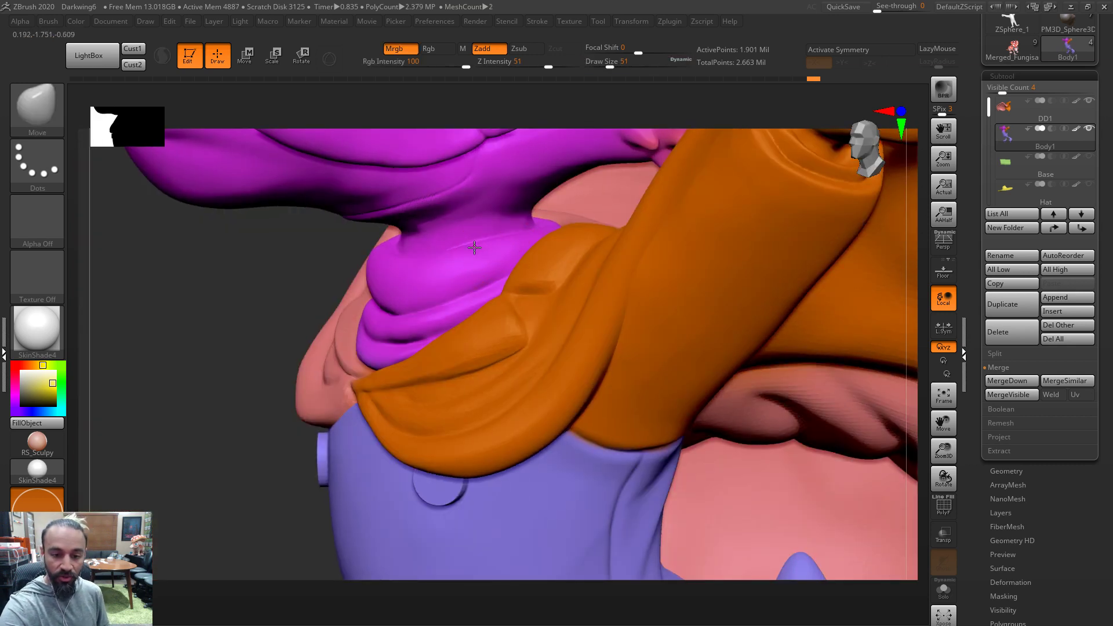
{"action": "left_click_drag", "start_coordinate": [264, 330], "coordinate": [301, 325], "text": "shift"}
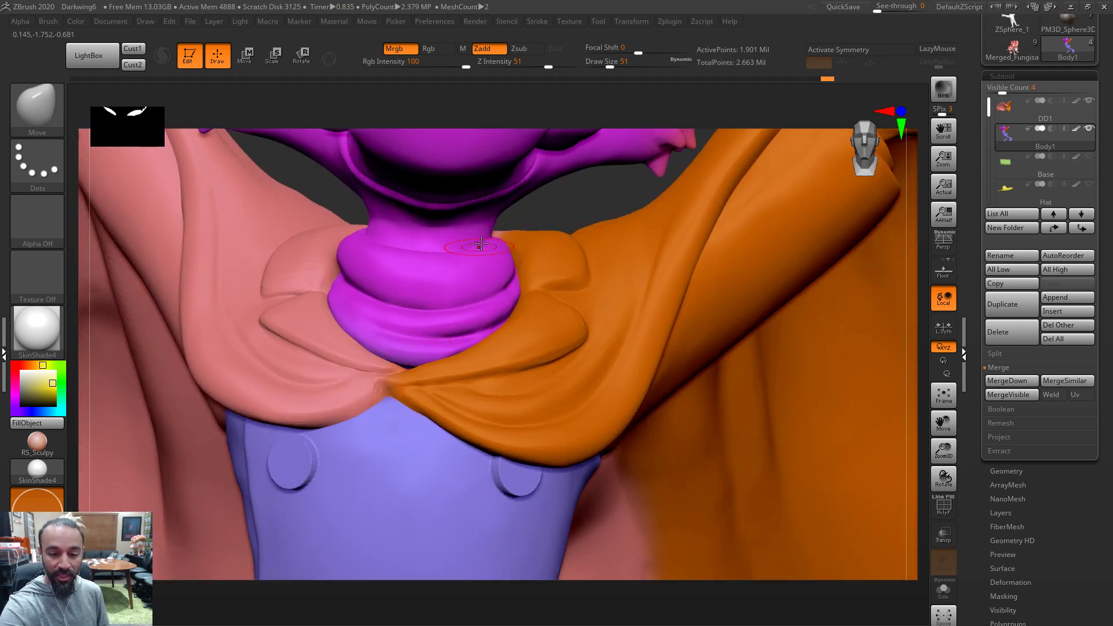
{"action": "left_click_drag", "start_coordinate": [591, 200], "coordinate": [539, 232]}
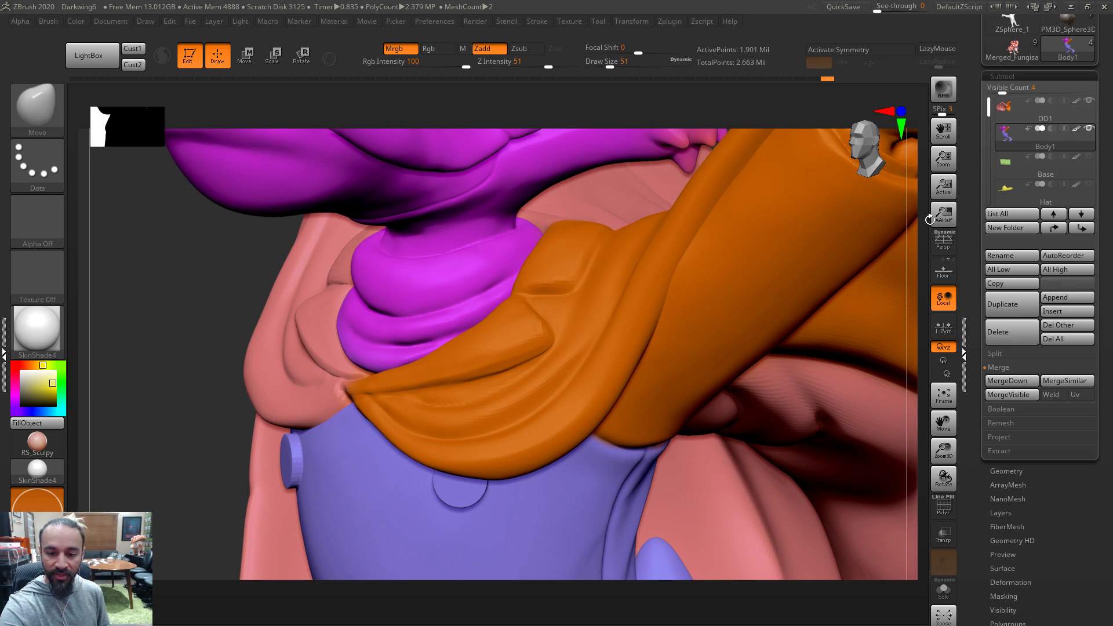
{"action": "left_click_drag", "start_coordinate": [934, 219], "coordinate": [931, 218]}
{"action": "left_click_drag", "start_coordinate": [510, 235], "coordinate": [512, 225]}
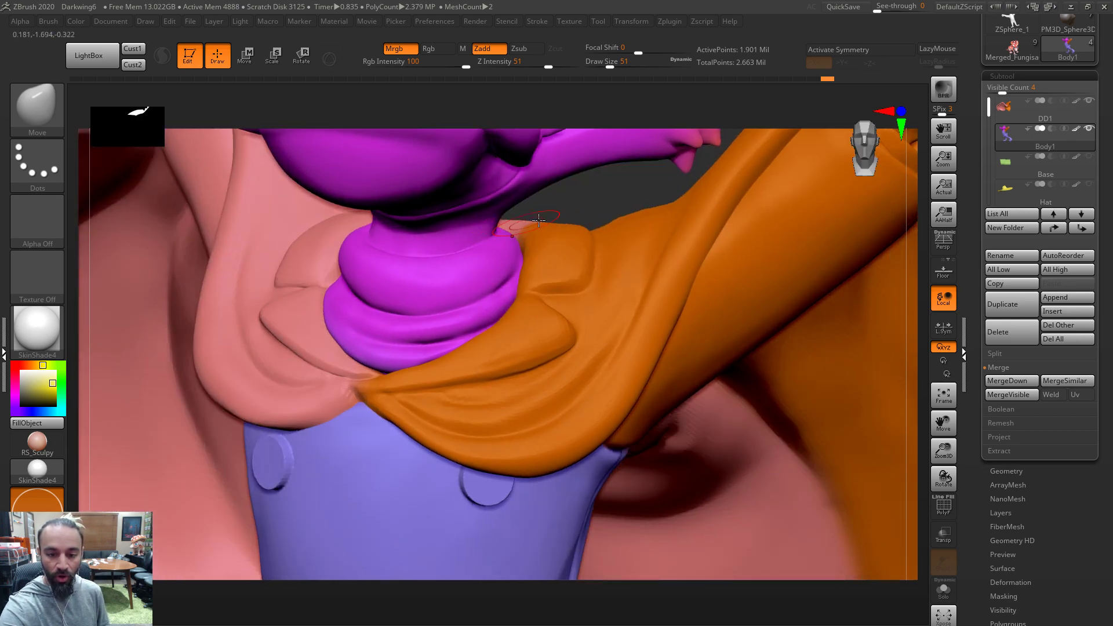
{"action": "mouse_move", "coordinate": [590, 245]}
{"action": "left_mouse_down"}
{"action": "mouse_move", "coordinate": [579, 256]}
{"action": "mouse_move", "coordinate": [599, 206]}
{"action": "mouse_move", "coordinate": [626, 188]}
{"action": "mouse_move", "coordinate": [704, 182]}
{"action": "left_mouse_up"}
{"action": "mouse_move", "coordinate": [798, 148]}
{"action": "left_mouse_down", "text": "shift"}
{"action": "mouse_move", "coordinate": [752, 152]}
{"action": "mouse_move", "coordinate": [760, 249]}
{"action": "mouse_move", "coordinate": [777, 210]}
{"action": "mouse_move", "coordinate": [386, 239]}
{"action": "left_mouse_up", "text": "shift"}
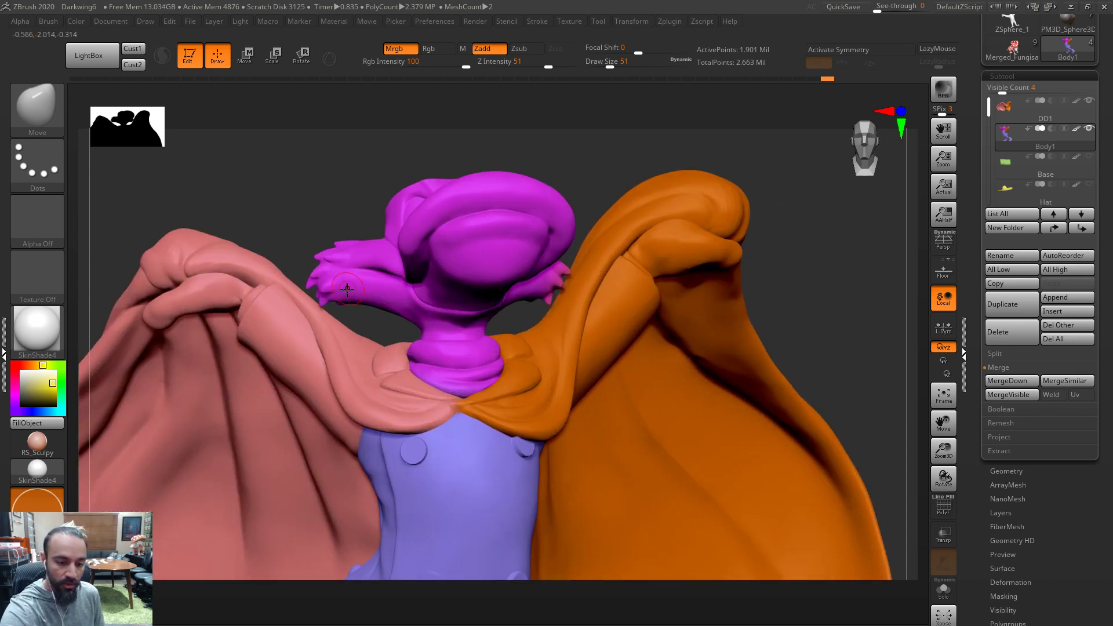
Adjust the cheek feather tufts on both sides of the head with Move Topological at Draw Size 234
{"action": "key", "text": "s"}
{"action": "left_click_drag", "start_coordinate": [328, 299], "coordinate": [350, 299]}
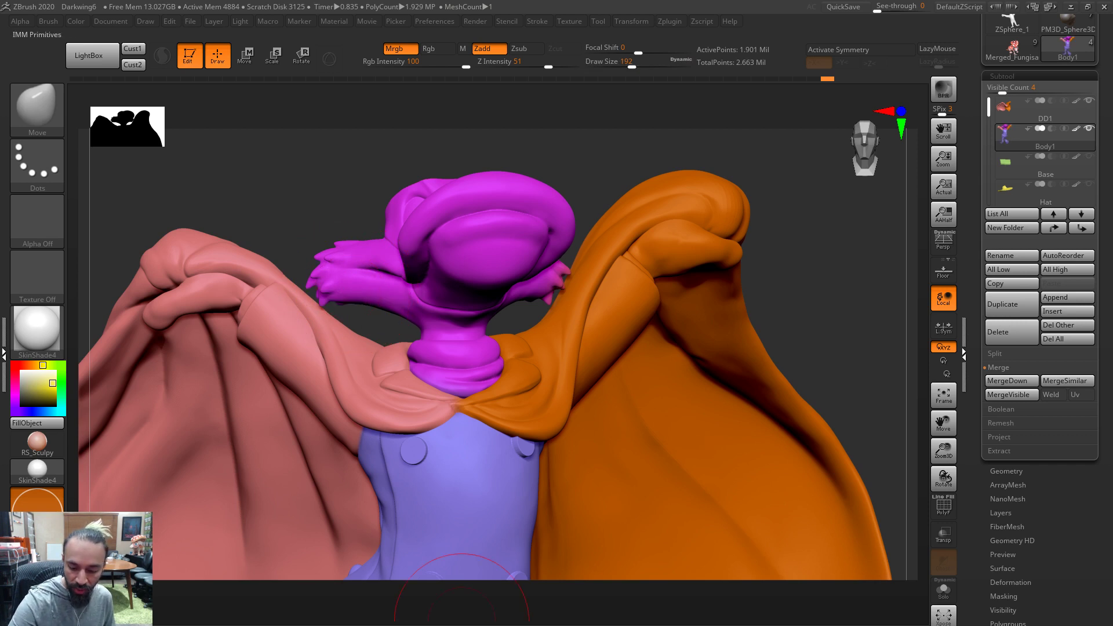
{"action": "key", "text": "b"}
{"action": "key", "text": "m"}
{"action": "key", "text": "t"}
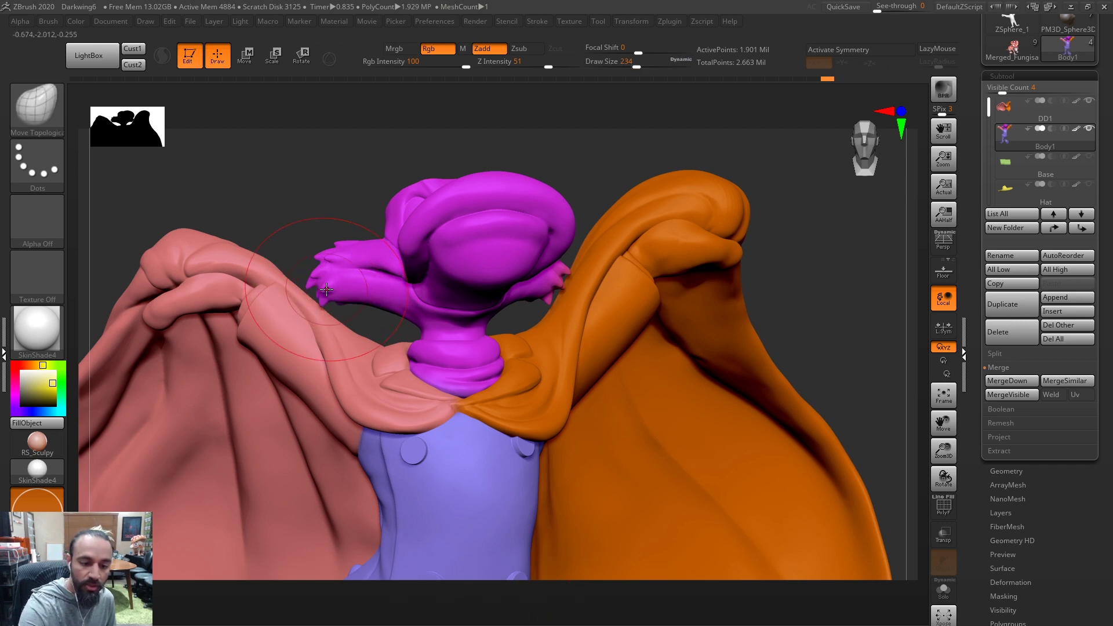
{"action": "left_click_drag", "start_coordinate": [330, 288], "coordinate": [331, 288]}
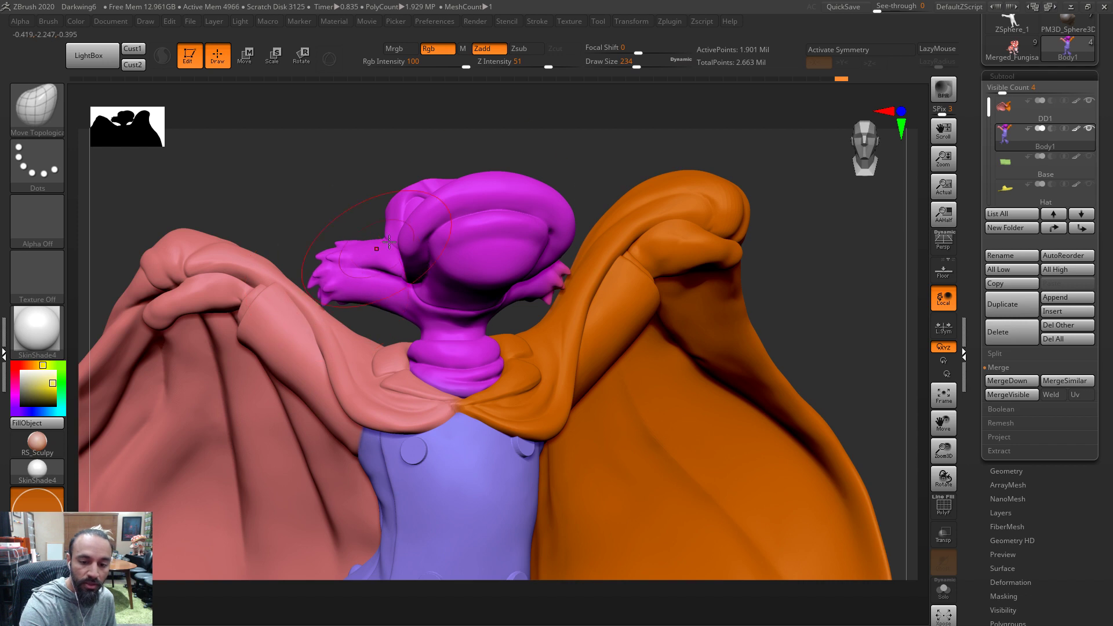
{"action": "left_click_drag", "start_coordinate": [580, 174], "coordinate": [566, 209]}
{"action": "left_click_drag", "start_coordinate": [533, 282], "coordinate": [544, 274]}
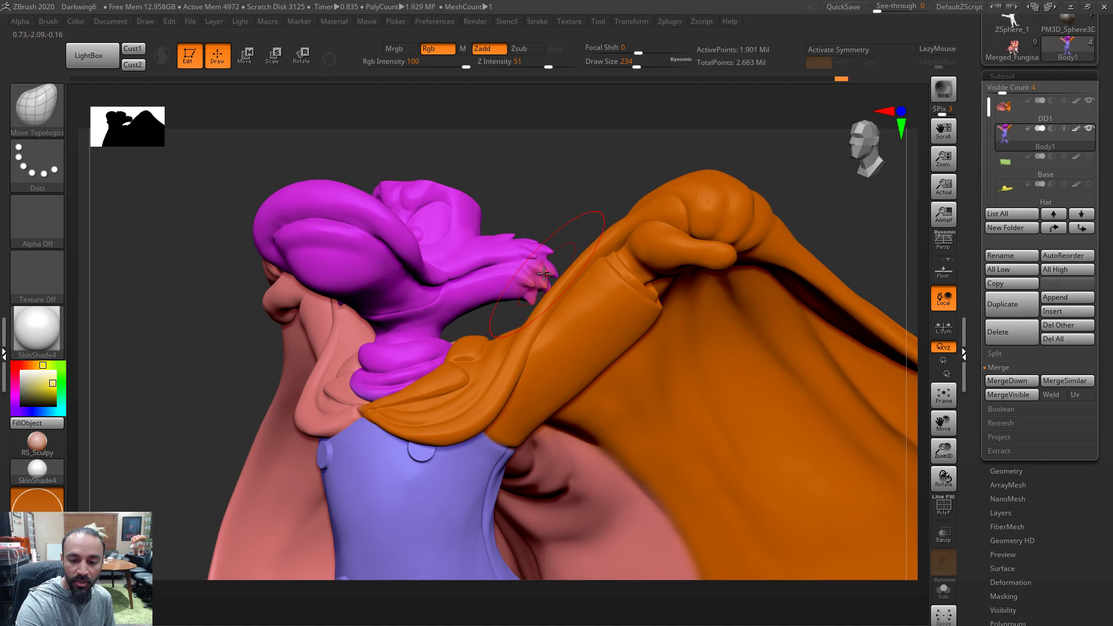
{"action": "left_click_drag", "start_coordinate": [582, 210], "coordinate": [603, 232]}
Reduce the Draw Size to 31 and smooth the side of the neck folds next to the orange collar
{"action": "key", "text": "s"}
{"action": "left_click_drag", "start_coordinate": [502, 262], "coordinate": [487, 262]}
{"action": "left_click_drag", "start_coordinate": [561, 241], "coordinate": [539, 204]}
{"action": "mouse_move", "coordinate": [619, 192]}
{"action": "left_mouse_down", "text": "alt"}
{"action": "mouse_move", "coordinate": [443, 385]}
{"action": "mouse_move", "coordinate": [421, 363]}
{"action": "mouse_move", "coordinate": [502, 273]}
{"action": "left_mouse_up", "text": "alt"}
{"action": "key", "text": "s"}
{"action": "left_click_drag", "start_coordinate": [423, 360], "coordinate": [407, 359]}
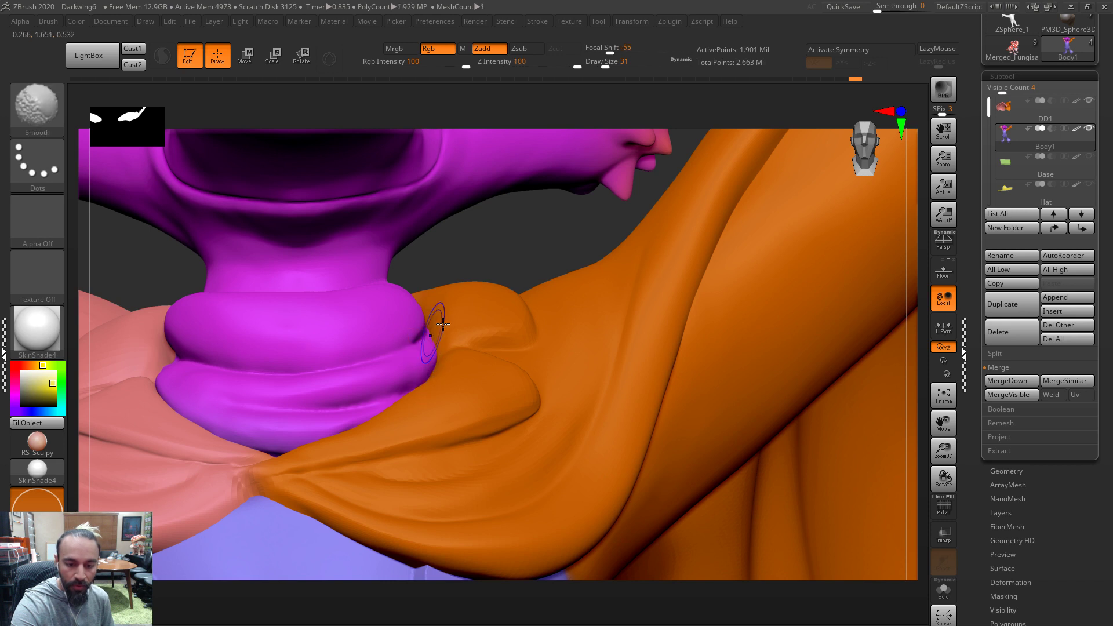
{"action": "left_click_drag", "start_coordinate": [497, 249], "coordinate": [477, 255], "text": "alt"}
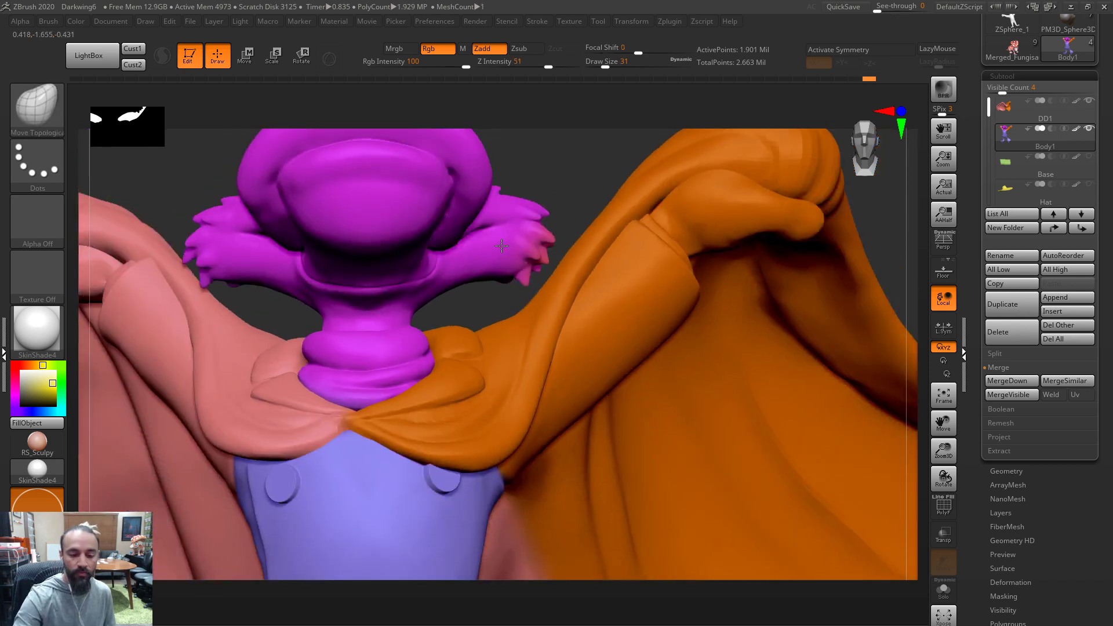
Isolate Body1, pick the neck's magenta and paint the lower neck folds with the Standard brush at Draw Size 51
{"action": "left_click_drag", "start_coordinate": [594, 151], "coordinate": [591, 422]}
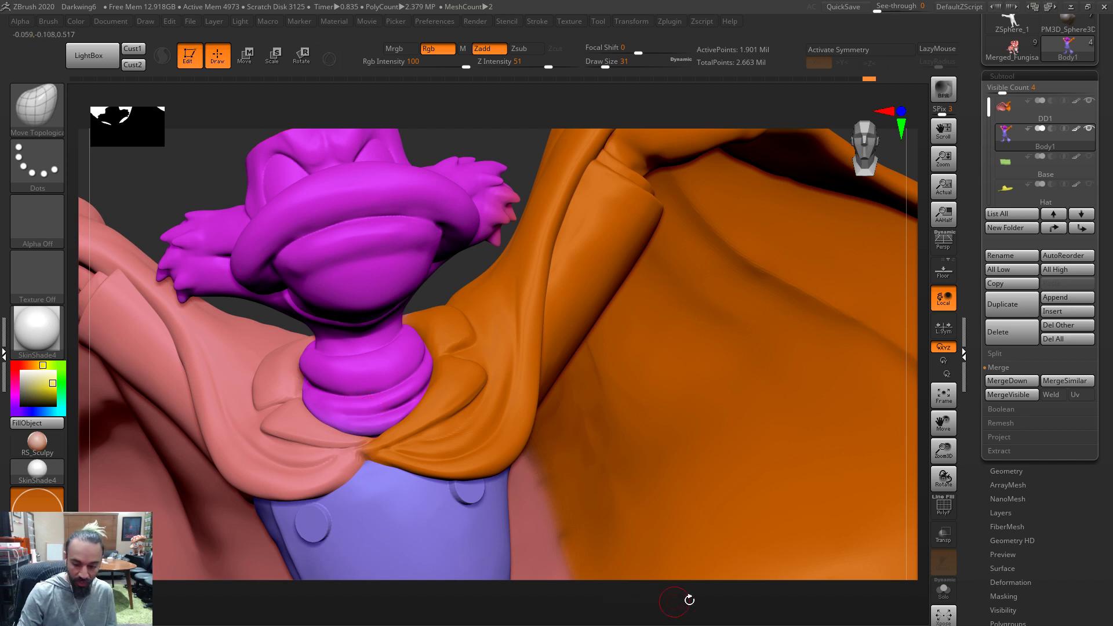
{"action": "left_click", "coordinate": [941, 591]}
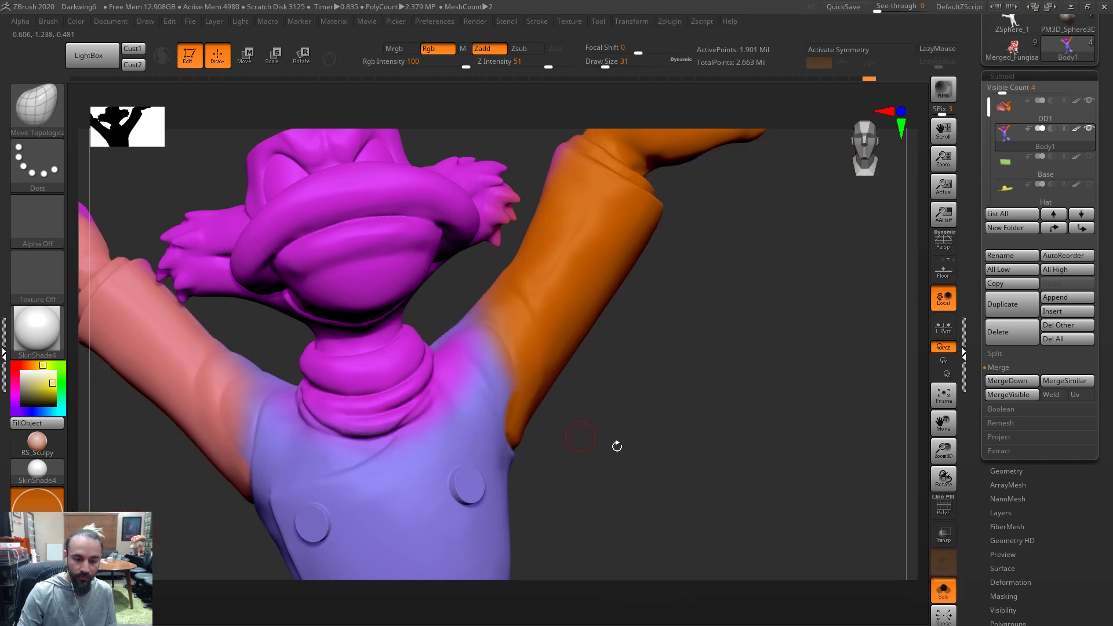
{"action": "left_click_drag", "start_coordinate": [679, 455], "coordinate": [597, 460]}
{"action": "key", "text": "c"}
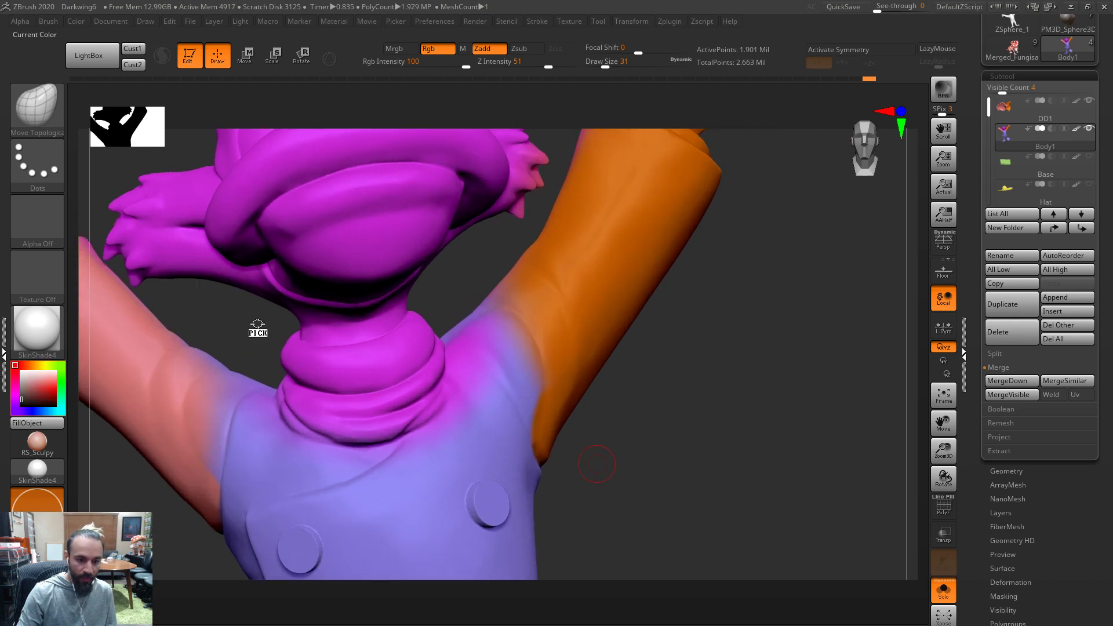
{"action": "key", "text": "b"}
{"action": "key", "text": "s"}
{"action": "key", "text": "t"}
{"action": "key", "text": "s"}
{"action": "left_click_drag", "start_coordinate": [393, 391], "coordinate": [398, 390]}
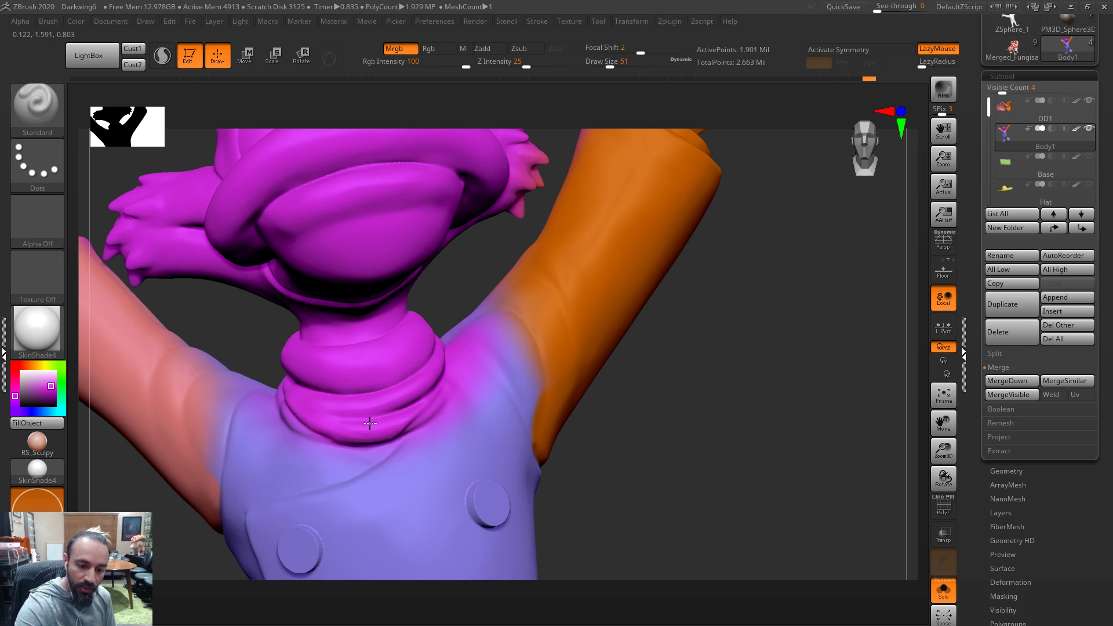
Mask everything except one cheek's feather tuft, paint its tips magenta at Draw Size 257 and clear the mask
{"action": "left_click_drag", "start_coordinate": [459, 283], "coordinate": [444, 279]}
{"action": "left_click_drag", "start_coordinate": [568, 218], "coordinate": [572, 262]}
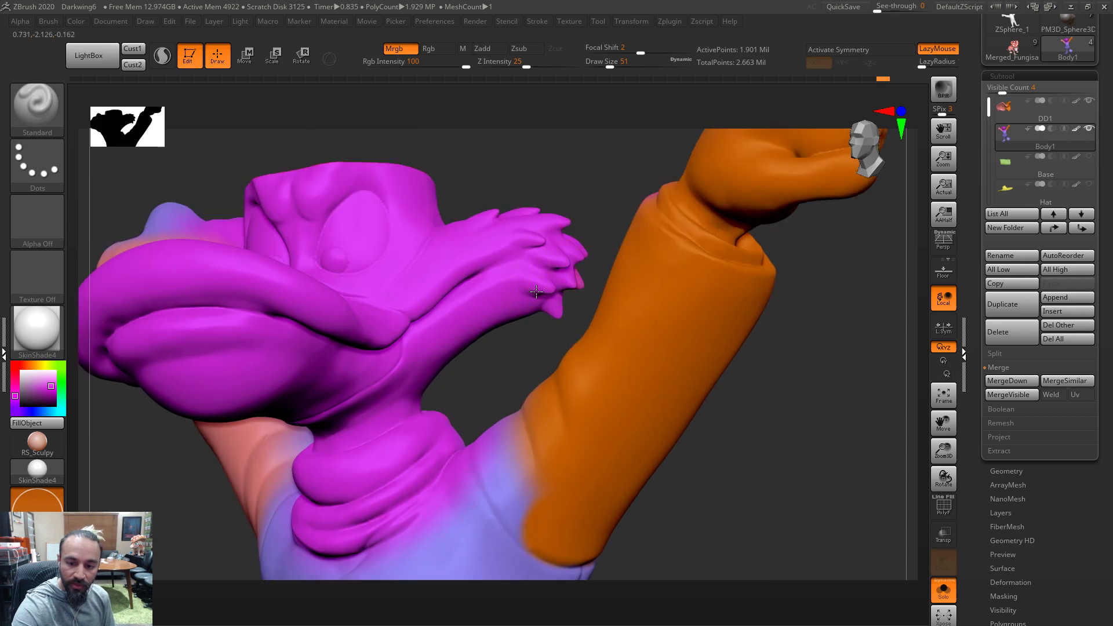
{"action": "mouse_move", "coordinate": [603, 220]}
{"action": "left_mouse_down", "text": "ctrl"}
{"action": "mouse_move", "coordinate": [522, 354]}
{"action": "mouse_move", "coordinate": [504, 110]}
{"action": "mouse_move", "coordinate": [596, 205]}
{"action": "left_mouse_up", "text": "ctrl"}
{"action": "left_click", "coordinate": [596, 205], "text": "ctrl"}
{"action": "key", "text": "s"}
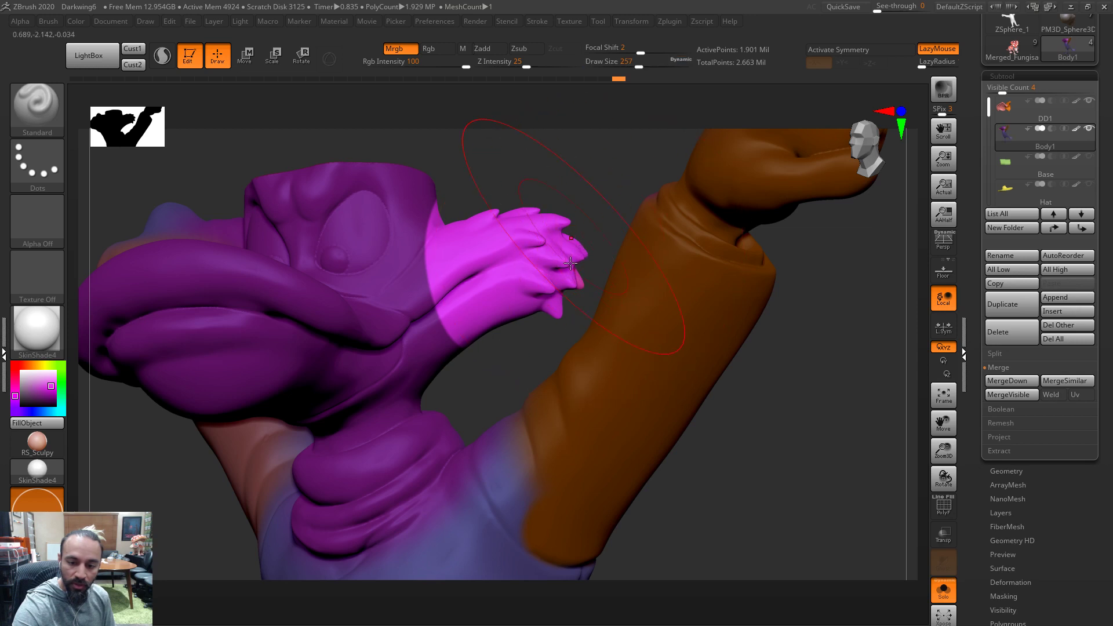
{"action": "left_click_drag", "start_coordinate": [609, 167], "coordinate": [782, 197], "text": "ctrl"}
Mask the model around the opposite cheek's feather tuft, paint its tips magenta and clear the mask
{"action": "mouse_move", "coordinate": [394, 380]}
{"action": "left_mouse_down", "text": "ctrl"}
{"action": "mouse_move", "coordinate": [240, 258]}
{"action": "mouse_move", "coordinate": [441, 124]}
{"action": "left_mouse_up", "text": "ctrl"}
{"action": "left_click", "coordinate": [351, 184], "text": "ctrl"}
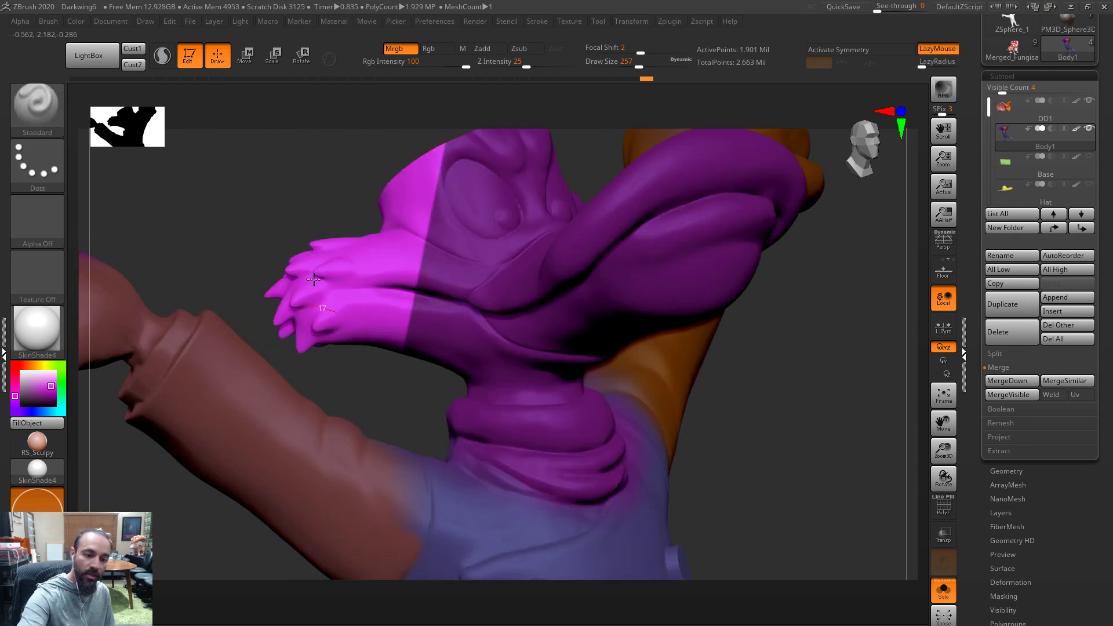
{"action": "left_click_drag", "start_coordinate": [327, 220], "coordinate": [432, 186], "text": "ctrl"}
Set the Draw Size to 56, paint the back of the neck magenta and exit Solo mode
{"action": "mouse_move", "coordinate": [640, 508]}
{"action": "left_mouse_down", "text": "alt"}
{"action": "mouse_move", "coordinate": [723, 481]}
{"action": "mouse_move", "coordinate": [878, 476]}
{"action": "left_mouse_up", "text": "alt"}
{"action": "key", "text": "s"}
{"action": "left_click_drag", "start_coordinate": [469, 394], "coordinate": [443, 396]}
{"action": "left_click", "coordinate": [943, 589]}
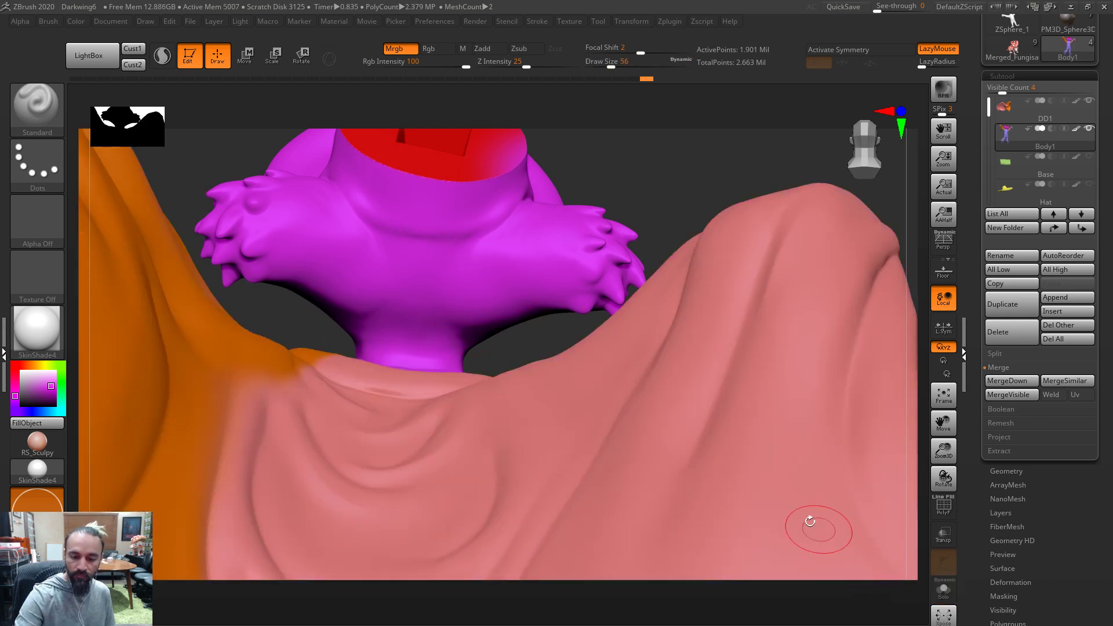
Paint the neck base behind the collar magenta at Draw Size 25, checking Body1 alone and with the cape
{"action": "left_click_drag", "start_coordinate": [672, 192], "coordinate": [671, 225]}
{"action": "key", "text": "s"}
{"action": "left_click_drag", "start_coordinate": [471, 371], "coordinate": [465, 373]}
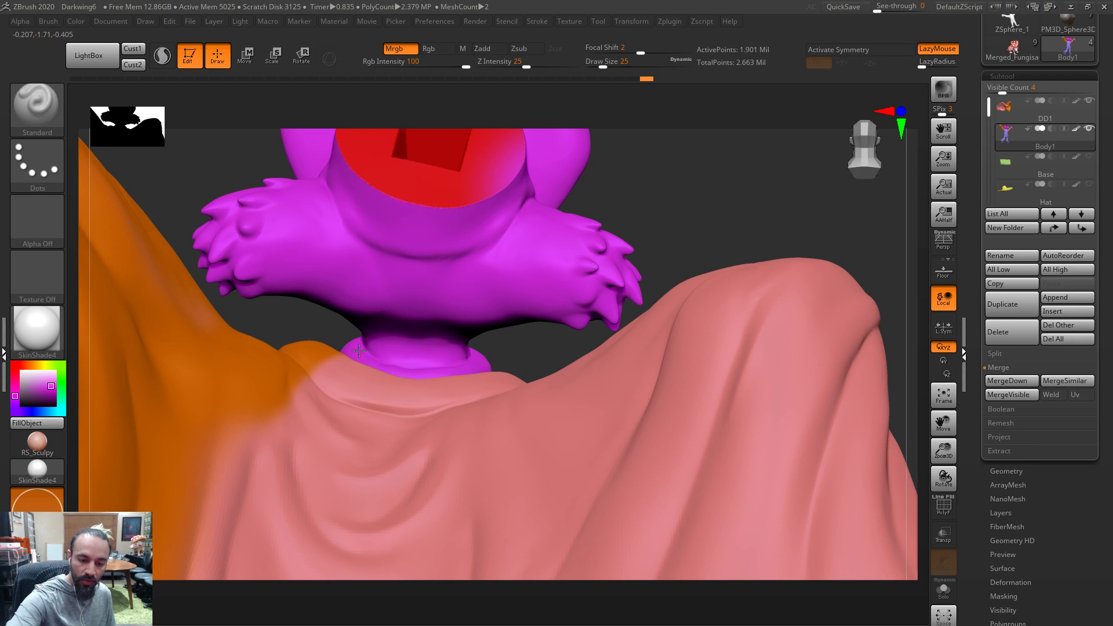
{"action": "left_click_drag", "start_coordinate": [494, 364], "coordinate": [687, 287]}
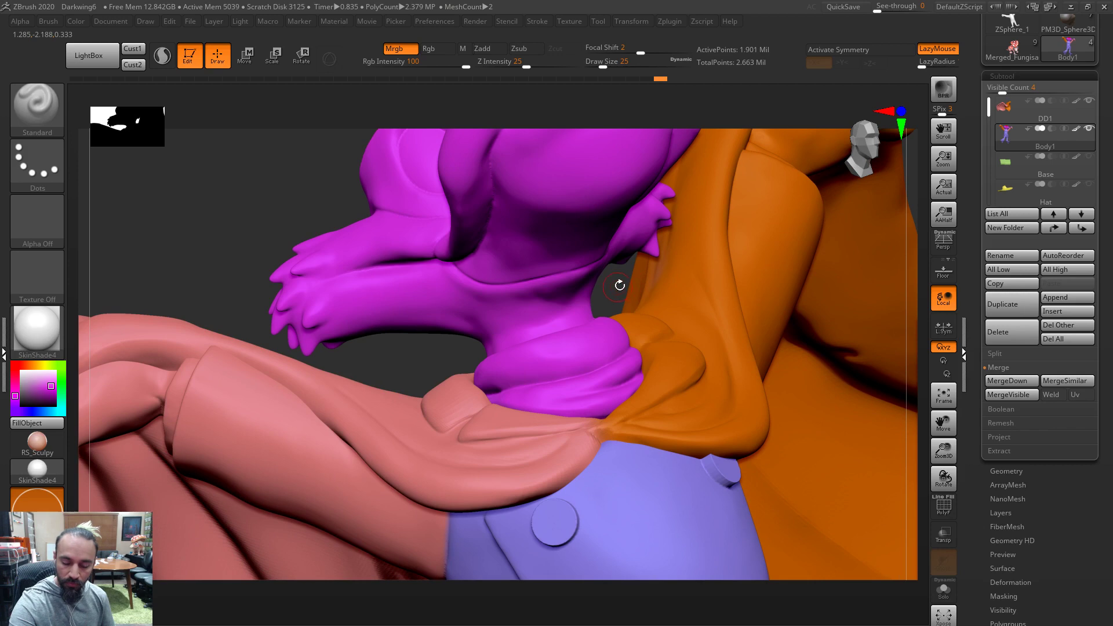
{"action": "left_click", "coordinate": [943, 589]}
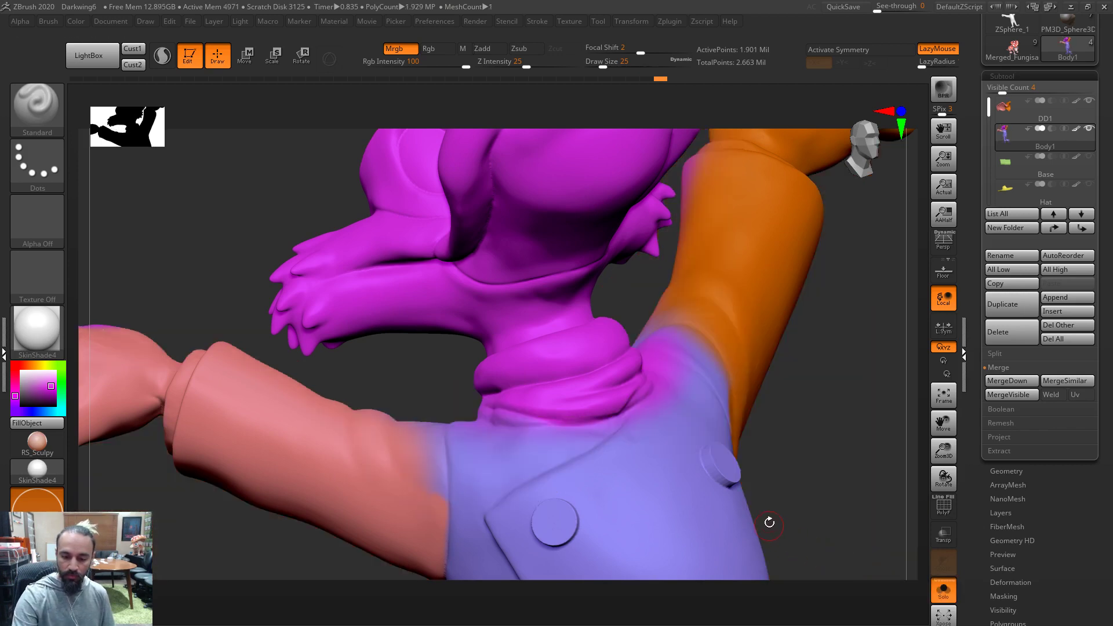
{"action": "mouse_move", "coordinate": [831, 476]}
{"action": "left_mouse_down"}
{"action": "mouse_move", "coordinate": [818, 487]}
{"action": "mouse_move", "coordinate": [771, 475]}
{"action": "mouse_move", "coordinate": [832, 492]}
{"action": "left_mouse_up"}
{"action": "left_click", "coordinate": [947, 589]}
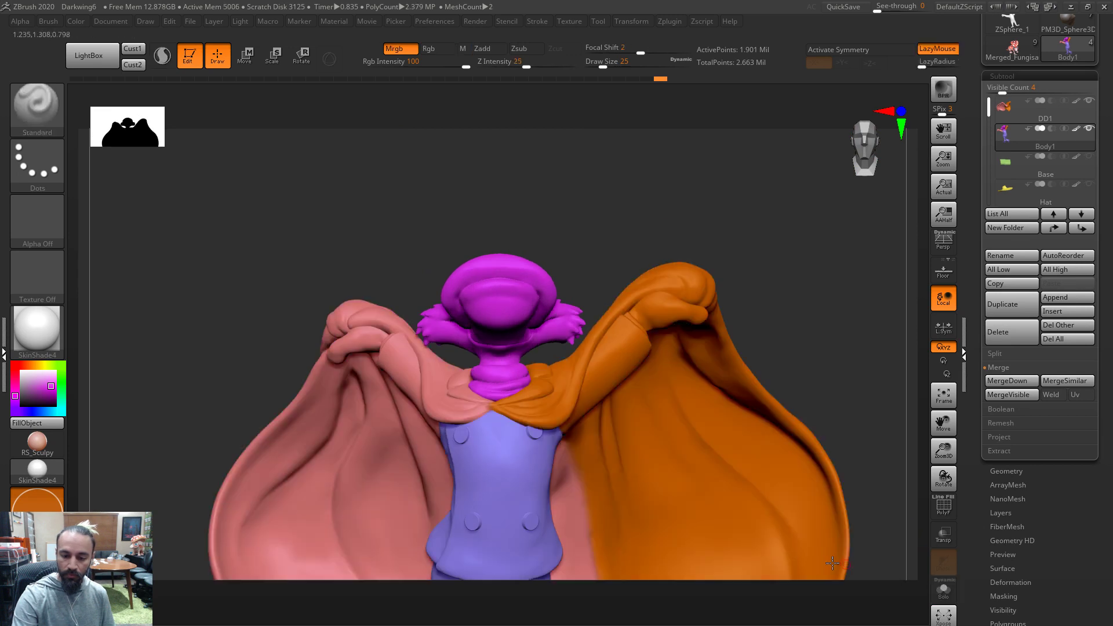
Adjust the sleeves on both raised arms with the Move brush at Draw Size 108 and smooth them
{"action": "left_click_drag", "start_coordinate": [772, 241], "coordinate": [374, 394]}
{"action": "key", "text": "b"}
{"action": "key", "text": "m"}
{"action": "key", "text": "v"}
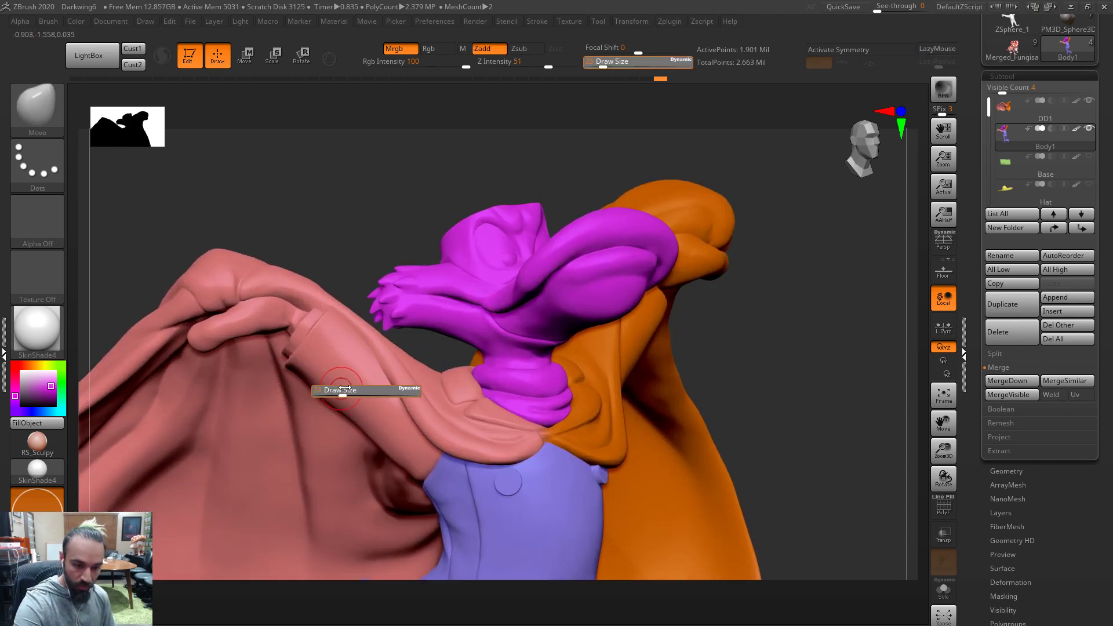
{"action": "key", "text": "s"}
{"action": "left_click_drag", "start_coordinate": [330, 396], "coordinate": [323, 396]}
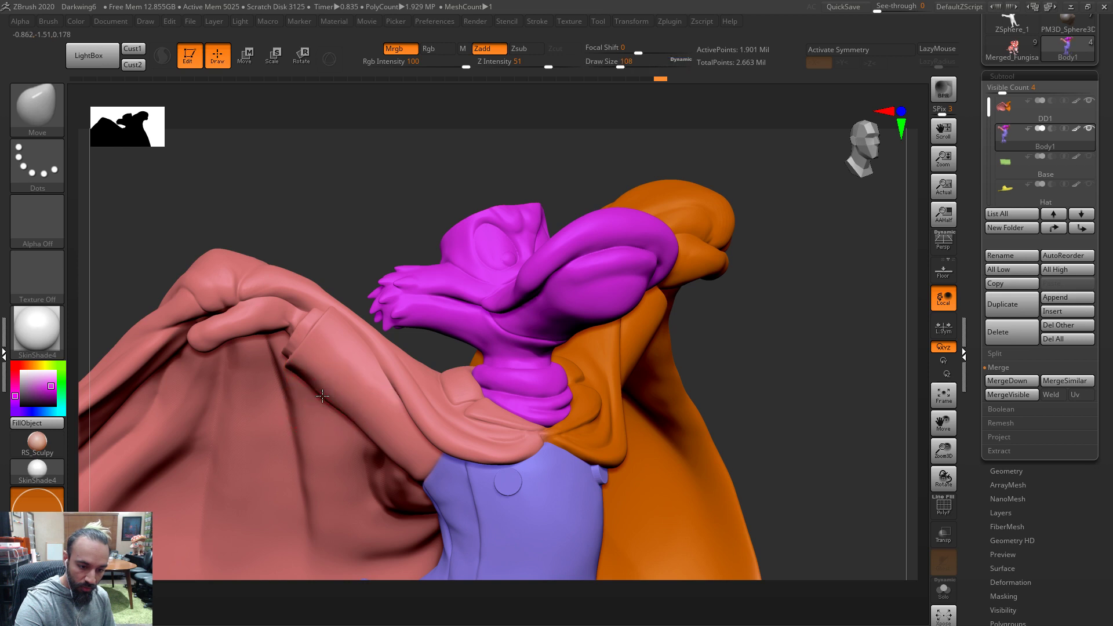
{"action": "key", "text": "shift"}
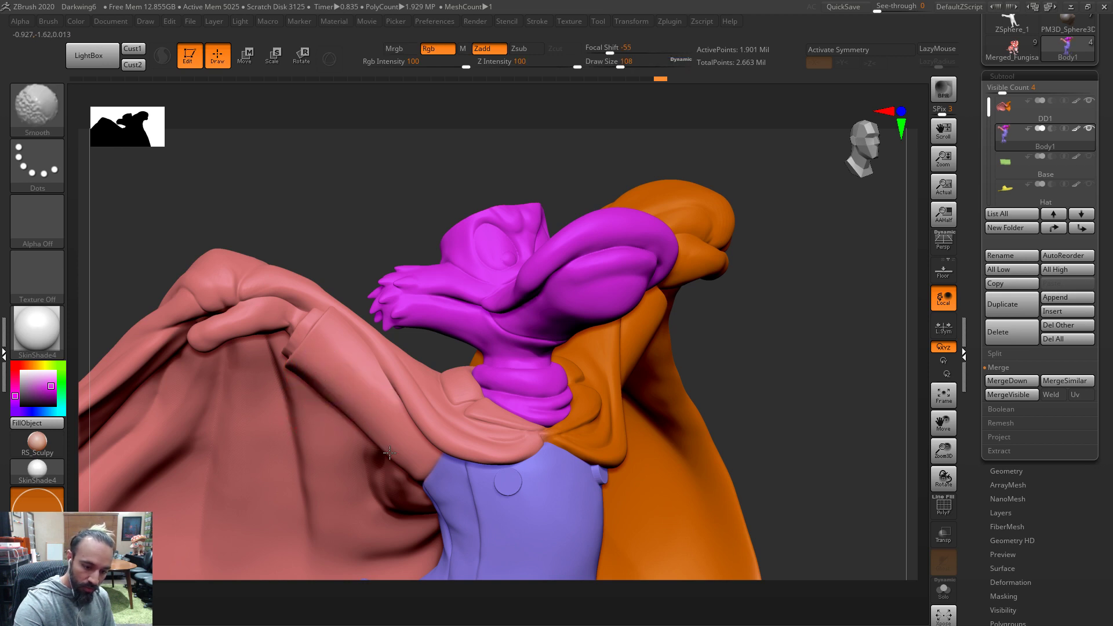
{"action": "left_click_drag", "start_coordinate": [735, 269], "coordinate": [640, 352]}
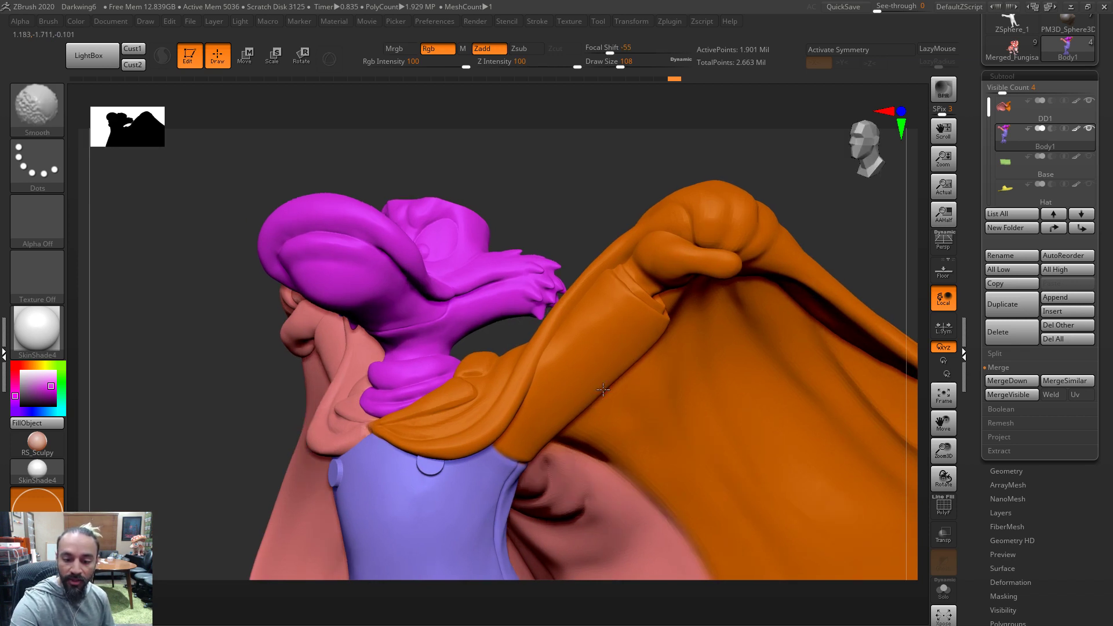
{"action": "key", "text": "shift"}
{"action": "left_click_drag", "start_coordinate": [622, 187], "coordinate": [515, 266]}
{"action": "left_click_drag", "start_coordinate": [633, 168], "coordinate": [665, 182]}
Mask everything except the red flat top of the head and paint it magenta with the Standard brush
{"action": "left_click_drag", "start_coordinate": [746, 381], "coordinate": [618, 403], "text": "alt"}
{"action": "left_click_drag", "start_coordinate": [515, 473], "coordinate": [579, 408]}
{"action": "mouse_move", "coordinate": [809, 377]}
{"action": "left_mouse_down"}
{"action": "mouse_move", "coordinate": [837, 417]}
{"action": "mouse_move", "coordinate": [808, 390]}
{"action": "mouse_move", "coordinate": [651, 442]}
{"action": "mouse_move", "coordinate": [772, 427]}
{"action": "mouse_move", "coordinate": [784, 392]}
{"action": "mouse_move", "coordinate": [708, 447]}
{"action": "mouse_move", "coordinate": [769, 423]}
{"action": "mouse_move", "coordinate": [591, 371]}
{"action": "left_mouse_up"}
{"action": "mouse_move", "coordinate": [510, 415]}
{"action": "left_mouse_down", "text": "ctrl"}
{"action": "mouse_move", "coordinate": [552, 318]}
{"action": "mouse_move", "coordinate": [567, 243]}
{"action": "mouse_move", "coordinate": [406, 249]}
{"action": "left_mouse_up", "text": "ctrl"}
{"action": "left_click", "coordinate": [509, 362], "text": "ctrl"}
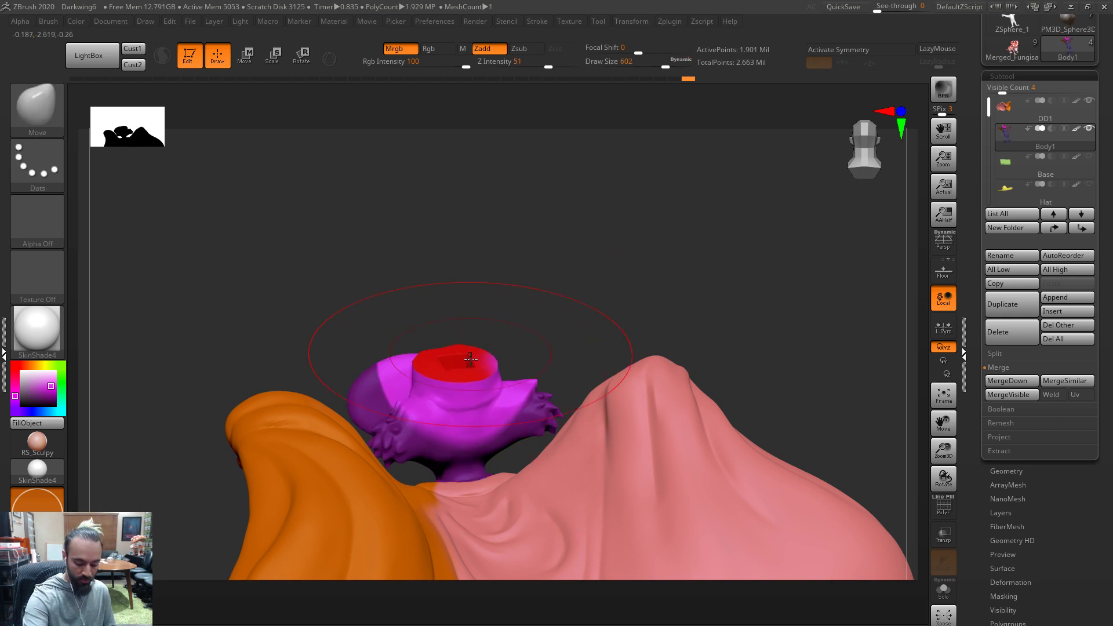
{"action": "key", "text": "b"}
{"action": "key", "text": "s"}
{"action": "key", "text": "t"}
{"action": "left_click_drag", "start_coordinate": [543, 258], "coordinate": [667, 325]}
{"action": "key", "text": "s"}
{"action": "left_click_drag", "start_coordinate": [477, 400], "coordinate": [443, 398]}
Clean up the color border between the blue jacket and the pink sleeve at Draw Size 22, sampling both colors
{"action": "mouse_move", "coordinate": [841, 237]}
{"action": "left_mouse_down"}
{"action": "mouse_move", "coordinate": [887, 226]}
{"action": "mouse_move", "coordinate": [835, 227]}
{"action": "left_mouse_up"}
{"action": "mouse_move", "coordinate": [775, 278]}
{"action": "left_mouse_down", "text": "alt"}
{"action": "mouse_move", "coordinate": [806, 321]}
{"action": "mouse_move", "coordinate": [715, 190]}
{"action": "mouse_move", "coordinate": [211, 377]}
{"action": "mouse_move", "coordinate": [216, 398]}
{"action": "left_mouse_up", "text": "alt"}
{"action": "key", "text": "s"}
{"action": "left_click_drag", "start_coordinate": [510, 376], "coordinate": [501, 375]}
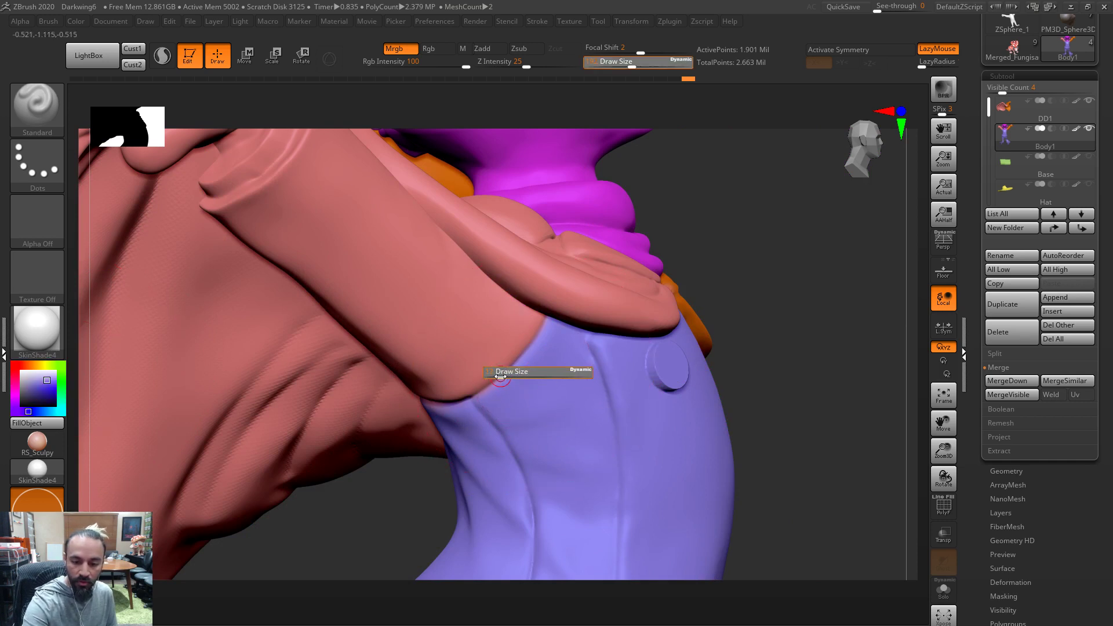
{"action": "left_click_drag", "start_coordinate": [748, 324], "coordinate": [482, 404]}
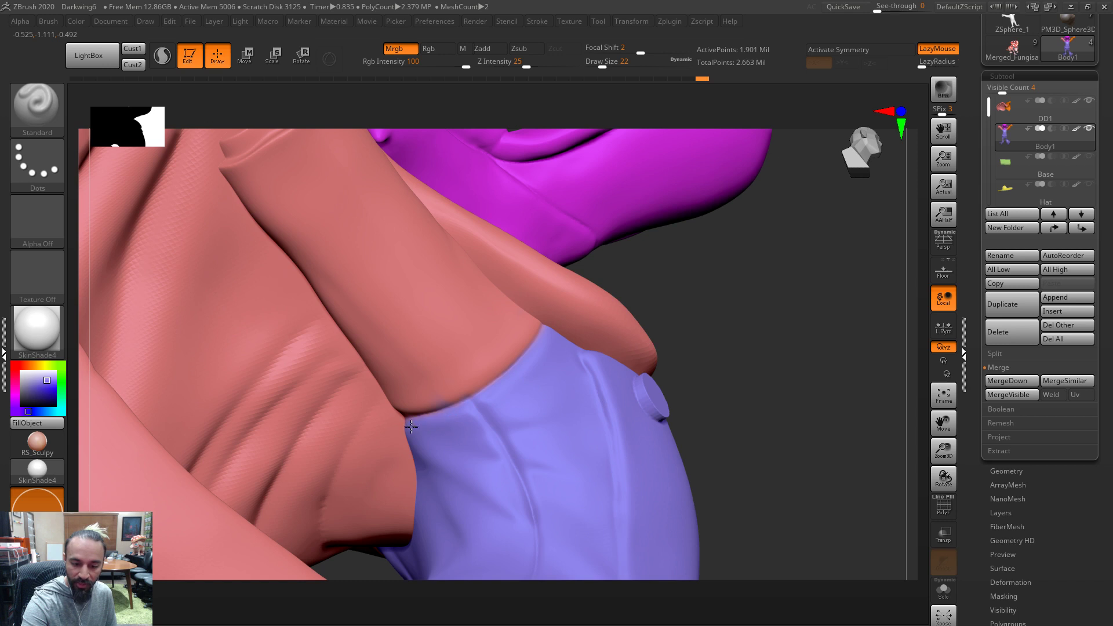
{"action": "key", "text": "c"}
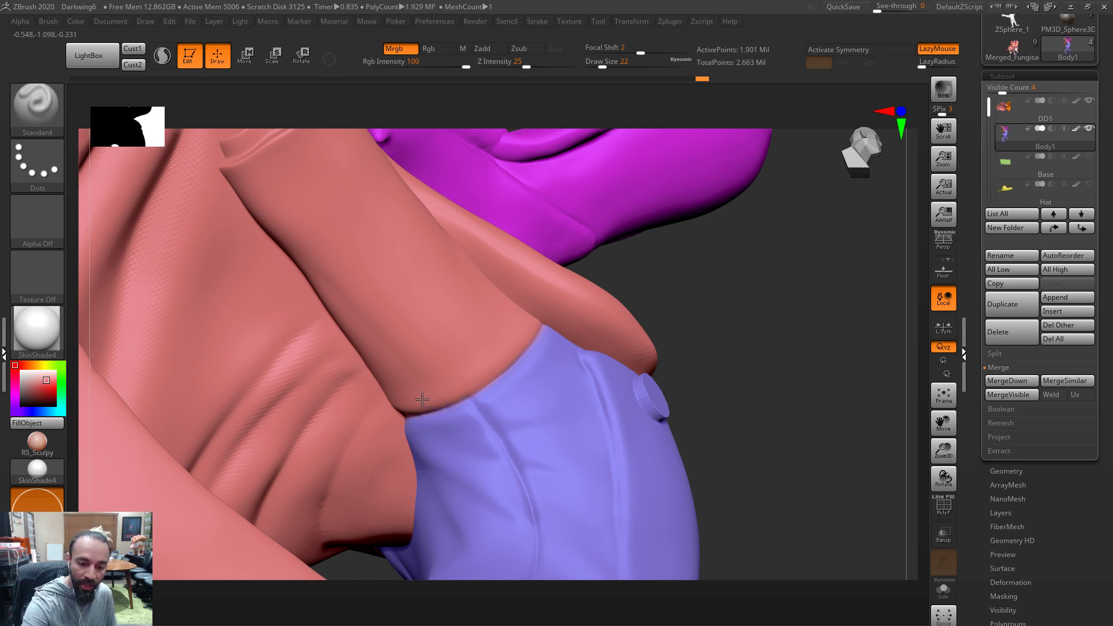
{"action": "left_click_drag", "start_coordinate": [503, 350], "coordinate": [620, 298]}
Sharpen the border between the blue jacket and the orange sleeve with colors sampled from both sides
{"action": "left_click_drag", "start_coordinate": [714, 305], "coordinate": [752, 253]}
{"action": "left_click_drag", "start_coordinate": [921, 296], "coordinate": [536, 343]}
{"action": "key", "text": "c"}
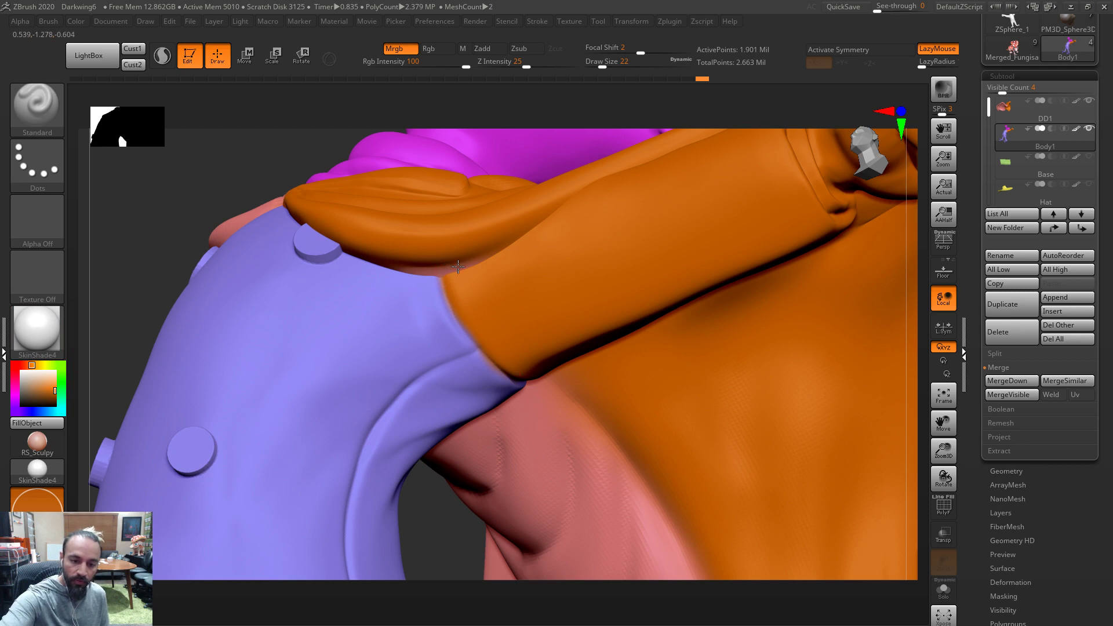
{"action": "key", "text": "c"}
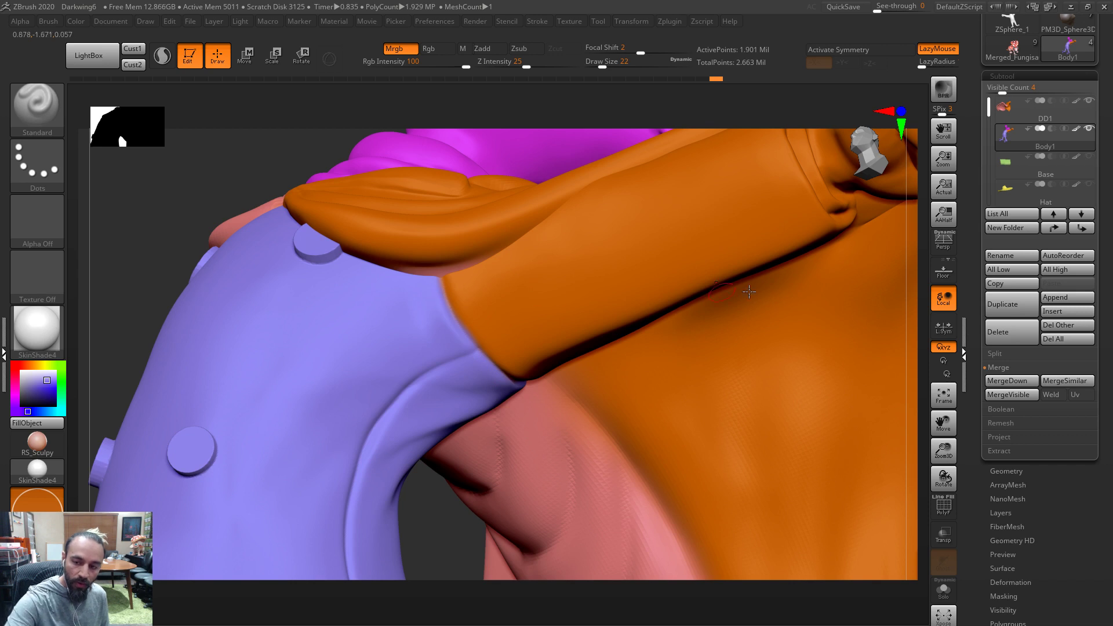
{"action": "left_click_drag", "start_coordinate": [915, 278], "coordinate": [919, 249]}
{"action": "left_click_drag", "start_coordinate": [124, 400], "coordinate": [145, 385]}
Sample the orange, switch to the DD1 cape subtool and paint the cape below the sleeve at Draw Size 59
{"action": "key", "text": "c"}
{"action": "left_click", "coordinate": [862, 454], "text": "alt"}
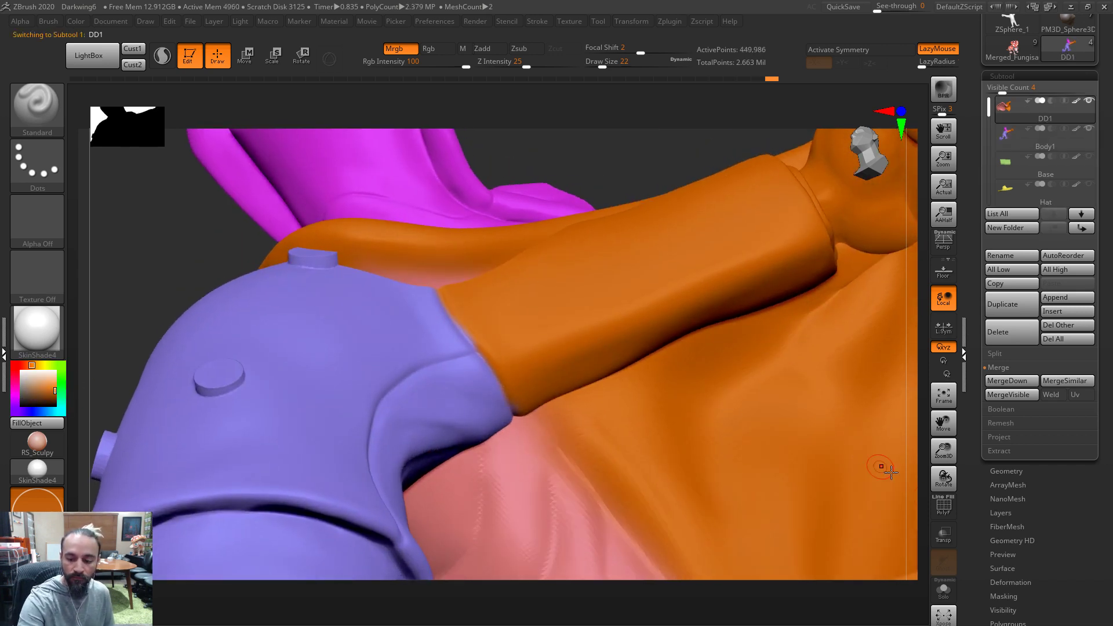
{"action": "key", "text": "s"}
{"action": "left_click_drag", "start_coordinate": [464, 281], "coordinate": [472, 271]}
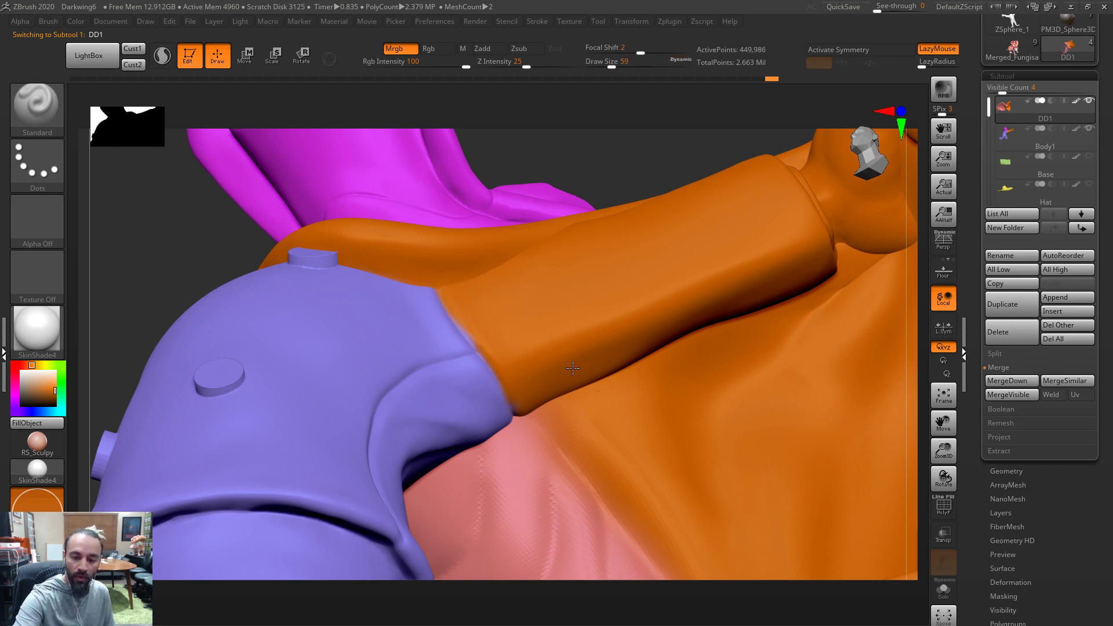
{"action": "left_click_drag", "start_coordinate": [911, 468], "coordinate": [629, 403]}
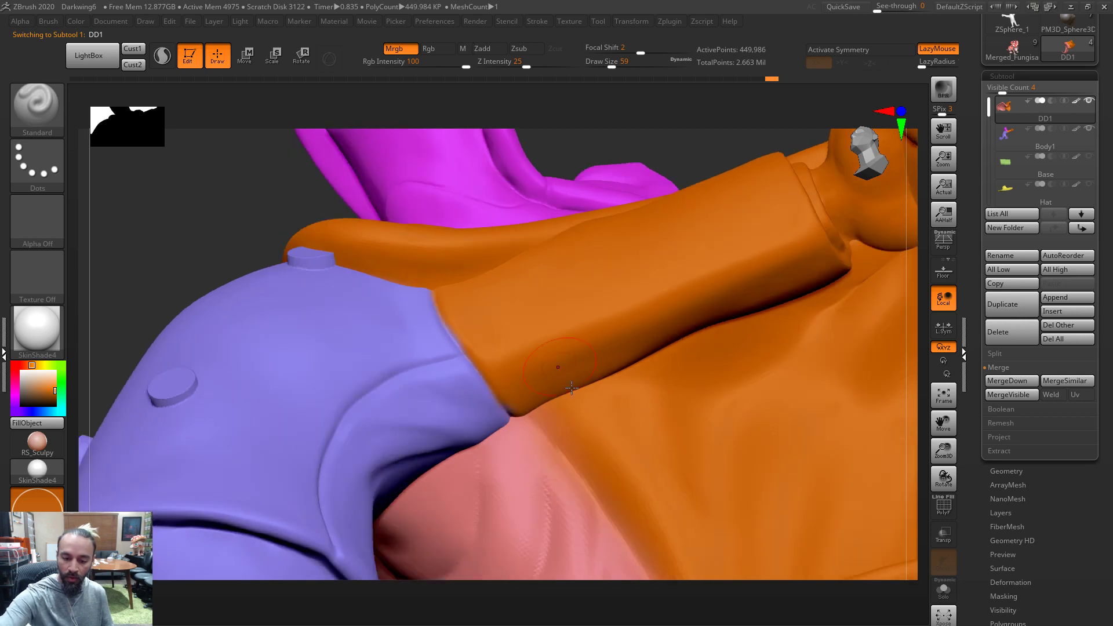
{"action": "left_click_drag", "start_coordinate": [914, 455], "coordinate": [522, 406]}
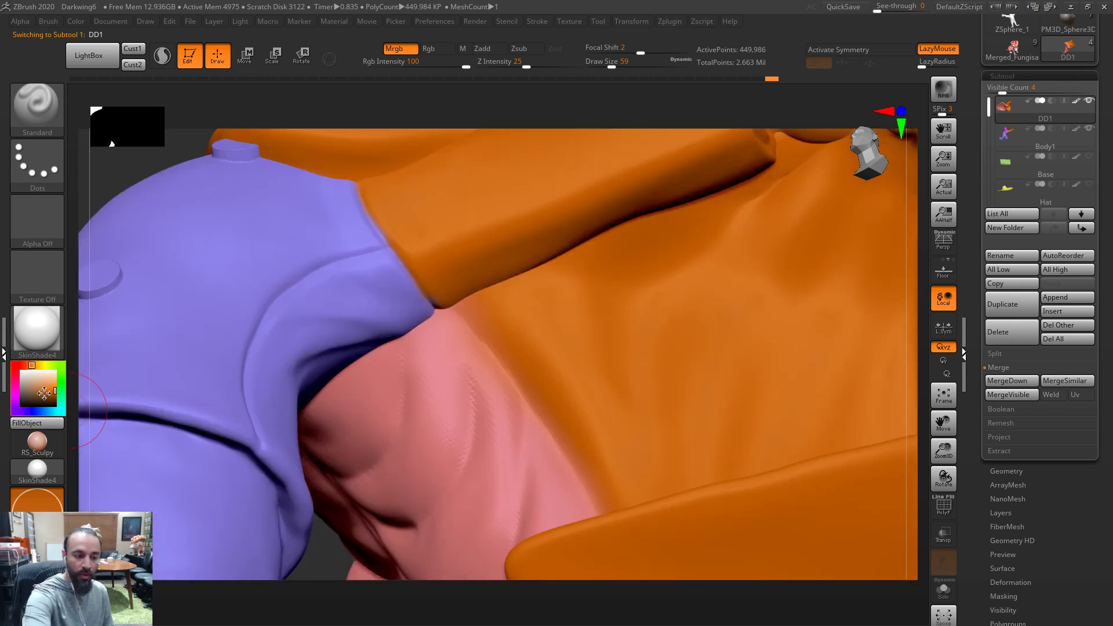
Sample the cape's pink and touch up its border with the orange side at Draw Size 39
{"action": "key", "text": "c"}
{"action": "key", "text": "s"}
{"action": "left_click_drag", "start_coordinate": [458, 366], "coordinate": [452, 365]}
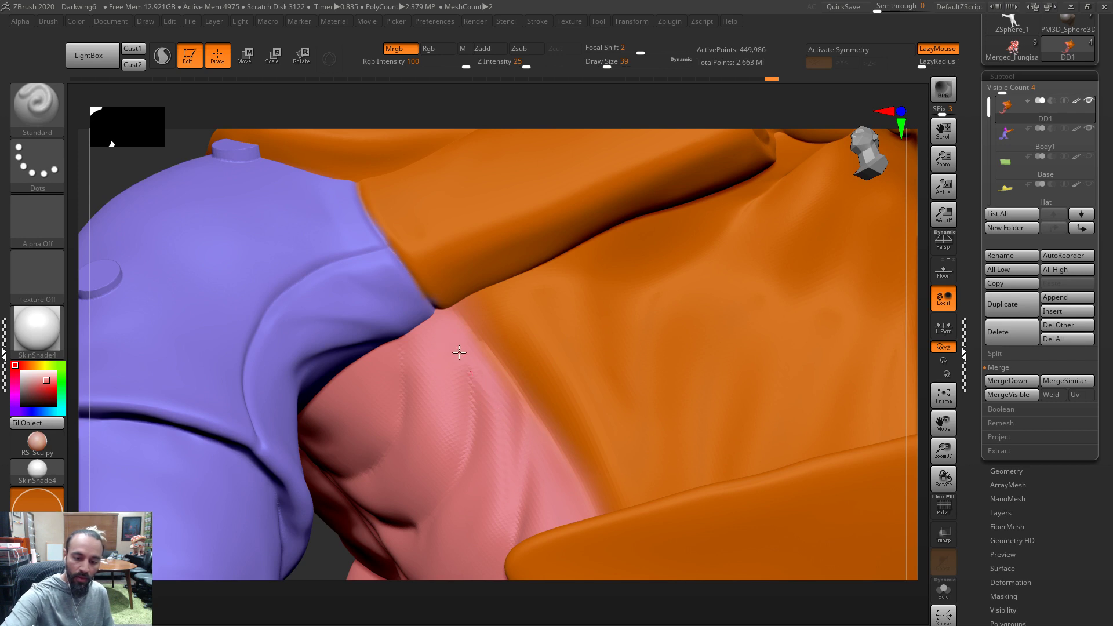
{"action": "left_click_drag", "start_coordinate": [907, 468], "coordinate": [854, 474], "text": "alt"}
{"action": "left_click_drag", "start_coordinate": [818, 436], "coordinate": [798, 503]}
{"action": "left_click_drag", "start_coordinate": [805, 455], "coordinate": [815, 467], "text": "alt"}
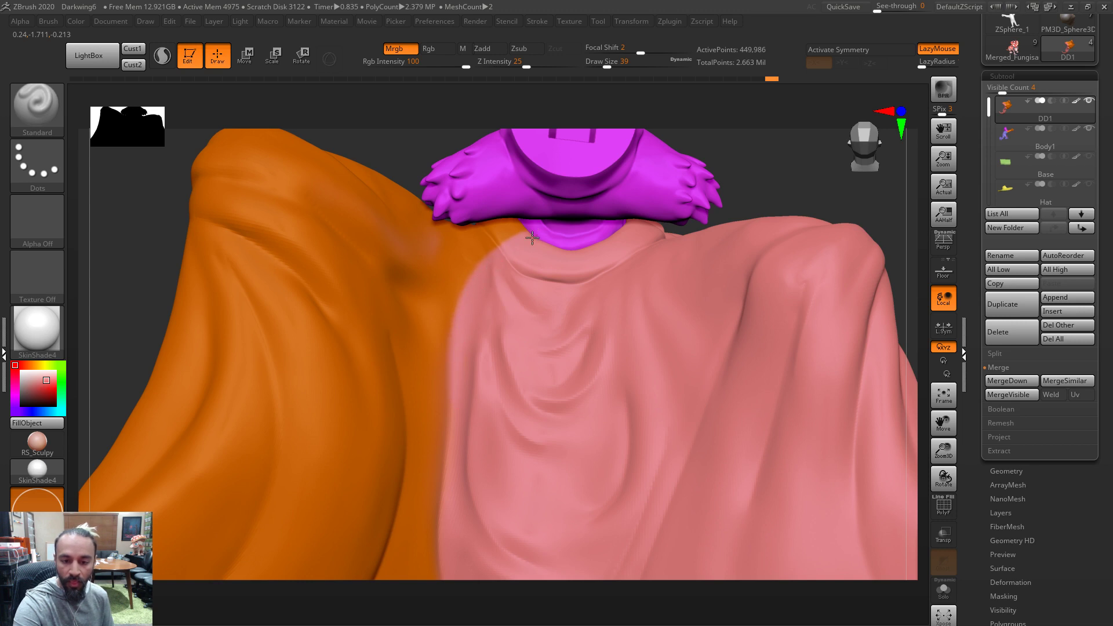
Save the tool over the existing DD1.ZTL file
{"action": "key", "text": "f"}
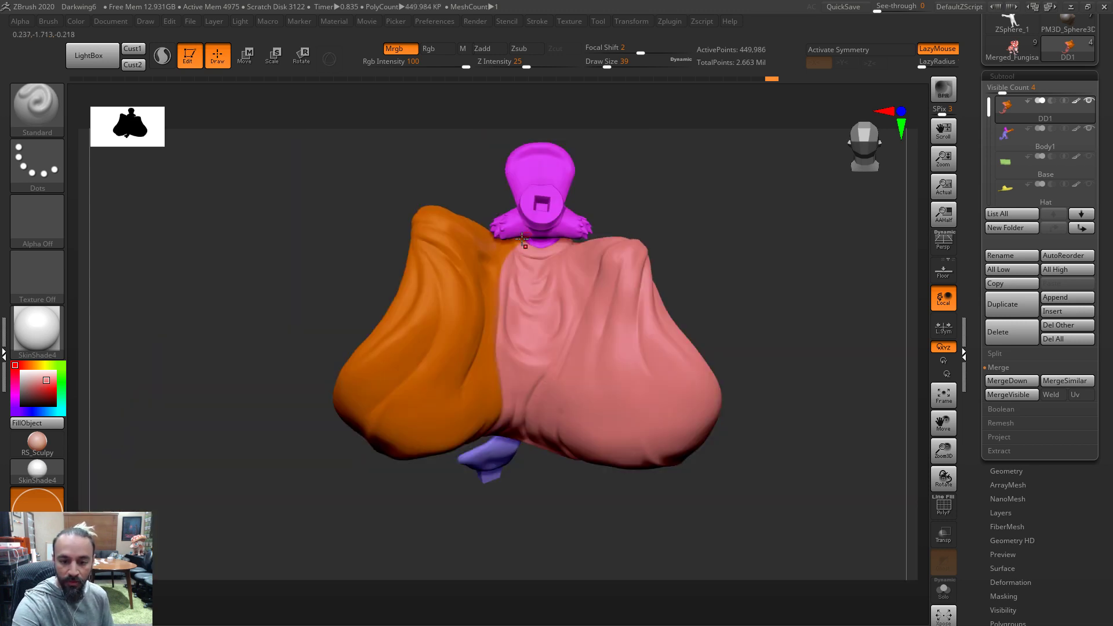
{"action": "left_click_drag", "start_coordinate": [695, 179], "coordinate": [569, 222], "text": "shift"}
{"action": "left_click_drag", "start_coordinate": [711, 199], "coordinate": [544, 275]}
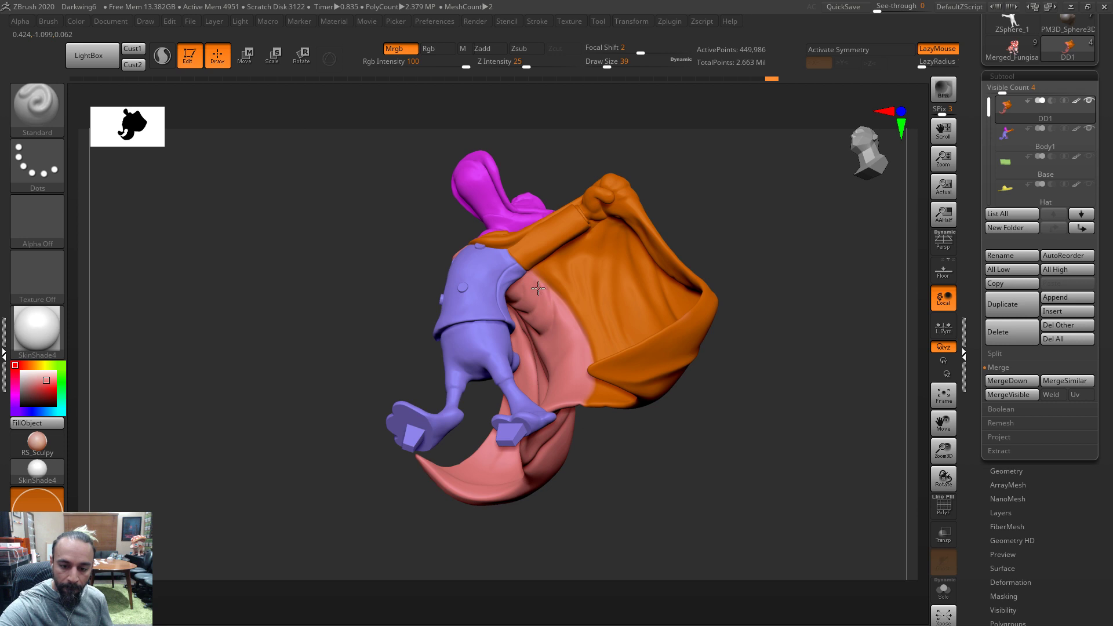
{"action": "left_click_drag", "start_coordinate": [728, 236], "coordinate": [773, 273], "text": "shift"}
{"action": "left_click_drag", "start_coordinate": [796, 367], "coordinate": [546, 280]}
{"action": "mouse_move", "coordinate": [704, 273]}
{"action": "left_mouse_down"}
{"action": "mouse_move", "coordinate": [676, 330]}
{"action": "mouse_move", "coordinate": [683, 356]}
{"action": "mouse_move", "coordinate": [666, 336]}
{"action": "mouse_move", "coordinate": [690, 350]}
{"action": "mouse_move", "coordinate": [701, 442]}
{"action": "mouse_move", "coordinate": [661, 286]}
{"action": "mouse_move", "coordinate": [687, 288]}
{"action": "left_mouse_up"}
{"action": "left_click_drag", "start_coordinate": [1100, 68], "coordinate": [1100, 317]}
{"action": "key", "text": "ctrl+s"}
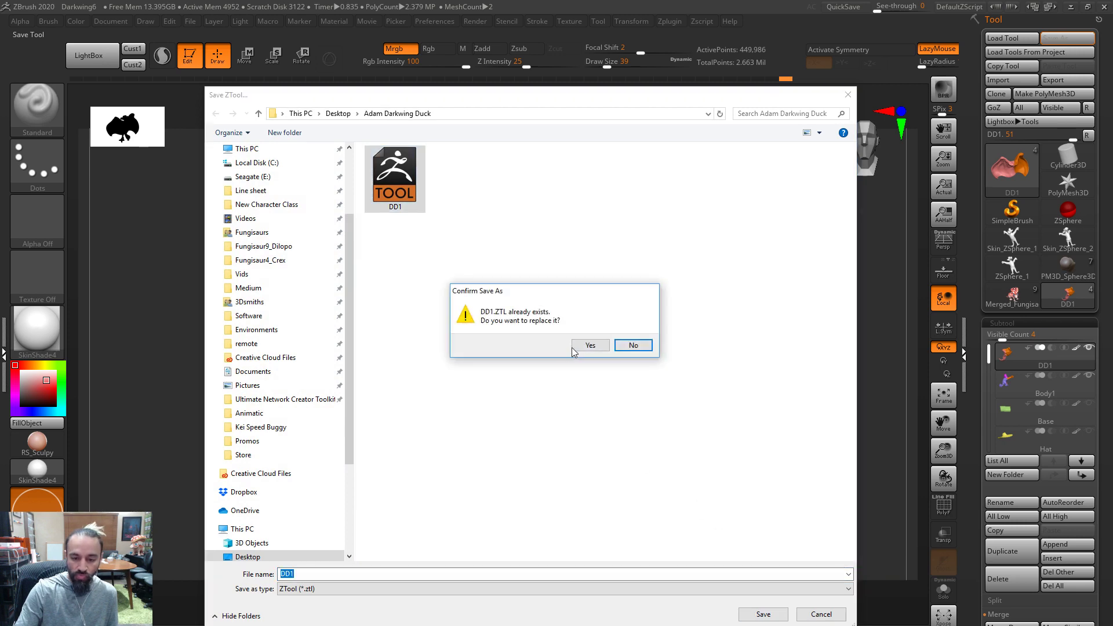
{"action": "left_click", "coordinate": [582, 348]}
Save a new version of the tool as DD2
{"action": "left_click", "coordinate": [1067, 38]}
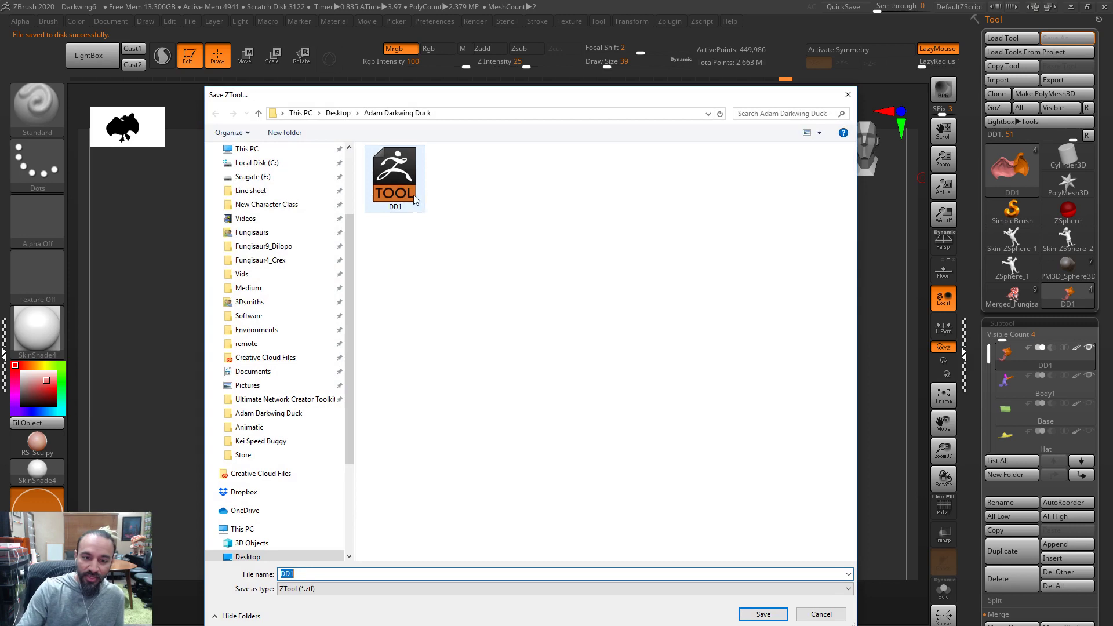
{"action": "left_click", "coordinate": [416, 201]}
{"action": "left_click", "coordinate": [303, 574]}
{"action": "left_click", "coordinate": [304, 575]}
{"action": "key", "text": "BackSpace"}
{"action": "type", "text": "2"}
{"action": "key", "text": "Return"}
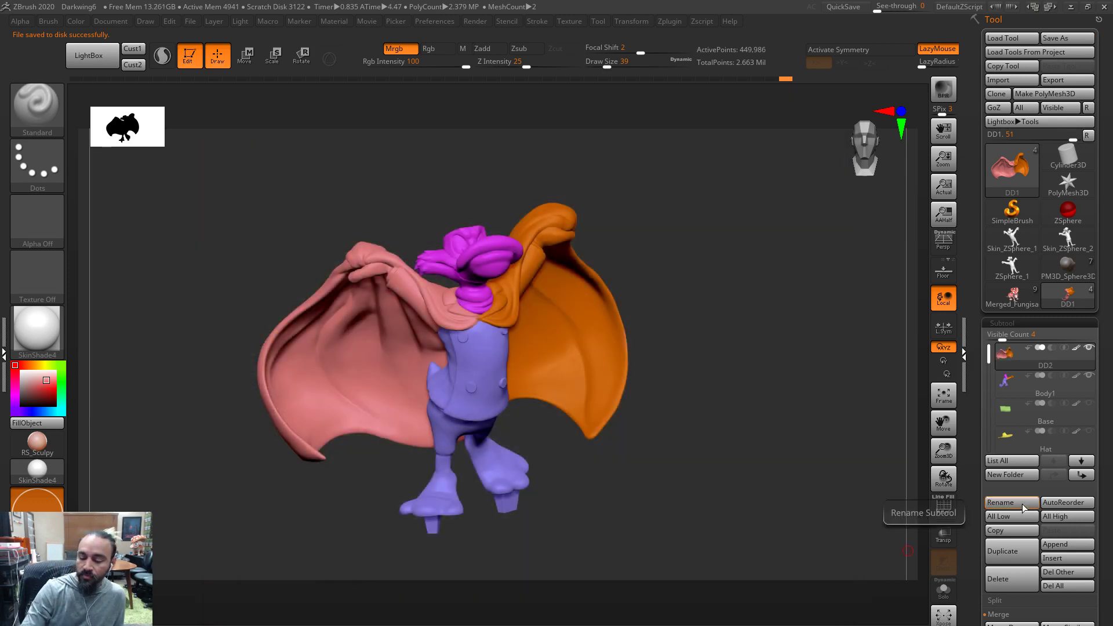
Merge the DD2 cape subtool down with Body1
{"action": "scroll", "coordinate": [1102, 356], "scroll_direction": "down", "scroll_amount": 1}
{"action": "scroll", "coordinate": [1102, 357], "scroll_direction": "down", "scroll_amount": 1}
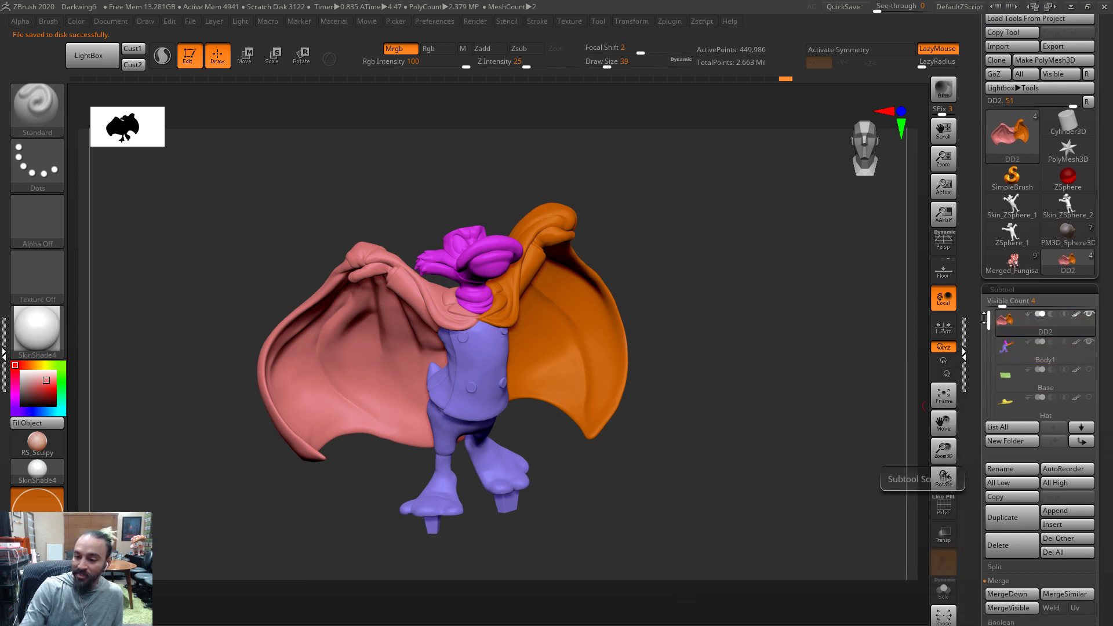
{"action": "left_click", "coordinate": [1009, 596]}
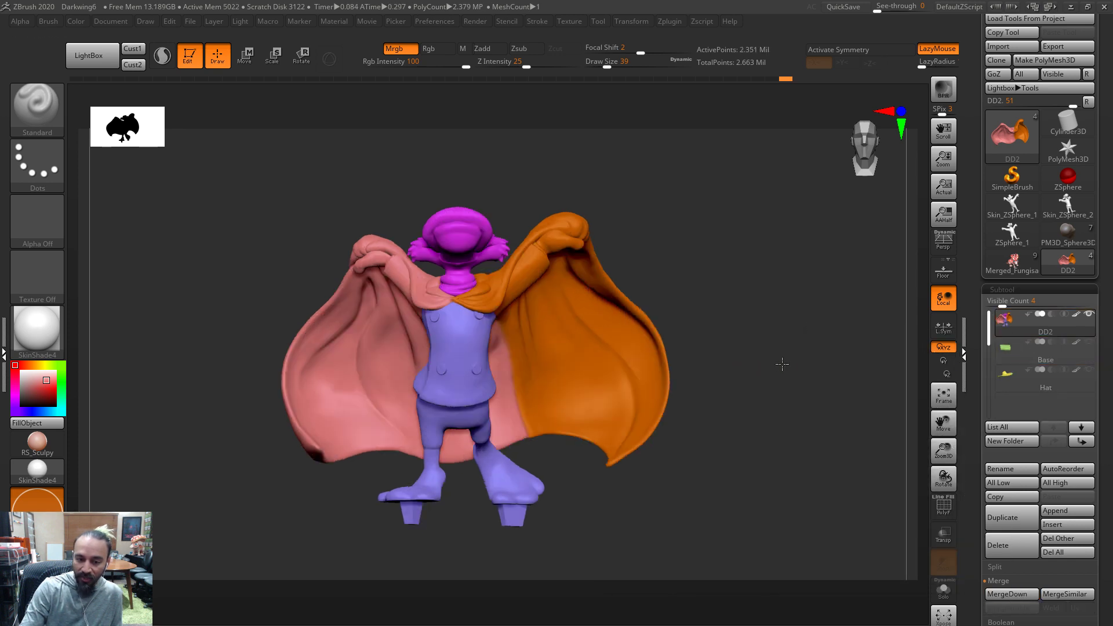
Isolate the cape and mask its orange half and center, leaving the pink side free
{"action": "left_click_drag", "start_coordinate": [783, 377], "coordinate": [837, 203], "text": "alt"}
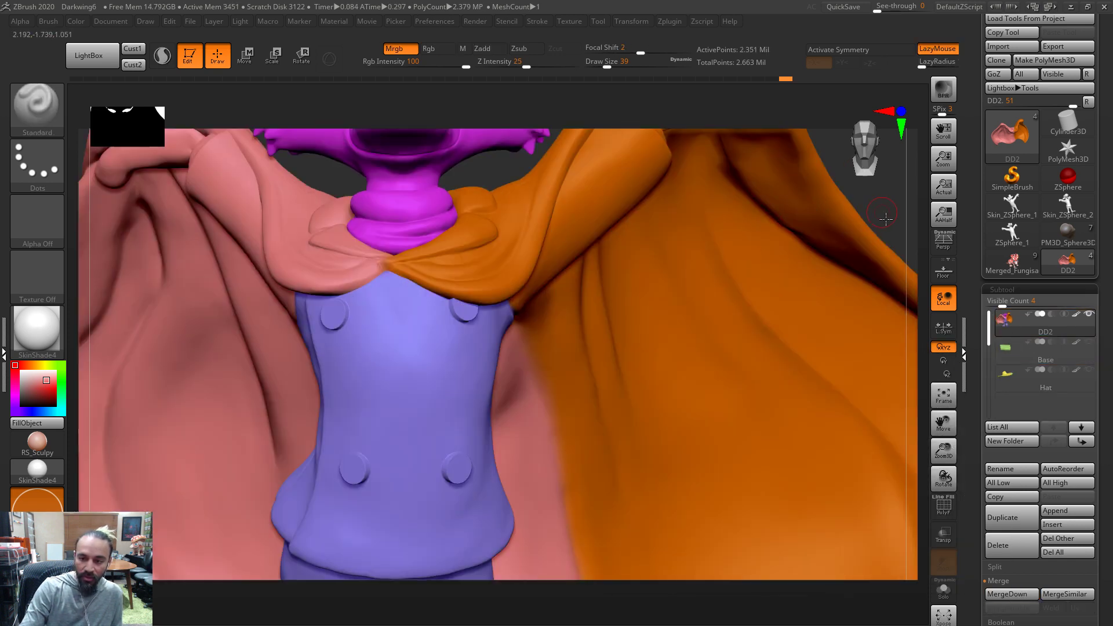
{"action": "left_click", "coordinate": [951, 389]}
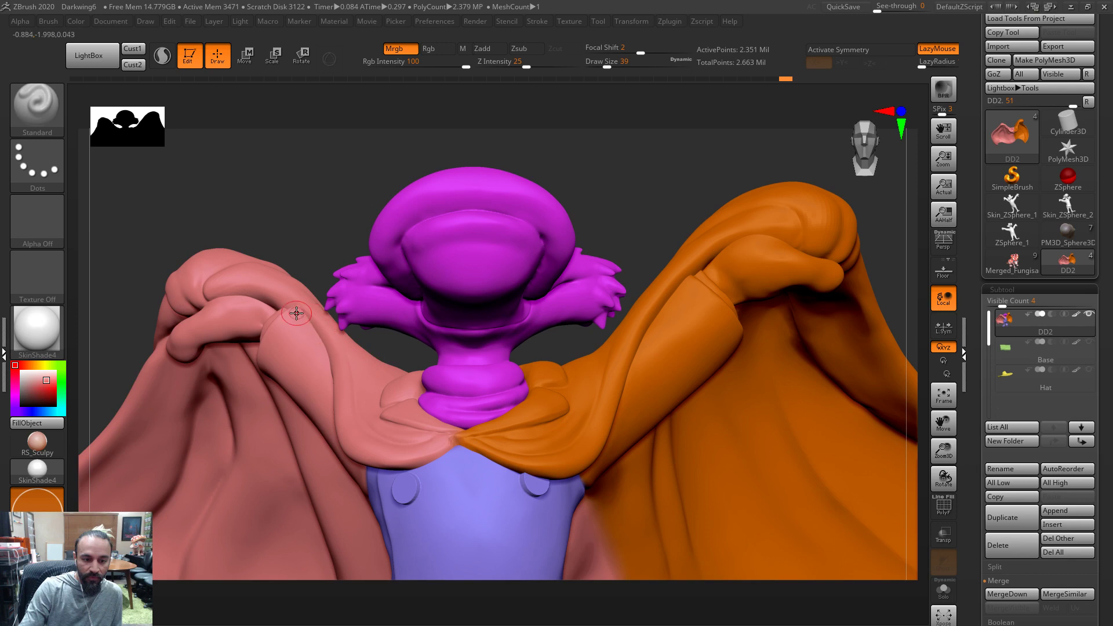
{"action": "left_click_drag", "start_coordinate": [306, 233], "coordinate": [329, 244]}
{"action": "left_click_drag", "start_coordinate": [339, 289], "coordinate": [326, 317]}
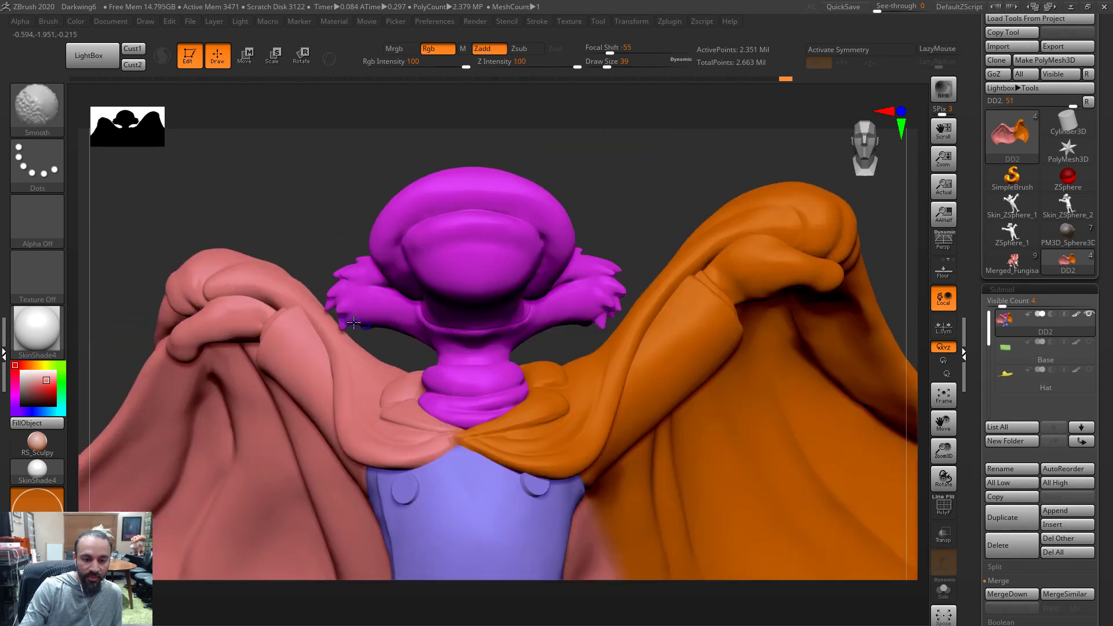
{"action": "left_click", "coordinate": [303, 304], "text": "ctrl+shift"}
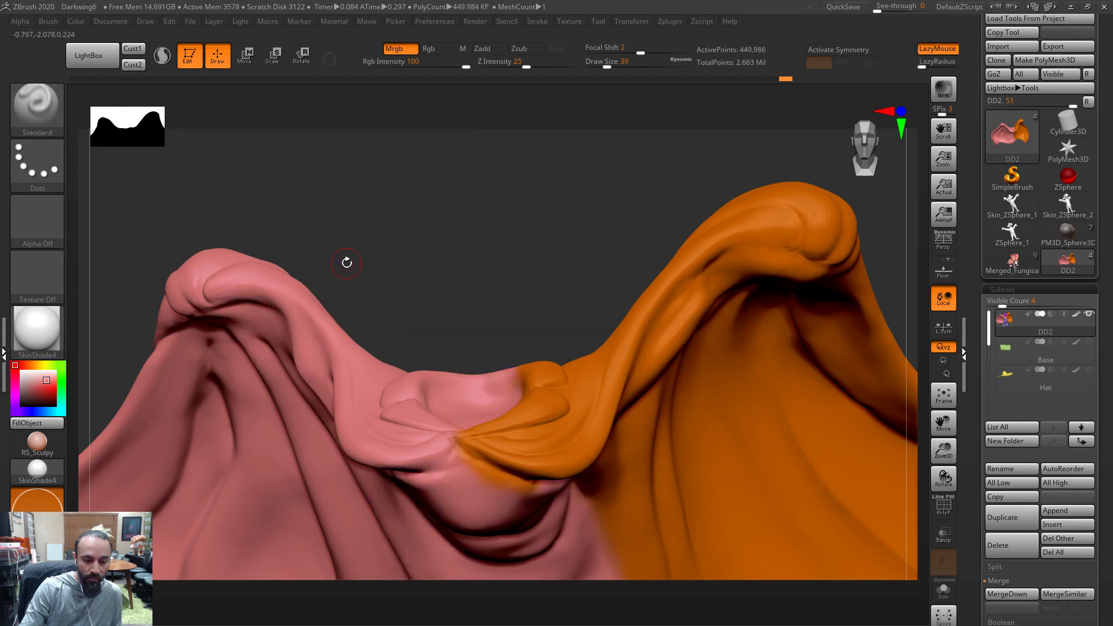
{"action": "mouse_move", "coordinate": [363, 280]}
{"action": "left_mouse_down", "text": "alt"}
{"action": "mouse_move", "coordinate": [281, 281]}
{"action": "mouse_move", "coordinate": [224, 251]}
{"action": "mouse_move", "coordinate": [363, 292]}
{"action": "mouse_move", "coordinate": [204, 581]}
{"action": "mouse_move", "coordinate": [303, 249]}
{"action": "left_mouse_up", "text": "alt"}
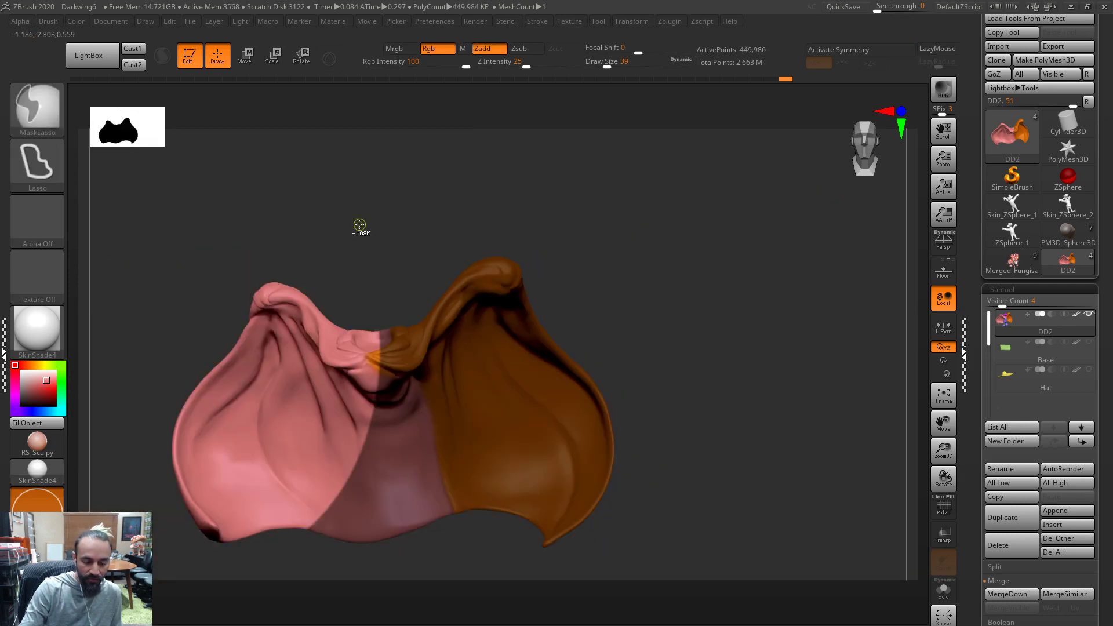
Reveal the rest of the figure and mask it so only the cape's pink side is unmasked
{"action": "left_click", "coordinate": [386, 239], "text": "ctrl"}
{"action": "key", "text": "ctrl+shift"}
{"action": "left_click", "coordinate": [406, 269], "text": "ctrl+shift"}
{"action": "right_click_drag", "start_coordinate": [621, 447], "coordinate": [551, 450], "text": "ctrl"}
{"action": "mouse_move", "coordinate": [550, 467]}
{"action": "left_mouse_down", "text": "ctrl"}
{"action": "mouse_move", "coordinate": [99, 389]}
{"action": "mouse_move", "coordinate": [603, 137]}
{"action": "left_mouse_up", "text": "ctrl"}
{"action": "mouse_move", "coordinate": [551, 334]}
{"action": "left_mouse_down", "text": "ctrl+shift"}
{"action": "mouse_move", "coordinate": [542, 333]}
{"action": "mouse_move", "coordinate": [608, 252]}
{"action": "left_mouse_up", "text": "ctrl+shift"}
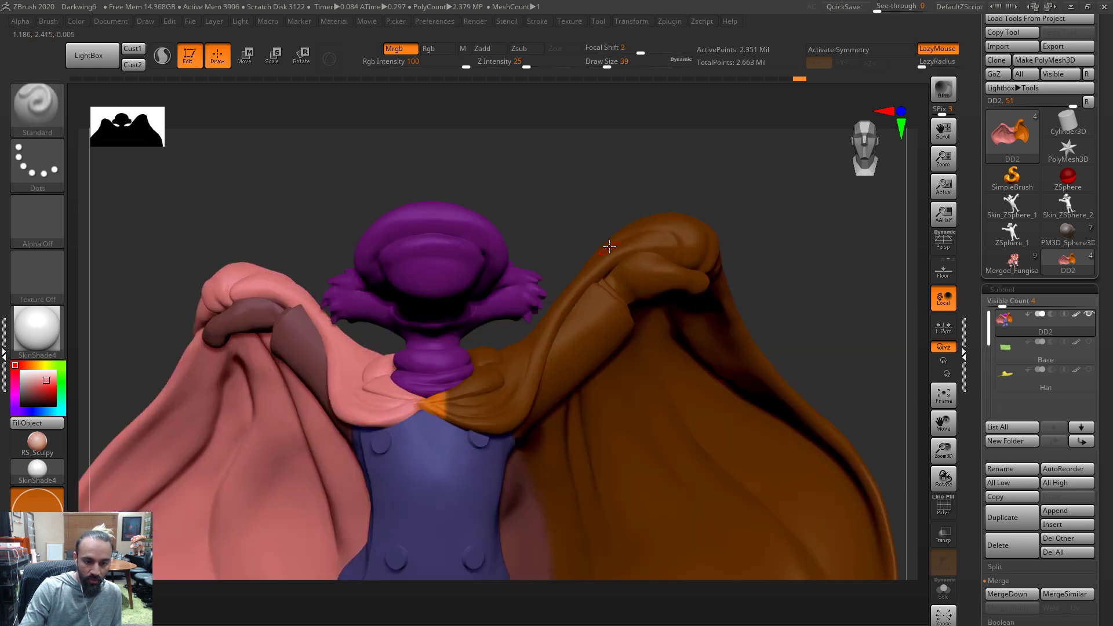
Adjust the pink cape edge around the hand and sleeve with the Move brush at Draw Sizes 234 and 172
{"action": "key", "text": "b"}
{"action": "key", "text": "m"}
{"action": "key", "text": "v"}
{"action": "left_click_drag", "start_coordinate": [633, 208], "coordinate": [648, 211]}
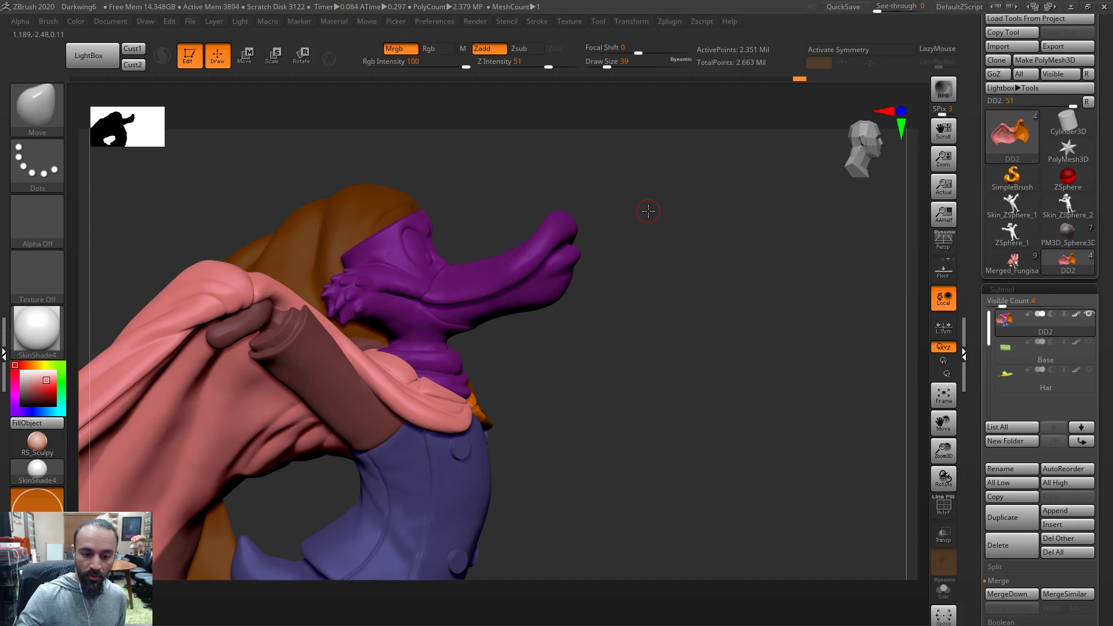
{"action": "mouse_move", "coordinate": [587, 397]}
{"action": "left_mouse_down"}
{"action": "mouse_move", "coordinate": [574, 455]}
{"action": "mouse_move", "coordinate": [310, 304]}
{"action": "left_mouse_up"}
{"action": "key", "text": "s"}
{"action": "left_click", "coordinate": [306, 305]}
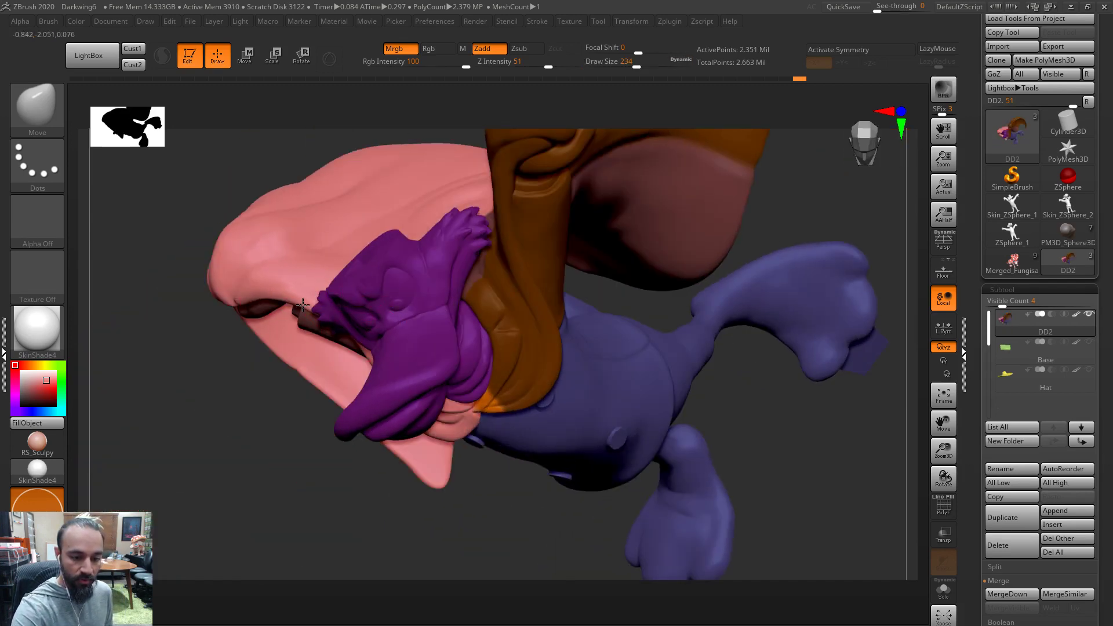
{"action": "left_click_drag", "start_coordinate": [335, 321], "coordinate": [316, 307], "text": "shift"}
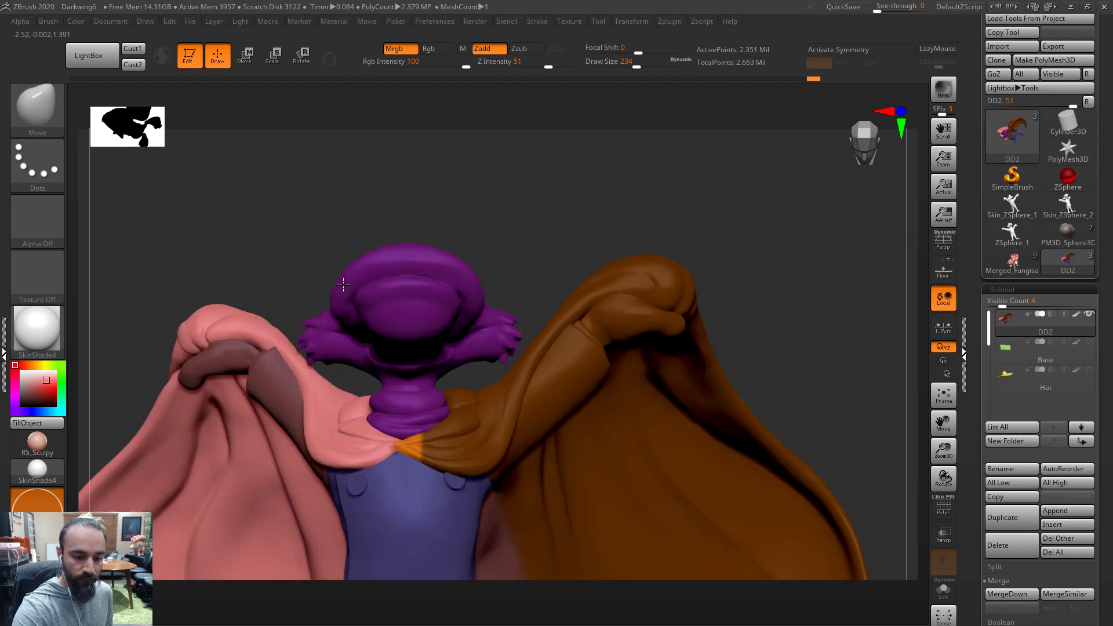
{"action": "key", "text": "bracketleft"}
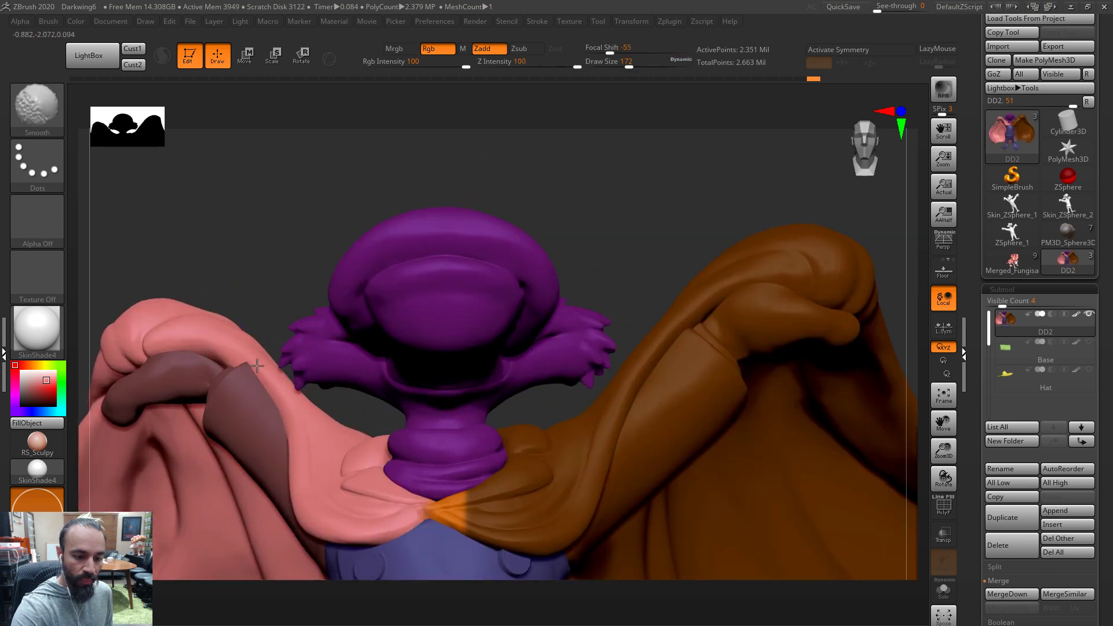
{"action": "mouse_move", "coordinate": [306, 292]}
{"action": "left_mouse_down"}
{"action": "mouse_move", "coordinate": [311, 272]}
{"action": "mouse_move", "coordinate": [264, 334]}
{"action": "mouse_move", "coordinate": [254, 358]}
{"action": "mouse_move", "coordinate": [264, 364]}
{"action": "mouse_move", "coordinate": [248, 370]}
{"action": "left_mouse_up"}
Protect the cape's pink side by inverting the mask and adjust the adjoining pink arm with the Move brush at Draw Sizes 132 and 74
{"action": "key", "text": "bracketleft"}
{"action": "key", "text": "s"}
{"action": "key", "text": "s"}
{"action": "key", "text": "s"}
{"action": "left_click_drag", "start_coordinate": [221, 460], "coordinate": [211, 460]}
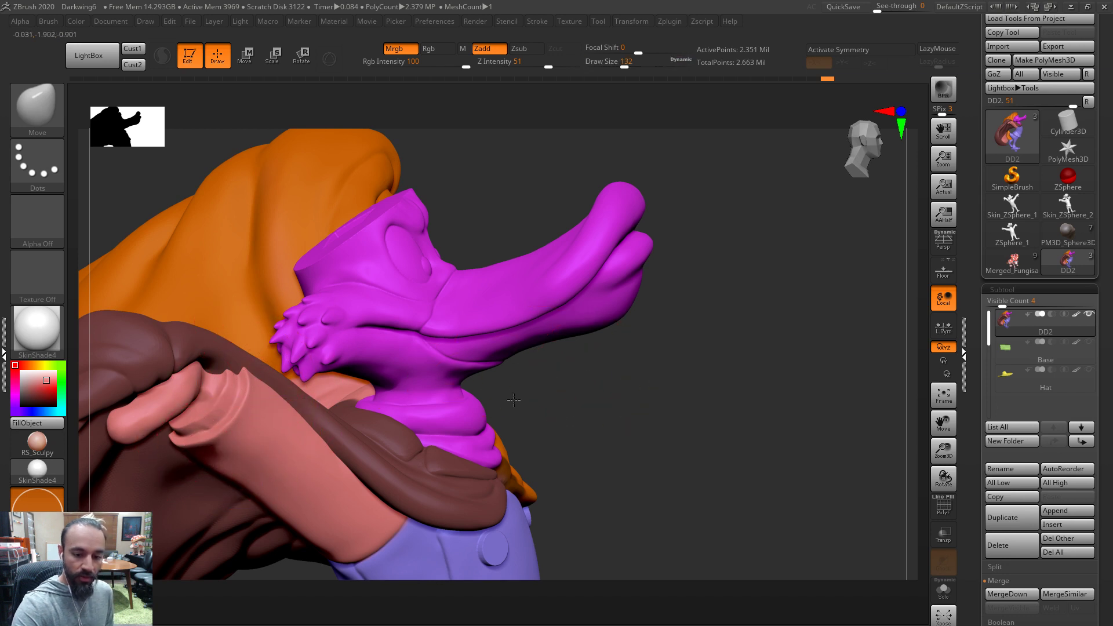
{"action": "left_click_drag", "start_coordinate": [534, 393], "coordinate": [296, 421], "text": "shift"}
{"action": "key", "text": "s"}
{"action": "mouse_move", "coordinate": [224, 383]}
{"action": "left_mouse_down"}
{"action": "mouse_move", "coordinate": [215, 384]}
{"action": "mouse_move", "coordinate": [221, 353]}
{"action": "left_mouse_up"}
Refine the pink sleeve and hand where they meet the masked cape with the Move brush, enlarging the Draw Size to 112
{"action": "key", "text": "s"}
{"action": "key", "text": "s"}
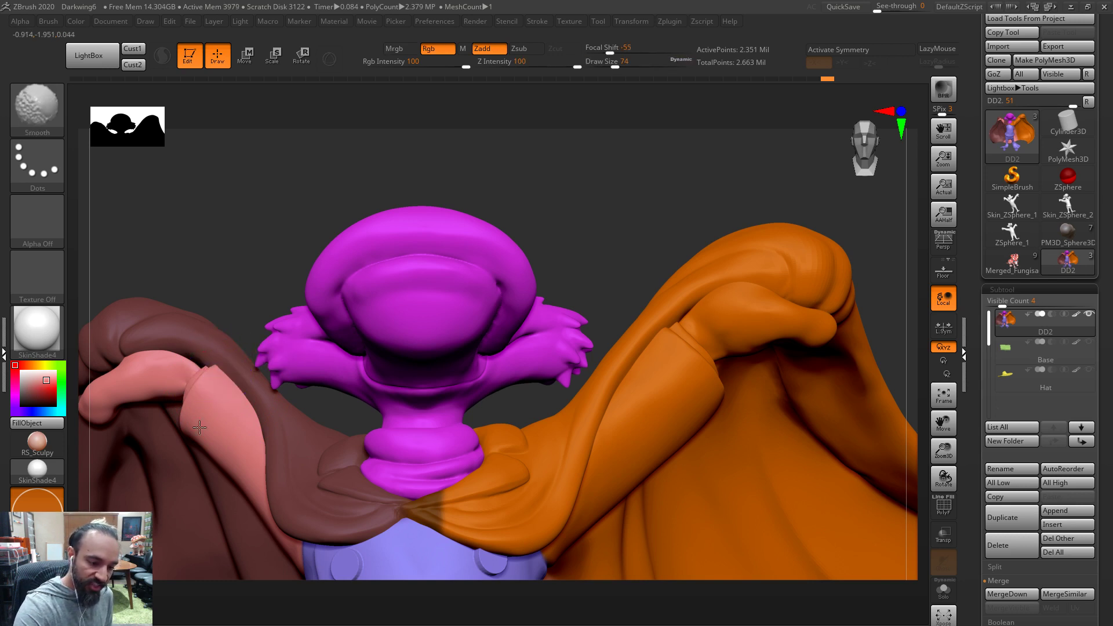
{"action": "left_click_drag", "start_coordinate": [261, 248], "coordinate": [247, 316]}
{"action": "key", "text": "s"}
{"action": "left_click_drag", "start_coordinate": [205, 475], "coordinate": [211, 475]}
{"action": "left_click_drag", "start_coordinate": [220, 262], "coordinate": [241, 290]}
{"action": "key", "text": "shift"}
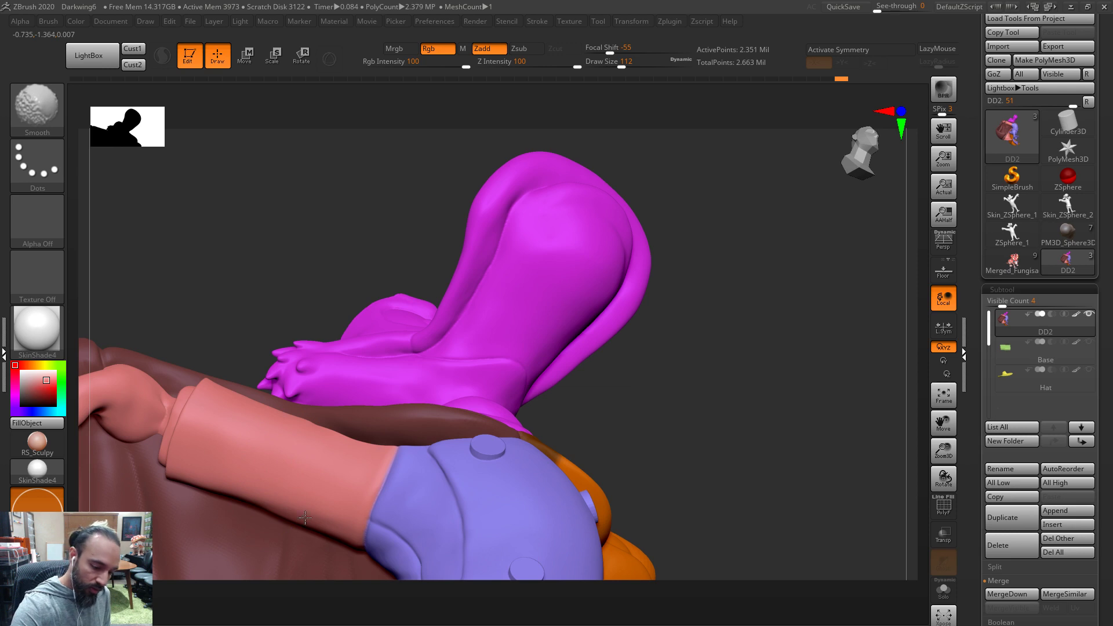
{"action": "right_click_drag", "start_coordinate": [319, 453], "coordinate": [304, 503]}
Clear the mask and check the whole figure around the cape and arms
{"action": "key", "text": "ctrl"}
{"action": "left_click_drag", "start_coordinate": [713, 294], "coordinate": [713, 294], "text": "ctrl"}
{"action": "mouse_move", "coordinate": [628, 422]}
{"action": "right_mouse_down", "text": "ctrl"}
{"action": "mouse_move", "coordinate": [623, 328]}
{"action": "mouse_move", "coordinate": [546, 398]}
{"action": "mouse_move", "coordinate": [715, 278]}
{"action": "right_mouse_up", "text": "ctrl"}
{"action": "right_click_drag", "start_coordinate": [653, 382], "coordinate": [464, 366]}
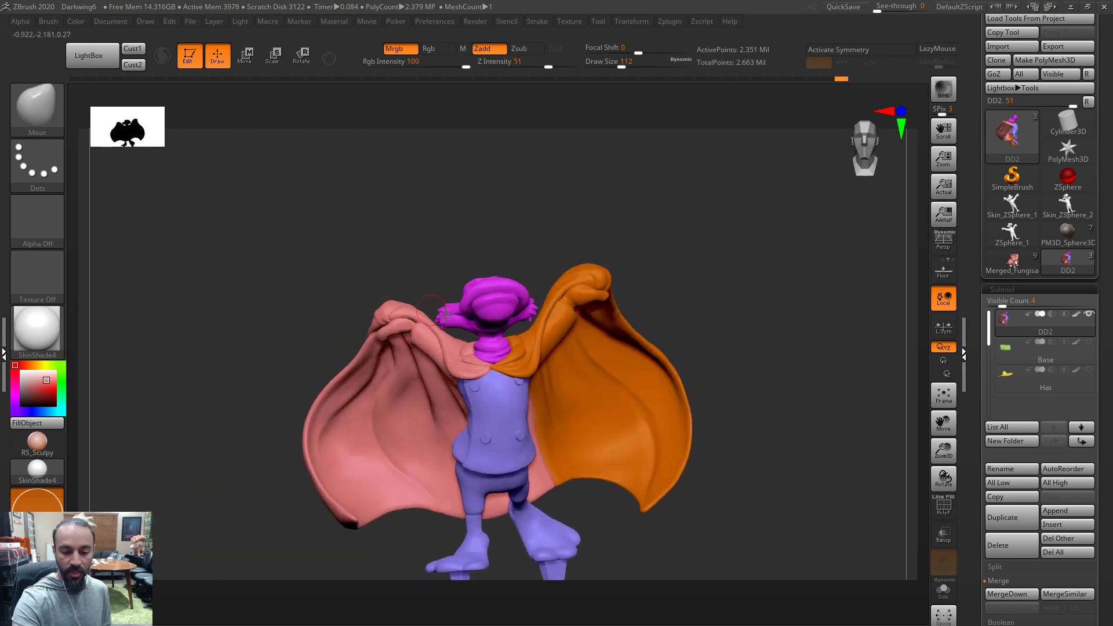
{"action": "right_click_drag", "start_coordinate": [482, 244], "coordinate": [499, 414]}
{"action": "right_click_drag", "start_coordinate": [713, 385], "coordinate": [713, 317], "text": "alt"}
Duplicate the DD2 subtool, make the copy active and hide the original
{"action": "left_click_drag", "start_coordinate": [1097, 619], "coordinate": [1096, 558]}
{"action": "left_click", "coordinate": [1013, 615]}
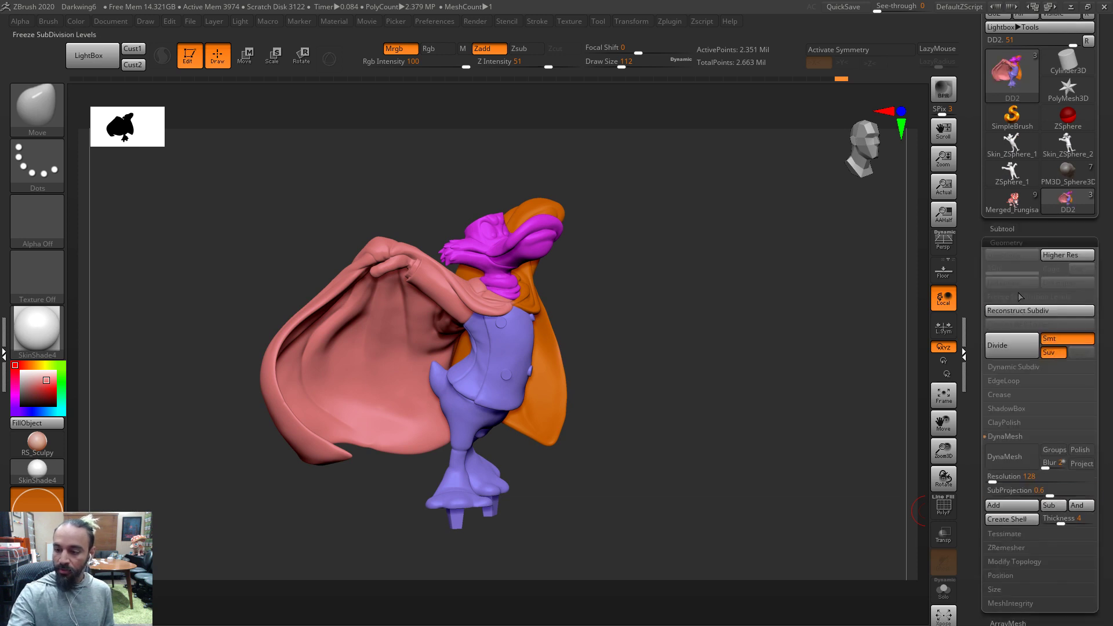
{"action": "left_click", "coordinate": [1010, 238]}
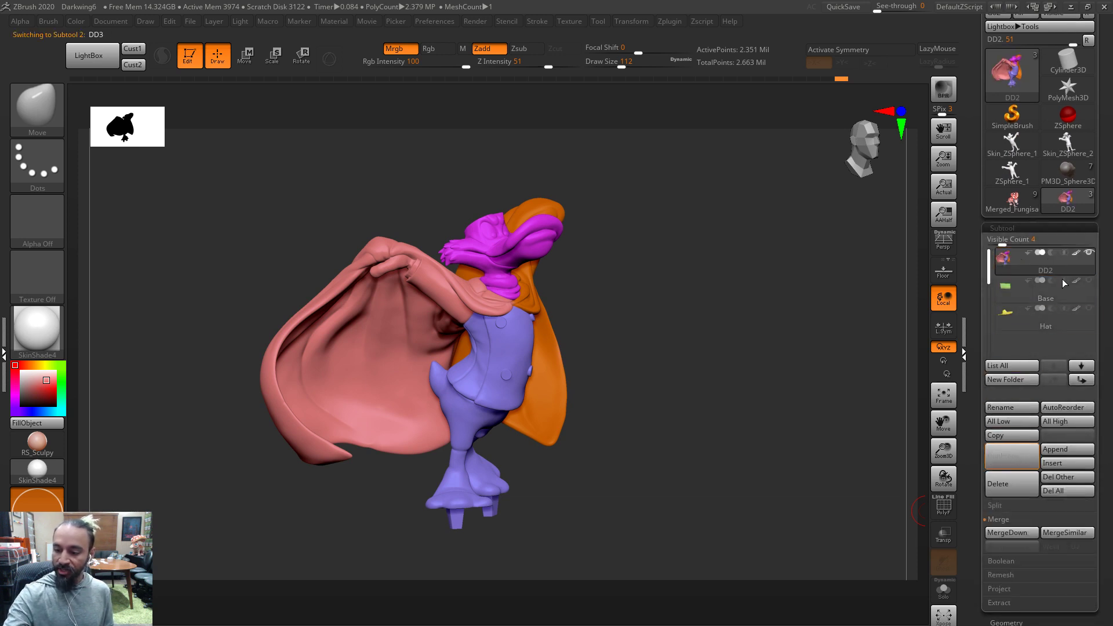
{"action": "left_click", "coordinate": [1090, 253]}
DynaMesh the duplicated figure at Resolution 600 and check the new mesh with its polyframe
{"action": "left_click", "coordinate": [1017, 620]}
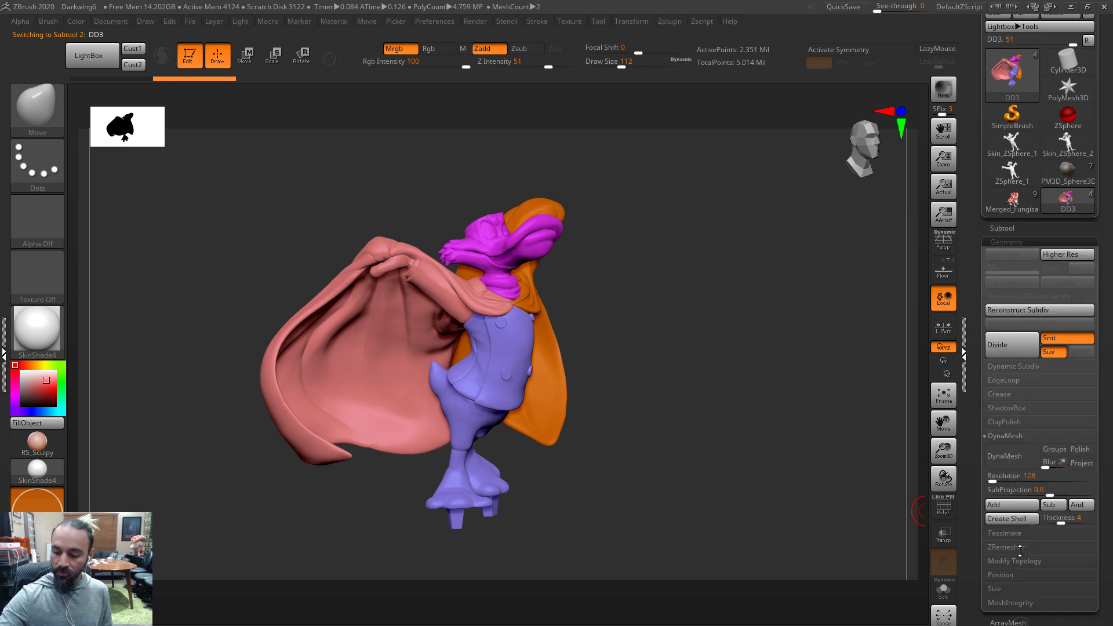
{"action": "left_click", "coordinate": [1004, 480]}
{"action": "type", "text": "600"}
{"action": "key", "text": "Return"}
{"action": "left_click", "coordinate": [1012, 464]}
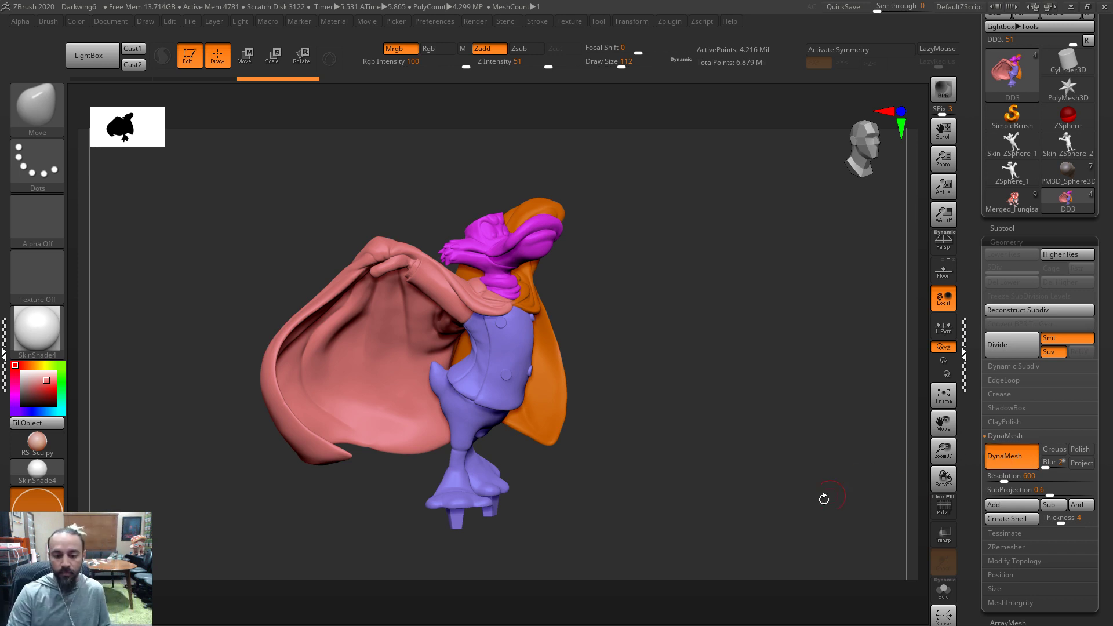
{"action": "key", "text": "shift+f"}
{"action": "left_click_drag", "start_coordinate": [720, 492], "coordinate": [835, 521]}
{"action": "left_click", "coordinate": [944, 507]}
{"action": "left_click_drag", "start_coordinate": [882, 492], "coordinate": [786, 477]}
Create polygroups from the figure's polypaint, checking the isolated head-and-body group and regrouping with a higher PTolerance
{"action": "left_click", "coordinate": [1002, 227]}
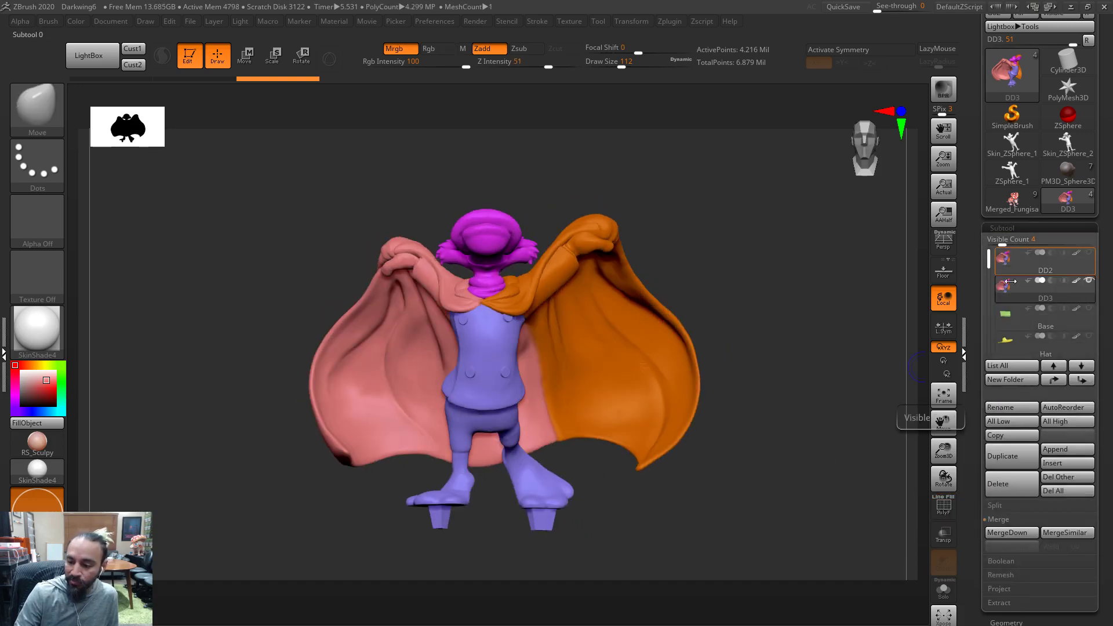
{"action": "left_click", "coordinate": [1008, 622]}
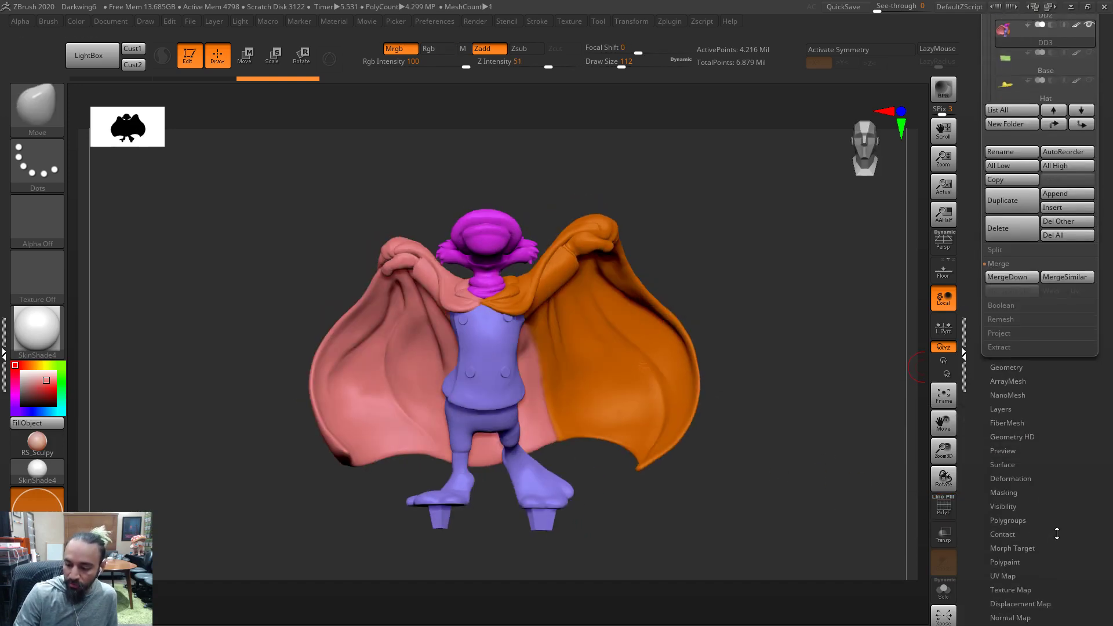
{"action": "left_click", "coordinate": [1020, 404]}
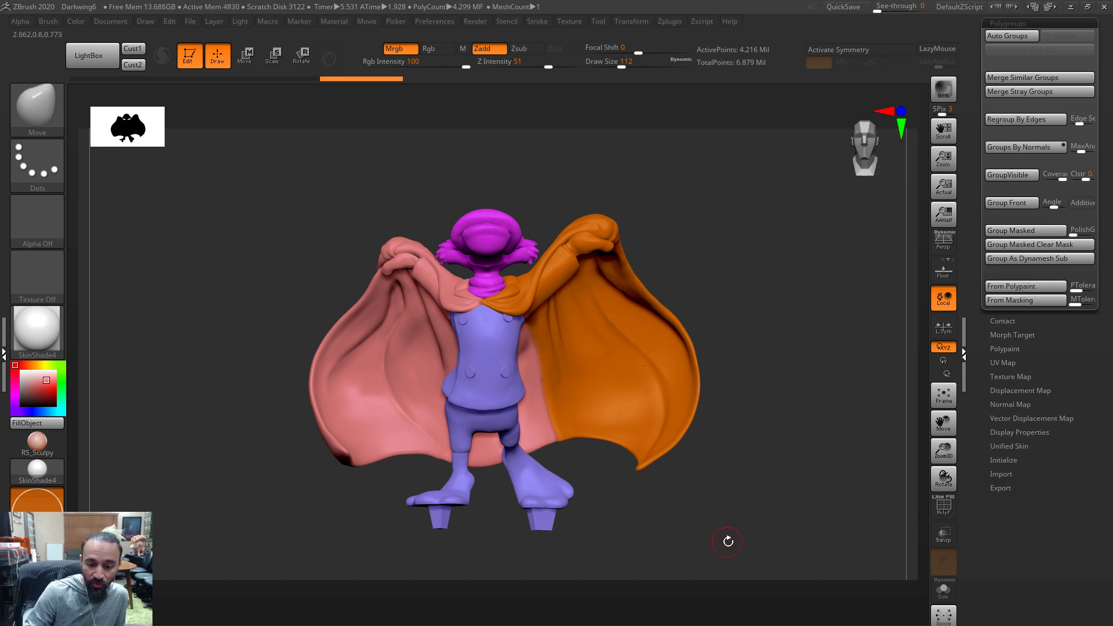
{"action": "left_click_drag", "start_coordinate": [737, 546], "coordinate": [777, 542]}
{"action": "left_click_drag", "start_coordinate": [732, 499], "coordinate": [701, 523]}
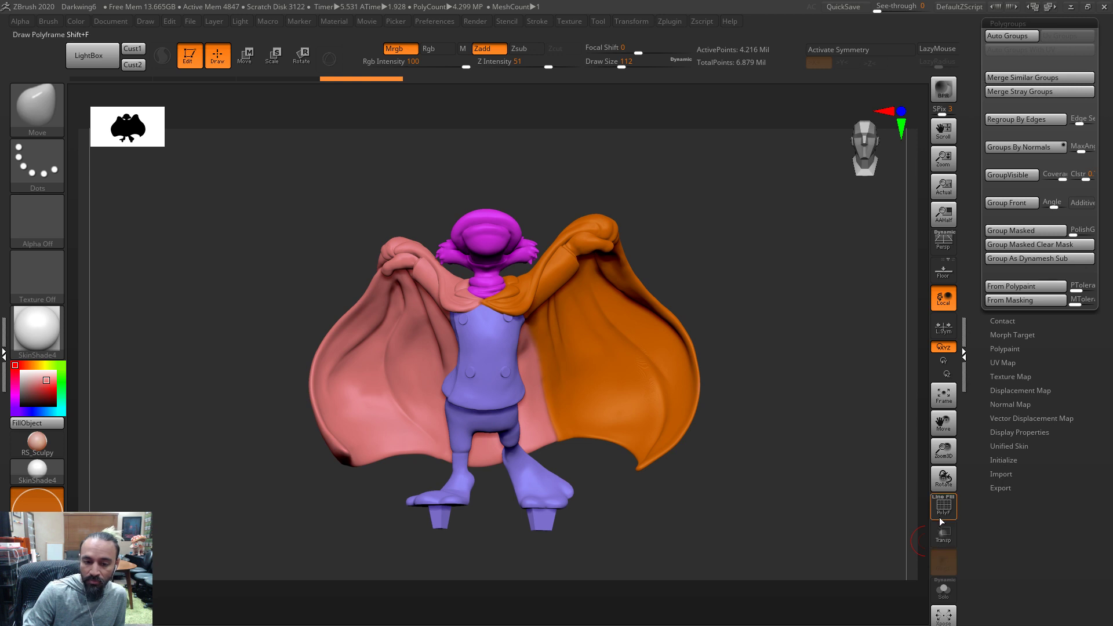
{"action": "left_click", "coordinate": [943, 506]}
{"action": "key", "text": "ctrl+shift"}
{"action": "left_click", "coordinate": [495, 400], "text": "ctrl+shift"}
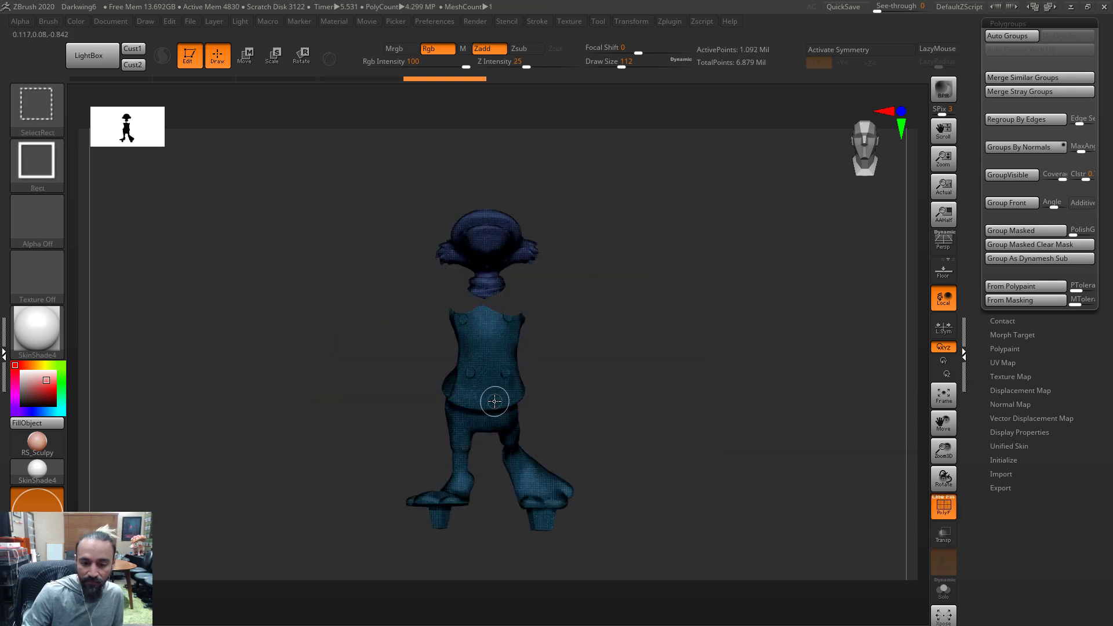
{"action": "mouse_move", "coordinate": [648, 415]}
{"action": "left_mouse_down"}
{"action": "mouse_move", "coordinate": [666, 415]}
{"action": "mouse_move", "coordinate": [631, 417]}
{"action": "mouse_move", "coordinate": [663, 464]}
{"action": "mouse_move", "coordinate": [695, 607]}
{"action": "mouse_move", "coordinate": [536, 316]}
{"action": "left_mouse_up"}
{"action": "left_click", "coordinate": [943, 505]}
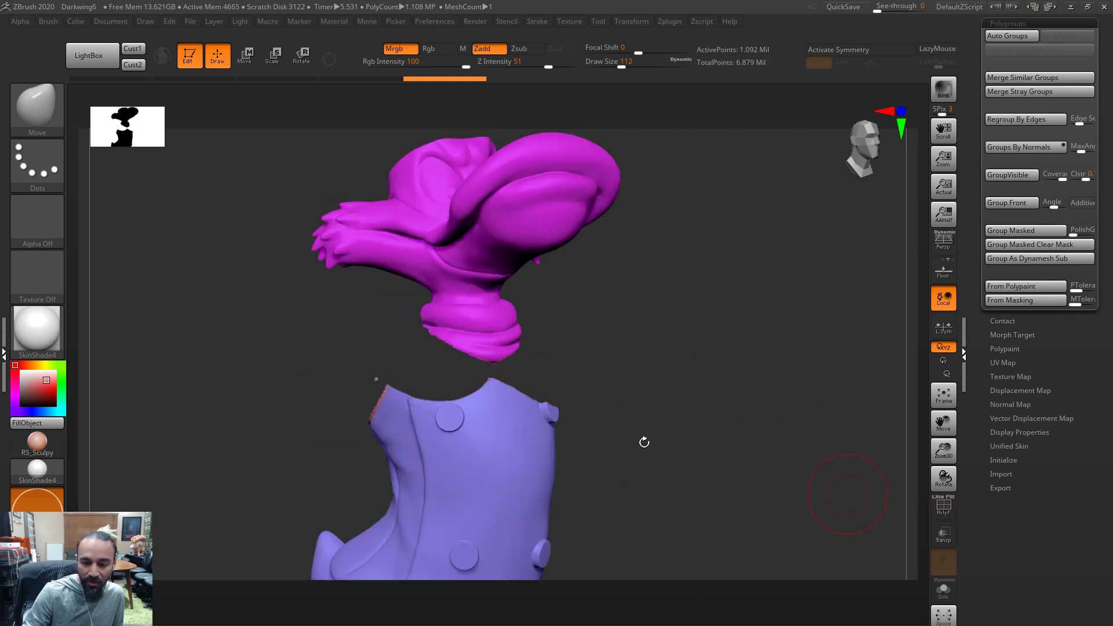
{"action": "key", "text": "ctrl+shift"}
{"action": "left_click", "coordinate": [518, 323], "text": "ctrl+shift"}
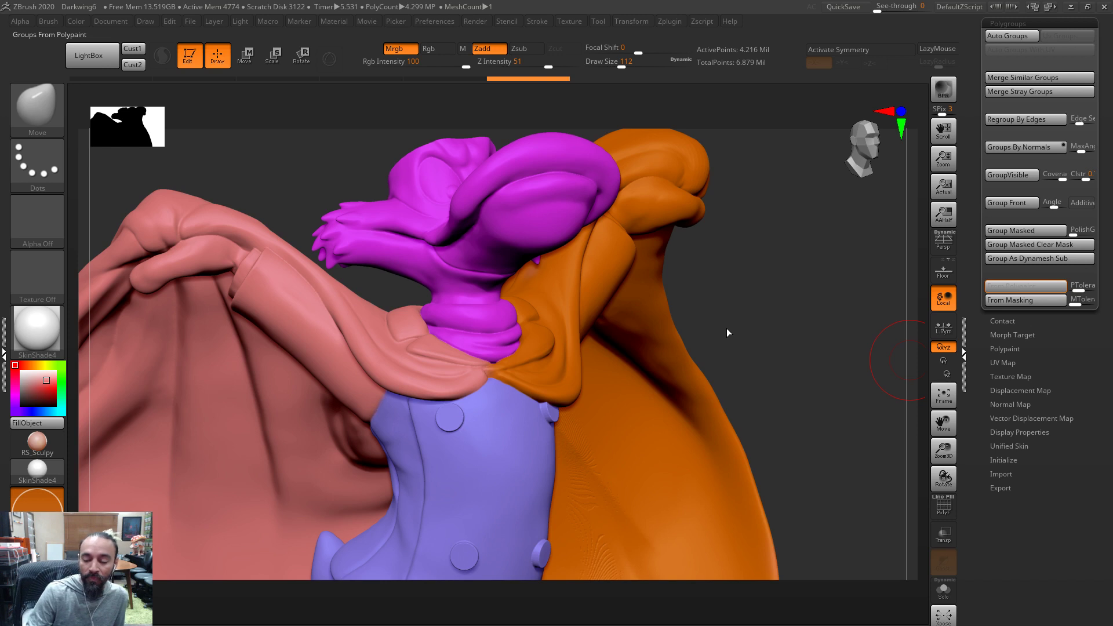
Isolate the head-and-body group and the orange cape half in turn to examine how the polygroups are separated
{"action": "left_click_drag", "start_coordinate": [691, 338], "coordinate": [493, 448], "text": "alt"}
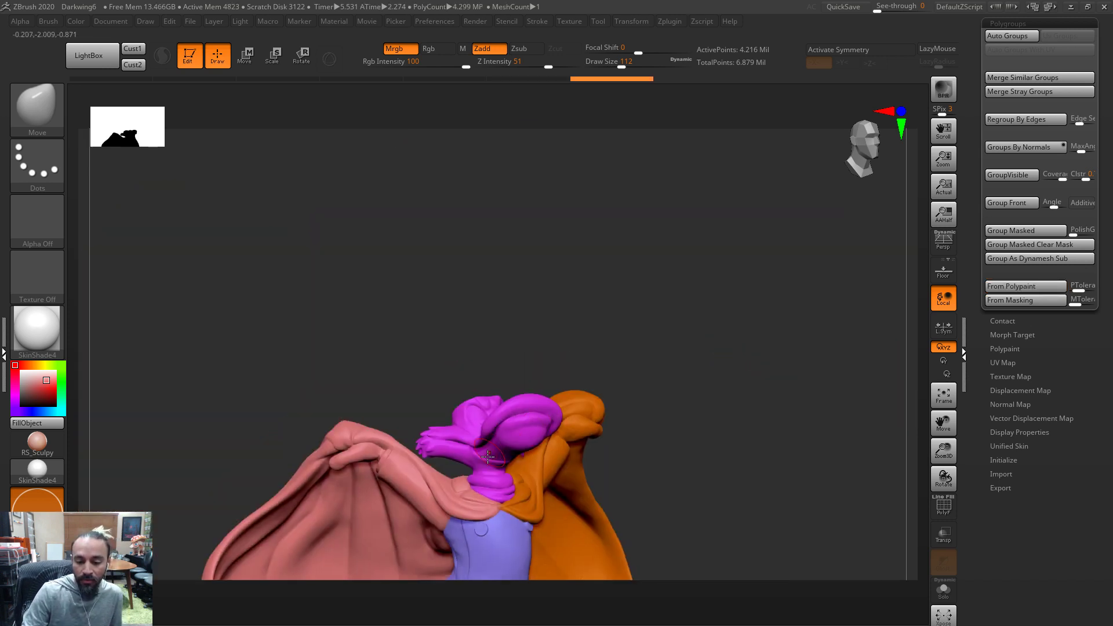
{"action": "left_click", "coordinate": [501, 542], "text": "ctrl+shift"}
{"action": "mouse_move", "coordinate": [699, 487]}
{"action": "left_mouse_down", "text": "alt"}
{"action": "mouse_move", "coordinate": [677, 254]}
{"action": "mouse_move", "coordinate": [745, 278]}
{"action": "mouse_move", "coordinate": [652, 279]}
{"action": "left_mouse_up", "text": "alt"}
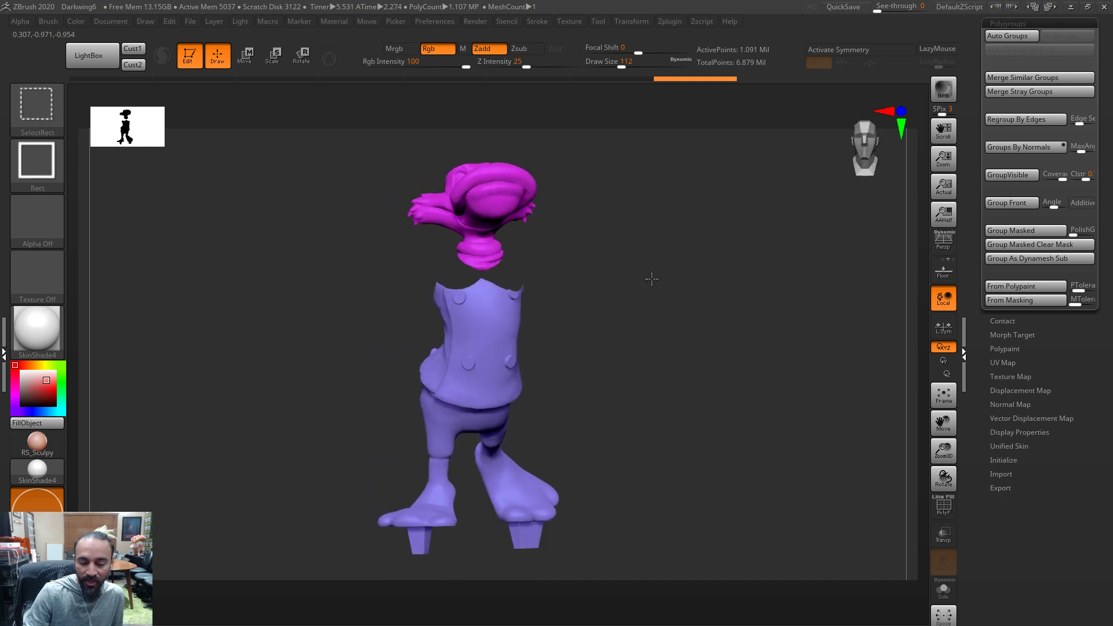
{"action": "left_click", "coordinate": [581, 285], "text": "ctrl+shift"}
{"action": "left_click", "coordinate": [587, 316], "text": "ctrl+shift"}
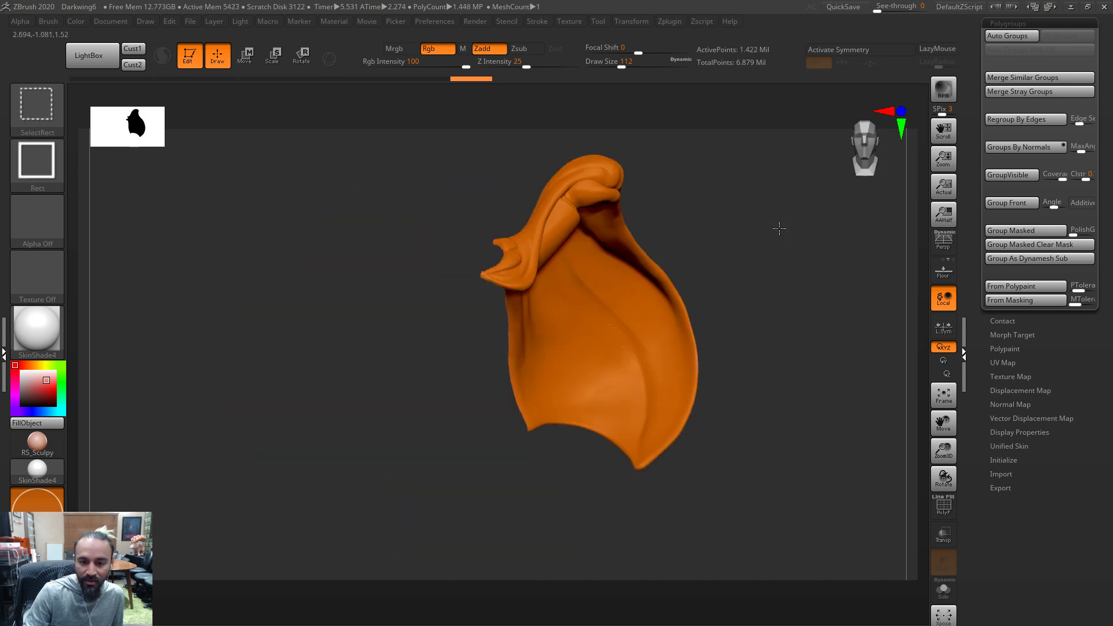
{"action": "left_click", "coordinate": [488, 260], "text": "ctrl+shift"}
{"action": "left_click", "coordinate": [486, 247], "text": "ctrl+shift"}
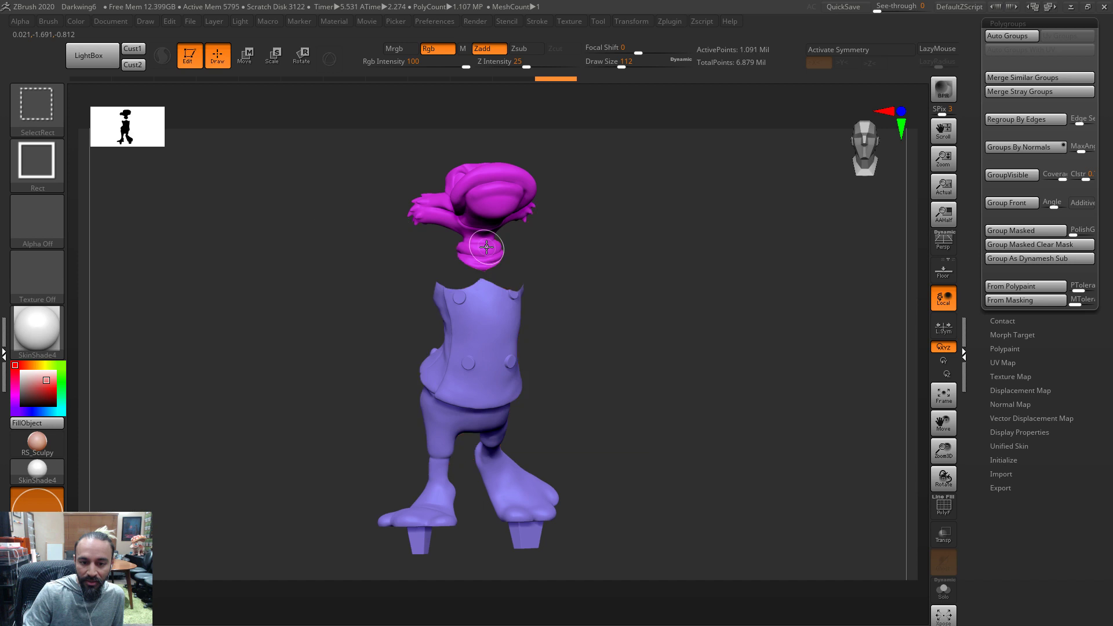
{"action": "left_click_drag", "start_coordinate": [603, 273], "coordinate": [733, 294]}
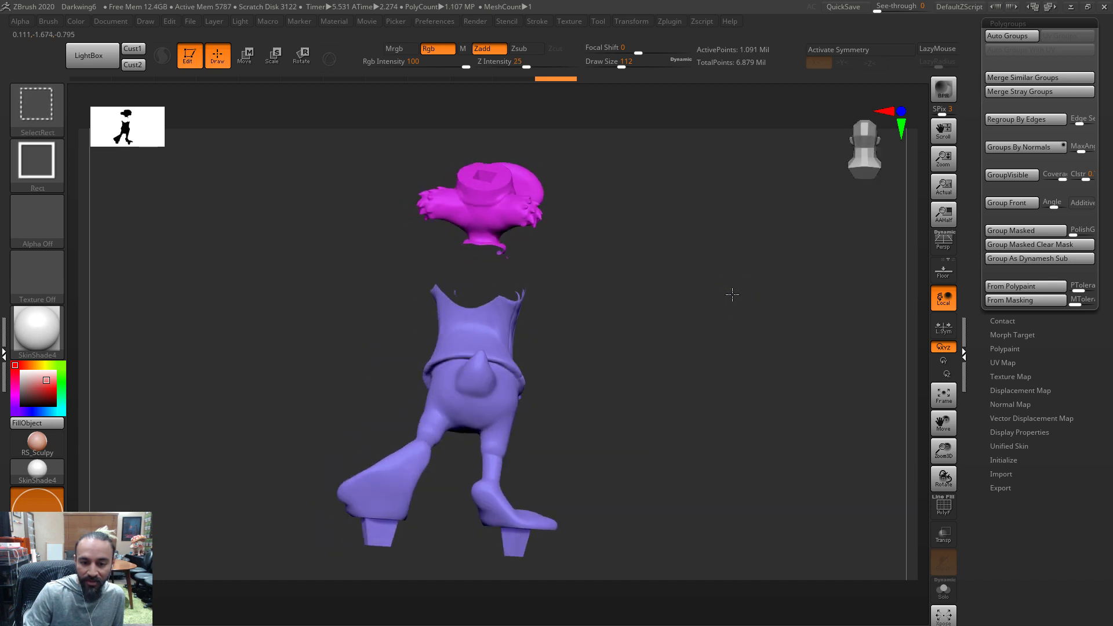
Isolate the head and body and split them into separate polygroups with Auto Groups
{"action": "left_click", "coordinate": [725, 314], "text": "ctrl+shift"}
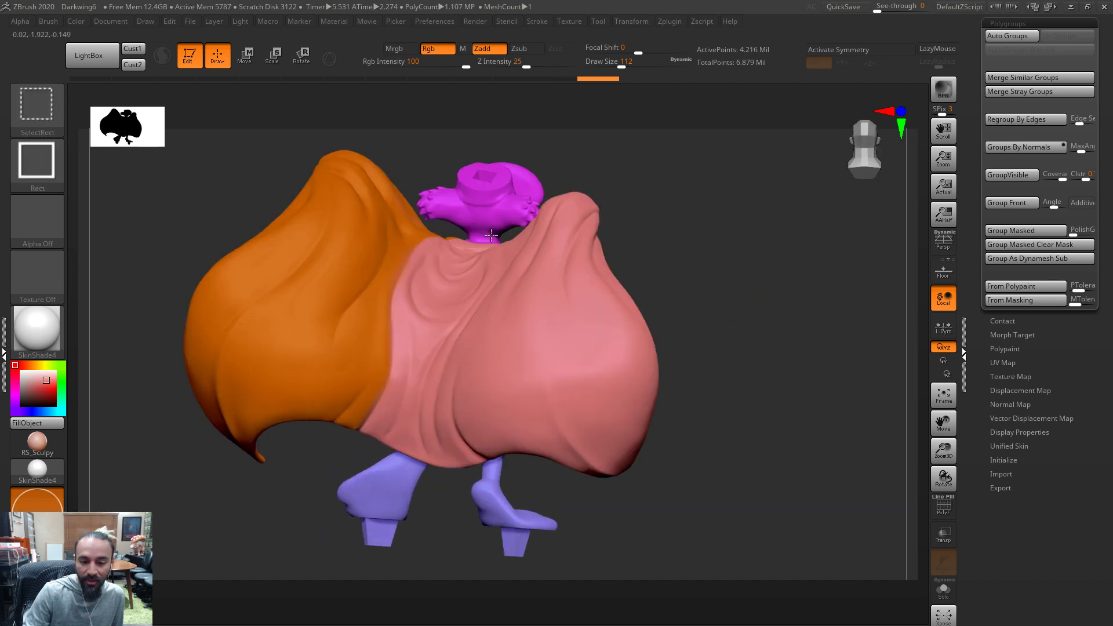
{"action": "left_click", "coordinate": [487, 234], "text": "ctrl+shift"}
{"action": "left_click_drag", "start_coordinate": [696, 344], "coordinate": [603, 348]}
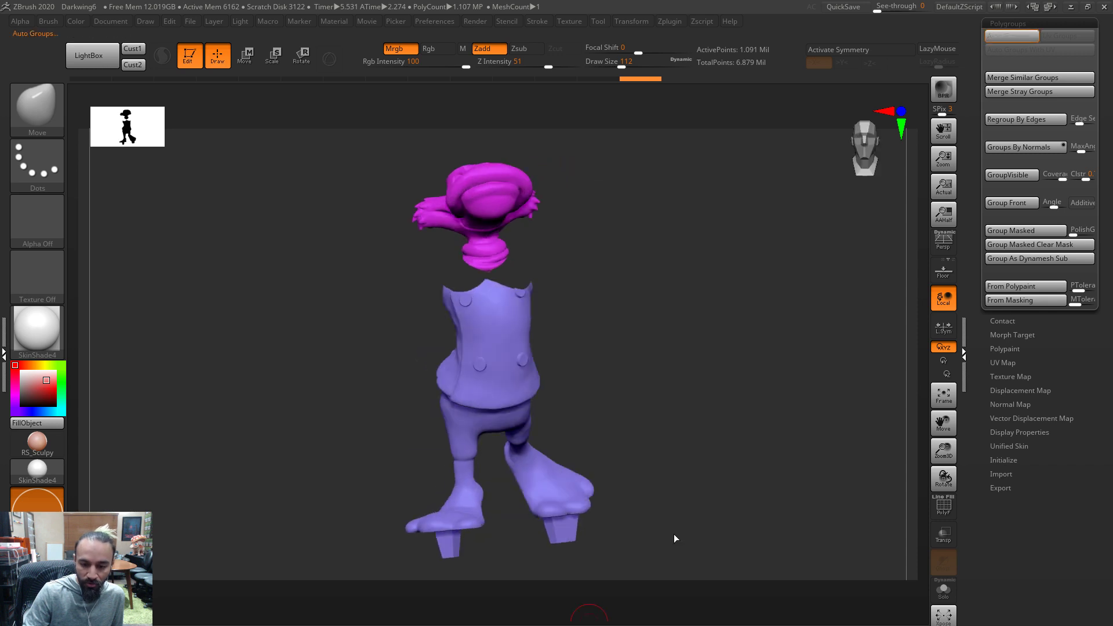
Isolate the body, head and cape halves one after another to examine their individual polygroups
{"action": "key", "text": "ctrl+shift"}
{"action": "left_click", "coordinate": [498, 333], "text": "ctrl+shift"}
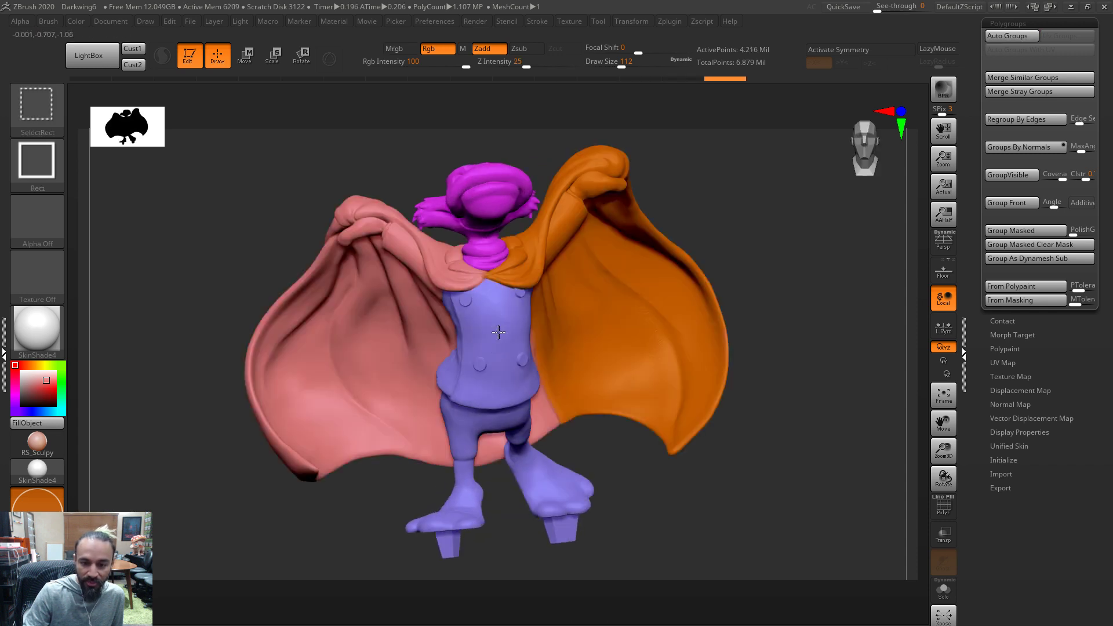
{"action": "left_click", "coordinate": [499, 332], "text": "ctrl+shift"}
{"action": "mouse_move", "coordinate": [688, 323]}
{"action": "left_mouse_down"}
{"action": "mouse_move", "coordinate": [844, 335]}
{"action": "mouse_move", "coordinate": [666, 308]}
{"action": "mouse_move", "coordinate": [442, 333]}
{"action": "mouse_move", "coordinate": [652, 323]}
{"action": "left_mouse_up"}
{"action": "left_click", "coordinate": [574, 281], "text": "ctrl+shift"}
{"action": "left_click", "coordinate": [493, 220], "text": "ctrl+shift"}
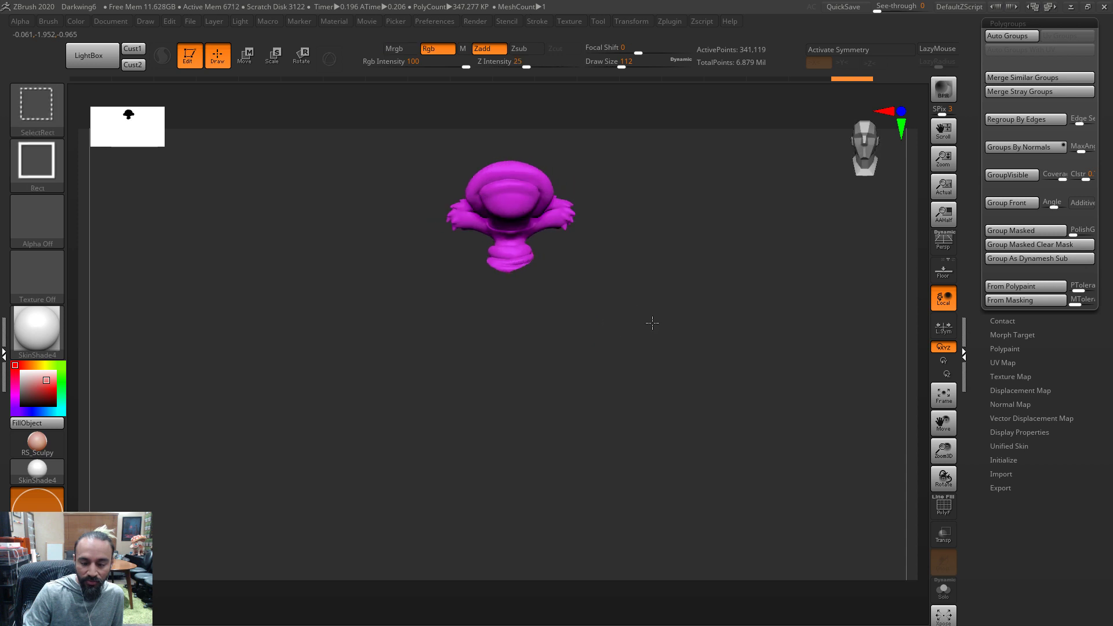
{"action": "left_click", "coordinate": [609, 274], "text": "ctrl+shift"}
{"action": "left_click", "coordinate": [603, 271], "text": "ctrl+shift"}
{"action": "left_click_drag", "start_coordinate": [758, 244], "coordinate": [713, 254]}
{"action": "left_click", "coordinate": [381, 361], "text": "ctrl+shift"}
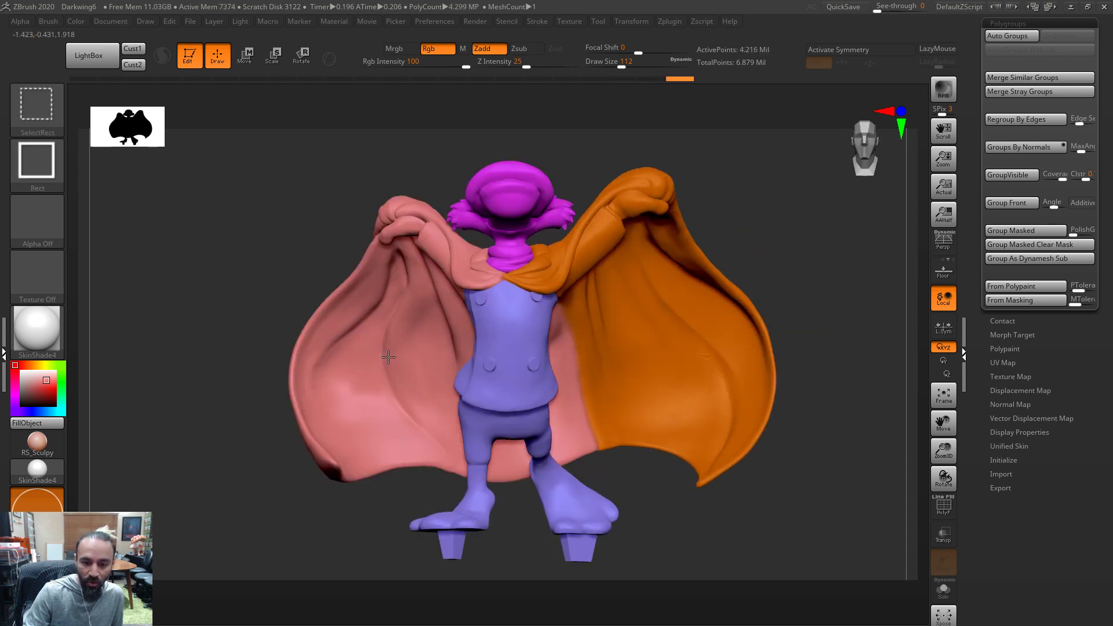
{"action": "left_click", "coordinate": [436, 366], "text": "ctrl+shift"}
{"action": "mouse_move", "coordinate": [719, 404]}
{"action": "left_mouse_down"}
{"action": "mouse_move", "coordinate": [596, 410]}
{"action": "mouse_move", "coordinate": [733, 398]}
{"action": "left_mouse_up"}
{"action": "left_click", "coordinate": [728, 403], "text": "ctrl+shift"}
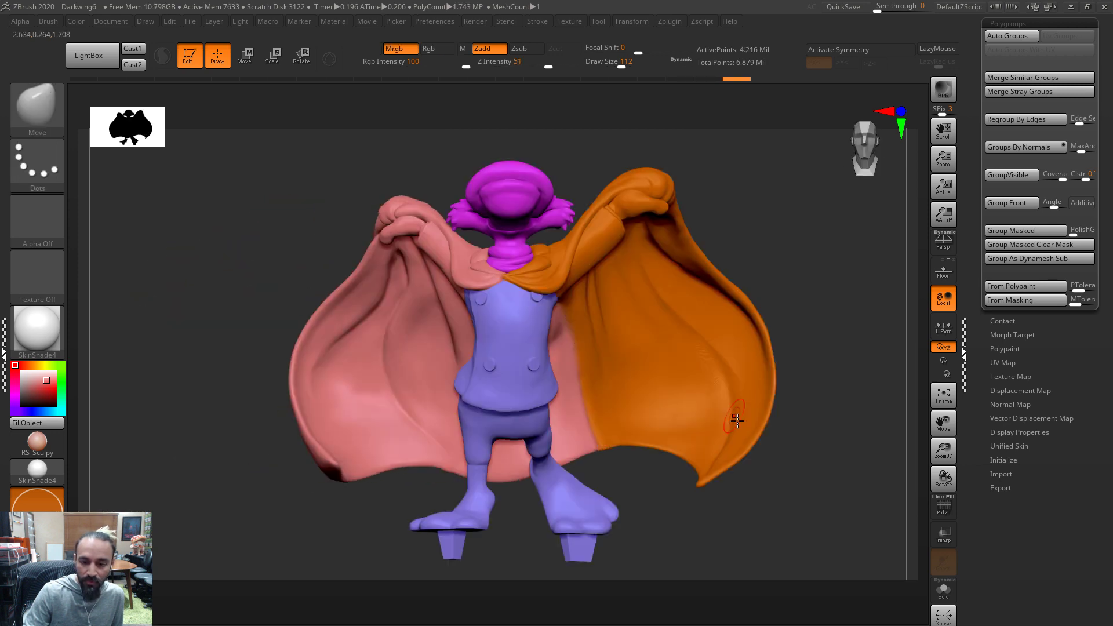
Hide the torso and legs, the orange cape half and the head in turn to inspect the remaining groups, and reveal the figure
{"action": "left_click_drag", "start_coordinate": [726, 519], "coordinate": [748, 507], "text": "alt"}
{"action": "key", "text": "ctrl+shift"}
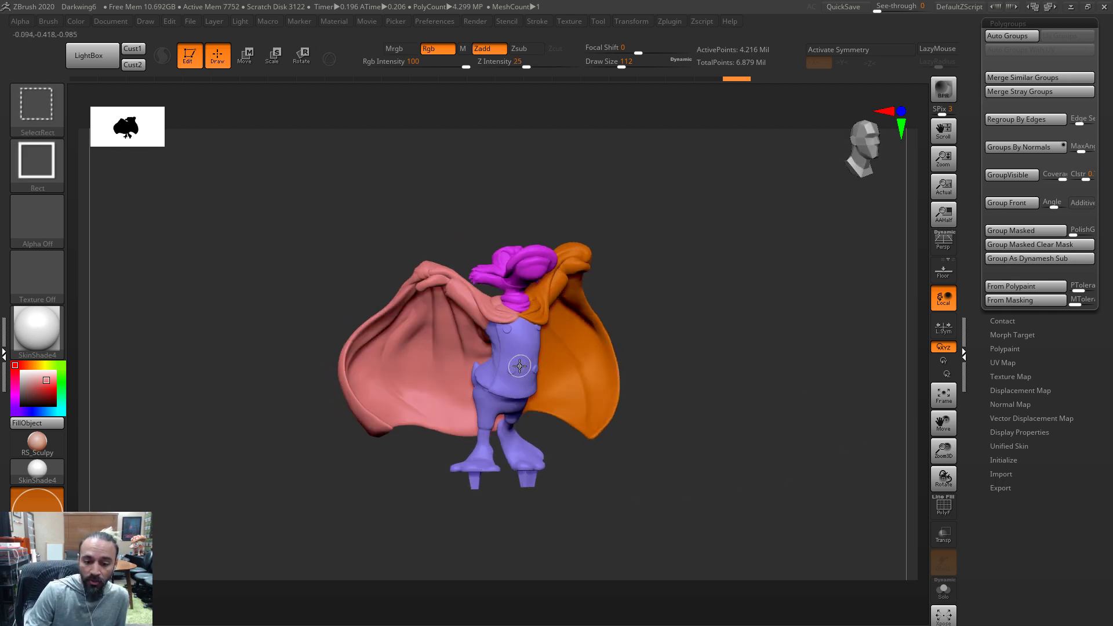
{"action": "left_click", "coordinate": [519, 365], "text": "ctrl+shift"}
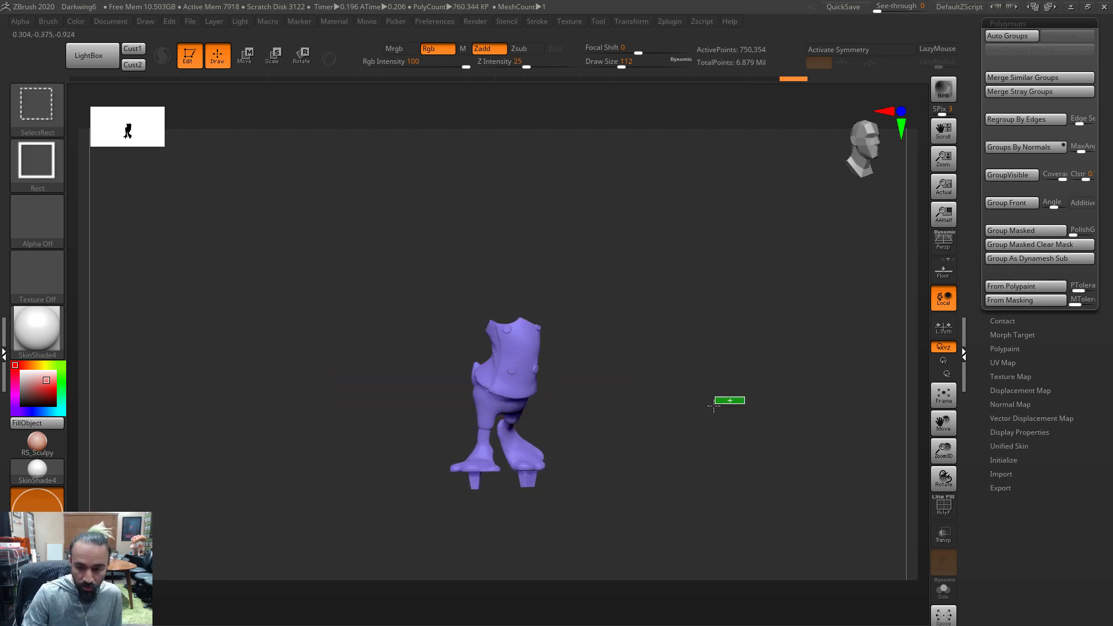
{"action": "left_click_drag", "start_coordinate": [560, 345], "coordinate": [566, 352], "text": "ctrl+shift"}
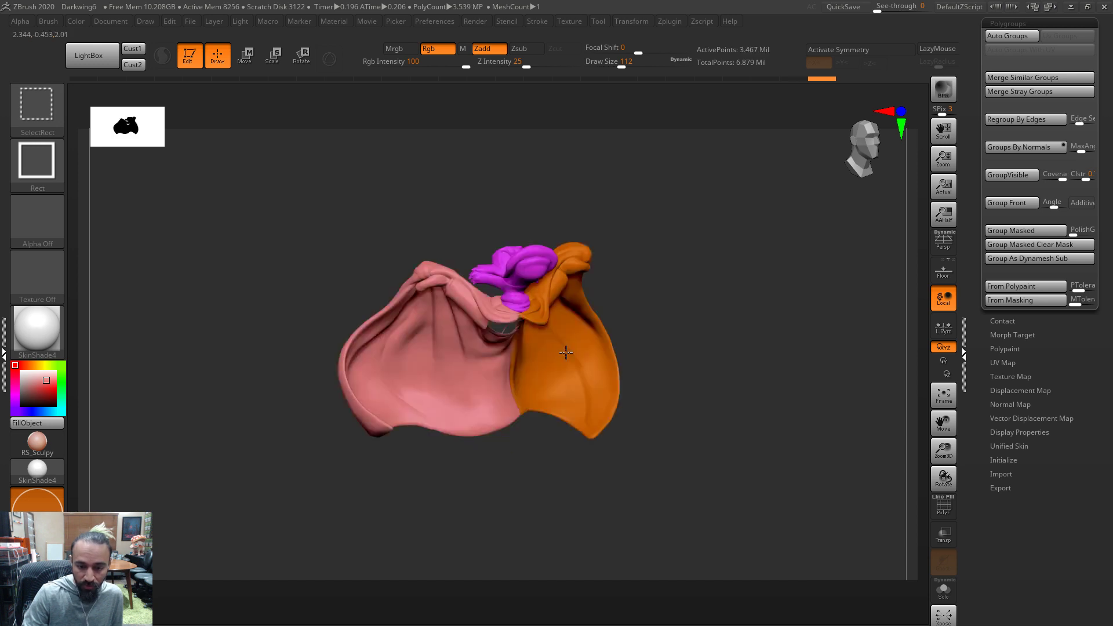
{"action": "left_click", "coordinate": [566, 353], "text": "ctrl+shift"}
{"action": "left_click_drag", "start_coordinate": [661, 375], "coordinate": [574, 353]}
{"action": "key", "text": "ctrl+shift"}
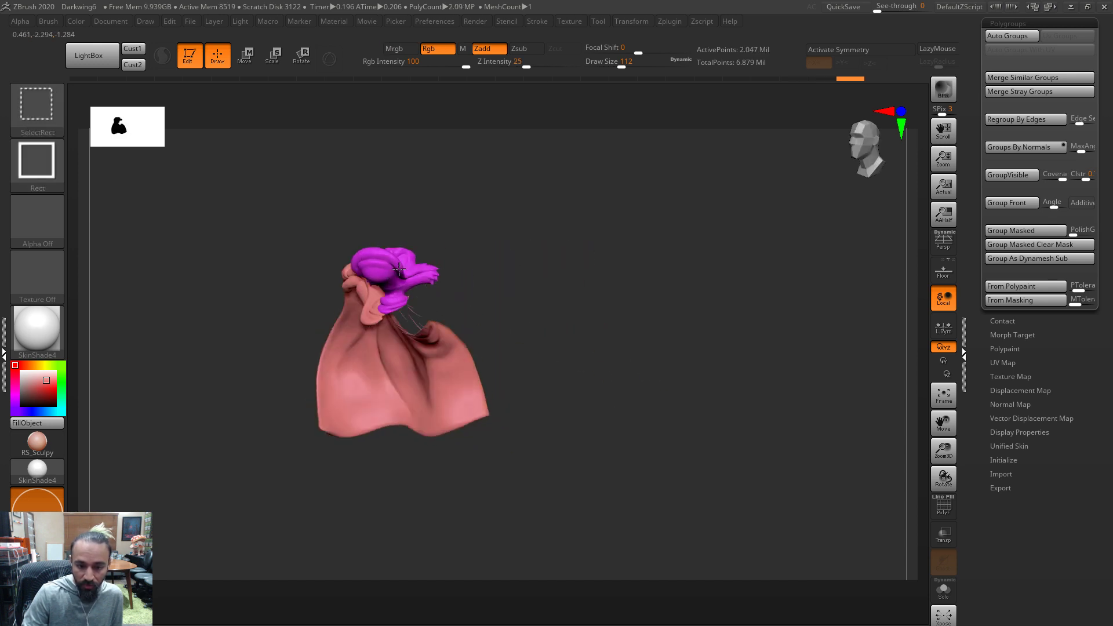
{"action": "left_click", "coordinate": [400, 294], "text": "ctrl+shift"}
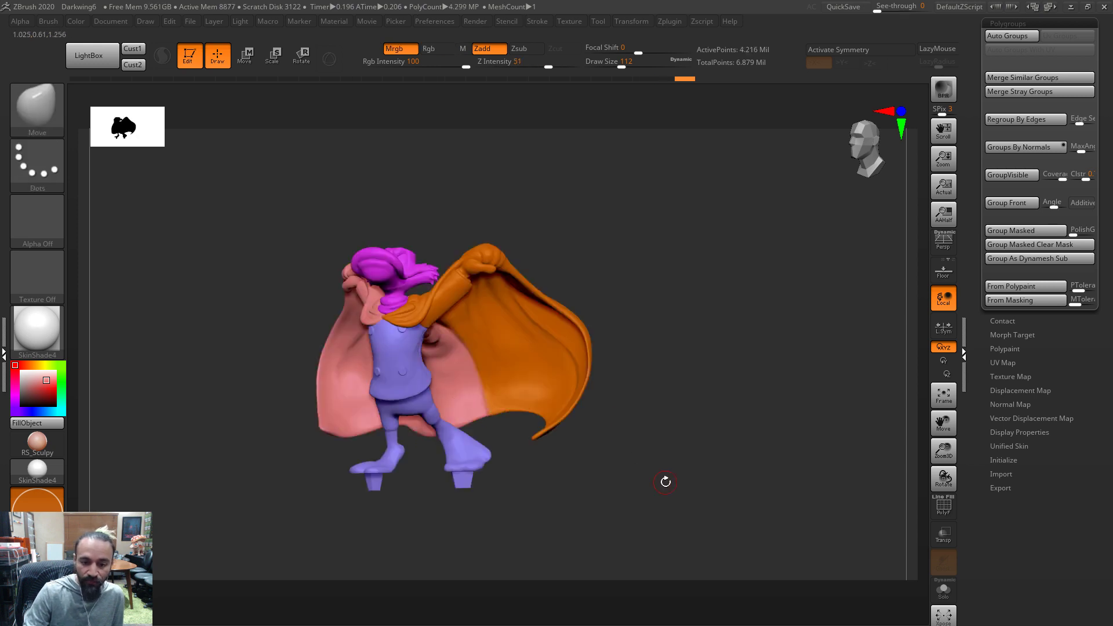
Split the multi-coloured figure into separate subtools by polygroup with Groups Split
{"action": "mouse_move", "coordinate": [666, 480]}
{"action": "left_mouse_down"}
{"action": "mouse_move", "coordinate": [706, 484]}
{"action": "mouse_move", "coordinate": [918, 400]}
{"action": "left_mouse_up"}
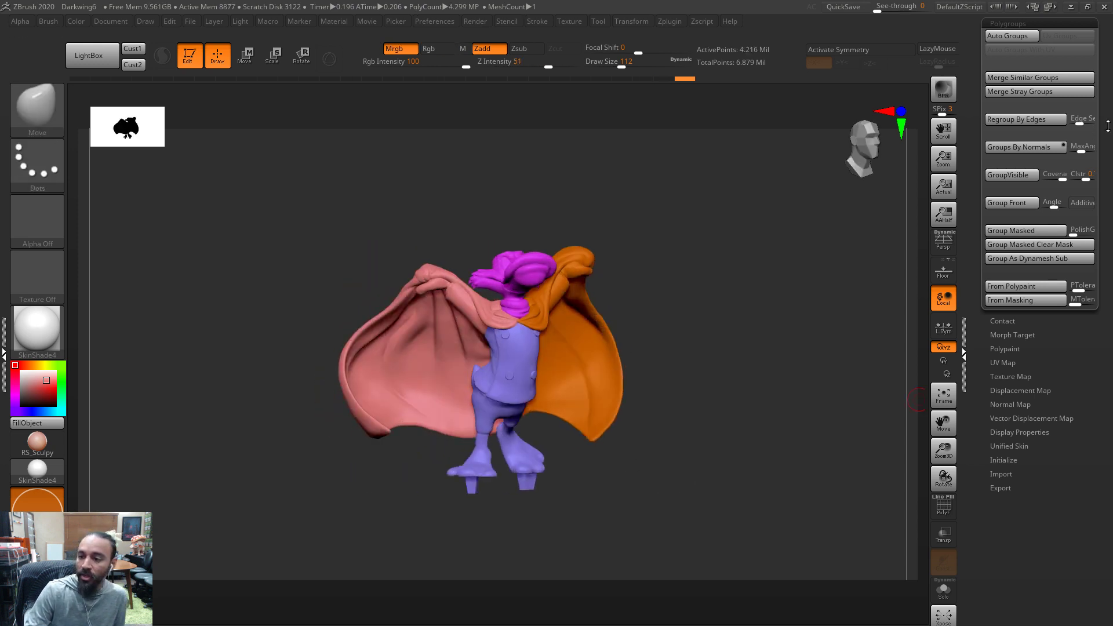
{"action": "scroll", "coordinate": [1108, 120], "scroll_direction": "up", "scroll_amount": 8}
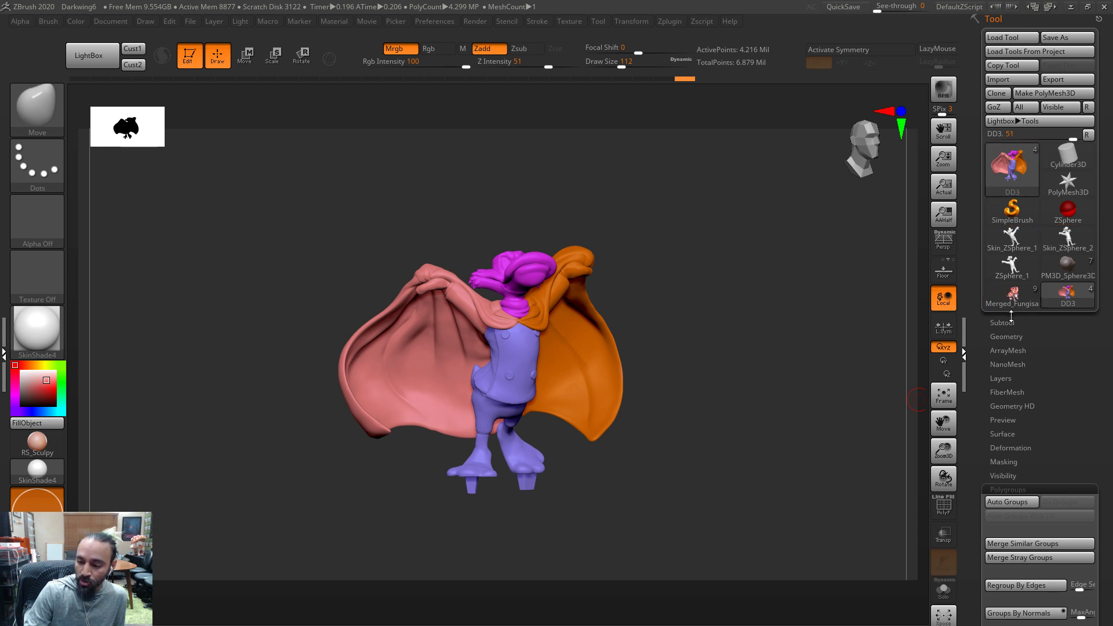
{"action": "left_click", "coordinate": [1009, 321]}
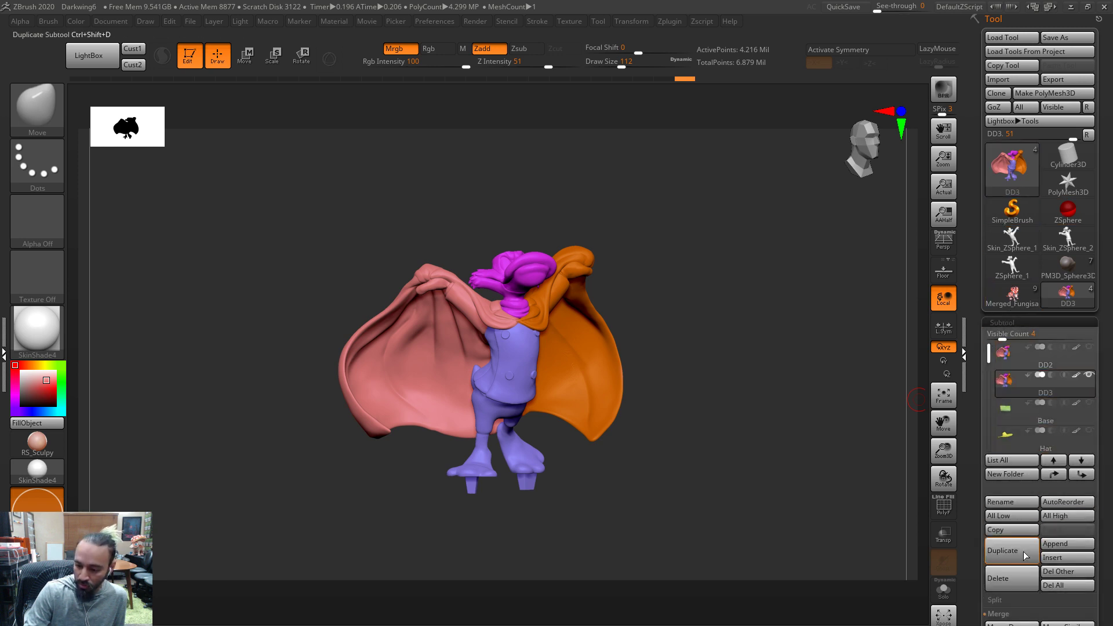
{"action": "left_click", "coordinate": [1017, 601]}
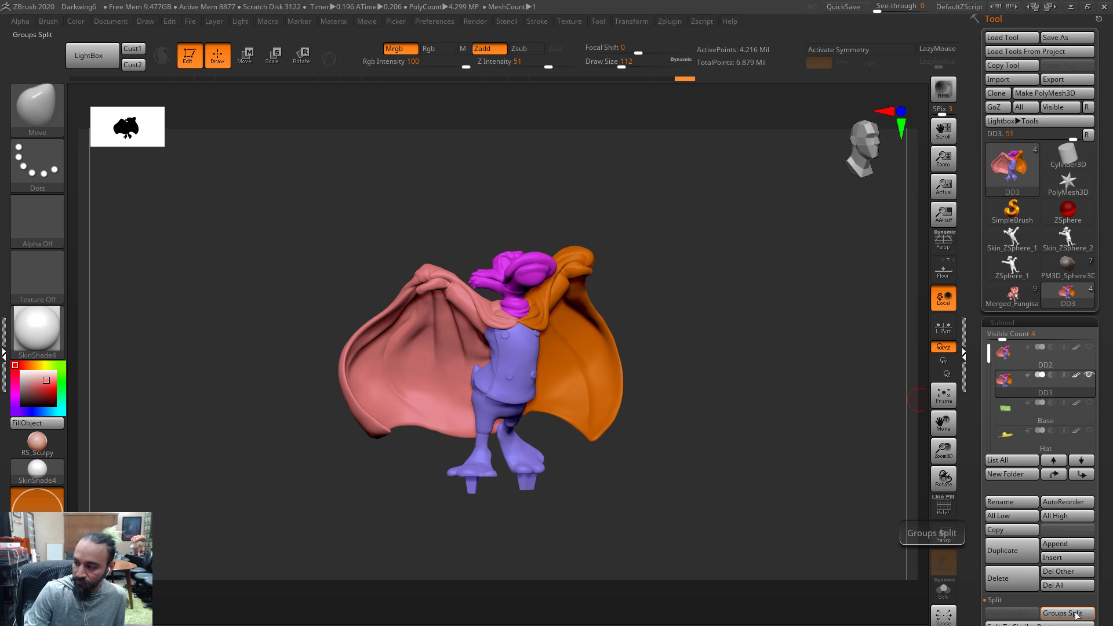
{"action": "left_click", "coordinate": [1067, 613]}
{"action": "key", "text": "Return"}
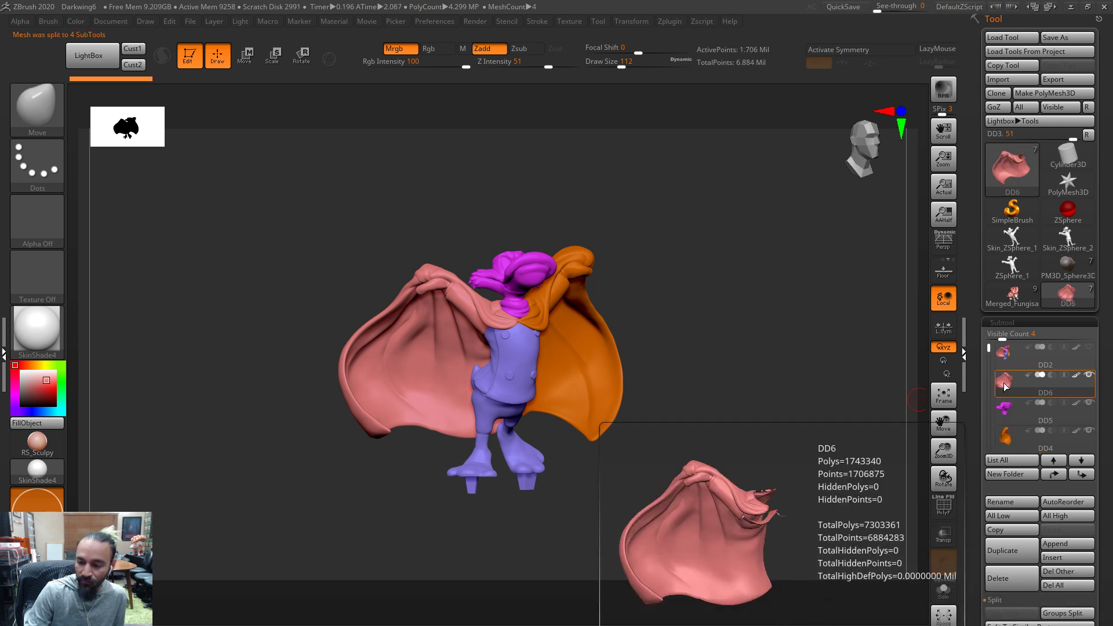
Rename the pink cape subtool Cape_Right, place the orange cape subtool directly below it and rename it Cape_Left
{"action": "left_click", "coordinate": [1012, 503]}
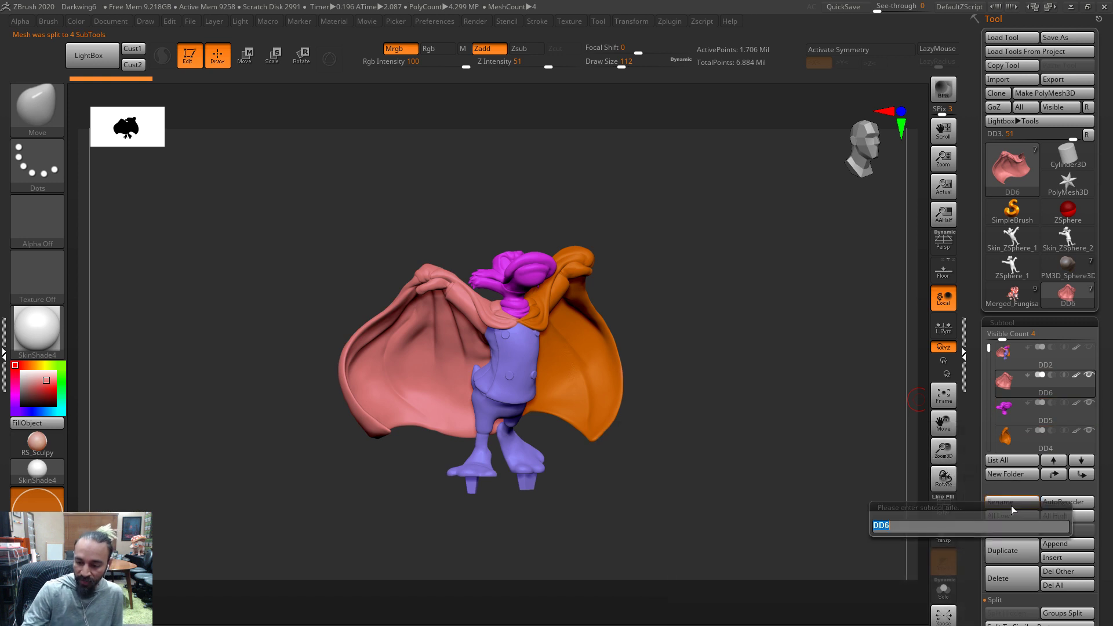
{"action": "type", "text": "Cape_Right"}
{"action": "key", "text": "Return"}
{"action": "left_click_drag", "start_coordinate": [1006, 437], "coordinate": [1006, 401]}
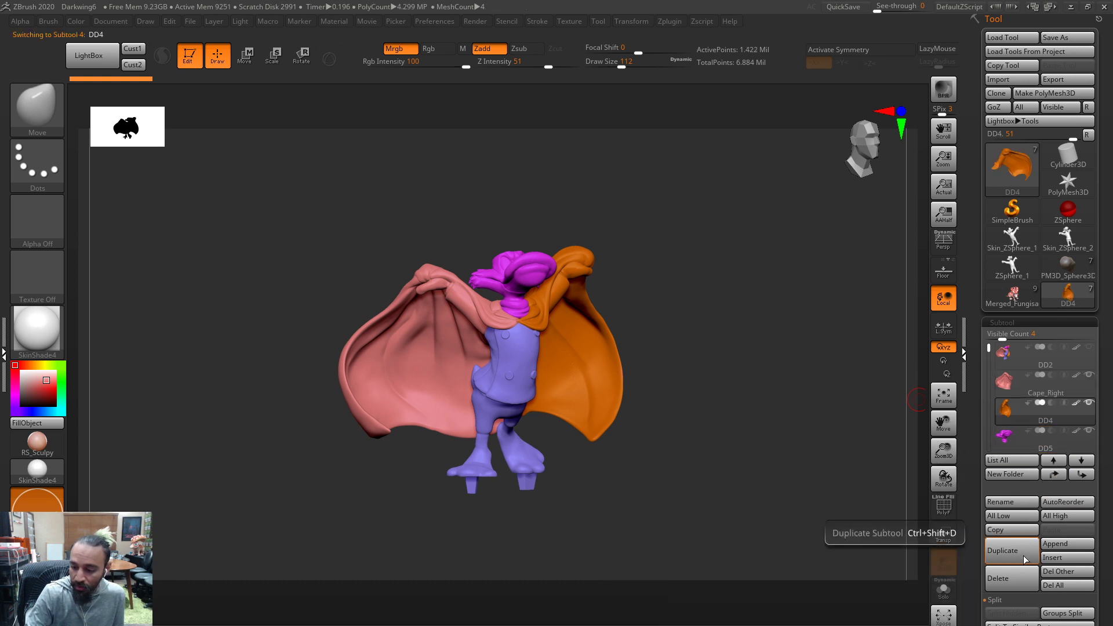
{"action": "left_click", "coordinate": [1014, 502]}
{"action": "type", "text": "Cape_Left"}
{"action": "key", "text": "Return"}
Rename the magenta head subtool Head and the purple torso-and-legs subtool Body
{"action": "left_click", "coordinate": [1013, 440]}
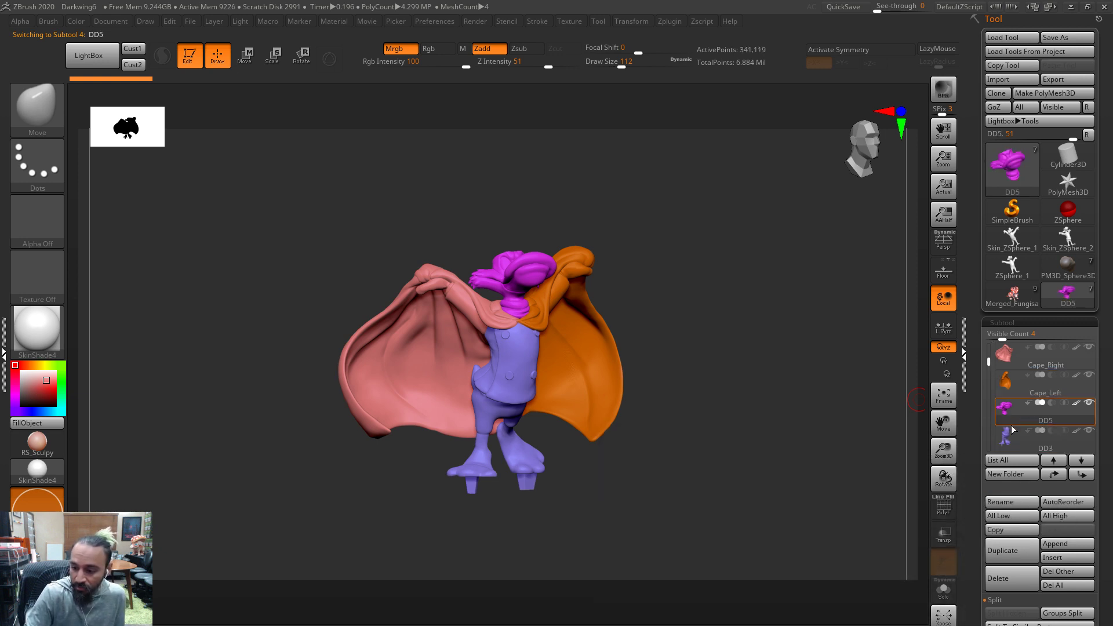
{"action": "left_click", "coordinate": [1014, 502]}
{"action": "type", "text": "Head"}
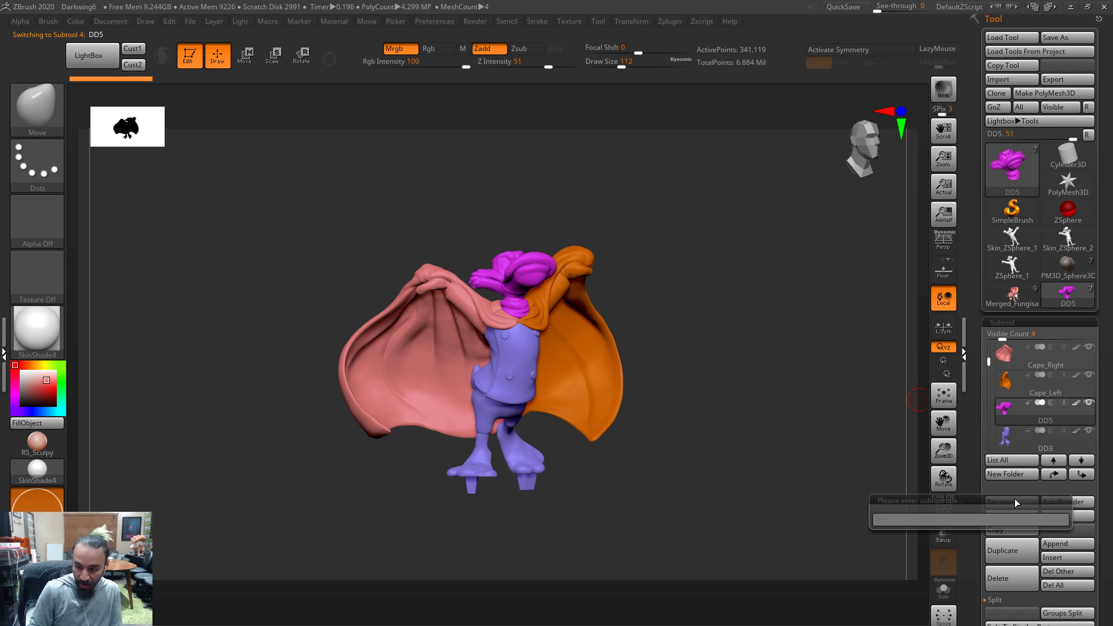
{"action": "key", "text": "Return"}
{"action": "left_click", "coordinate": [1020, 438]}
{"action": "left_click", "coordinate": [996, 502]}
{"action": "type", "text": "Body"}
{"action": "key", "text": "Return"}
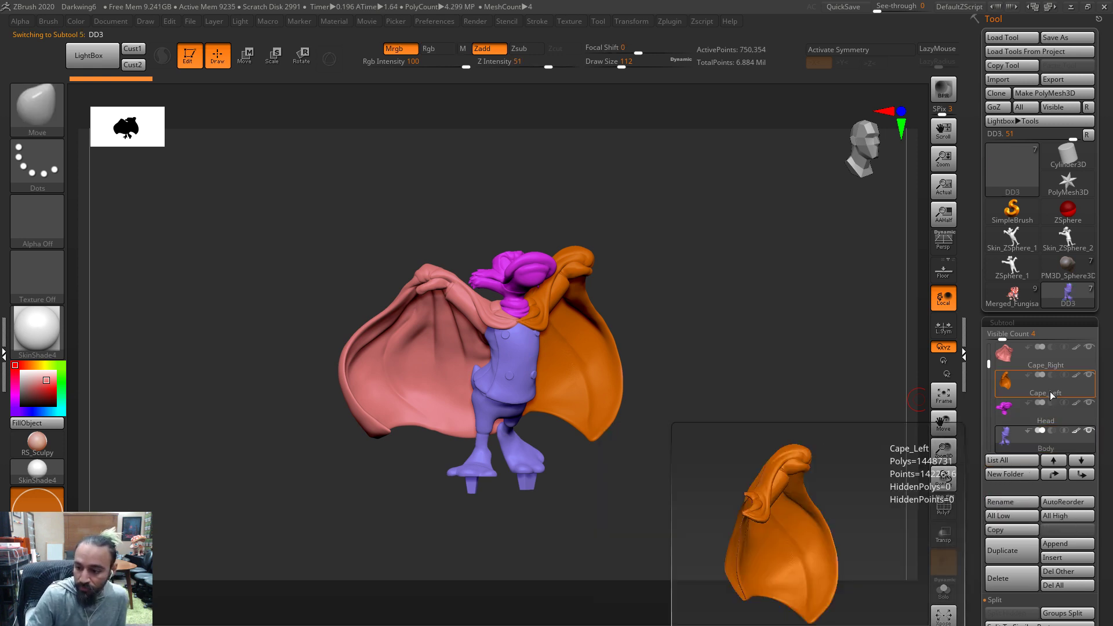
Isolate the Body subtool and remesh it with DynaMesh to close its open upper end
{"action": "left_click", "coordinate": [944, 590]}
{"action": "left_click_drag", "start_coordinate": [741, 472], "coordinate": [484, 288], "text": "alt"}
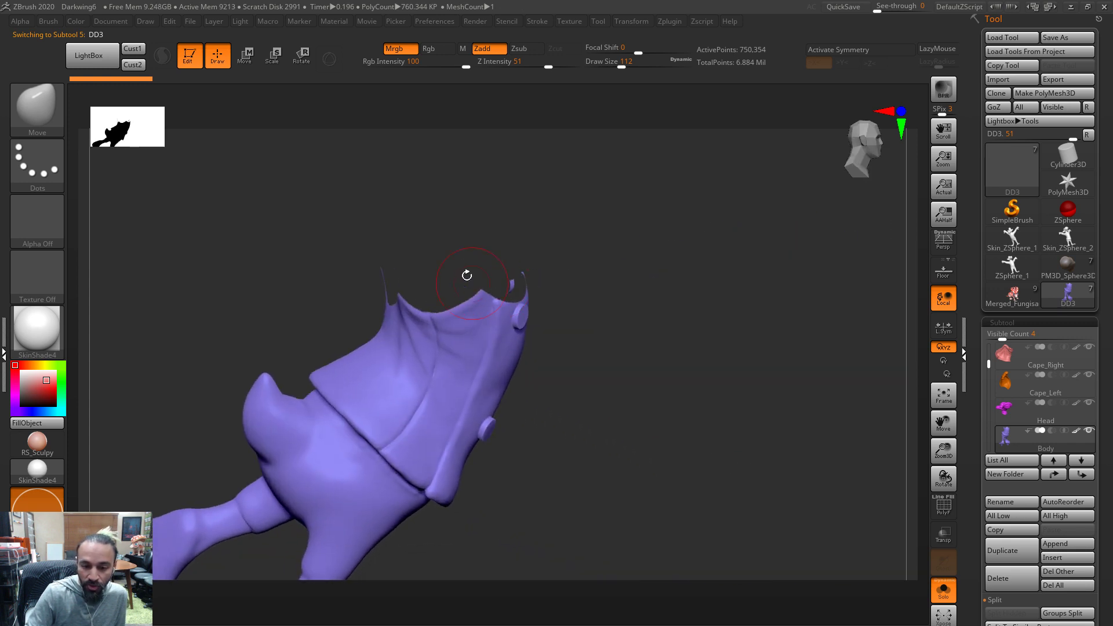
{"action": "mouse_move", "coordinate": [422, 266]}
{"action": "left_mouse_down"}
{"action": "mouse_move", "coordinate": [750, 350]}
{"action": "mouse_move", "coordinate": [913, 503]}
{"action": "left_mouse_up"}
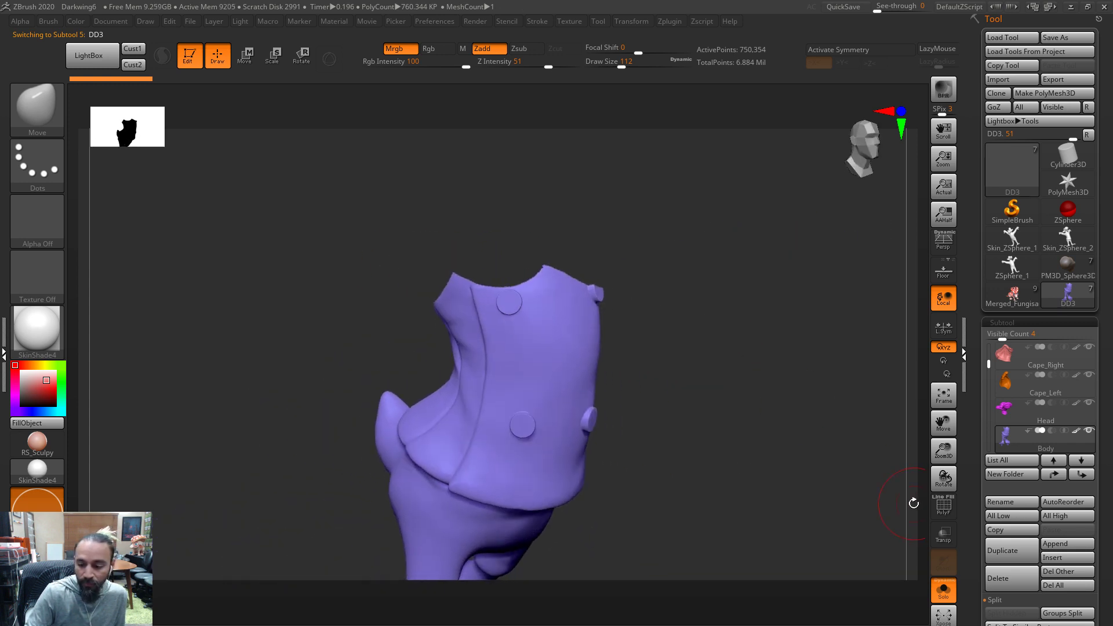
{"action": "key", "text": "ctrl"}
{"action": "left_click_drag", "start_coordinate": [755, 429], "coordinate": [752, 478], "text": "ctrl"}
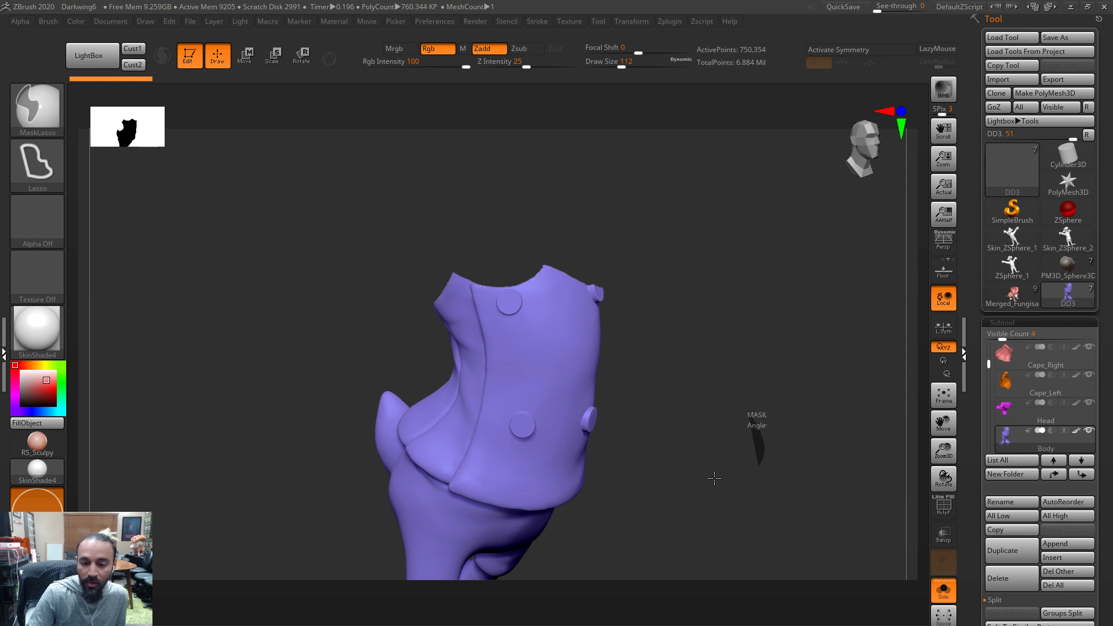
{"action": "mouse_move", "coordinate": [684, 447]}
{"action": "left_mouse_down"}
{"action": "mouse_move", "coordinate": [713, 505]}
{"action": "mouse_move", "coordinate": [753, 503]}
{"action": "mouse_move", "coordinate": [781, 441]}
{"action": "mouse_move", "coordinate": [864, 377]}
{"action": "mouse_move", "coordinate": [916, 371]}
{"action": "left_mouse_up"}
{"action": "left_click_drag", "start_coordinate": [653, 353], "coordinate": [704, 423], "text": "alt"}
{"action": "left_click_drag", "start_coordinate": [771, 374], "coordinate": [121, 430]}
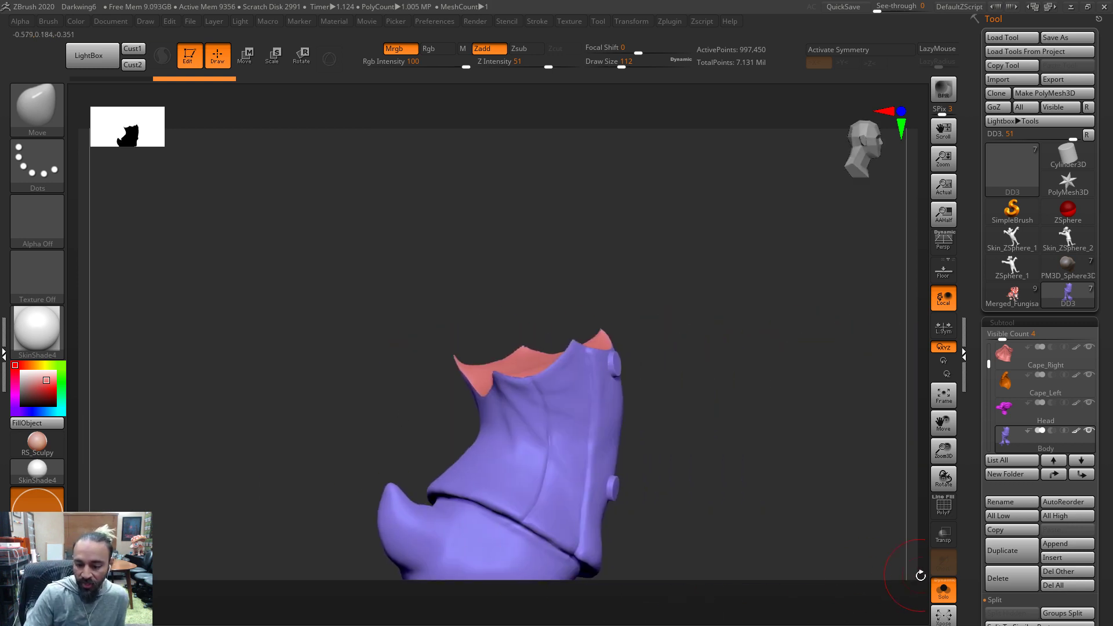
Select the Cape_Right subtool, isolate it and remesh it with DynaMesh to close its open edges
{"action": "left_click", "coordinate": [943, 589]}
{"action": "left_click_drag", "start_coordinate": [732, 464], "coordinate": [730, 391]}
{"action": "left_click", "coordinate": [639, 338], "text": "alt"}
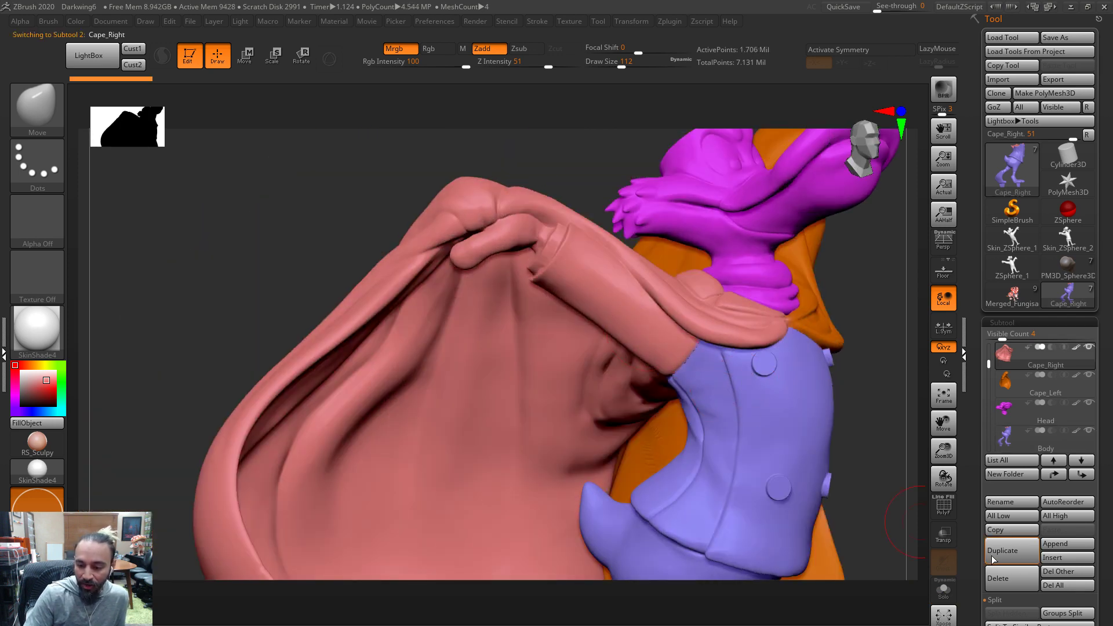
{"action": "left_click", "coordinate": [944, 589]}
{"action": "mouse_move", "coordinate": [828, 398]}
{"action": "left_mouse_down"}
{"action": "mouse_move", "coordinate": [794, 398]}
{"action": "mouse_move", "coordinate": [811, 390]}
{"action": "left_mouse_up"}
{"action": "mouse_move", "coordinate": [775, 253]}
{"action": "left_mouse_down", "text": "alt"}
{"action": "mouse_move", "coordinate": [658, 239]}
{"action": "mouse_move", "coordinate": [732, 228]}
{"action": "mouse_move", "coordinate": [735, 239]}
{"action": "left_mouse_up", "text": "alt"}
{"action": "mouse_move", "coordinate": [738, 249]}
{"action": "left_mouse_down", "text": "ctrl"}
{"action": "mouse_move", "coordinate": [718, 322]}
{"action": "mouse_move", "coordinate": [700, 323]}
{"action": "left_mouse_up", "text": "ctrl"}
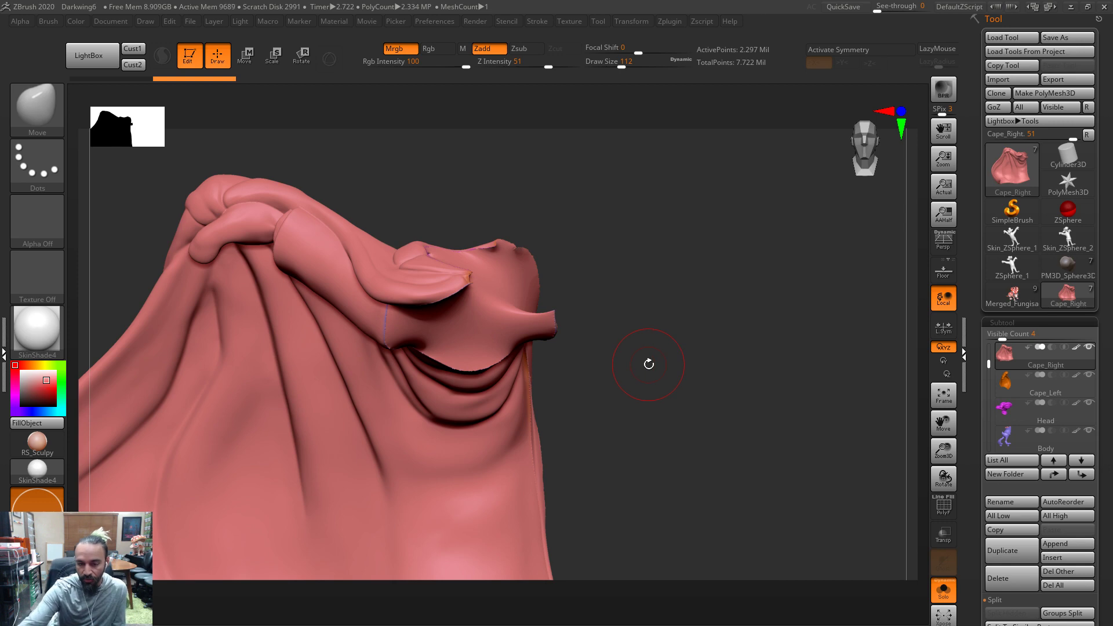
Hide the flap protruding from Cape_Right's collar edge with SelectLasso, delete the hidden geometry and remesh with DynaMesh
{"action": "left_click_drag", "start_coordinate": [684, 380], "coordinate": [608, 455]}
{"action": "left_click", "coordinate": [37, 104], "text": "ctrl+shift"}
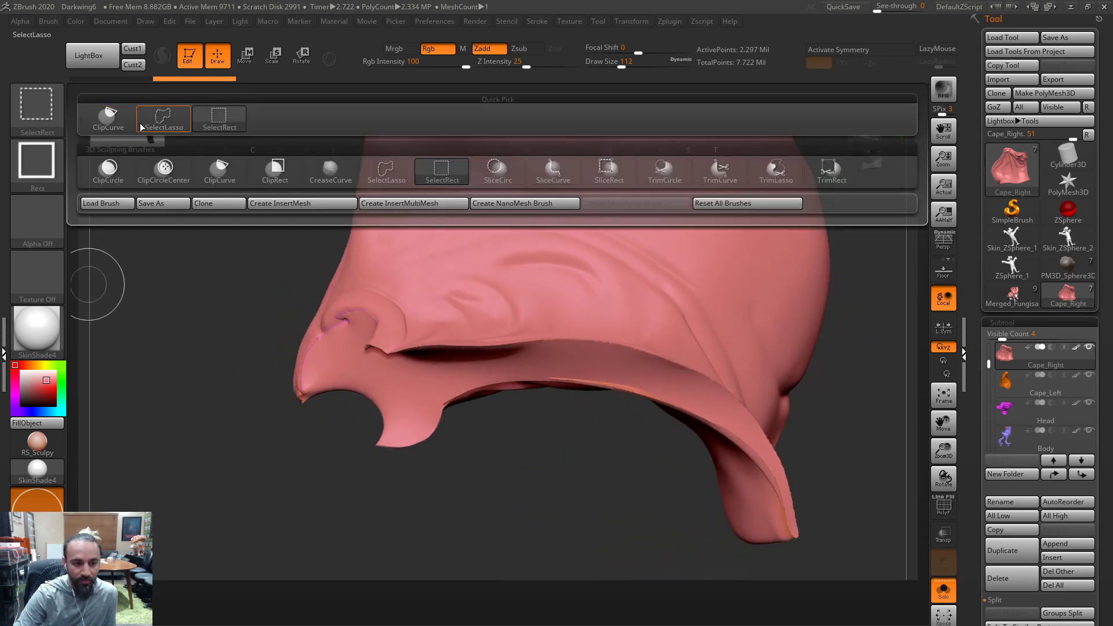
{"action": "left_click", "coordinate": [163, 119], "text": "ctrl+shift"}
{"action": "left_click_drag", "start_coordinate": [618, 512], "coordinate": [618, 519]}
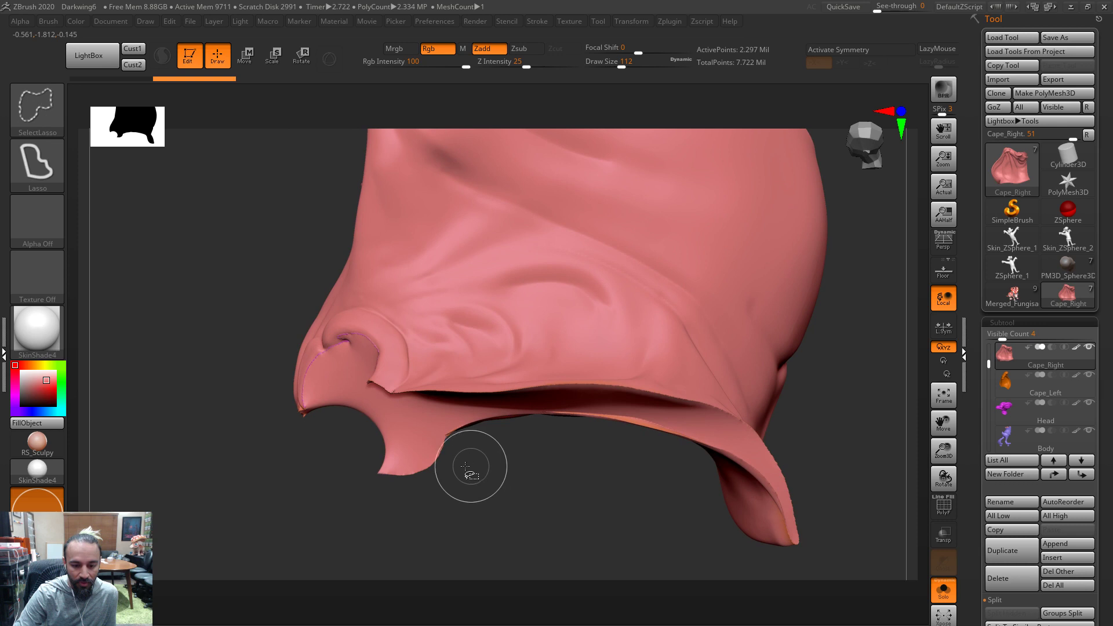
{"action": "mouse_move", "coordinate": [455, 453]}
{"action": "left_mouse_down", "text": "ctrl+shift"}
{"action": "mouse_move", "coordinate": [328, 406]}
{"action": "mouse_move", "coordinate": [344, 544]}
{"action": "mouse_move", "coordinate": [353, 544]}
{"action": "left_mouse_up", "text": "ctrl+shift"}
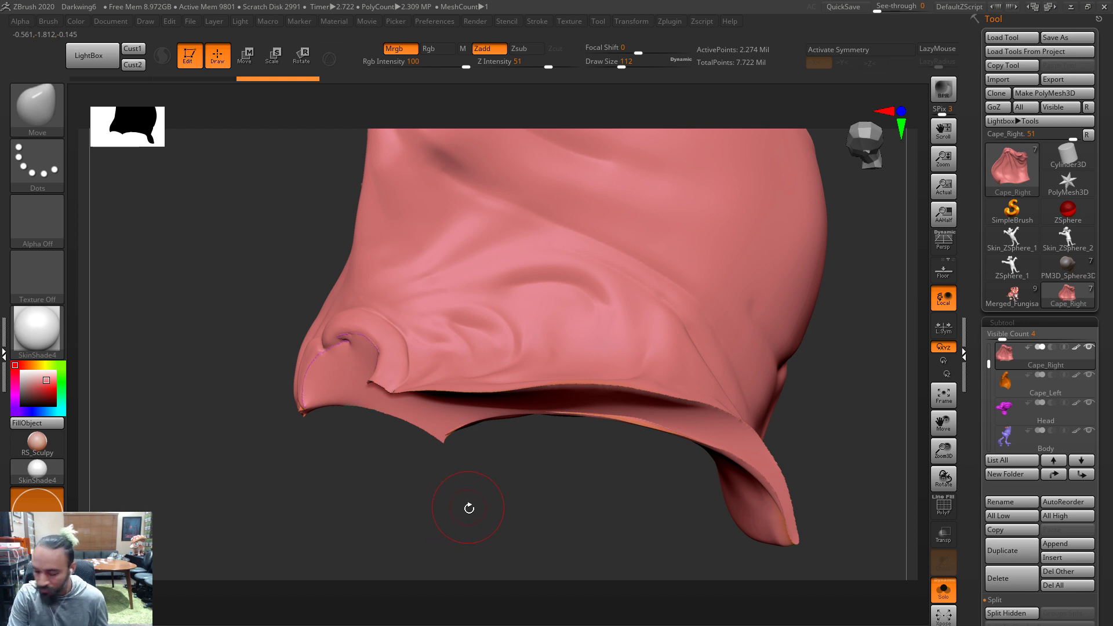
{"action": "left_click_drag", "start_coordinate": [521, 470], "coordinate": [537, 400]}
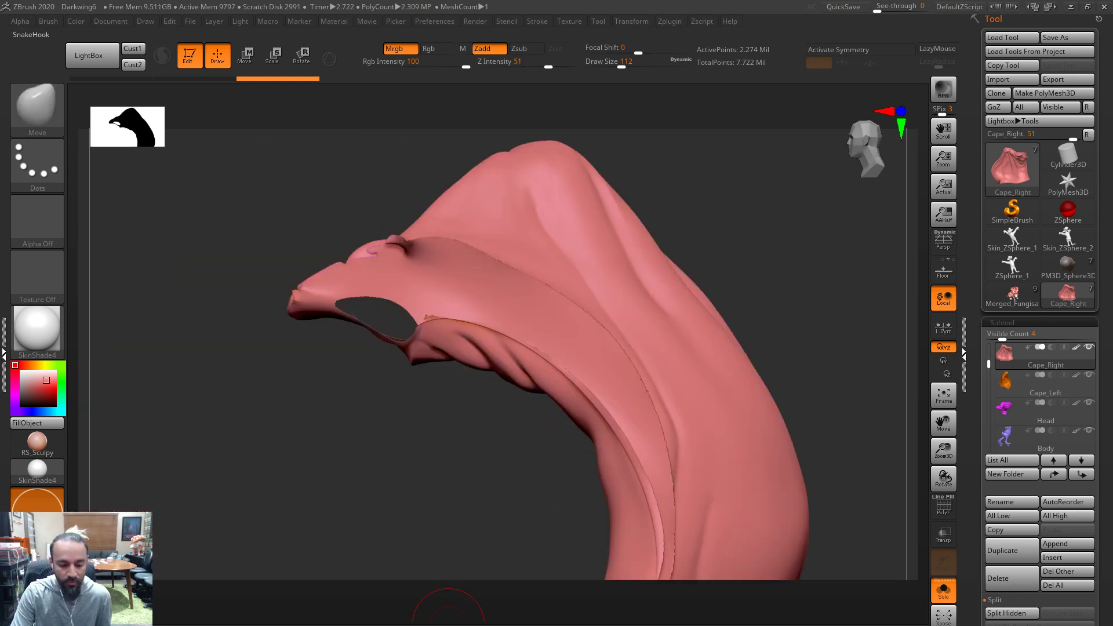
{"action": "left_click", "coordinate": [1012, 613]}
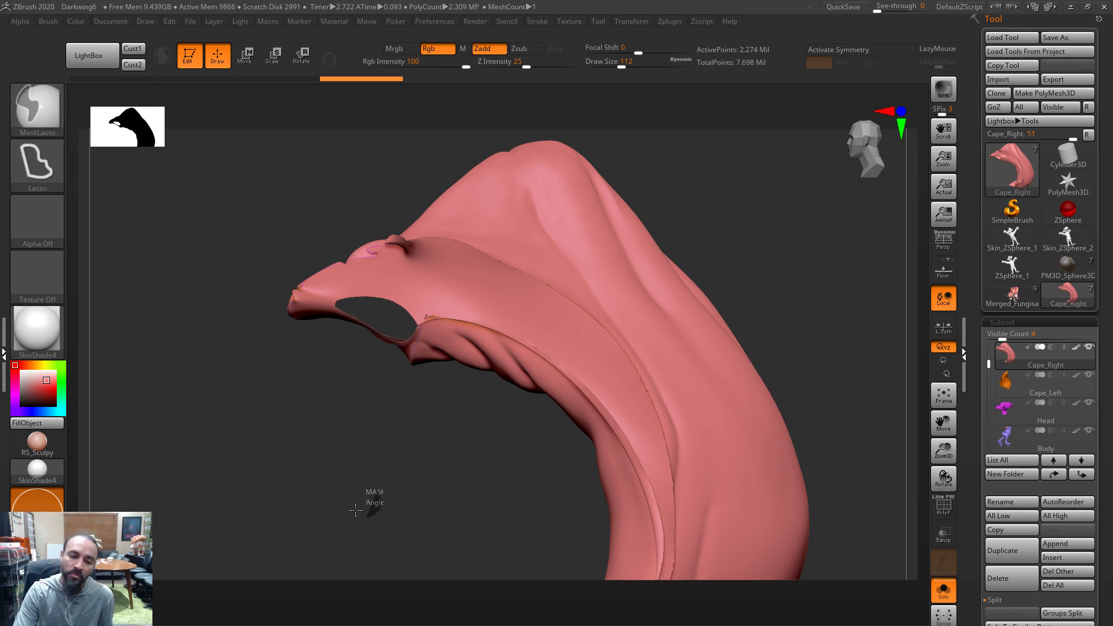
{"action": "mouse_move", "coordinate": [371, 503]}
{"action": "left_mouse_down"}
{"action": "mouse_move", "coordinate": [457, 504]}
{"action": "mouse_move", "coordinate": [692, 358]}
{"action": "mouse_move", "coordinate": [663, 425]}
{"action": "mouse_move", "coordinate": [763, 447]}
{"action": "mouse_move", "coordinate": [730, 359]}
{"action": "mouse_move", "coordinate": [590, 280]}
{"action": "left_mouse_up"}
Select the Head subtool, isolate it and remesh it with DynaMesh
{"action": "left_click", "coordinate": [944, 588]}
{"action": "left_click", "coordinate": [586, 277], "text": "alt"}
{"action": "left_click", "coordinate": [525, 241], "text": "alt"}
{"action": "left_click", "coordinate": [943, 589]}
{"action": "mouse_move", "coordinate": [810, 427]}
{"action": "left_mouse_down"}
{"action": "mouse_move", "coordinate": [721, 348]}
{"action": "mouse_move", "coordinate": [665, 396]}
{"action": "mouse_move", "coordinate": [647, 391]}
{"action": "mouse_move", "coordinate": [703, 450]}
{"action": "mouse_move", "coordinate": [631, 440]}
{"action": "mouse_move", "coordinate": [689, 430]}
{"action": "left_mouse_up"}
{"action": "key", "text": "ctrl+shift+s"}
{"action": "mouse_move", "coordinate": [757, 489]}
{"action": "left_mouse_down"}
{"action": "mouse_move", "coordinate": [691, 490]}
{"action": "mouse_move", "coordinate": [701, 490]}
{"action": "left_mouse_up"}
Select the Cape_Left subtool, isolate it and remesh it with DynaMesh to close its open edges
{"action": "left_click", "coordinate": [583, 264], "text": "alt"}
{"action": "left_click", "coordinate": [949, 599]}
{"action": "left_click_drag", "start_coordinate": [784, 451], "coordinate": [685, 492], "text": "ctrl"}
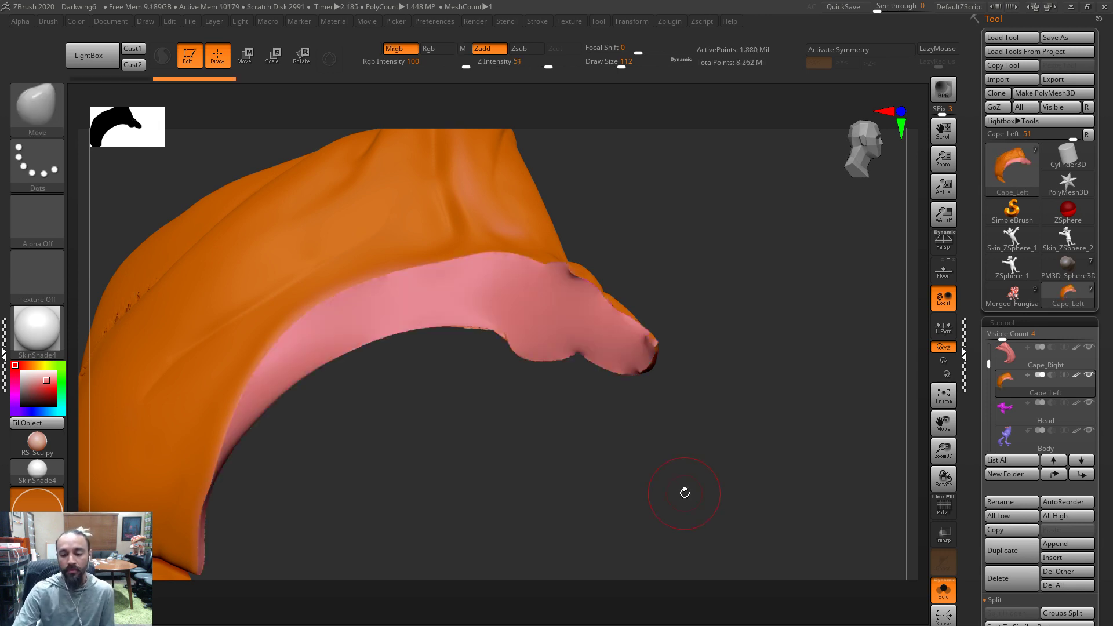
Sample the cape's orange colour and fill the whole Cape_Left subtool with it
{"action": "key", "text": "c"}
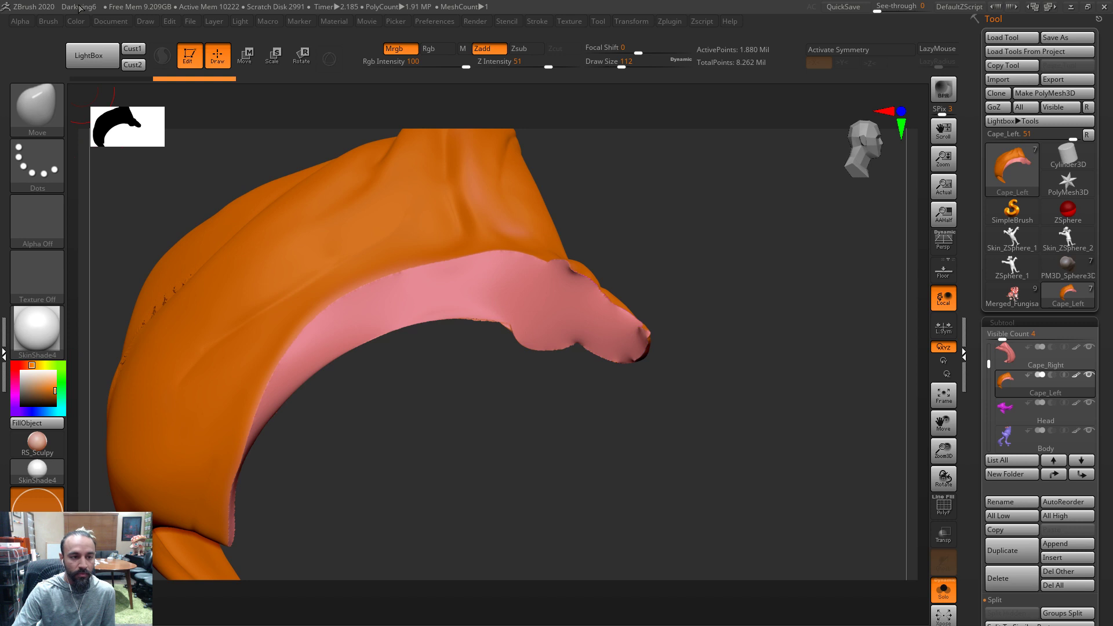
{"action": "left_click", "coordinate": [85, 22]}
{"action": "left_click", "coordinate": [103, 271]}
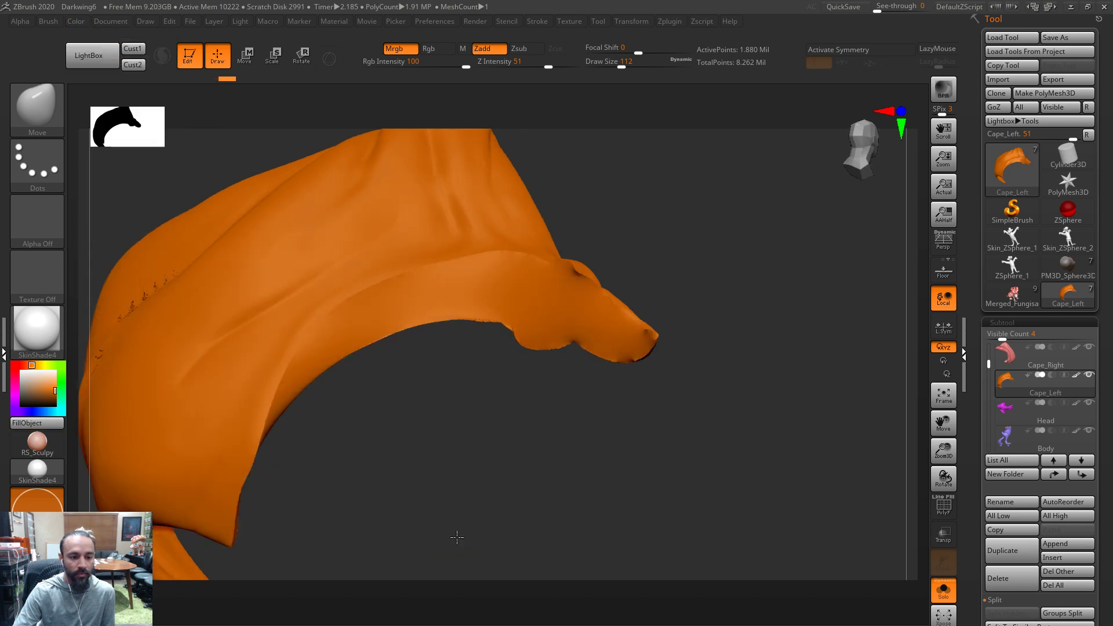
Thicken the perforated crease on Cape_Left's outer surface using the Inflat brush at draw size 268
{"action": "left_click_drag", "start_coordinate": [475, 526], "coordinate": [643, 553]}
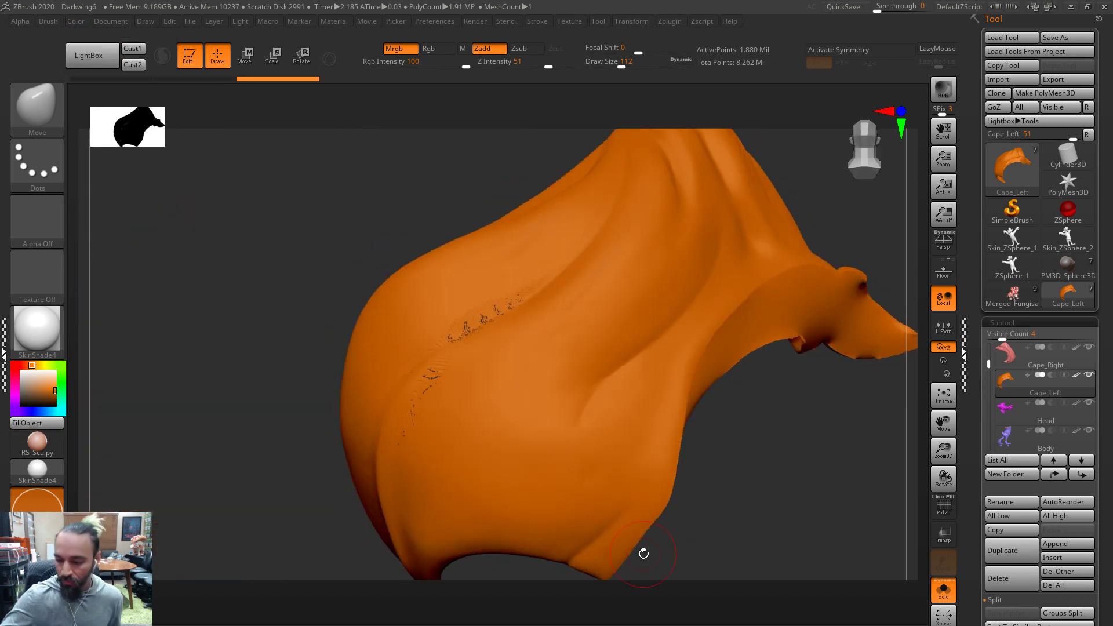
{"action": "left_click_drag", "start_coordinate": [774, 436], "coordinate": [593, 353]}
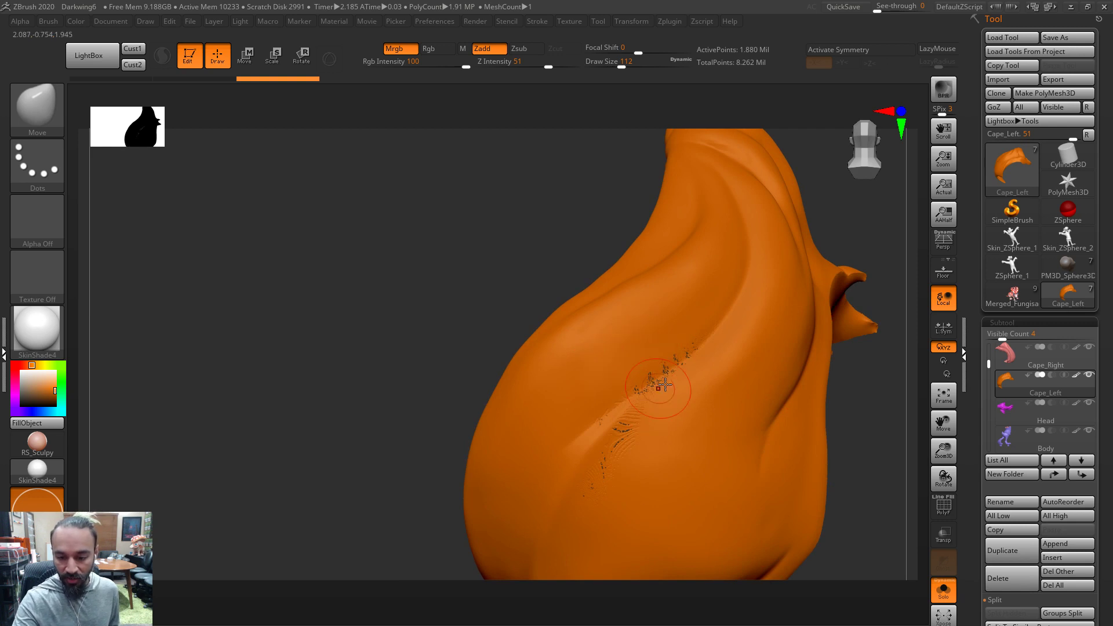
{"action": "mouse_move", "coordinate": [844, 405]}
{"action": "left_mouse_down"}
{"action": "mouse_move", "coordinate": [579, 409]}
{"action": "mouse_move", "coordinate": [566, 396]}
{"action": "left_mouse_up"}
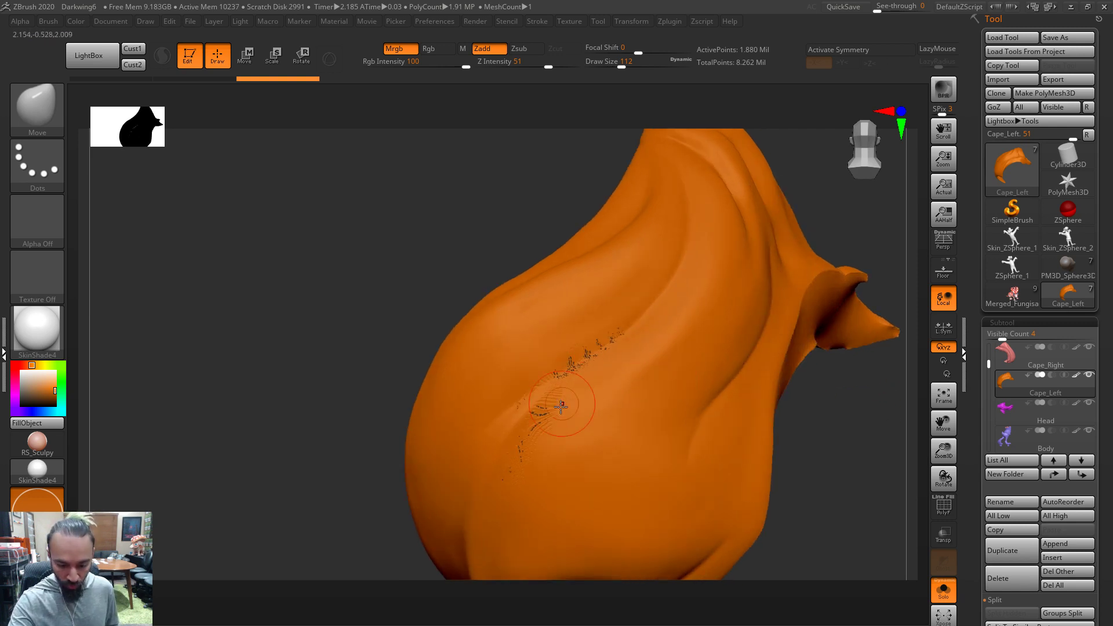
{"action": "key", "text": "b"}
{"action": "key", "text": "i"}
{"action": "key", "text": "n"}
{"action": "key", "text": "s"}
{"action": "left_click_drag", "start_coordinate": [580, 355], "coordinate": [614, 355]}
{"action": "mouse_move", "coordinate": [550, 384]}
{"action": "left_mouse_down"}
{"action": "mouse_move", "coordinate": [580, 400]}
{"action": "mouse_move", "coordinate": [585, 377]}
{"action": "mouse_move", "coordinate": [553, 409]}
{"action": "left_mouse_up"}
{"action": "key", "text": "s"}
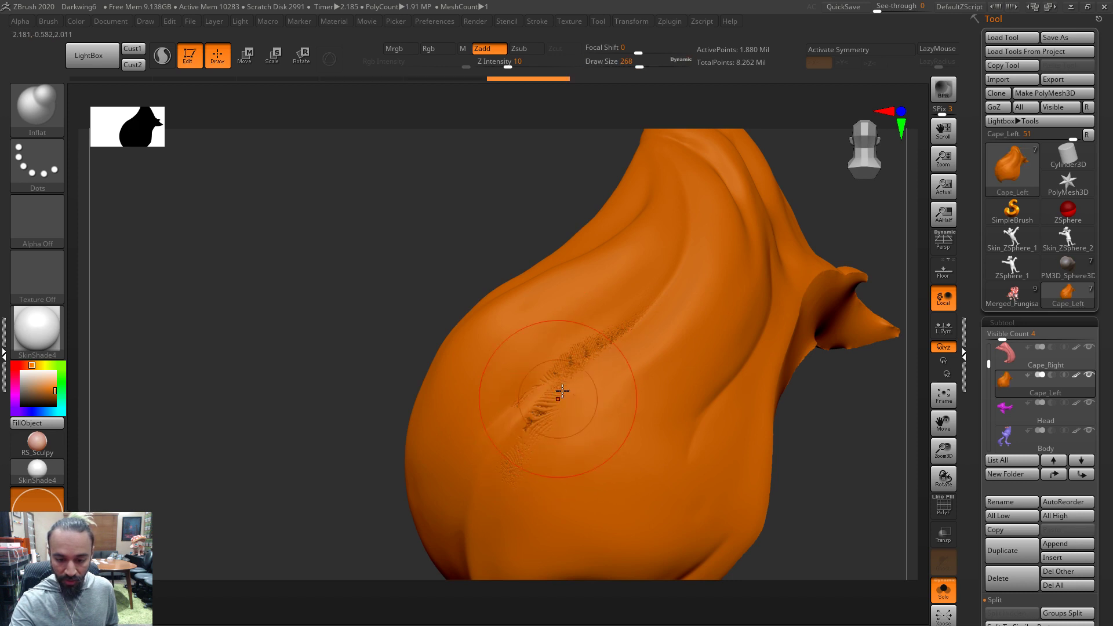
{"action": "left_click_drag", "start_coordinate": [840, 402], "coordinate": [751, 365]}
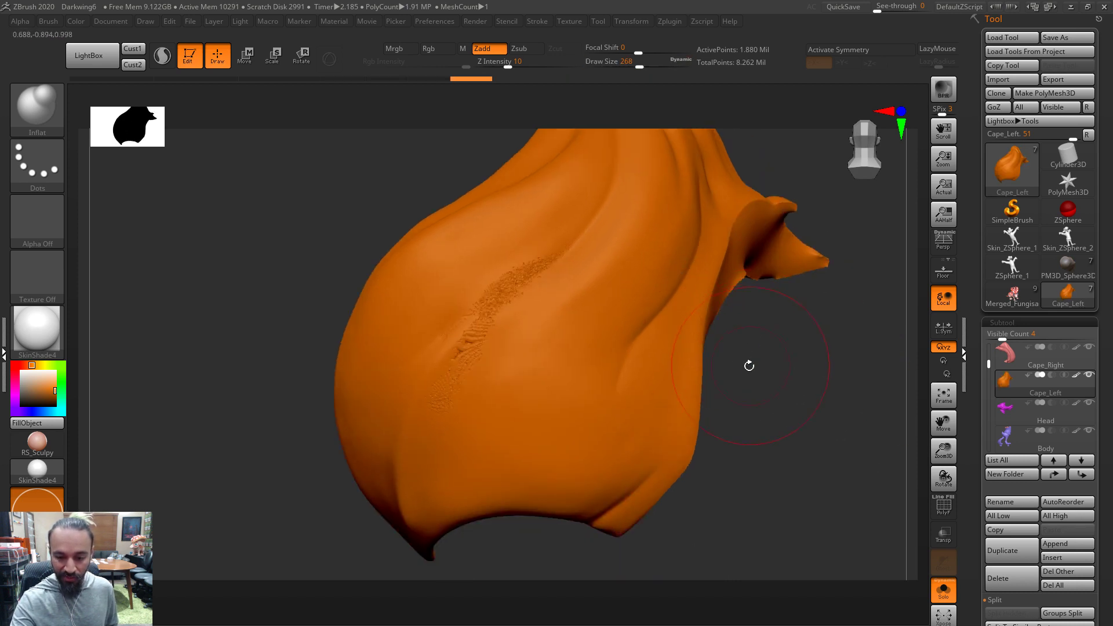
Remesh Cape_Left with DynaMesh and smooth the roughened crease on its outer surface
{"action": "key", "text": "ctrl"}
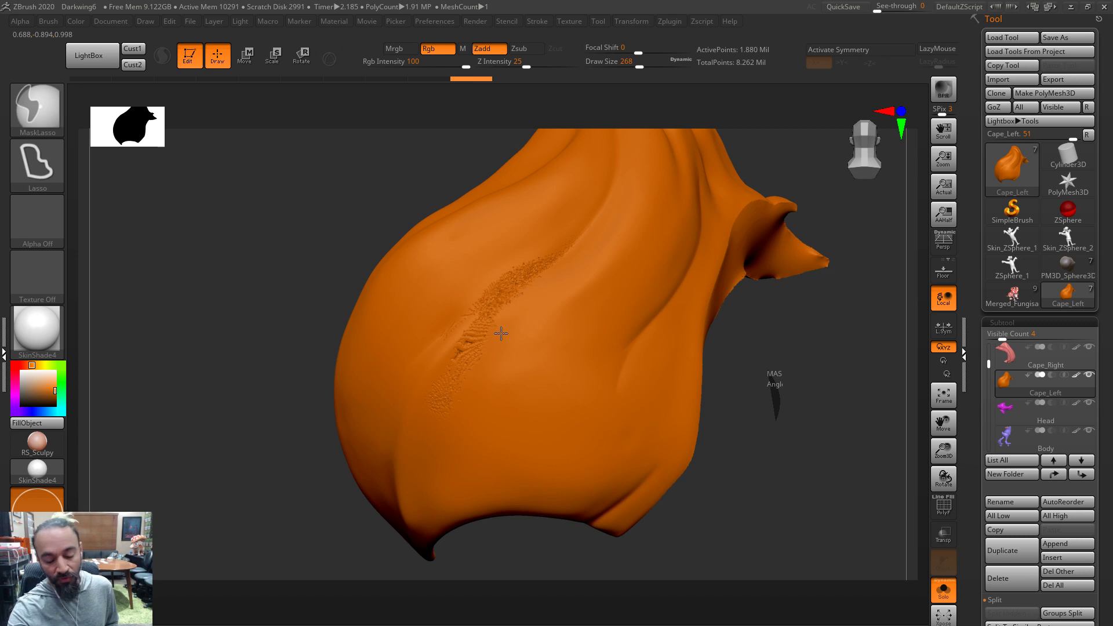
{"action": "left_click_drag", "start_coordinate": [527, 273], "coordinate": [453, 378], "text": "shift"}
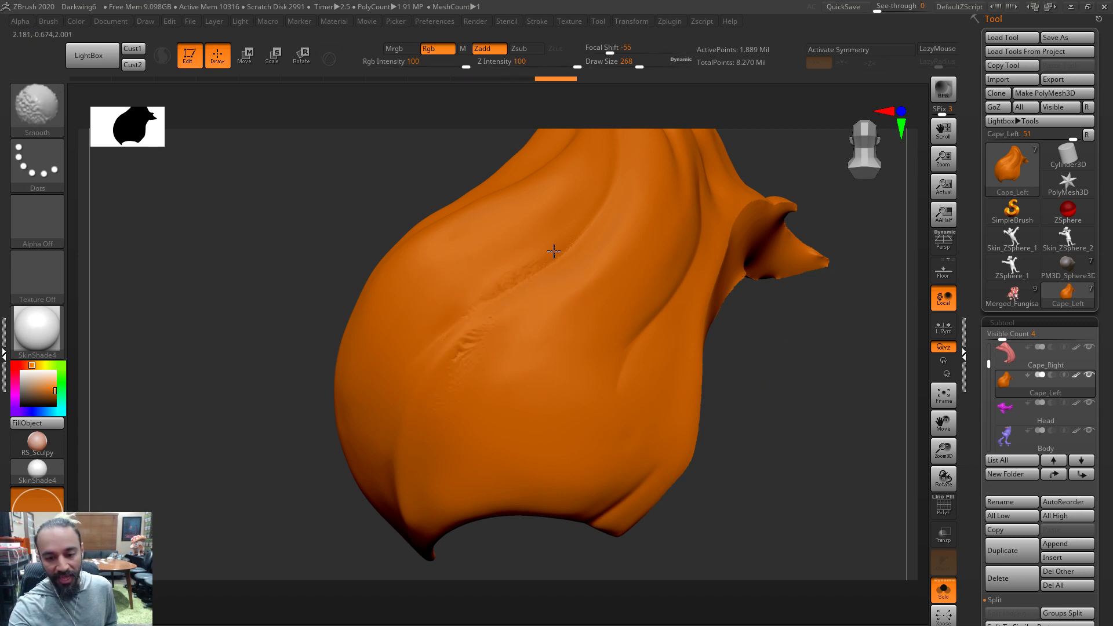
{"action": "left_click_drag", "start_coordinate": [465, 340], "coordinate": [515, 385], "text": "shift"}
{"action": "mouse_move", "coordinate": [565, 259]}
{"action": "left_mouse_down"}
{"action": "mouse_move", "coordinate": [477, 328]}
{"action": "mouse_move", "coordinate": [411, 491]}
{"action": "left_mouse_up"}
Inflate the thin areas along Cape_Left's outer crease again with the Inflat brush at draw size 365
{"action": "key", "text": "s"}
{"action": "left_click_drag", "start_coordinate": [496, 342], "coordinate": [506, 343]}
{"action": "left_click_drag", "start_coordinate": [558, 261], "coordinate": [463, 342]}
{"action": "left_click_drag", "start_coordinate": [552, 271], "coordinate": [500, 330]}
Remesh Cape_Left again with DynaMesh and smooth the remaining bumps along the crease at draw size 202
{"action": "key", "text": "ctrl"}
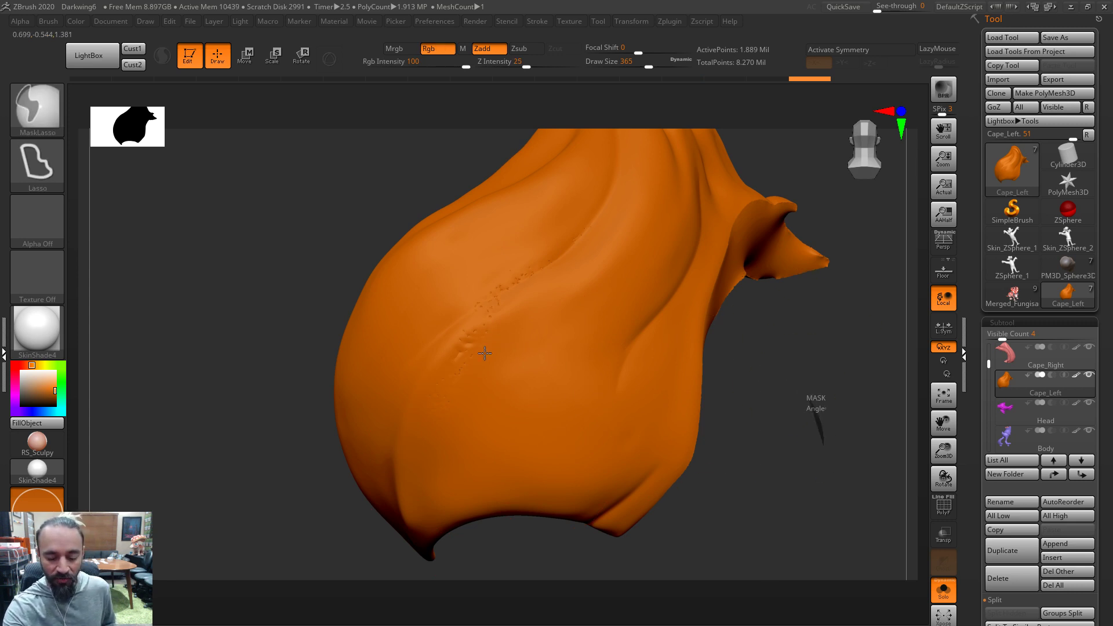
{"action": "left_click_drag", "start_coordinate": [487, 347], "coordinate": [497, 323], "text": "shift"}
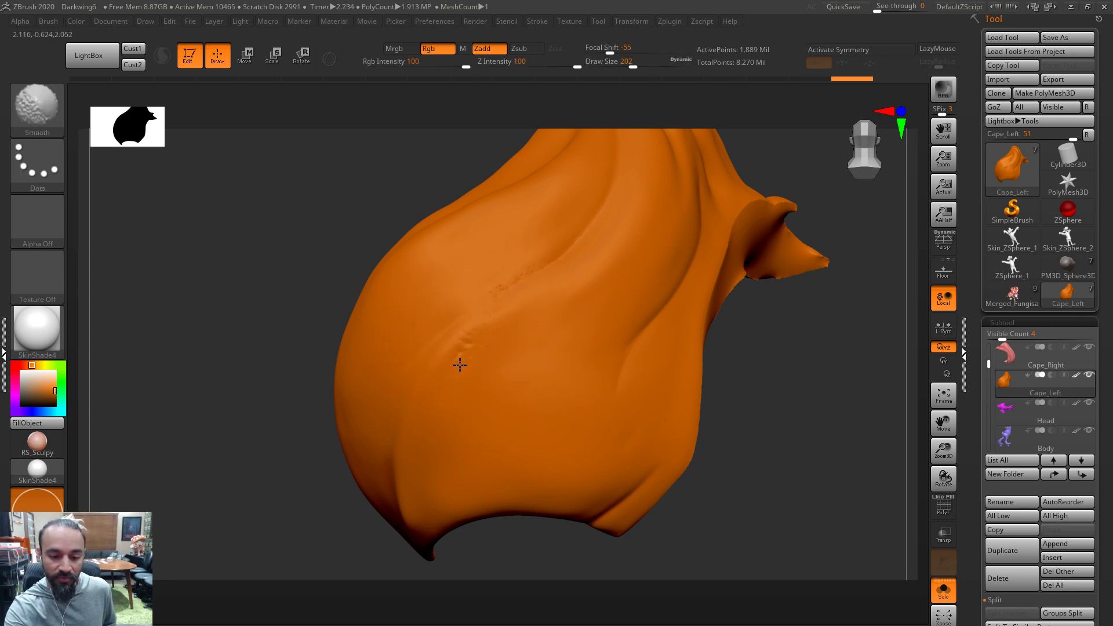
{"action": "mouse_move", "coordinate": [772, 393]}
{"action": "left_mouse_down"}
{"action": "mouse_move", "coordinate": [579, 275]}
{"action": "mouse_move", "coordinate": [529, 369]}
{"action": "left_mouse_up"}
{"action": "key", "text": "shift"}
{"action": "left_click_drag", "start_coordinate": [500, 315], "coordinate": [472, 410], "text": "shift"}
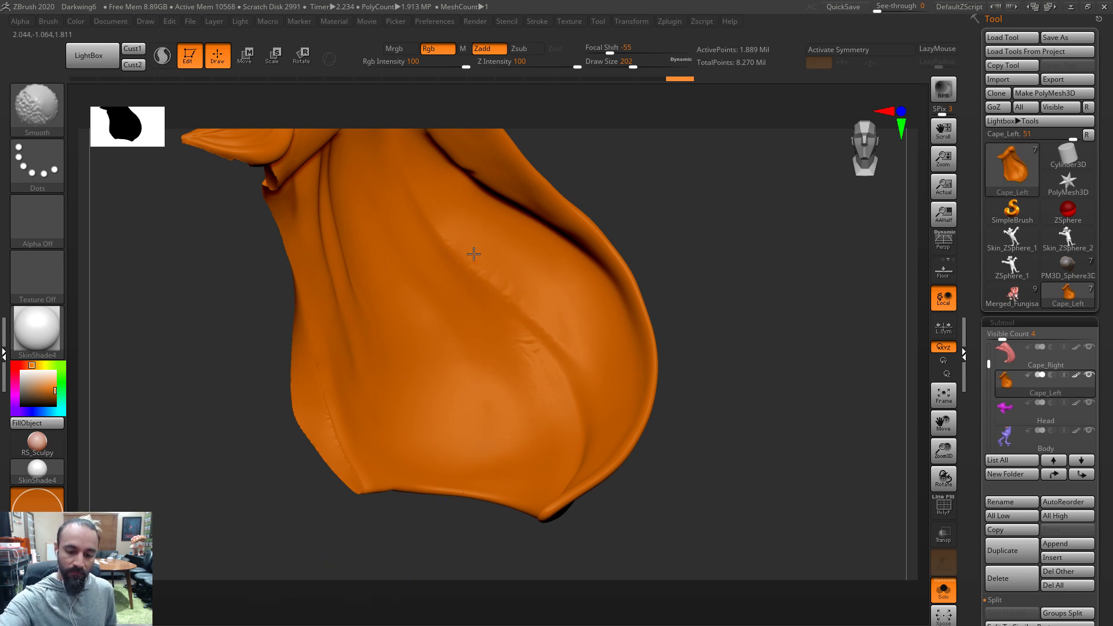
Smooth the rough marks along the crease on the inner side of Cape_Left
{"action": "mouse_move", "coordinate": [503, 294]}
{"action": "left_mouse_down"}
{"action": "mouse_move", "coordinate": [490, 276]}
{"action": "mouse_move", "coordinate": [606, 457]}
{"action": "left_mouse_up"}
{"action": "left_click_drag", "start_coordinate": [477, 262], "coordinate": [573, 464]}
{"action": "left_click_drag", "start_coordinate": [510, 240], "coordinate": [614, 424]}
{"action": "left_click_drag", "start_coordinate": [684, 334], "coordinate": [556, 293]}
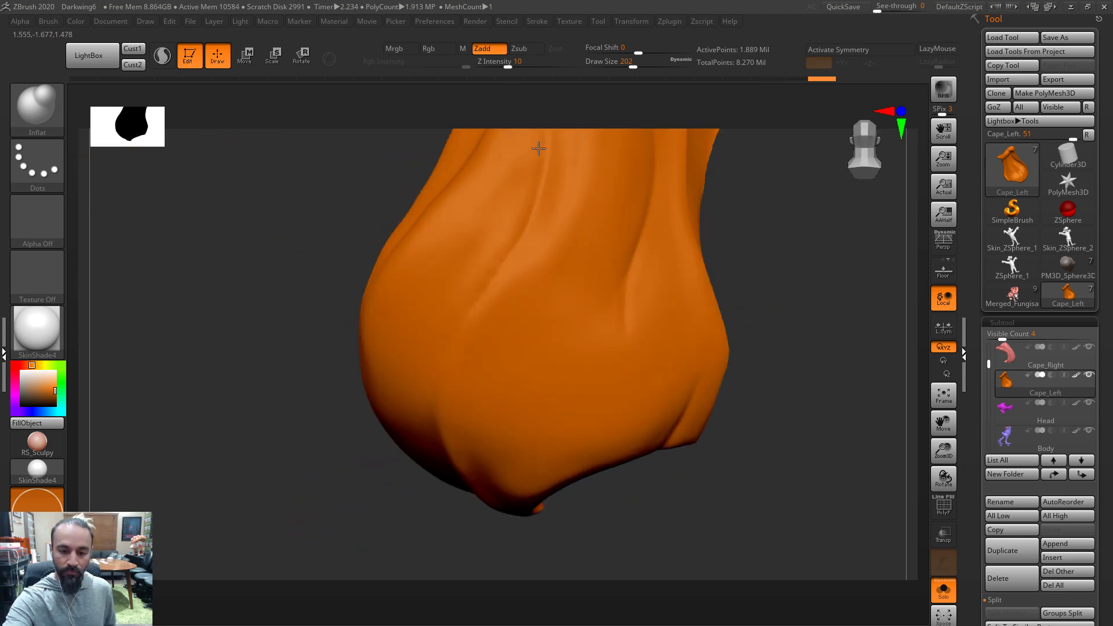
Smooth the remaining marks along the crease on Cape_Left's outer surface at draw size 202
{"action": "mouse_move", "coordinate": [526, 150]}
{"action": "left_mouse_down"}
{"action": "mouse_move", "coordinate": [435, 377]}
{"action": "mouse_move", "coordinate": [437, 281]}
{"action": "mouse_move", "coordinate": [532, 259]}
{"action": "left_mouse_up"}
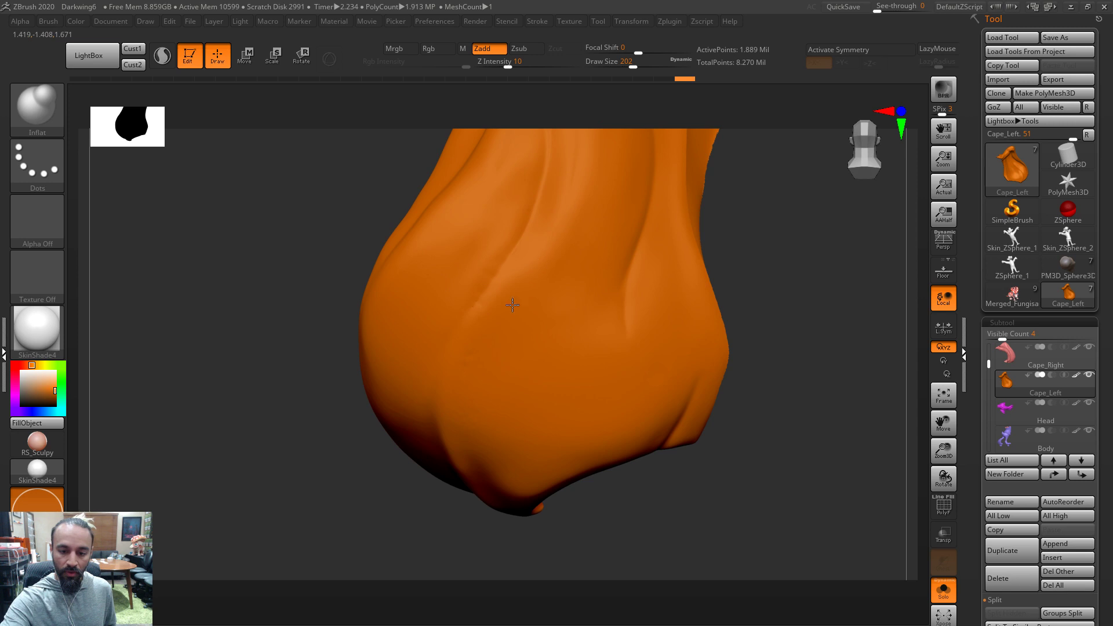
{"action": "left_click_drag", "start_coordinate": [720, 300], "coordinate": [765, 297]}
{"action": "key", "text": "ctrl"}
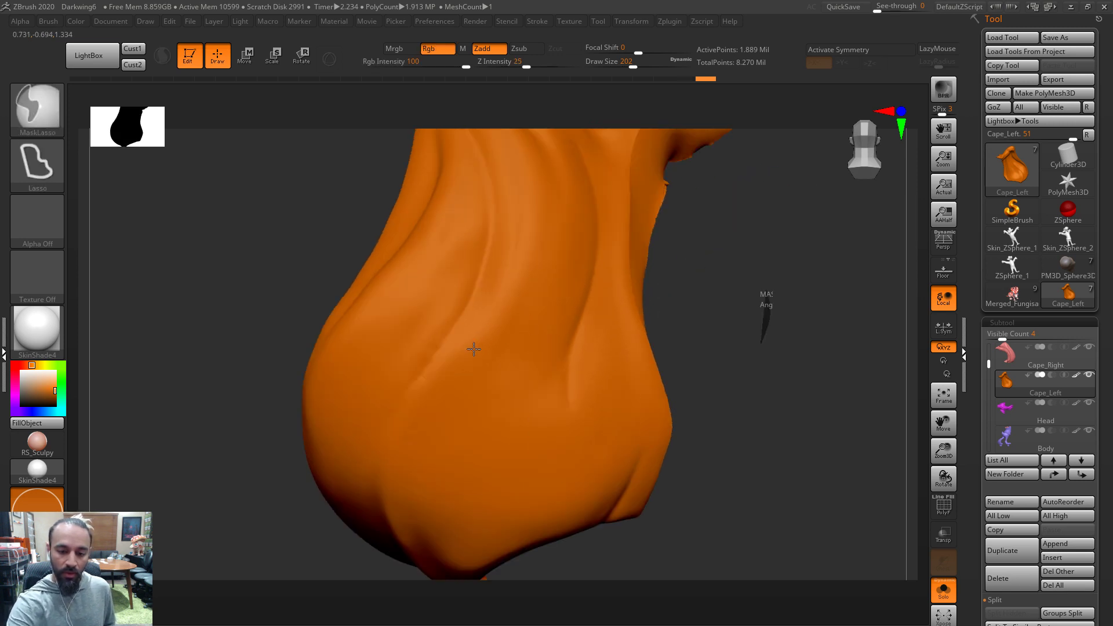
{"action": "key", "text": "shift"}
{"action": "left_click_drag", "start_coordinate": [465, 331], "coordinate": [427, 395], "text": "shift"}
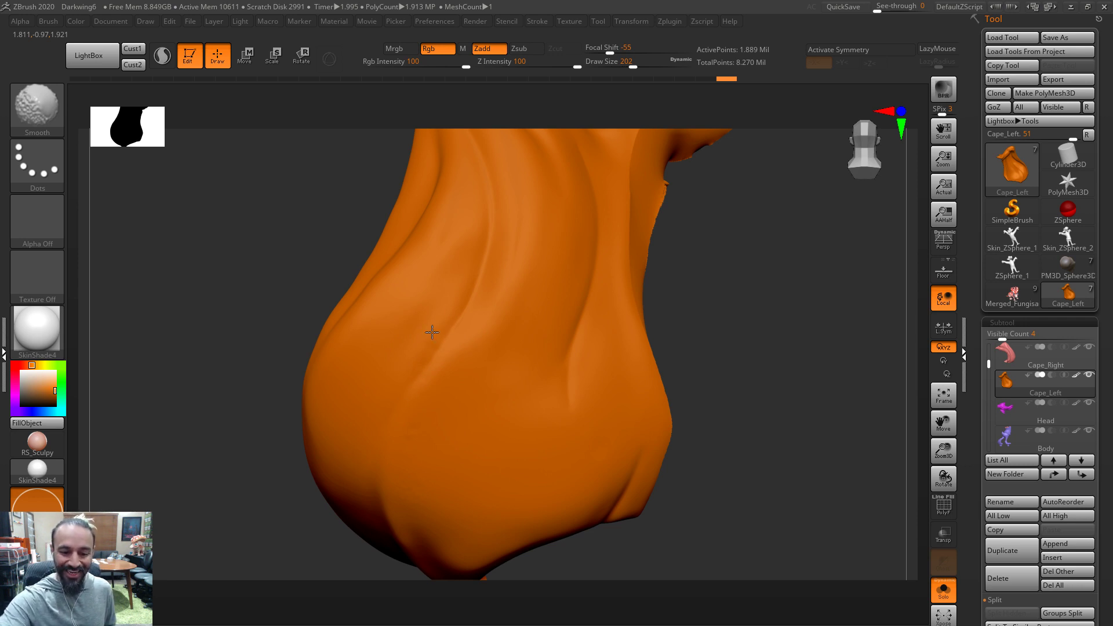
{"action": "left_click_drag", "start_coordinate": [381, 385], "coordinate": [376, 394], "text": "shift"}
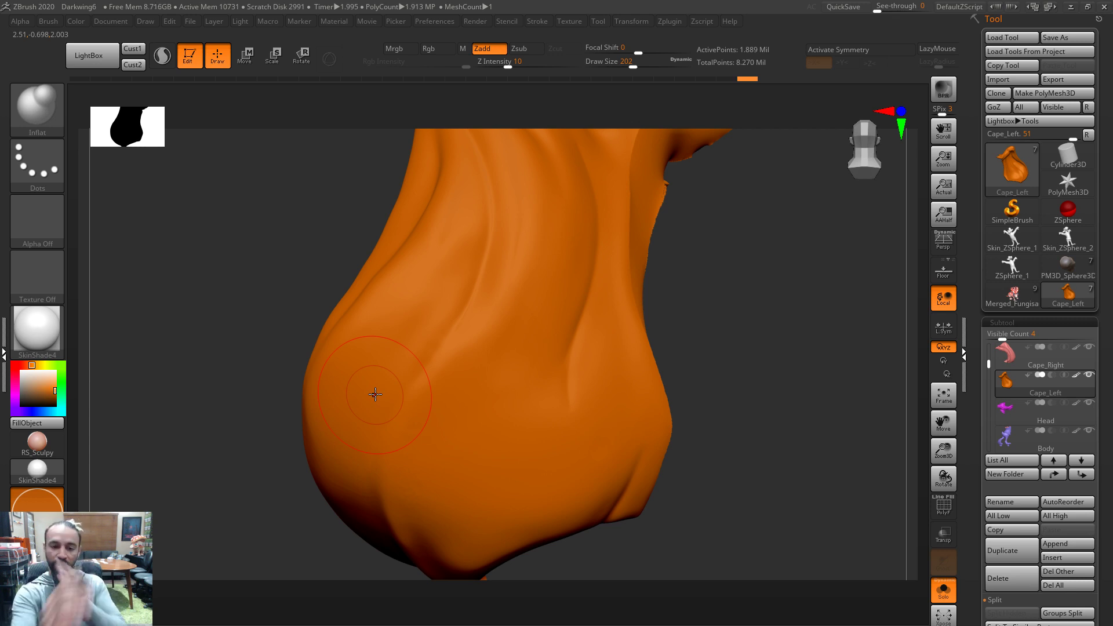
{"action": "key", "text": "shift"}
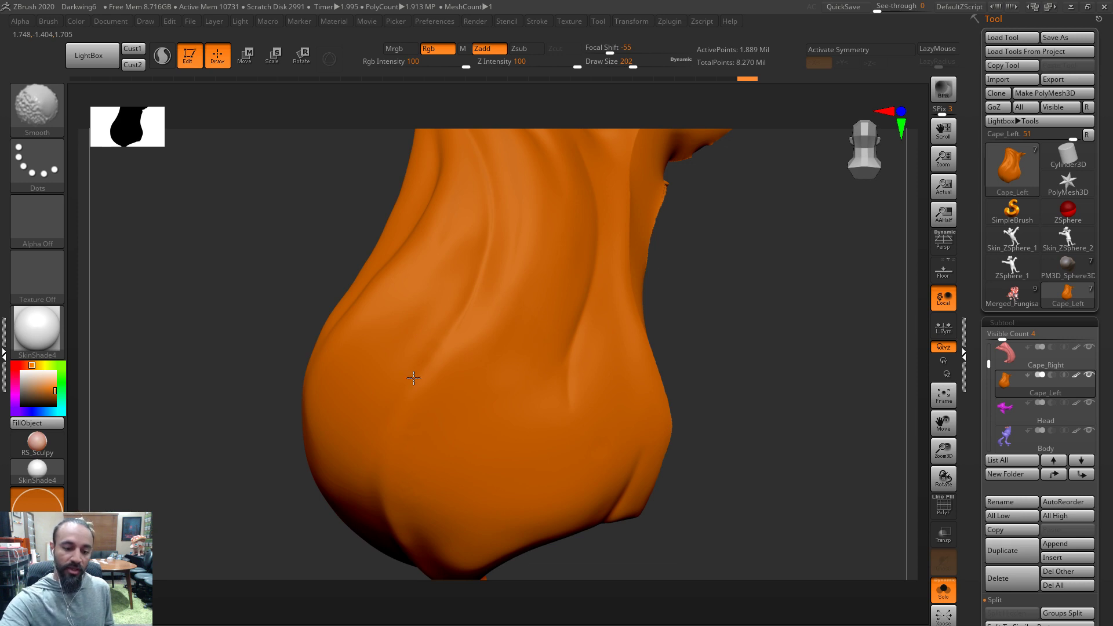
{"action": "left_click_drag", "start_coordinate": [391, 391], "coordinate": [439, 386], "text": "shift"}
{"action": "key", "text": "shift"}
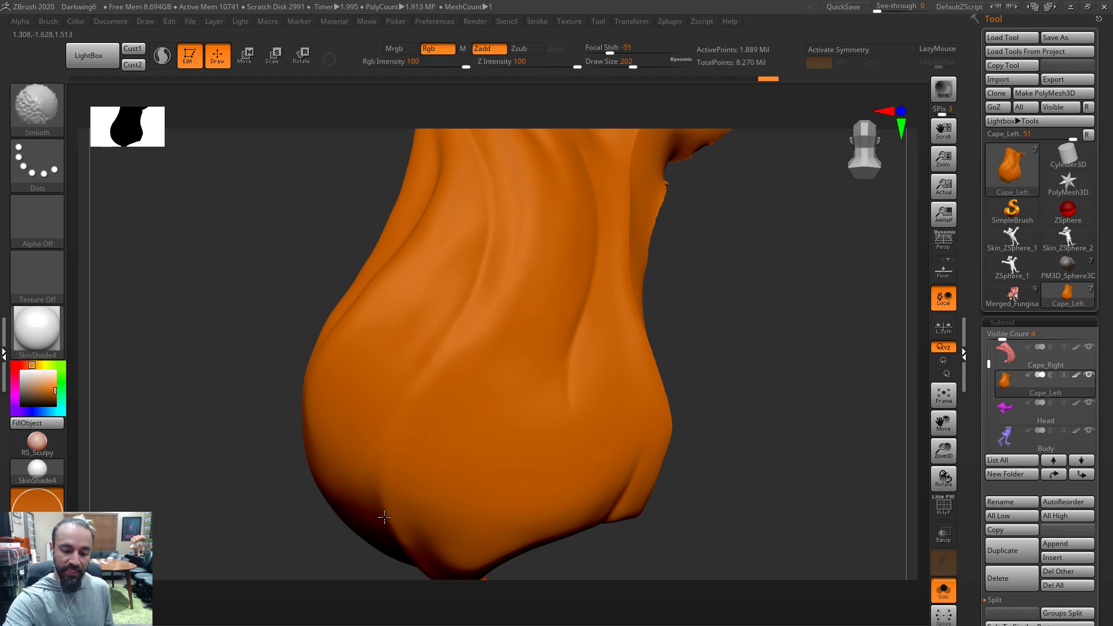
Smooth the folds and the lower area on Cape_Left's inner side at draw size 202
{"action": "left_click_drag", "start_coordinate": [777, 278], "coordinate": [503, 345]}
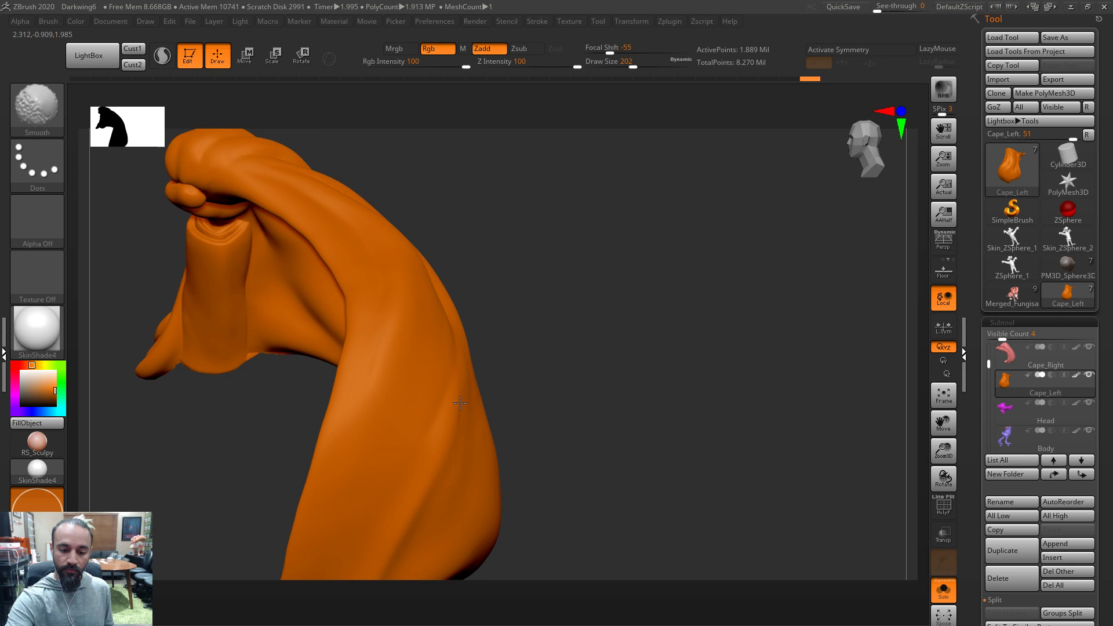
{"action": "left_click_drag", "start_coordinate": [632, 325], "coordinate": [624, 318]}
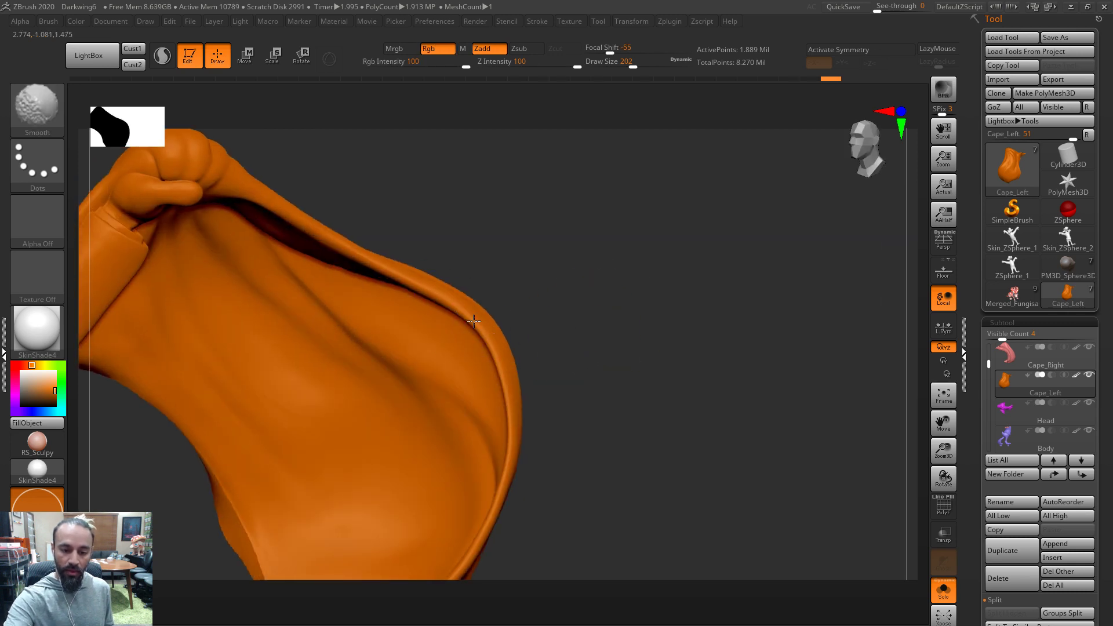
{"action": "mouse_move", "coordinate": [522, 281]}
{"action": "left_mouse_down"}
{"action": "mouse_move", "coordinate": [468, 318]}
{"action": "mouse_move", "coordinate": [504, 289]}
{"action": "left_mouse_up"}
{"action": "mouse_move", "coordinate": [374, 327]}
{"action": "left_mouse_down", "text": "shift"}
{"action": "mouse_move", "coordinate": [362, 307]}
{"action": "mouse_move", "coordinate": [448, 477]}
{"action": "left_mouse_up", "text": "shift"}
{"action": "left_click_drag", "start_coordinate": [314, 455], "coordinate": [334, 512], "text": "shift"}
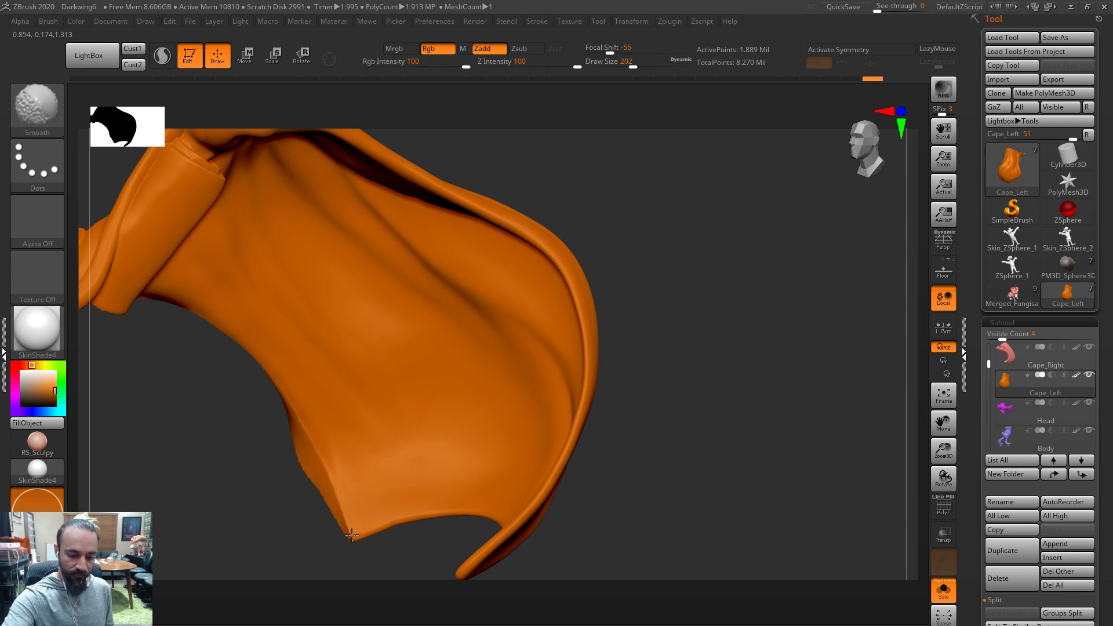
{"action": "left_click_drag", "start_coordinate": [261, 365], "coordinate": [342, 336], "text": "shift"}
Smooth Cape_Left's cut edge at draw size 140 and remesh the part with DynaMesh
{"action": "mouse_move", "coordinate": [628, 179]}
{"action": "left_mouse_down"}
{"action": "mouse_move", "coordinate": [617, 147]}
{"action": "mouse_move", "coordinate": [678, 276]}
{"action": "left_mouse_up"}
{"action": "key", "text": "s"}
{"action": "key", "text": "shift"}
{"action": "left_click_drag", "start_coordinate": [502, 228], "coordinate": [363, 255]}
{"action": "mouse_move", "coordinate": [450, 226]}
{"action": "left_mouse_down"}
{"action": "mouse_move", "coordinate": [377, 338]}
{"action": "mouse_move", "coordinate": [342, 215]}
{"action": "left_mouse_up"}
{"action": "left_click_drag", "start_coordinate": [340, 307], "coordinate": [498, 268]}
{"action": "key", "text": "ctrl"}
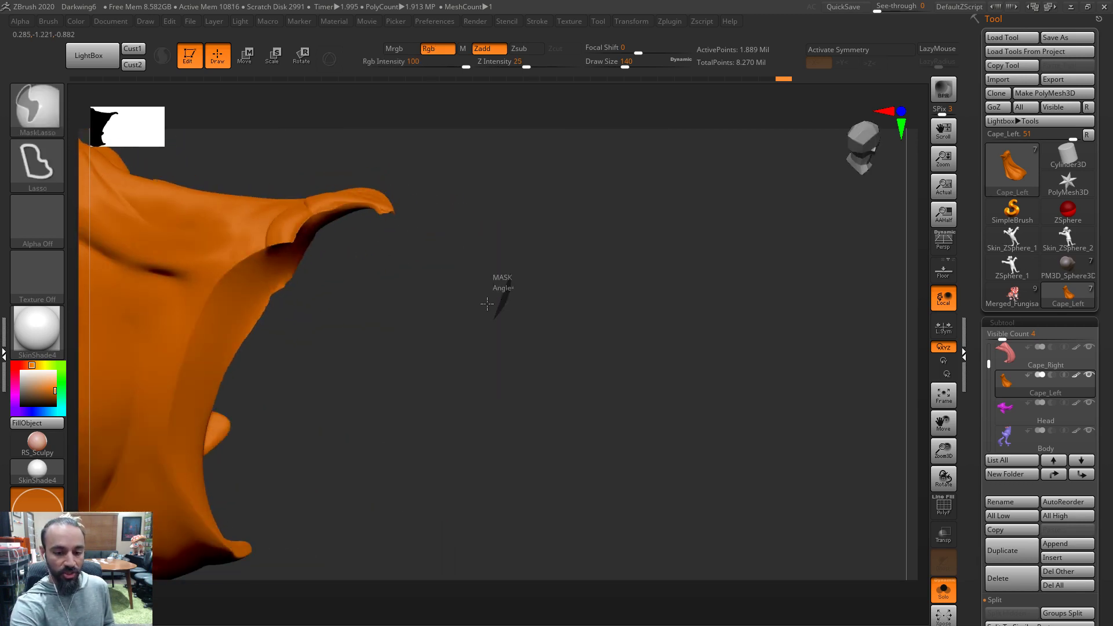
{"action": "left_click_drag", "start_coordinate": [486, 308], "coordinate": [462, 298]}
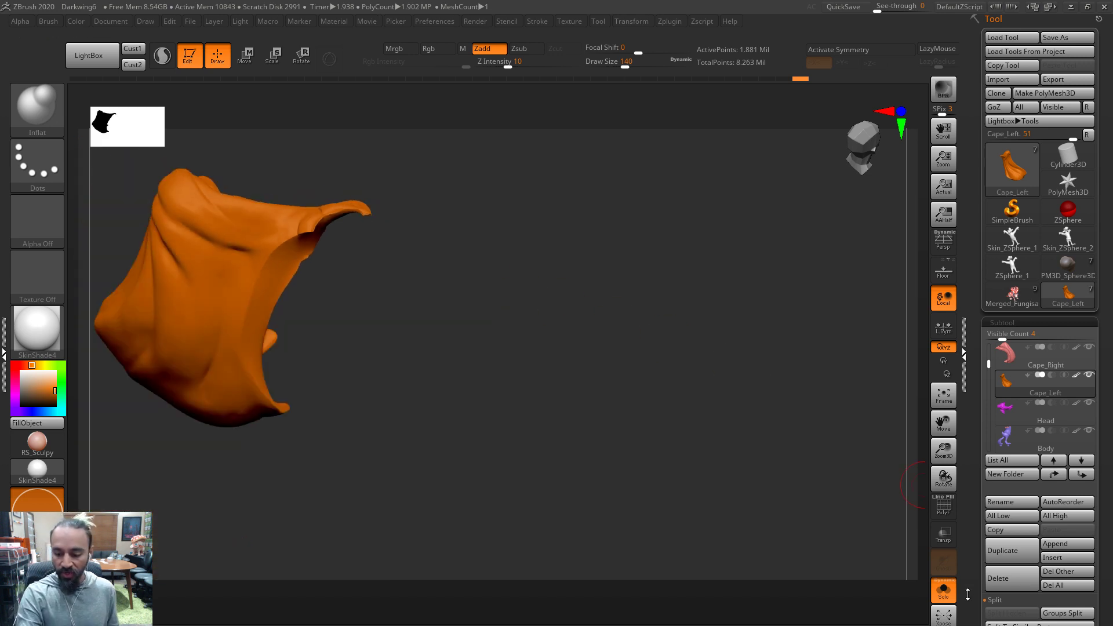
Show all the figure's parts together again and make Cape_Right the active subtool
{"action": "left_click", "coordinate": [944, 574]}
{"action": "left_click_drag", "start_coordinate": [771, 510], "coordinate": [786, 394]}
{"action": "left_click_drag", "start_coordinate": [574, 407], "coordinate": [550, 308]}
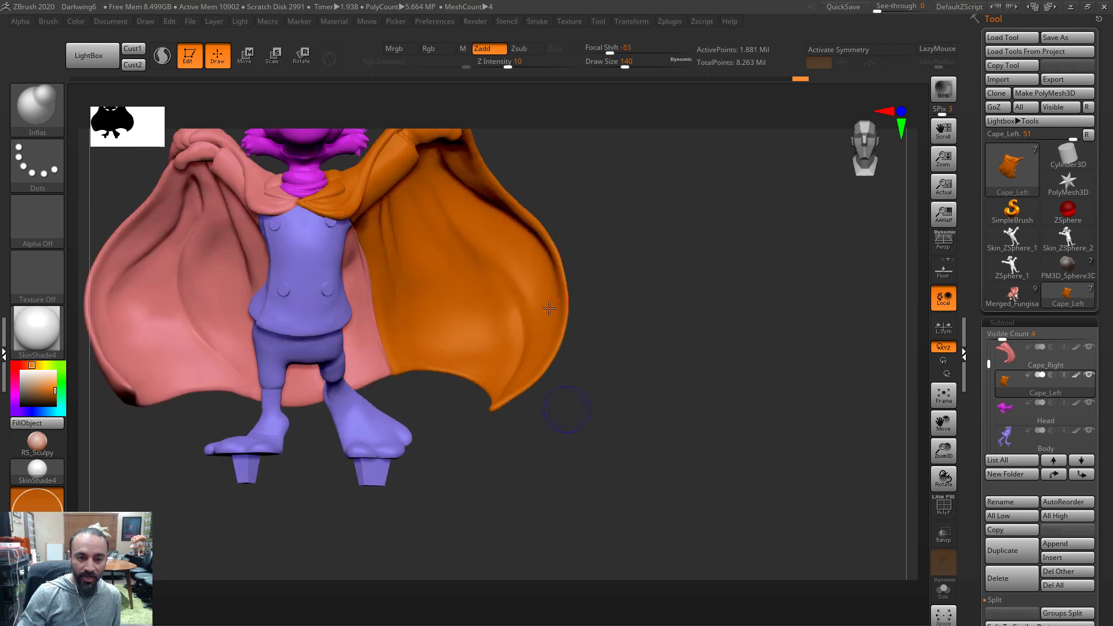
{"action": "left_click_drag", "start_coordinate": [675, 493], "coordinate": [676, 493]}
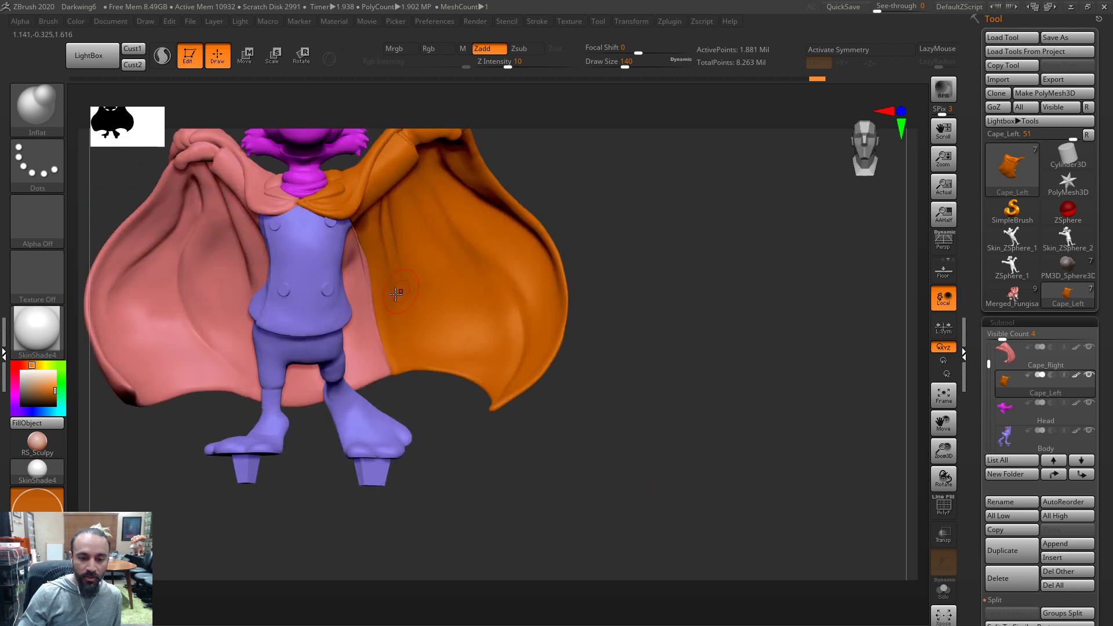
{"action": "left_click", "coordinate": [362, 304], "text": "alt"}
{"action": "left_click_drag", "start_coordinate": [569, 500], "coordinate": [360, 352]}
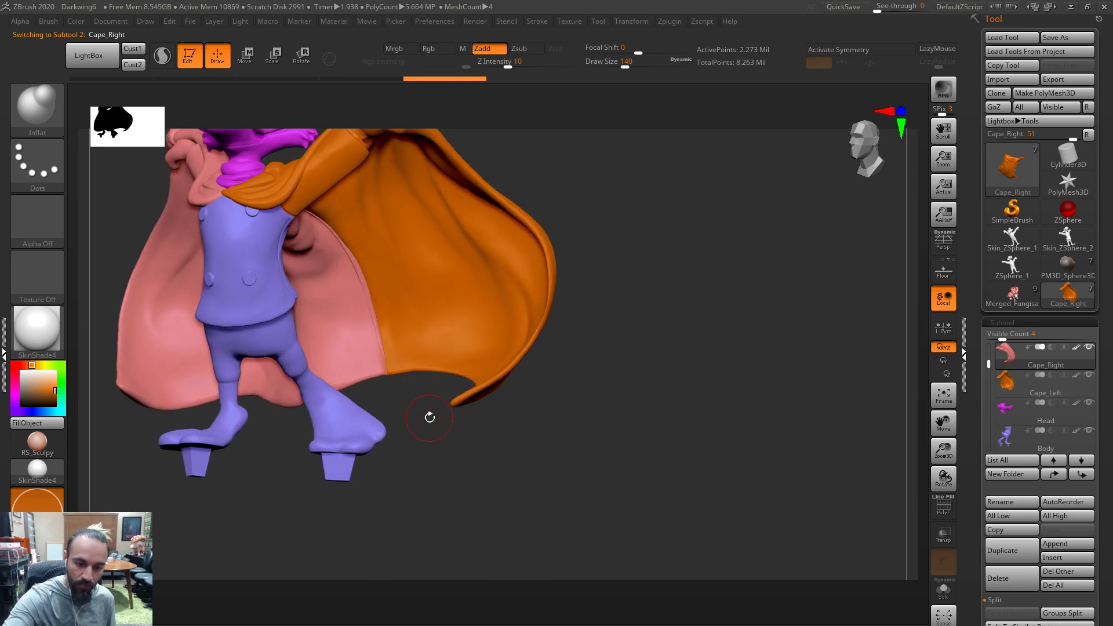
Smooth Cape_Right's edge along its back seam with Cape_Left, first at draw size 140 and finally at 90
{"action": "key", "text": "shift"}
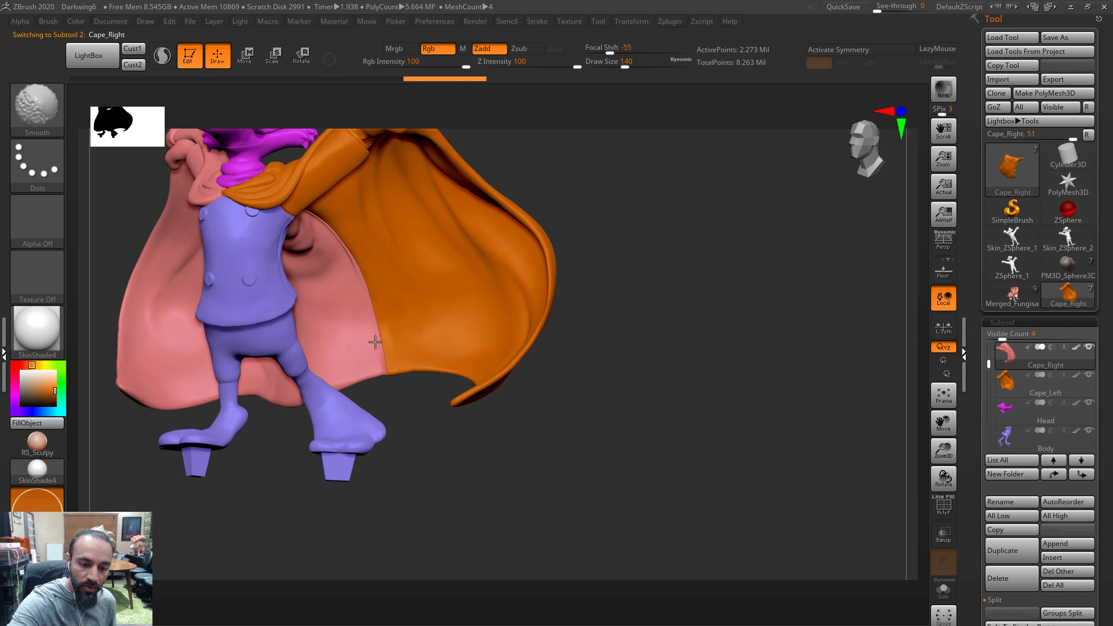
{"action": "right_click_drag", "start_coordinate": [371, 243], "coordinate": [504, 261]}
{"action": "mouse_move", "coordinate": [439, 292]}
{"action": "right_mouse_down"}
{"action": "mouse_move", "coordinate": [391, 315]}
{"action": "mouse_move", "coordinate": [382, 338]}
{"action": "mouse_move", "coordinate": [462, 310]}
{"action": "mouse_move", "coordinate": [384, 322]}
{"action": "right_mouse_up"}
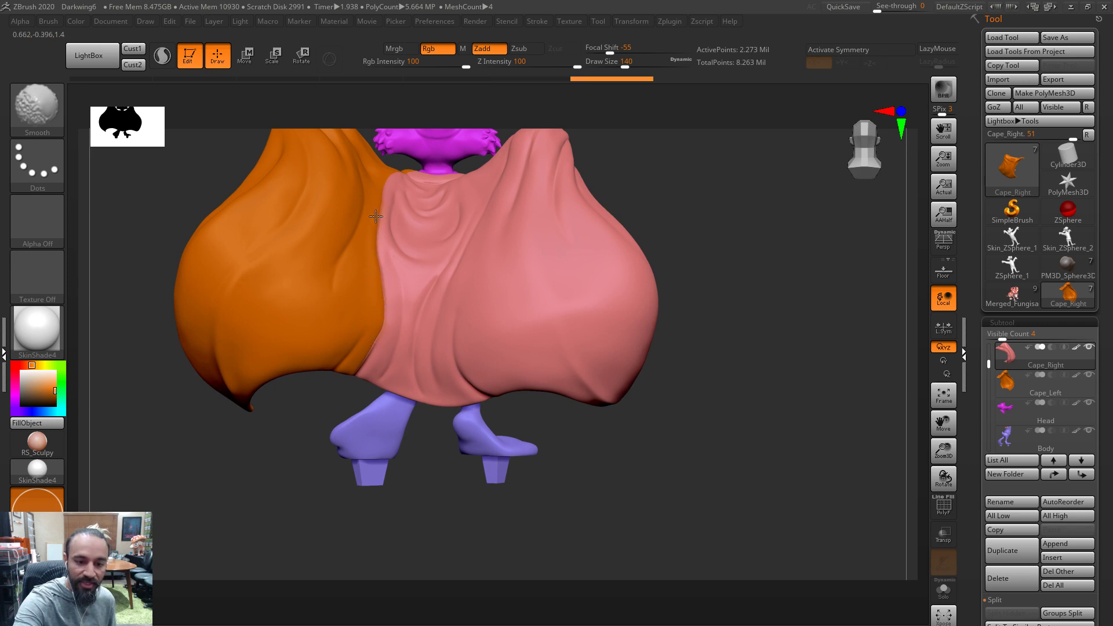
{"action": "left_click_drag", "start_coordinate": [375, 240], "coordinate": [382, 321], "text": "shift"}
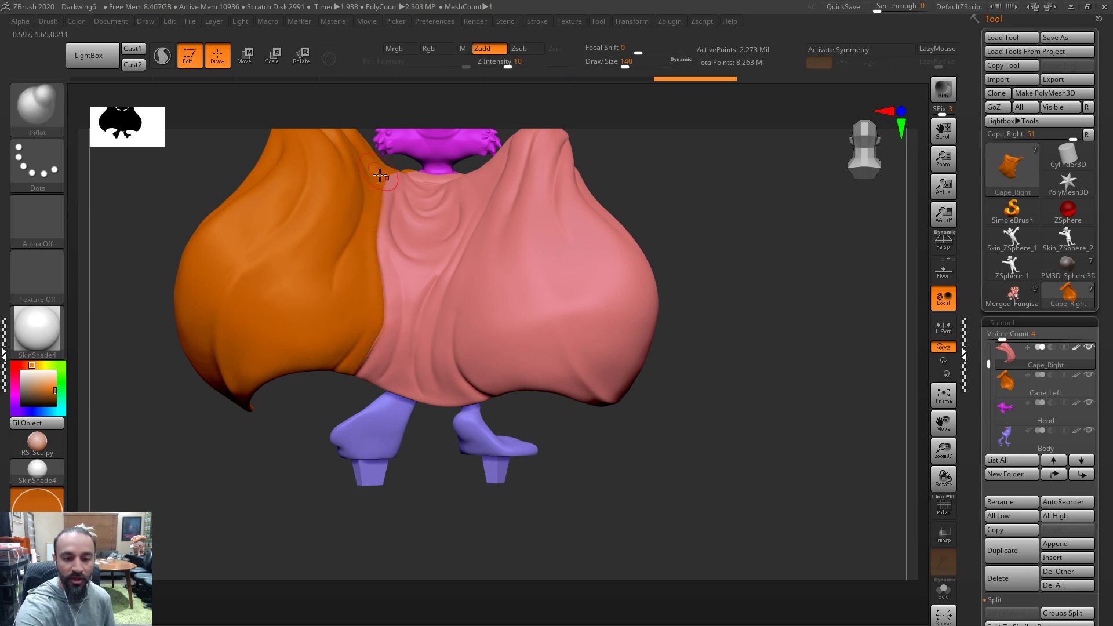
{"action": "key", "text": "shift"}
{"action": "left_click_drag", "start_coordinate": [375, 222], "coordinate": [378, 235], "text": "shift"}
{"action": "left_click_drag", "start_coordinate": [698, 199], "coordinate": [697, 302], "text": "alt"}
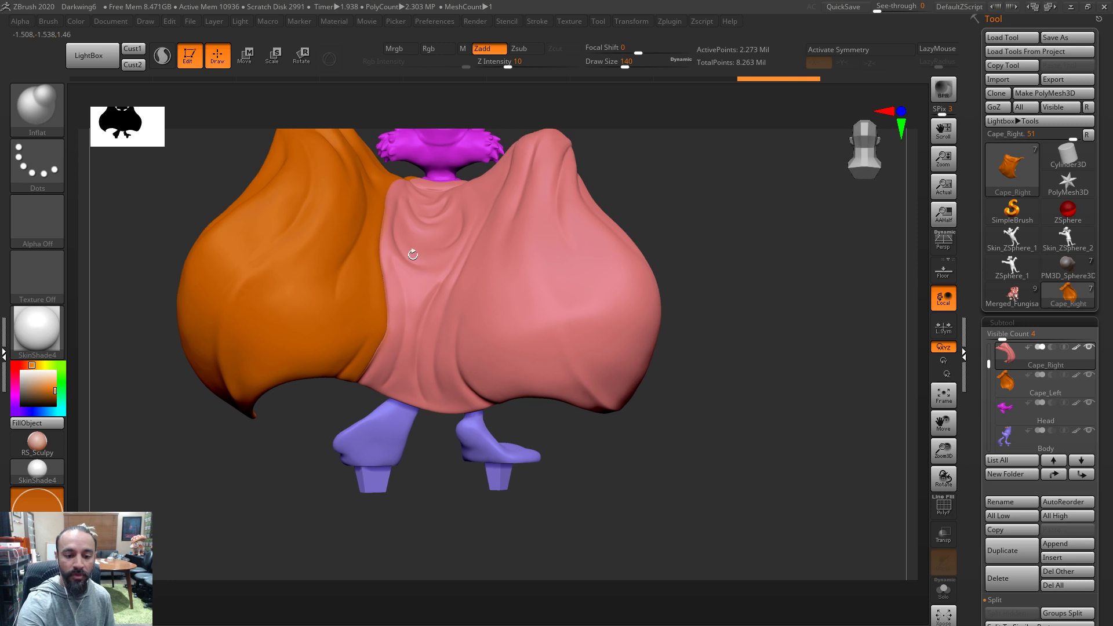
{"action": "key", "text": "shift"}
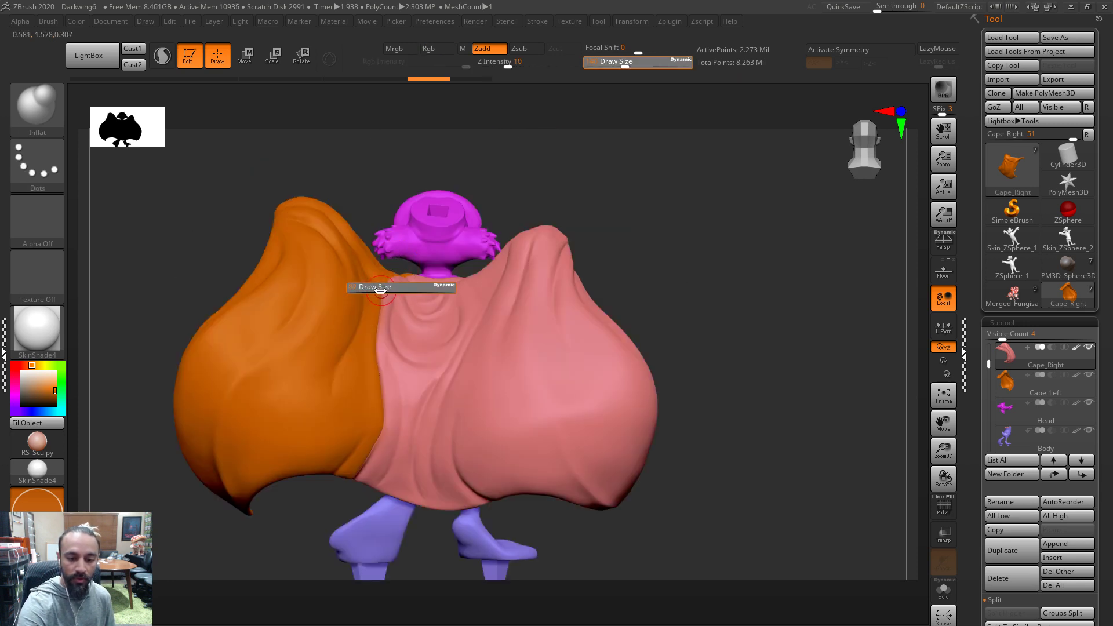
{"action": "left_click_drag", "start_coordinate": [393, 284], "coordinate": [383, 294], "text": "shift"}
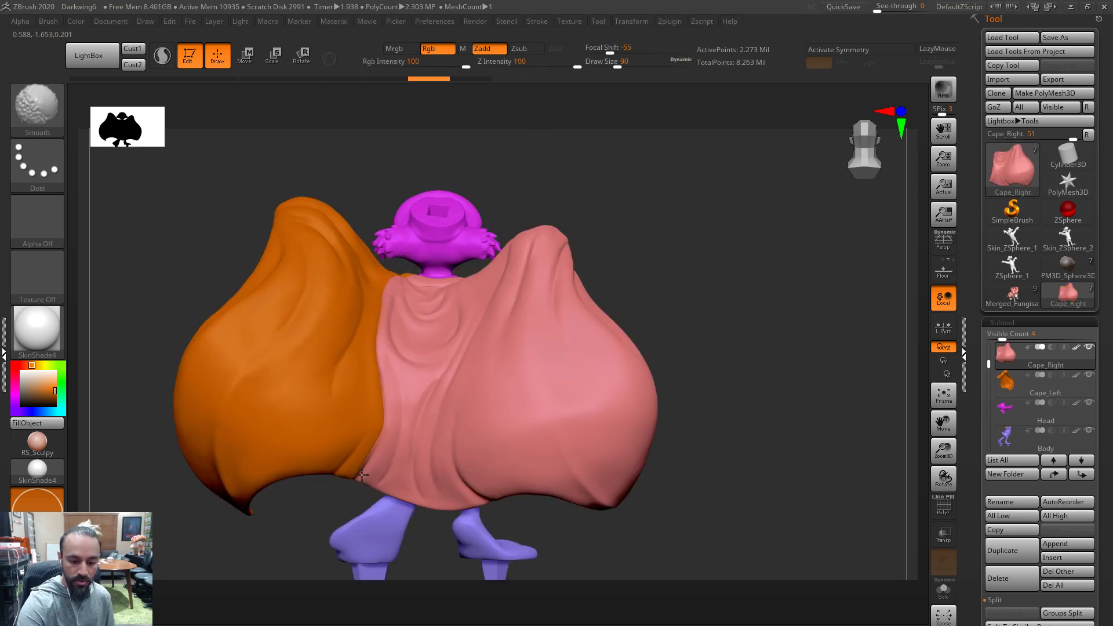
{"action": "left_click_drag", "start_coordinate": [373, 453], "coordinate": [451, 361], "text": "shift"}
Make Cape_Left active and smooth its edge under the sleeve at draw size 136
{"action": "mouse_move", "coordinate": [641, 268]}
{"action": "left_mouse_down"}
{"action": "mouse_move", "coordinate": [750, 261]}
{"action": "mouse_move", "coordinate": [656, 244]}
{"action": "mouse_move", "coordinate": [575, 199]}
{"action": "mouse_move", "coordinate": [613, 228]}
{"action": "mouse_move", "coordinate": [585, 219]}
{"action": "left_mouse_up"}
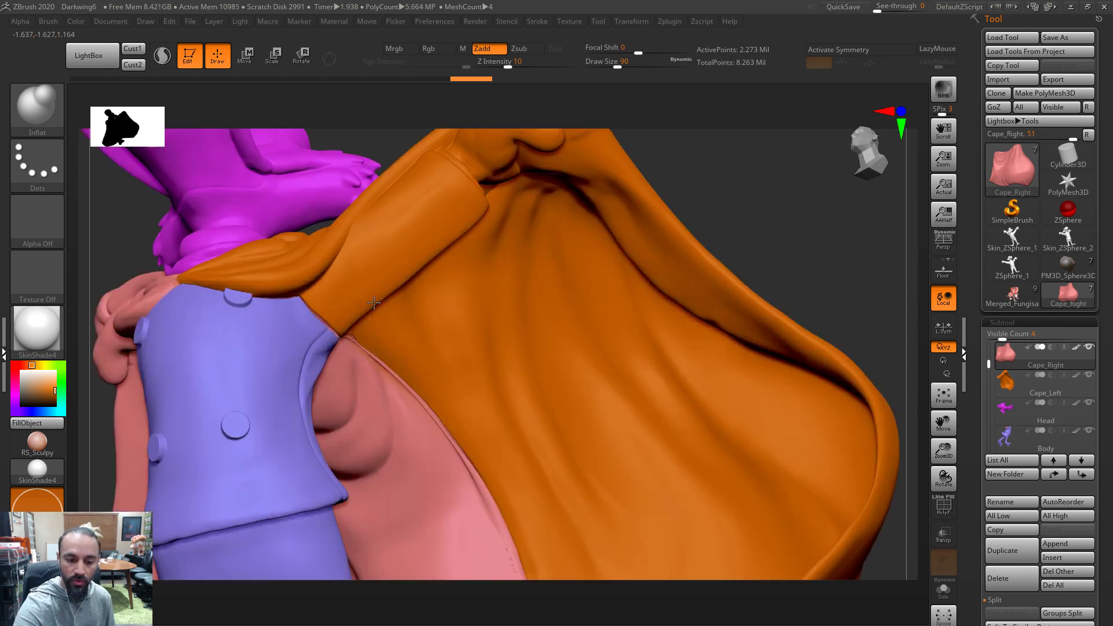
{"action": "left_click", "coordinate": [372, 296], "text": "alt"}
{"action": "key", "text": "s"}
{"action": "key", "text": "shift"}
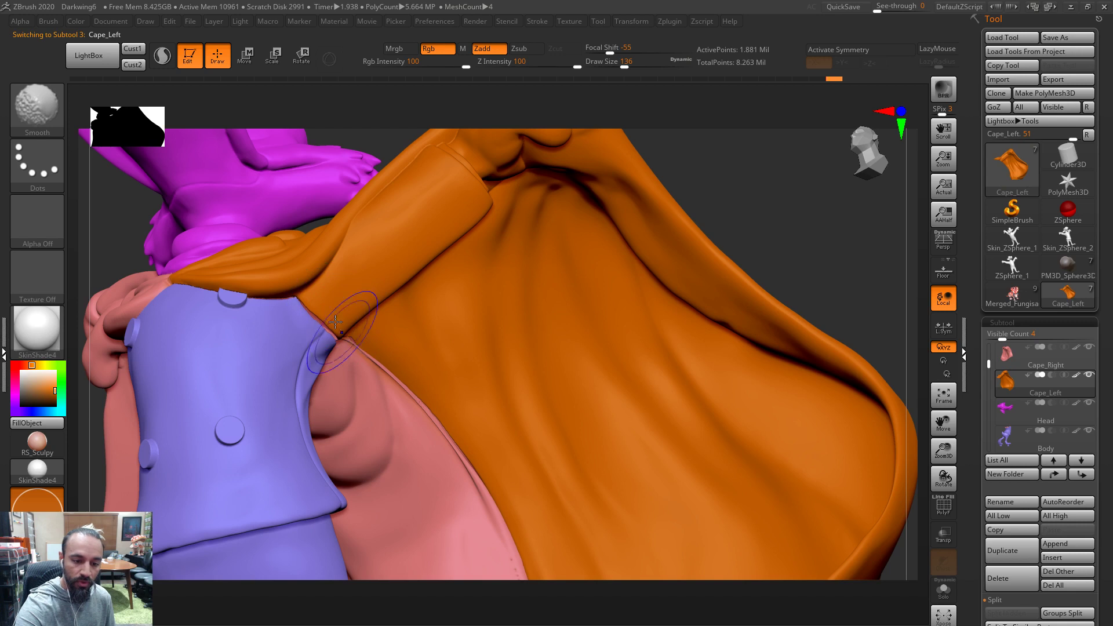
Make Body active and smooth its edges where the torso meets the cape and sleeves, reducing the draw size to 80
{"action": "left_click", "coordinate": [309, 329], "text": "alt"}
{"action": "key", "text": "shift"}
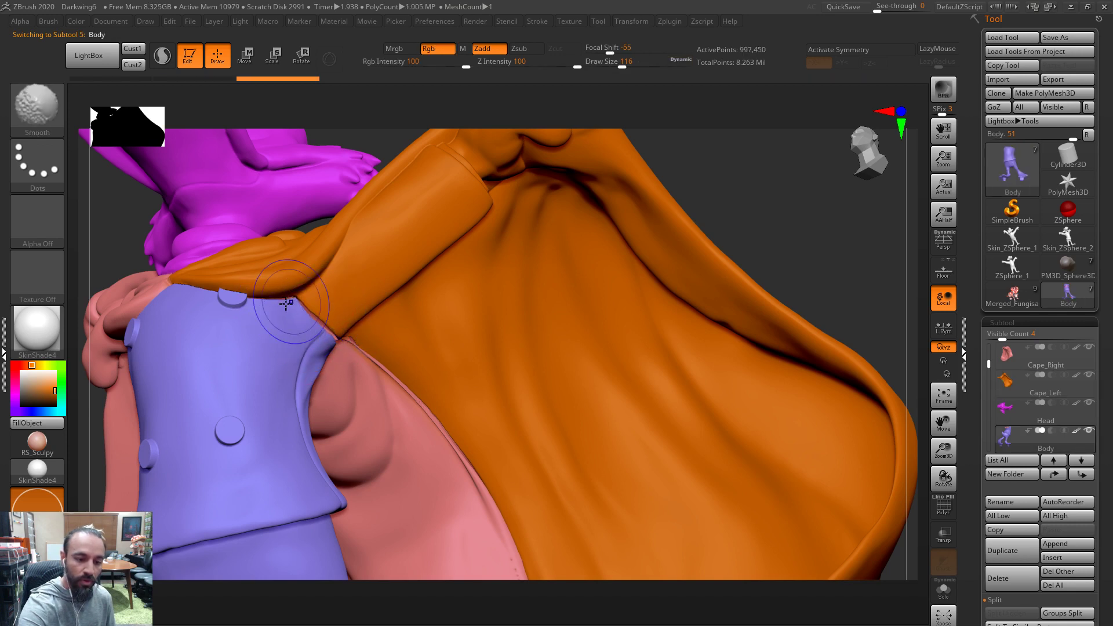
{"action": "key", "text": "shift"}
{"action": "mouse_move", "coordinate": [396, 131]}
{"action": "left_mouse_down"}
{"action": "mouse_move", "coordinate": [360, 216]}
{"action": "mouse_move", "coordinate": [616, 174]}
{"action": "mouse_move", "coordinate": [257, 296]}
{"action": "left_mouse_up"}
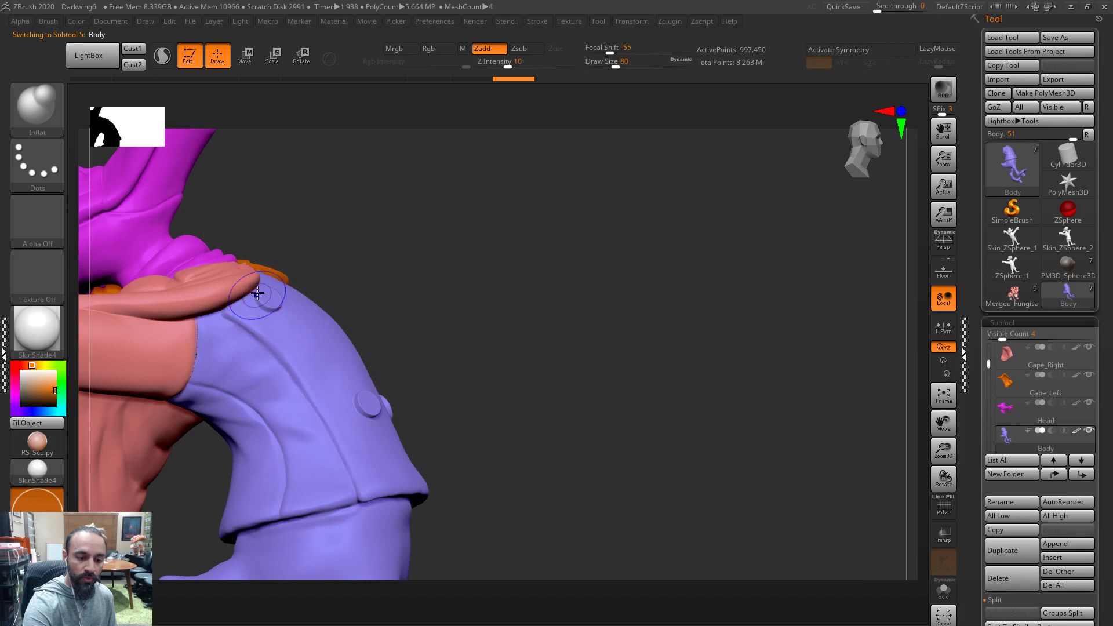
{"action": "key", "text": "shift"}
{"action": "mouse_move", "coordinate": [197, 360]}
{"action": "left_mouse_down"}
{"action": "mouse_move", "coordinate": [356, 178]}
{"action": "mouse_move", "coordinate": [202, 334]}
{"action": "left_mouse_up"}
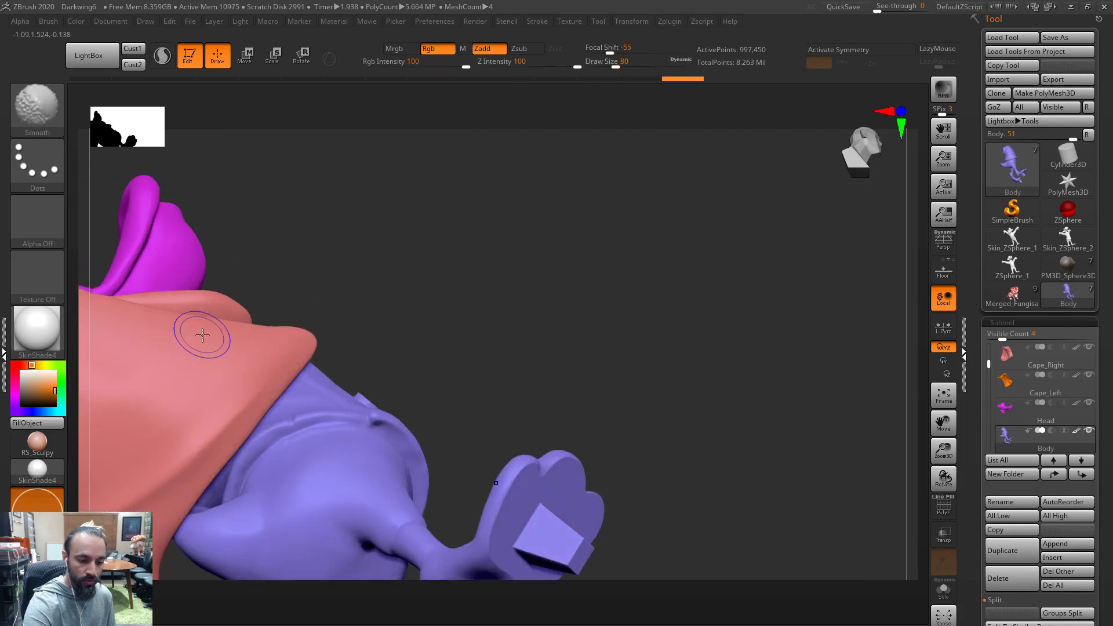
{"action": "left_click_drag", "start_coordinate": [355, 290], "coordinate": [208, 385]}
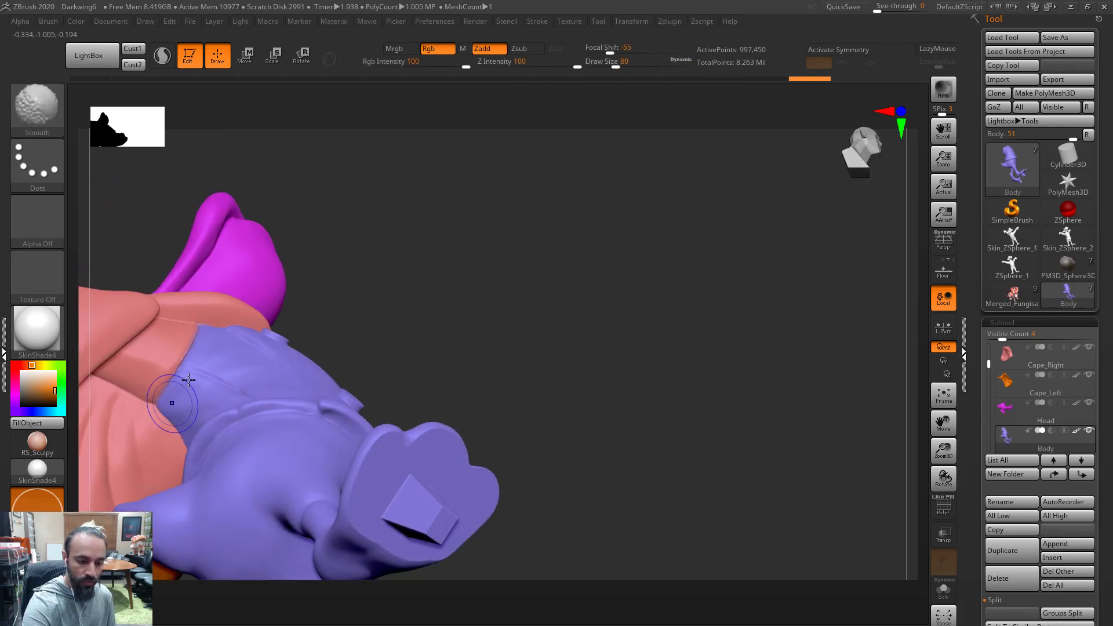
Smooth Cape_Right's sleeve edge along the Body seam at draw size 80, then reselect the Inflat brush
{"action": "left_click", "coordinate": [171, 349], "text": "alt"}
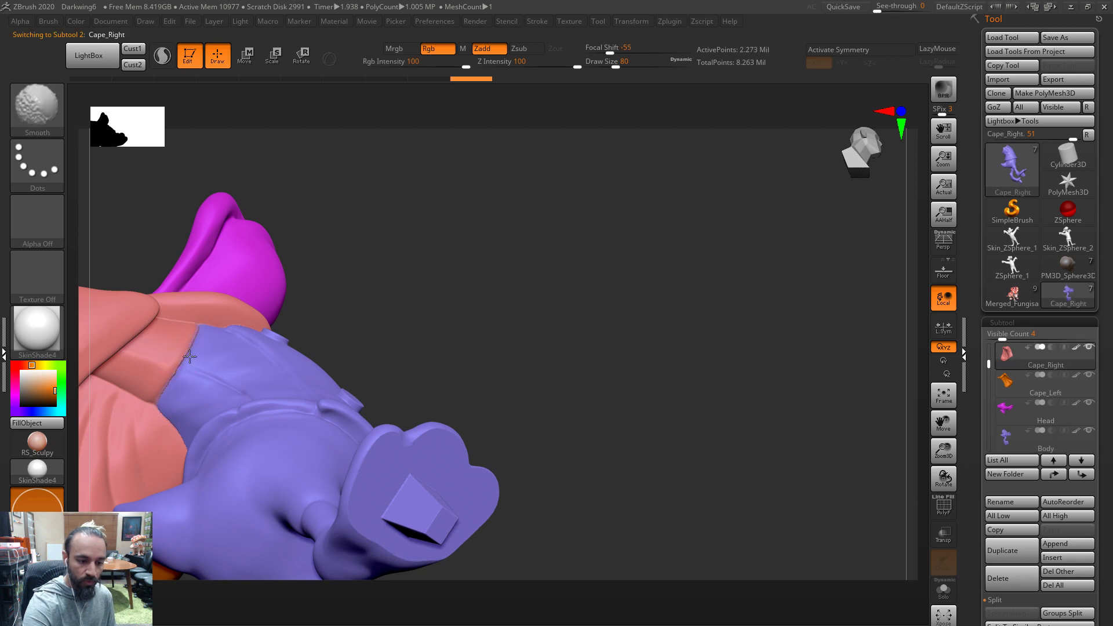
{"action": "left_click_drag", "start_coordinate": [419, 207], "coordinate": [440, 224], "text": "alt"}
{"action": "mouse_move", "coordinate": [447, 383]}
{"action": "left_mouse_down", "text": "shift"}
{"action": "mouse_move", "coordinate": [451, 316]}
{"action": "mouse_move", "coordinate": [427, 323]}
{"action": "mouse_move", "coordinate": [567, 273]}
{"action": "mouse_move", "coordinate": [504, 298]}
{"action": "mouse_move", "coordinate": [436, 301]}
{"action": "mouse_move", "coordinate": [419, 319]}
{"action": "left_mouse_up", "text": "shift"}
{"action": "key", "text": "b"}
{"action": "key", "text": "i"}
{"action": "key", "text": "n"}
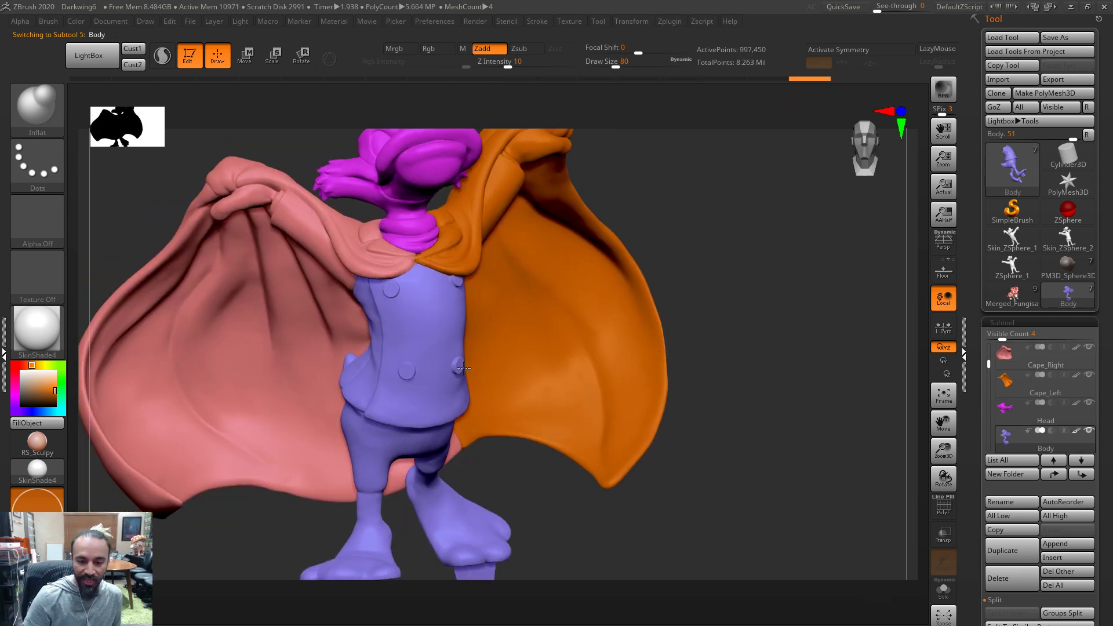
Make Head the active subtool and isolate it with its open neck in side view
{"action": "left_click_drag", "start_coordinate": [453, 384], "coordinate": [394, 316], "text": "alt"}
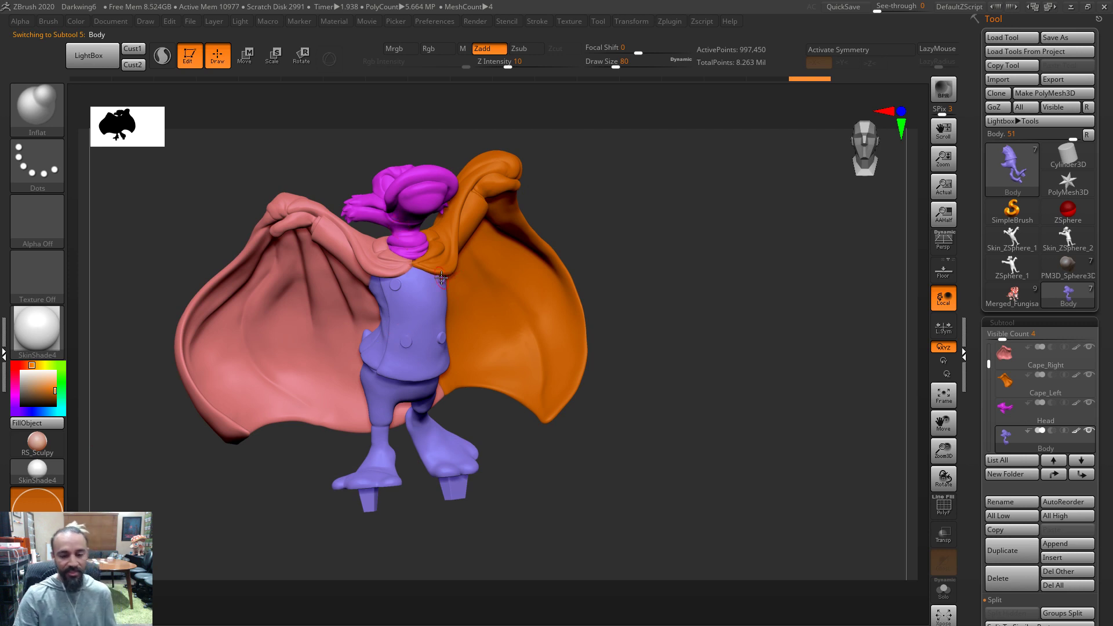
{"action": "left_click", "coordinate": [407, 248], "text": "alt"}
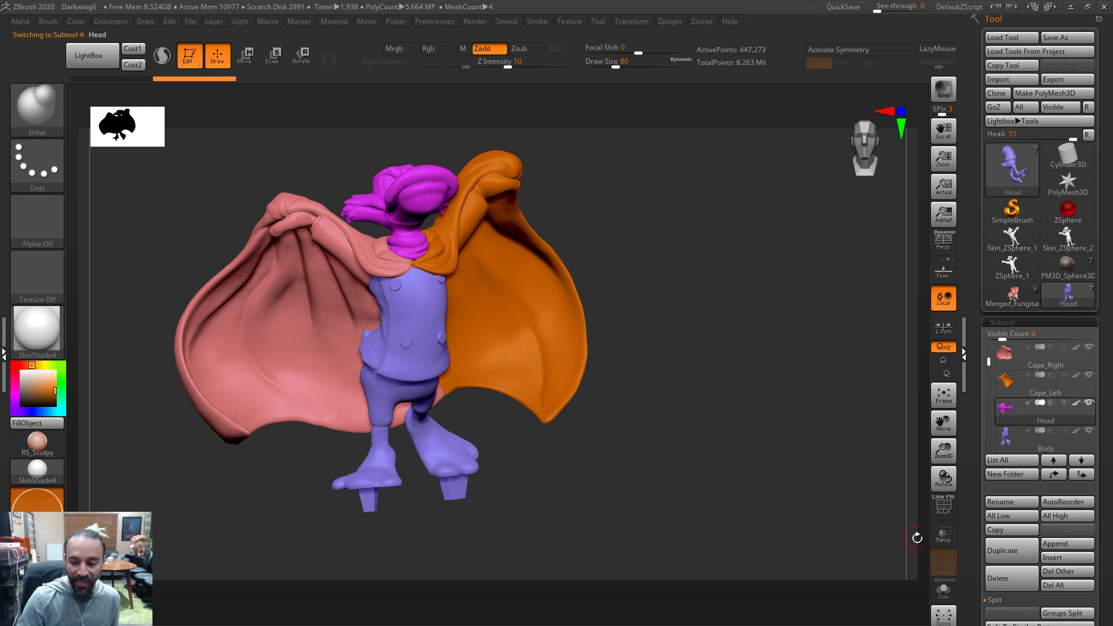
{"action": "left_click", "coordinate": [945, 594]}
{"action": "left_click_drag", "start_coordinate": [704, 449], "coordinate": [703, 386]}
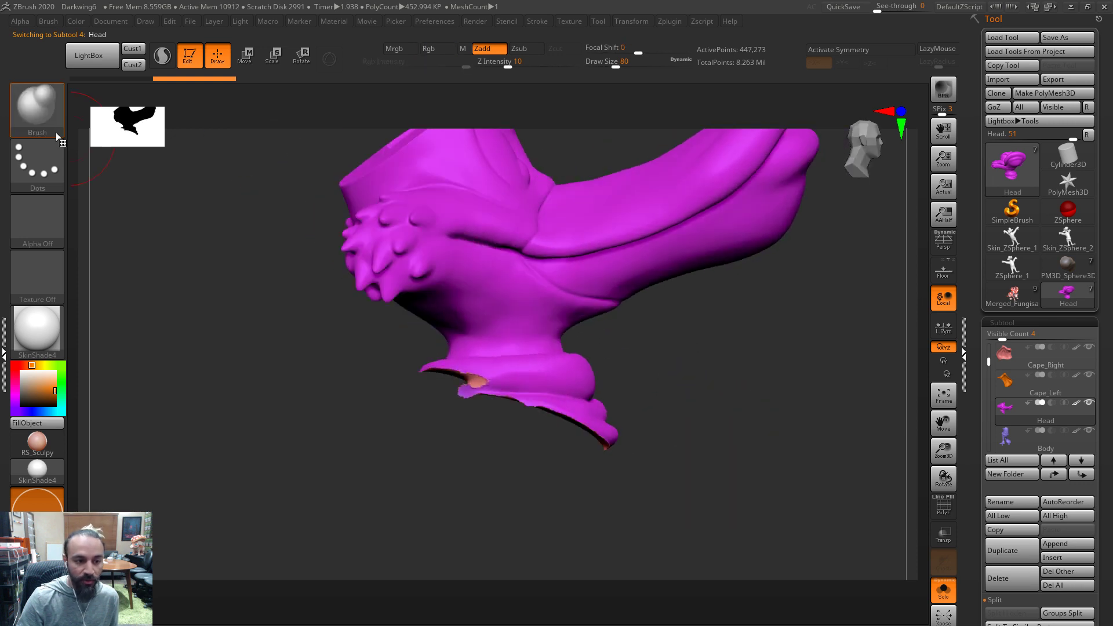
Insert a sphere from the IMM Primitives brush at the Head's open neck
{"action": "left_click", "coordinate": [57, 135]}
{"action": "left_click", "coordinate": [660, 316]}
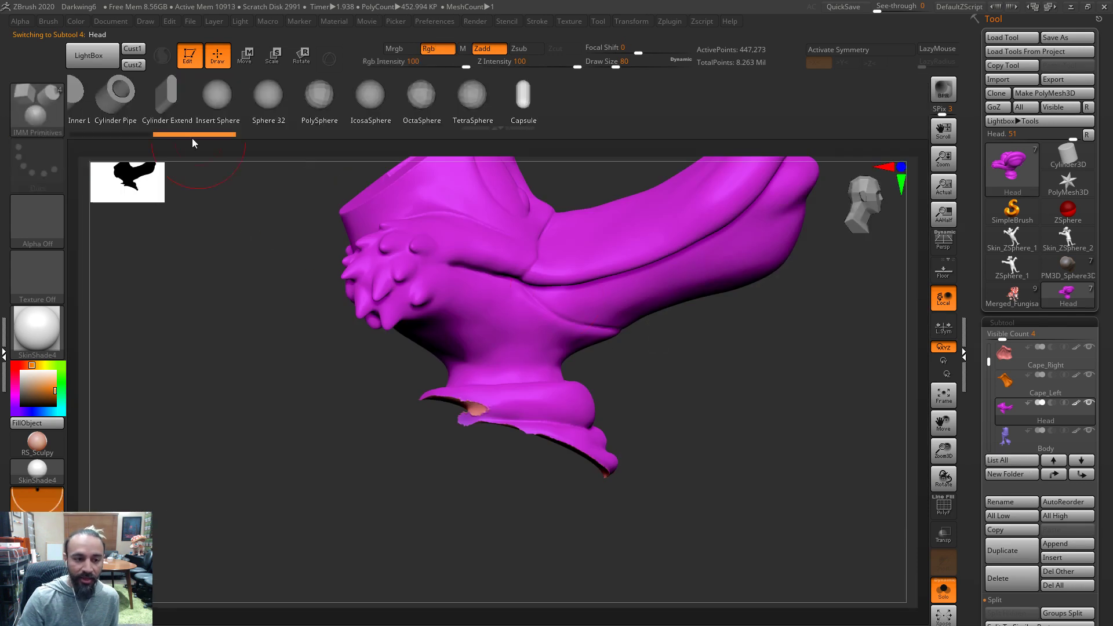
{"action": "left_click_drag", "start_coordinate": [703, 356], "coordinate": [730, 239]}
{"action": "left_click_drag", "start_coordinate": [510, 440], "coordinate": [696, 486]}
Position the inserted sphere below the neck opening, scale it down, and return to draw mode
{"action": "key", "text": "w"}
{"action": "left_click_drag", "start_coordinate": [504, 453], "coordinate": [524, 415]}
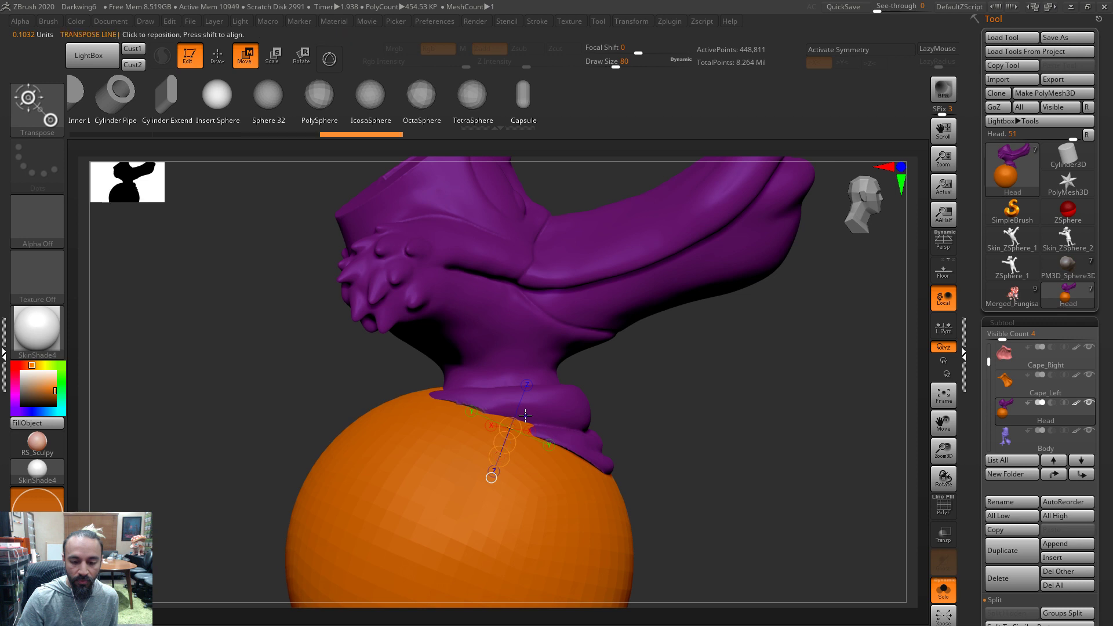
{"action": "key", "text": "e"}
{"action": "left_click_drag", "start_coordinate": [507, 470], "coordinate": [502, 454]}
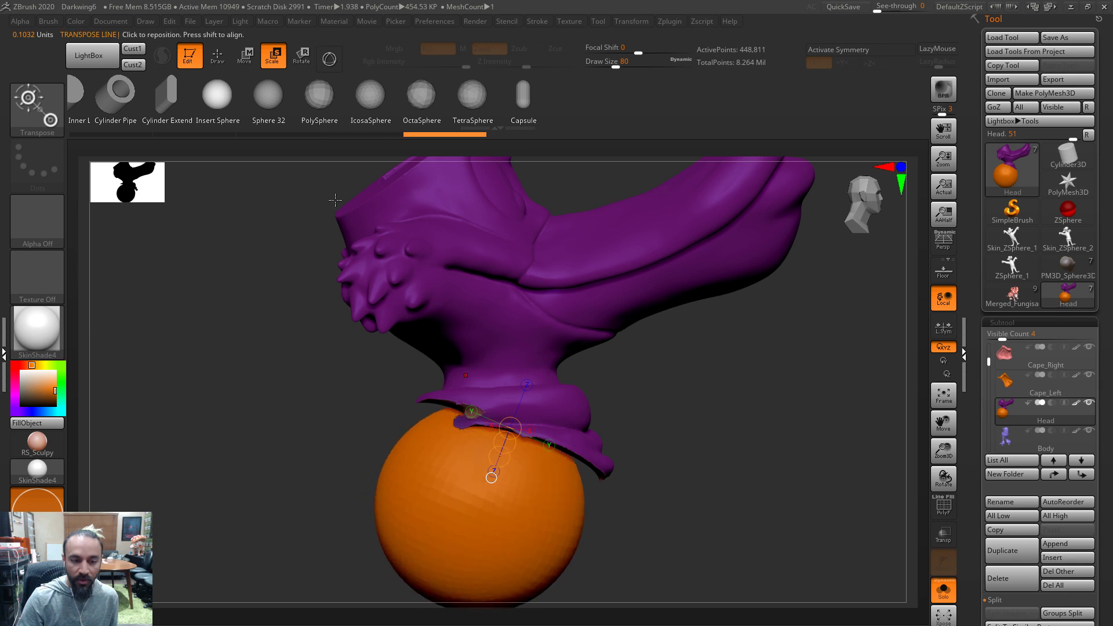
{"action": "left_click", "coordinate": [215, 58]}
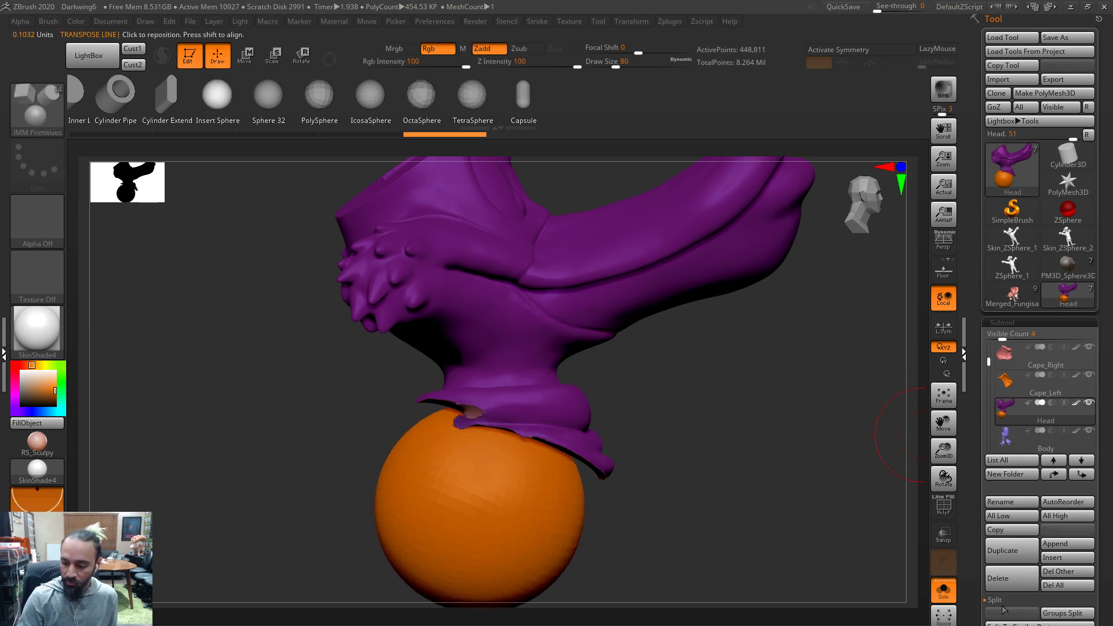
Split the Head subtool by polygroups and leave only Head and its separated sphere visible
{"action": "left_click", "coordinate": [1068, 613]}
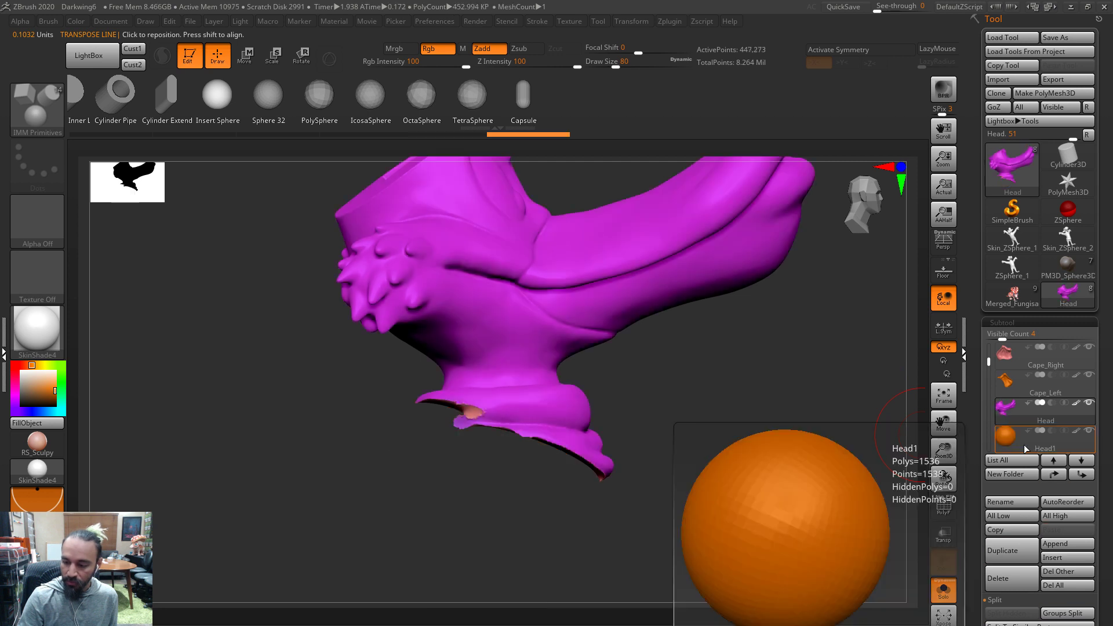
{"action": "mouse_move", "coordinate": [1076, 412]}
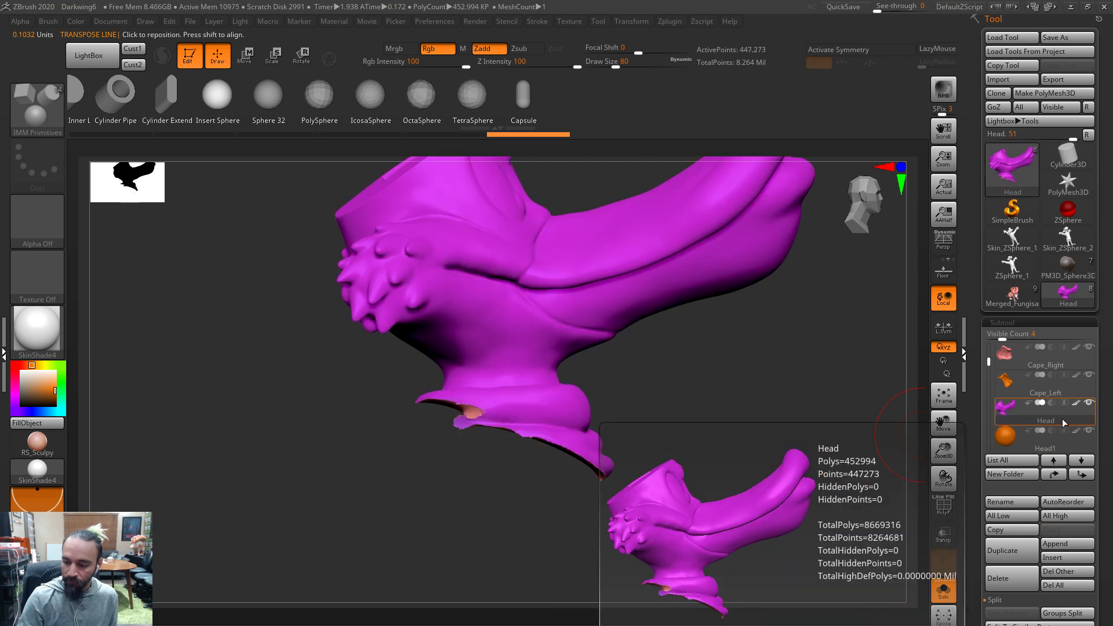
{"action": "left_click", "coordinate": [943, 590]}
{"action": "left_click", "coordinate": [1088, 404], "text": "shift"}
{"action": "left_click", "coordinate": [1072, 439]}
{"action": "left_click", "coordinate": [1089, 432]}
{"action": "left_click", "coordinate": [1004, 418]}
Make the separated sphere active and pull its top up into the neck opening using the Move brush at draw size 251
{"action": "left_click", "coordinate": [559, 539], "text": "alt"}
{"action": "left_click_drag", "start_coordinate": [636, 541], "coordinate": [624, 478], "text": "alt"}
{"action": "key", "text": "b"}
{"action": "key", "text": "m"}
{"action": "key", "text": "v"}
{"action": "key", "text": "s"}
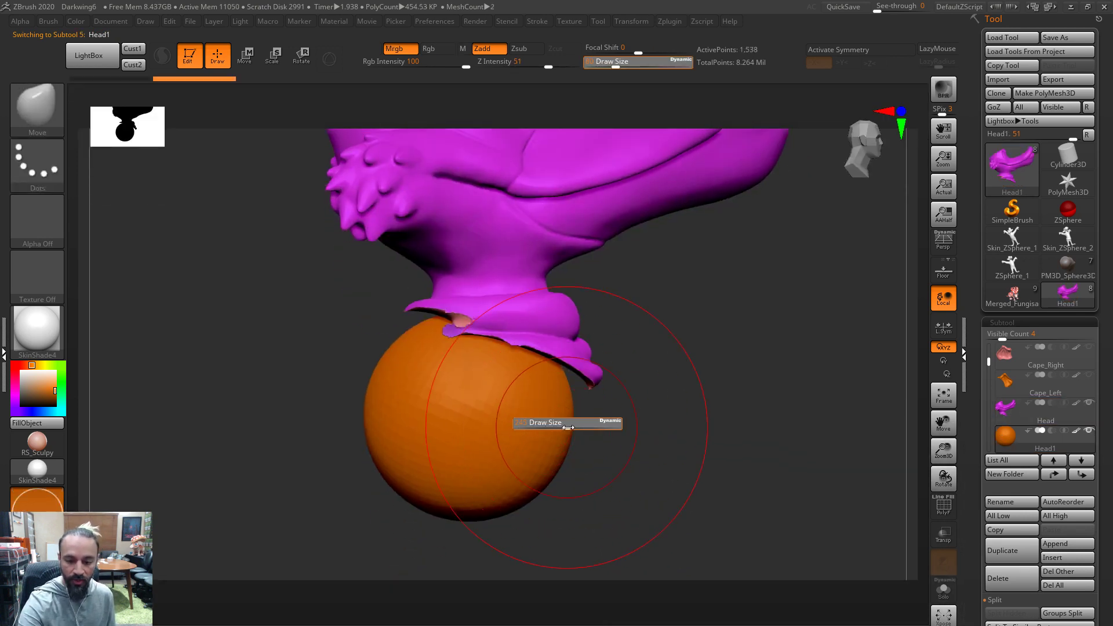
{"action": "left_click_drag", "start_coordinate": [539, 400], "coordinate": [569, 432]}
{"action": "left_click_drag", "start_coordinate": [510, 374], "coordinate": [502, 327]}
{"action": "mouse_move", "coordinate": [464, 377]}
{"action": "left_mouse_down"}
{"action": "mouse_move", "coordinate": [449, 325]}
{"action": "mouse_move", "coordinate": [464, 300]}
{"action": "left_mouse_up"}
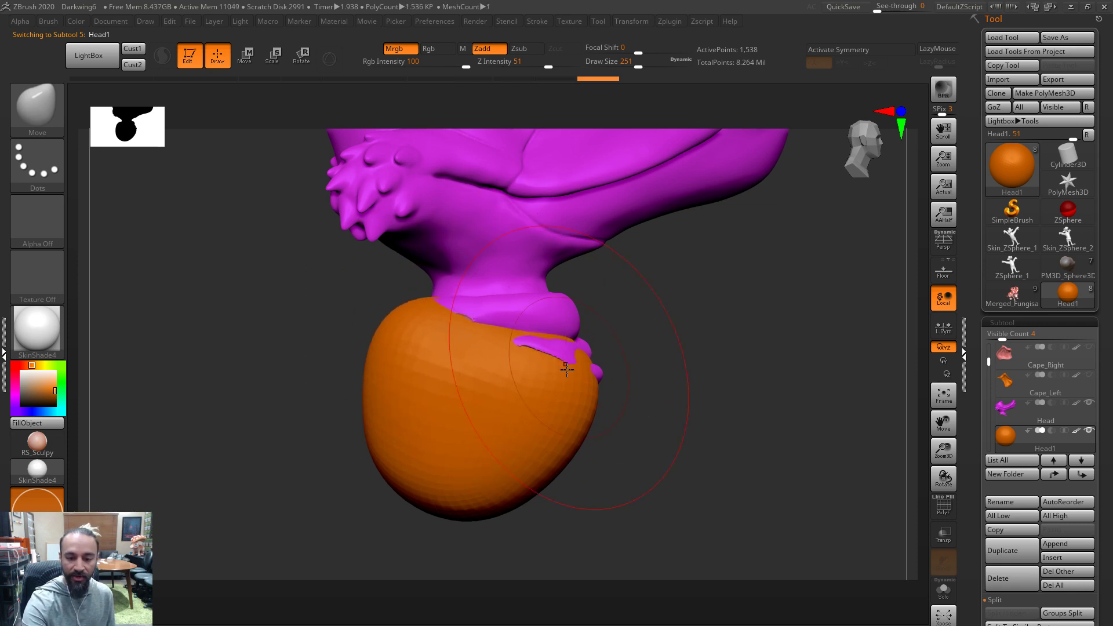
Push the sphere's upper side inward in front view so it tucks under the neck collar, then turn to the opposite side
{"action": "left_click_drag", "start_coordinate": [539, 374], "coordinate": [452, 358], "text": "shift"}
{"action": "left_click_drag", "start_coordinate": [629, 361], "coordinate": [539, 371]}
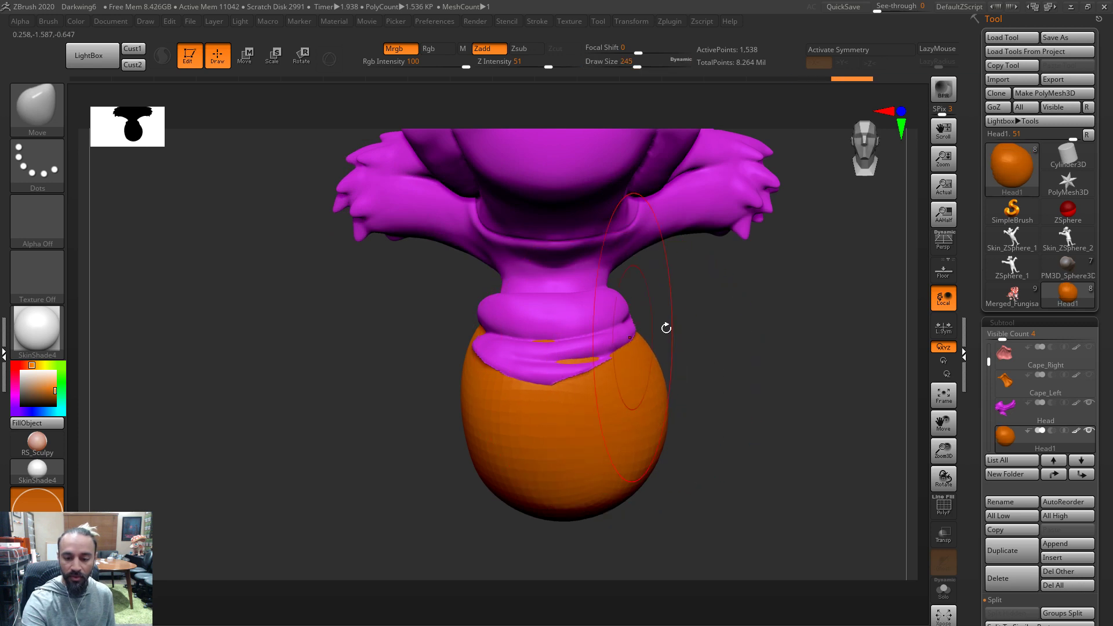
{"action": "left_click_drag", "start_coordinate": [648, 331], "coordinate": [690, 325]}
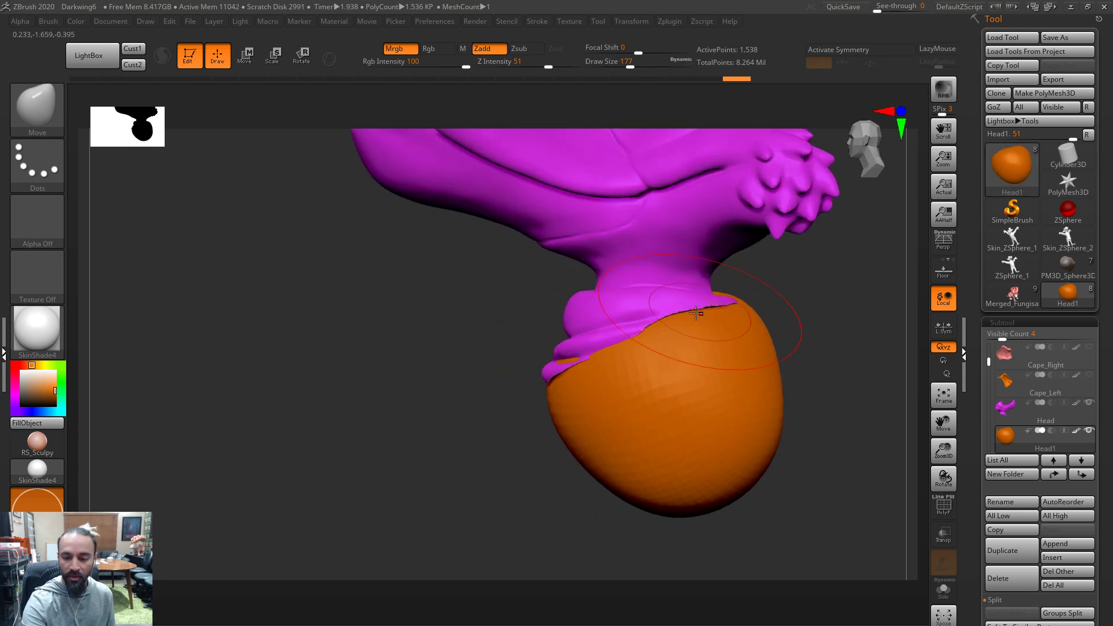